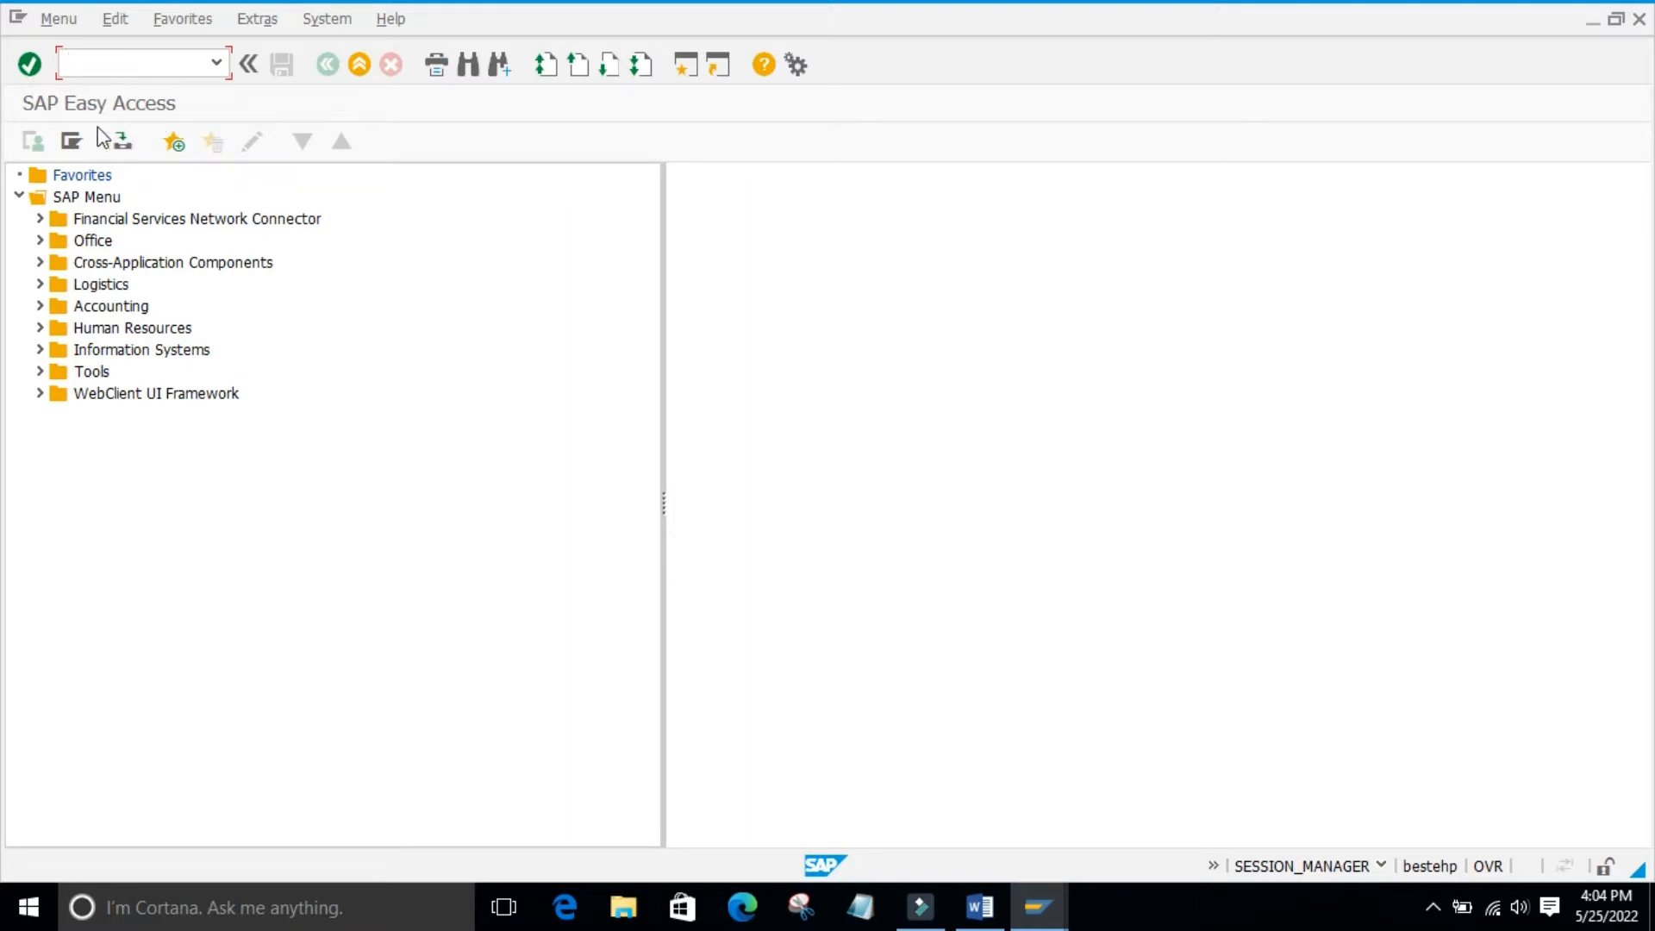
- Expand the SAP Menu through Logistics, Materials Management and Material Master down to the Material folder
{"action": "left_click", "coordinate": [40, 284]}
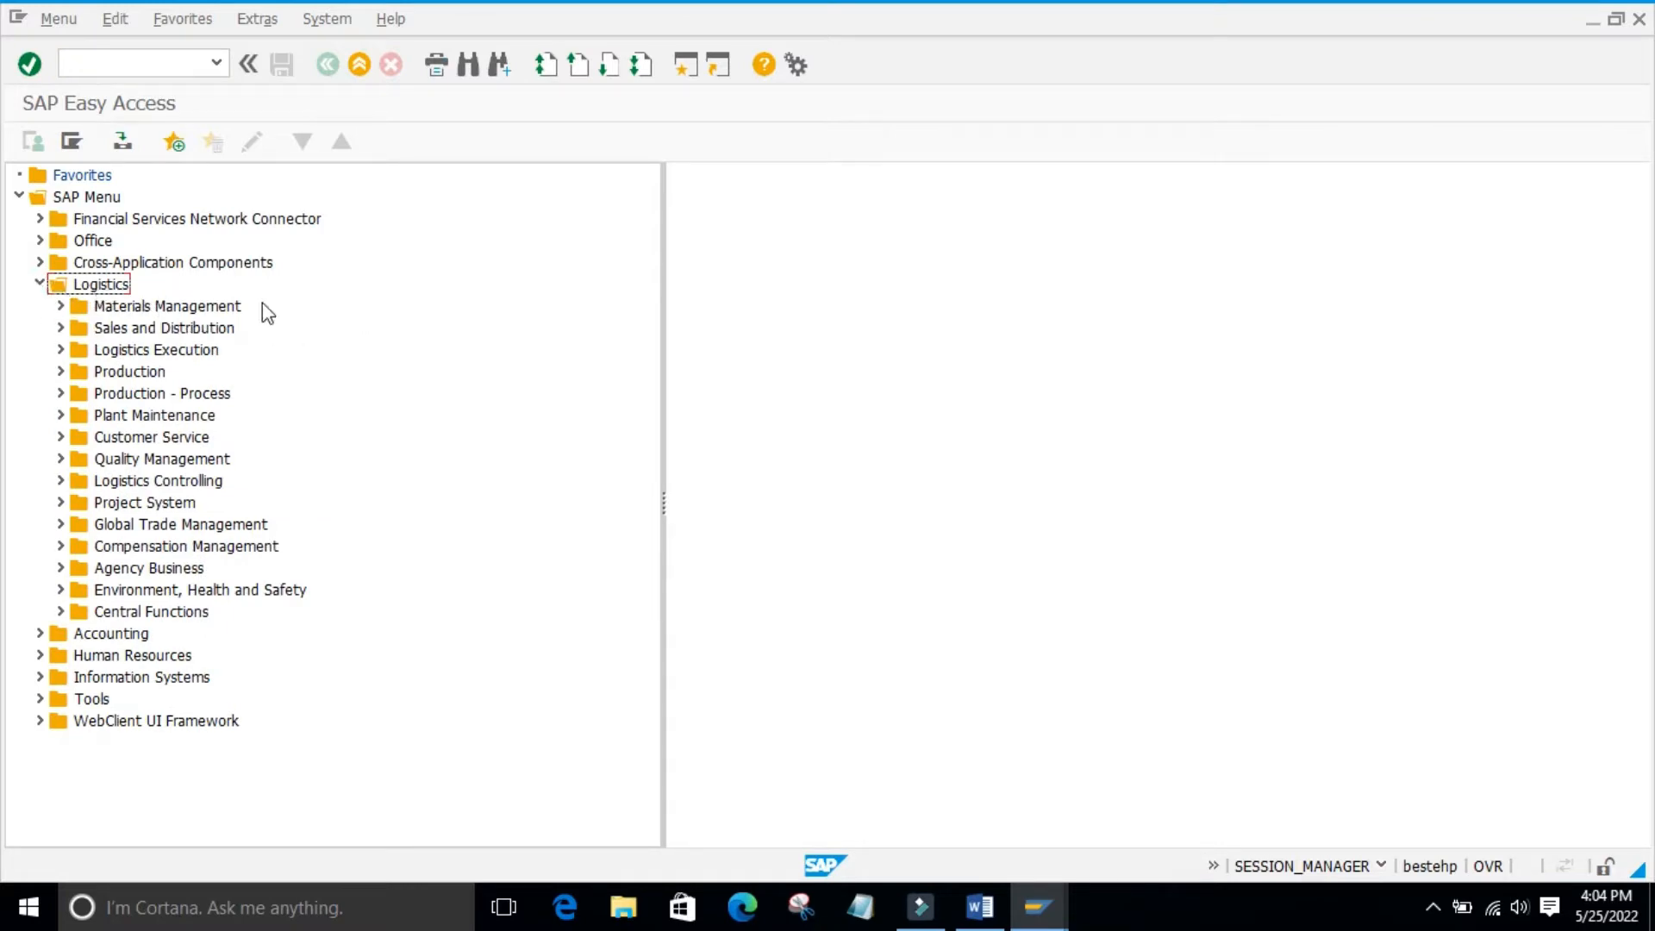
{"action": "left_click", "coordinate": [61, 307]}
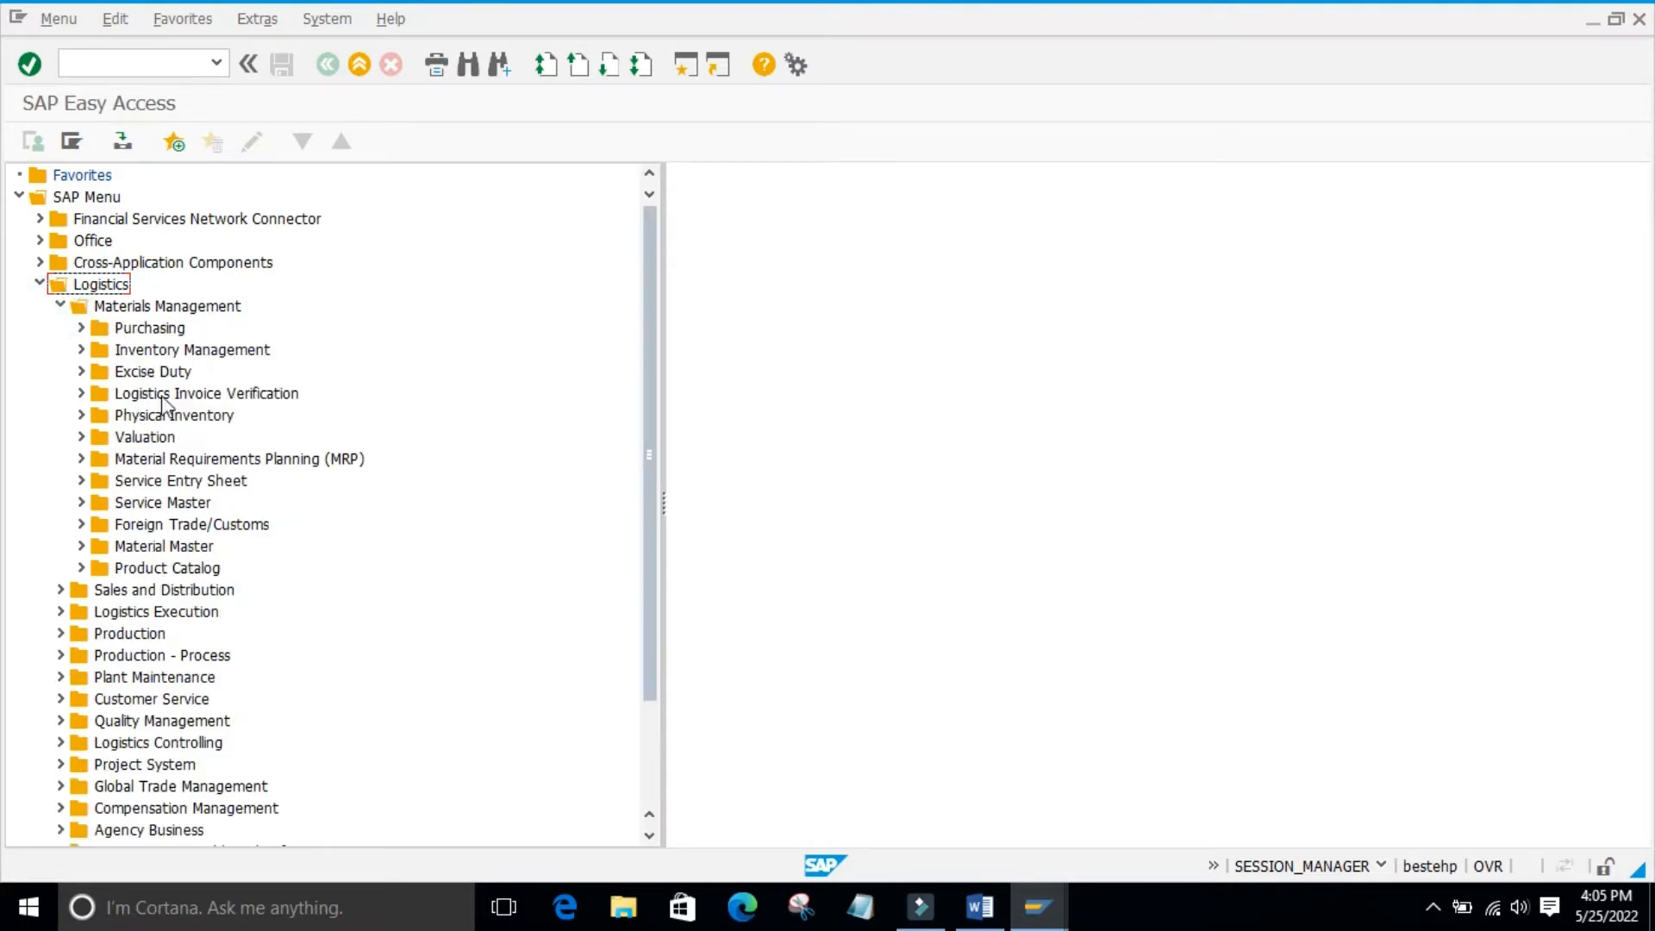
{"action": "scroll", "coordinate": [167, 509], "scroll_direction": "down", "scroll_amount": 1}
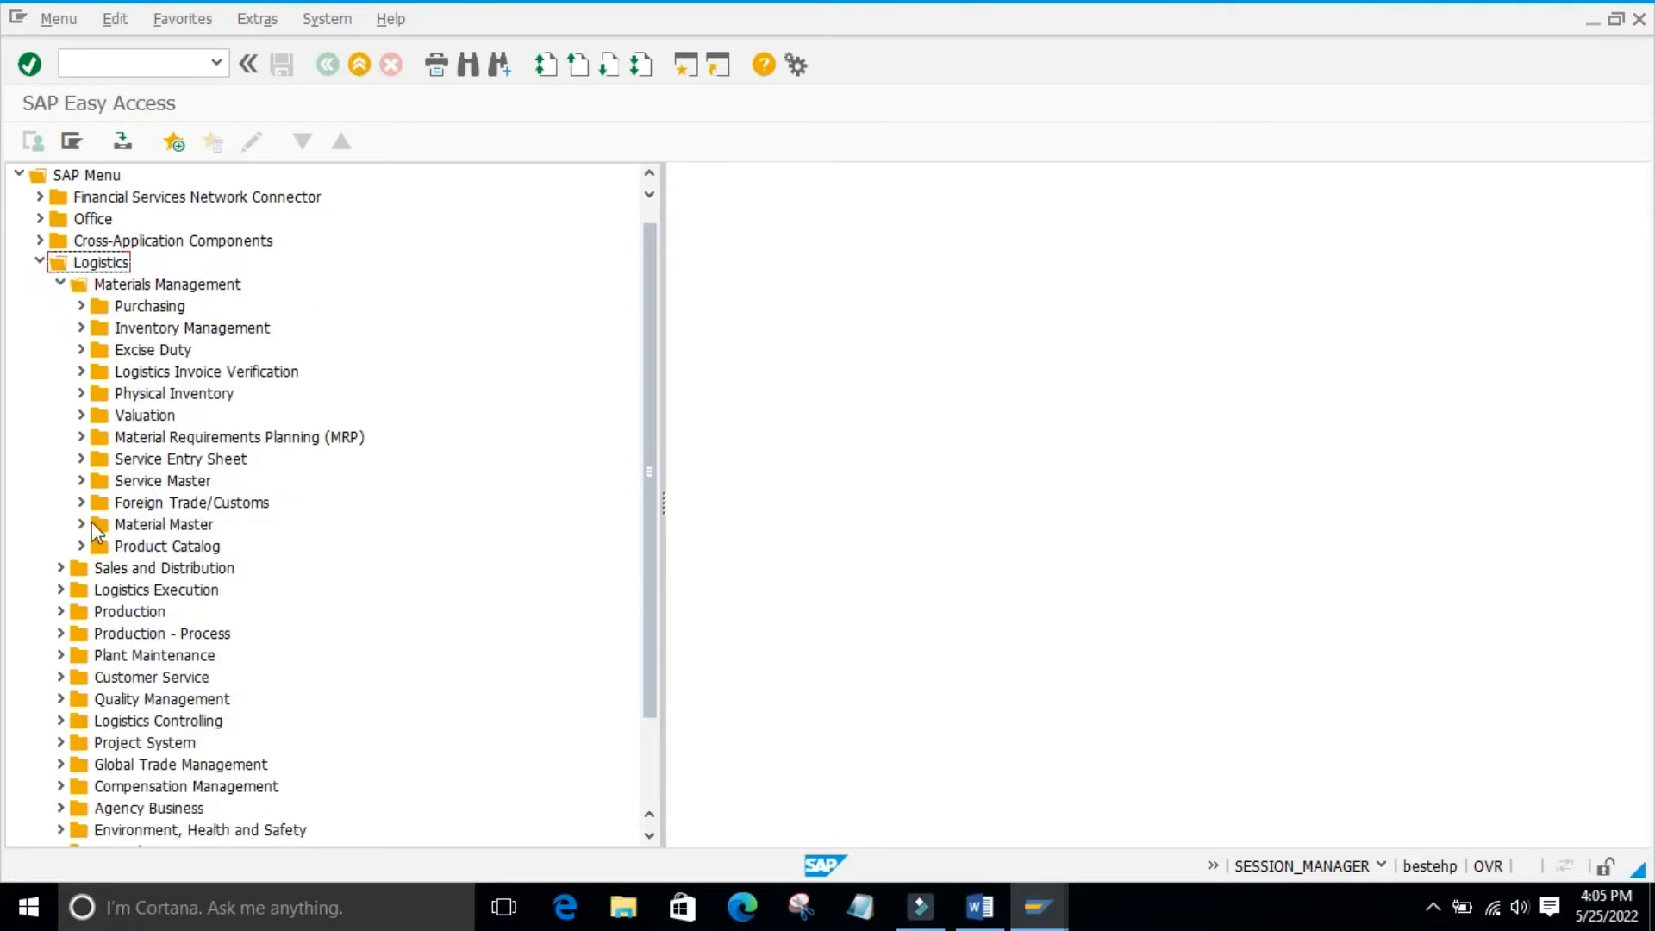
{"action": "left_click", "coordinate": [81, 524]}
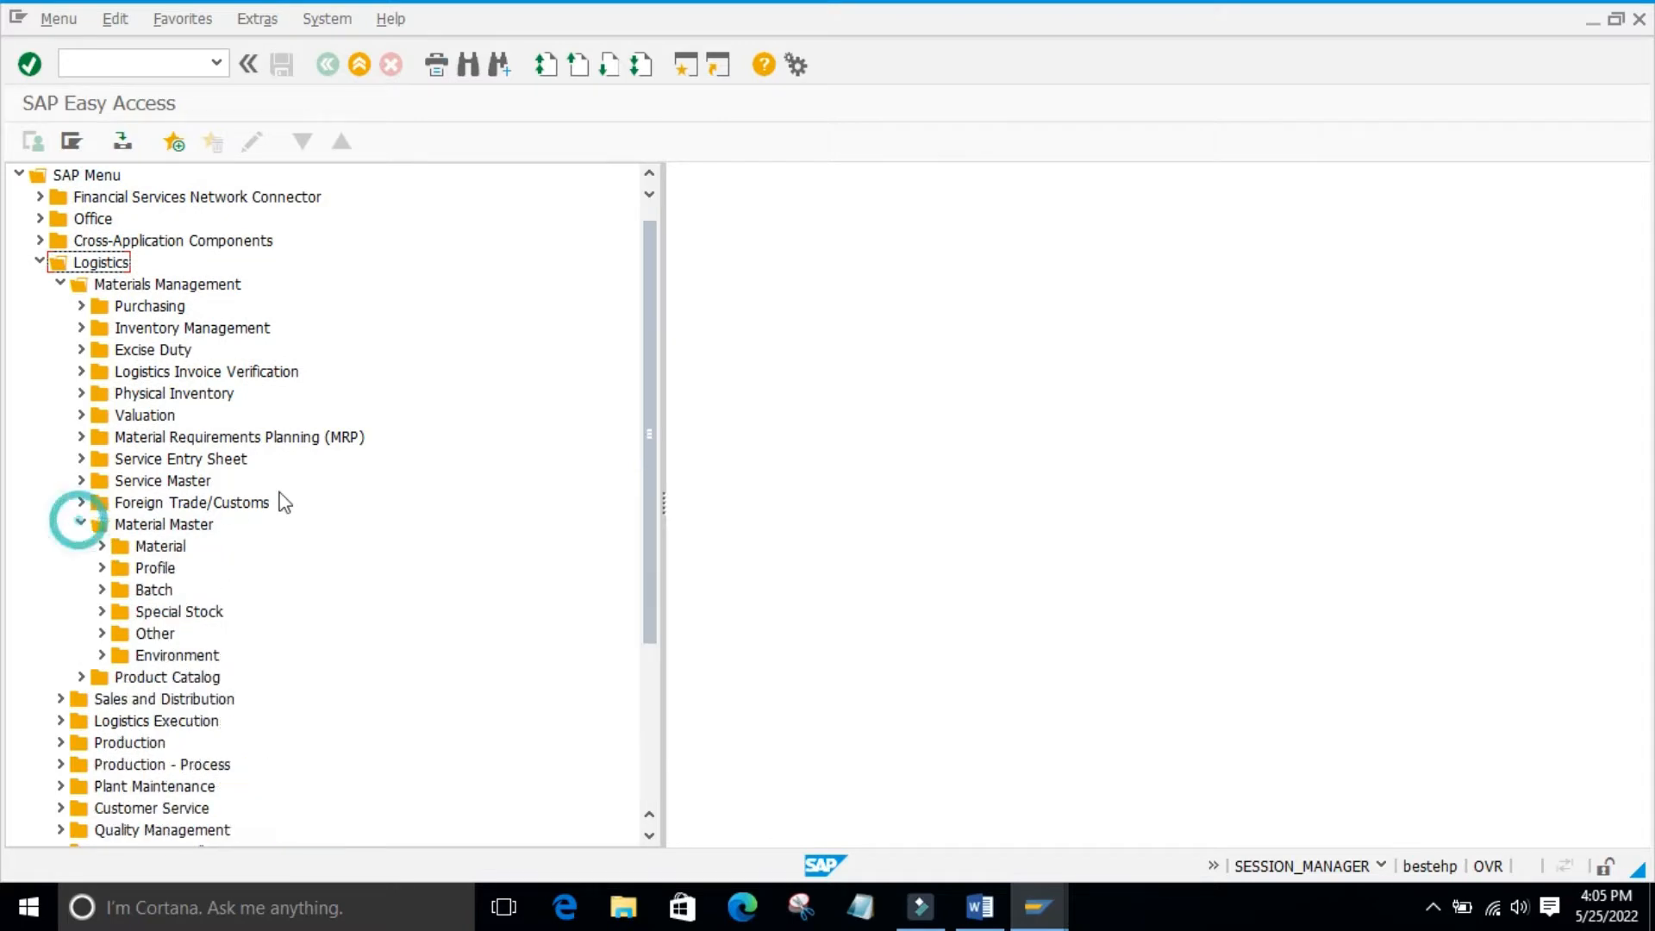
{"action": "scroll", "coordinate": [296, 491], "scroll_direction": "down", "scroll_amount": 3}
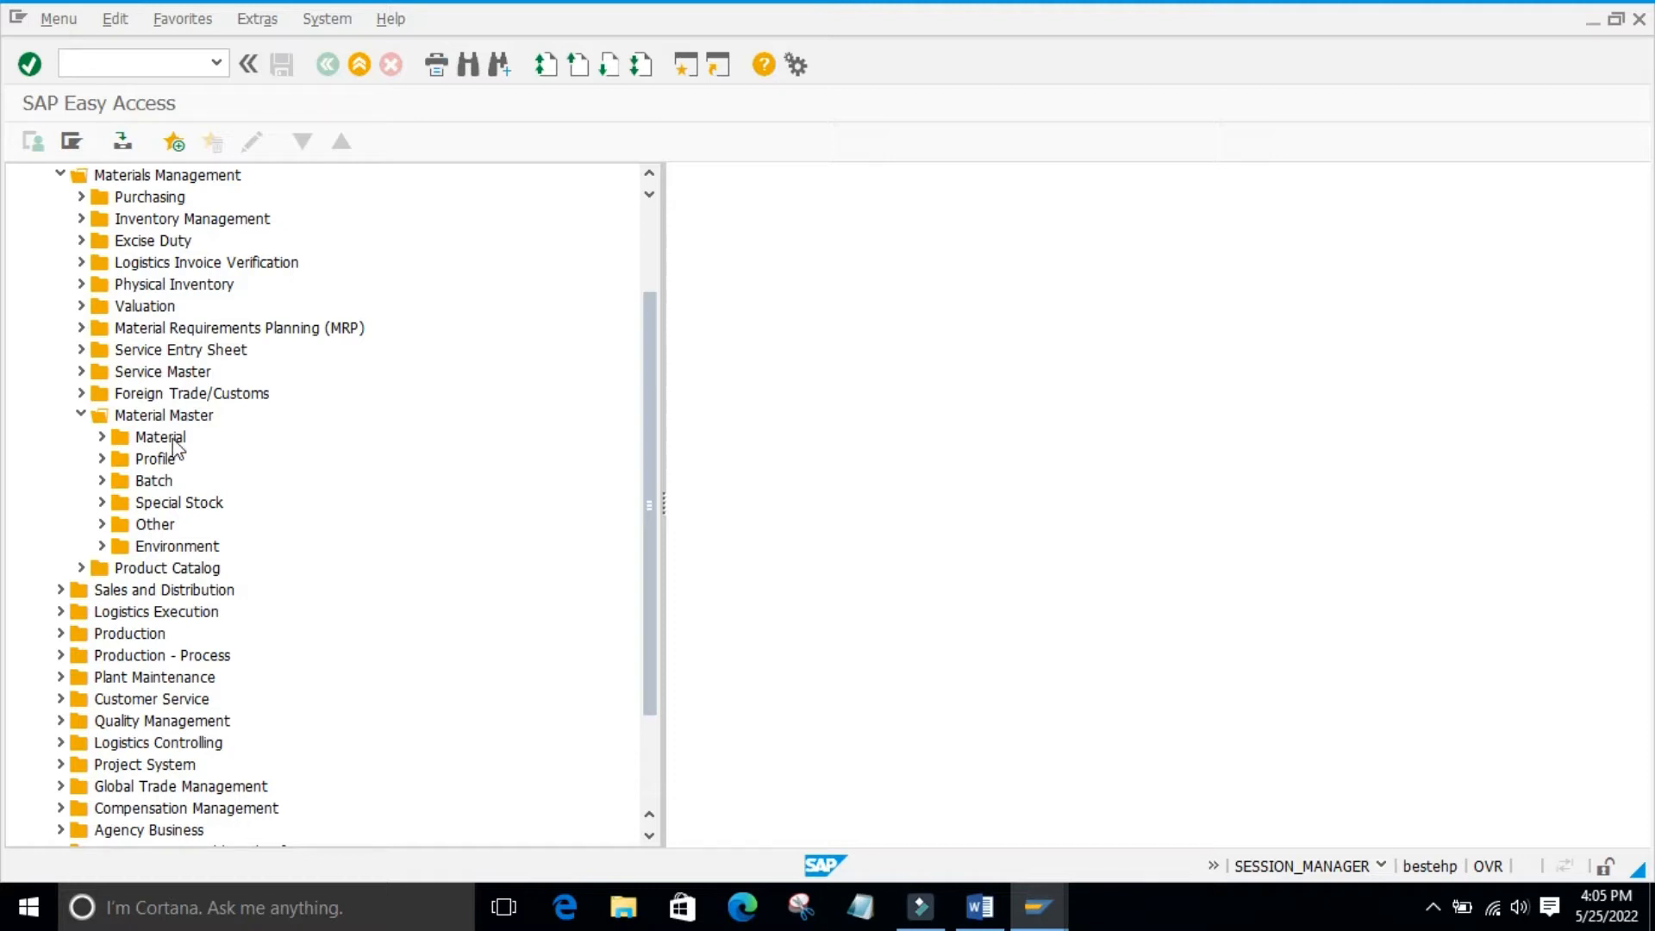
{"action": "left_click", "coordinate": [105, 436]}
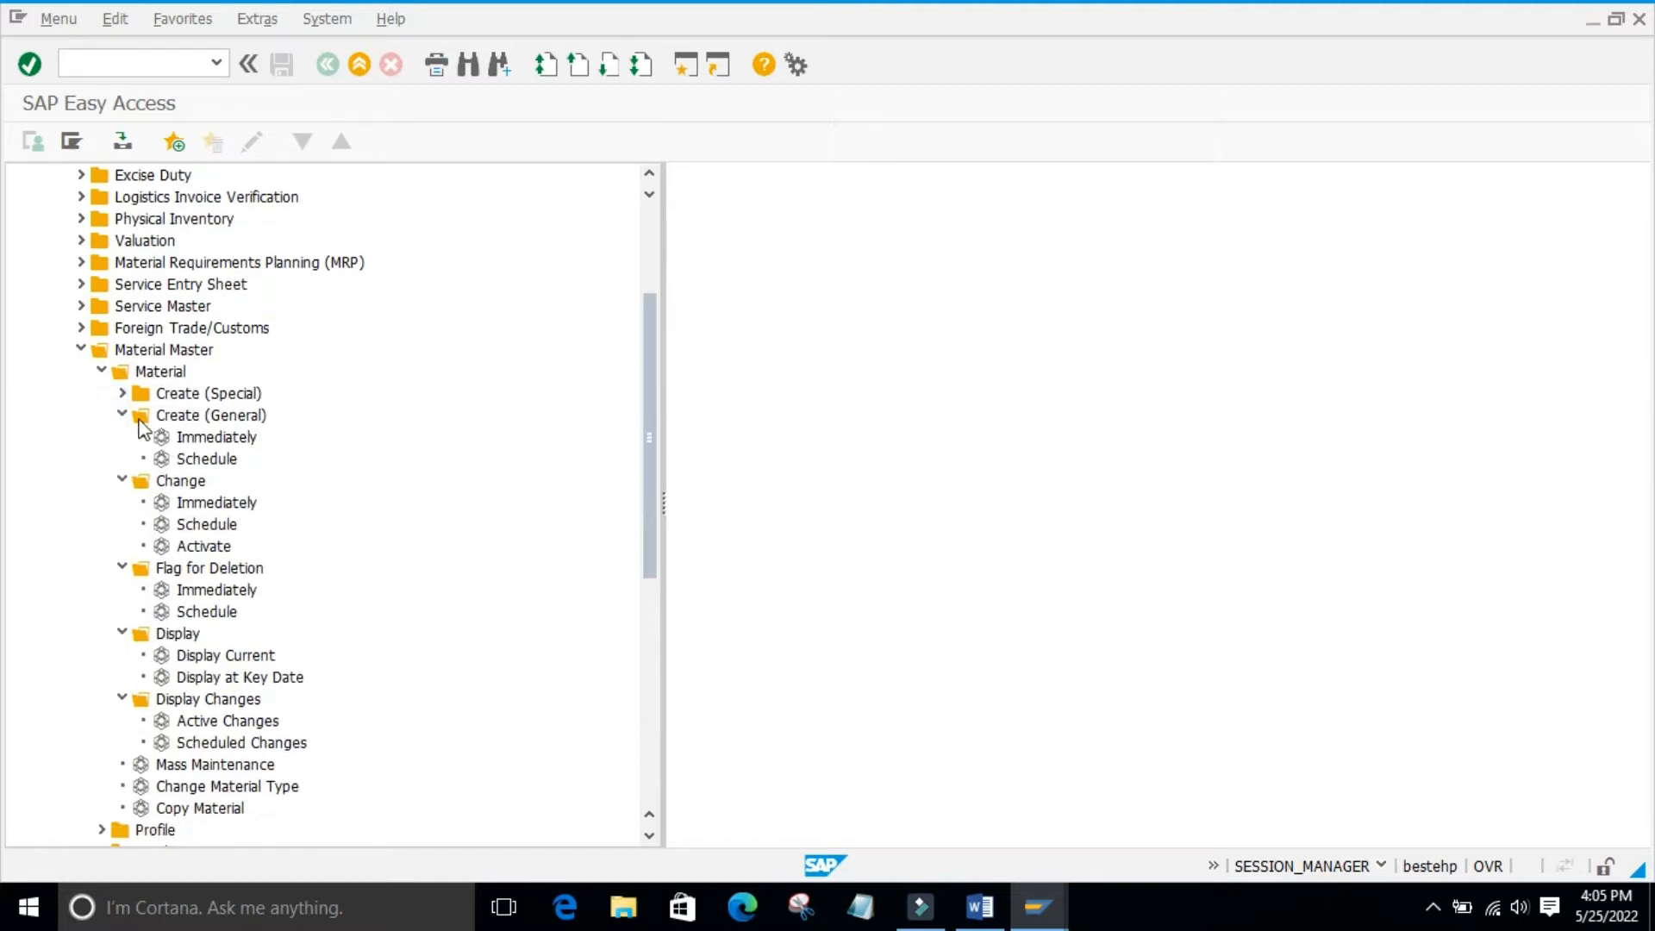
- Collapse the Create (General), Change, Flag for Deletion, Display and Display Changes folders, and expand Create (Special)
{"action": "left_click", "coordinate": [128, 416]}
{"action": "left_click", "coordinate": [121, 416]}
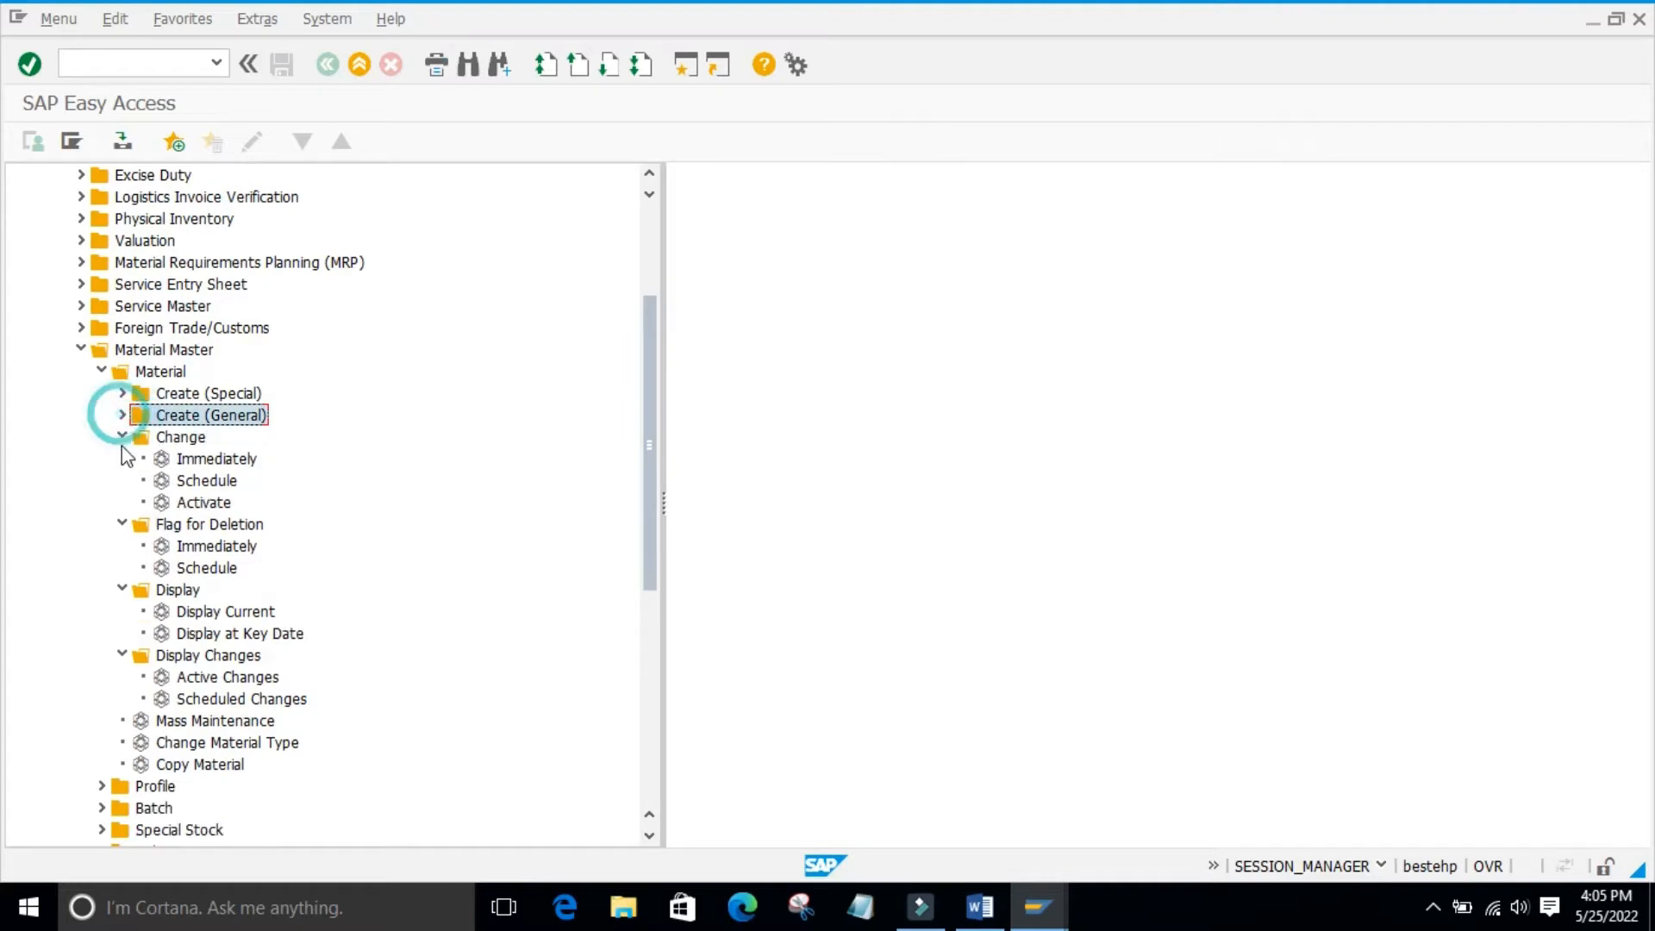
{"action": "left_click", "coordinate": [122, 437]}
{"action": "left_click", "coordinate": [121, 459]}
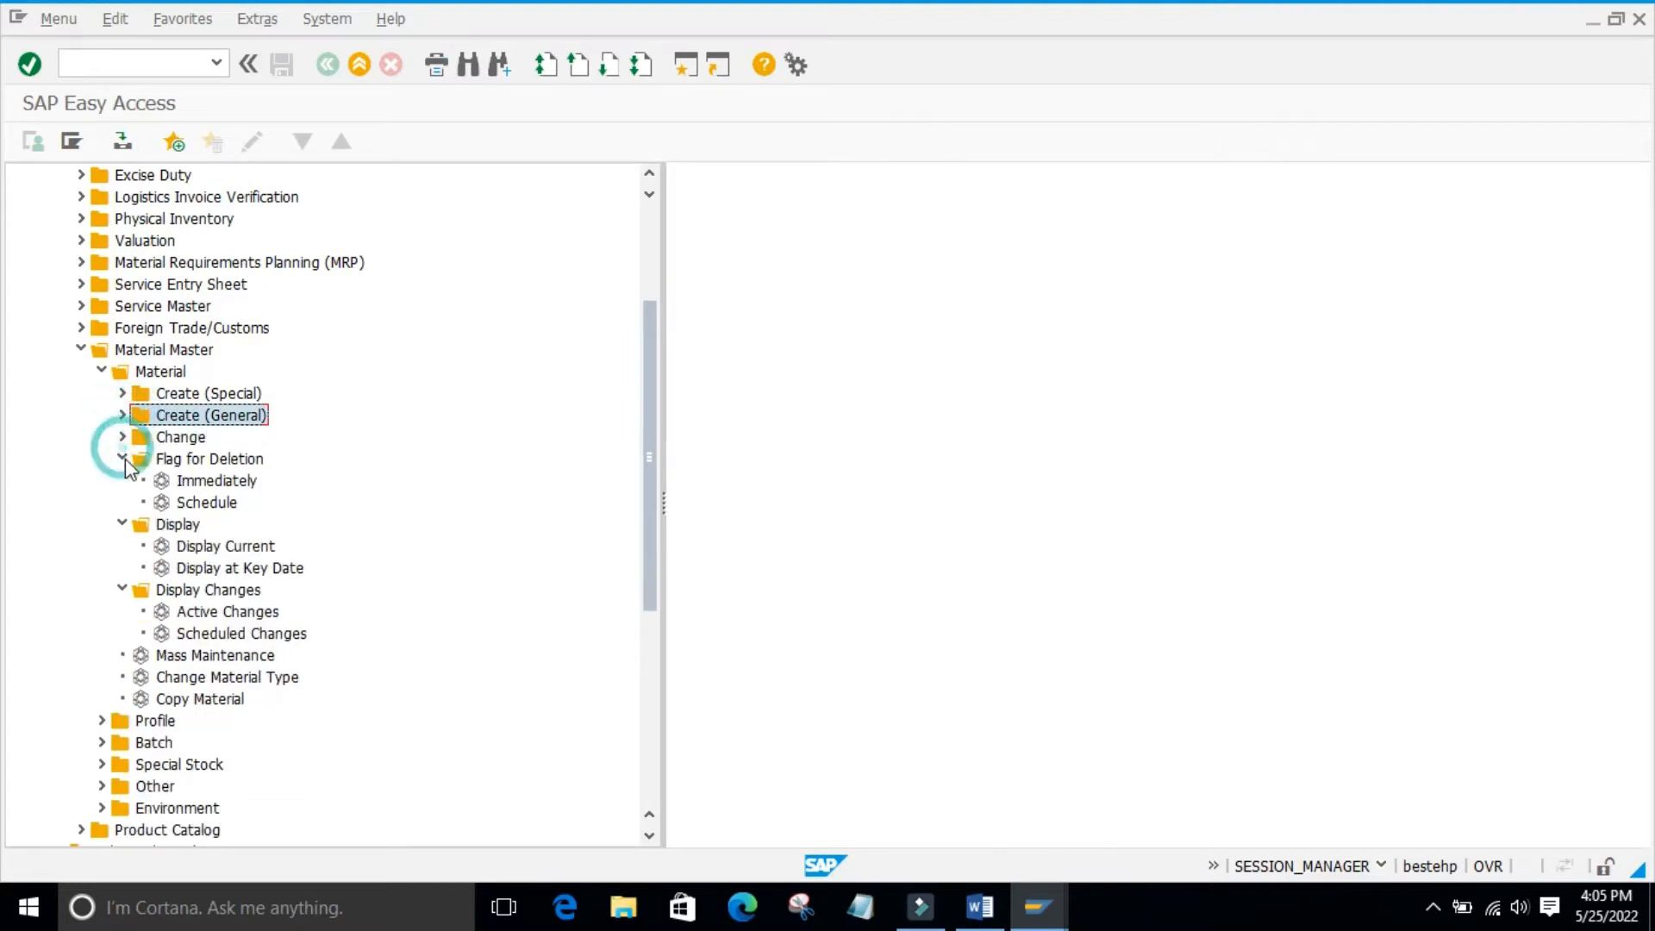
{"action": "left_click", "coordinate": [122, 480]}
{"action": "left_click", "coordinate": [121, 503]}
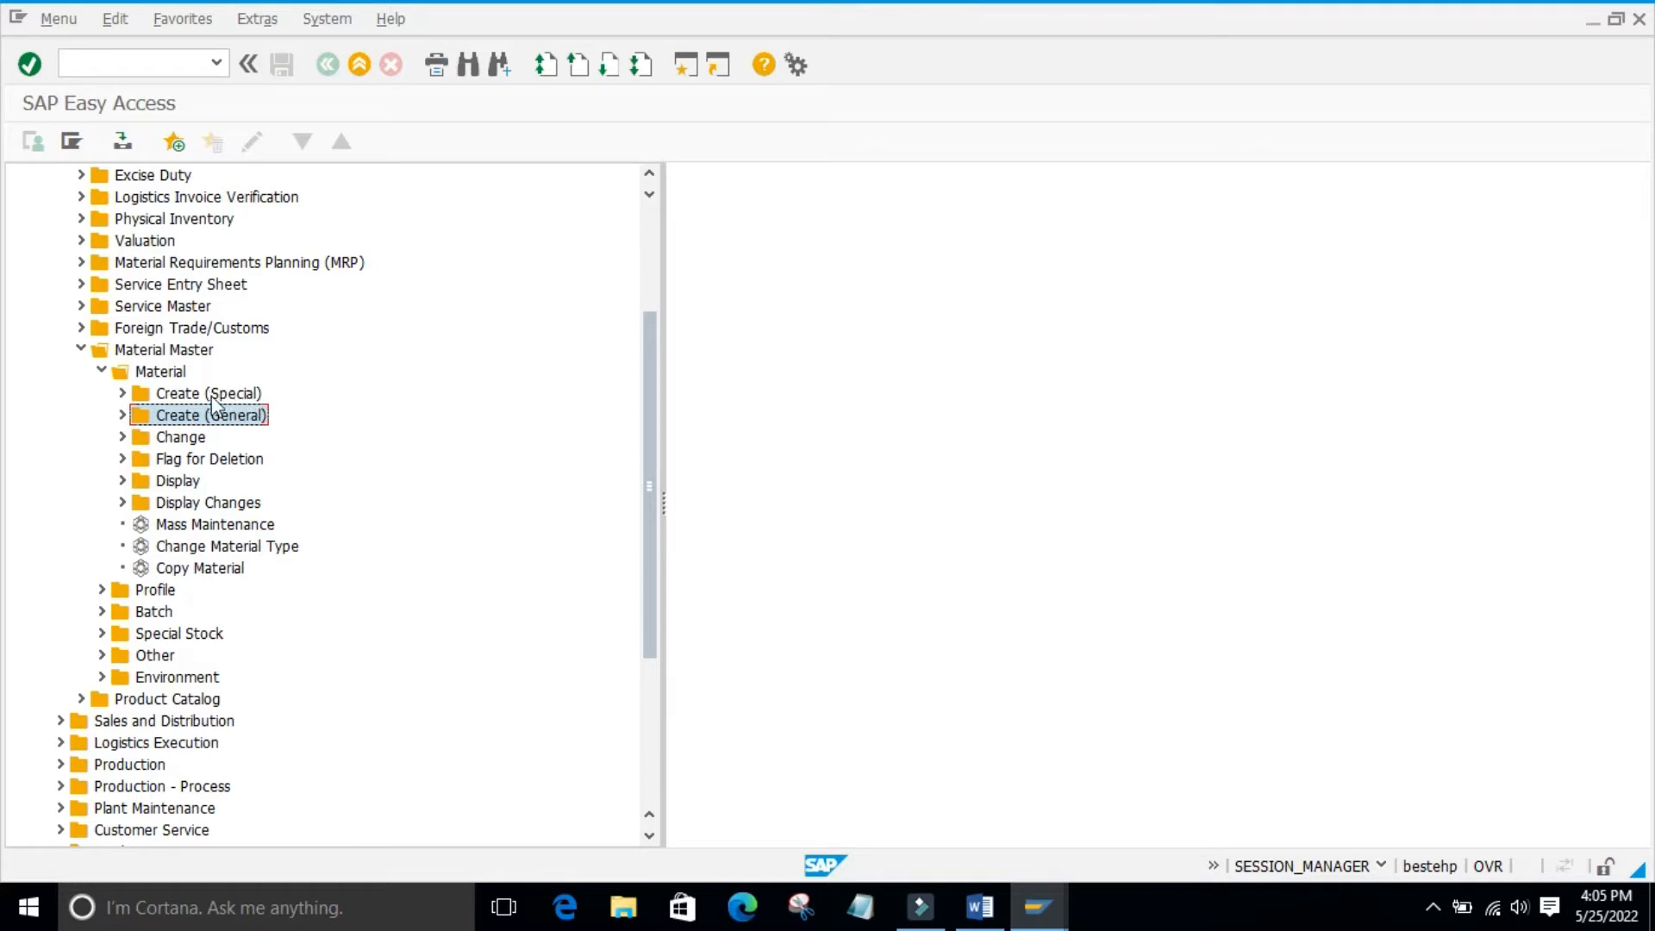
{"action": "left_click", "coordinate": [122, 393]}
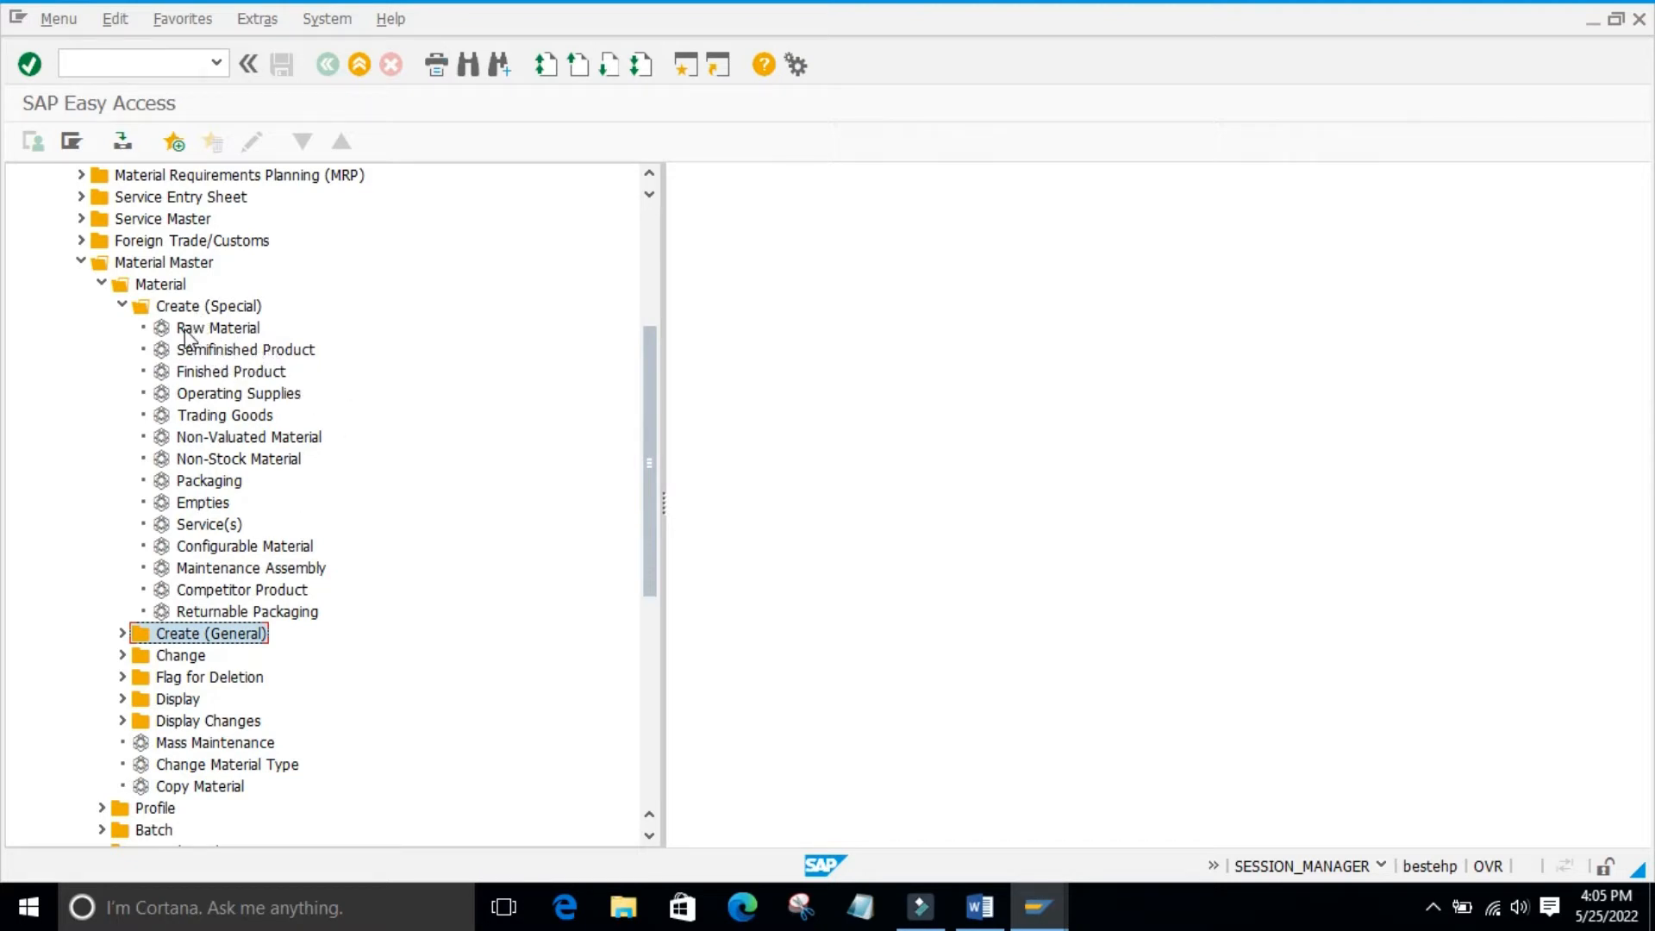
- Open the special creation transaction for Raw Material, examine its initial screen and transaction code, and return to the menu tree
{"action": "double_click", "coordinate": [157, 331]}
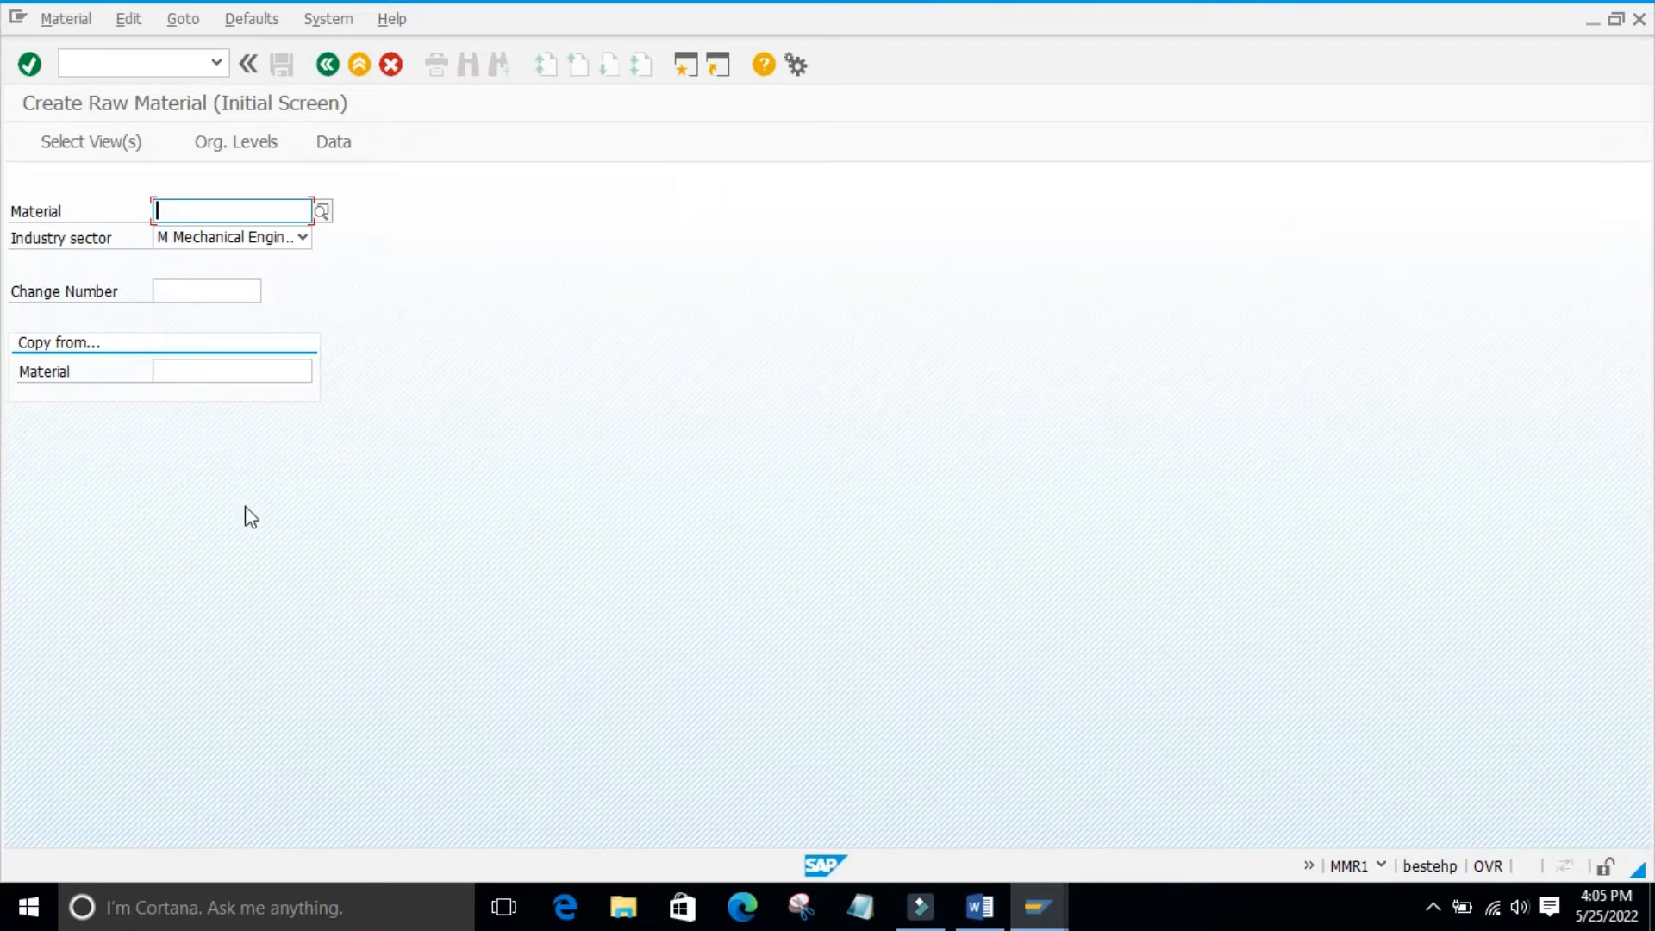
{"action": "left_click", "coordinate": [248, 507]}
{"action": "left_click", "coordinate": [233, 497]}
{"action": "left_click", "coordinate": [1378, 869]}
{"action": "left_click", "coordinate": [248, 460]}
{"action": "left_click", "coordinate": [331, 59]}
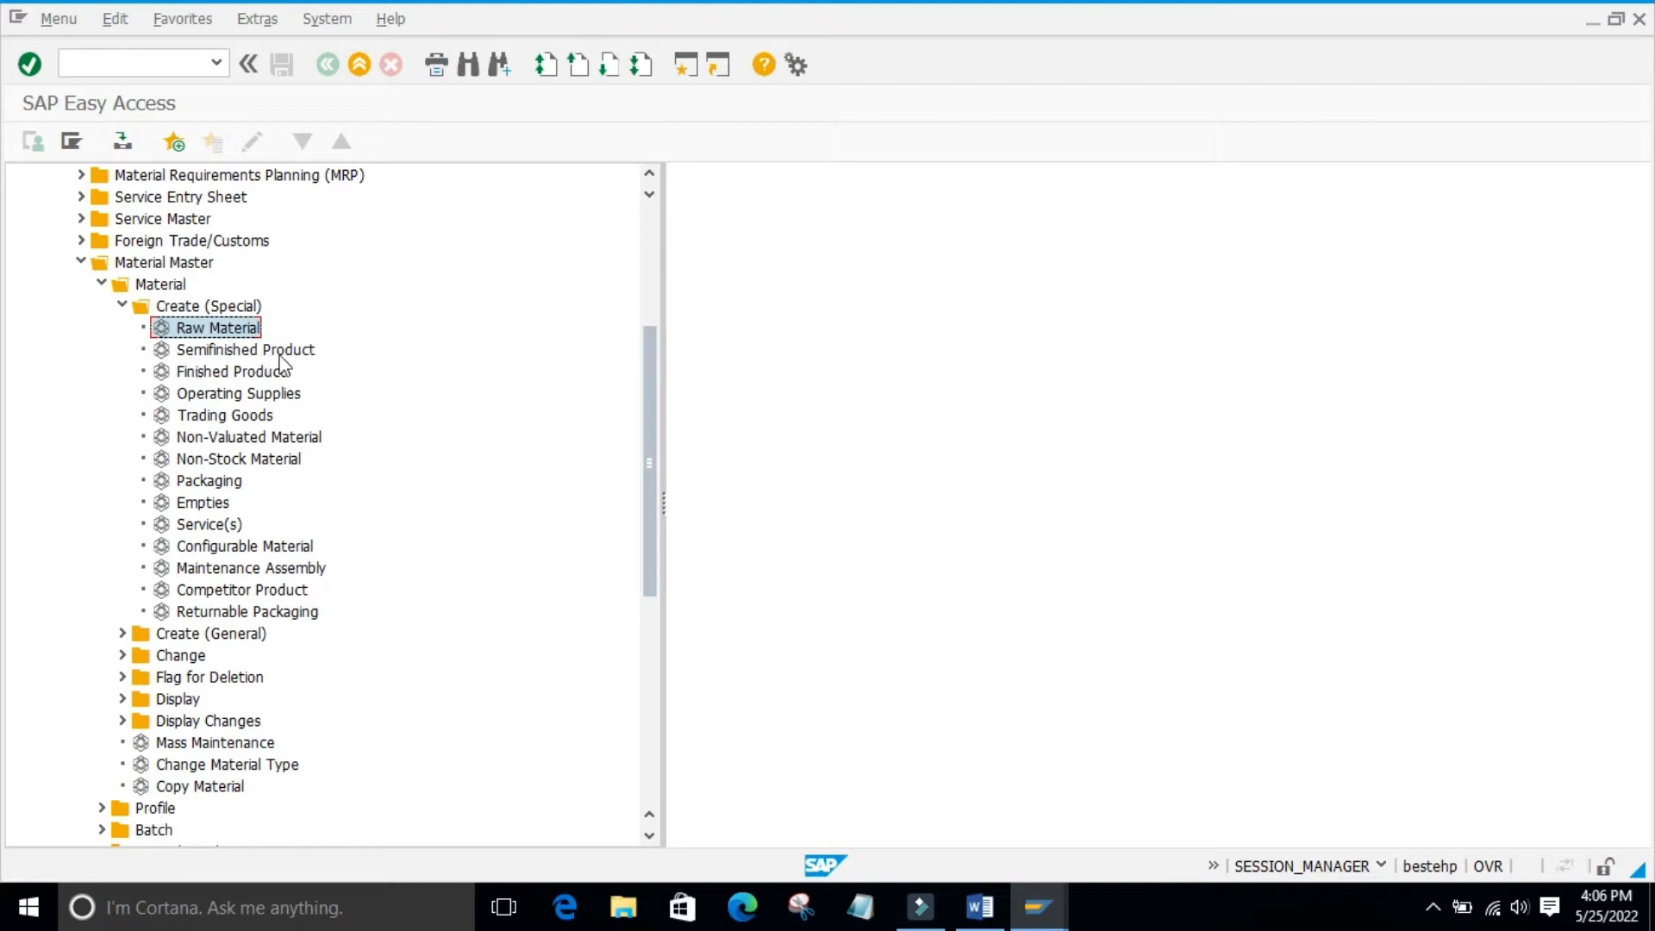
- Start creating a semifinished product with the preselected views, plant 9860 and storage location 0001
{"action": "double_click", "coordinate": [164, 352]}
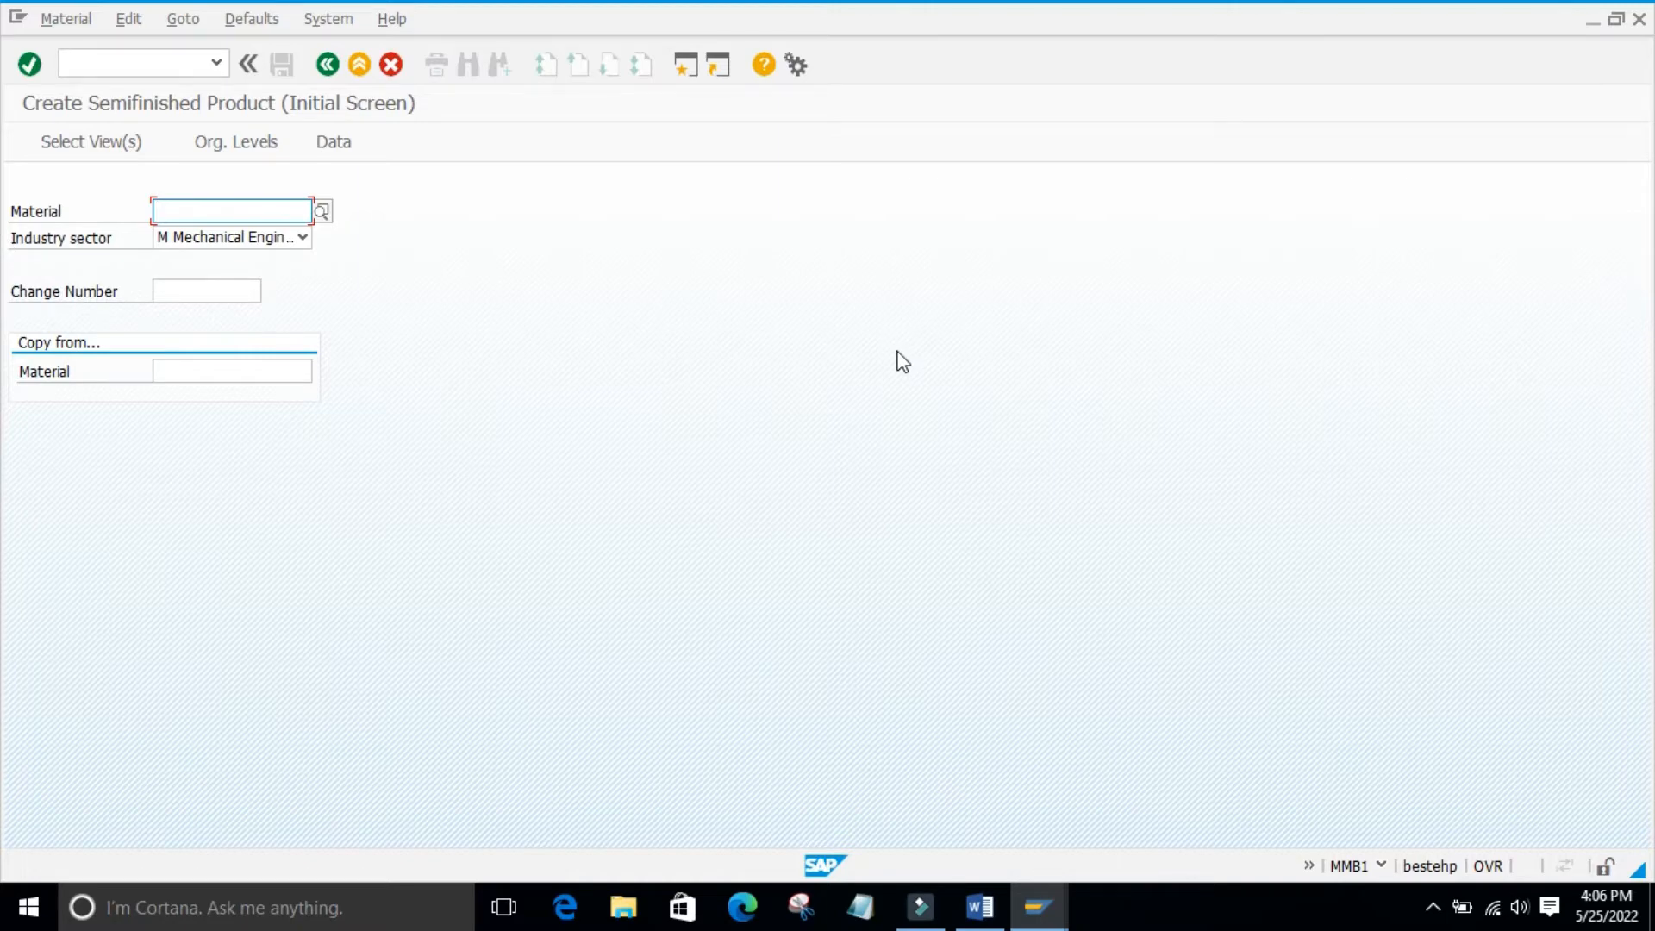
{"action": "key", "text": "Return"}
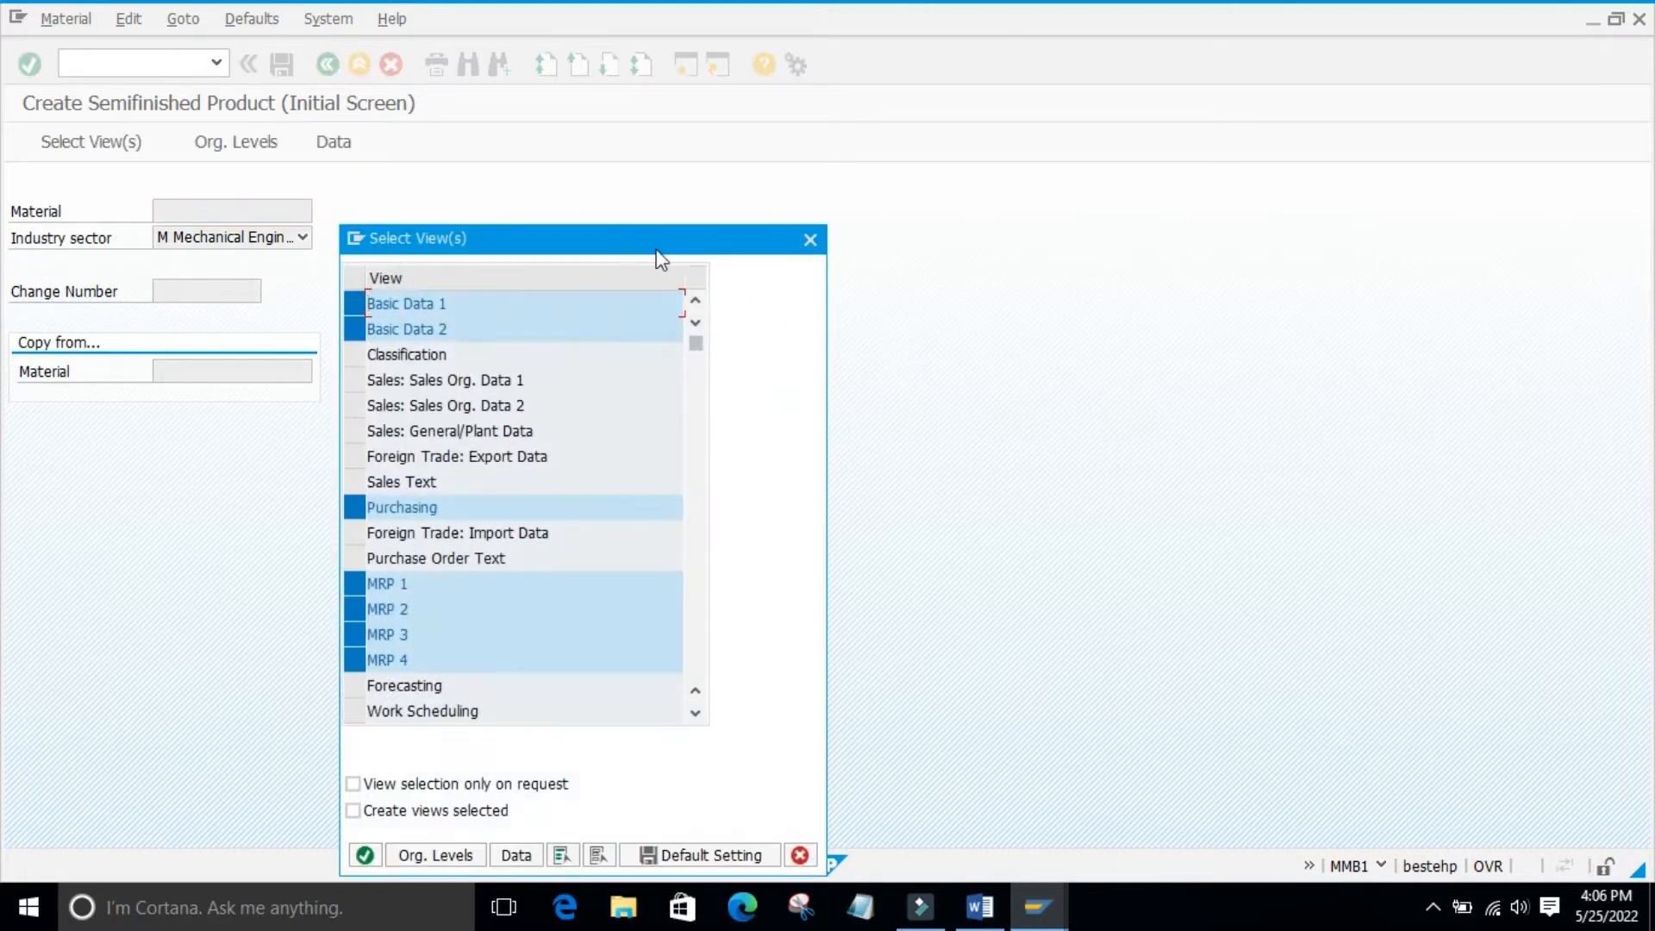
{"action": "left_click_drag", "start_coordinate": [630, 236], "coordinate": [705, 137]}
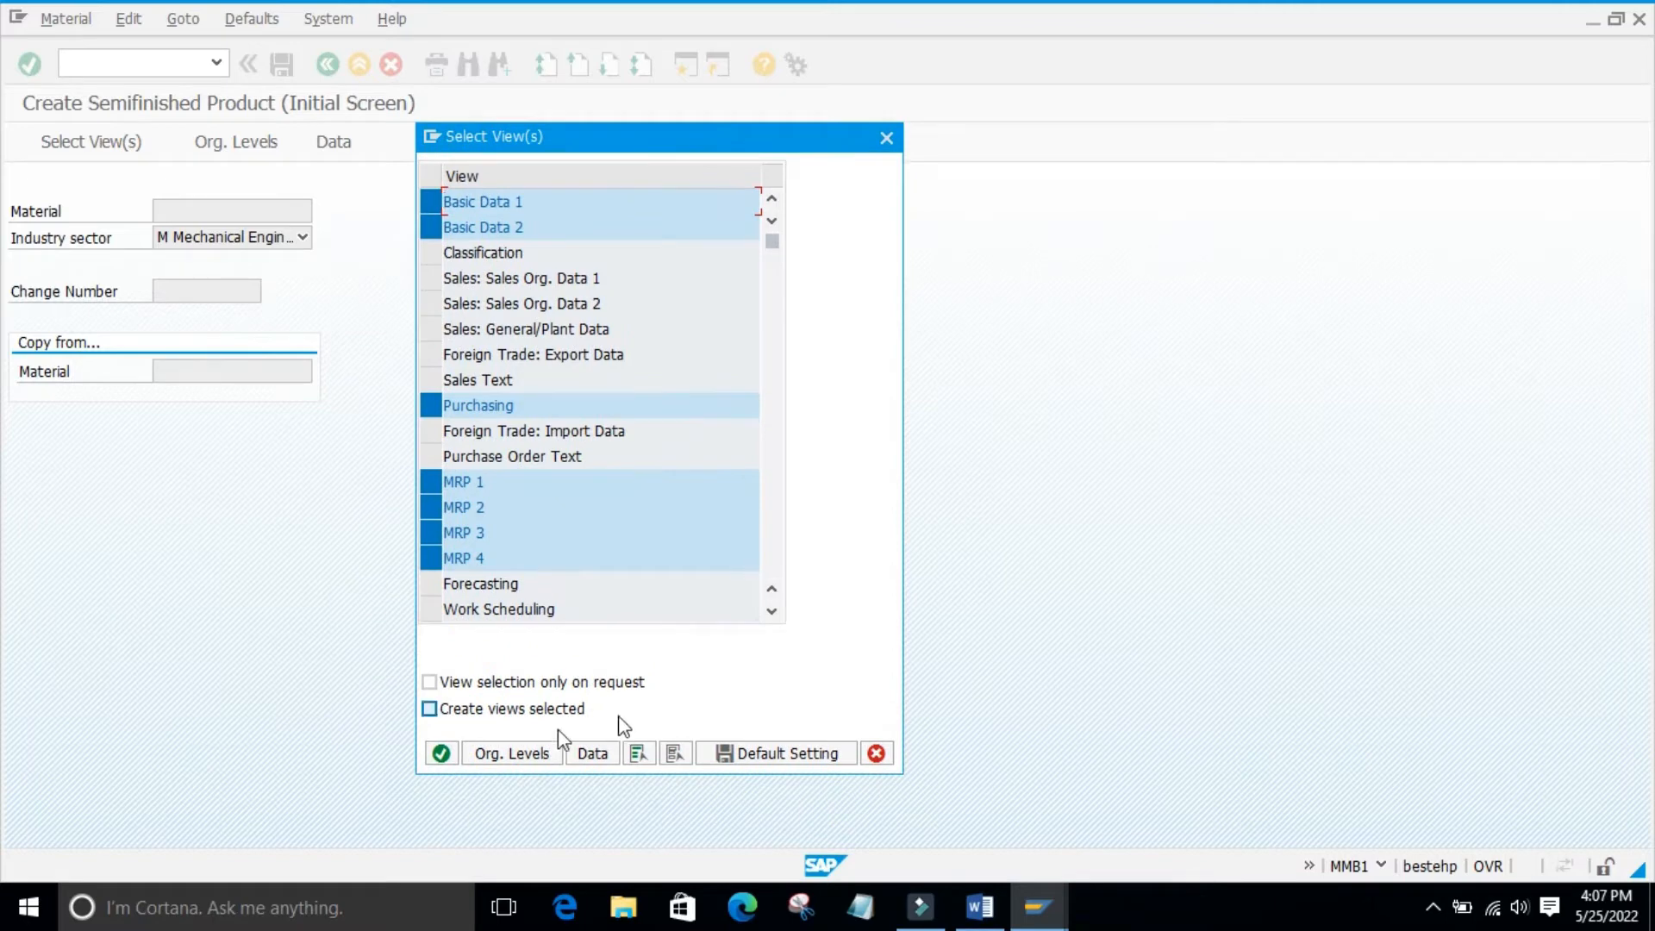
{"action": "left_click", "coordinate": [441, 754]}
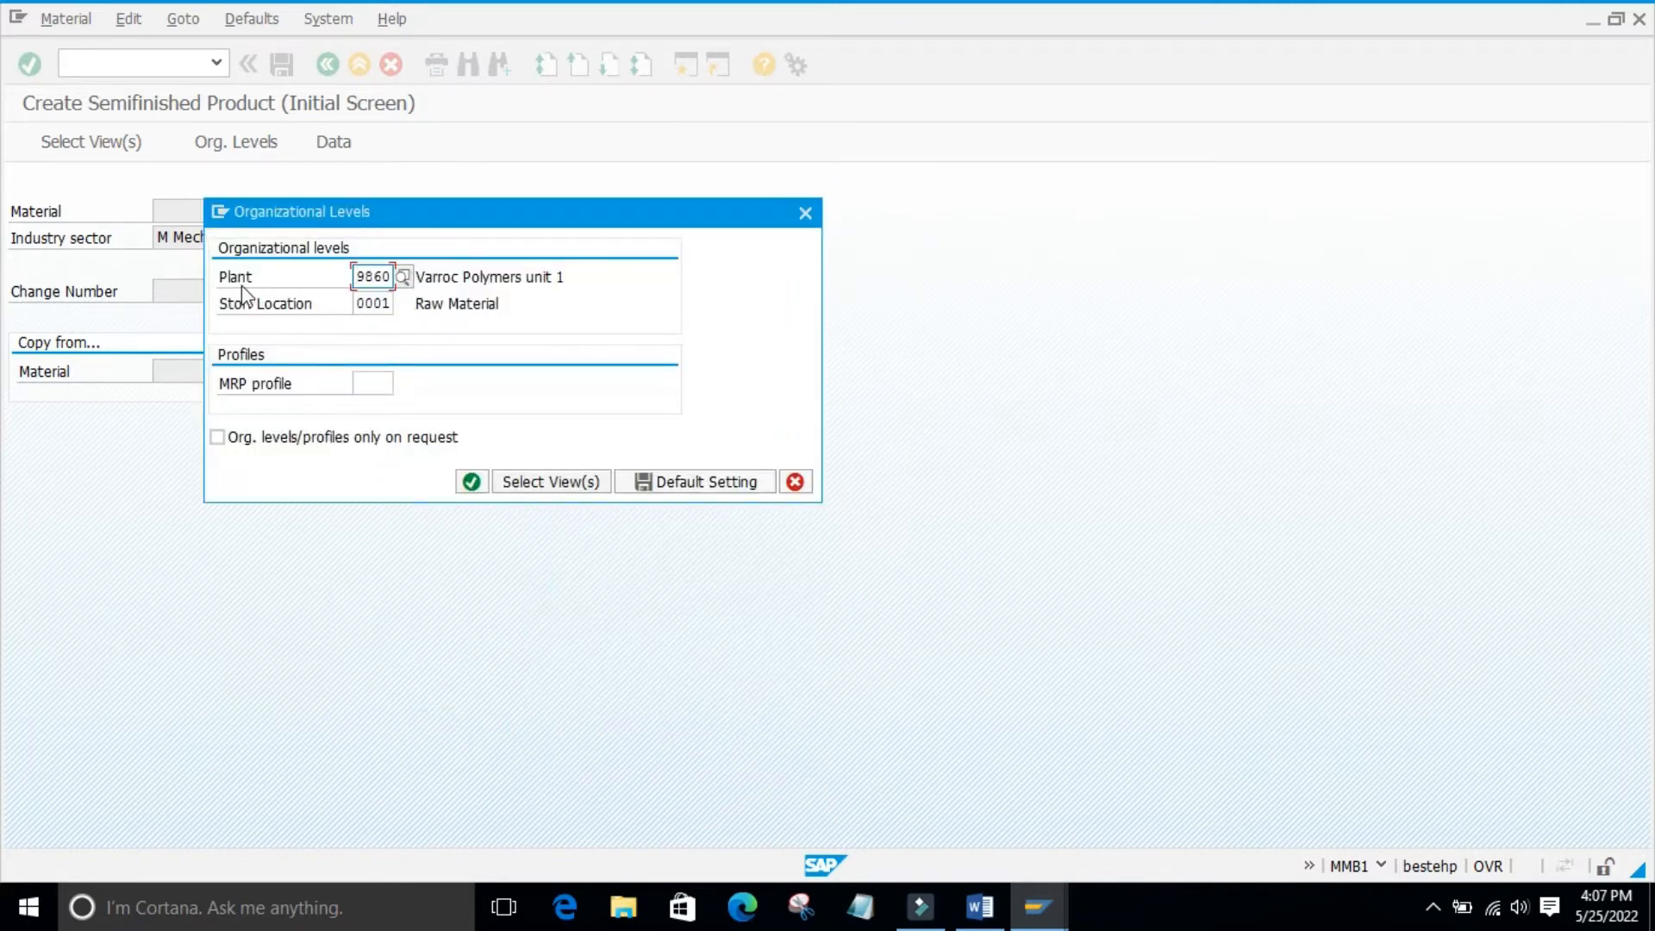
{"action": "left_click_drag", "start_coordinate": [452, 216], "coordinate": [632, 167]}
{"action": "left_click", "coordinate": [650, 432]}
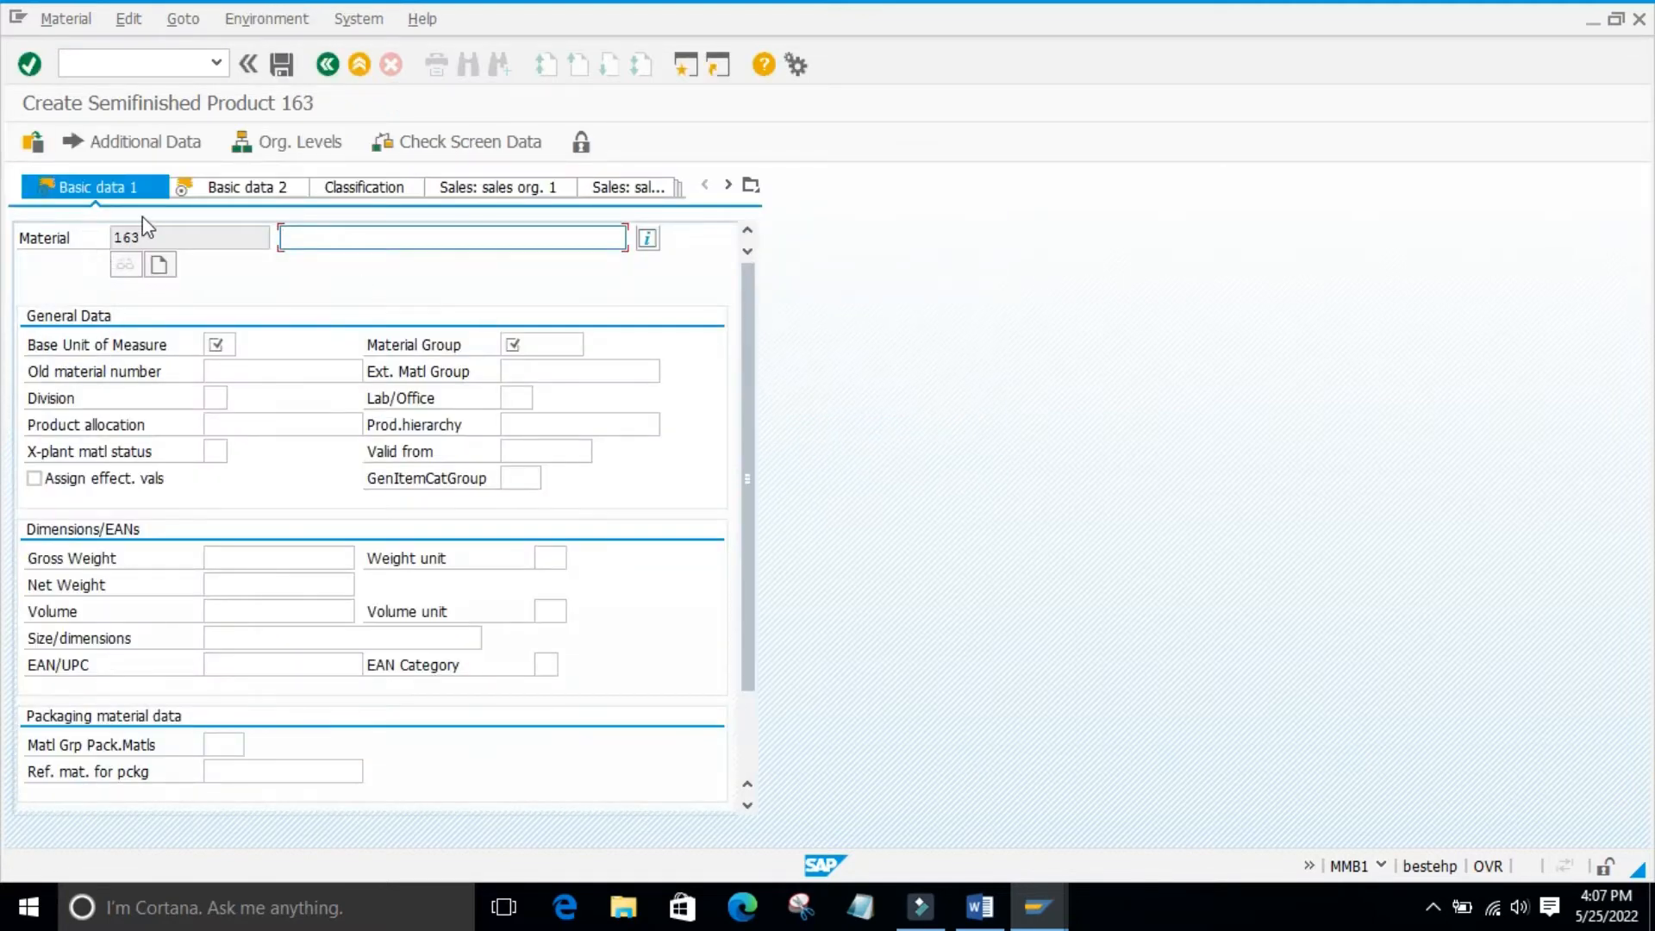
- Enter "special create transcation mmb1" as the material description in Basic data 1
{"action": "double_click", "coordinate": [139, 238]}
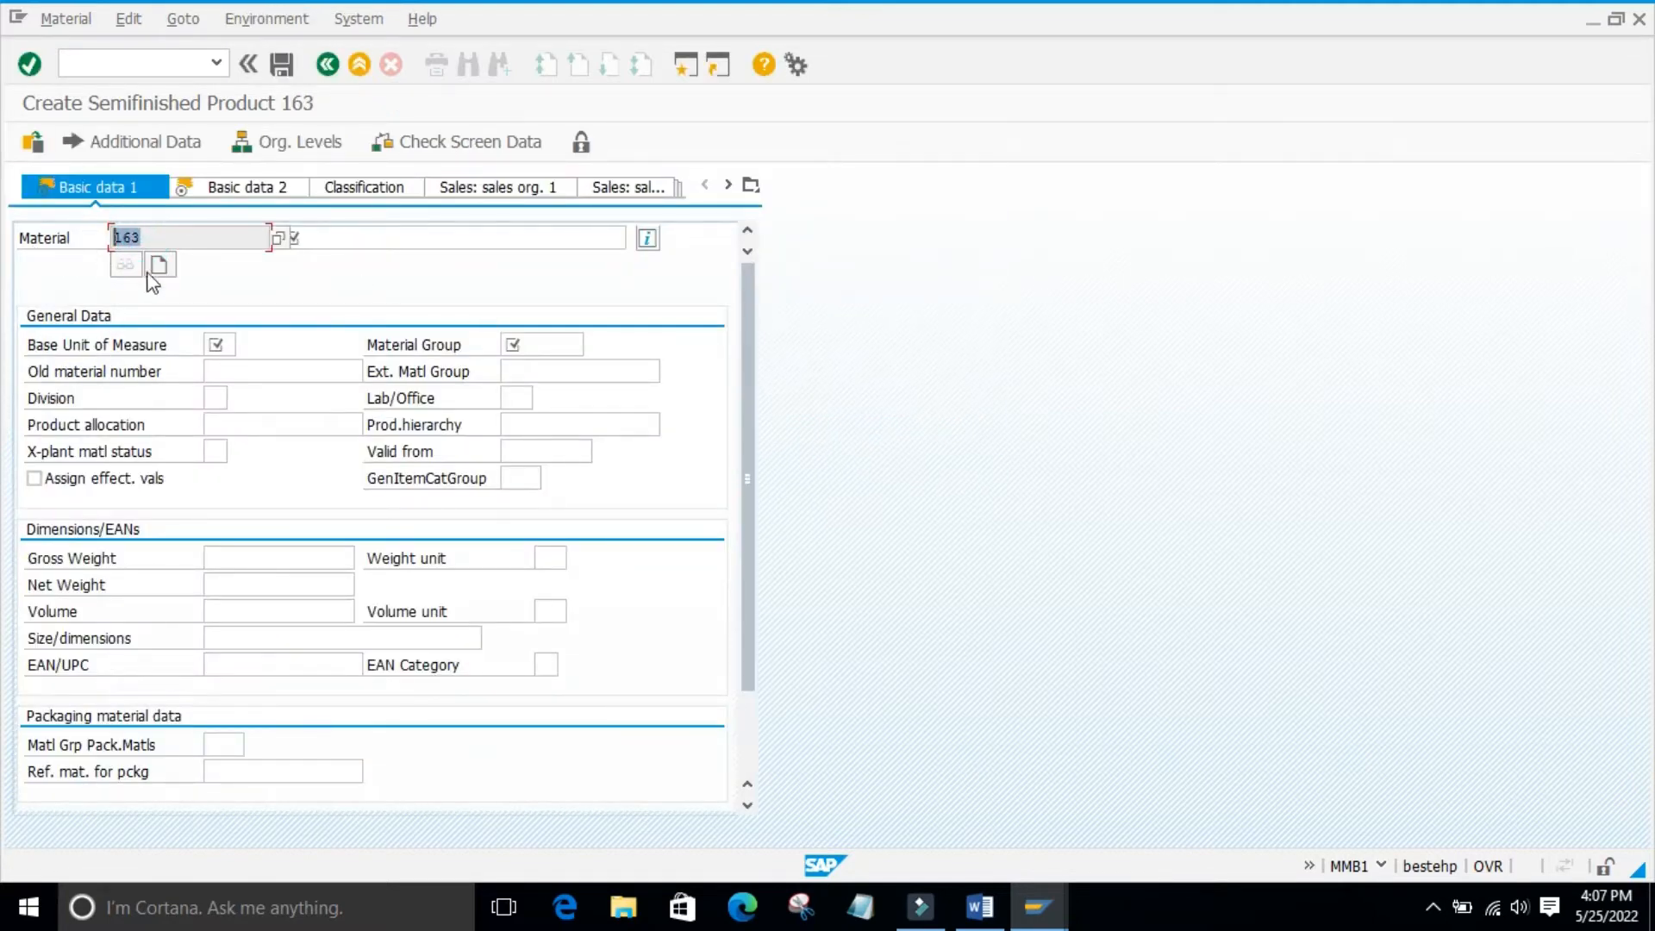
{"action": "left_click", "coordinate": [323, 241]}
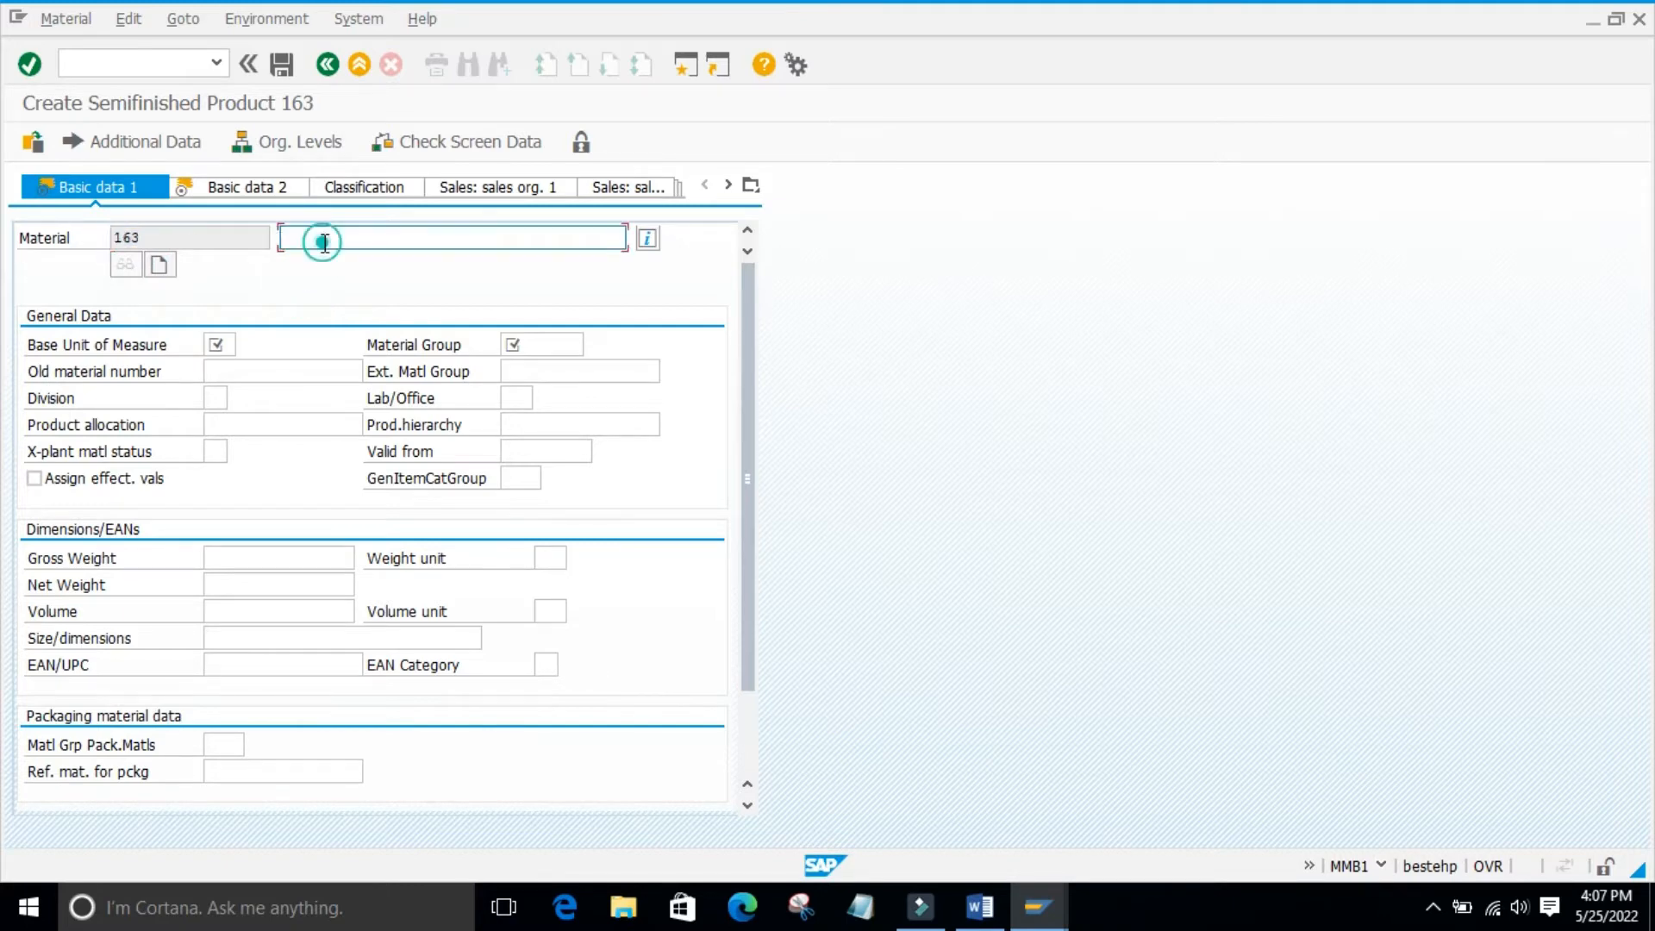
{"action": "left_click", "coordinate": [305, 230]}
{"action": "type", "text": "special mat"}
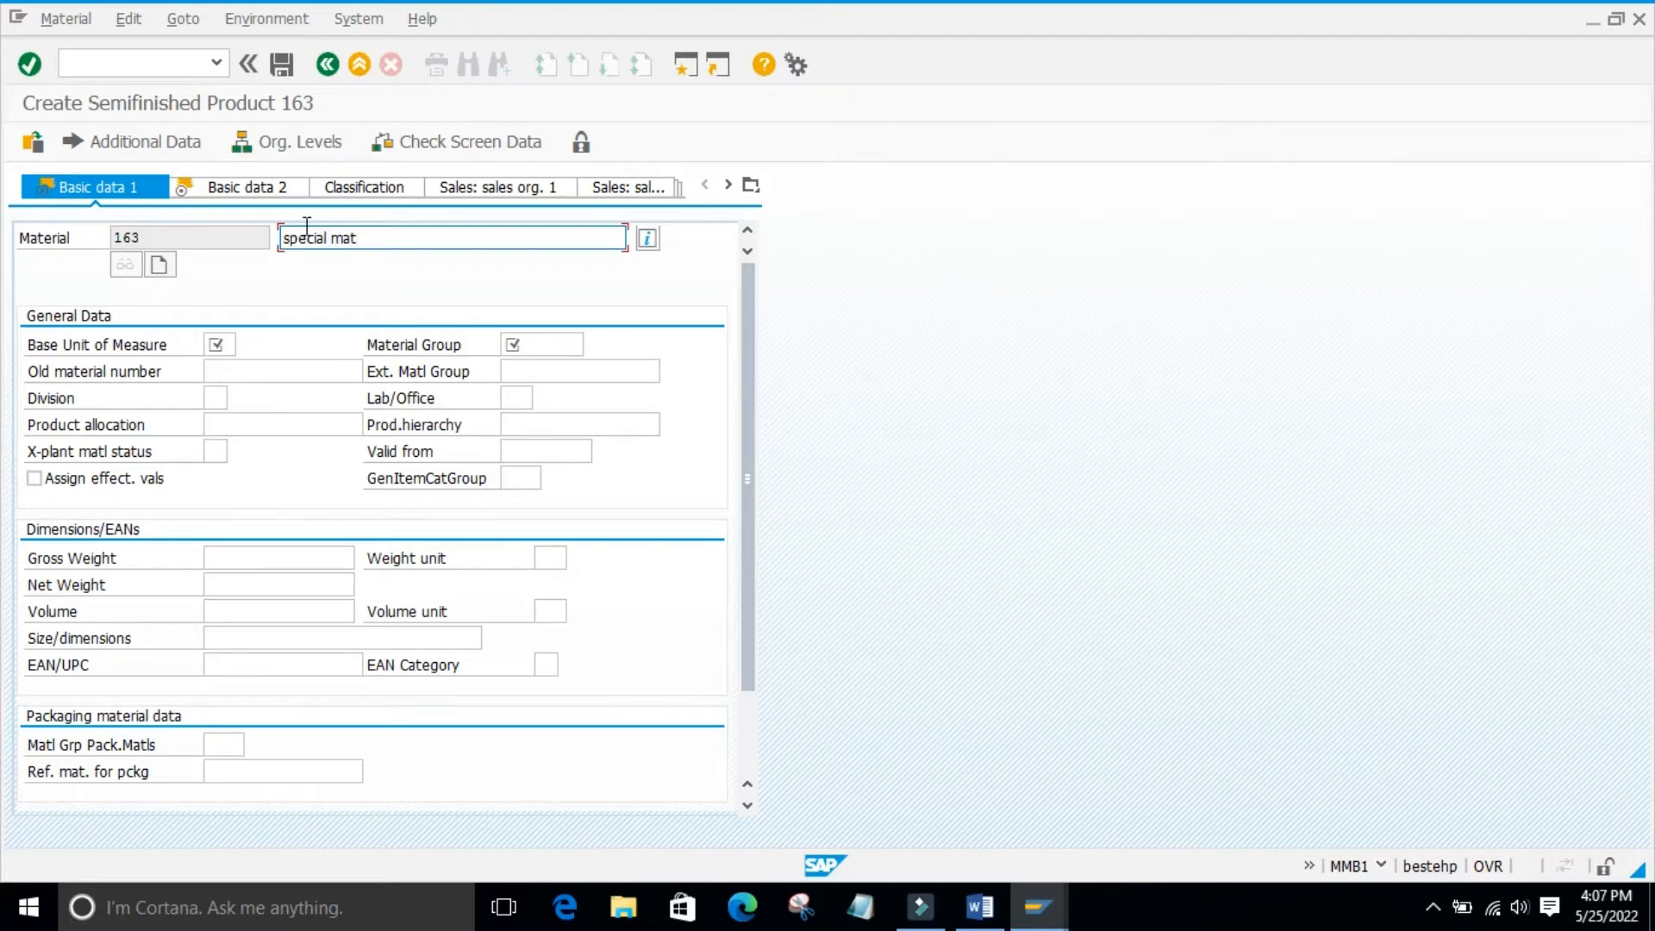
{"action": "key", "text": "BackSpace"}
{"action": "key", "text": "BackSpace"}
{"action": "type", "text": "mm"}
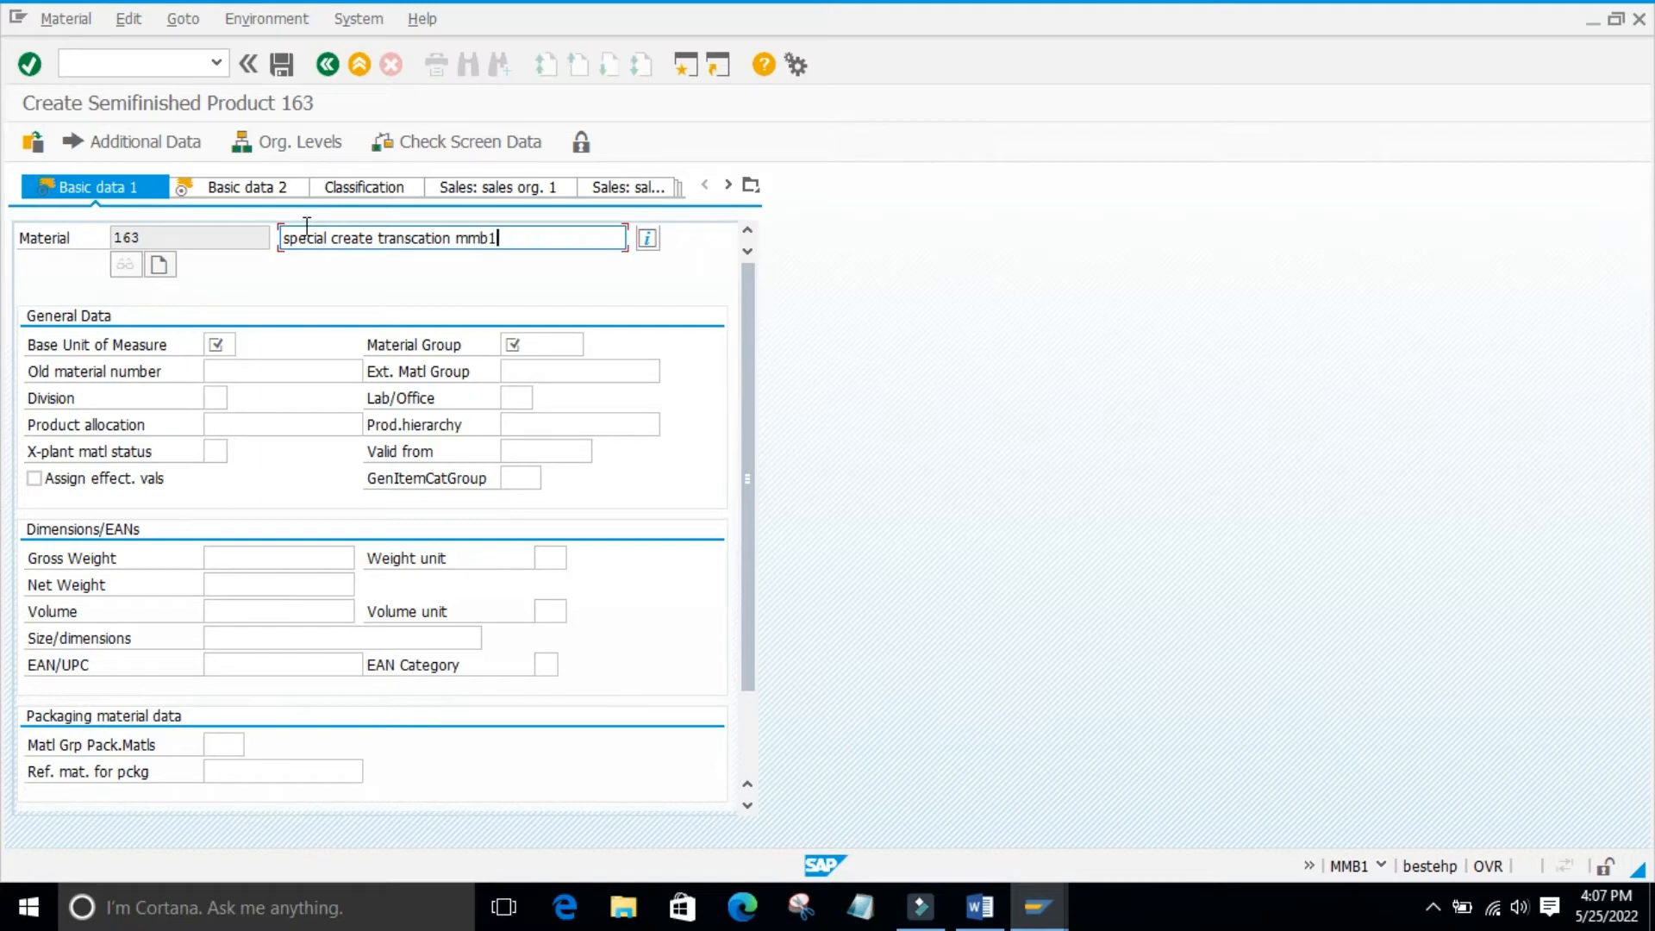
{"action": "type", "text": "b1"}
- Set the base unit of measure to EA and the material group to 0001
{"action": "left_click", "coordinate": [218, 345]}
{"action": "type", "text": "ea"}
{"action": "left_click", "coordinate": [555, 348]}
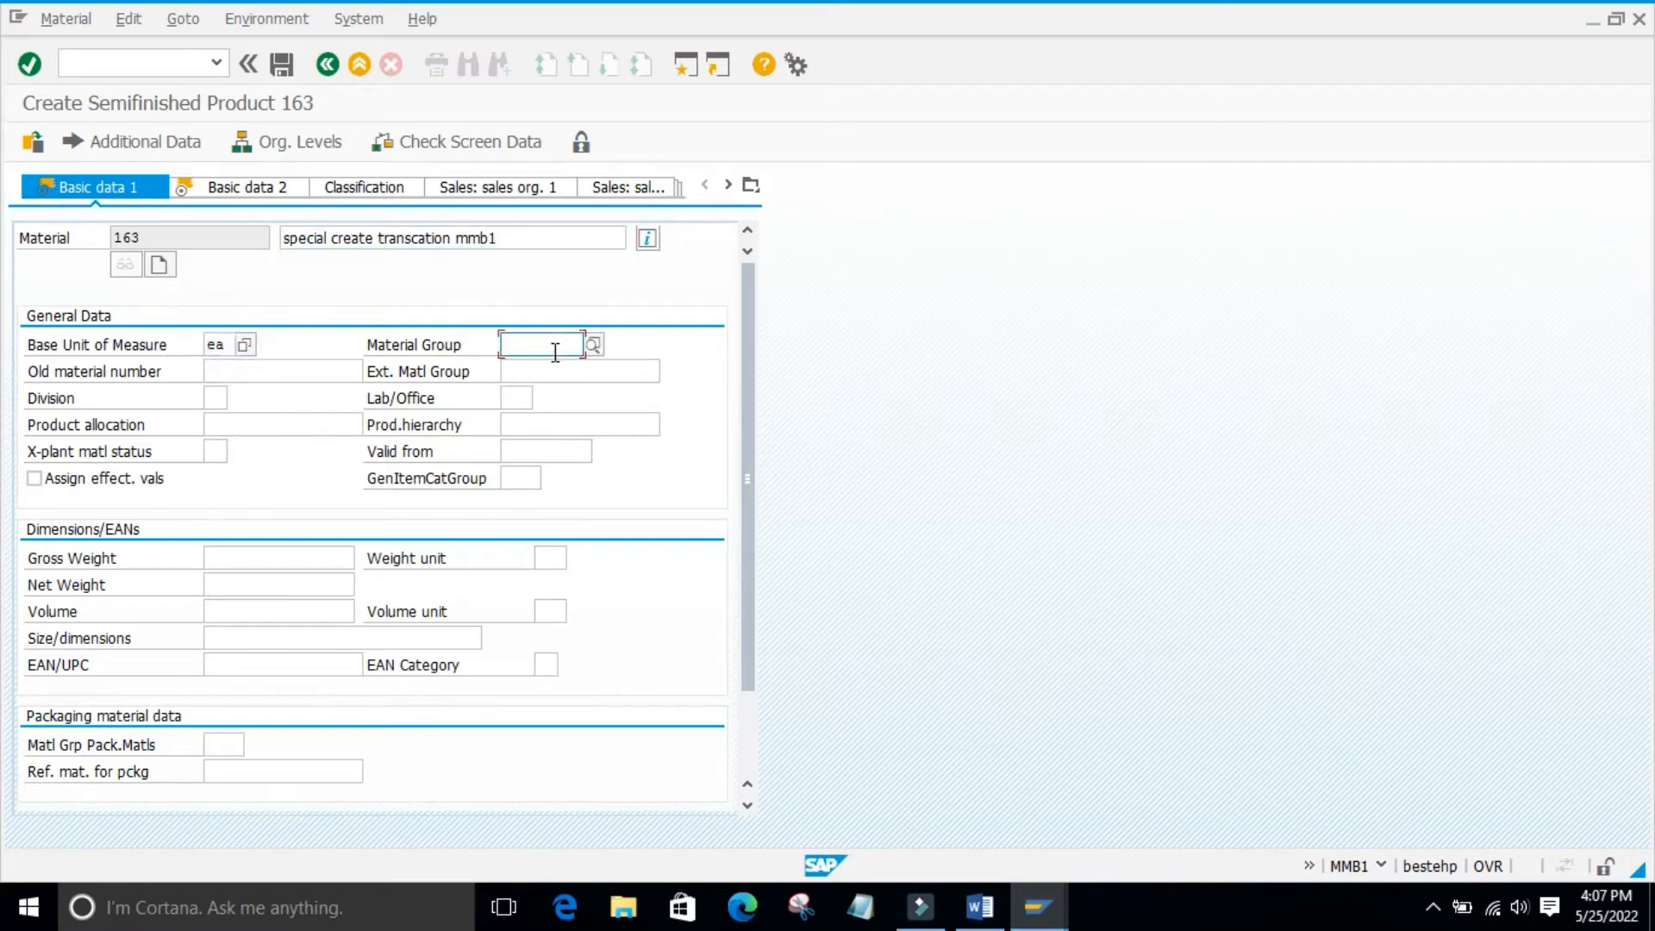
{"action": "left_click", "coordinate": [525, 369]}
{"action": "key", "text": "Return"}
- Advance to the MRP 1 view and set the MRP type to ND
{"action": "key", "text": "Return"}
{"action": "key", "text": "Return"}
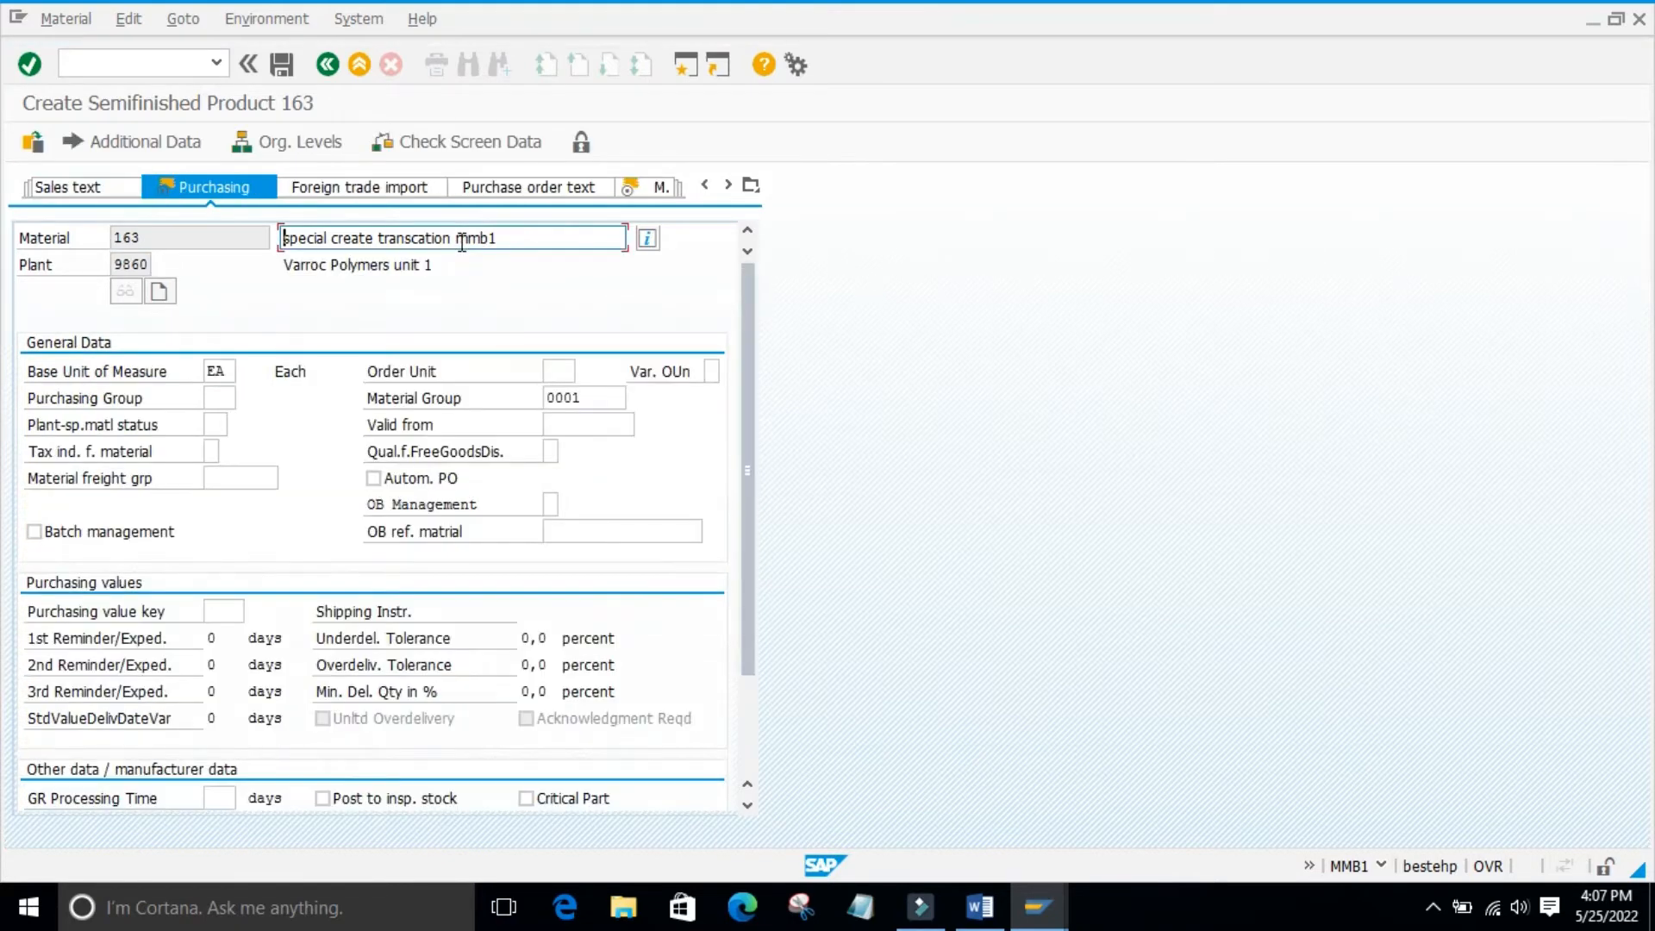
{"action": "key", "text": "Return"}
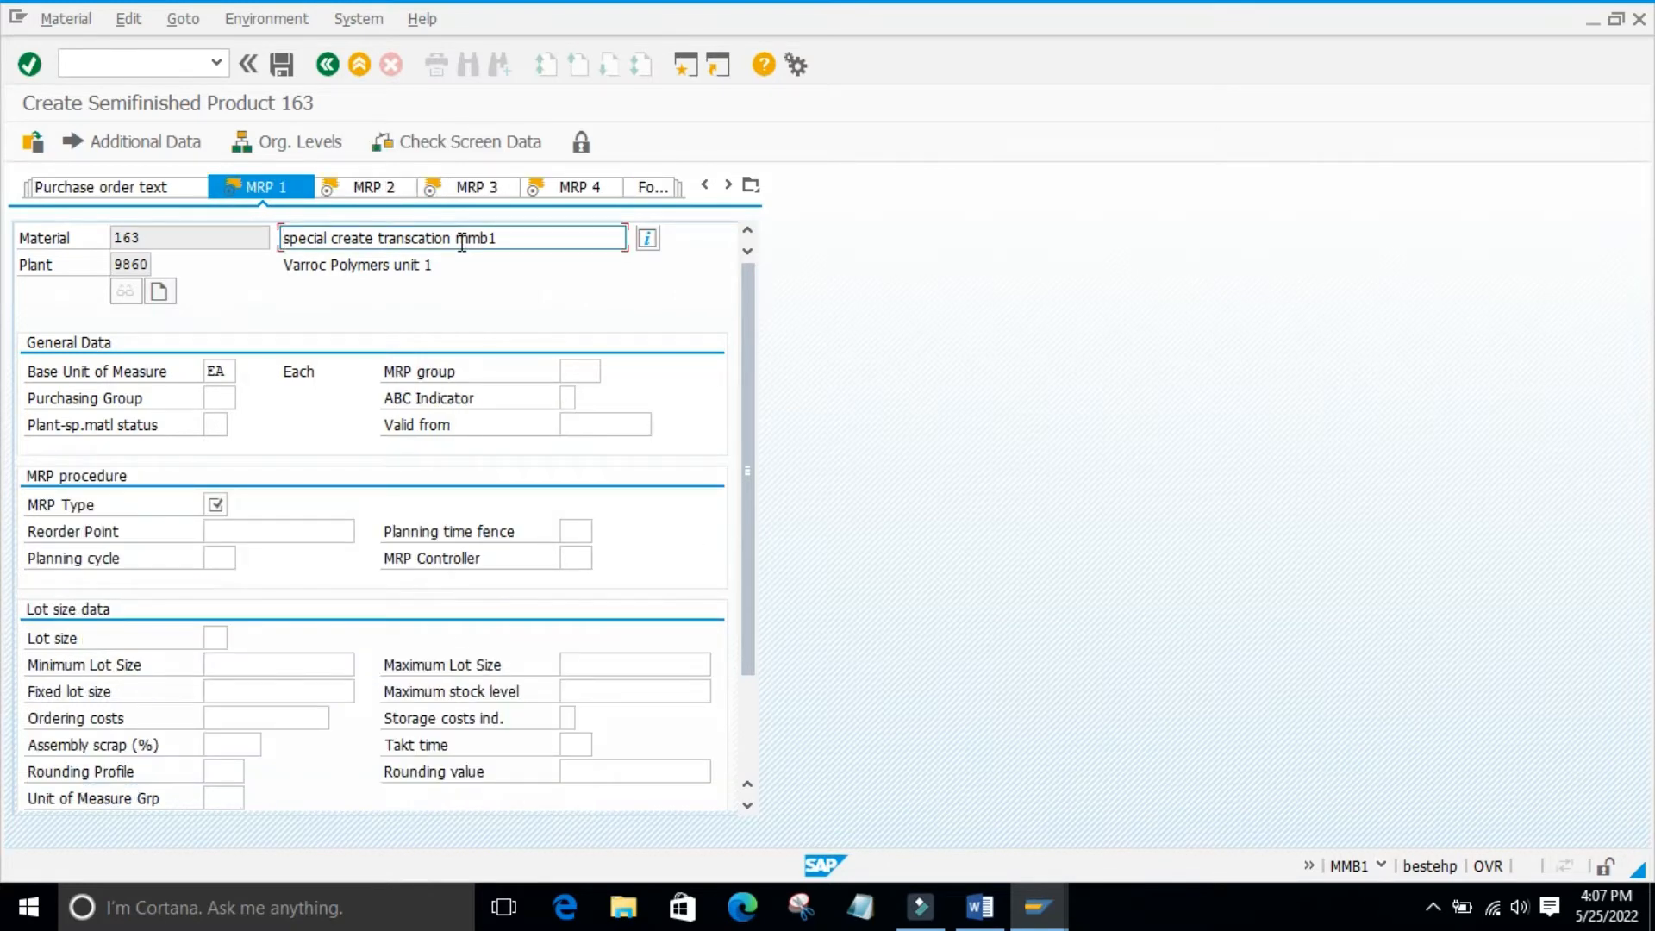
{"action": "left_click", "coordinate": [210, 504]}
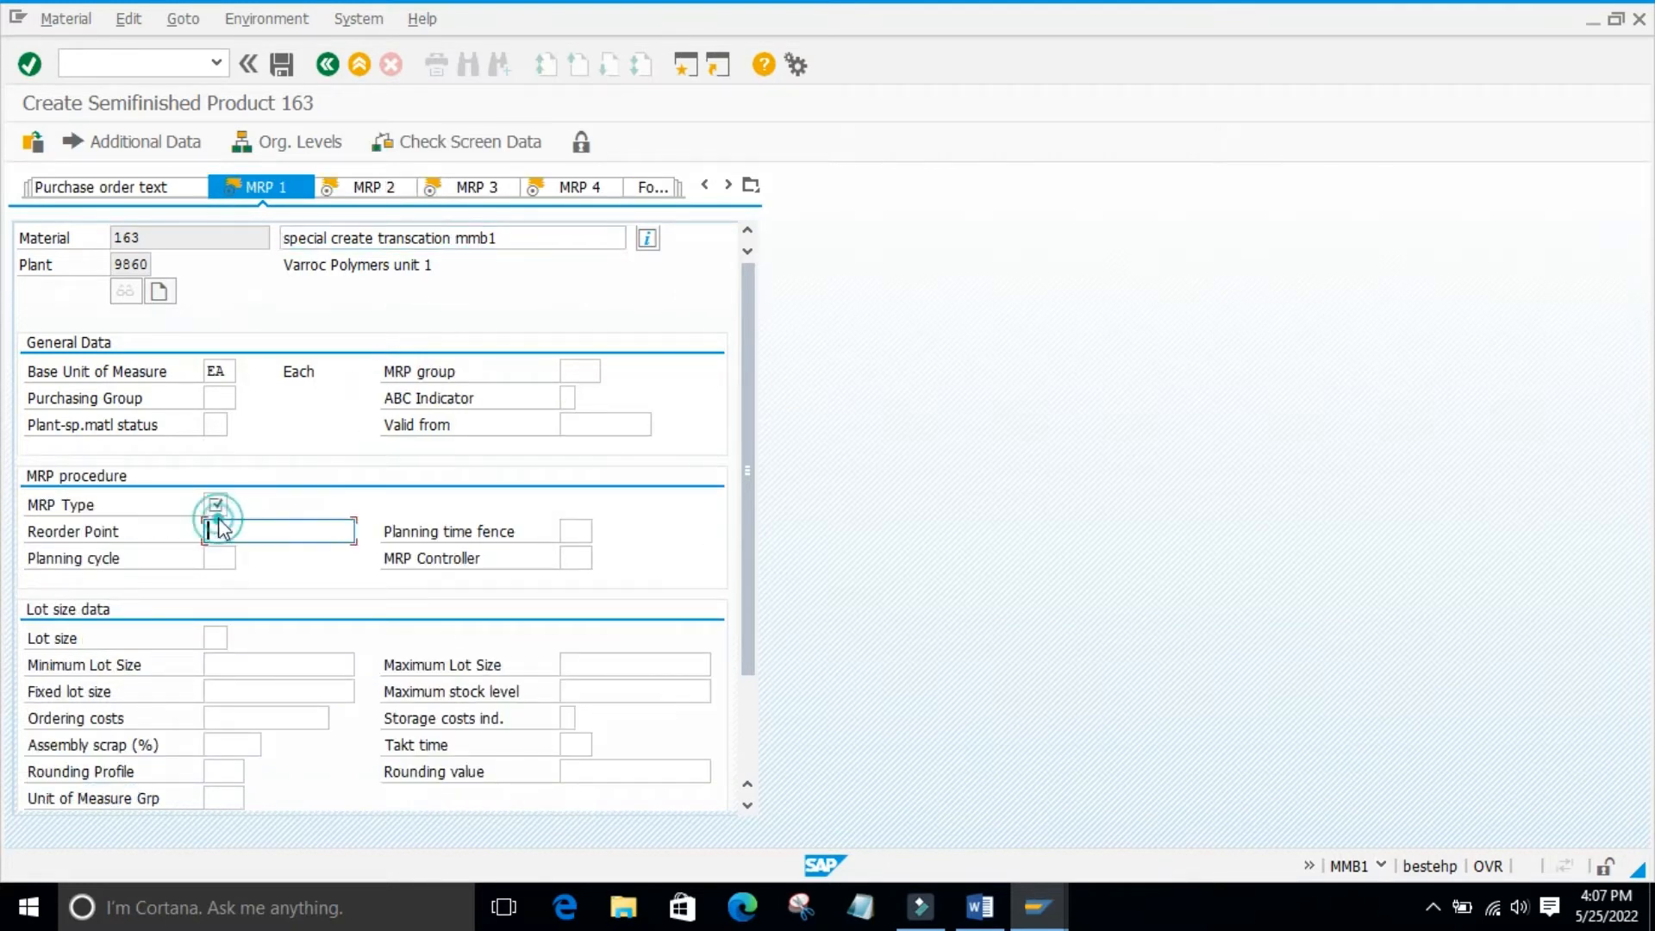
{"action": "left_click", "coordinate": [211, 529]}
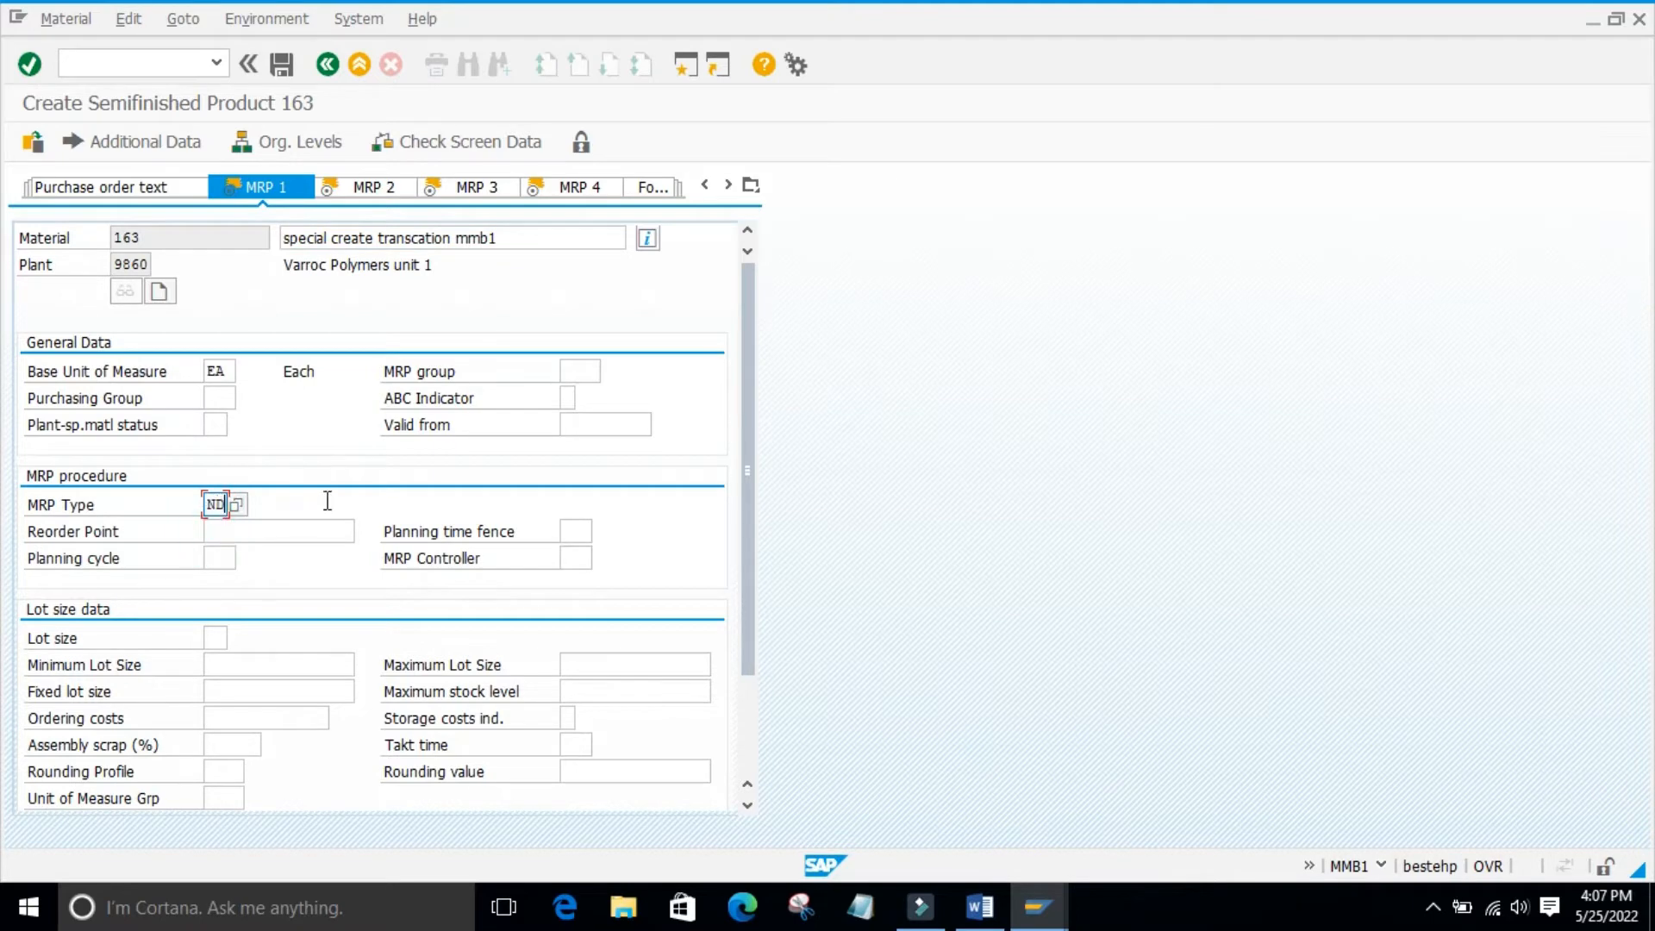
{"action": "key", "text": "Return"}
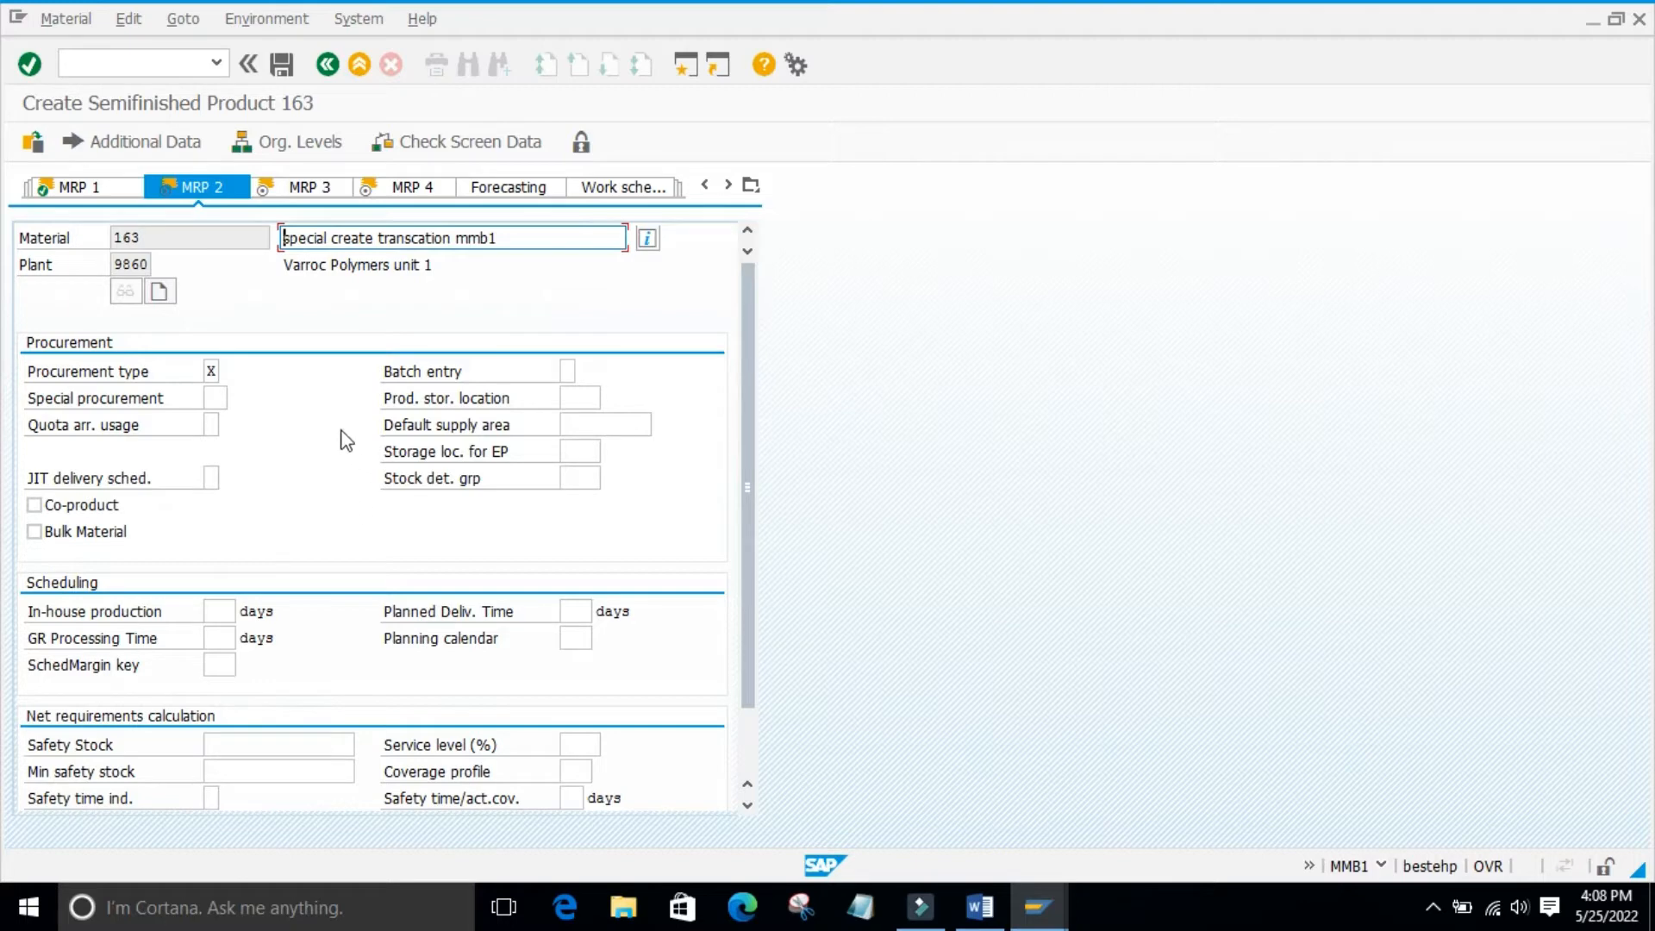
- Proceed through the remaining MRP and plant data/storage views to Accounting 1, keeping their default entries
{"action": "key", "text": "Return"}
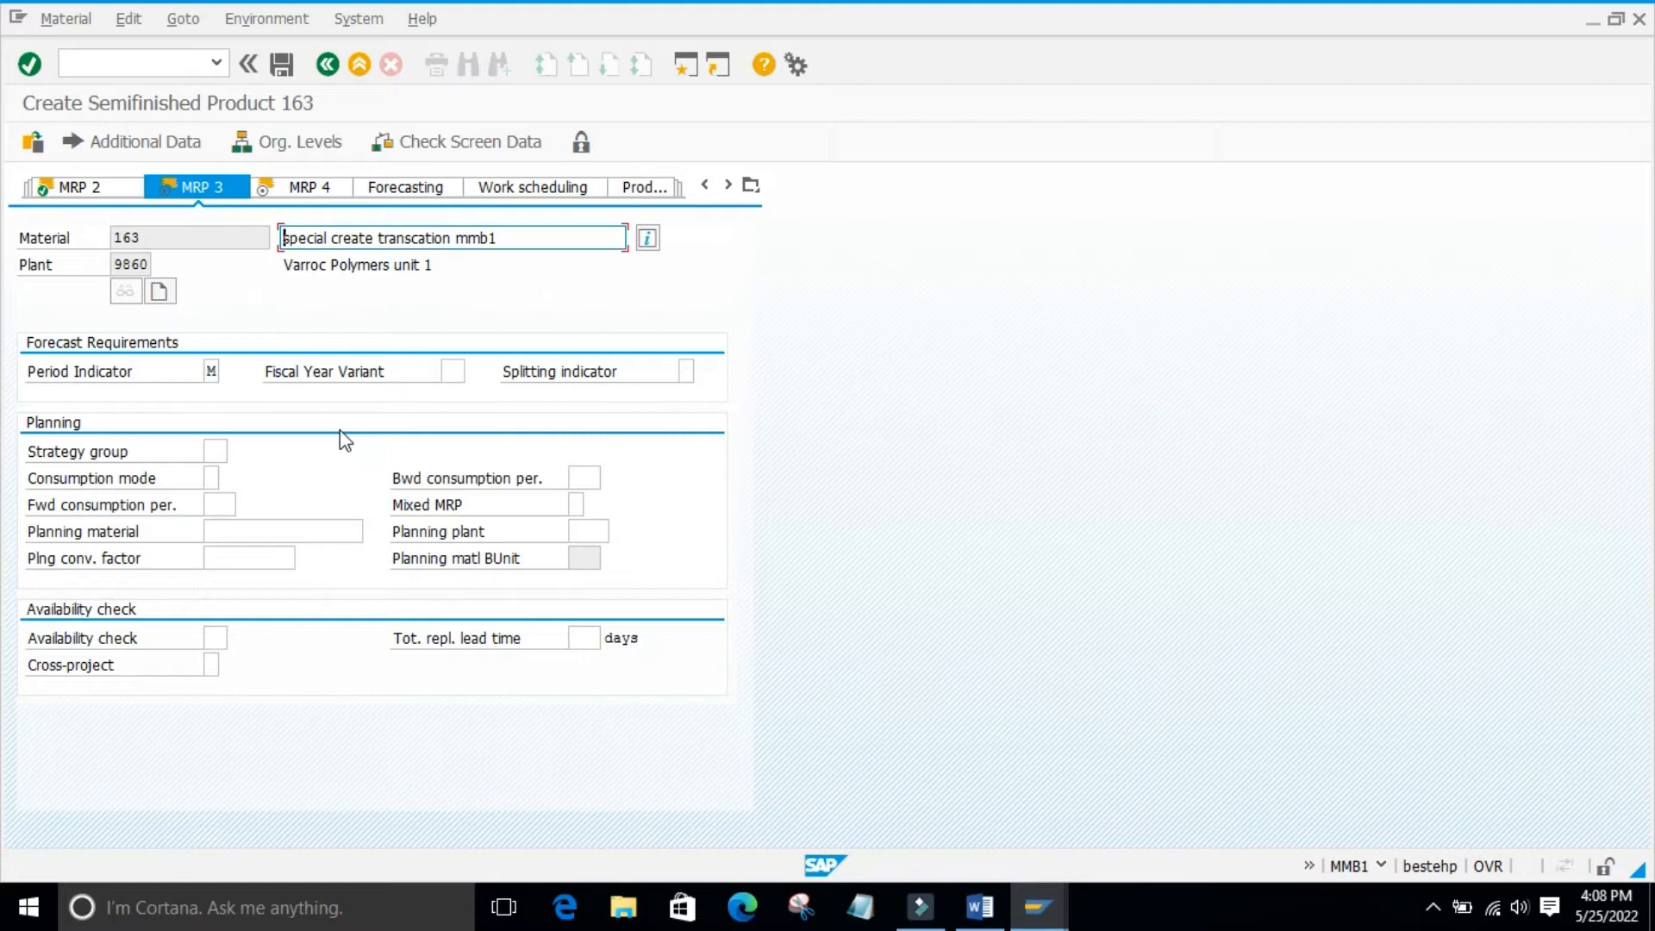
{"action": "key", "text": "Return"}
{"action": "key", "text": "Return"}
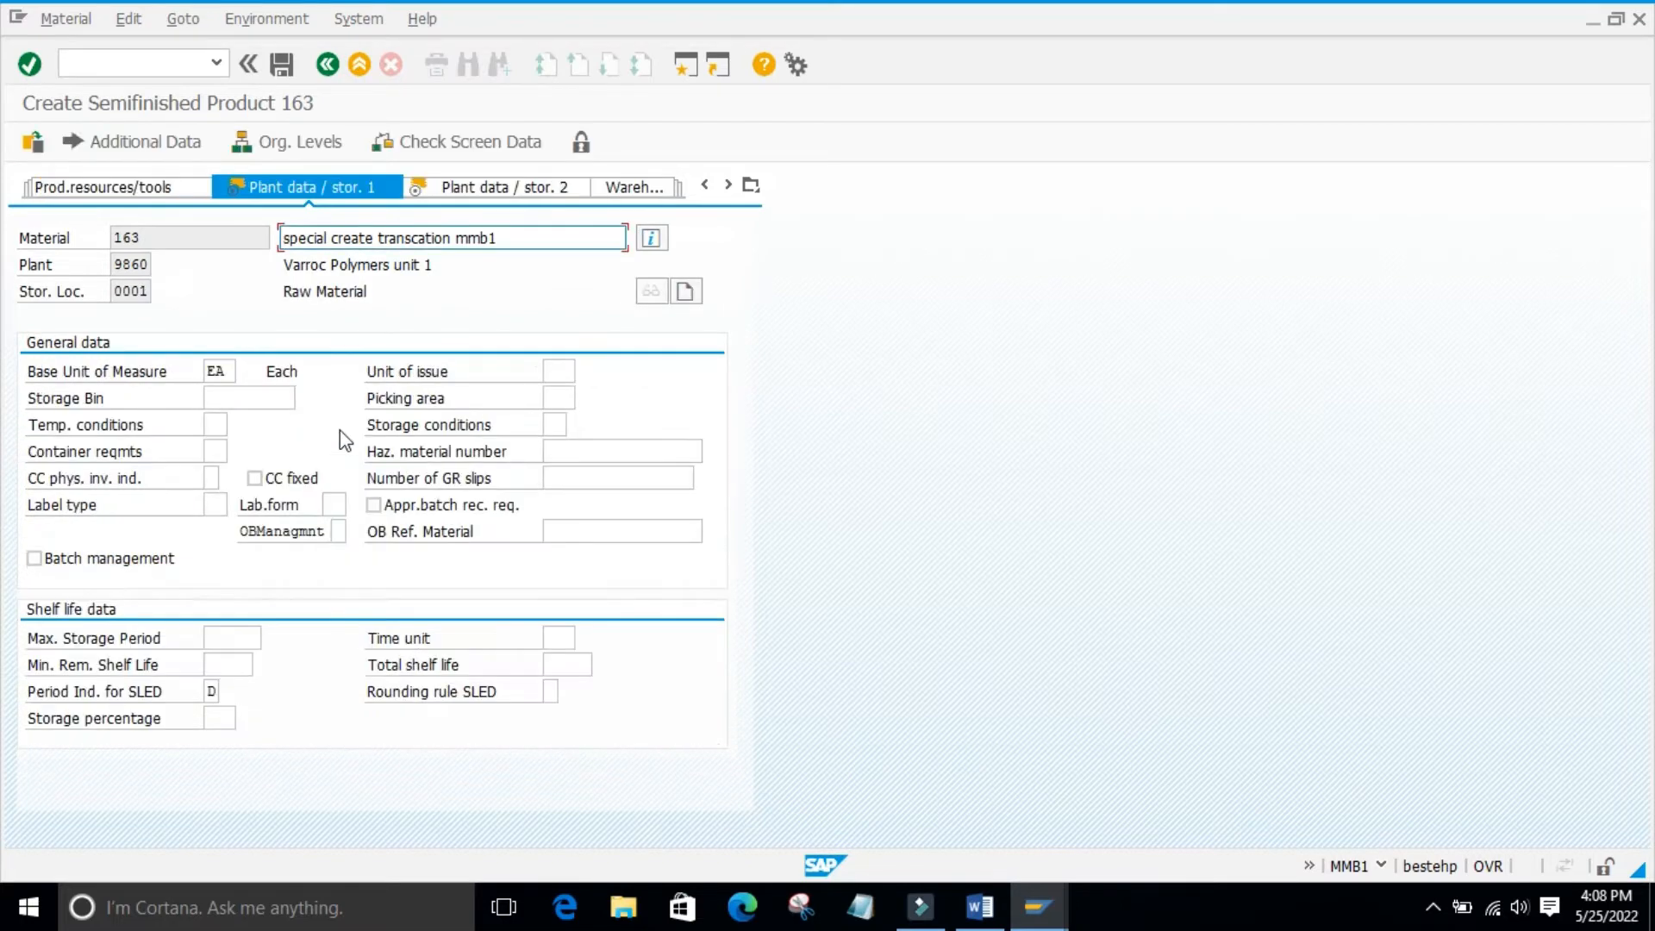
{"action": "key", "text": "Return"}
{"action": "key", "text": "Return"}
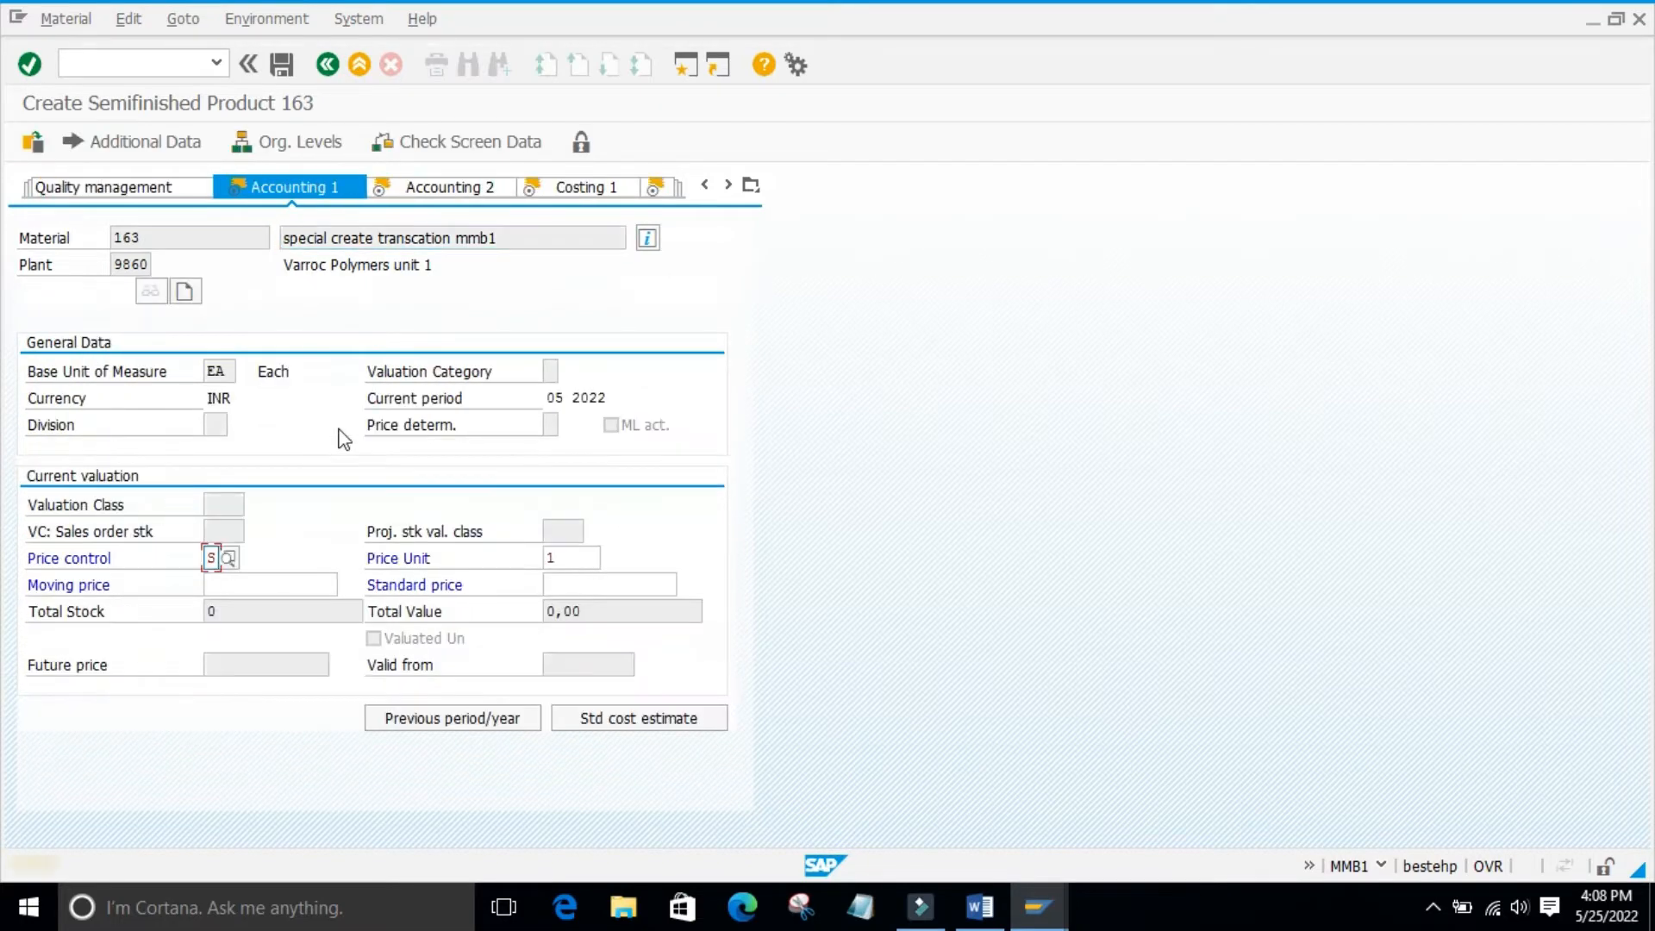
- Set the standard price to 10 in Accounting 1, and advance through the following views to Costing 2
{"action": "key", "text": "Return"}
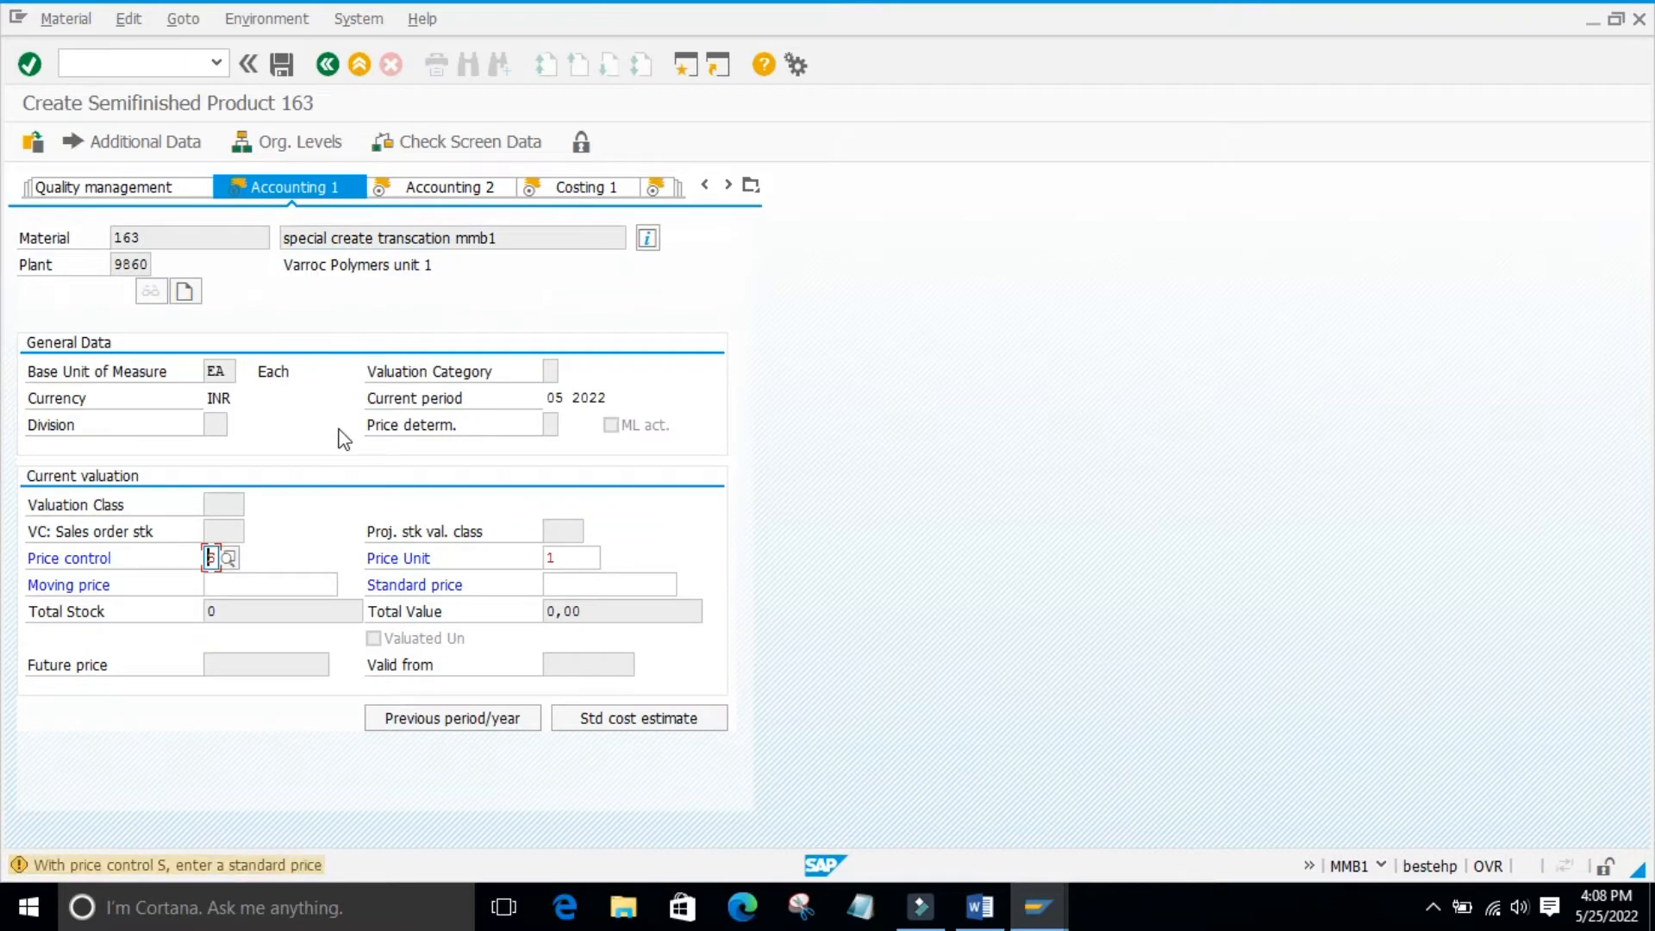
{"action": "left_click", "coordinate": [255, 582]}
{"action": "left_click", "coordinate": [550, 579]}
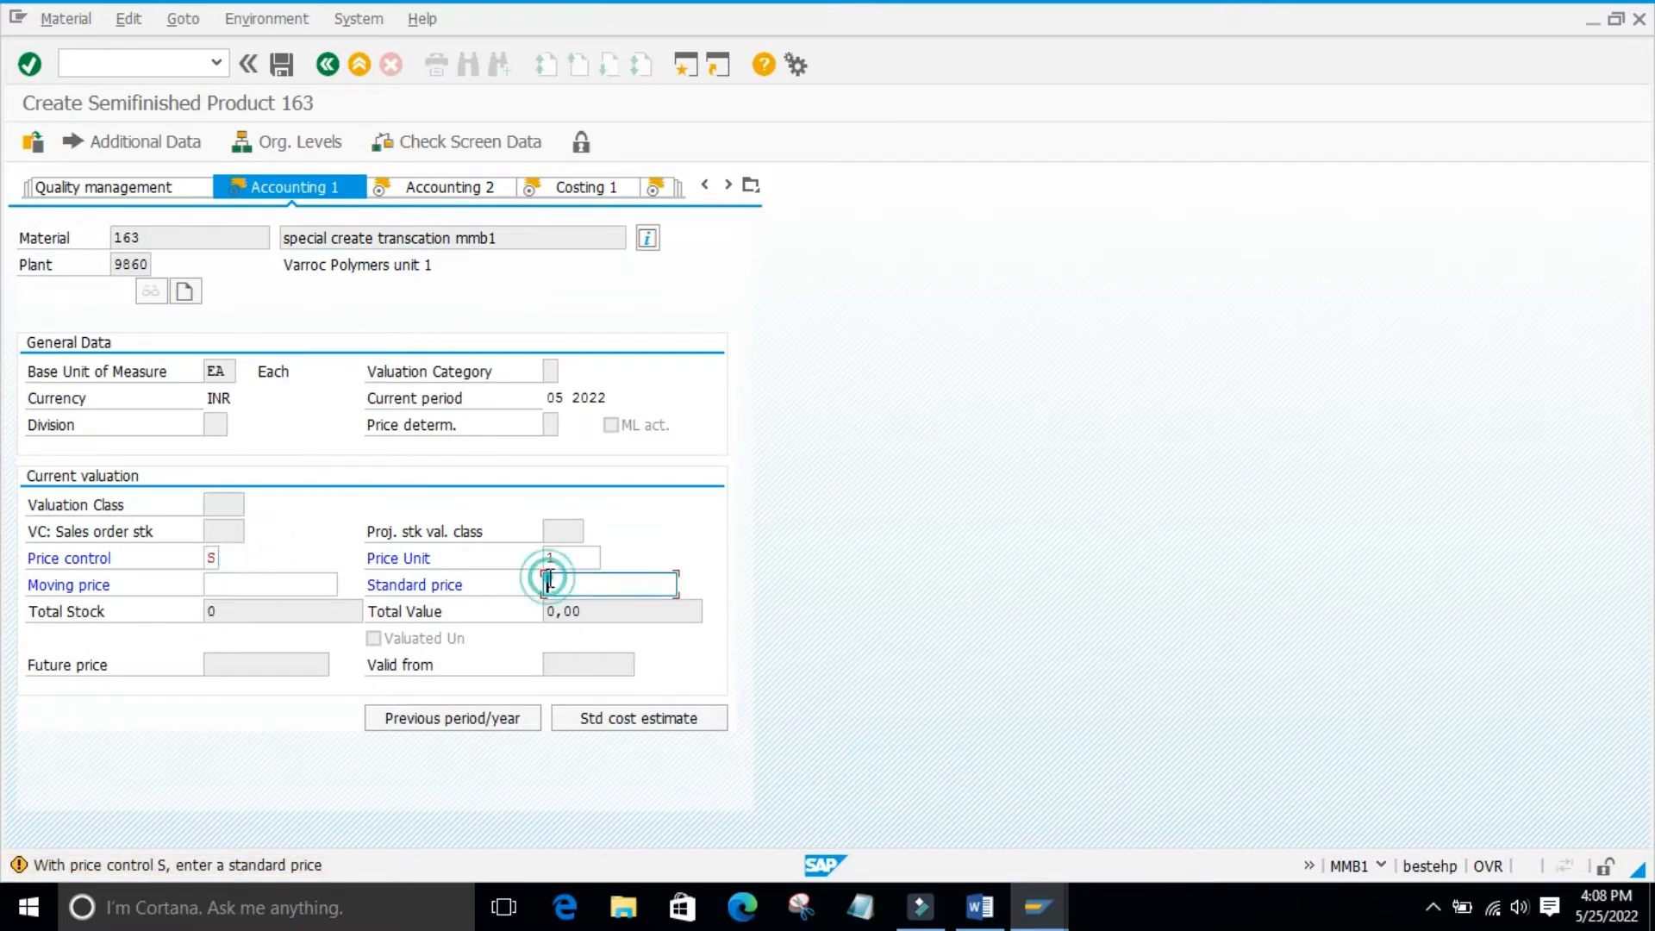
{"action": "type", "text": "10"}
{"action": "key", "text": "Return"}
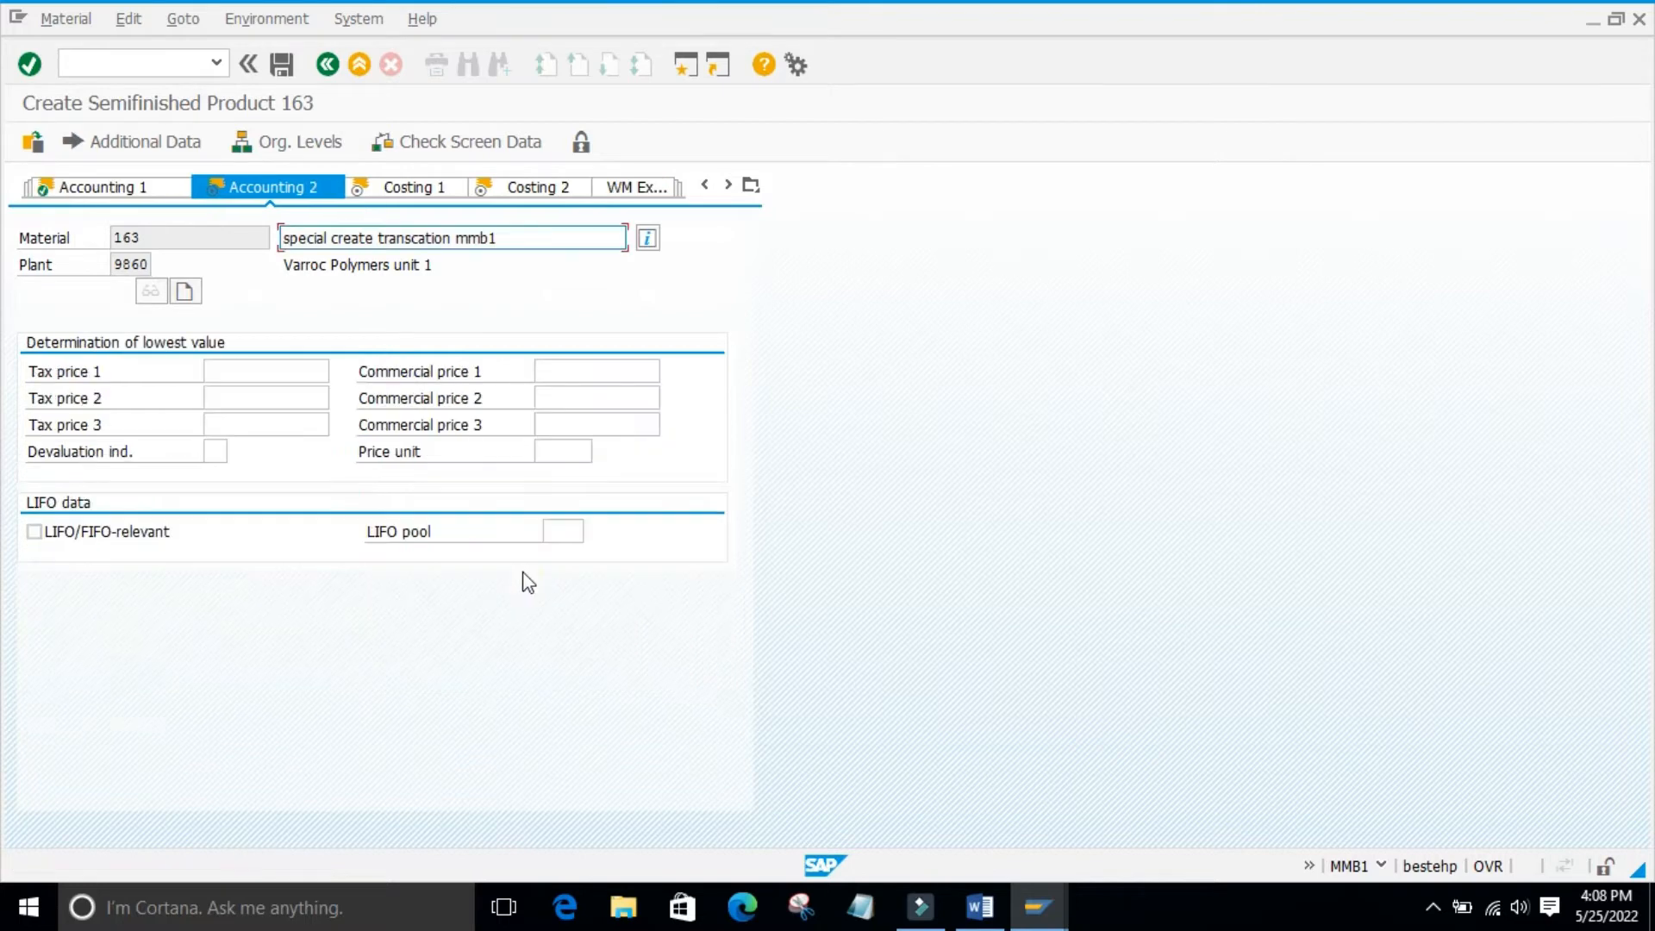
{"action": "left_click", "coordinate": [408, 188]}
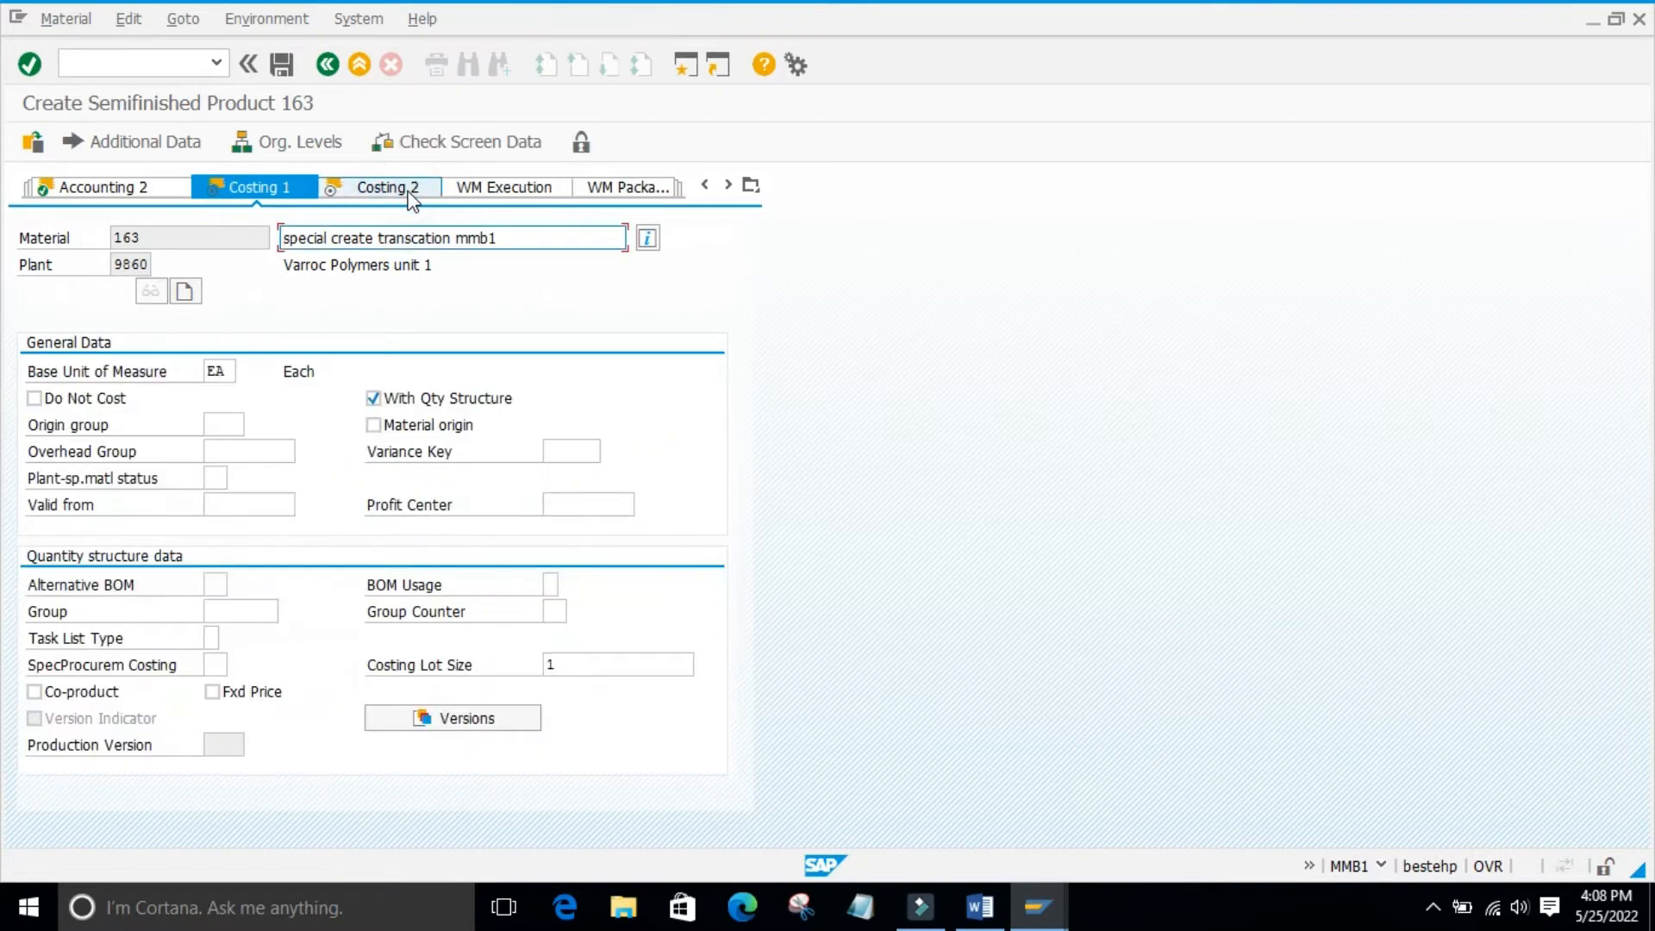
{"action": "left_click", "coordinate": [380, 187]}
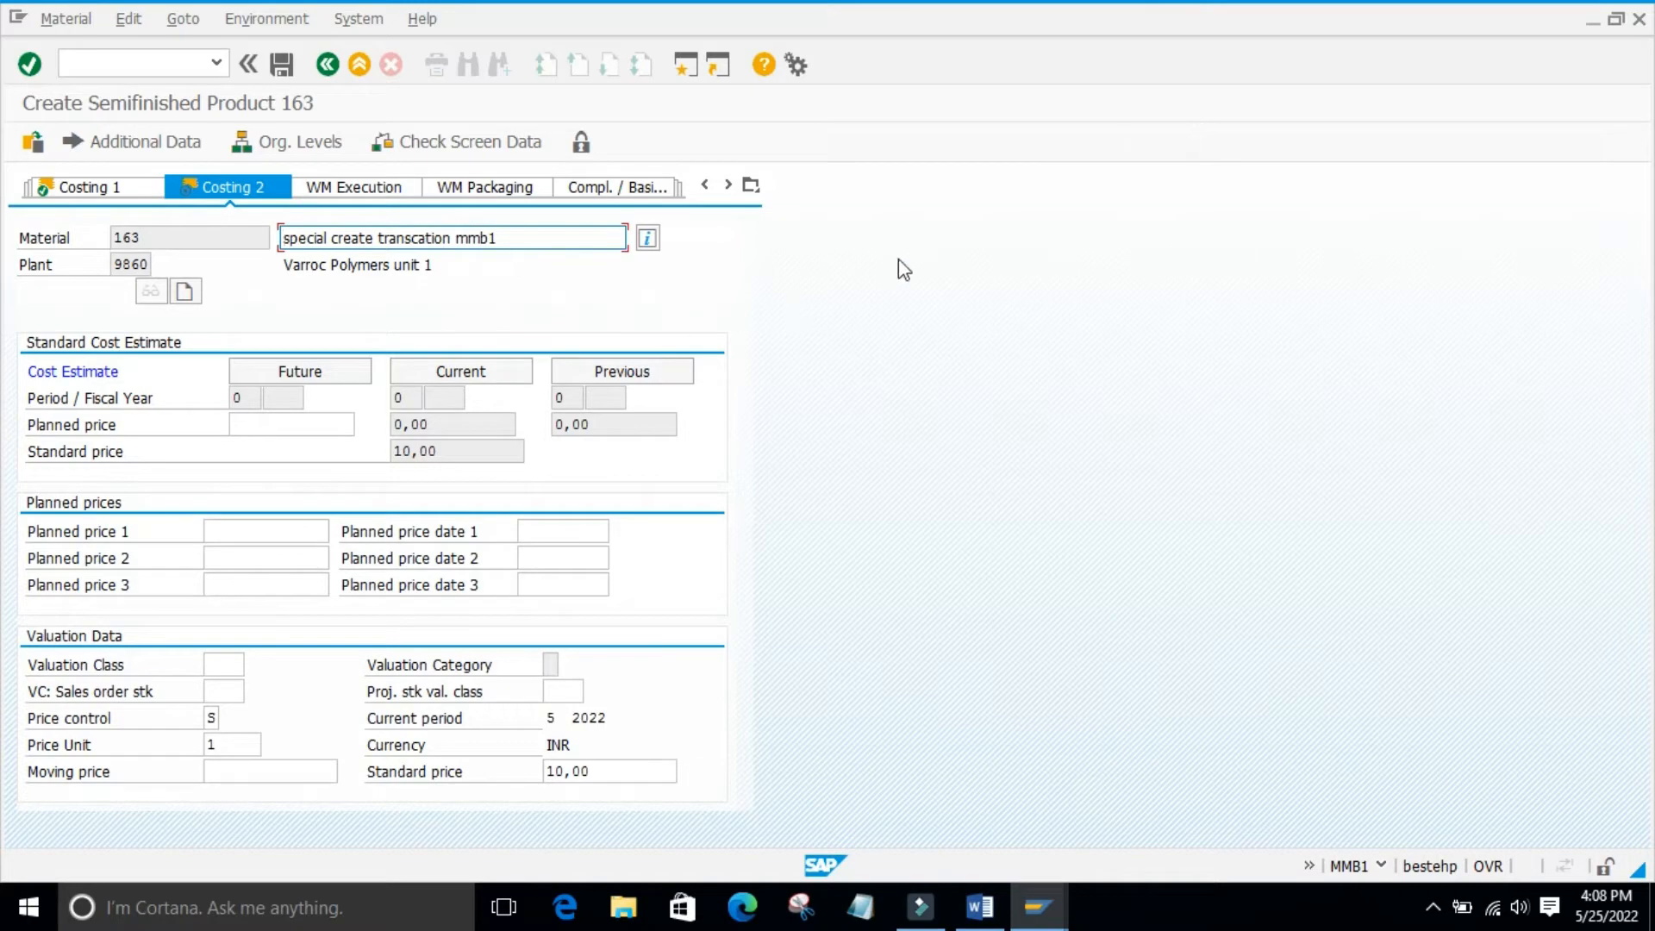
- Save the semifinished product material from the Costing 2 view, then review and close the creation message's details
{"action": "key", "text": "Return"}
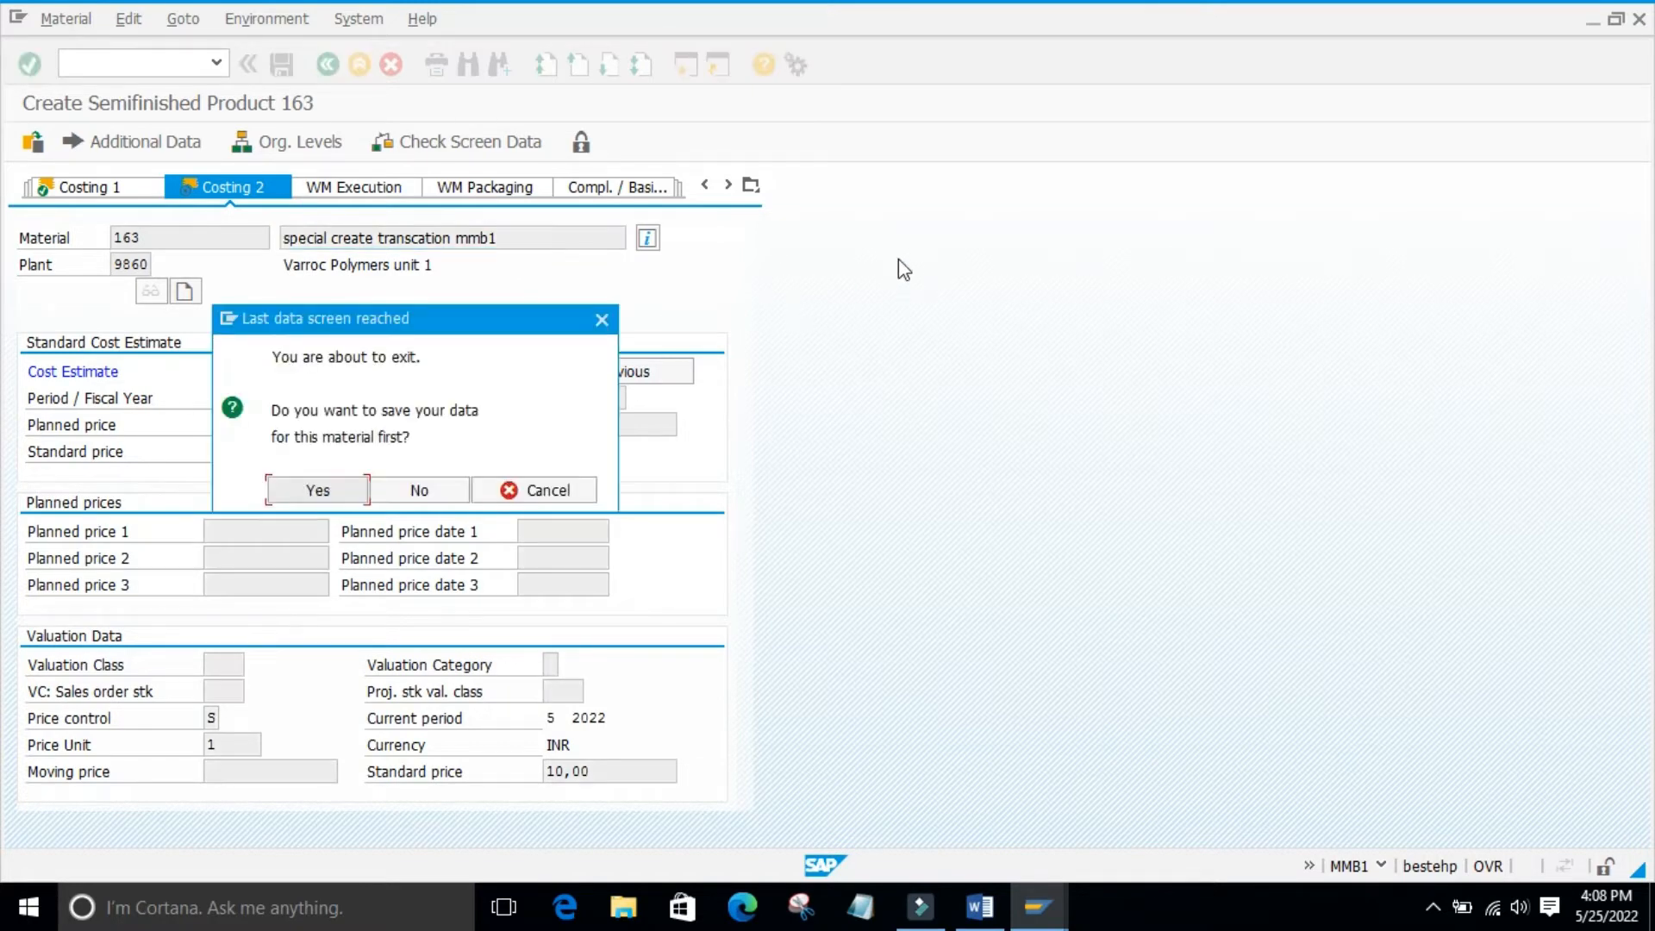
{"action": "left_click", "coordinate": [306, 497]}
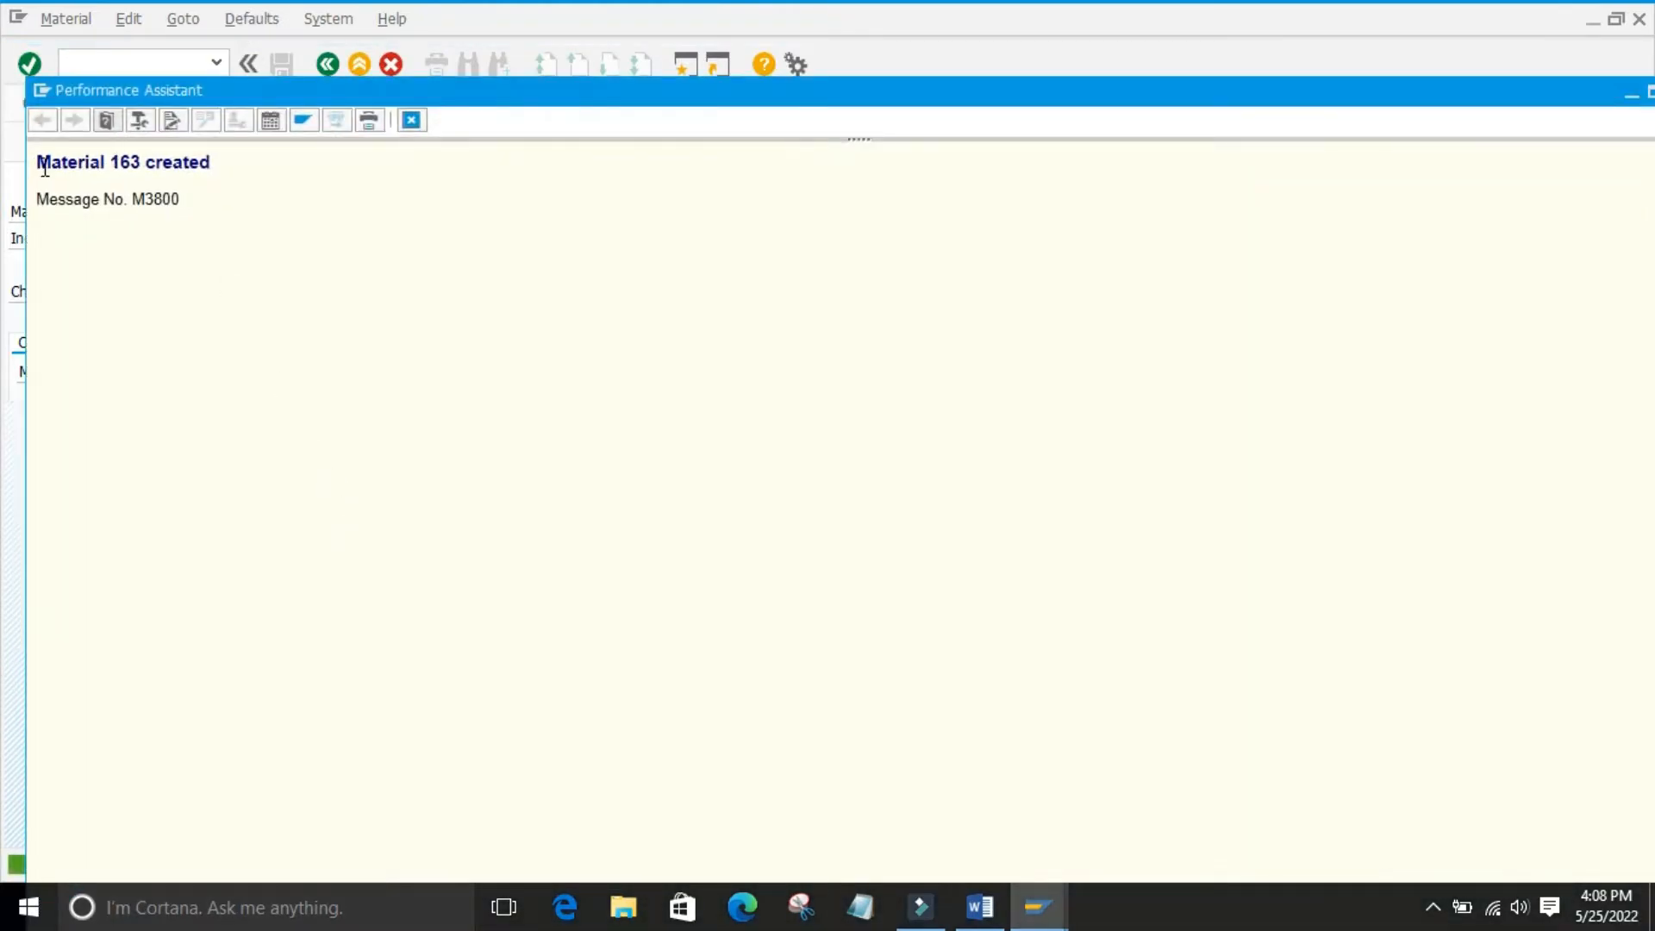
{"action": "left_click_drag", "start_coordinate": [38, 162], "coordinate": [239, 154]}
{"action": "left_click", "coordinate": [192, 373]}
{"action": "left_click_drag", "start_coordinate": [37, 156], "coordinate": [215, 154]}
{"action": "left_click", "coordinate": [337, 326]}
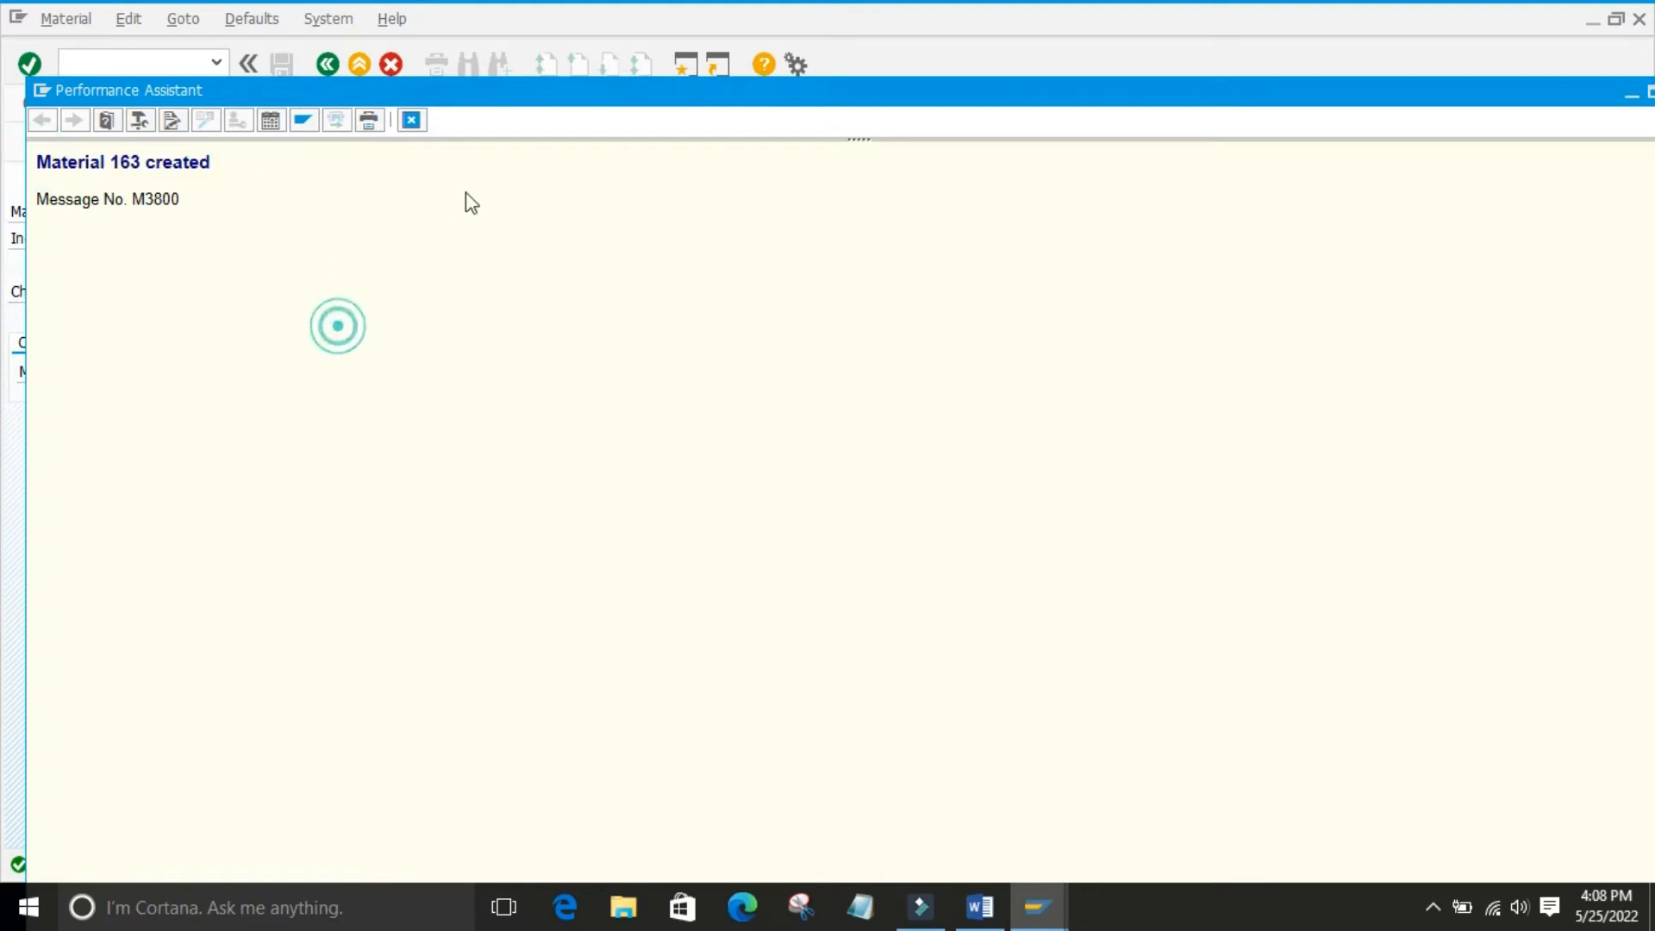
{"action": "left_click", "coordinate": [412, 120]}
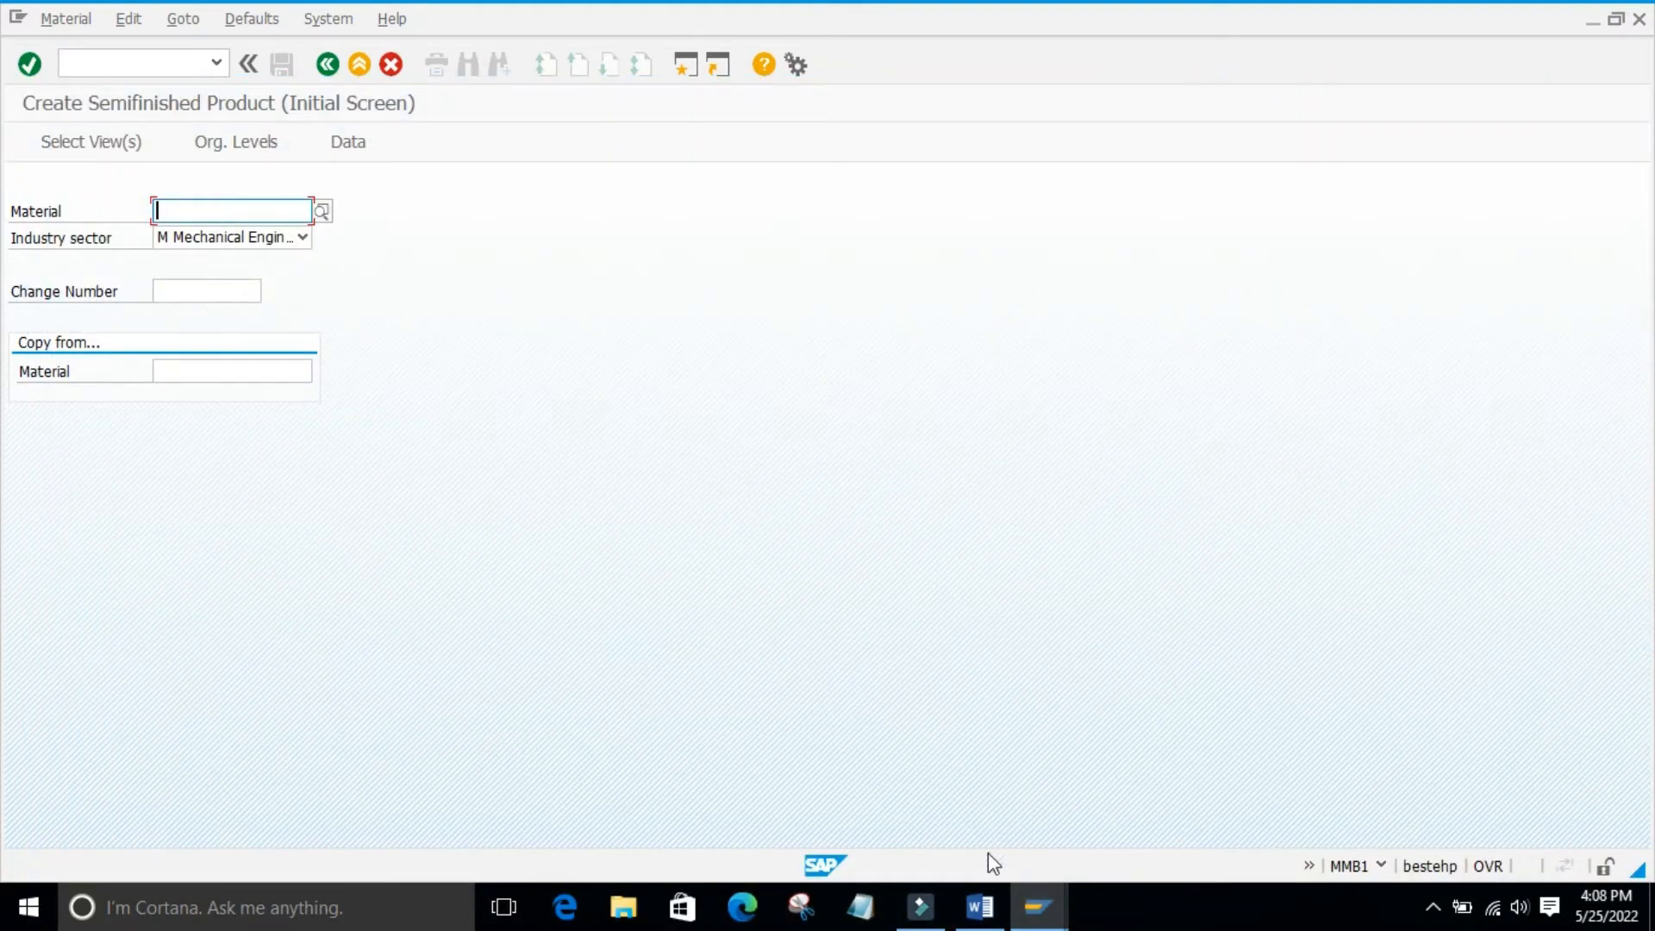
- Close the Financial Accounting and Controlling document in Word and leave SAP's semifinished product creation screen for SAP Easy Access
{"action": "left_click", "coordinate": [983, 921]}
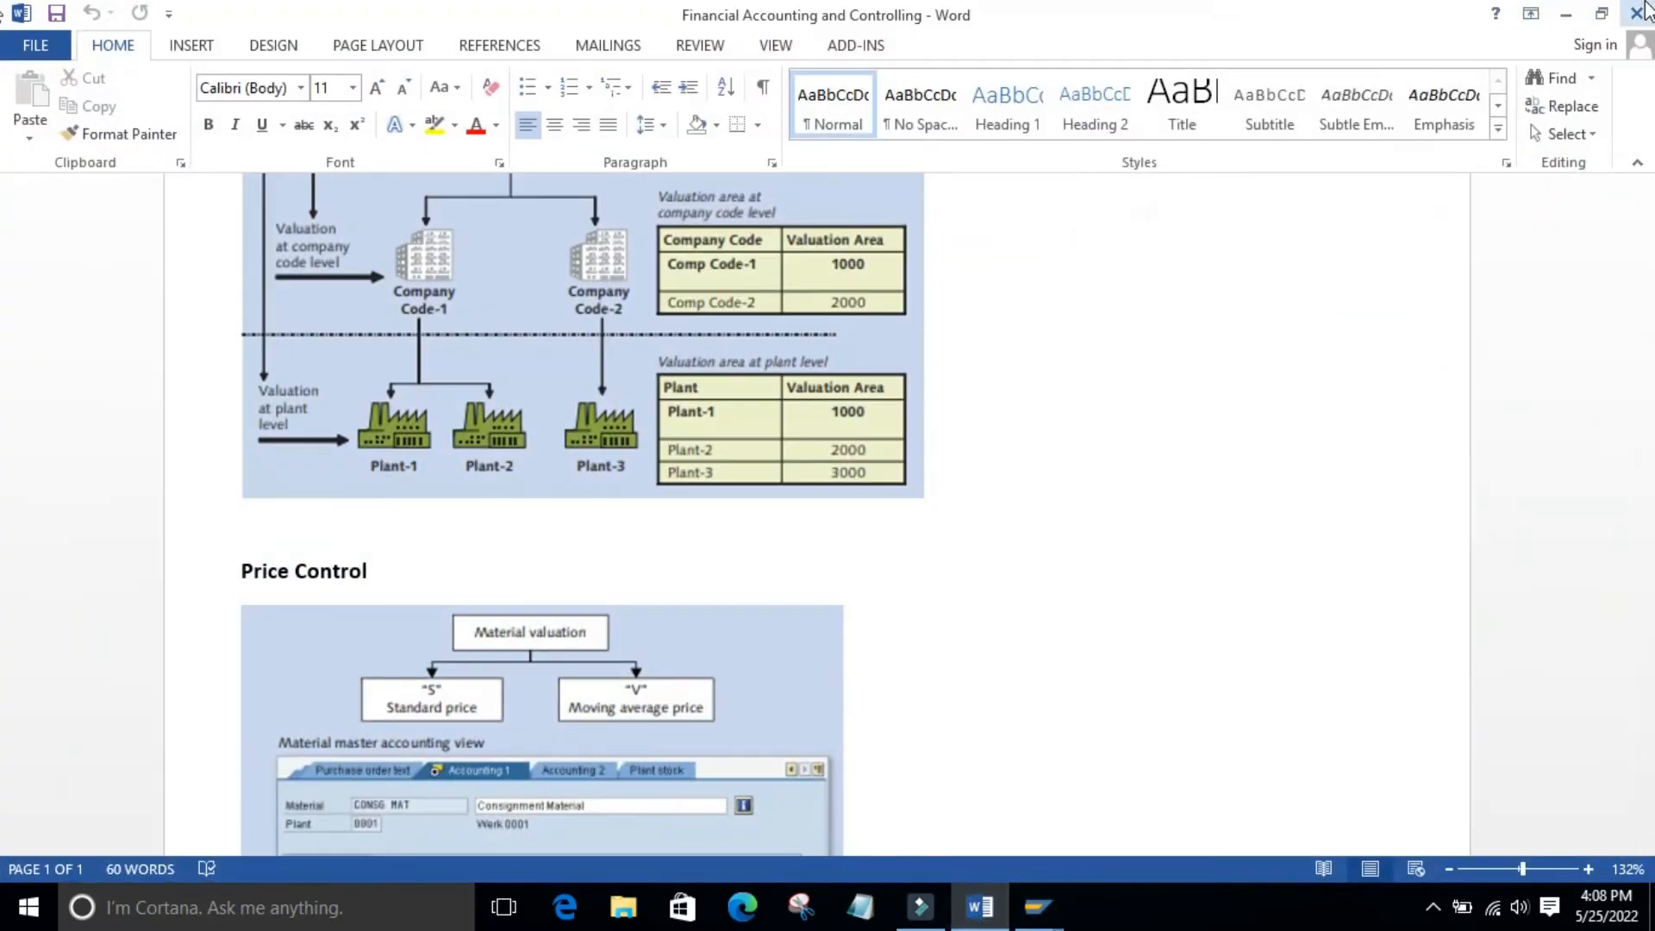
{"action": "left_click", "coordinate": [1645, 12]}
{"action": "left_click", "coordinate": [861, 907]}
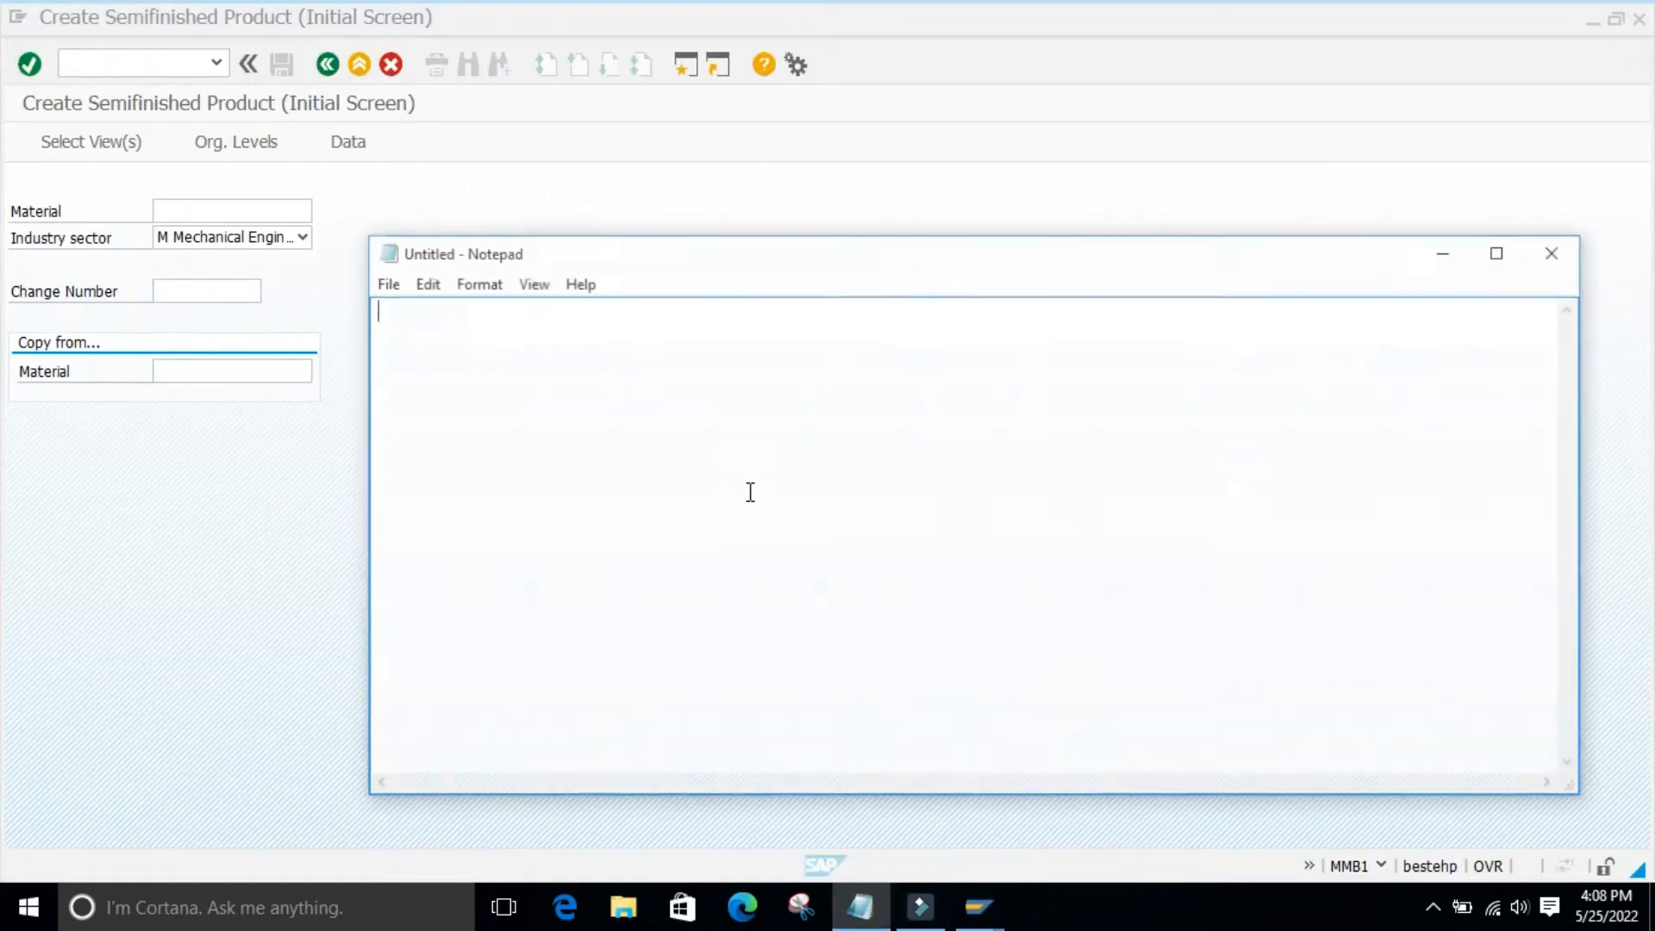
{"action": "left_click", "coordinate": [1457, 248]}
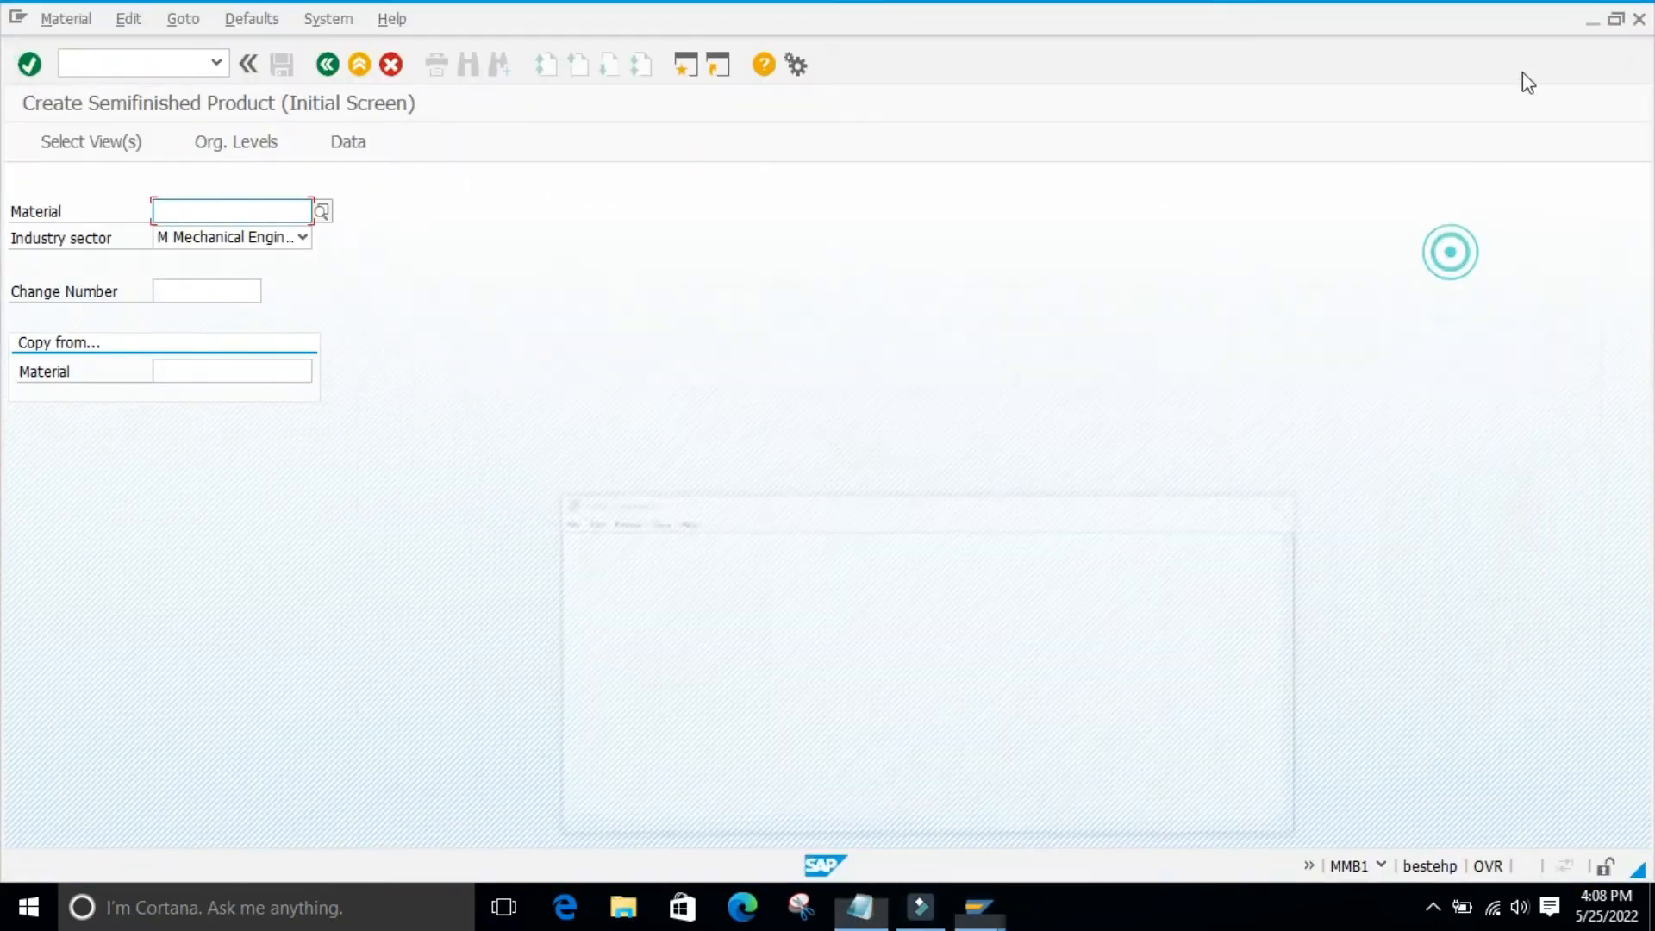
{"action": "left_click", "coordinate": [326, 65]}
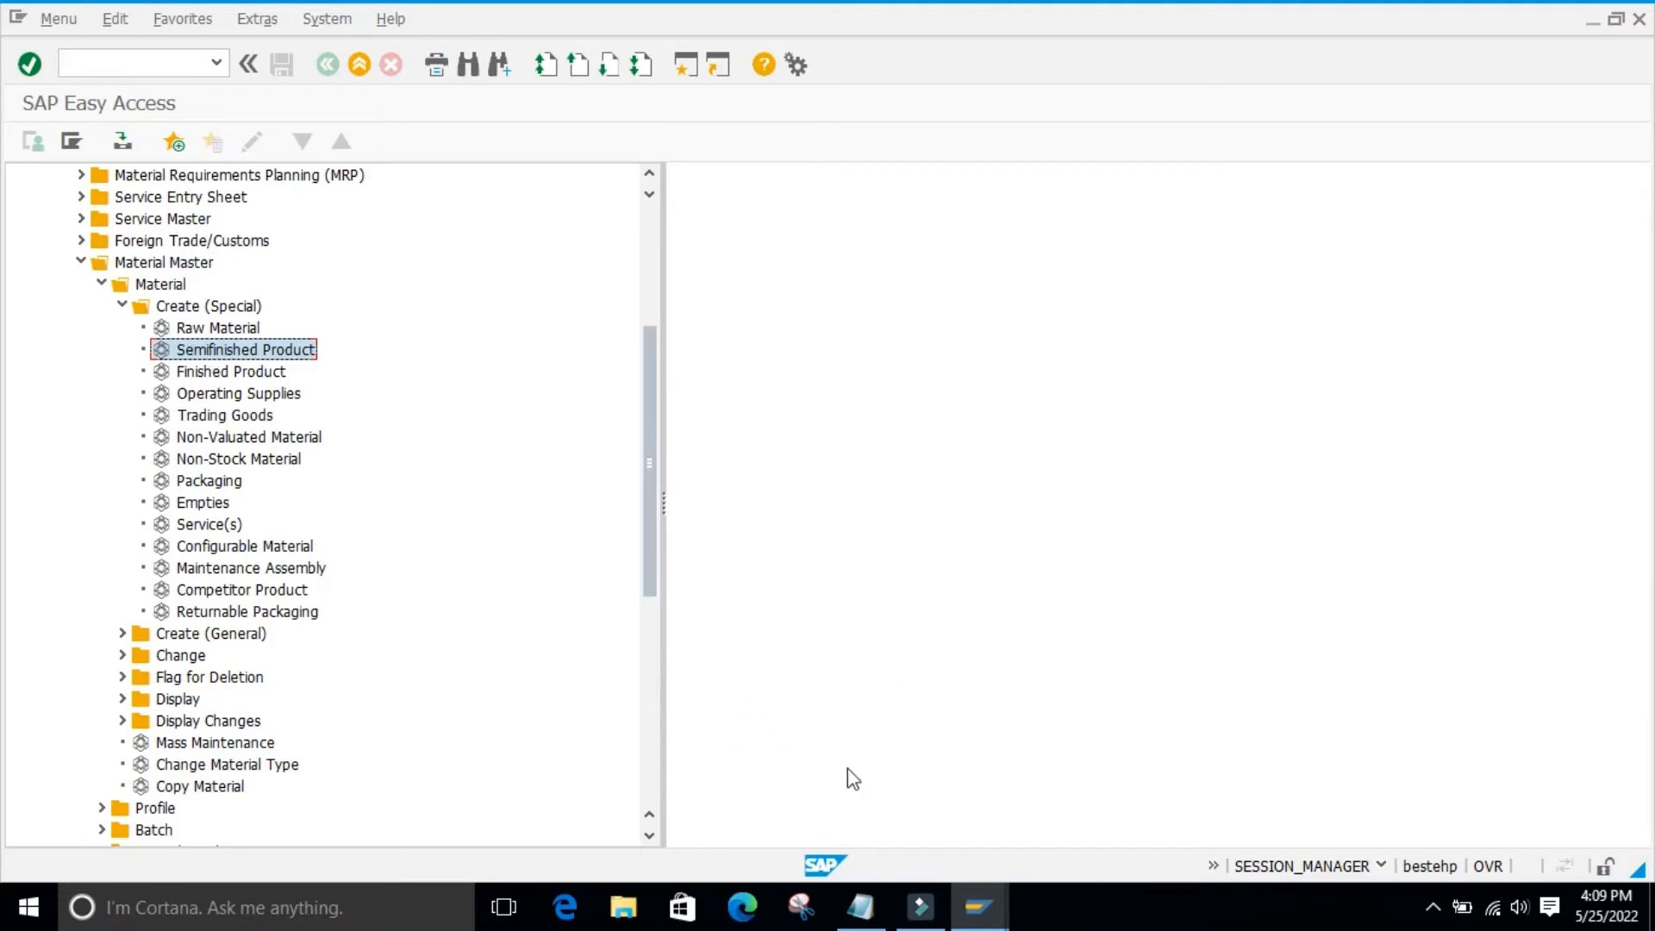
- Switch to Notepad, move its window clear of the SAP menu tree, and write the heading "1.Material - create (special)"
{"action": "left_click", "coordinate": [860, 907]}
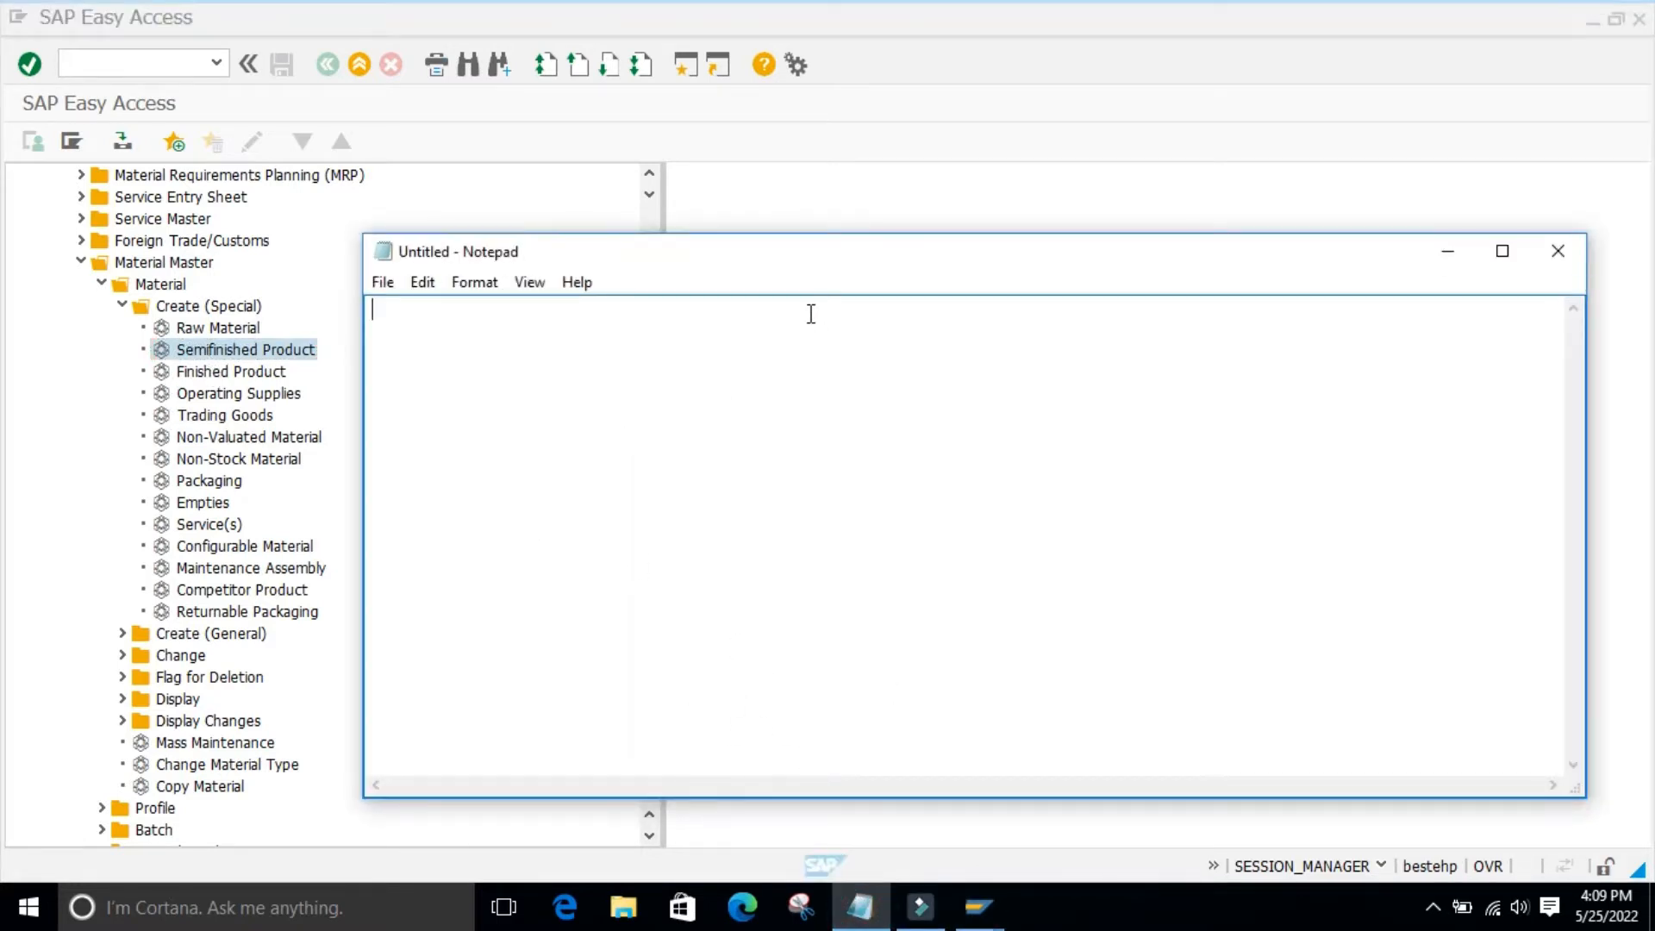
{"action": "left_click_drag", "start_coordinate": [752, 252], "coordinate": [841, 321]}
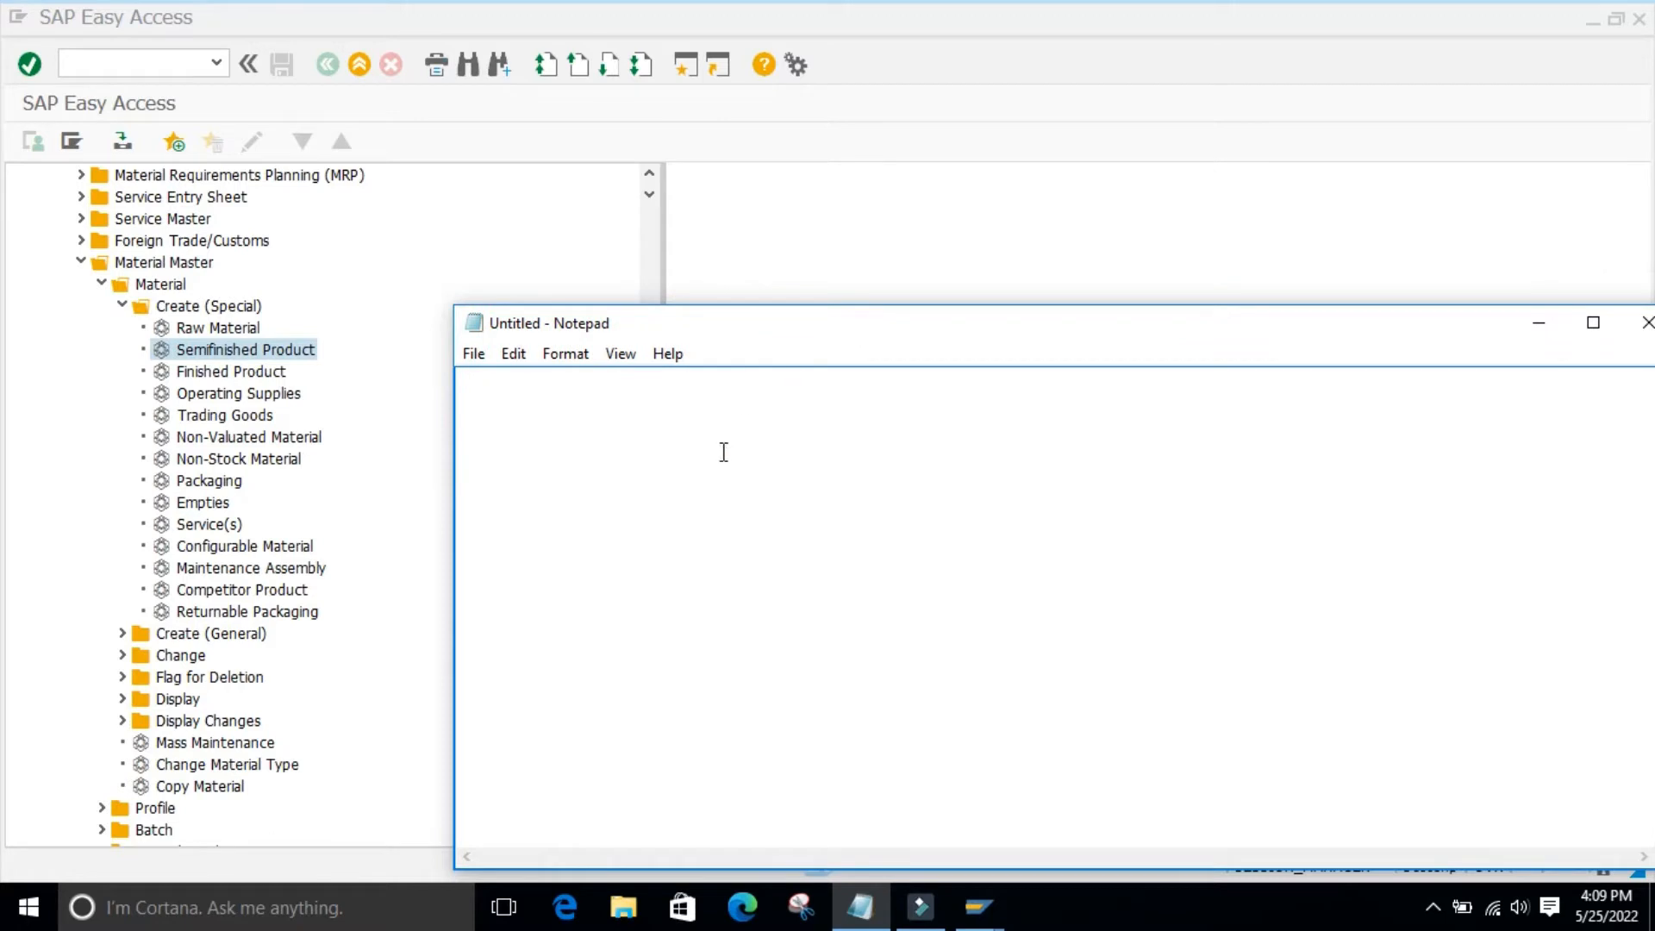
{"action": "type", "text": "Material - create (s"}
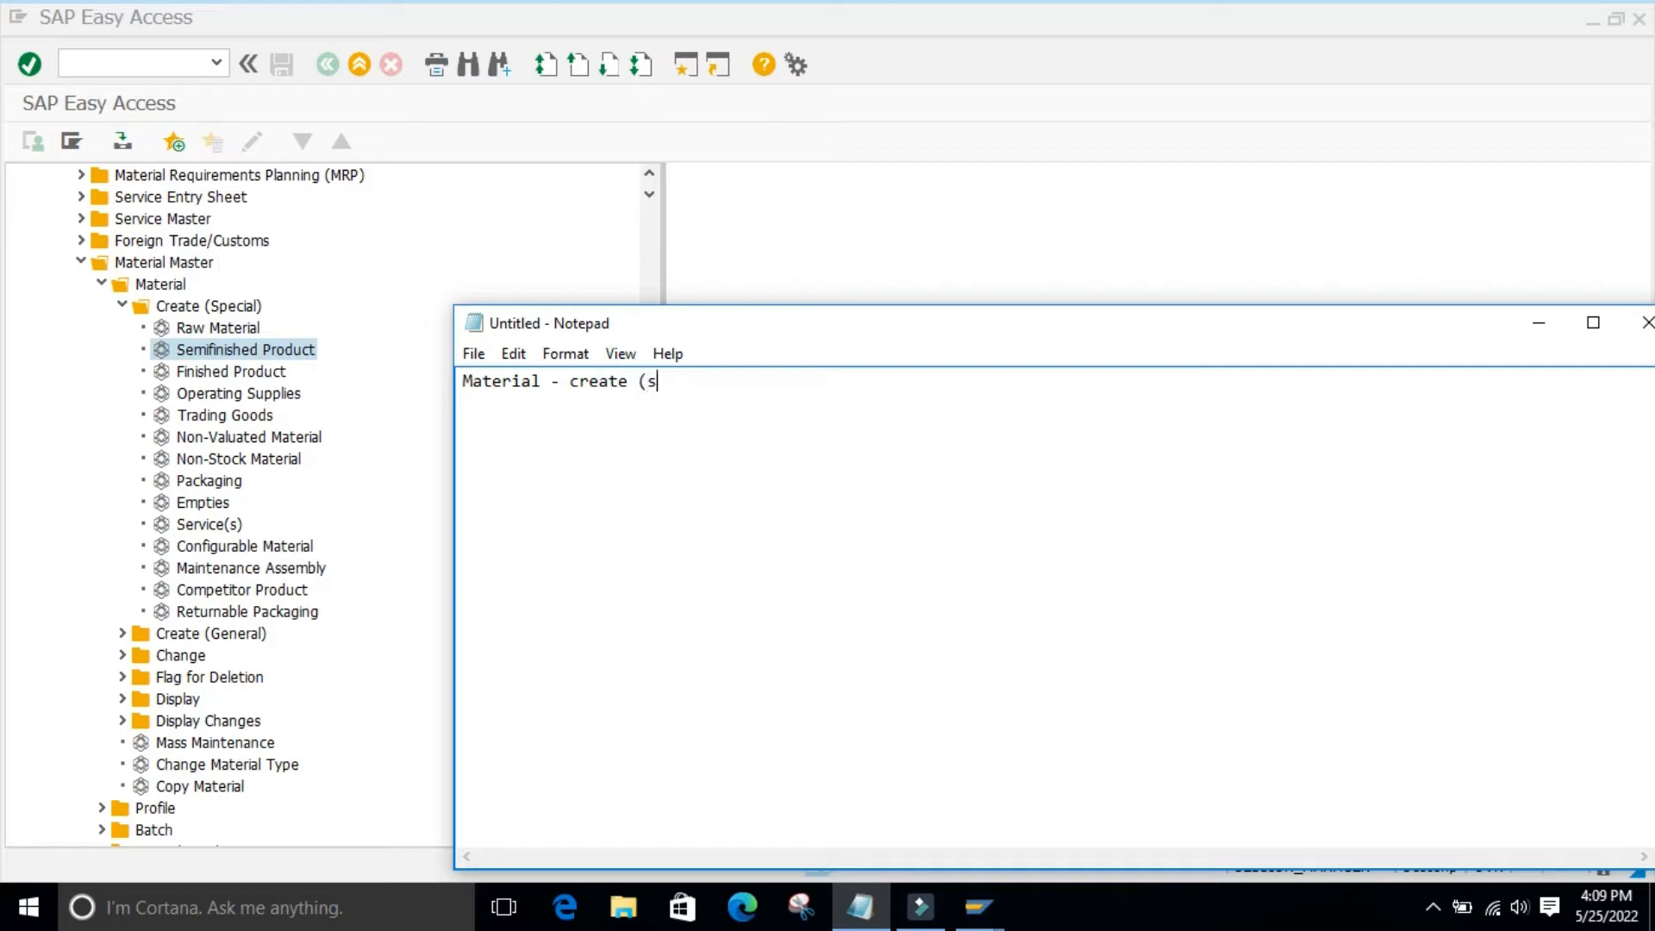
{"action": "type", "text": "pecial"}
{"action": "type", "text": ")"}
{"action": "type", "text": "1"}
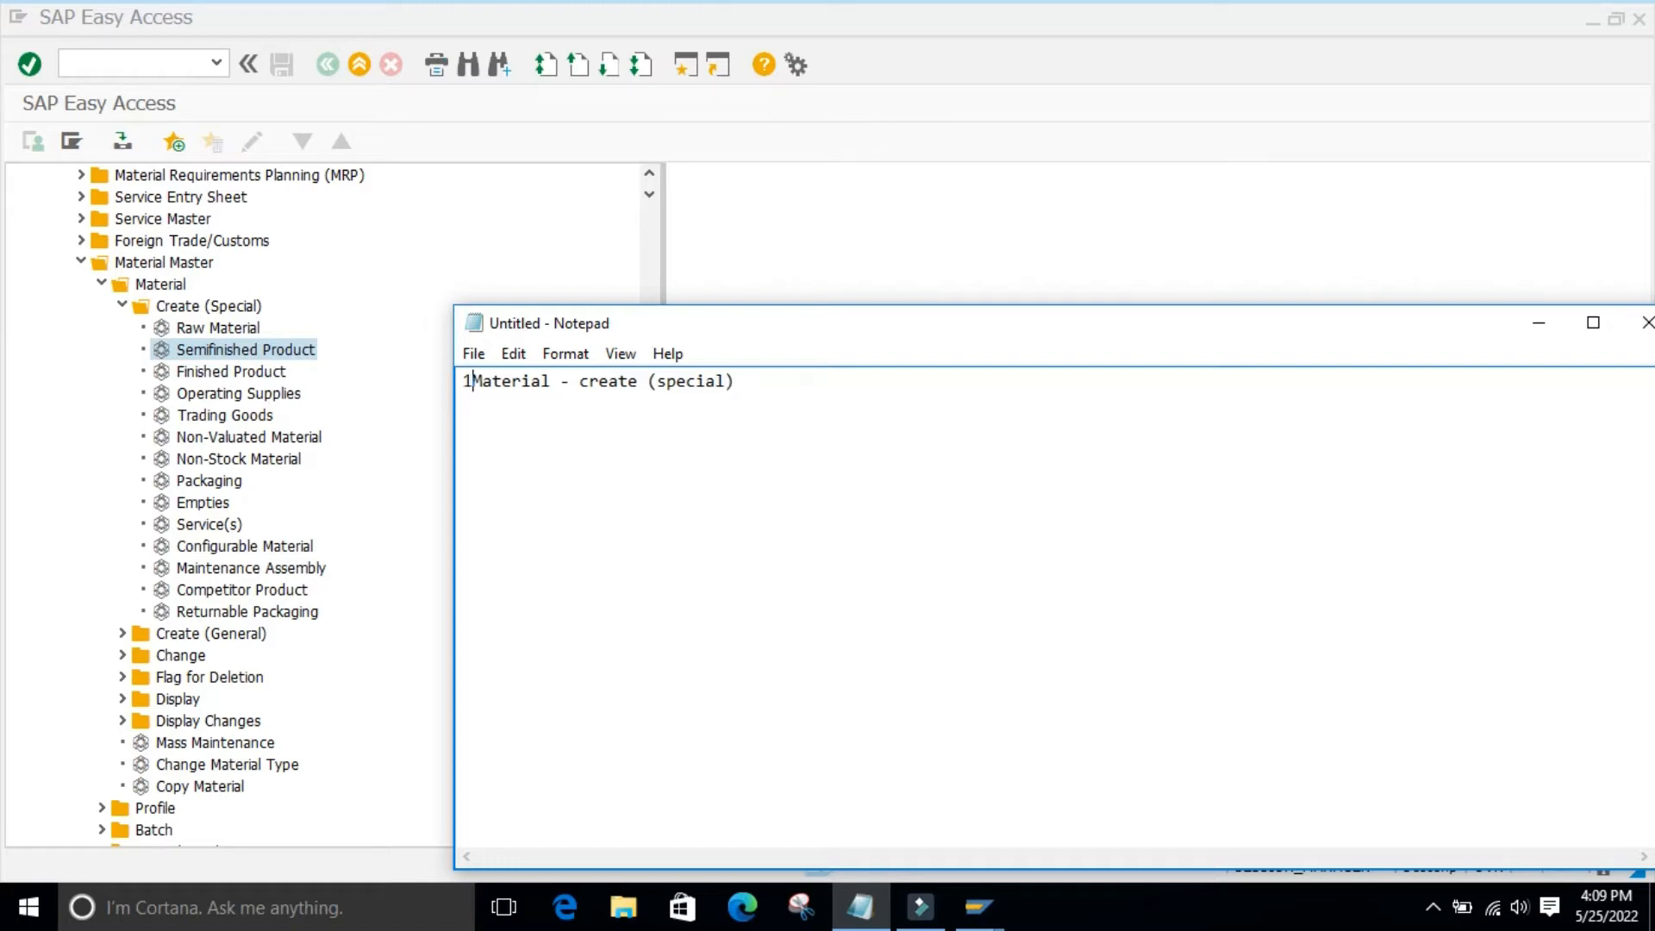
{"action": "type", "text": "."}
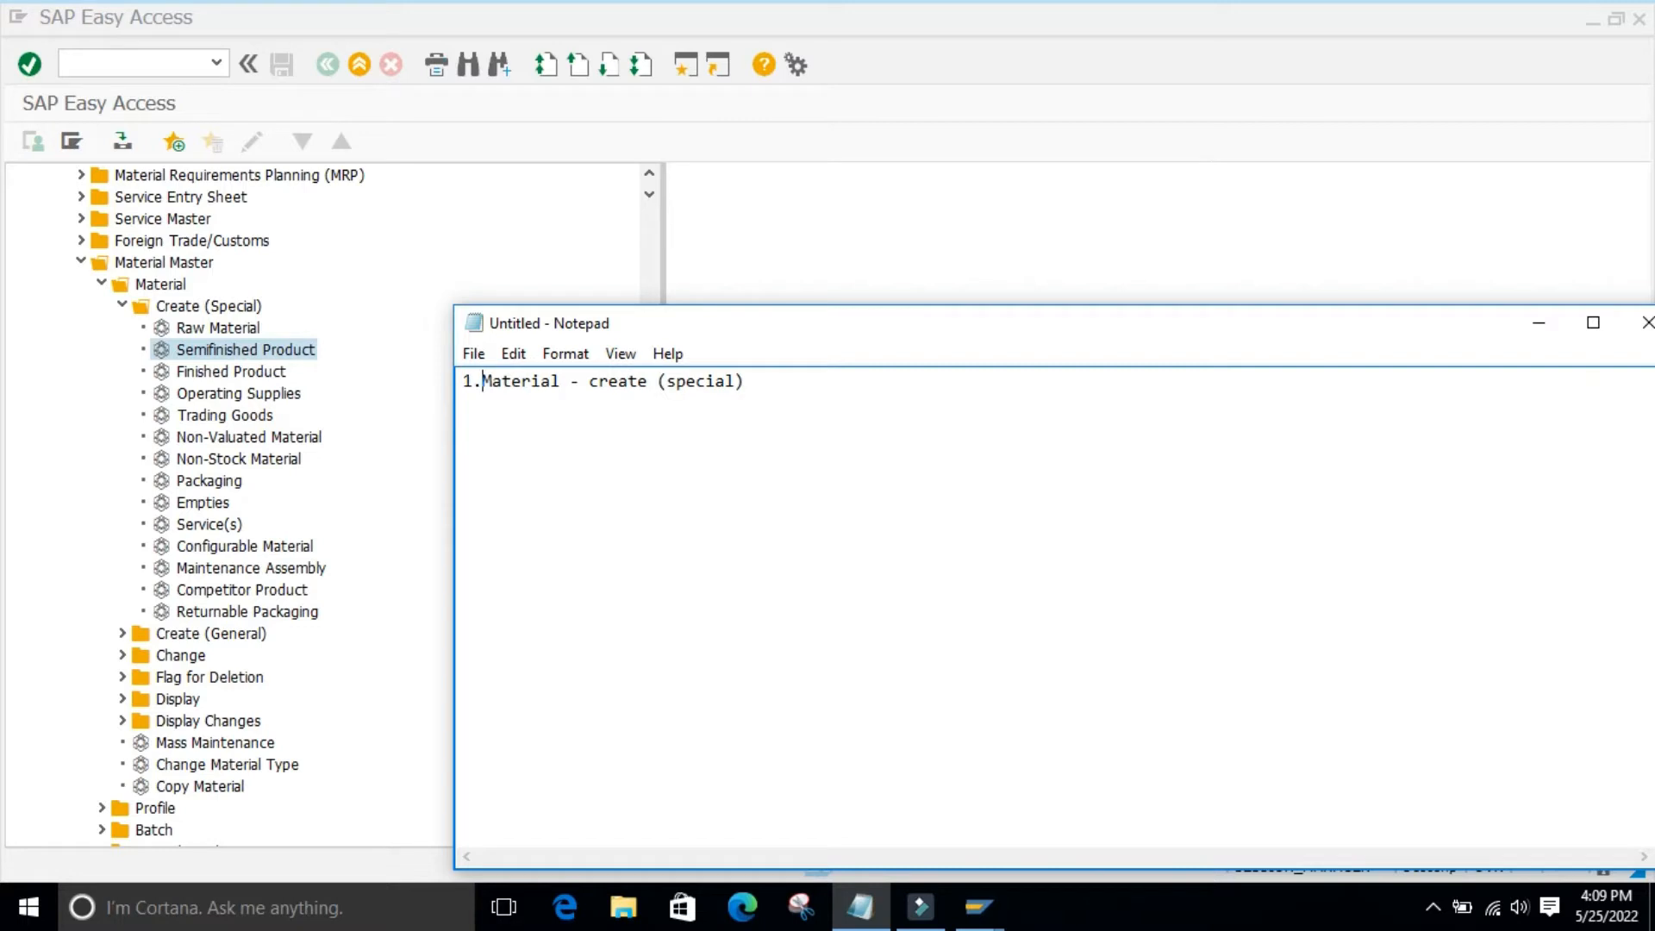
- Below the heading, list the special create transactions as "ROH - MMR1" and "HALB - MMB1", leaving a blank line first
{"action": "left_click", "coordinate": [785, 360]}
{"action": "key", "text": "Return"}
{"action": "key", "text": "Return"}
{"action": "type", "text": "ROH - MMR1"}
{"action": "key", "text": "Return"}
{"action": "type", "text": "HALB - MMB"}
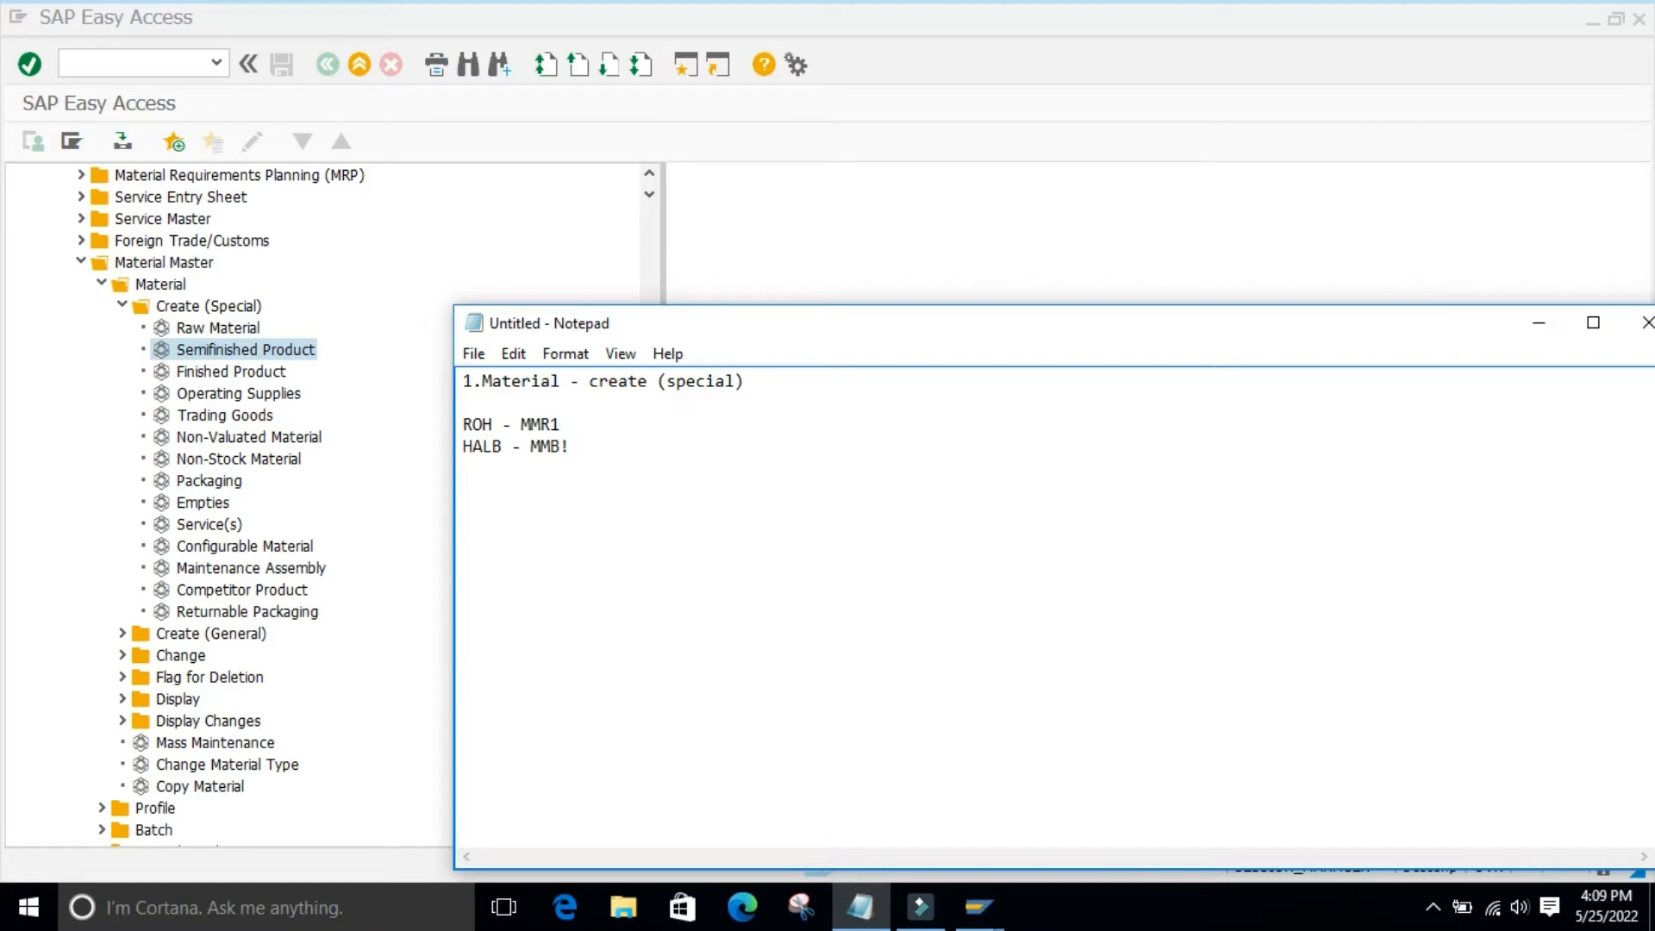
{"action": "type", "text": "1"}
- Switch back to SAP, view the special creation screen for a finished product, and return to SAP Easy Access
{"action": "left_click", "coordinate": [1537, 322]}
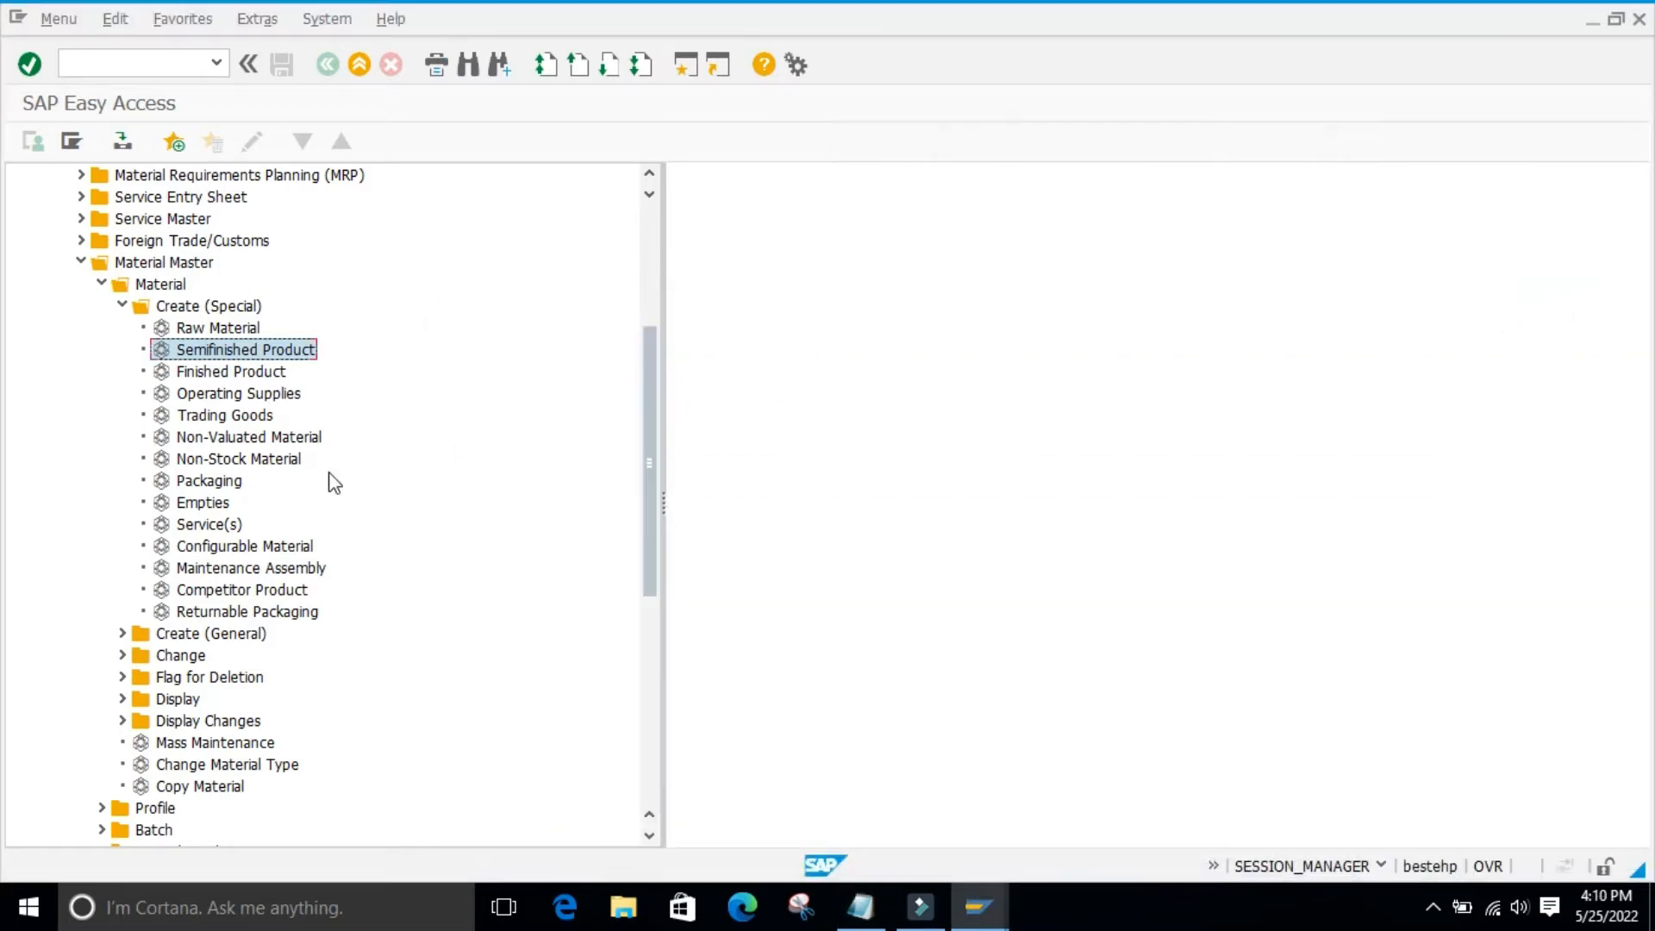
{"action": "double_click", "coordinate": [164, 373]}
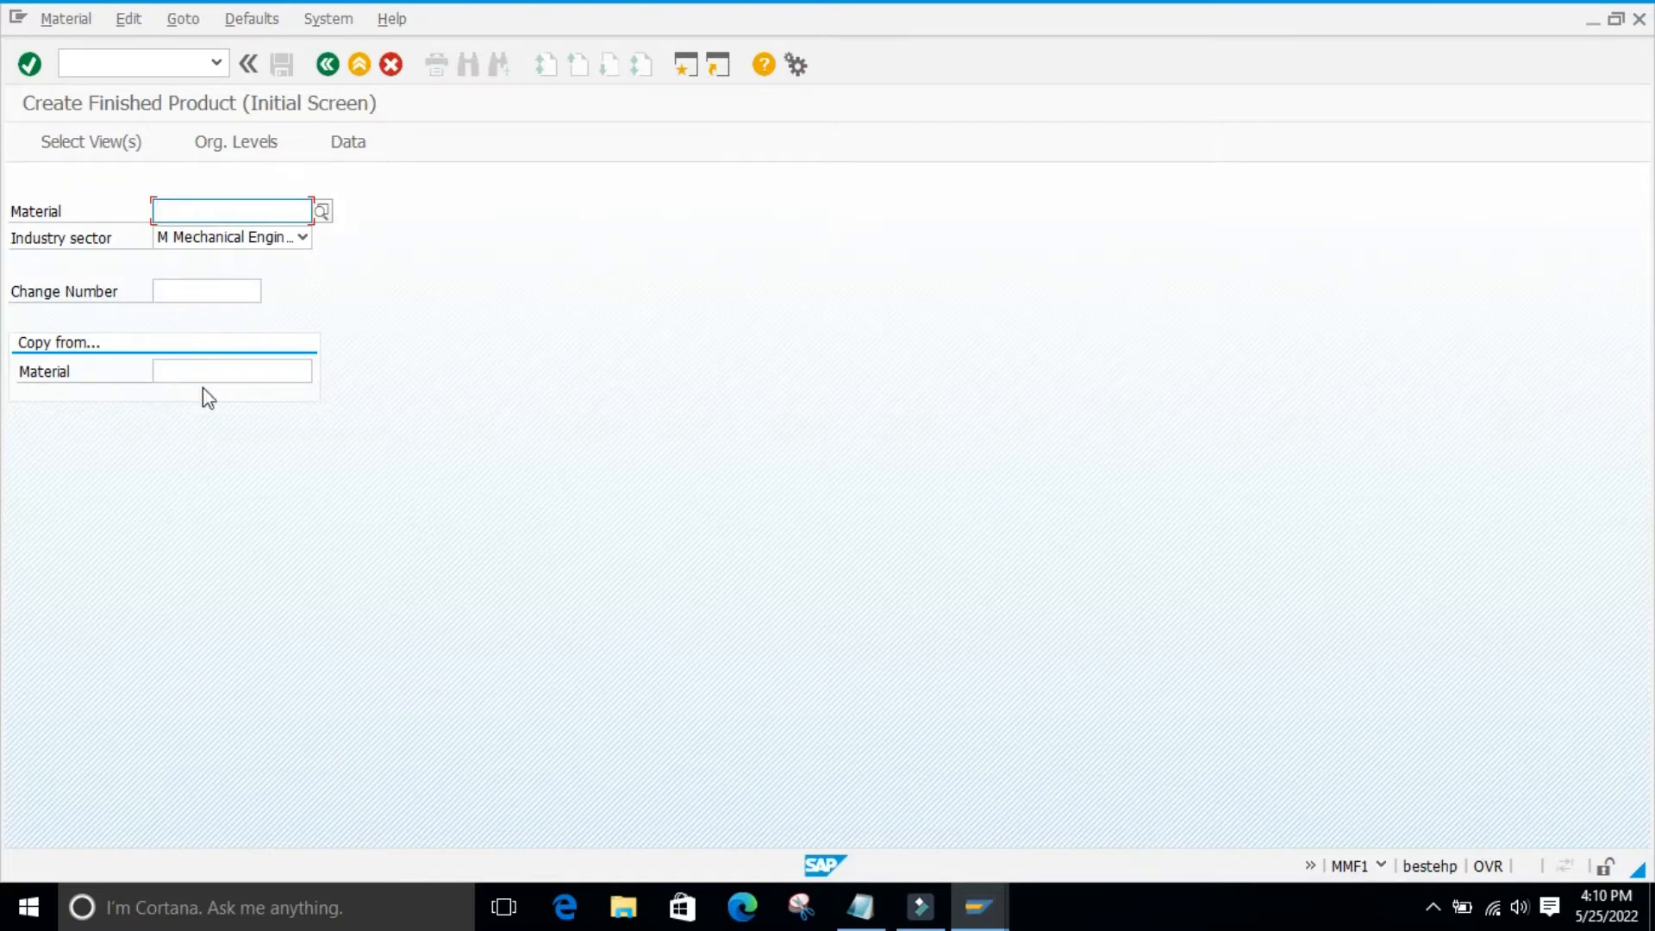
{"action": "left_click", "coordinate": [327, 64]}
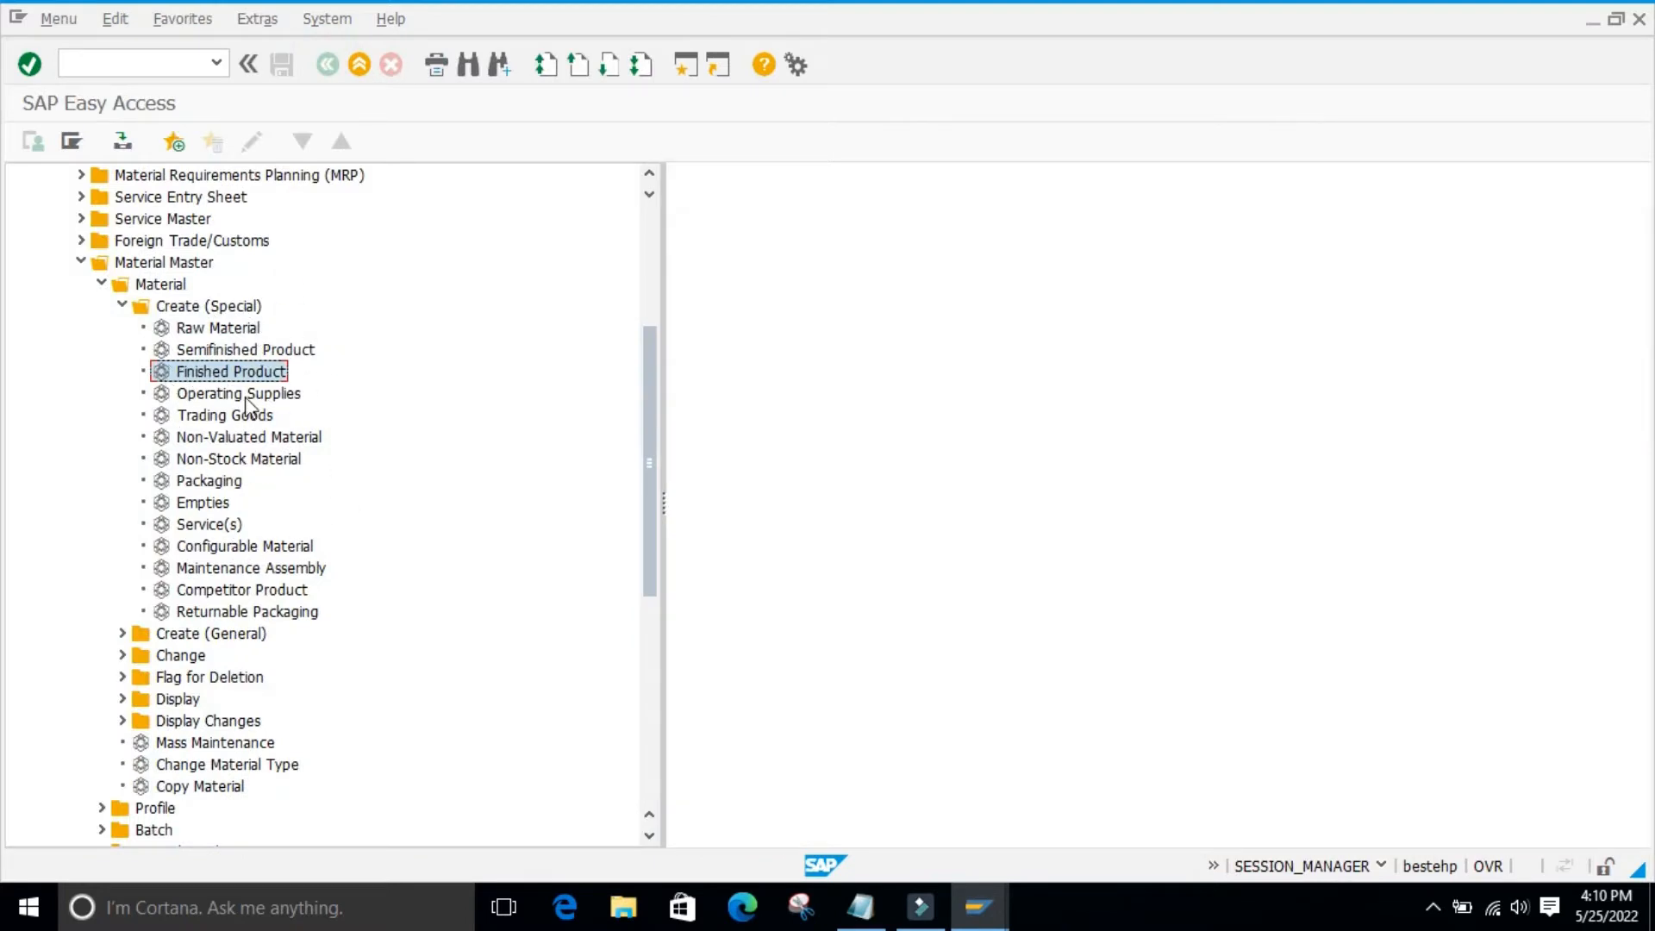
- Collapse the Create (Special) folder, expand Create (General), and open its Immediately transaction
{"action": "left_click", "coordinate": [121, 307]}
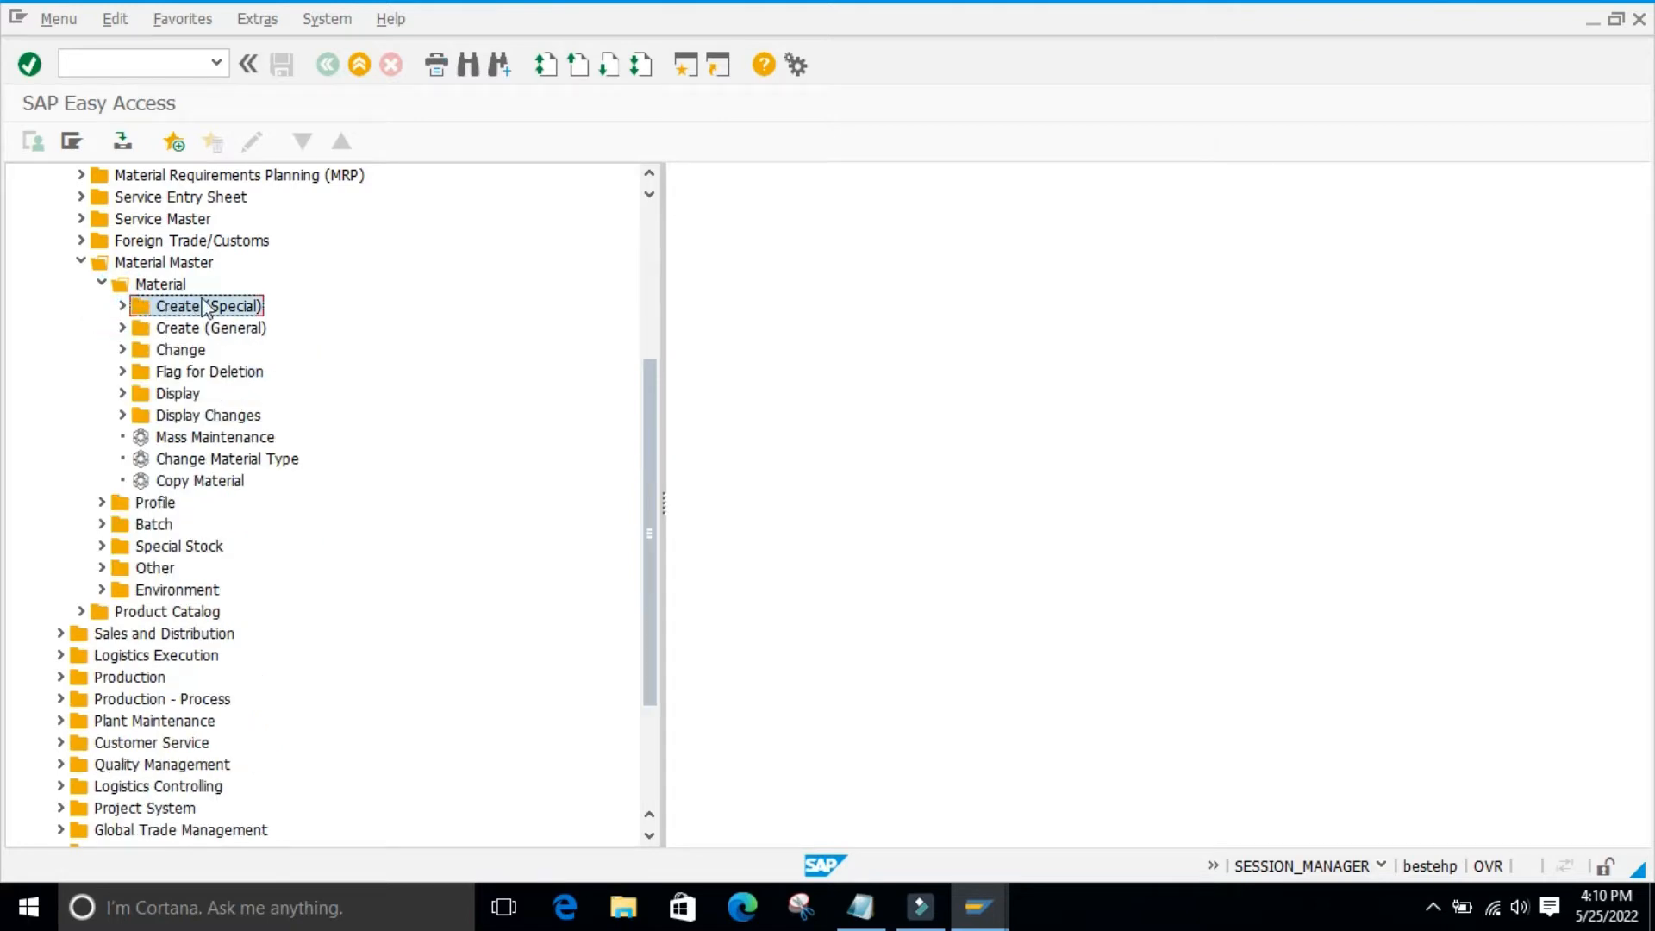
{"action": "left_click", "coordinate": [122, 329]}
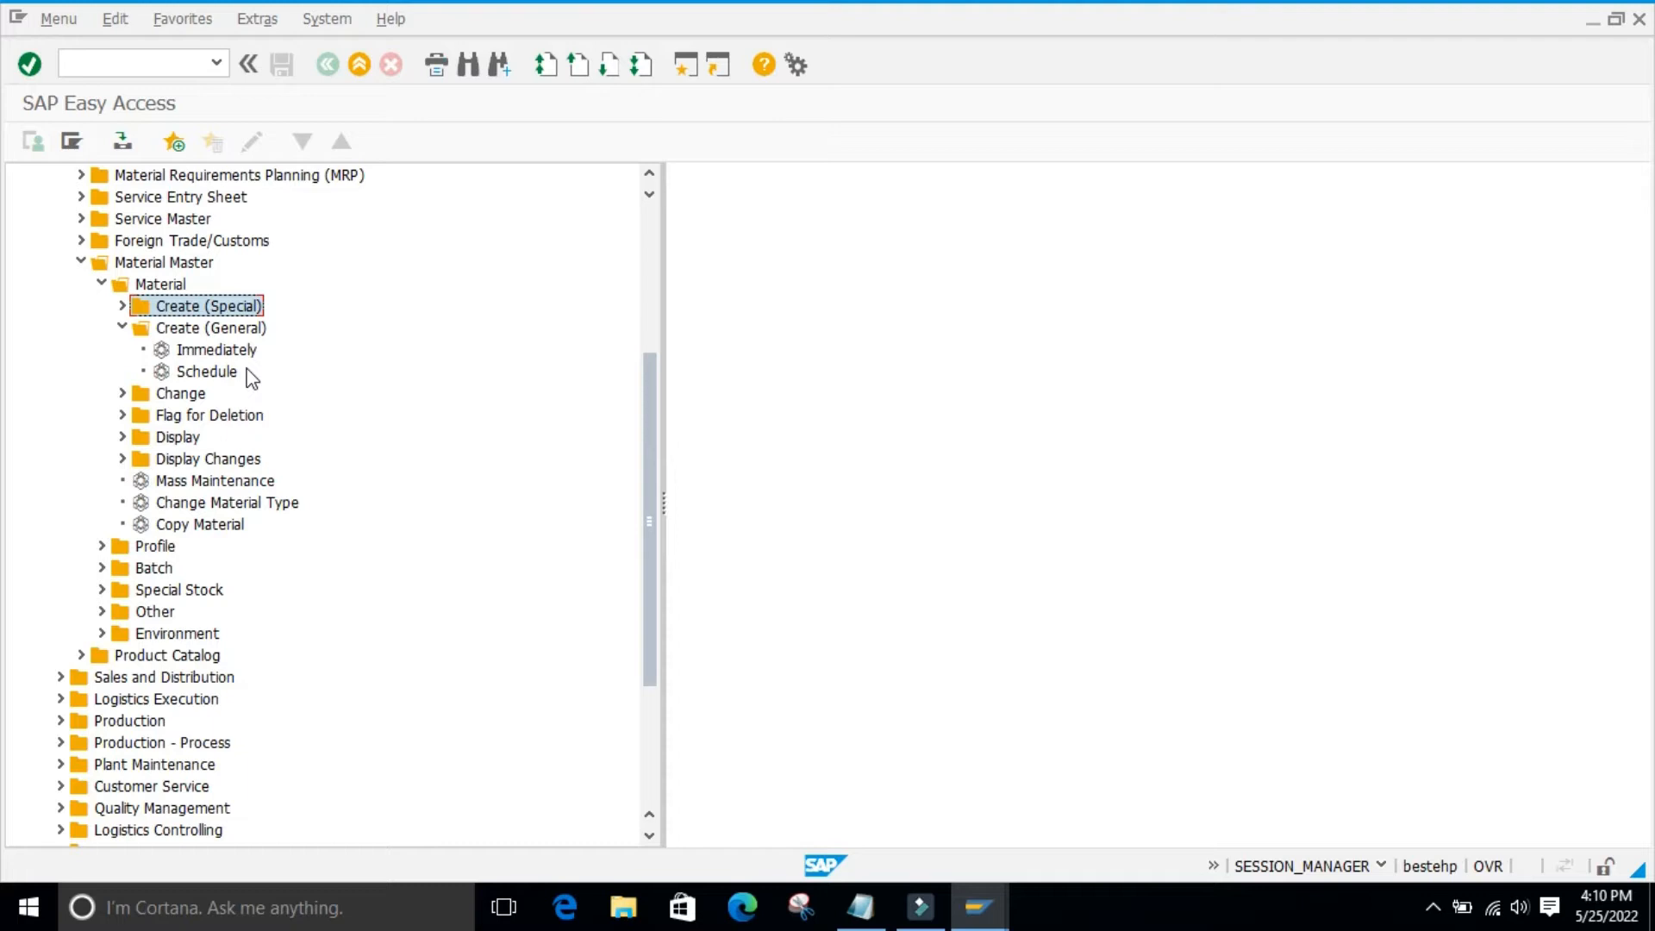
{"action": "left_click", "coordinate": [196, 372]}
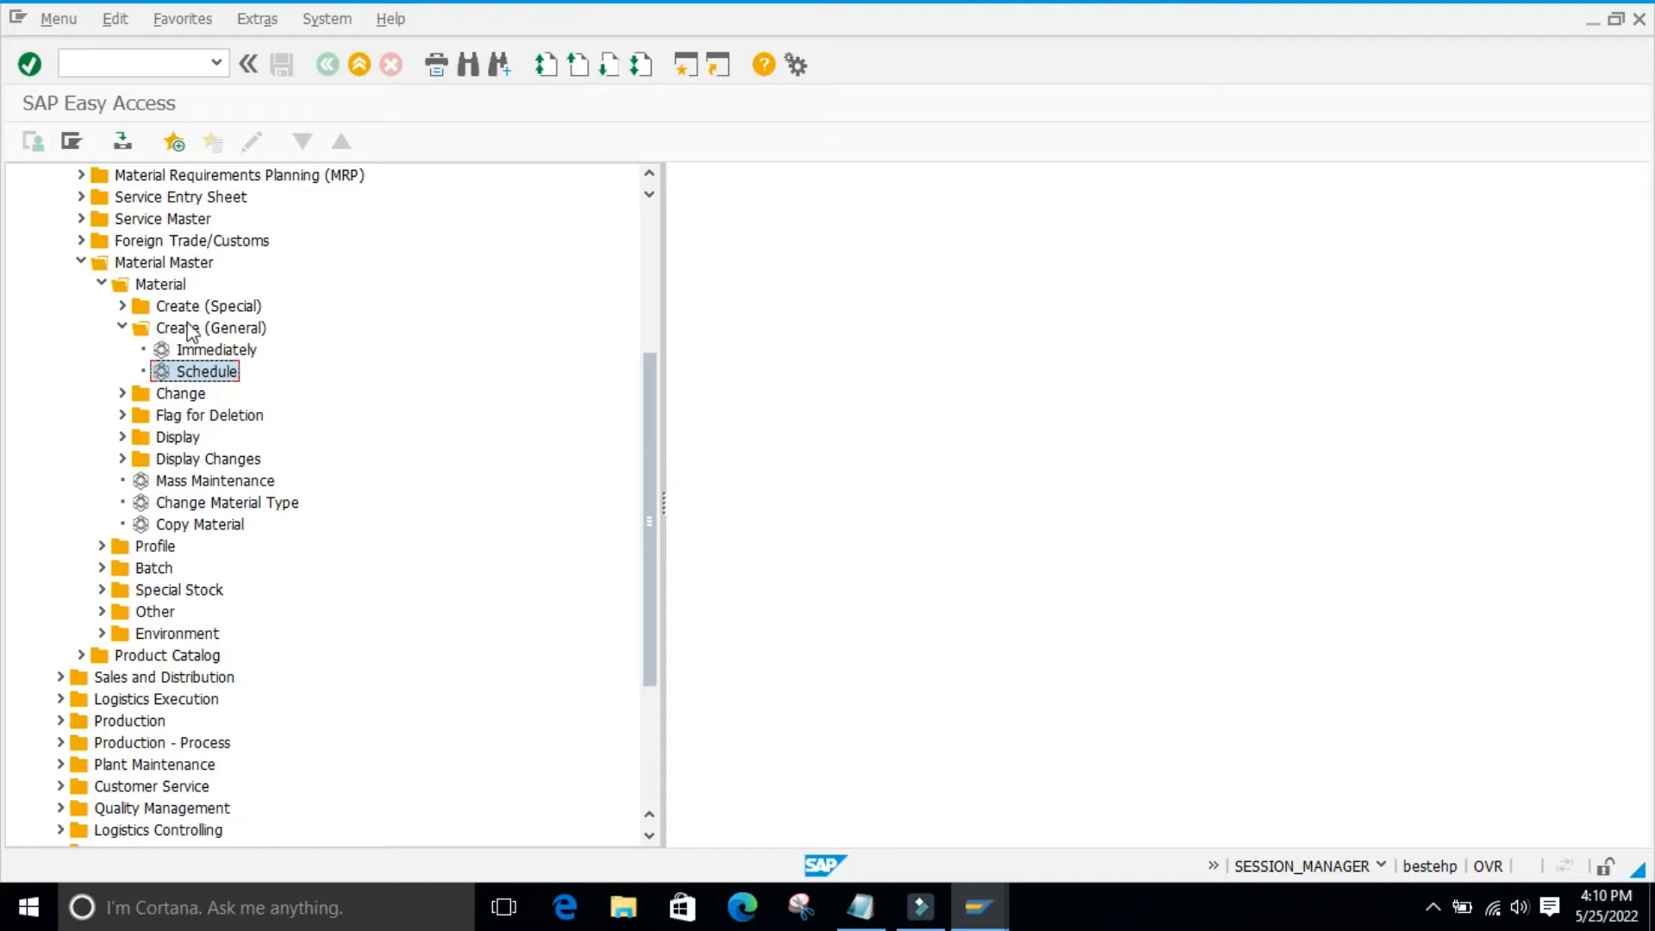
{"action": "left_click", "coordinate": [191, 350]}
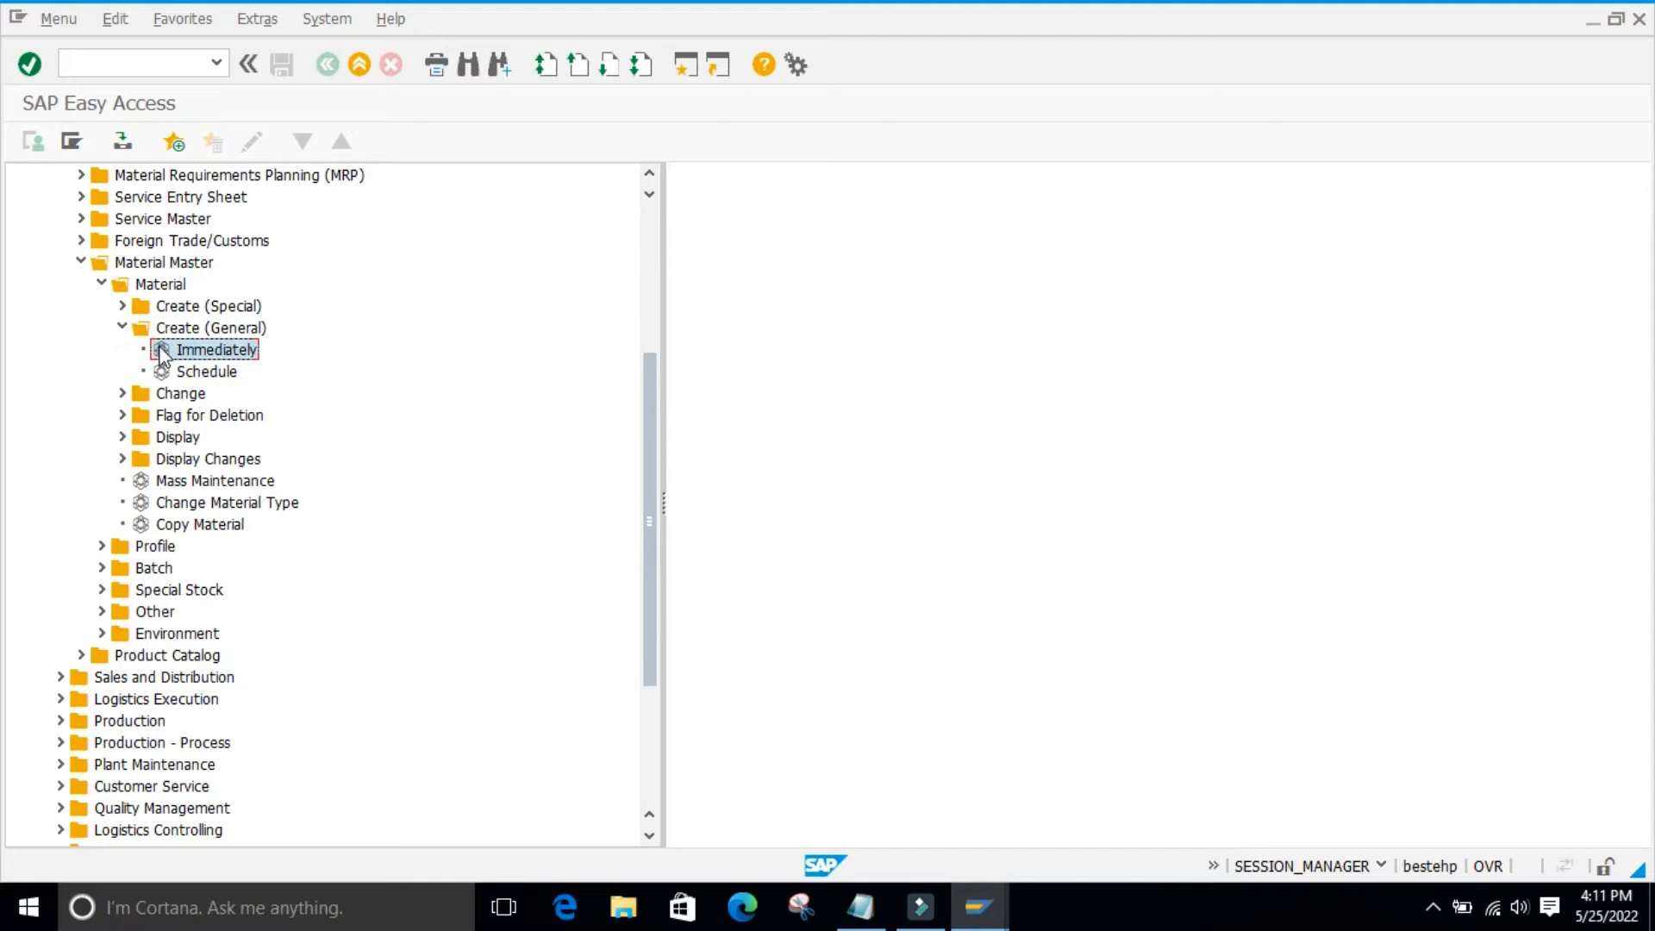
{"action": "double_click", "coordinate": [162, 351]}
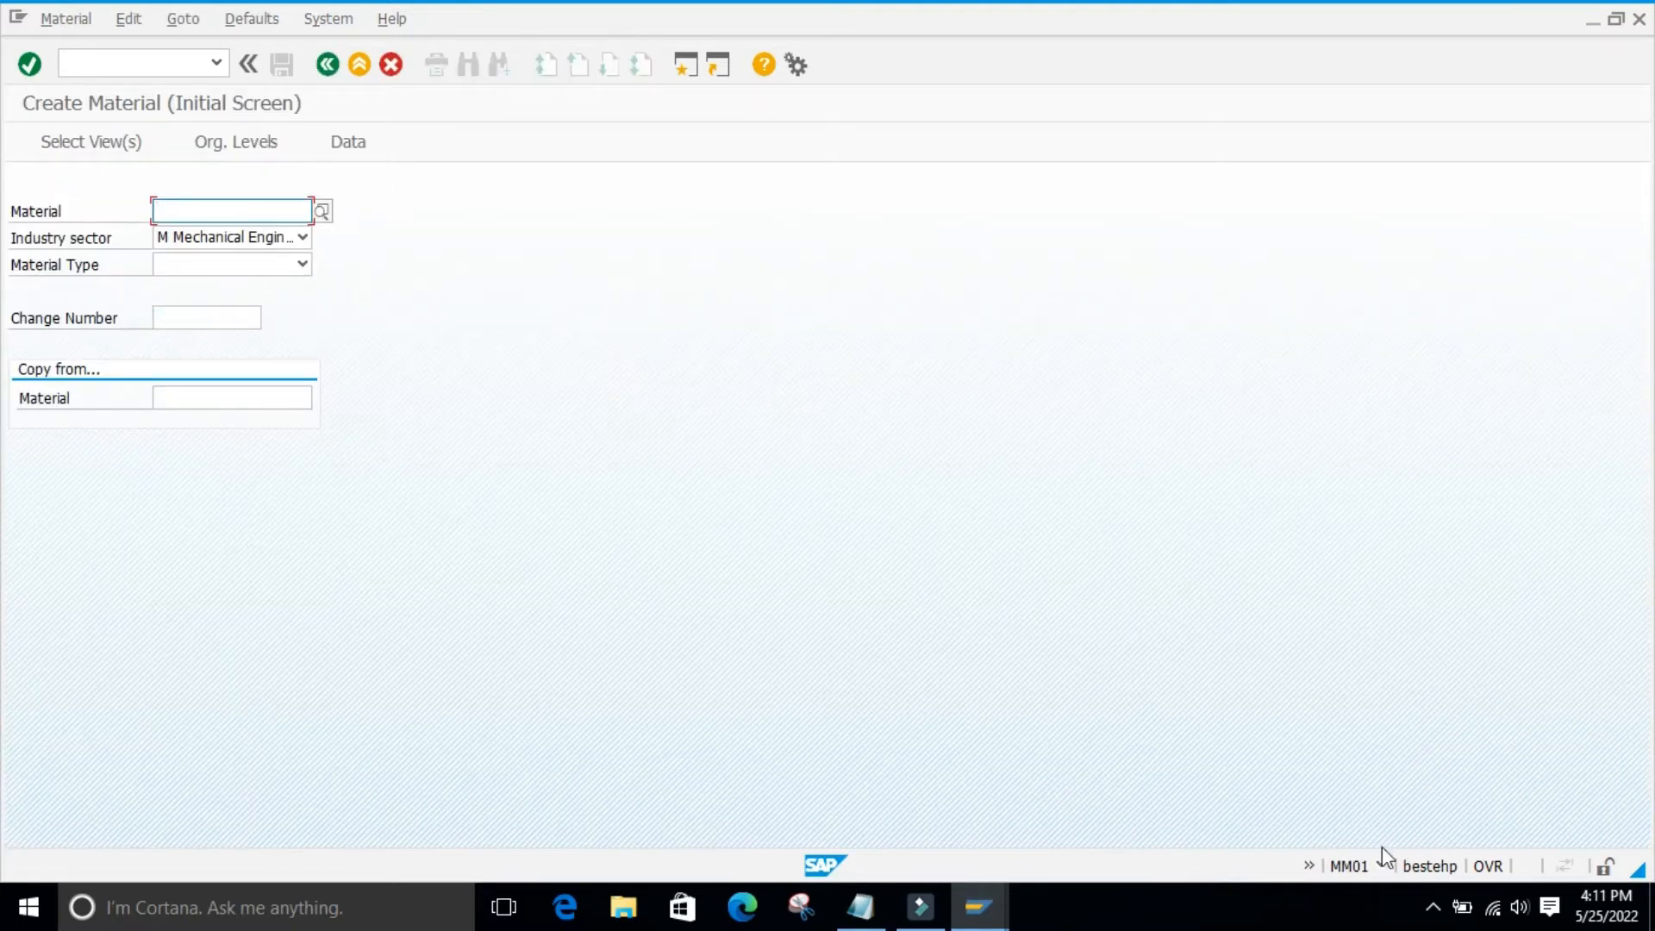
{"action": "left_click", "coordinate": [1368, 865]}
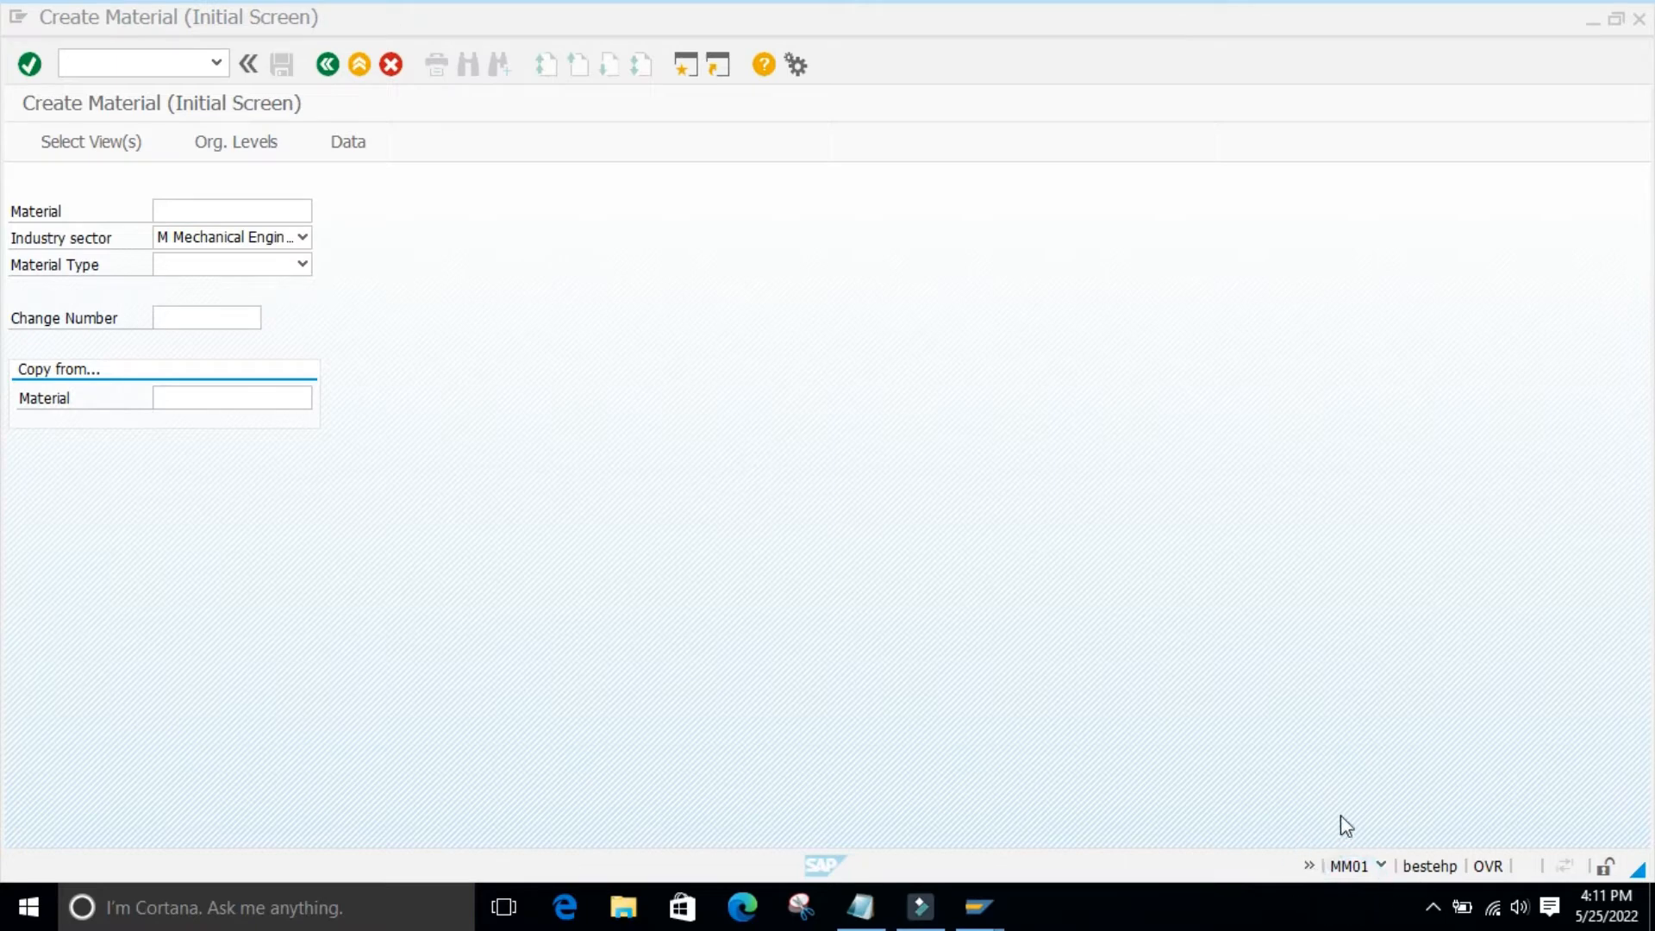
- Switch to Notepad and add the second heading "2.Create (general)" below the special transactions, after a blank line
{"action": "left_click", "coordinate": [860, 907]}
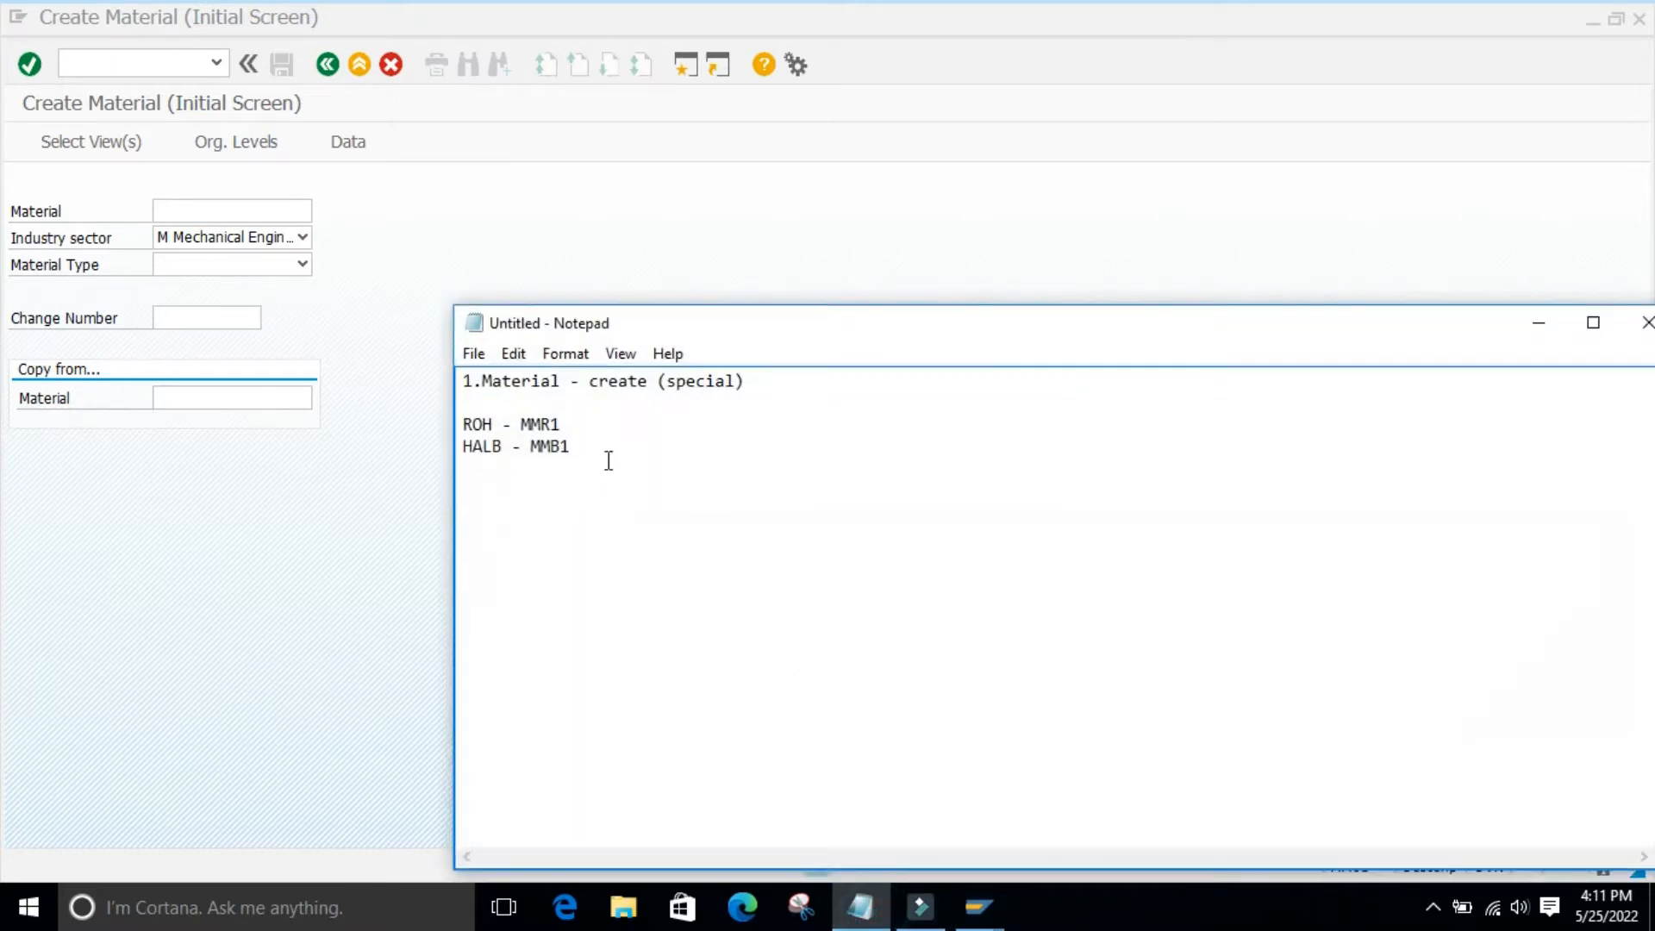
{"action": "key", "text": "Return"}
{"action": "key", "text": "Return"}
{"action": "type", "text": "2"}
{"action": "type", "text": ".Creat"}
{"action": "type", "text": "e"}
{"action": "type", "text": " (gen"}
{"action": "type", "text": "eral"}
{"action": "type", "text": ")  "}
- Add the line "mm01 - create material master immediatly" under the general heading
{"action": "type", "text": "mm"}
{"action": "type", "text": "01"}
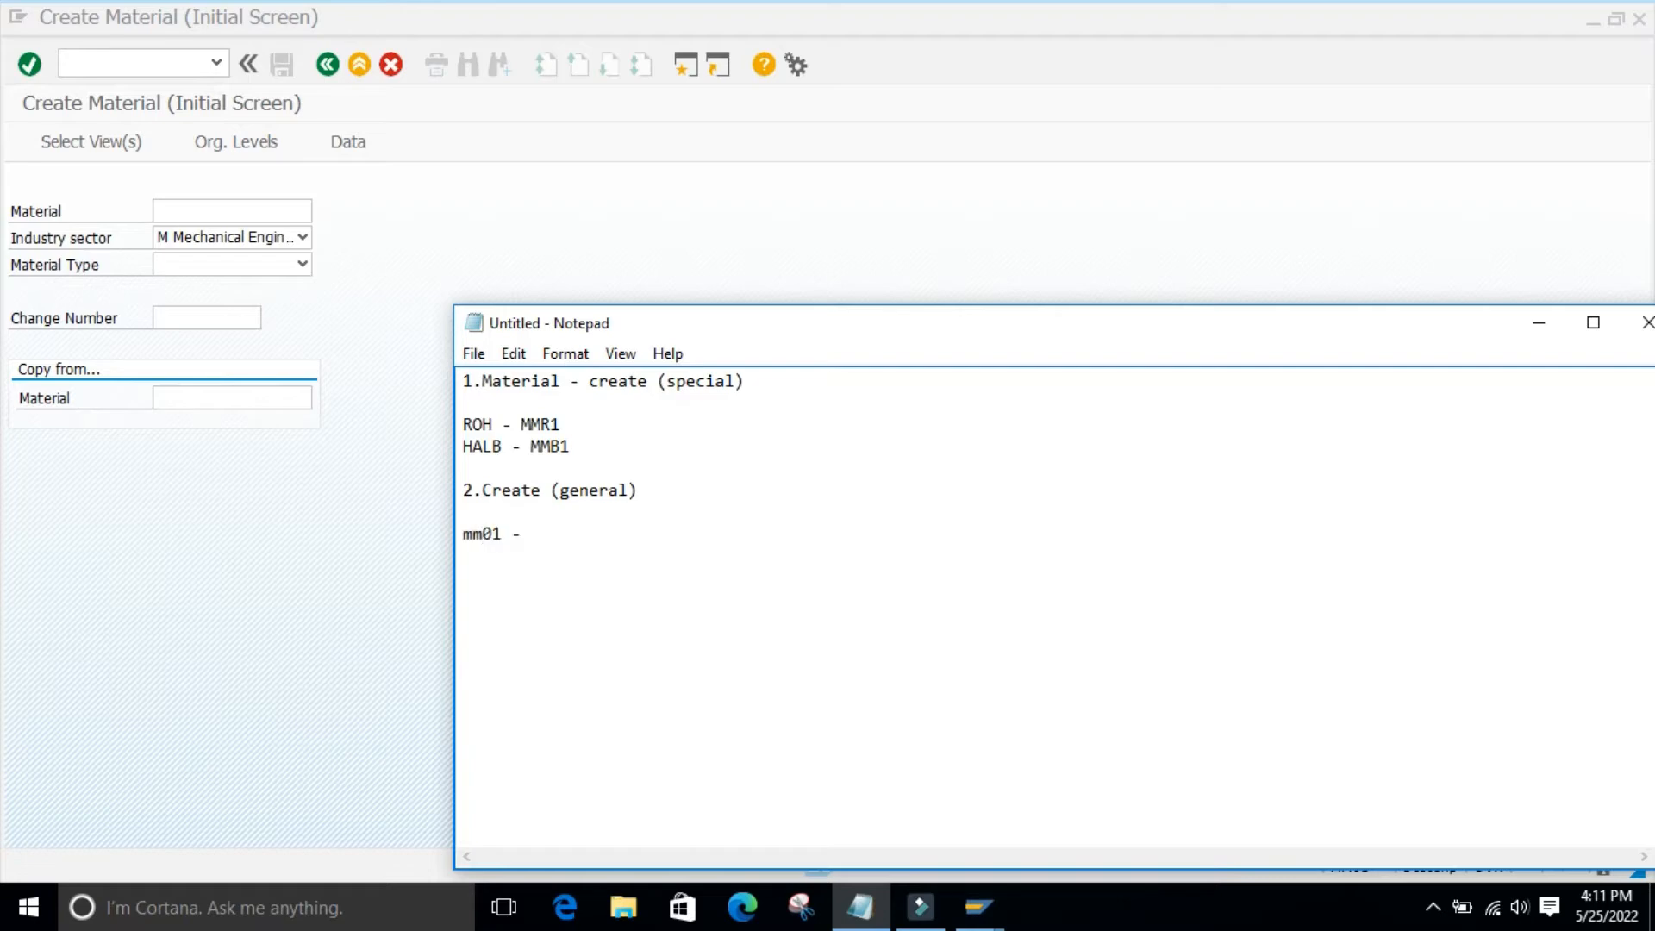
{"action": "type", "text": " - create maters"}
{"action": "key", "text": "BackSpace"}
{"action": "type", "text": "ial mas"}
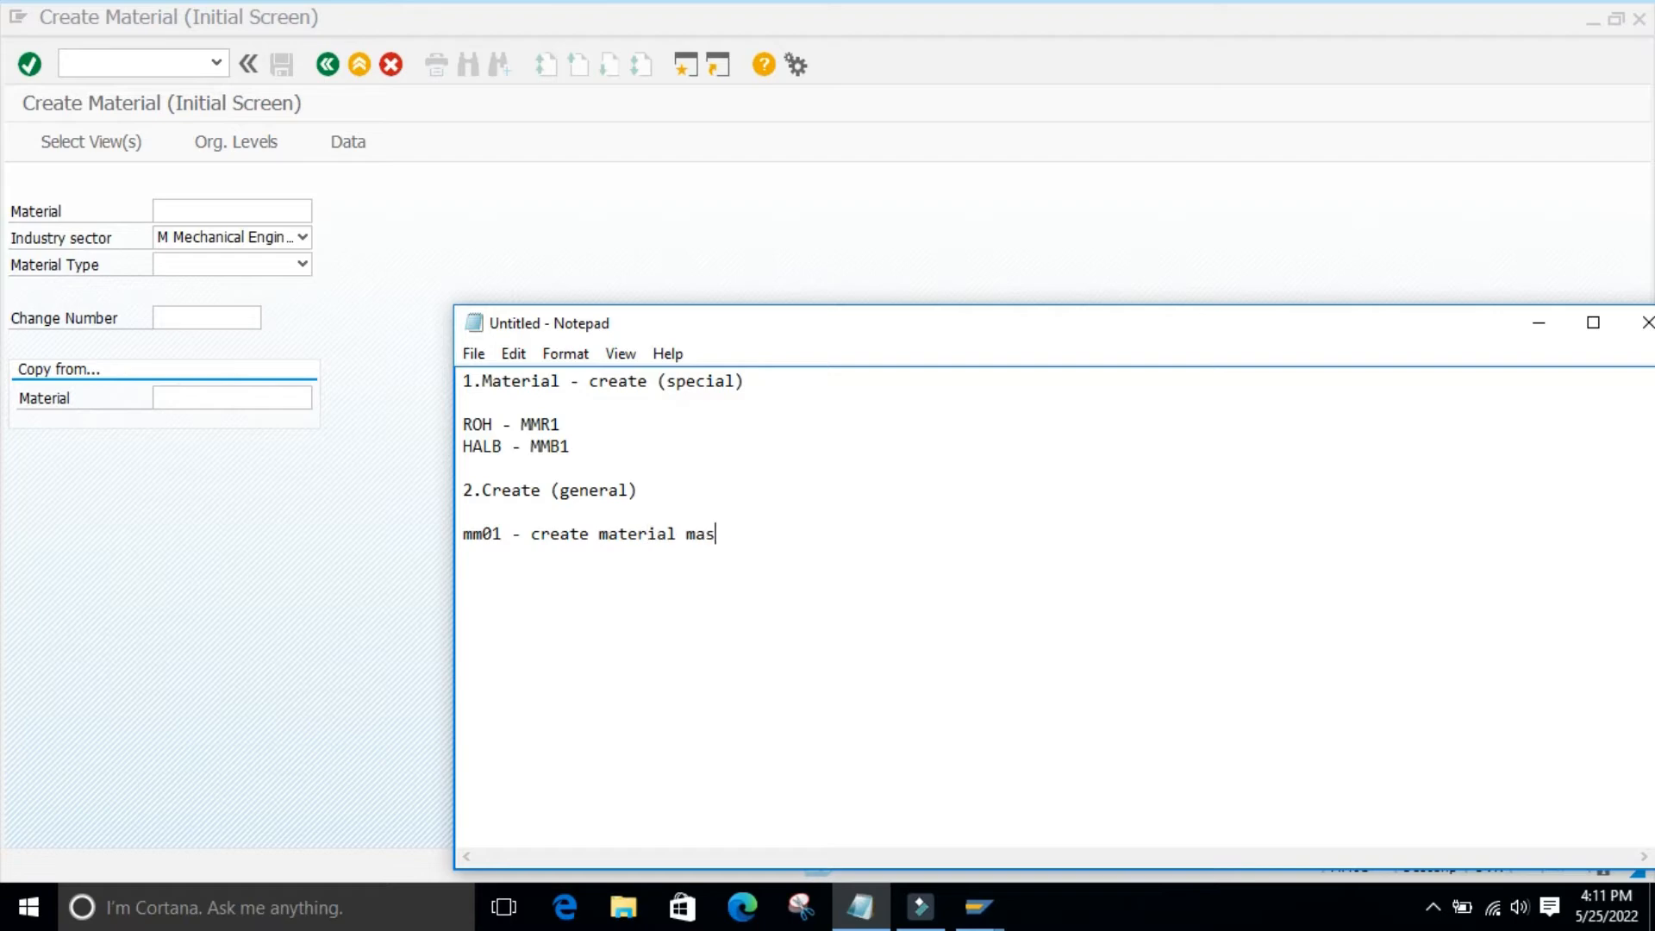
{"action": "type", "text": "ter immediatly"}
- Switch back to SAP, leave the immediate creation screen, and open the Schedule transaction under Create (General)
{"action": "left_click", "coordinate": [1539, 322]}
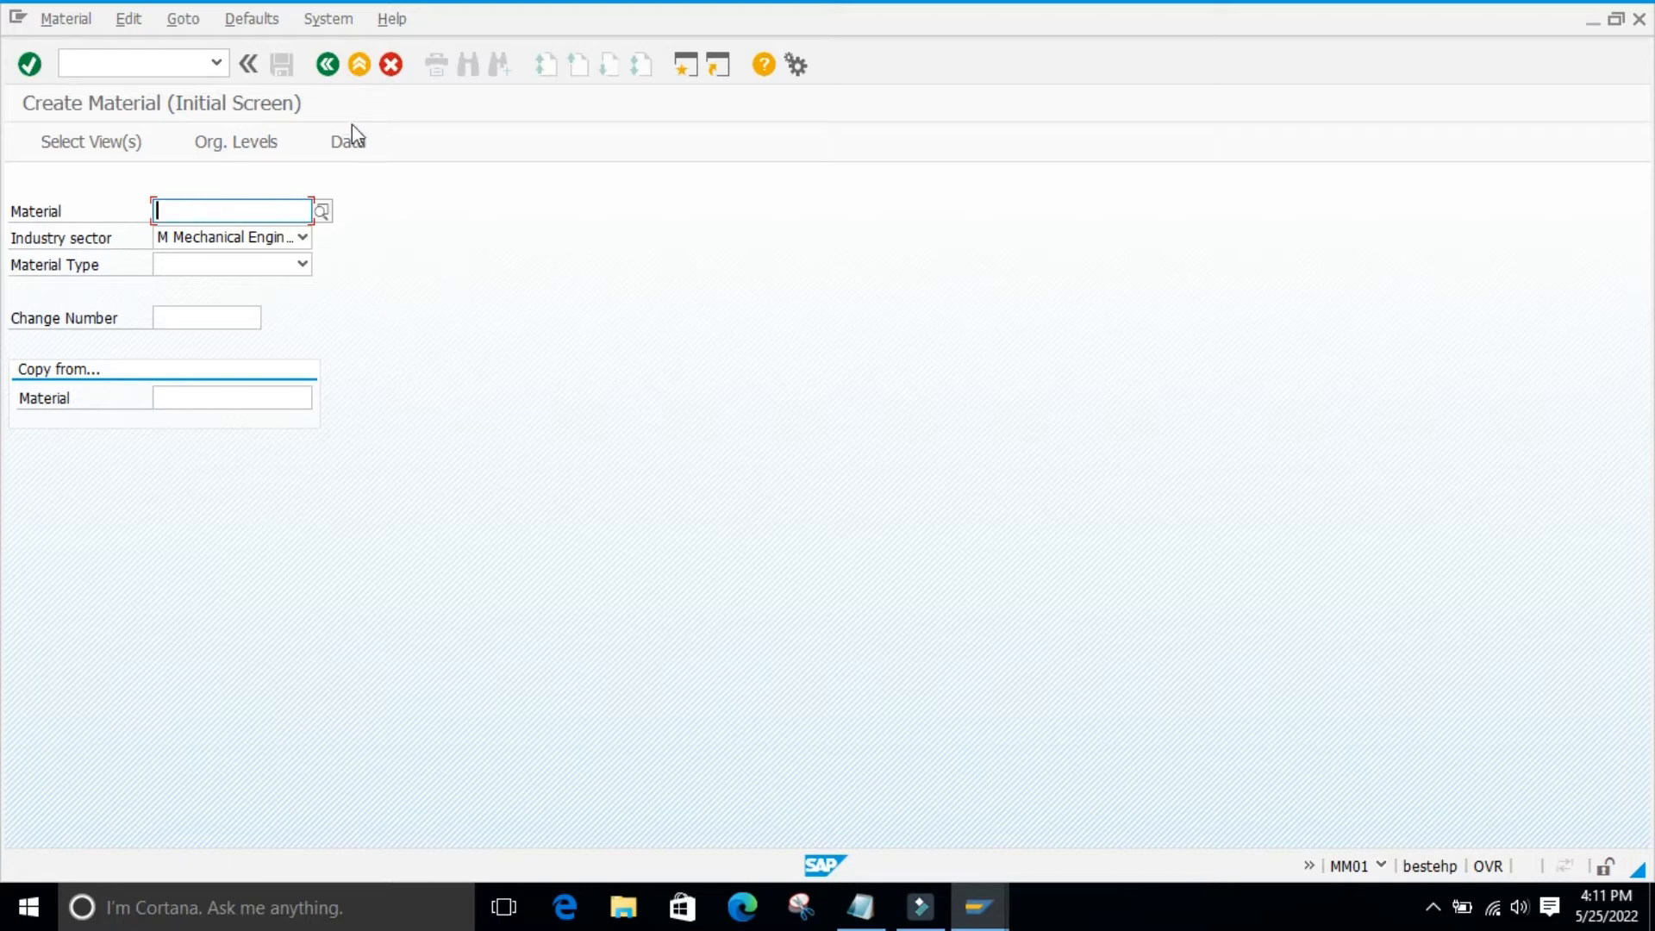
{"action": "left_click", "coordinate": [328, 66]}
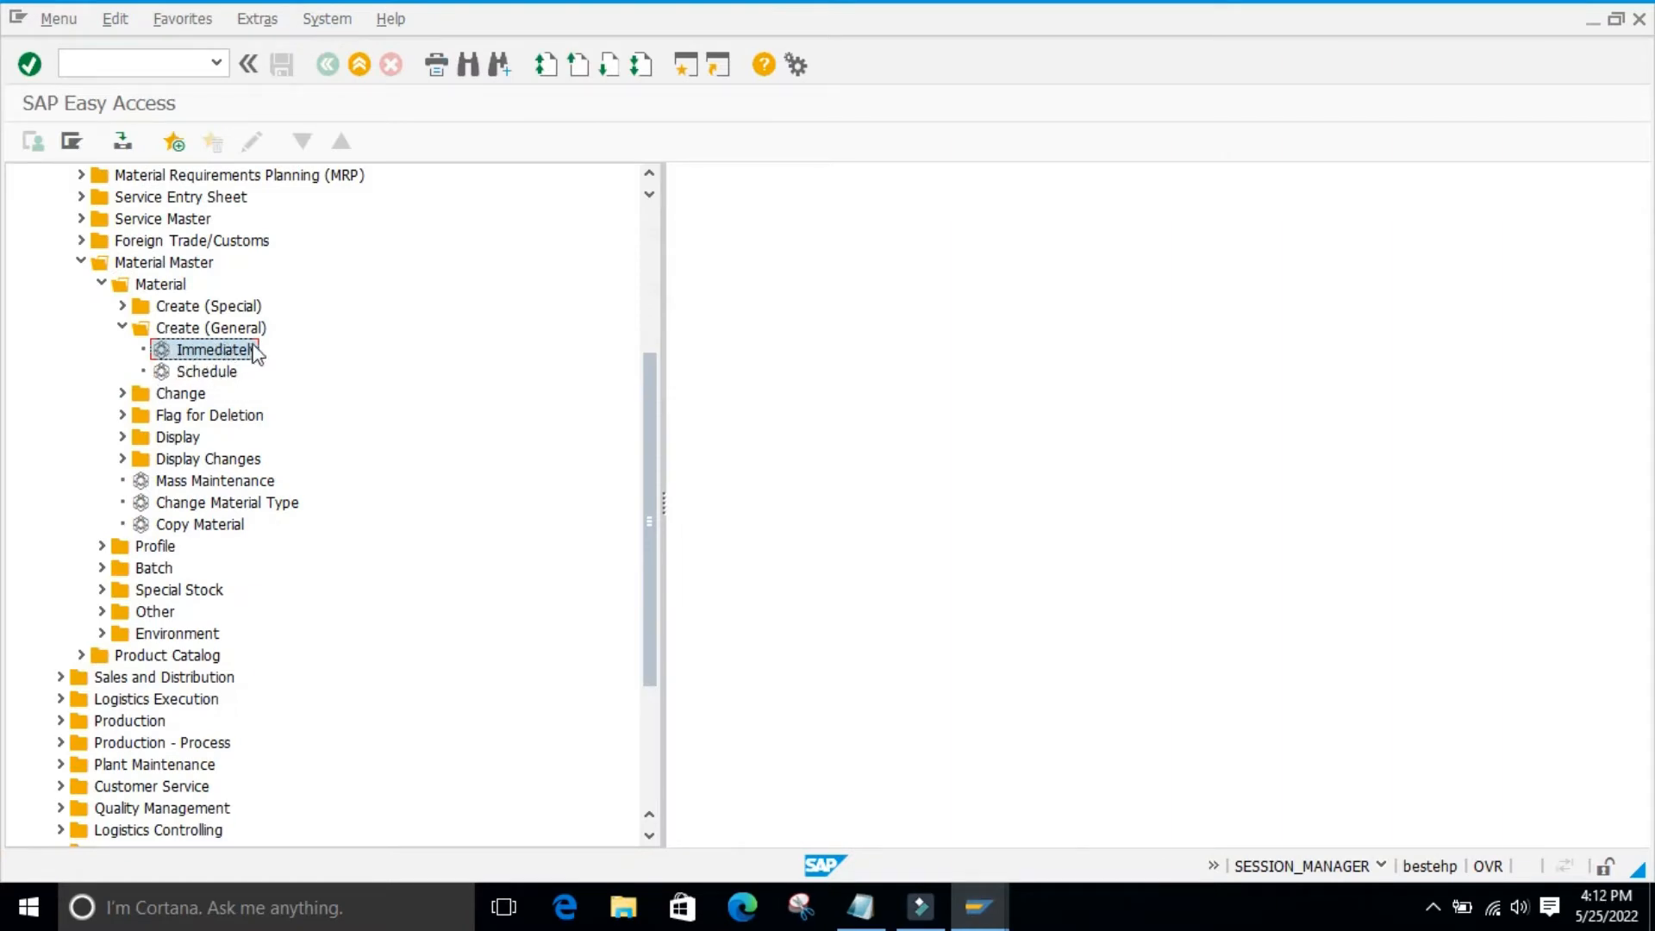
{"action": "double_click", "coordinate": [173, 372]}
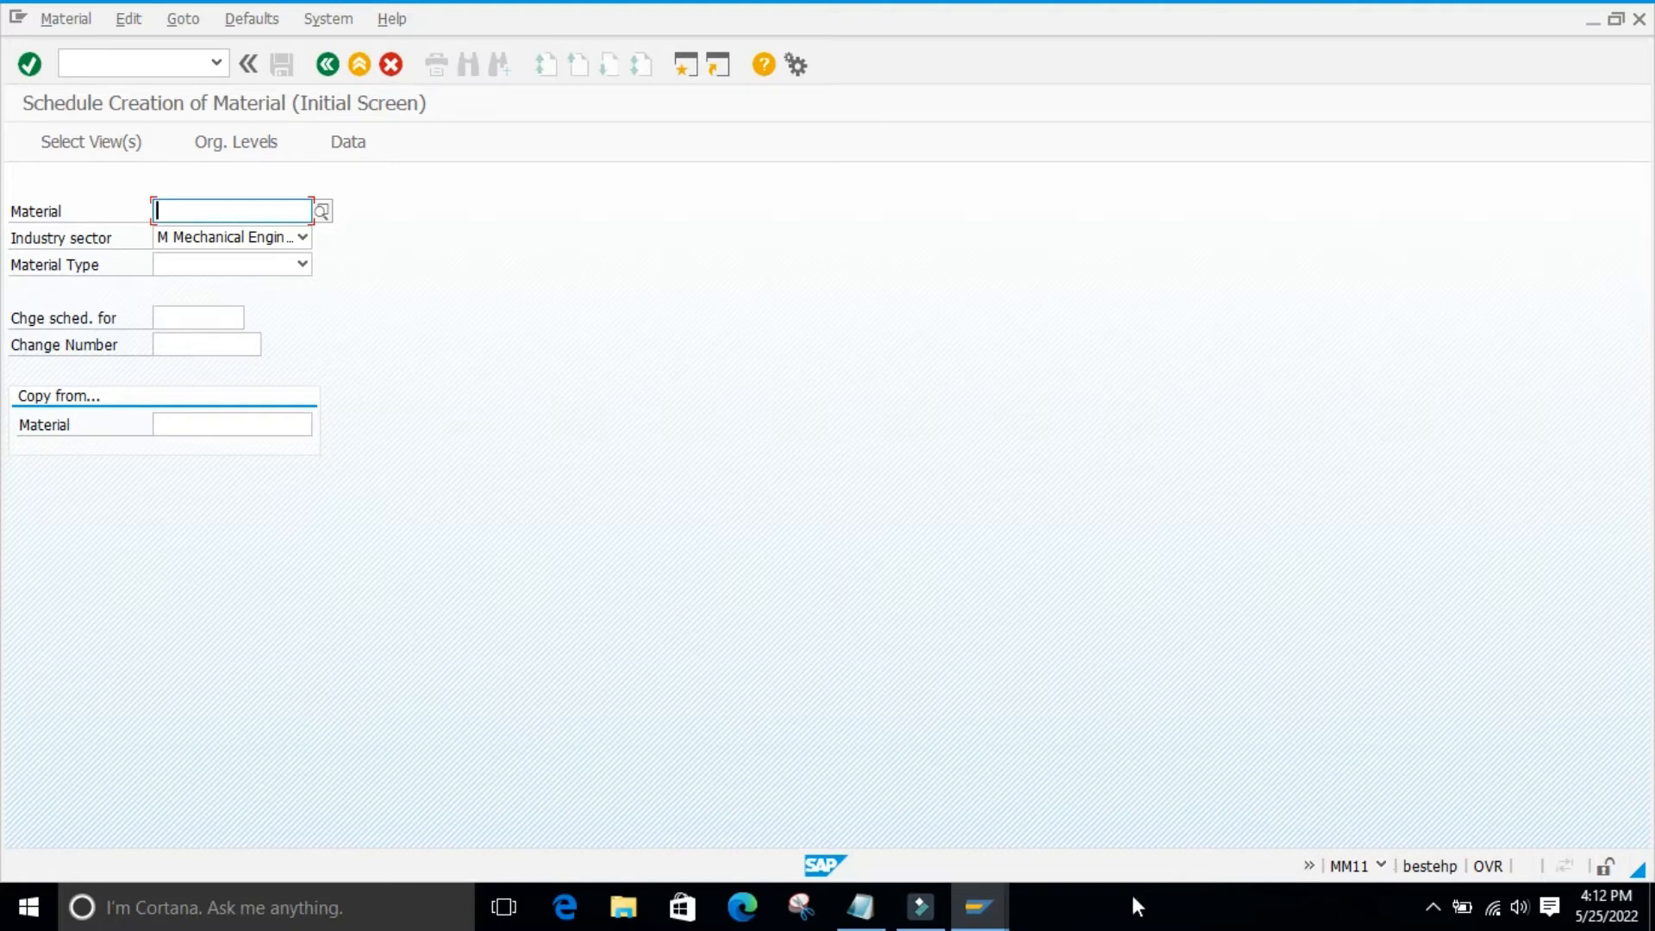
- Switch to Notepad and add the line "mm11 - Schedule Creation of Material" below the mm01 entry
{"action": "left_click", "coordinate": [861, 905]}
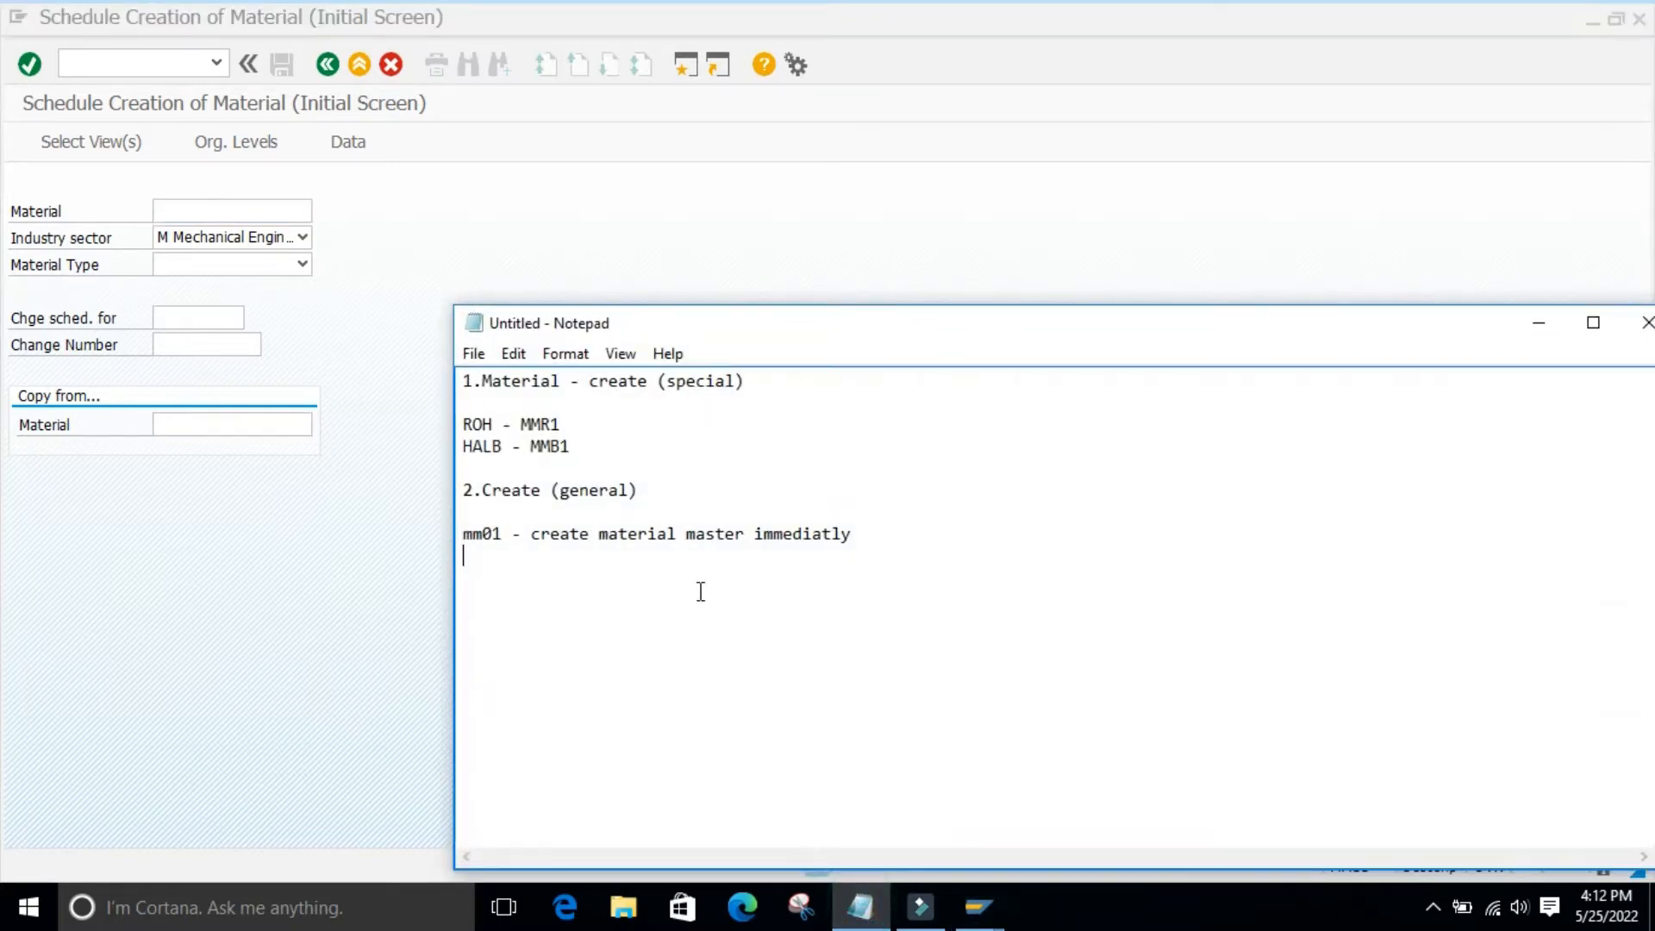
{"action": "key", "text": "Return"}
{"action": "type", "text": "mm11"}
{"action": "type", "text": "- Schedule C"}
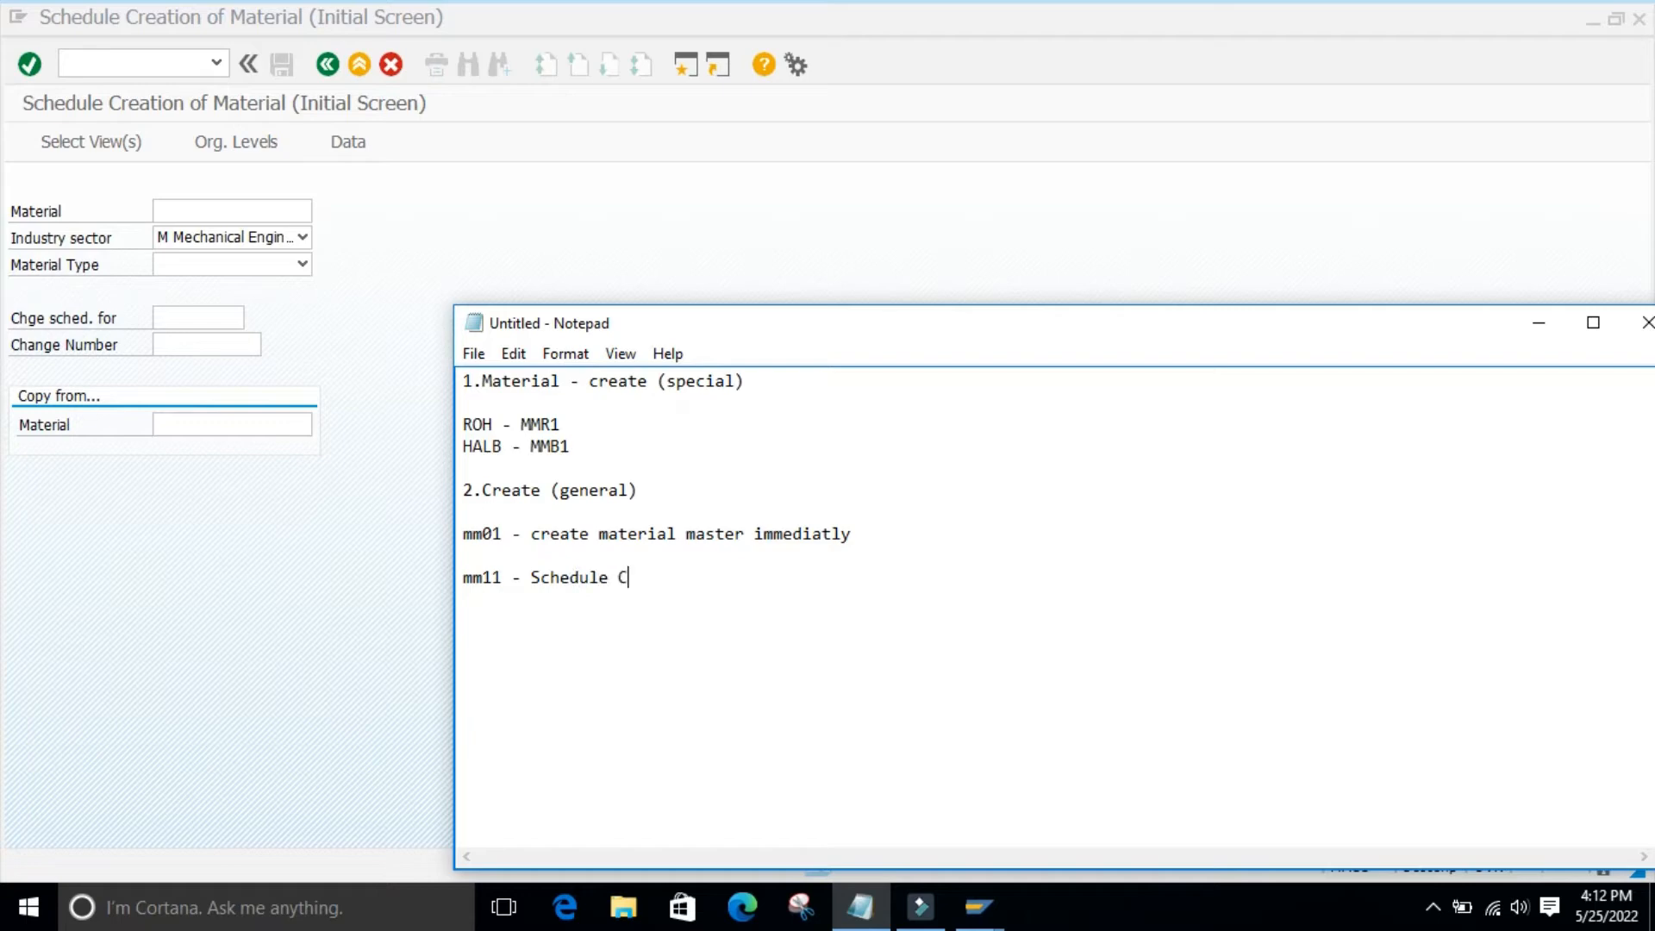
{"action": "type", "text": "reation of Material"}
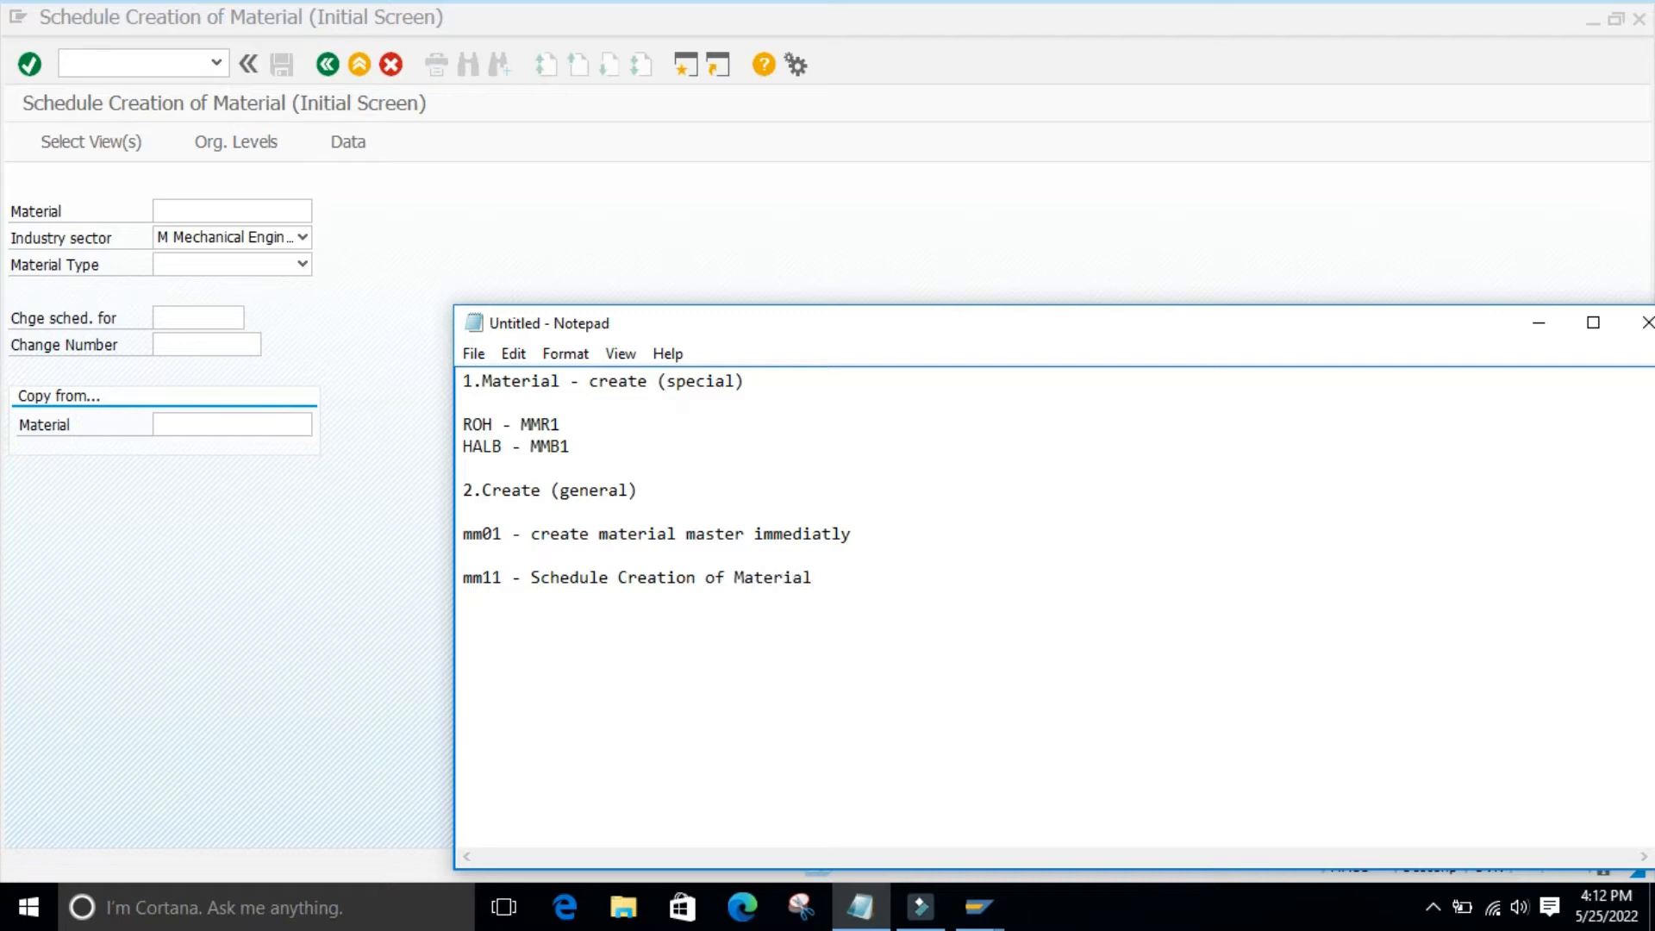
- Switch back to SAP's Schedule Creation of Material screen and go to the scheduled change date
{"action": "left_click", "coordinate": [1538, 323]}
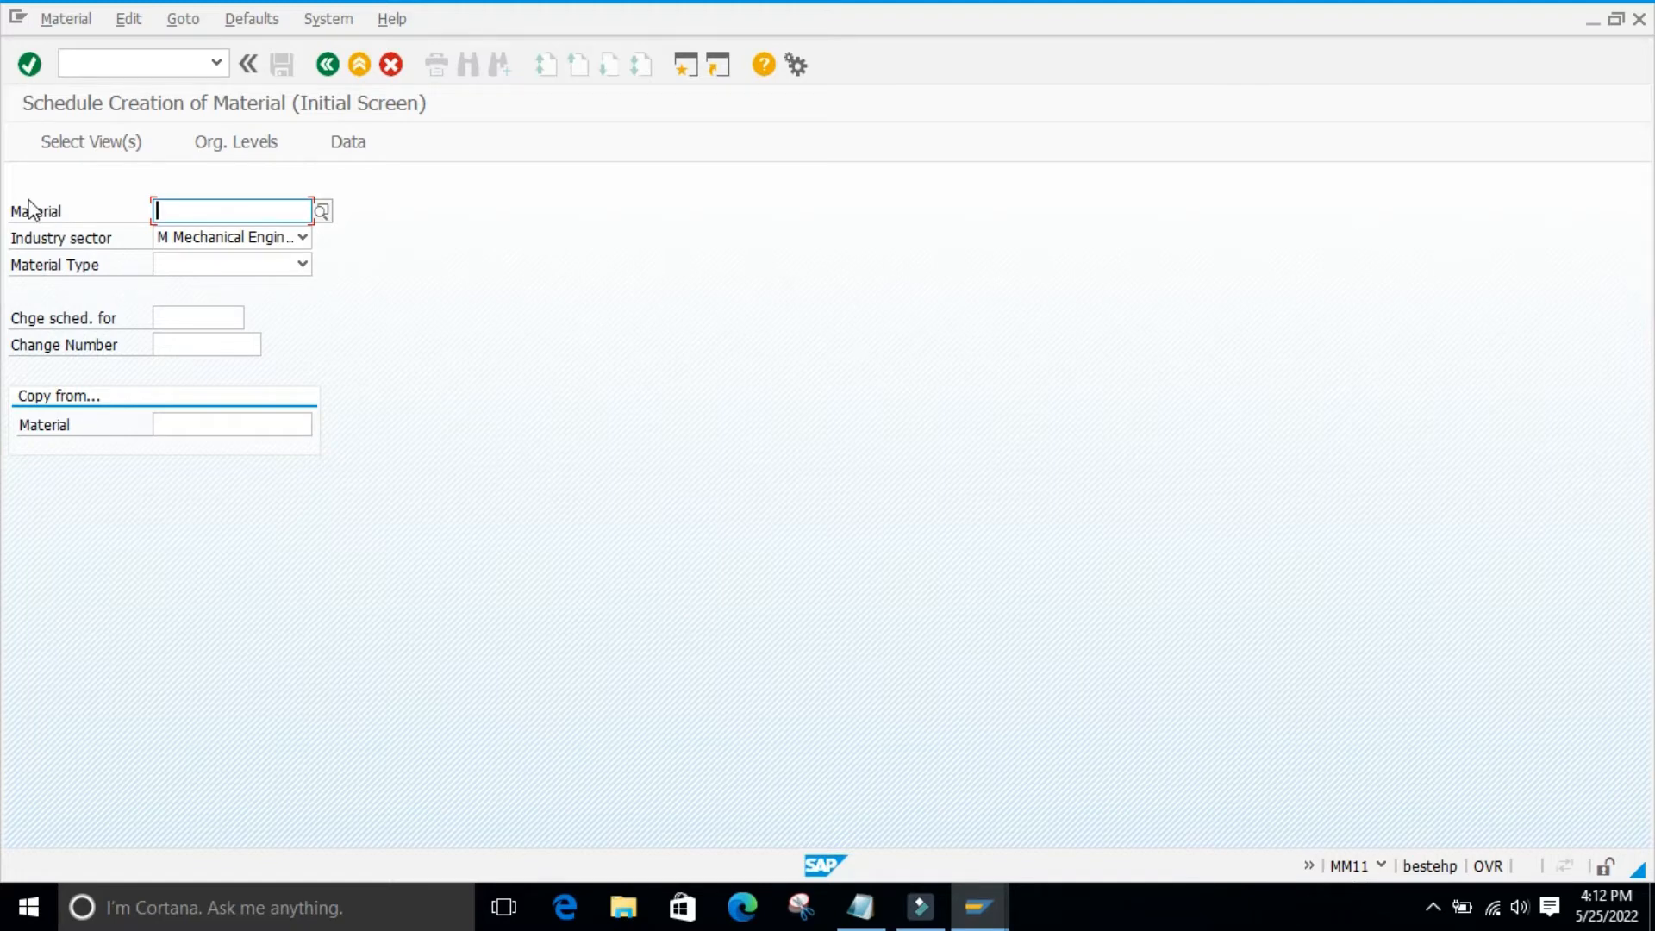
{"action": "left_click", "coordinate": [250, 539]}
{"action": "left_click", "coordinate": [353, 495]}
{"action": "left_click", "coordinate": [184, 316]}
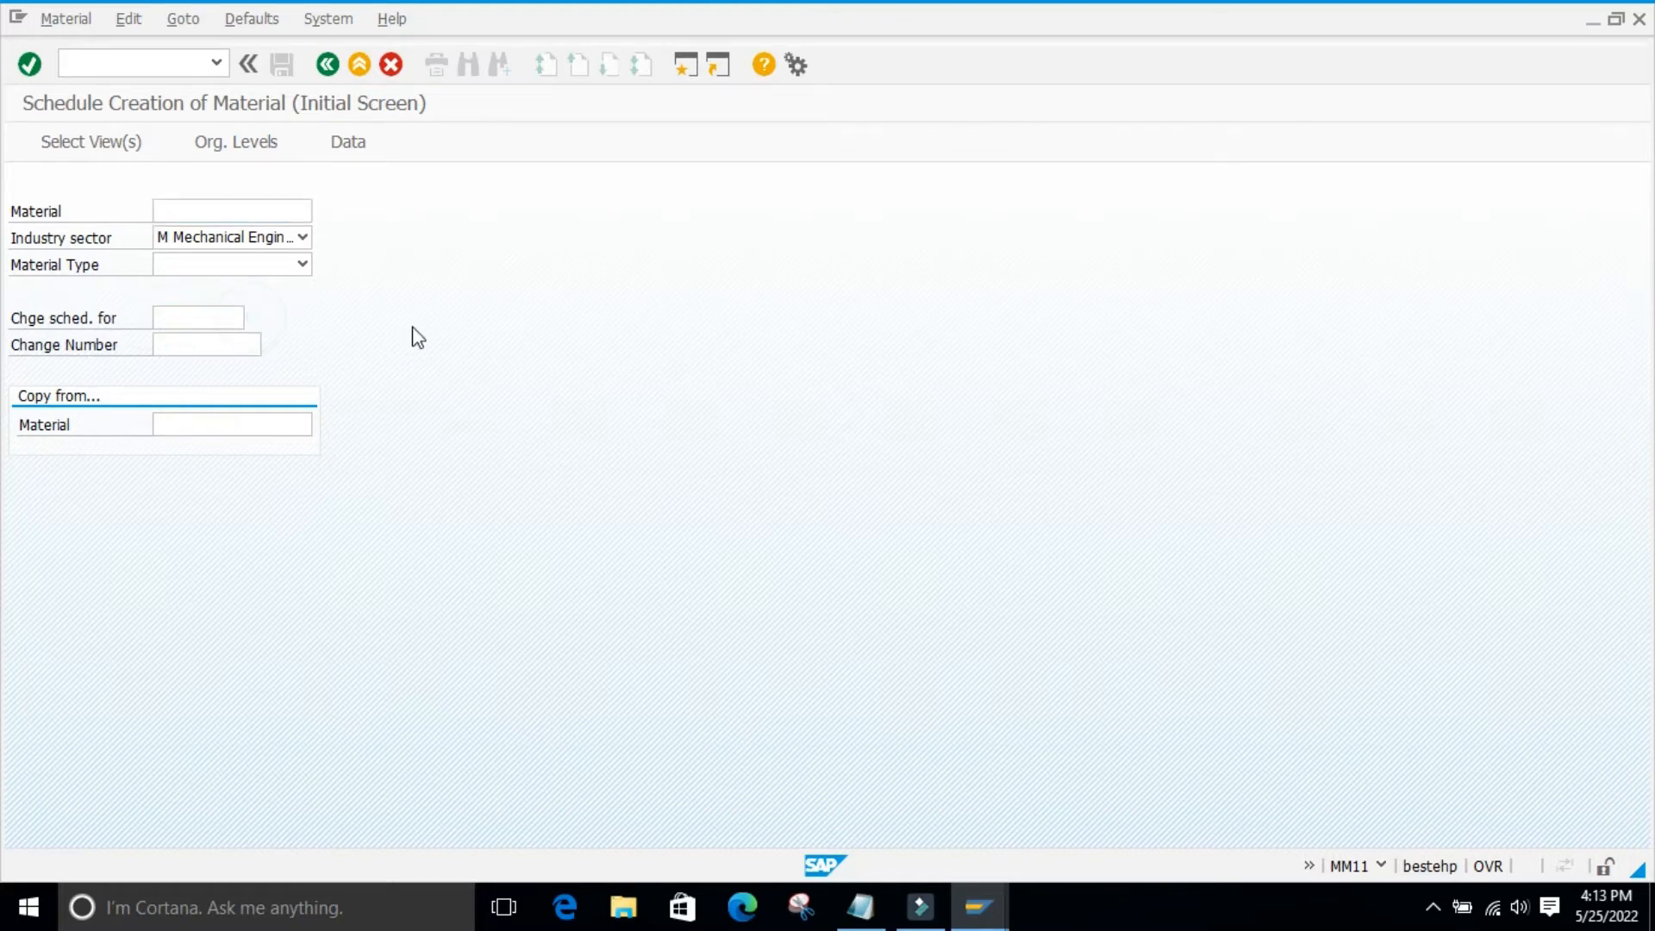
- Choose 25.05.2022 from the calendar as the scheduled change date
{"action": "key", "text": "F4"}
{"action": "left_click_drag", "start_coordinate": [307, 281], "coordinate": [701, 197]}
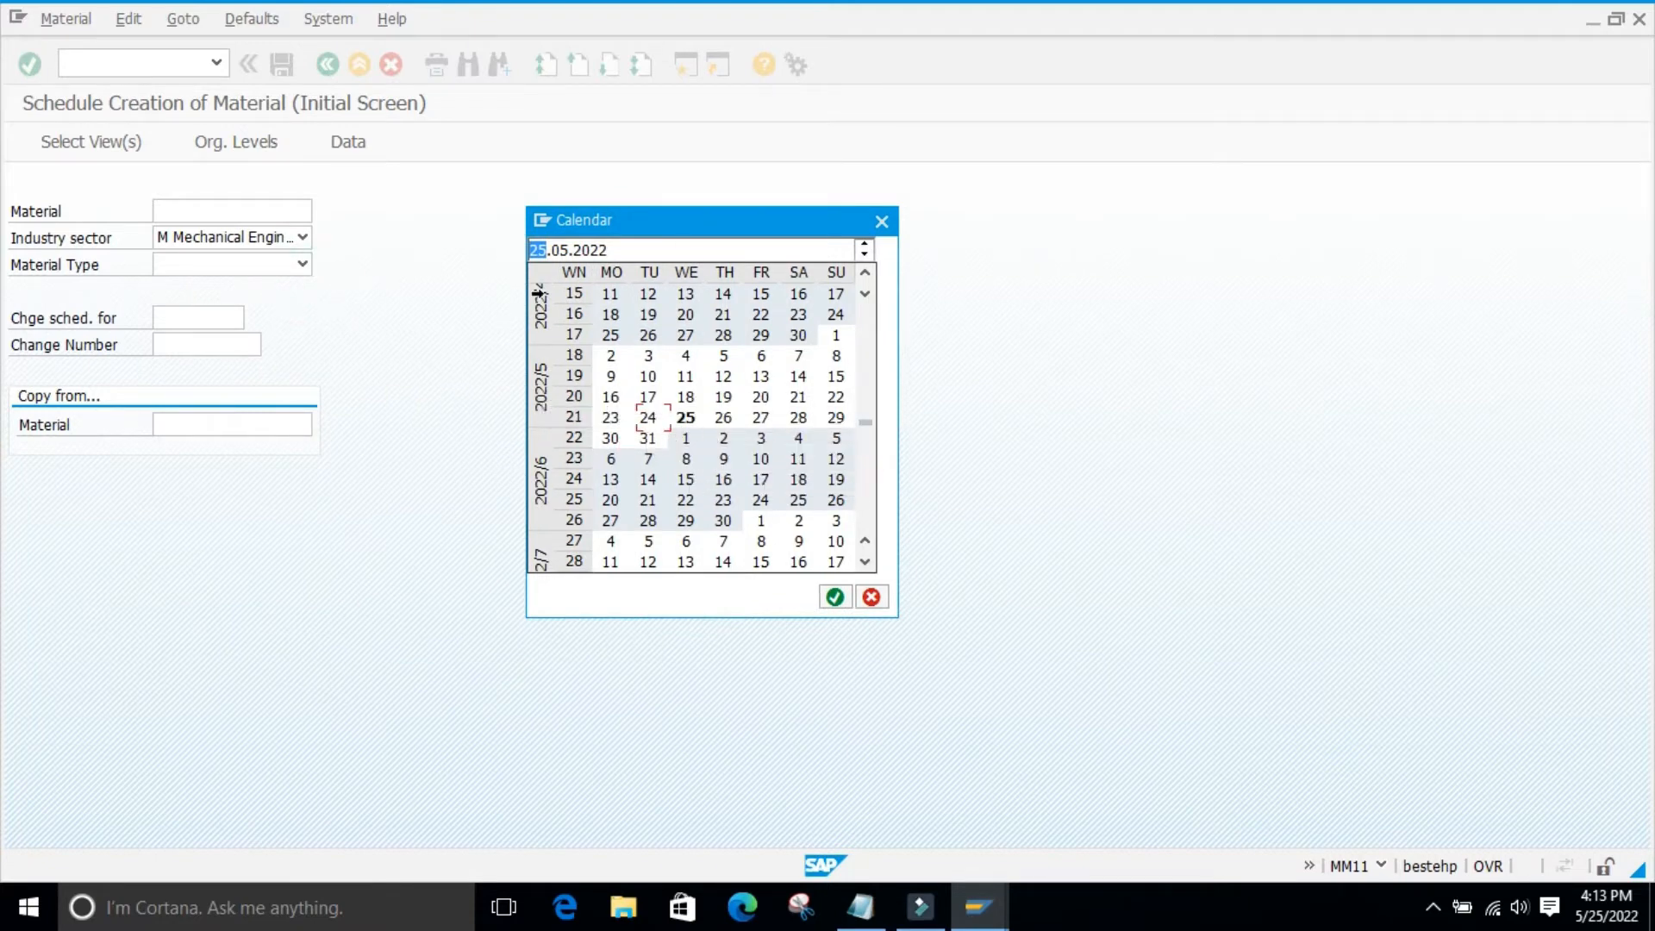
{"action": "left_click_drag", "start_coordinate": [621, 225], "coordinate": [621, 185]}
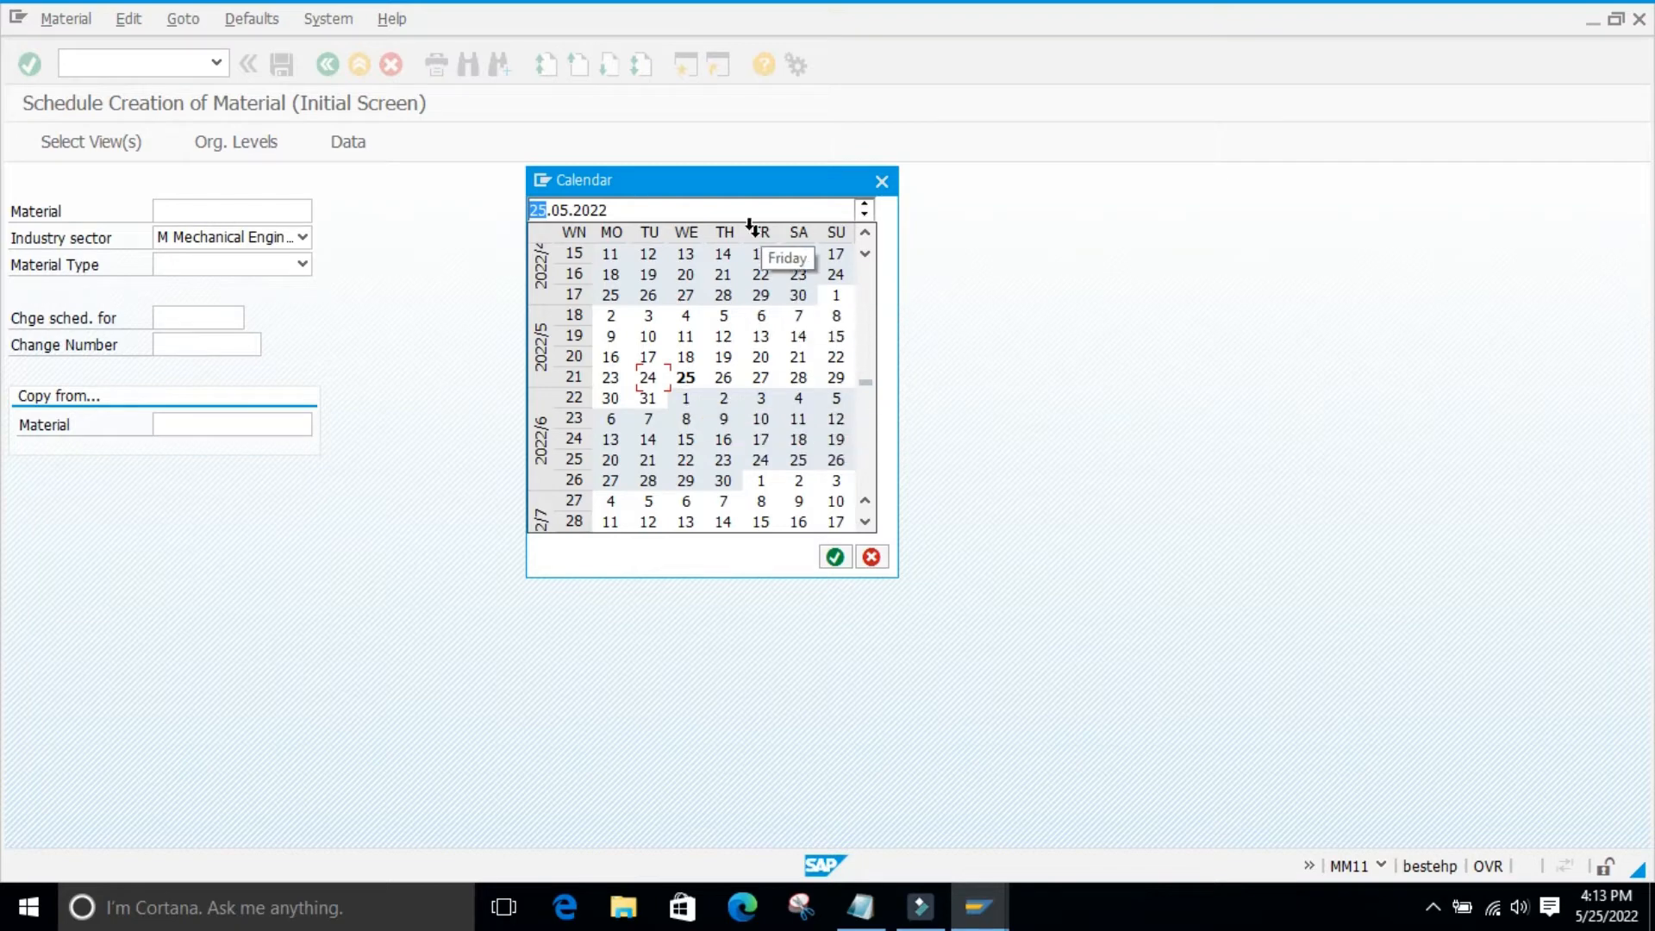
{"action": "left_click_drag", "start_coordinate": [706, 183], "coordinate": [647, 261]}
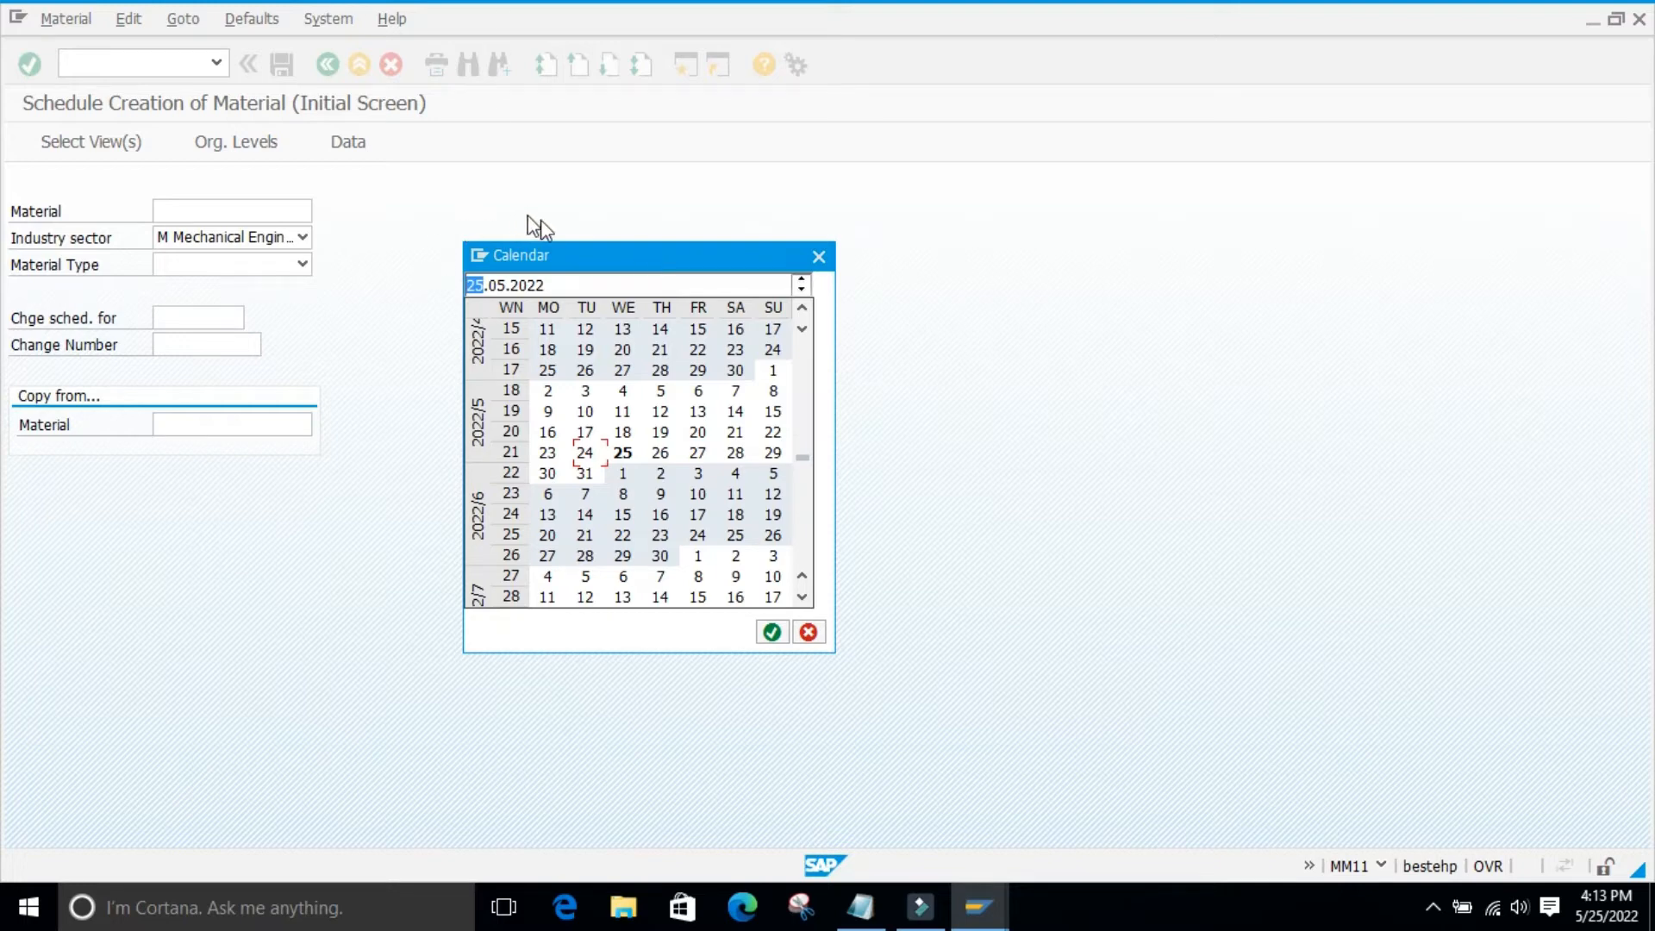
{"action": "left_click_drag", "start_coordinate": [571, 248], "coordinate": [568, 187]}
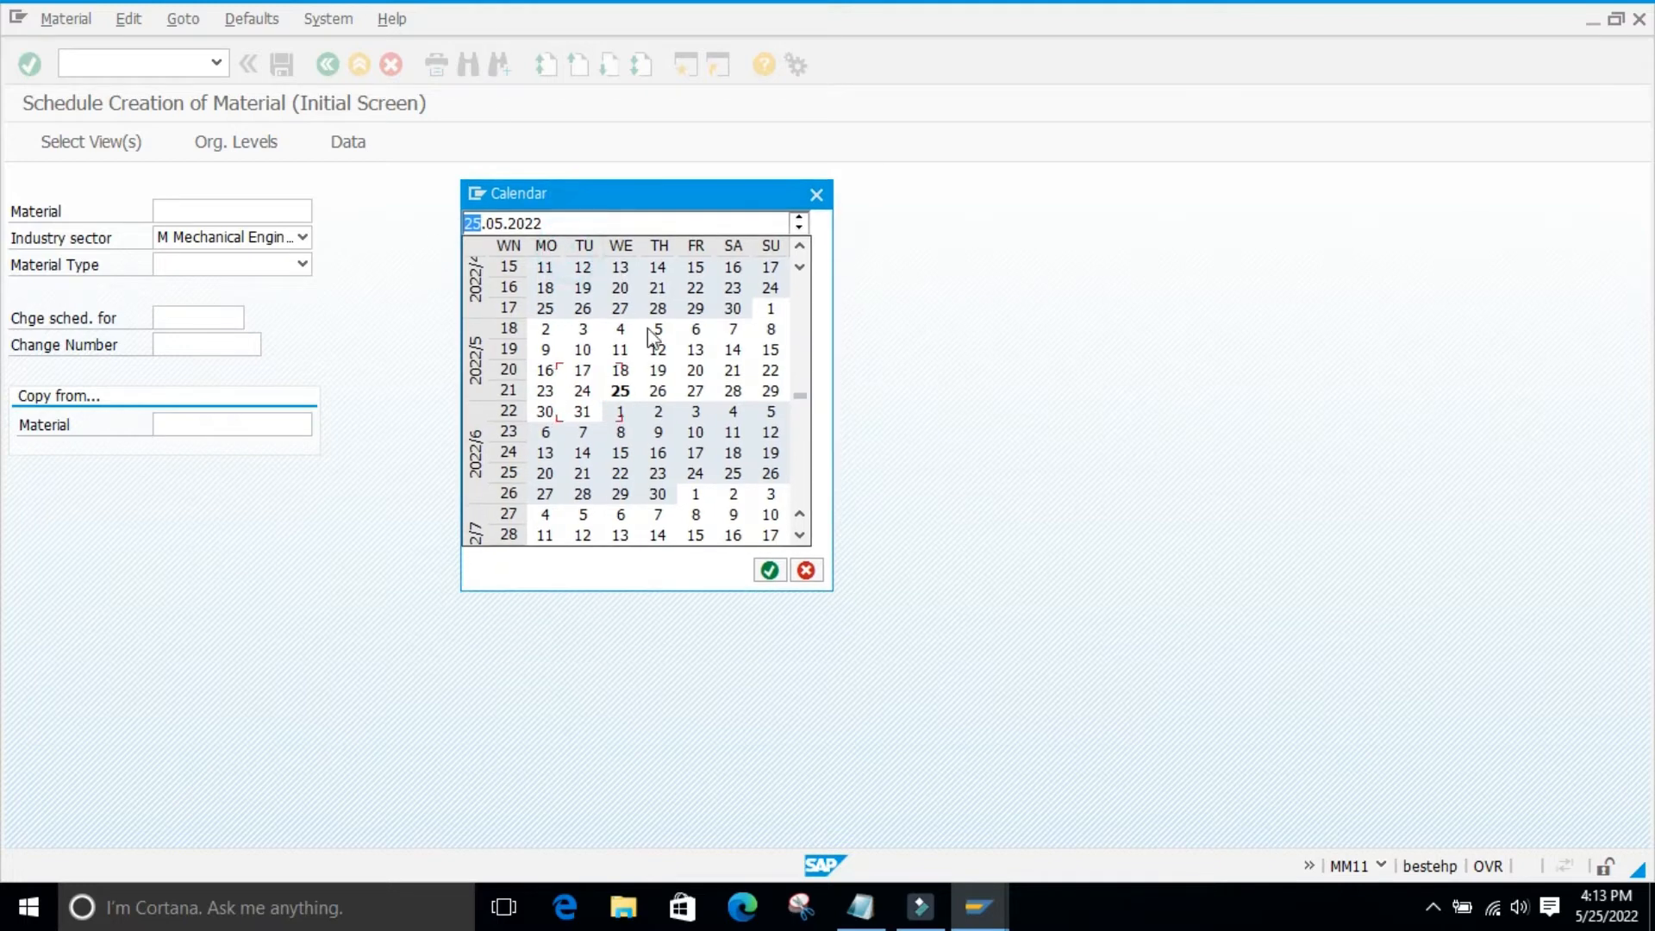
{"action": "double_click", "coordinate": [627, 390]}
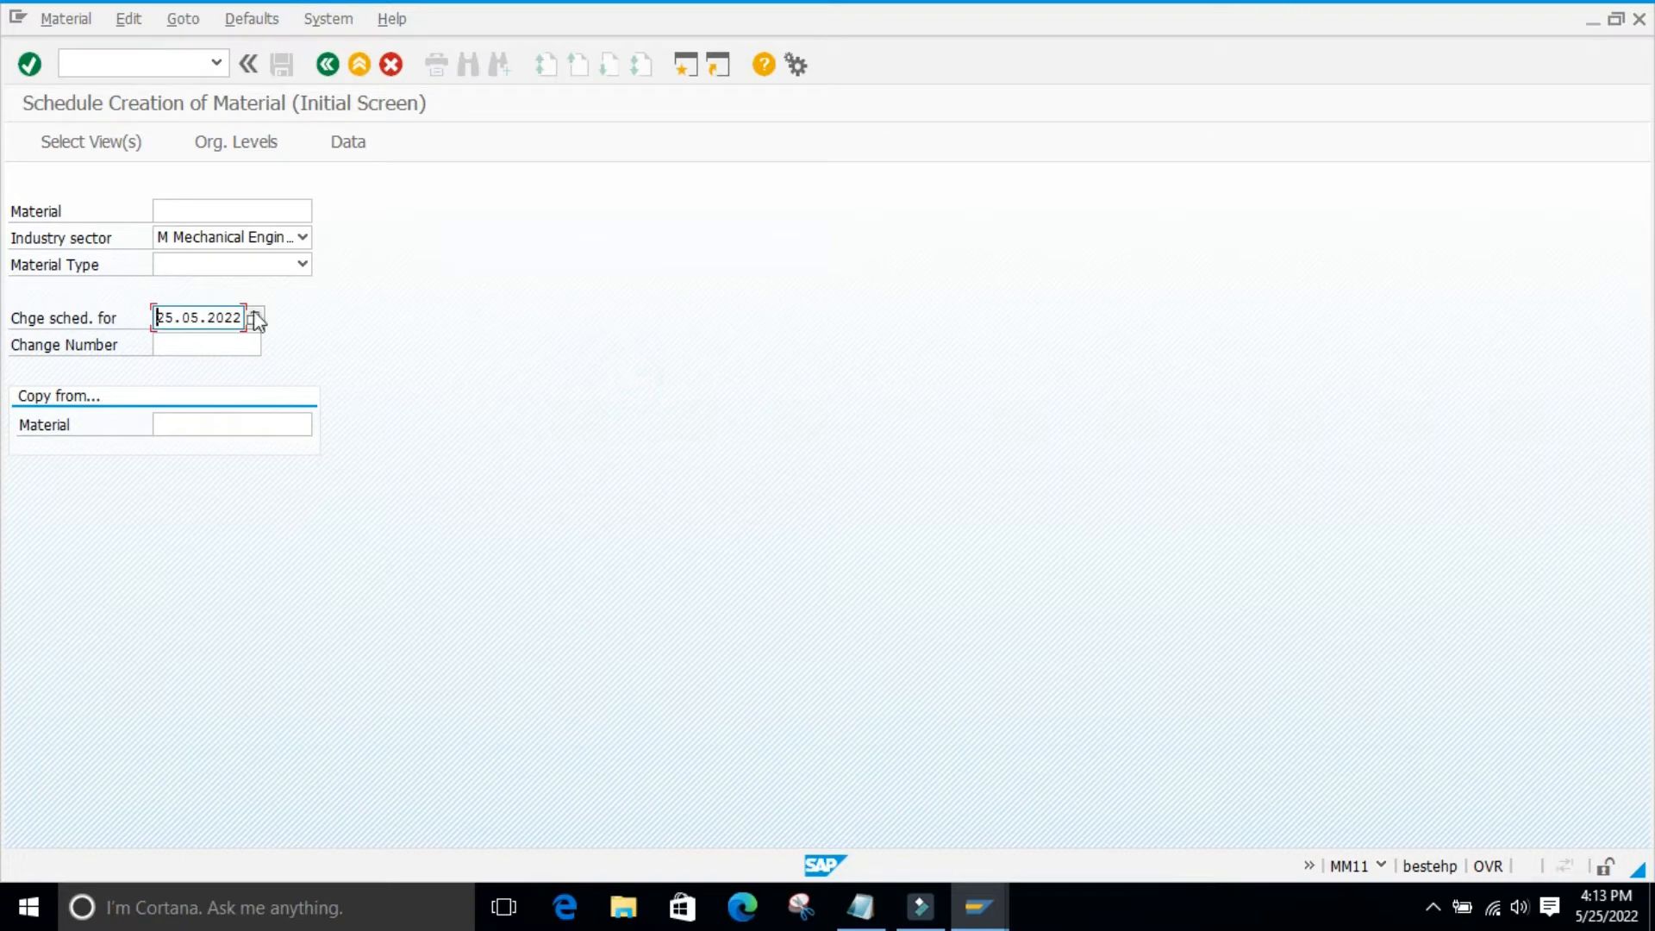
- Try 27.05.2022 as the scheduled change date, and replace it with 01.06.2022 from the calendar
{"action": "left_click", "coordinate": [255, 313]}
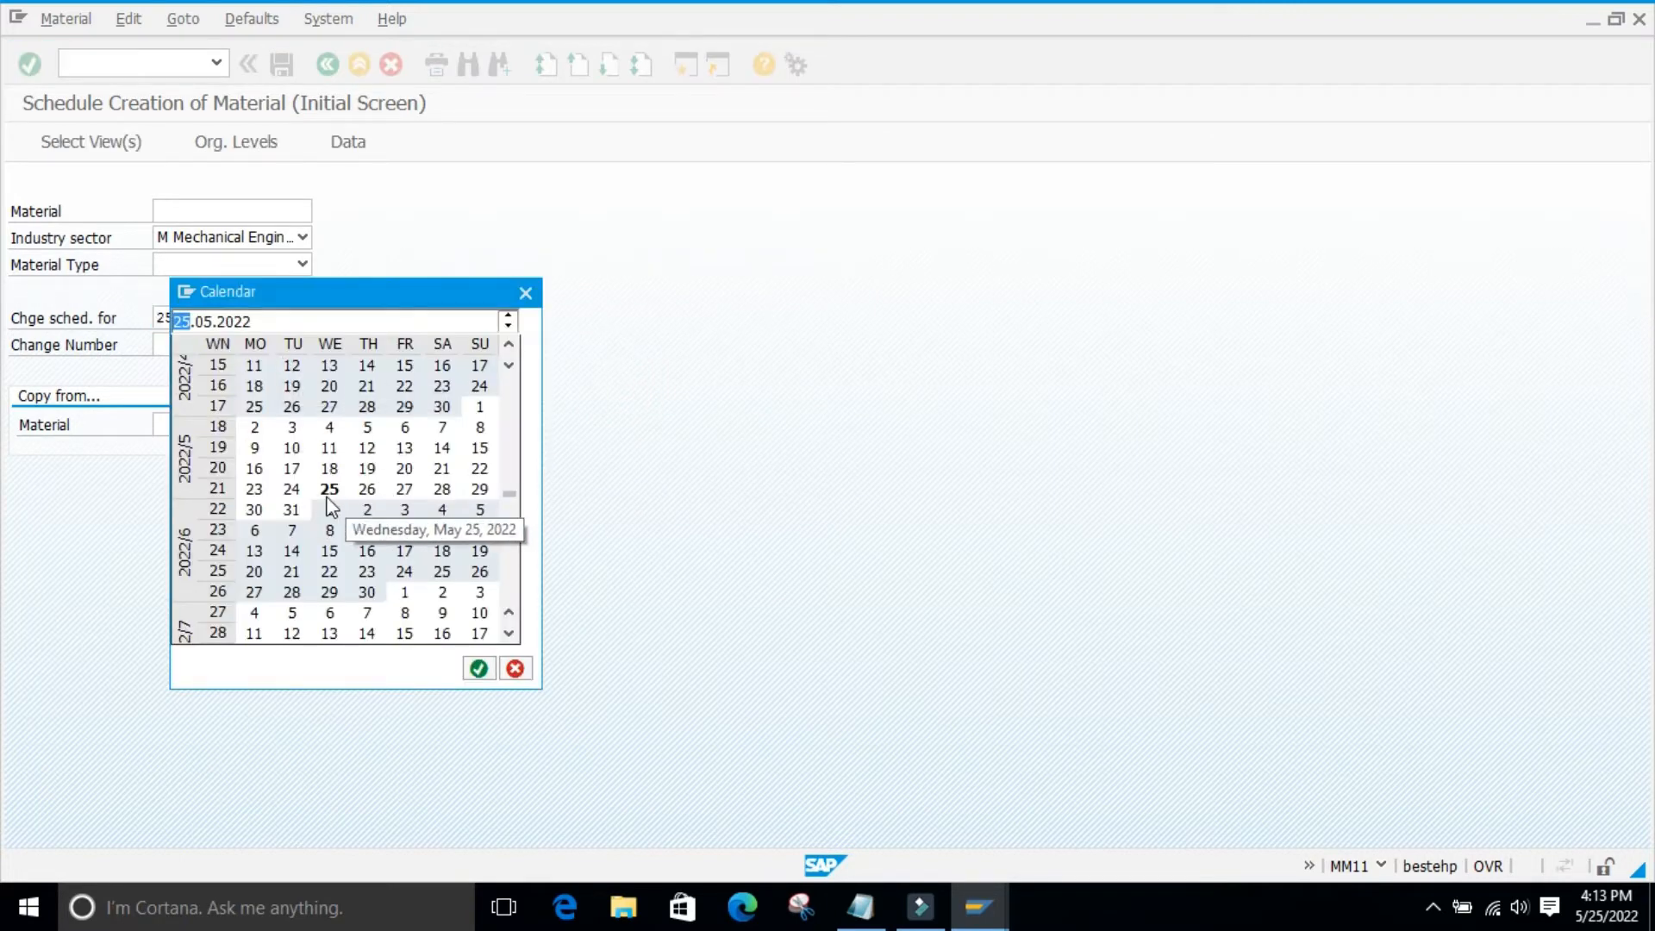
{"action": "double_click", "coordinate": [406, 490]}
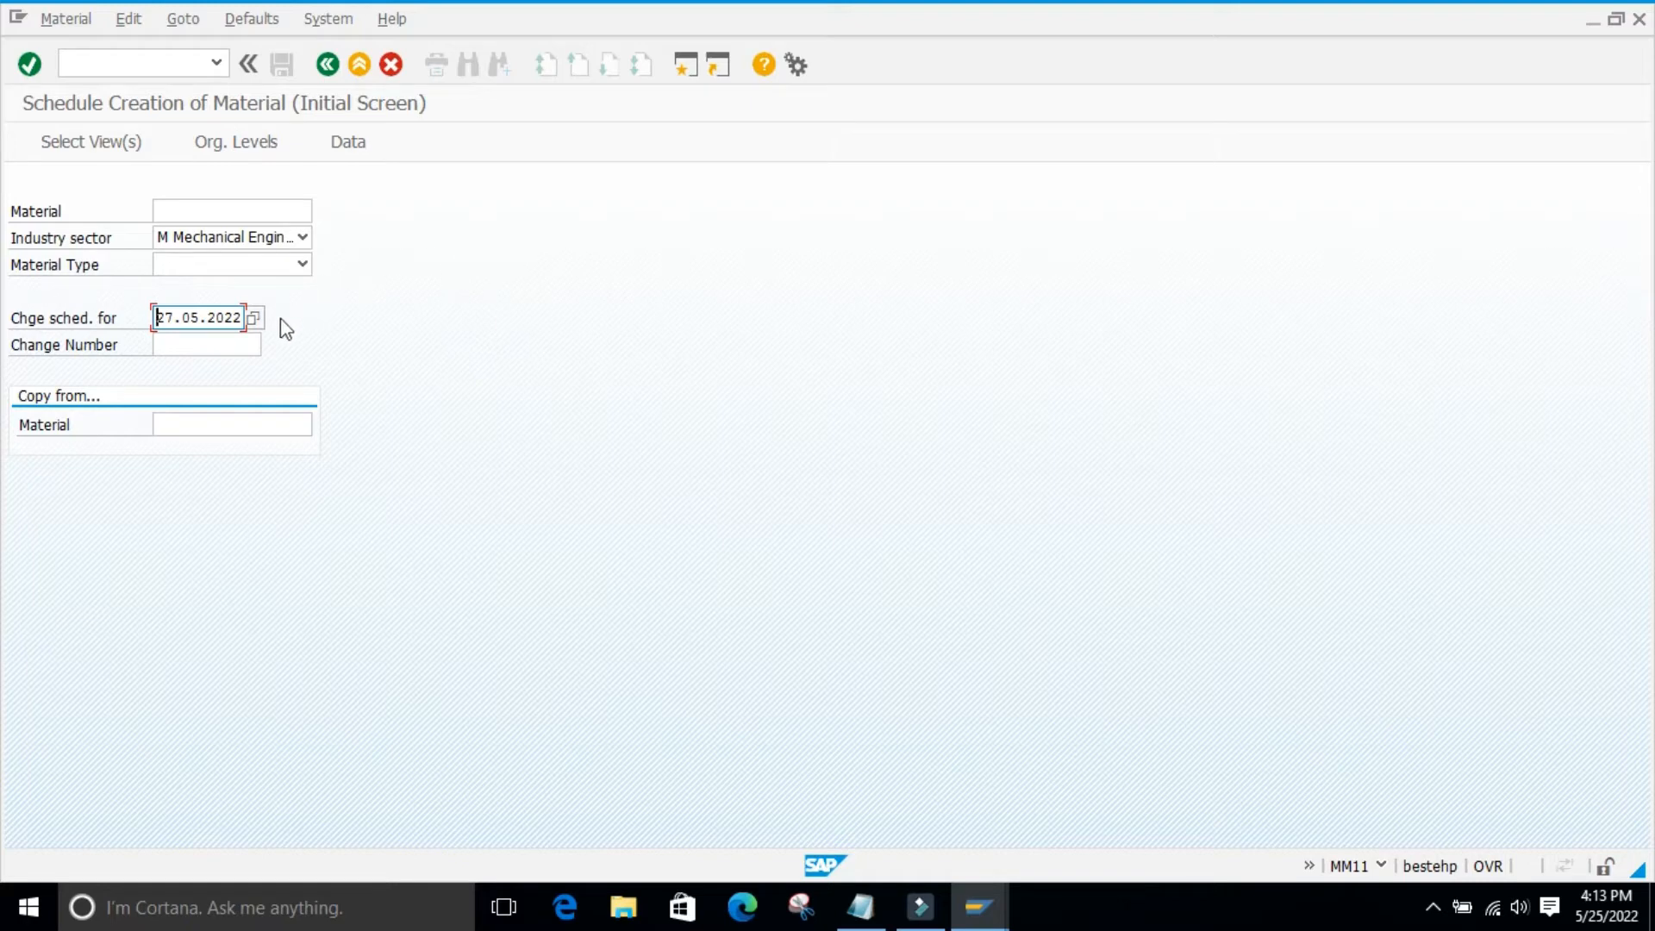
{"action": "left_click", "coordinate": [252, 318]}
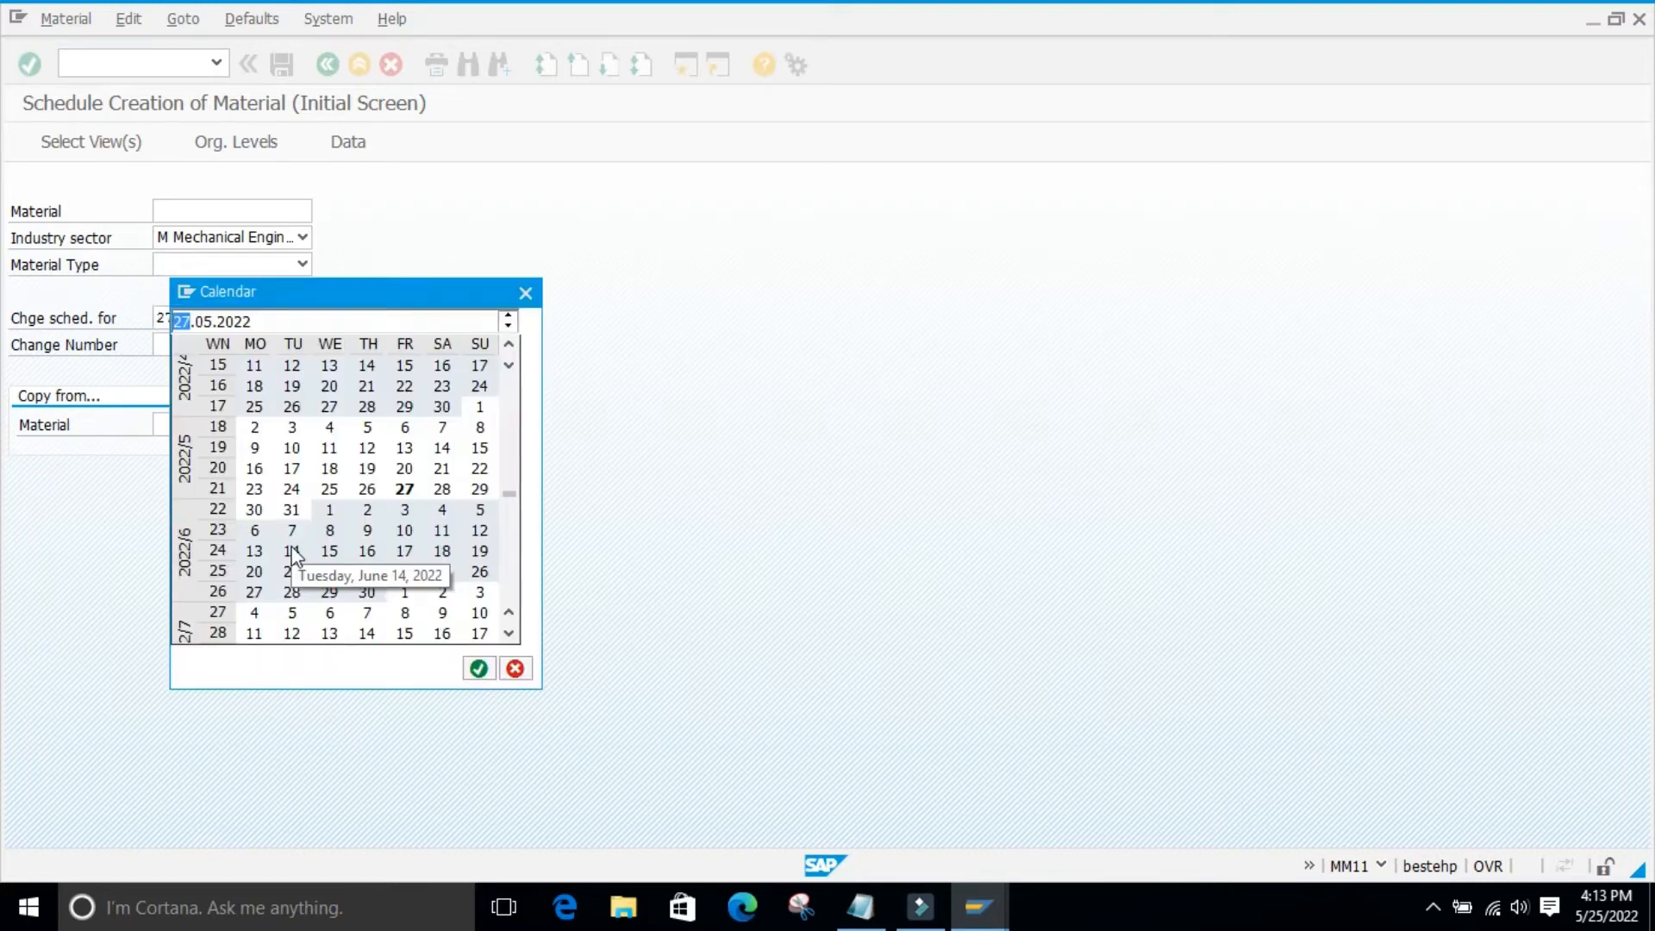
{"action": "double_click", "coordinate": [329, 510]}
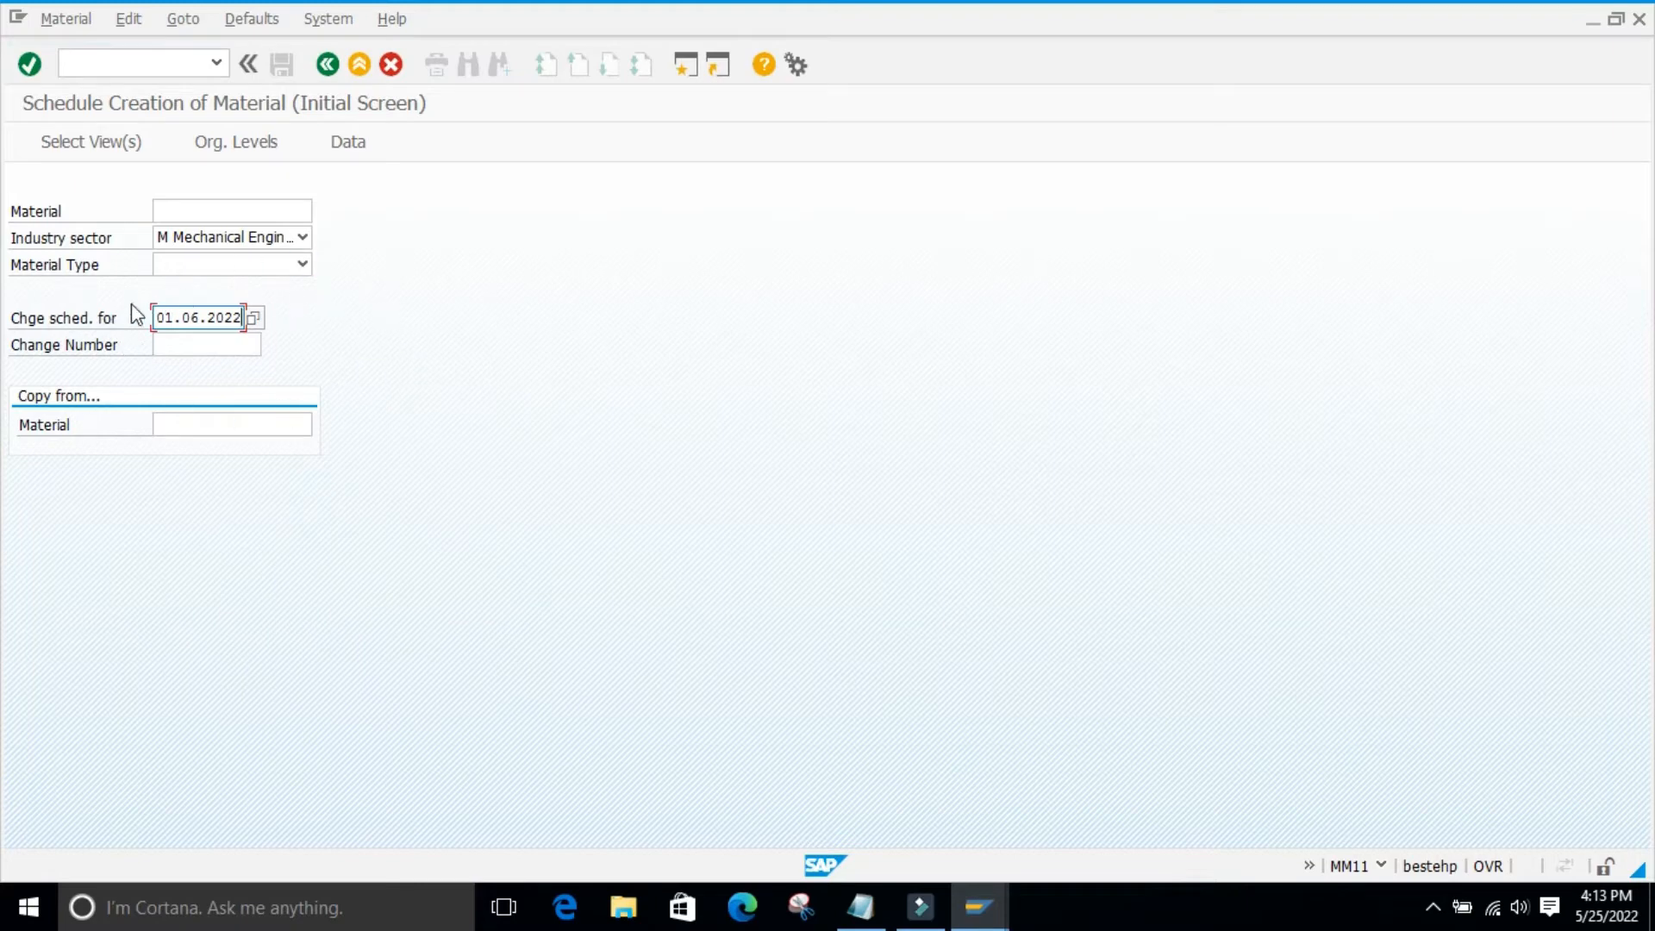
- Open the field help for the scheduled change date, read its definition, and close the help
{"action": "right_click", "coordinate": [253, 312]}
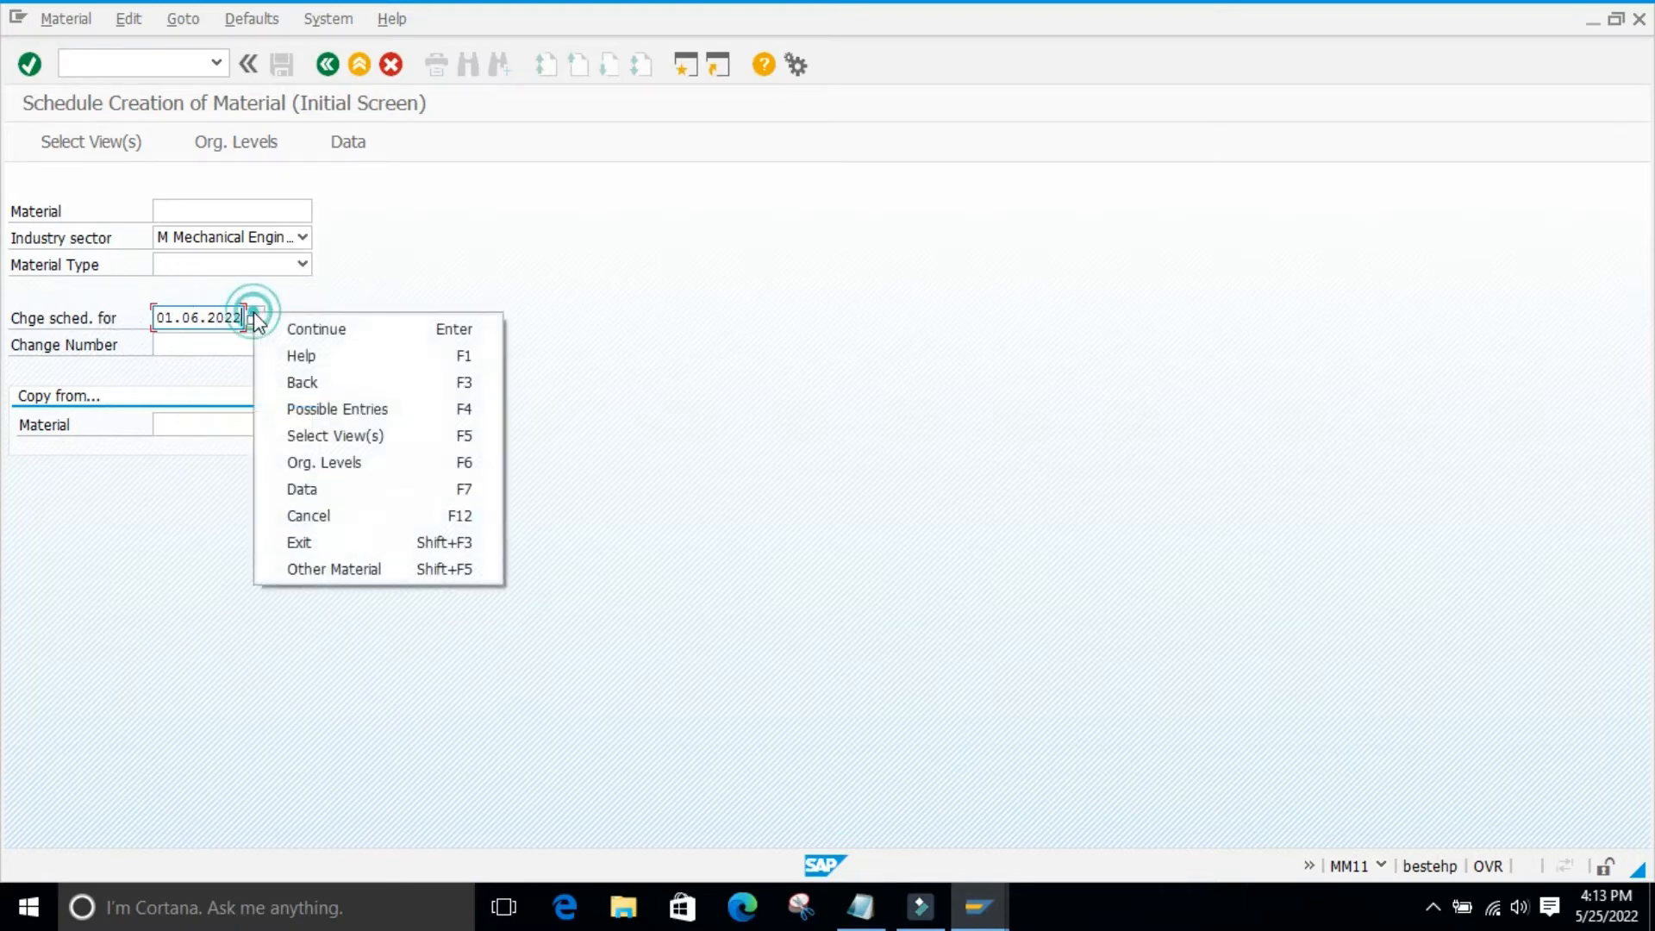
{"action": "left_click", "coordinate": [365, 259]}
{"action": "right_click", "coordinate": [251, 314]}
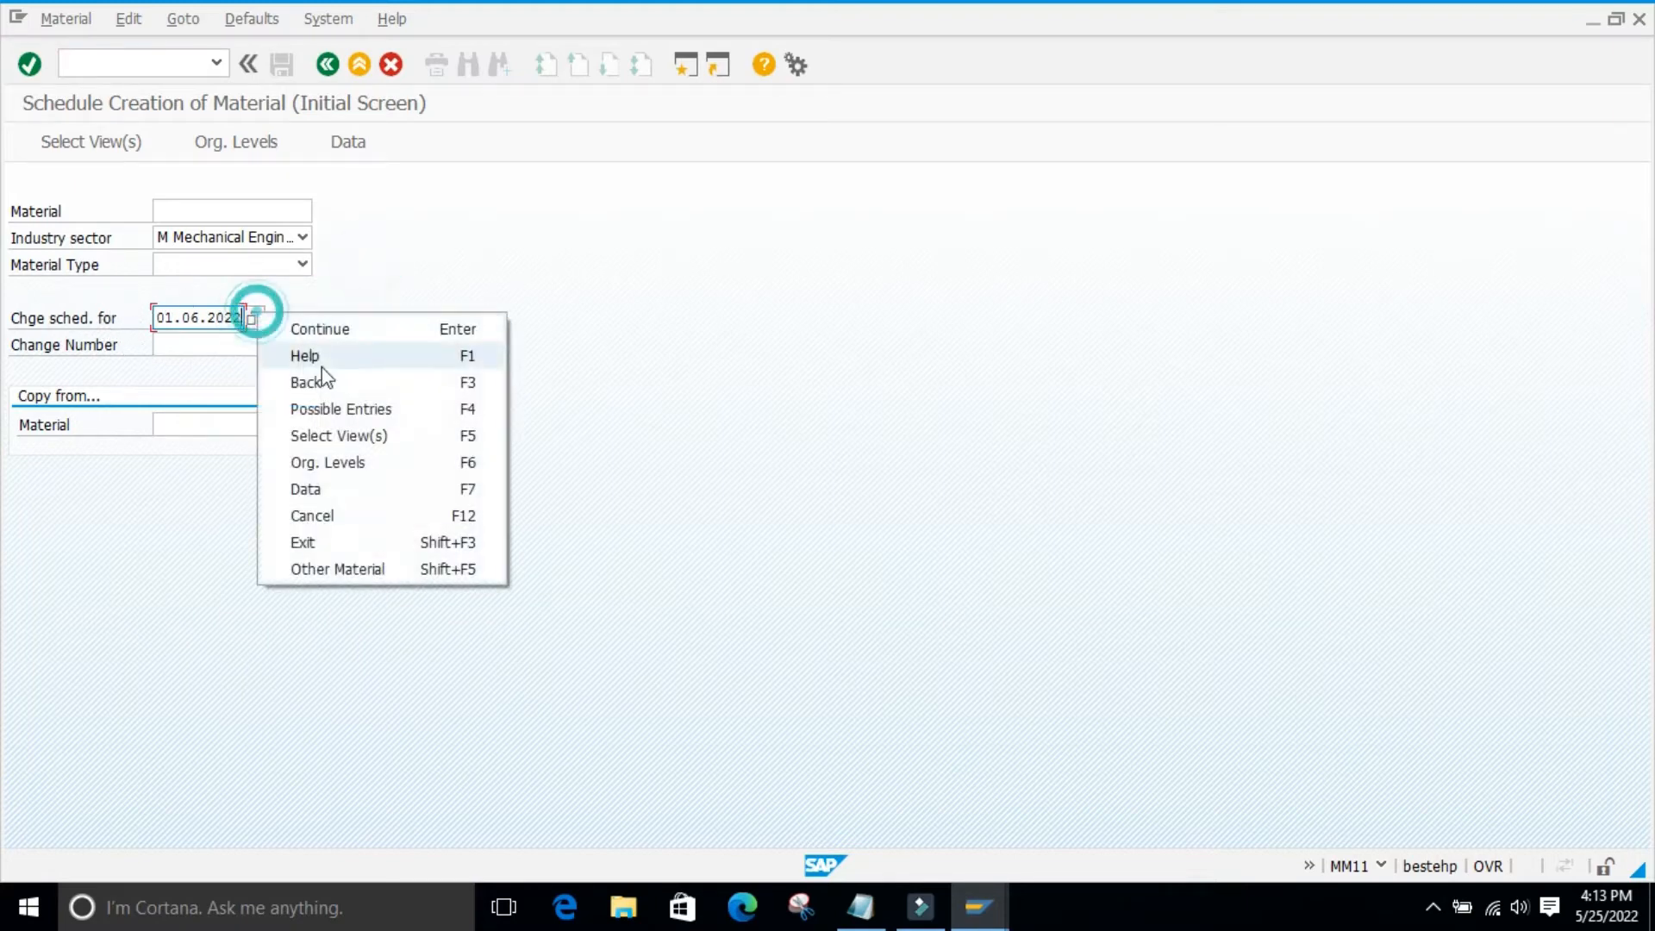
{"action": "left_click", "coordinate": [305, 356]}
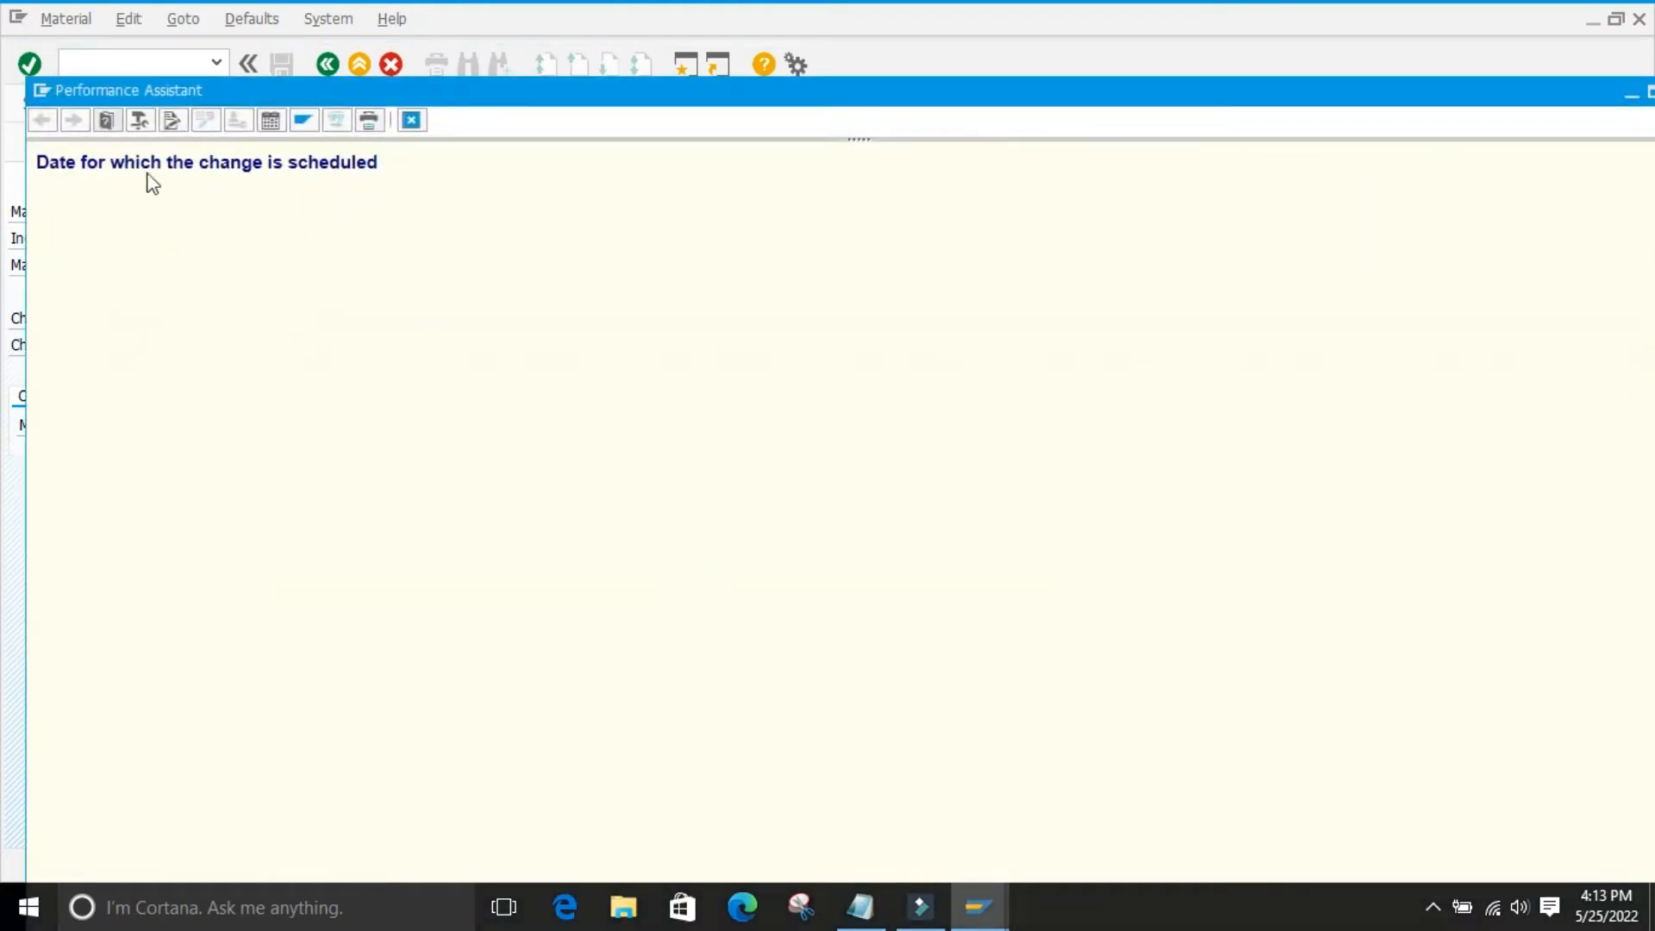
{"action": "left_click_drag", "start_coordinate": [77, 162], "coordinate": [167, 162]}
{"action": "left_click_drag", "start_coordinate": [269, 162], "coordinate": [378, 164]}
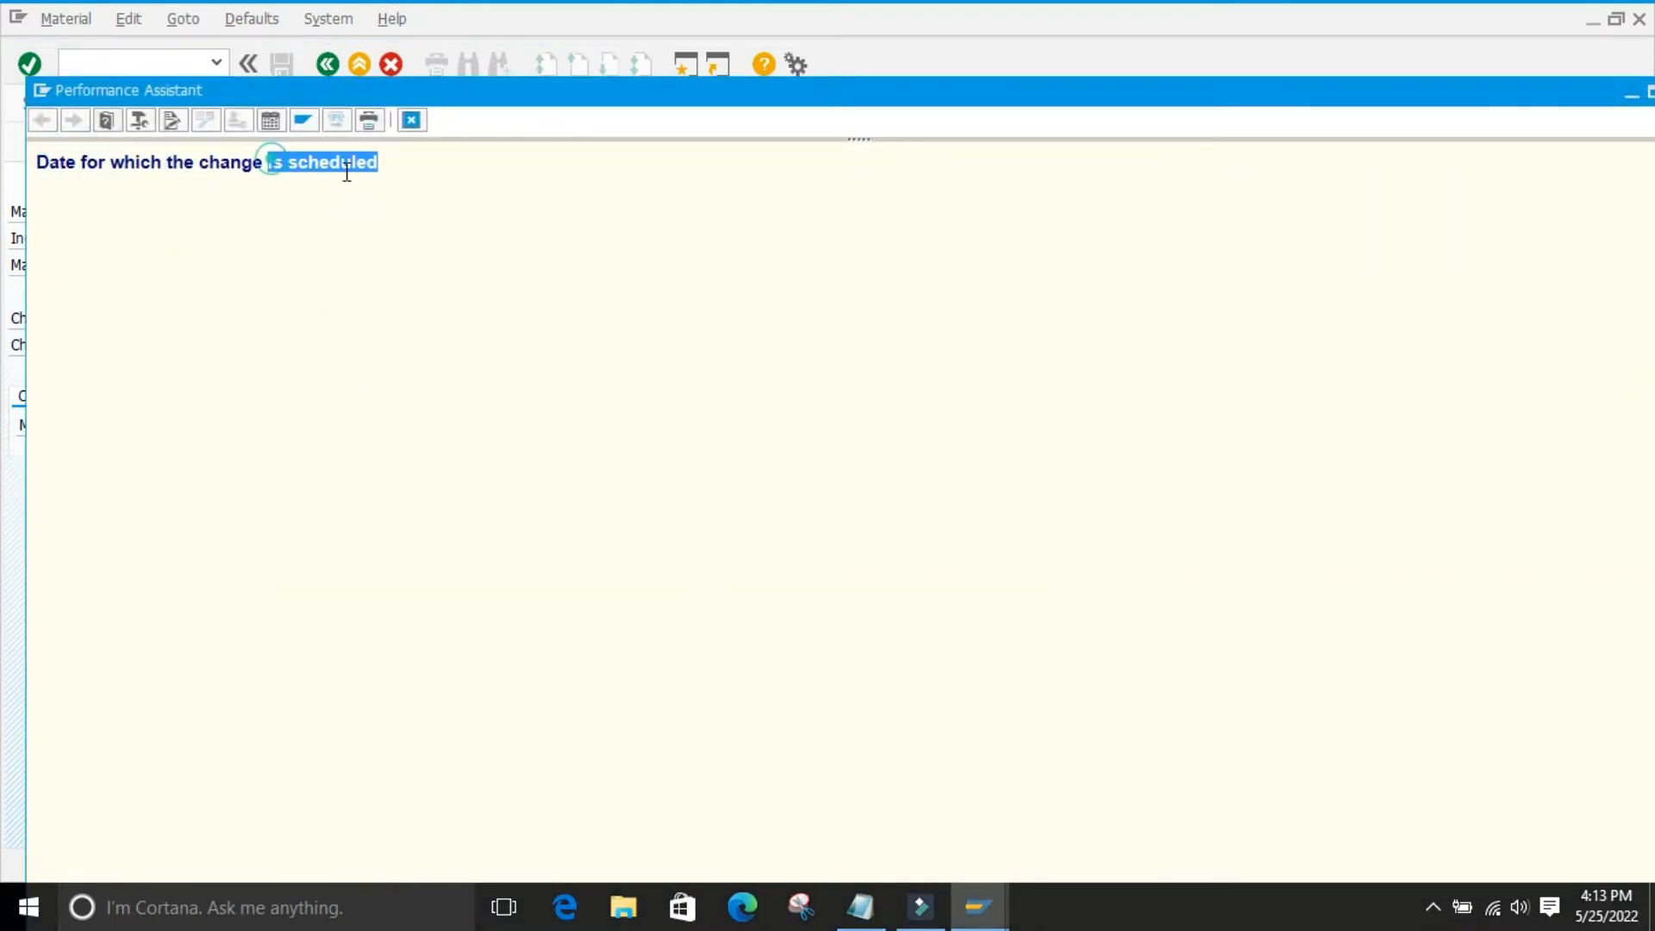
{"action": "left_click", "coordinate": [452, 271]}
{"action": "left_click", "coordinate": [412, 120]}
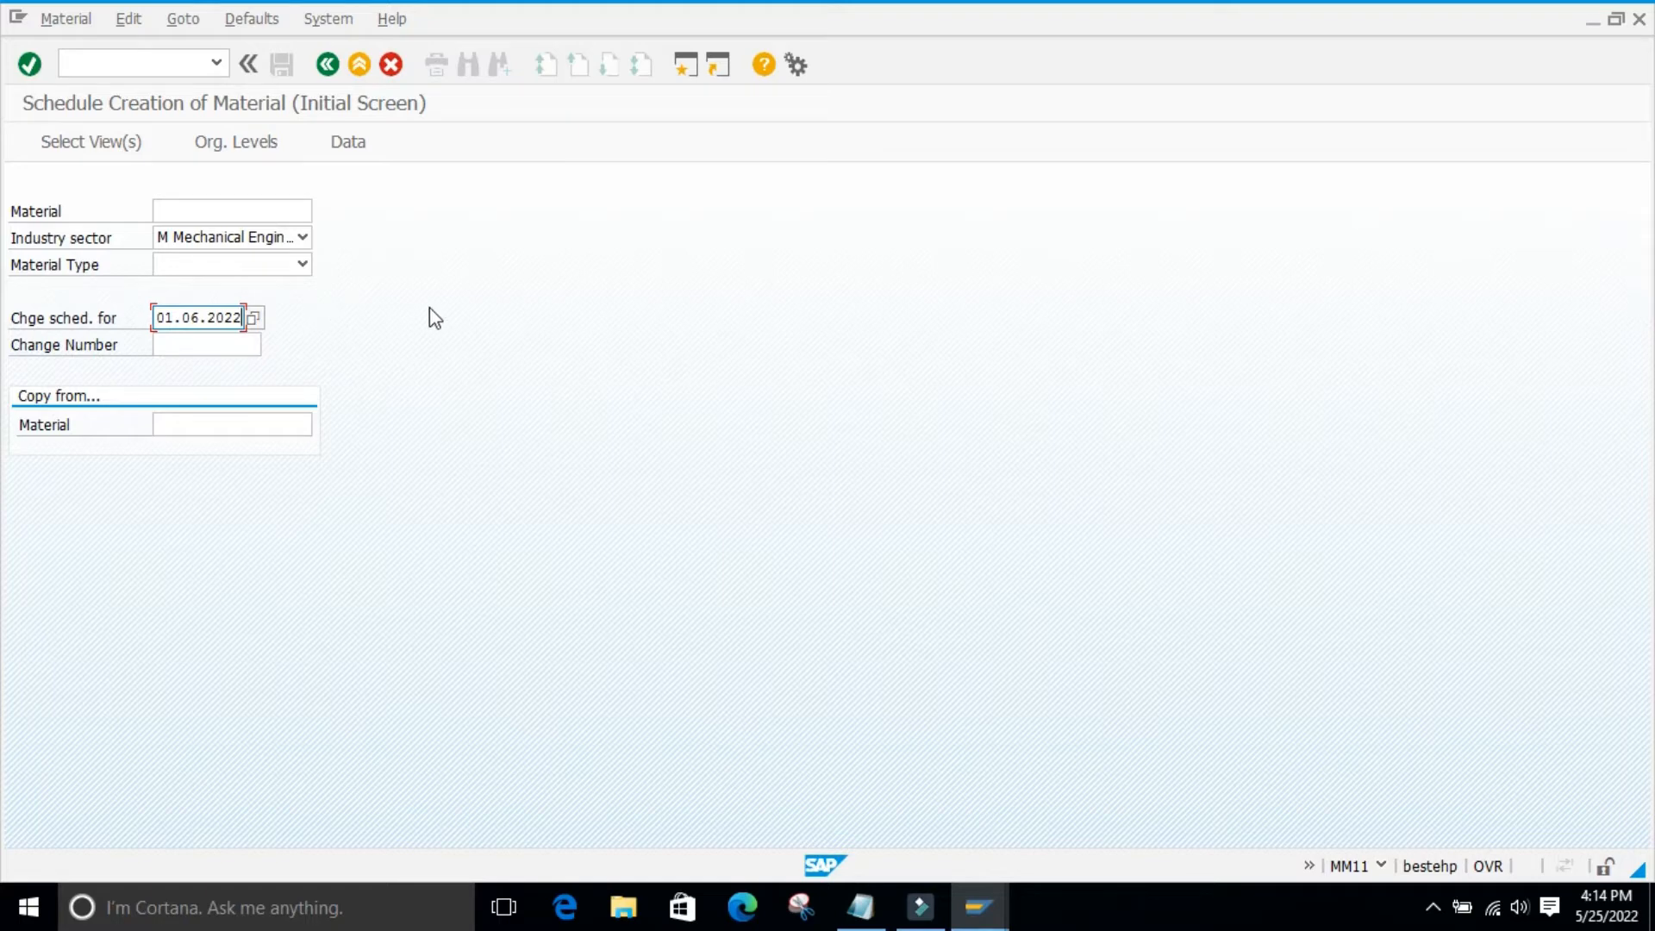
- Set the material type to ROH Raw material and continue to the view selection
{"action": "key", "text": "Return"}
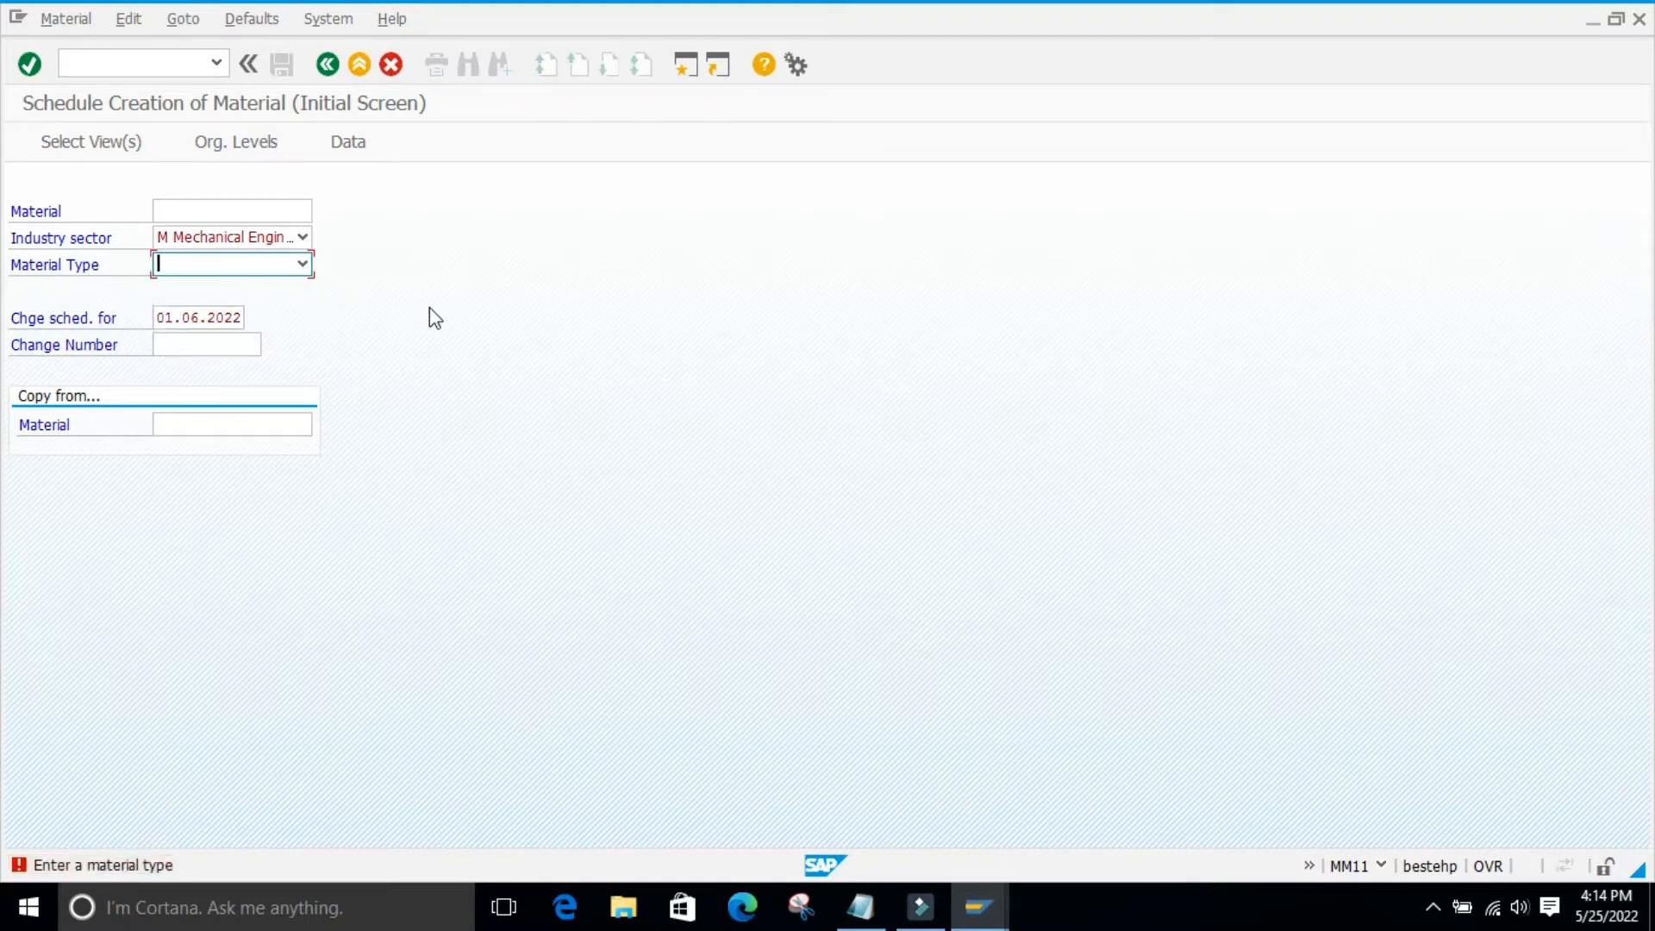
{"action": "type", "text": "ROH Raw material"}
{"action": "key", "text": "Return"}
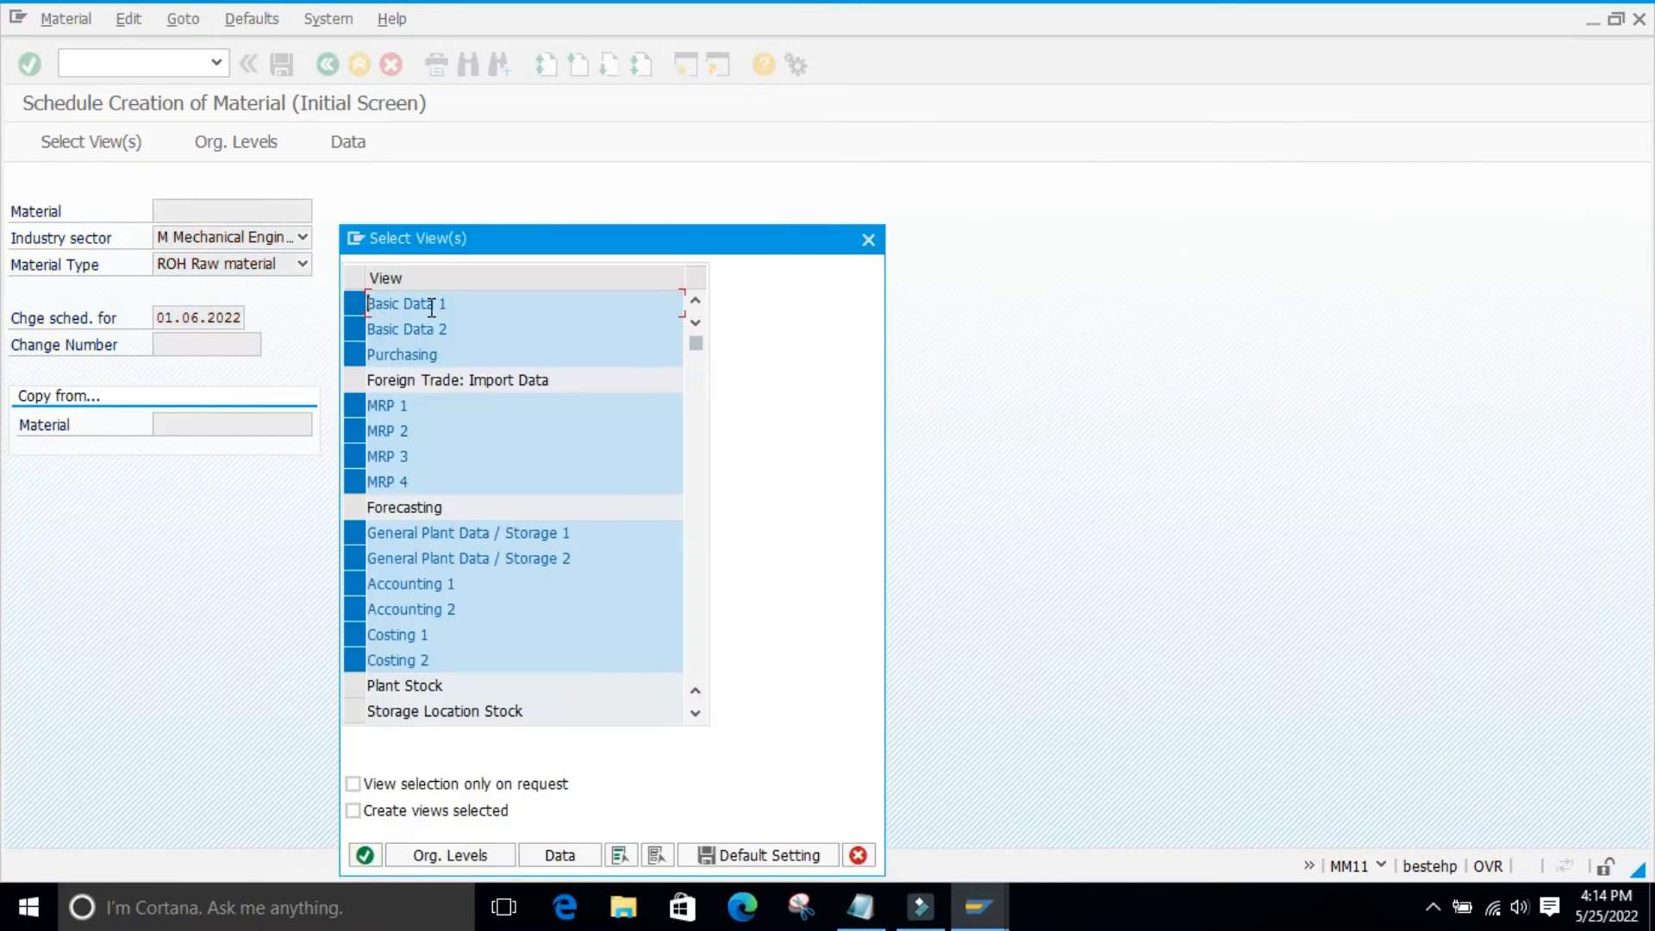
- Clear all preselected views, select only Basic Data 1 and Basic Data 2, and confirm the selection
{"action": "left_click_drag", "start_coordinate": [515, 247], "coordinate": [621, 129]}
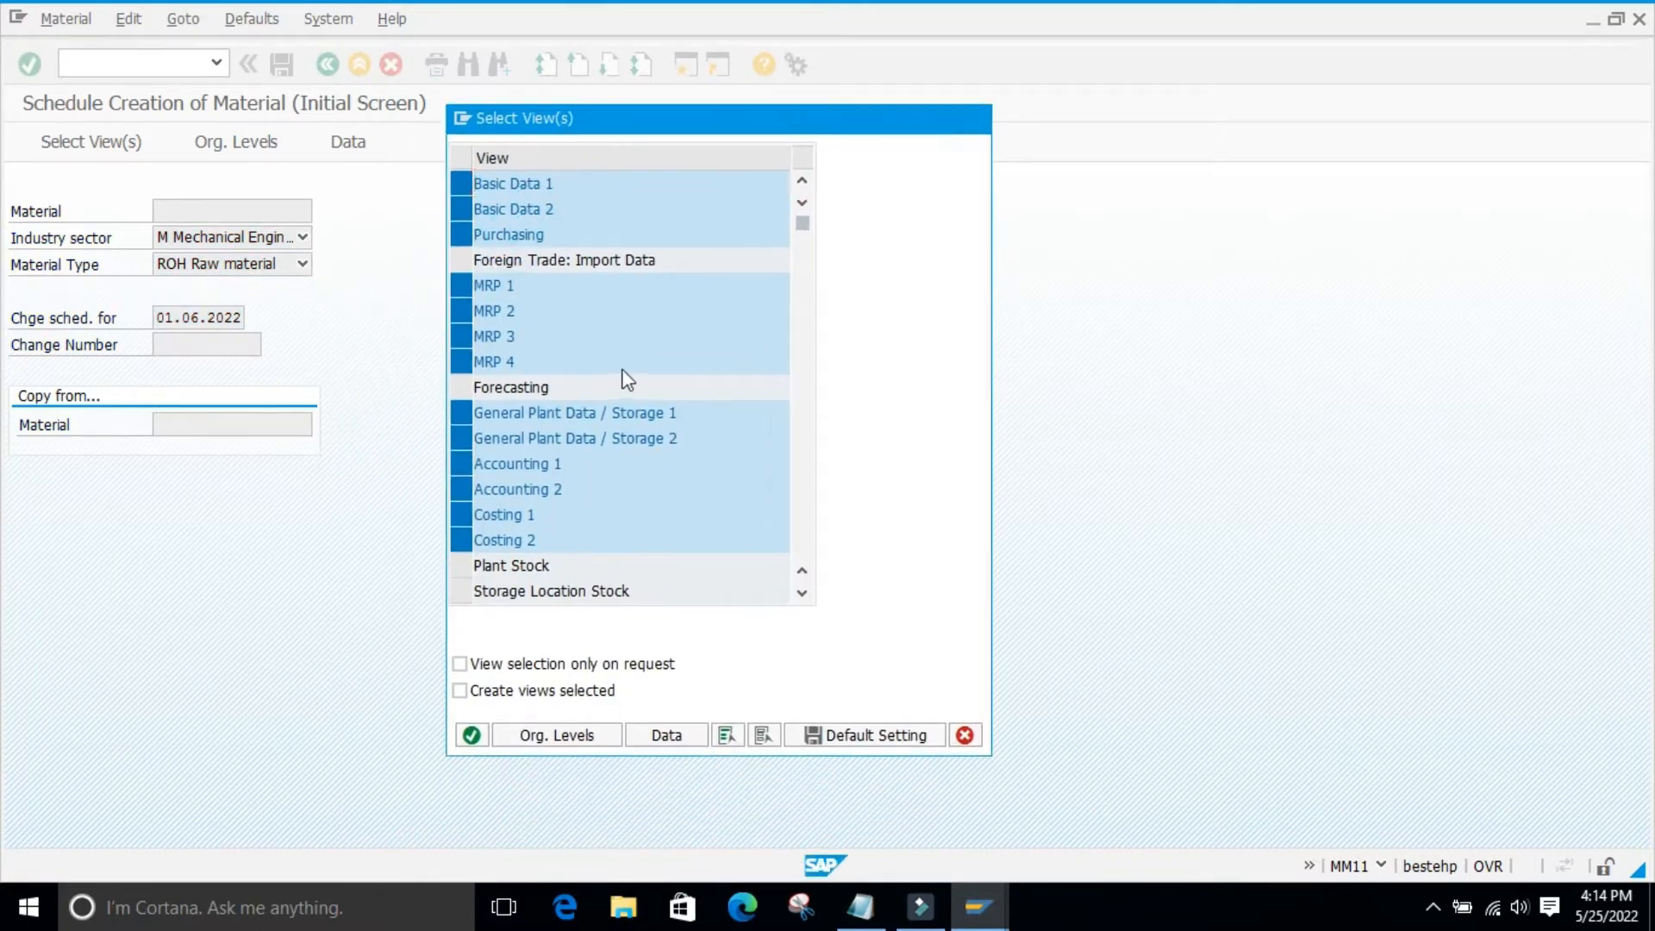
{"action": "scroll", "coordinate": [604, 431], "scroll_direction": "down", "scroll_amount": 3}
{"action": "scroll", "coordinate": [610, 501], "scroll_direction": "up", "scroll_amount": 3}
{"action": "left_click", "coordinate": [763, 738]}
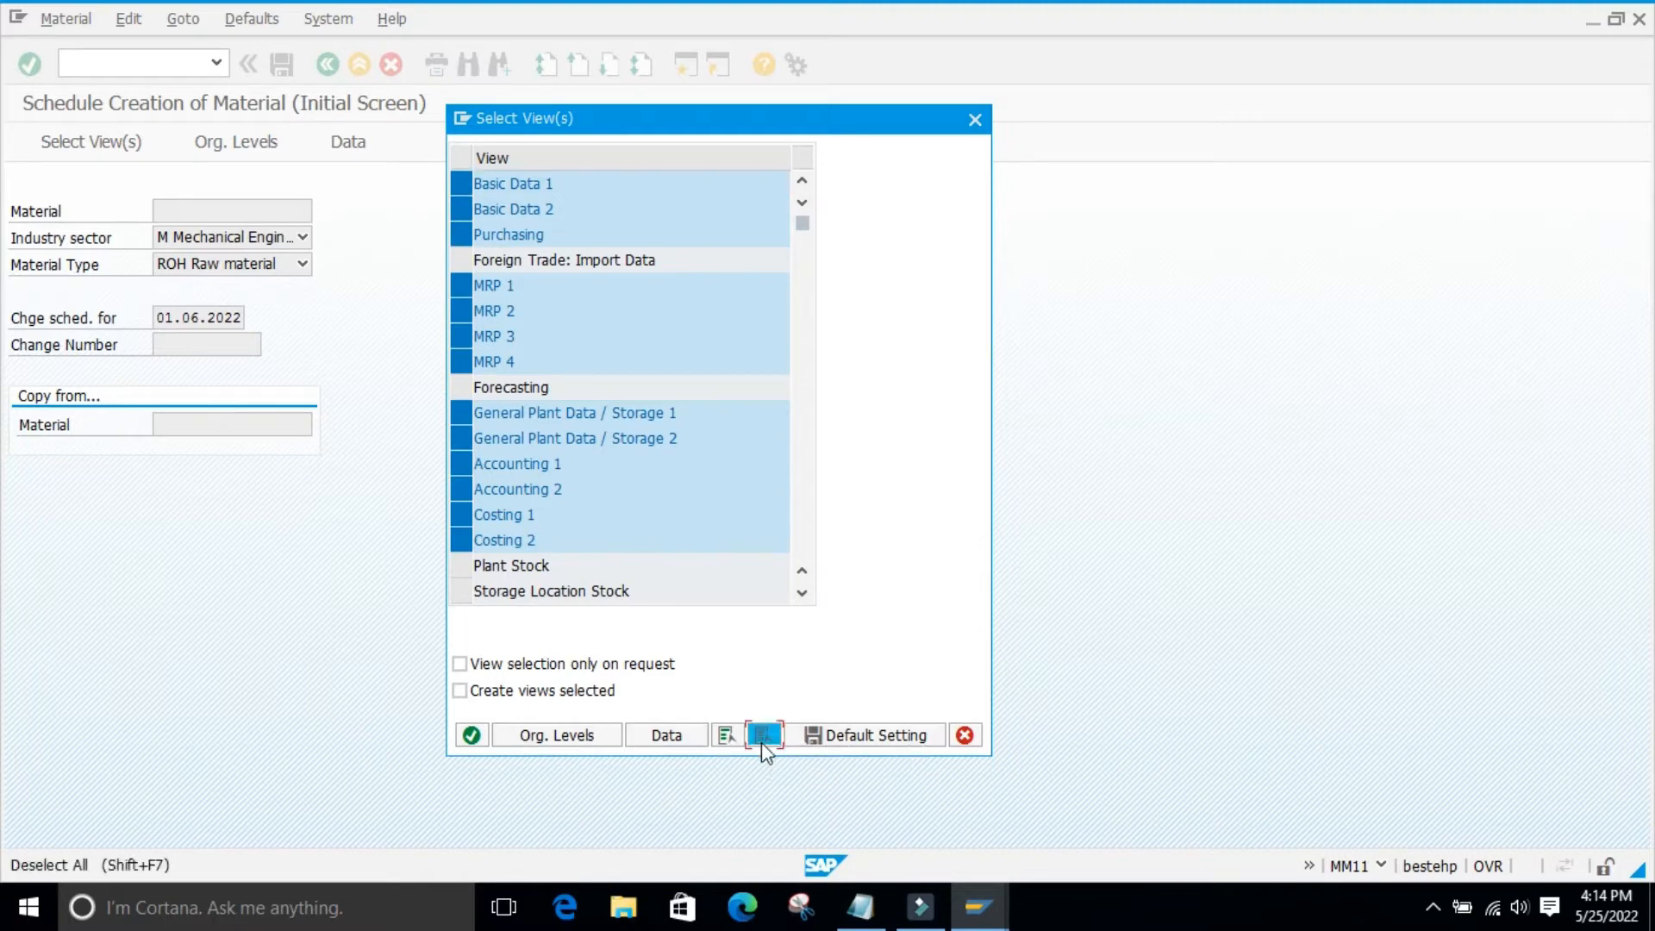
{"action": "left_click", "coordinate": [459, 183]}
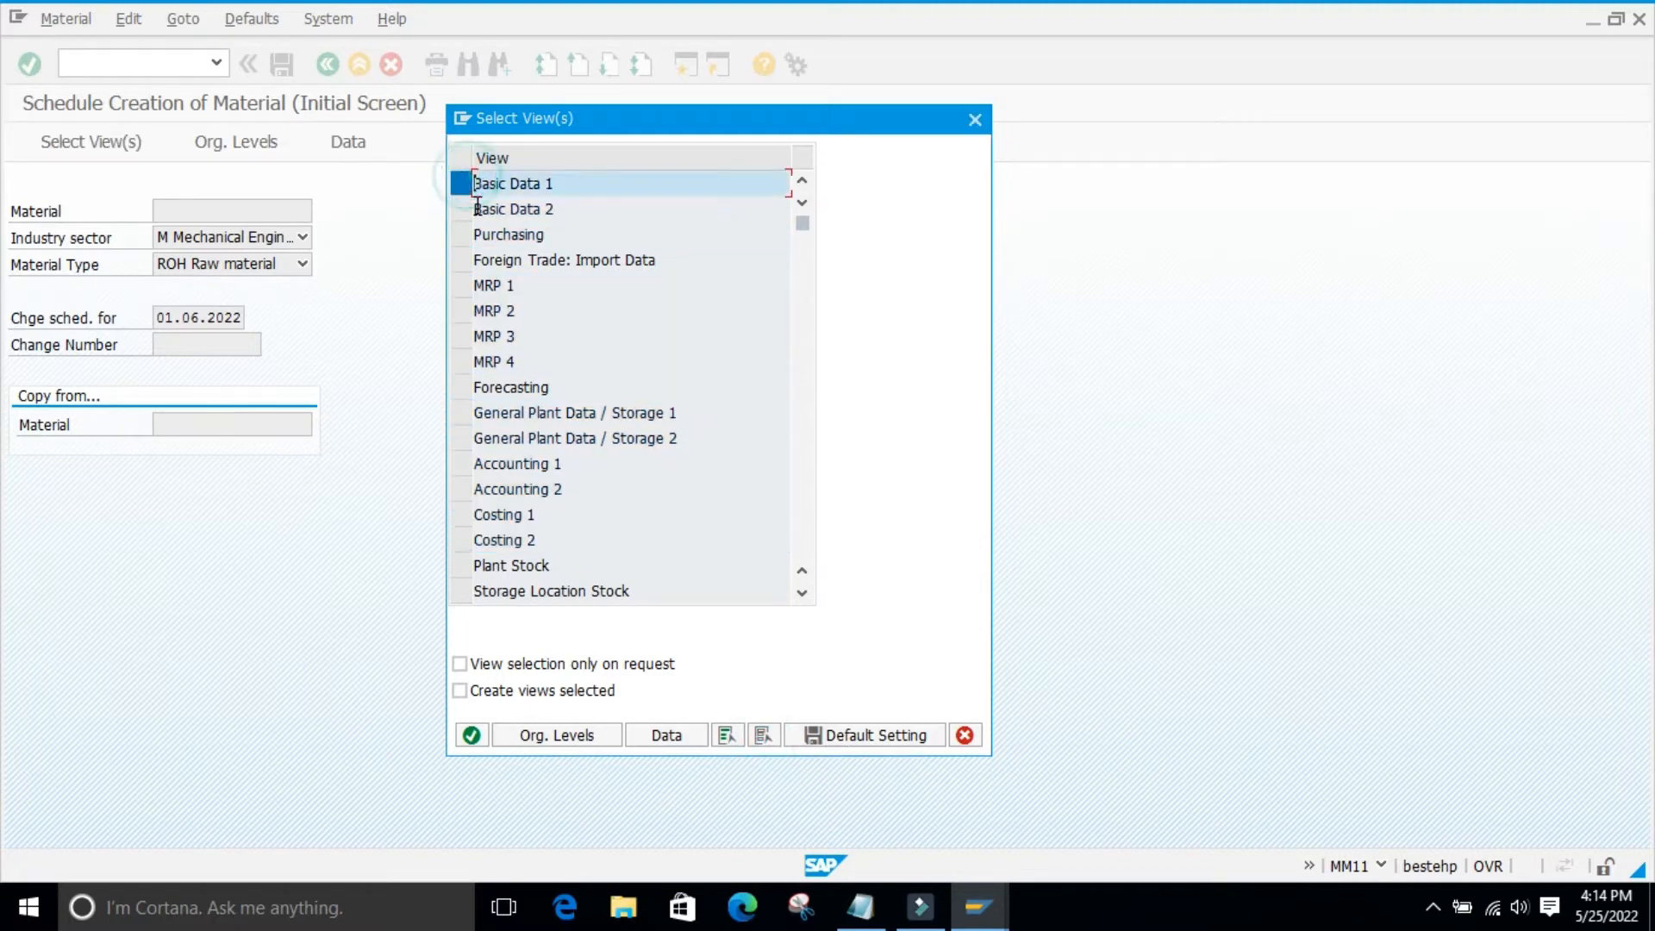
{"action": "left_click", "coordinate": [475, 210]}
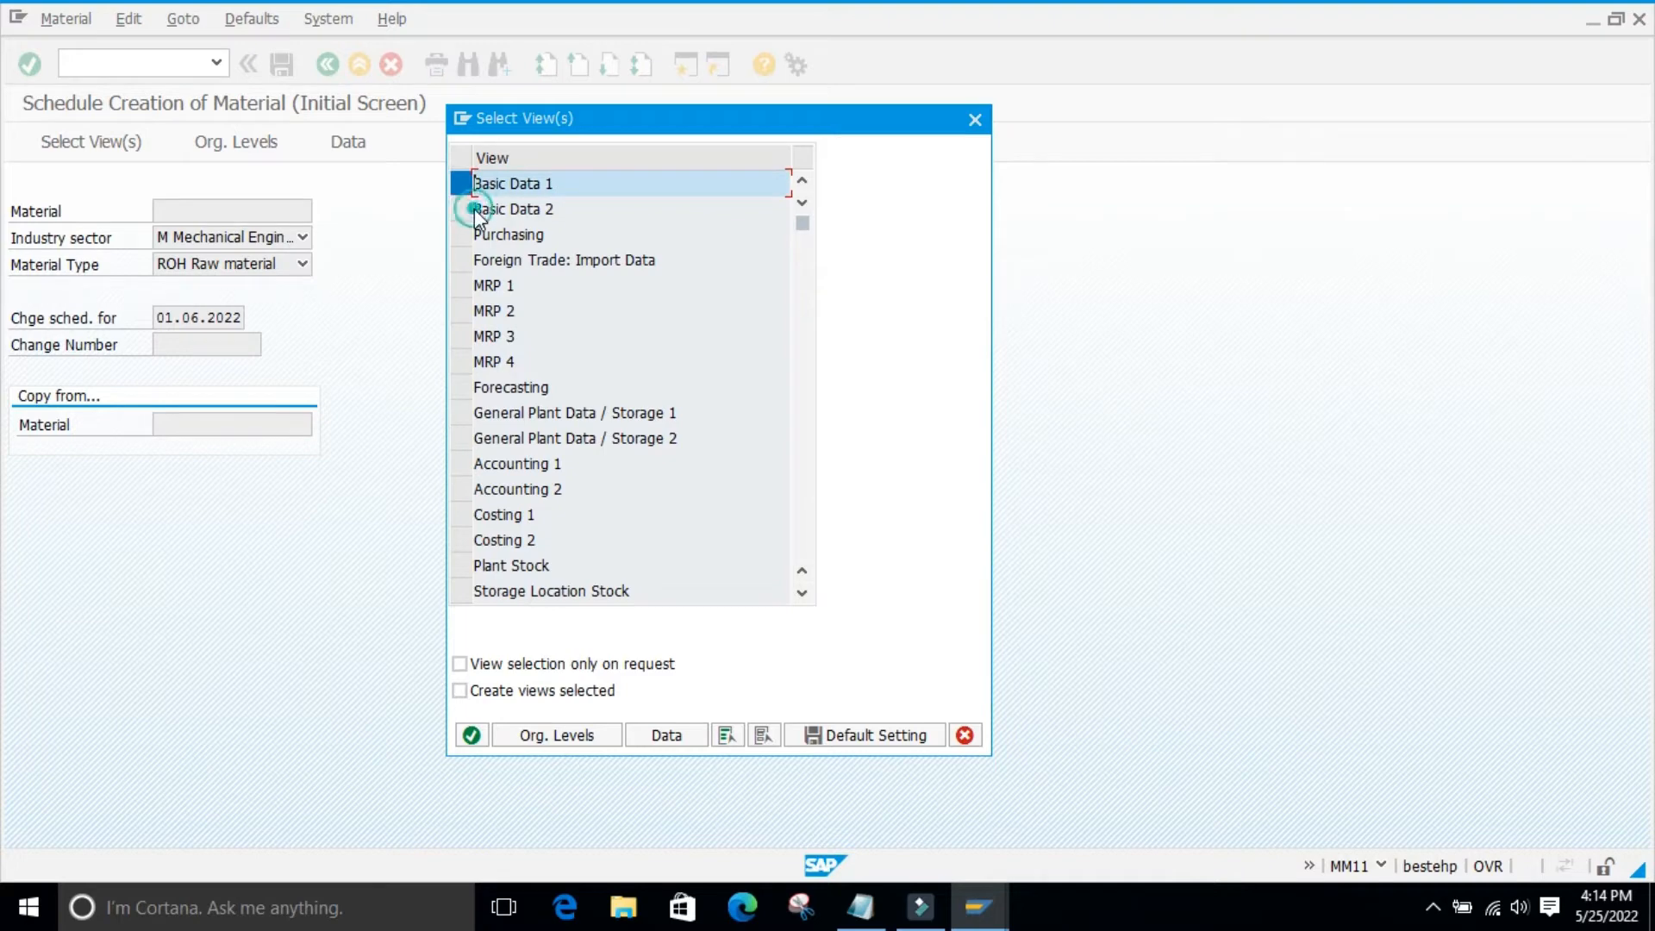
{"action": "left_click", "coordinate": [471, 738]}
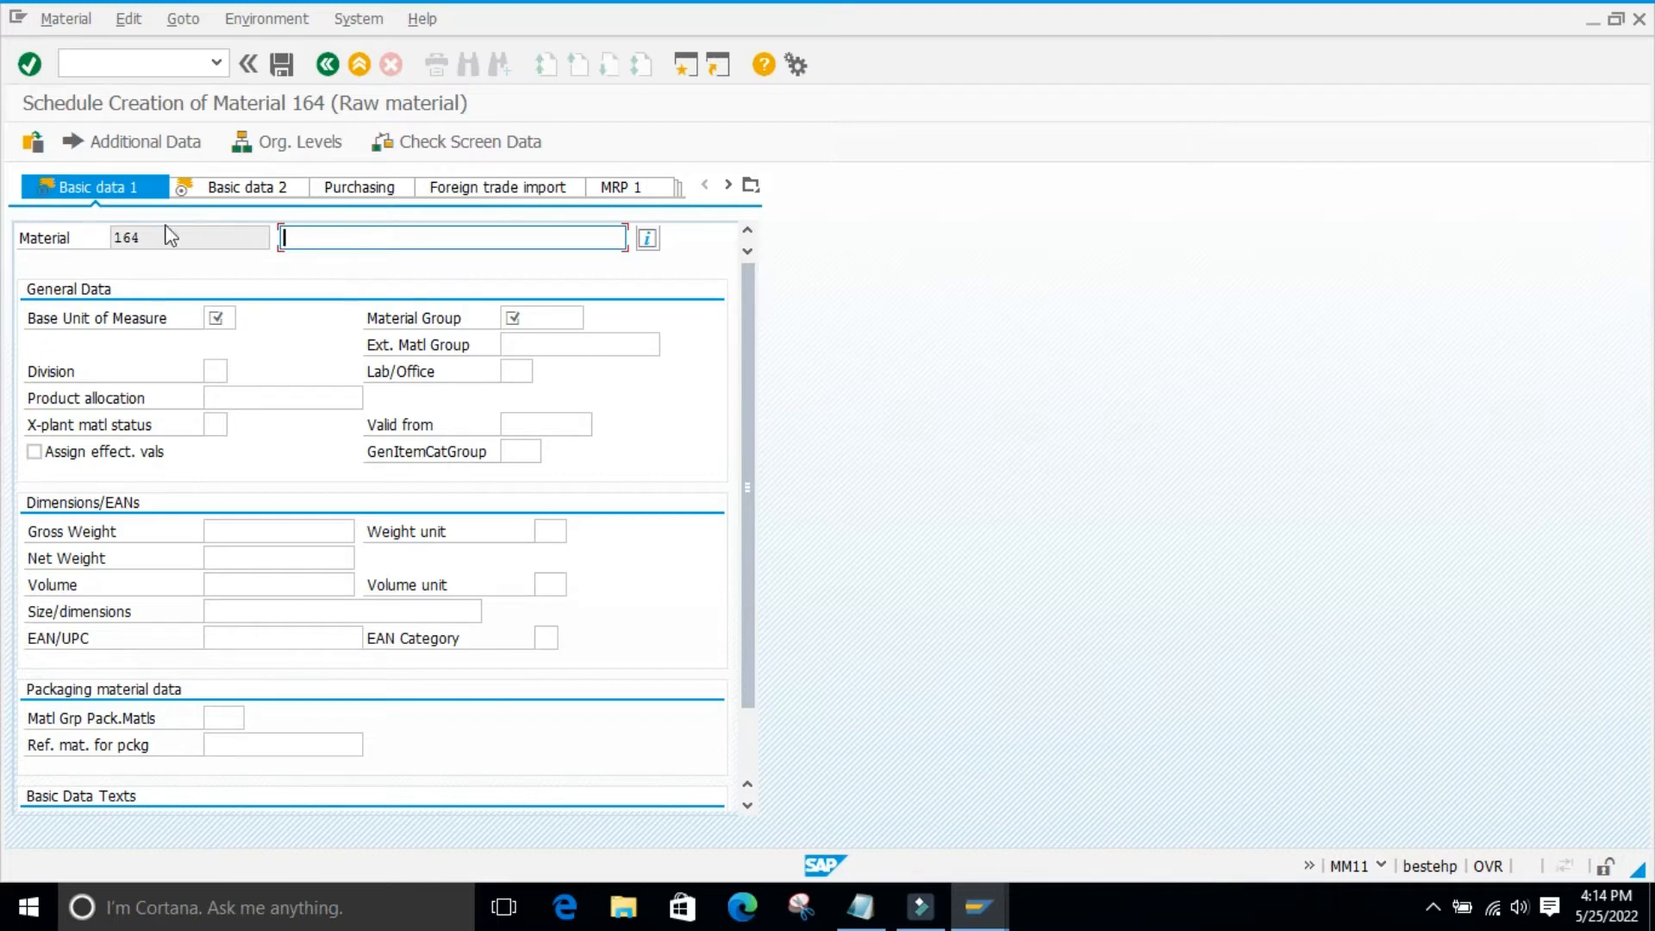
- Enter "scheduling creation test material" as the material description
{"action": "left_click", "coordinate": [142, 241]}
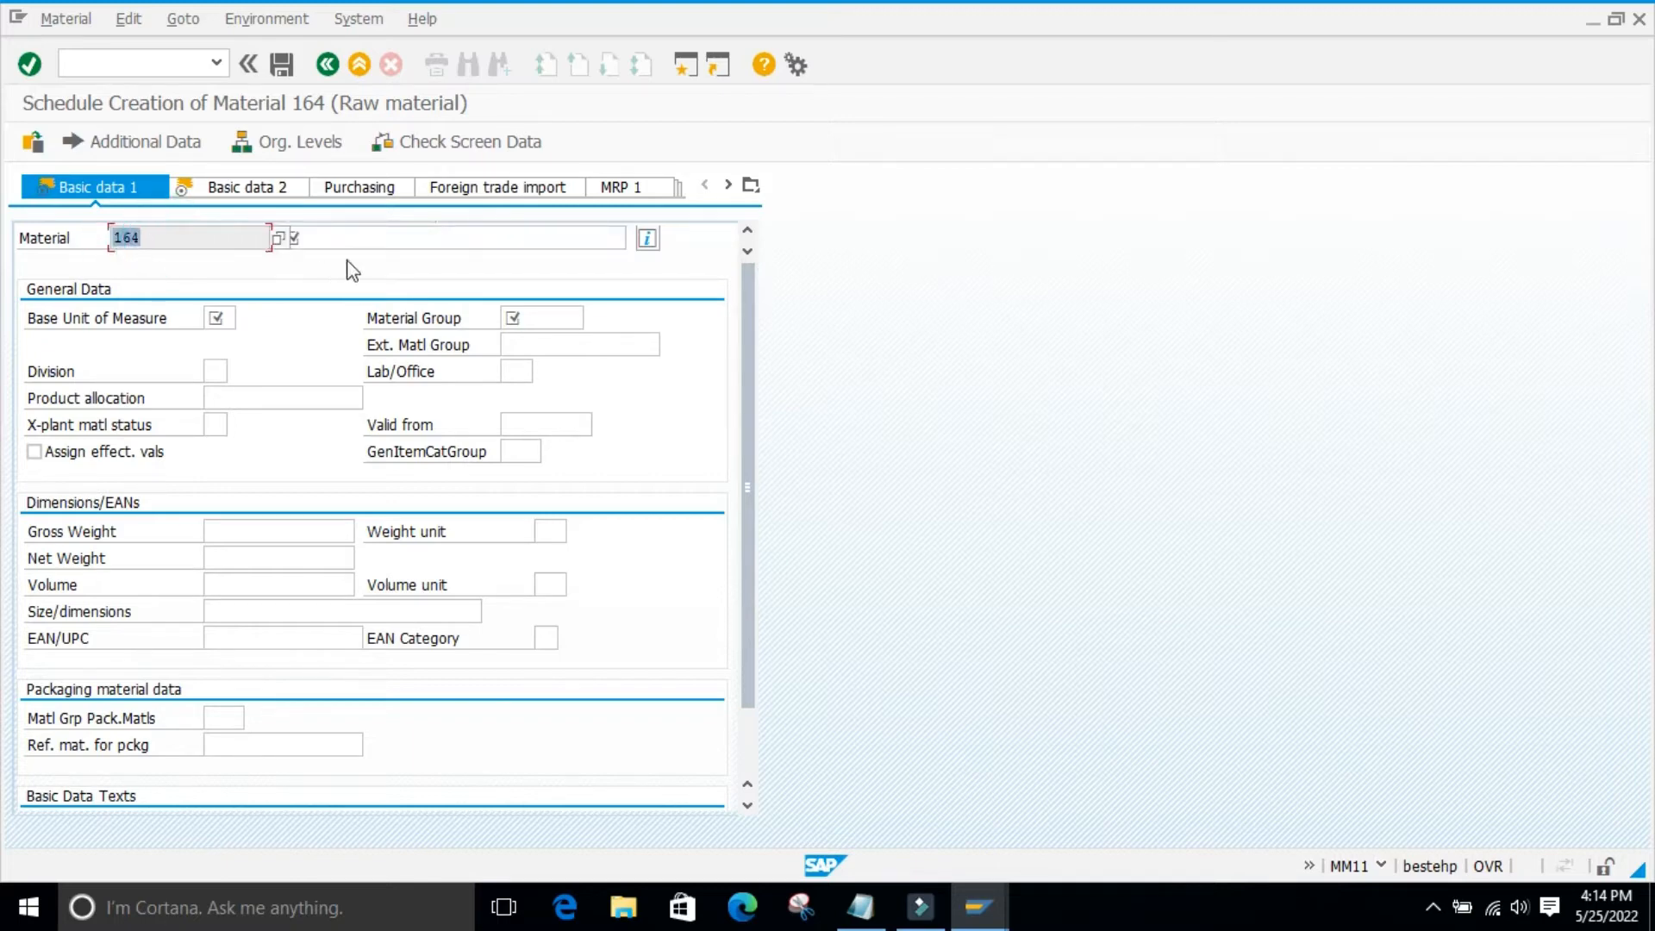
{"action": "left_click", "coordinate": [332, 238]}
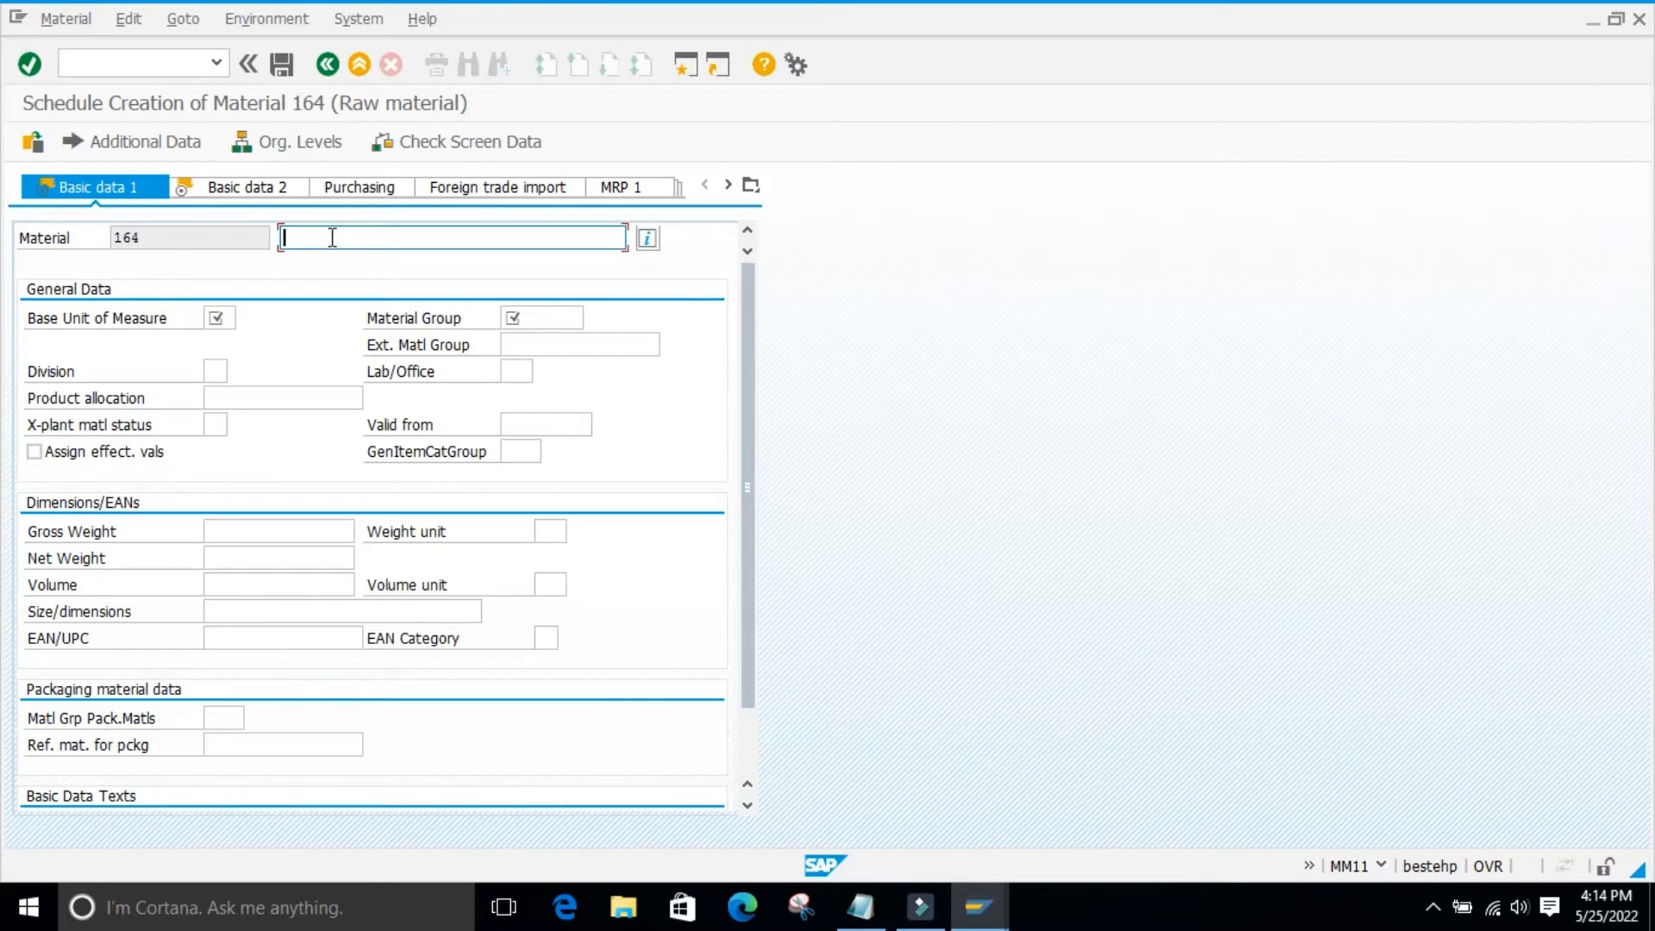
{"action": "type", "text": "scheduling creation test "}
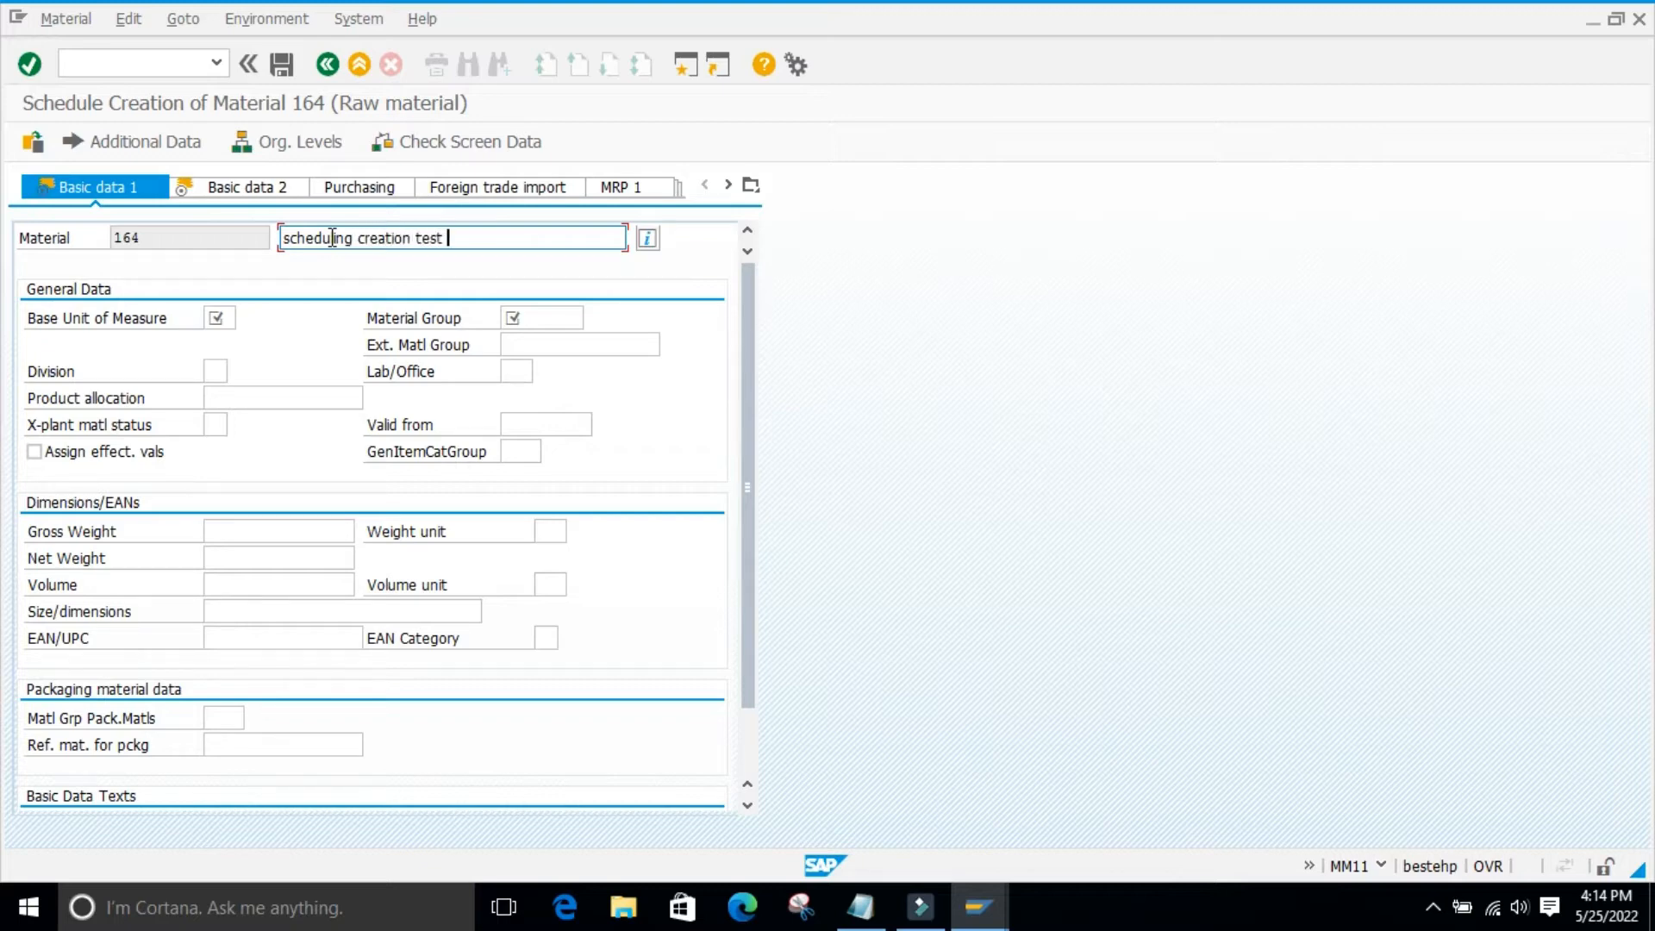
{"action": "type", "text": "material"}
- Set the base unit of measure to ea and the material group to 0001
{"action": "left_click", "coordinate": [219, 318]}
{"action": "type", "text": "ea"}
{"action": "left_click", "coordinate": [547, 318]}
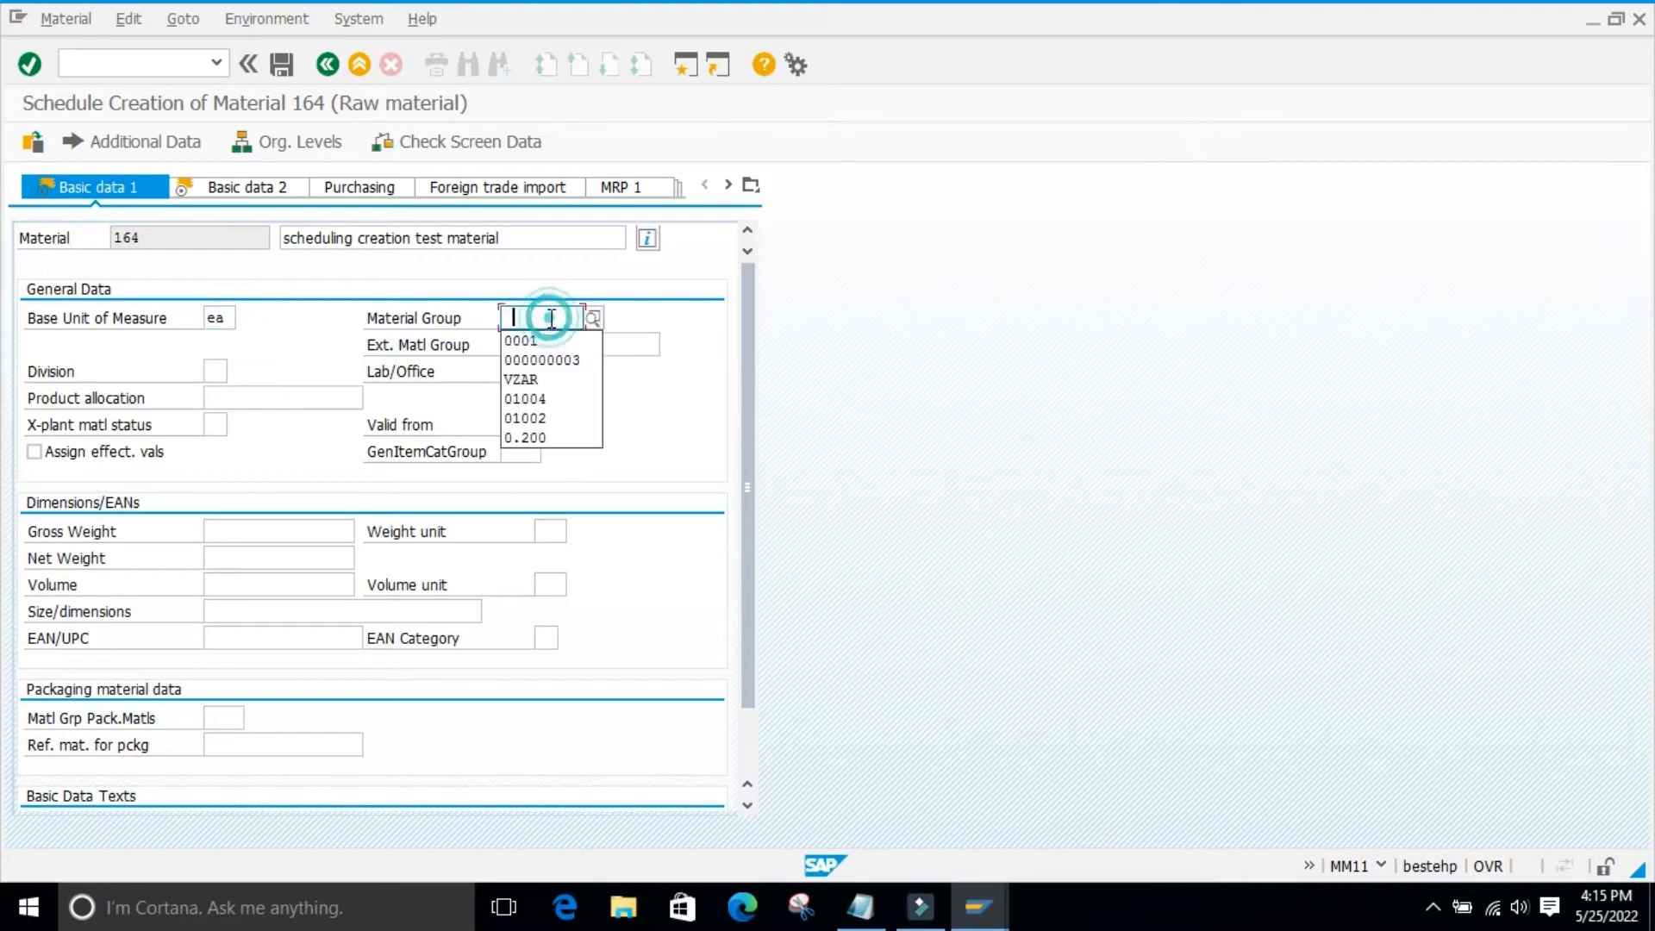
{"action": "left_click", "coordinate": [530, 339]}
- Continue past the Basic data 2 view without entries and agree to schedule the material's data
{"action": "key", "text": "Return"}
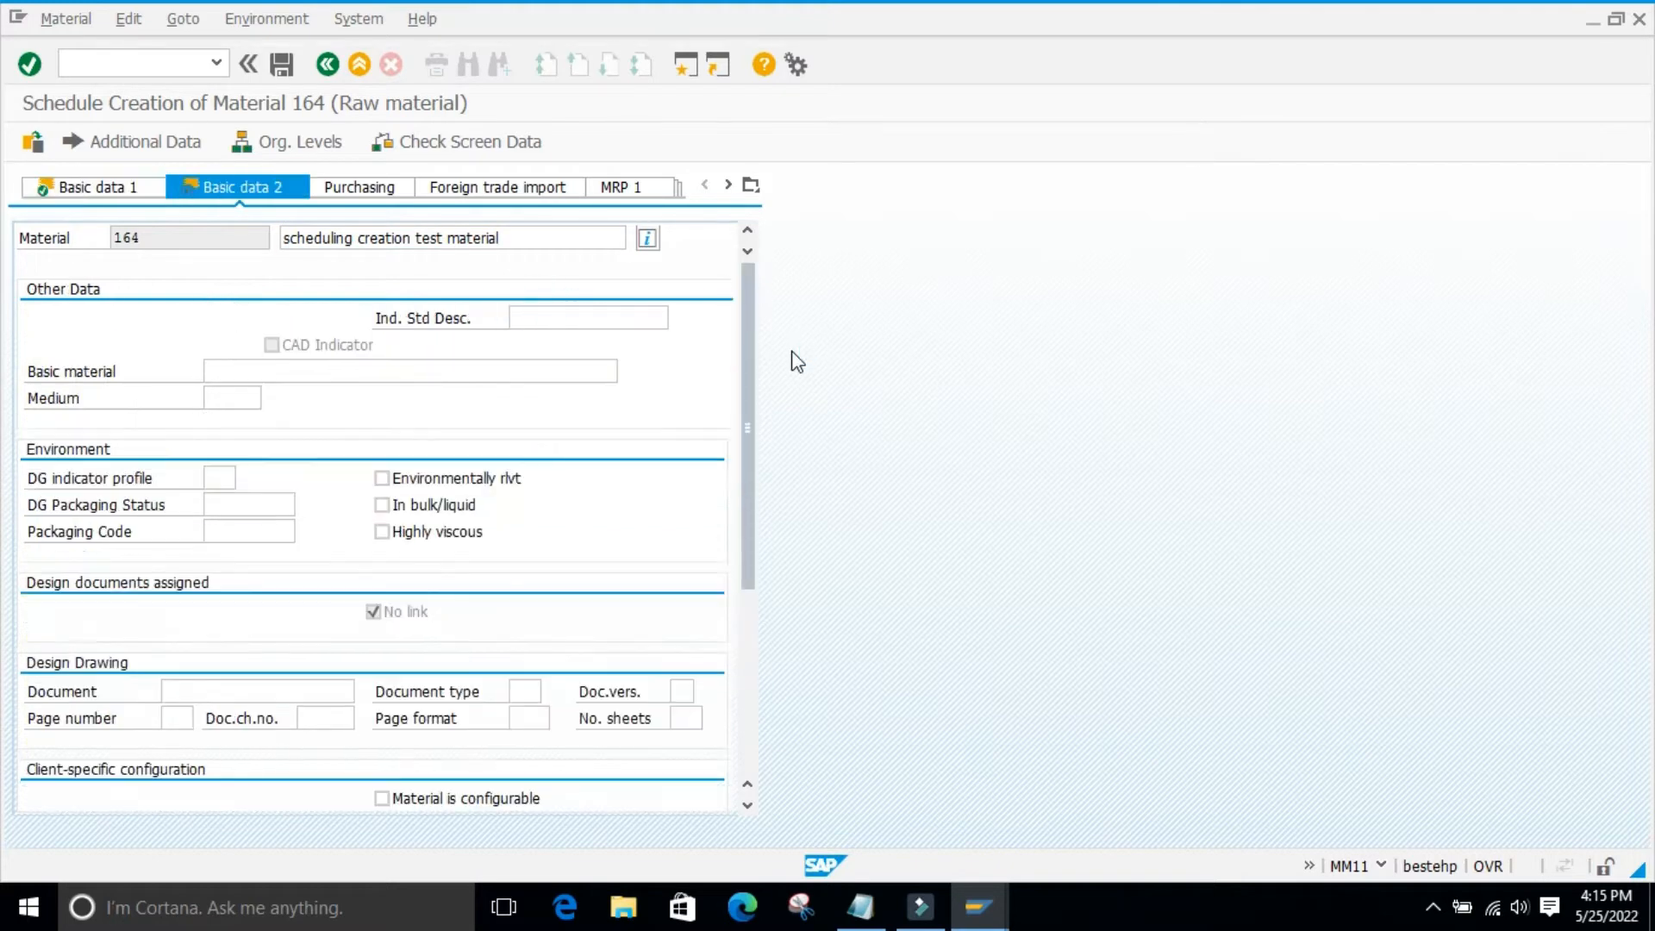
{"action": "key", "text": "Return"}
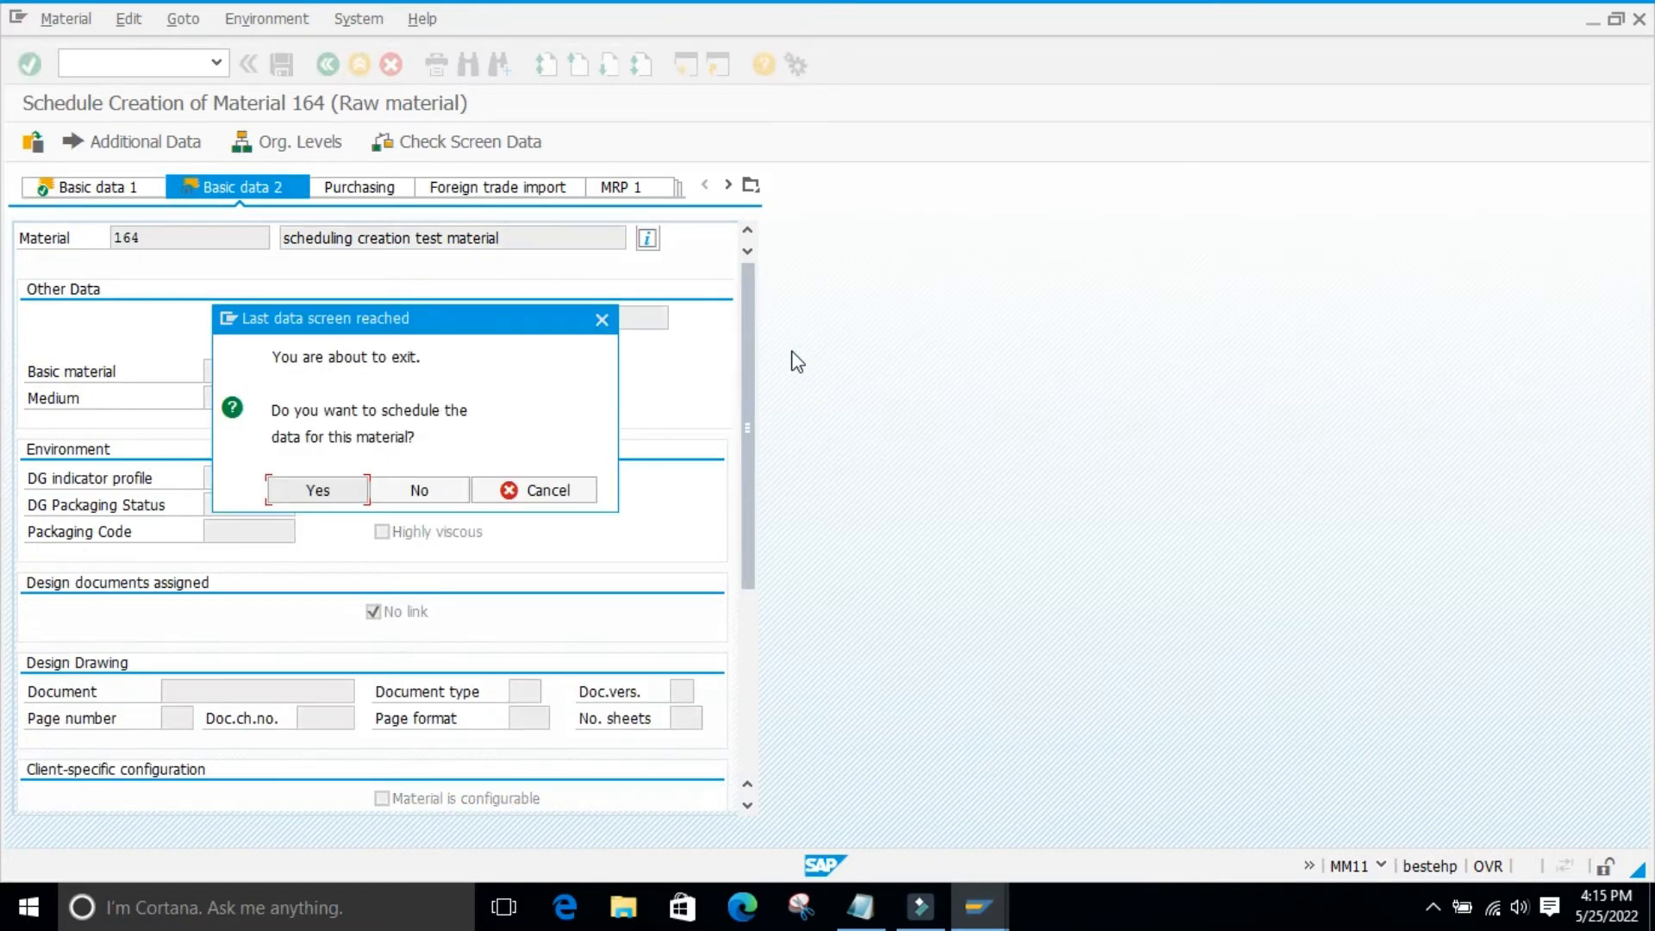
{"action": "left_click", "coordinate": [318, 490]}
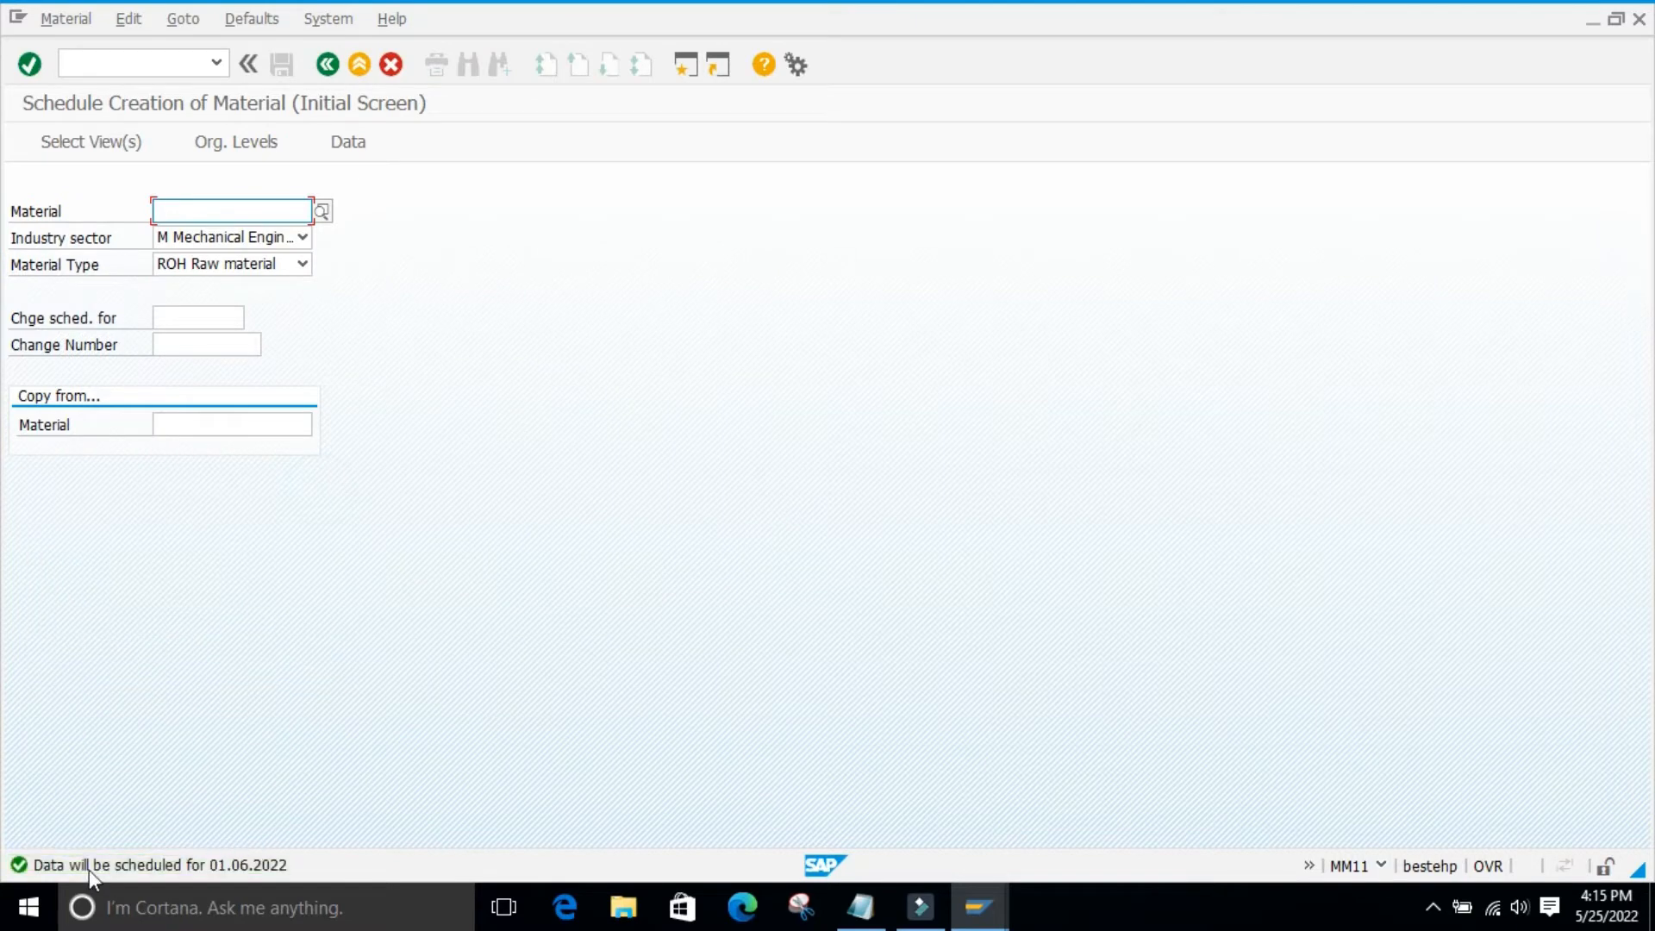
- Open the details of the scheduling status message and examine the date given for the scheduled creation
{"action": "double_click", "coordinate": [315, 859]}
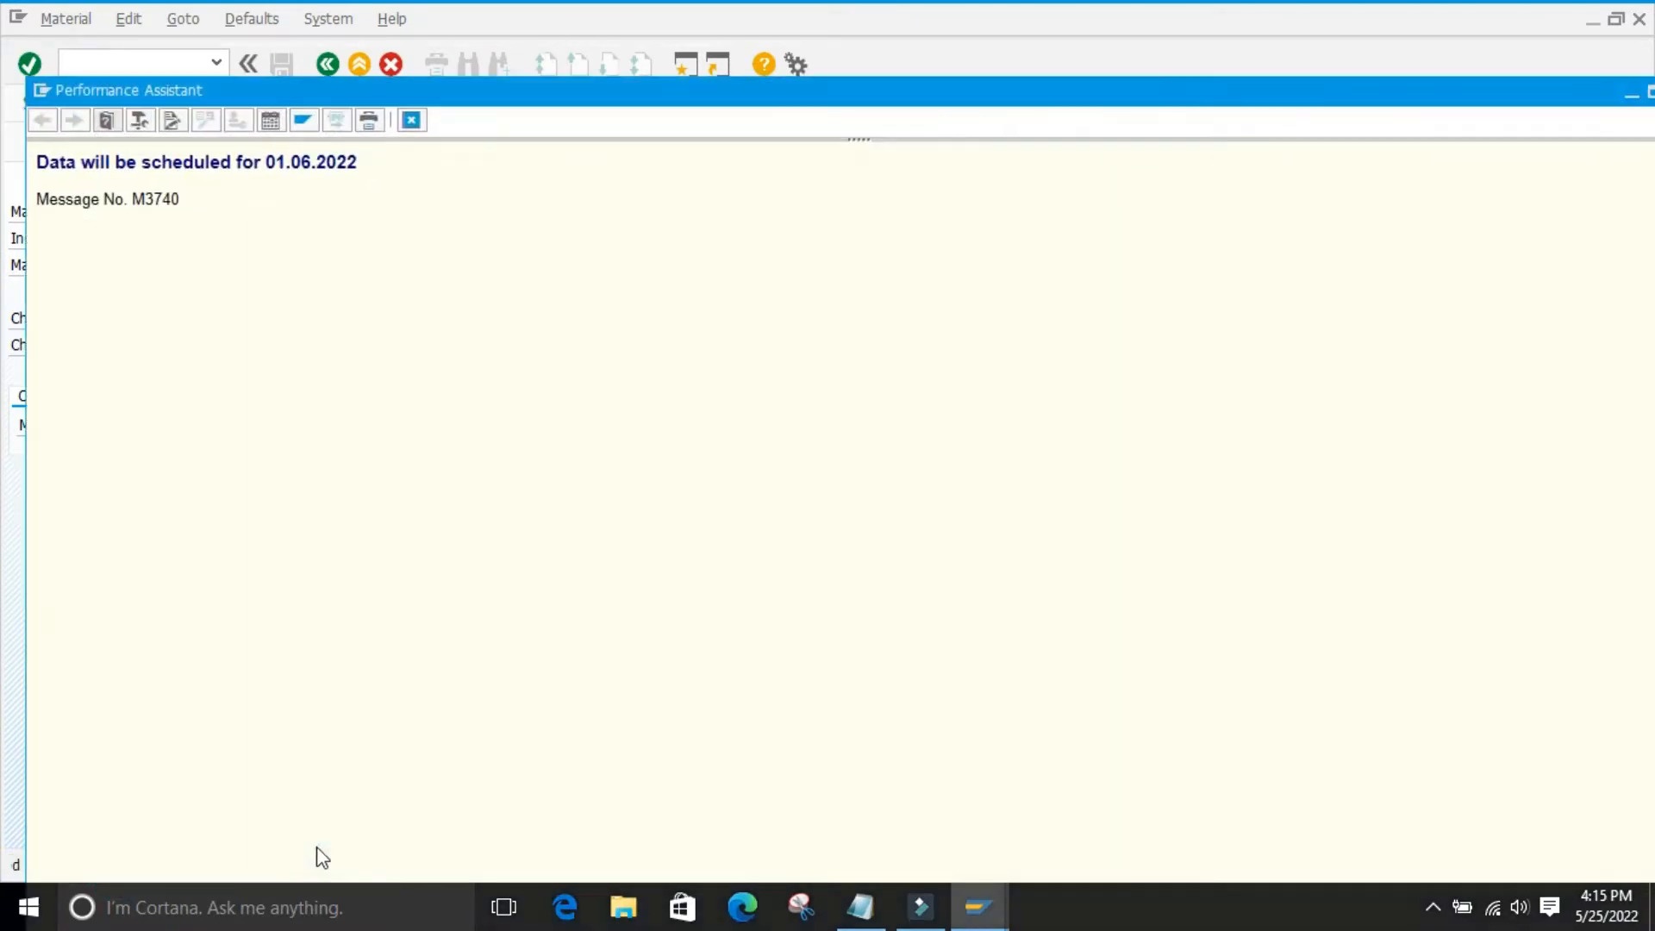
{"action": "double_click", "coordinate": [266, 162]}
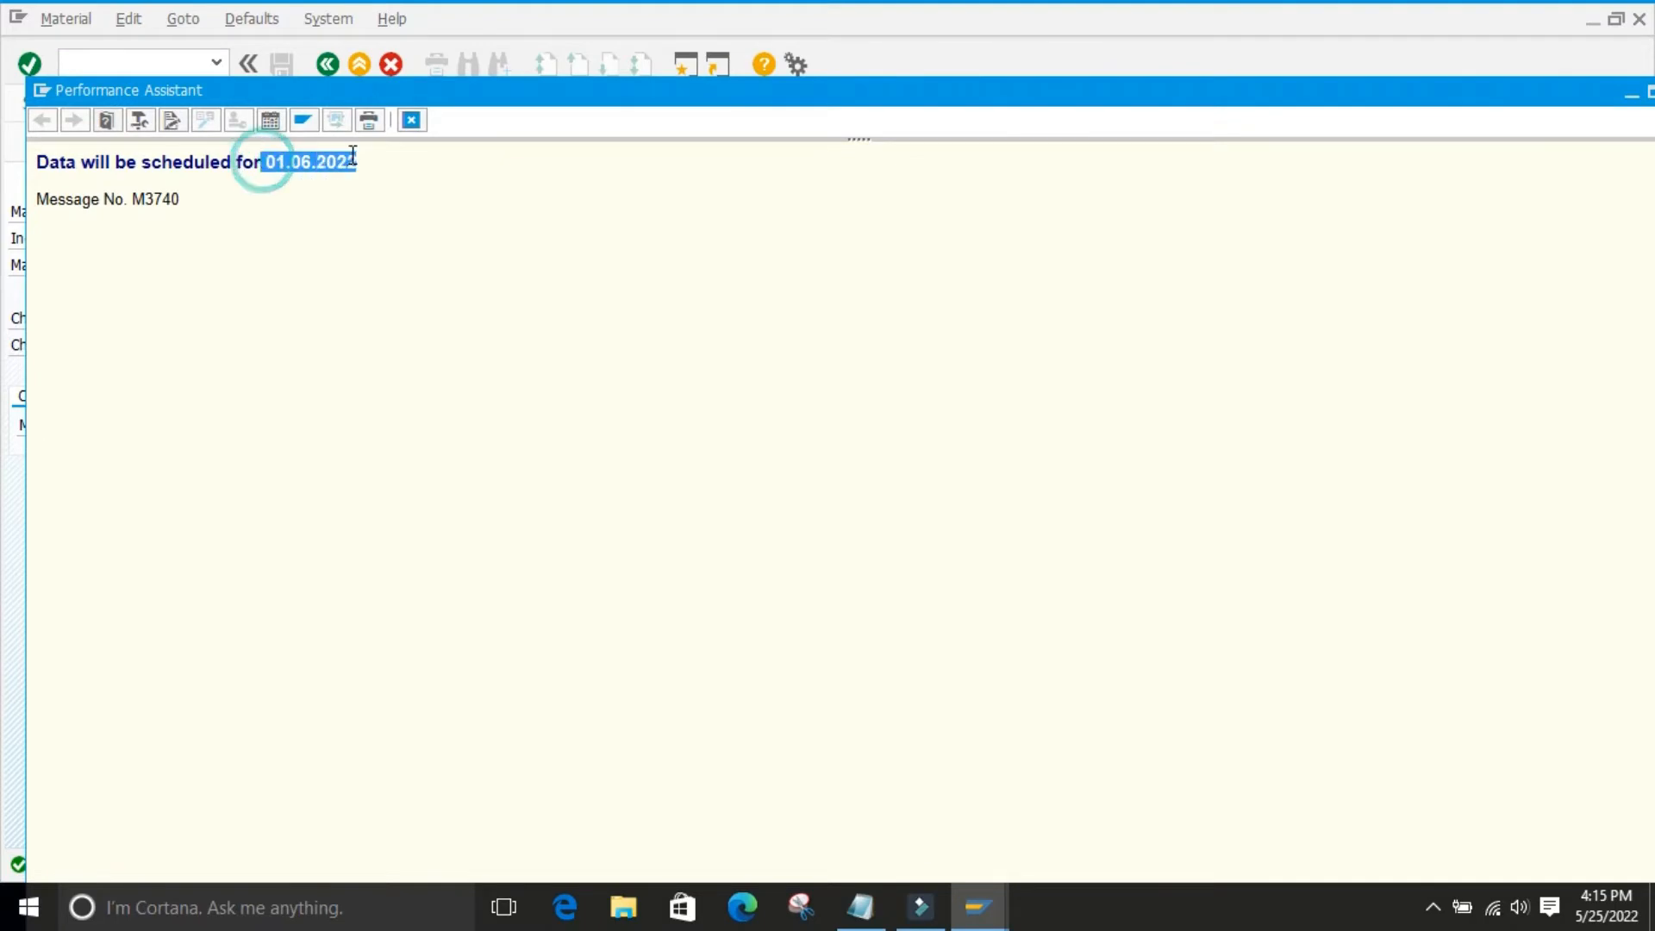
{"action": "left_click", "coordinate": [362, 274]}
{"action": "left_click_drag", "start_coordinate": [358, 161], "coordinate": [263, 163]}
{"action": "left_click", "coordinate": [325, 288]}
{"action": "double_click", "coordinate": [267, 162]}
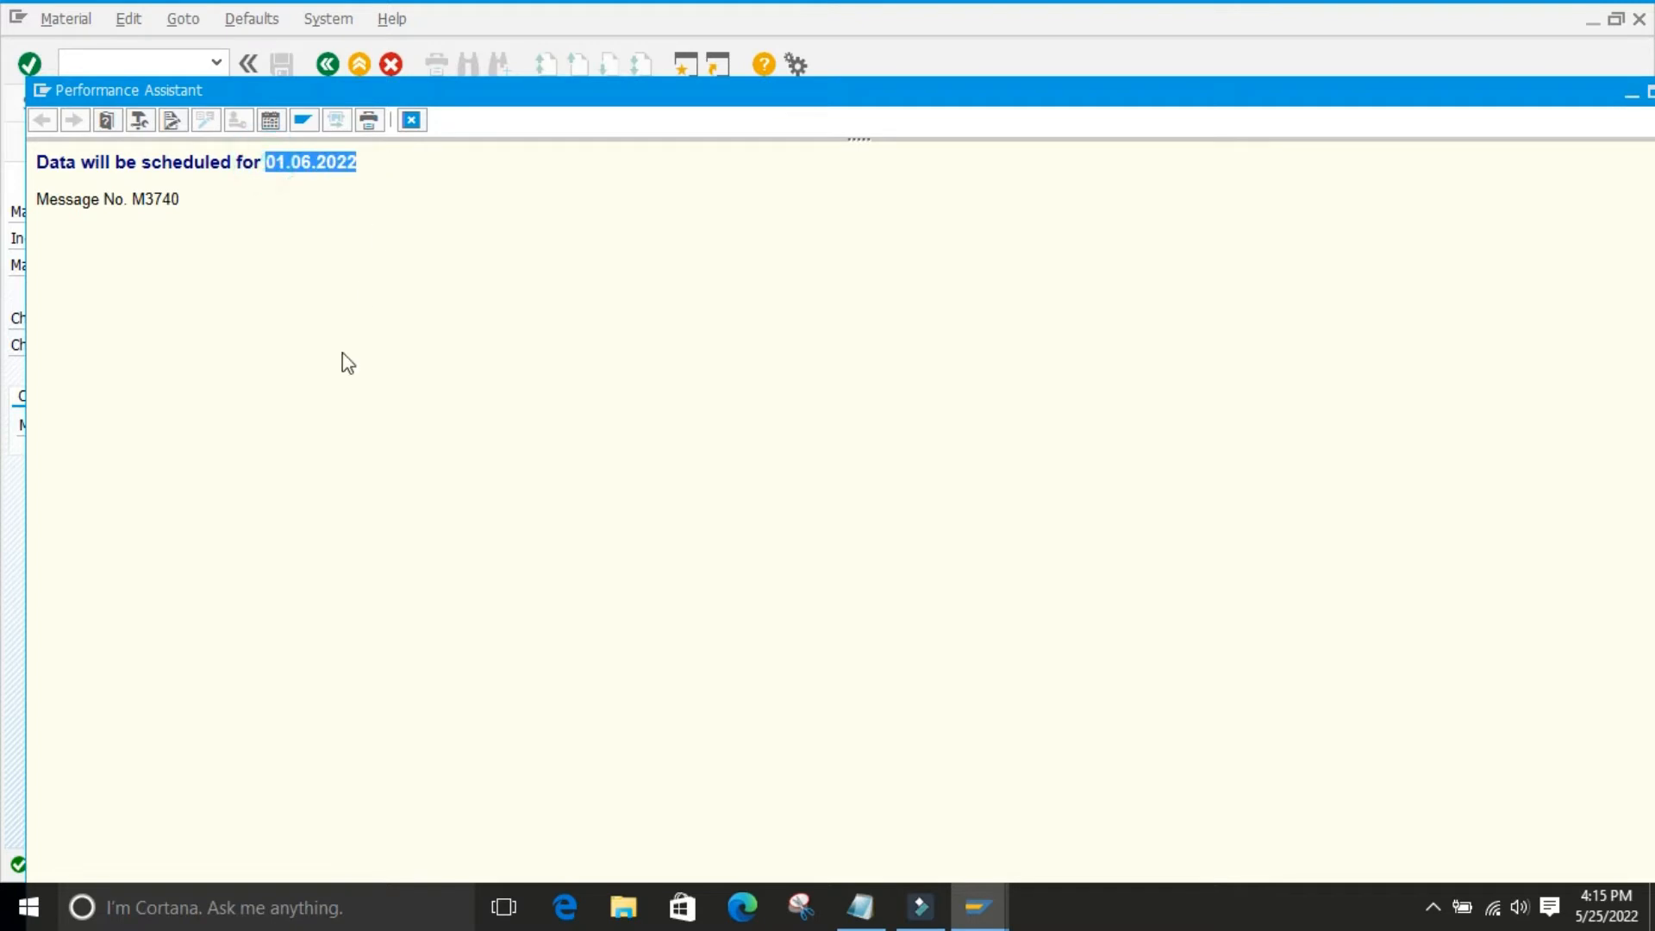
{"action": "left_click", "coordinate": [342, 365]}
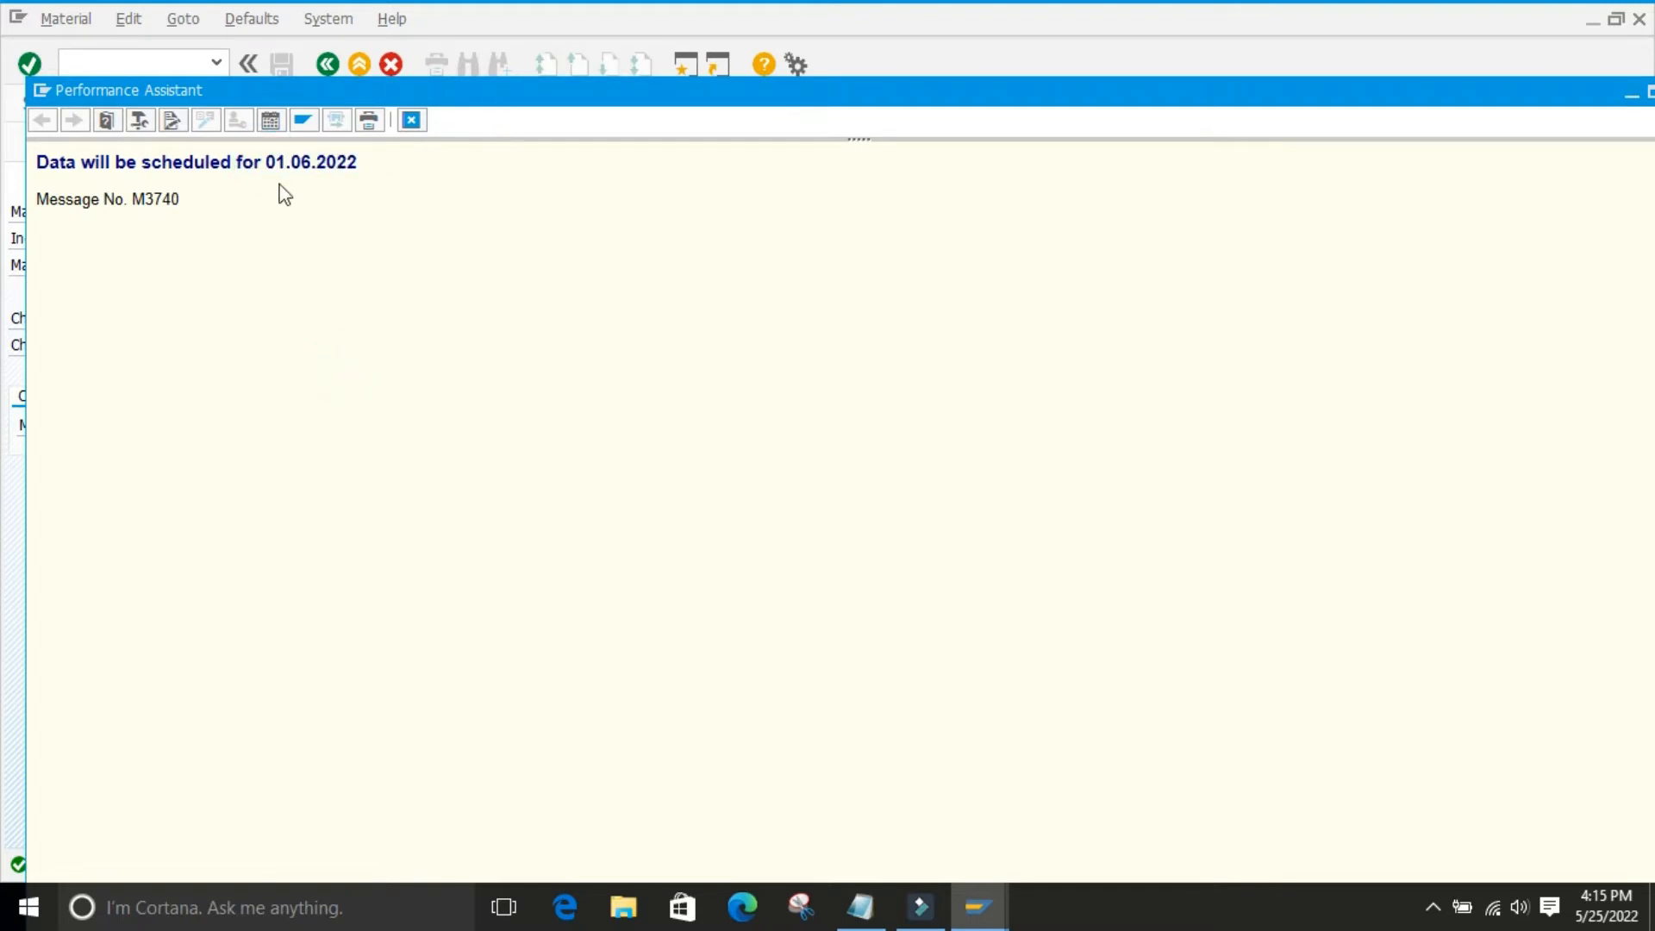
{"action": "double_click", "coordinate": [263, 162]}
{"action": "left_click", "coordinate": [355, 286]}
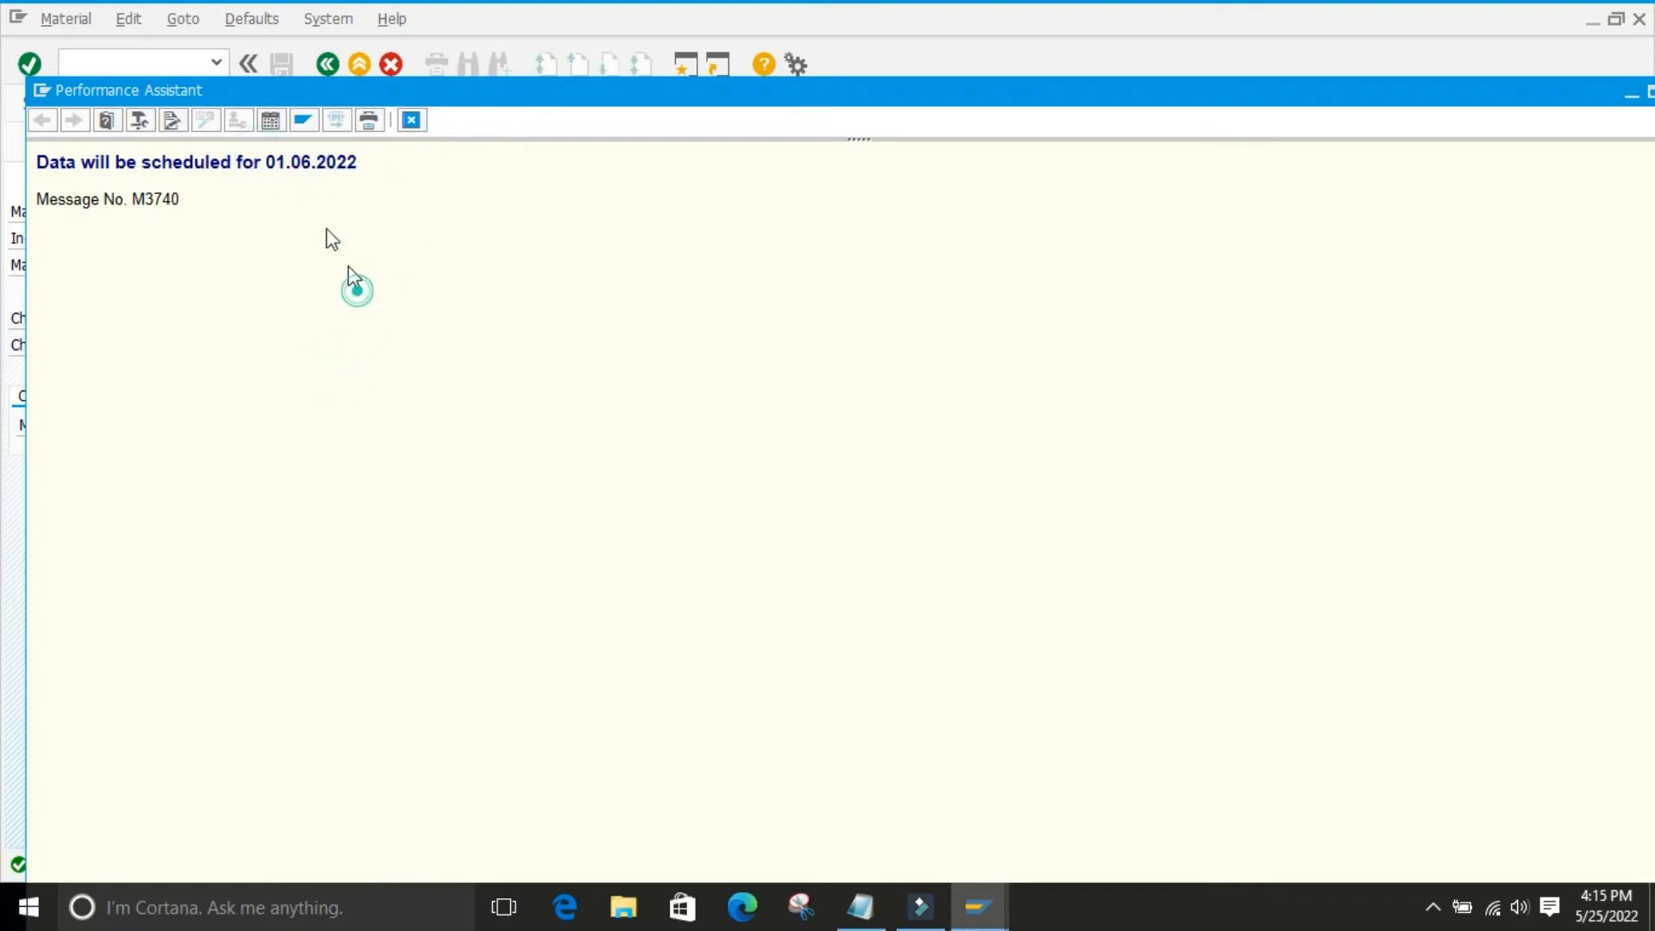
- Check the scheduled date in the status message details and close the details
{"action": "double_click", "coordinate": [262, 163]}
{"action": "left_click", "coordinate": [349, 369]}
{"action": "left_click", "coordinate": [412, 122]}
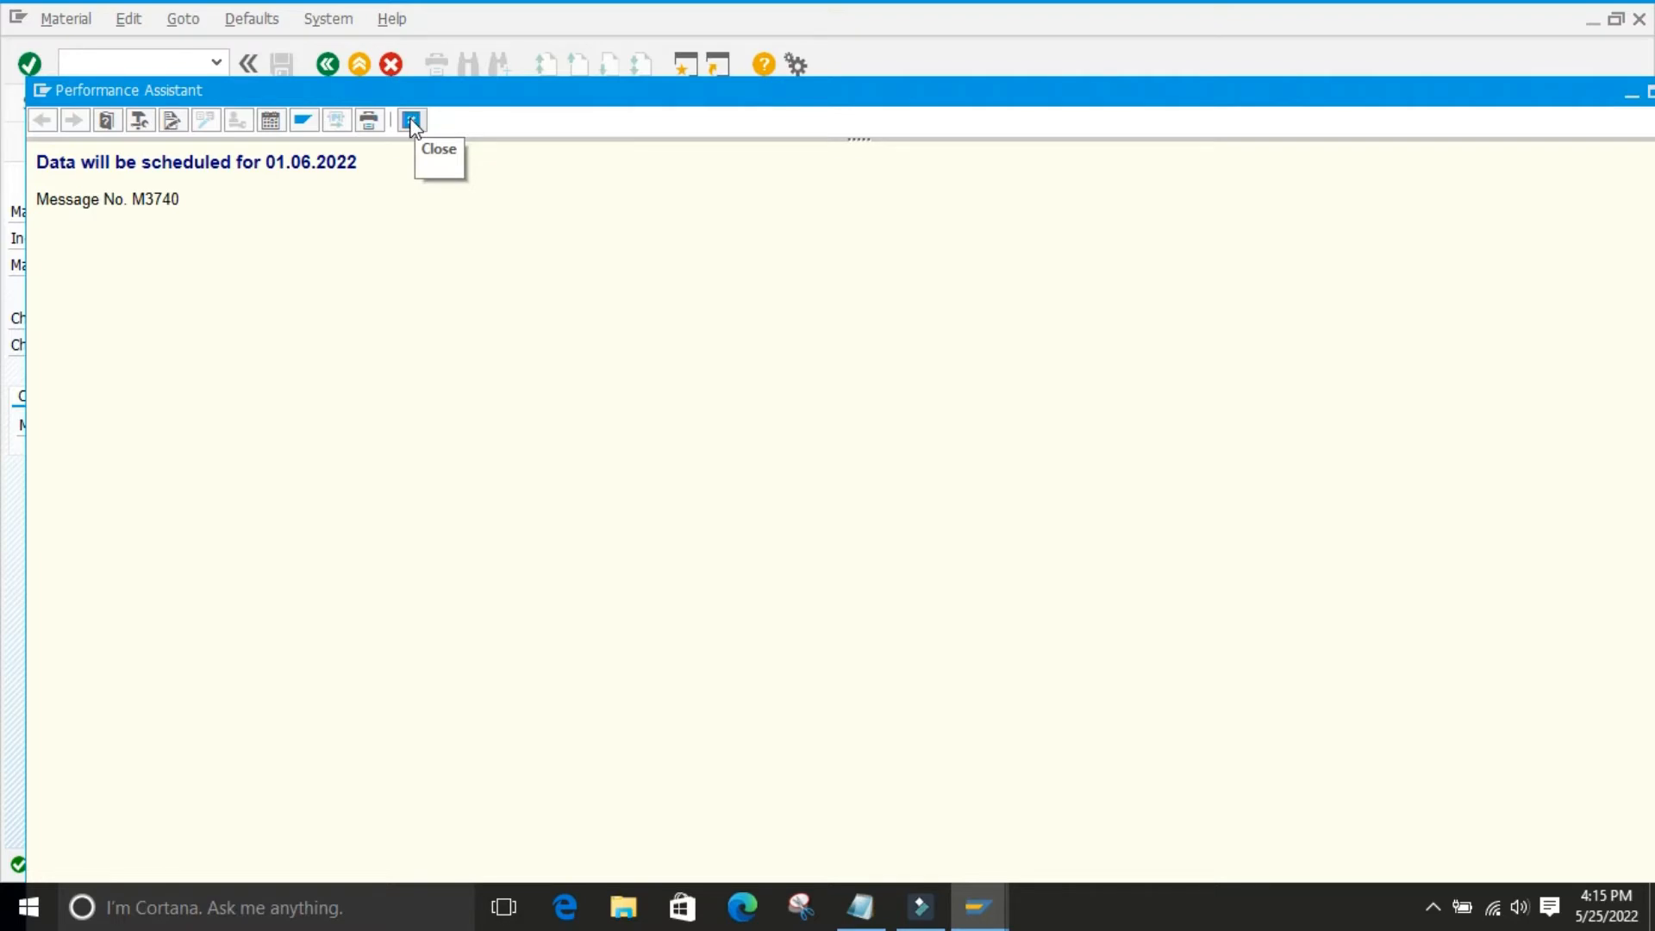
{"action": "left_click", "coordinate": [412, 121]}
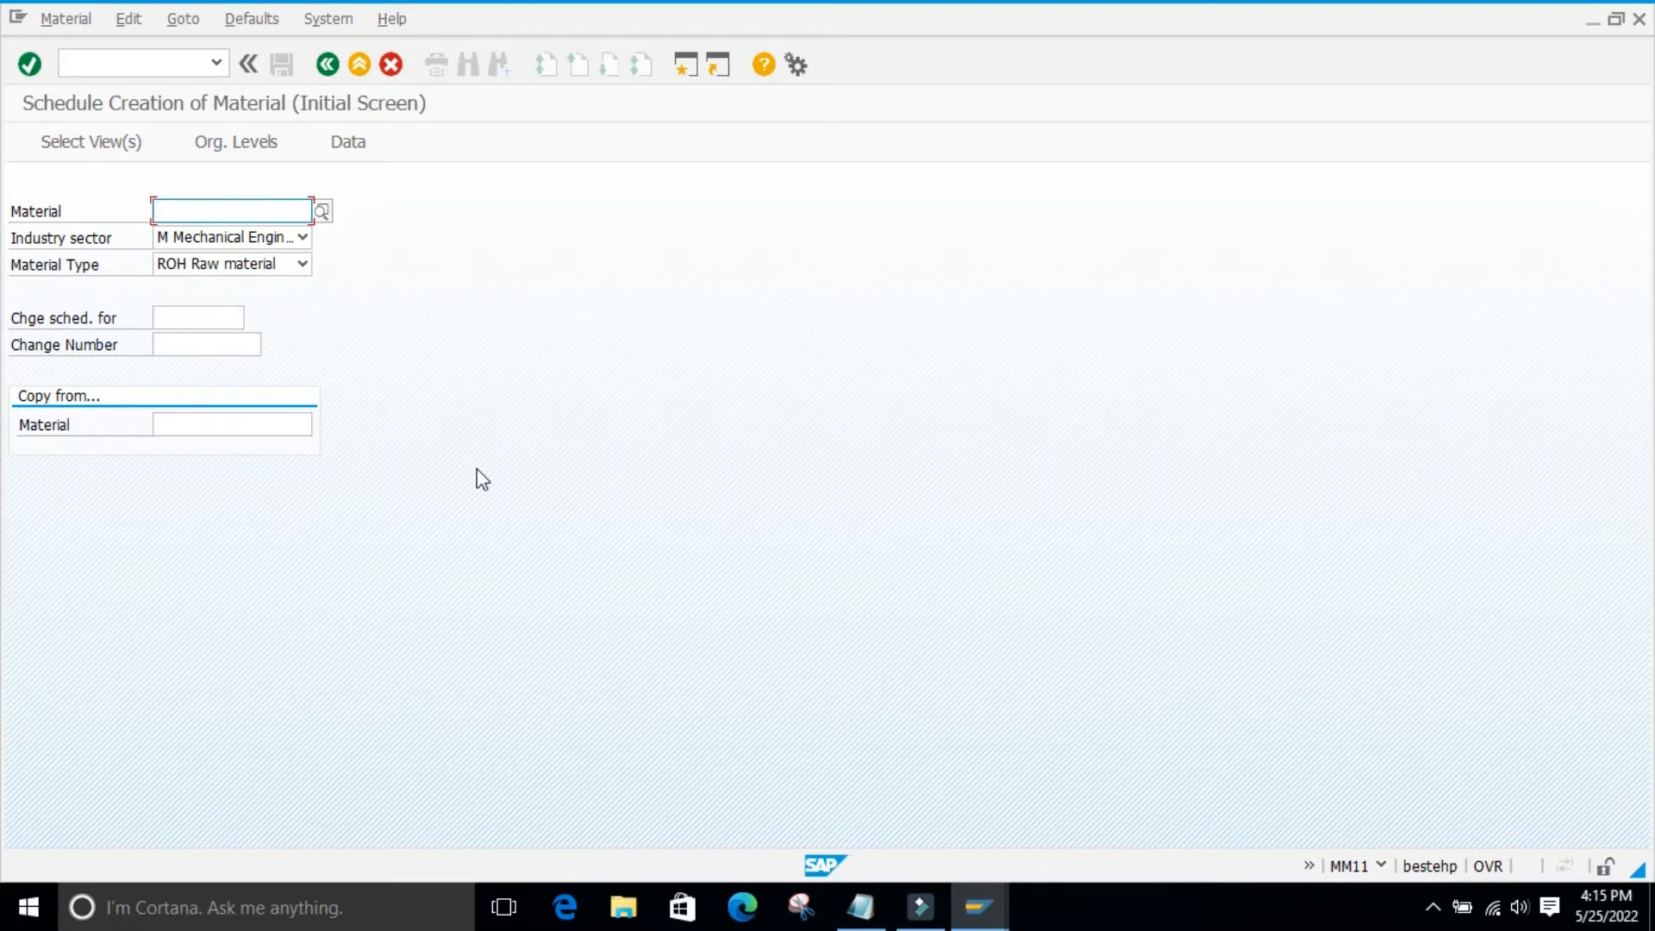
- Start the materials list transaction MM60
{"action": "left_click", "coordinate": [259, 539]}
{"action": "left_click", "coordinate": [329, 529]}
{"action": "left_click", "coordinate": [322, 595]}
{"action": "left_click", "coordinate": [107, 62]}
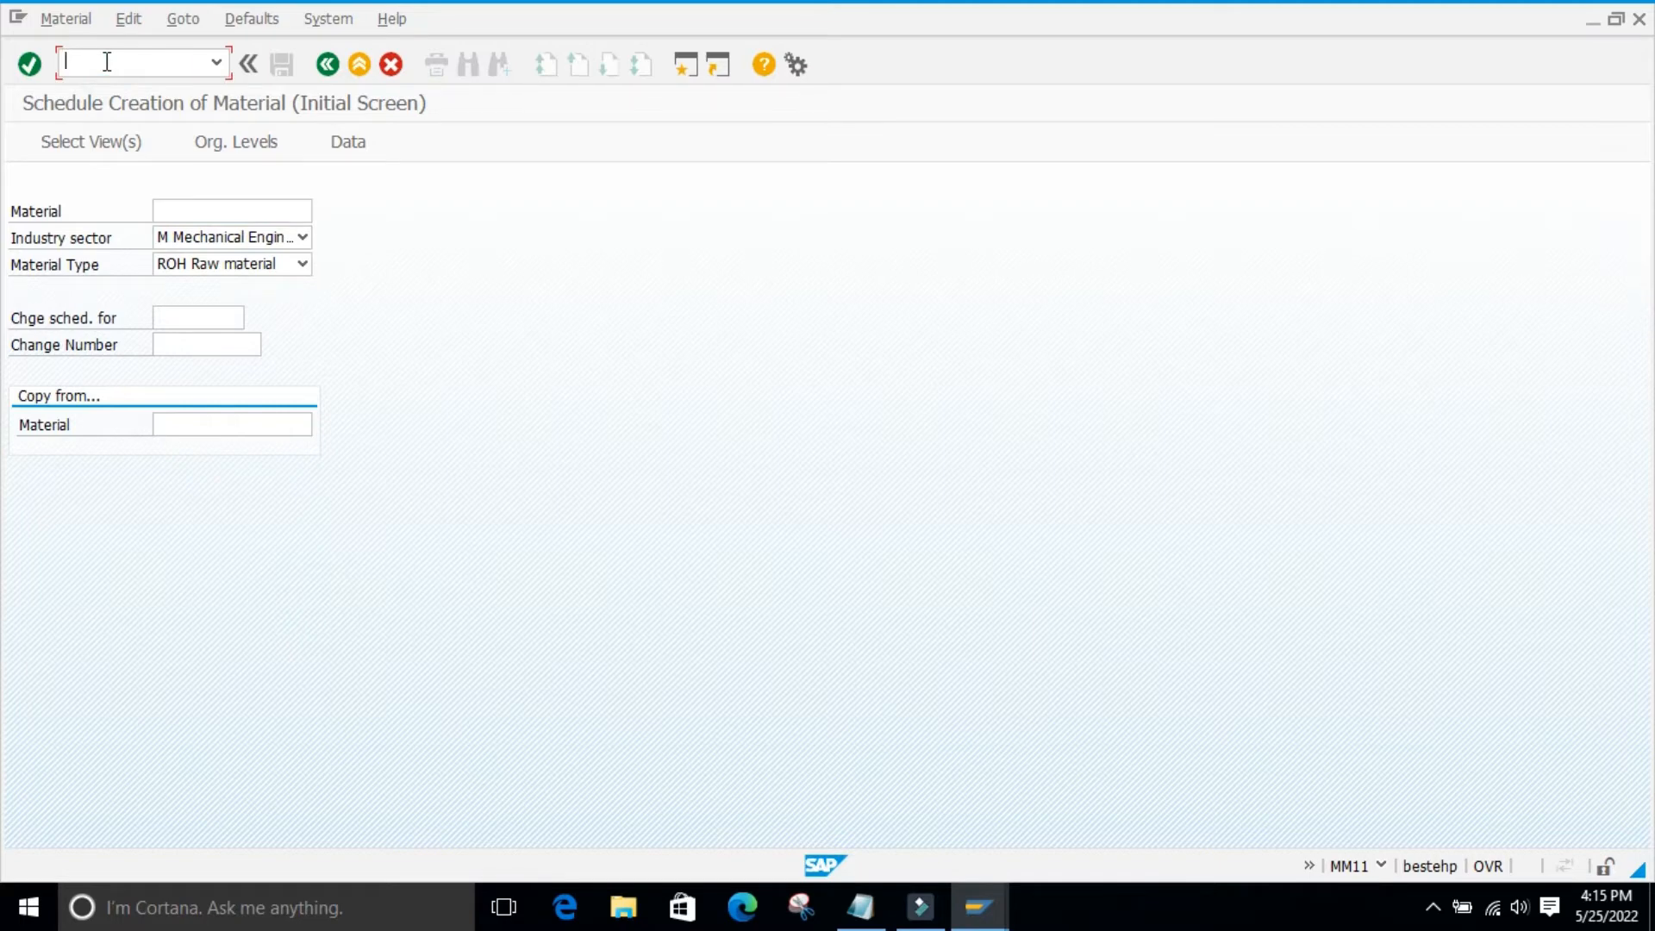
{"action": "type", "text": "/nmm60"}
{"action": "key", "text": "Return"}
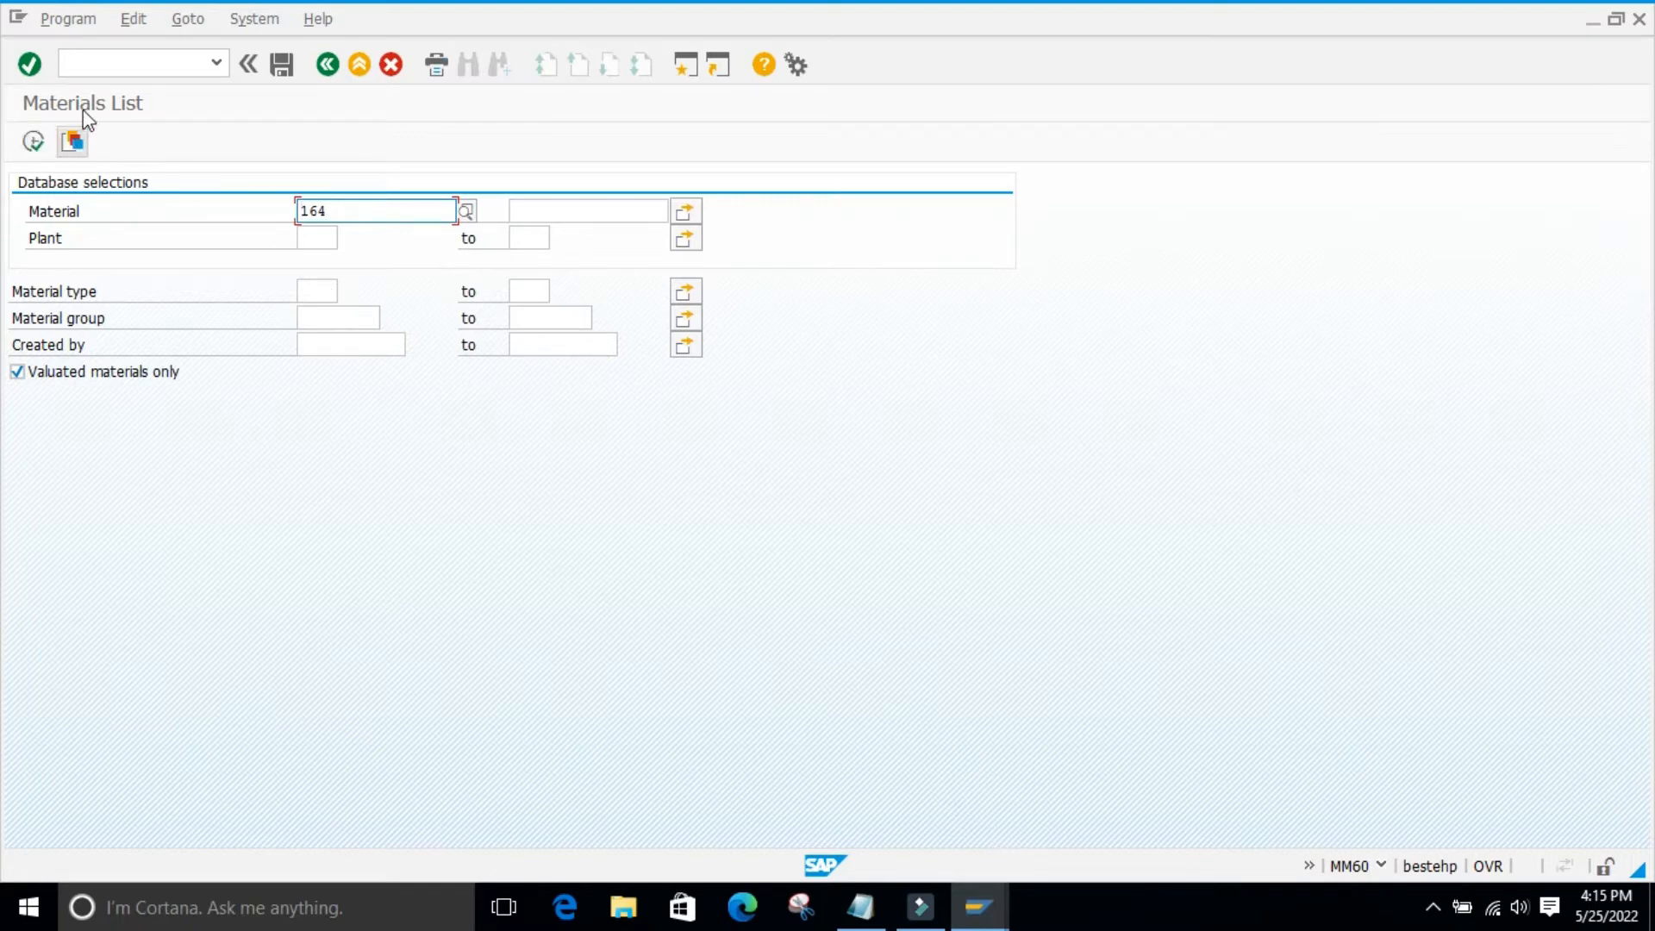
- Run the materials list for material 164 in plant 9860
{"action": "left_click", "coordinate": [502, 563]}
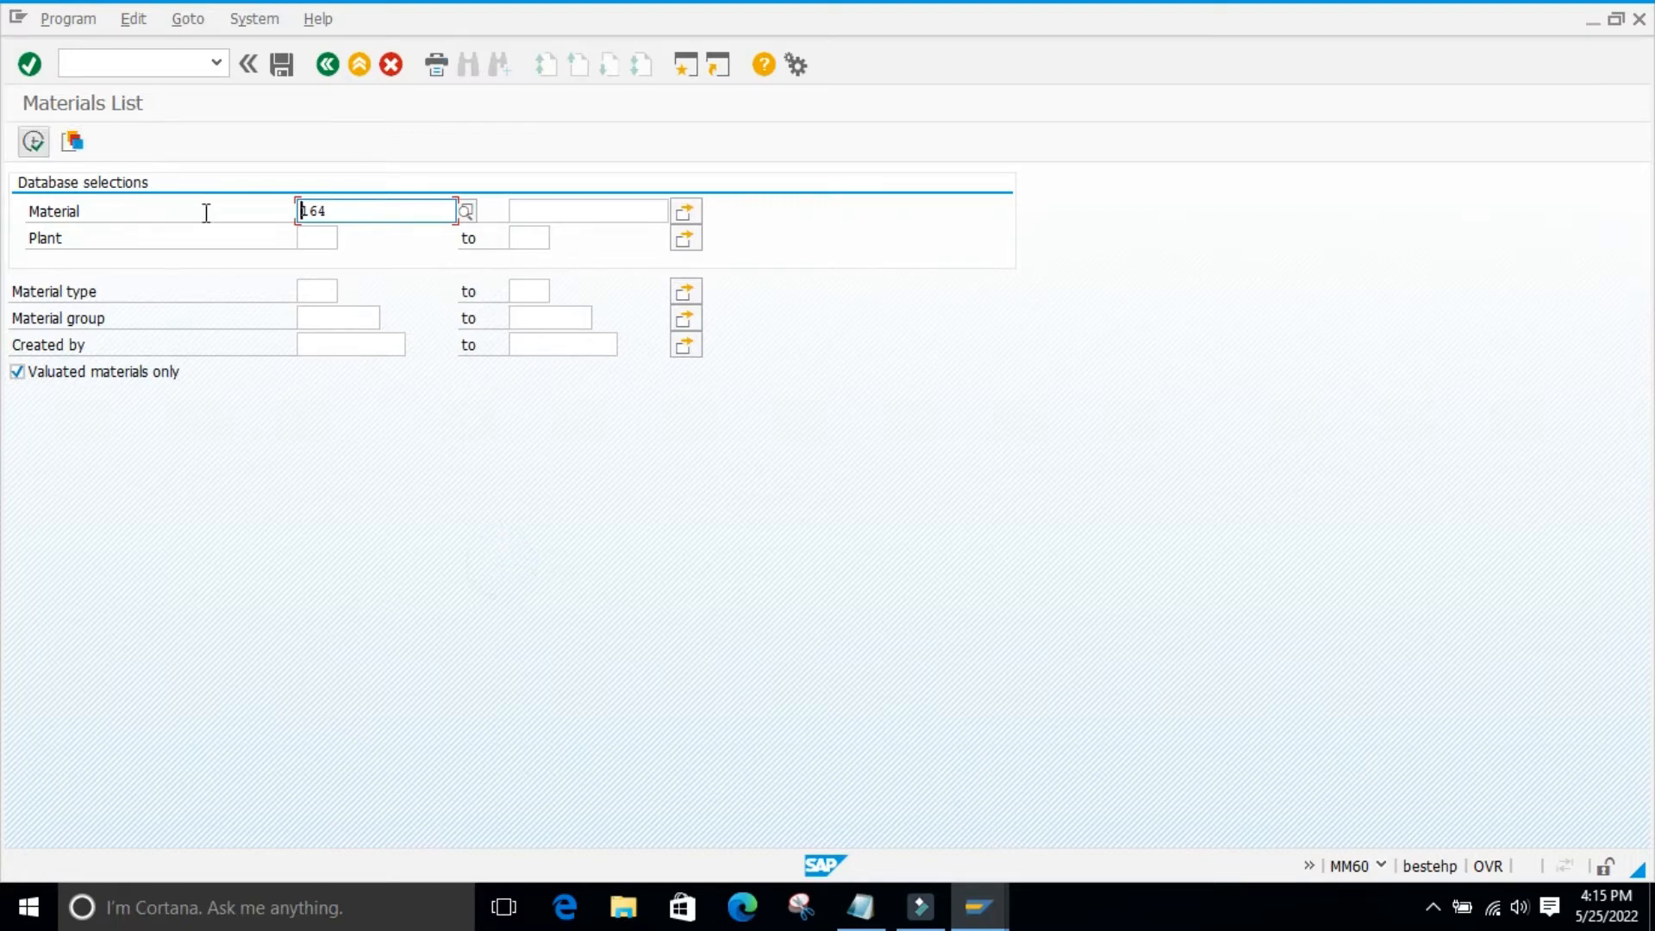
{"action": "left_click", "coordinate": [331, 241]}
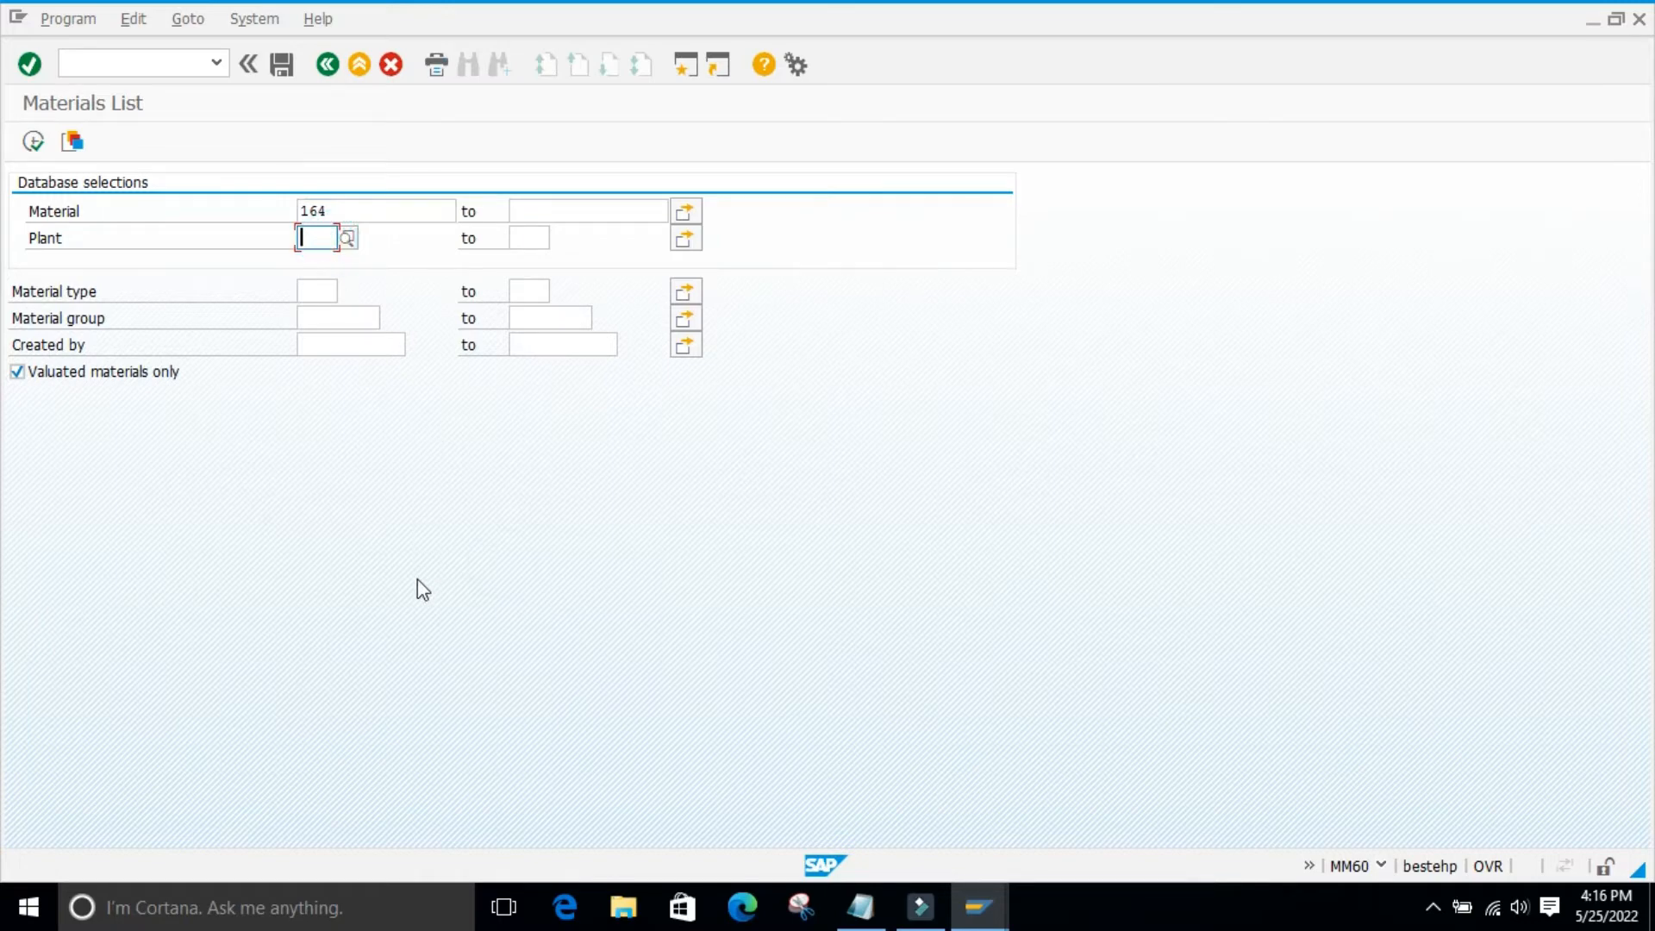
{"action": "type", "text": "98"}
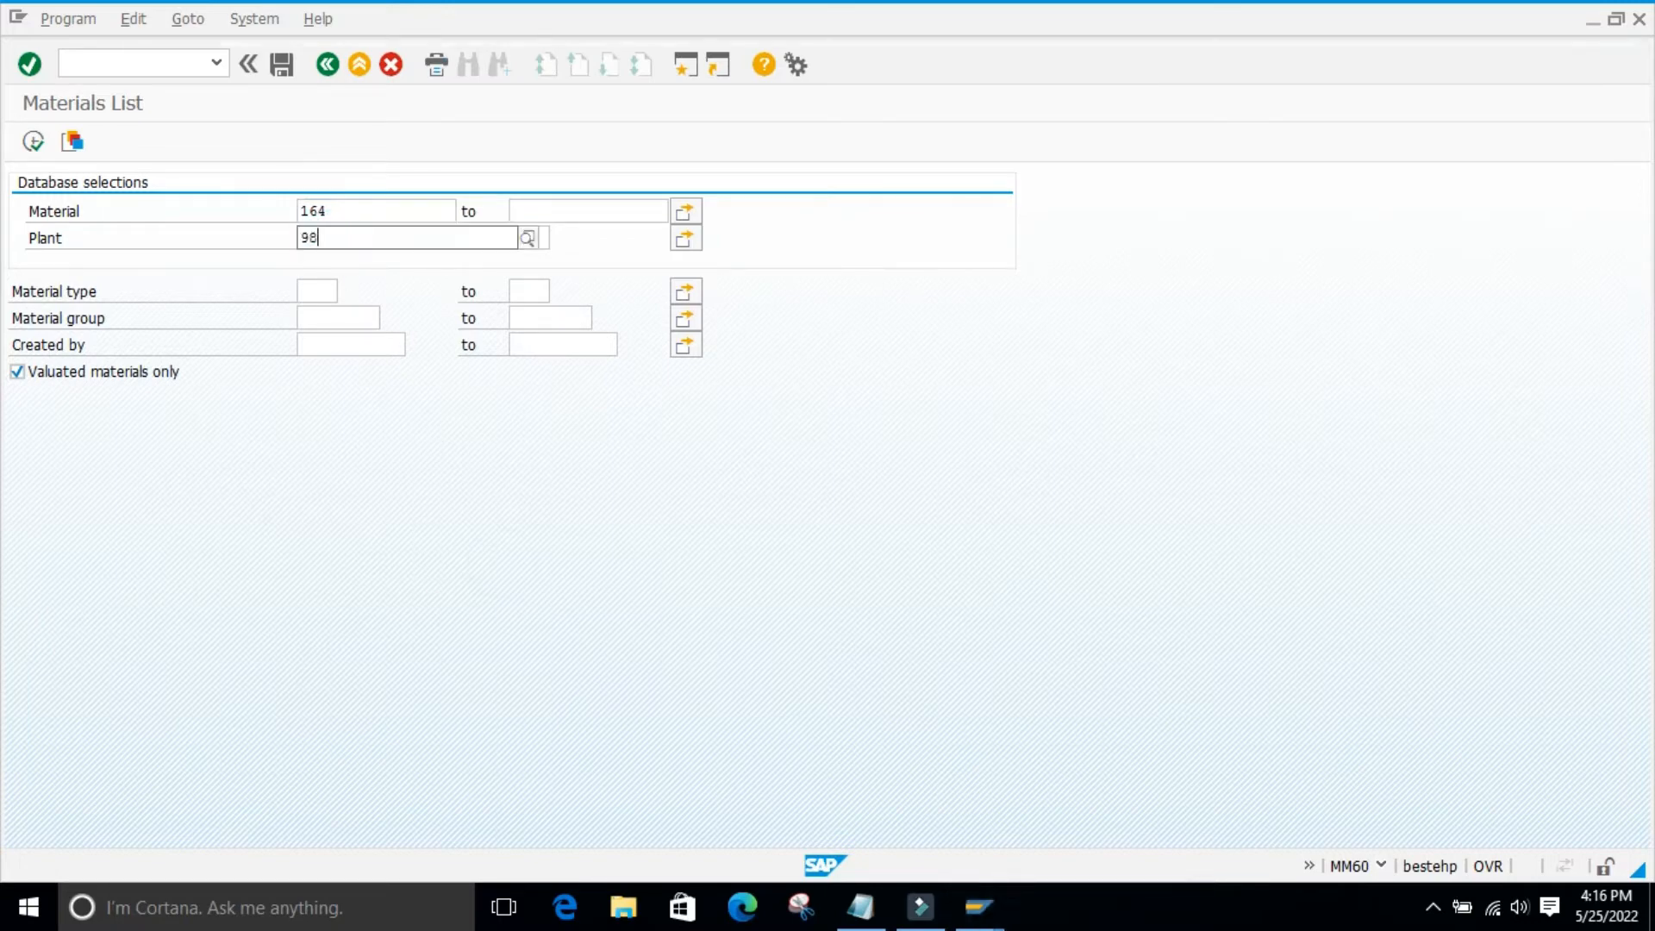
{"action": "type", "text": "60"}
{"action": "left_click", "coordinate": [417, 580]}
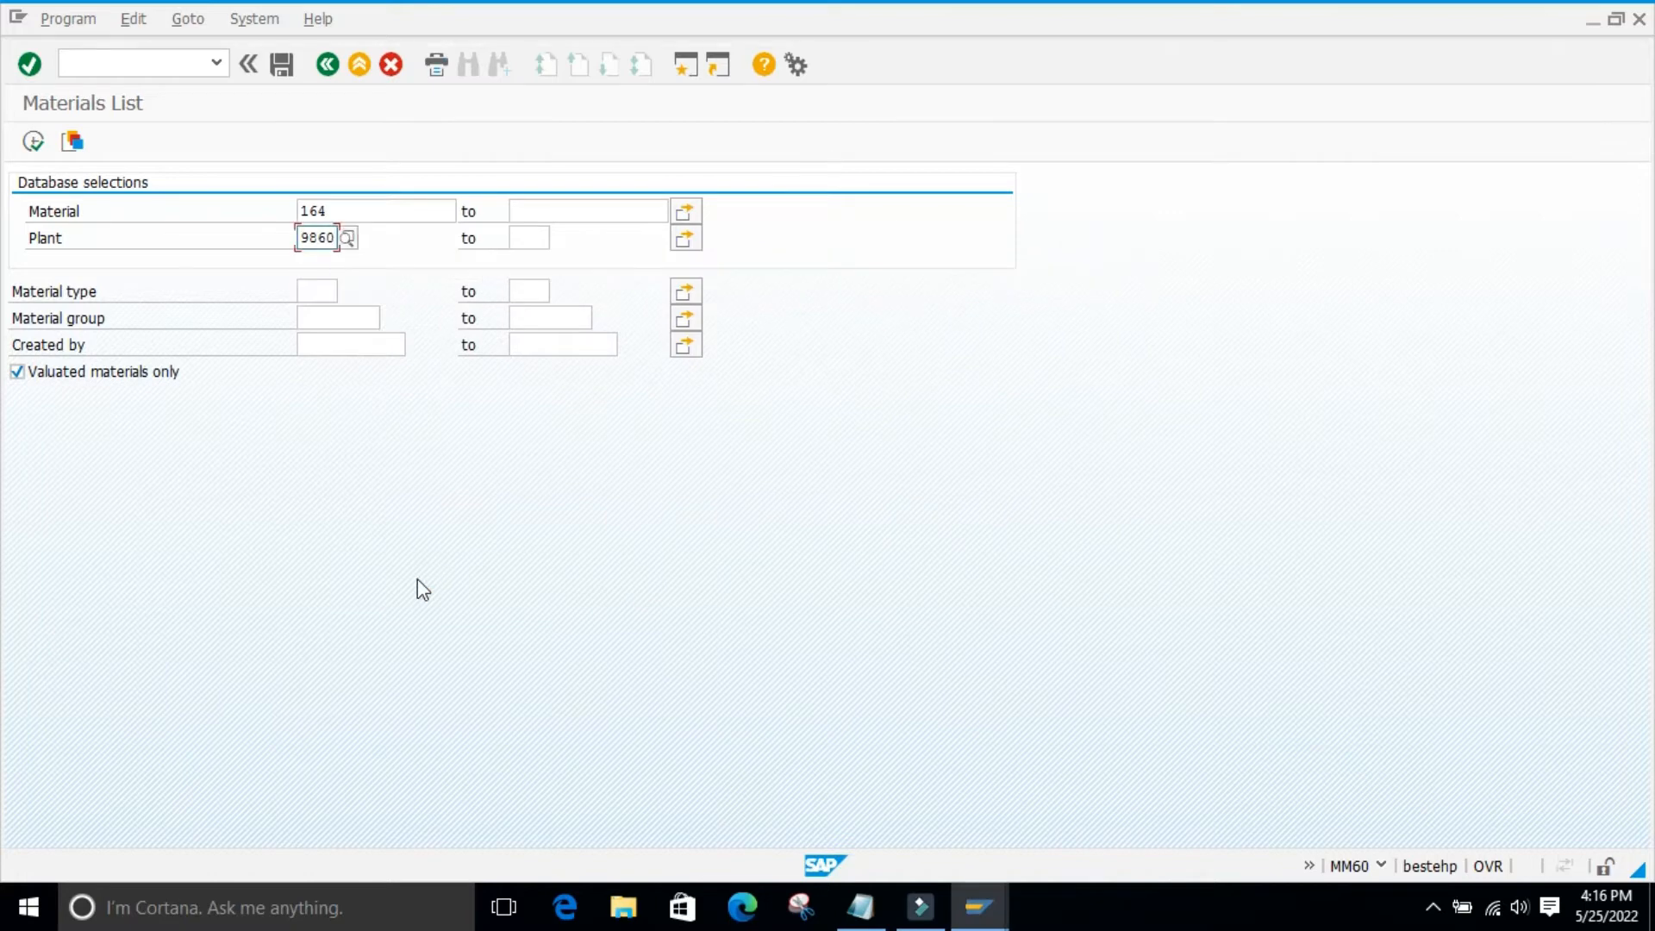
{"action": "left_click", "coordinate": [36, 147]}
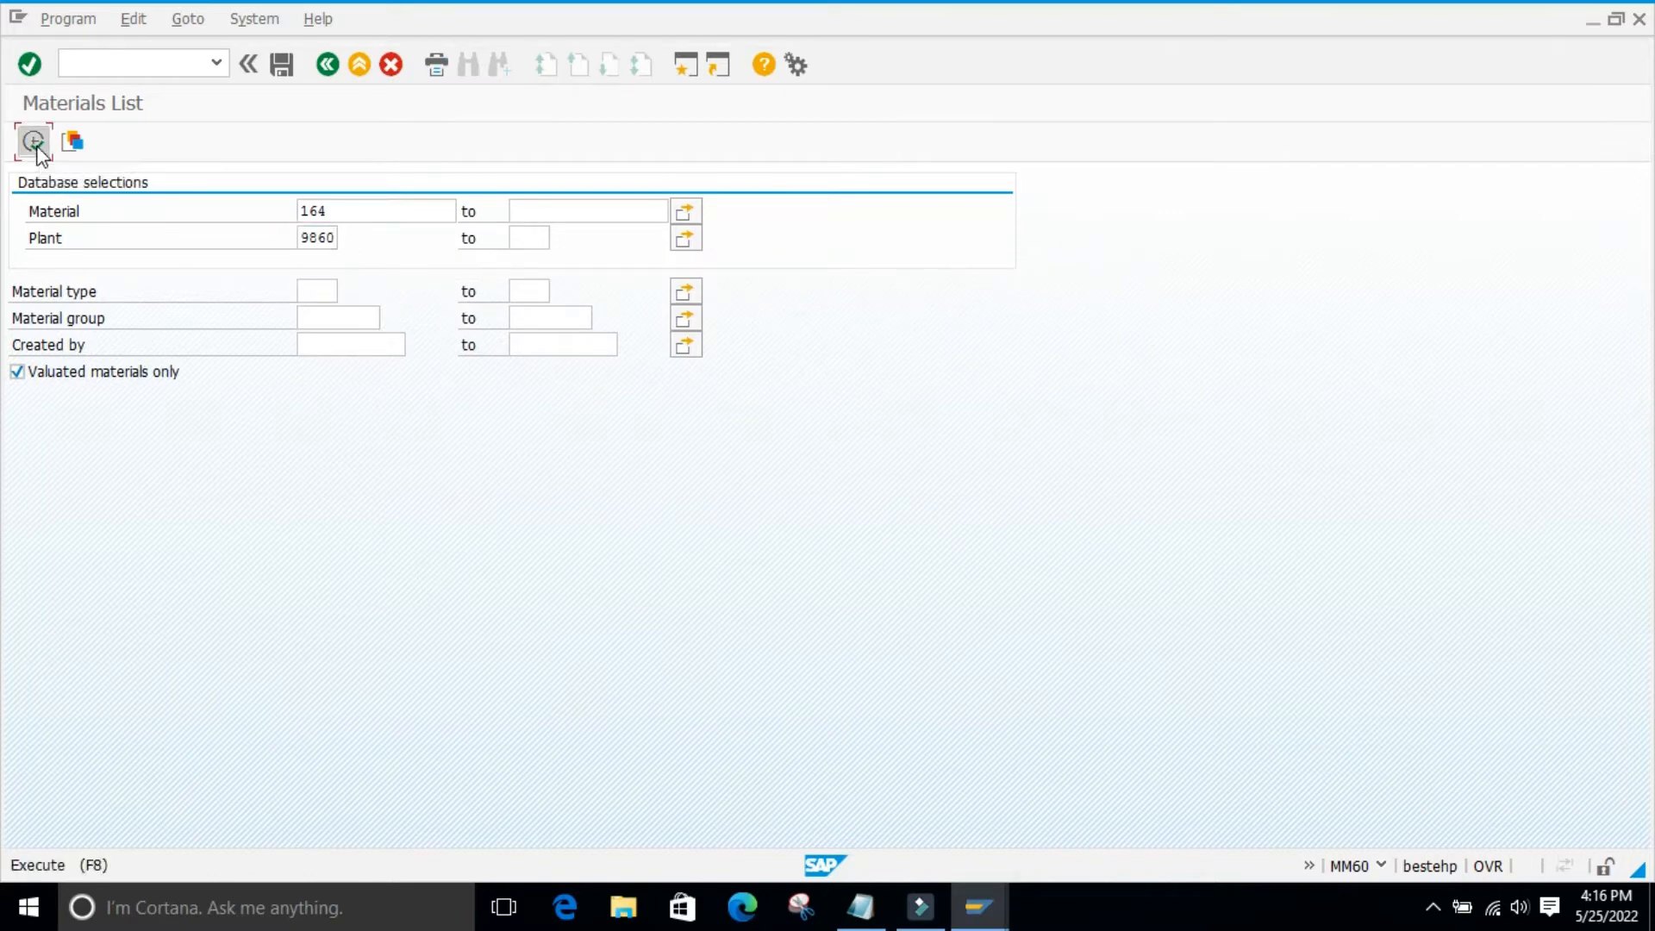
{"action": "left_click", "coordinate": [338, 604]}
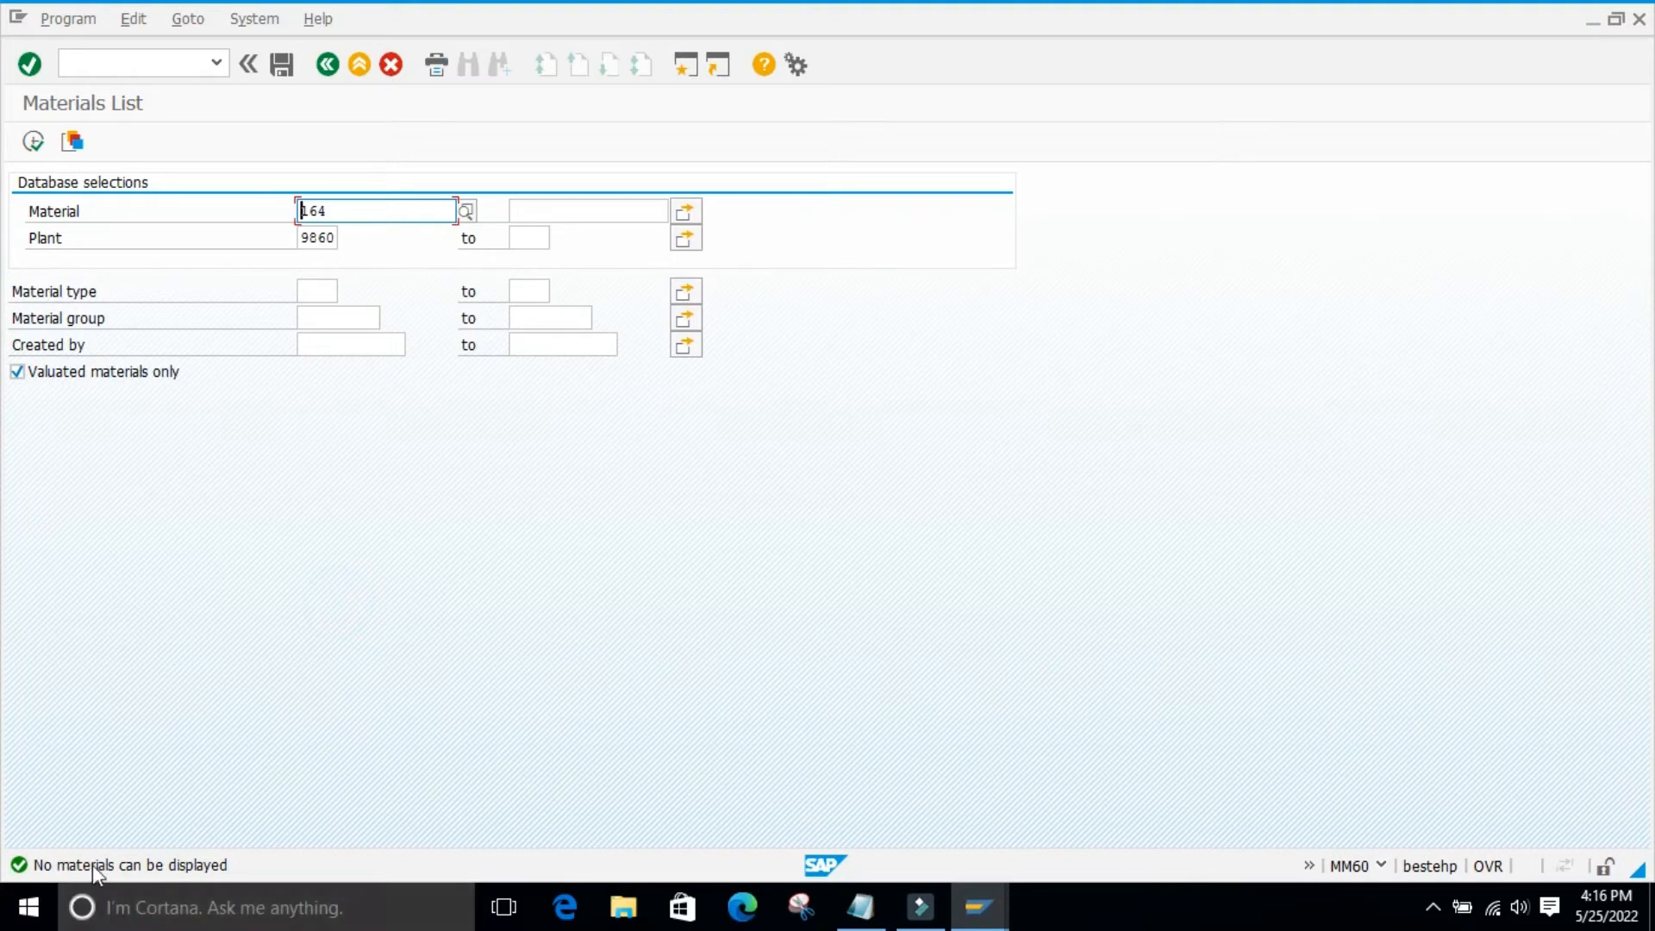
- Read the details of the materials list's status message and close them
{"action": "left_click", "coordinate": [170, 865]}
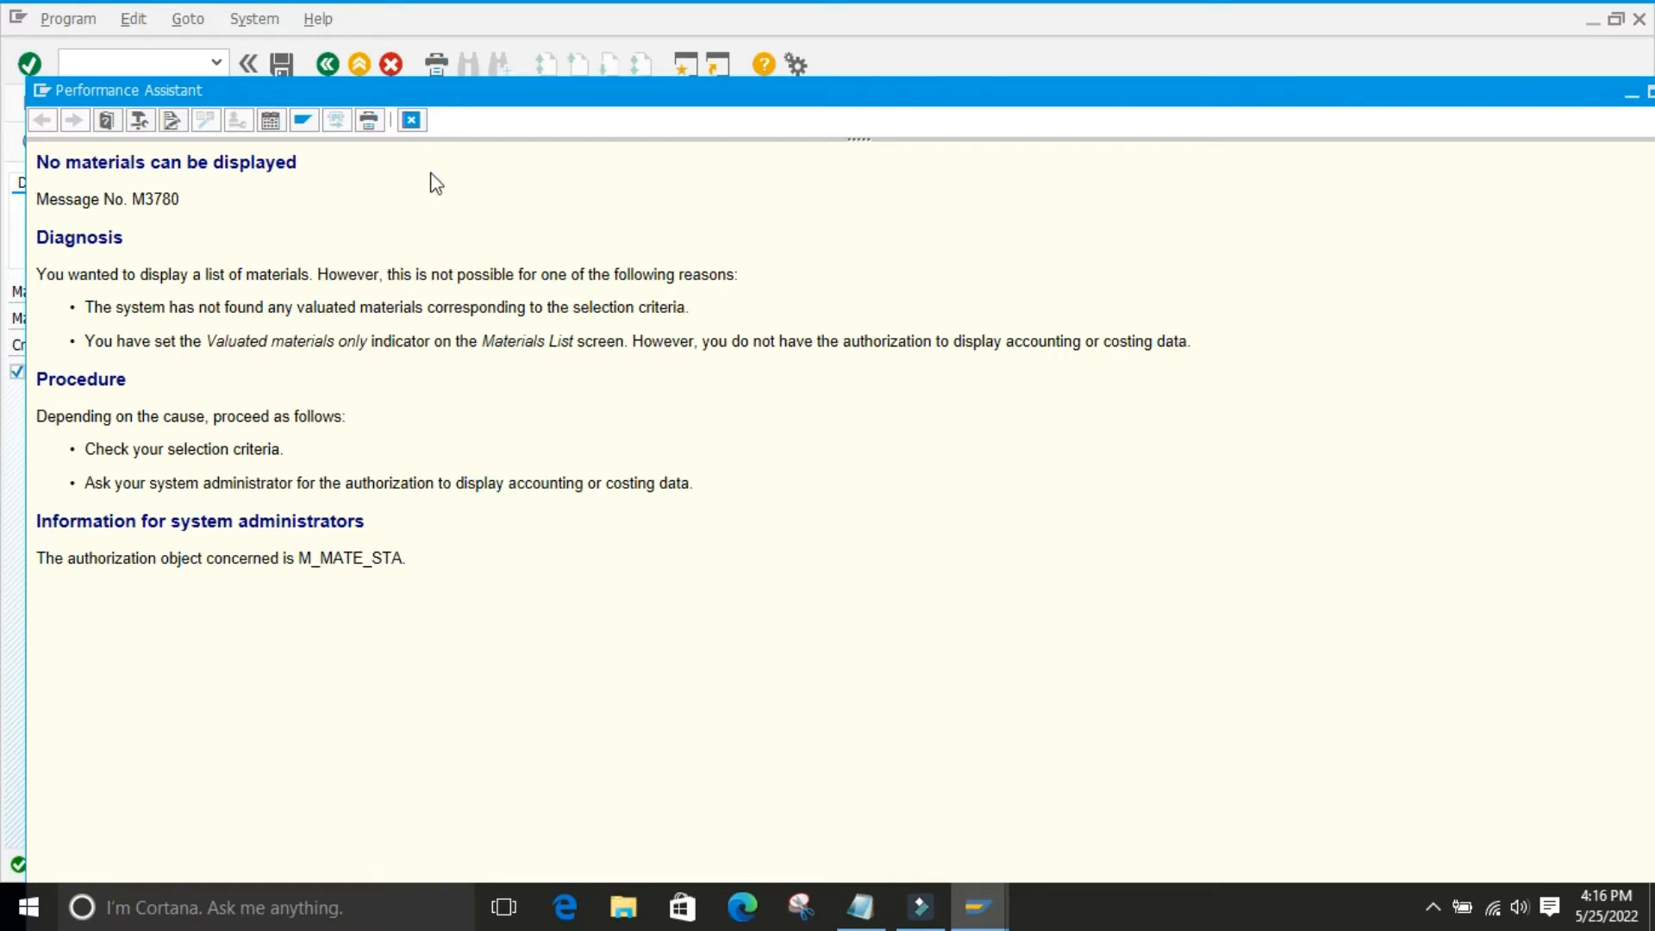
{"action": "left_click", "coordinate": [412, 120]}
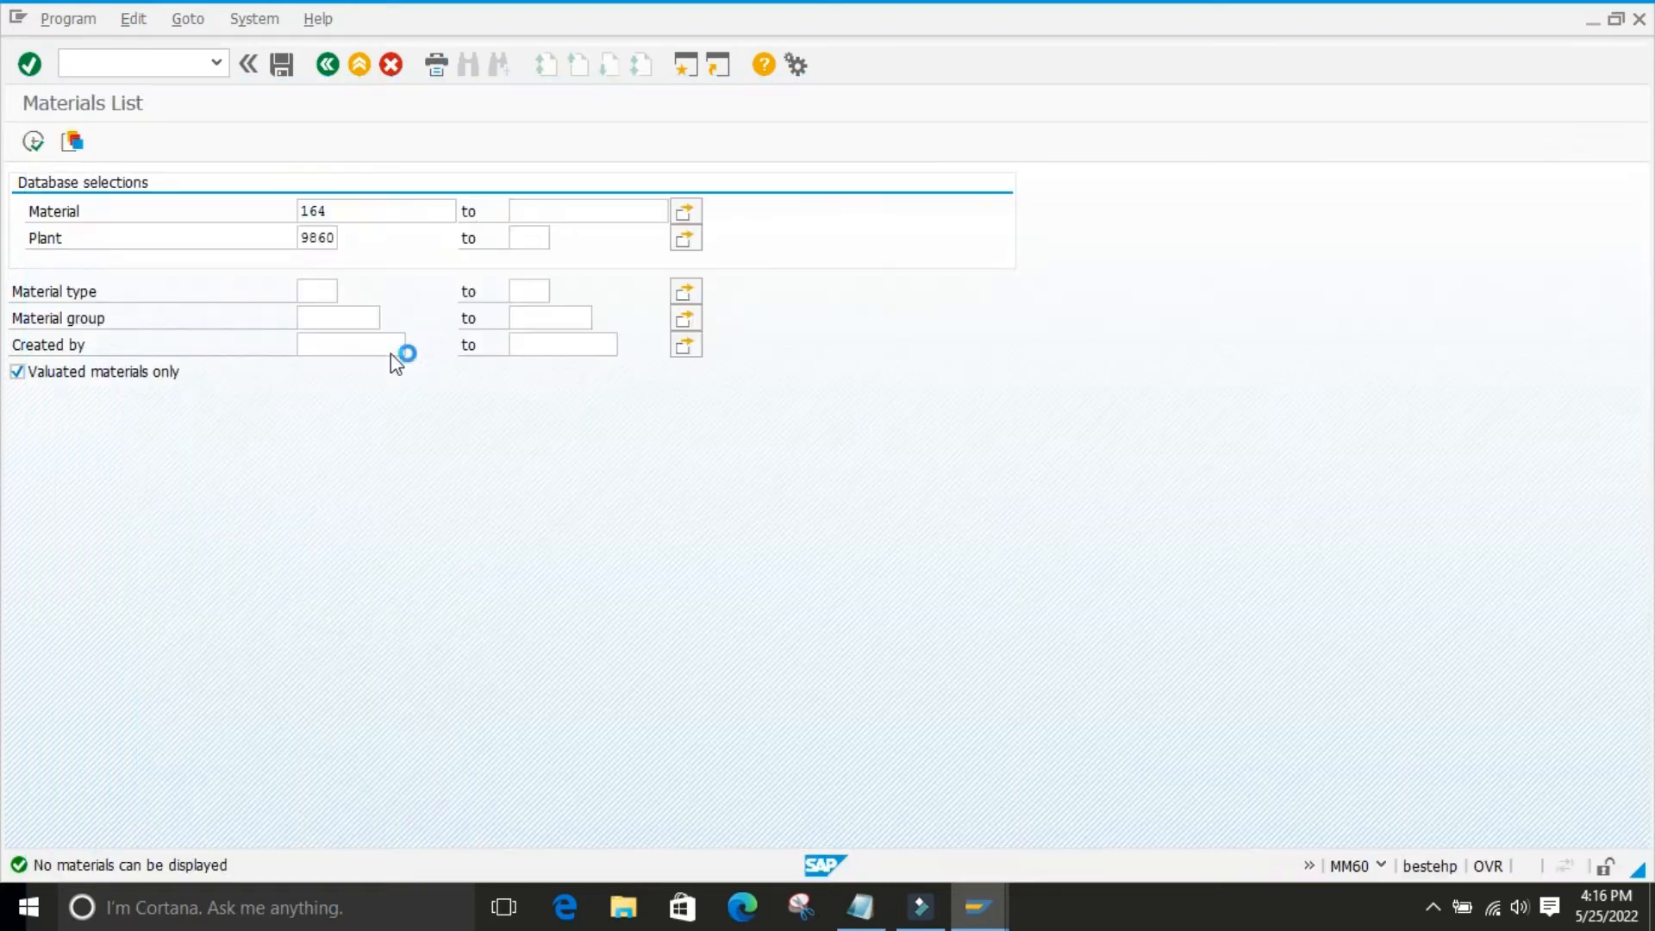
{"action": "left_click", "coordinate": [397, 485]}
- Clear the material number from the selection and run the materials list for plant 9860 only
{"action": "left_click_drag", "start_coordinate": [345, 204], "coordinate": [239, 217]}
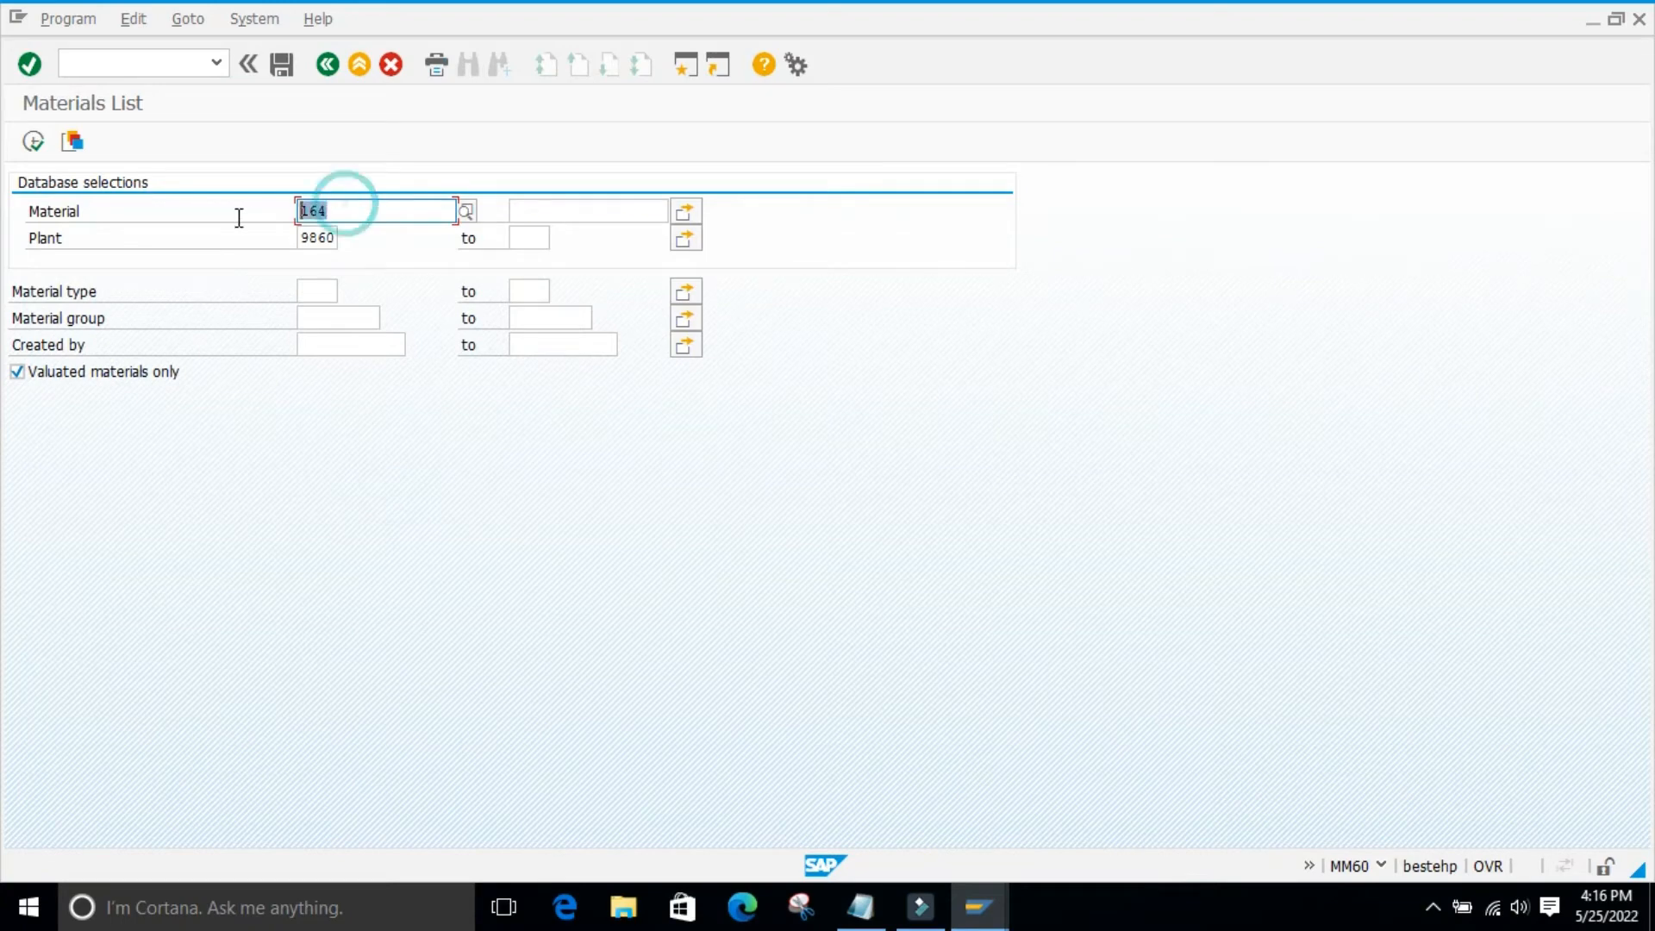
{"action": "key", "text": "Delete"}
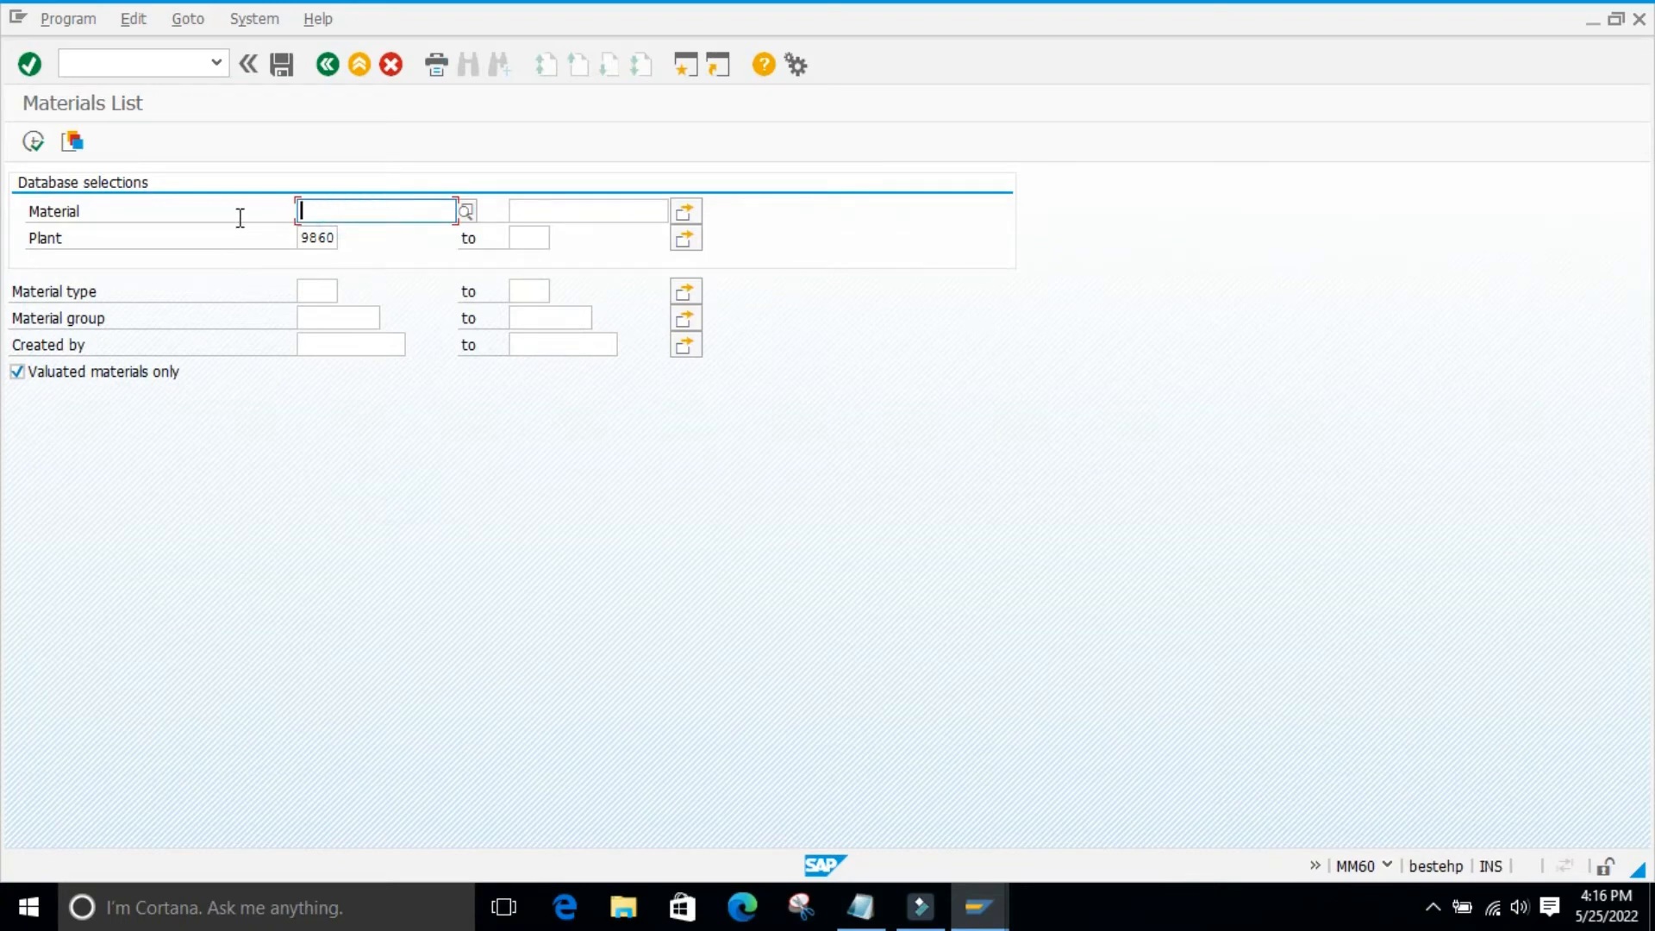
{"action": "left_click", "coordinate": [358, 584]}
{"action": "left_click", "coordinate": [232, 445]}
{"action": "left_click", "coordinate": [401, 539]}
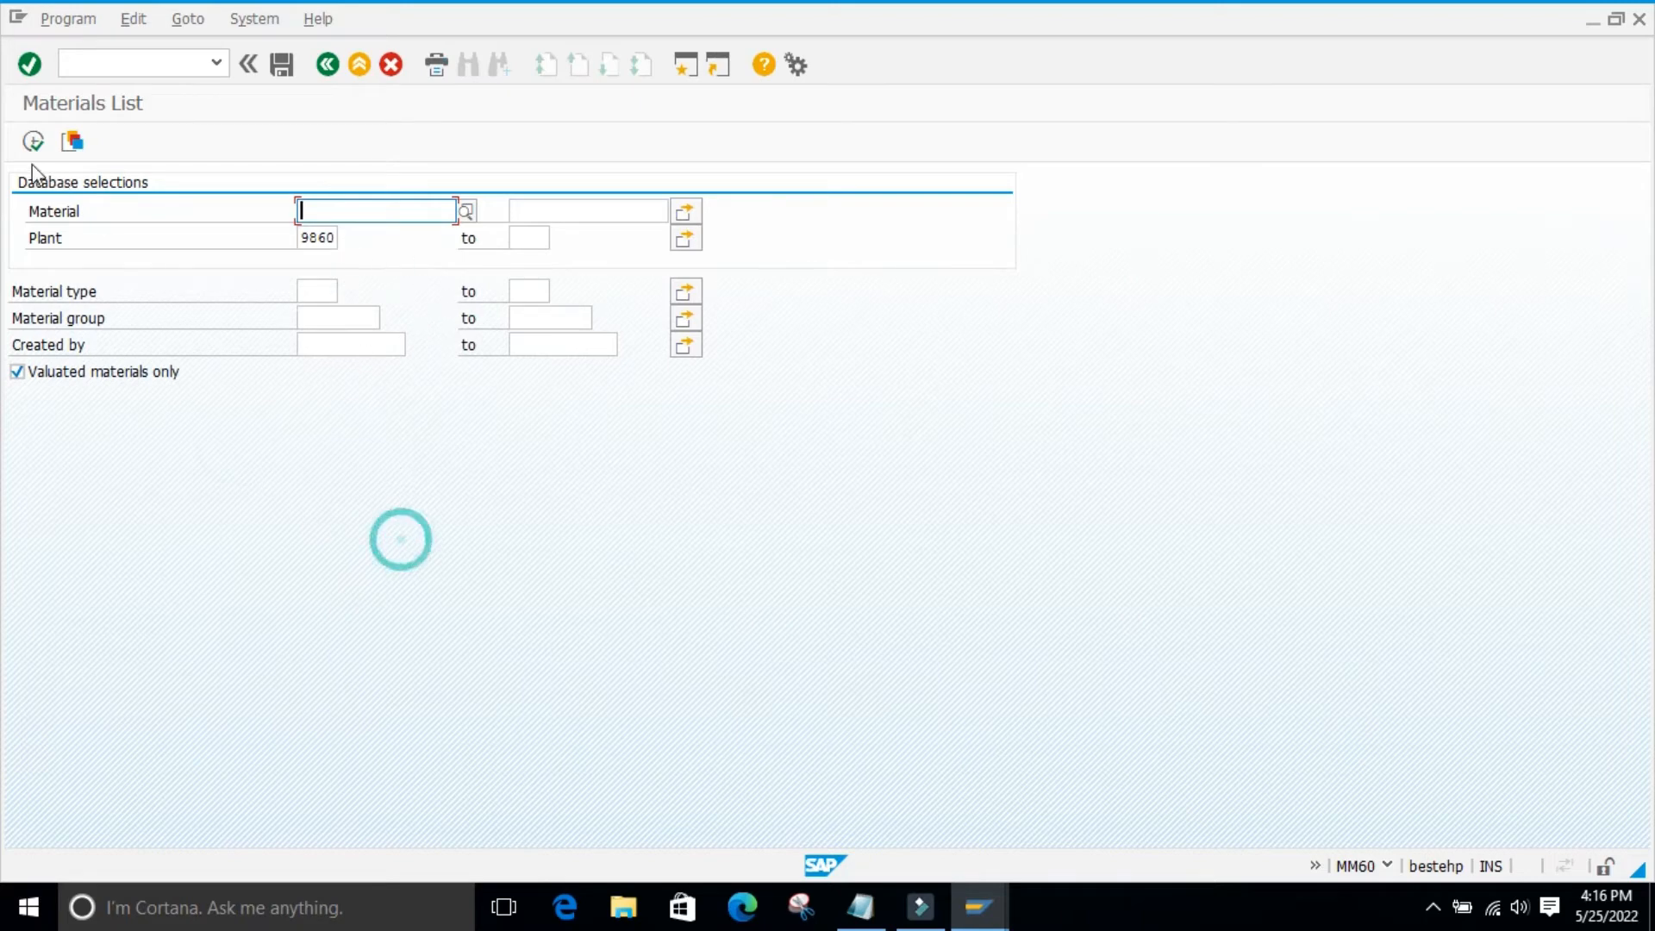
{"action": "left_click", "coordinate": [365, 236]}
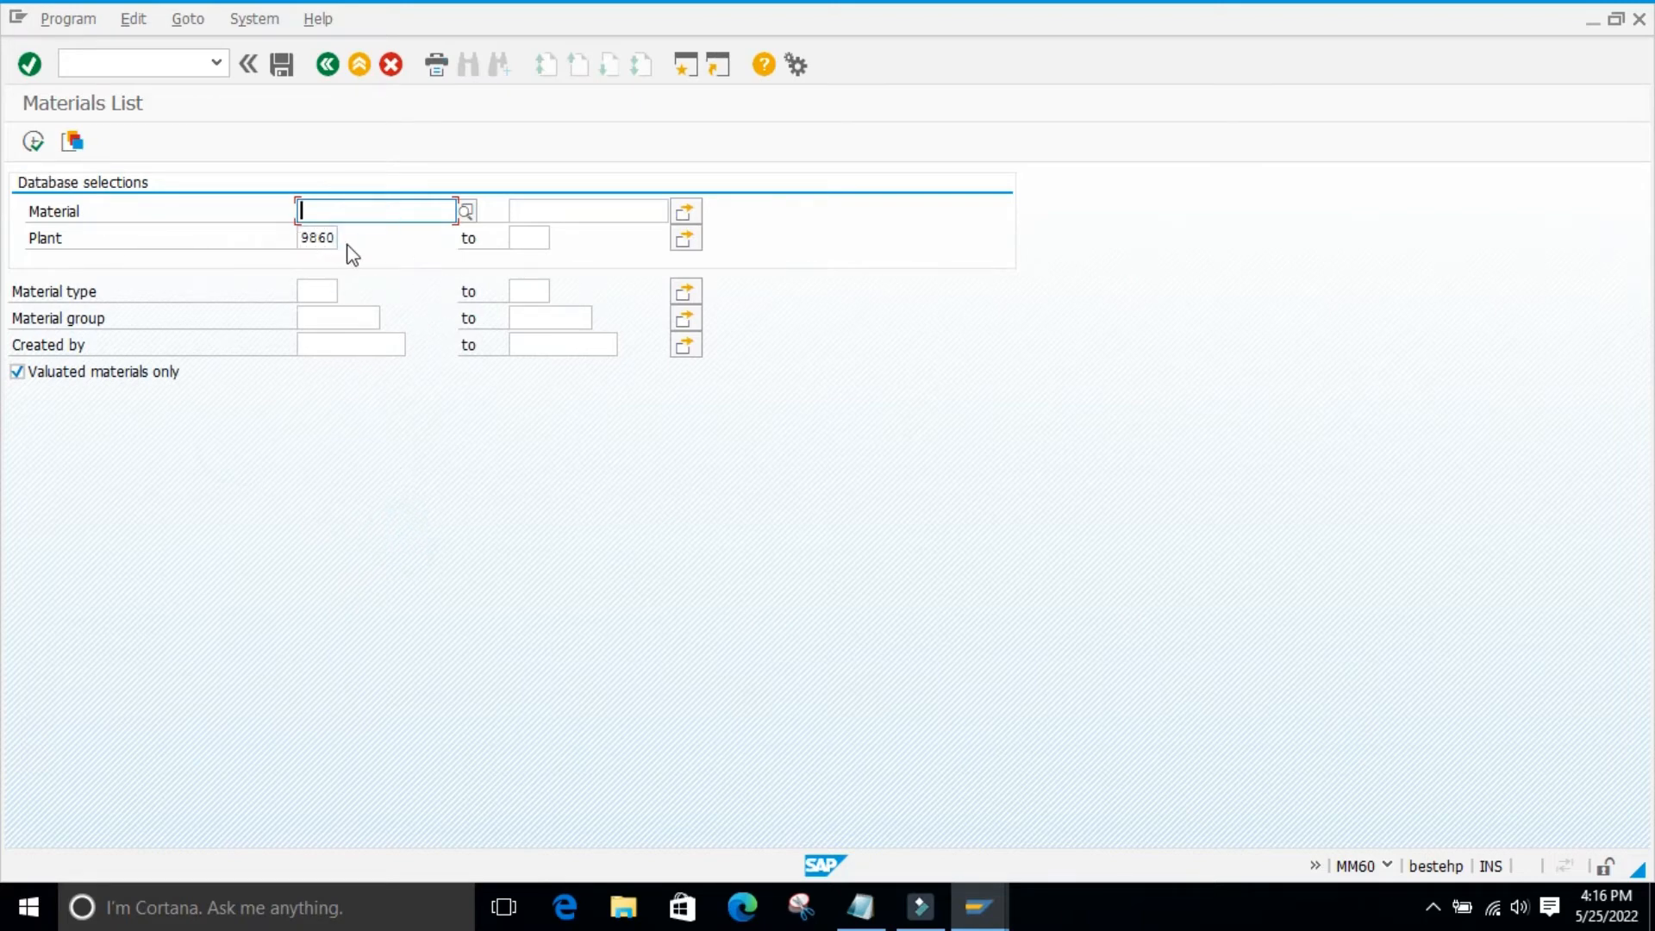
{"action": "left_click", "coordinate": [34, 142]}
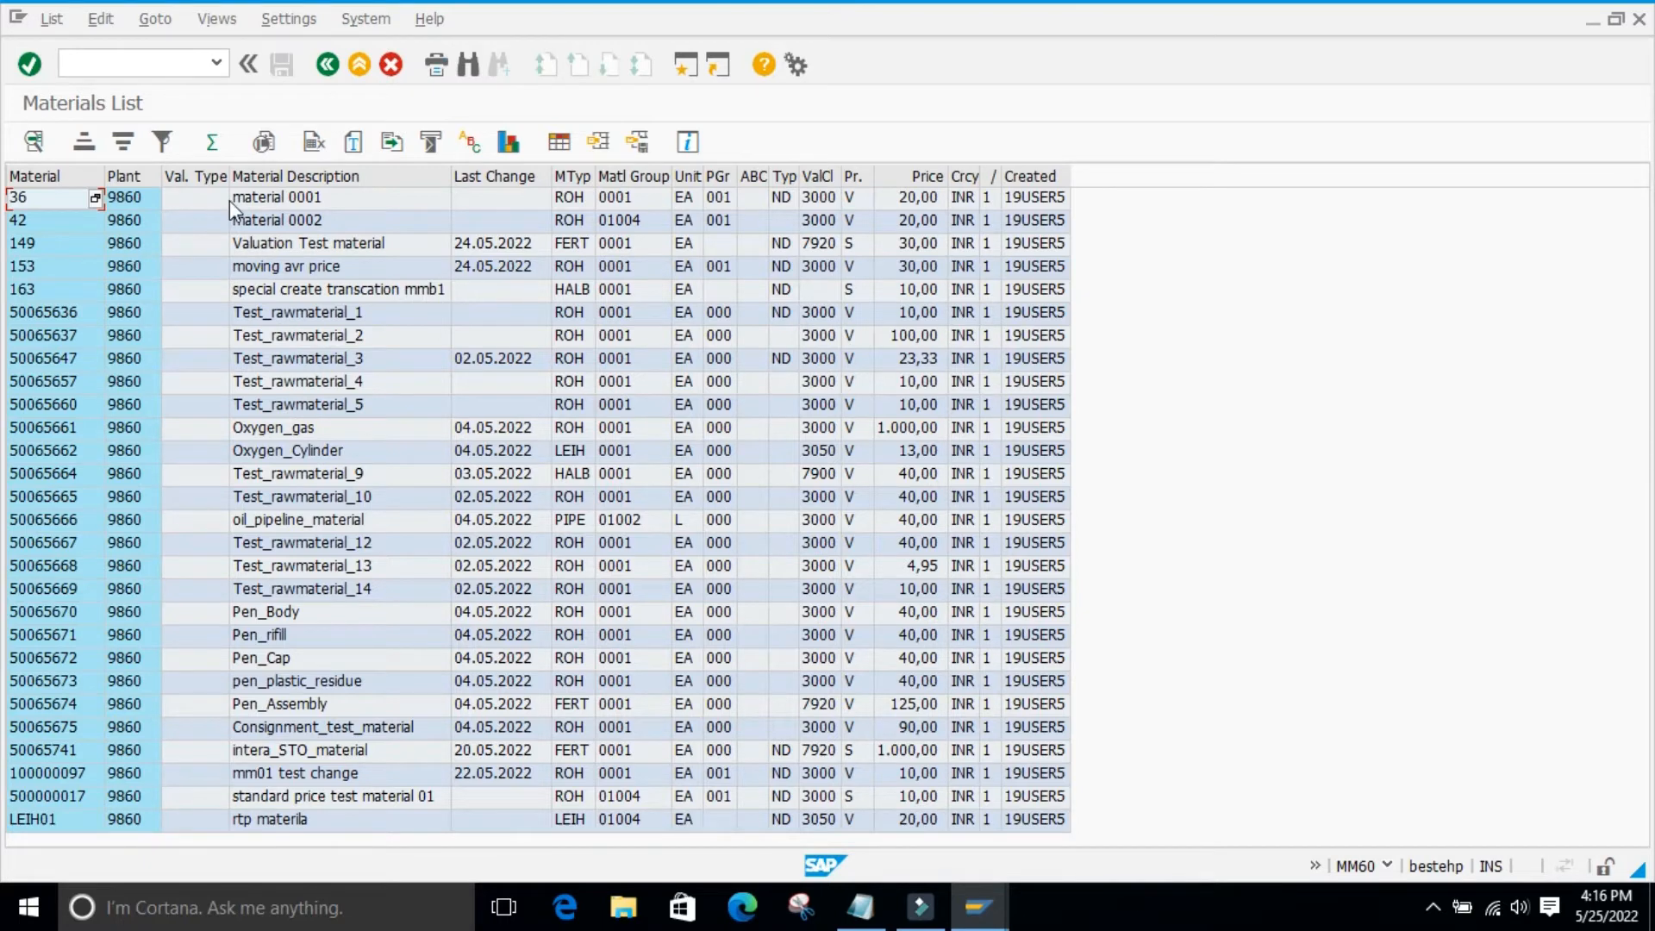
- Examine the row of material 163 in the list and return to the selection screen
{"action": "left_click", "coordinate": [26, 292]}
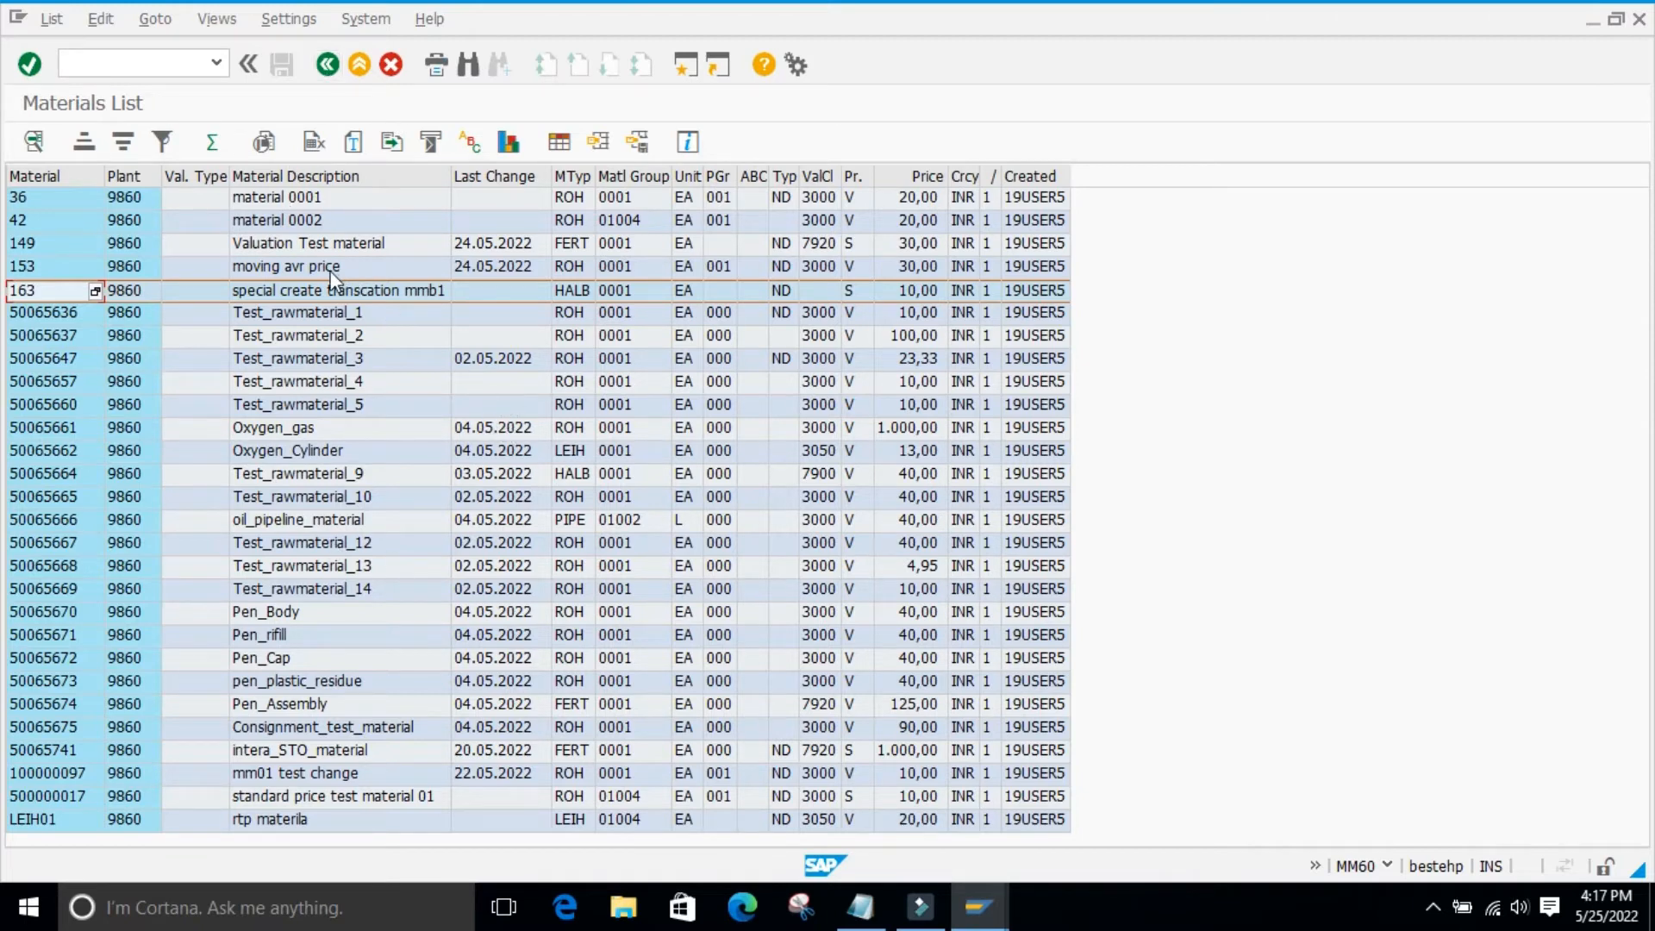
{"action": "left_click", "coordinate": [327, 69]}
{"action": "left_click", "coordinate": [358, 486]}
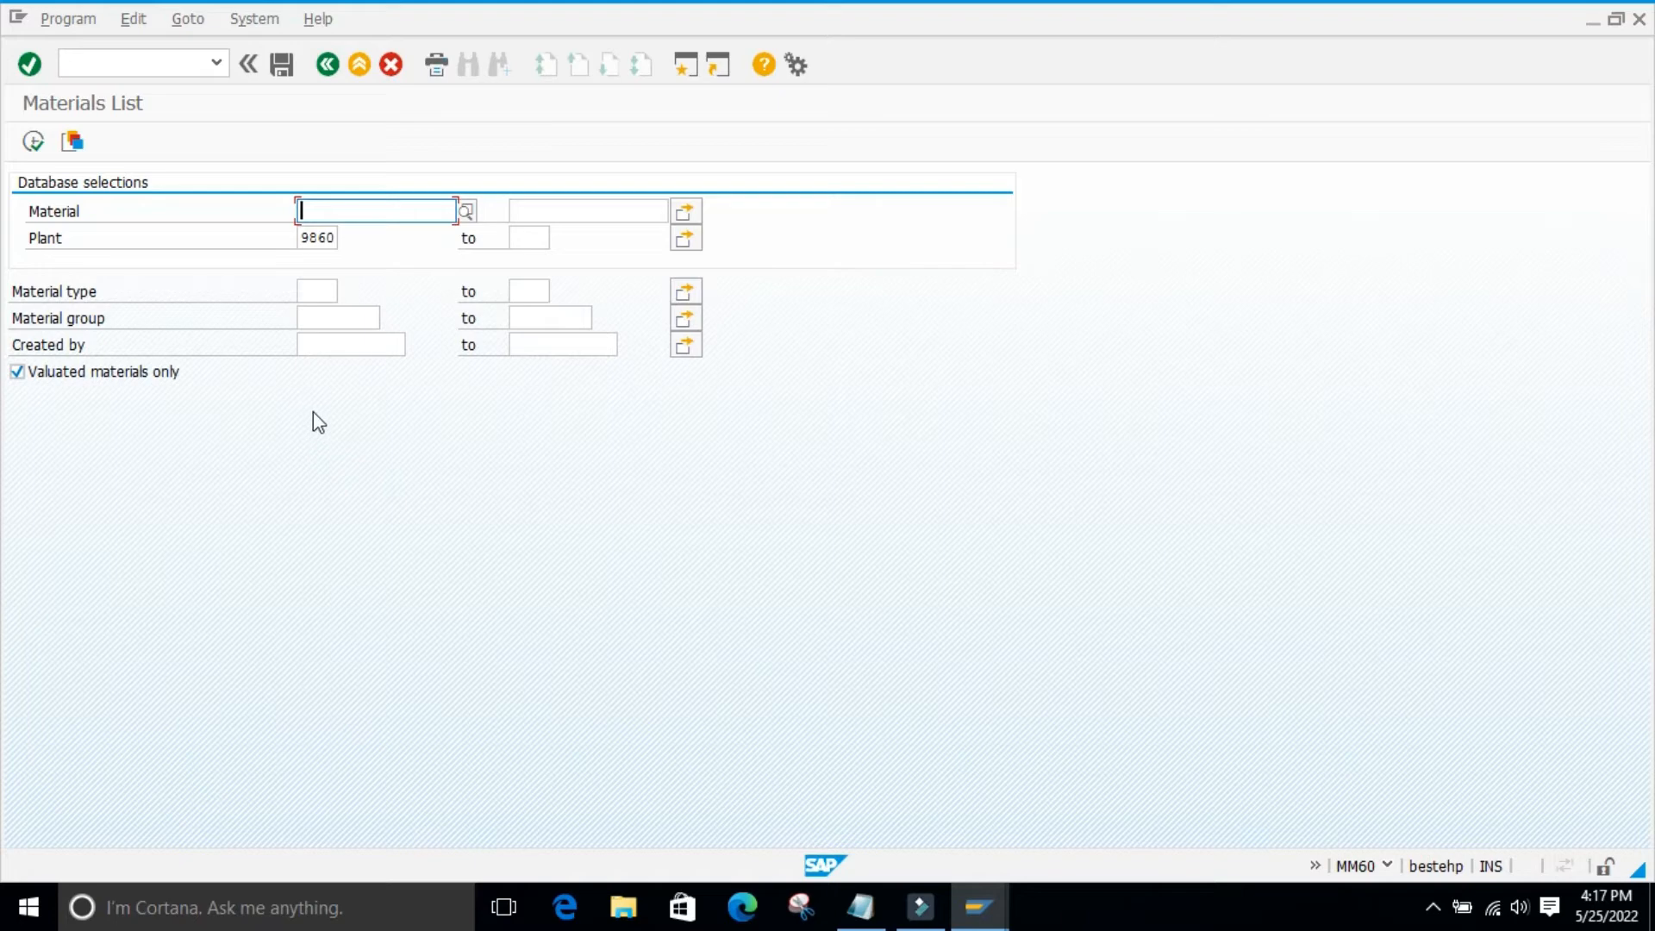
{"action": "left_click", "coordinate": [313, 409]}
- Start the material display transaction MM03
{"action": "left_click", "coordinate": [145, 62]}
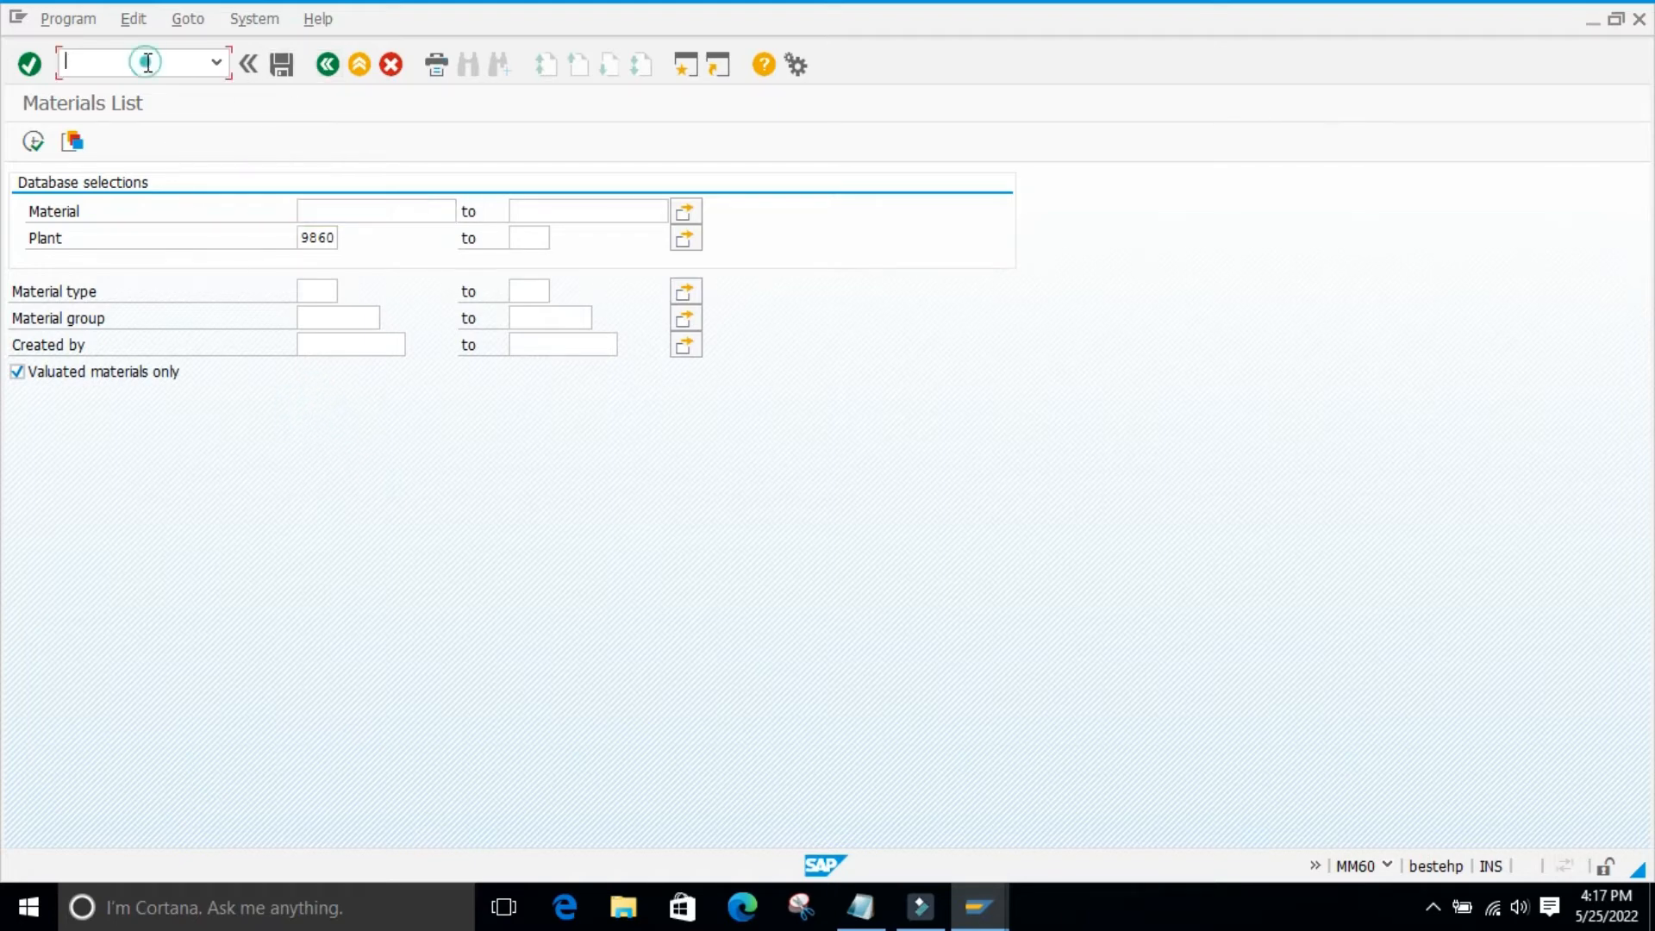
{"action": "type", "text": "/nmm03"}
{"action": "key", "text": "Return"}
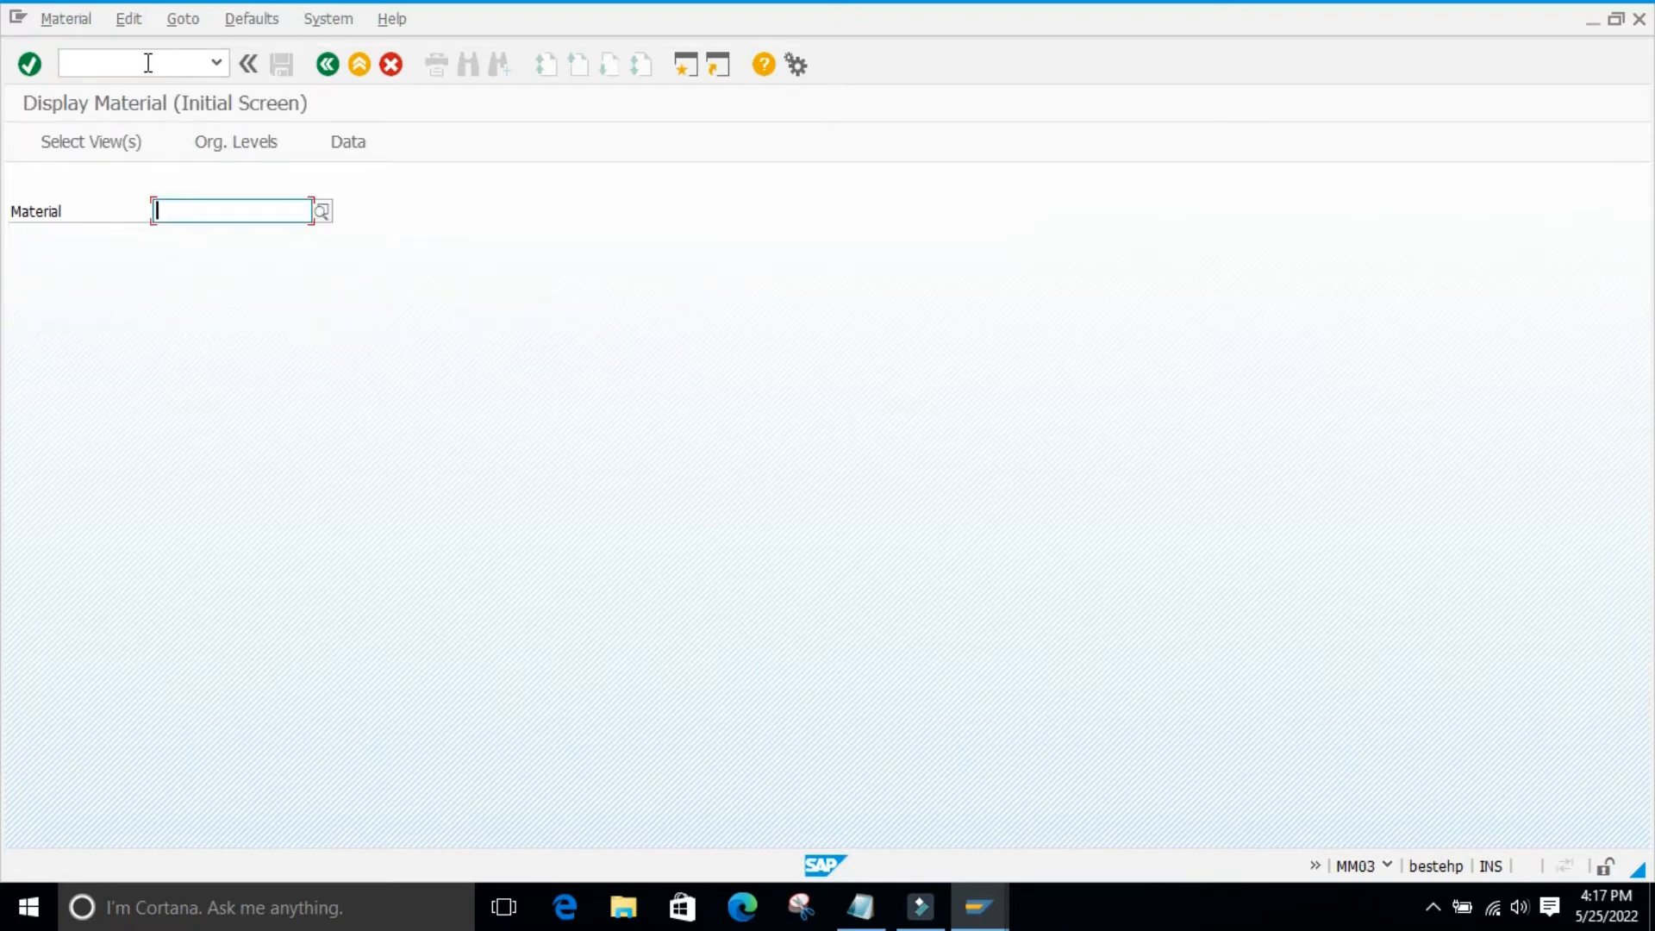
- Search the plant 9860 materials by description for the material number, and close the list without choosing one
{"action": "left_click", "coordinate": [258, 207]}
{"action": "left_click", "coordinate": [242, 209]}
{"action": "left_click", "coordinate": [325, 214]}
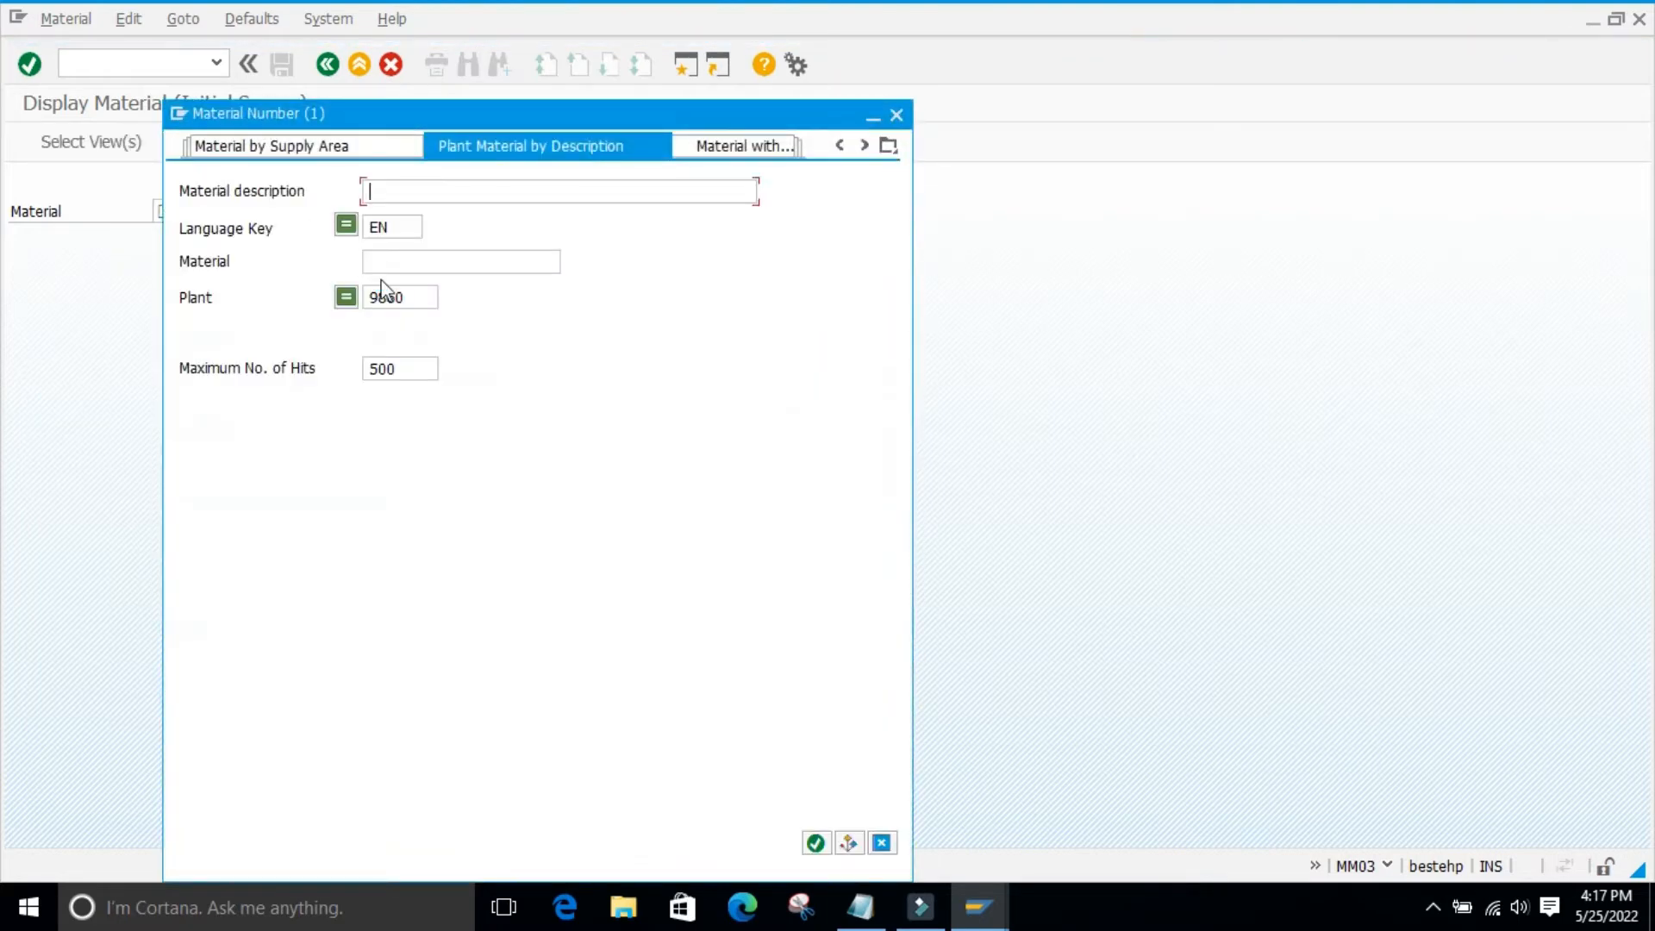
{"action": "left_click", "coordinate": [814, 843]}
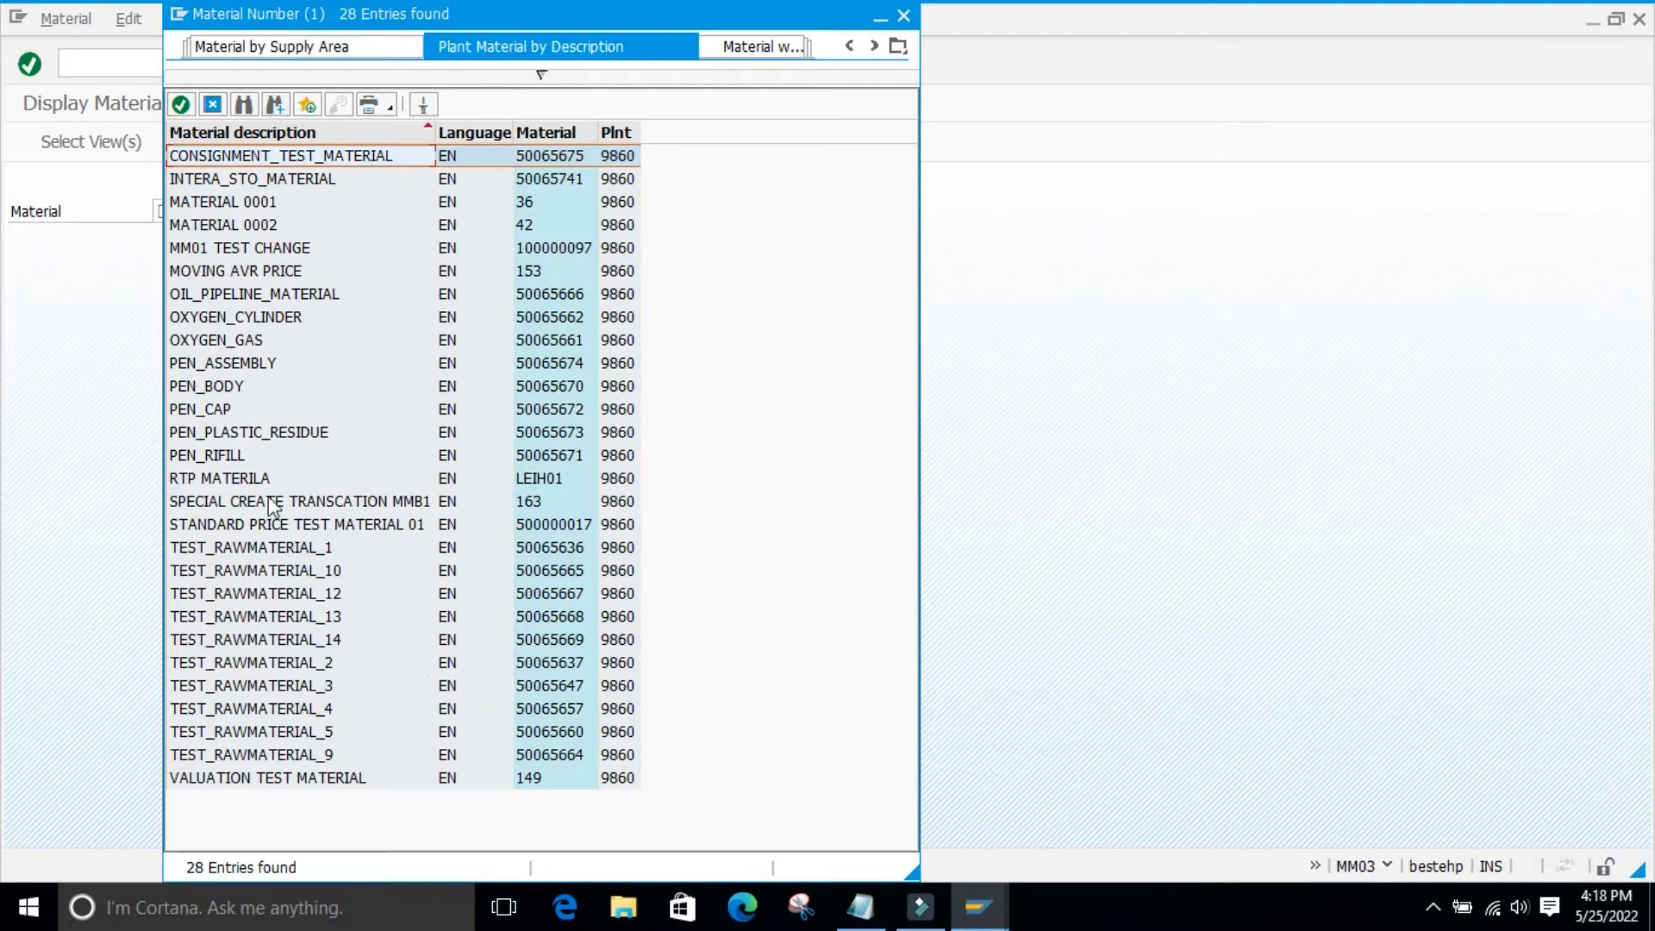
{"action": "left_click", "coordinate": [905, 17]}
{"action": "left_click", "coordinate": [181, 454]}
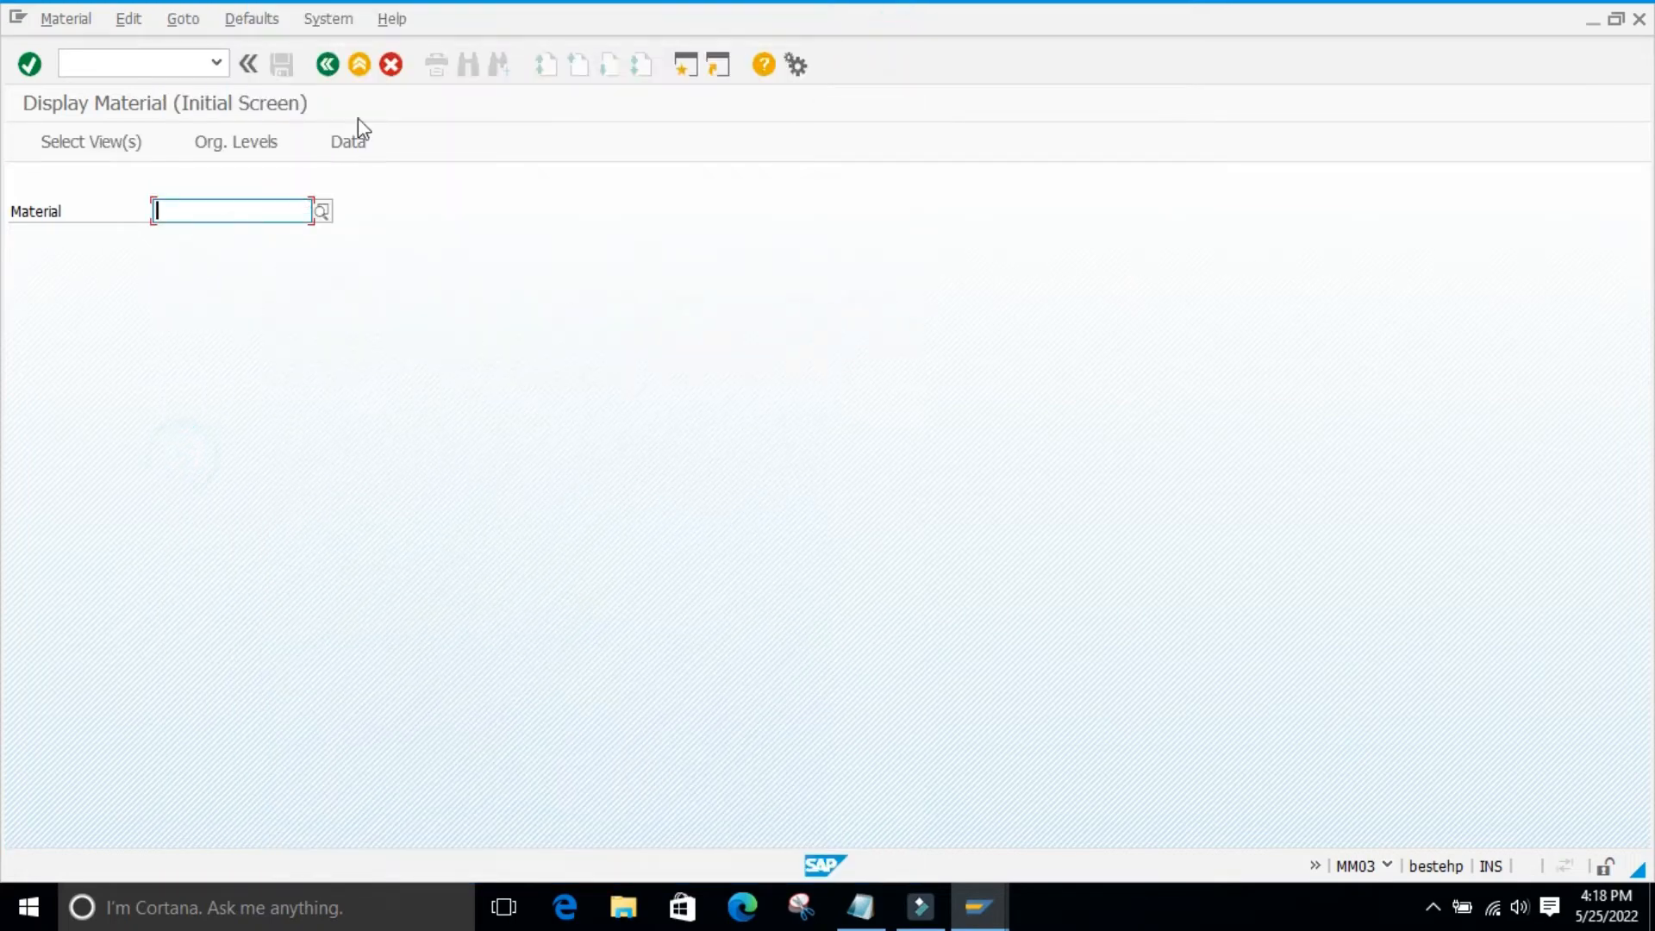
- Return to the SAP Easy Access tree, collapse Create (General) and start the immediate Change transaction for materials
{"action": "left_click", "coordinate": [328, 66]}
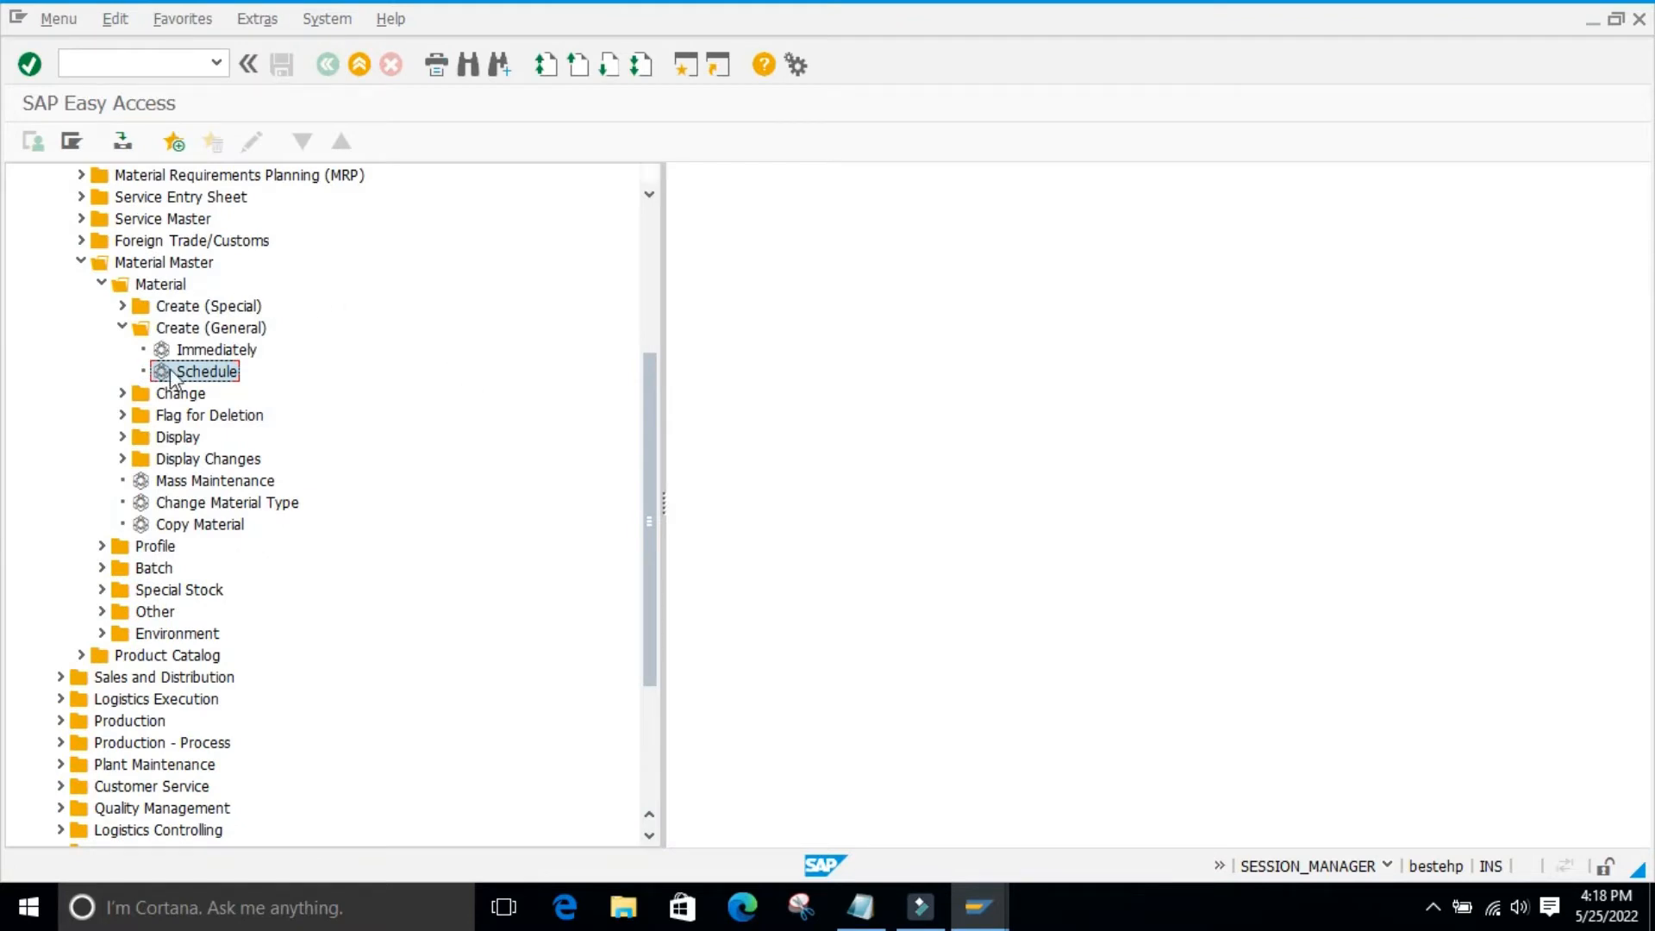
{"action": "left_click", "coordinate": [122, 329]}
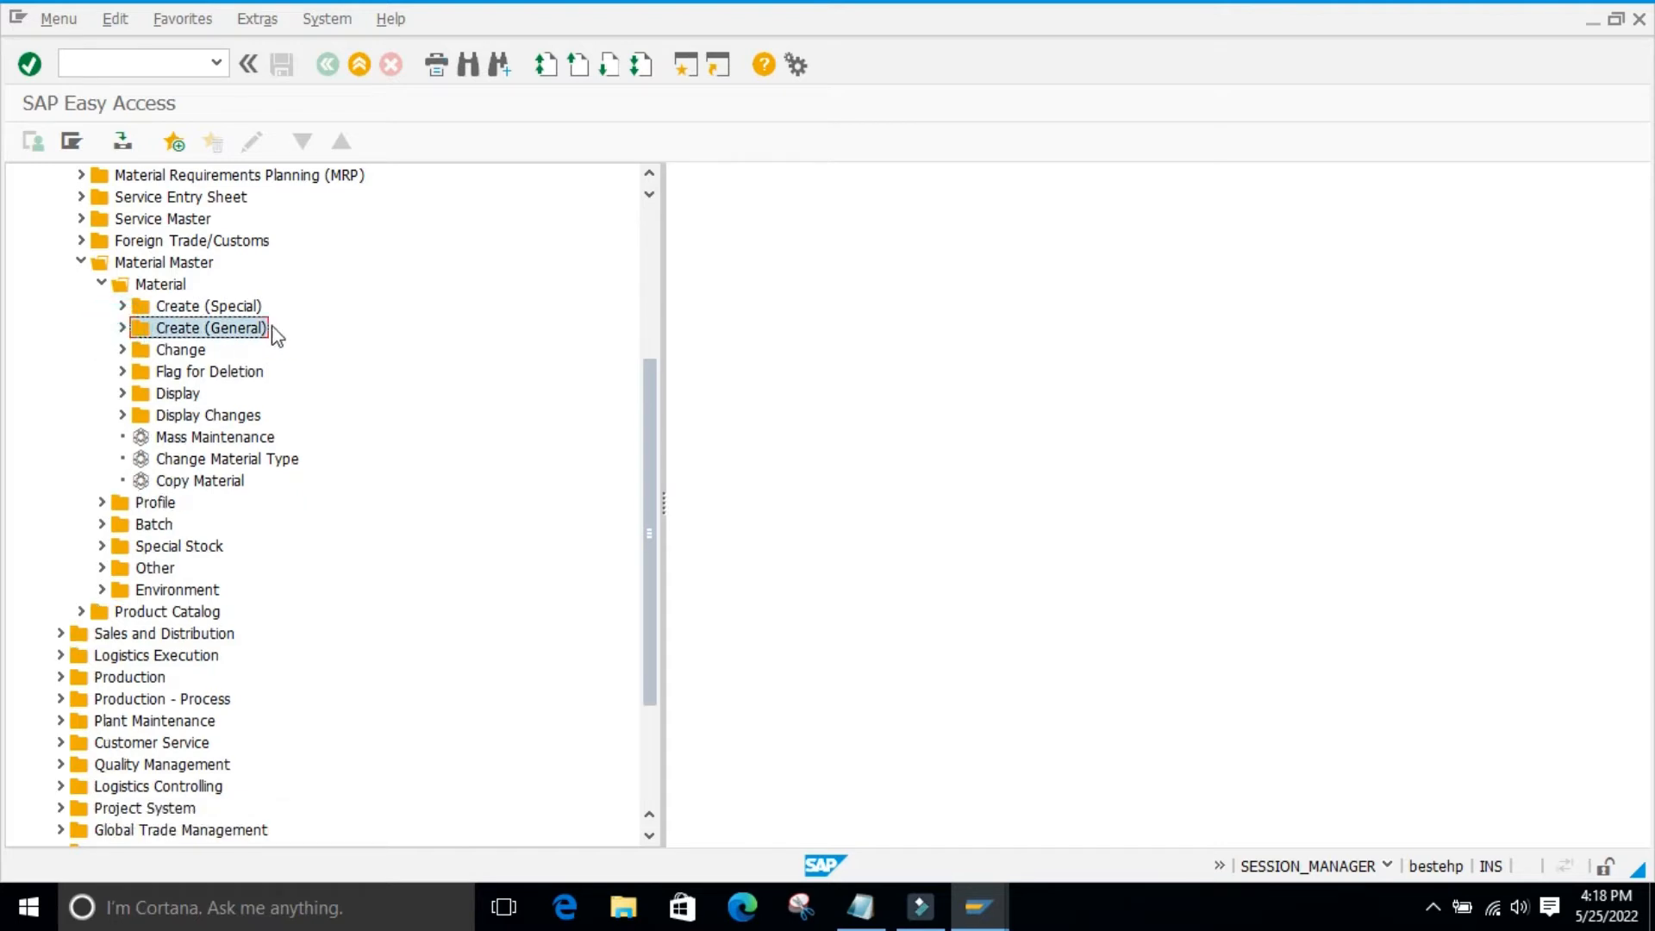
{"action": "left_click", "coordinate": [123, 351]}
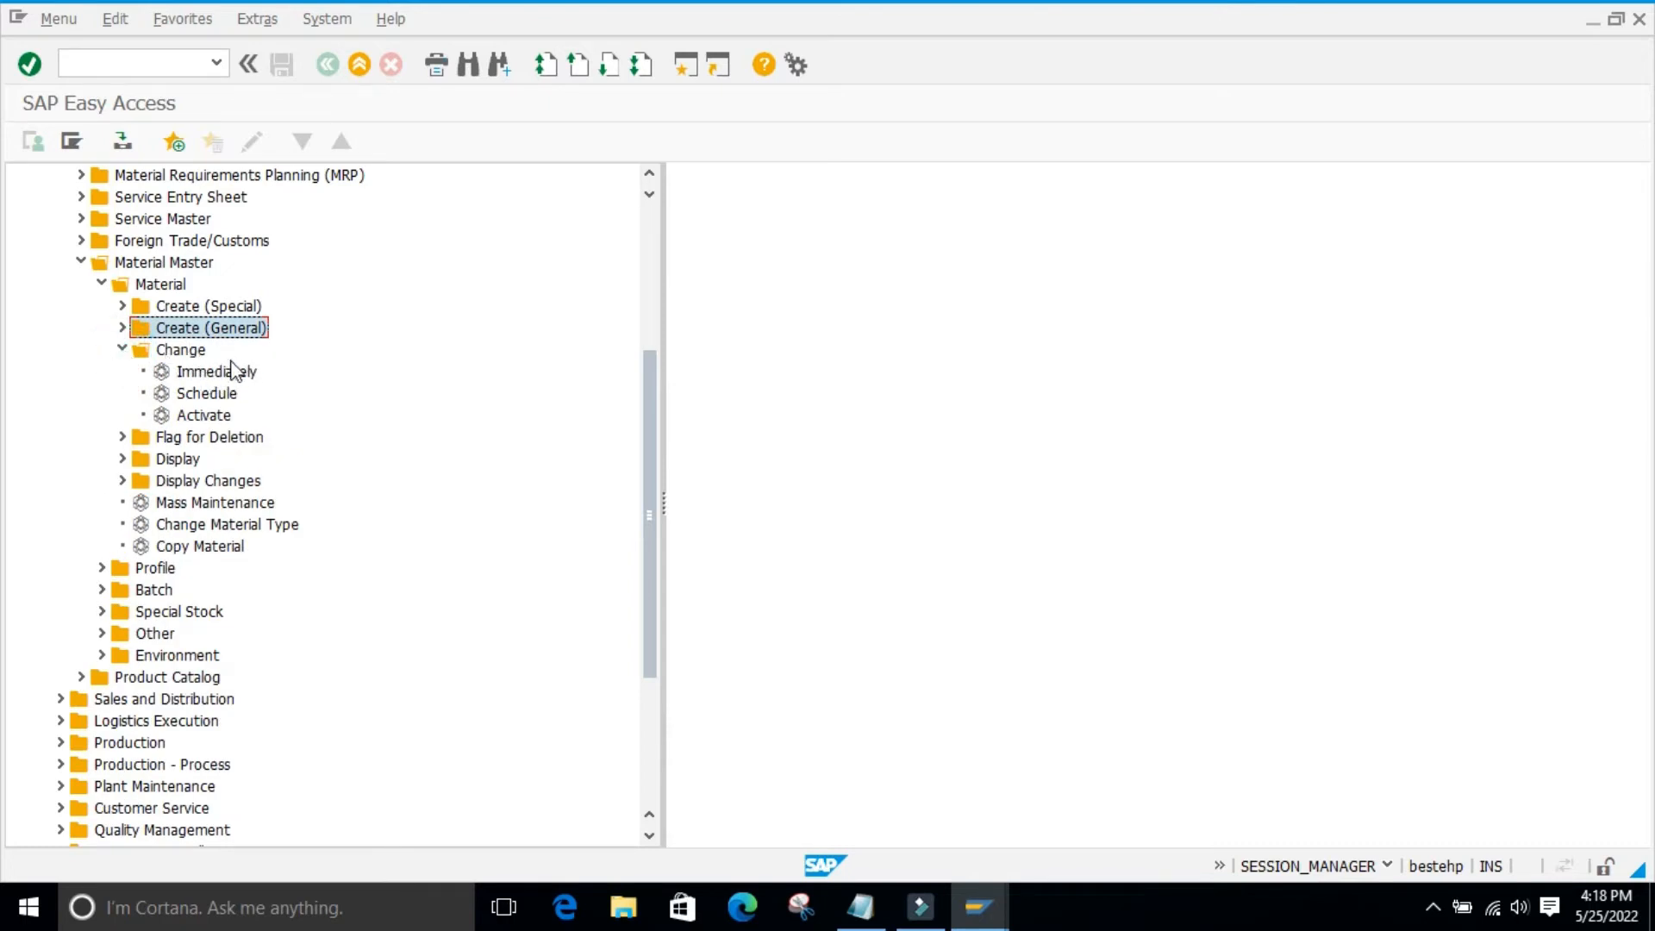
{"action": "double_click", "coordinate": [173, 372]}
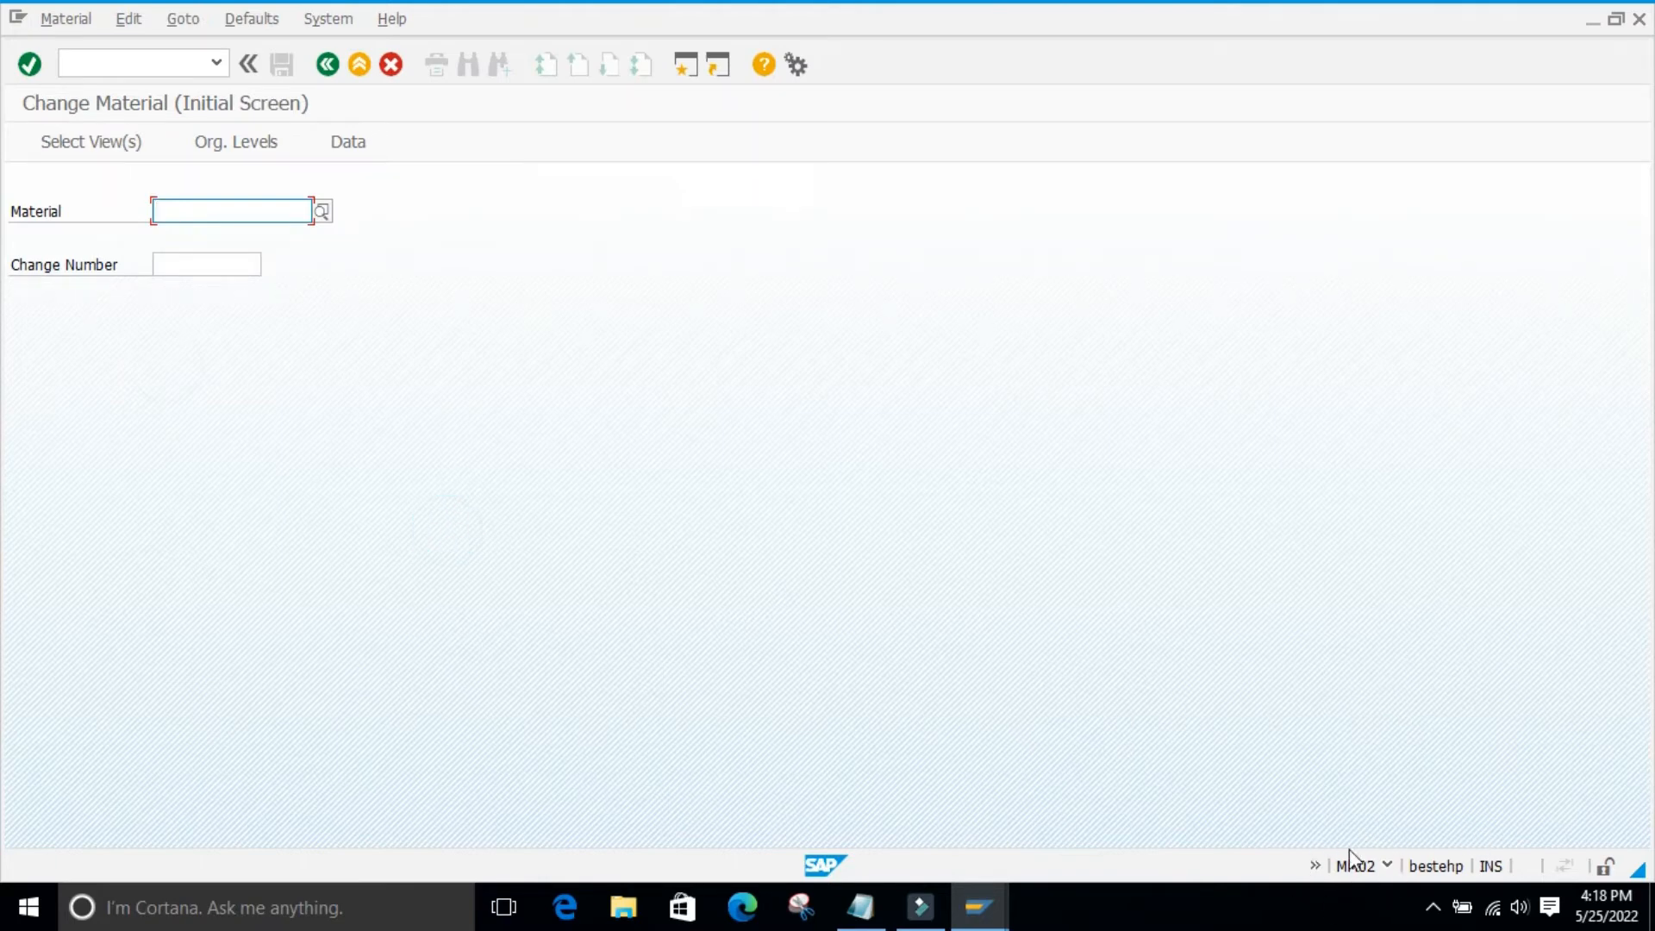
- Add the line "mm02 - change material" below the mm01 entry in the Notepad notes and minimize them
{"action": "left_click", "coordinate": [869, 888]}
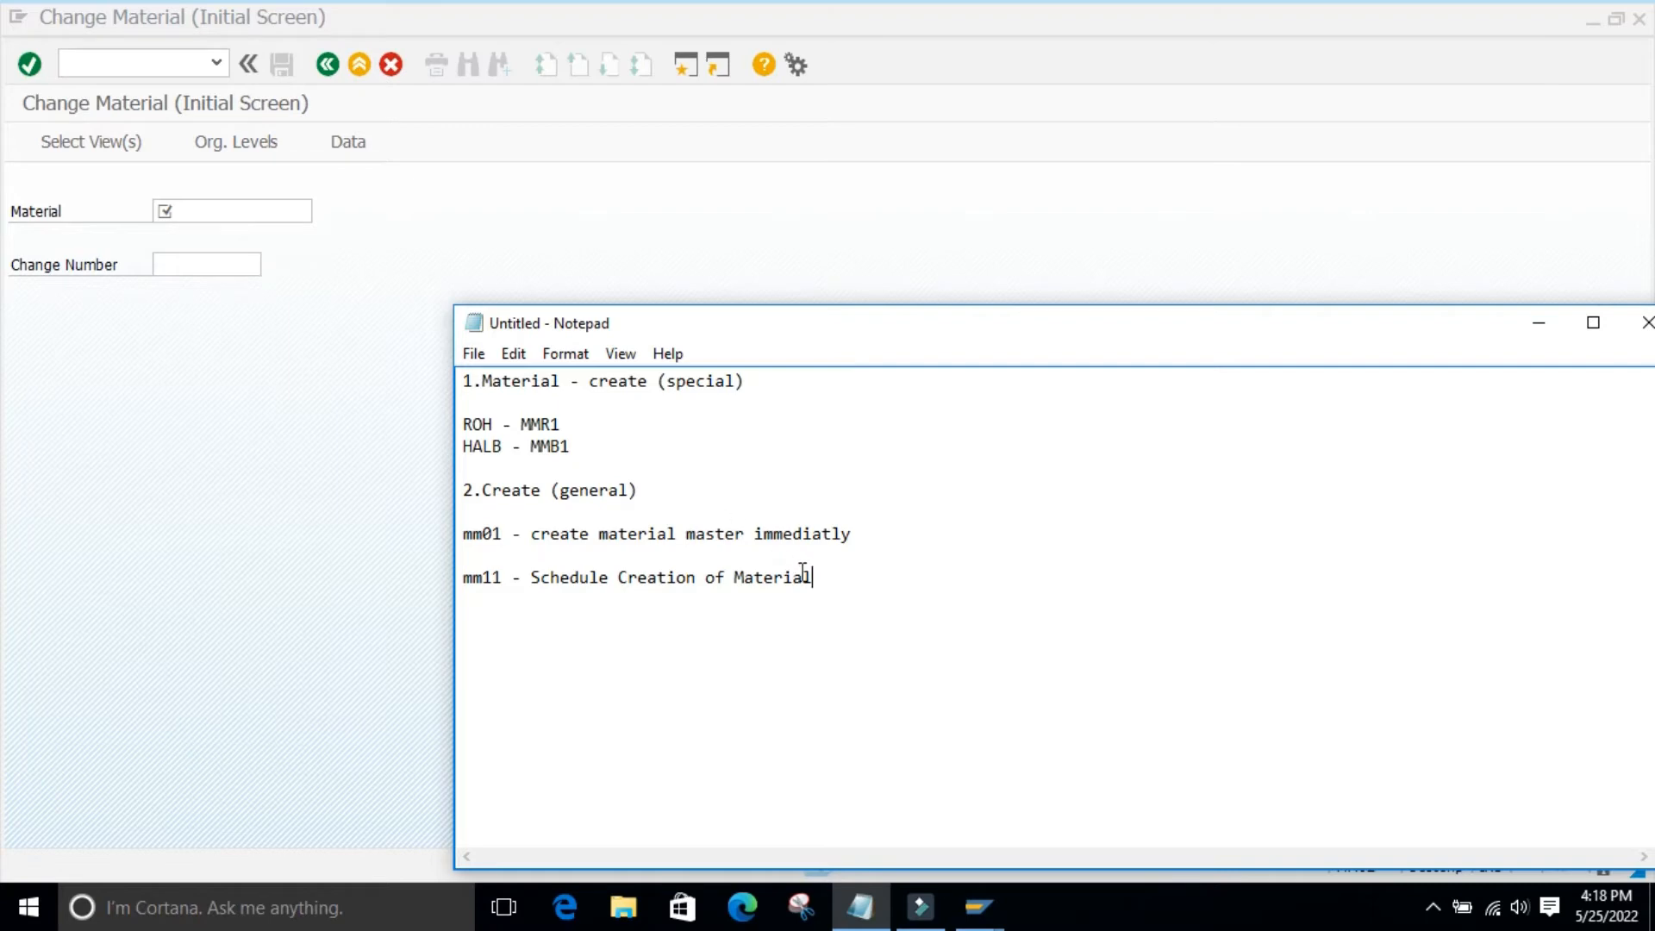
{"action": "left_click", "coordinate": [849, 577]}
{"action": "left_click", "coordinate": [873, 529]}
{"action": "key", "text": "Return"}
{"action": "key", "text": "Return"}
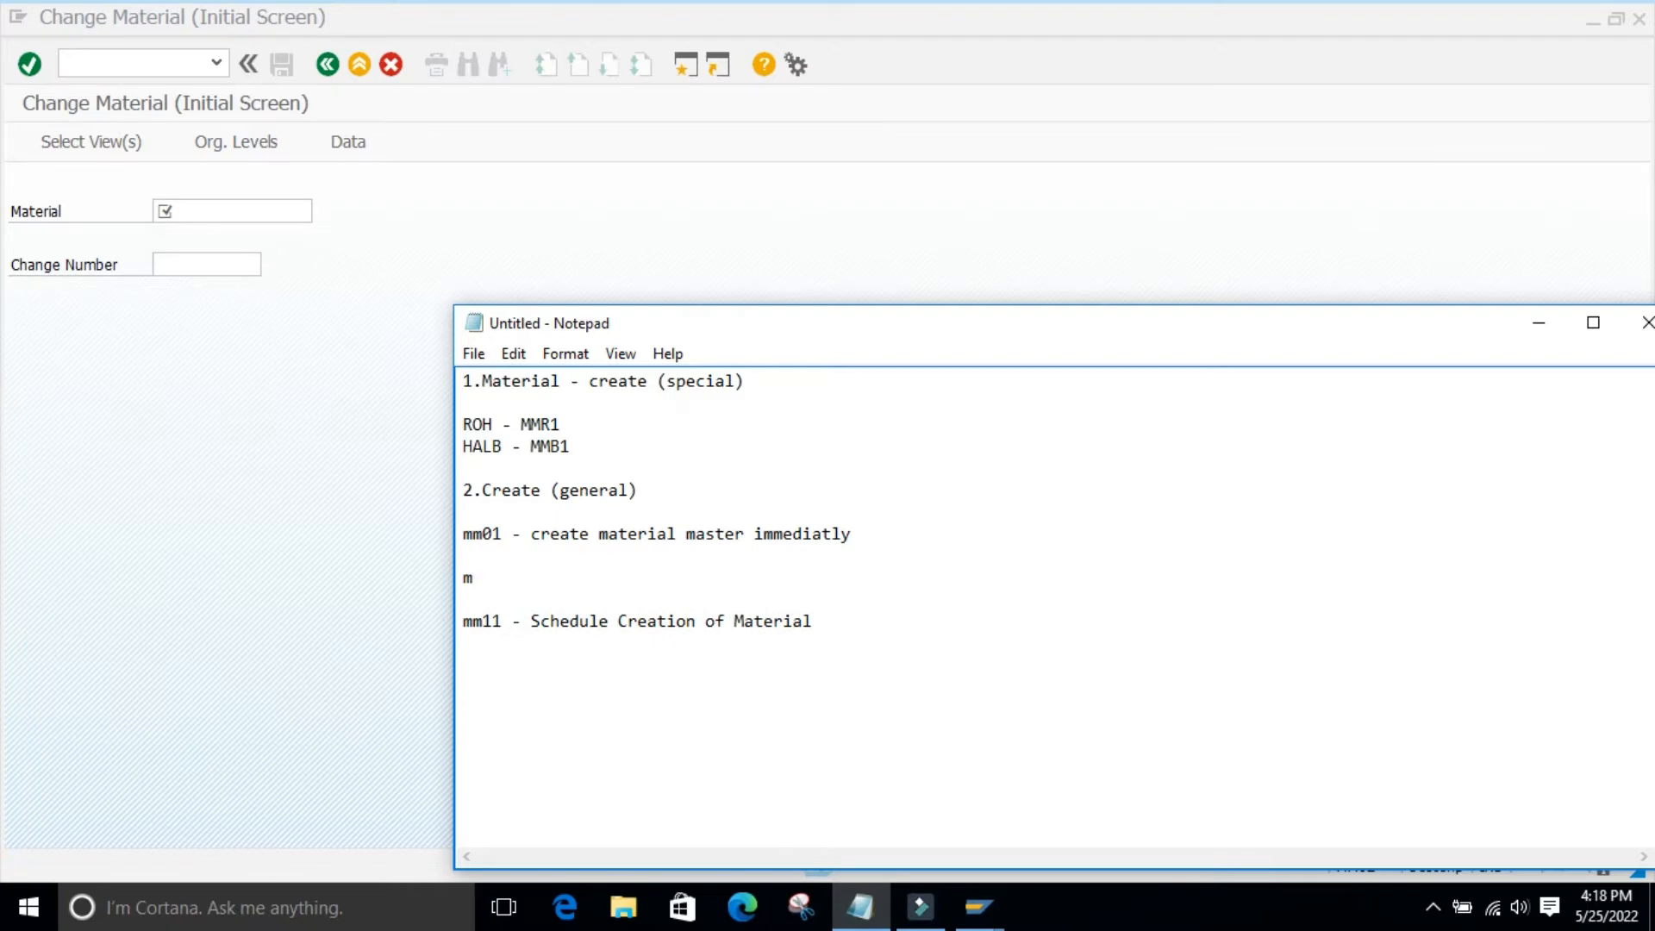
{"action": "type", "text": "mm02 - change material"}
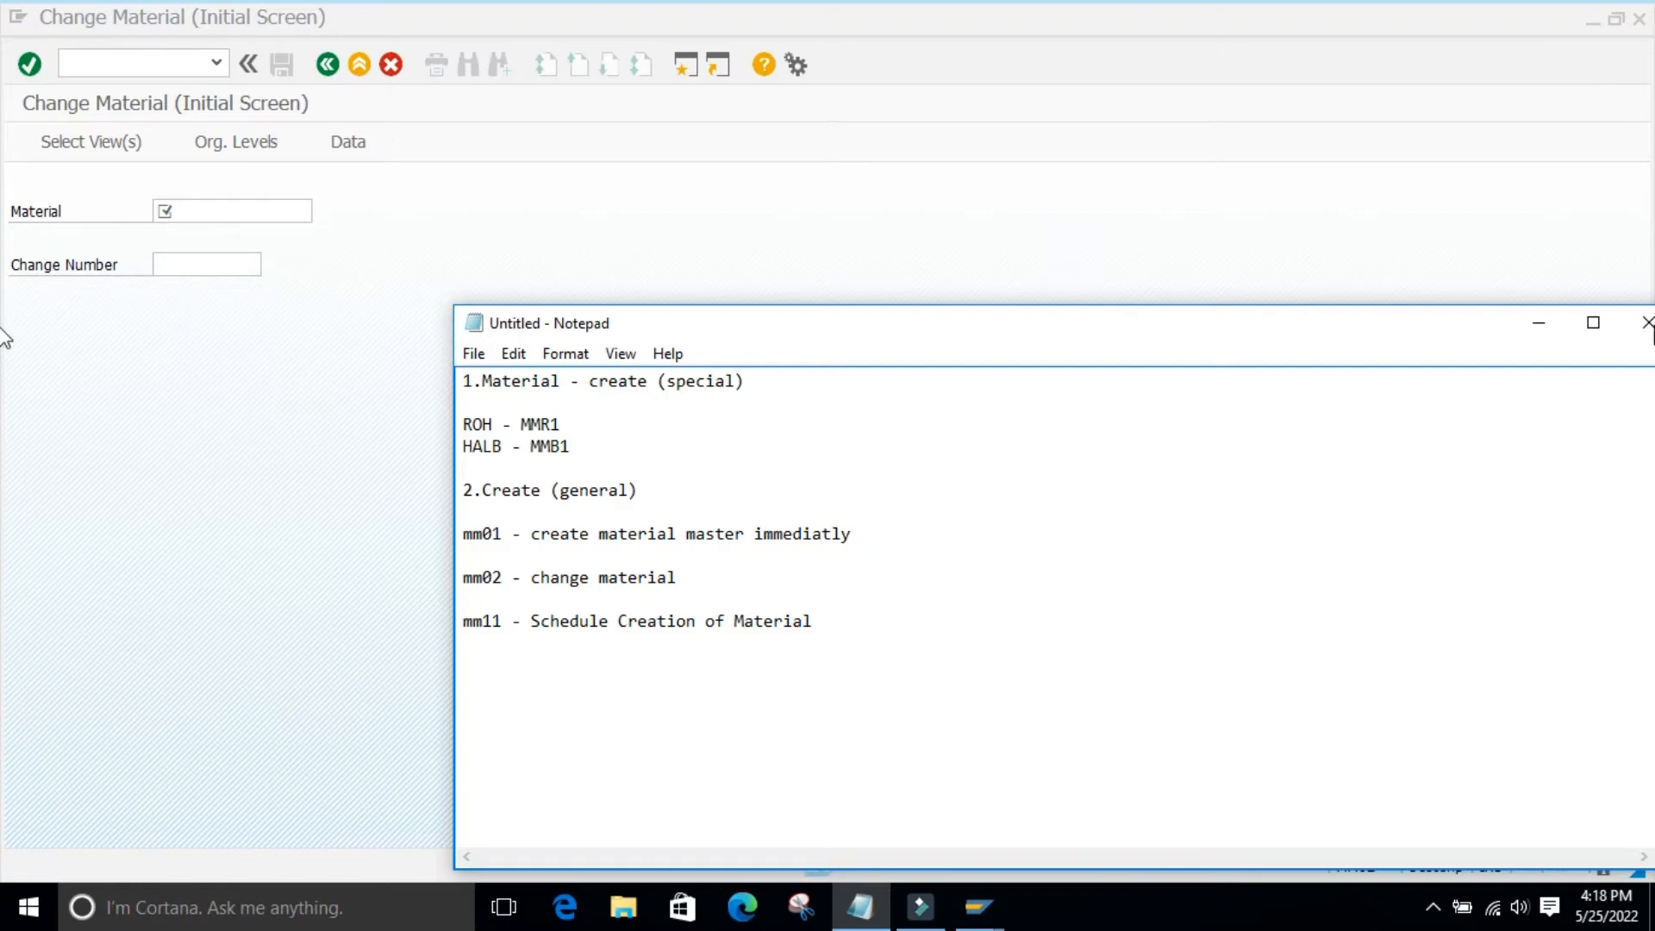
{"action": "left_click", "coordinate": [1539, 323]}
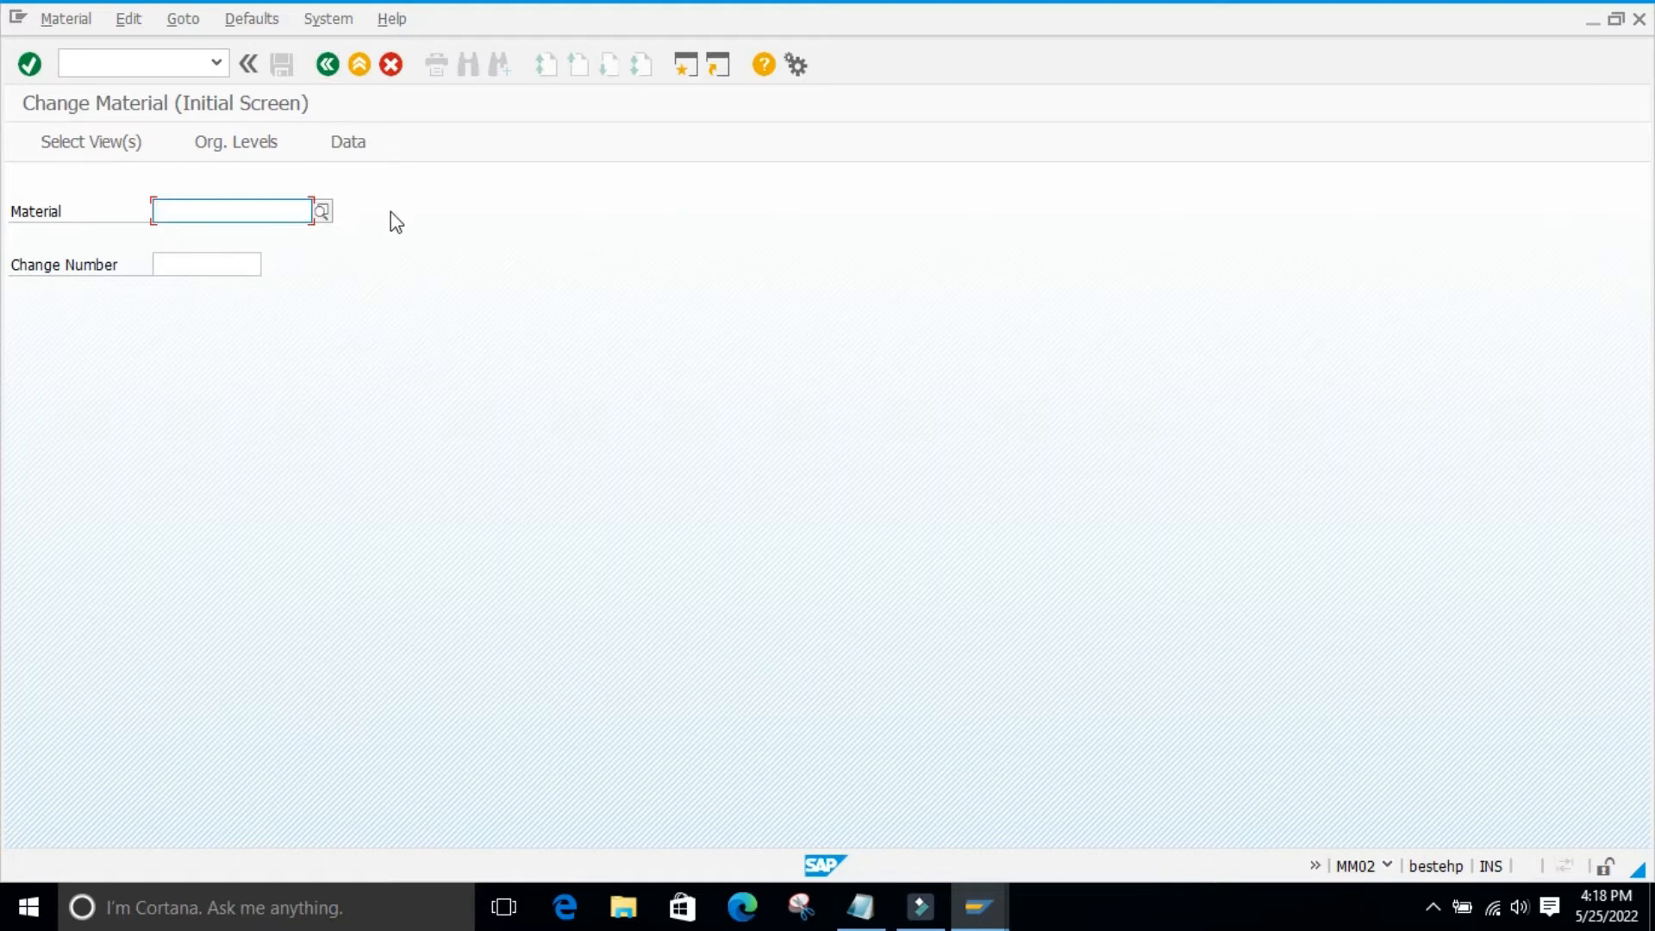
- Choose material 149 for changing and accept its preselected views
{"action": "left_click", "coordinate": [232, 211]}
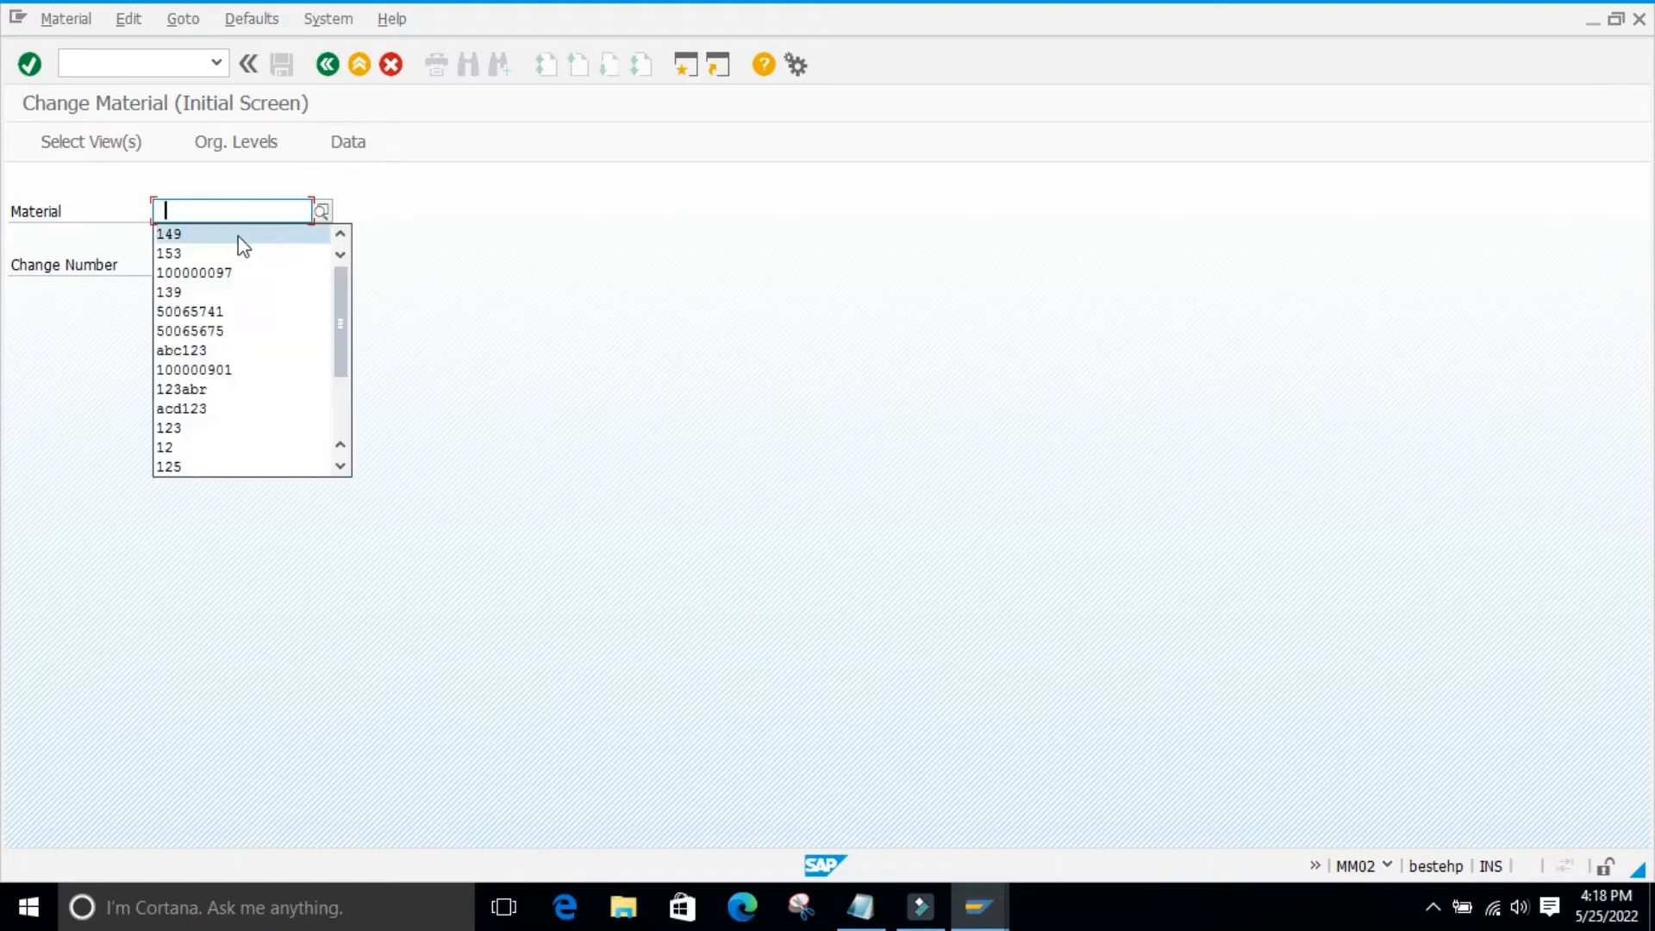
{"action": "left_click", "coordinate": [226, 234]}
{"action": "key", "text": "Return"}
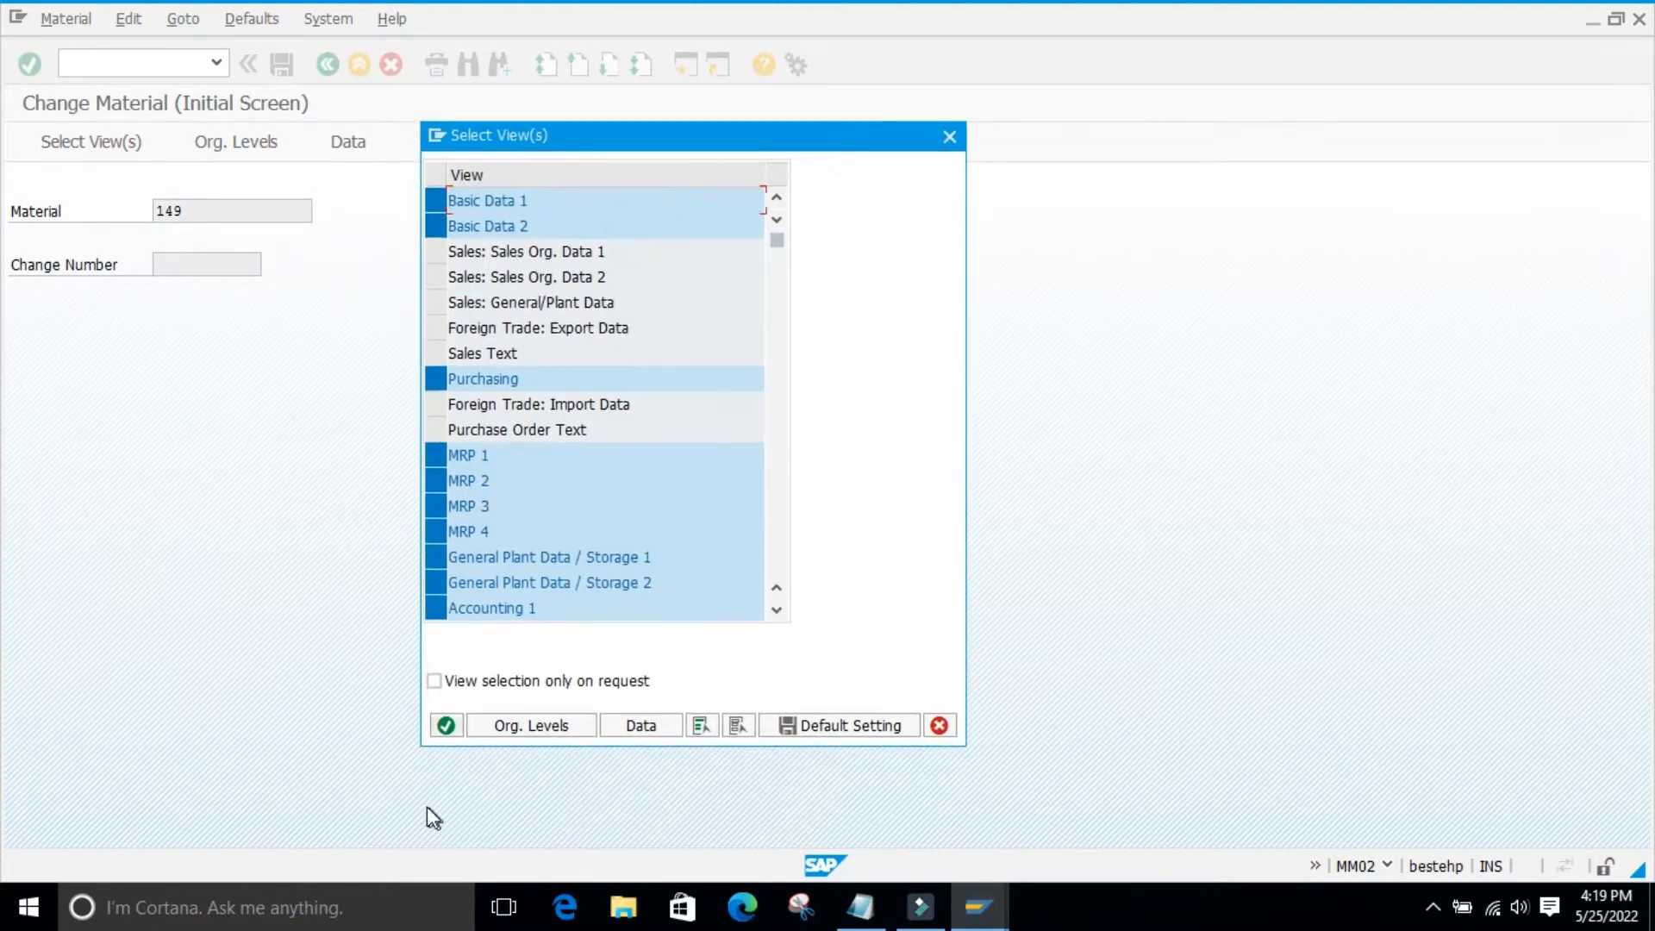
{"action": "left_click", "coordinate": [454, 731]}
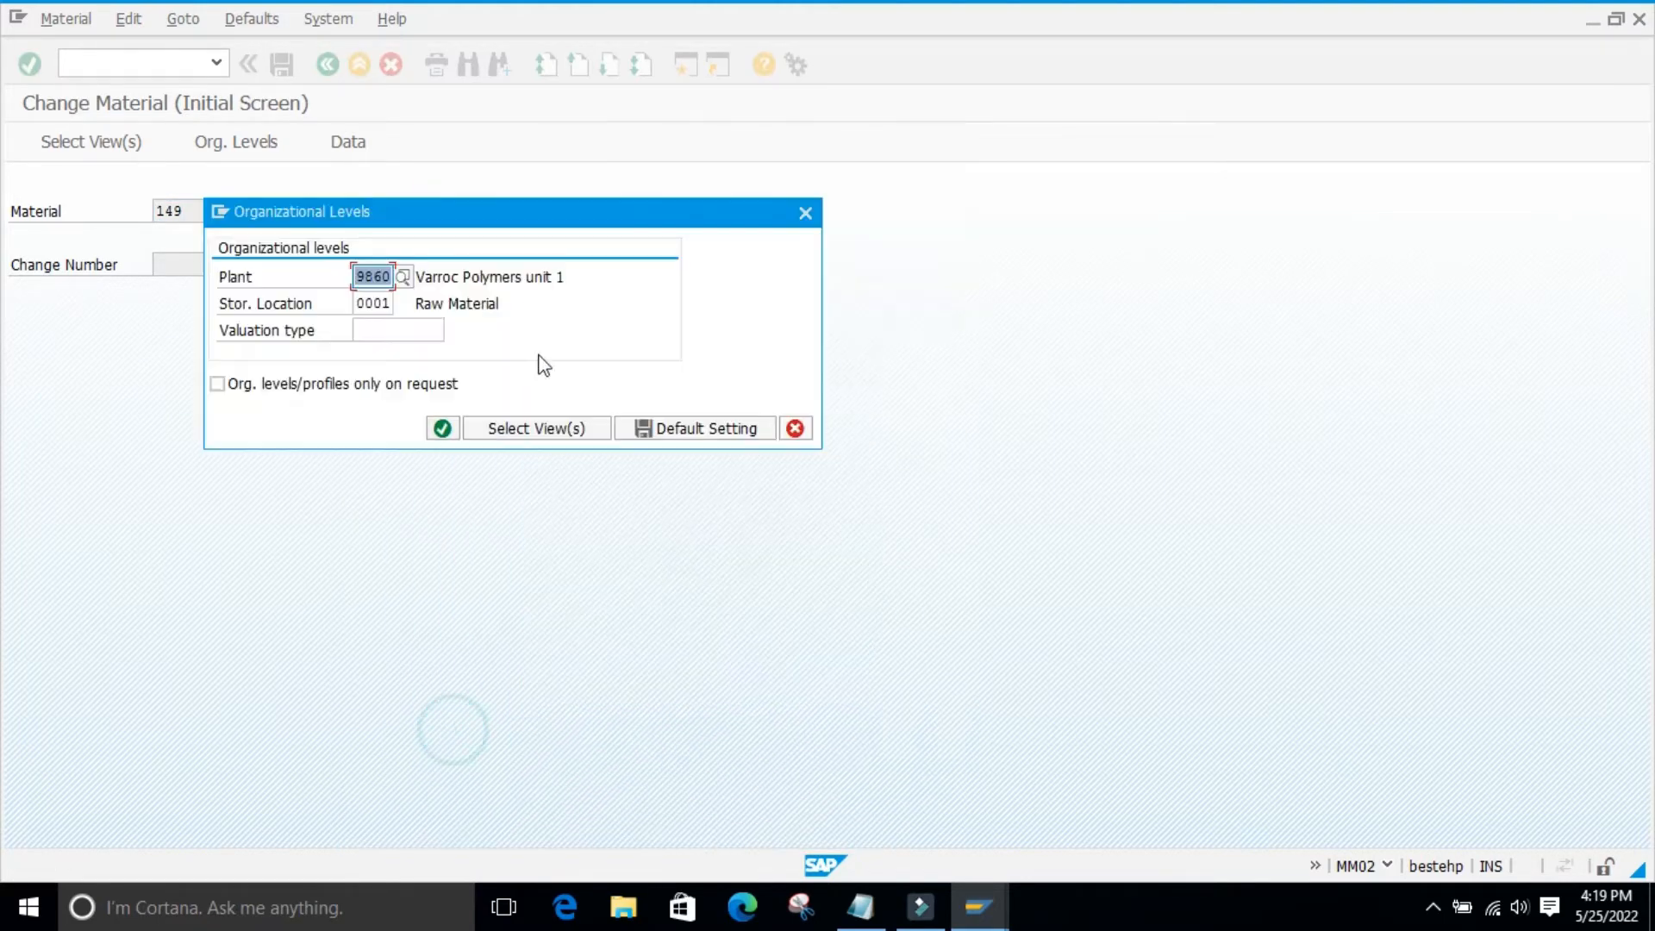
- With plant 9860 and storage location 0001 accepted, change material 149's description to "Valuation Test material 1" and save
{"action": "left_click", "coordinate": [443, 428]}
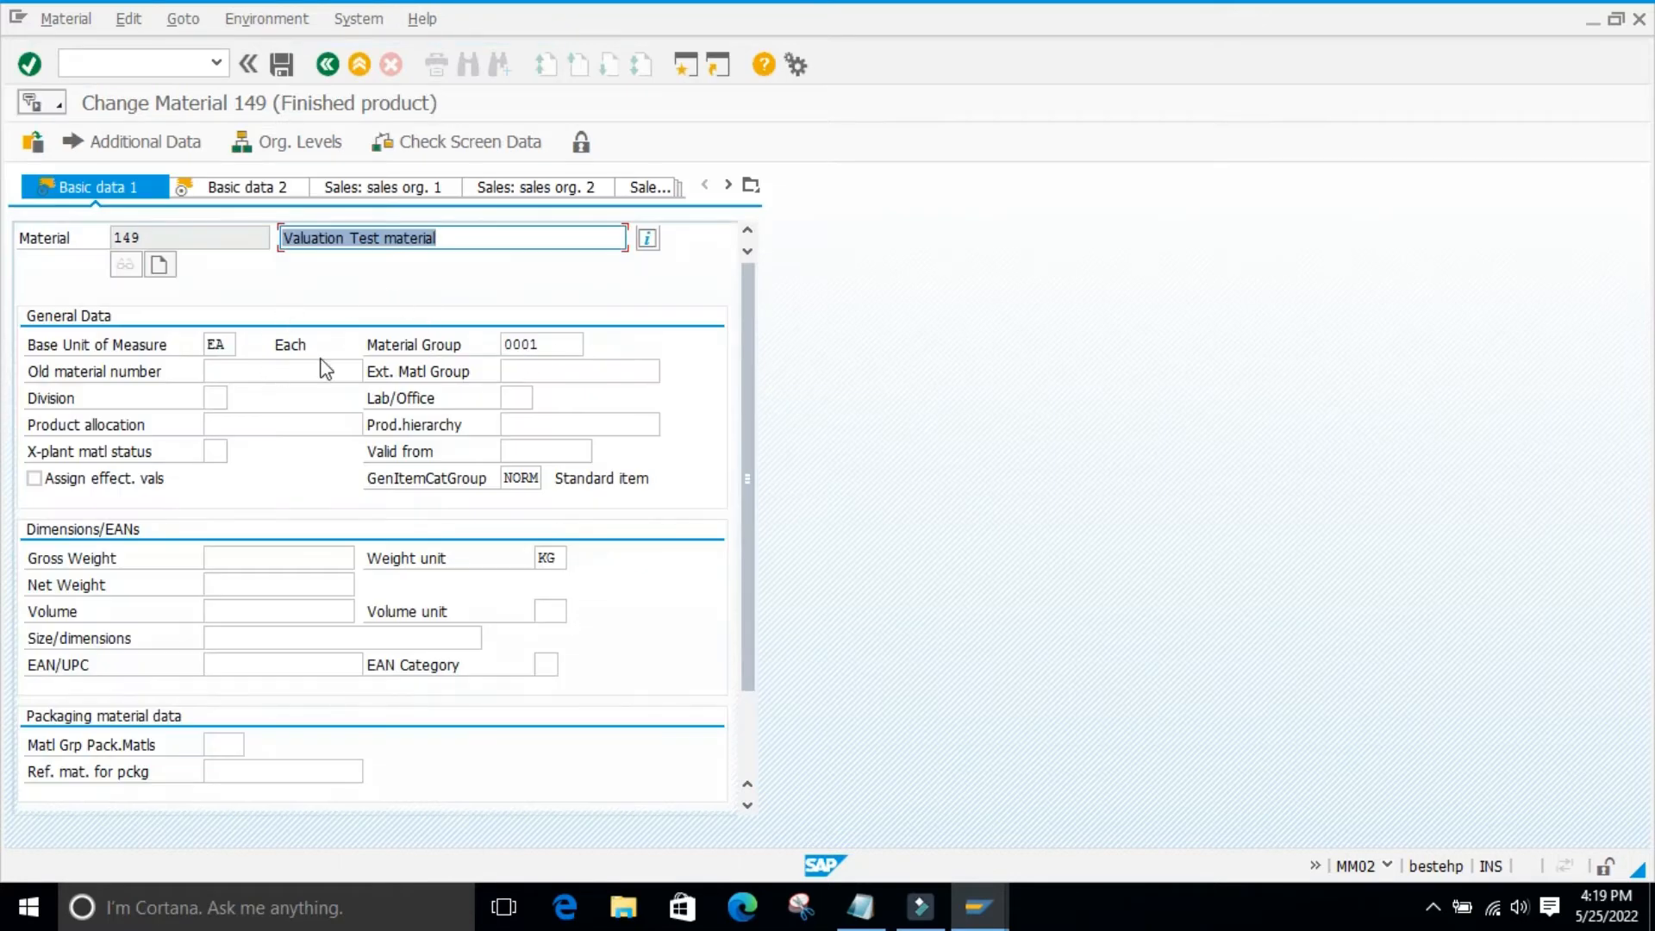
{"action": "left_click", "coordinate": [479, 241]}
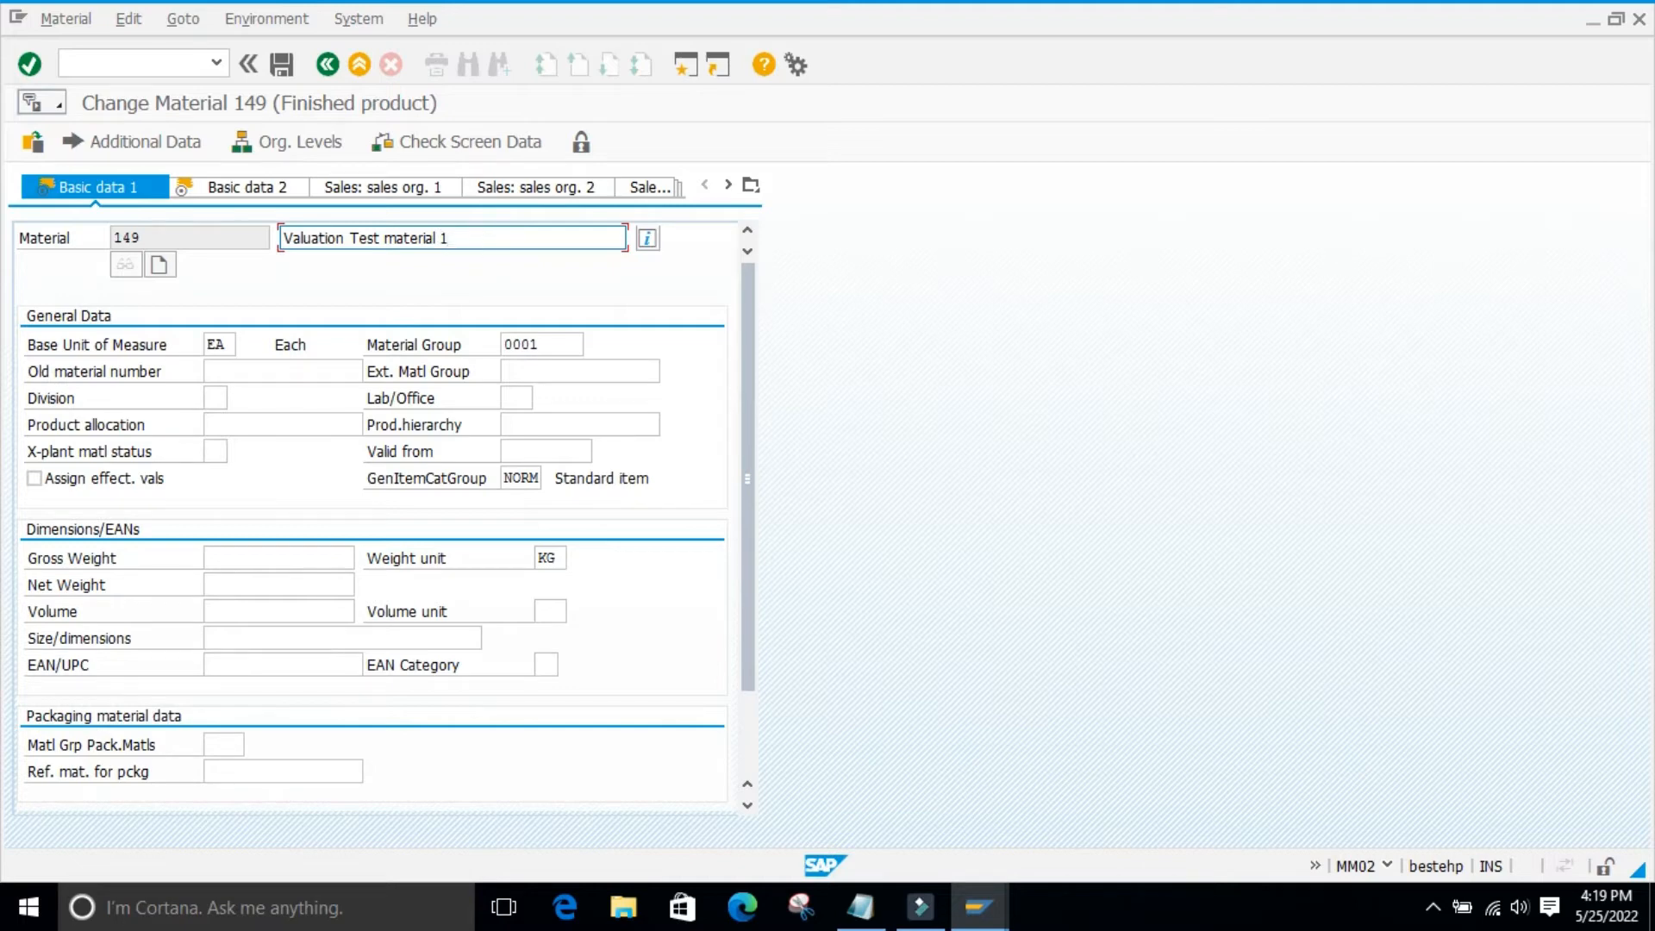
{"action": "type", "text": "1"}
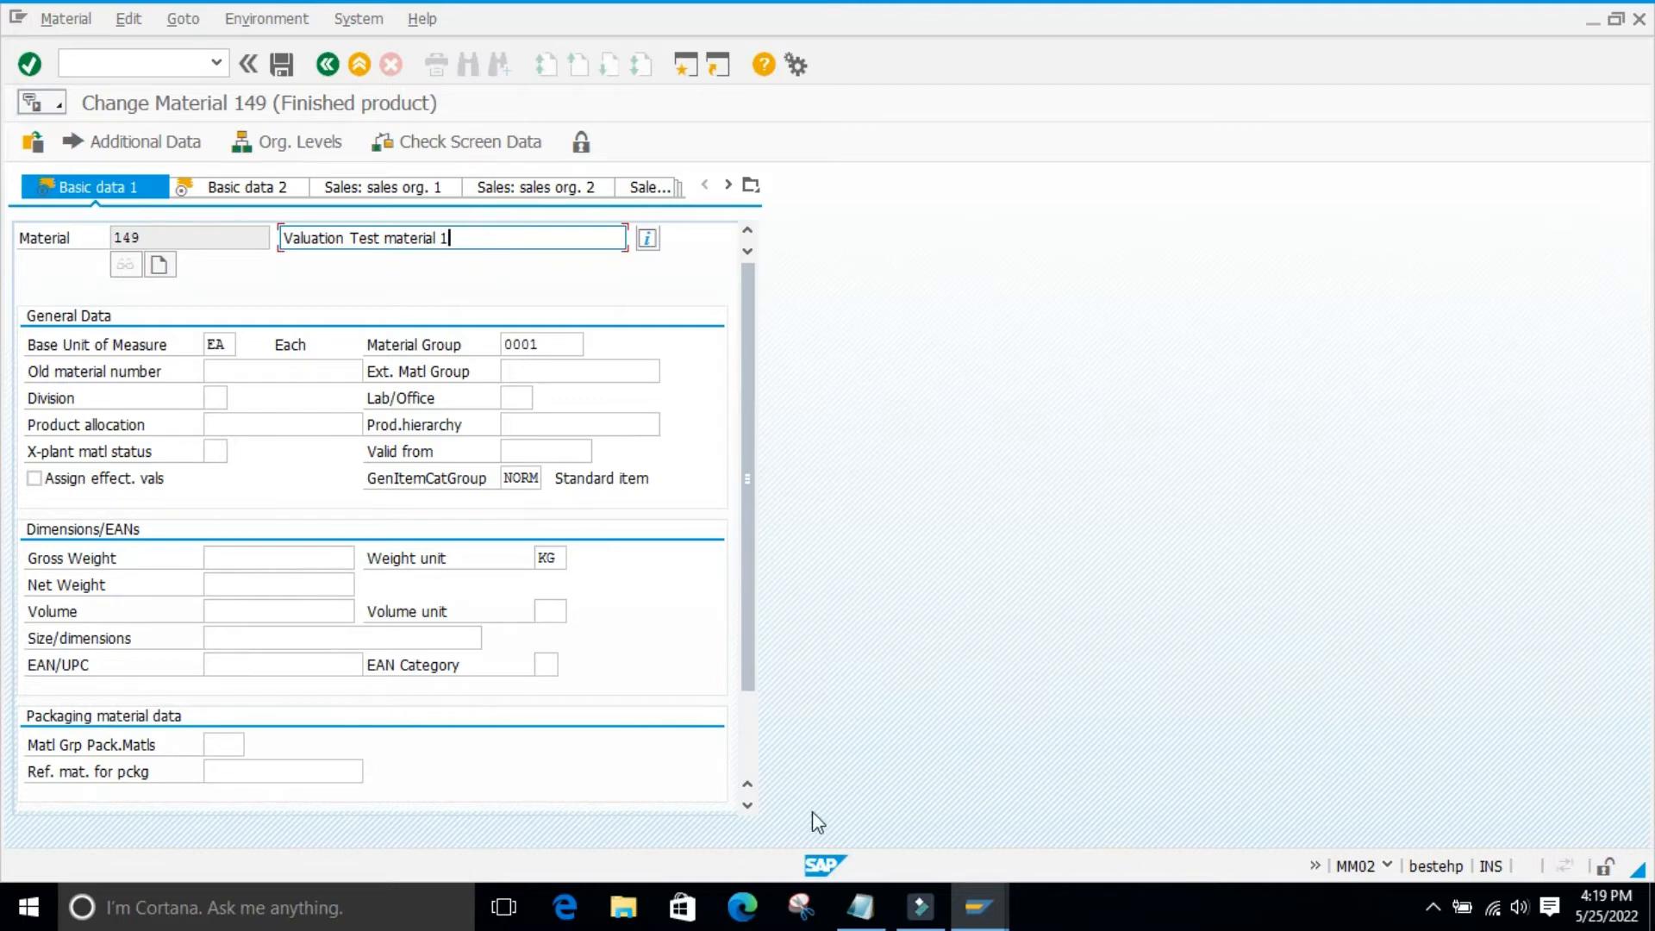
{"action": "left_click", "coordinate": [281, 76]}
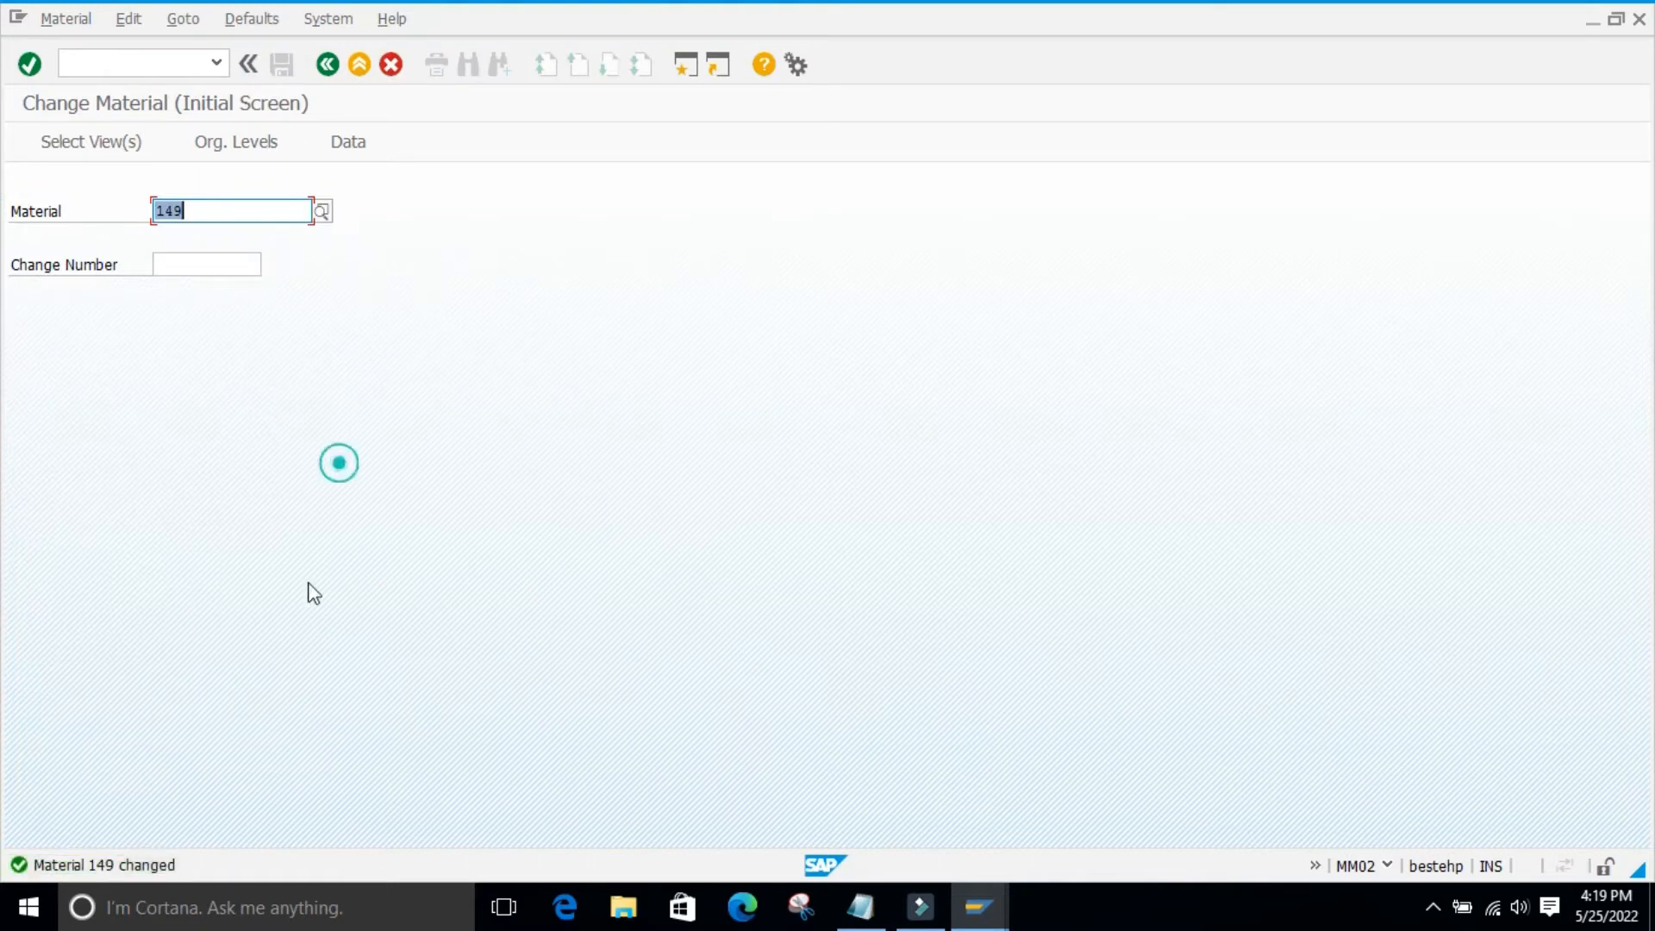
- Read the detailed status message about the saved material change and close it
{"action": "double_click", "coordinate": [75, 867]}
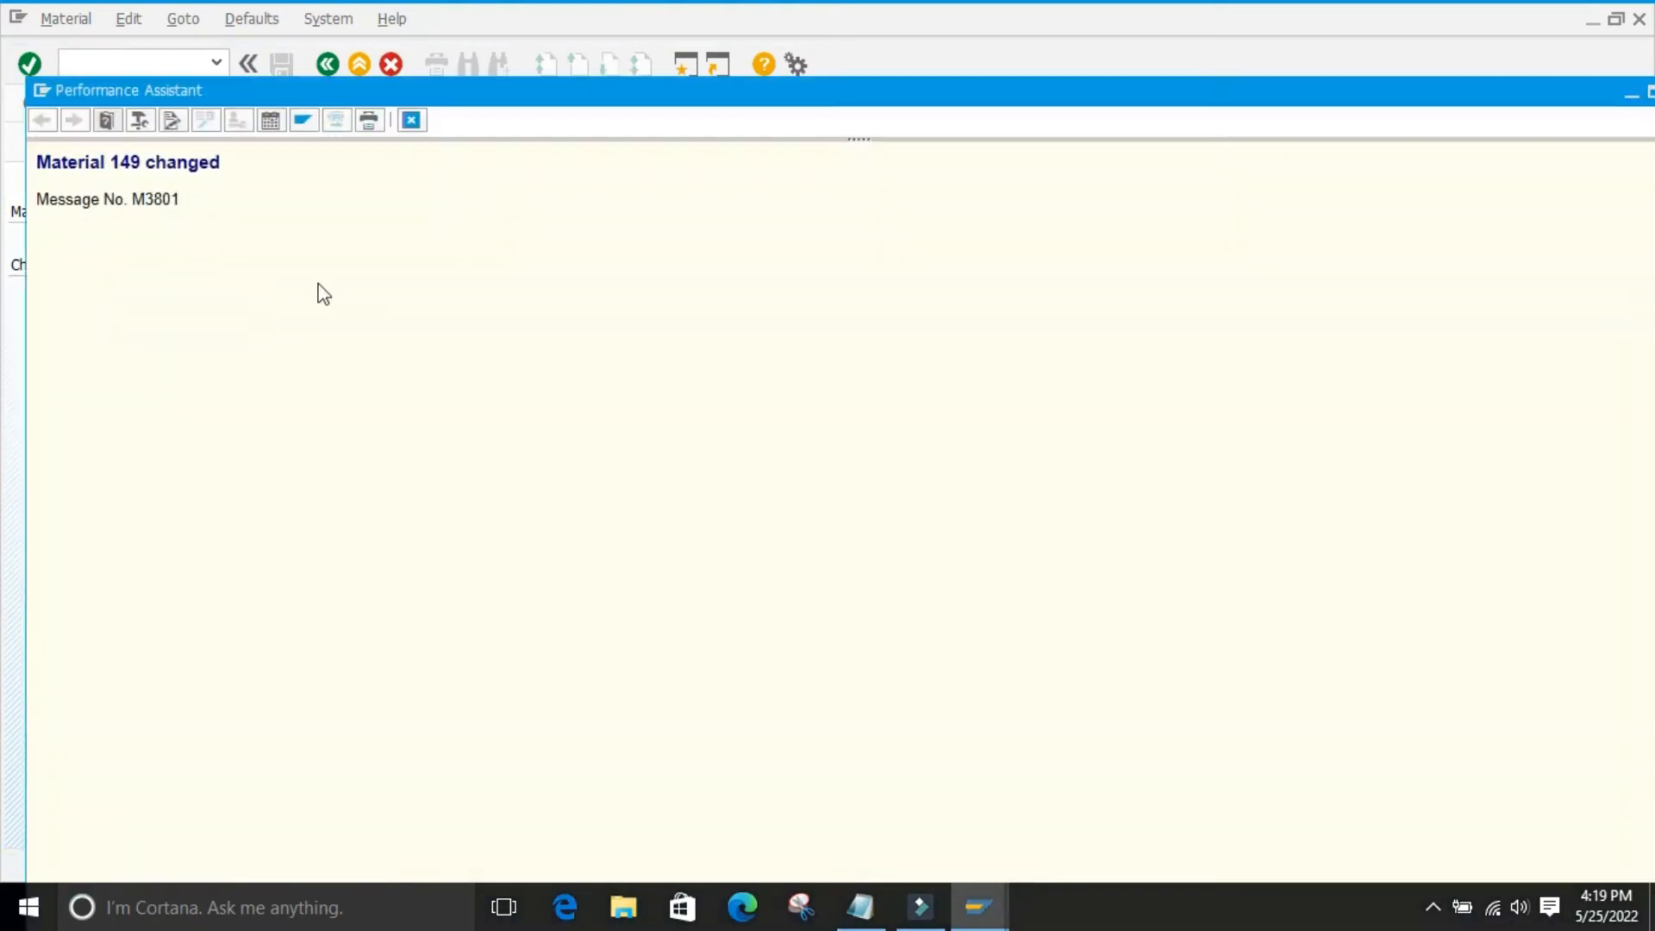
{"action": "triple_click", "coordinate": [104, 164]}
{"action": "left_click", "coordinate": [557, 201]}
{"action": "left_click", "coordinate": [411, 120]}
- Return to the SAP Easy Access tree, start the Schedule change transaction for materials and clear the prefilled material number
{"action": "left_click", "coordinate": [326, 63]}
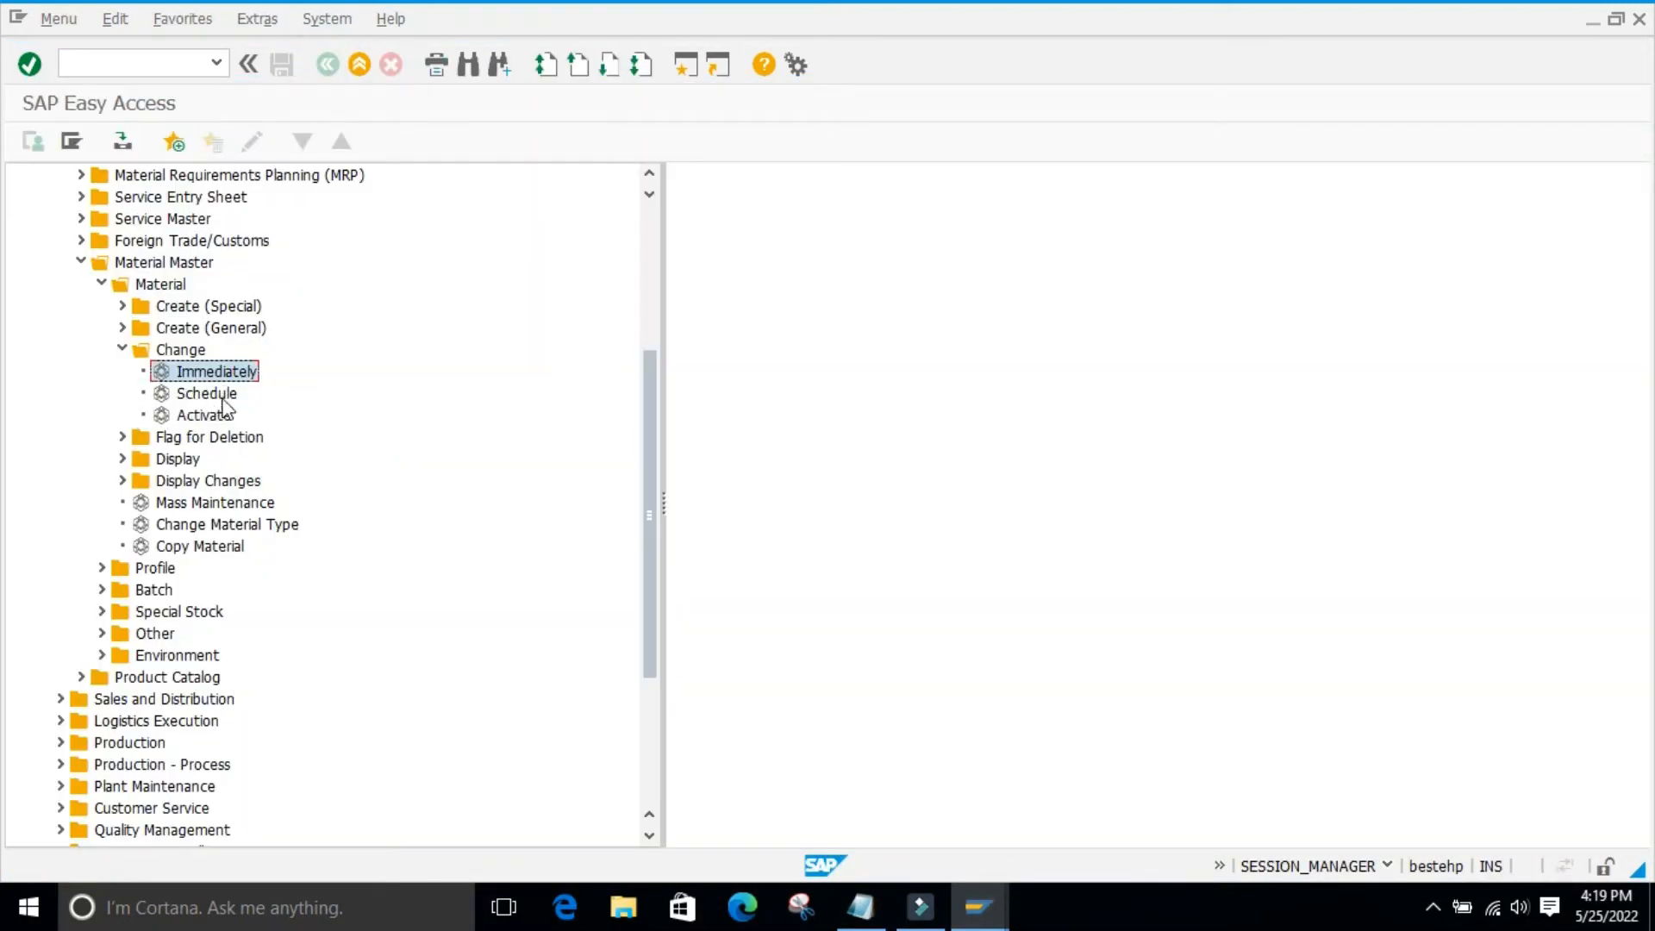
{"action": "double_click", "coordinate": [168, 393]}
{"action": "left_click_drag", "start_coordinate": [192, 212], "coordinate": [111, 213]}
{"action": "left_click", "coordinate": [396, 328]}
{"action": "left_click_drag", "start_coordinate": [210, 219], "coordinate": [118, 226]}
{"action": "key", "text": "Delete"}
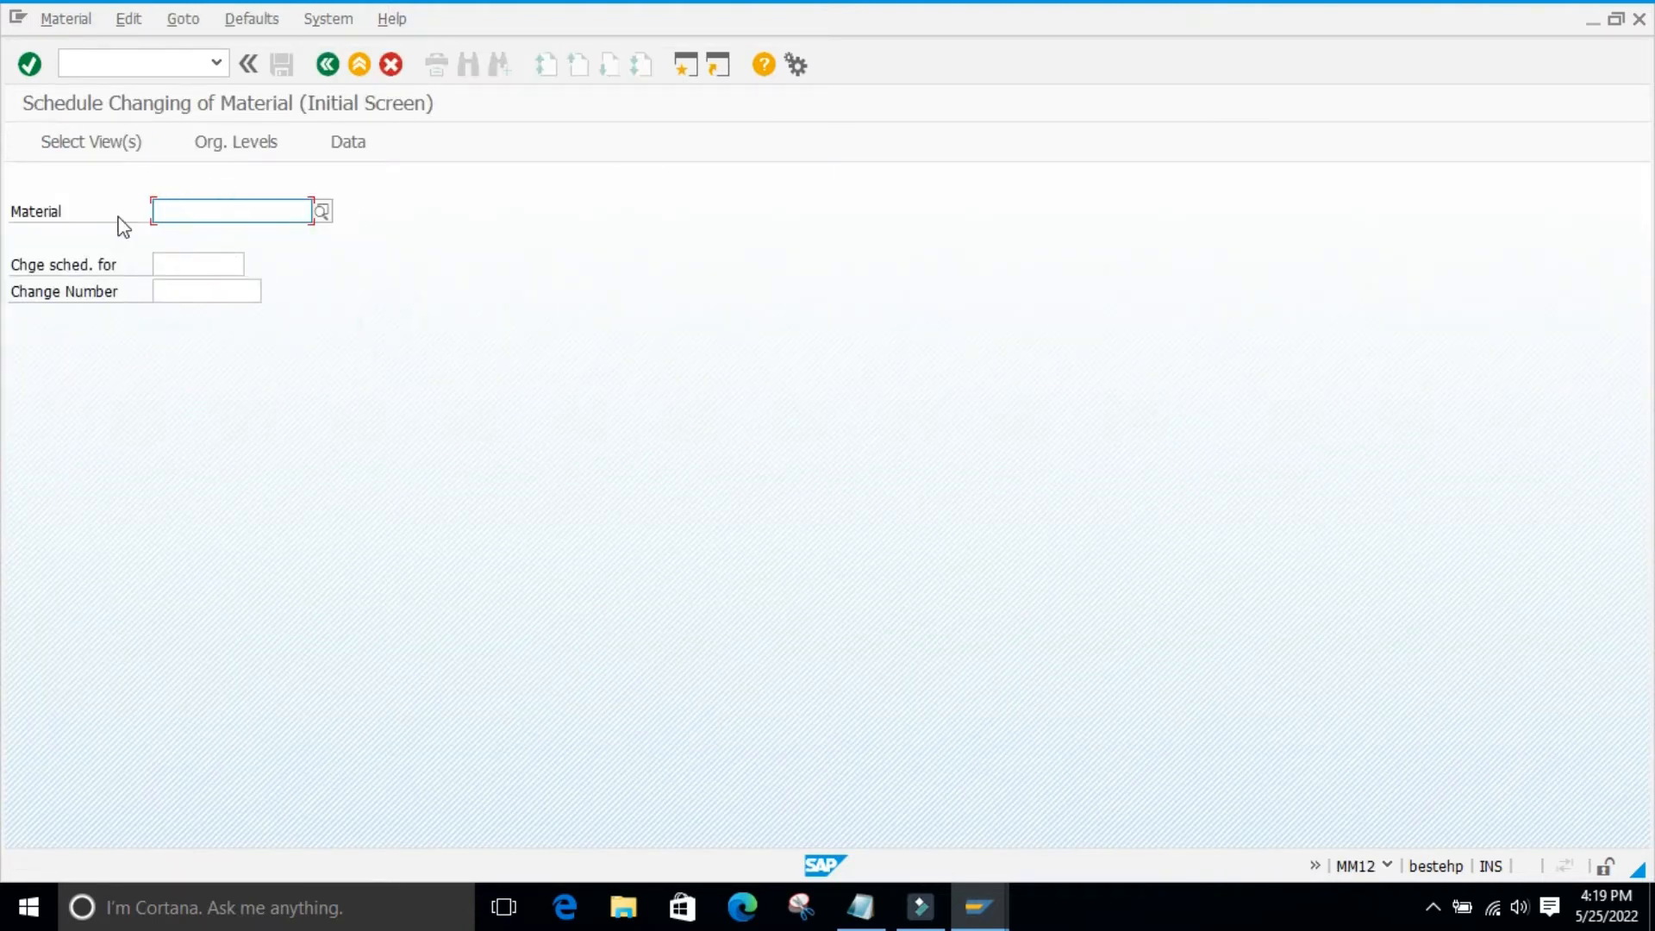
{"action": "left_click", "coordinate": [1346, 867]}
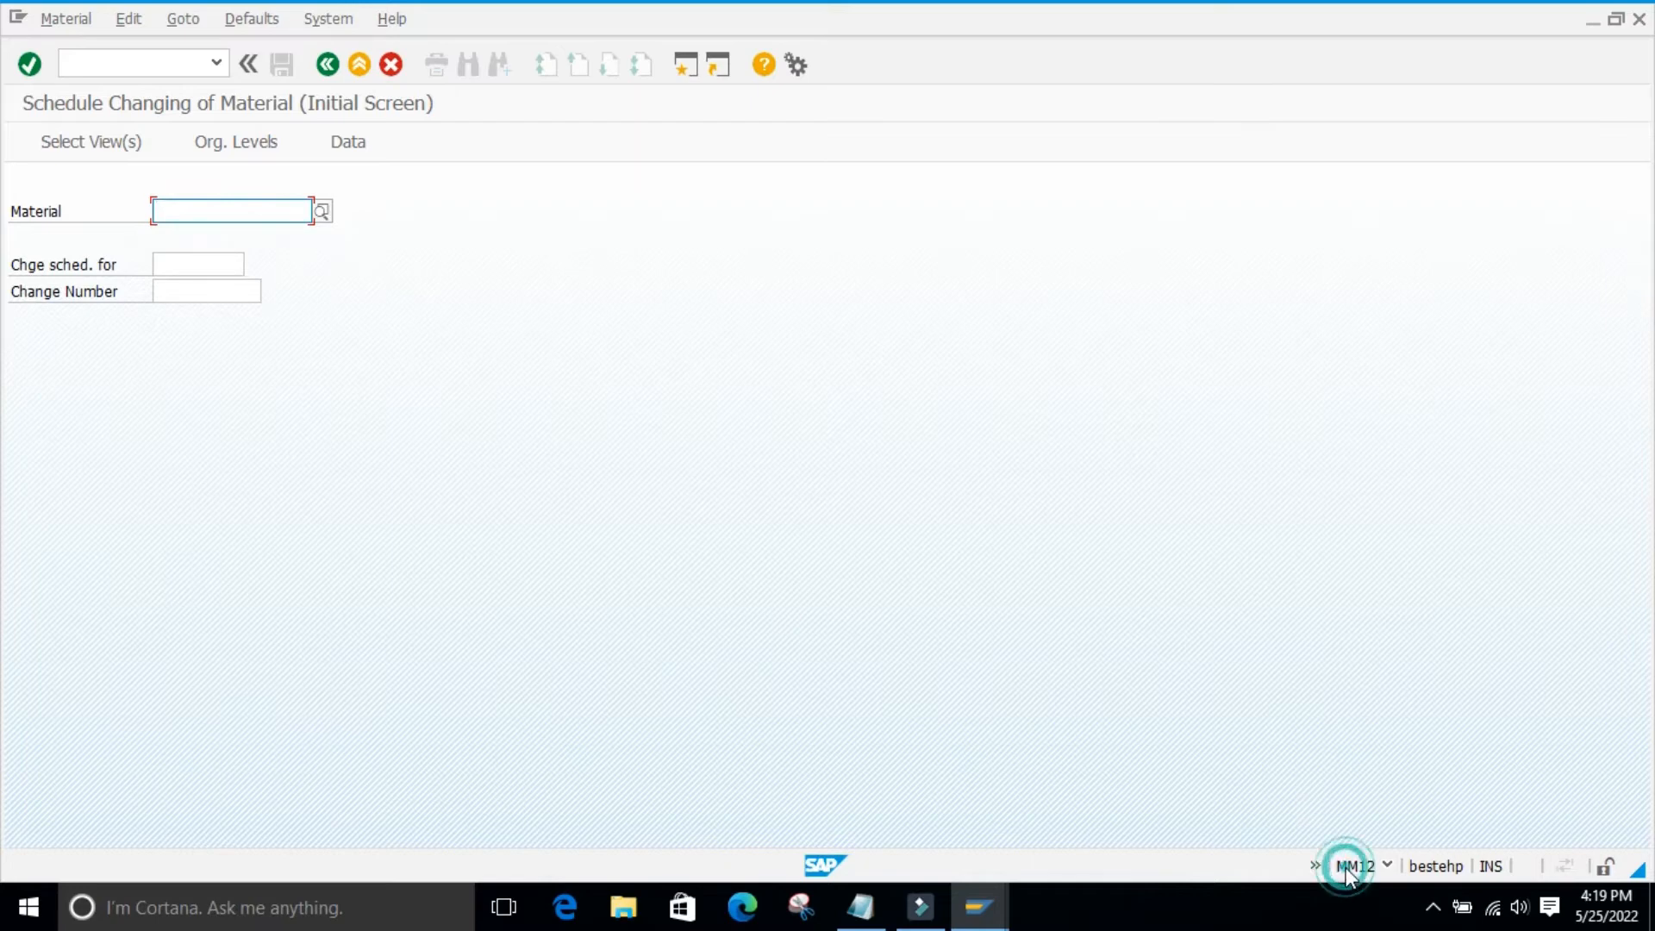
- Add the line "mm12 - Schedule changing of material" below the mm11 entry in the Notepad notes and minimize them
{"action": "left_click", "coordinate": [861, 909]}
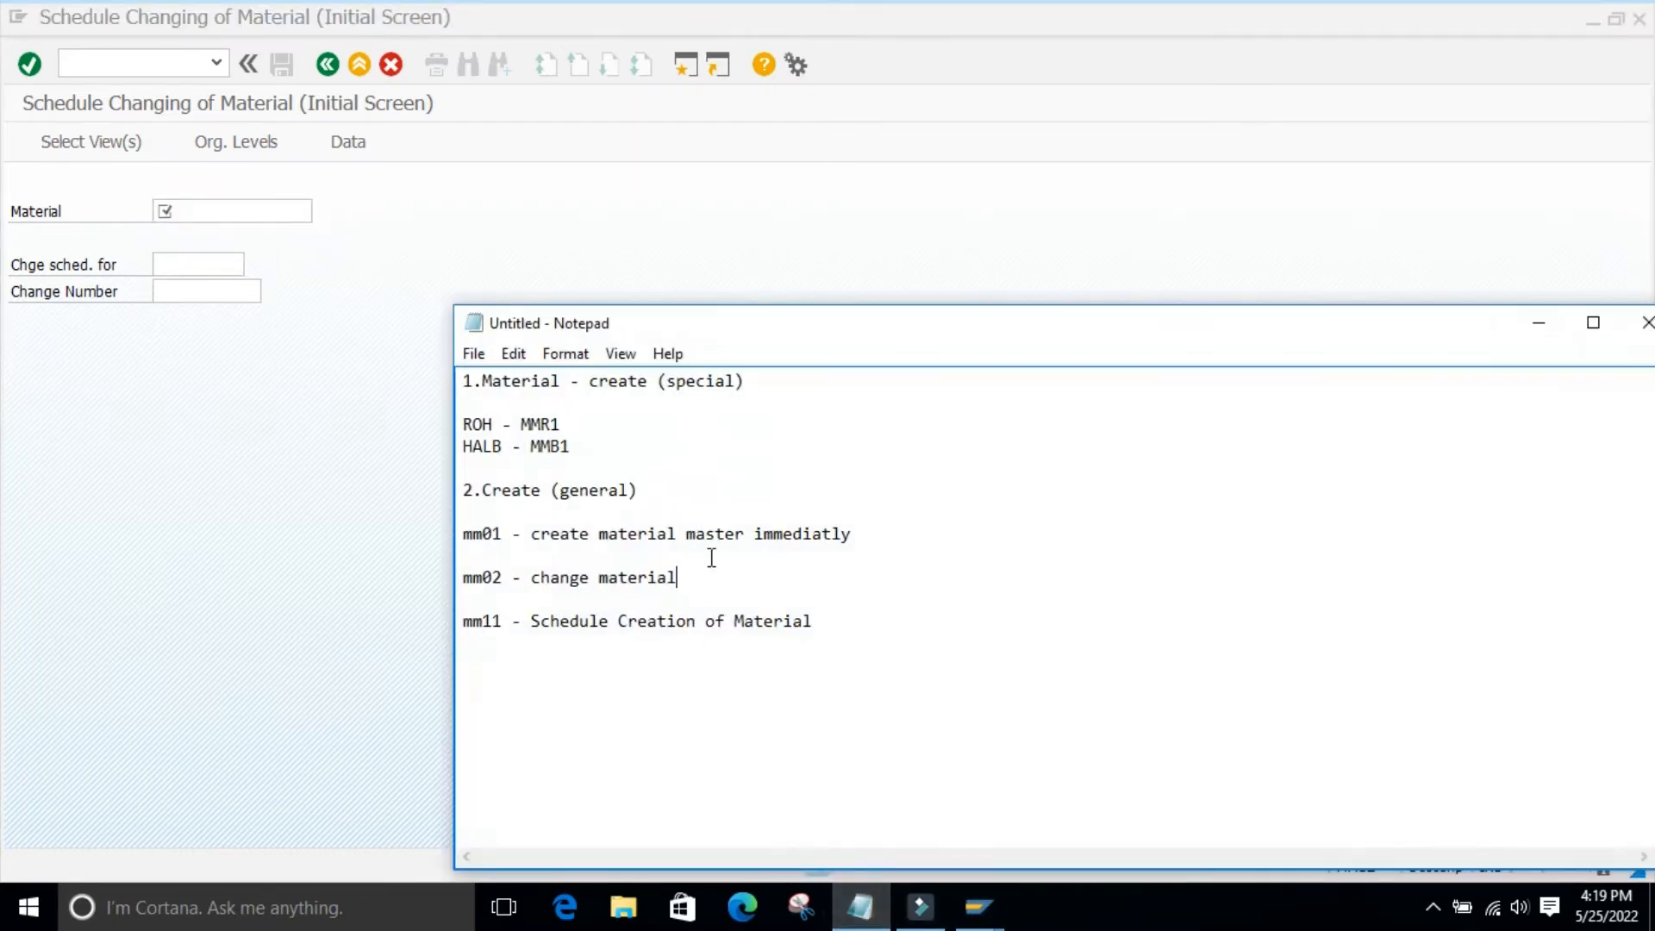
{"action": "left_click", "coordinate": [866, 634]}
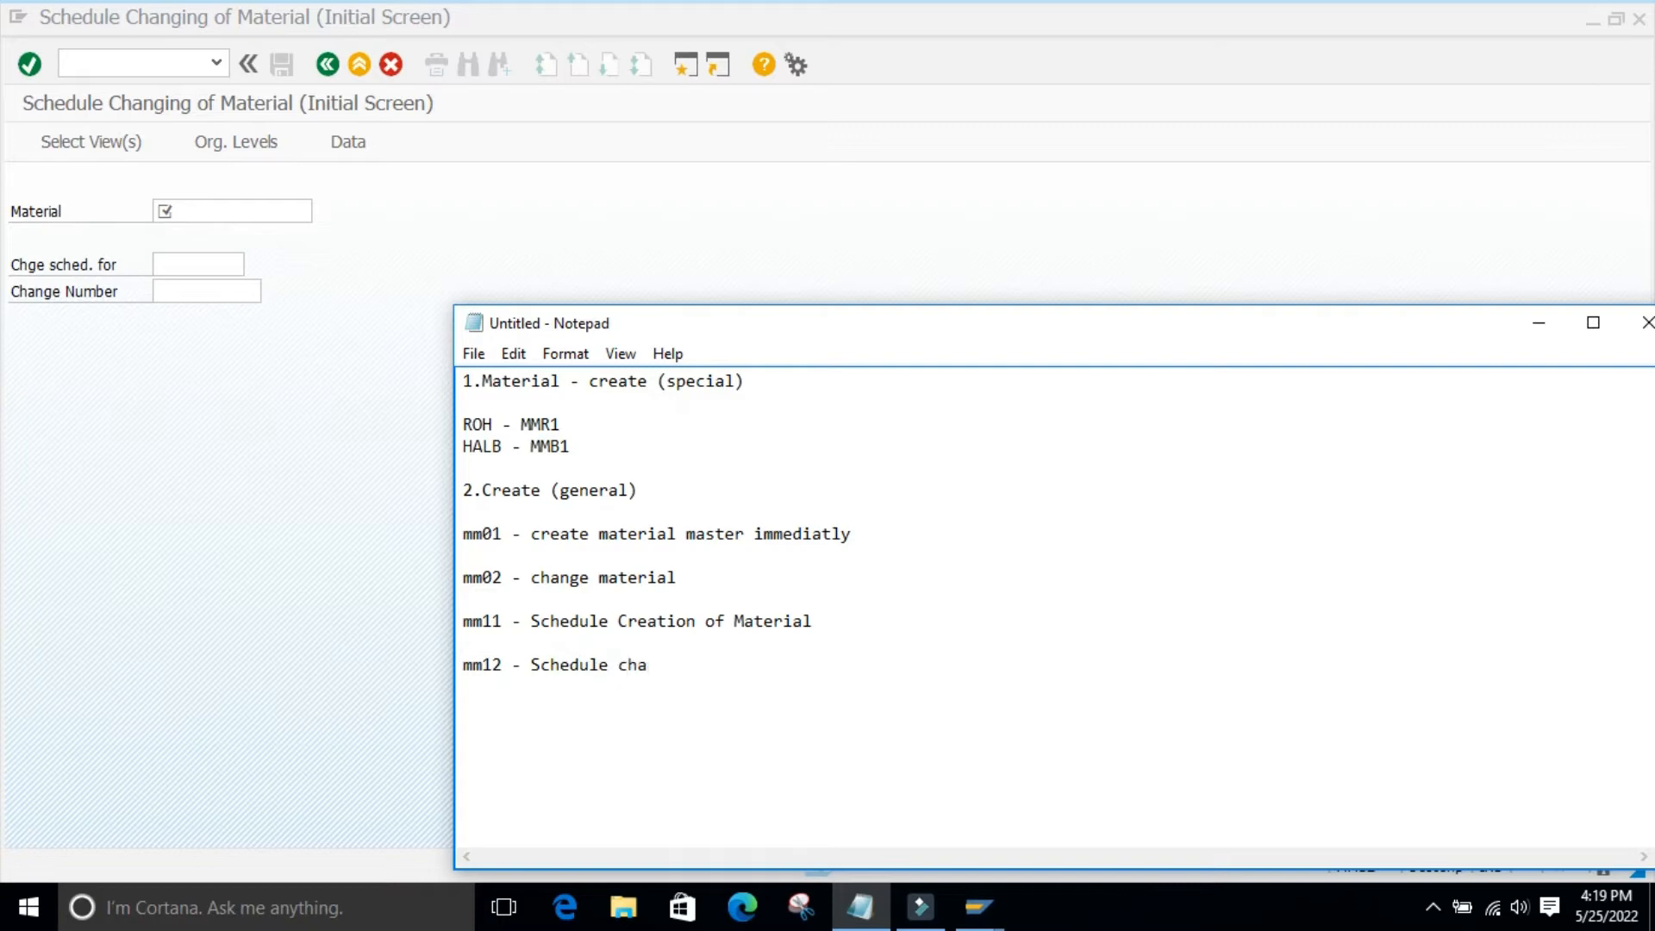
{"action": "type", "text": "ging of material"}
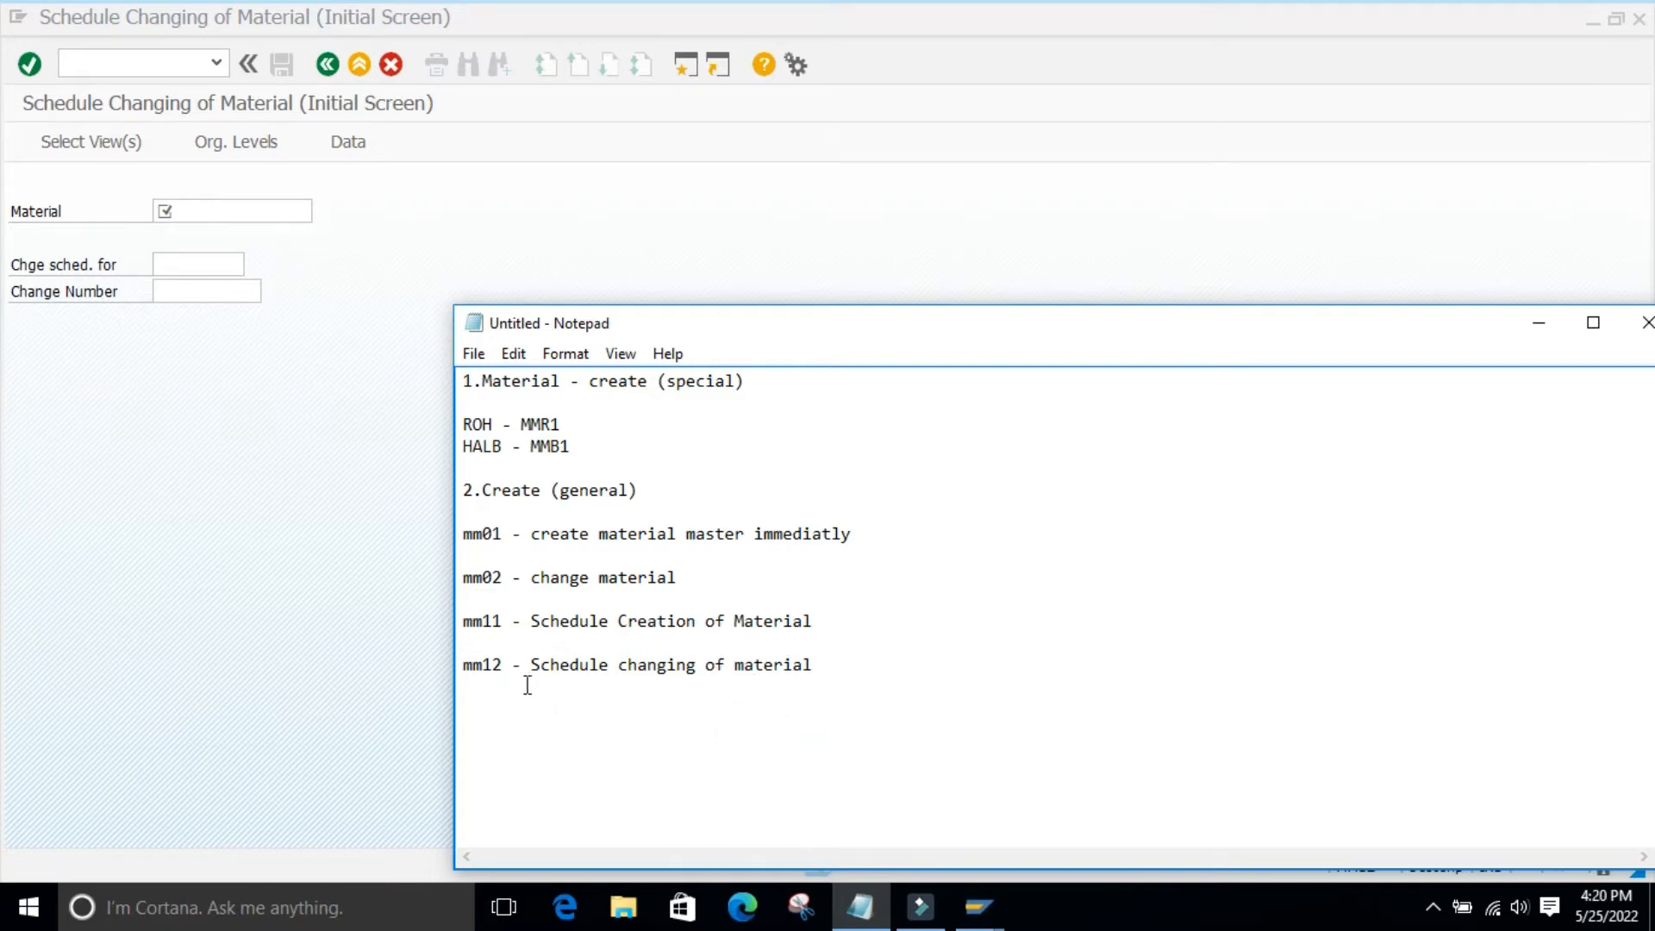
{"action": "left_click_drag", "start_coordinate": [531, 664], "coordinate": [835, 669]}
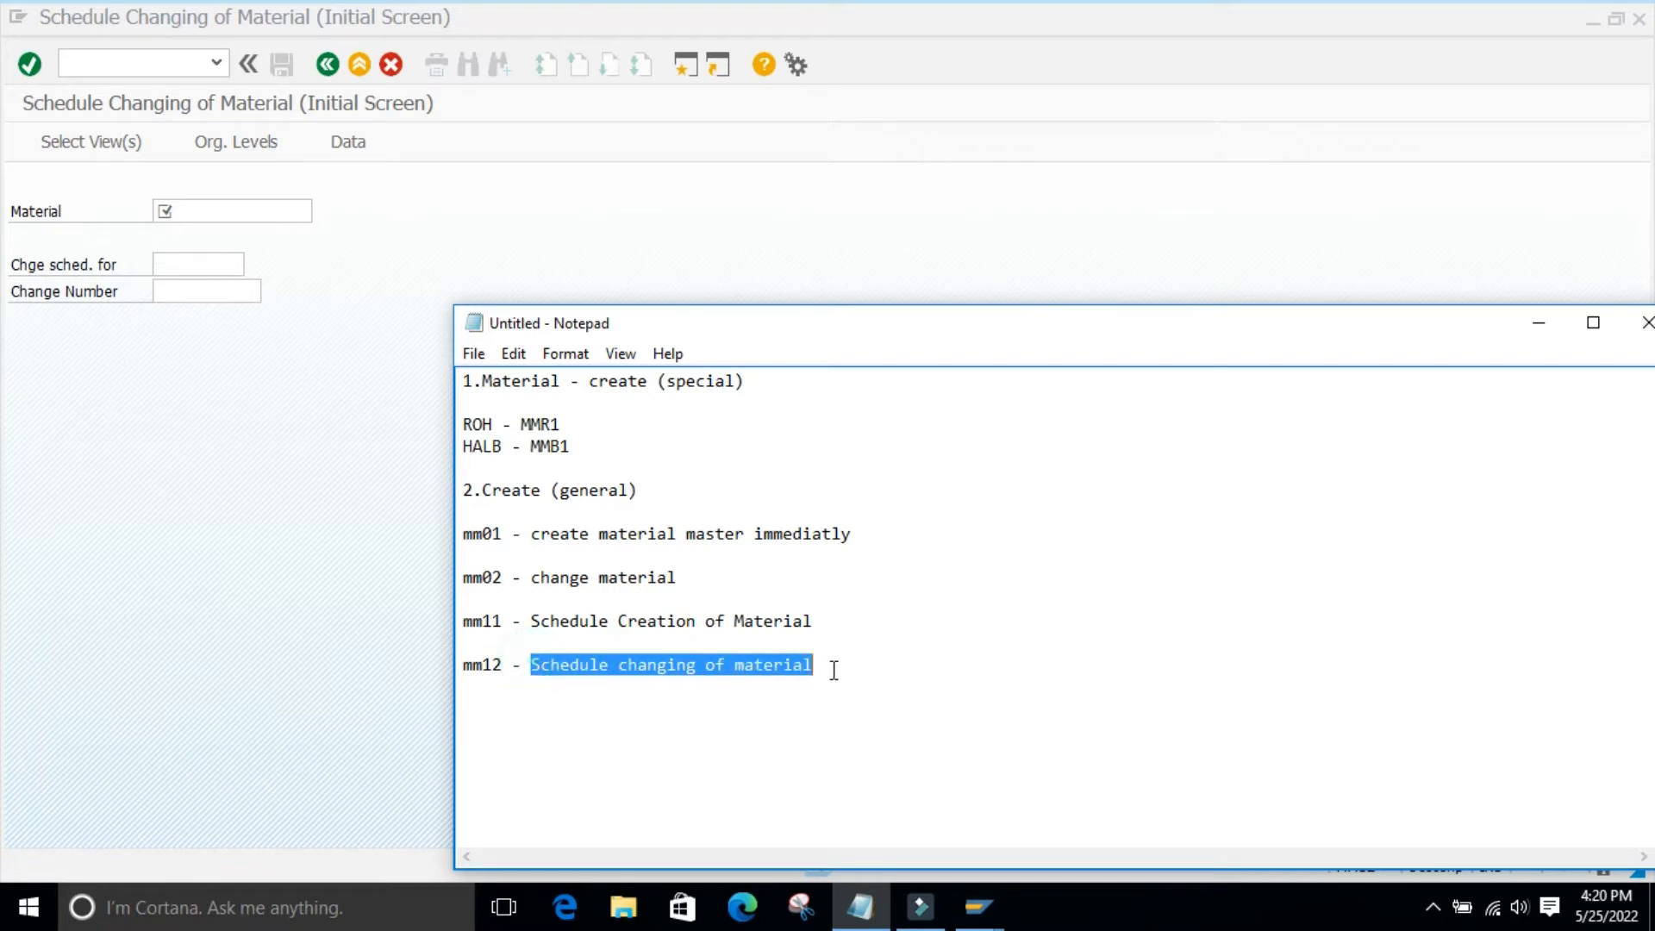
{"action": "left_click", "coordinate": [932, 720]}
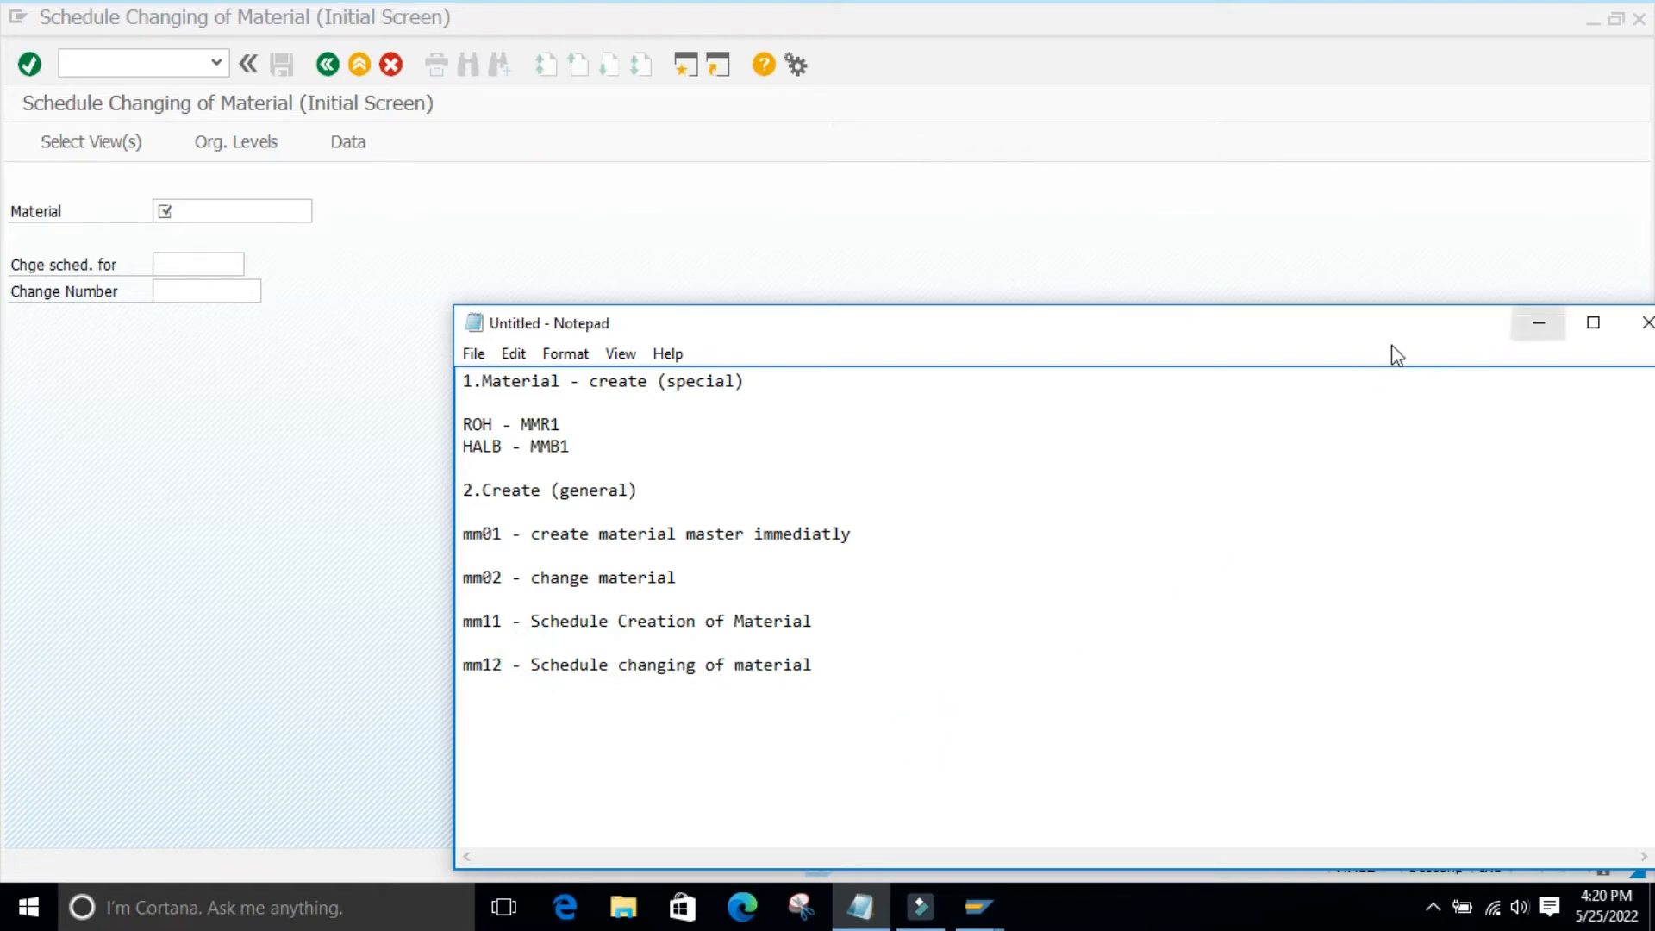
{"action": "left_click_drag", "start_coordinate": [1384, 326], "coordinate": [1218, 345]}
{"action": "left_click", "coordinate": [1370, 337]}
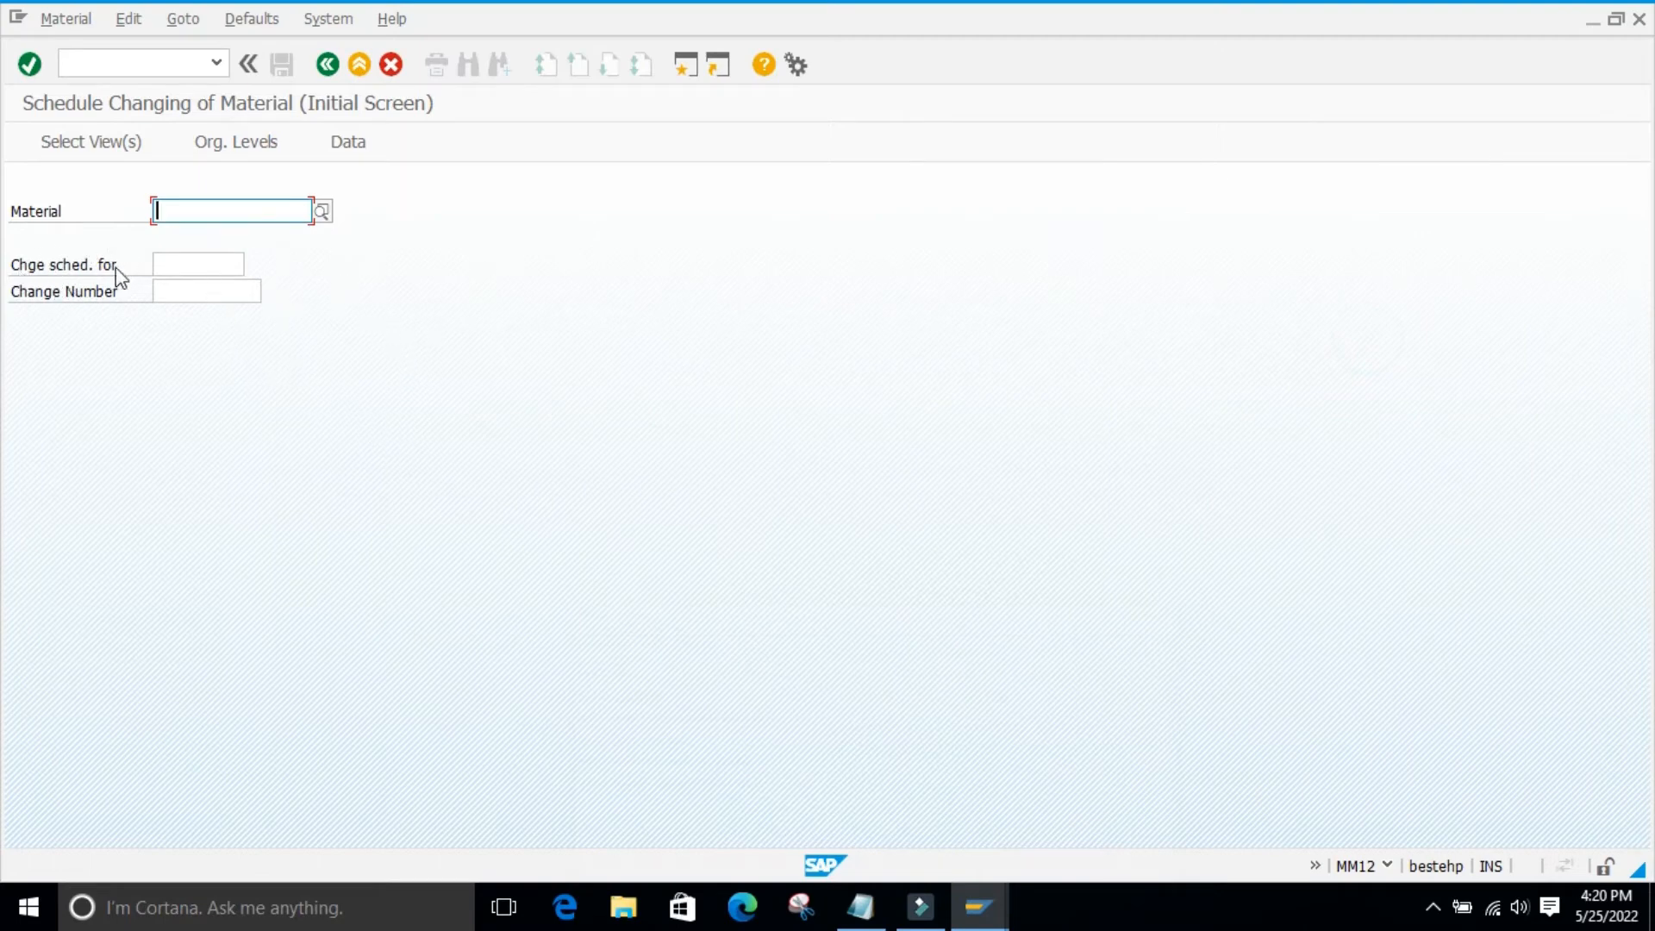
- Schedule the material change for 01.06.2022 using the calendar
{"action": "left_click", "coordinate": [161, 265]}
{"action": "left_click", "coordinate": [249, 265]}
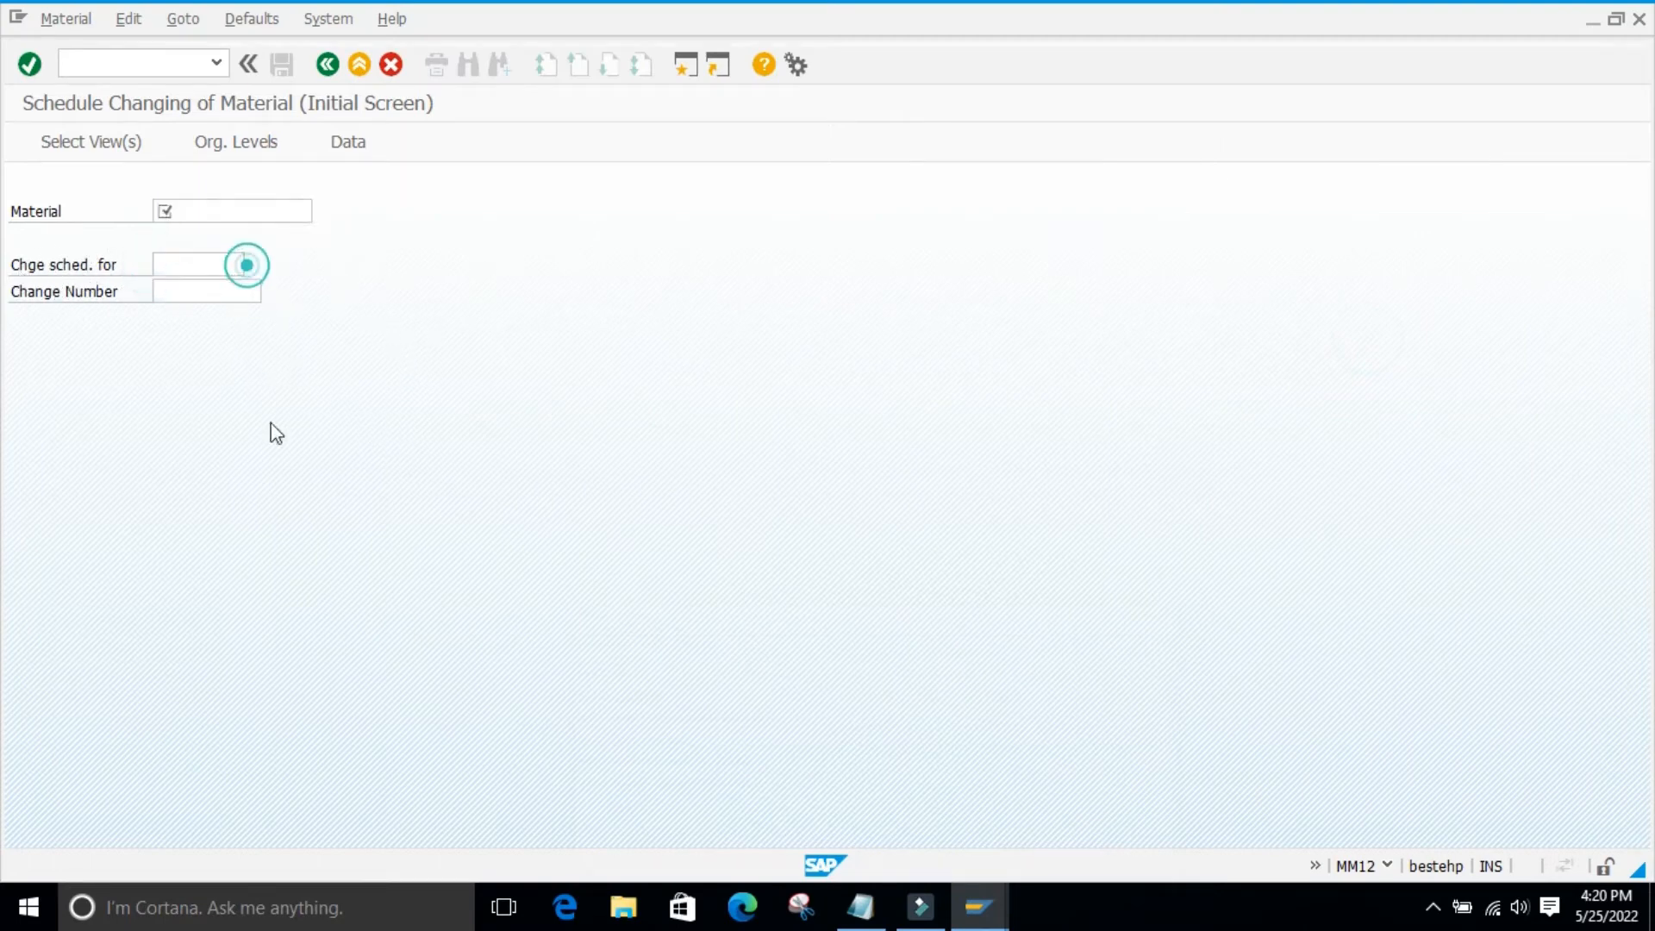
{"action": "double_click", "coordinate": [329, 510]}
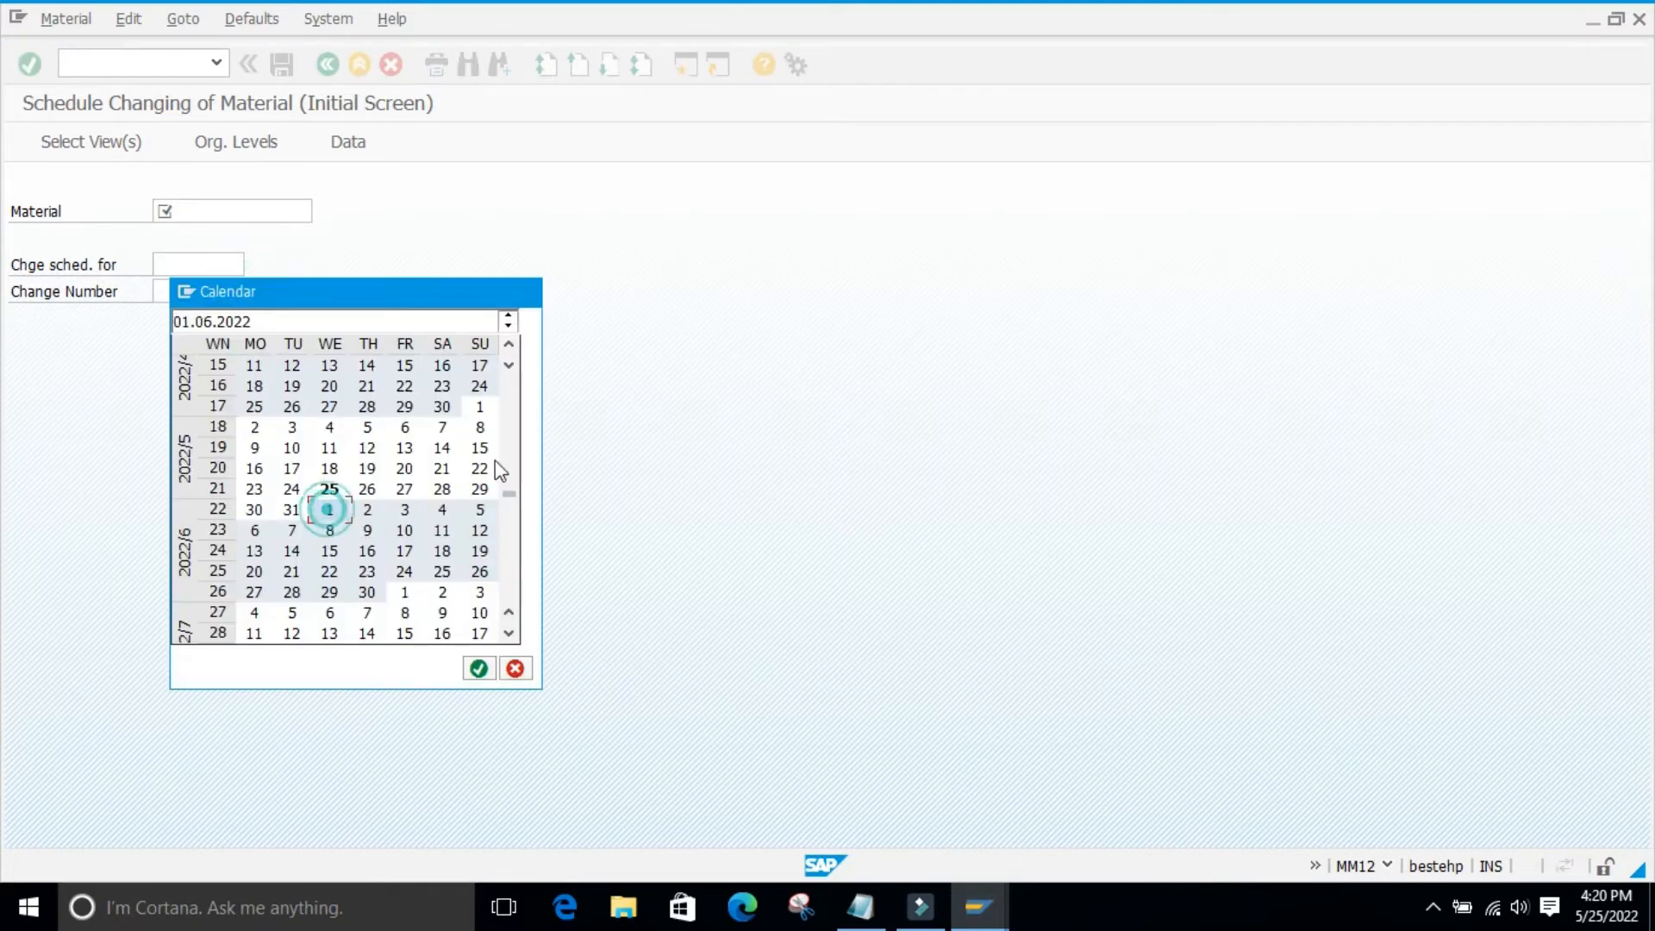
{"action": "left_click", "coordinate": [240, 401]}
- Search the plant 9860 materials by description and choose material 149, Valuation Test material 1
{"action": "left_click", "coordinate": [189, 211]}
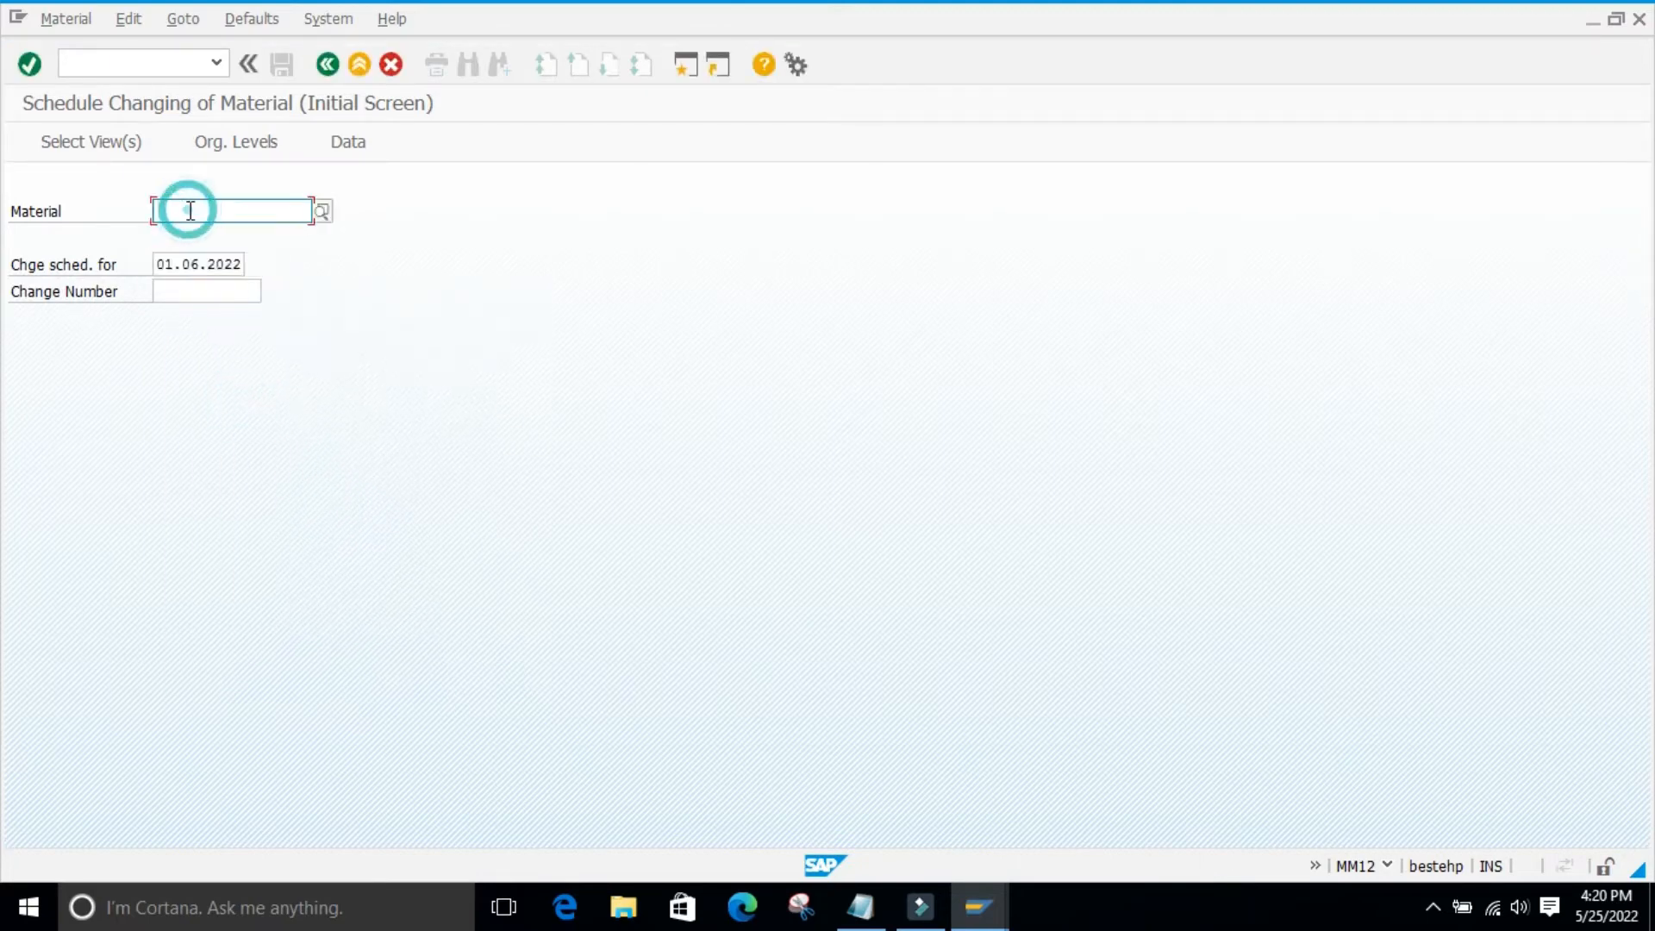
{"action": "left_click", "coordinate": [329, 211]}
{"action": "left_click", "coordinate": [319, 210]}
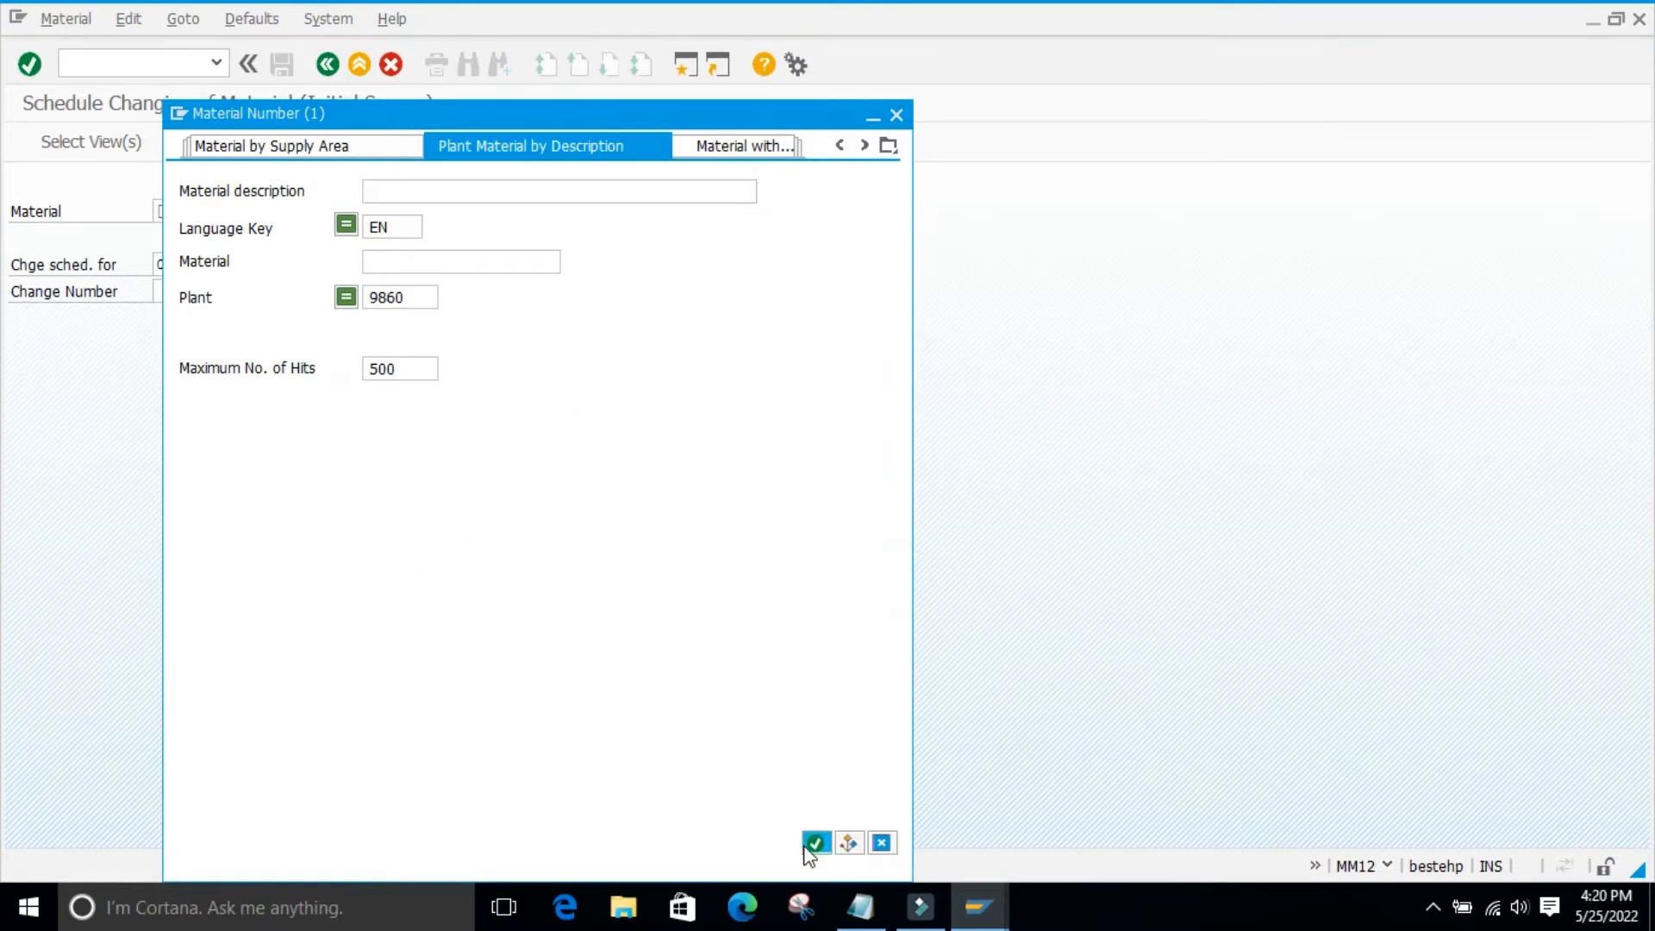
{"action": "left_click", "coordinate": [815, 843]}
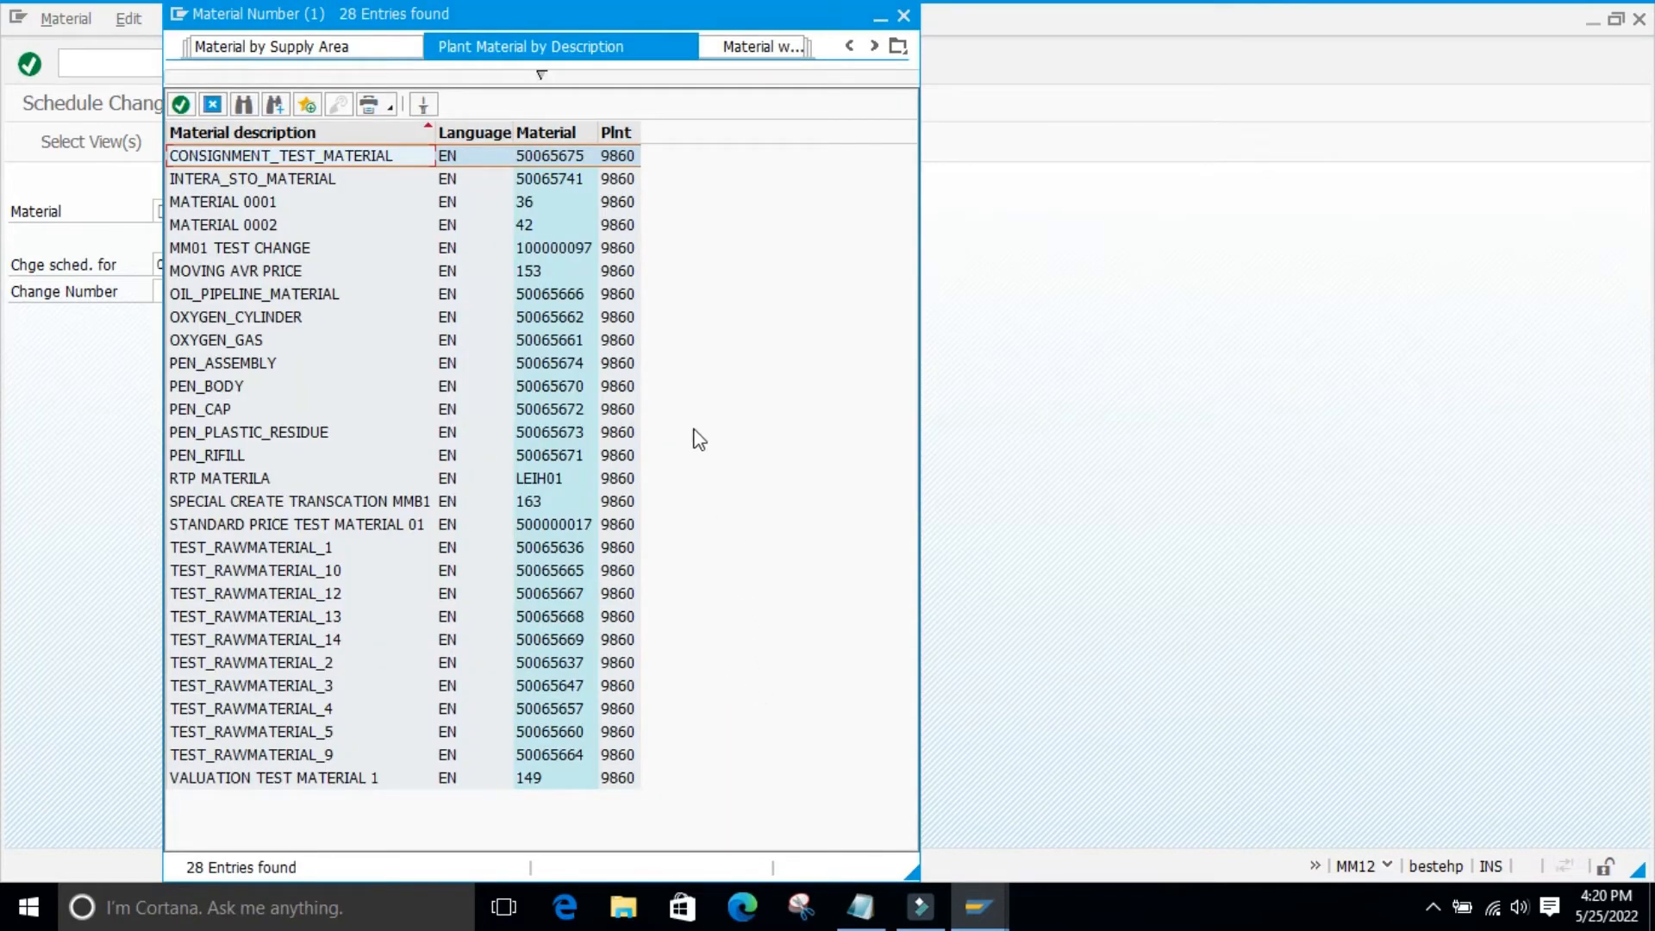
{"action": "left_click", "coordinate": [312, 783]}
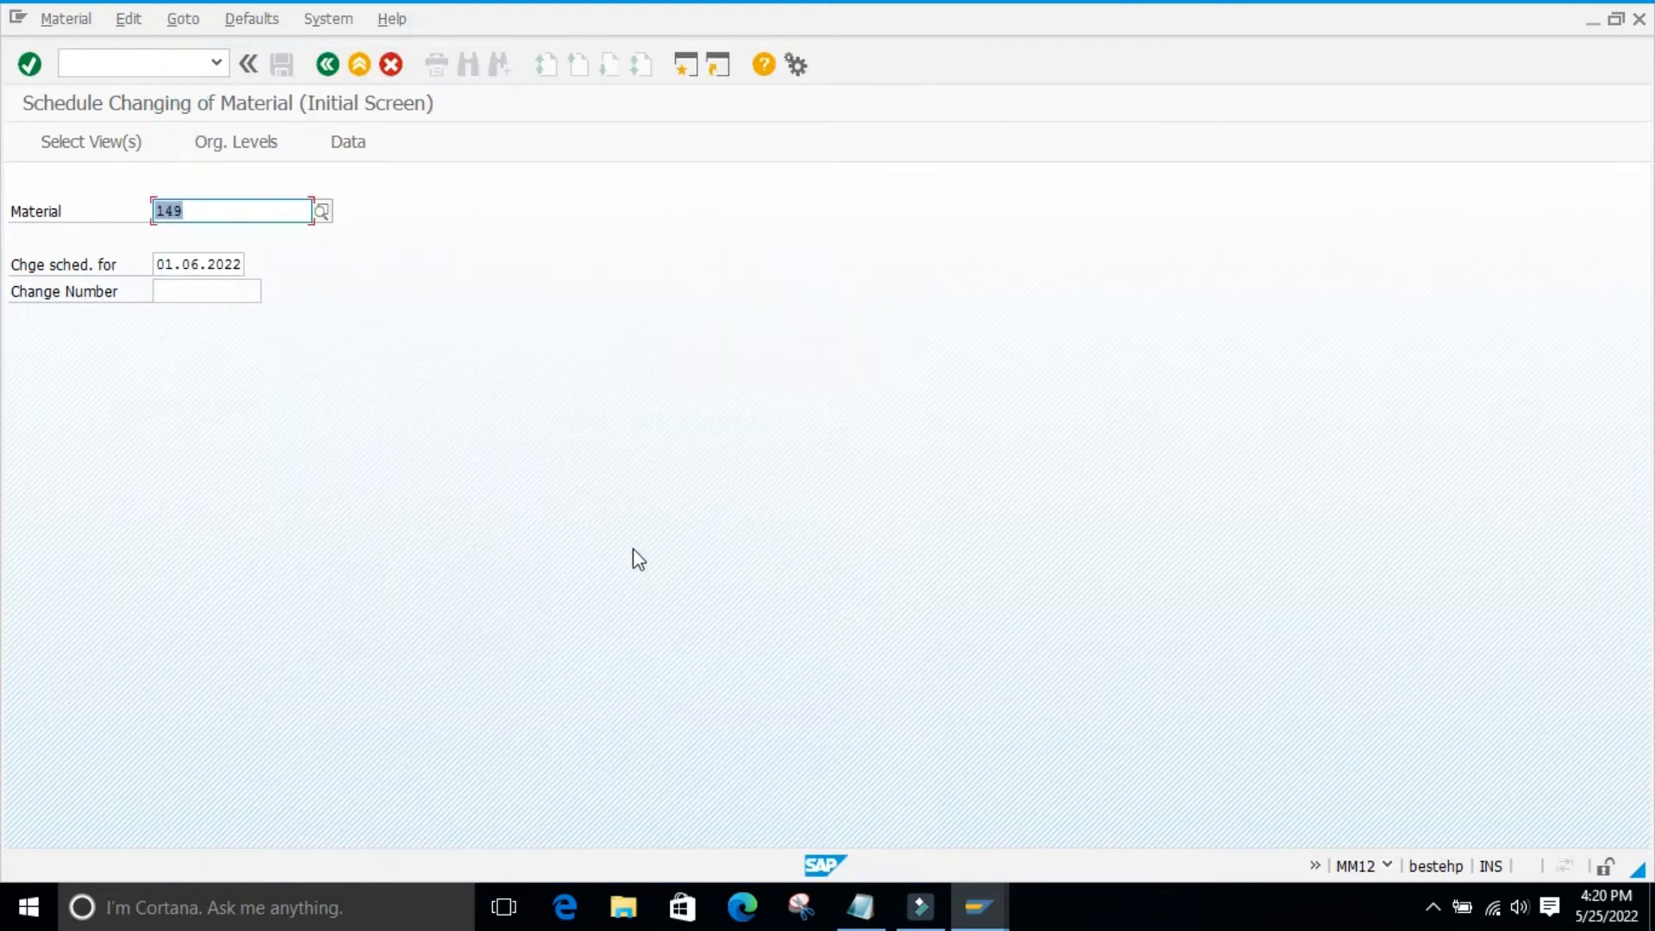
- Open material 149 for scheduled changing with only the Basic Data 1 view selected
{"action": "key", "text": "Return"}
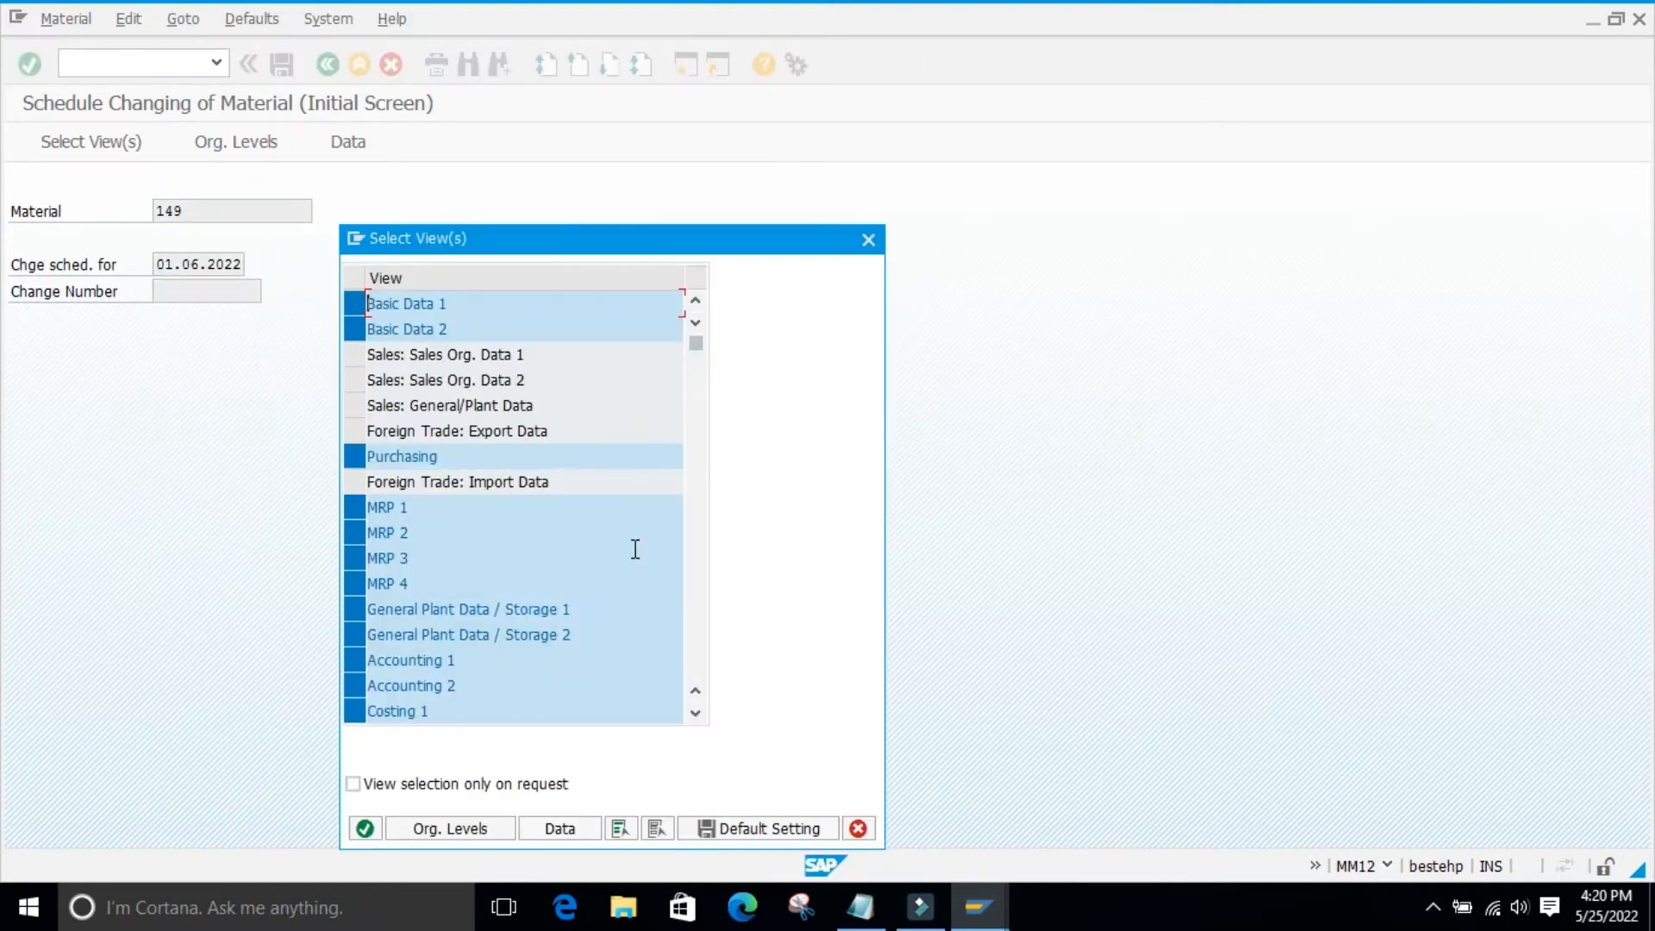
{"action": "left_click", "coordinate": [657, 828]}
{"action": "left_click", "coordinate": [354, 303]}
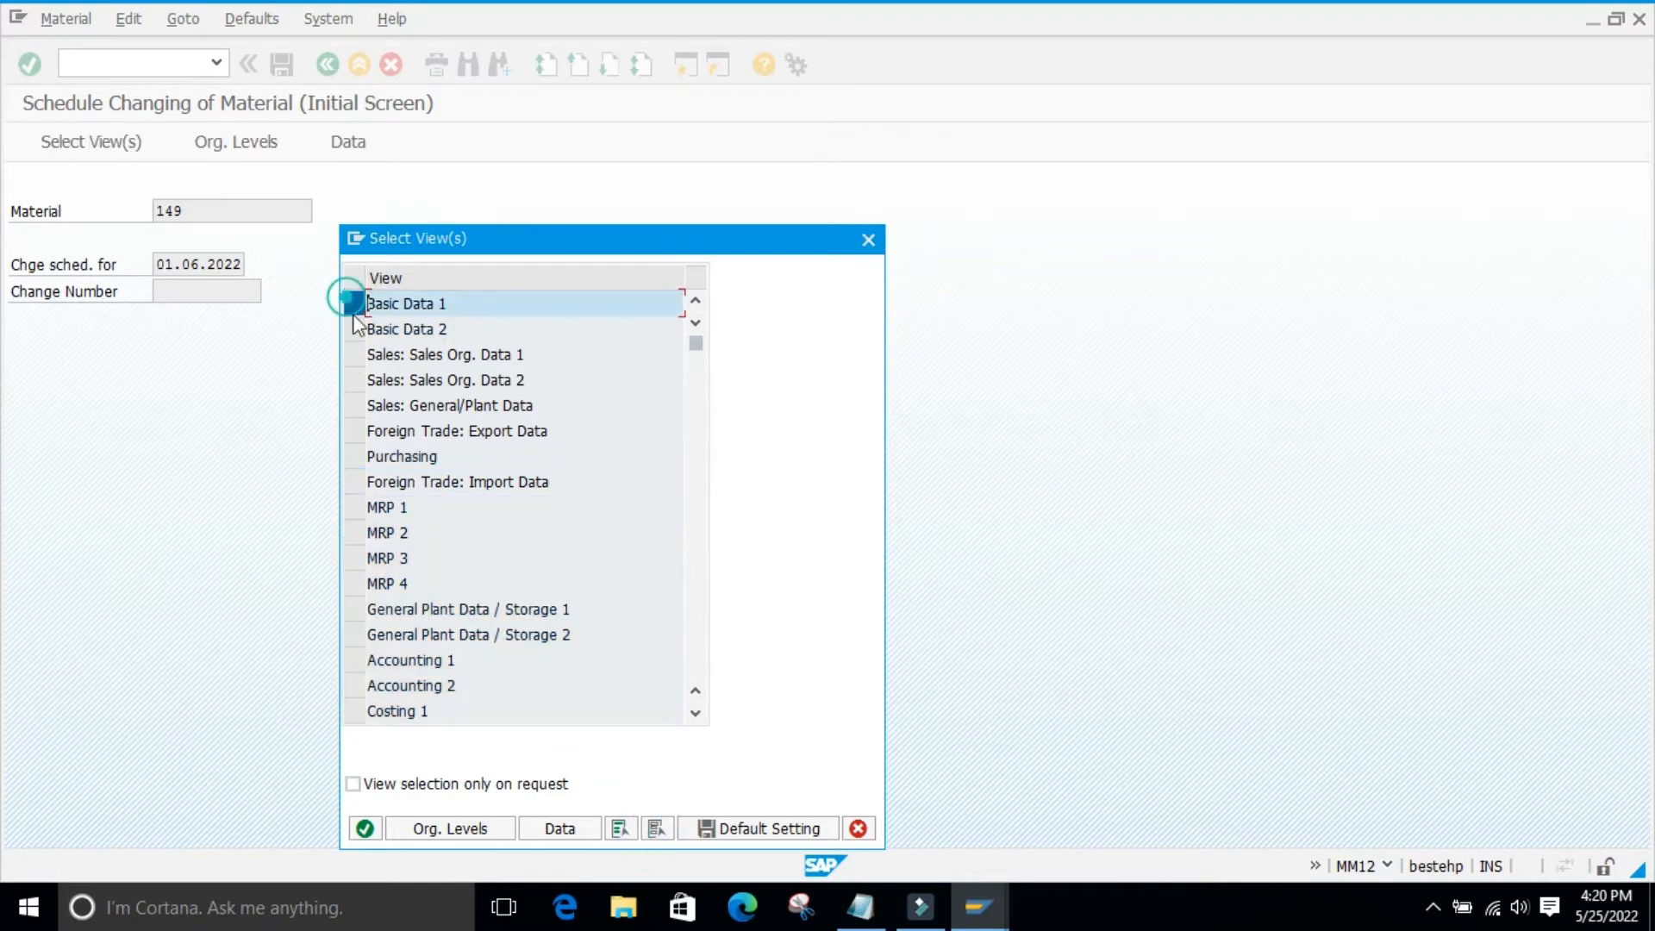
{"action": "left_click", "coordinate": [366, 829]}
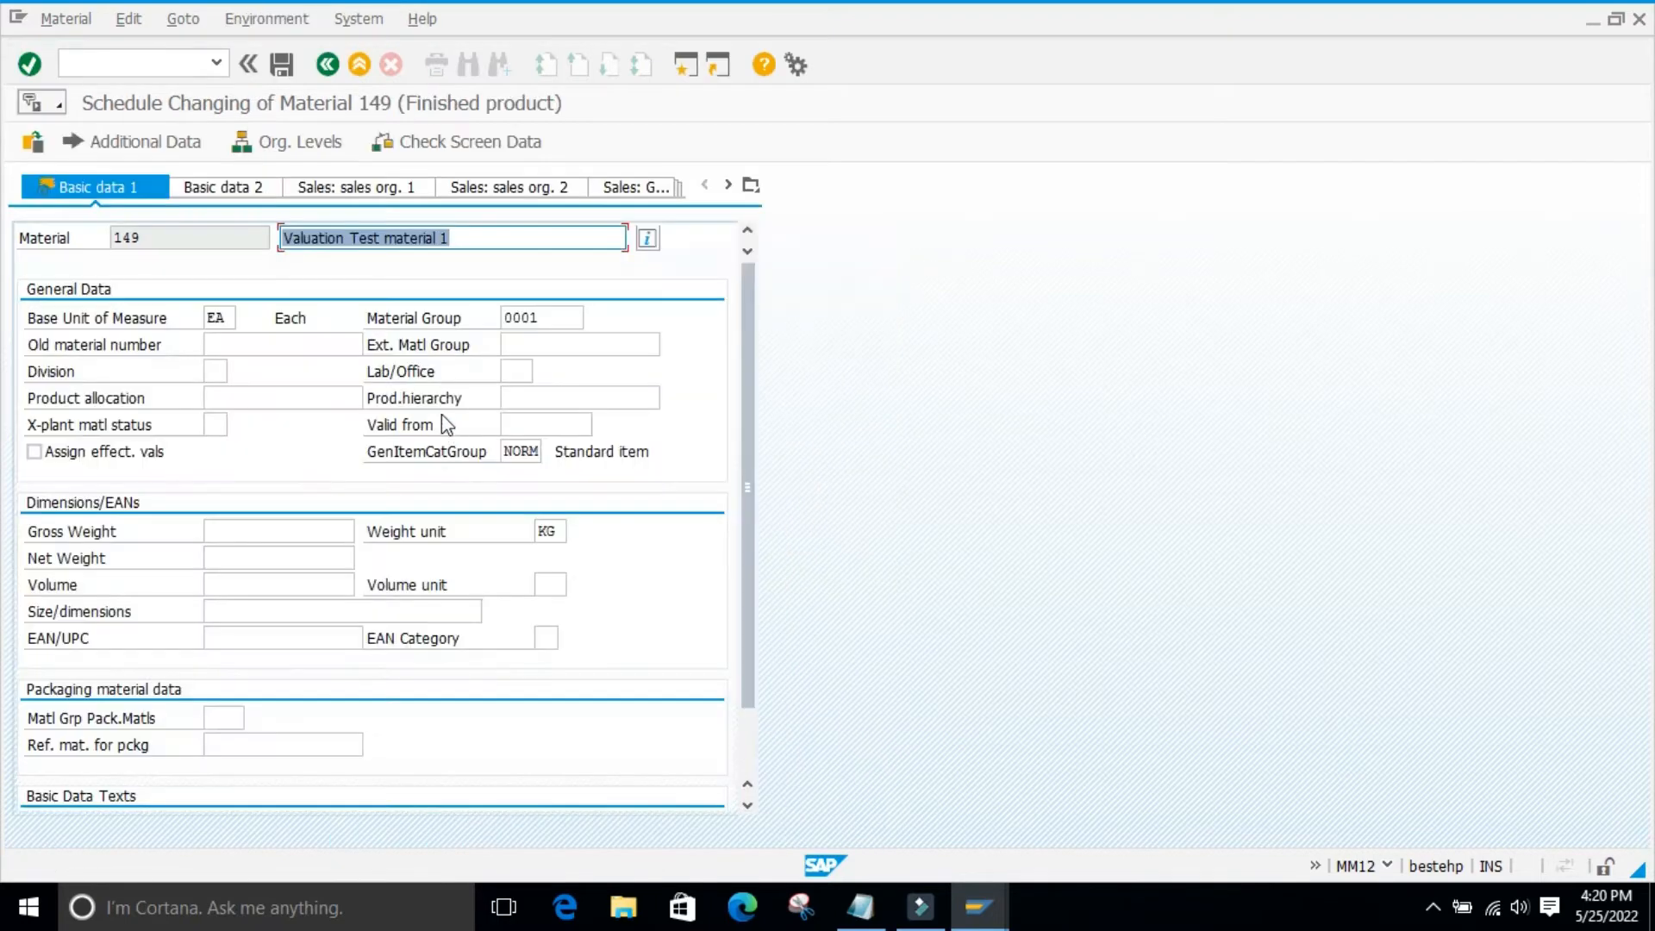
- Shorten the material description to "Valuation Test material" and save the scheduled change
{"action": "left_click", "coordinate": [304, 263]}
{"action": "left_click", "coordinate": [472, 234]}
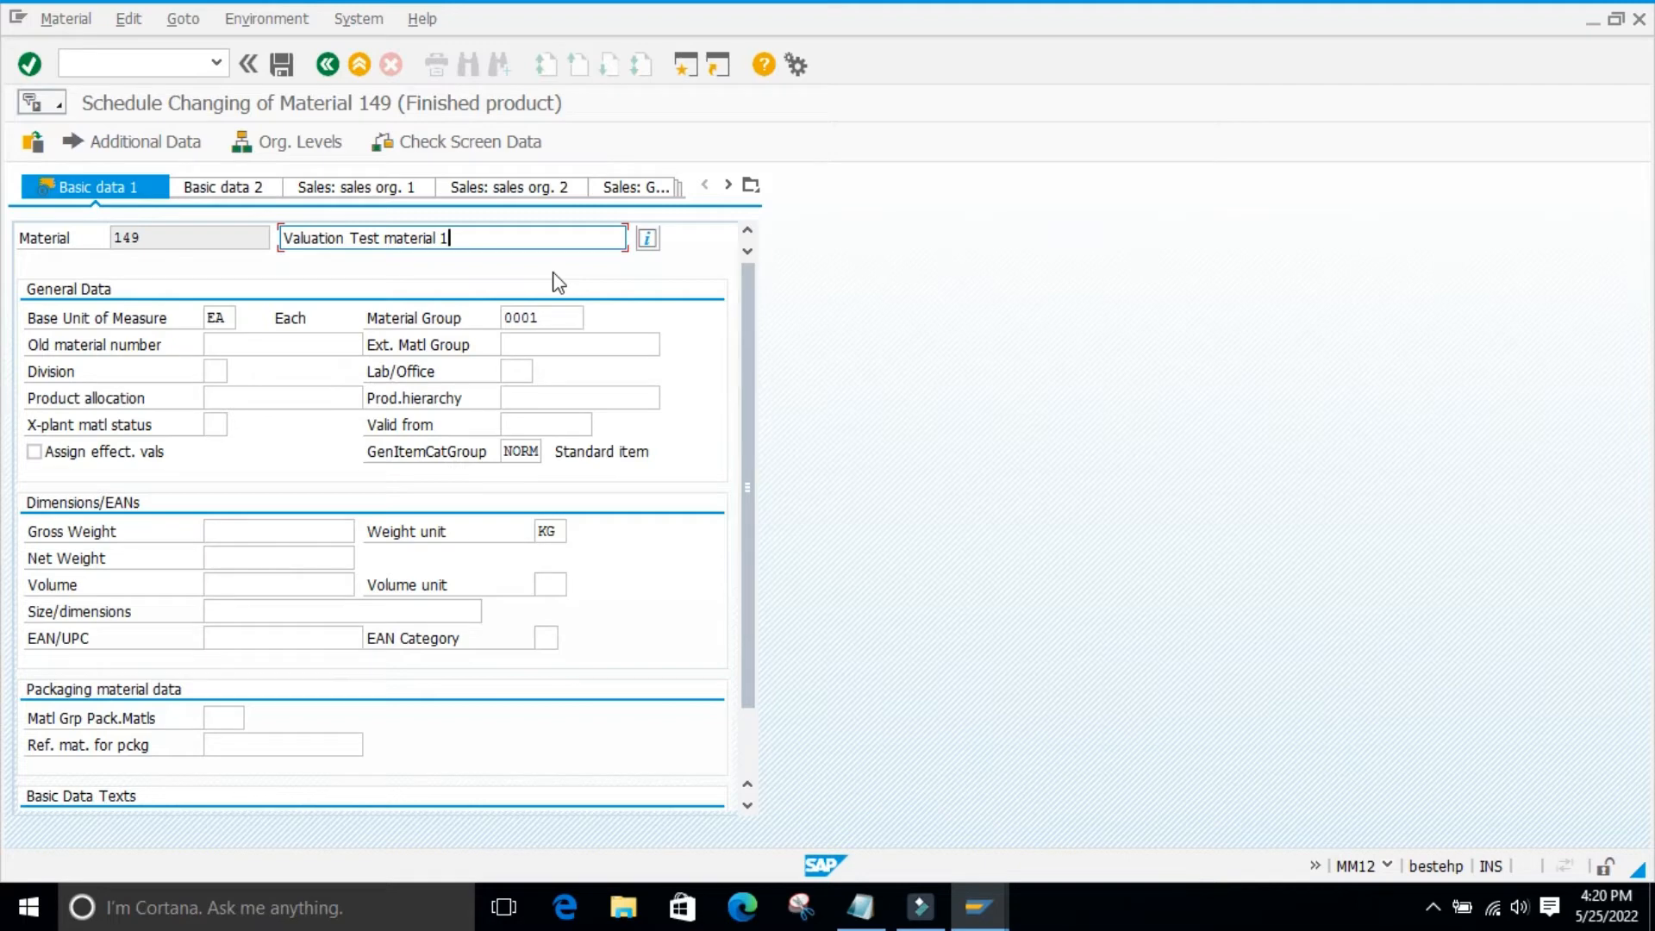
{"action": "key", "text": "BackSpace"}
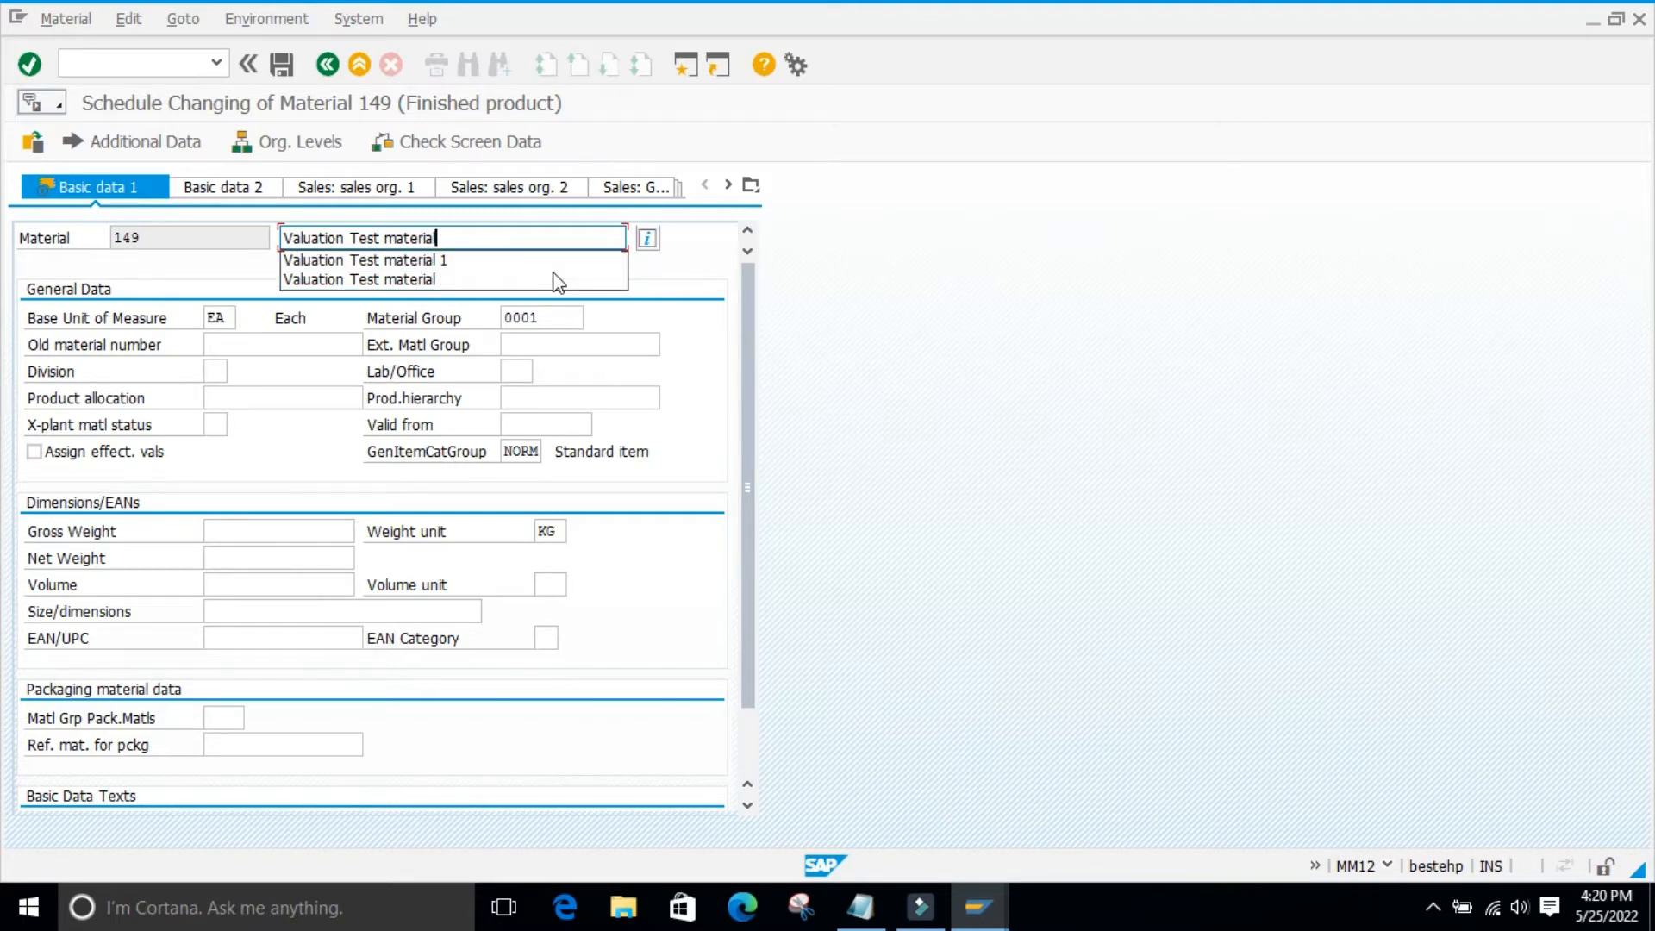
{"action": "left_click", "coordinate": [287, 65]}
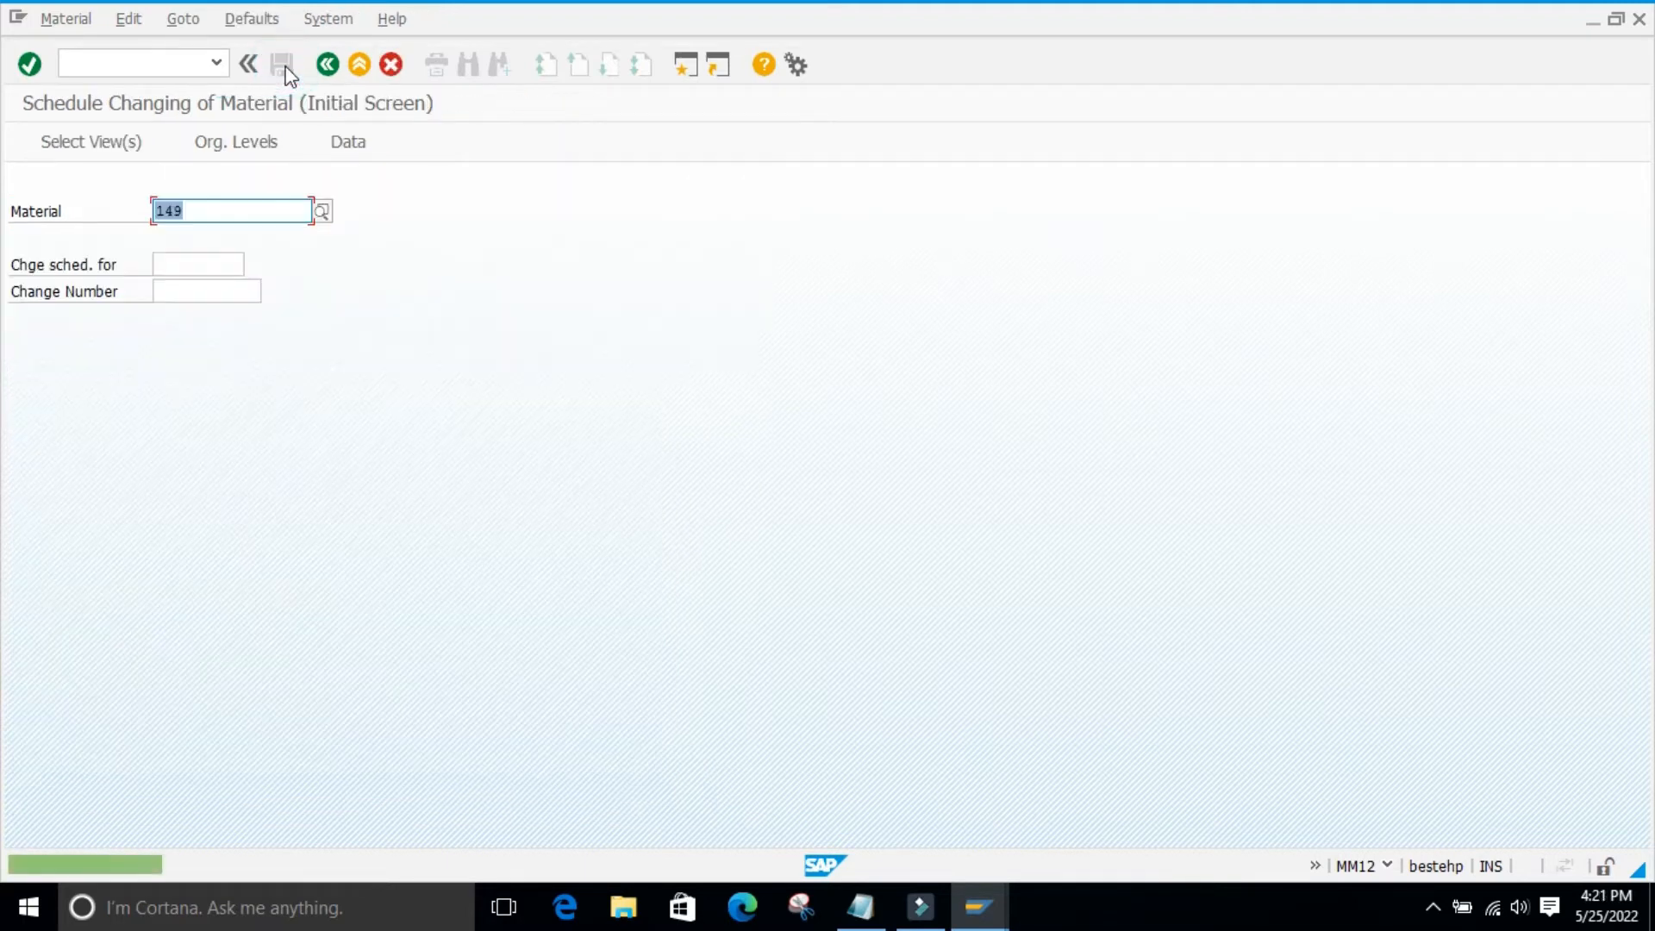
{"action": "left_click", "coordinate": [426, 633]}
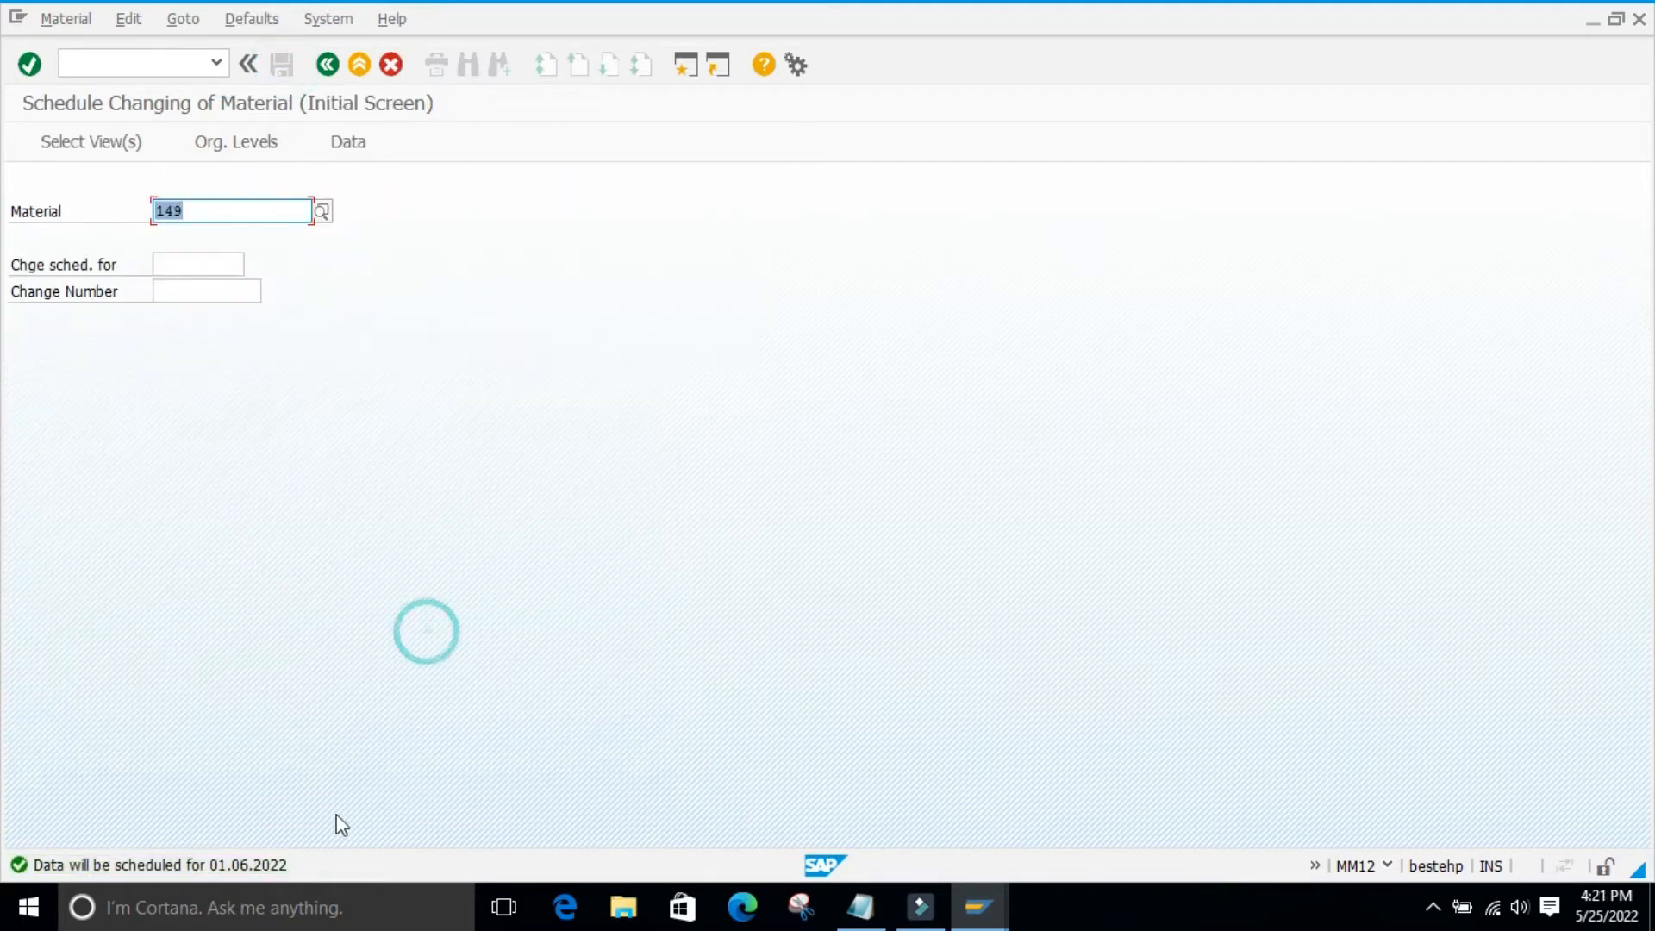
- Read the detailed status message about the scheduled change date and close it
{"action": "left_click", "coordinate": [69, 869]}
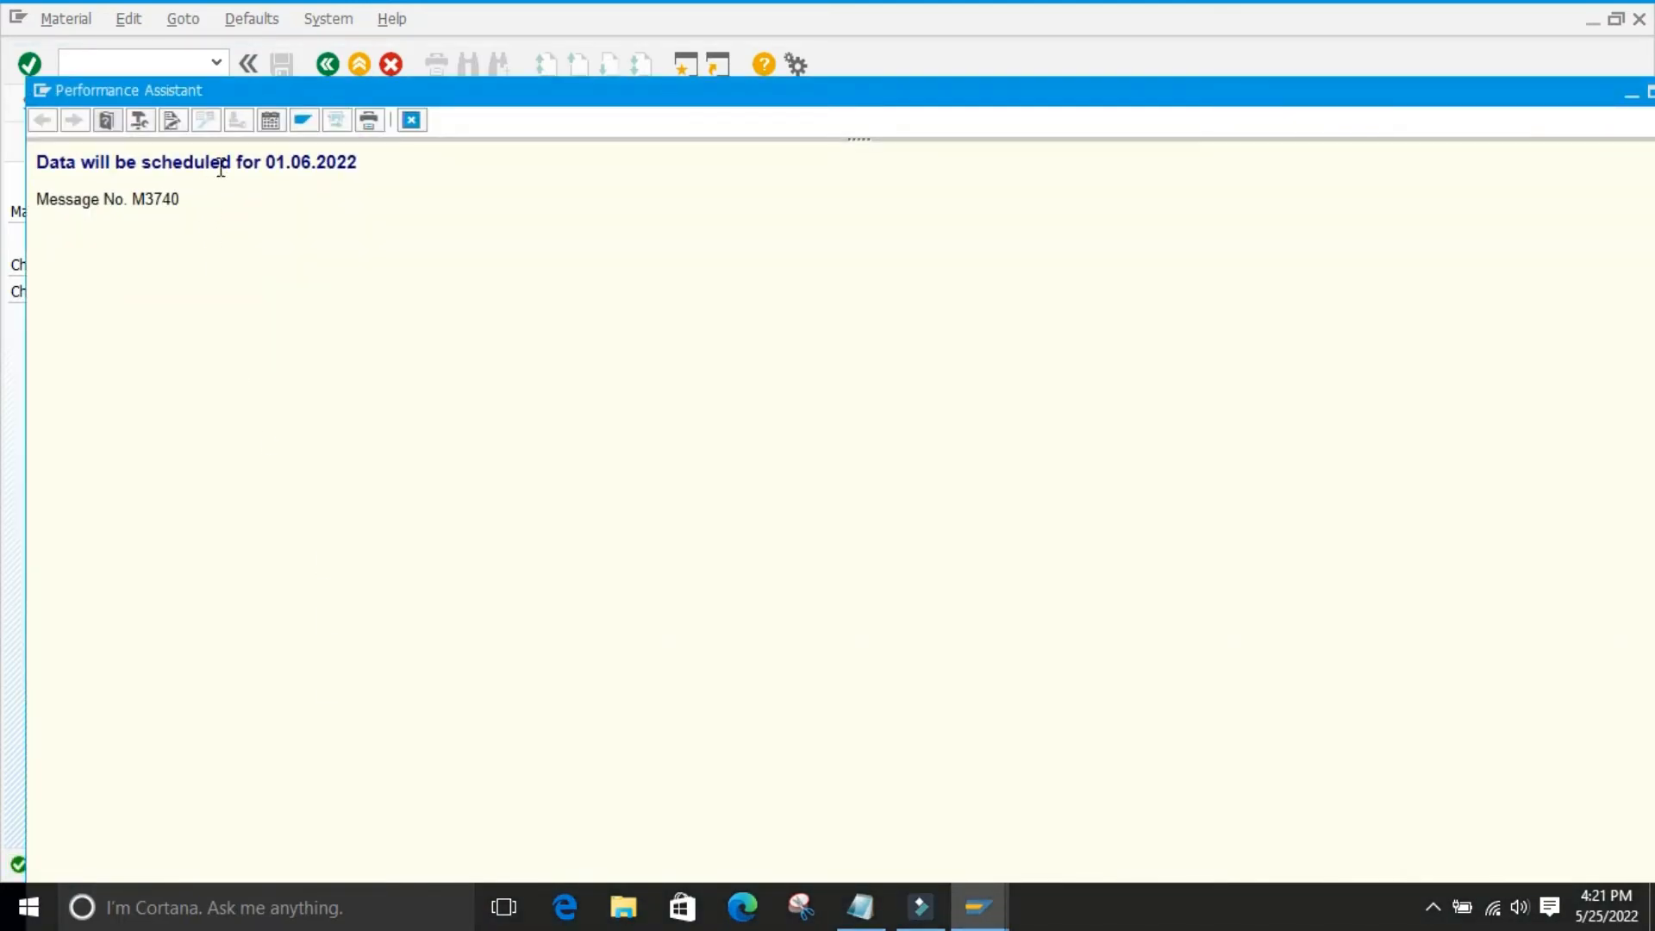
{"action": "left_click_drag", "start_coordinate": [274, 167], "coordinate": [357, 164]}
{"action": "left_click", "coordinate": [418, 288]}
{"action": "left_click", "coordinate": [392, 241]}
{"action": "left_click", "coordinate": [442, 228]}
{"action": "left_click", "coordinate": [418, 121]}
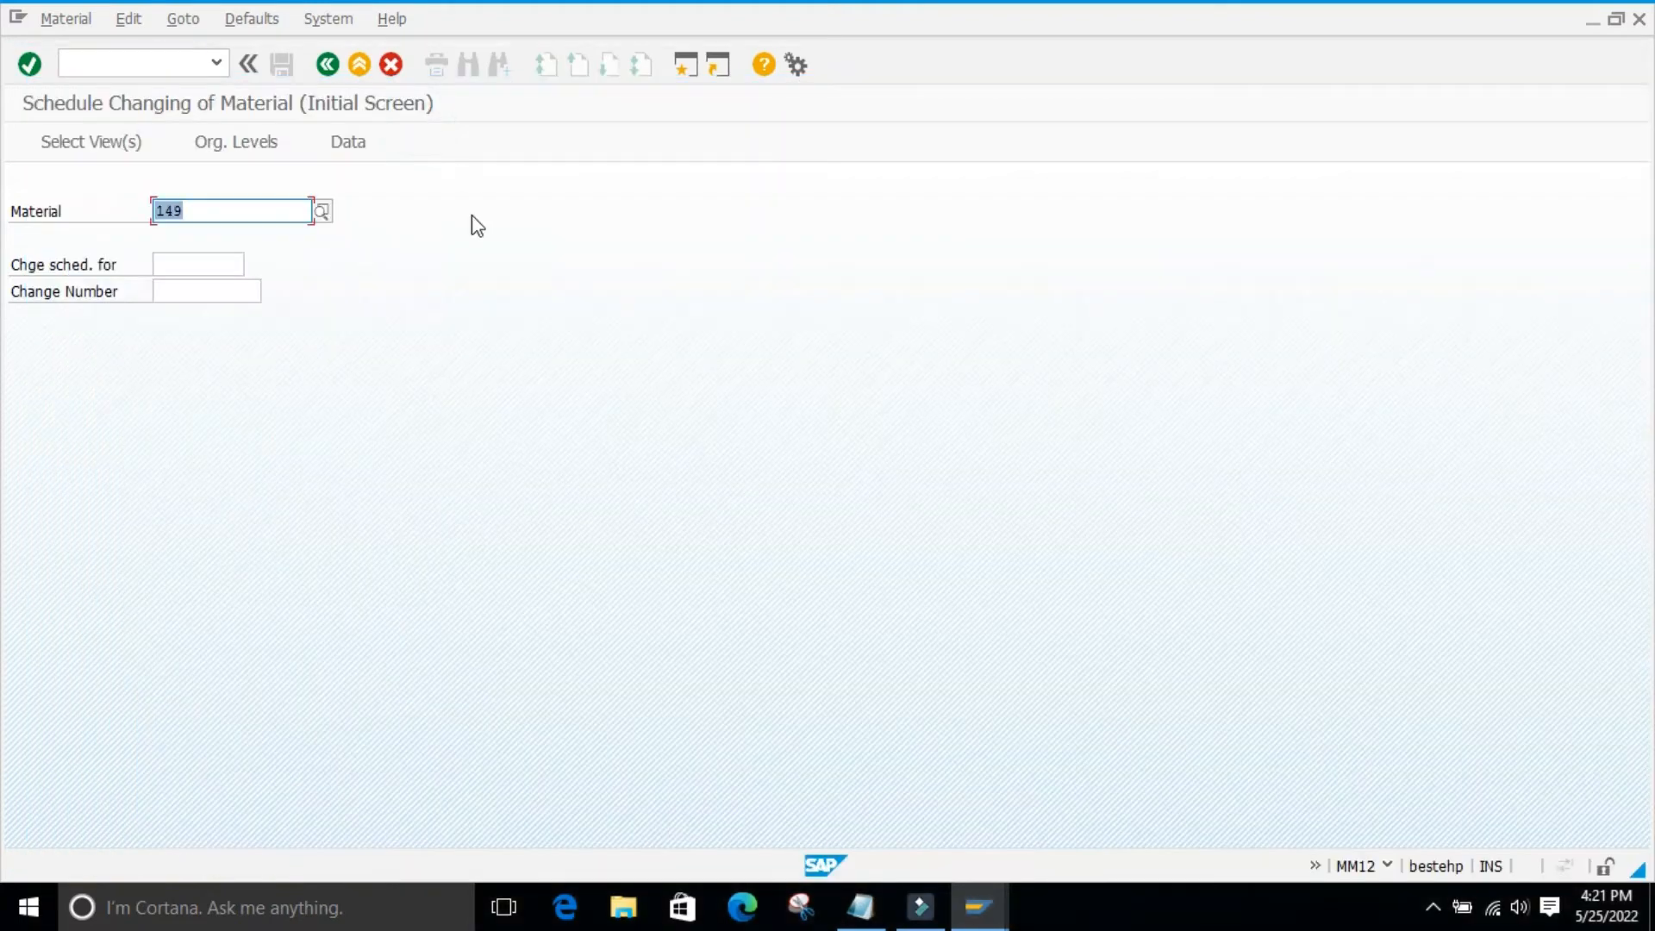
- Leave the scheduled change and start the material display transaction with the command /nmm03
{"action": "left_click_drag", "start_coordinate": [200, 207], "coordinate": [129, 214]}
{"action": "left_click", "coordinate": [392, 401]}
{"action": "left_click", "coordinate": [99, 67]}
{"action": "type", "text": "/"}
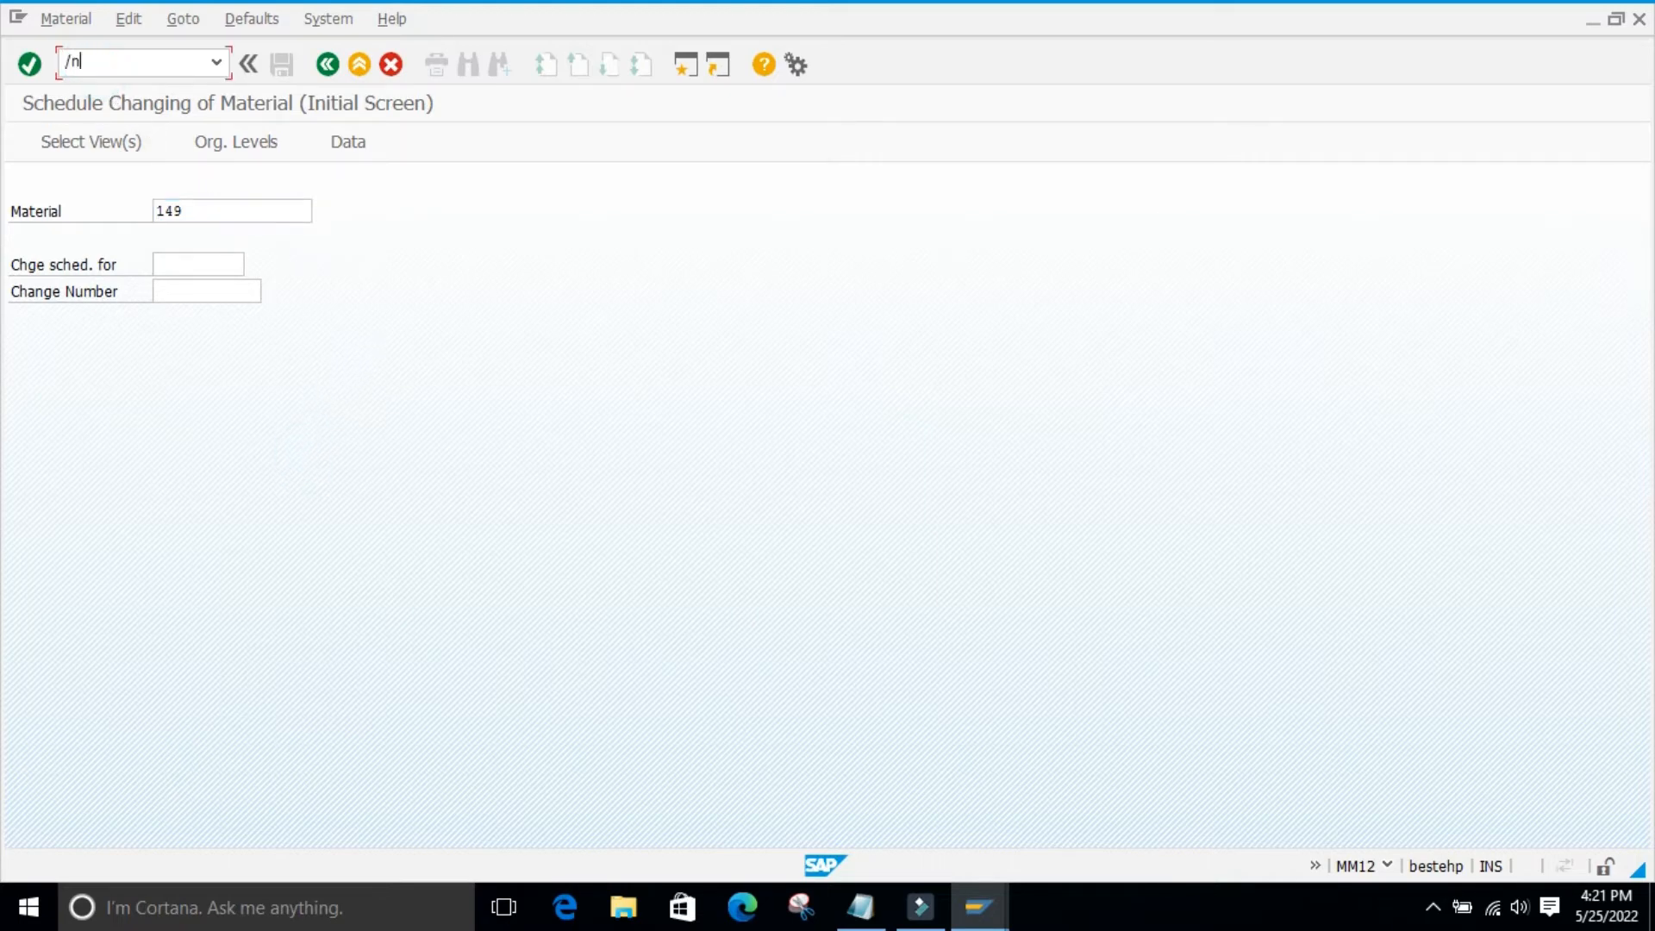
{"action": "type", "text": "nmm03"}
{"action": "key", "text": "Return"}
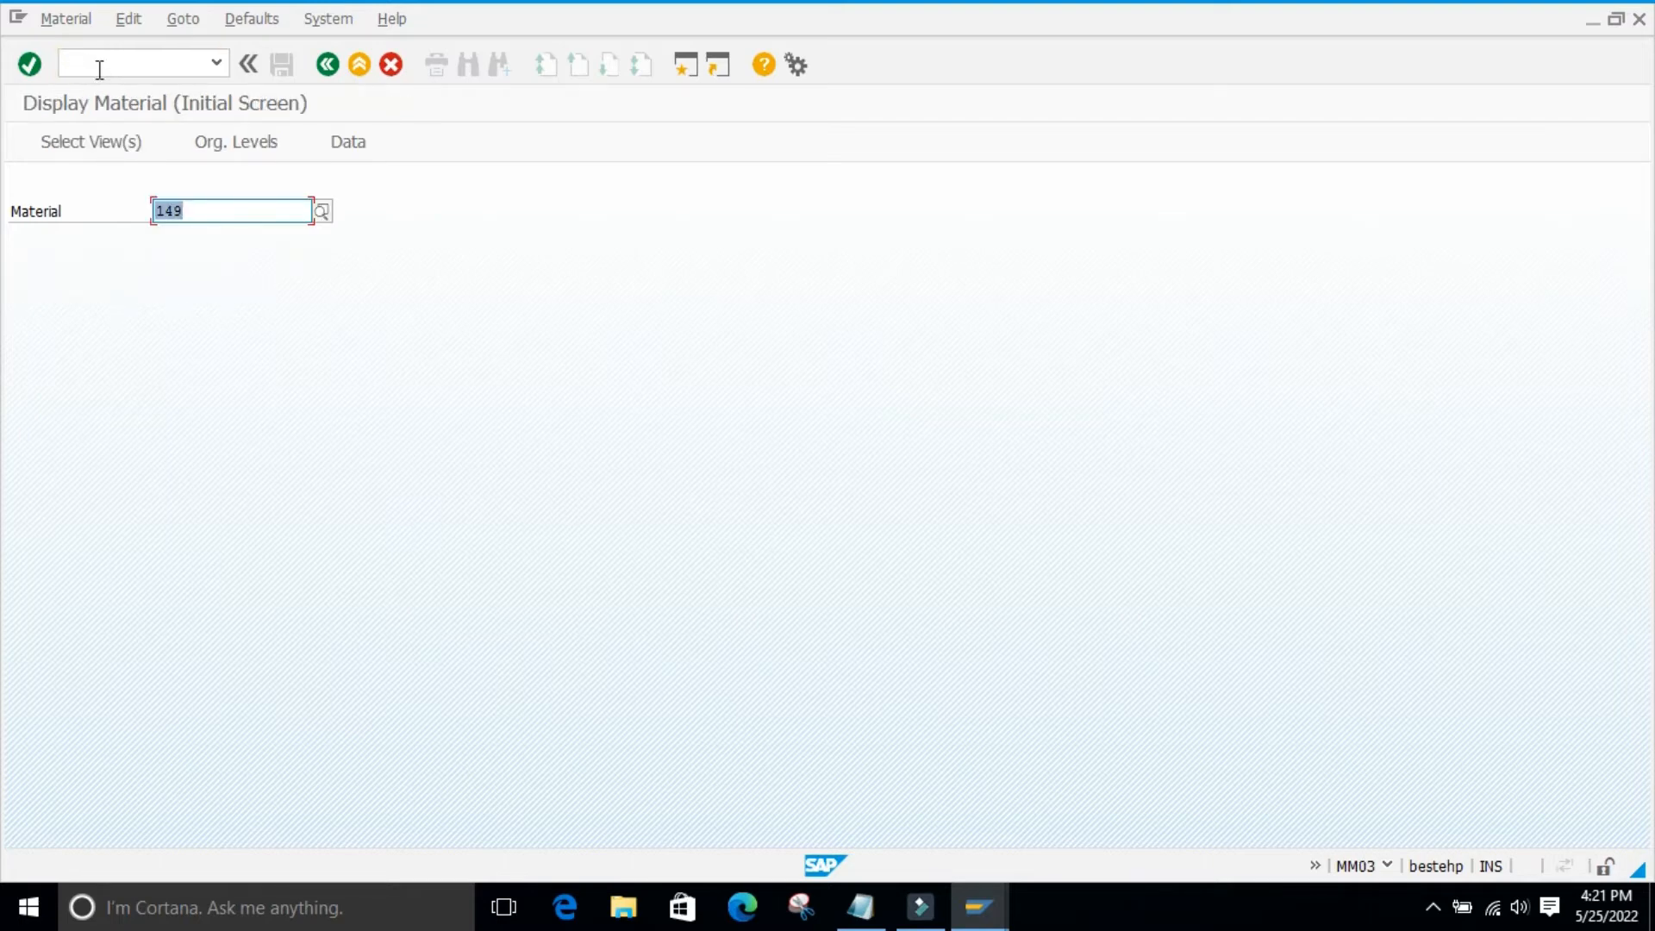
- Display material 149 with only the Basic Data 1 view selected to check its current description
{"action": "key", "text": "Return"}
{"action": "left_click_drag", "start_coordinate": [504, 239], "coordinate": [576, 167]}
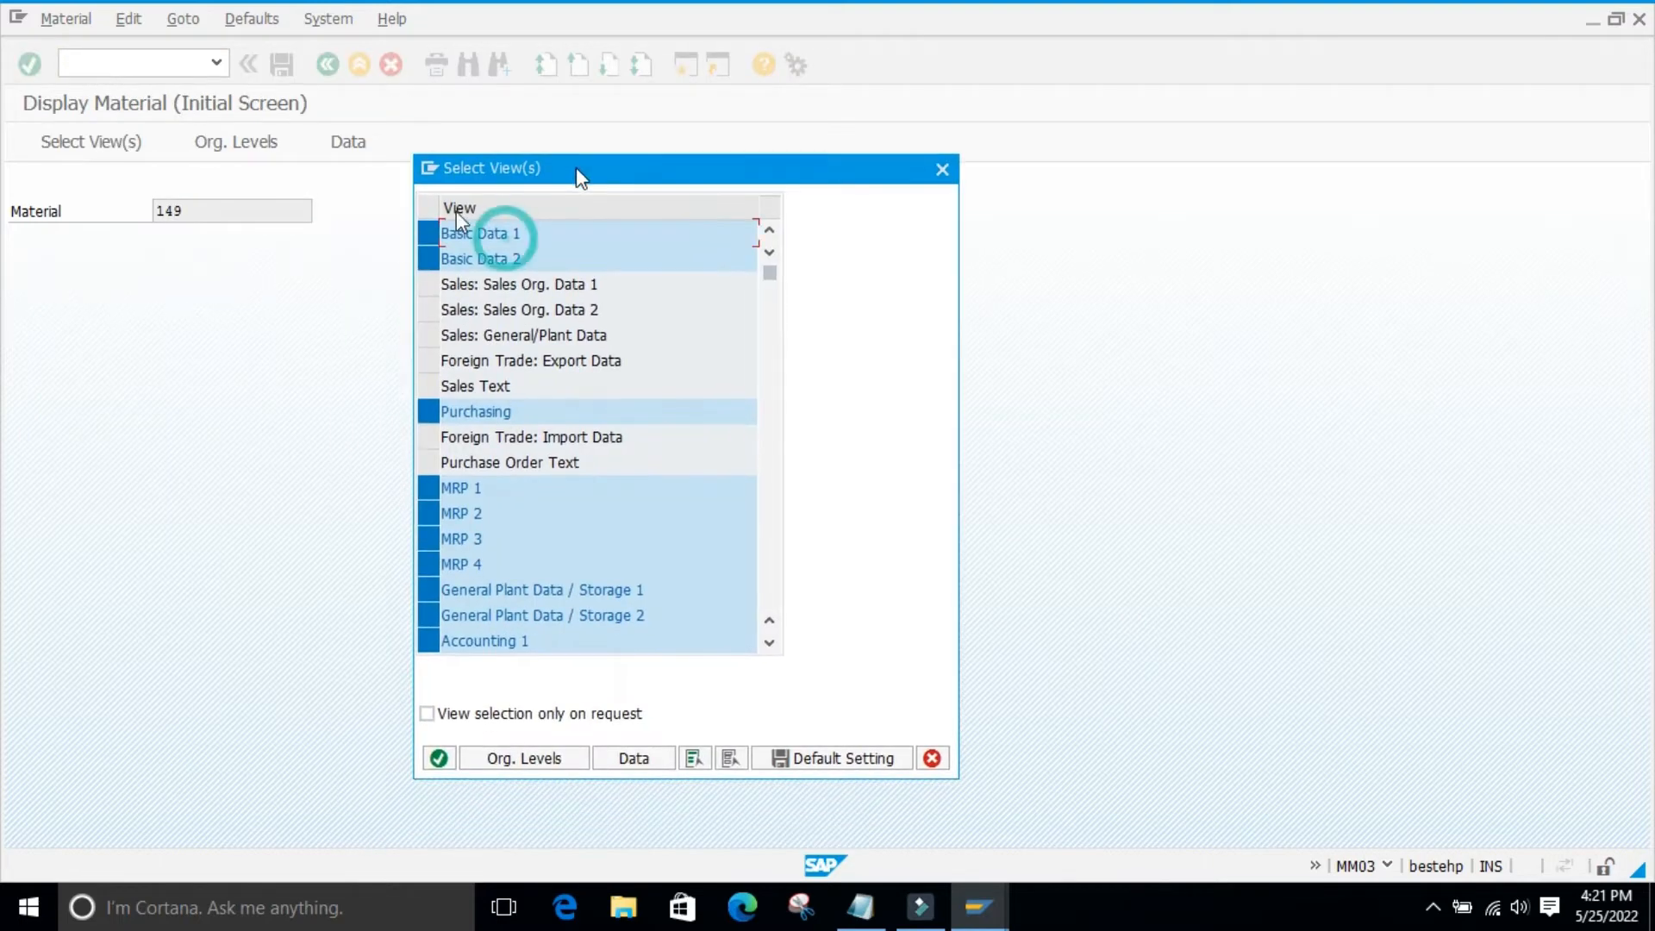
{"action": "left_click", "coordinate": [726, 758]}
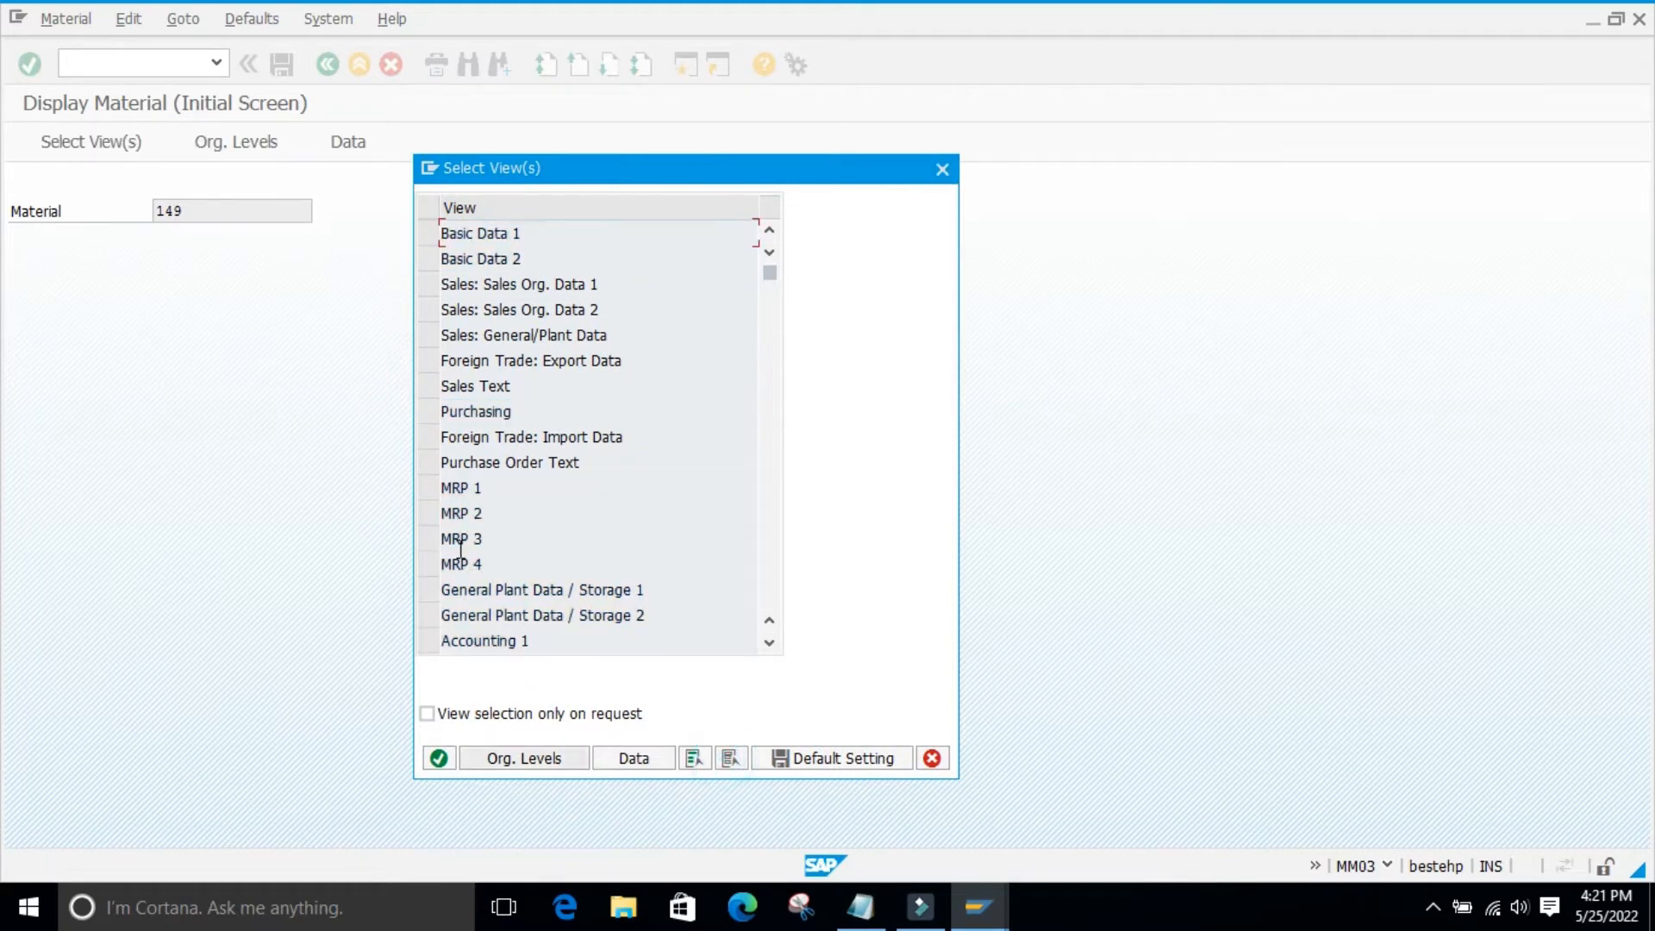
{"action": "left_click", "coordinate": [427, 233]}
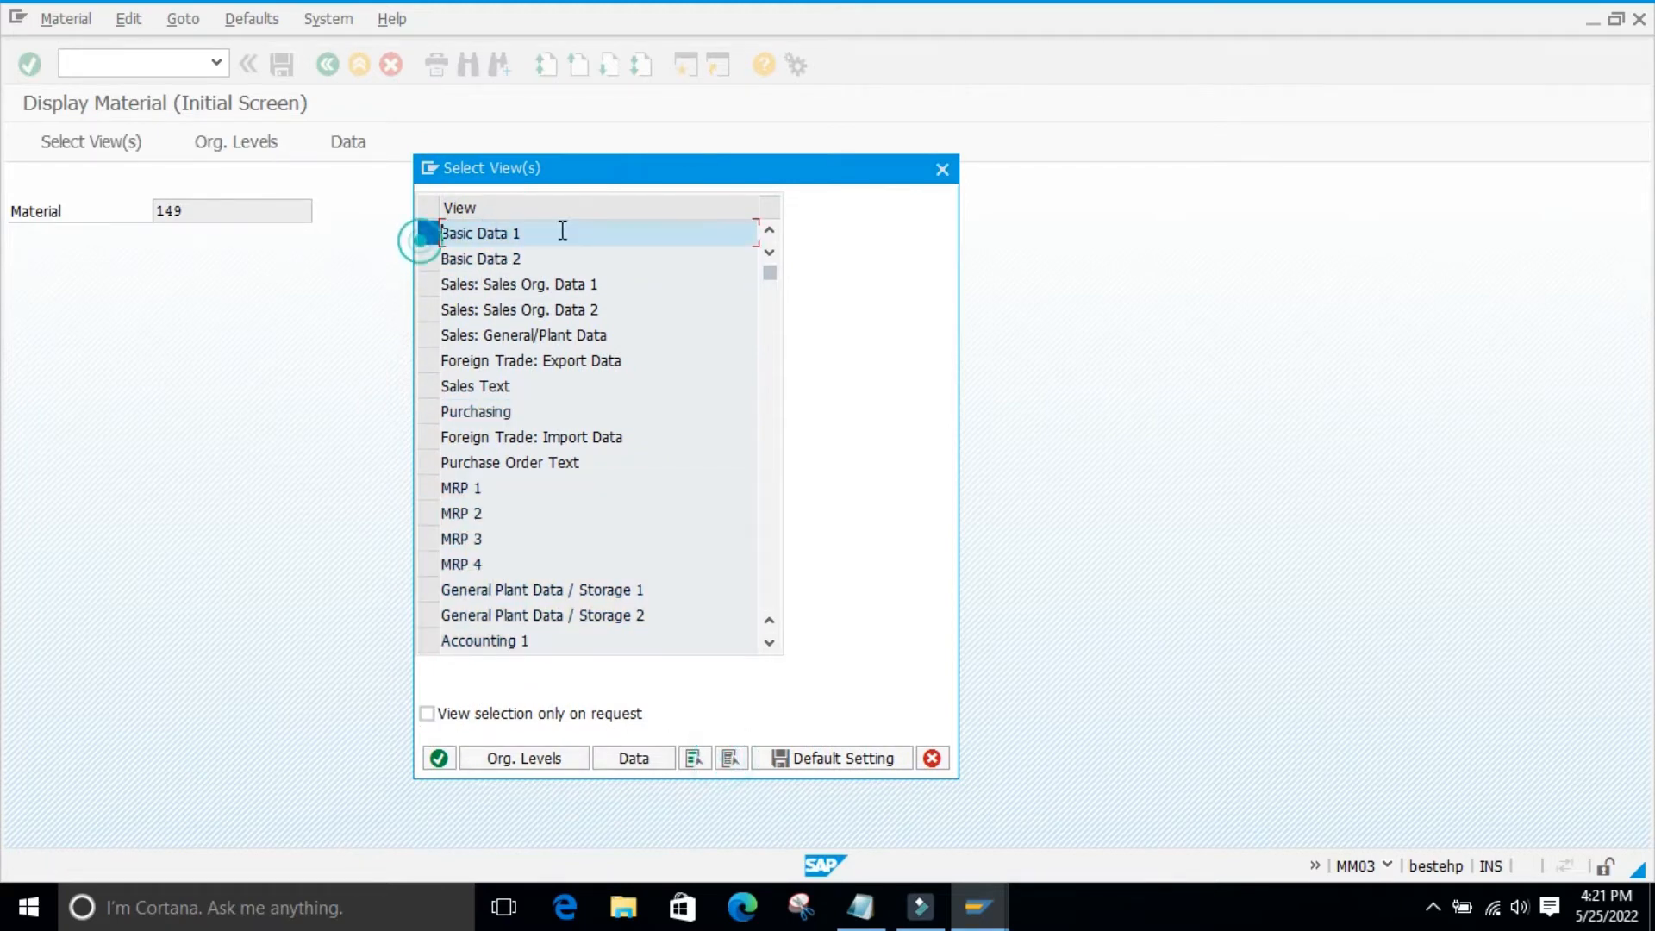
{"action": "left_click", "coordinate": [439, 759]}
{"action": "left_click", "coordinate": [520, 296]}
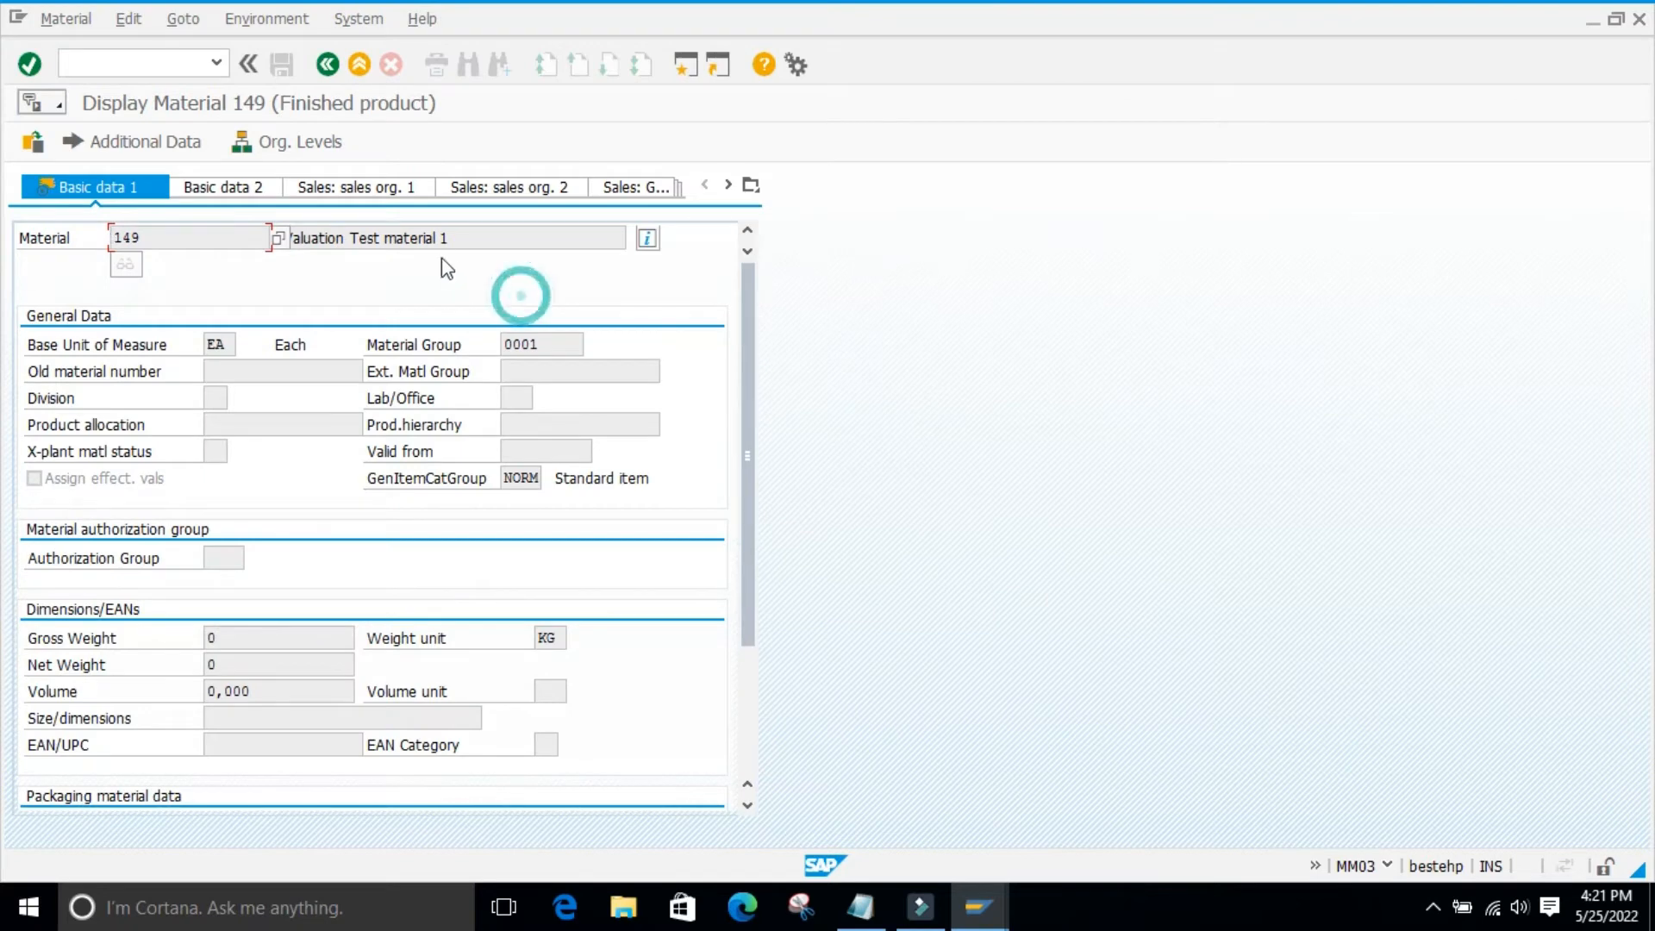
- Examine the ending of material 149's description in the Basic data 1 view
{"action": "left_click", "coordinate": [443, 238]}
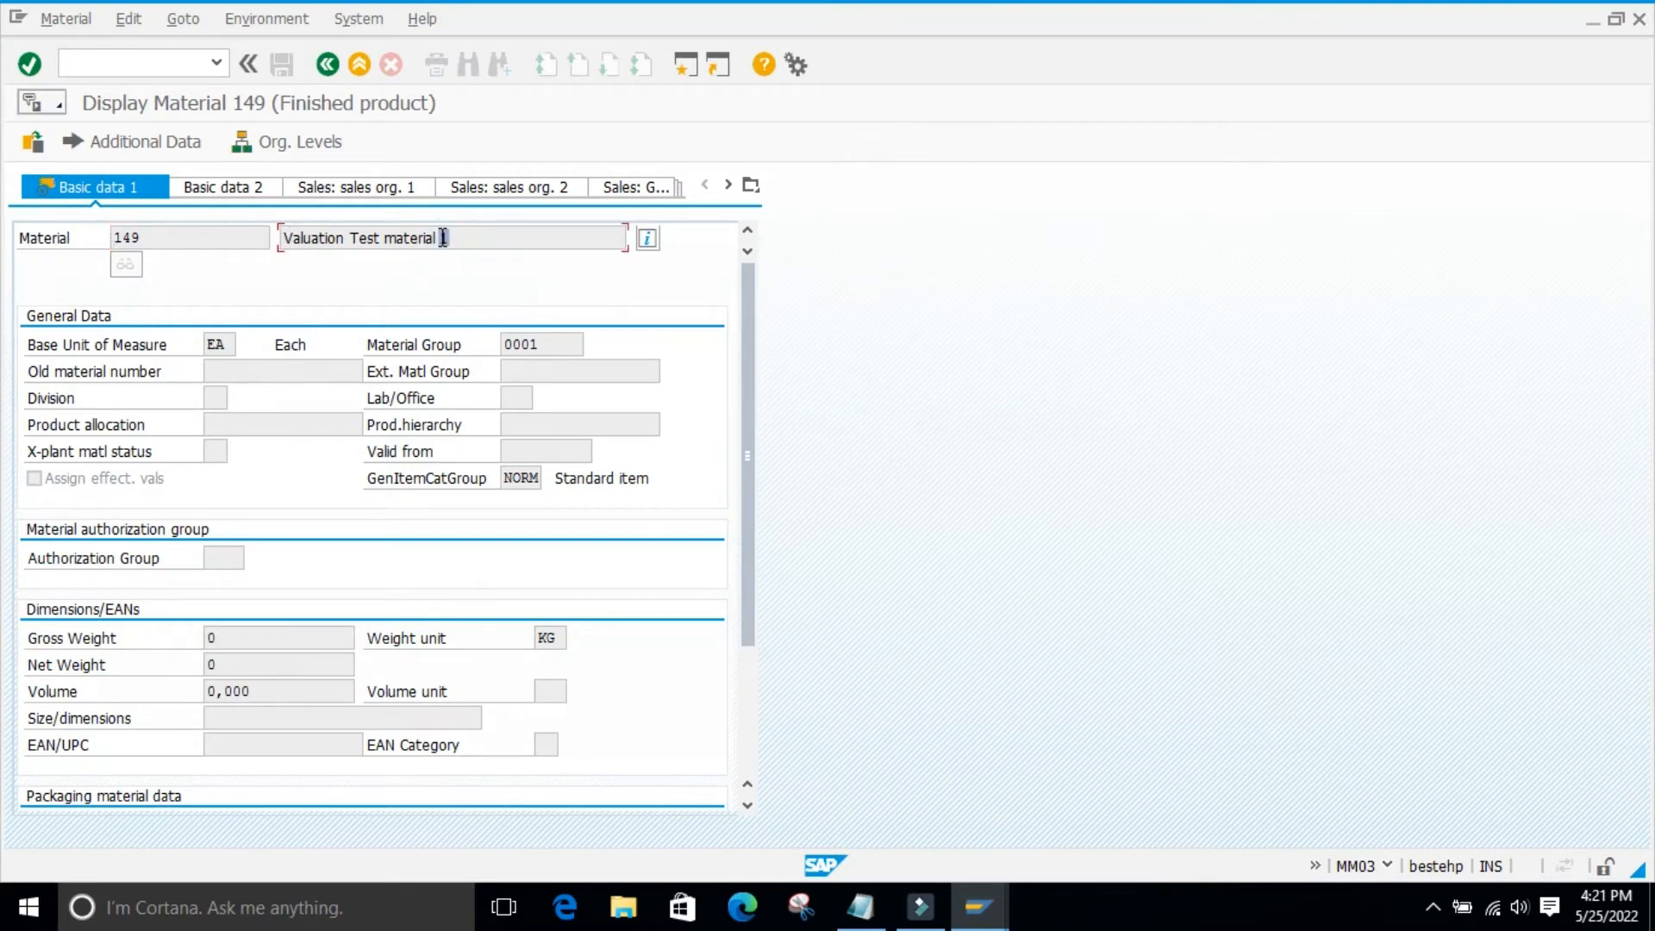
{"action": "left_click", "coordinate": [465, 296]}
{"action": "double_click", "coordinate": [443, 238]}
{"action": "left_click", "coordinate": [1064, 329]}
{"action": "left_click", "coordinate": [435, 277]}
{"action": "left_click_drag", "start_coordinate": [454, 242], "coordinate": [435, 239]}
{"action": "left_click", "coordinate": [892, 293]}
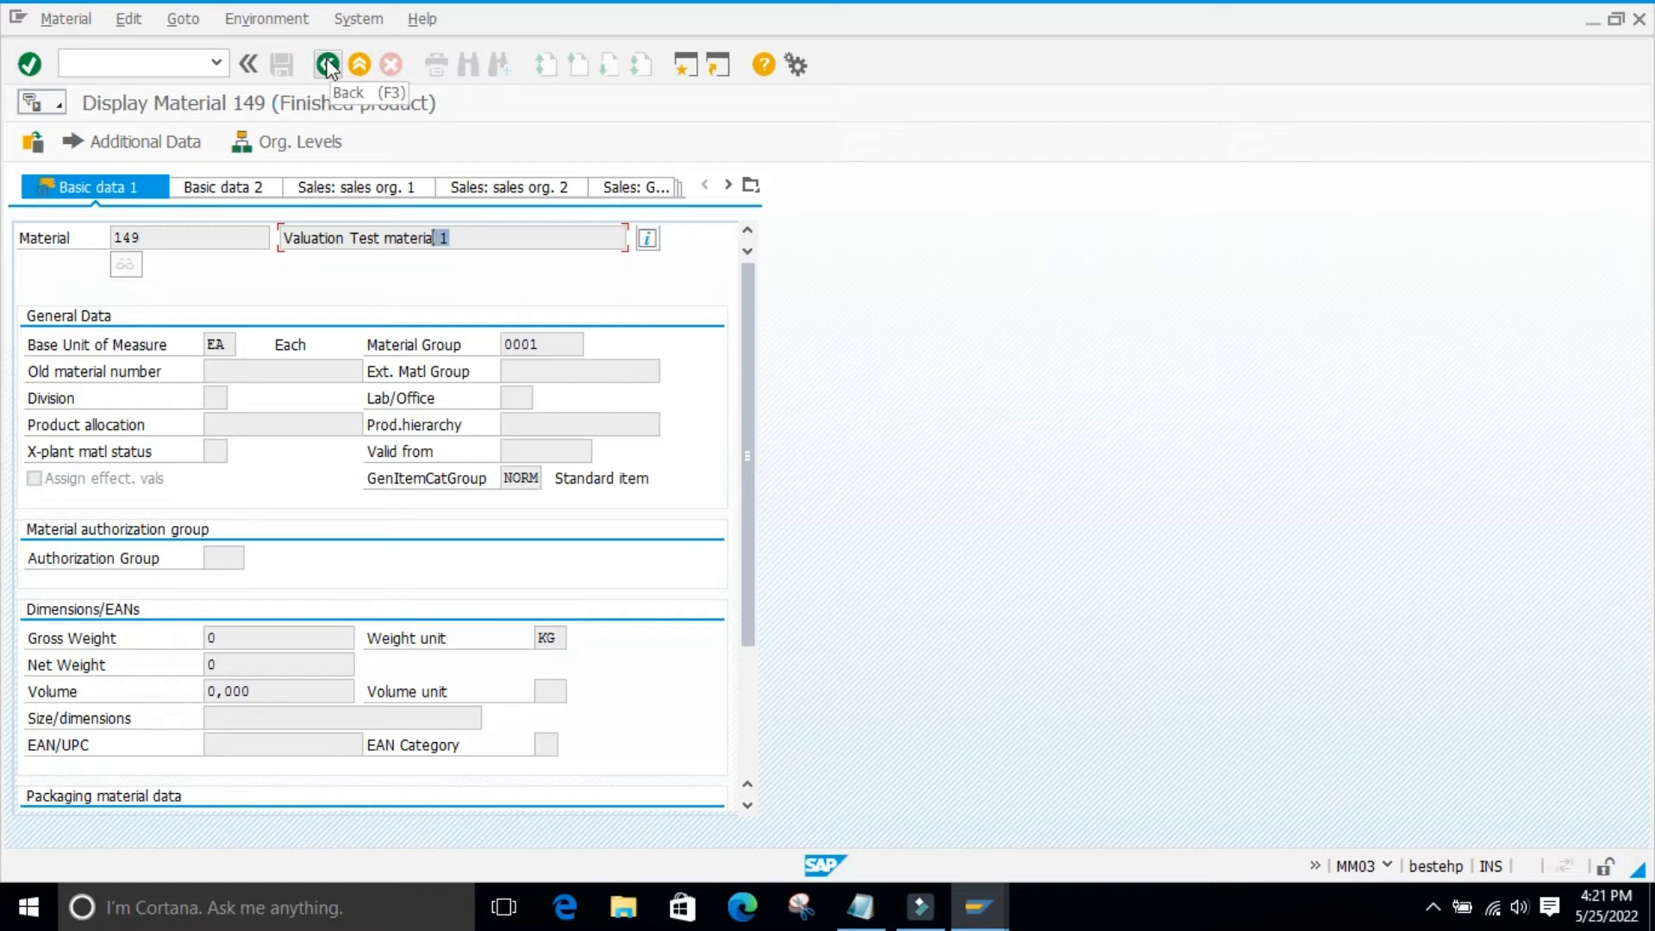
- Switch to Notepad to review the mm11 and mm12 notes on scheduled creation and changing, and return to SAP
{"action": "left_click", "coordinate": [861, 905]}
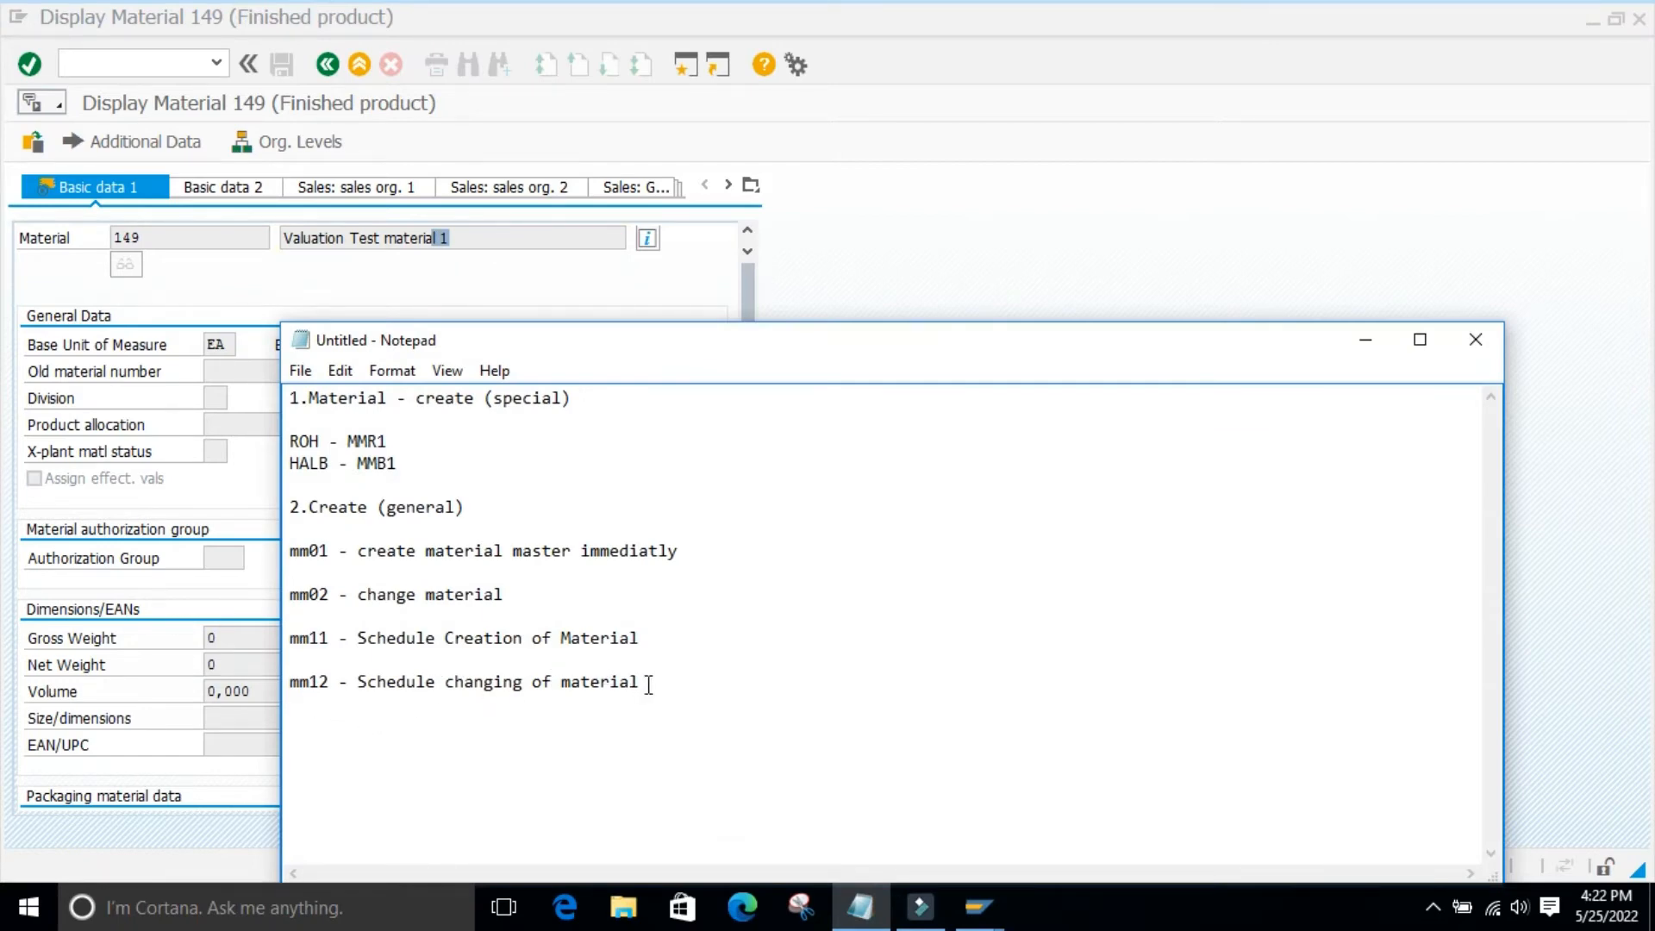
{"action": "left_click_drag", "start_coordinate": [638, 681], "coordinate": [464, 682]}
{"action": "left_click_drag", "start_coordinate": [655, 639], "coordinate": [385, 653]}
{"action": "left_click", "coordinate": [464, 774]}
{"action": "left_click", "coordinate": [1366, 342]}
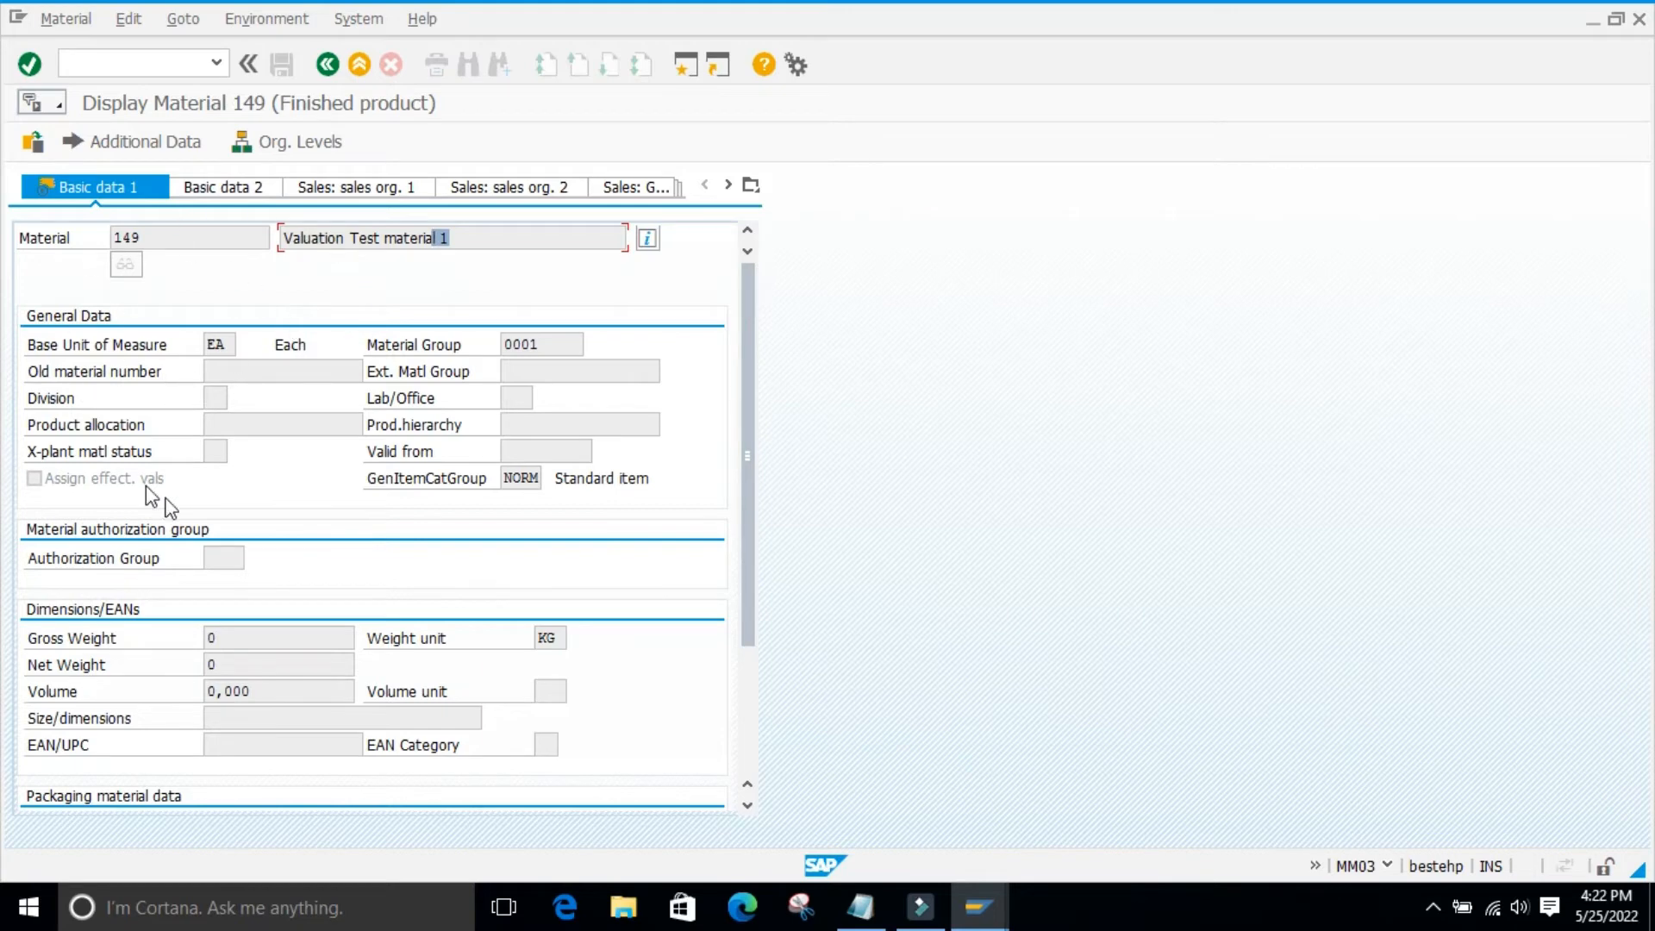
- Examine material 149's general data fields, including base unit, material group, product hierarchy, item category group and division
{"action": "left_click", "coordinate": [201, 369]}
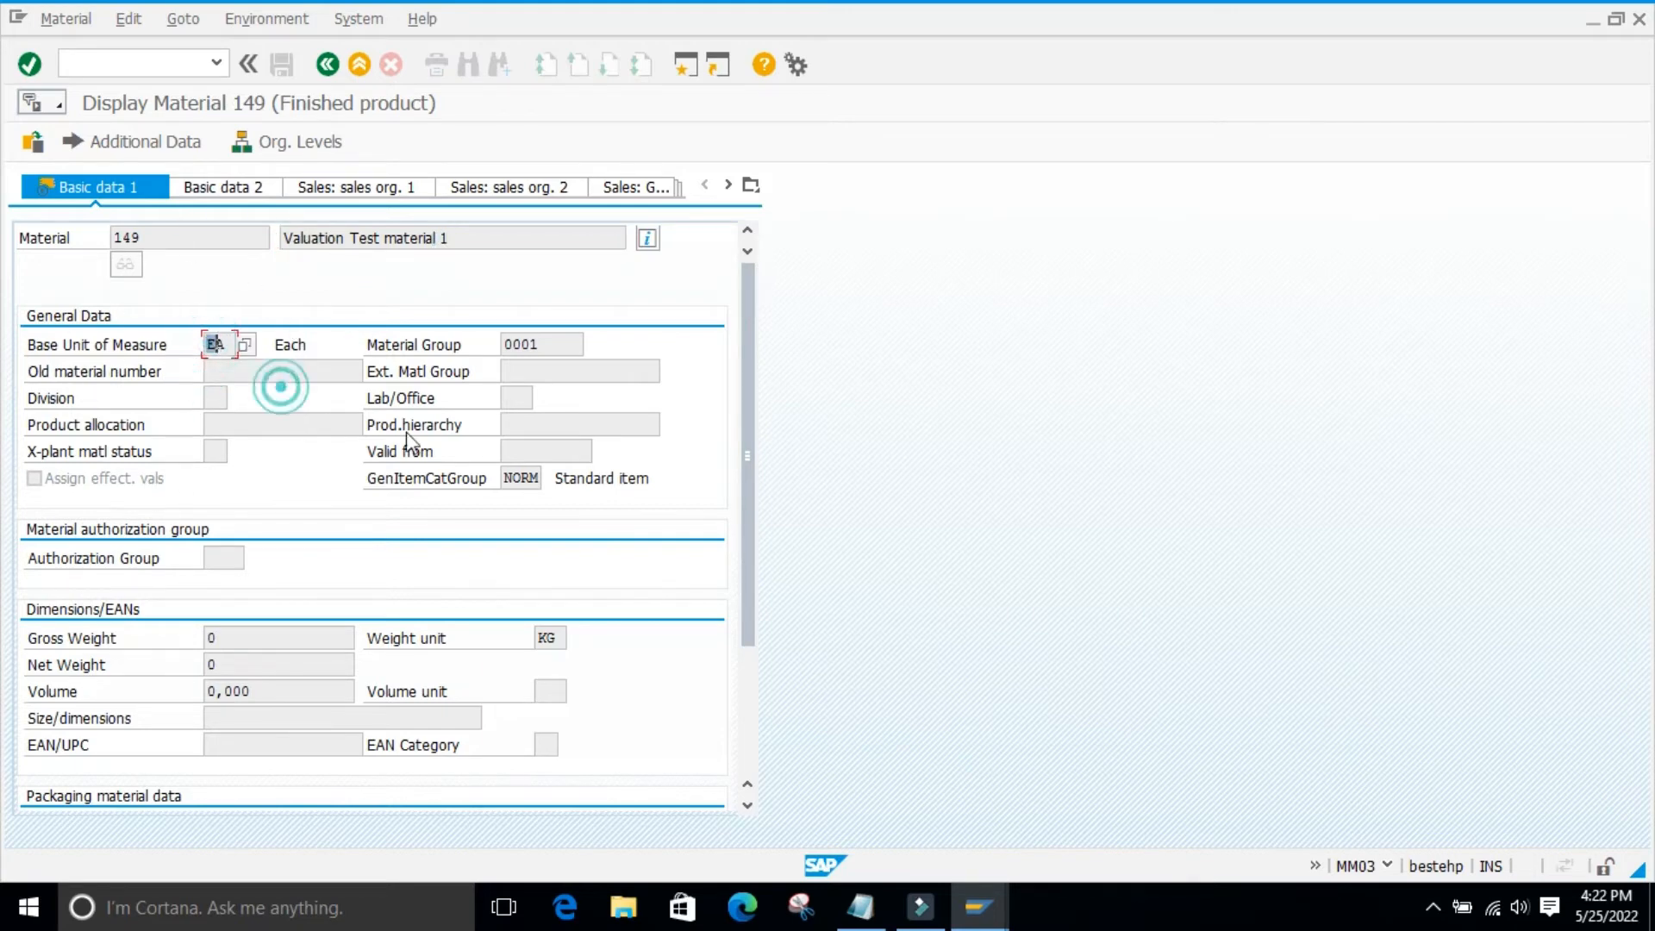
{"action": "left_click", "coordinate": [573, 345]}
{"action": "left_click", "coordinate": [598, 422]}
{"action": "left_click", "coordinate": [556, 472]}
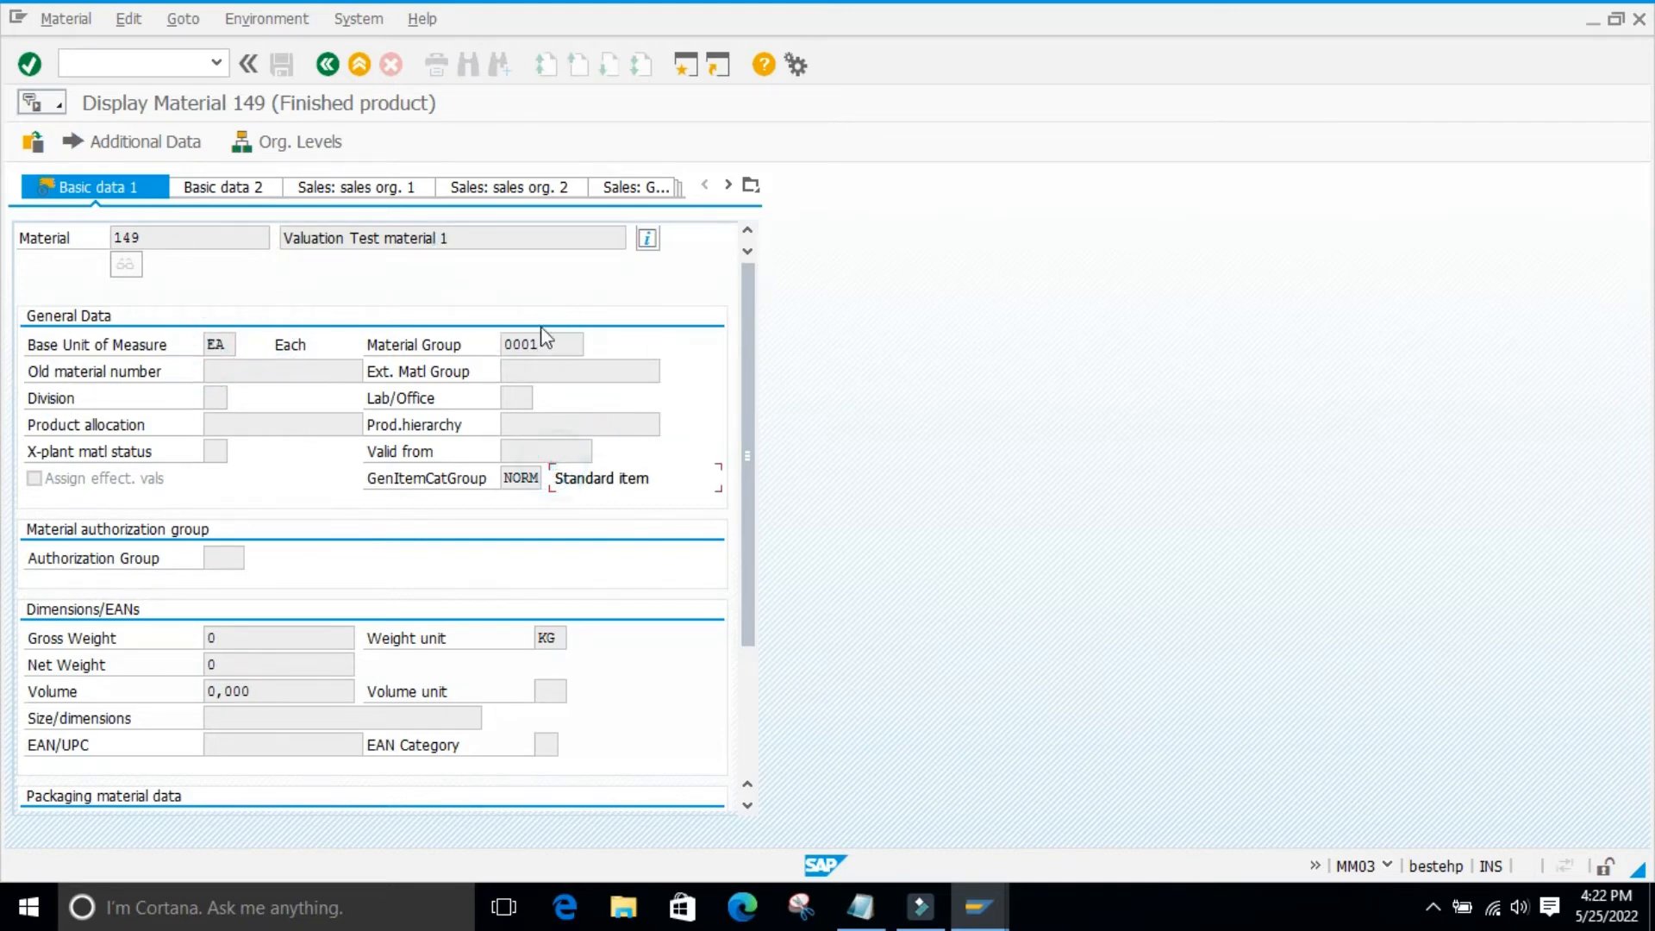
{"action": "left_click", "coordinate": [265, 293]}
{"action": "left_click", "coordinate": [218, 399]}
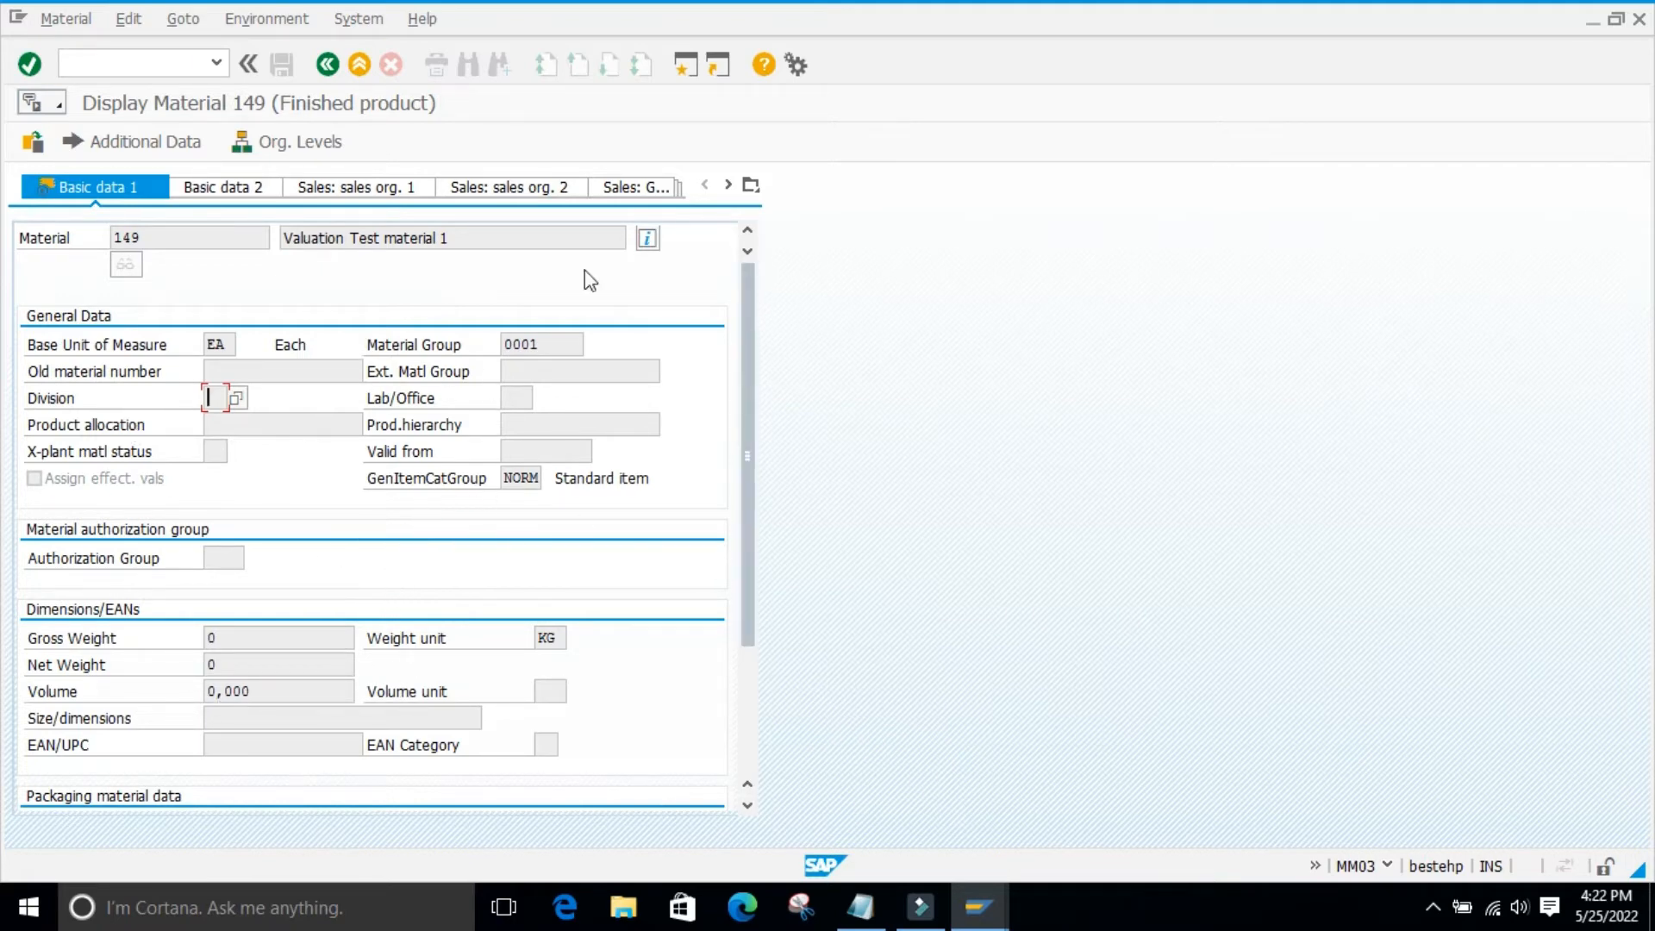
- Leave the material display and open the Activate transaction in the material master's Change folder
{"action": "left_click", "coordinate": [336, 65]}
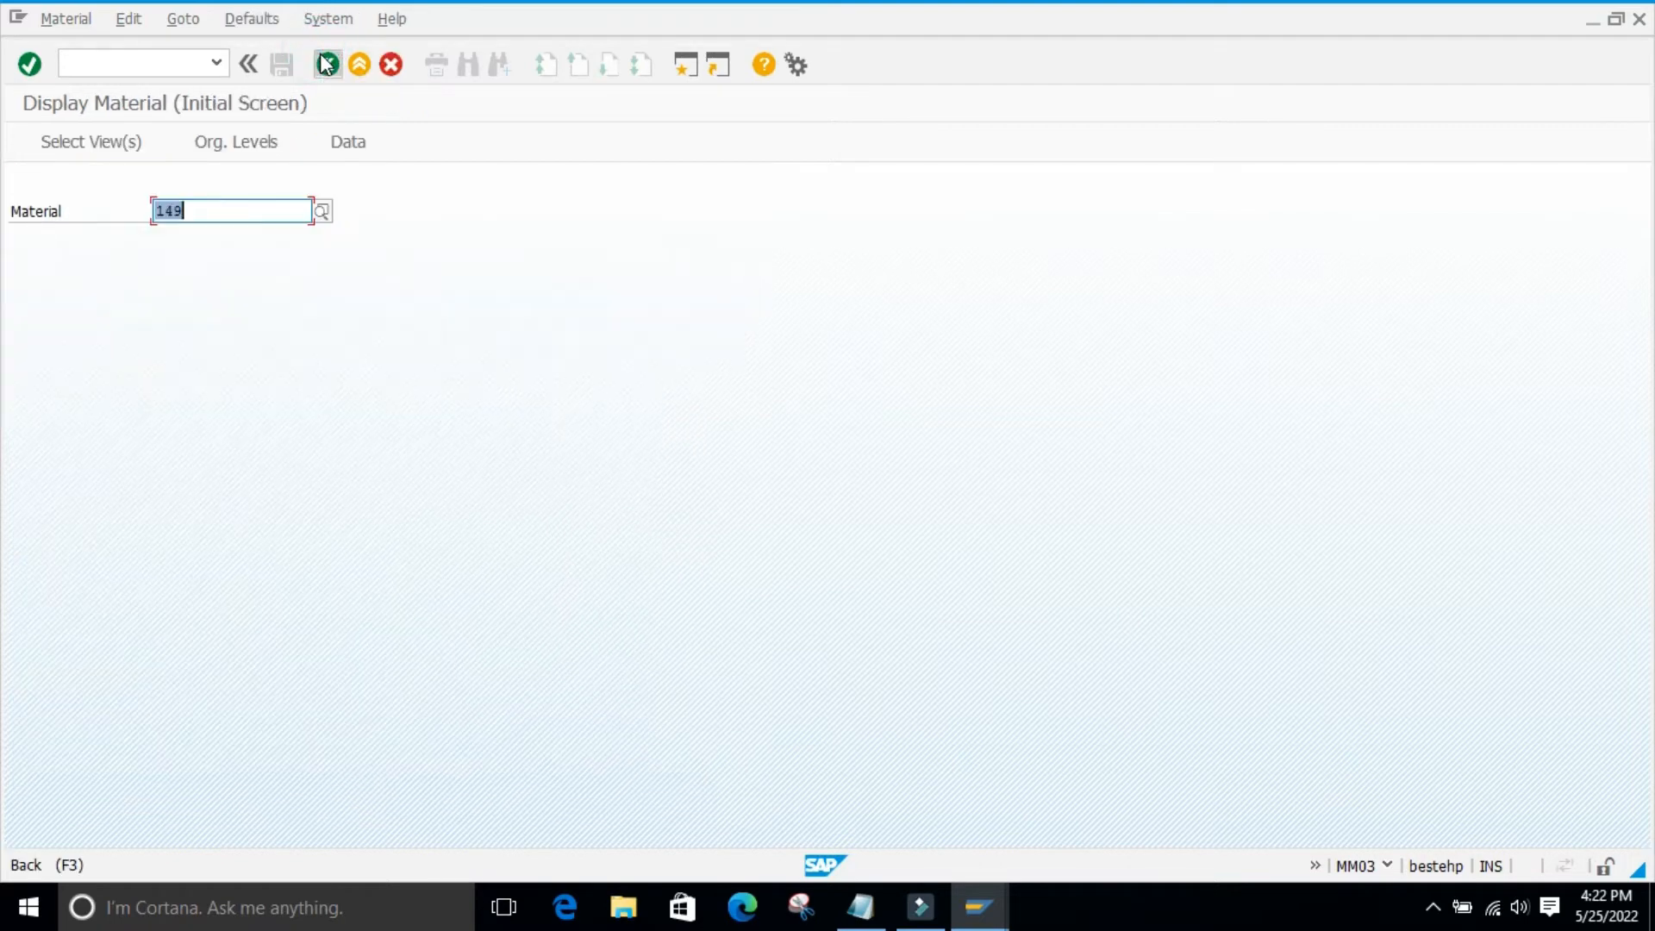
{"action": "left_click", "coordinate": [327, 65]}
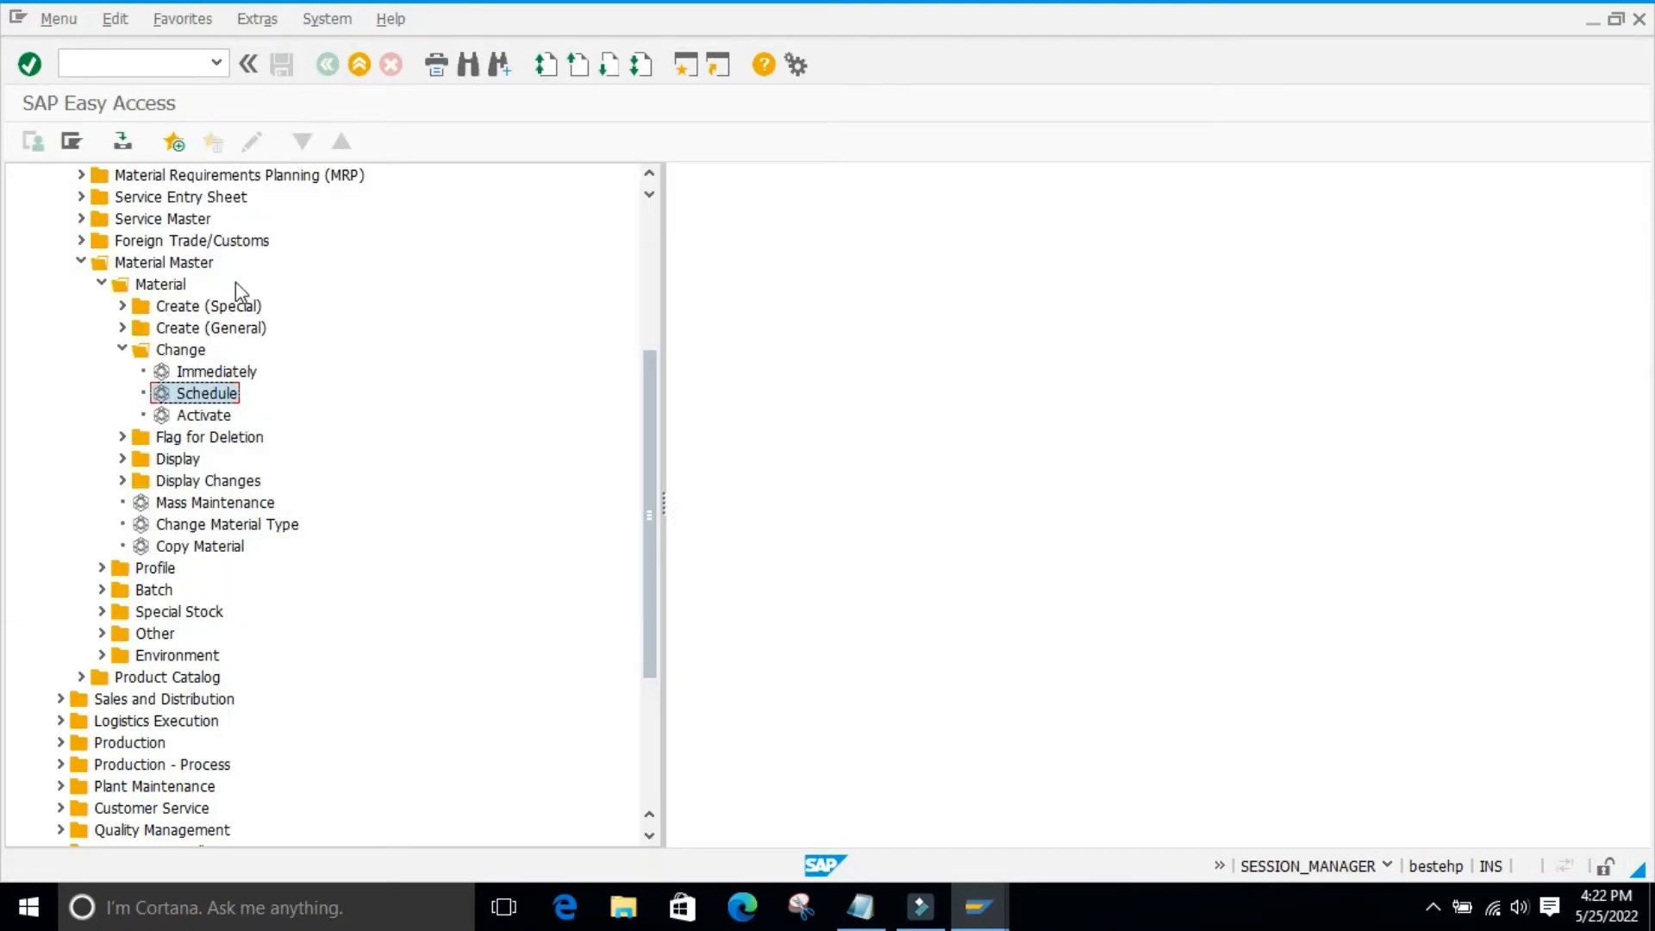
{"action": "double_click", "coordinate": [162, 418]}
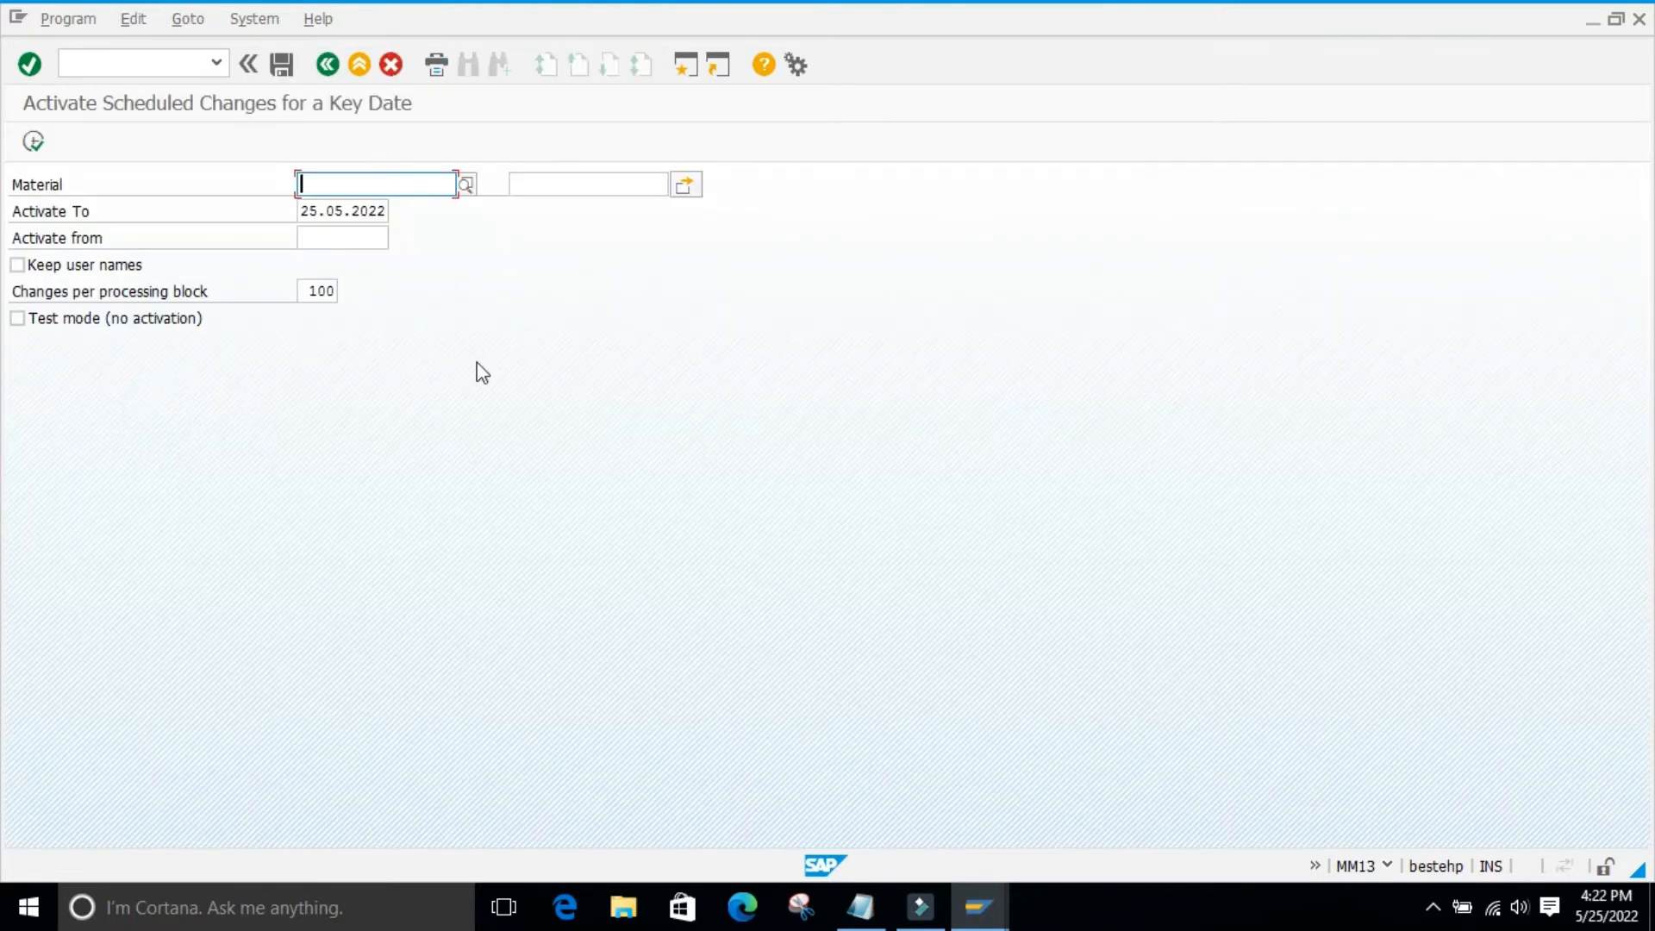
{"action": "left_click", "coordinate": [477, 365]}
{"action": "left_click", "coordinate": [477, 530]}
{"action": "left_click", "coordinate": [517, 459]}
- Add the line "mm13 - Activate Sceduled Changes for a key date" below the mm12 note in Notepad and return to SAP
{"action": "left_click", "coordinate": [861, 907]}
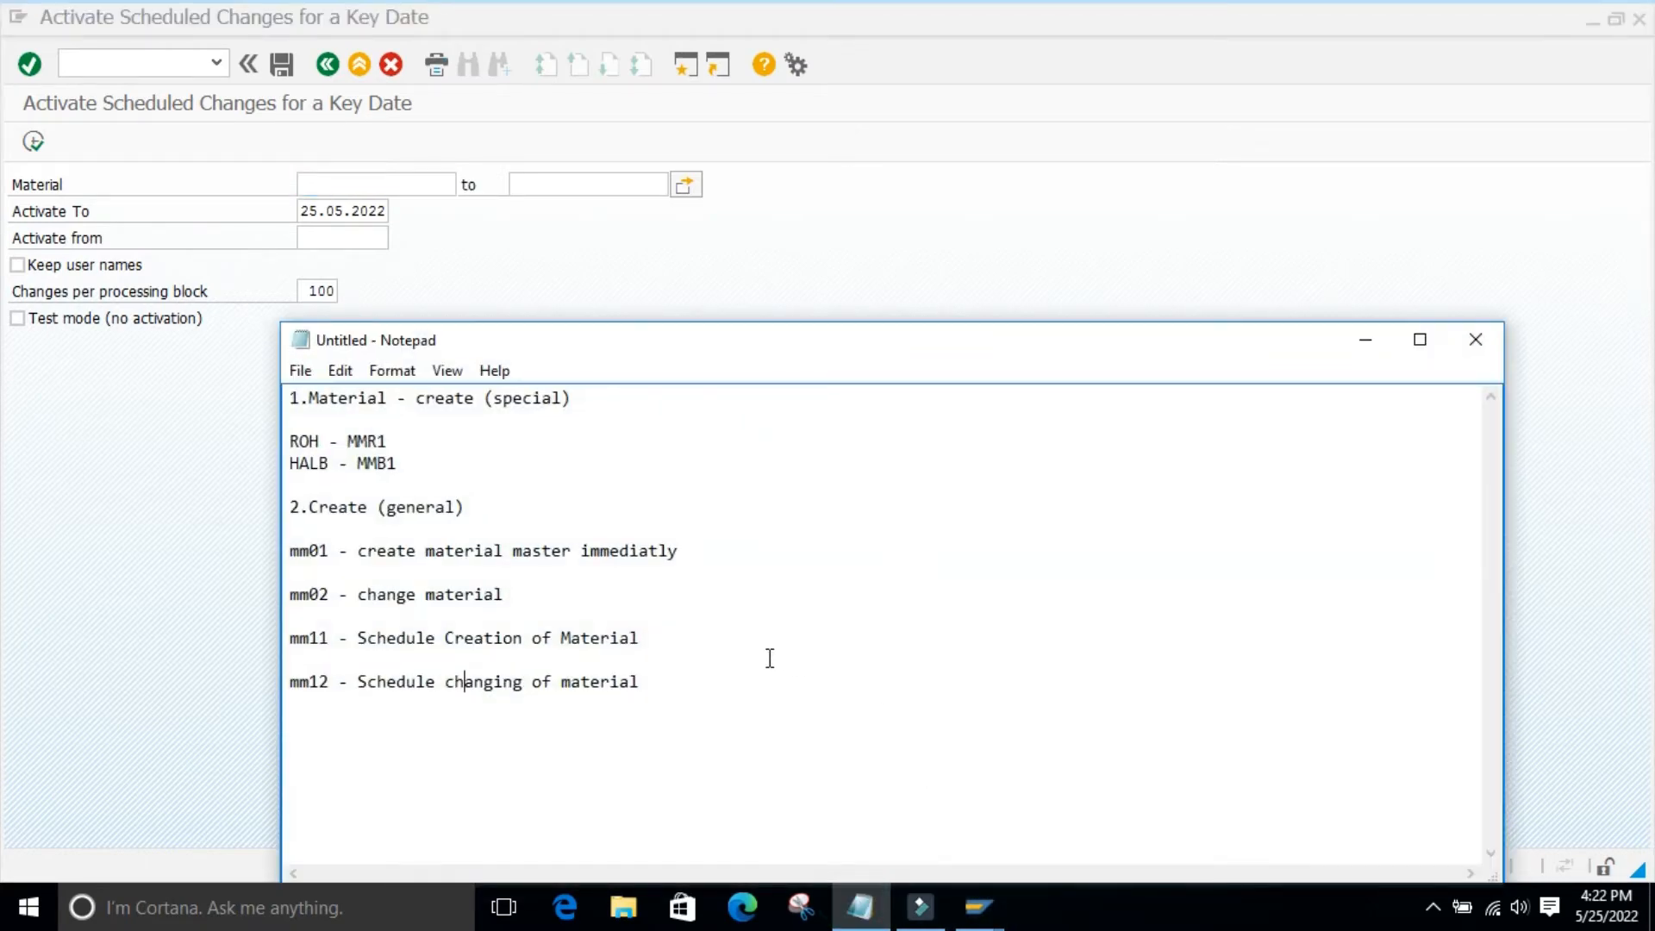
{"action": "left_click", "coordinate": [674, 685]}
{"action": "key", "text": "Return"}
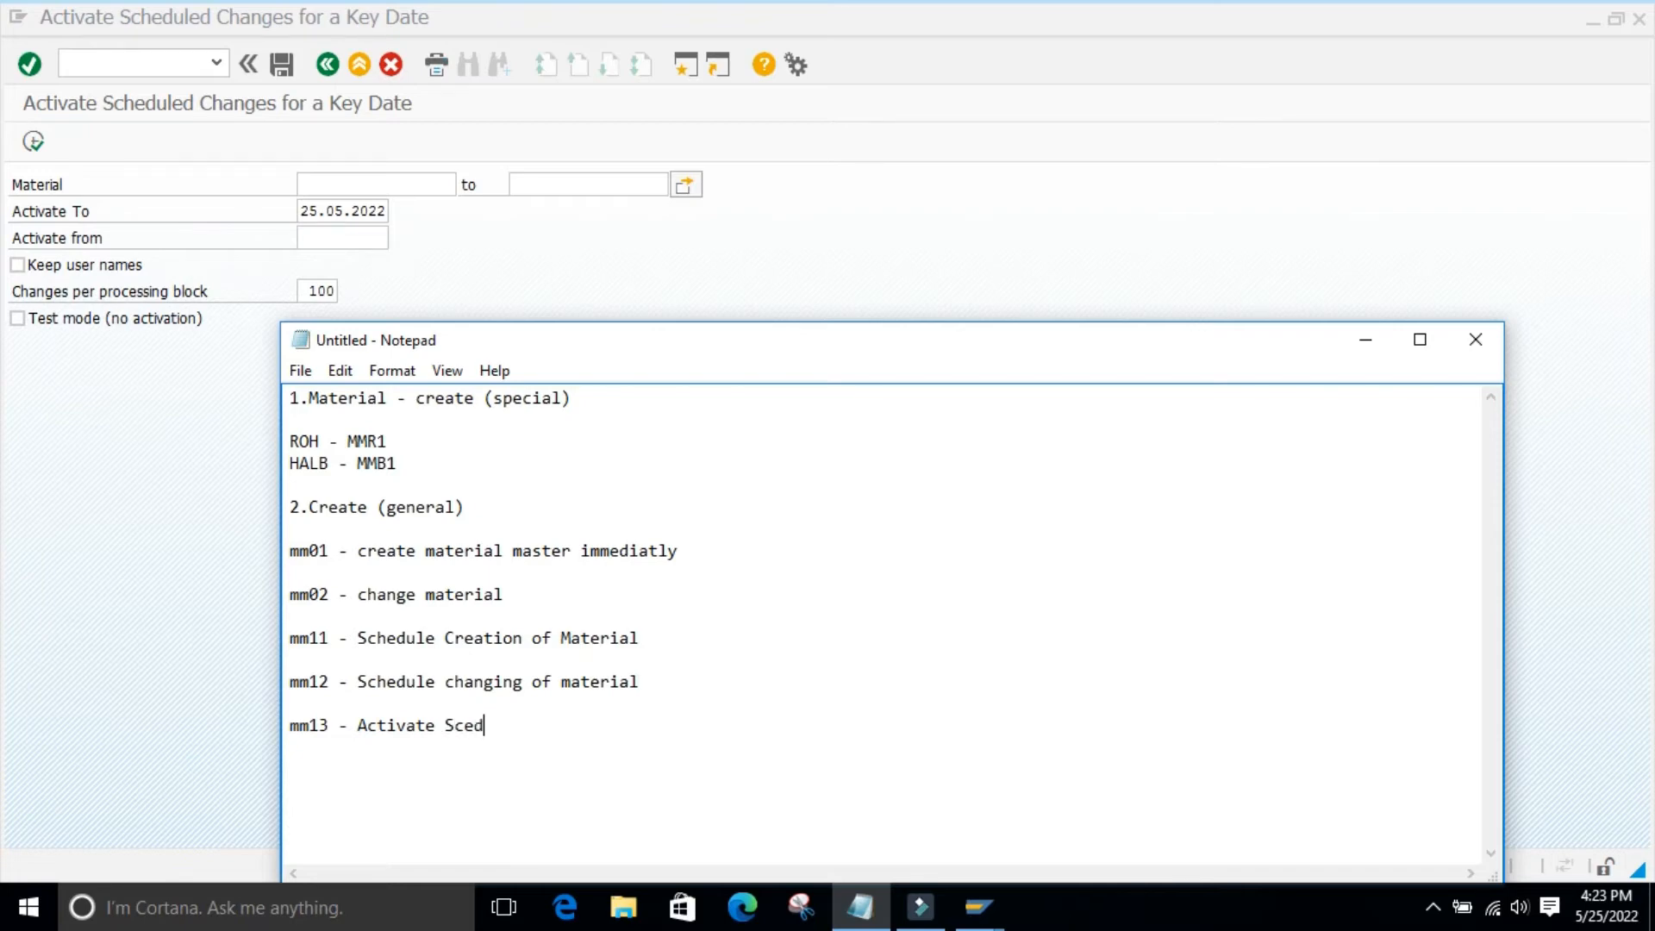
{"action": "type", "text": "led Changes for a key date"}
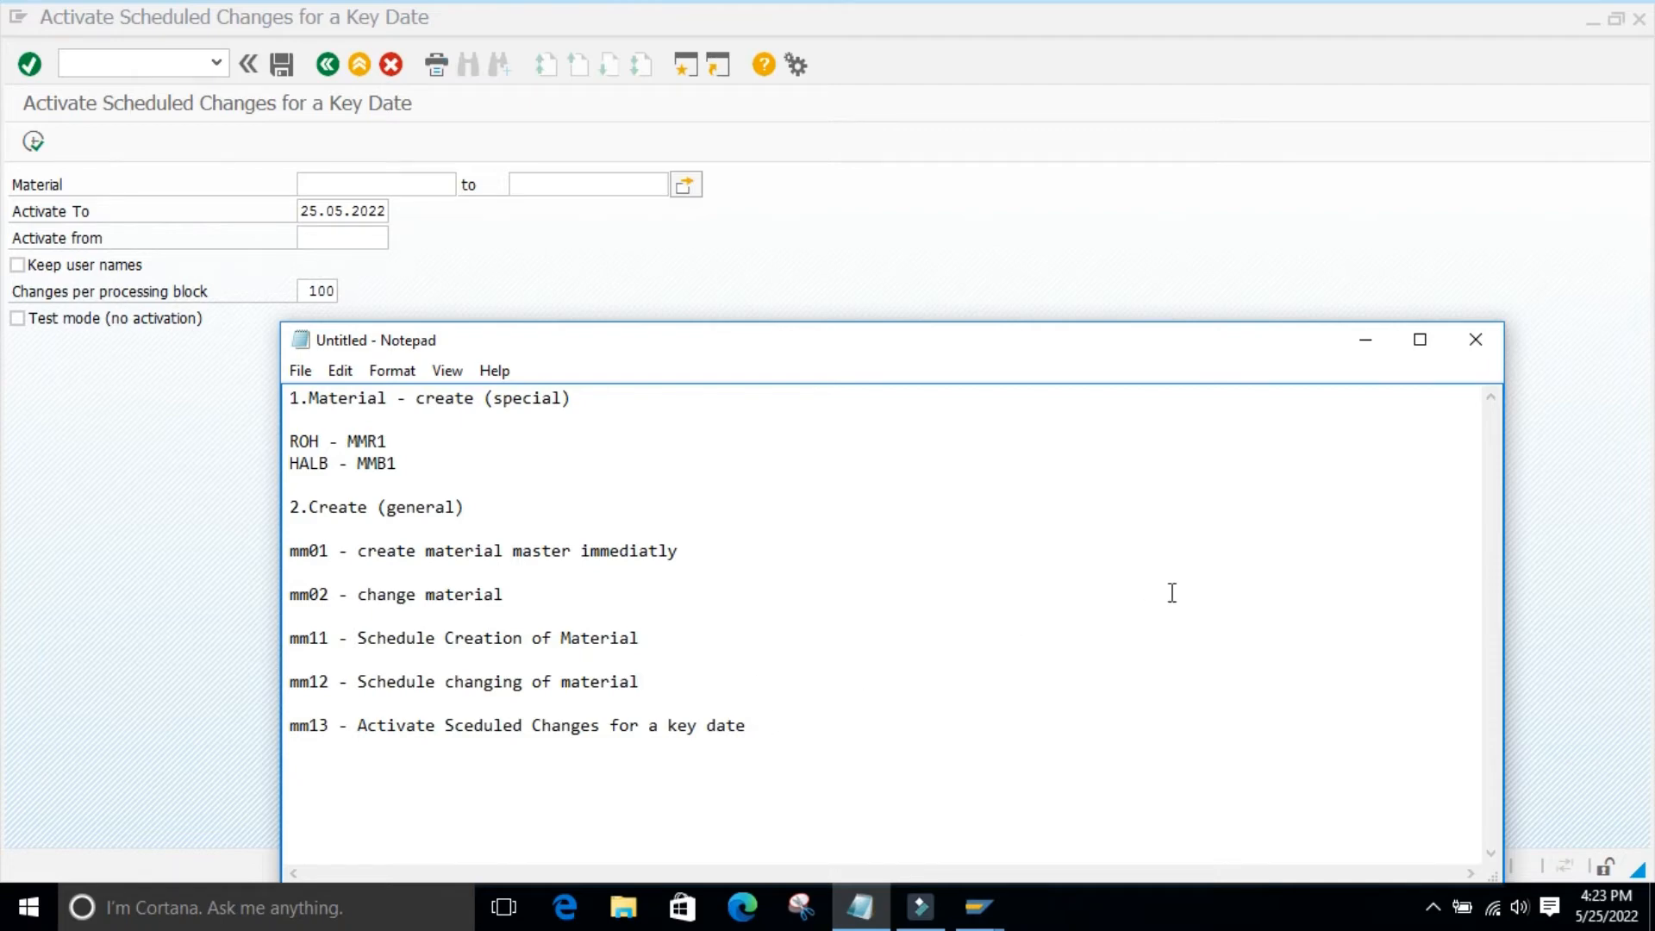
{"action": "left_click", "coordinate": [1365, 342]}
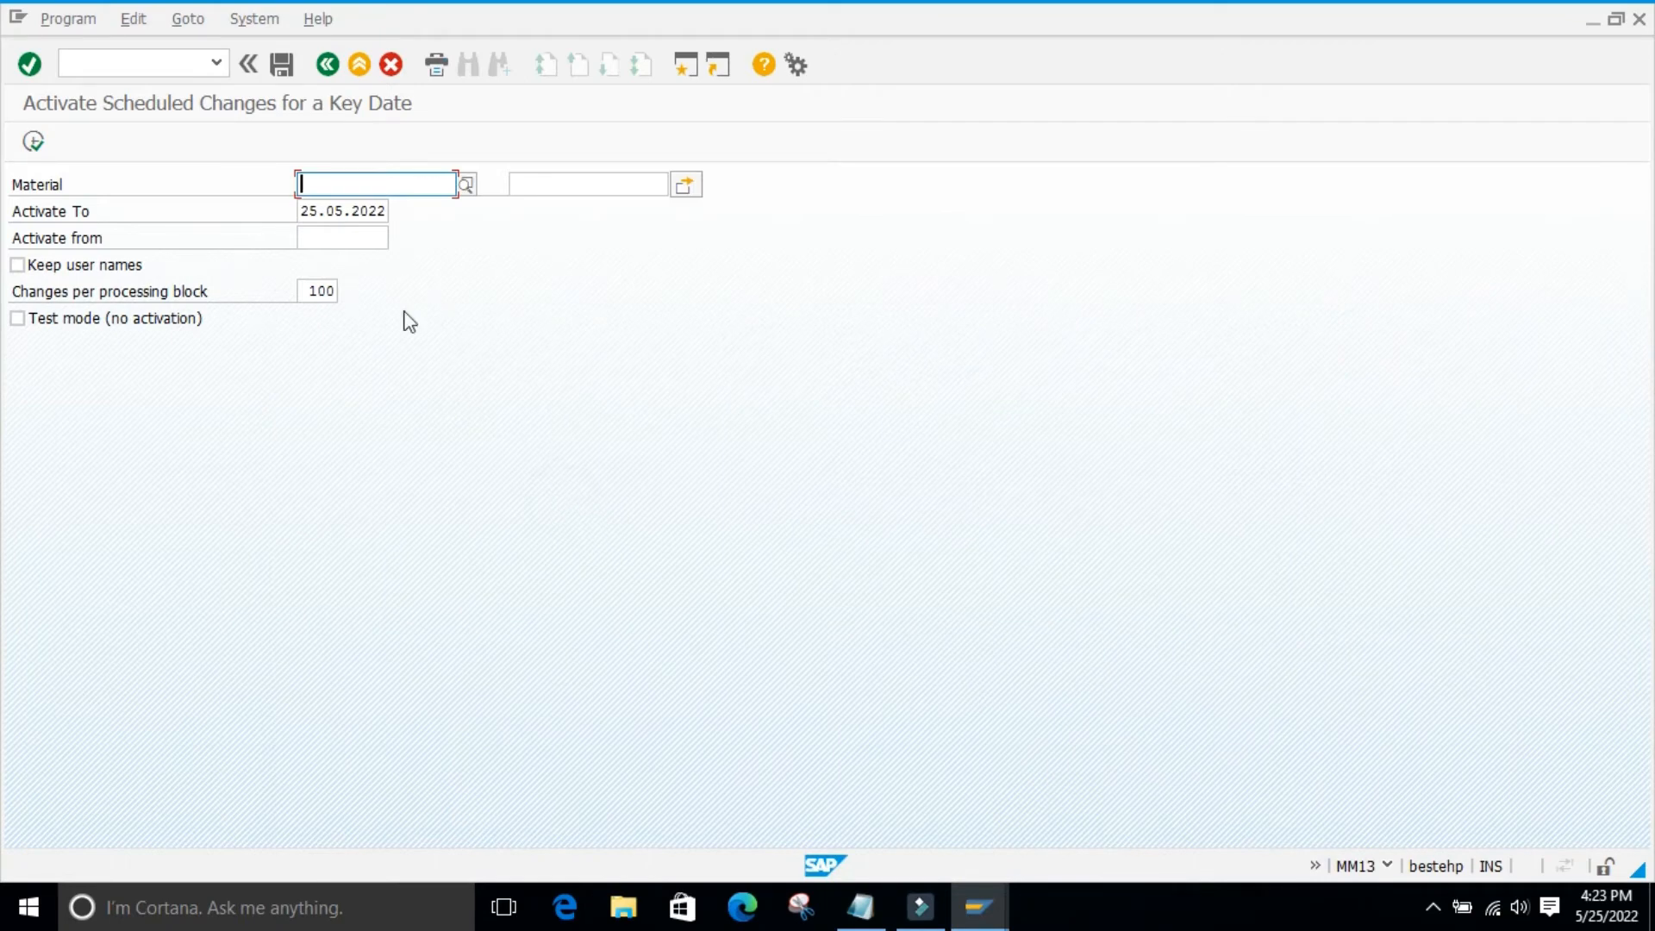
- Execute the activation of scheduled changes up to 25.05.2022 without a material restriction, and return to the selection screen
{"action": "left_click", "coordinate": [36, 143]}
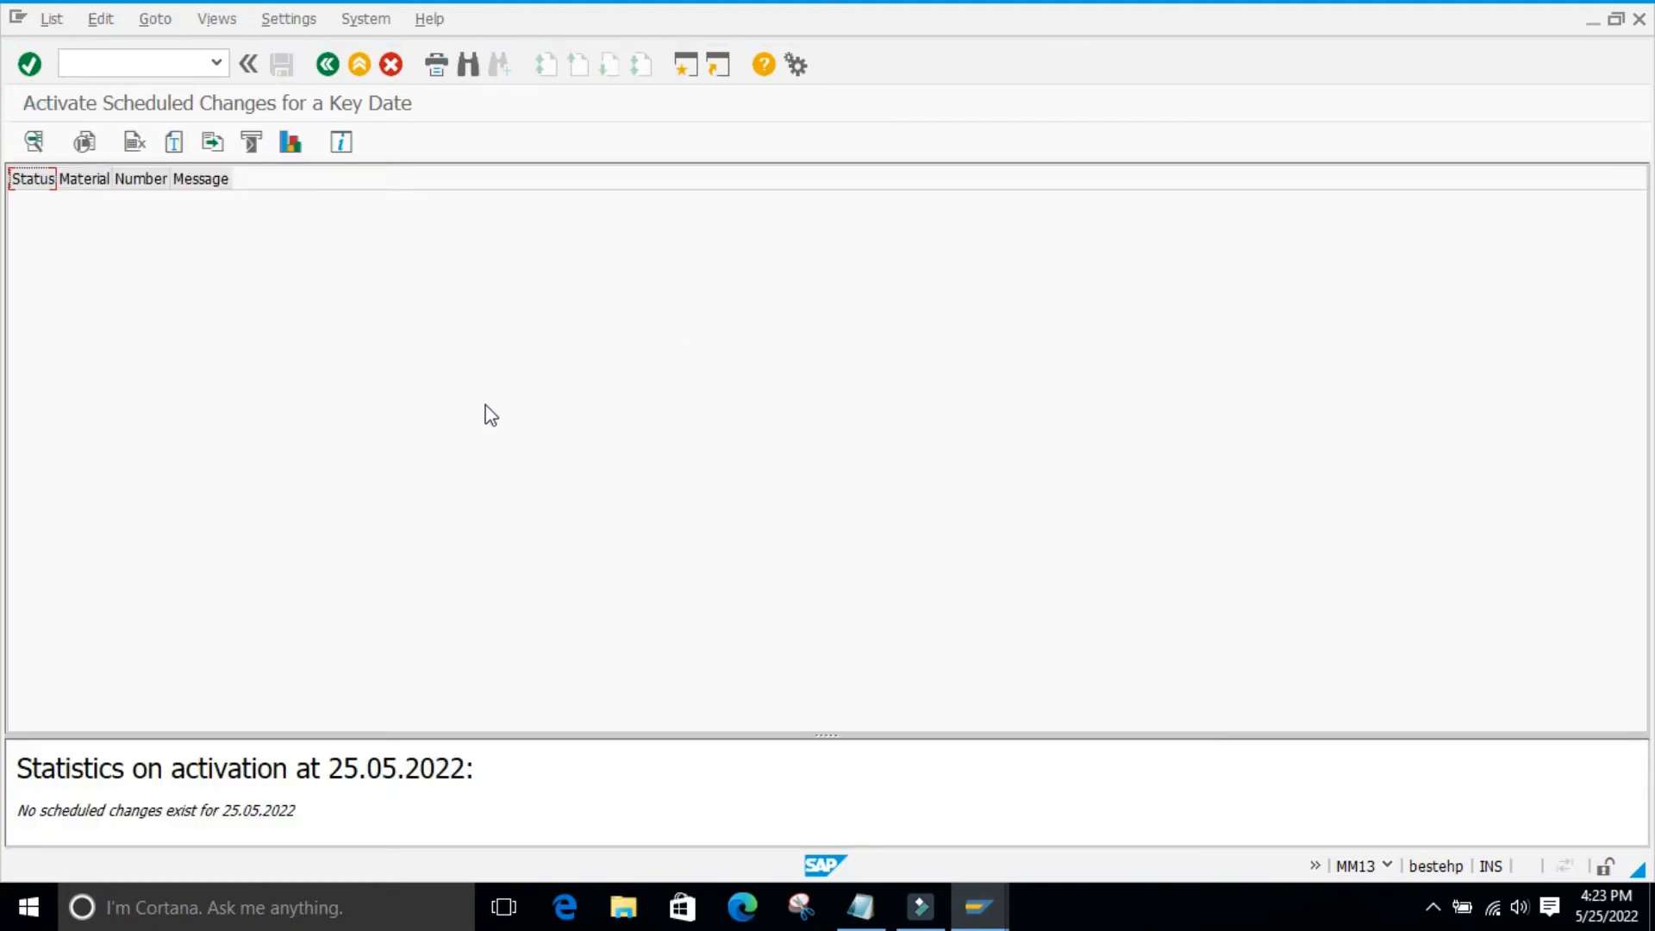
{"action": "left_click", "coordinate": [485, 407]}
{"action": "left_click", "coordinate": [327, 64]}
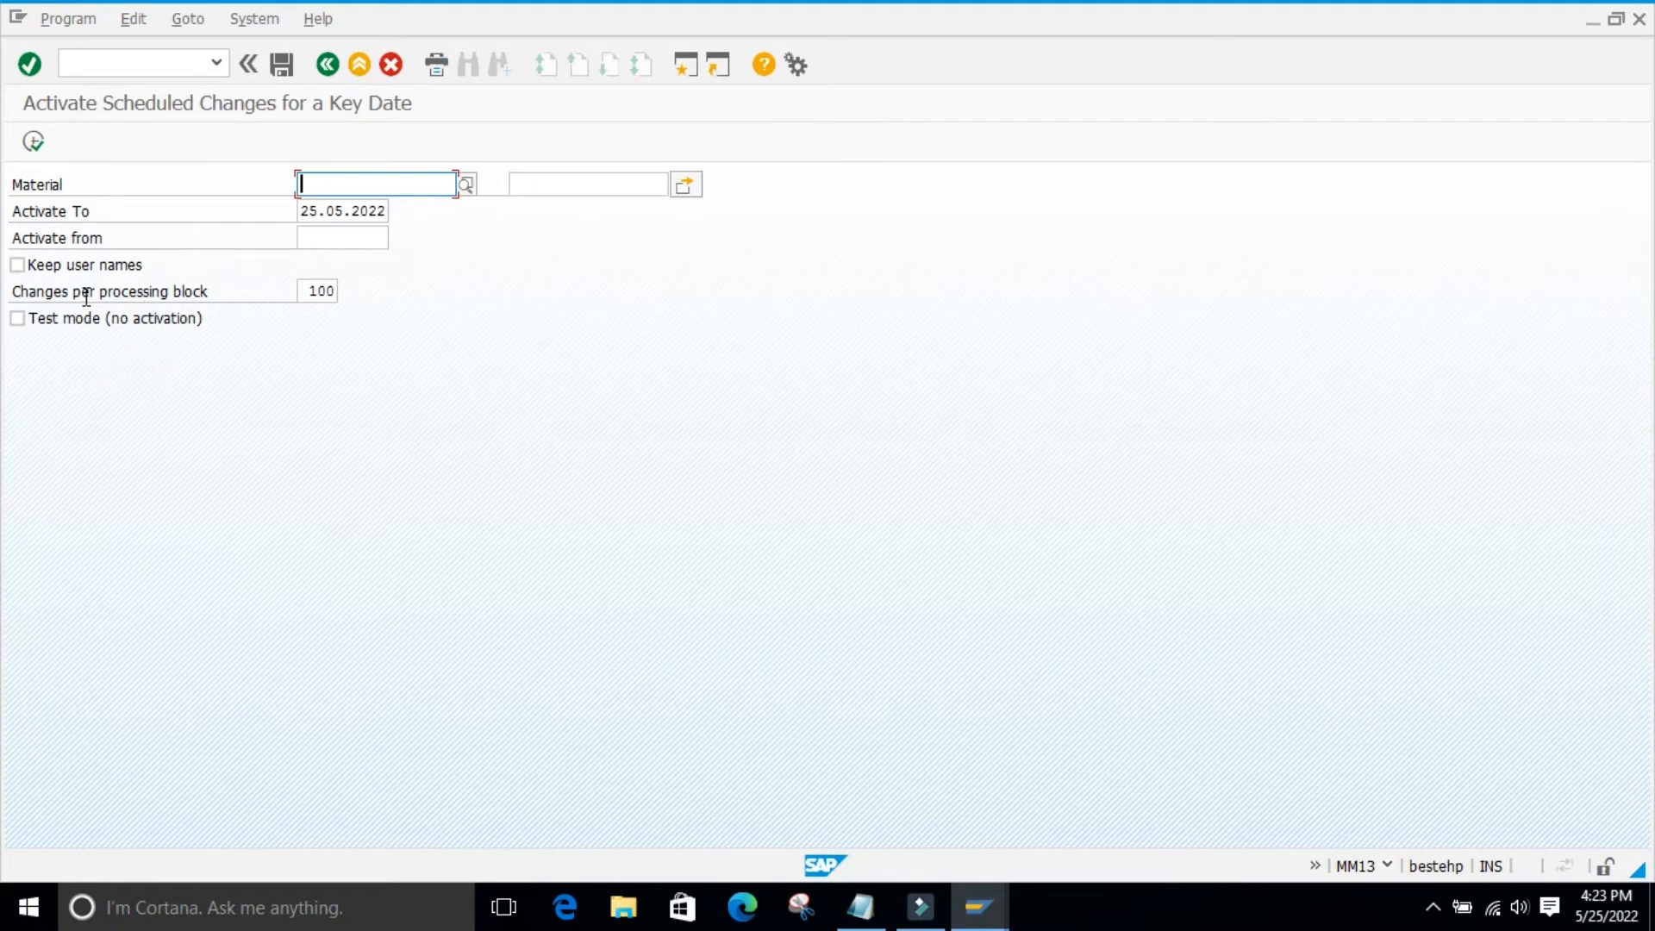
{"action": "left_click", "coordinate": [234, 389]}
- Search the materials of plant 9860 and choose material 149 as the material for activation
{"action": "left_click", "coordinate": [376, 188]}
{"action": "left_click", "coordinate": [470, 185]}
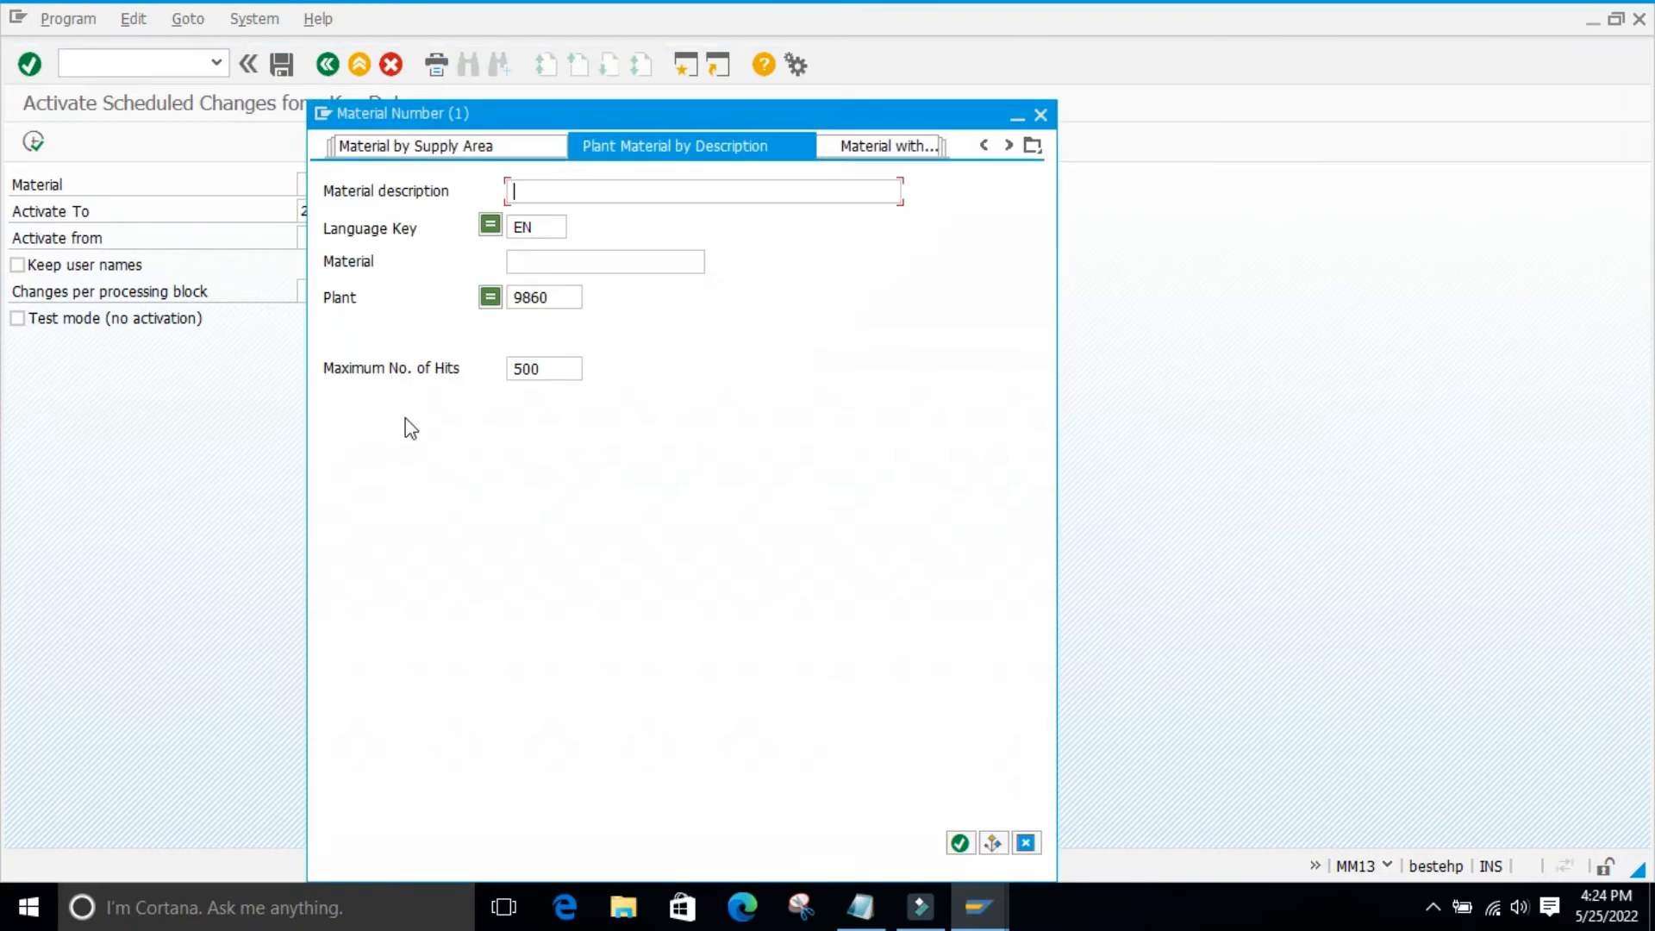
{"action": "left_click", "coordinate": [959, 843]}
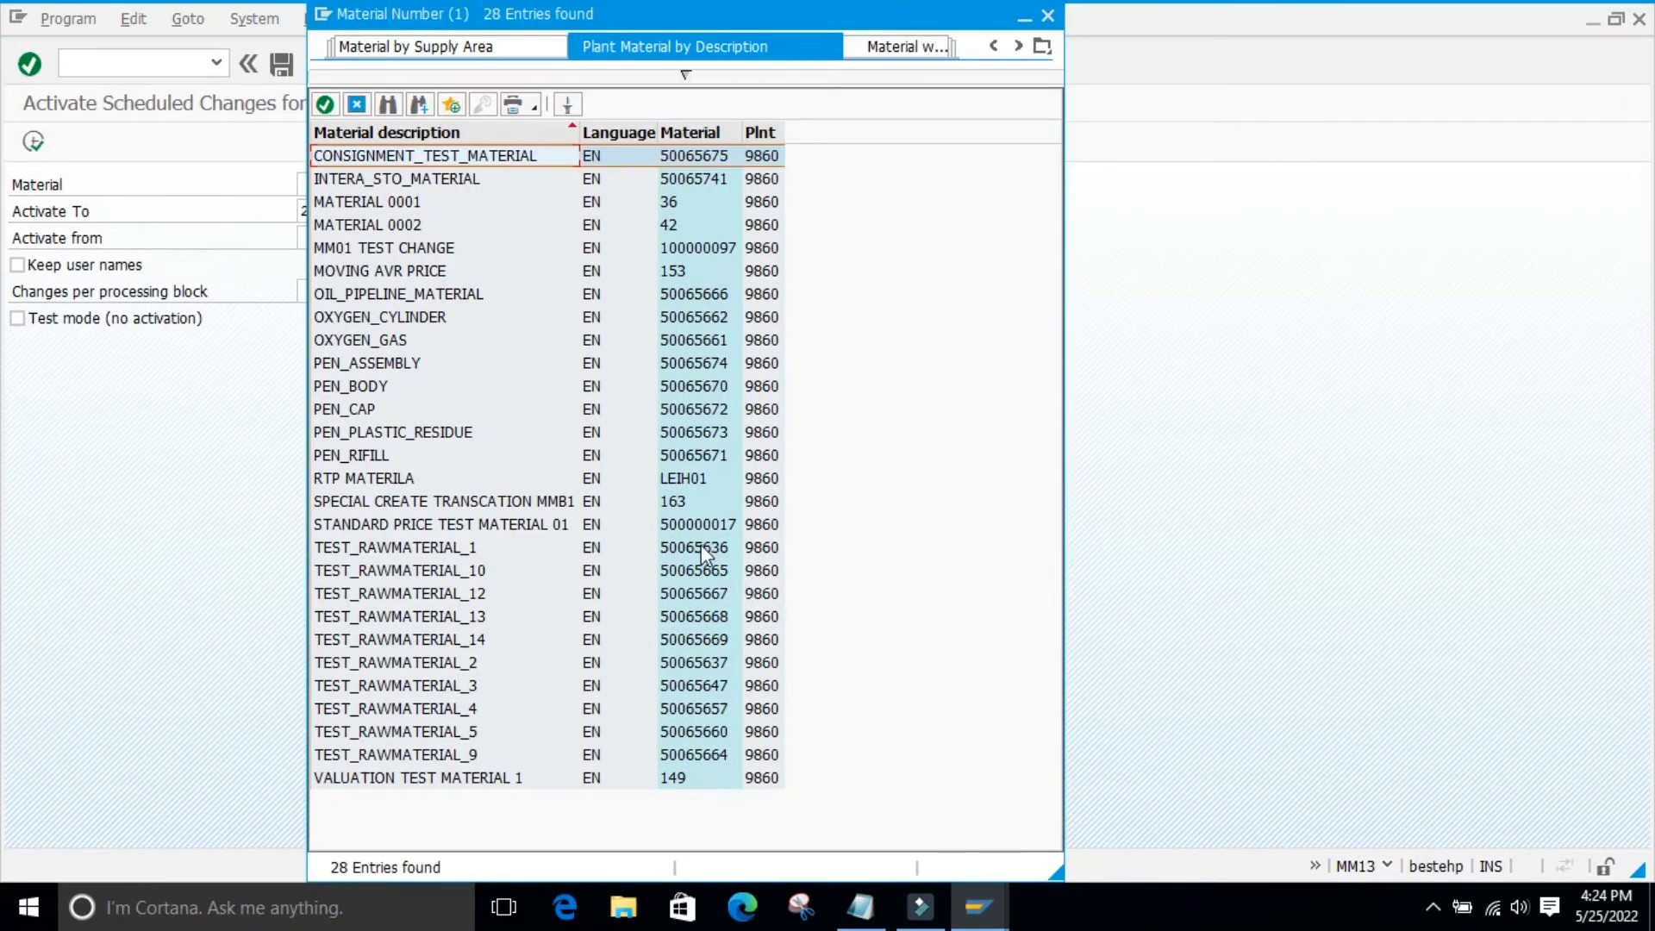
{"action": "left_click", "coordinate": [660, 778]}
{"action": "left_click", "coordinate": [325, 105]}
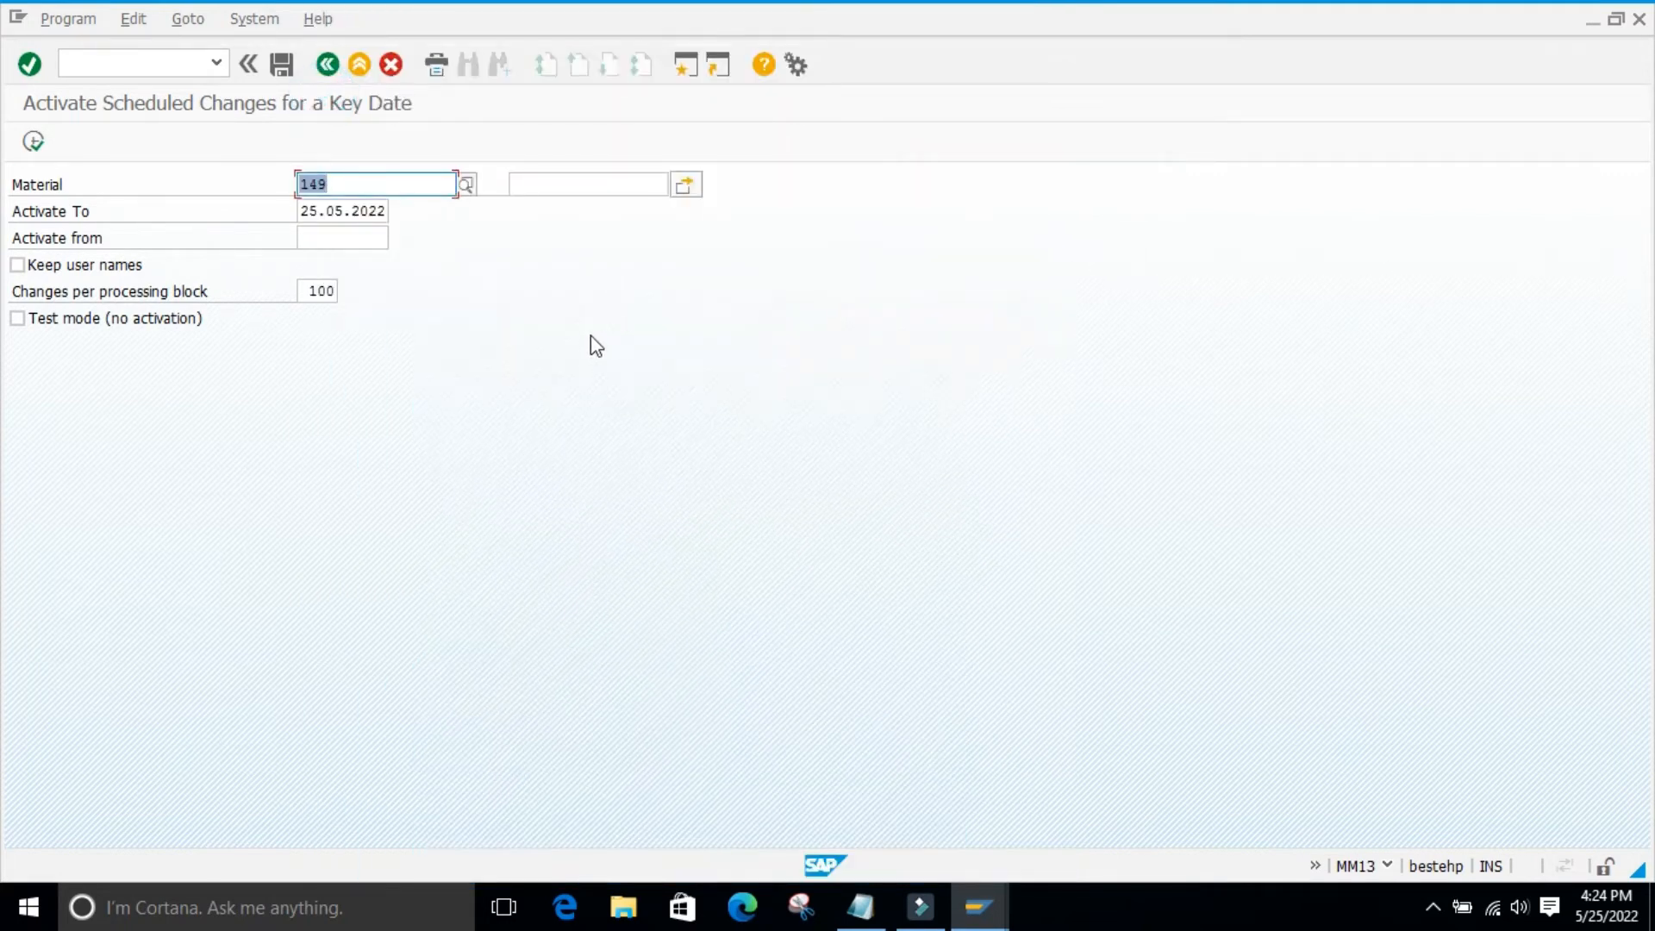
- Set the Activate from date to 25.05.2022 and execute the activation for material 149
{"action": "left_click", "coordinate": [314, 235]}
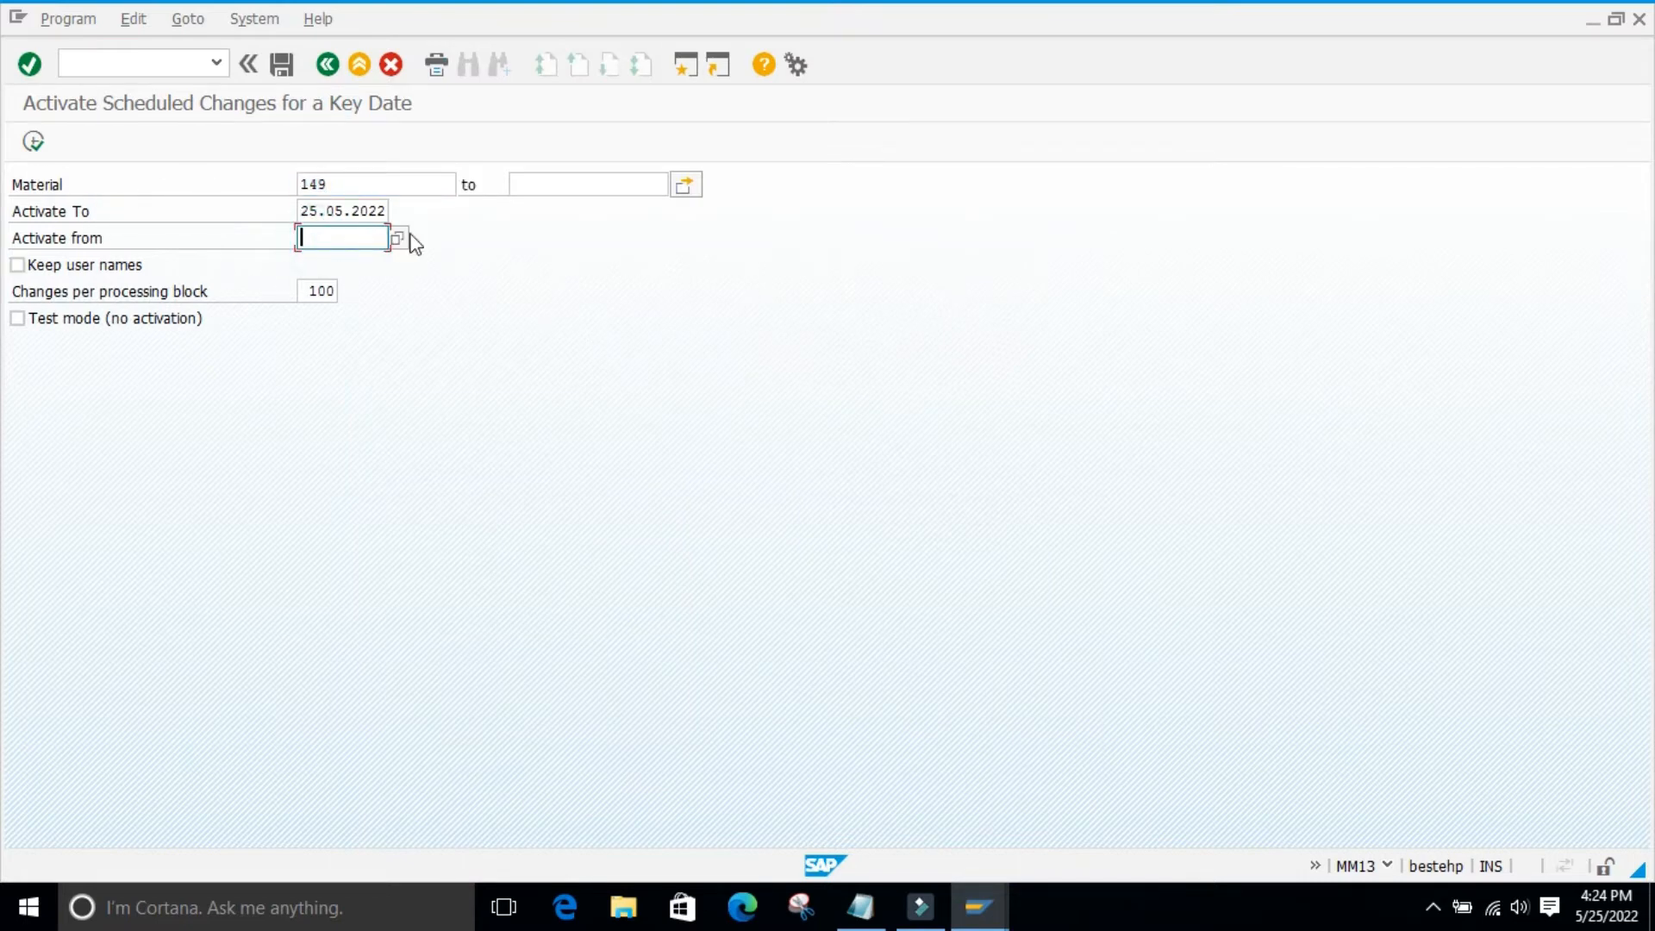
{"action": "key", "text": "F8"}
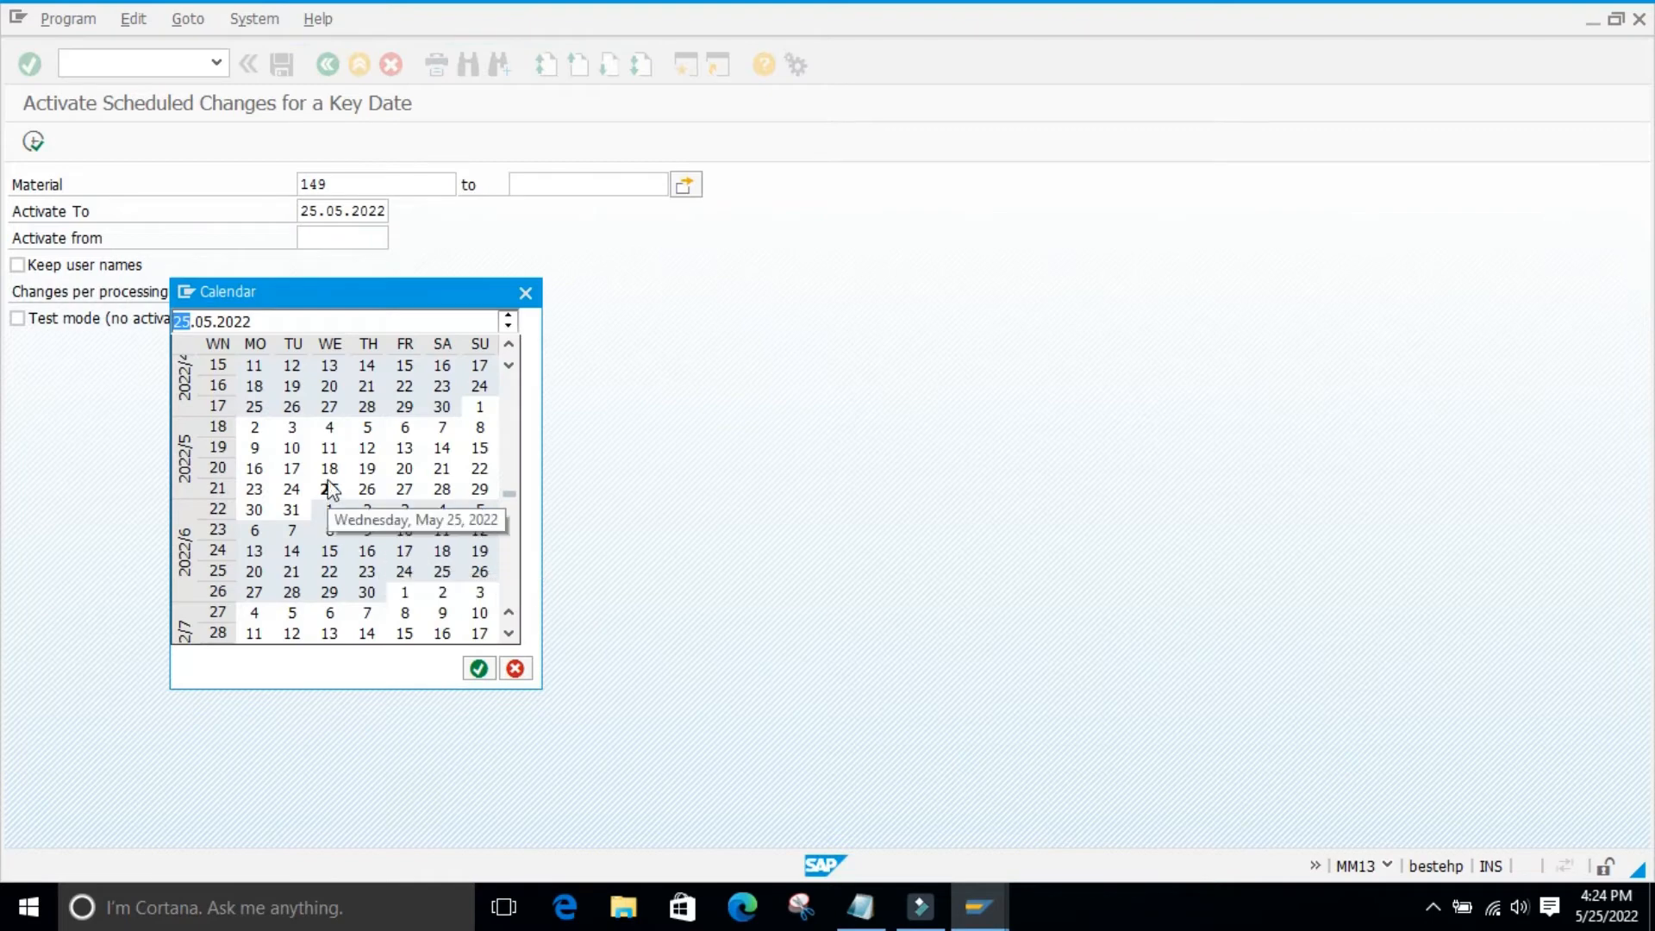
{"action": "double_click", "coordinate": [327, 490]}
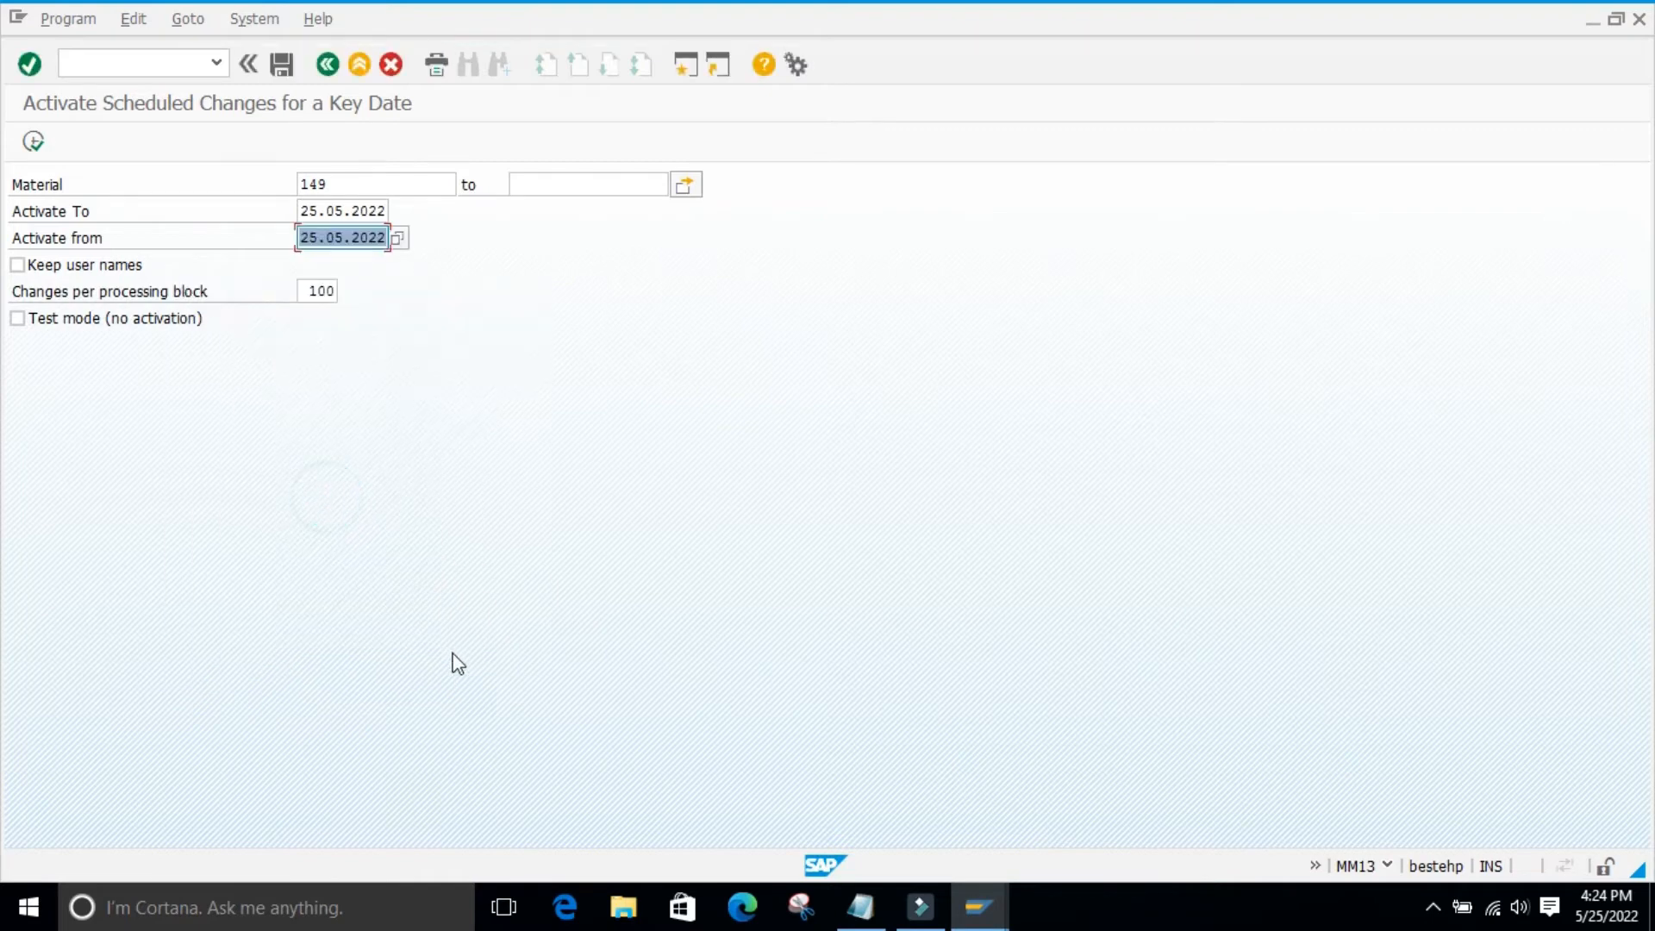
{"action": "left_click", "coordinate": [37, 143]}
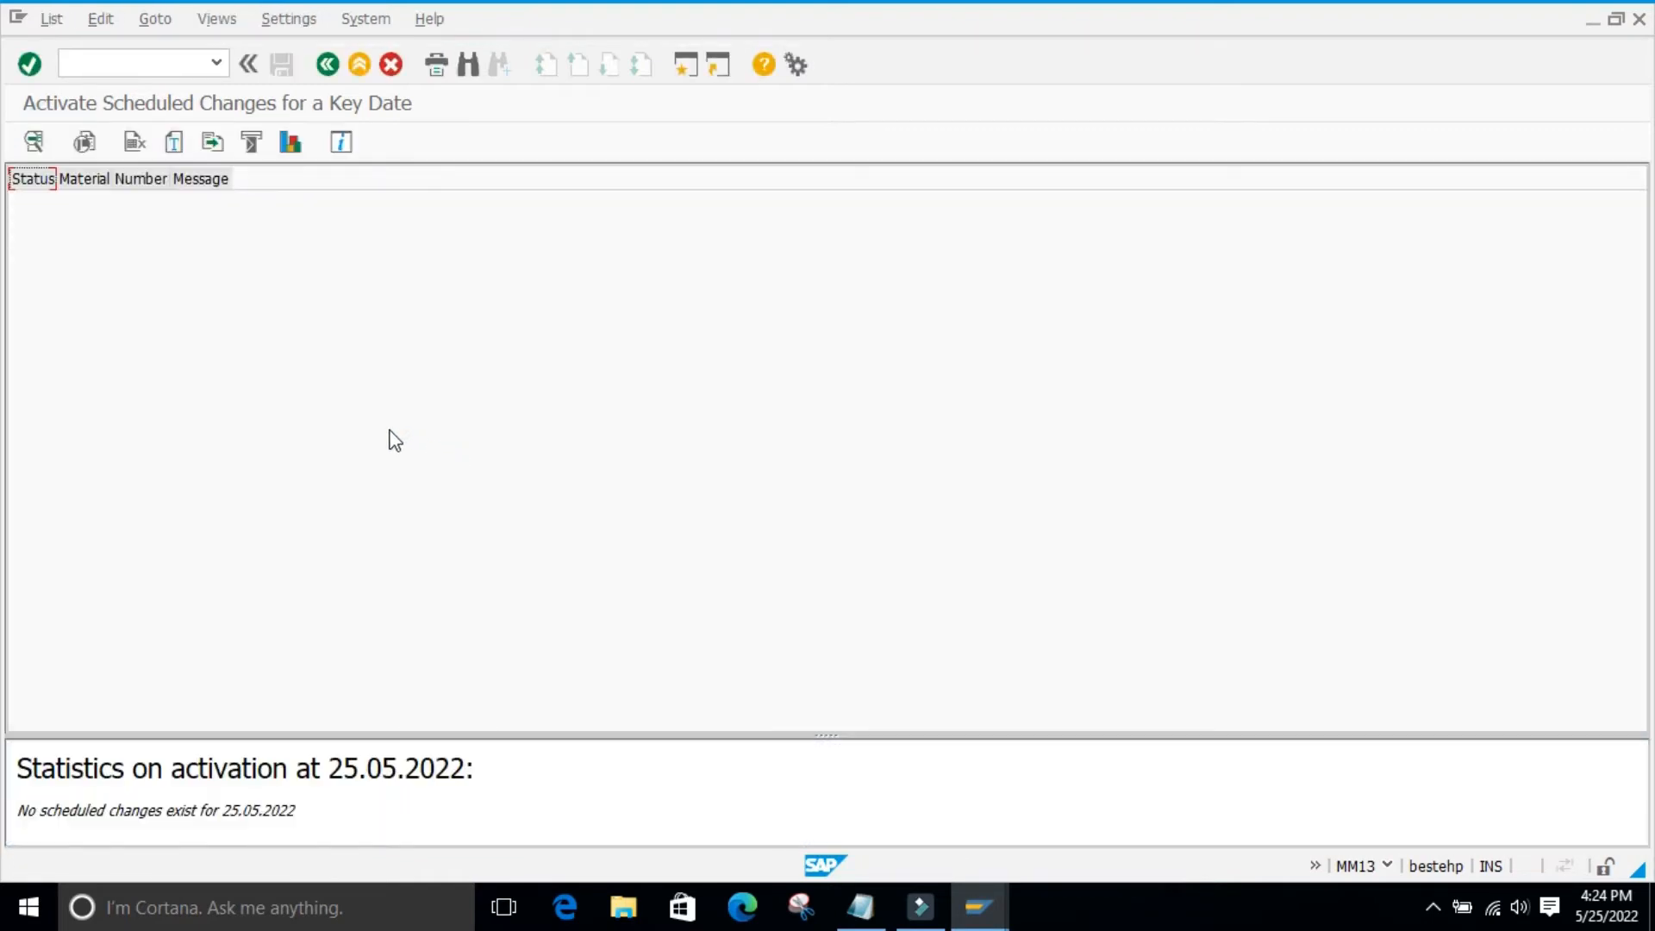
- Examine the activation result list and the statistics text for 25.05.2022
{"action": "left_click", "coordinate": [319, 388]}
{"action": "left_click", "coordinate": [89, 182]}
{"action": "left_click", "coordinate": [200, 178]}
{"action": "left_click", "coordinate": [292, 310]}
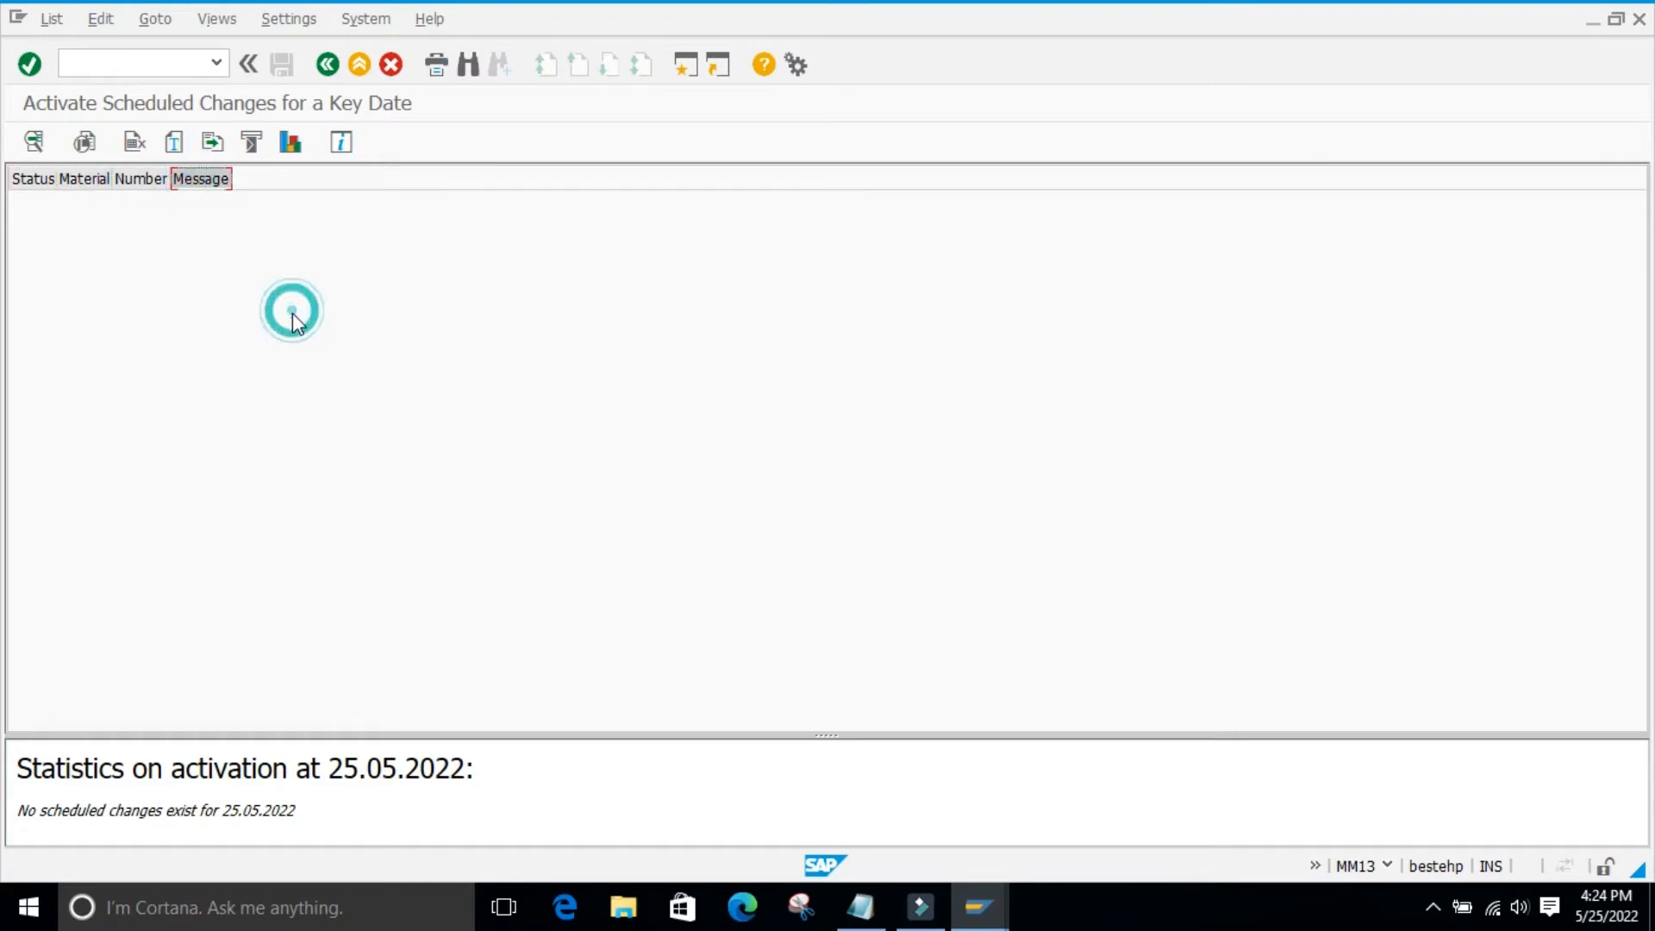
{"action": "left_click_drag", "start_coordinate": [224, 810], "coordinate": [377, 805]}
{"action": "left_click_drag", "start_coordinate": [432, 735], "coordinate": [432, 717]}
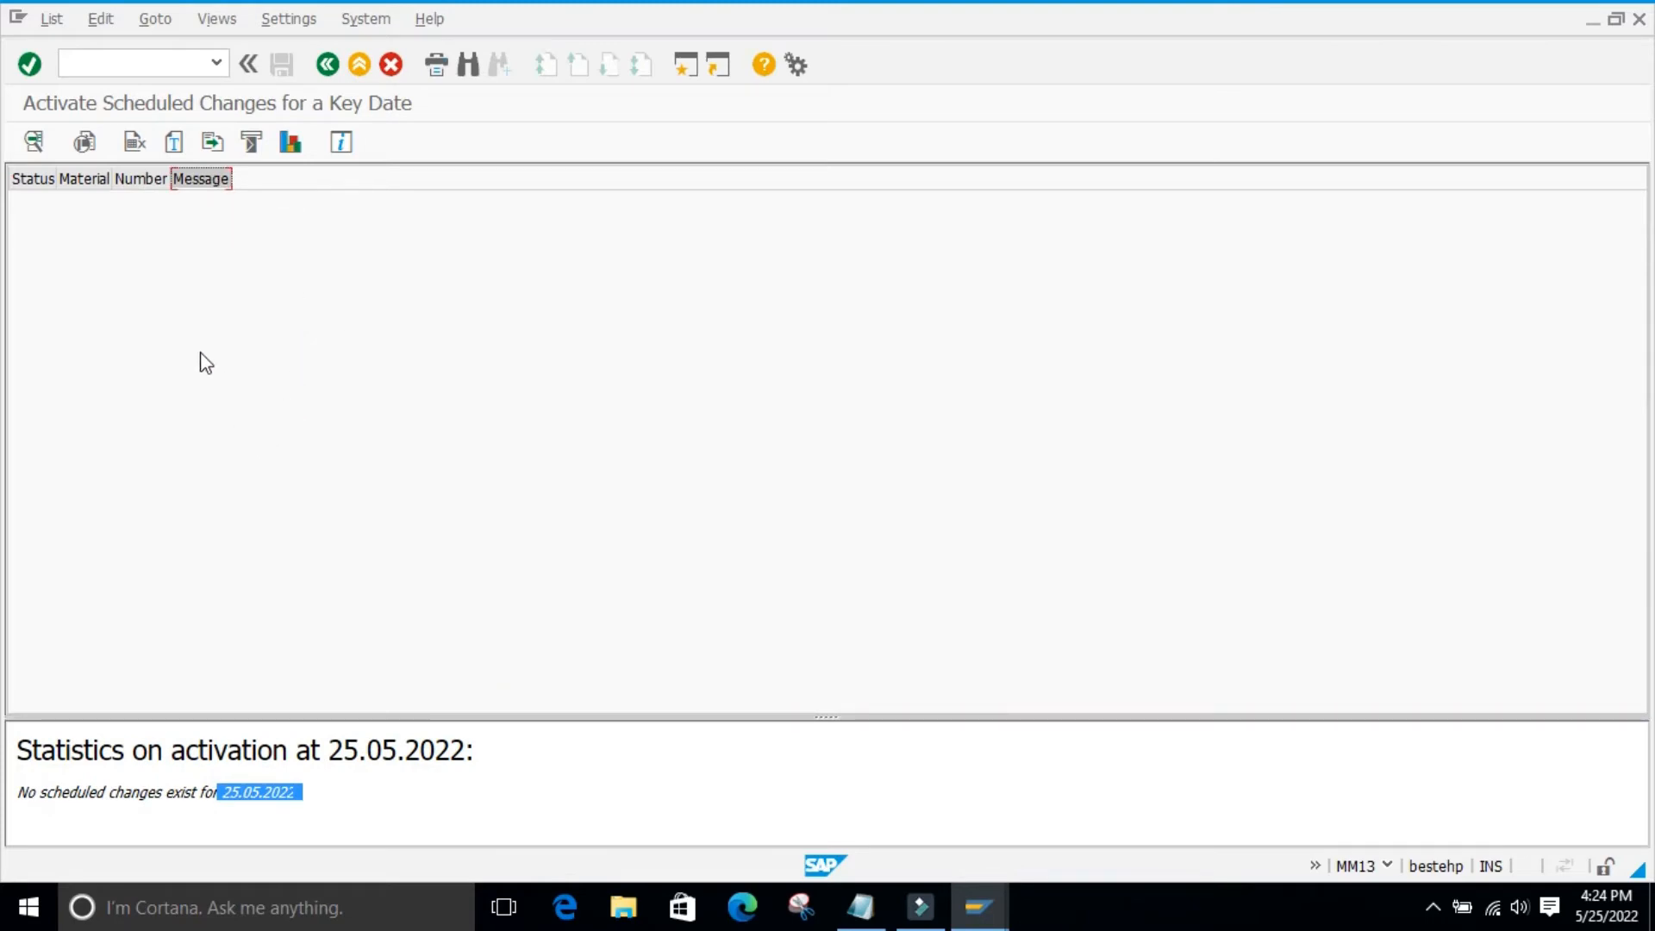
- Return to the activation selection screen, review its date range and leave the transaction for the menu tree
{"action": "left_click", "coordinate": [326, 63]}
{"action": "left_click", "coordinate": [279, 441]}
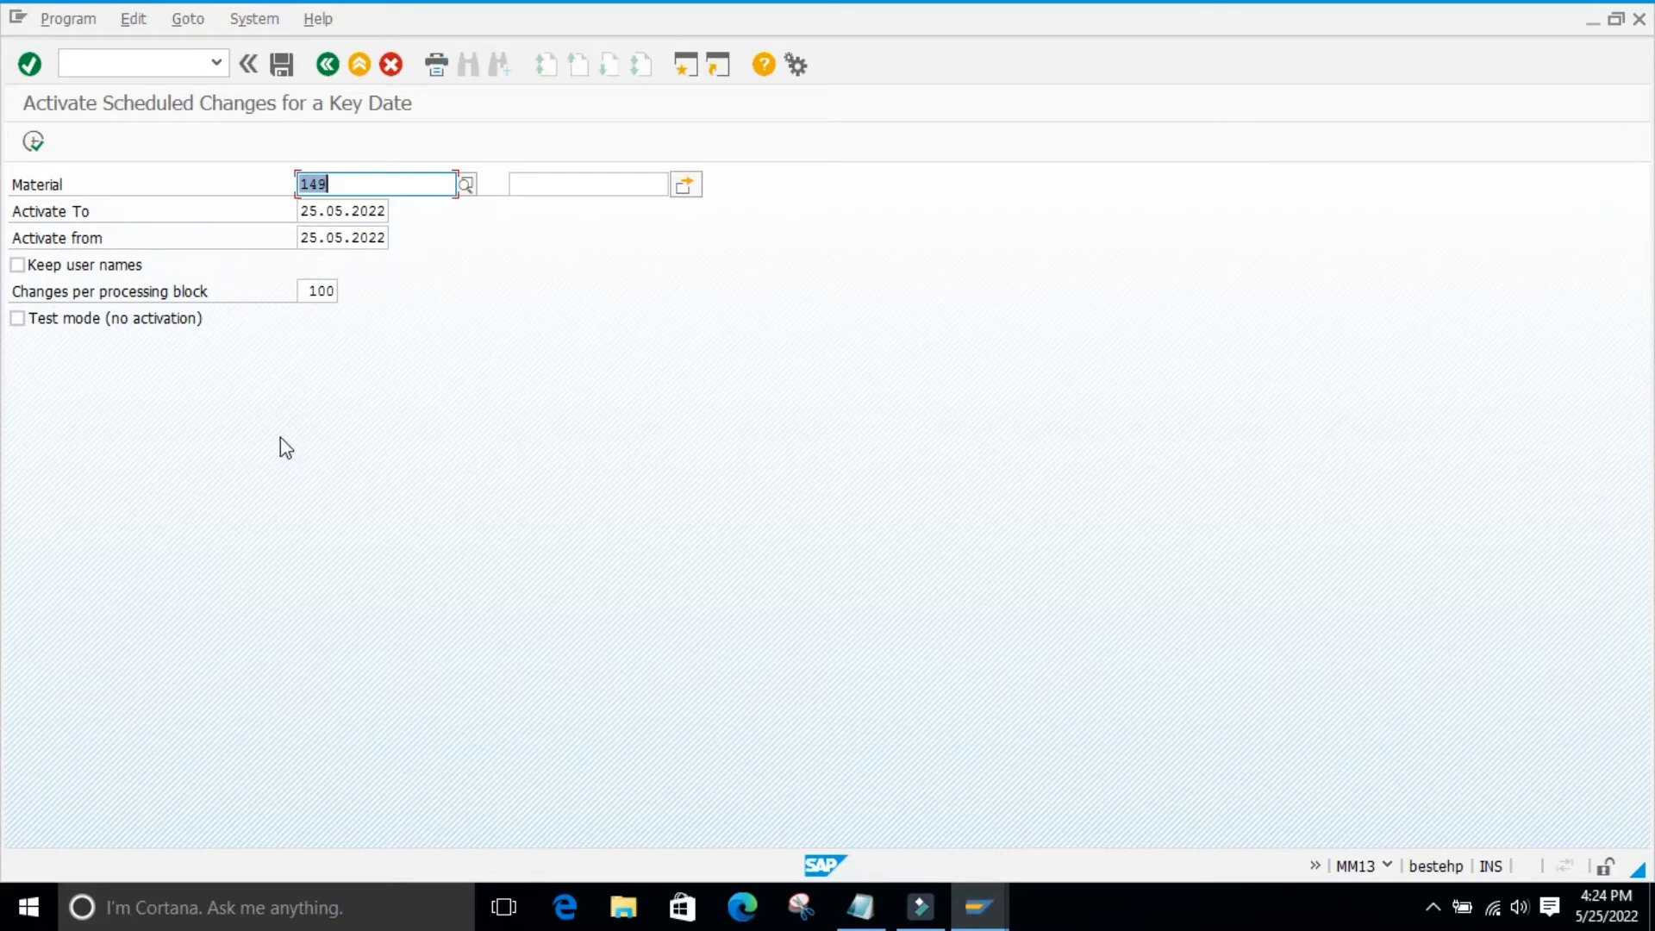
{"action": "left_click", "coordinate": [363, 346]}
{"action": "left_click", "coordinate": [302, 235]}
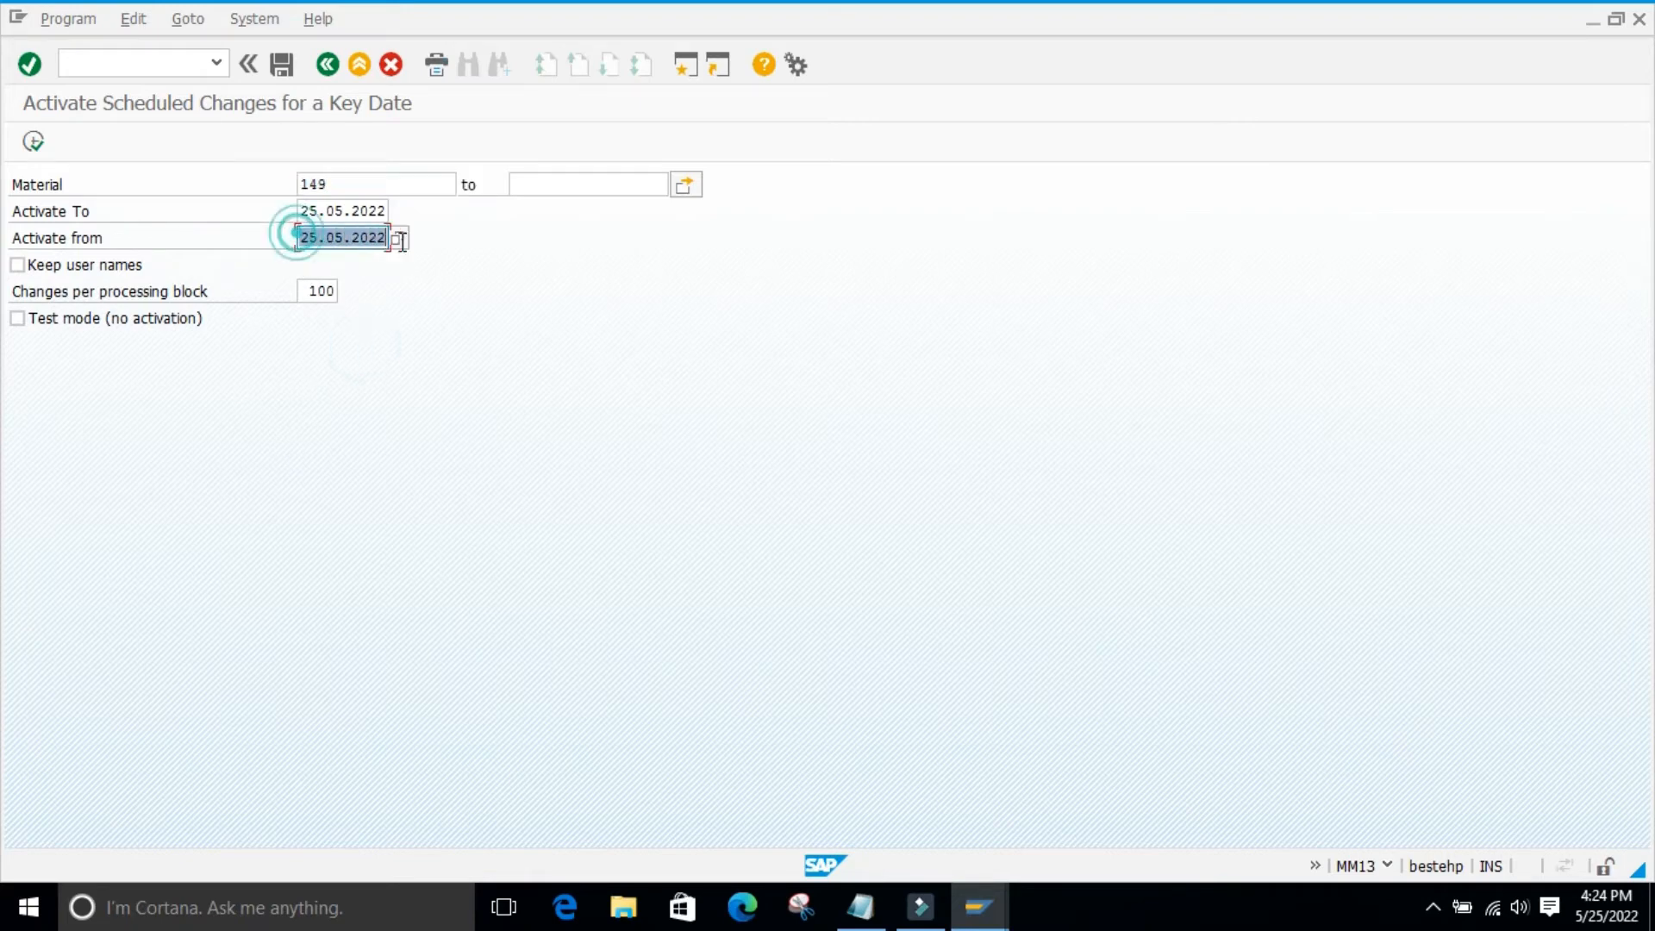
{"action": "left_click", "coordinate": [430, 478]}
{"action": "left_click", "coordinate": [355, 427]}
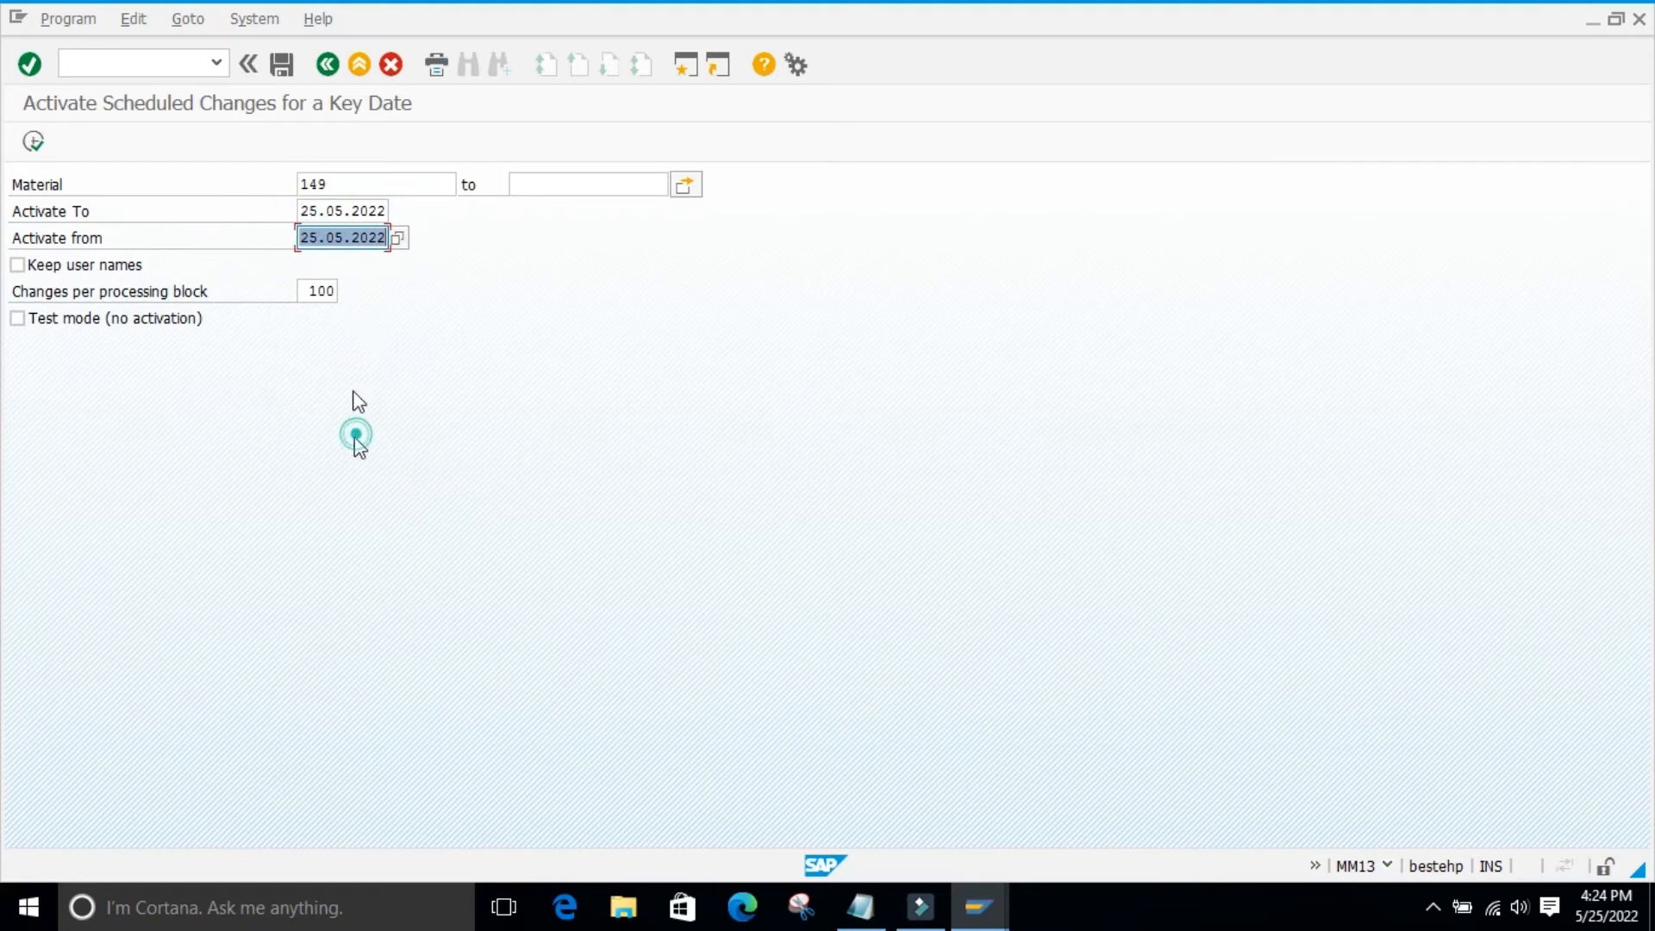
{"action": "left_click", "coordinate": [303, 486]}
{"action": "left_click", "coordinate": [542, 505]}
{"action": "left_click", "coordinate": [515, 357]}
{"action": "left_click", "coordinate": [327, 65]}
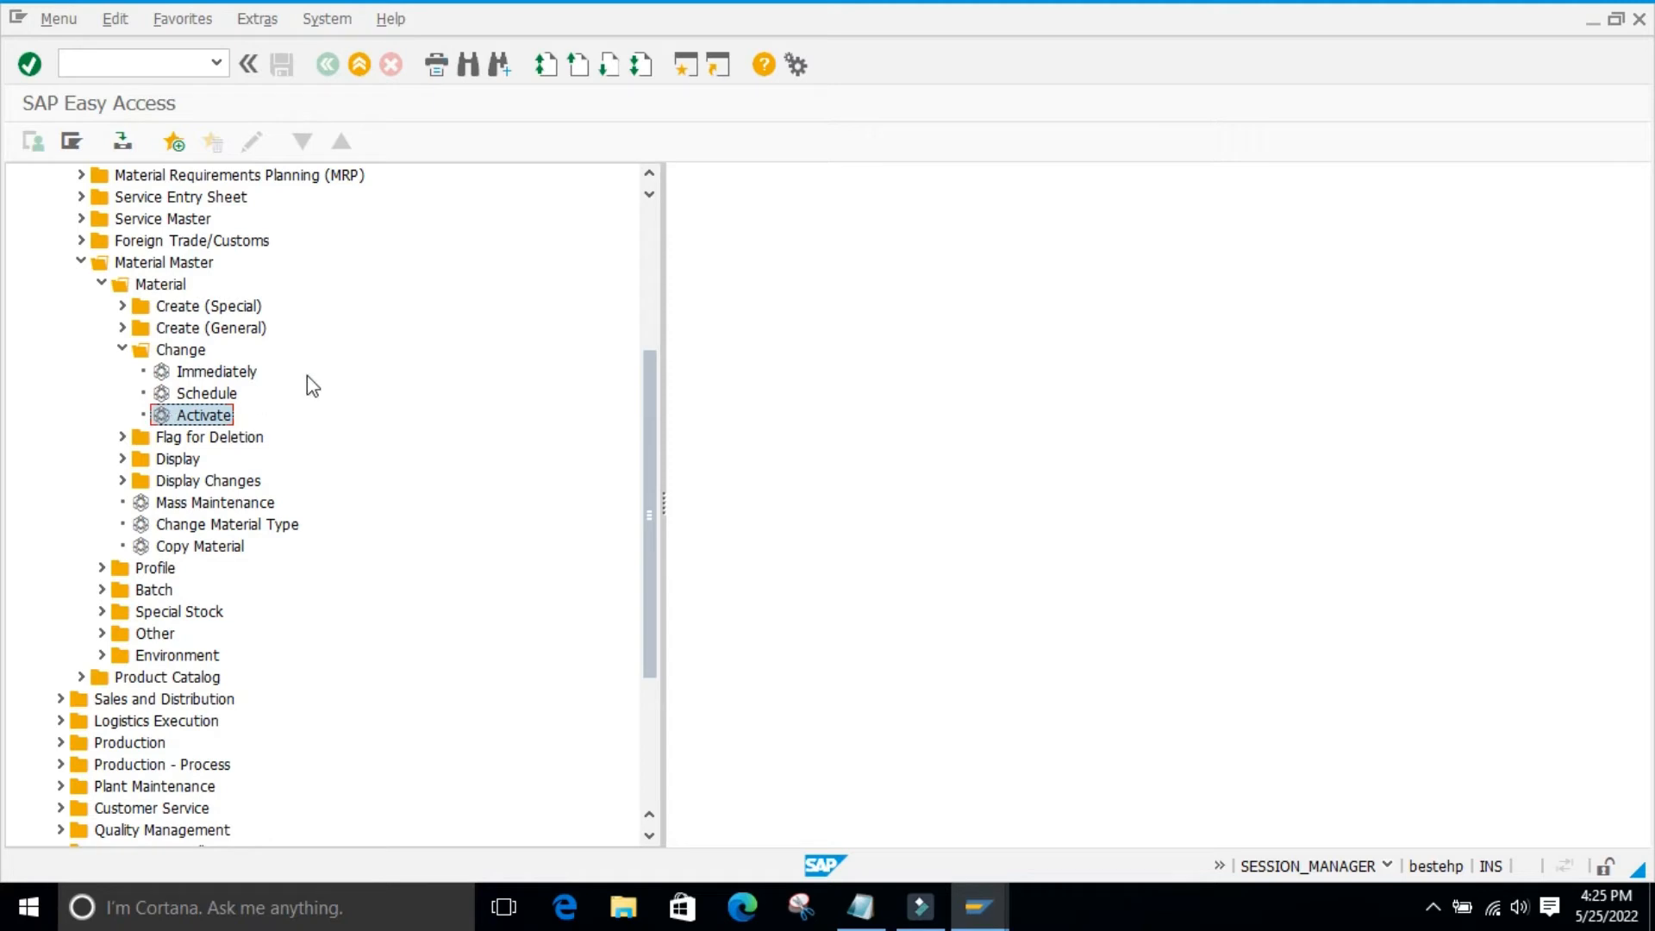
- Revisit the immediate change, scheduled change and change activation transactions one after another to compare their initial screens
{"action": "left_click", "coordinate": [162, 375]}
{"action": "left_click", "coordinate": [164, 378]}
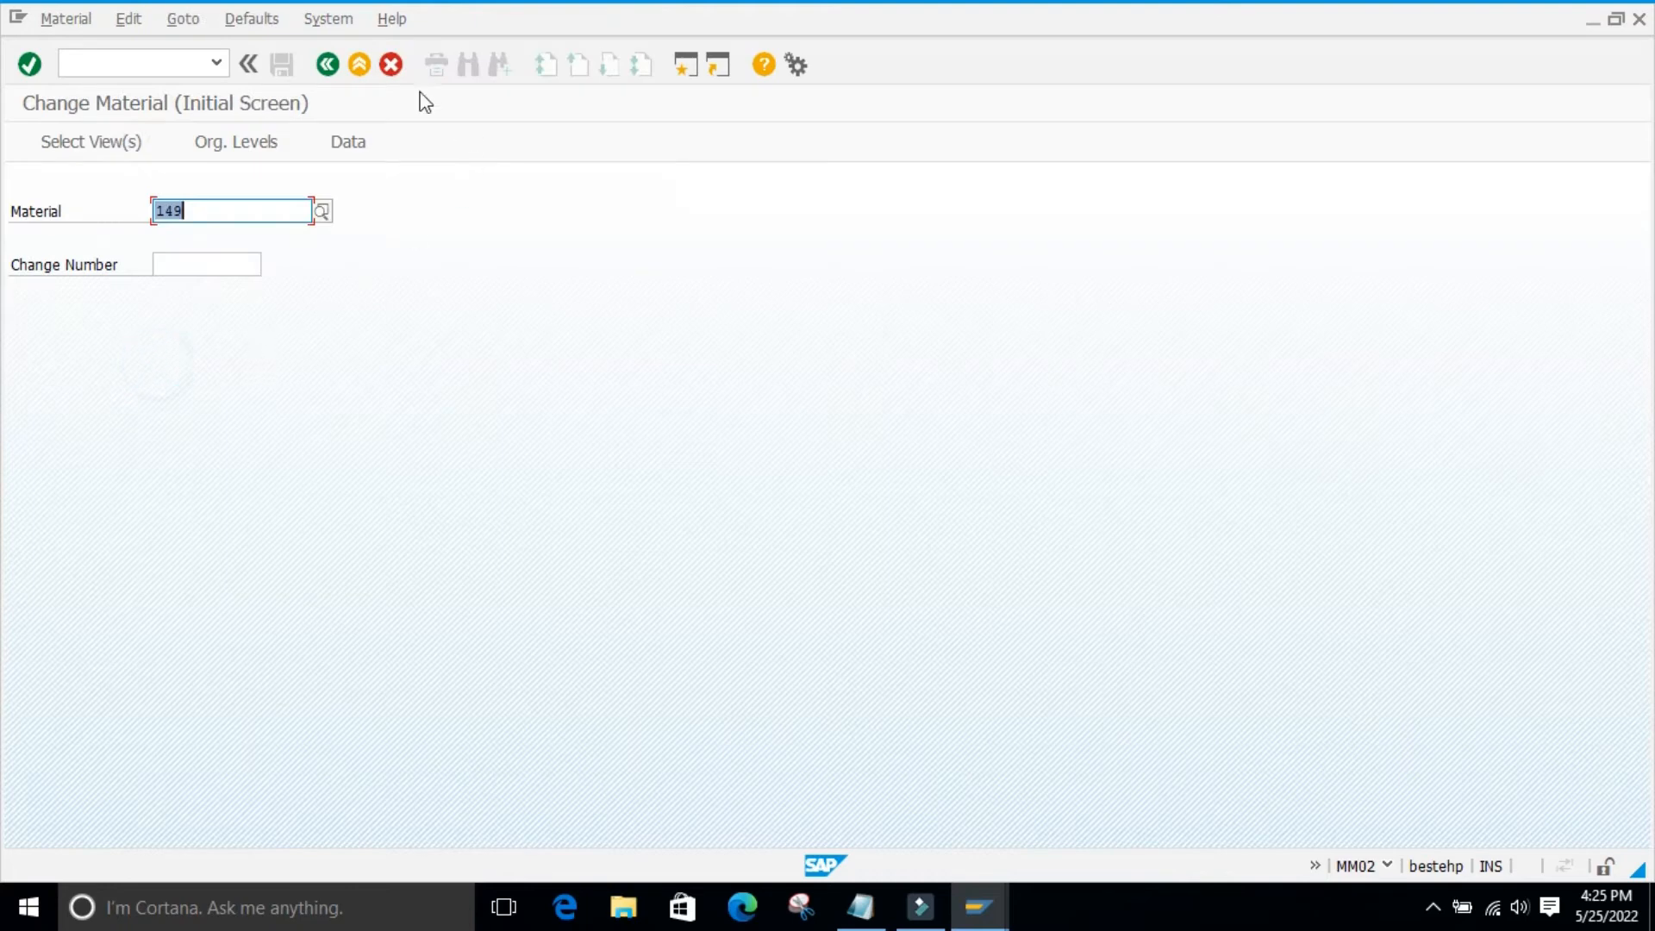
{"action": "left_click", "coordinate": [327, 65]}
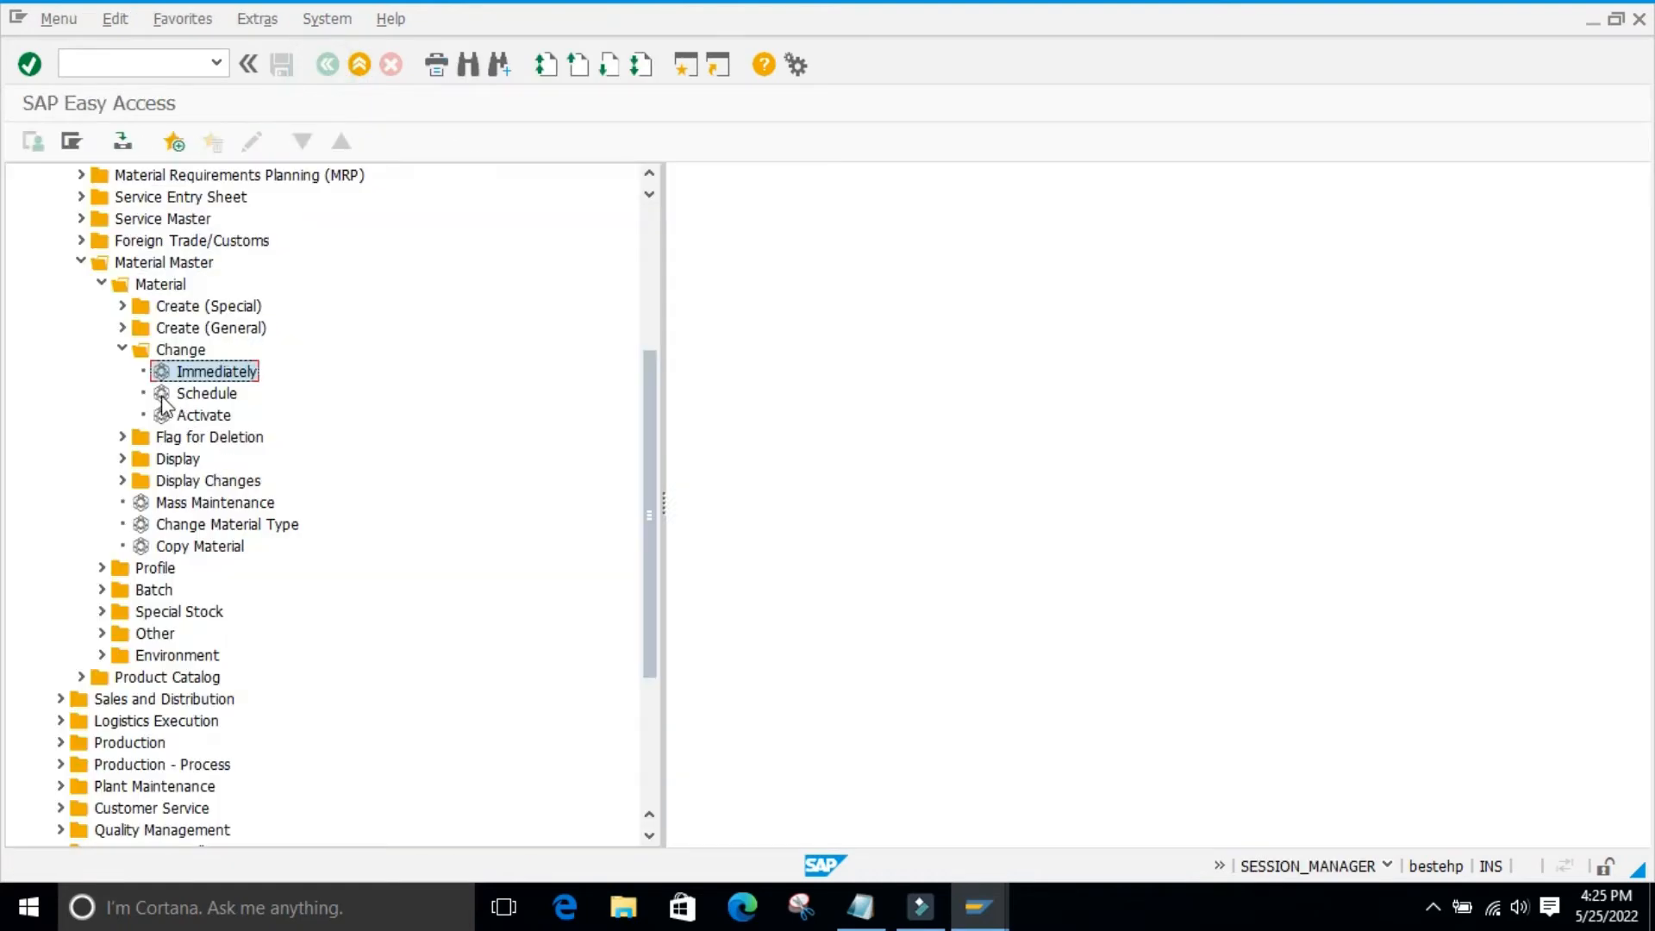
{"action": "double_click", "coordinate": [161, 395]}
{"action": "left_click", "coordinate": [252, 417]}
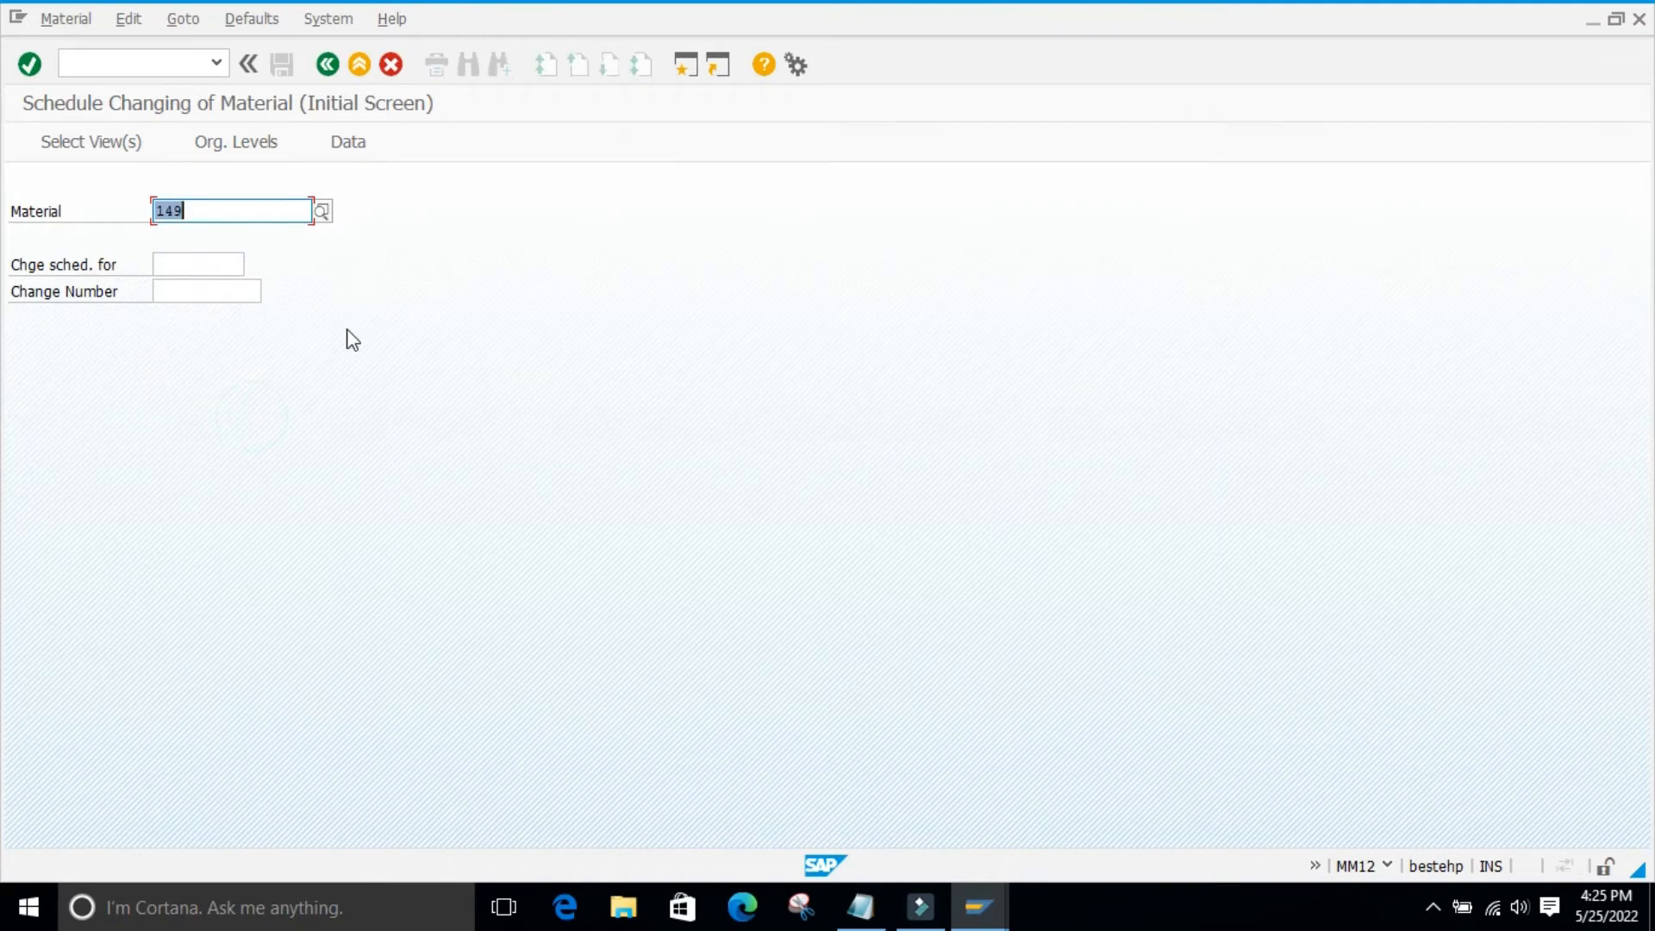
{"action": "left_click", "coordinate": [328, 65]}
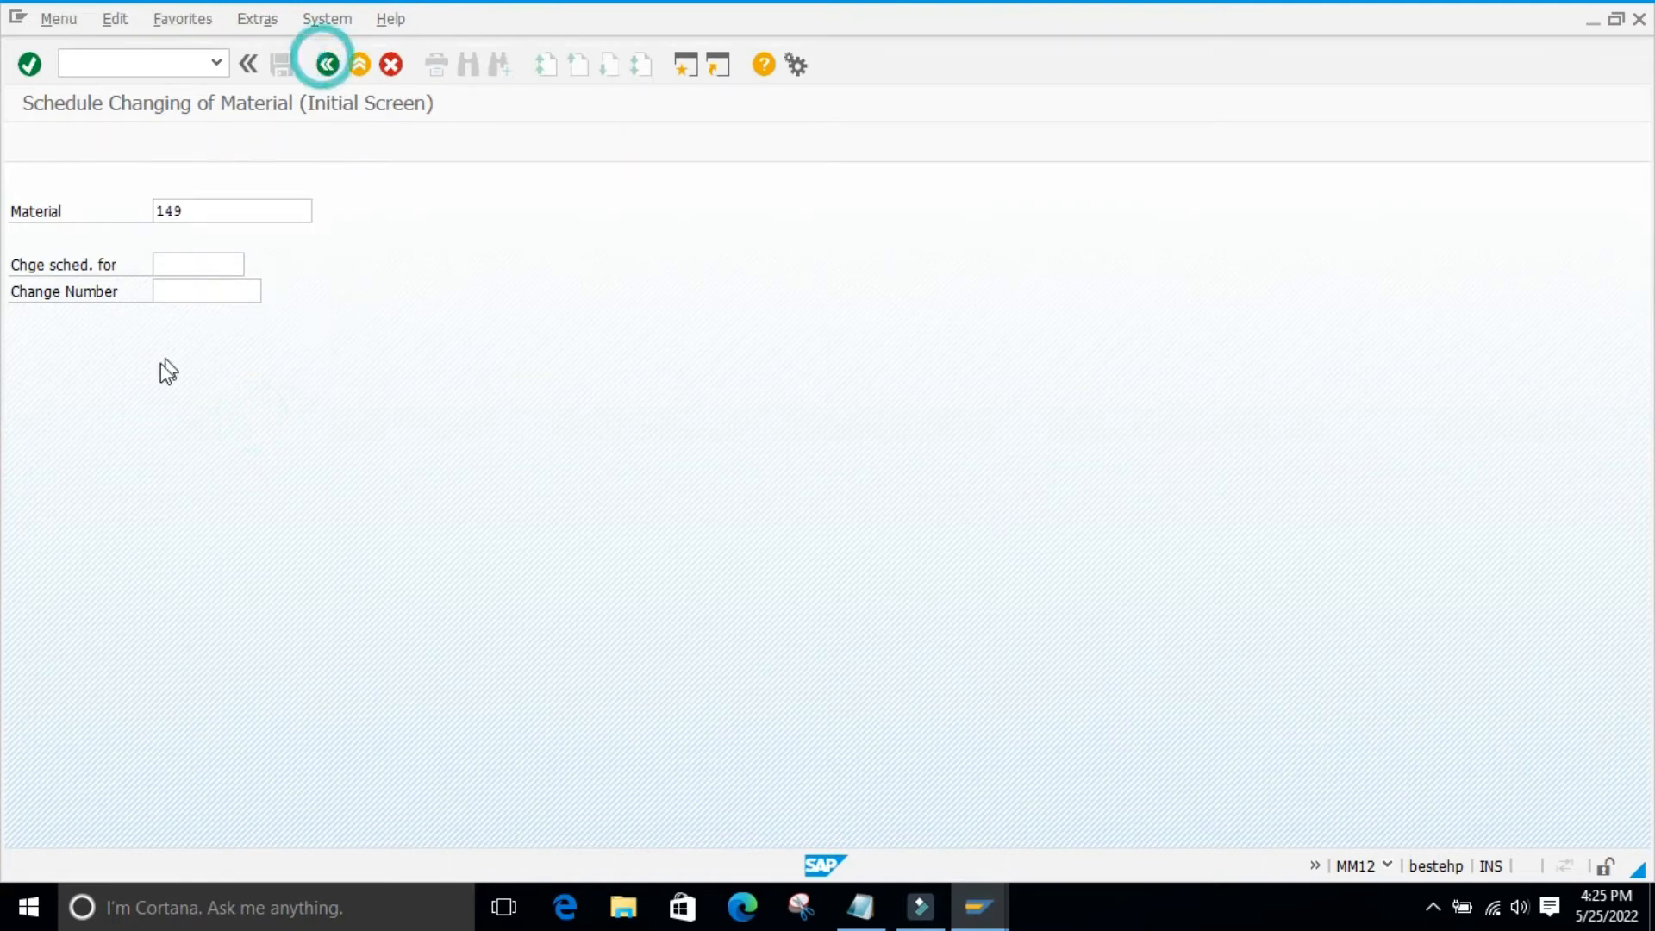
{"action": "double_click", "coordinate": [163, 416]}
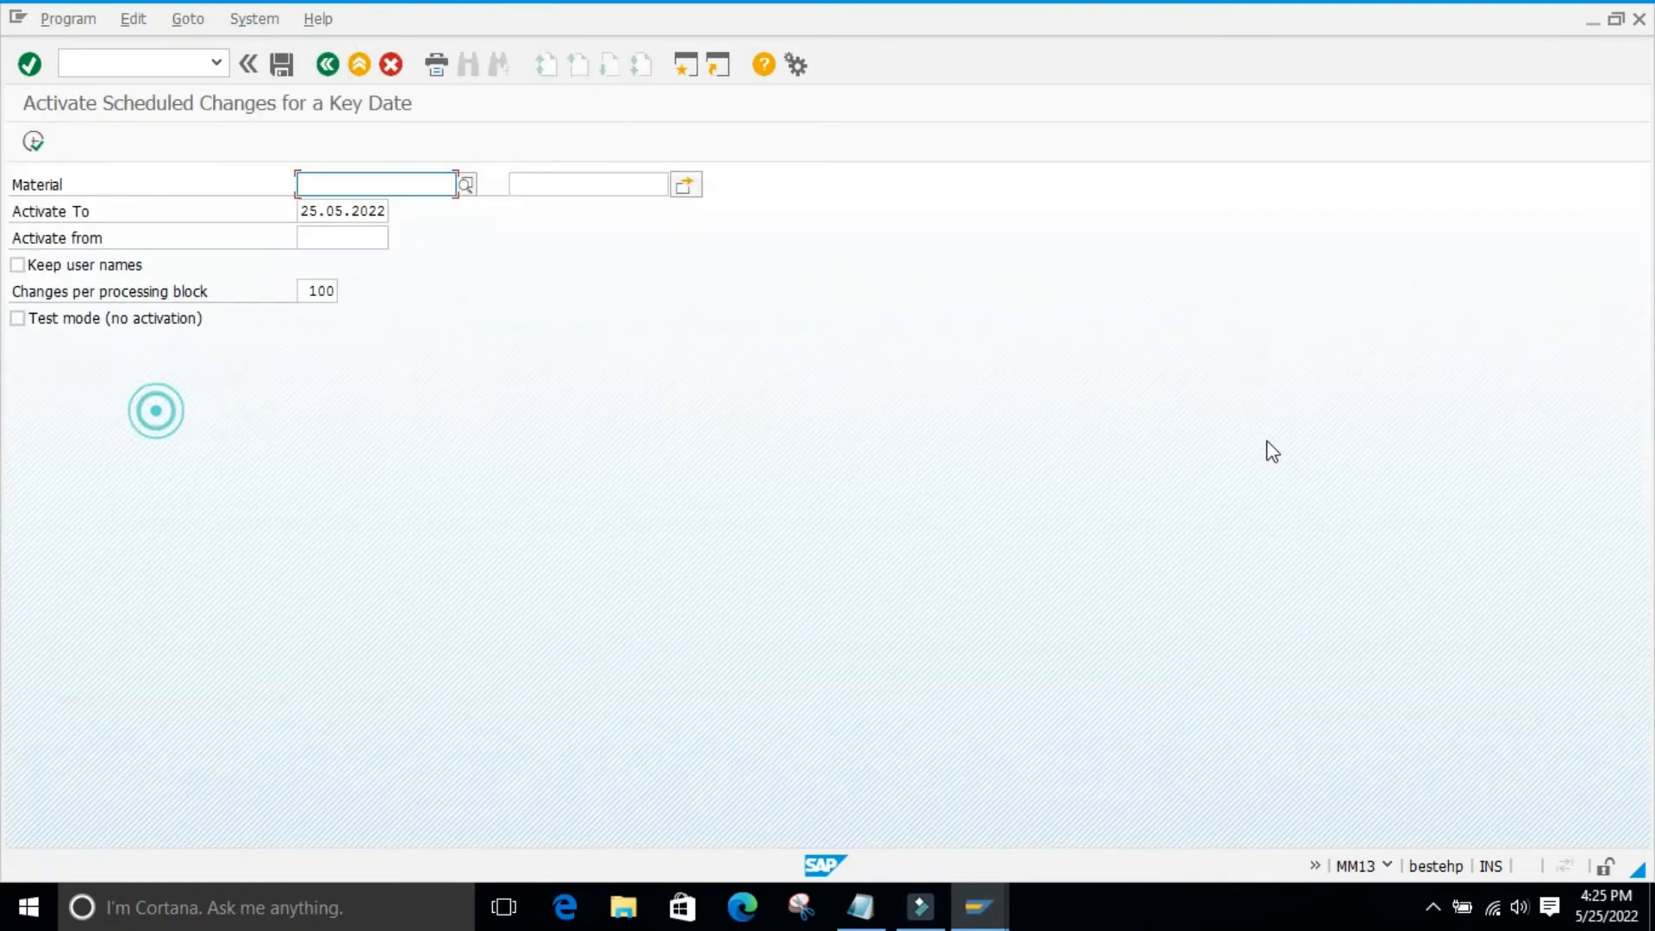
{"action": "left_click", "coordinate": [1319, 908]}
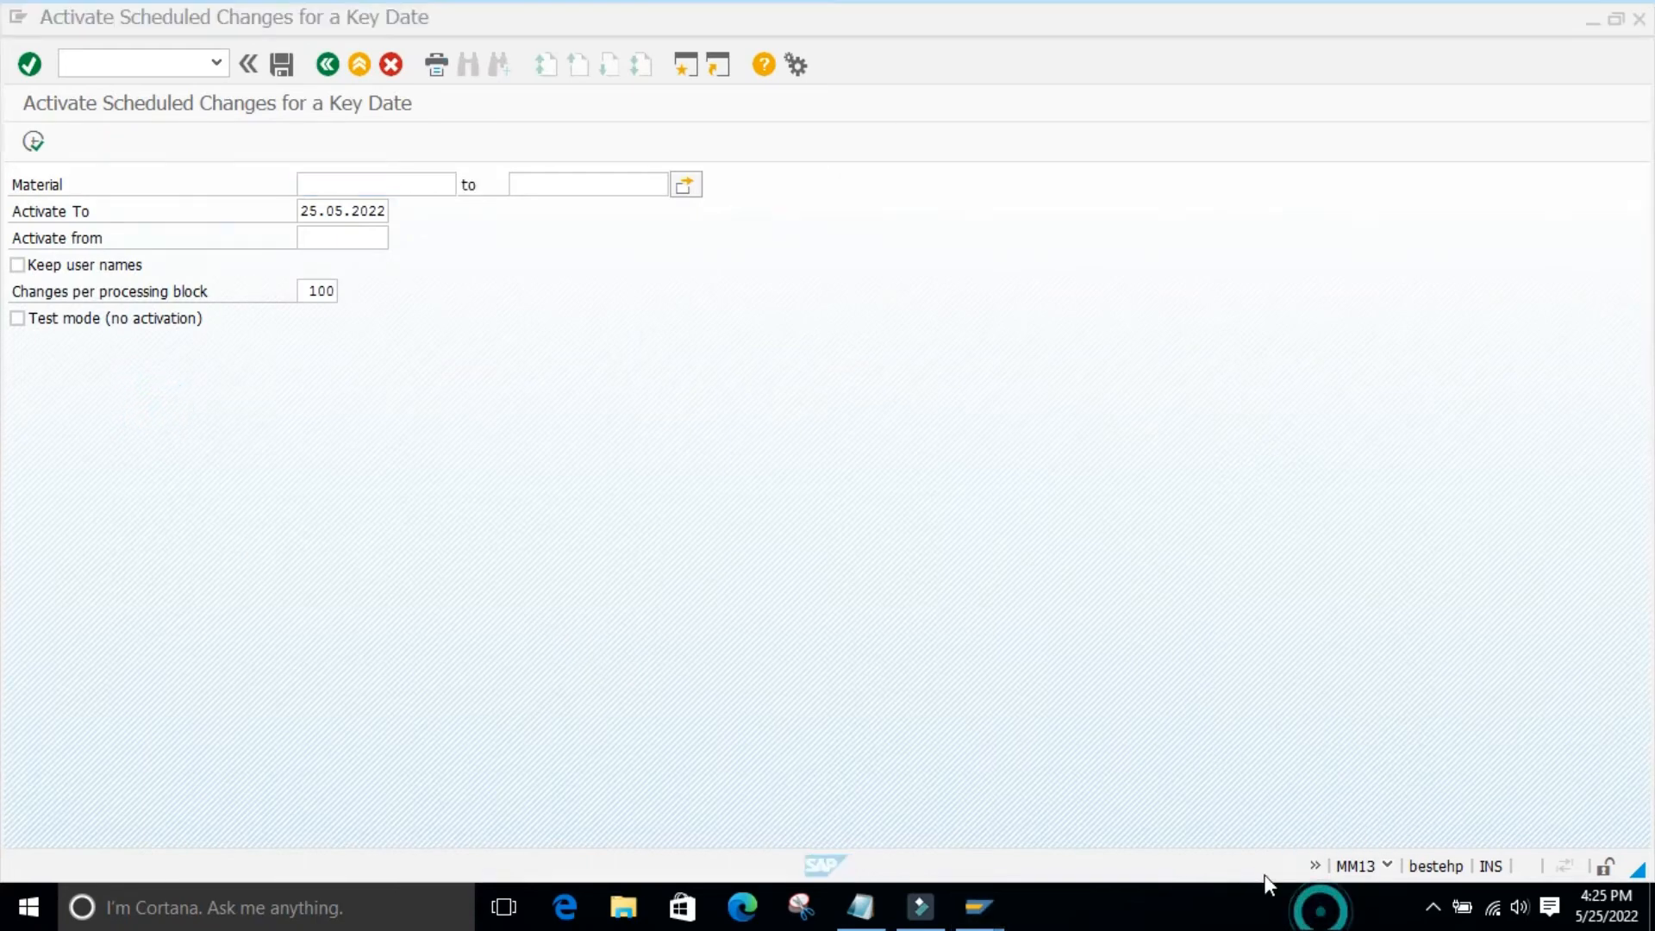
- Examine the material and date fields of the activation selection screen, including the Activate from calendar, and return to the menu tree
{"action": "left_click", "coordinate": [1277, 876]}
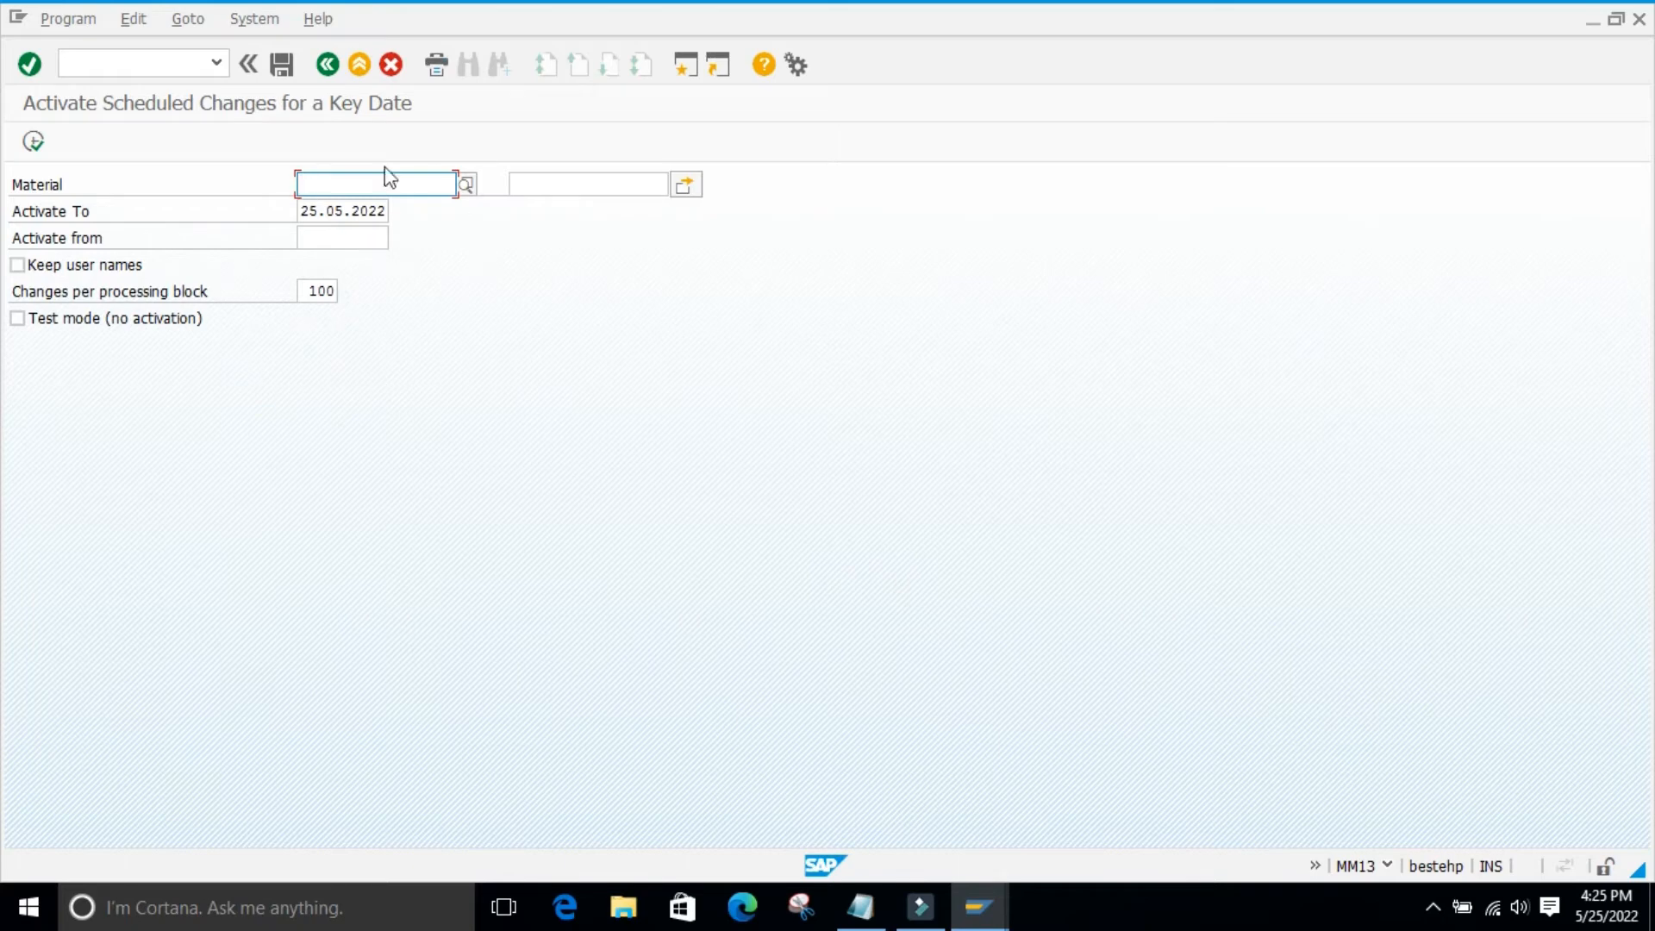
{"action": "left_click", "coordinate": [424, 468]}
{"action": "left_click", "coordinate": [426, 516]}
{"action": "left_click", "coordinate": [359, 314]}
{"action": "left_click", "coordinate": [314, 238]}
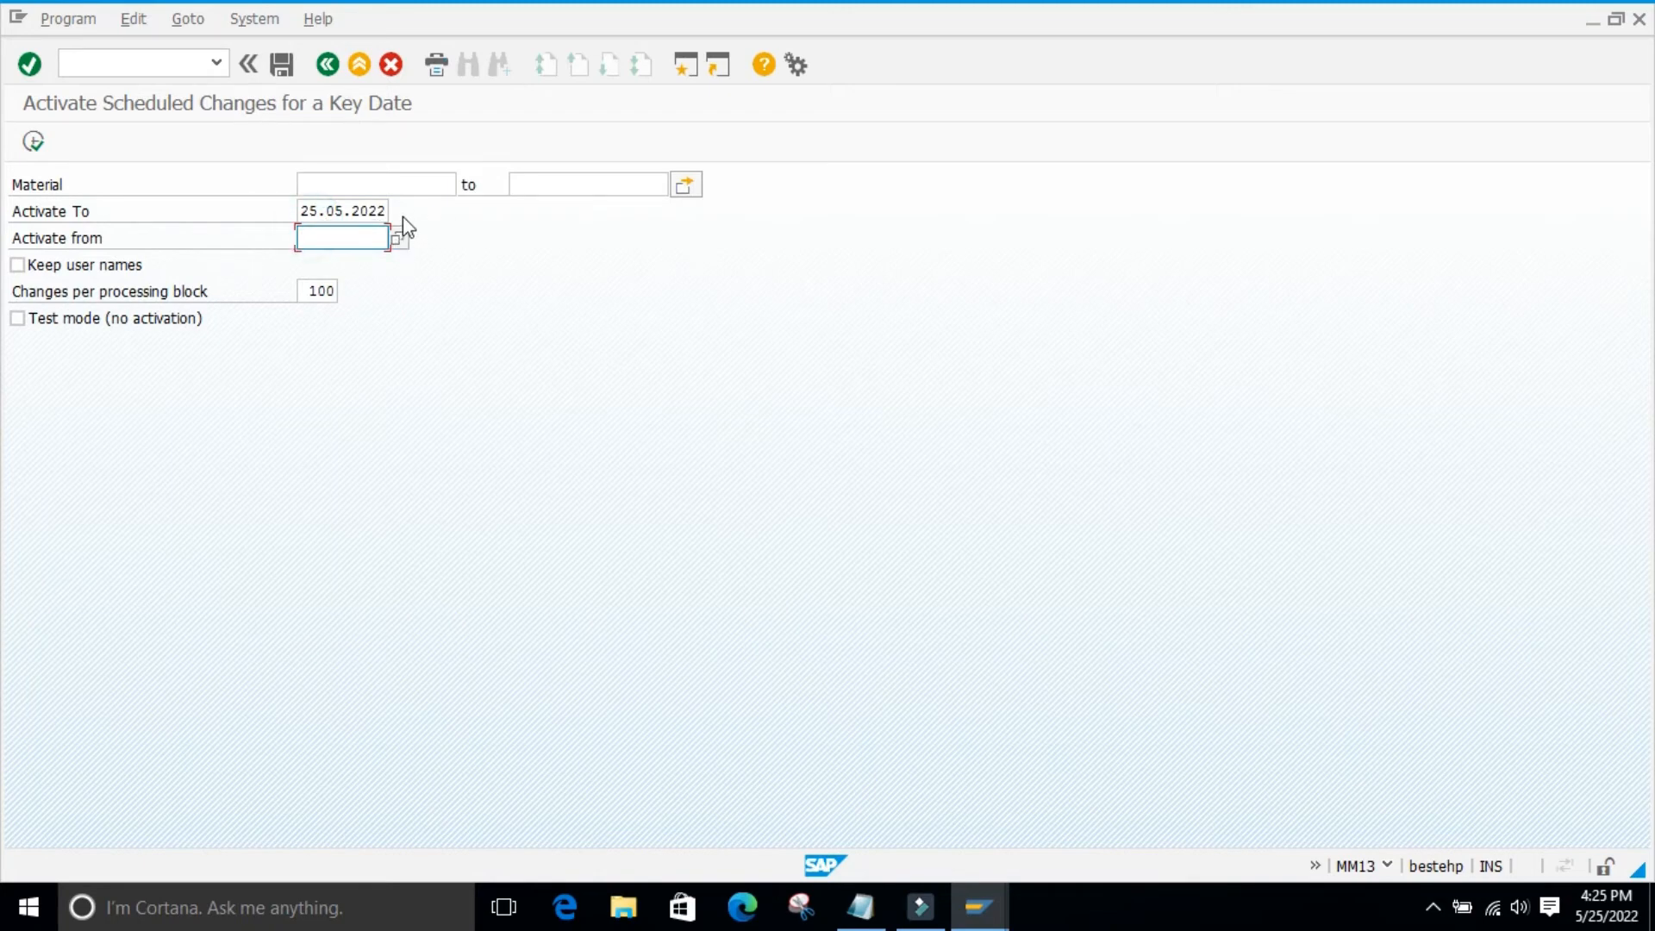
{"action": "left_click", "coordinate": [399, 239]}
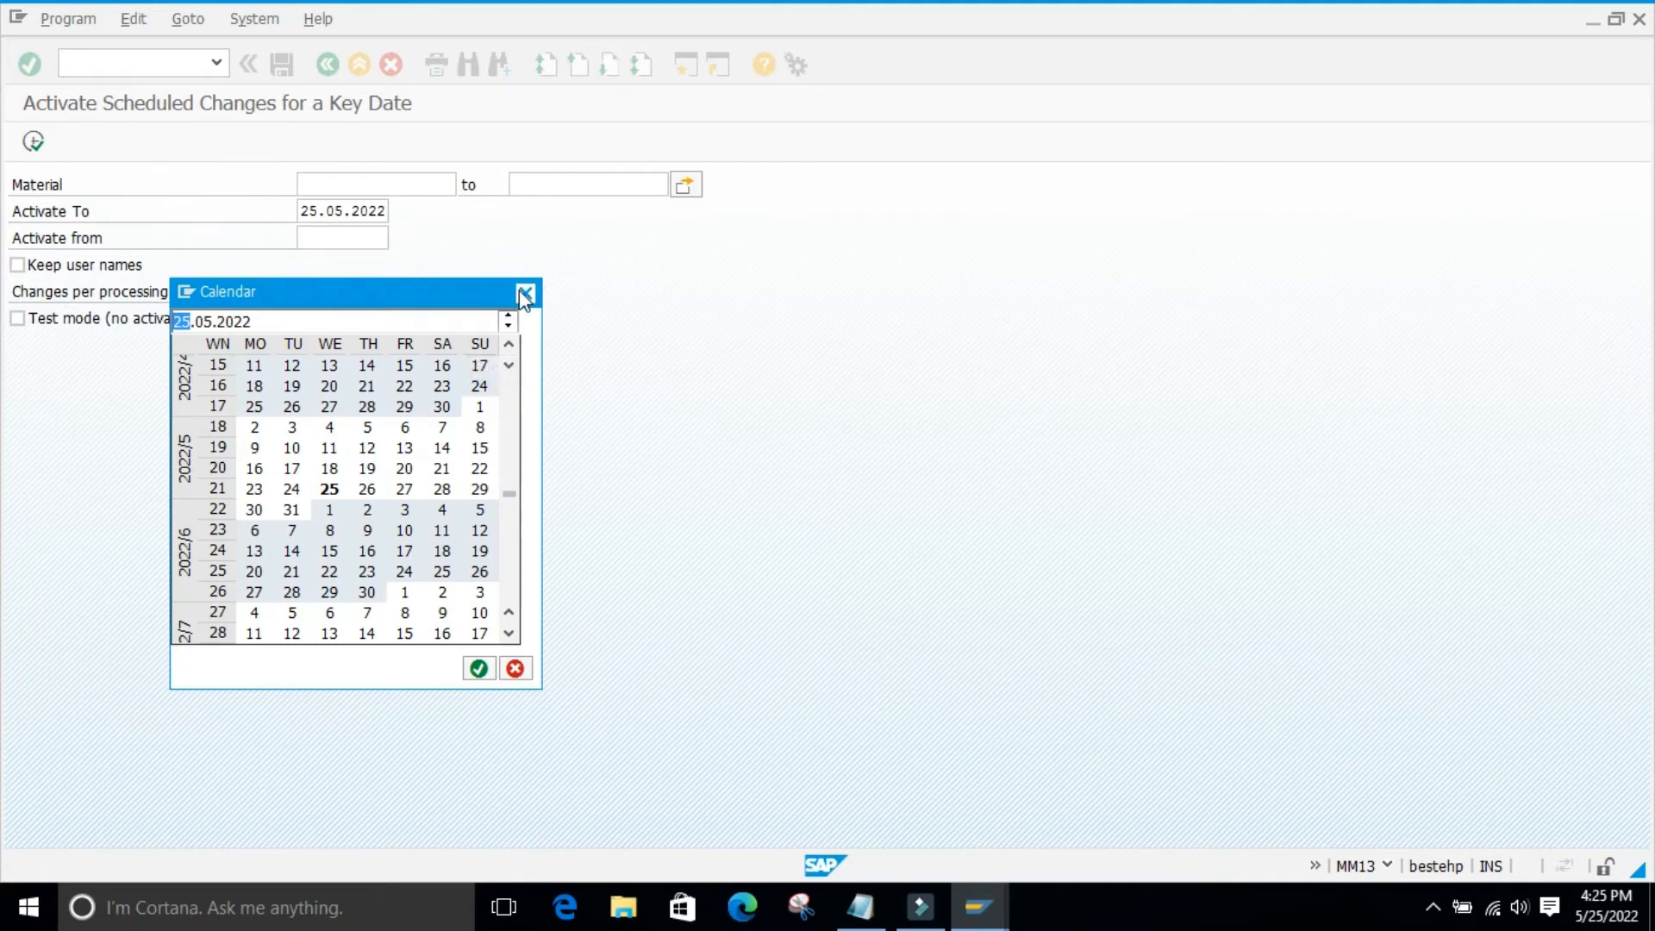
{"action": "left_click", "coordinate": [525, 292]}
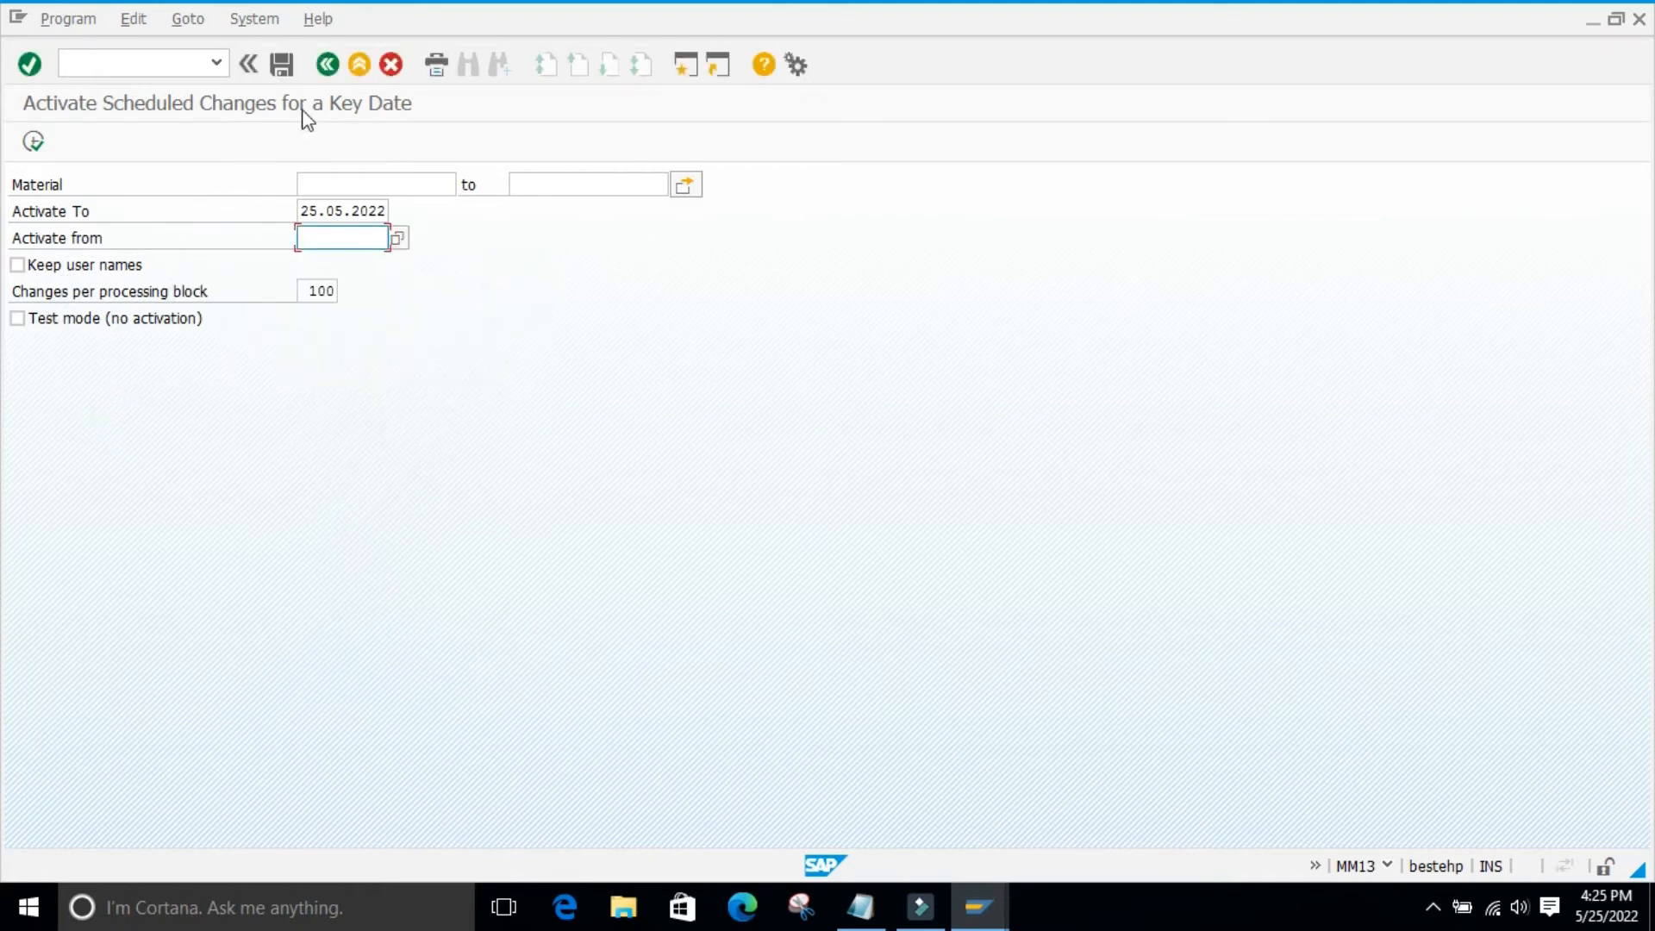
{"action": "left_click", "coordinate": [327, 65]}
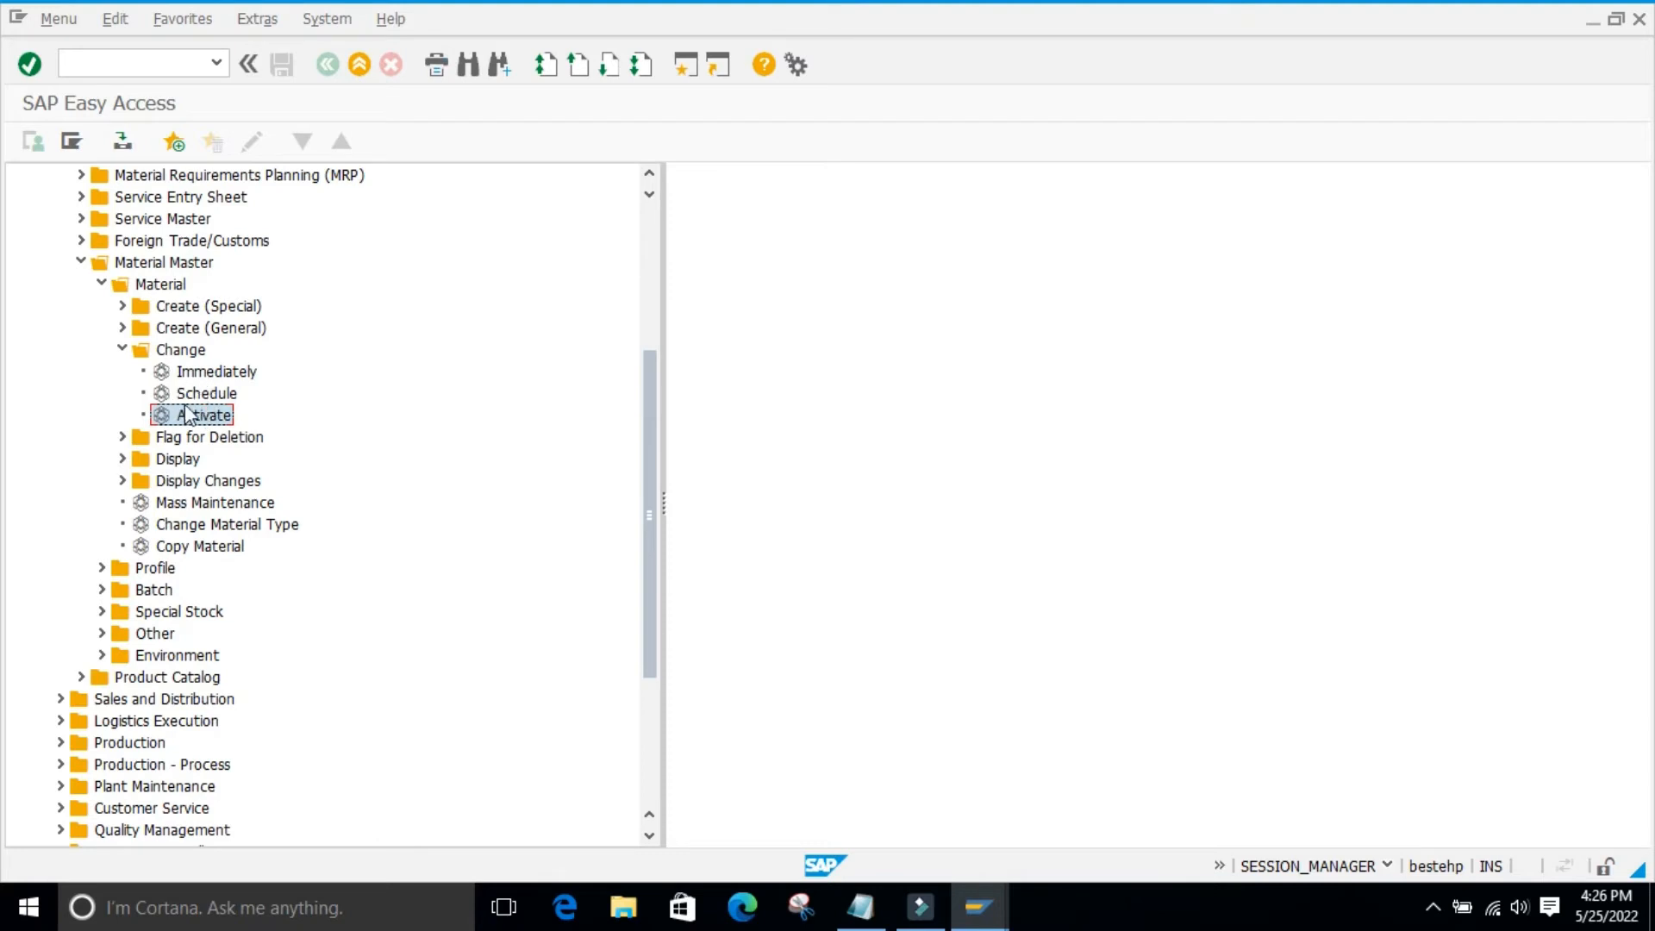
- Collapse the Change folder, expand Flag for Deletion and open its immediate transaction
{"action": "left_click", "coordinate": [124, 351]}
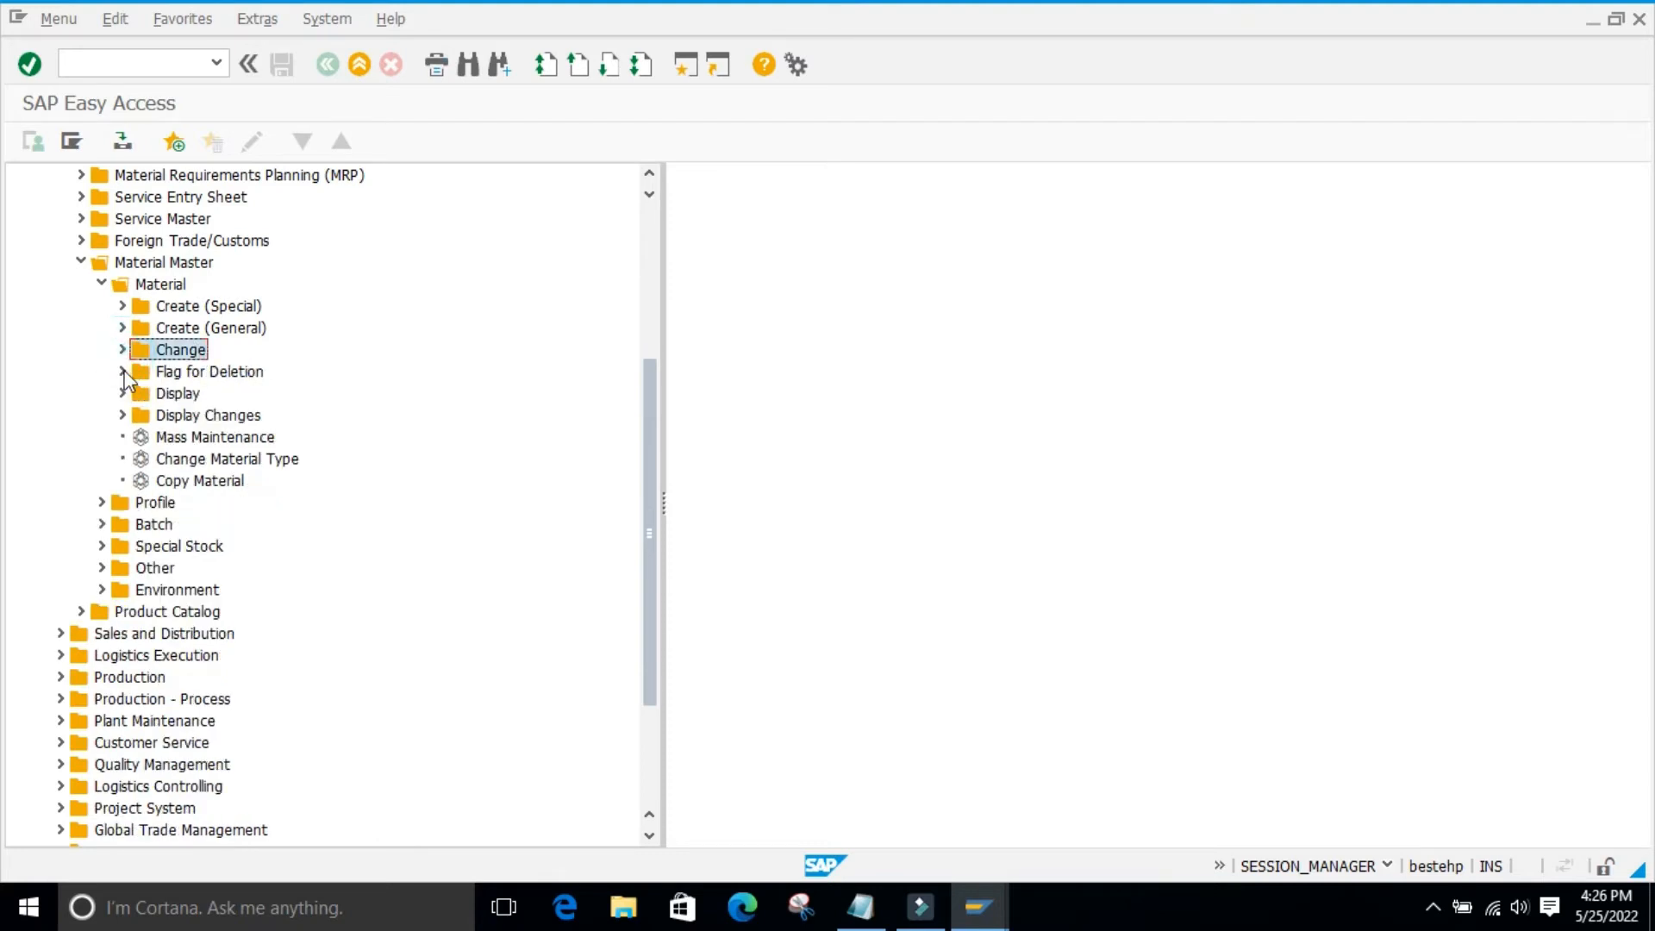
{"action": "left_click", "coordinate": [123, 372]}
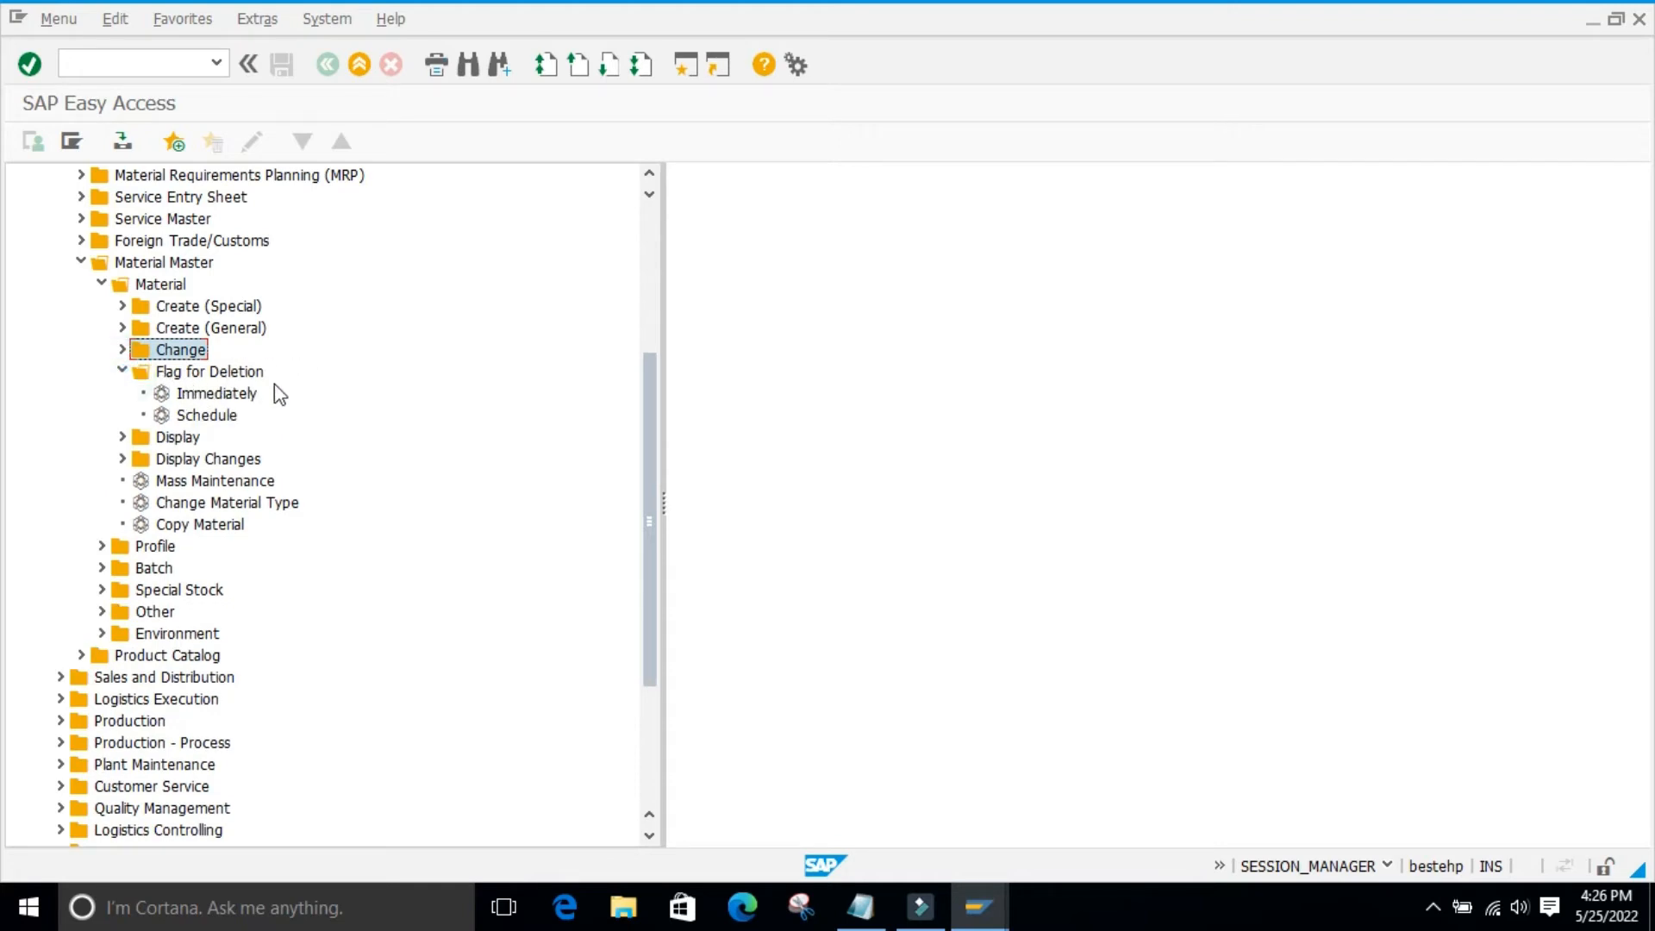
{"action": "left_click", "coordinate": [161, 394]}
{"action": "left_click", "coordinate": [161, 394]}
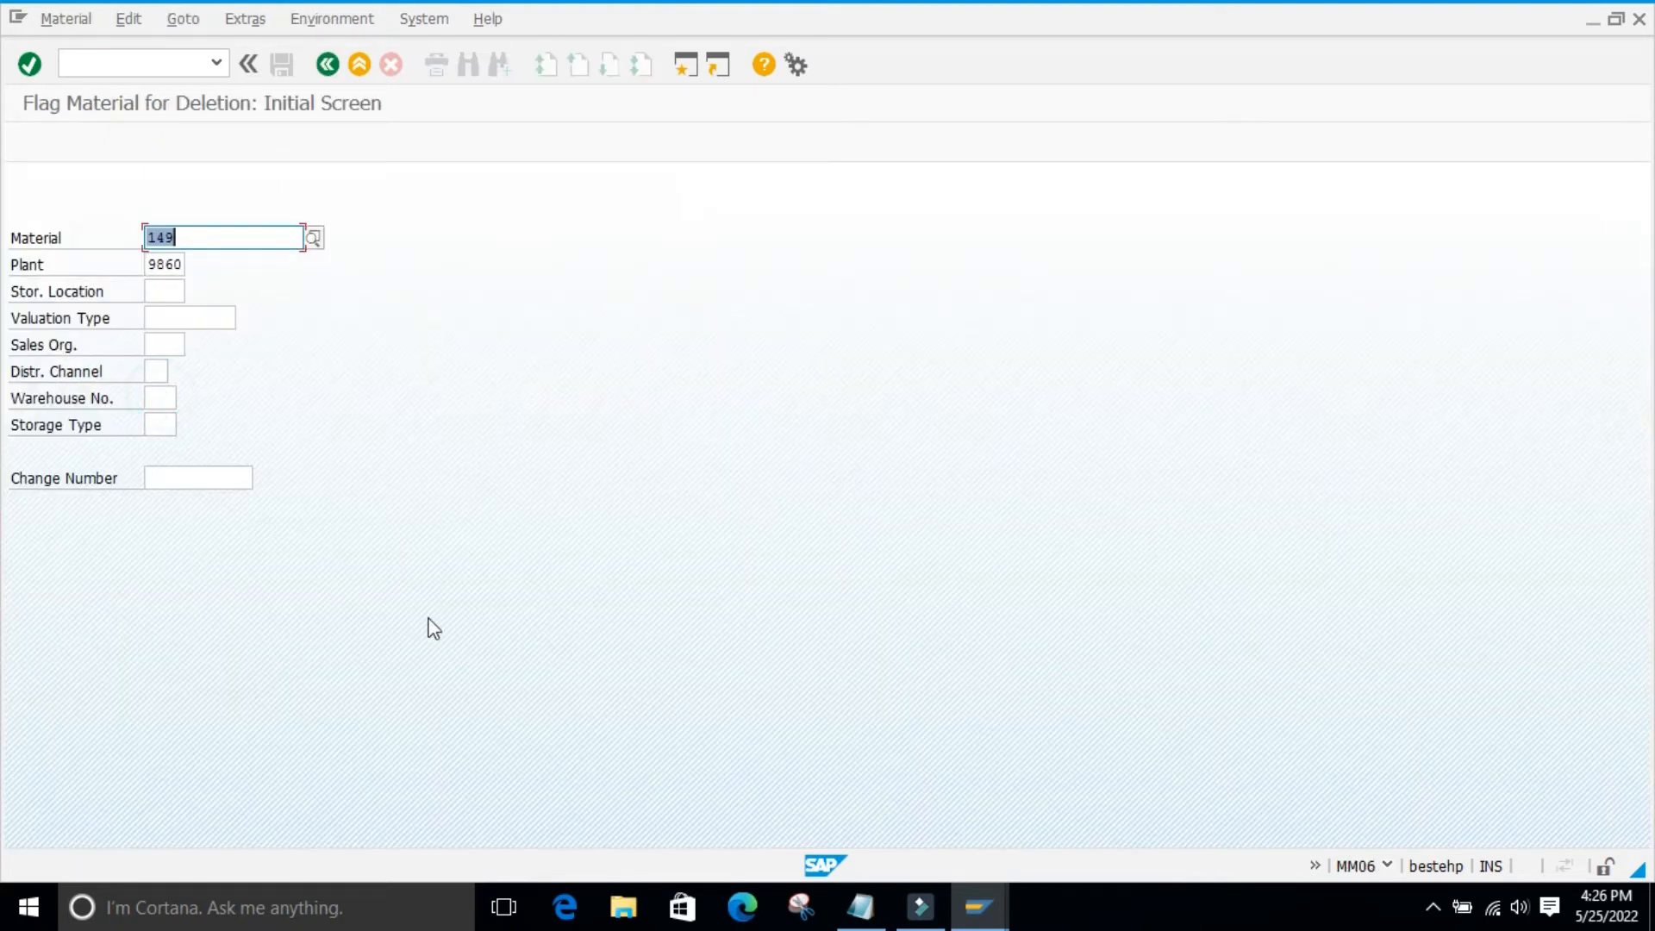
{"action": "left_click", "coordinate": [411, 646]}
{"action": "left_click", "coordinate": [133, 640]}
- Switch to the Notepad notes and add the line "mm03 - display" below the mm02 entry
{"action": "left_click", "coordinate": [865, 911]}
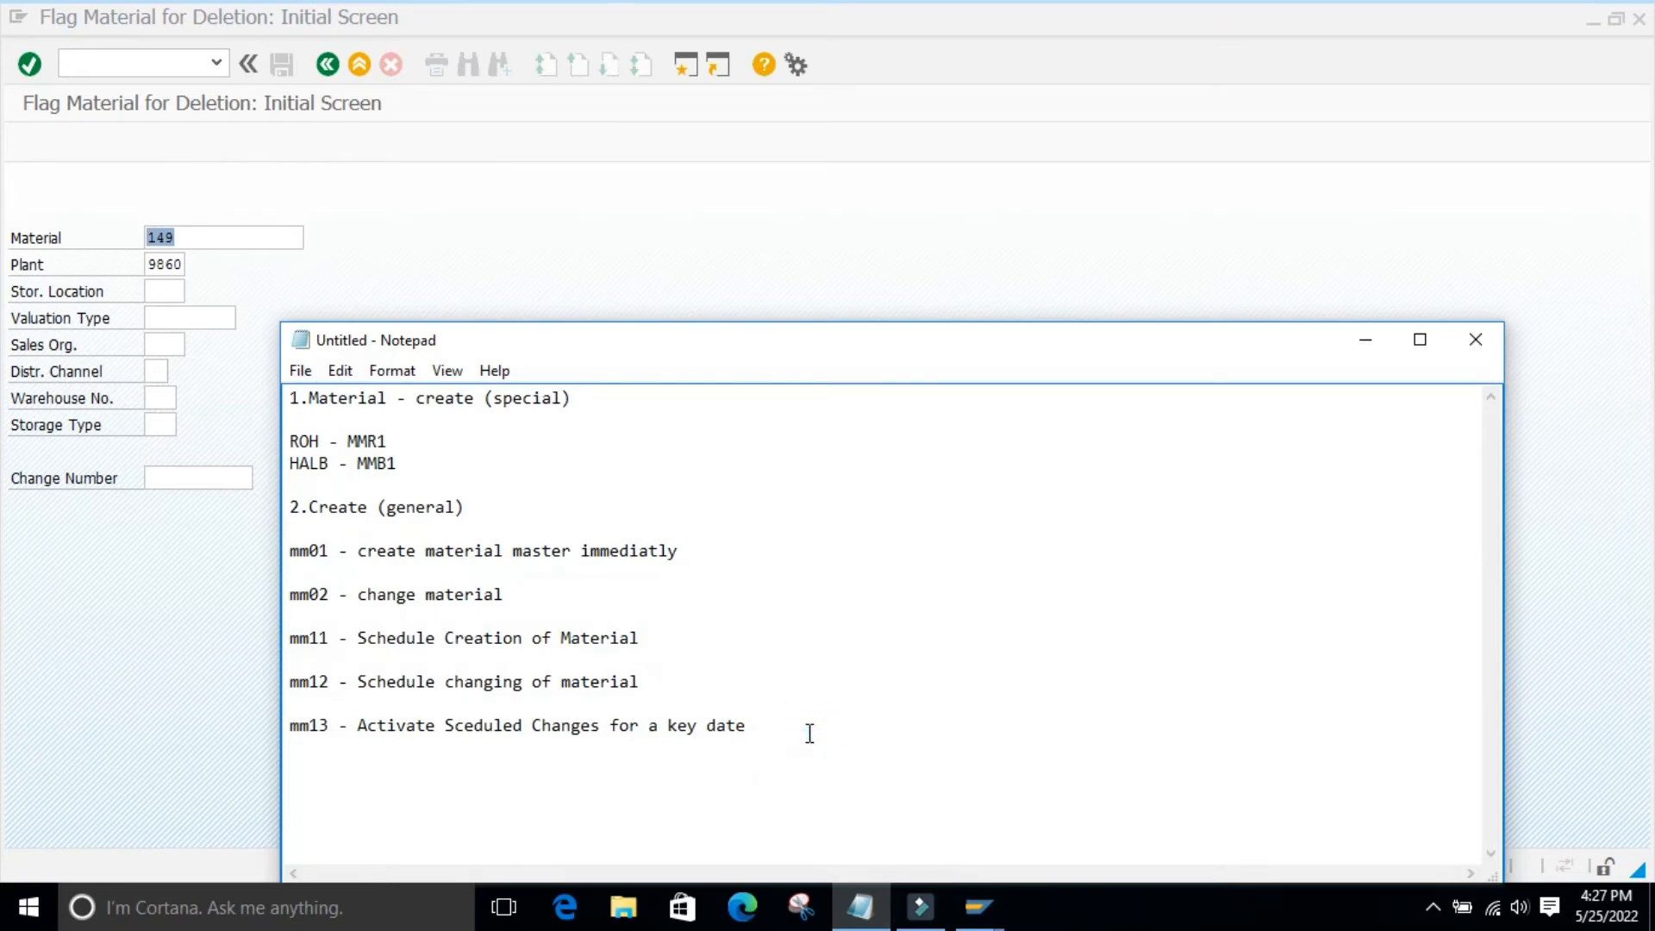
{"action": "key", "text": "Return"}
{"action": "left_click", "coordinate": [522, 599]}
{"action": "key", "text": "Return"}
{"action": "key", "text": "Return"}
{"action": "type", "text": "mm03 "}
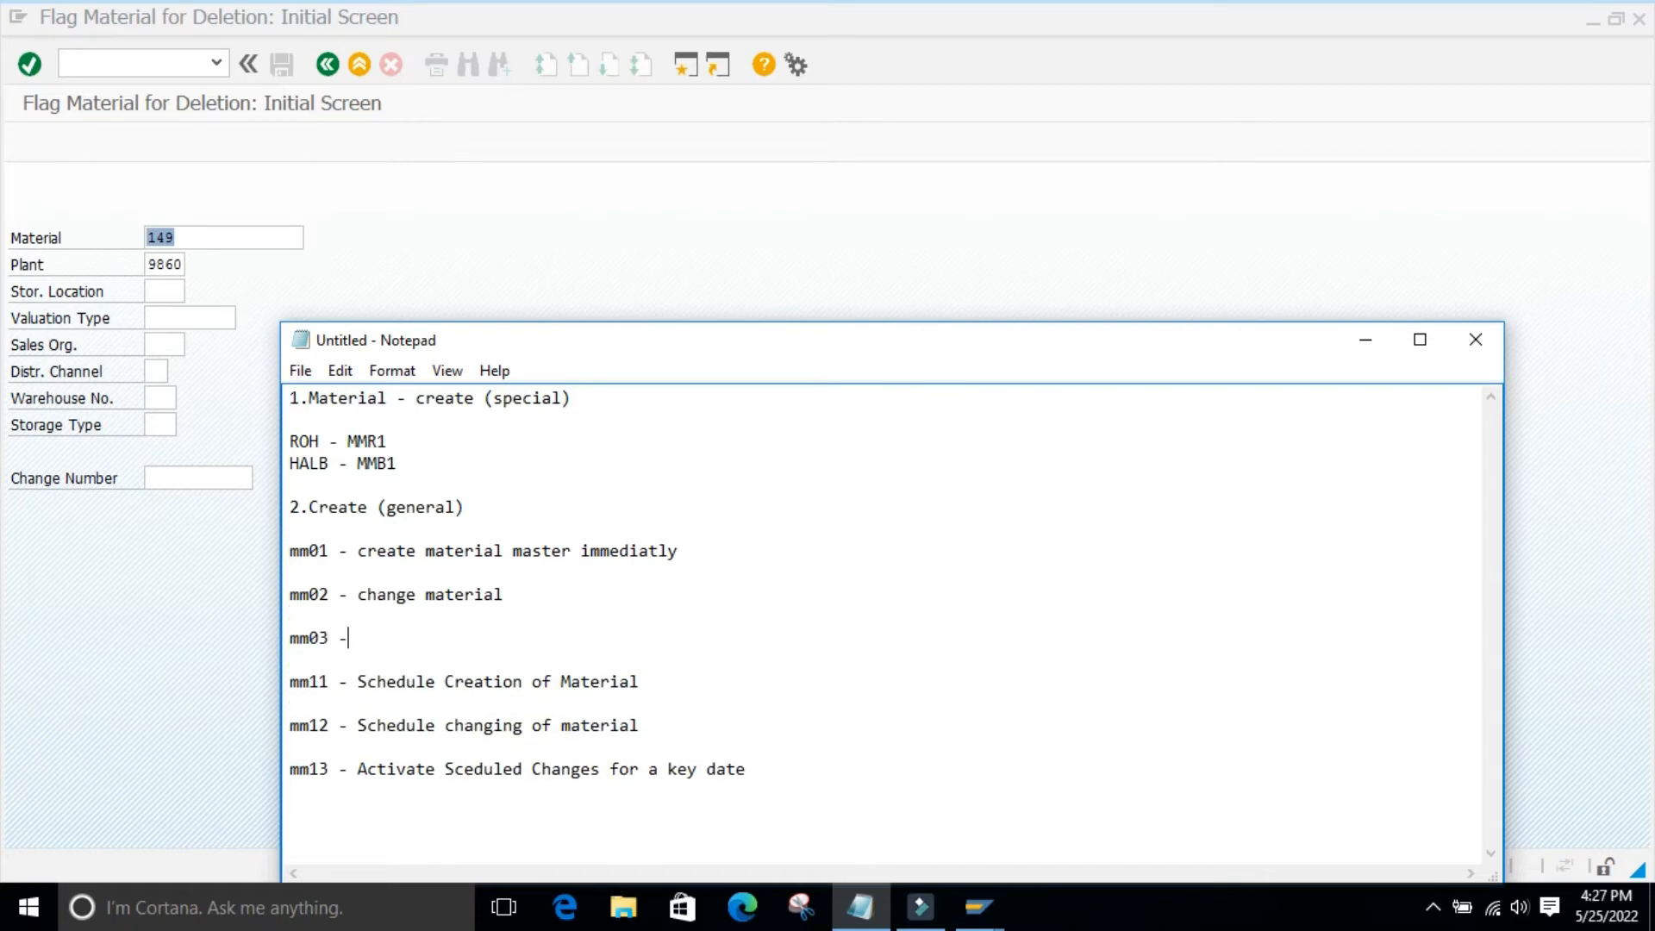
{"action": "type", "text": "- display"}
- Add the line "mm06 - Flag Material for deletion" below the mm13 note and return to the SAP deletion screen
{"action": "left_click", "coordinate": [776, 772]}
{"action": "key", "text": "Return"}
{"action": "type", "text": "mm"}
{"action": "left_click", "coordinate": [1369, 339]}
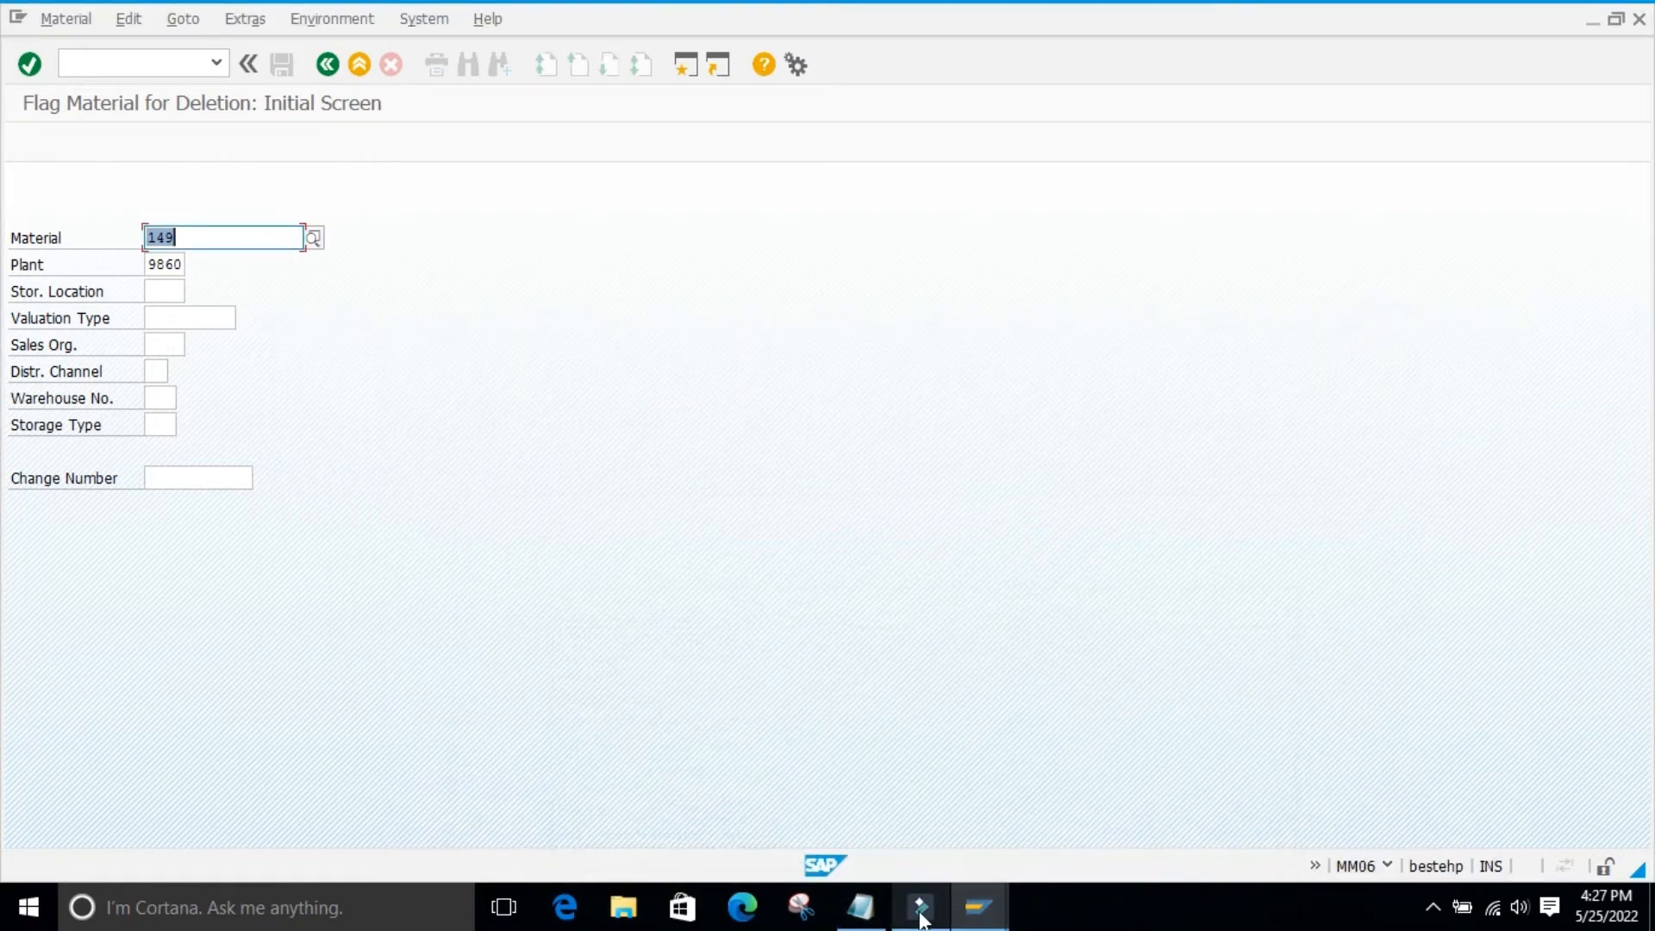
{"action": "left_click", "coordinate": [861, 906]}
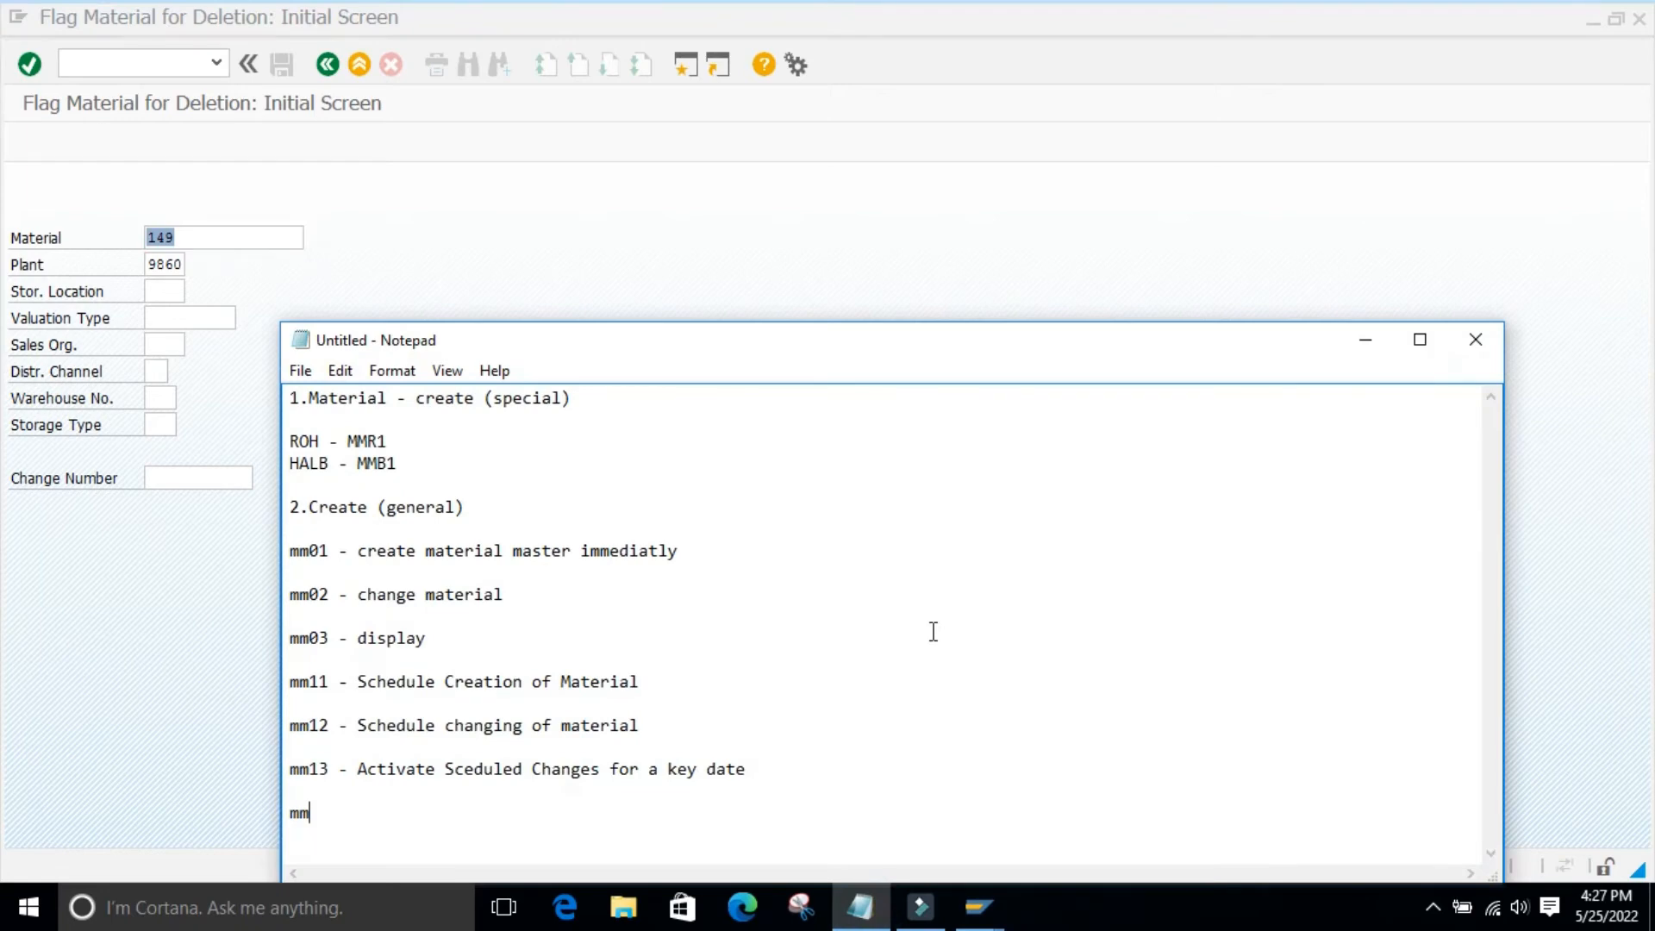
{"action": "type", "text": "06 - Flag Material for deletion"}
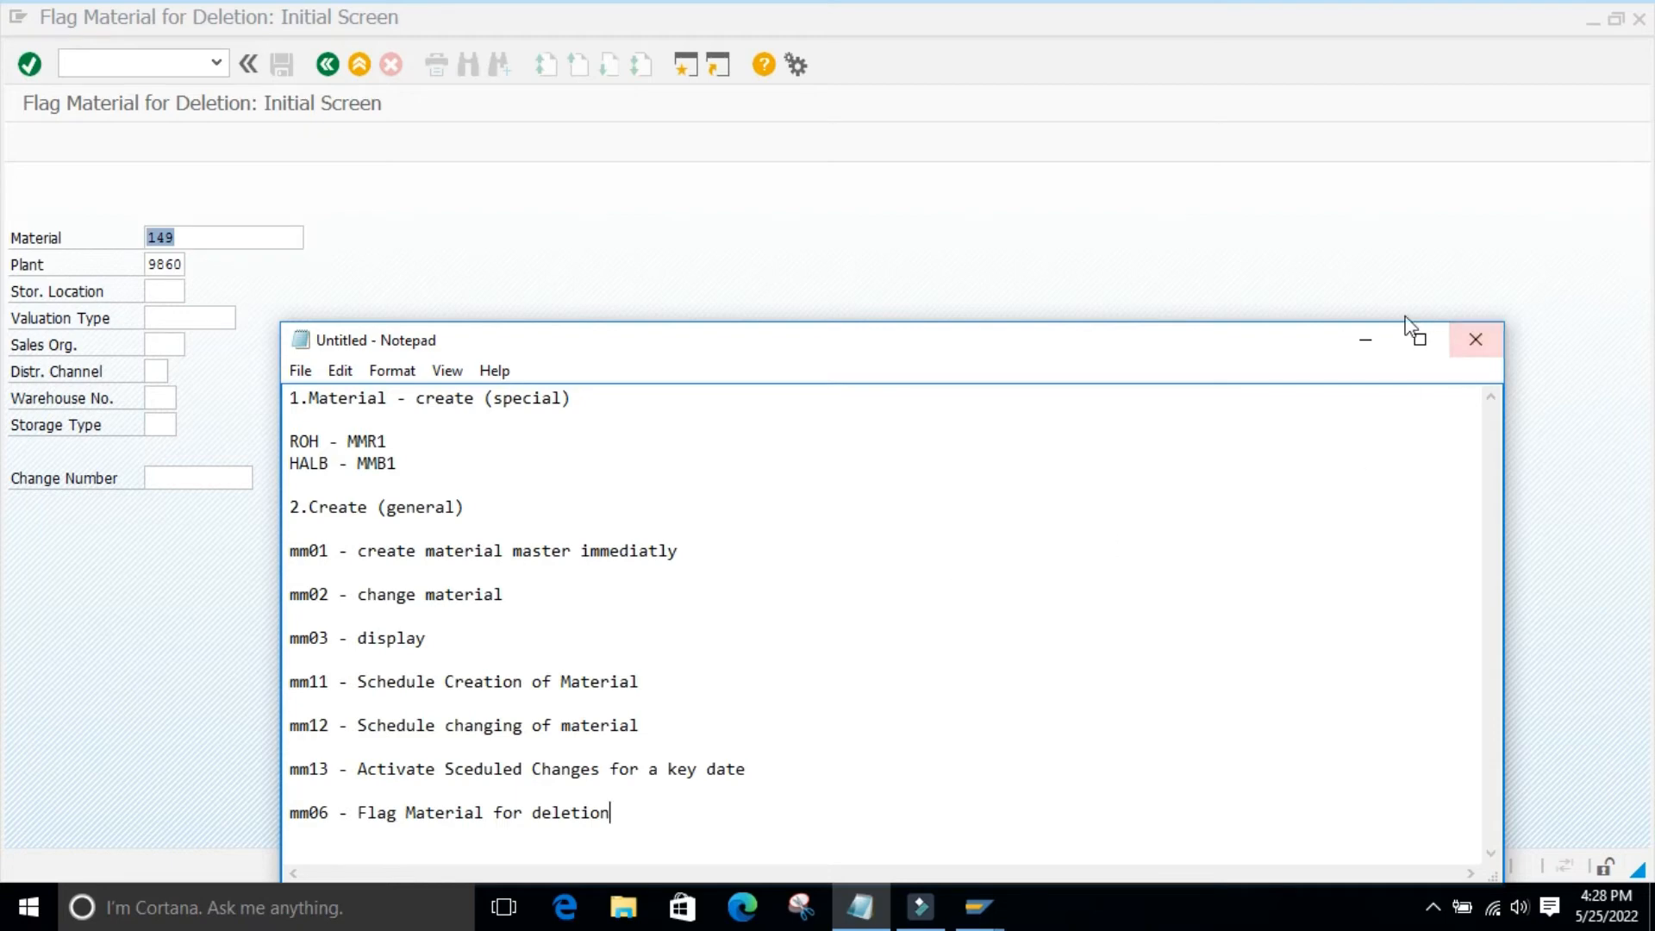
{"action": "left_click", "coordinate": [1380, 340]}
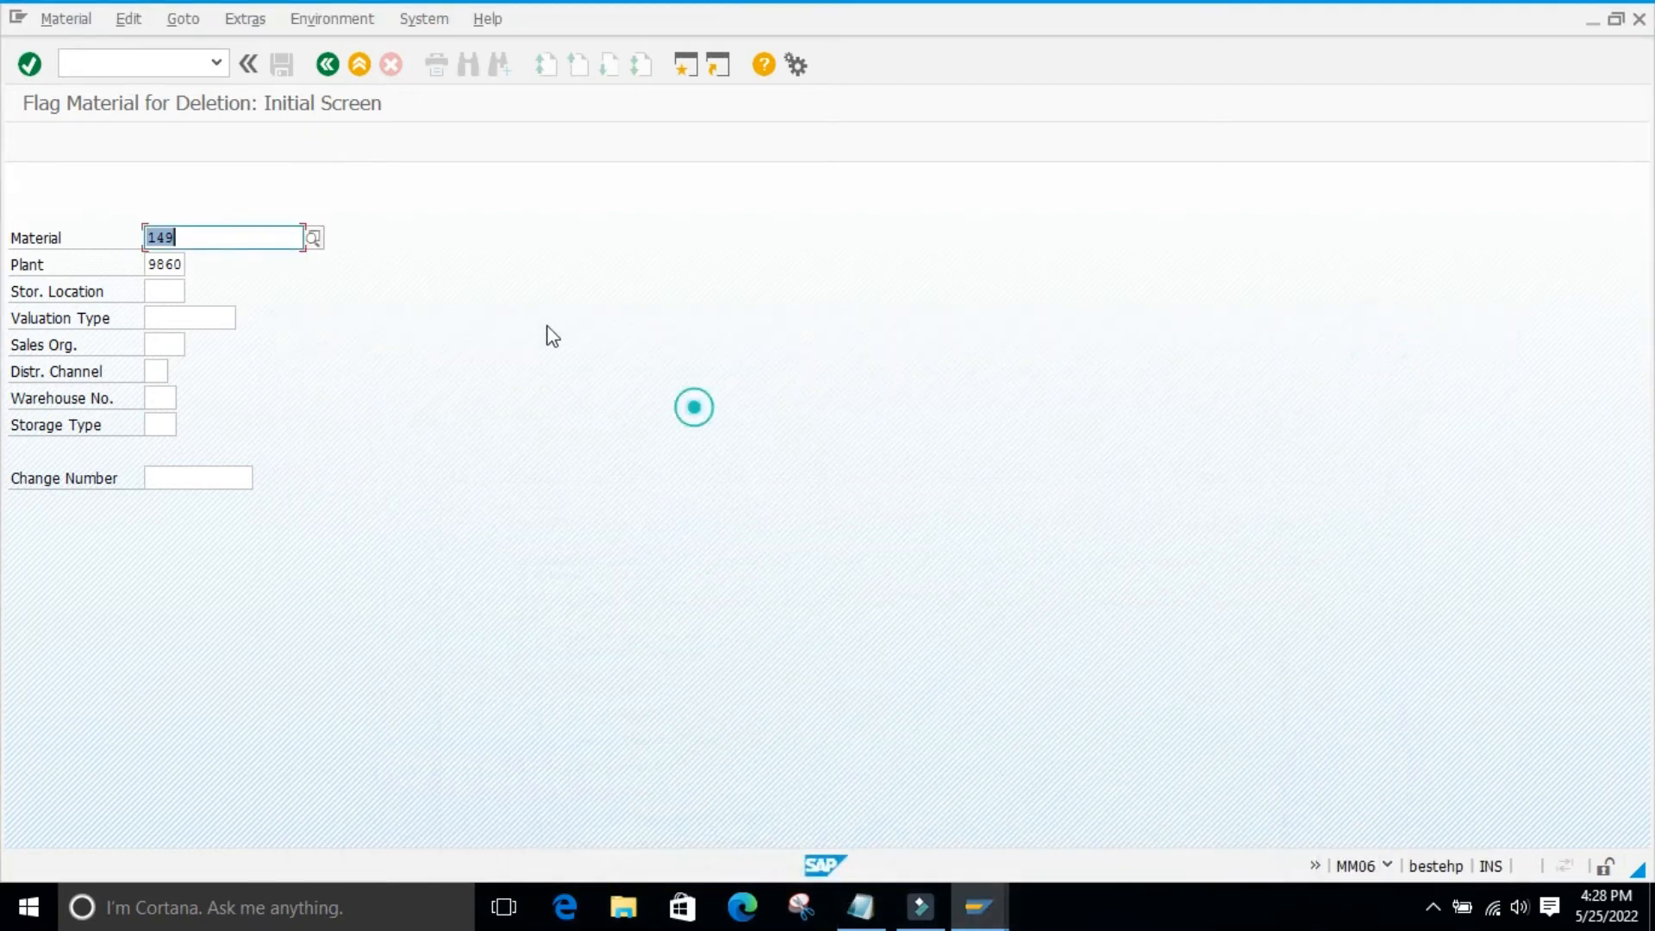
- Find the materials of plant 9860 by description and choose TEST_RAWMATERIAL_9, number 50065664, as the material
{"action": "left_click", "coordinate": [304, 236]}
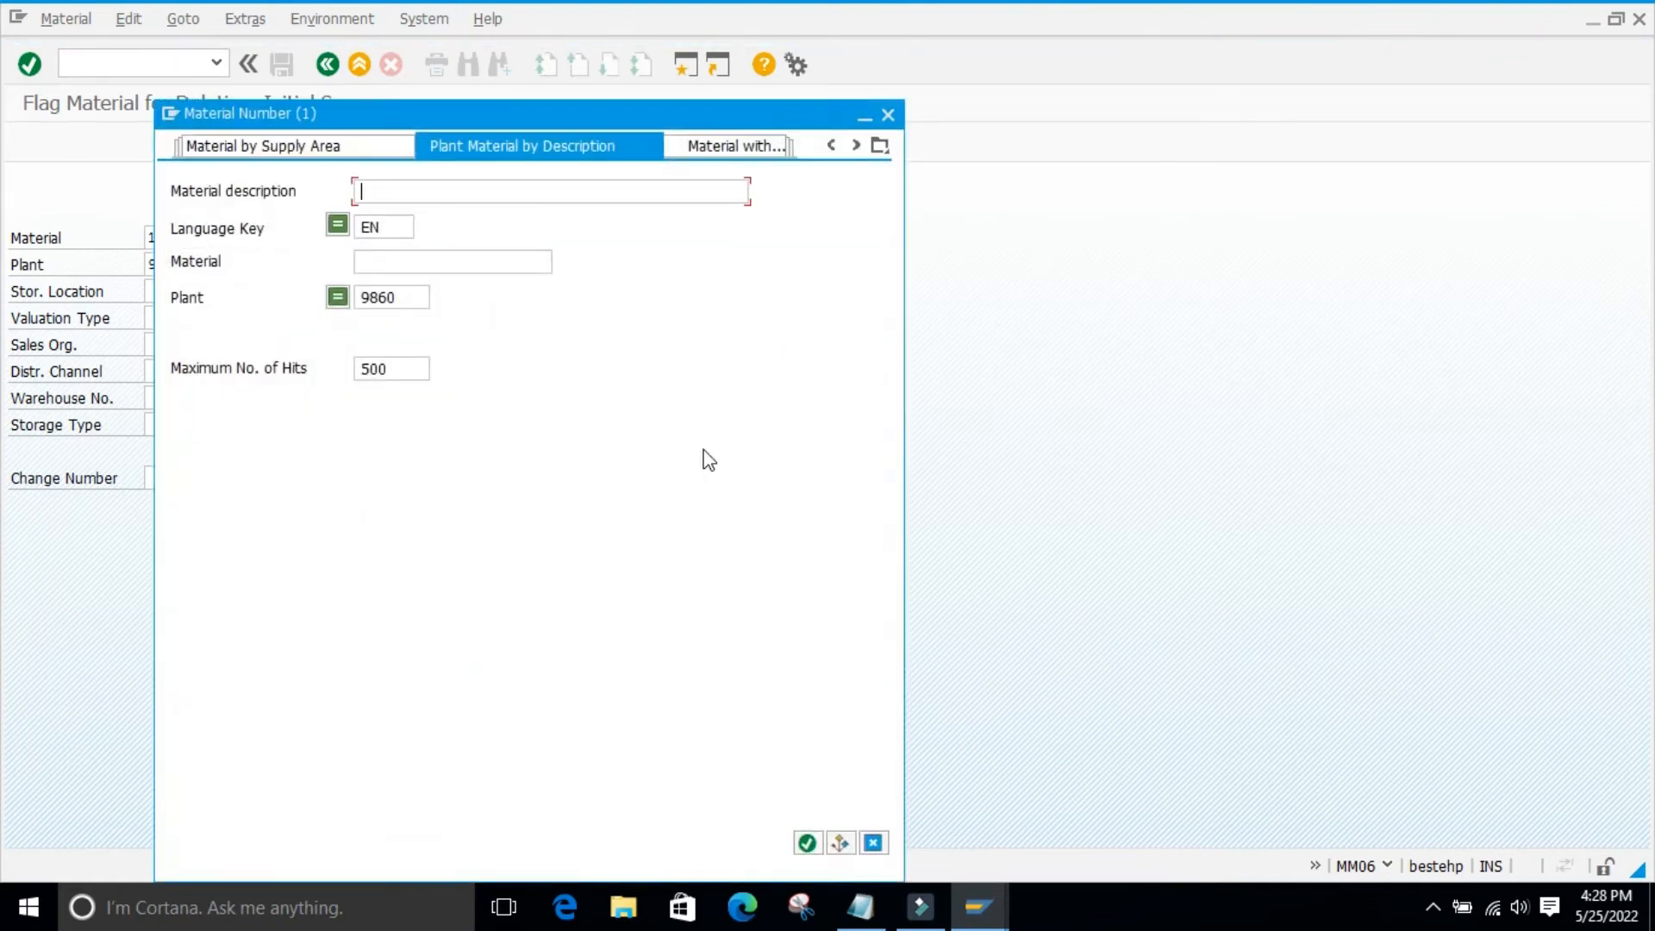
{"action": "left_click", "coordinate": [807, 843]}
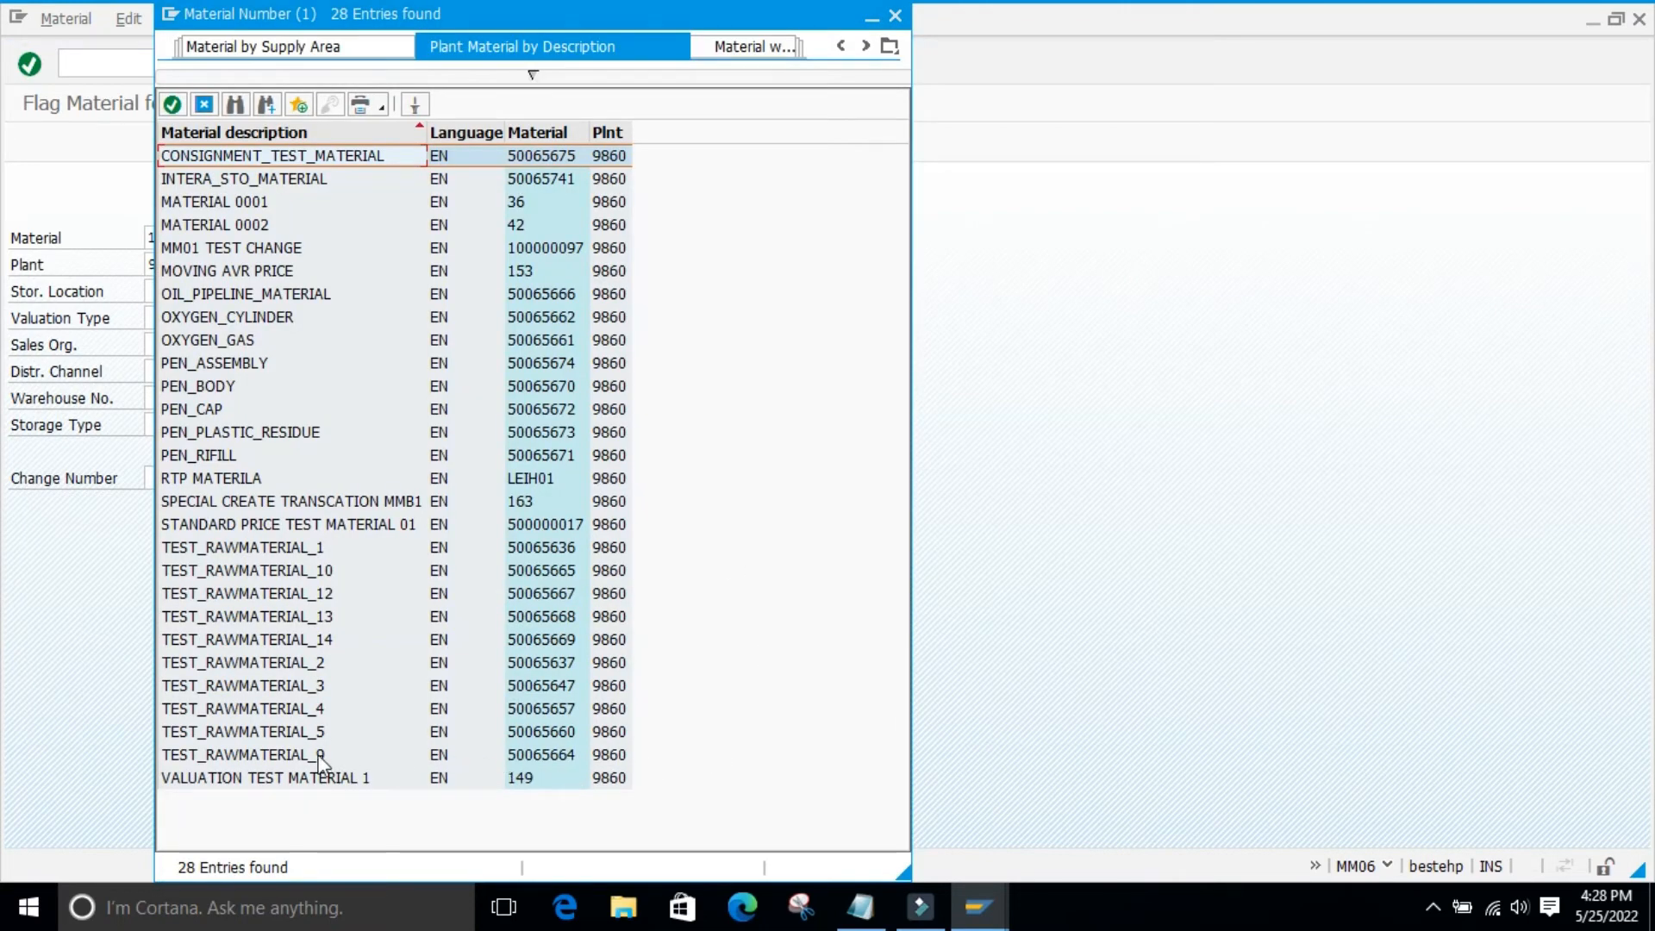
{"action": "left_click", "coordinate": [533, 757]}
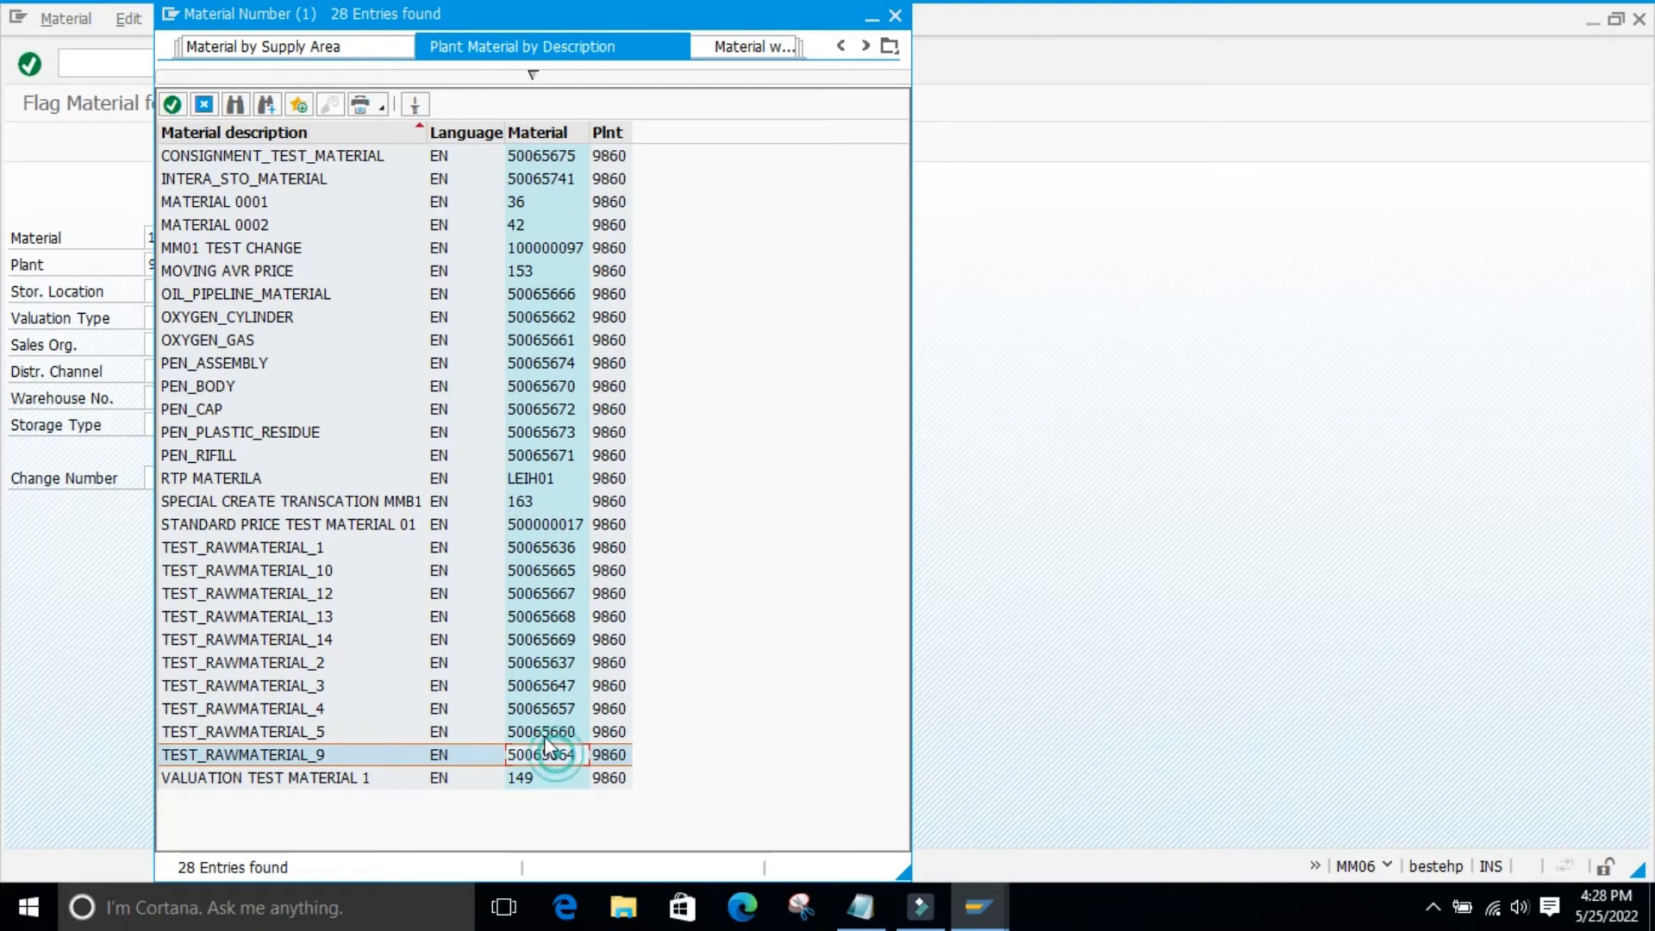
{"action": "left_click", "coordinate": [172, 104]}
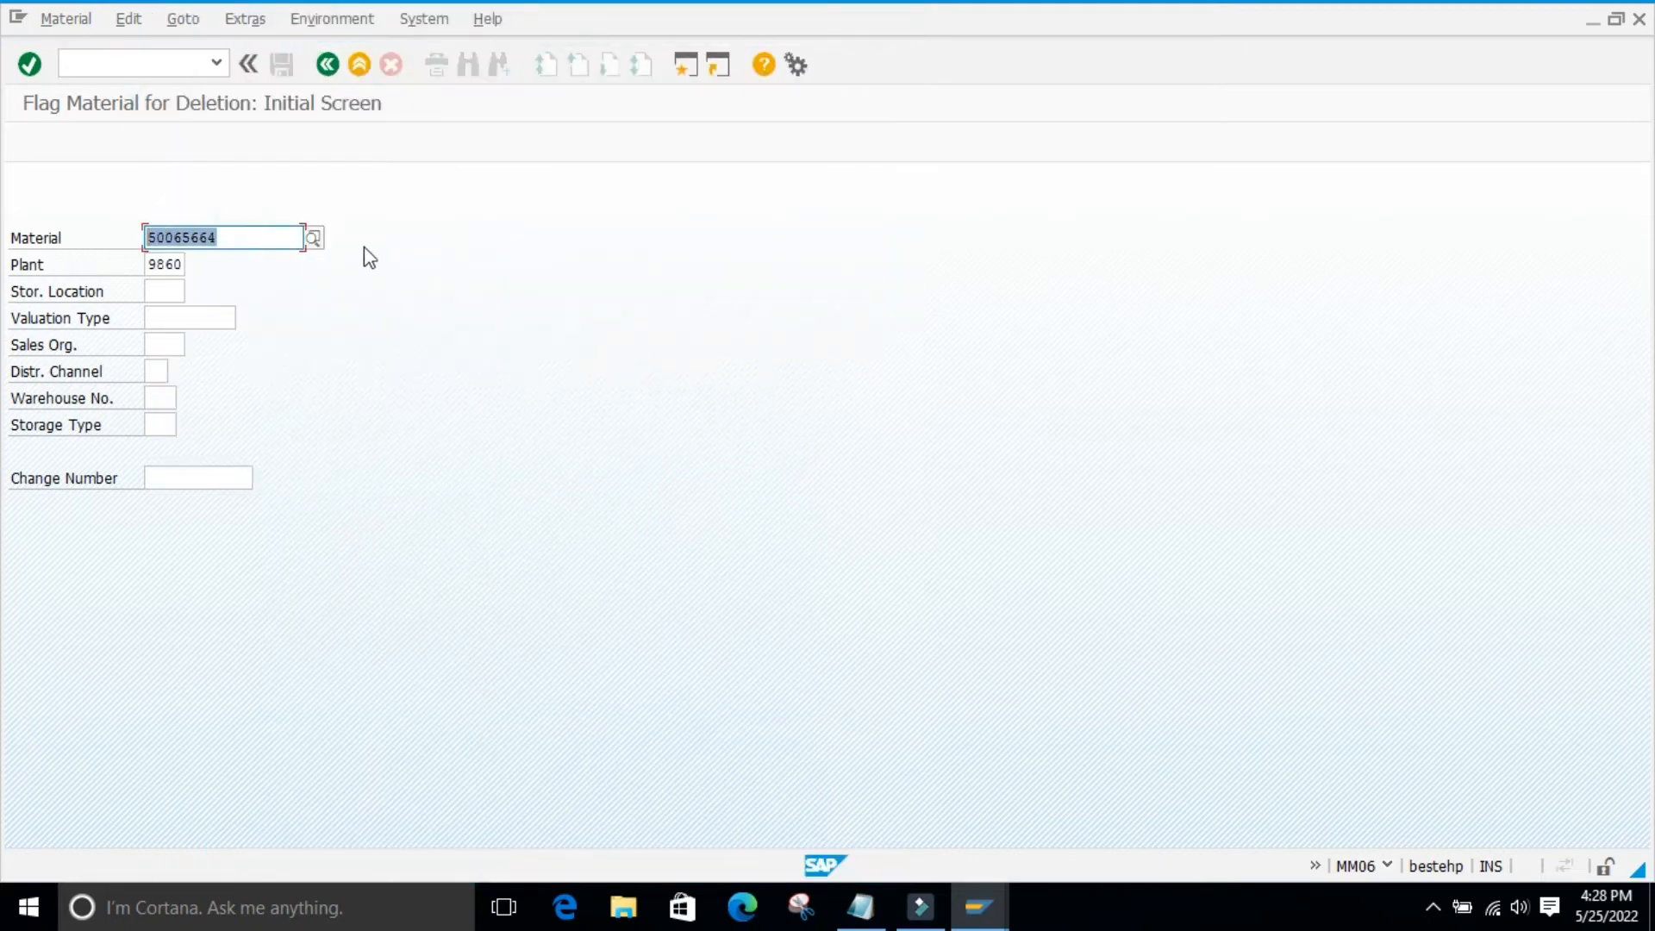
- Record material number 50065664 in the Notepad notes below the mm06 line and return to SAP
{"action": "left_click", "coordinate": [860, 907]}
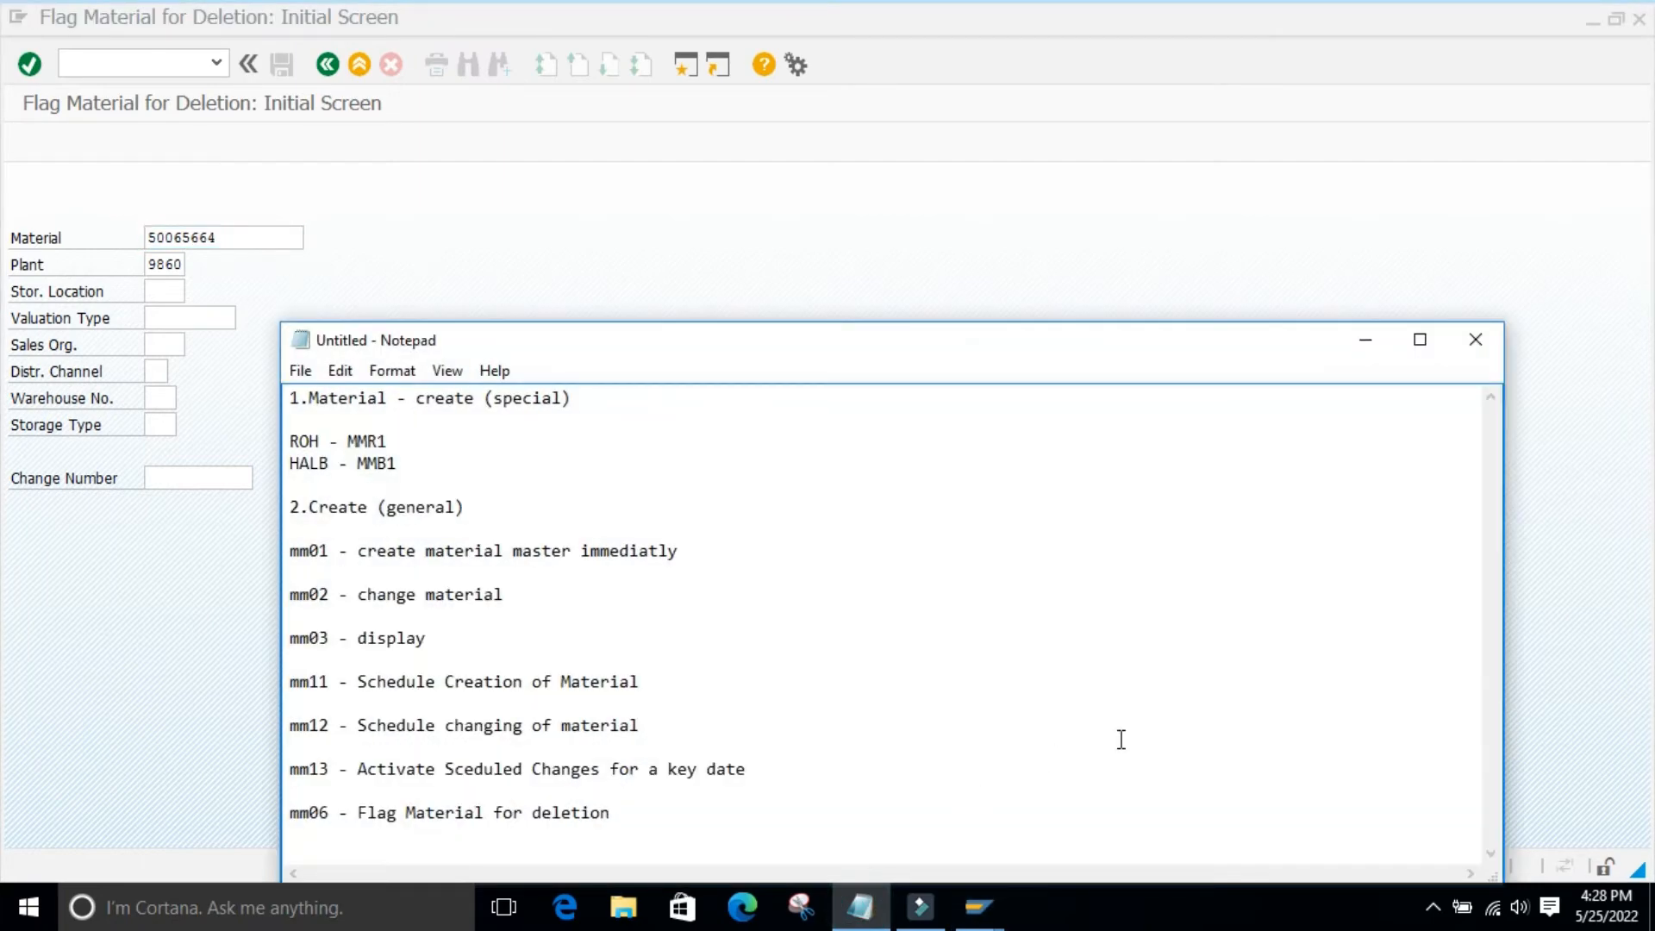
{"action": "key", "text": "Return"}
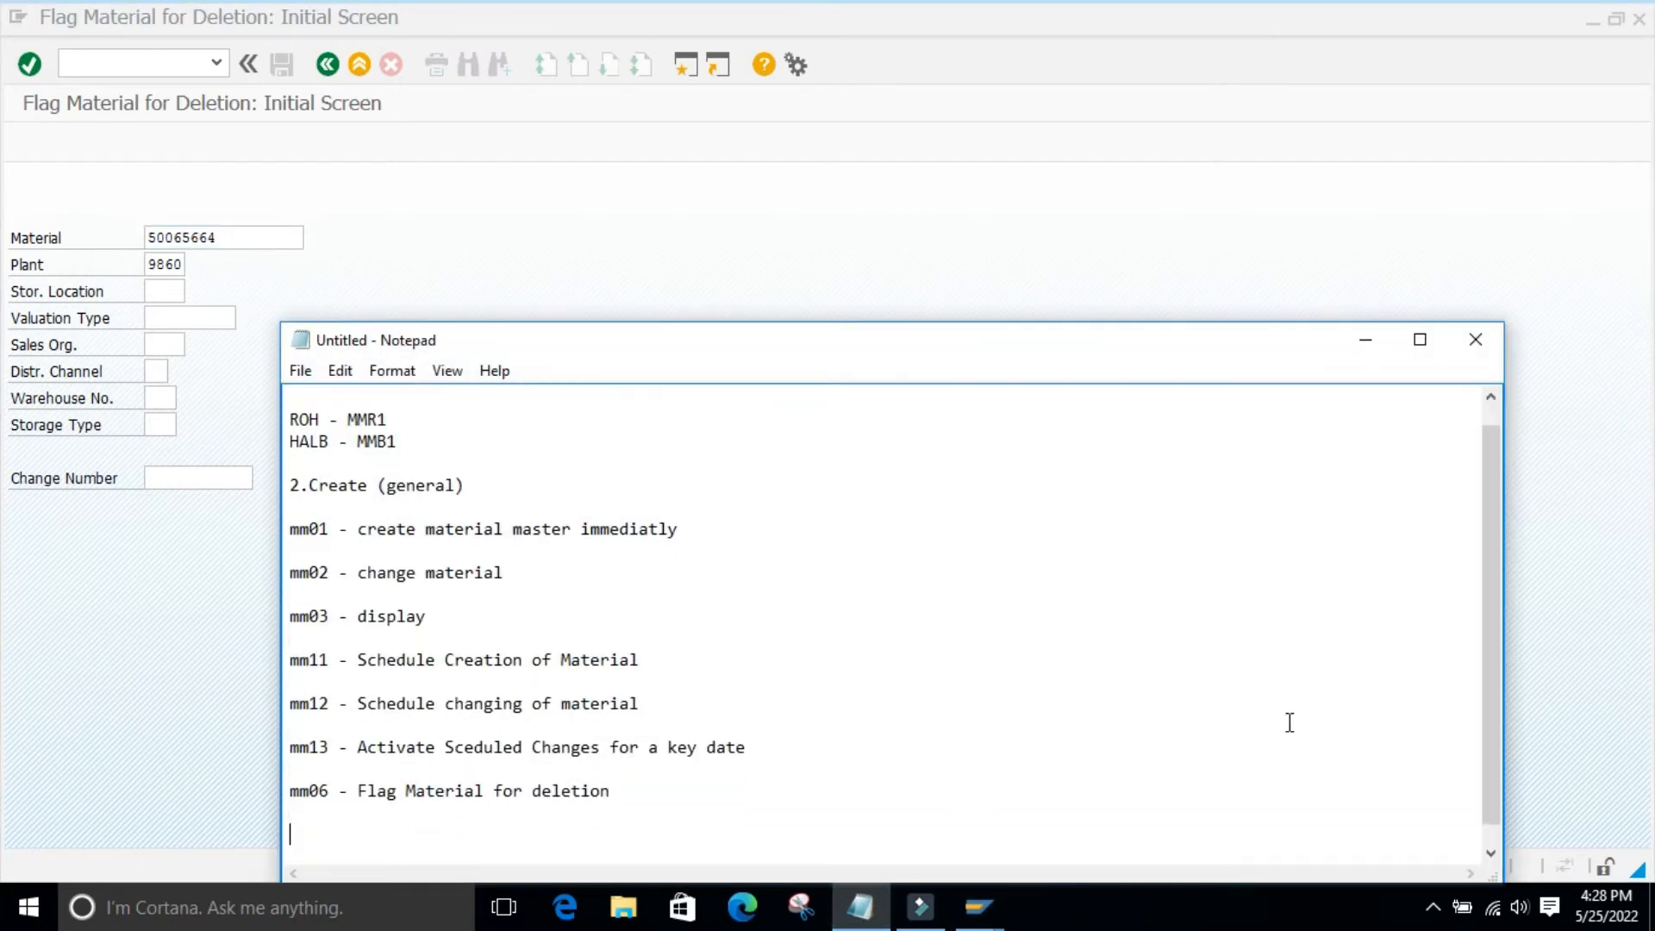
{"action": "key", "text": "ctrl+v"}
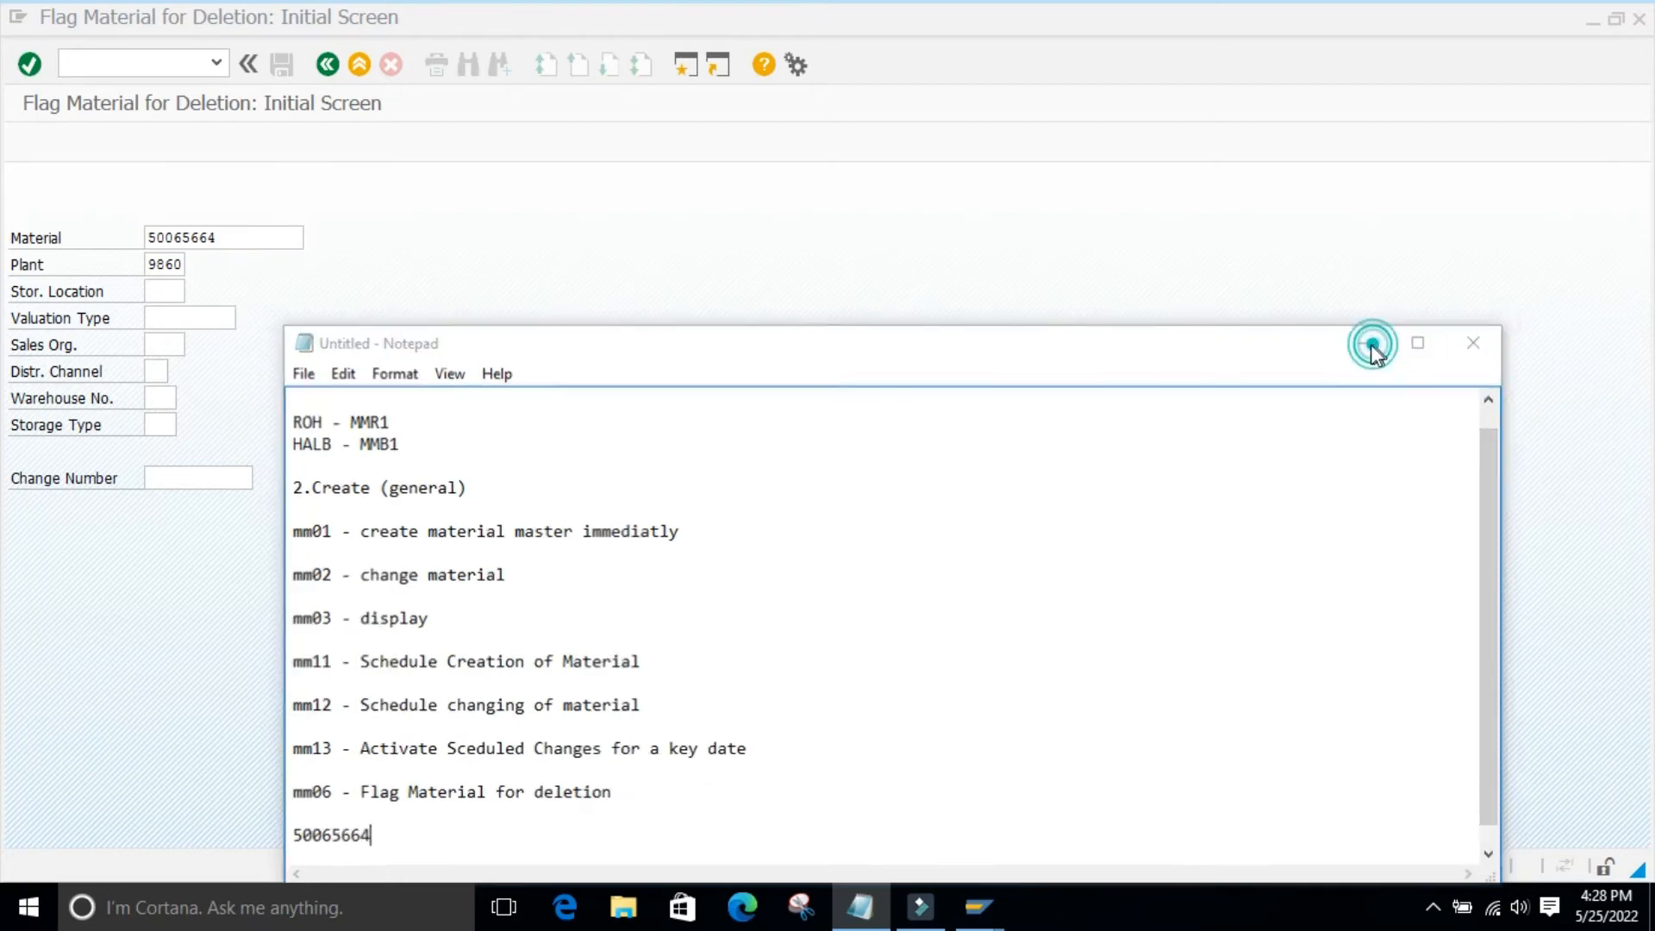
{"action": "left_click", "coordinate": [1366, 339]}
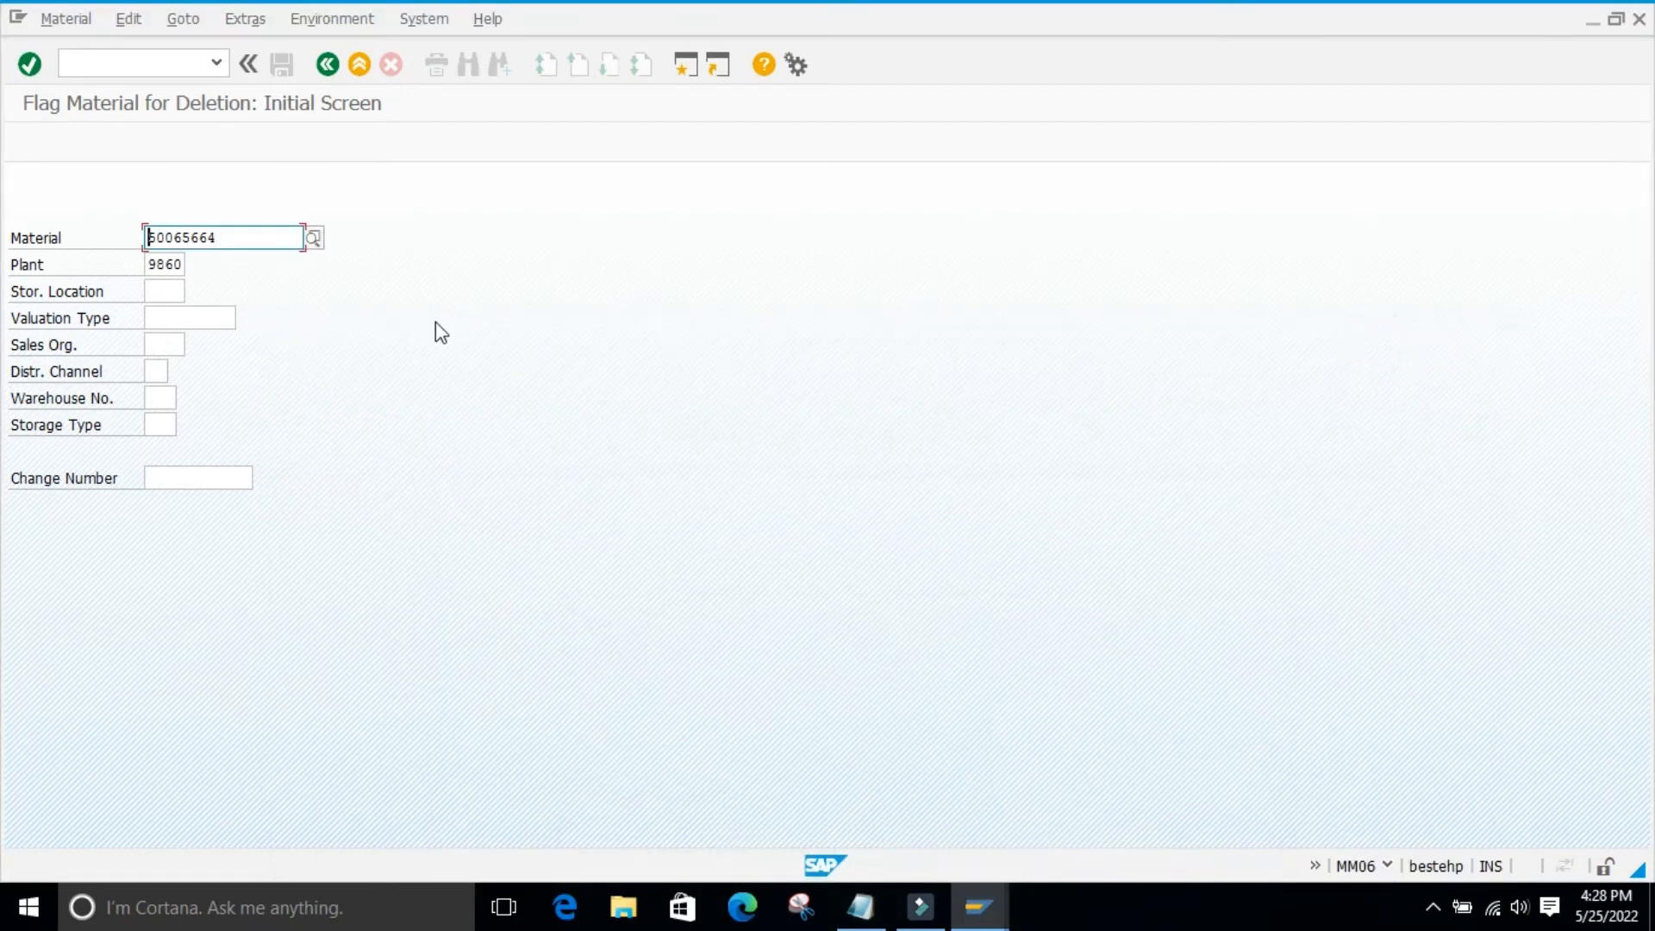
- Open the deletion flag data screen for material 50065664 and review its plant, storage, sales and warehouse levels
{"action": "key", "text": "Return"}
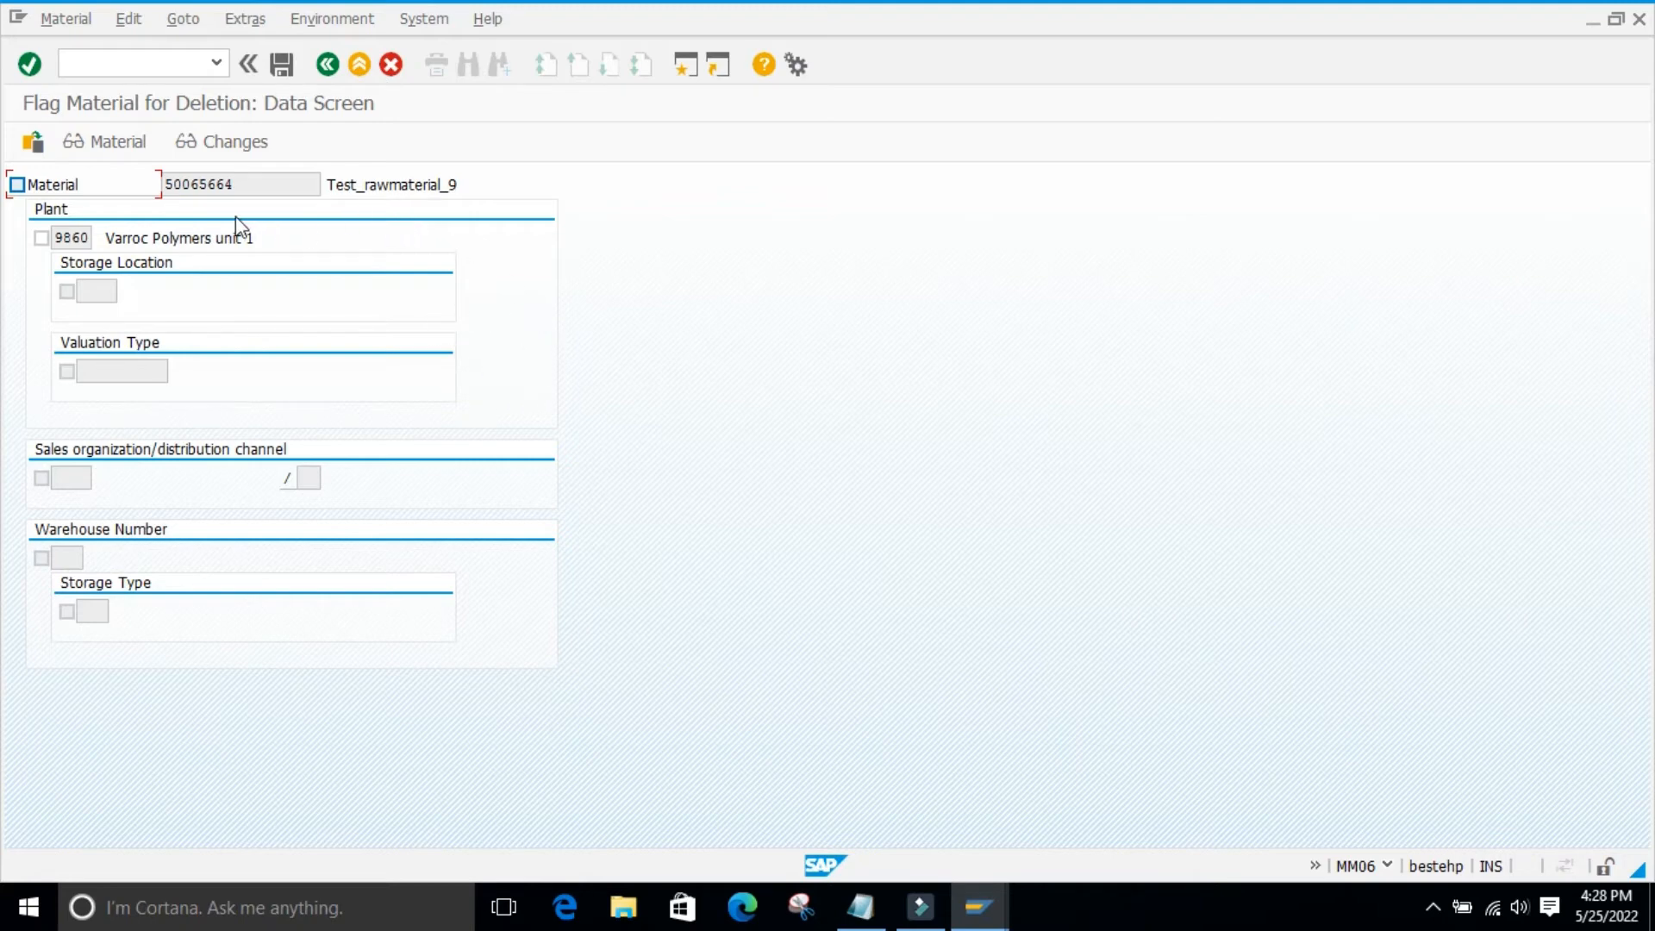
{"action": "left_click", "coordinate": [41, 558]}
{"action": "left_click", "coordinate": [96, 651]}
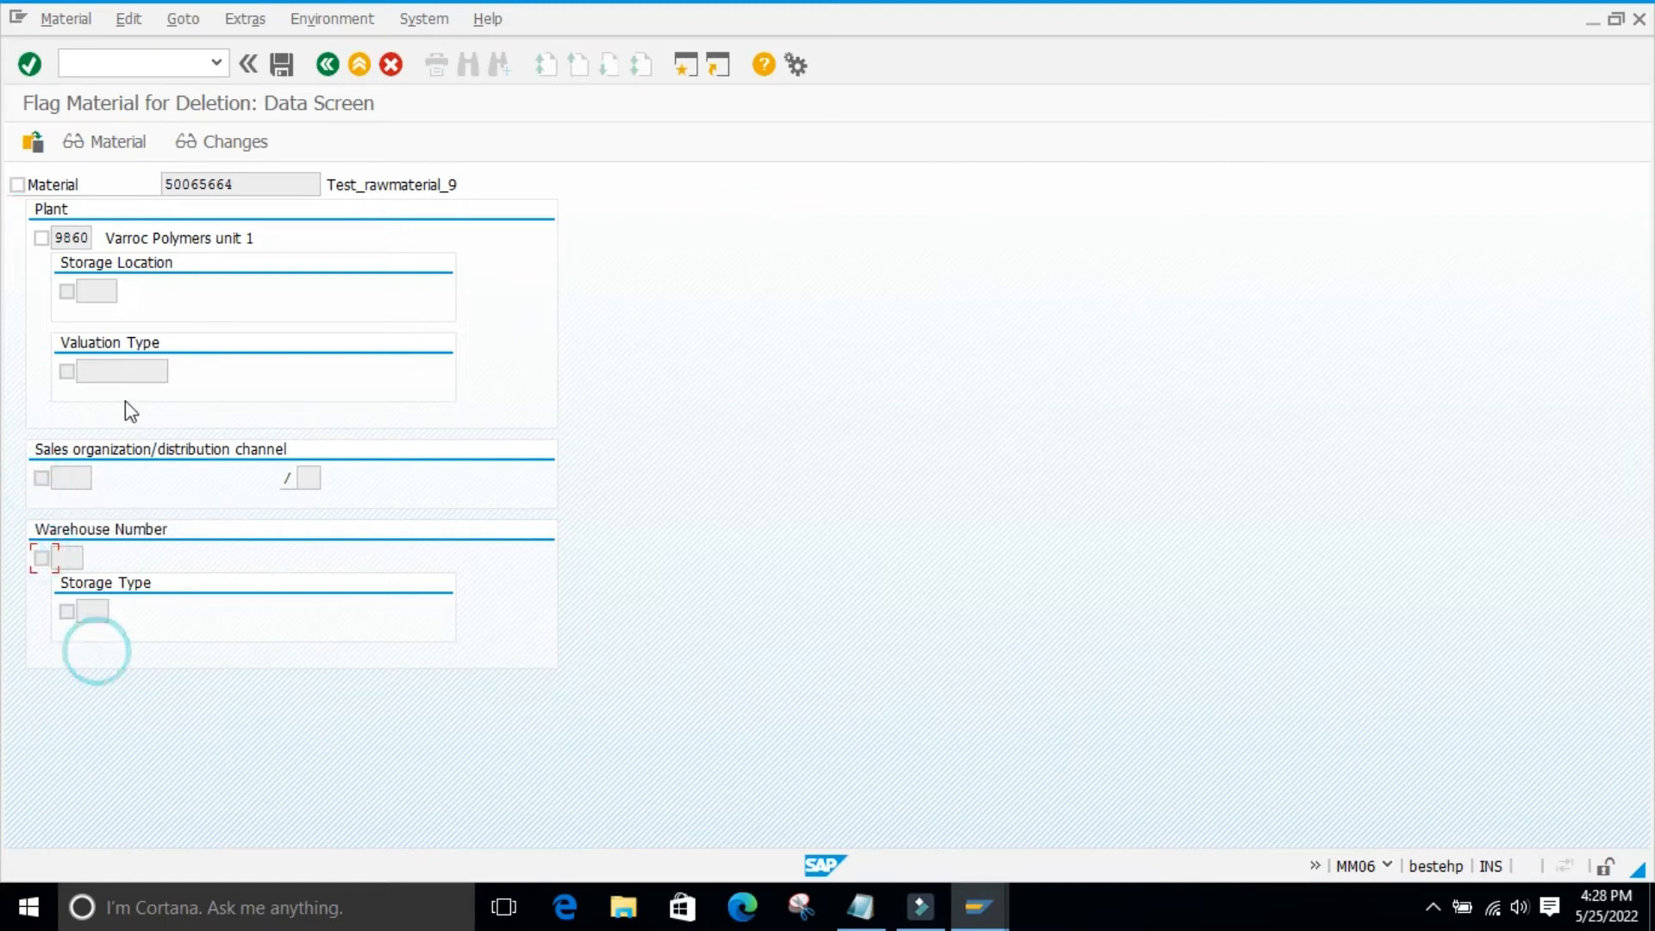
{"action": "left_click", "coordinate": [179, 315]}
{"action": "left_click_drag", "start_coordinate": [106, 239], "coordinate": [268, 239]}
{"action": "left_click", "coordinate": [761, 303]}
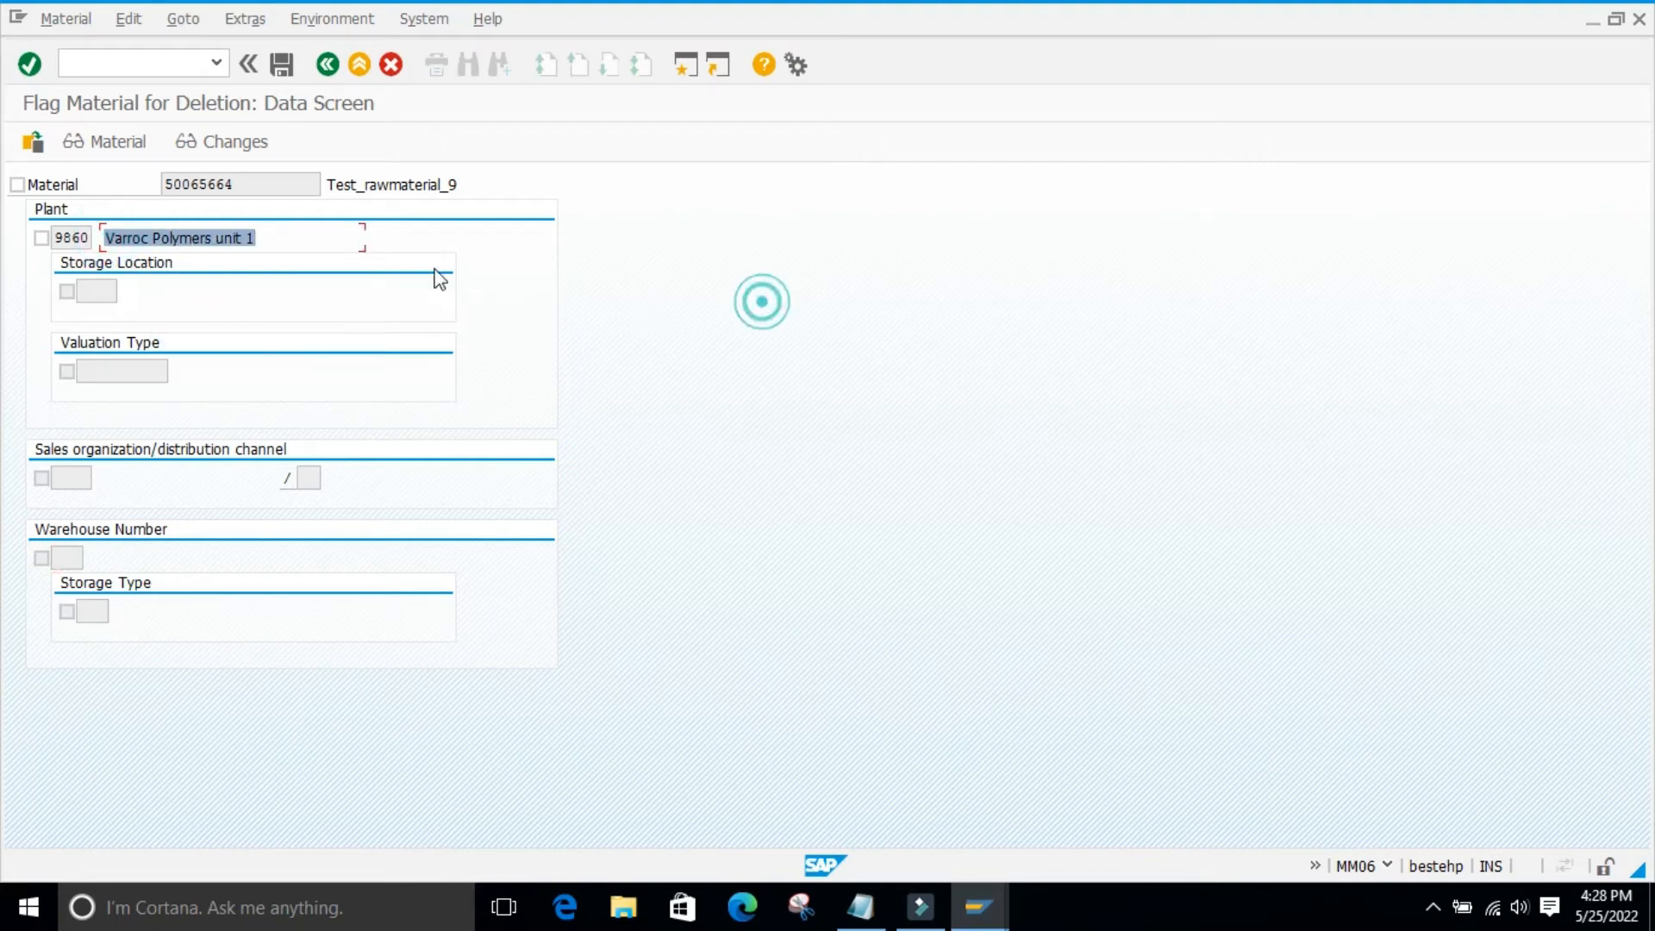
- Set the deletion flags for the material itself and for plant 9860, and check whether the storage location can be flagged
{"action": "left_click", "coordinate": [17, 184]}
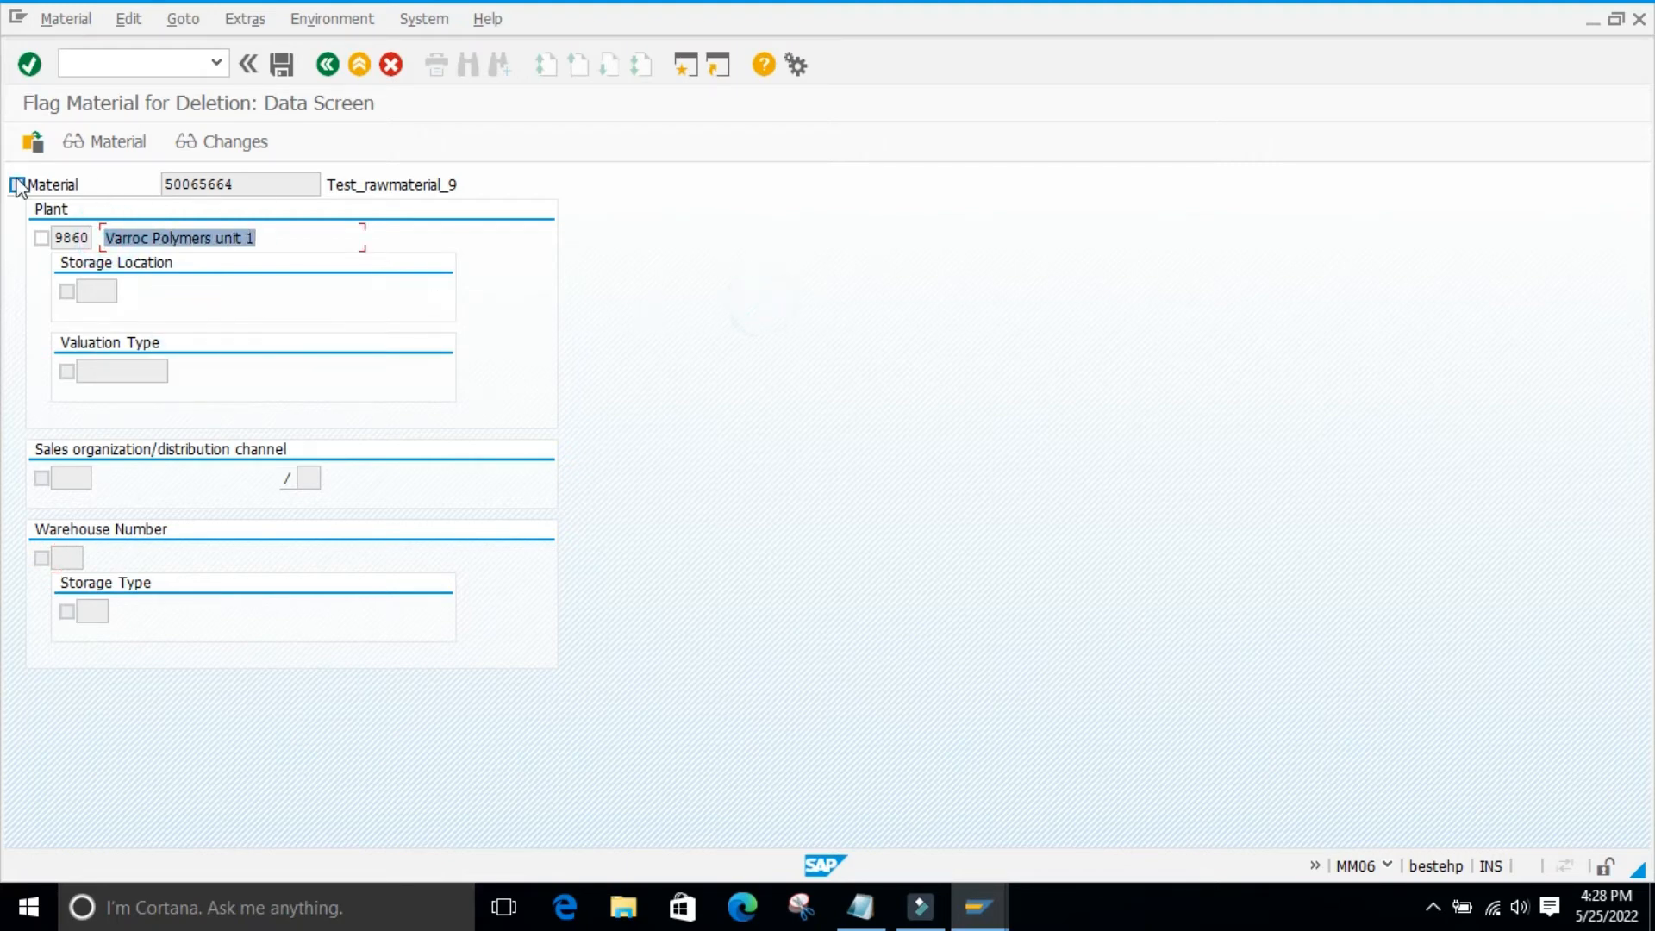
{"action": "left_click", "coordinate": [40, 238]}
{"action": "left_click", "coordinate": [68, 291]}
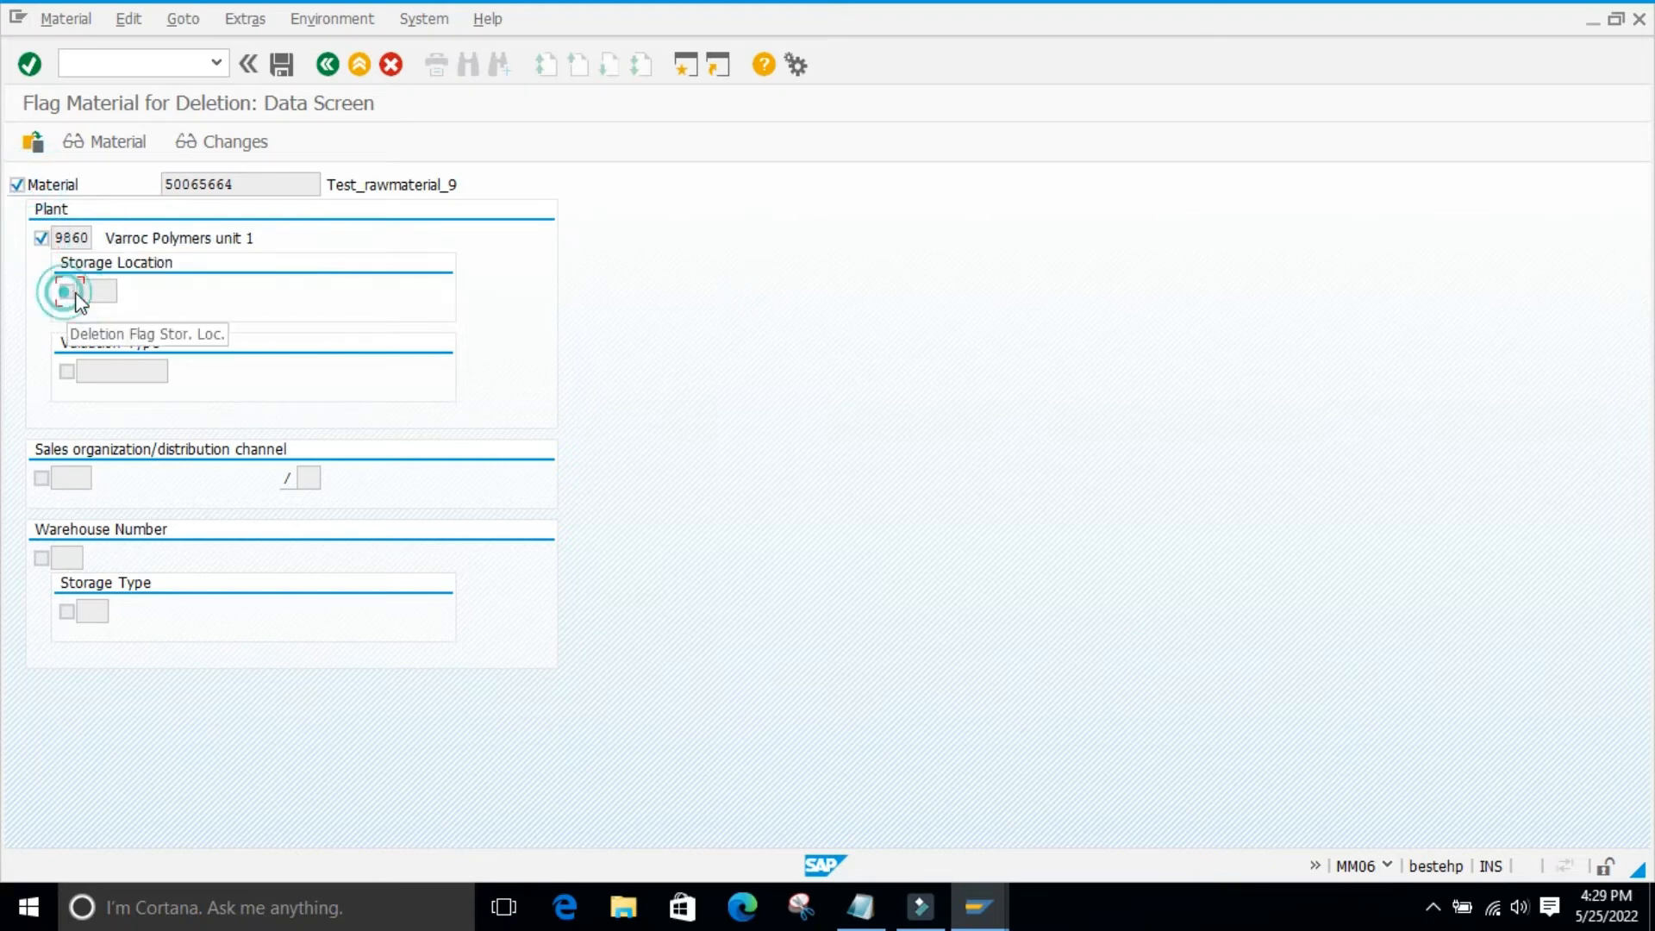
{"action": "left_click", "coordinate": [702, 328]}
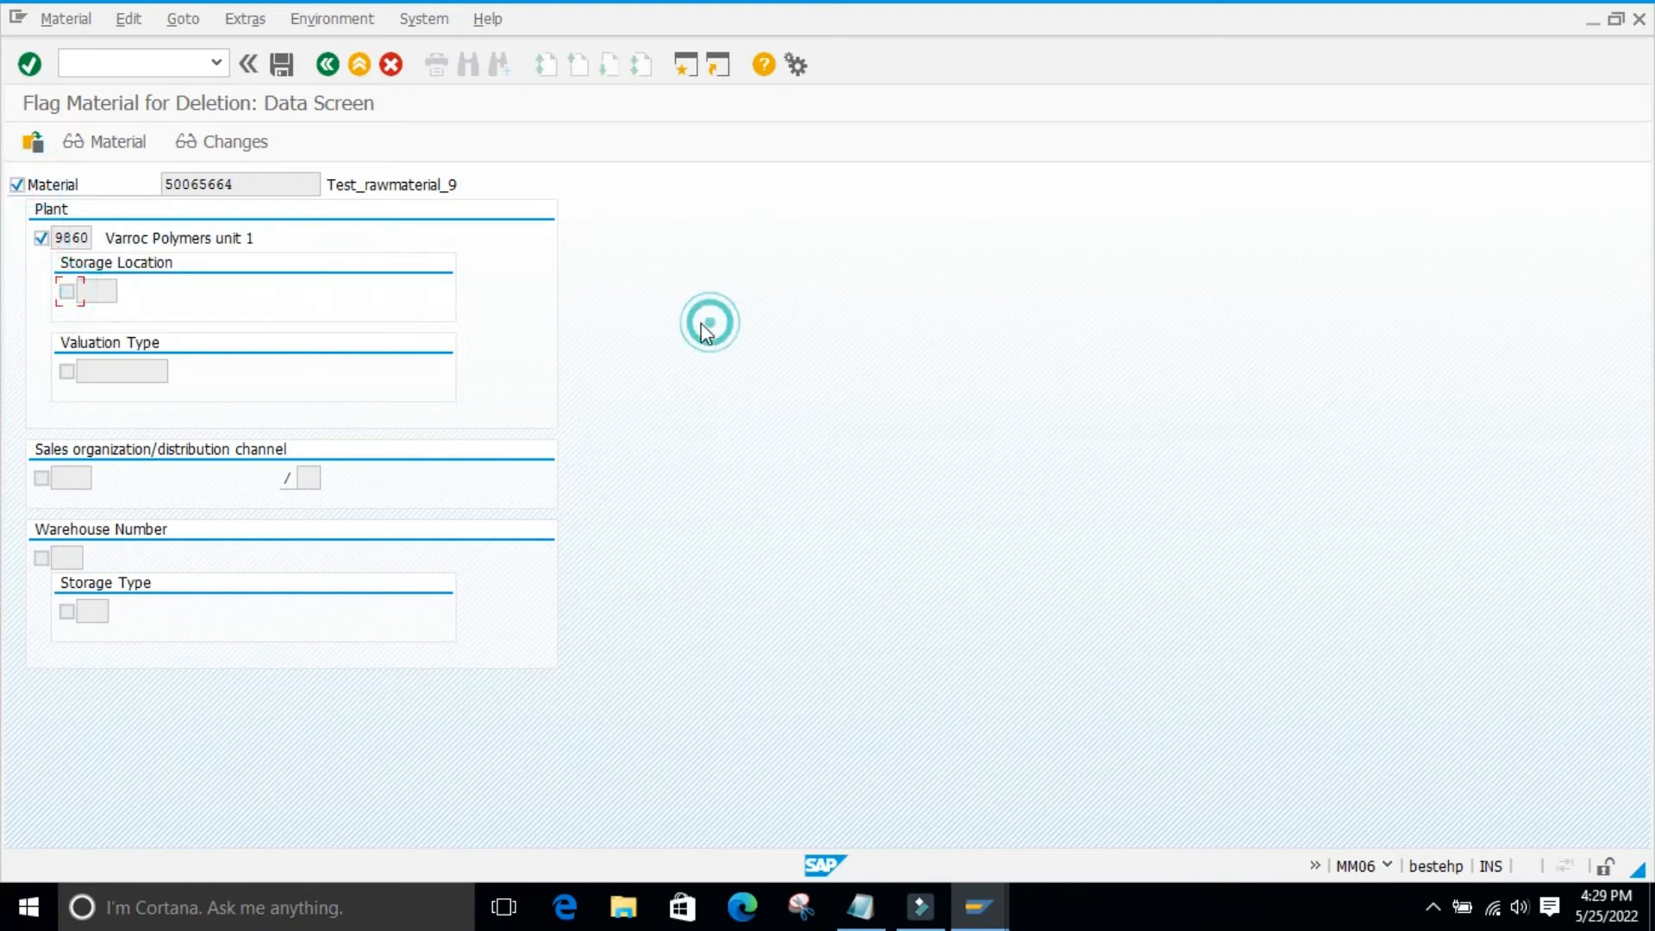
{"action": "left_click", "coordinate": [41, 242]}
{"action": "left_click", "coordinate": [41, 241]}
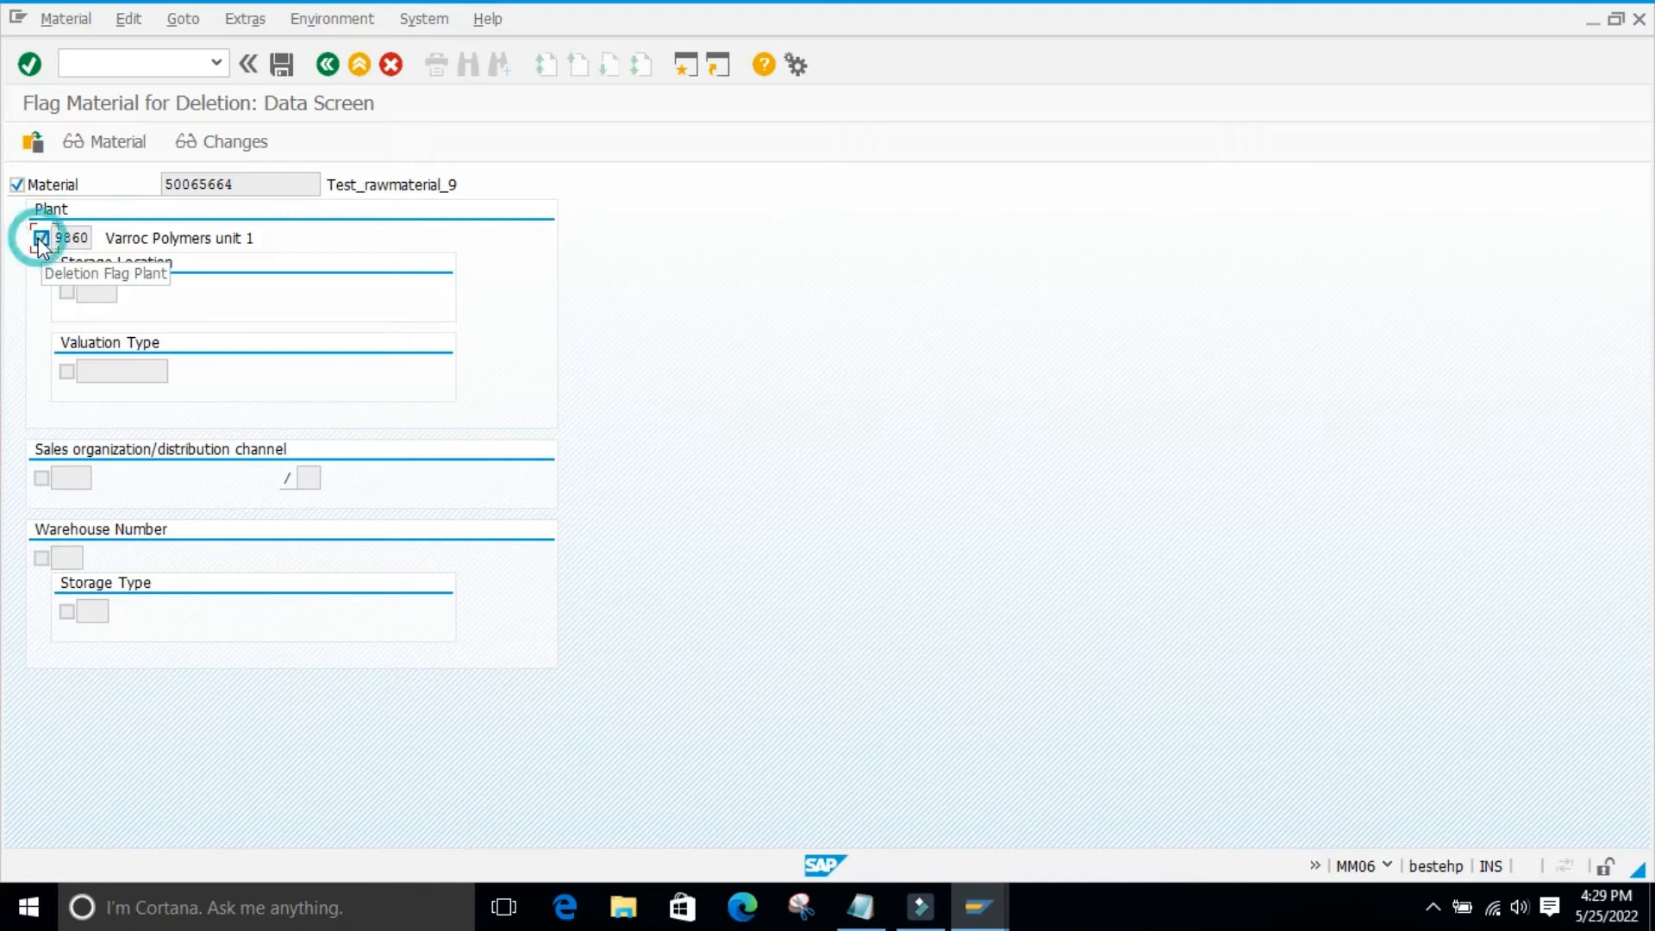
- Open the field help for the material-level deletion flag and read its explanation of deletion at client level
{"action": "right_click", "coordinate": [18, 188]}
{"action": "left_click", "coordinate": [56, 197]}
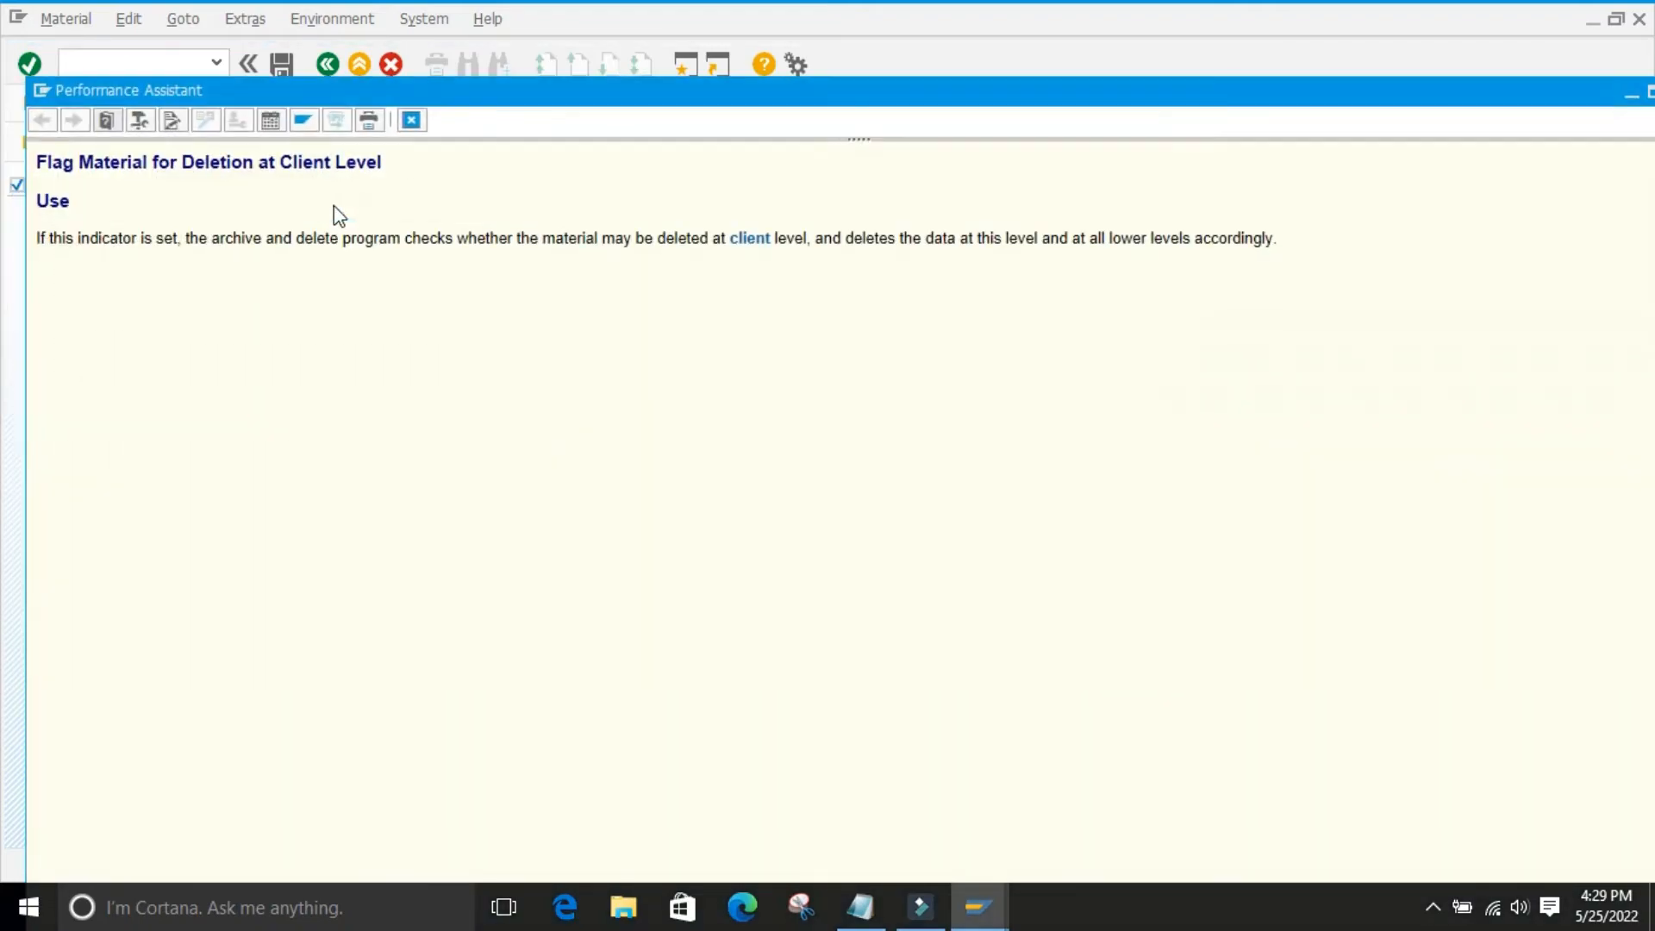
{"action": "left_click_drag", "start_coordinate": [38, 162], "coordinate": [370, 164]}
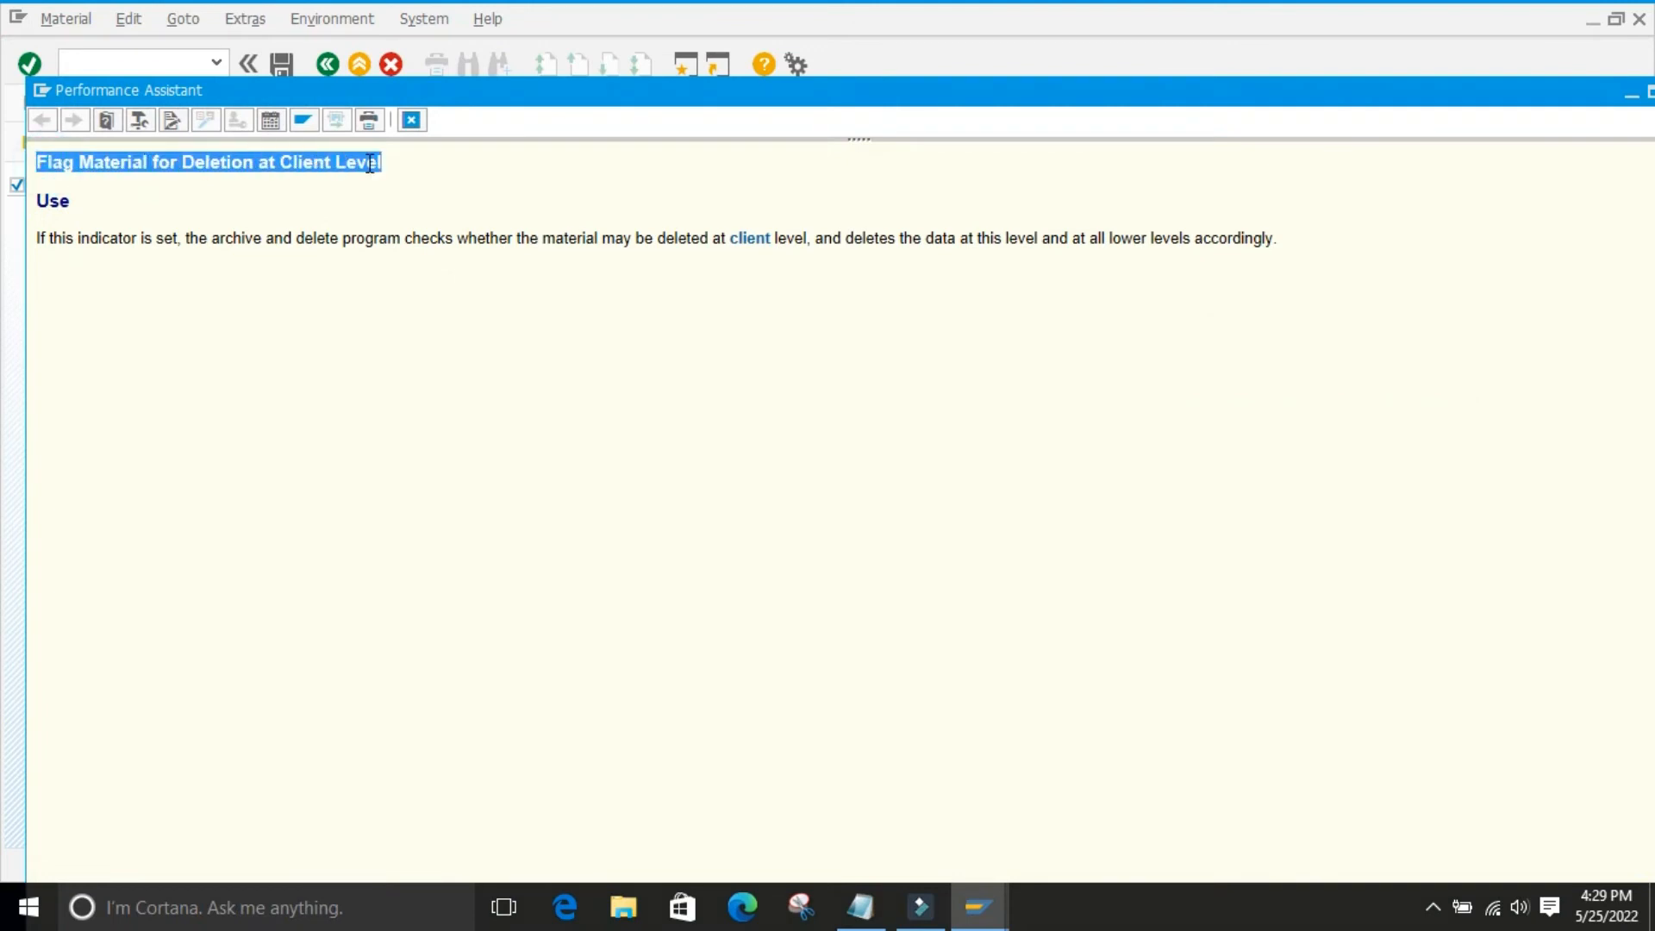
{"action": "double_click", "coordinate": [399, 351]}
{"action": "left_click_drag", "start_coordinate": [44, 236], "coordinate": [485, 245]}
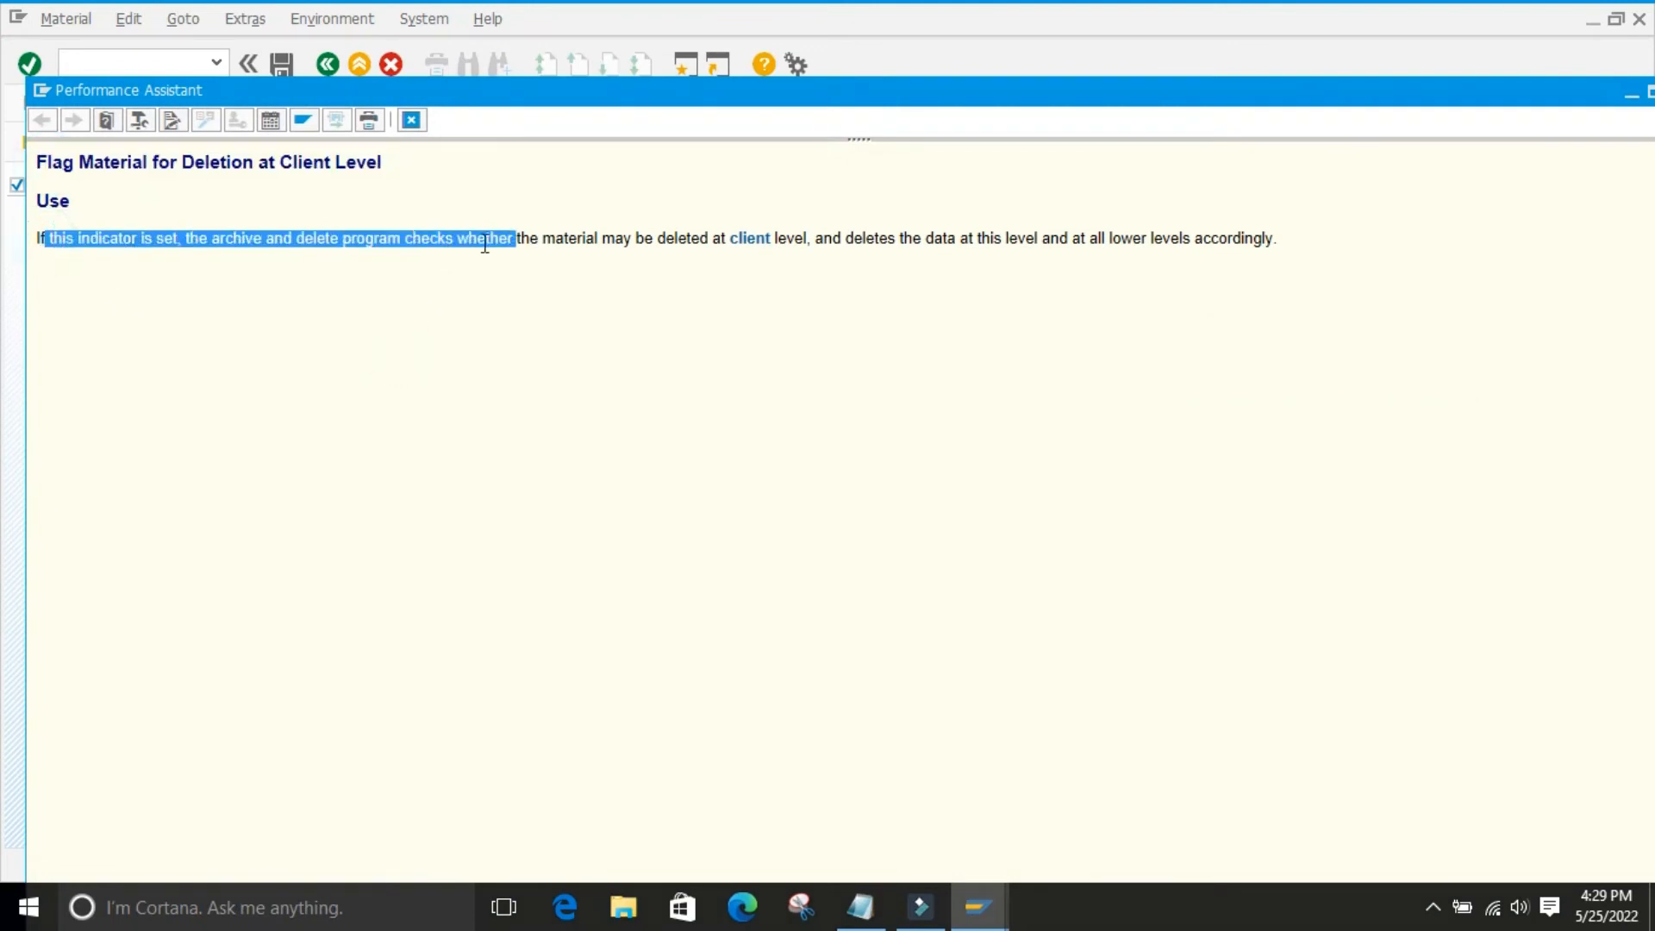
{"action": "left_click", "coordinate": [298, 288]}
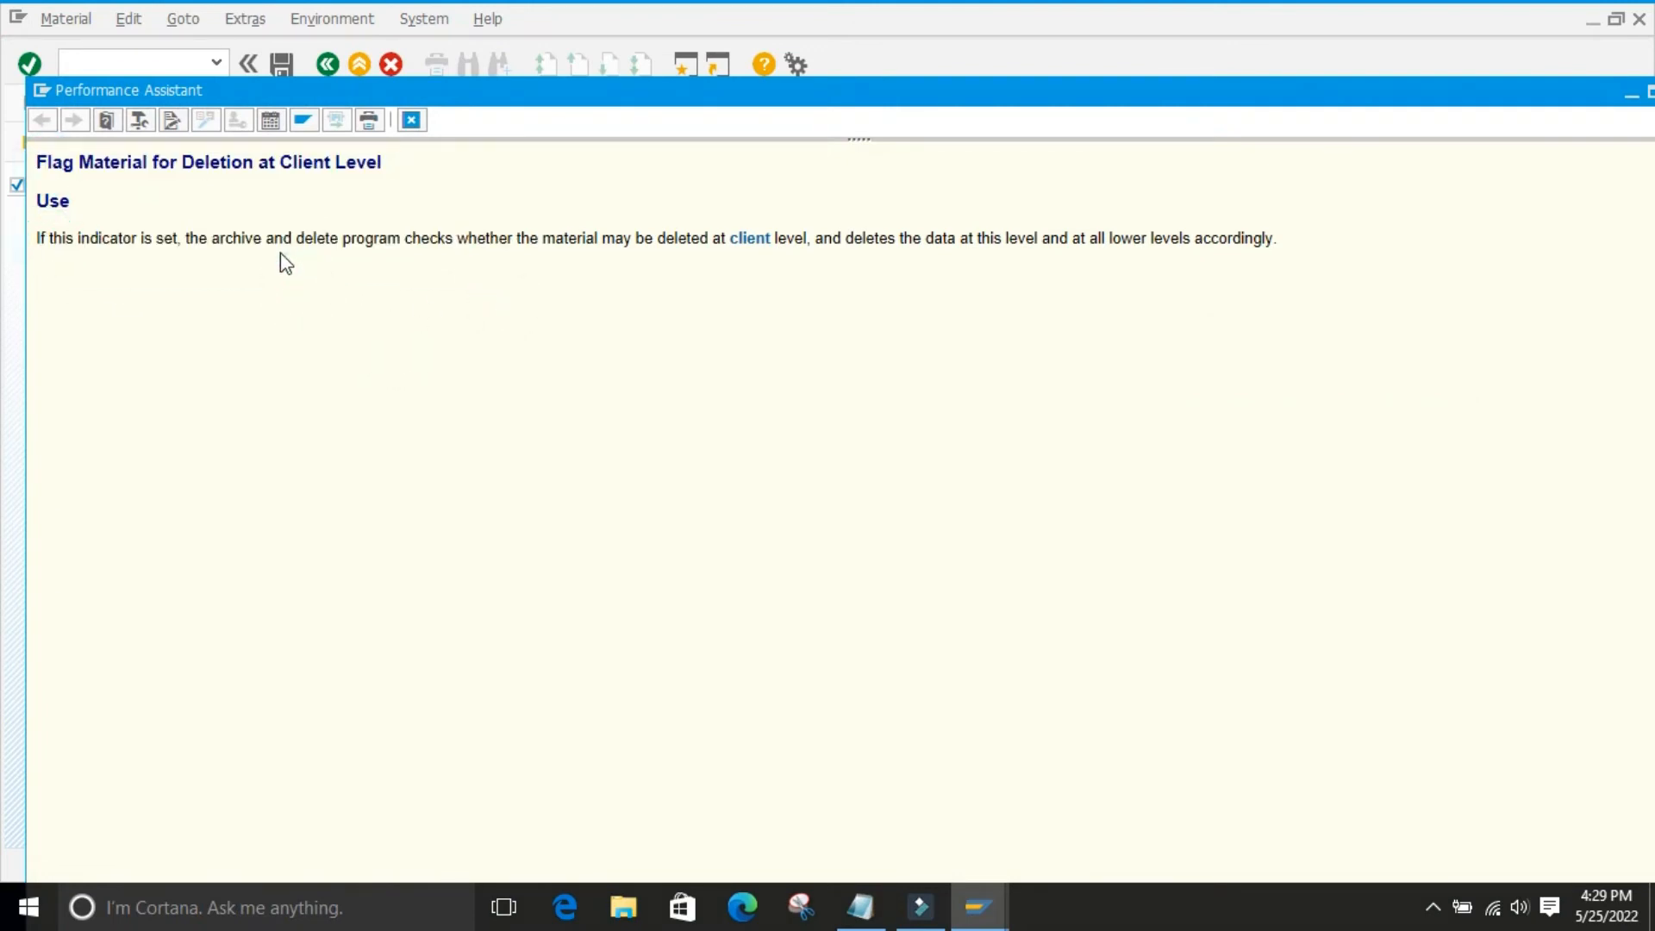
{"action": "left_click_drag", "start_coordinate": [298, 236], "coordinate": [1243, 255]}
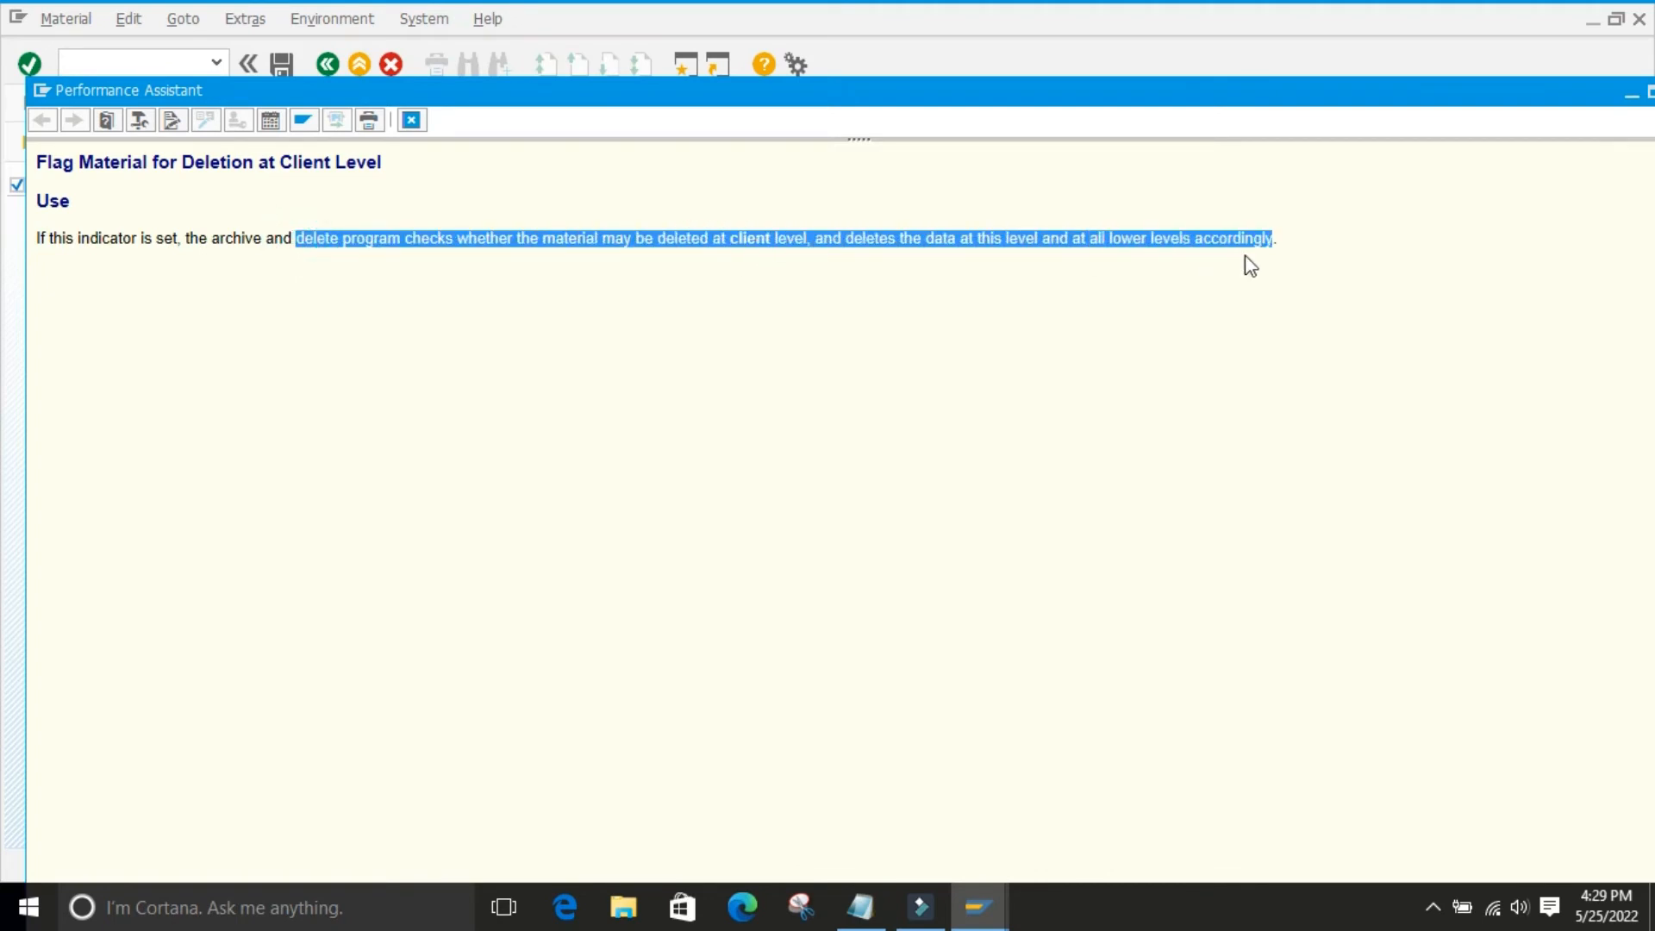
{"action": "left_click", "coordinate": [899, 237]}
{"action": "left_click_drag", "start_coordinate": [977, 238], "coordinate": [1219, 278]}
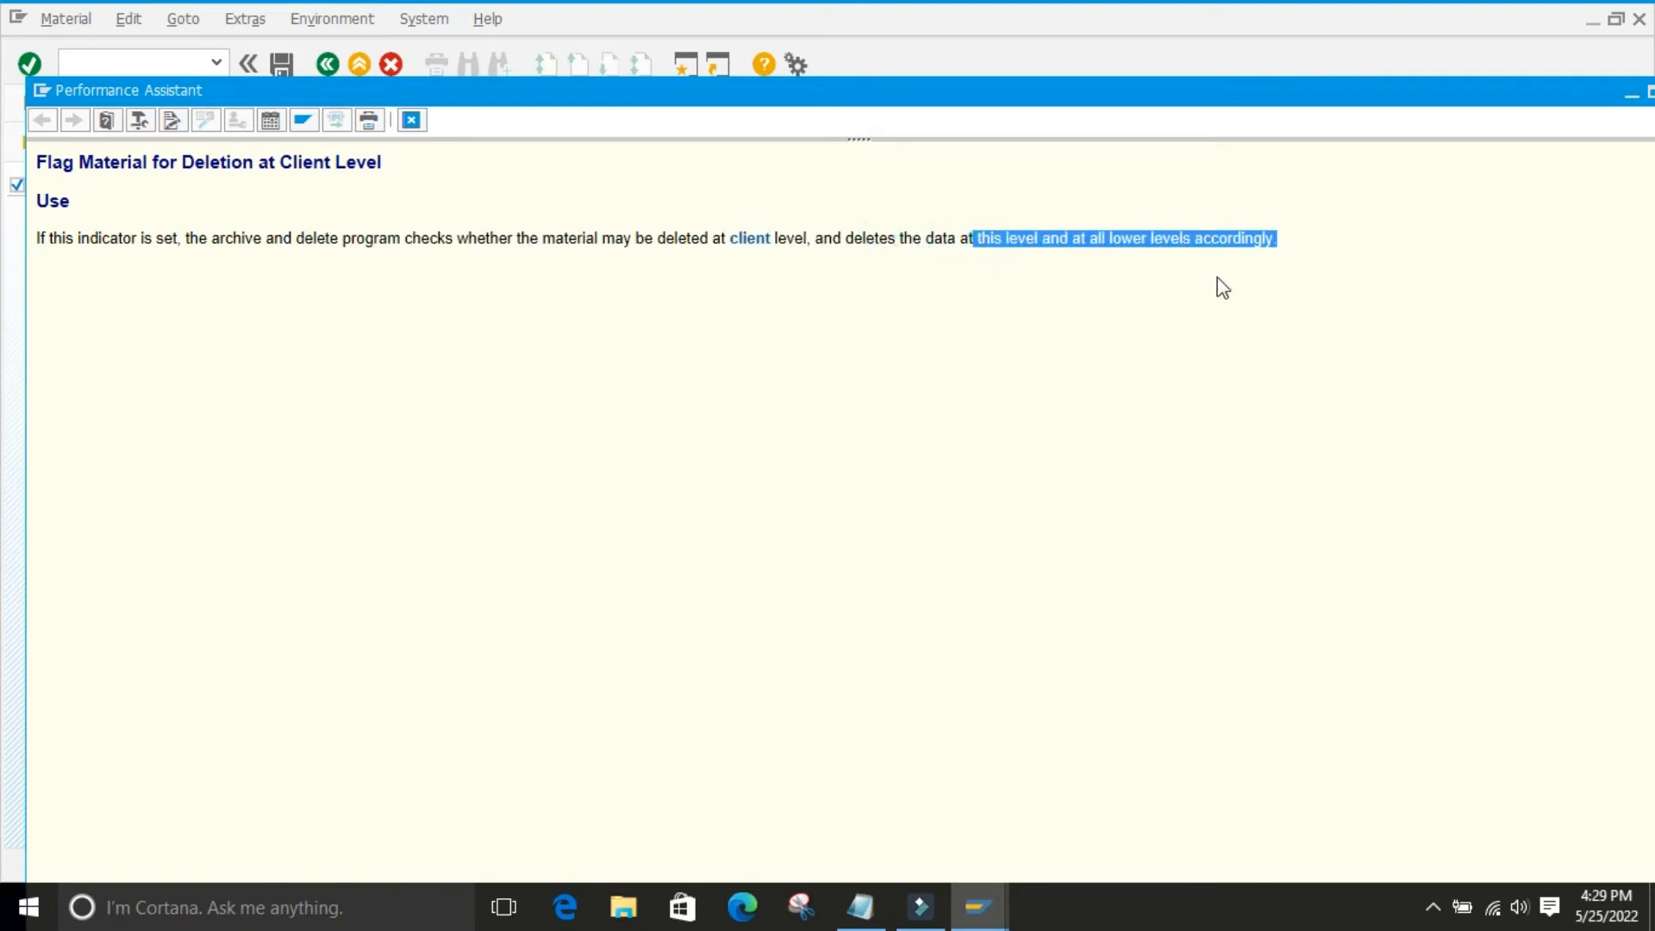
- Close the client-level help and open the field help for the deletion flag of plant 9860
{"action": "left_click", "coordinate": [1099, 326]}
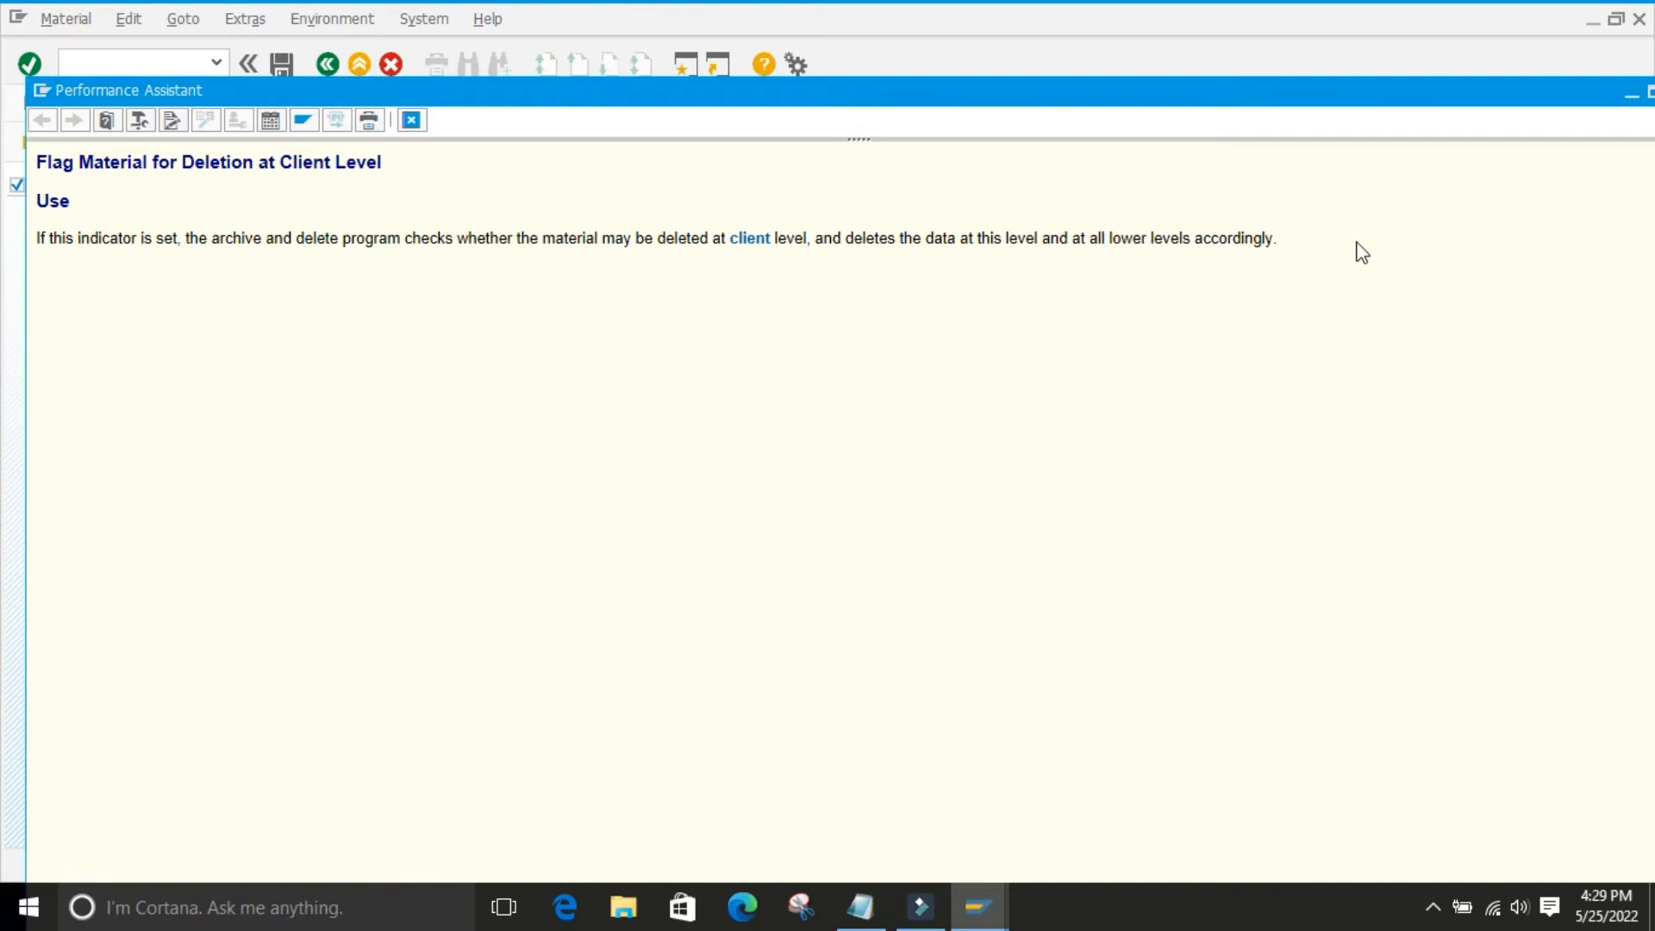
{"action": "left_click", "coordinate": [411, 119]}
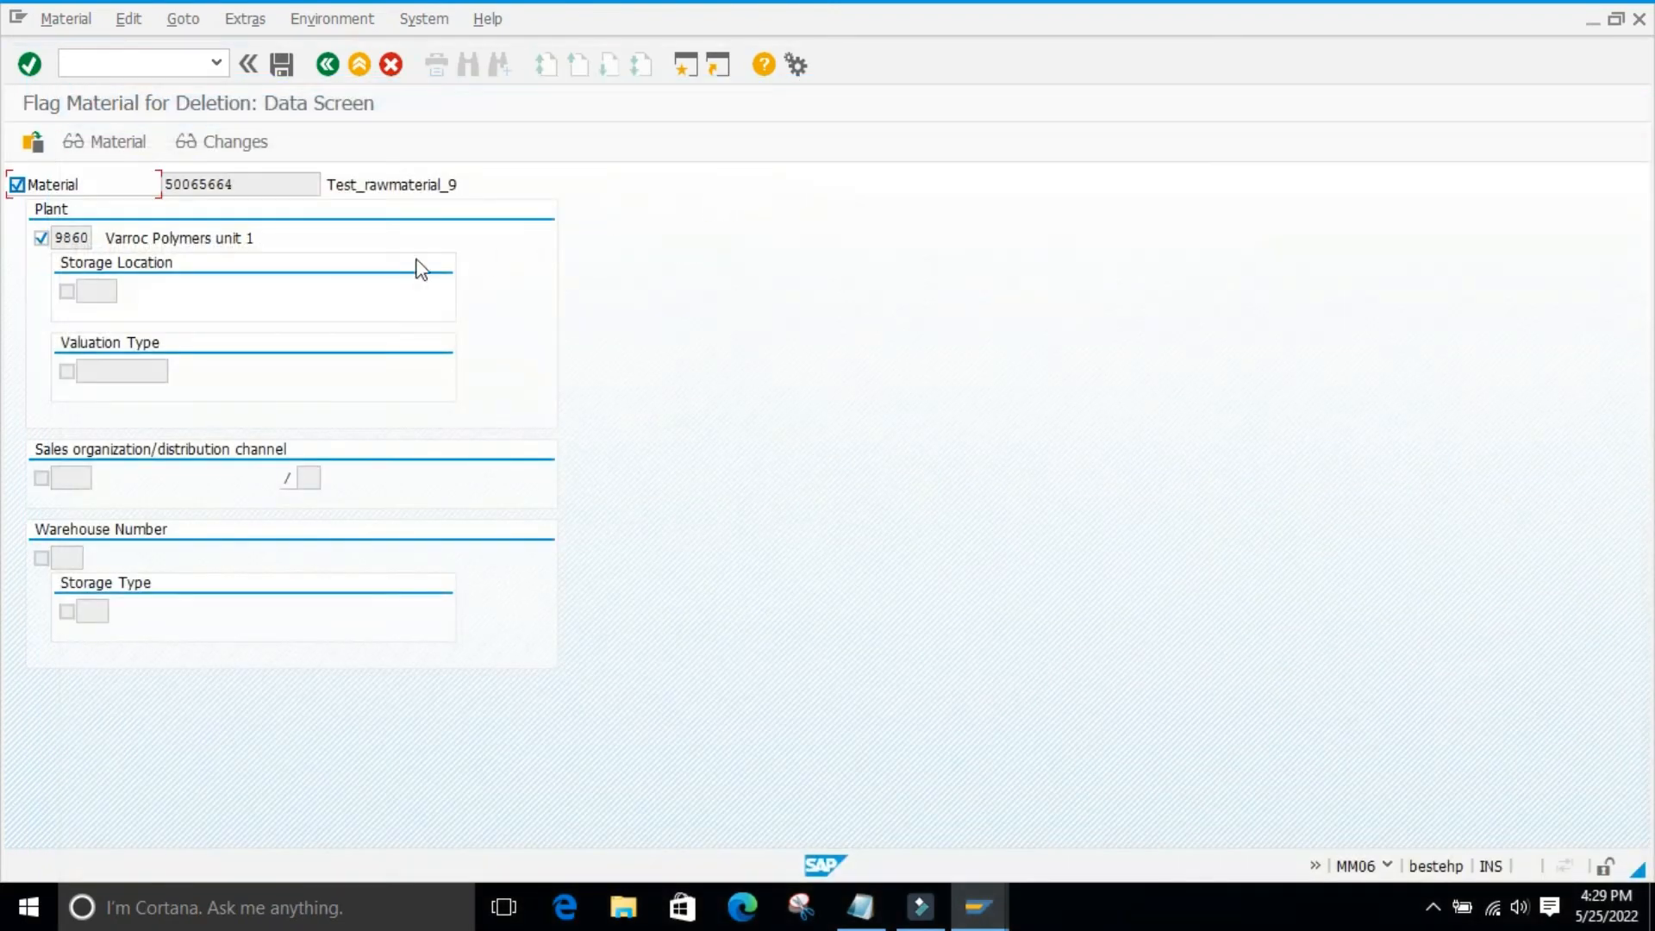
{"action": "right_click", "coordinate": [74, 239]}
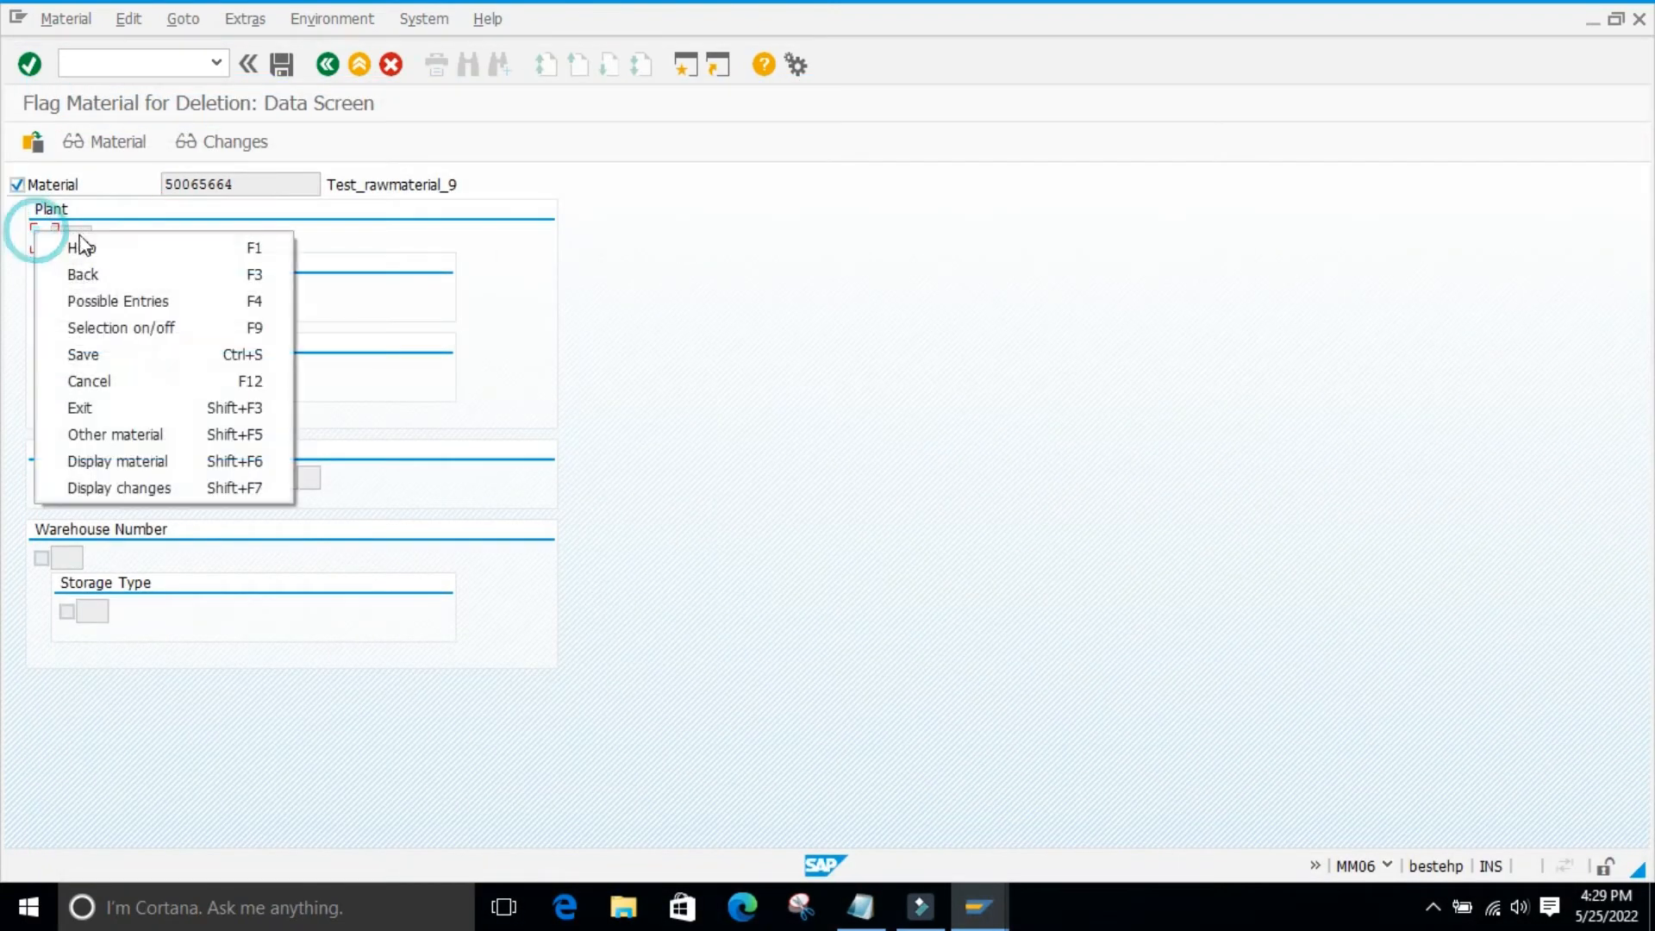
{"action": "left_click", "coordinate": [82, 246]}
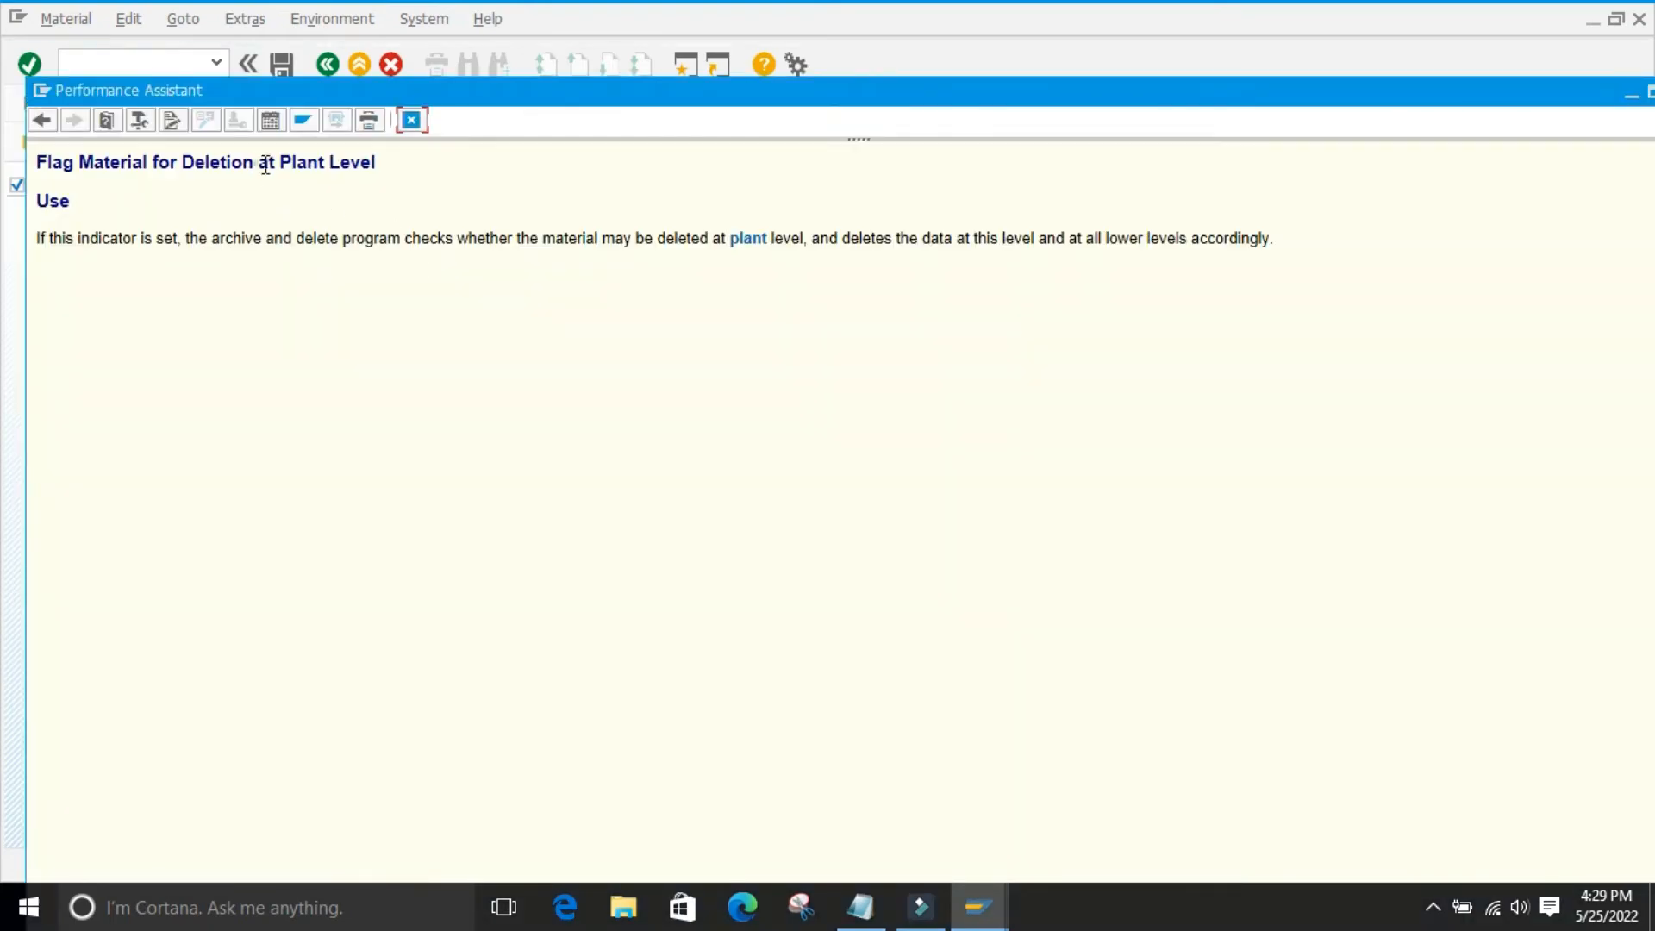
- Read the help explanation of deletion at plant level, leave the help and decline logging off
{"action": "left_click_drag", "start_coordinate": [255, 162], "coordinate": [375, 163]}
{"action": "double_click", "coordinate": [307, 292]}
{"action": "left_click_drag", "start_coordinate": [142, 228], "coordinate": [400, 233]}
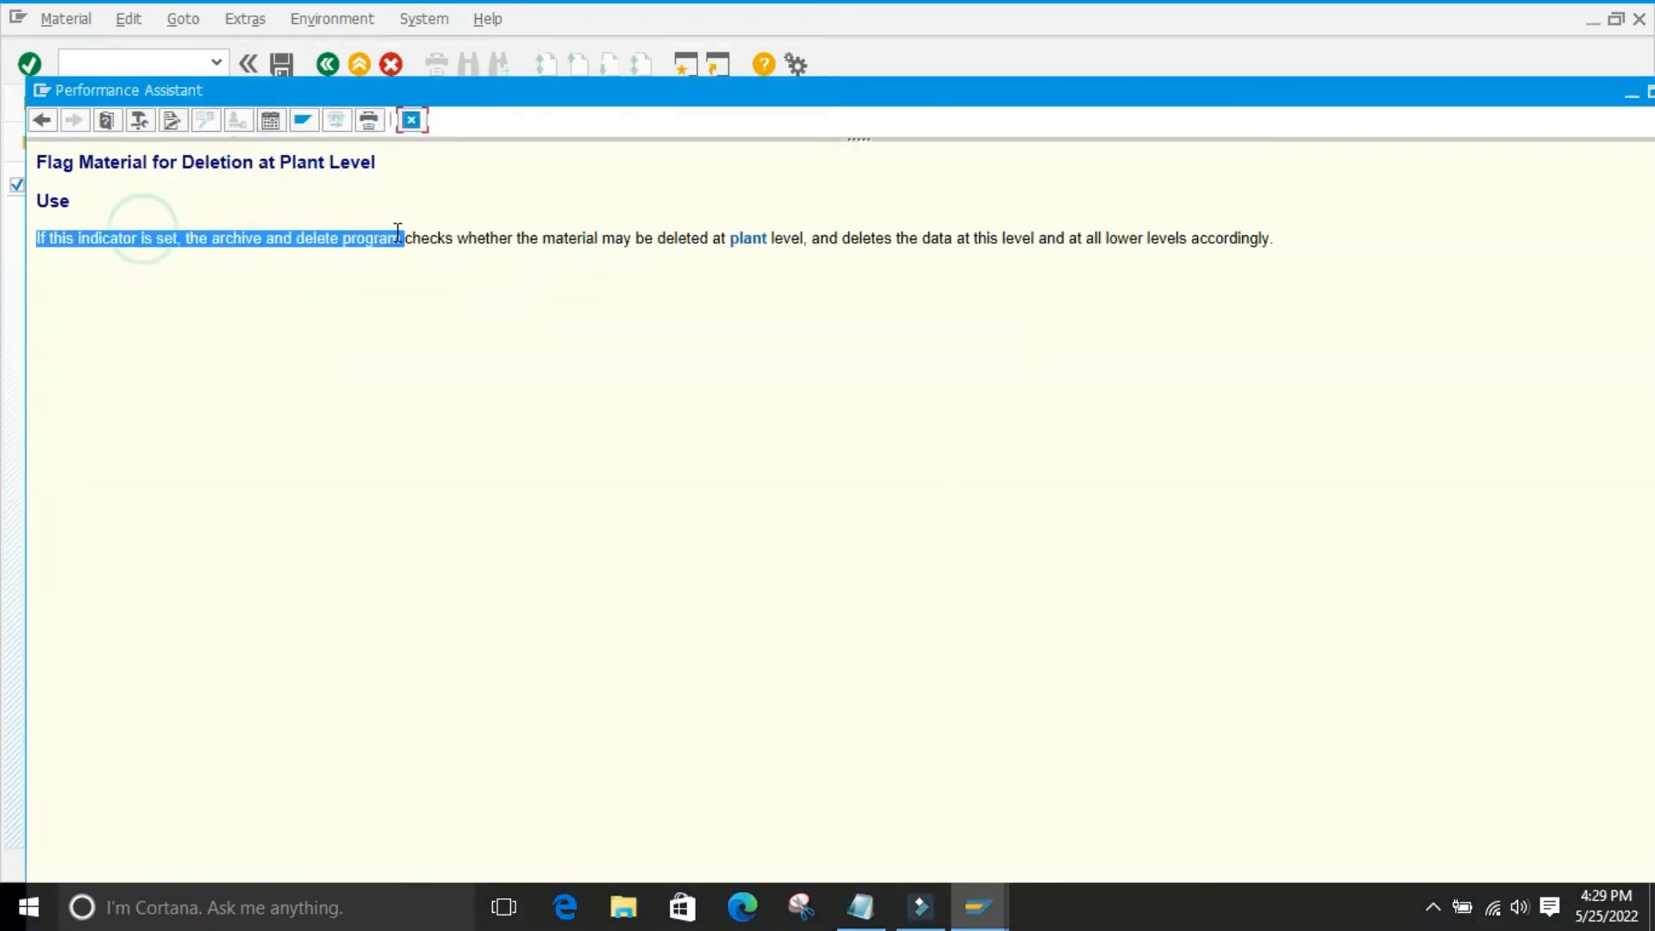
{"action": "left_click_drag", "start_coordinate": [450, 341], "coordinate": [444, 338]}
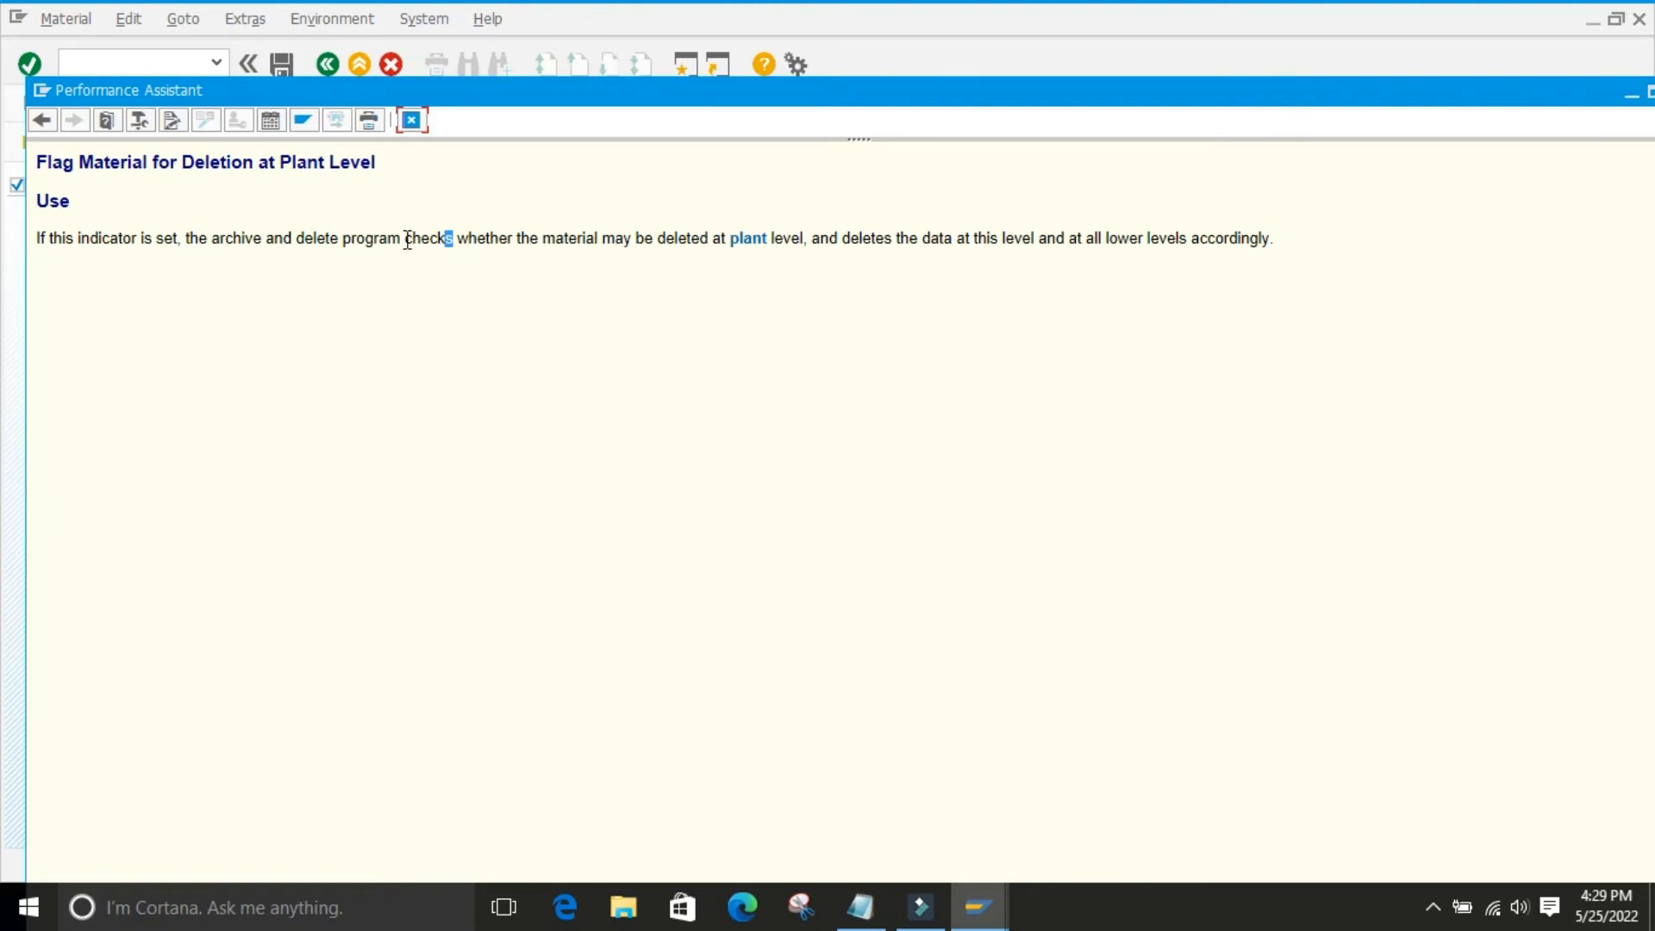
{"action": "left_click_drag", "start_coordinate": [408, 240], "coordinate": [729, 259]}
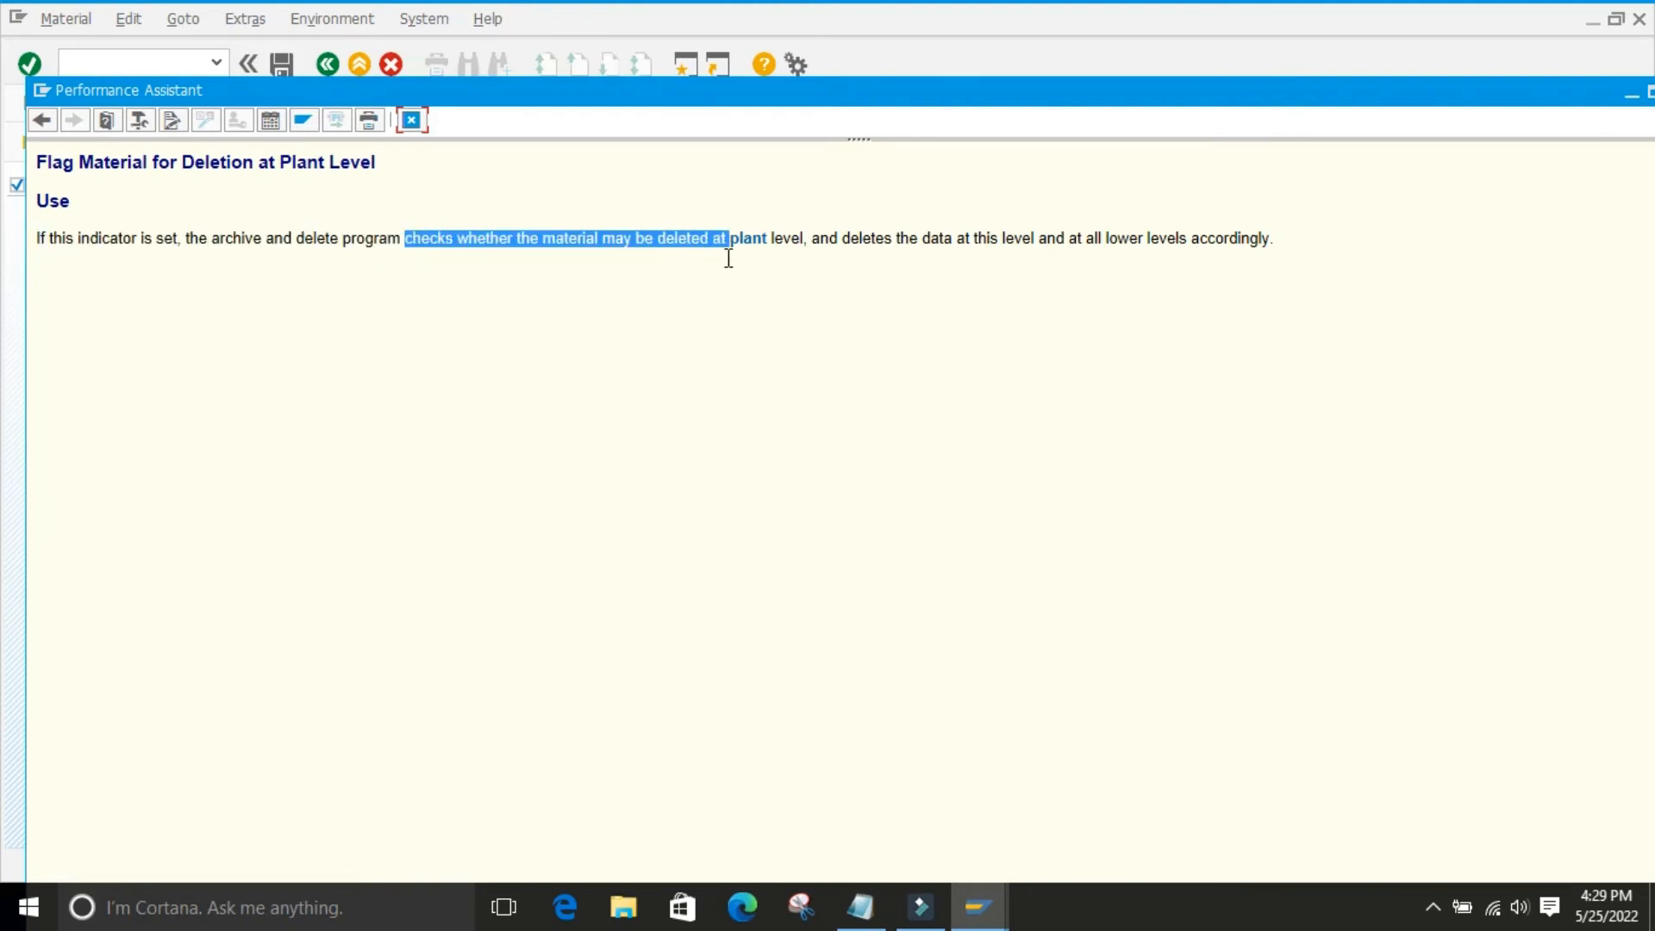
{"action": "left_click", "coordinate": [832, 345]}
{"action": "left_click", "coordinate": [975, 281]}
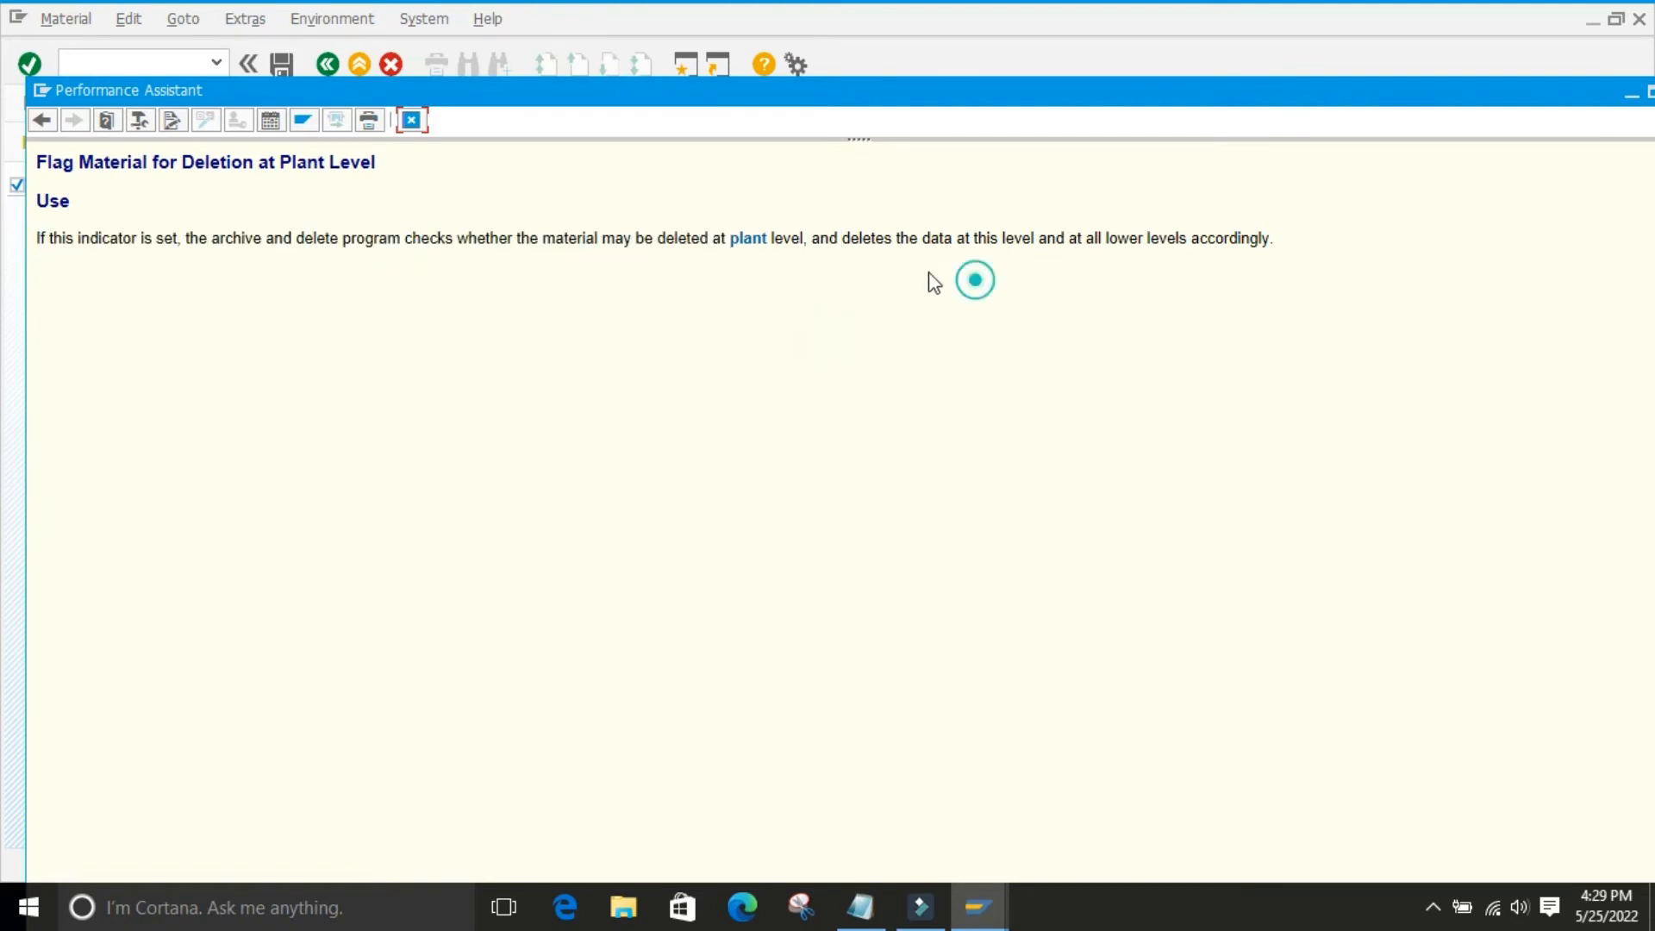
{"action": "left_click_drag", "start_coordinate": [888, 236], "coordinate": [1325, 239]}
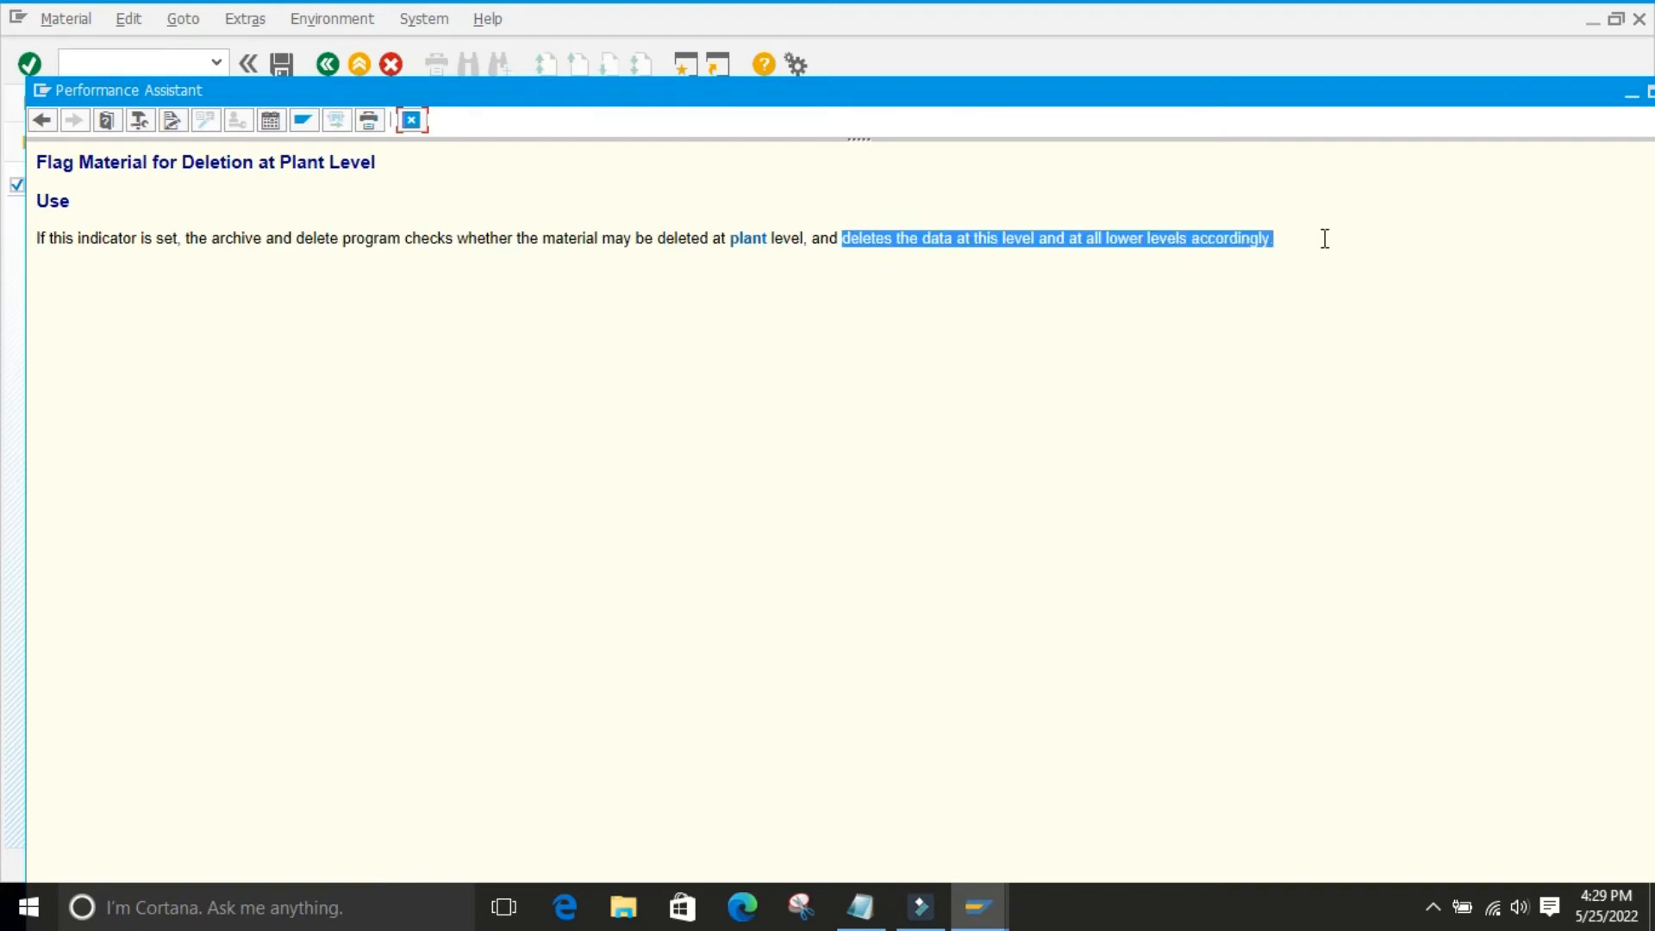
{"action": "left_click", "coordinate": [1245, 286]}
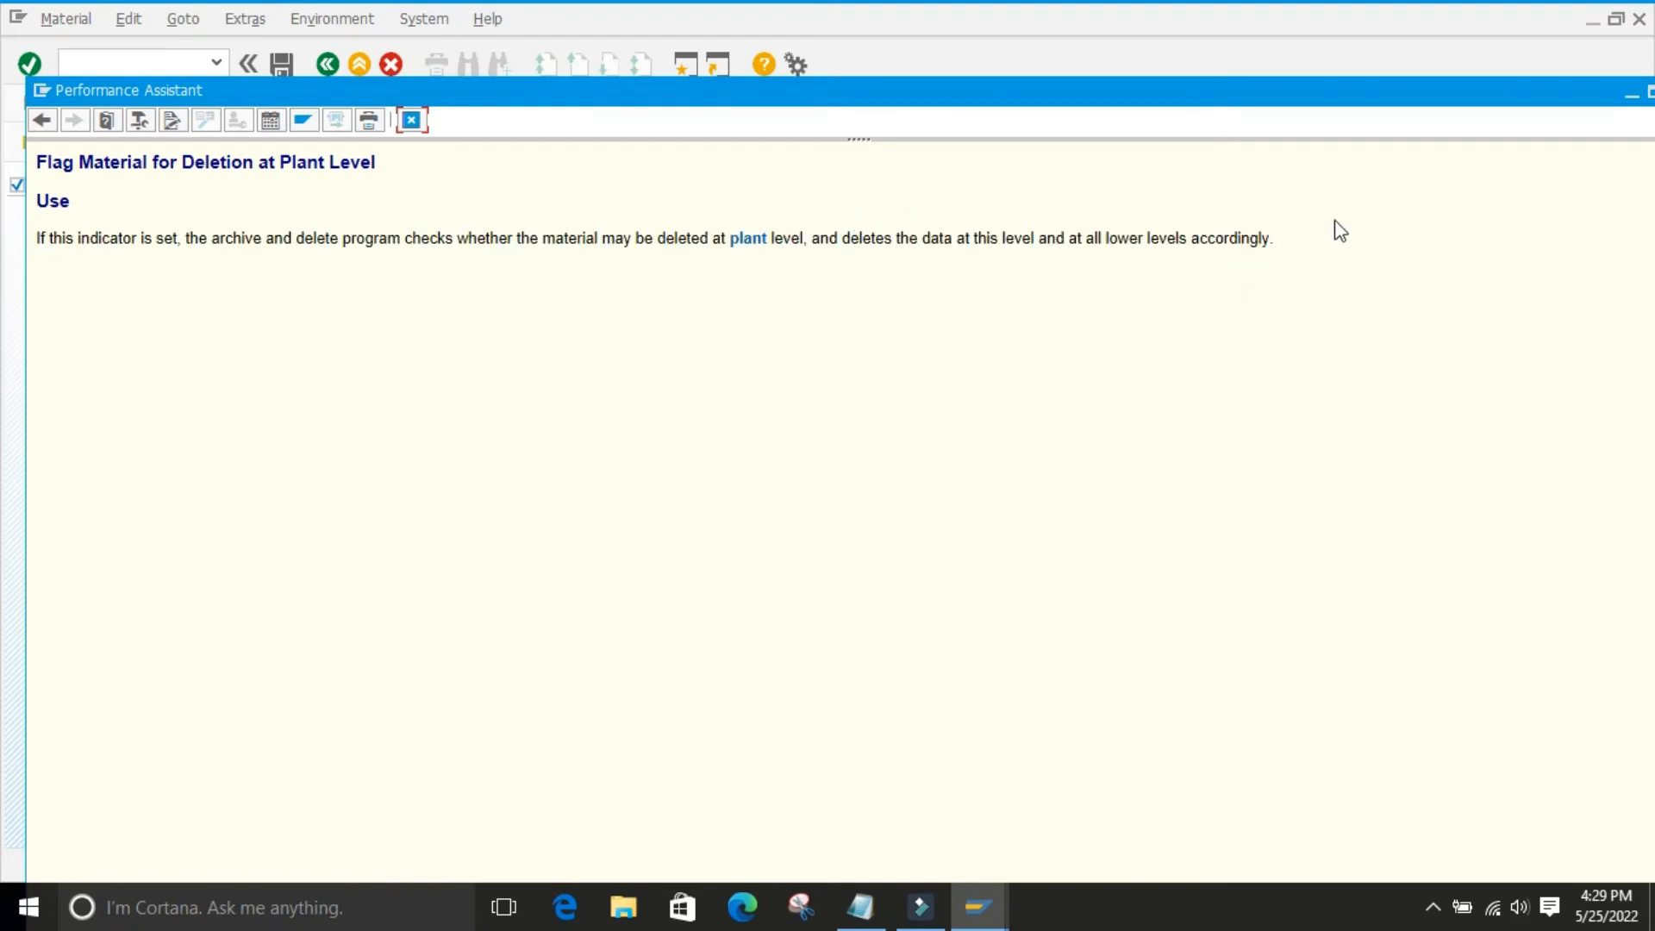
{"action": "left_click", "coordinate": [1640, 19]}
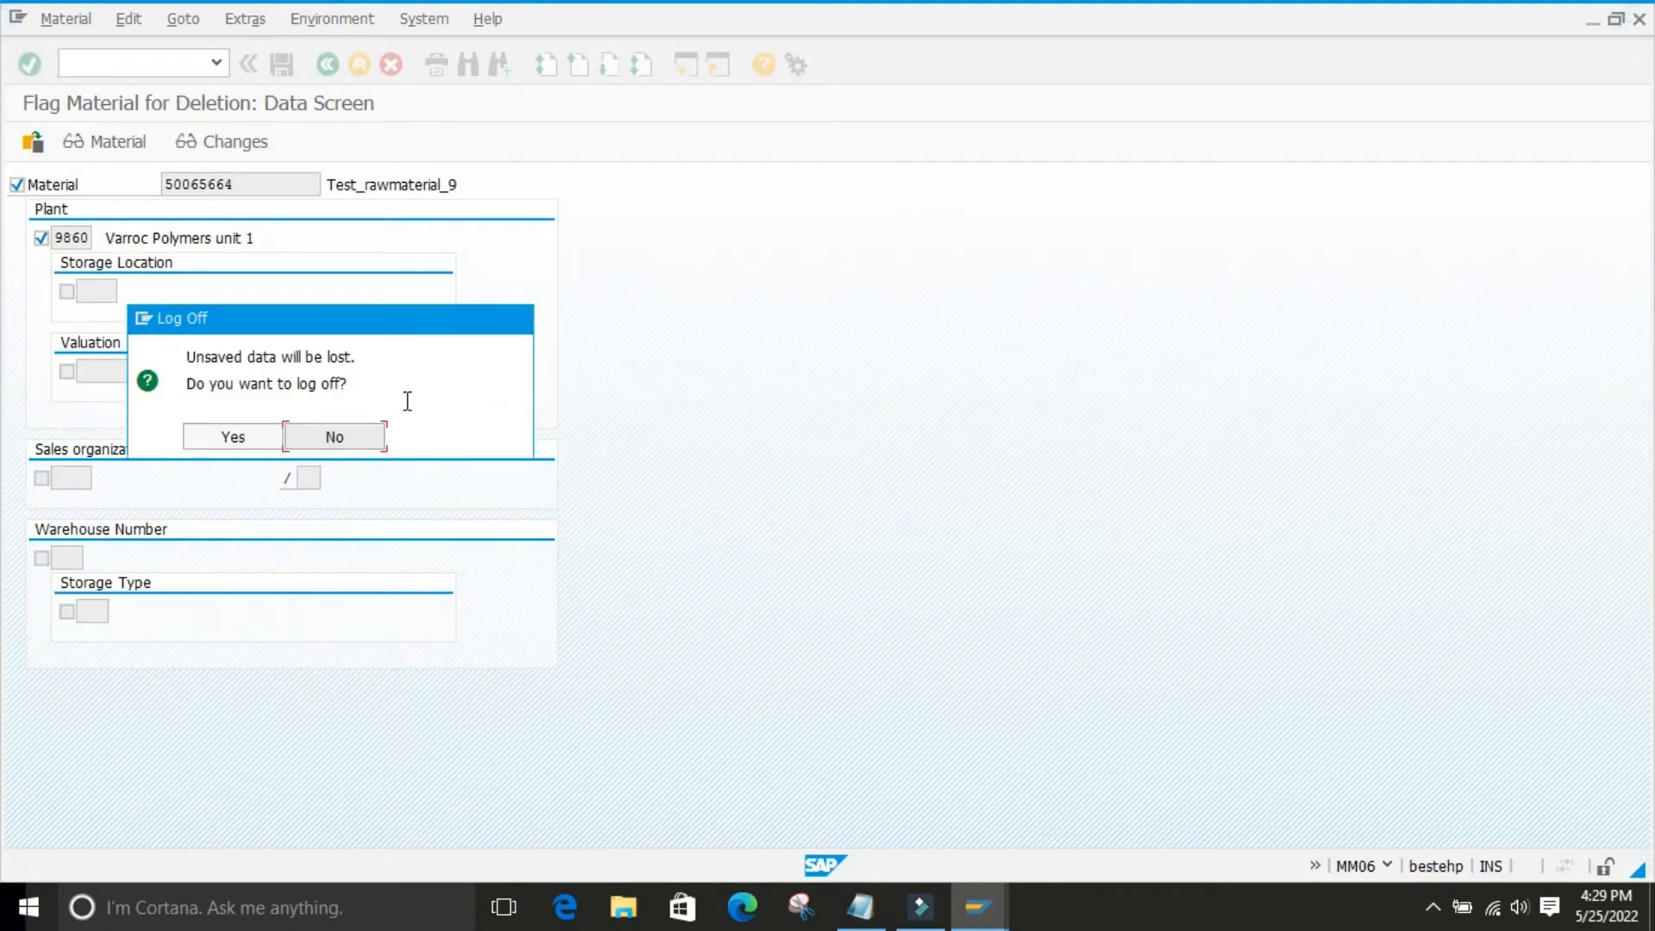
{"action": "left_click", "coordinate": [353, 437]}
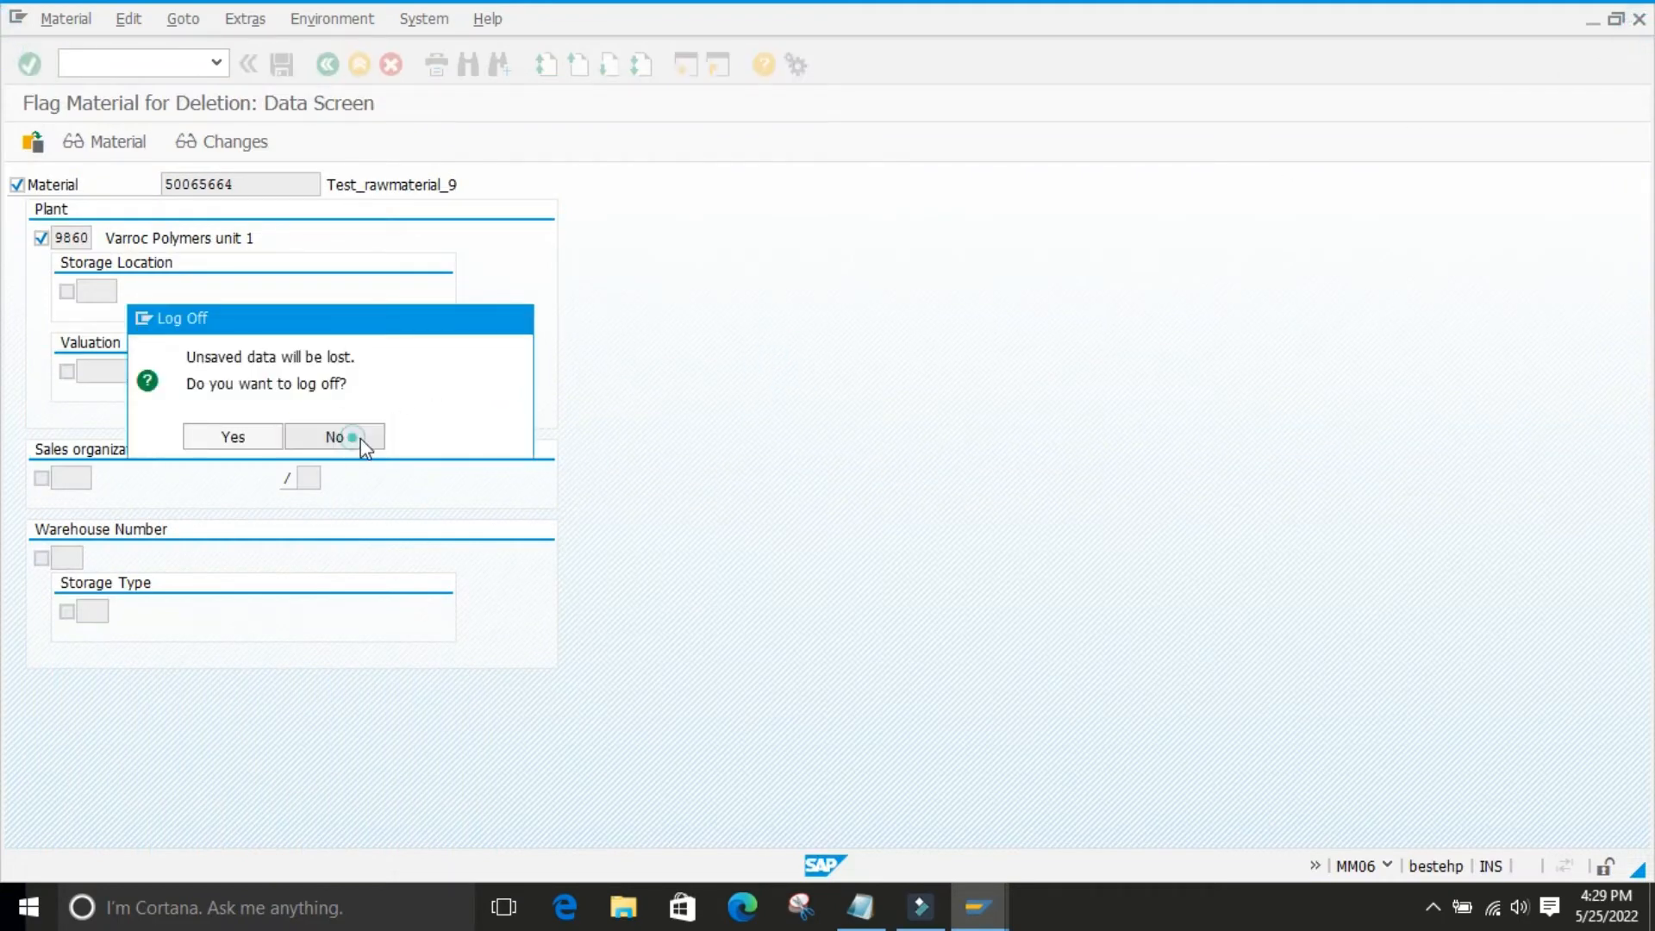
- Clear the material-level deletion flag of material 50065664, leave plant 9860 flagged for deletion, and save the flags
{"action": "left_click", "coordinate": [19, 184]}
{"action": "left_click", "coordinate": [41, 238]}
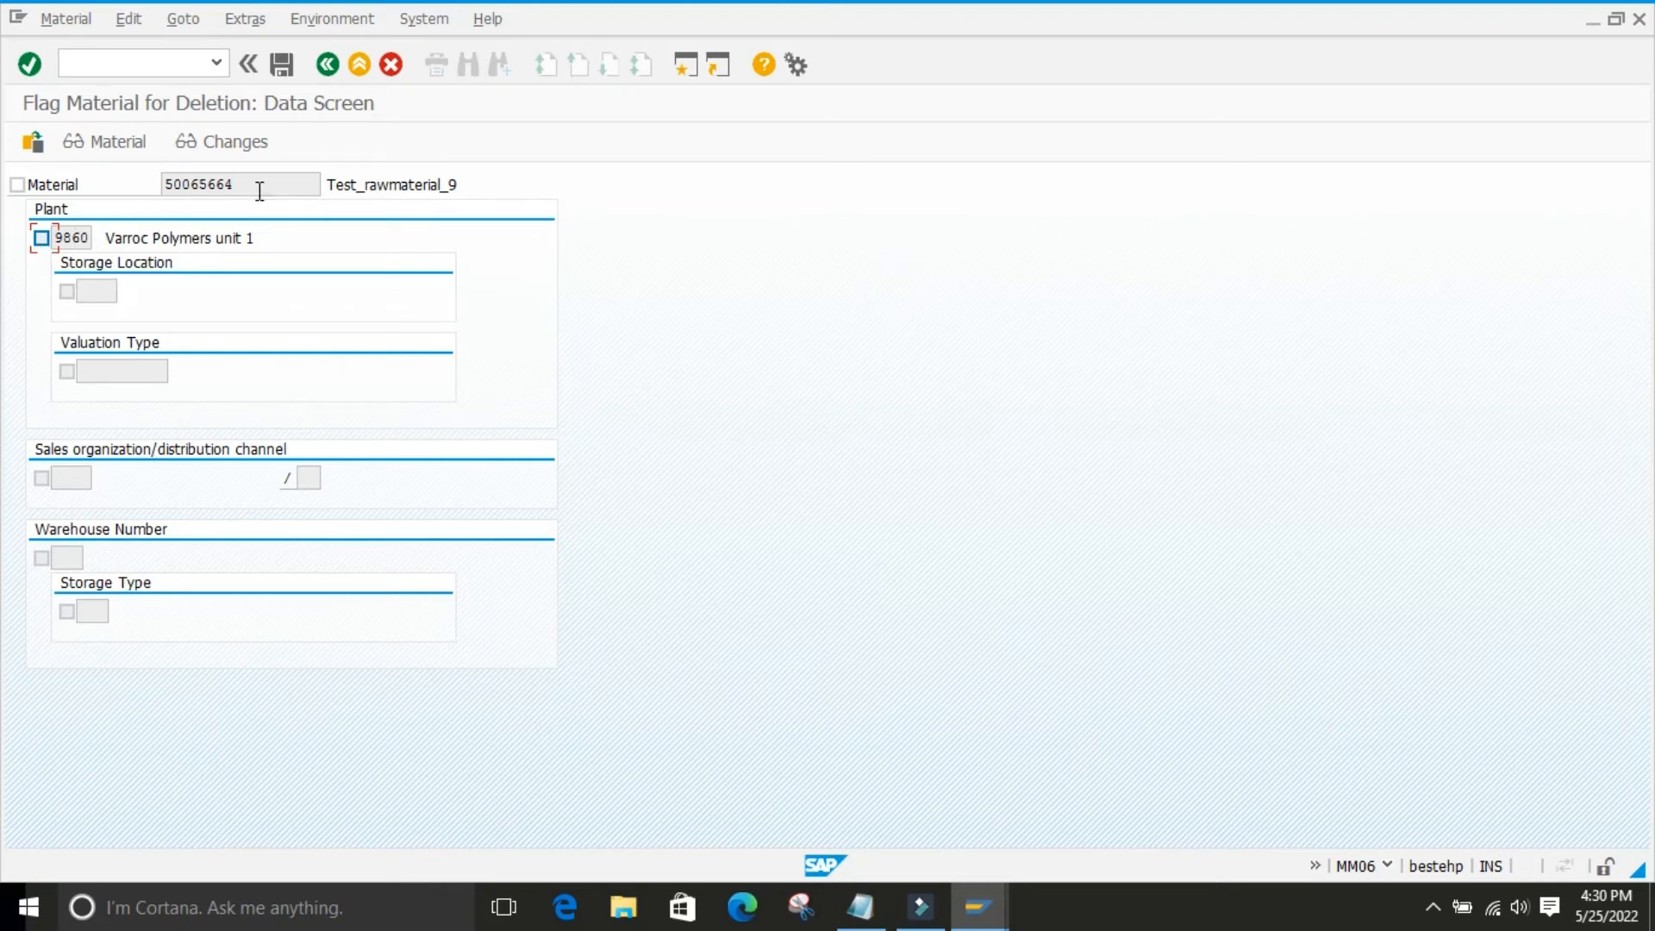
{"action": "left_click", "coordinate": [40, 238]}
{"action": "left_click", "coordinate": [55, 245]}
{"action": "left_click", "coordinate": [688, 263]}
{"action": "left_click", "coordinate": [282, 64]}
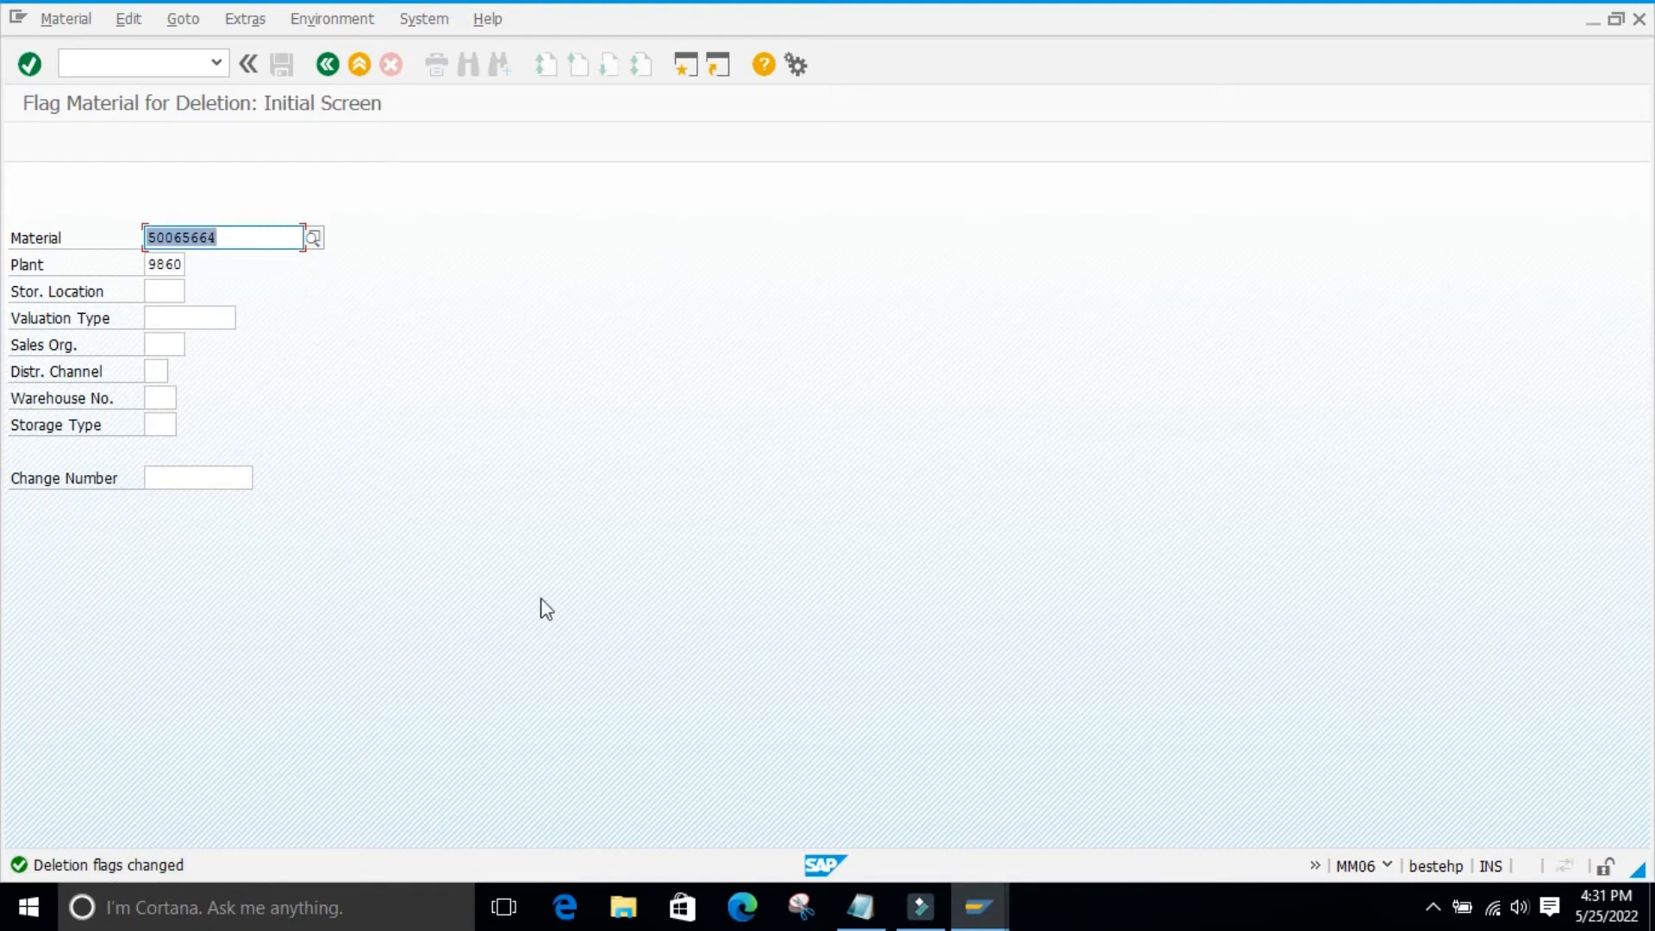
- Switch from the deletion flag screen to the Change Material initial screen with transaction MM02
{"action": "left_click", "coordinate": [562, 545]}
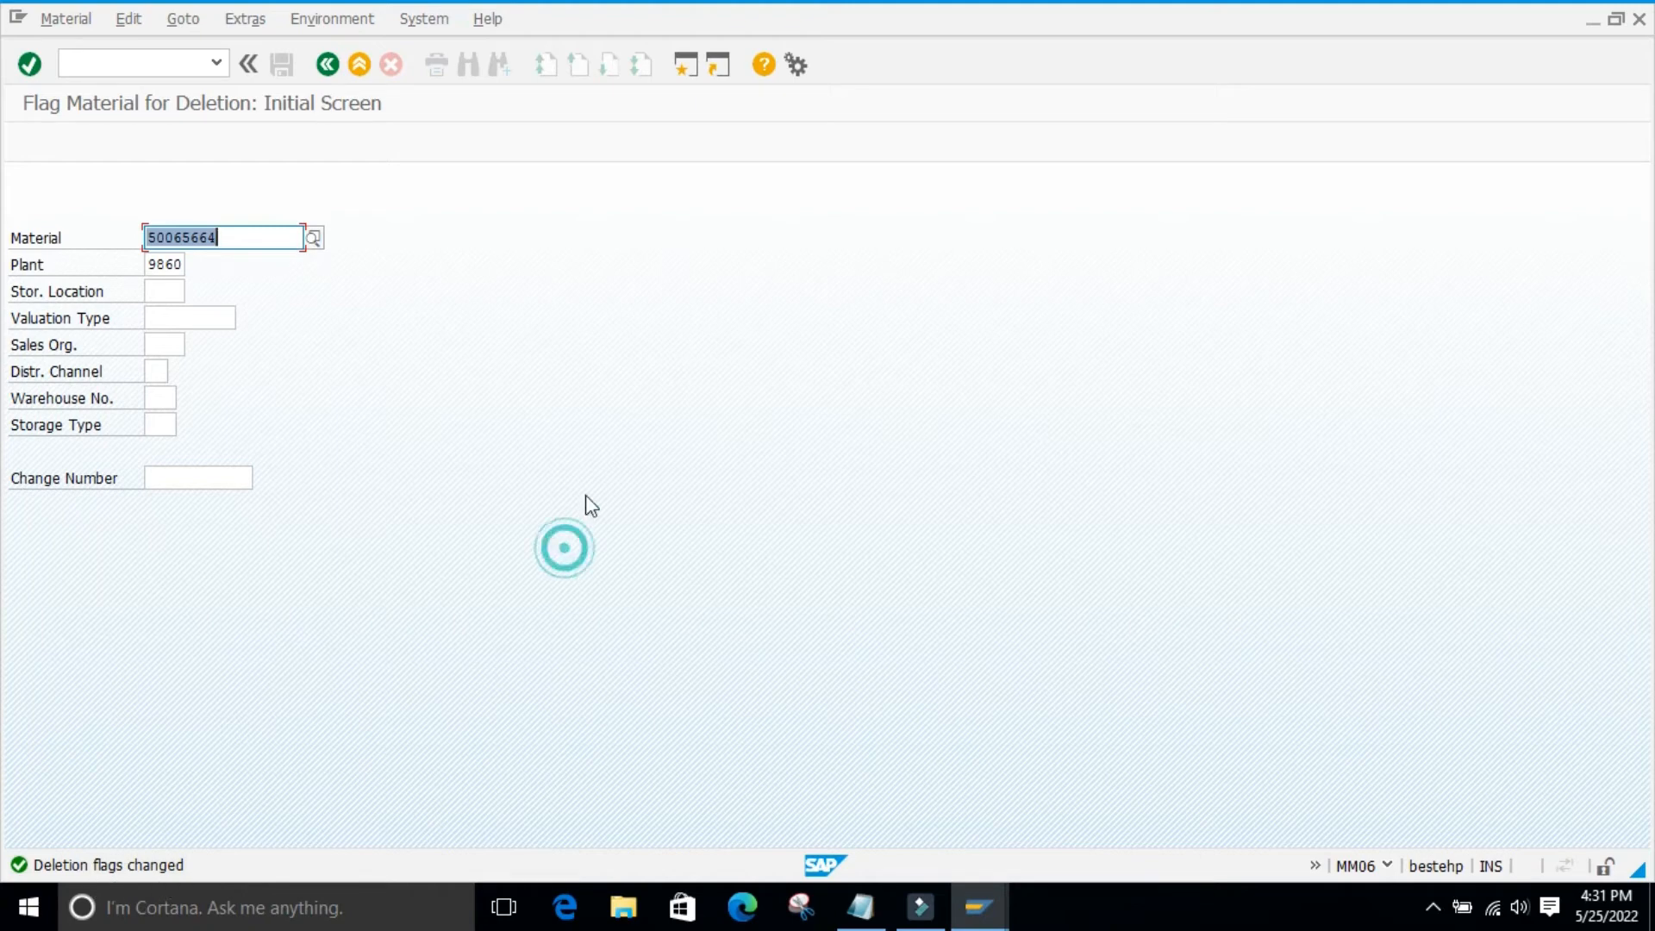
{"action": "left_click", "coordinate": [261, 234]}
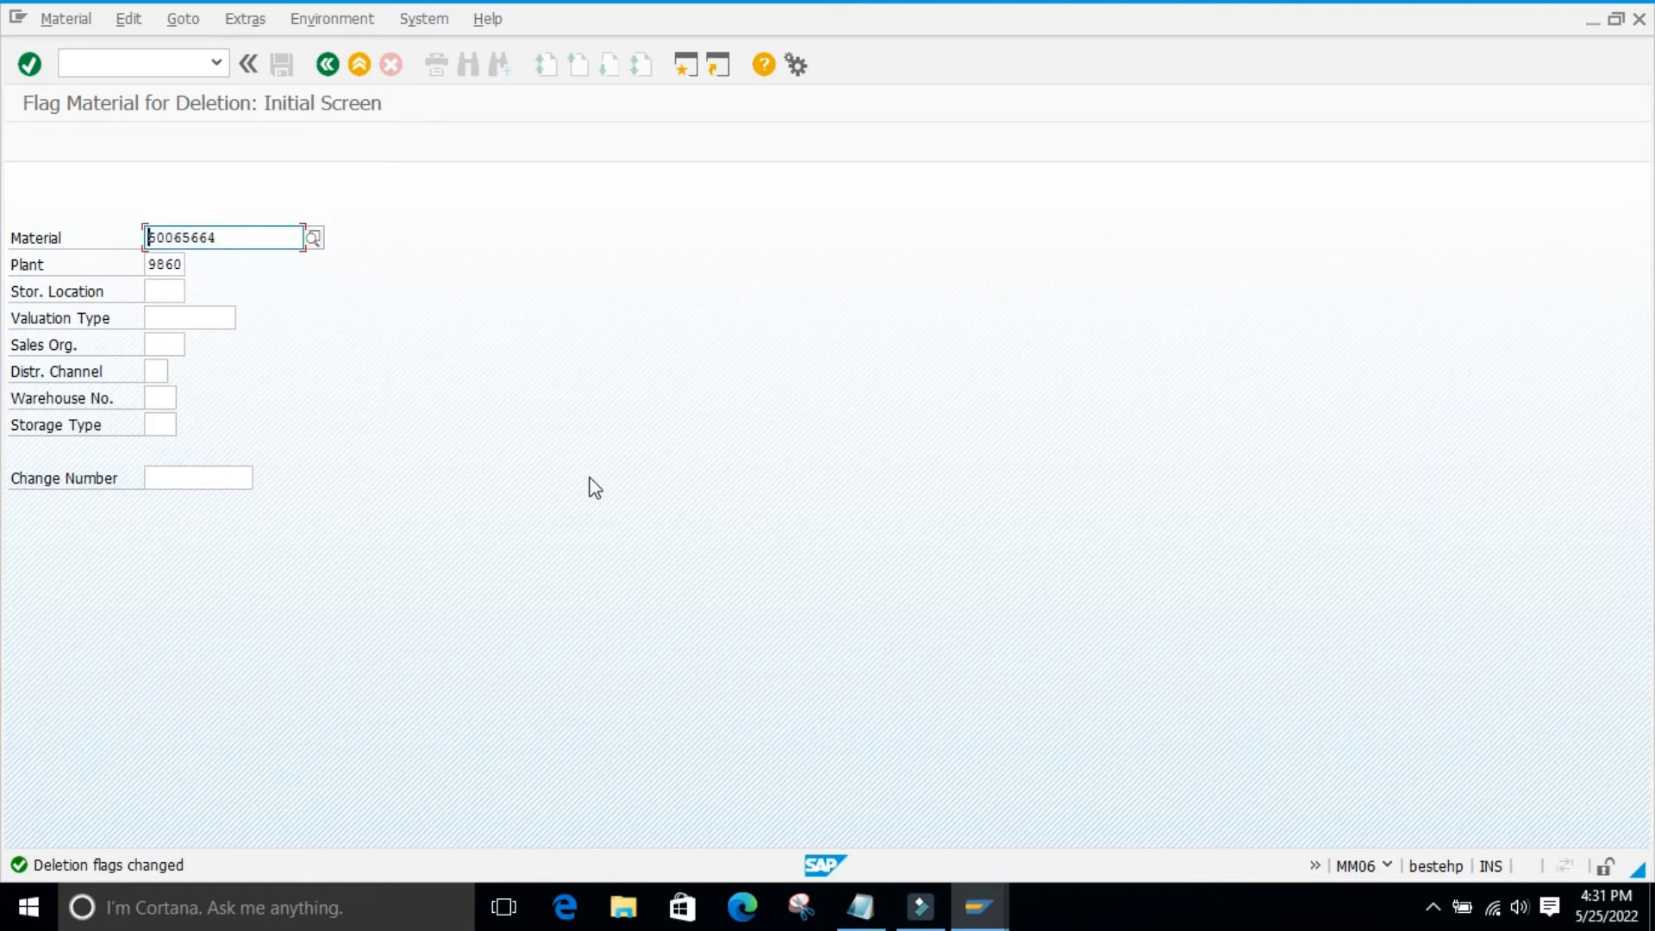
{"action": "left_click", "coordinate": [120, 65]}
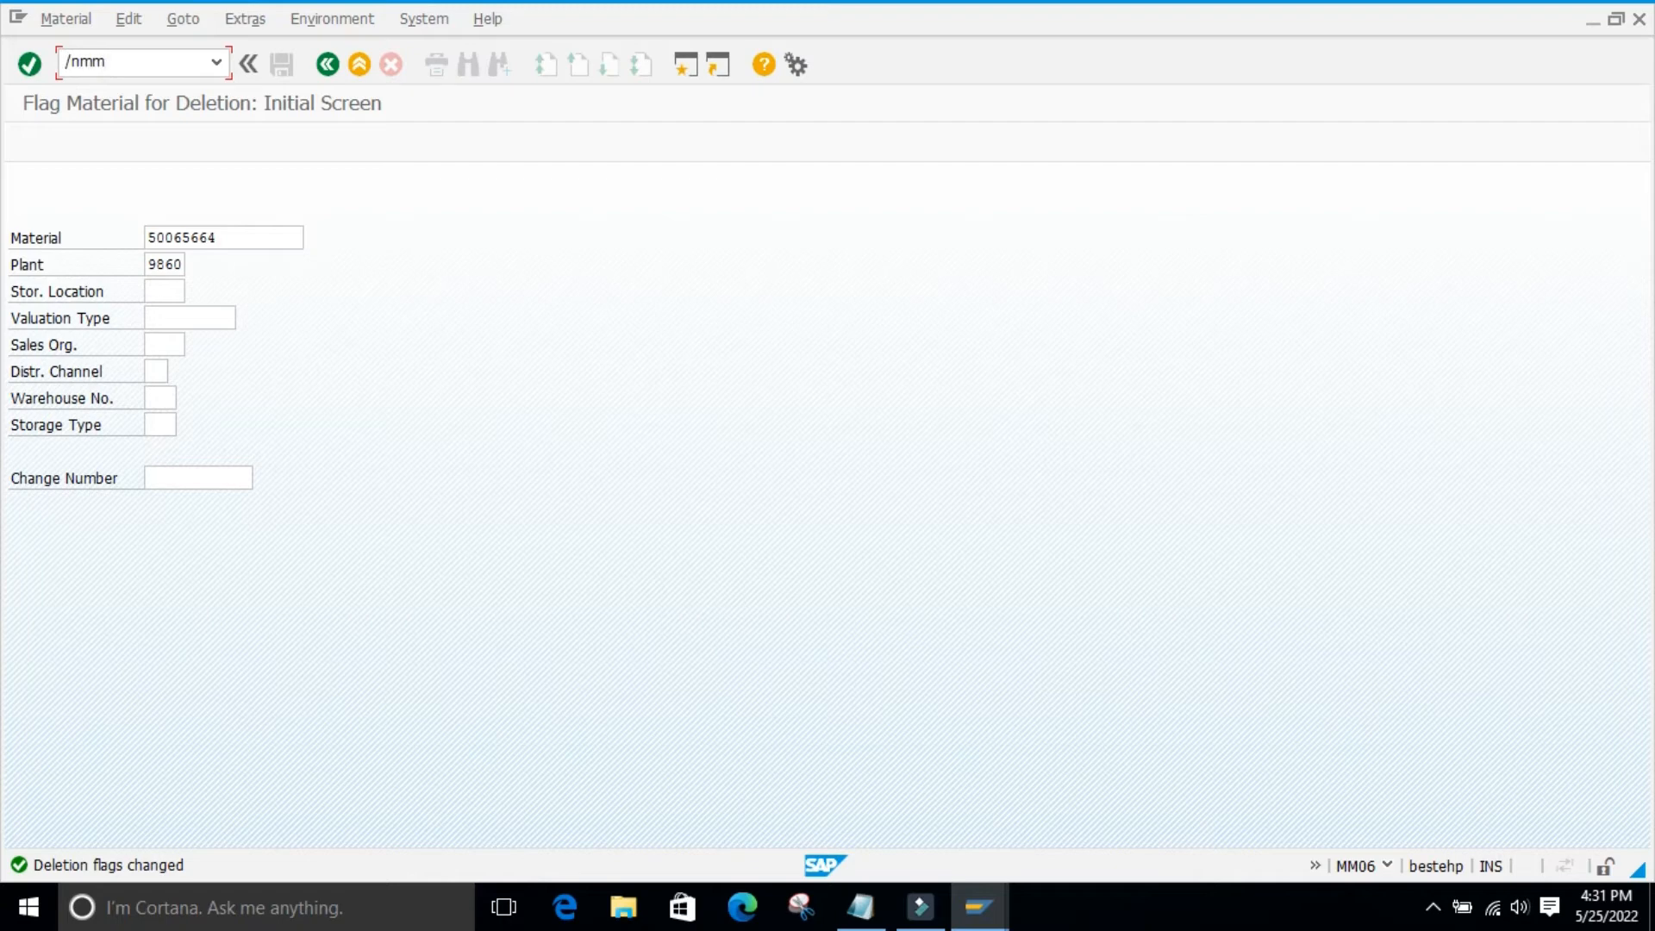
{"action": "key", "text": "Return"}
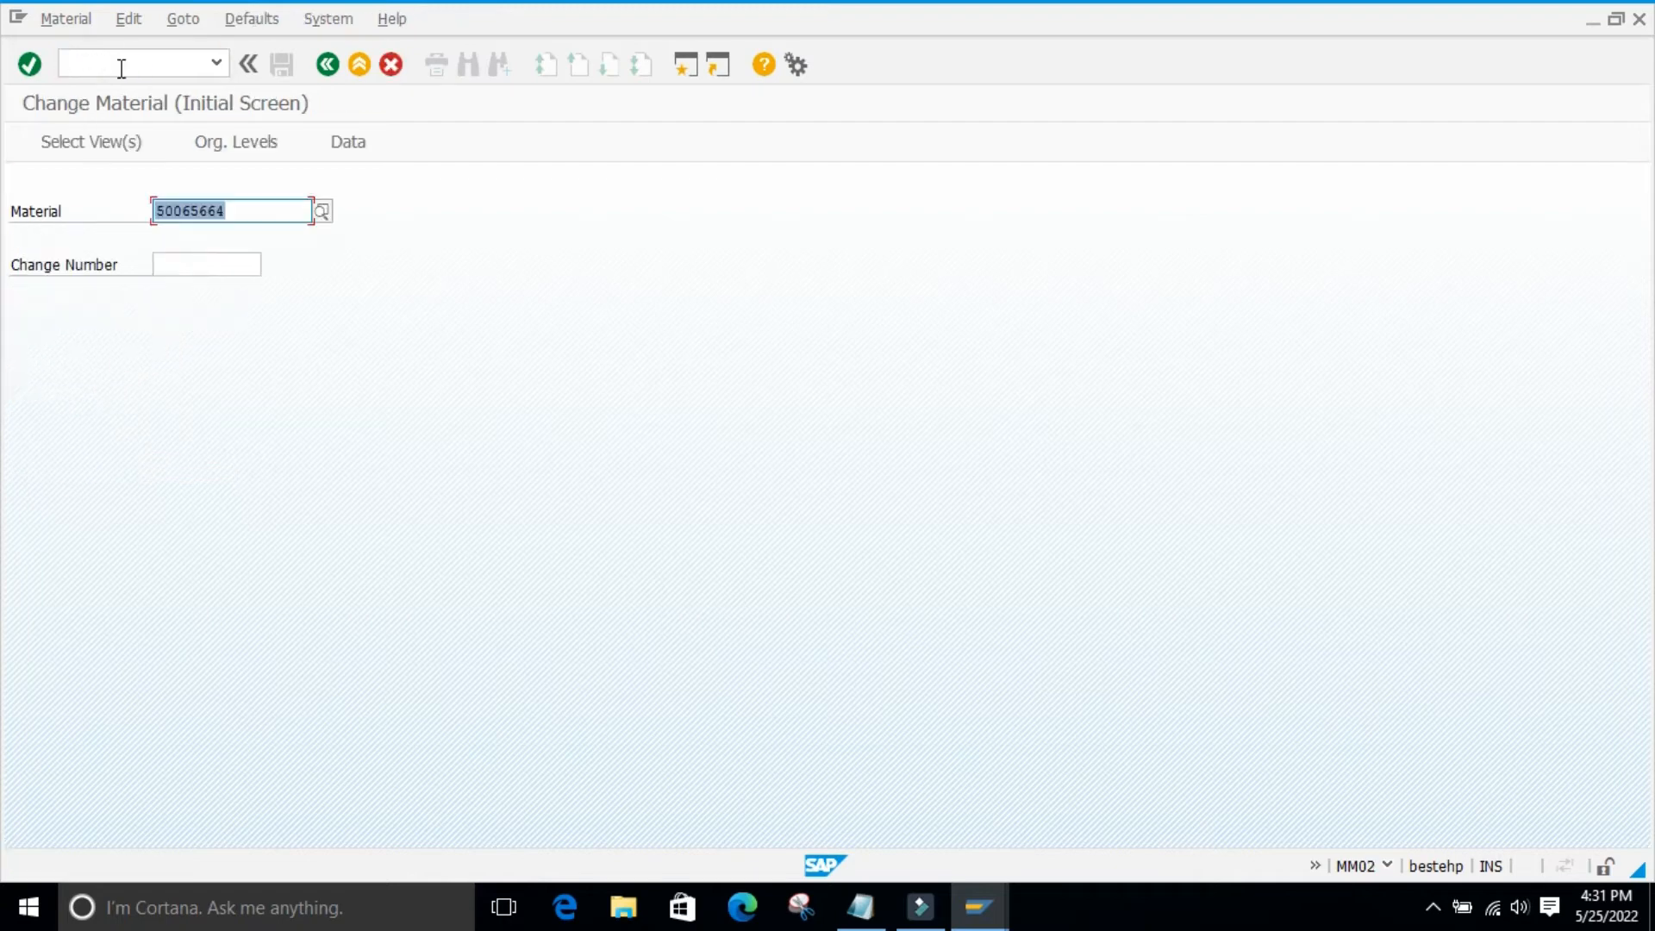
- Open material 50065664 for change with the preselected views at plant 9860 and storage location 0001, accepting the deletion flag warning
{"action": "key", "text": "Return"}
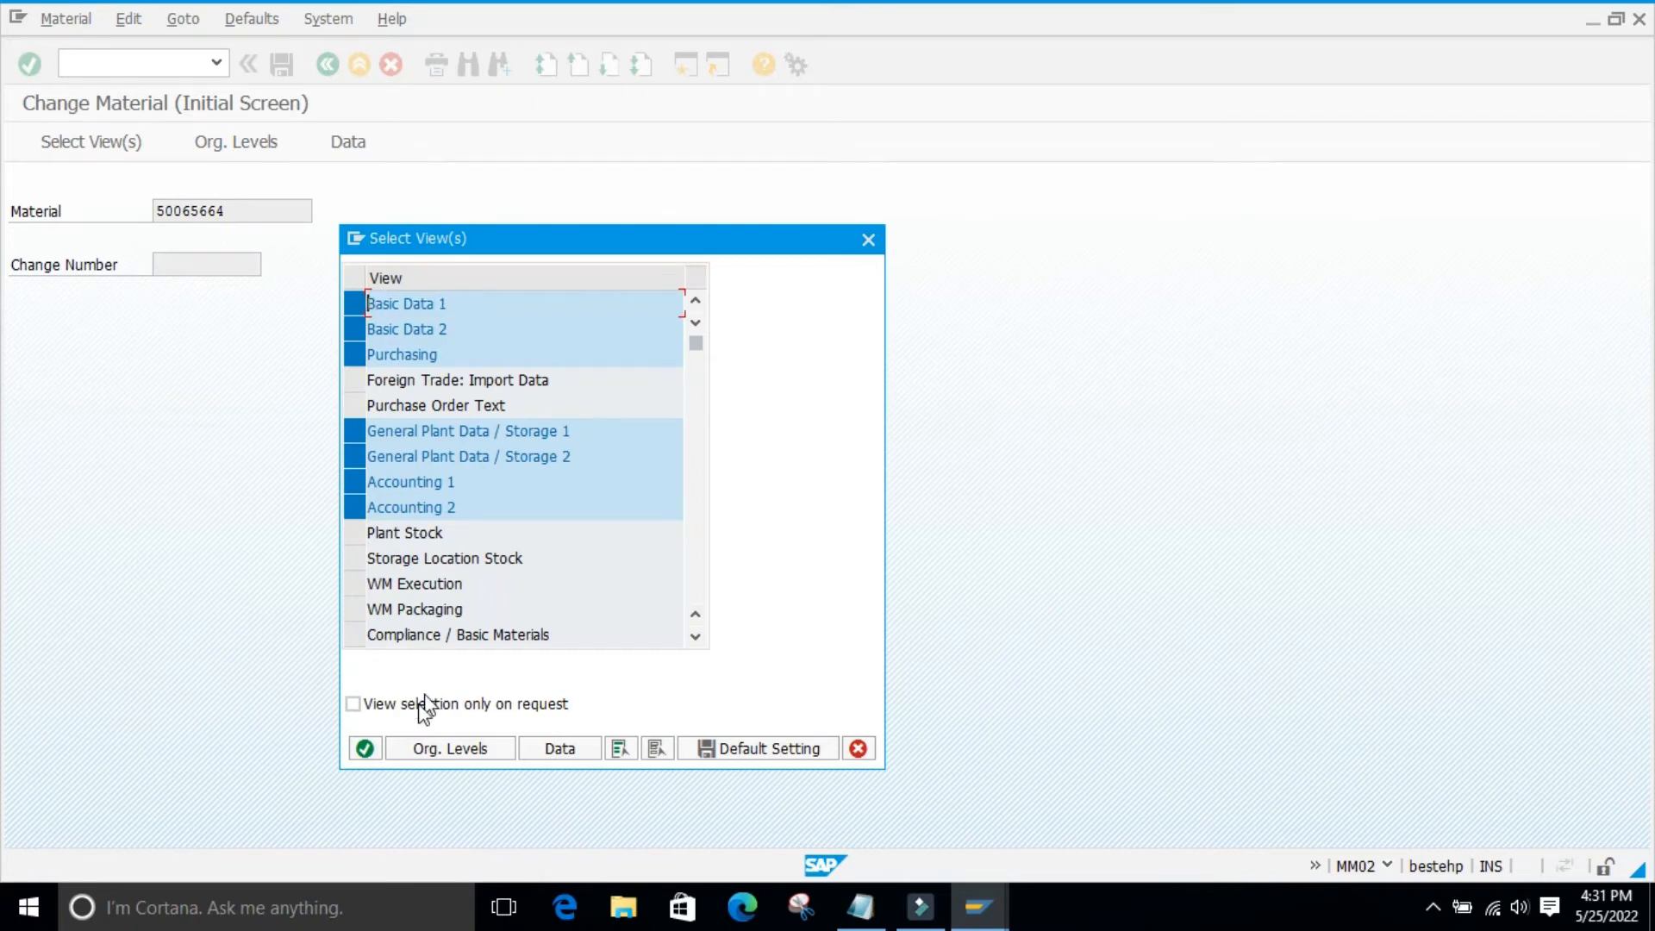
{"action": "left_click", "coordinate": [364, 748]}
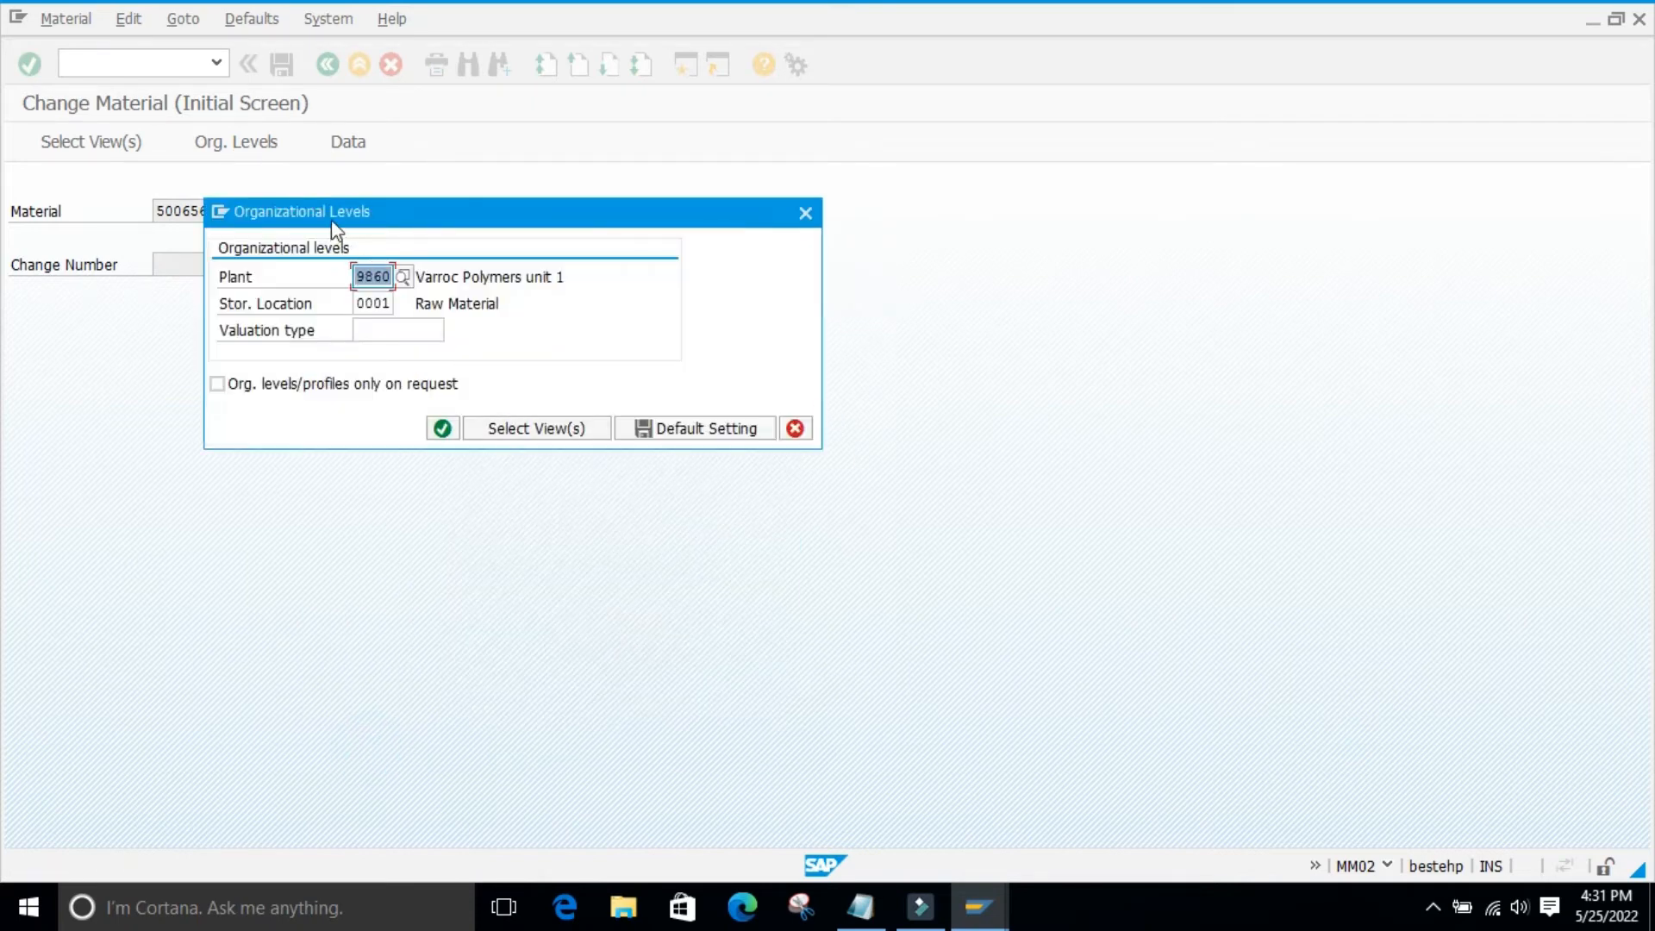
{"action": "left_click_drag", "start_coordinate": [333, 222], "coordinate": [771, 175]}
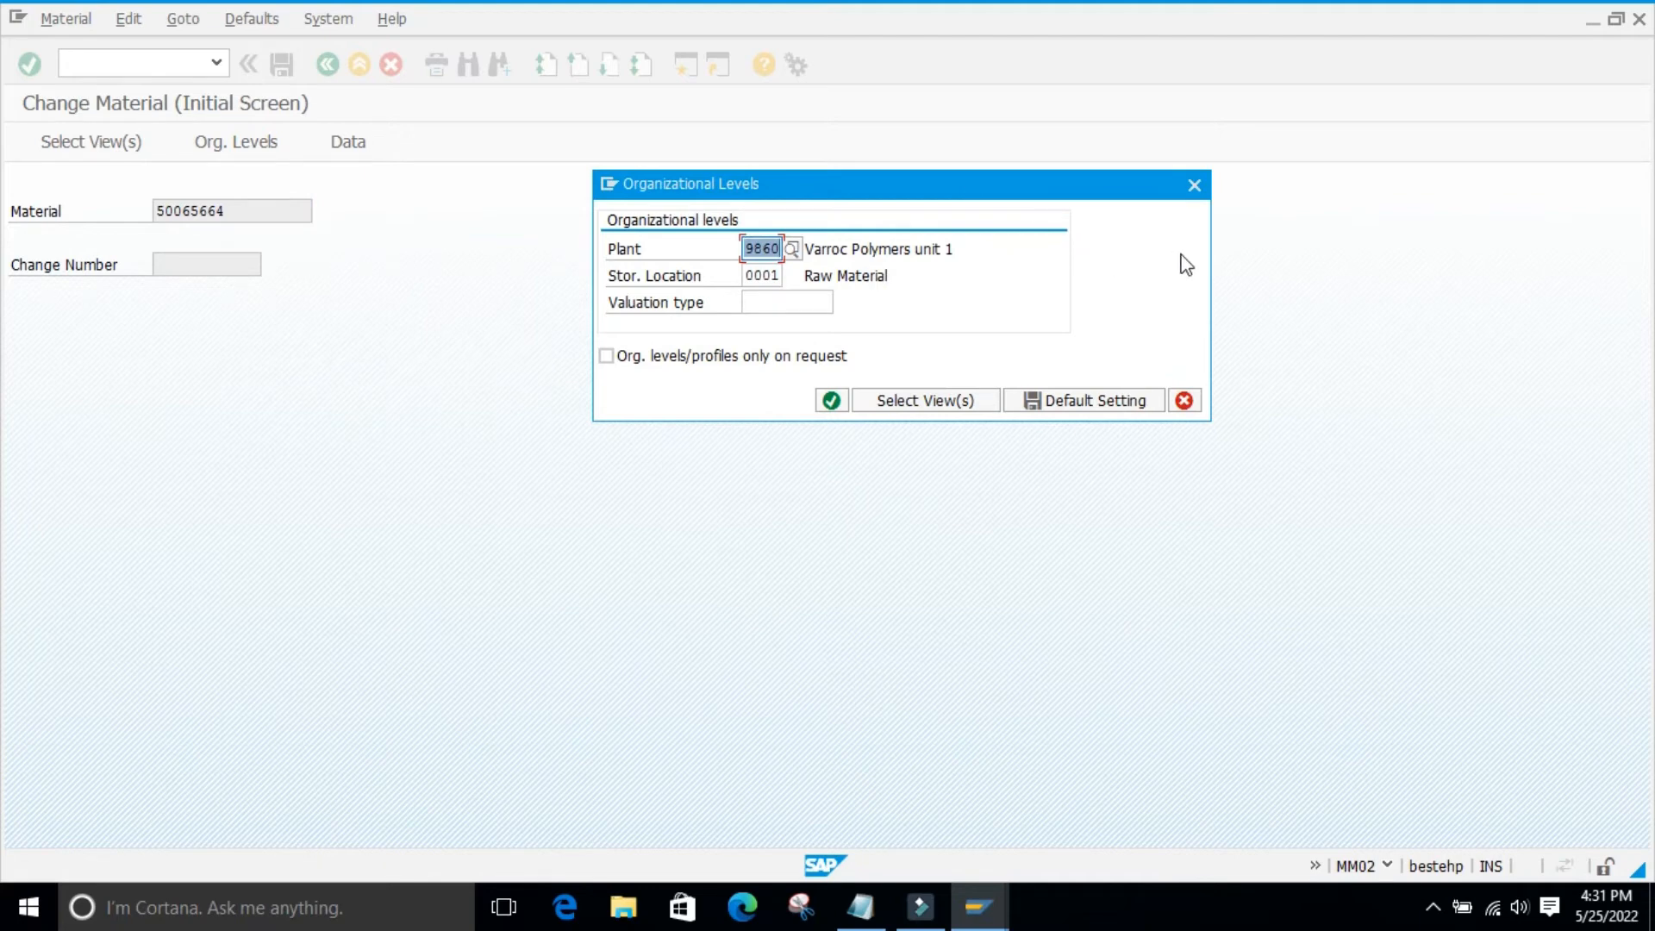
{"action": "key", "text": "Return"}
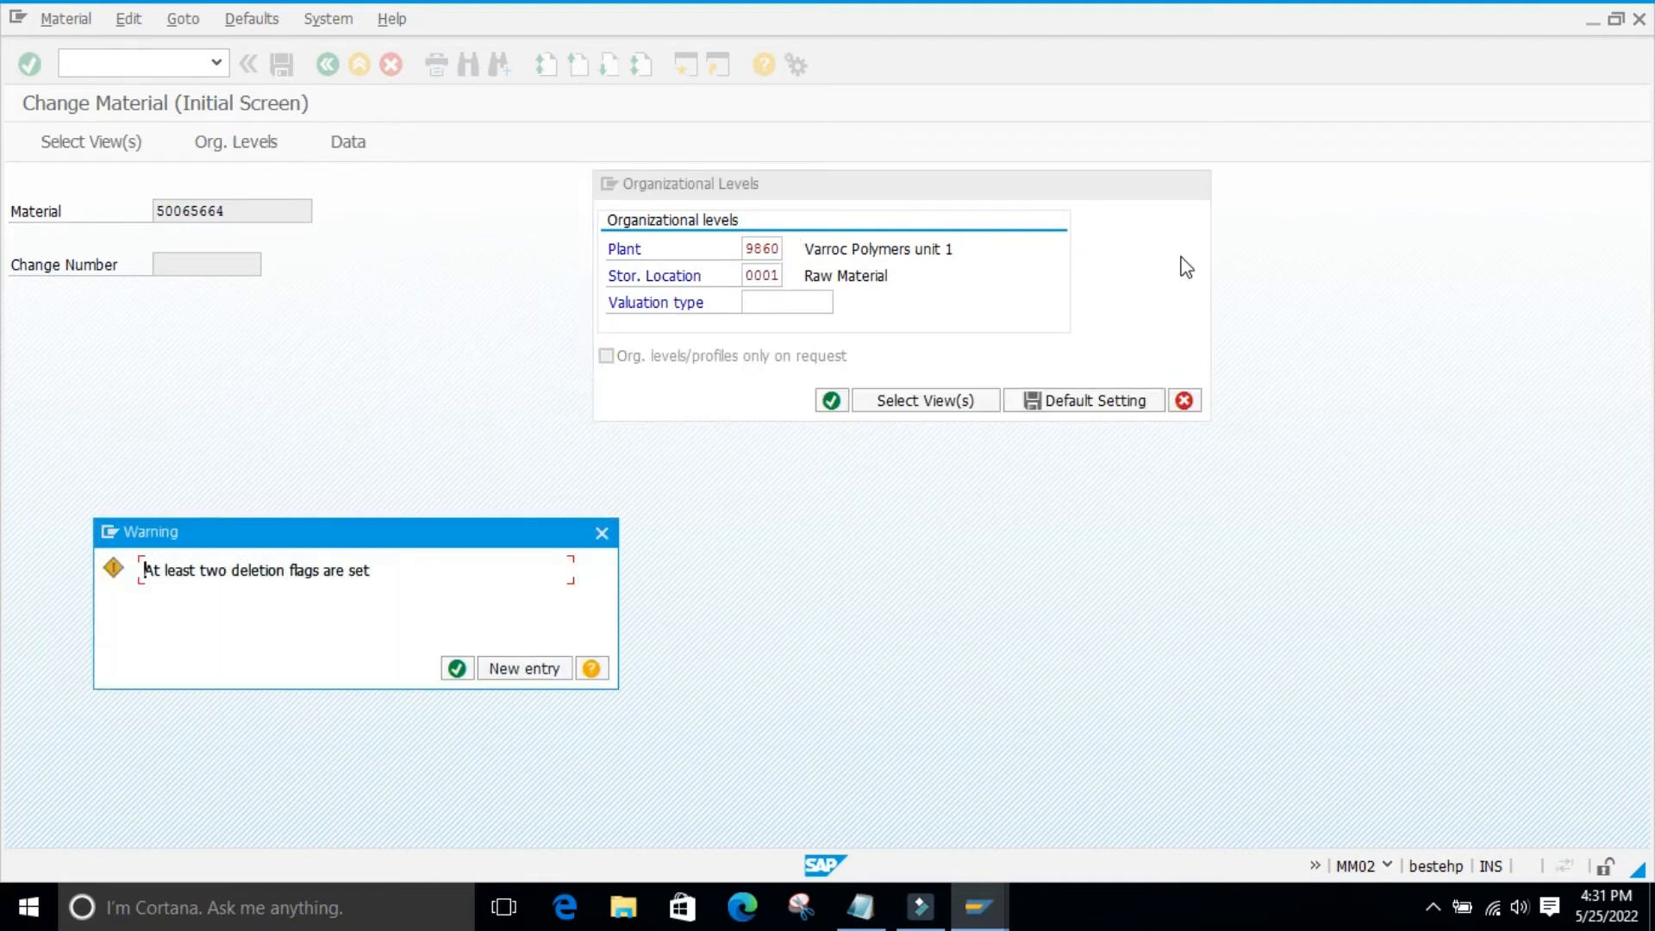
{"action": "left_click_drag", "start_coordinate": [398, 545], "coordinate": [738, 526]}
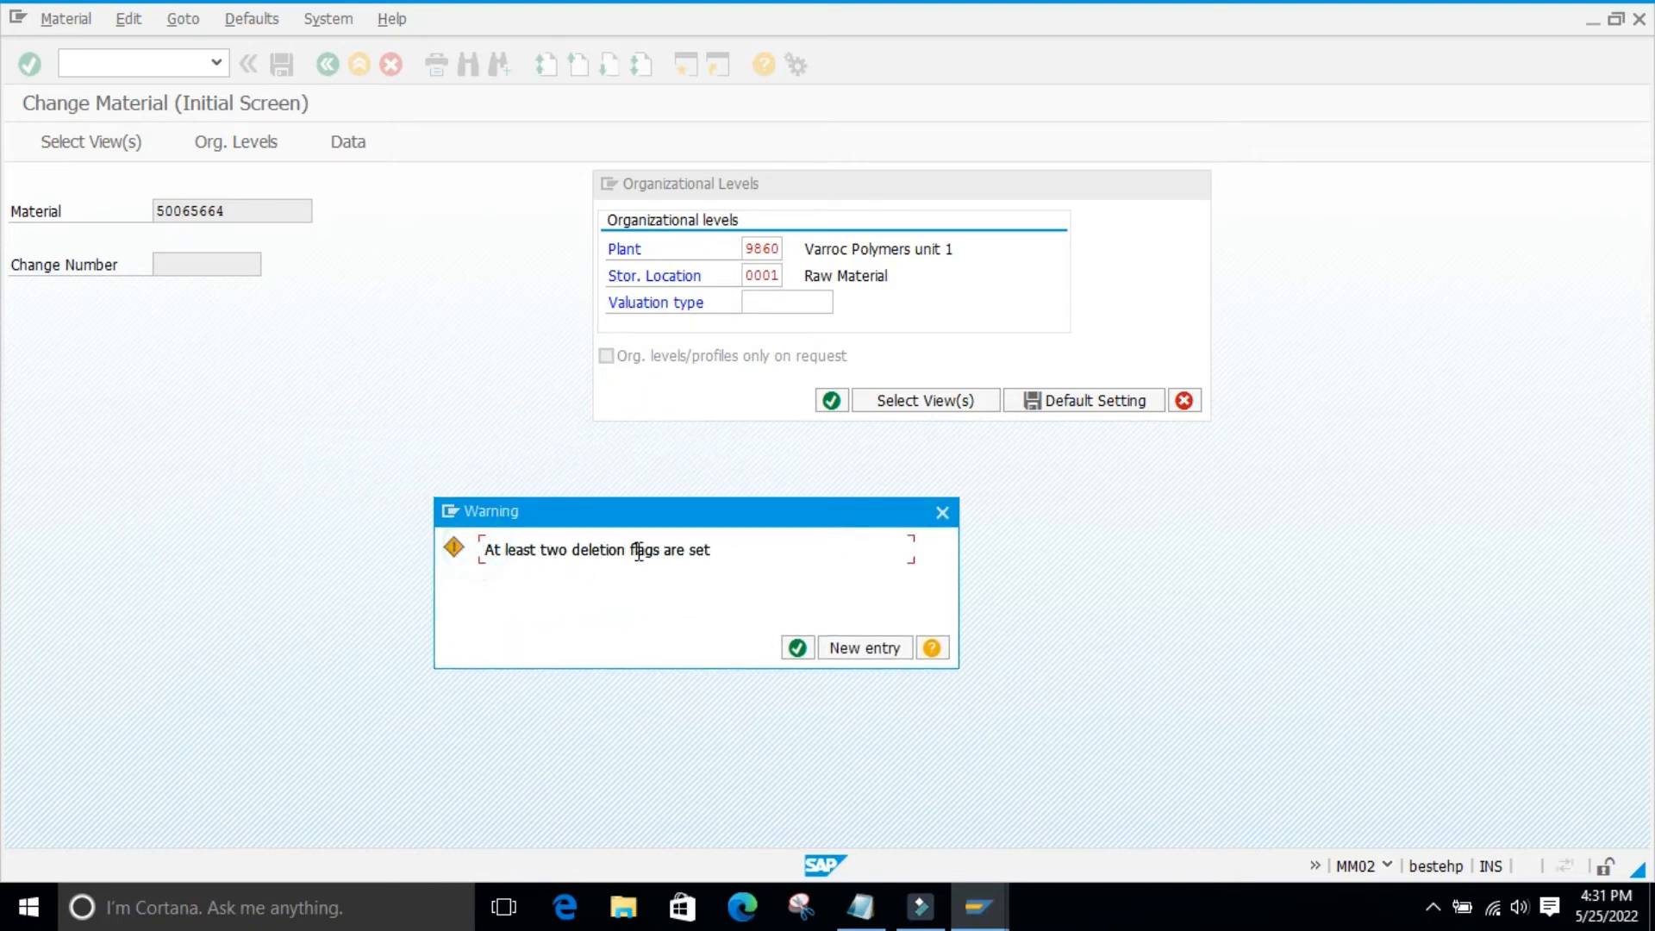
{"action": "left_click_drag", "start_coordinate": [776, 516], "coordinate": [769, 444]}
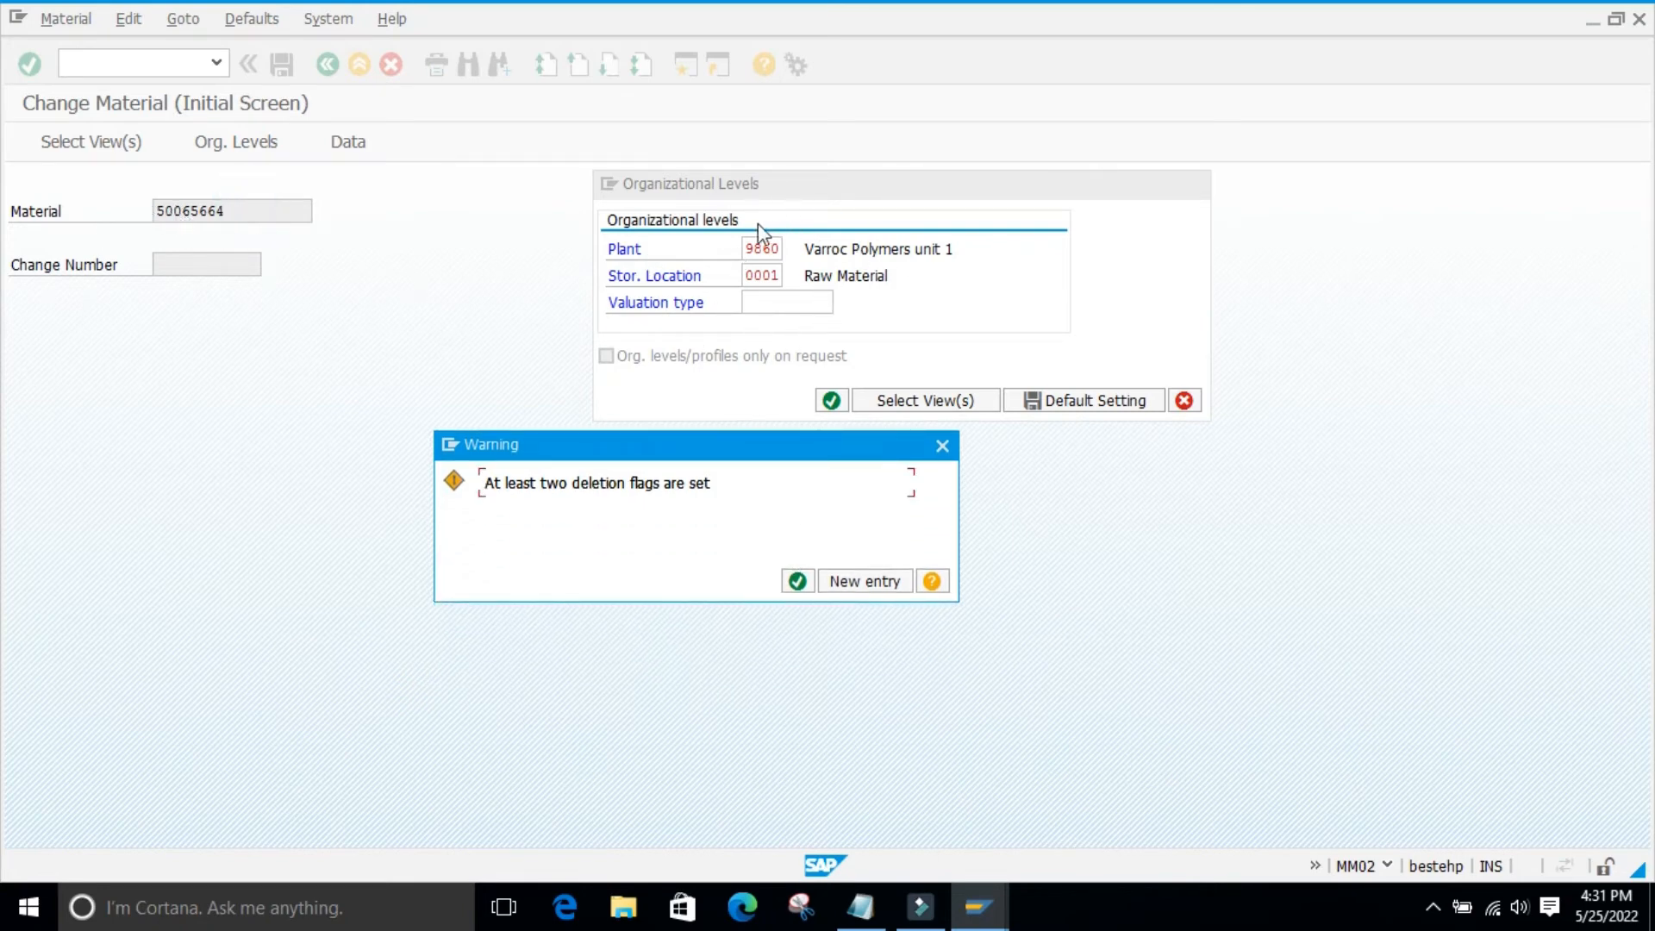
{"action": "left_click_drag", "start_coordinate": [669, 458], "coordinate": [594, 478]}
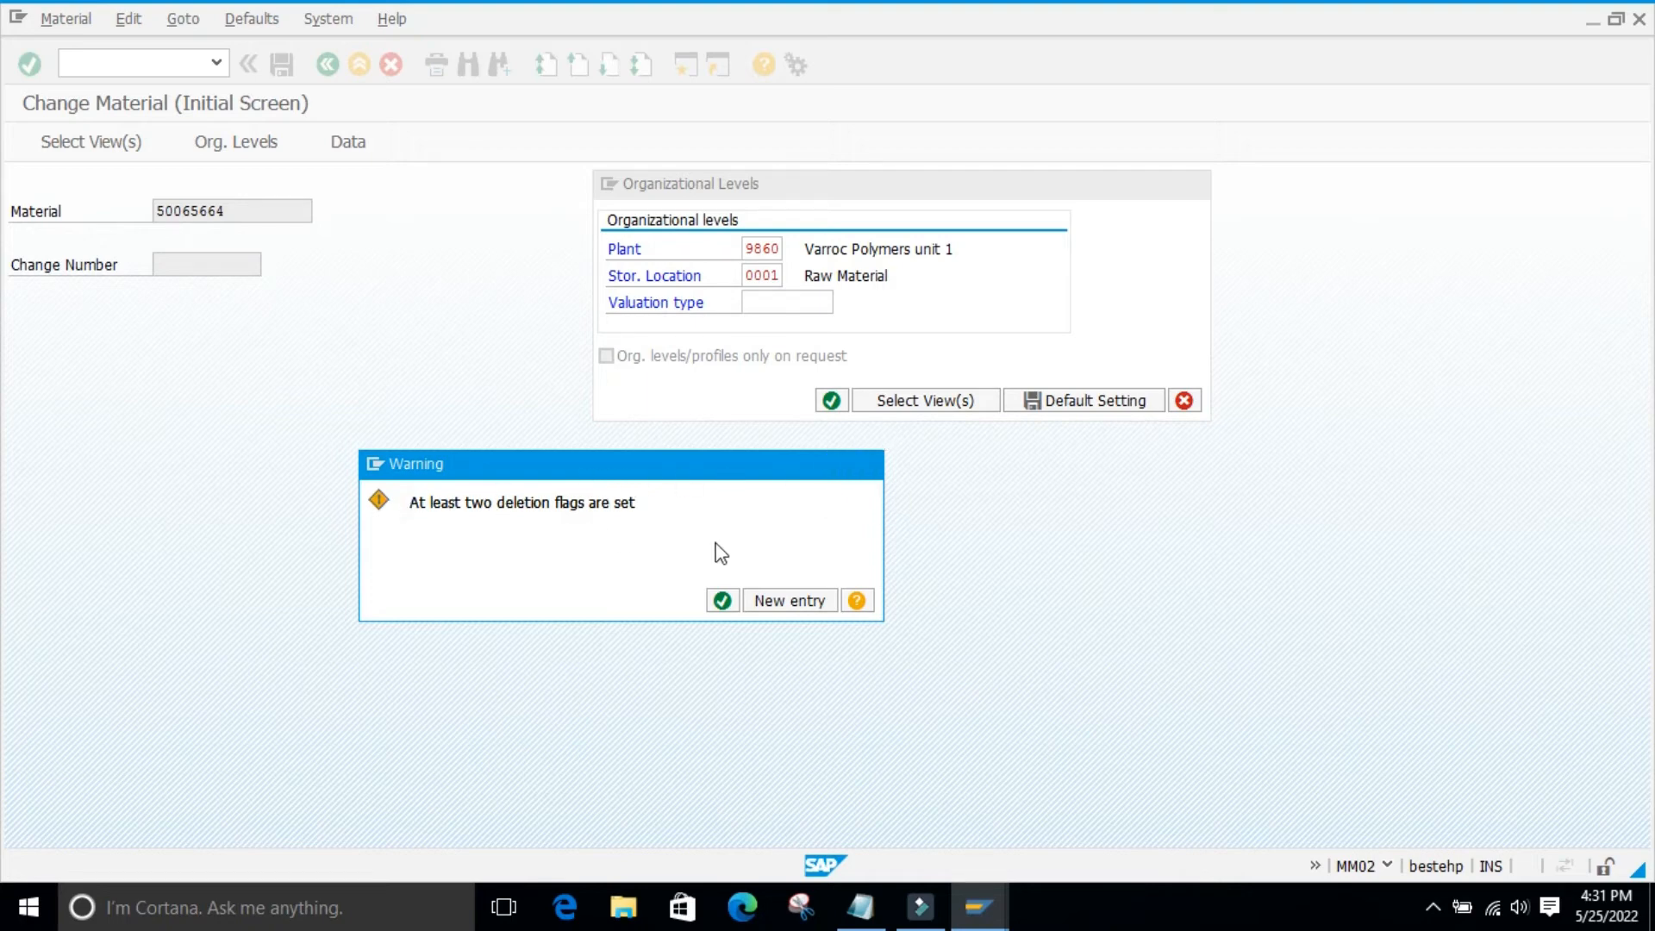
{"action": "key", "text": "Return"}
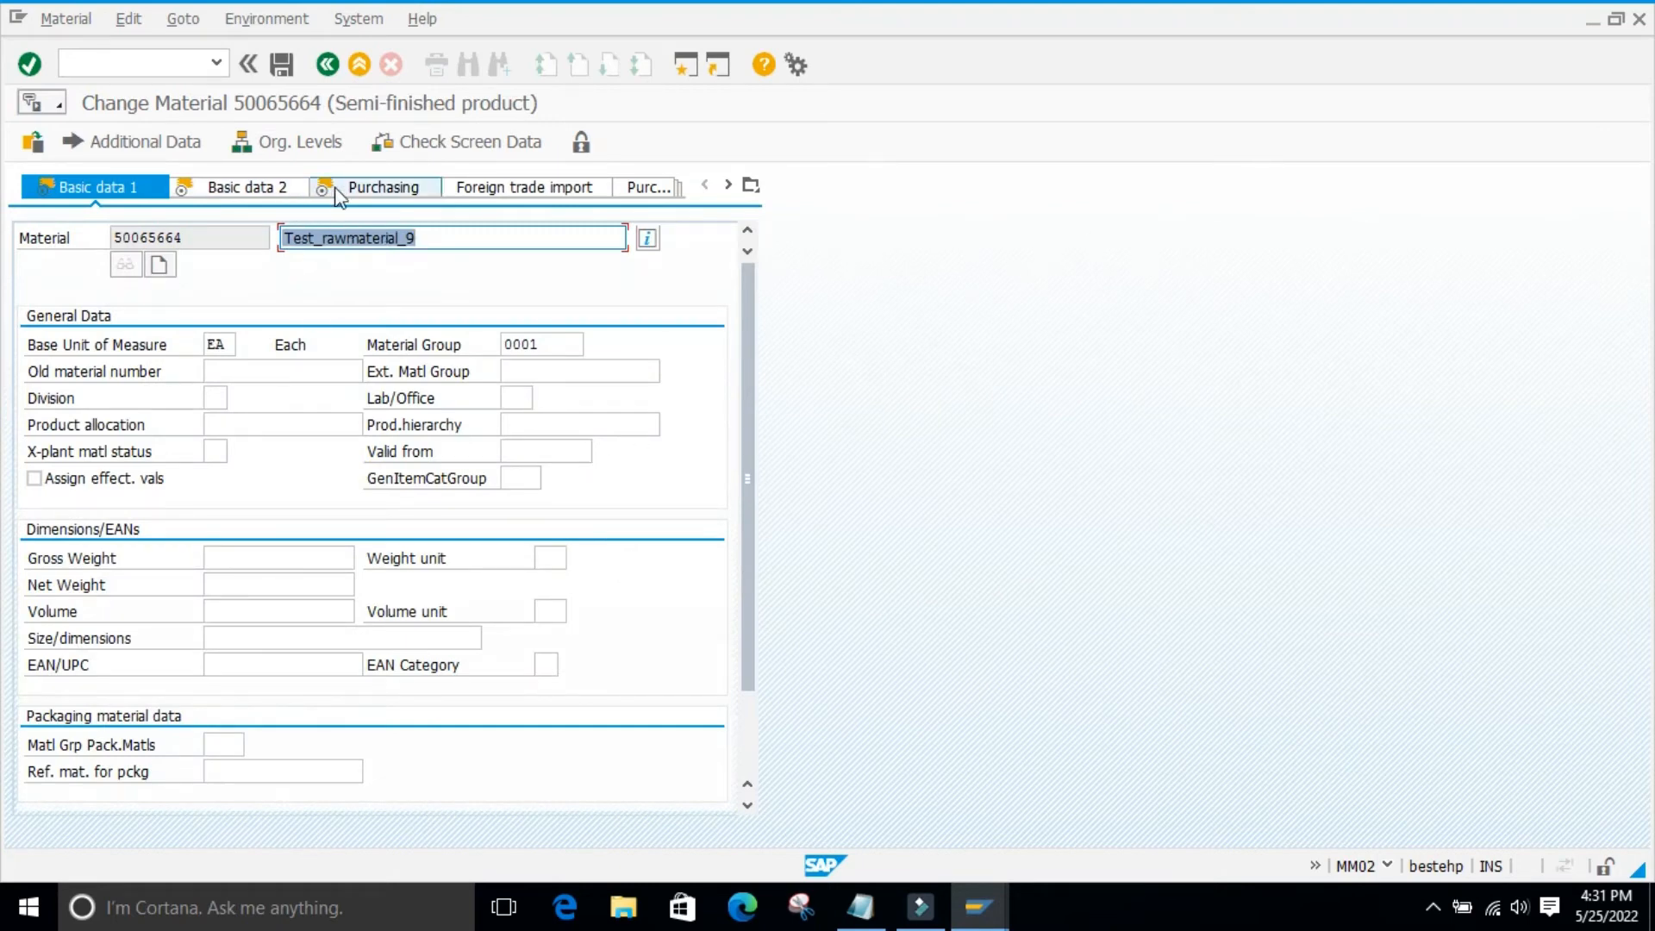
- Look through the material's Basic data 1 and Purchasing views, and try to open the Accounting 1 view
{"action": "scroll", "coordinate": [517, 236], "scroll_direction": "down", "scroll_amount": 4}
{"action": "scroll", "coordinate": [527, 418], "scroll_direction": "up", "scroll_amount": 4}
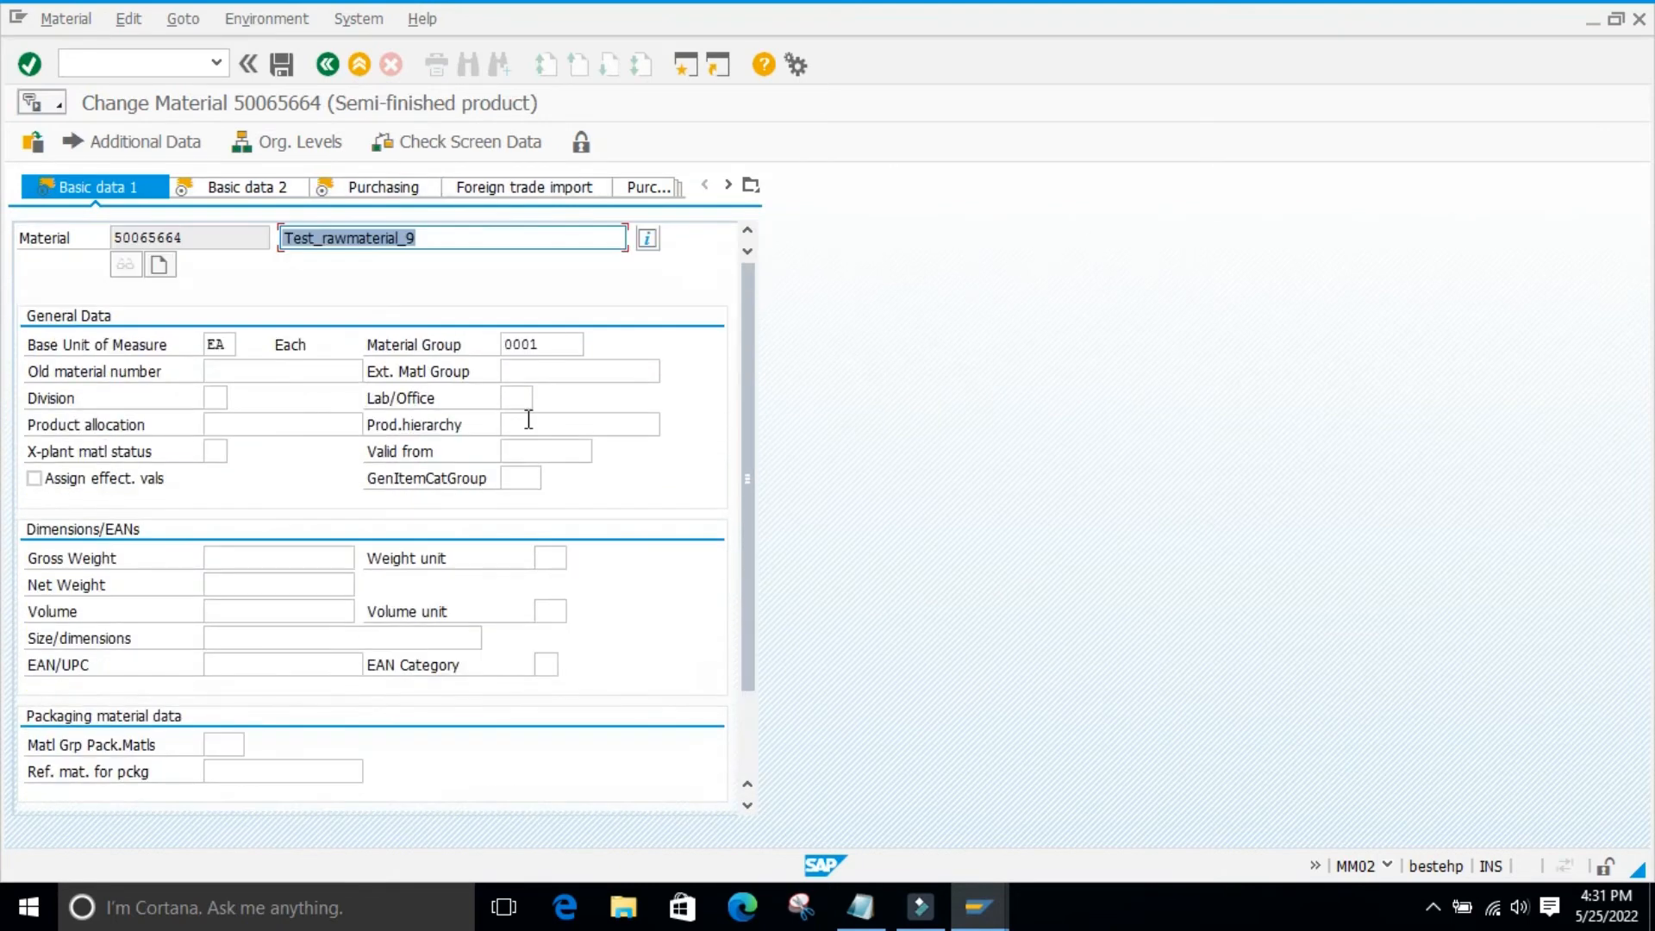
{"action": "left_click", "coordinate": [211, 186]}
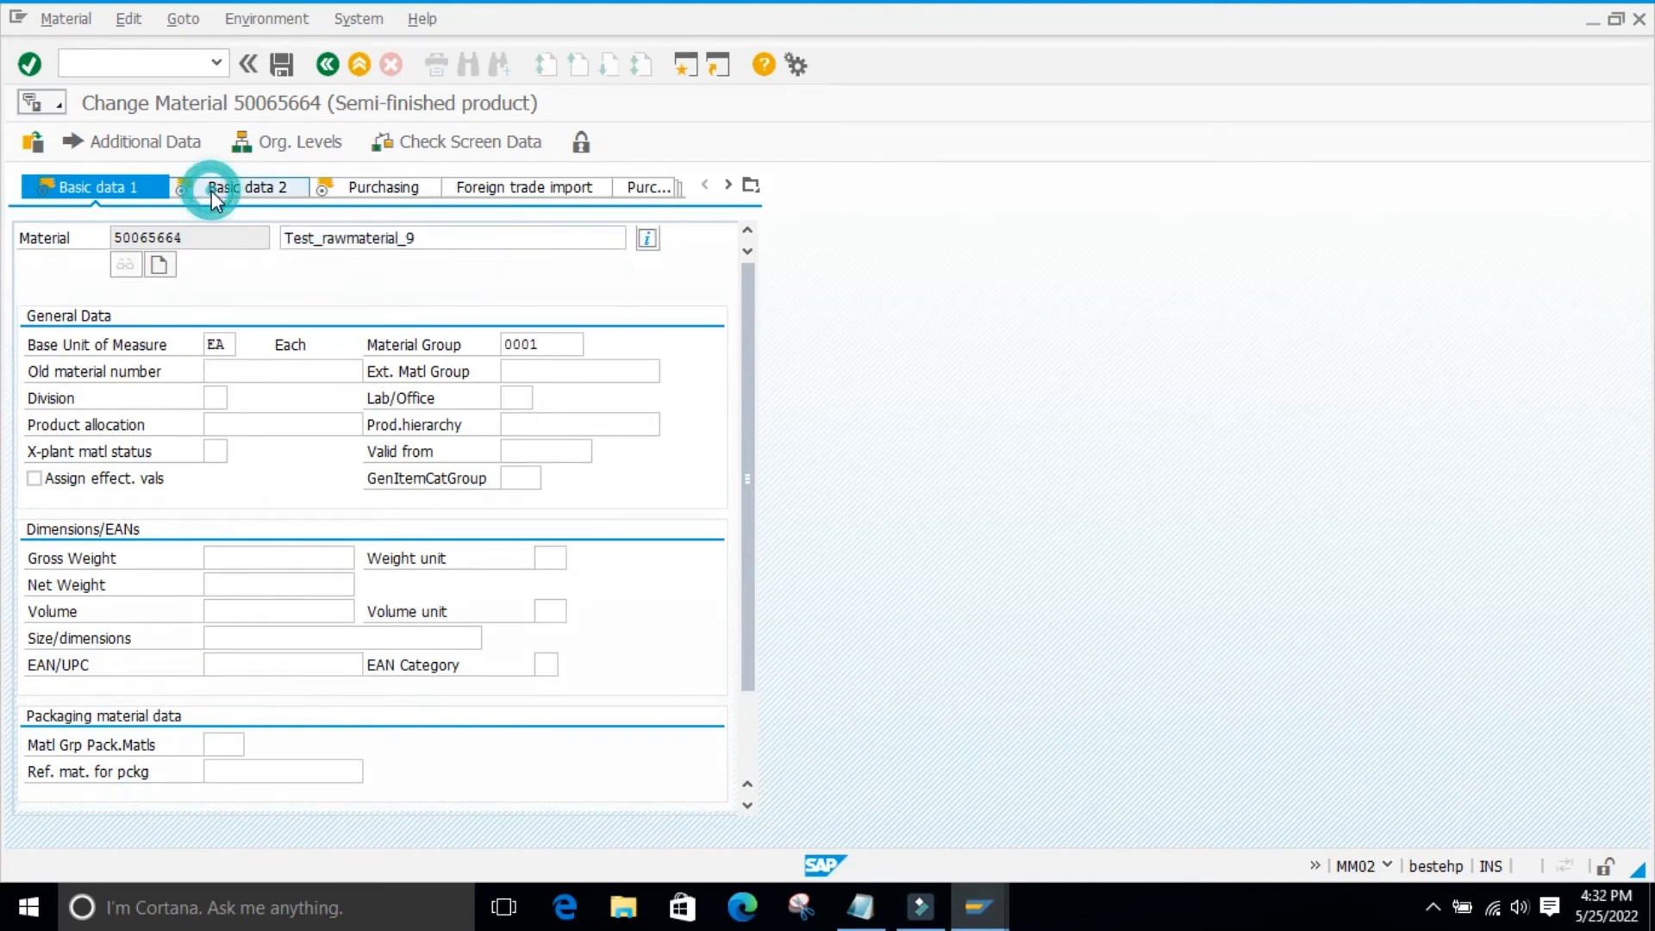
{"action": "left_click", "coordinate": [387, 186]}
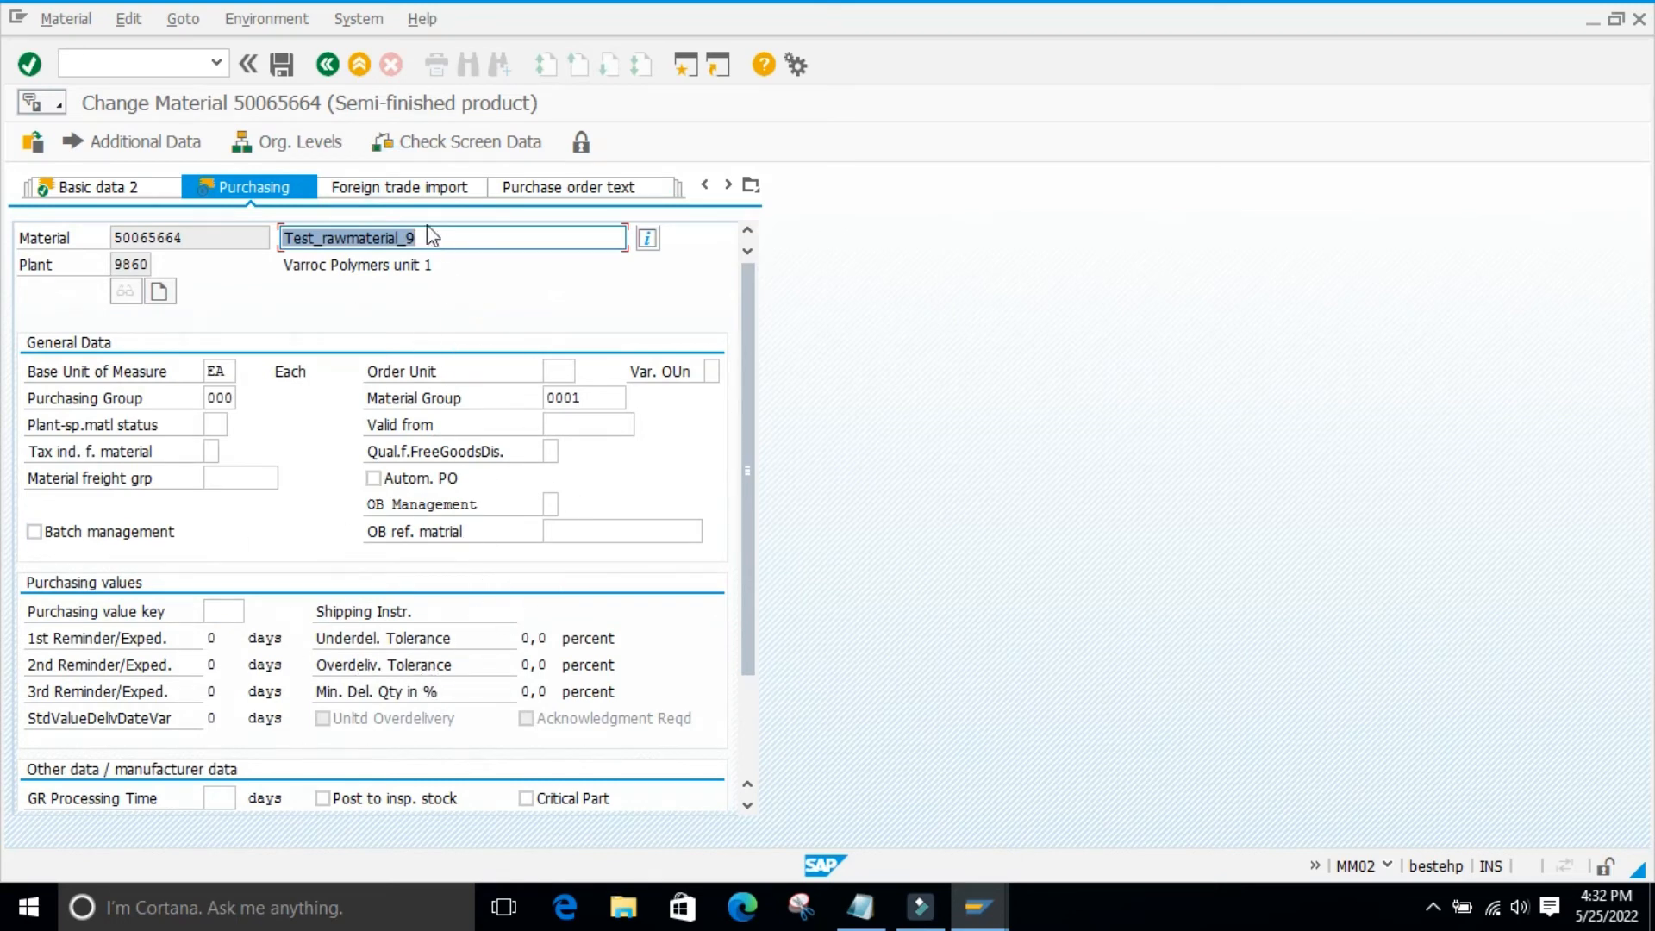
{"action": "left_click", "coordinate": [751, 186]}
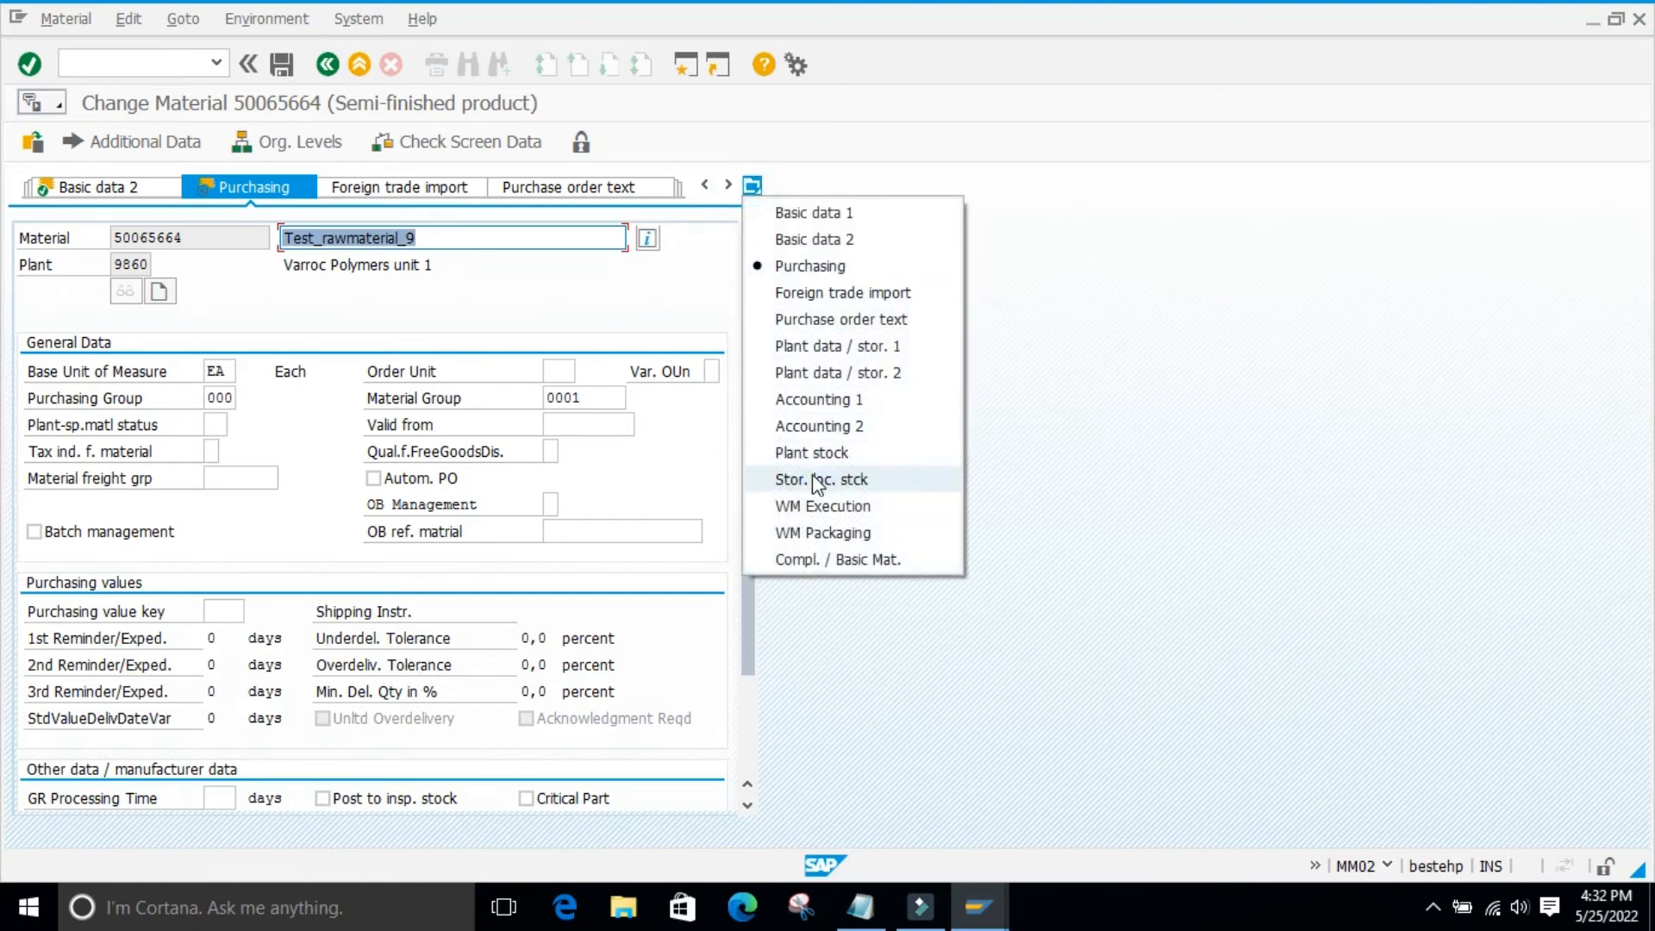
{"action": "left_click", "coordinate": [820, 406]}
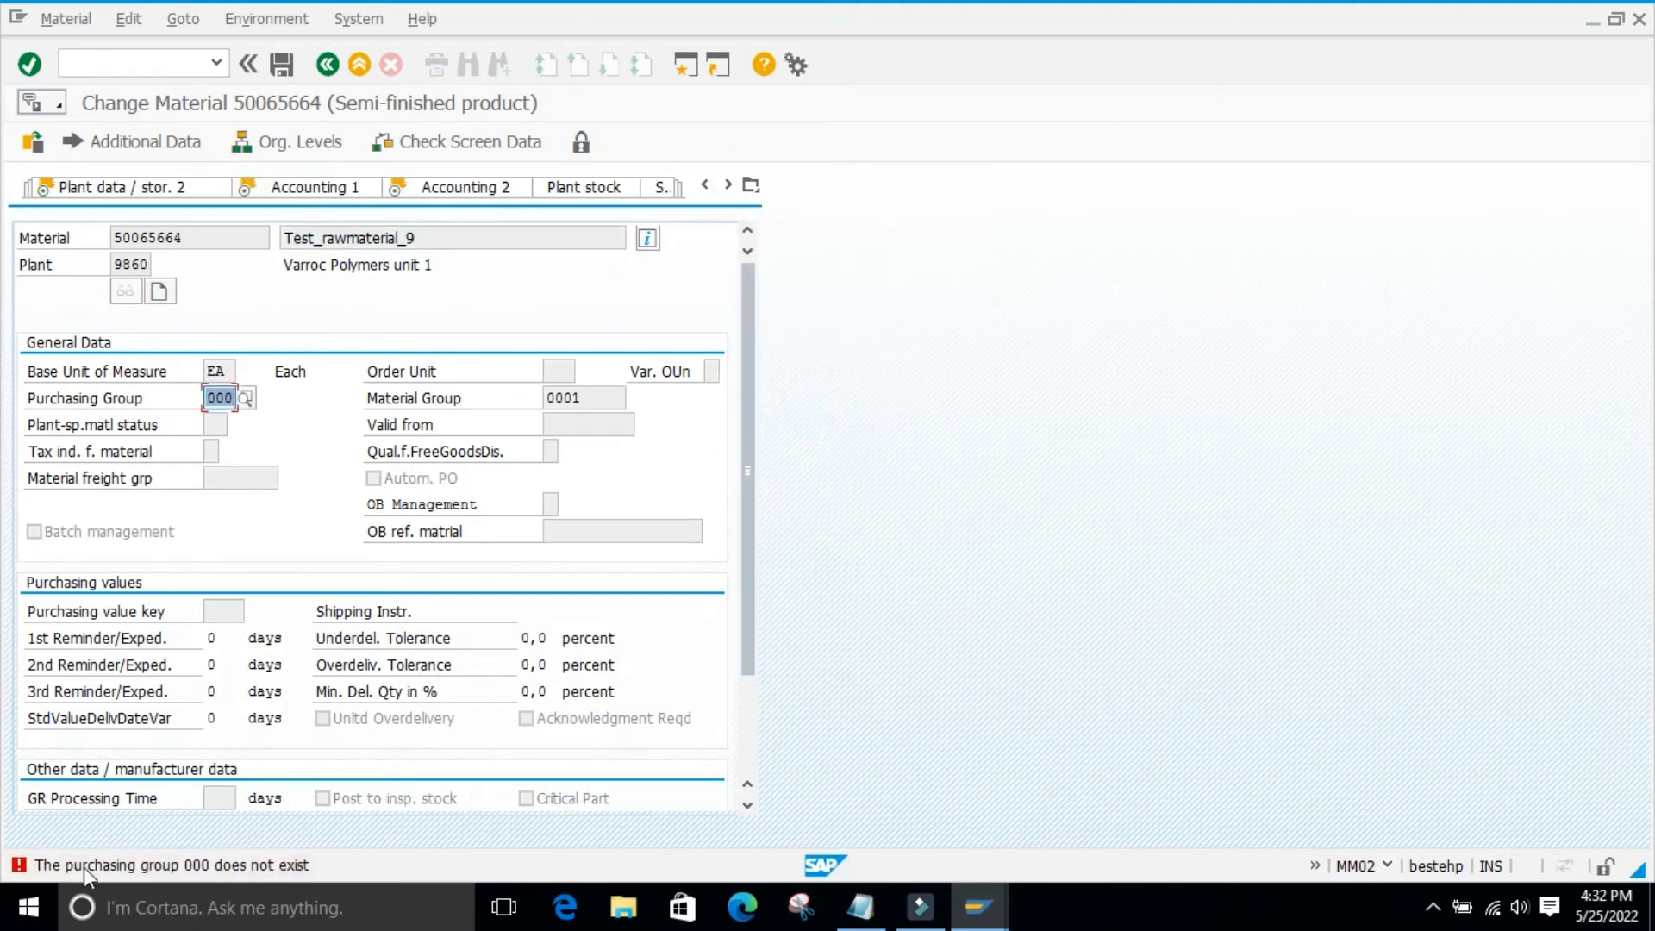
- Leave the material change transaction without saving and return to the SAP Easy Access screen
{"action": "left_click", "coordinate": [338, 57]}
{"action": "left_click", "coordinate": [333, 62]}
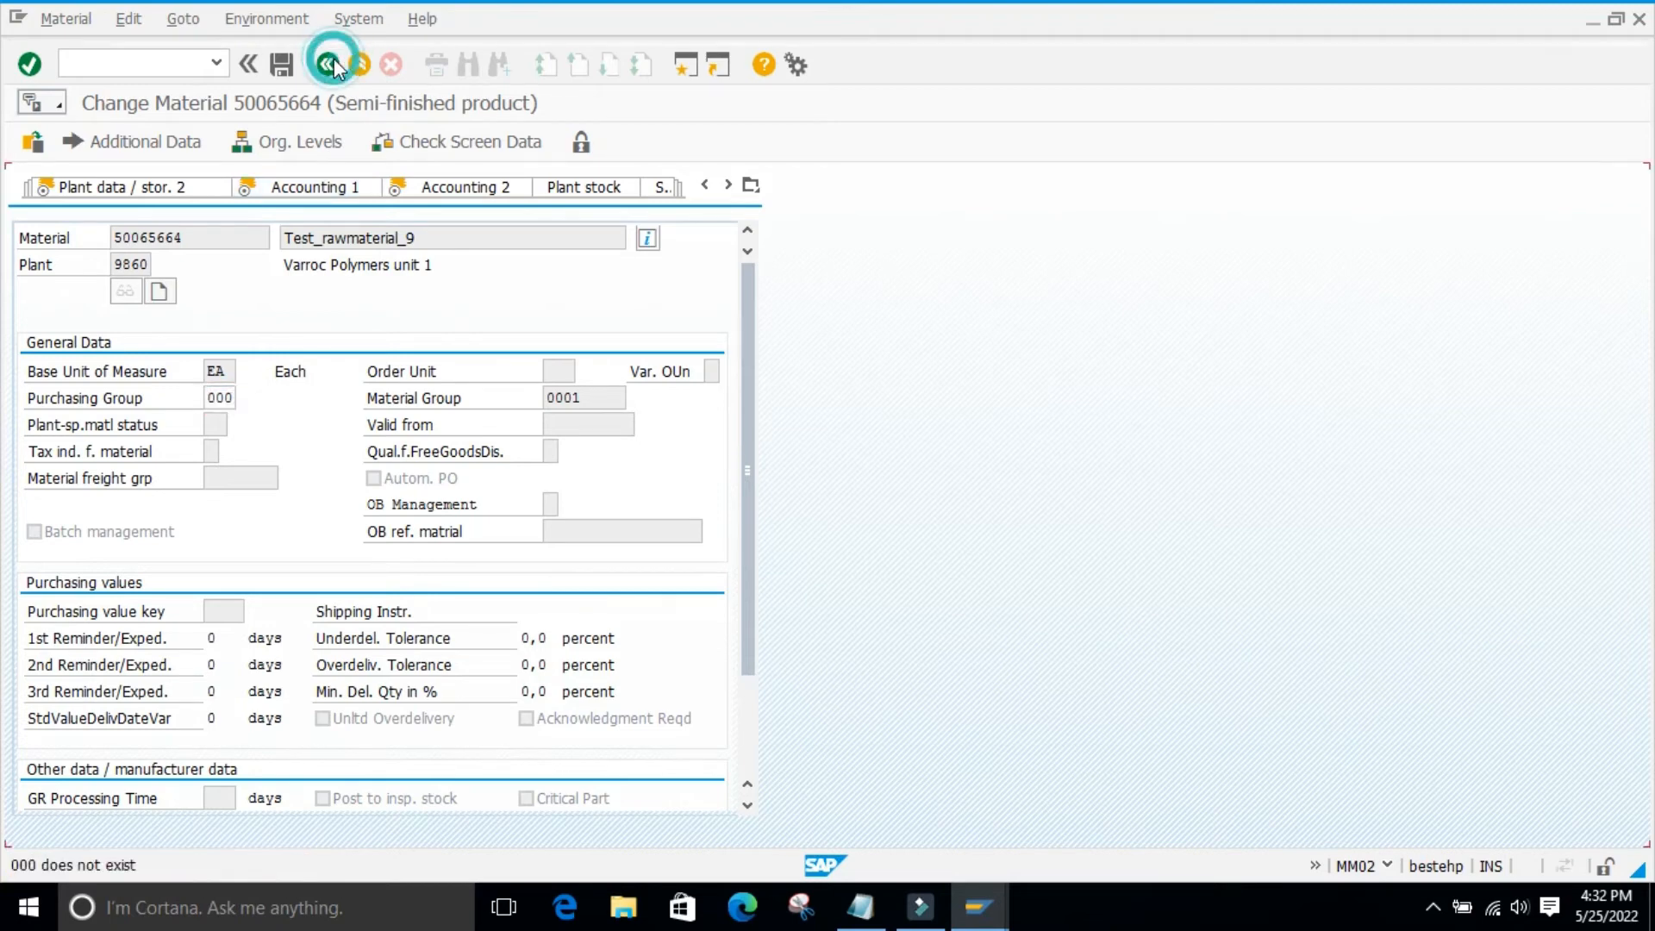
{"action": "left_click", "coordinate": [146, 69]}
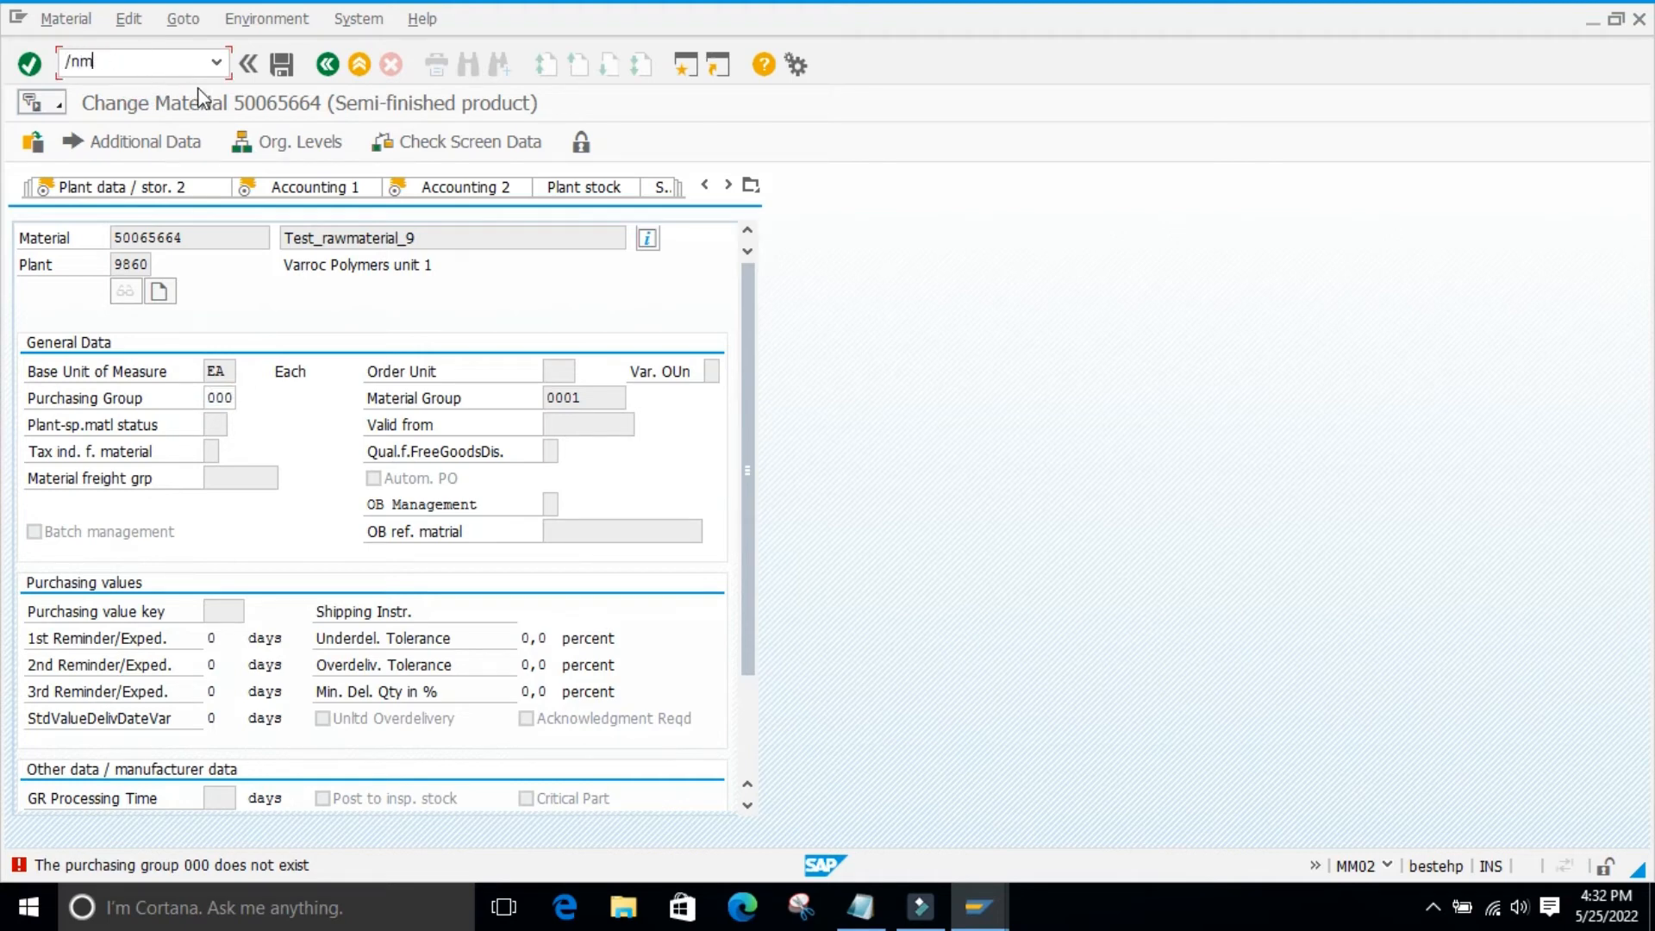
{"action": "key", "text": "BackSpace"}
{"action": "key", "text": "BackSpace"}
{"action": "key", "text": "BackSpace"}
{"action": "left_click", "coordinate": [360, 65]}
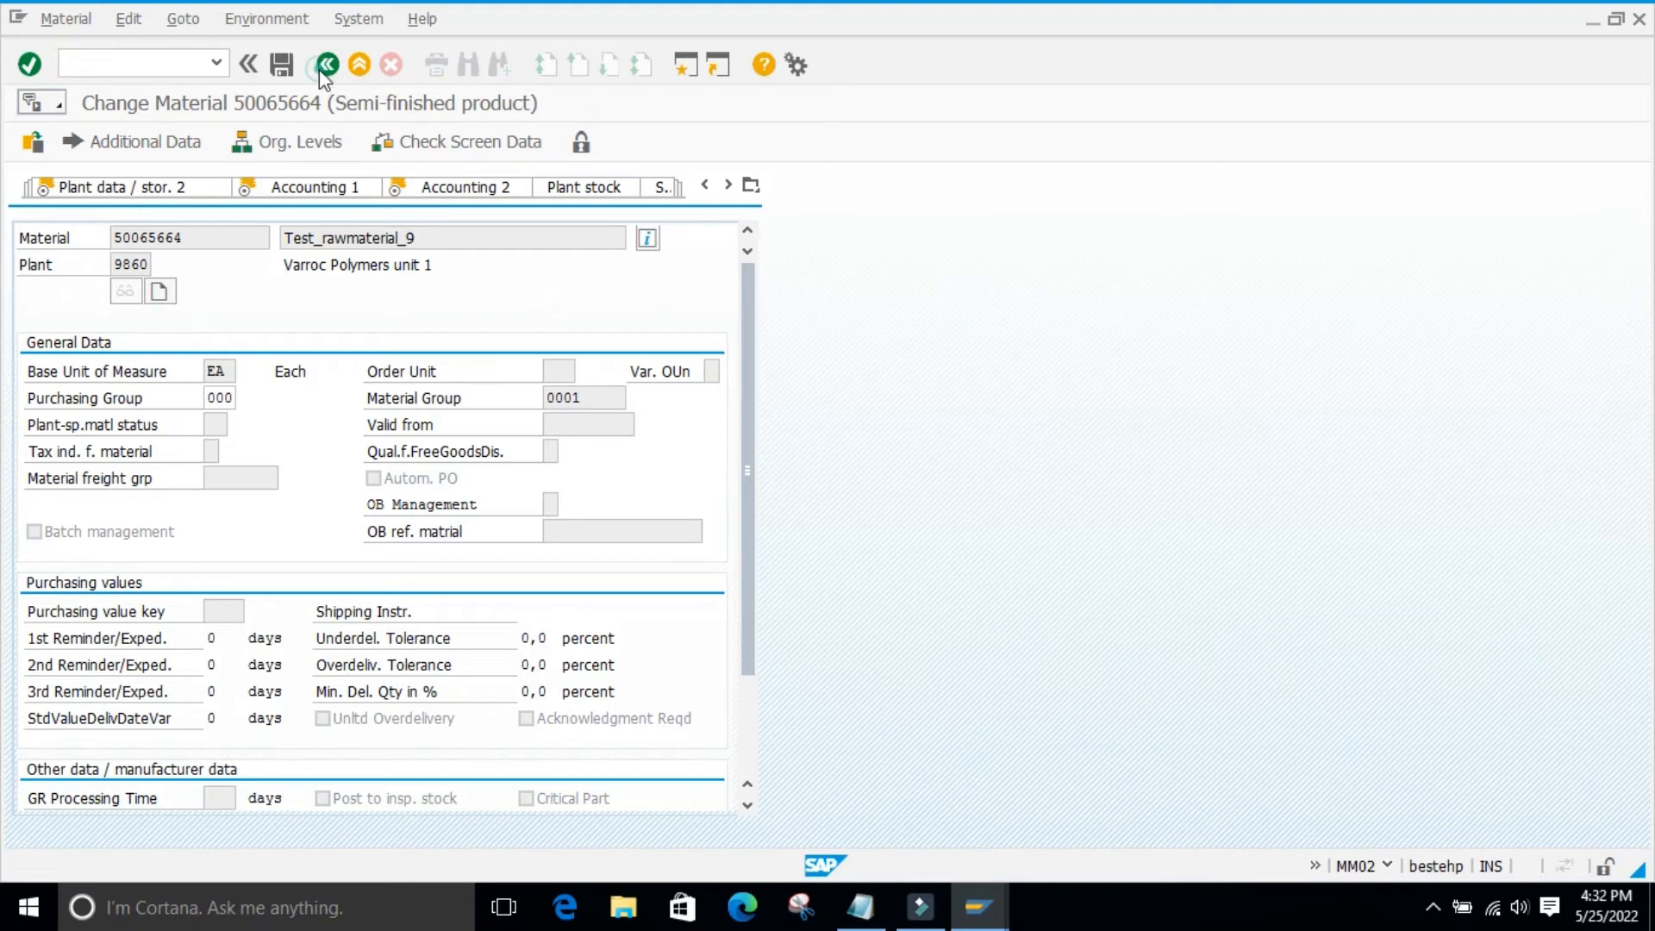
{"action": "left_click", "coordinate": [361, 66]}
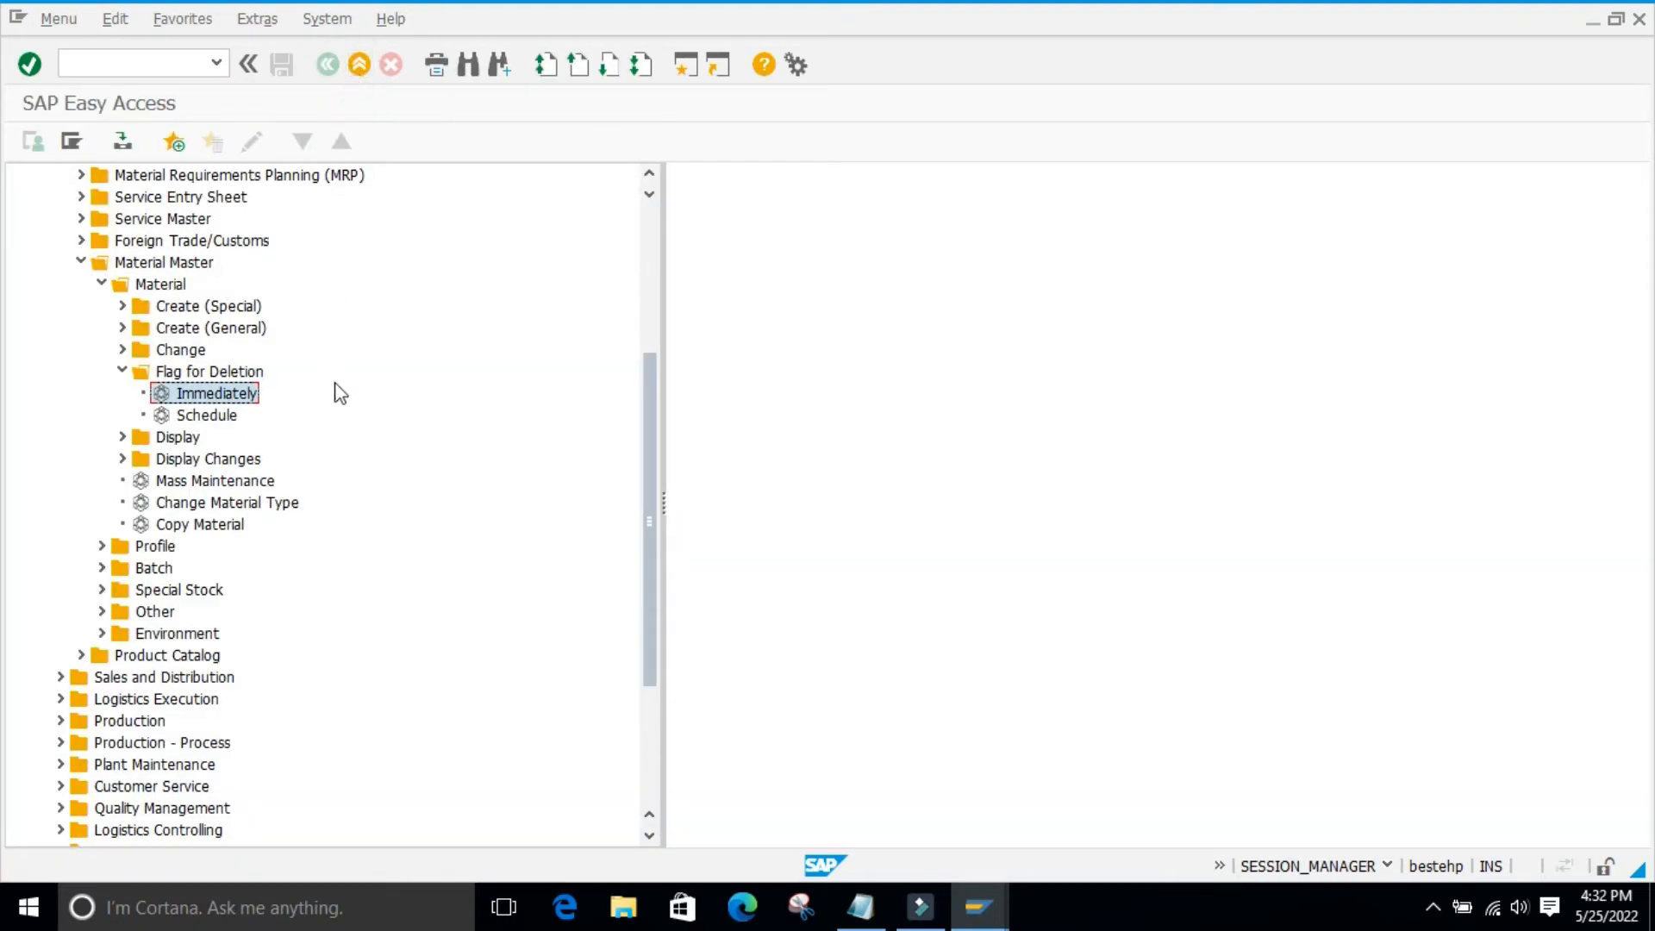
- Immediately flag material 50065664 for deletion at the overall material level, keeping the plant 9860 flag, and save
{"action": "left_click", "coordinate": [122, 371]}
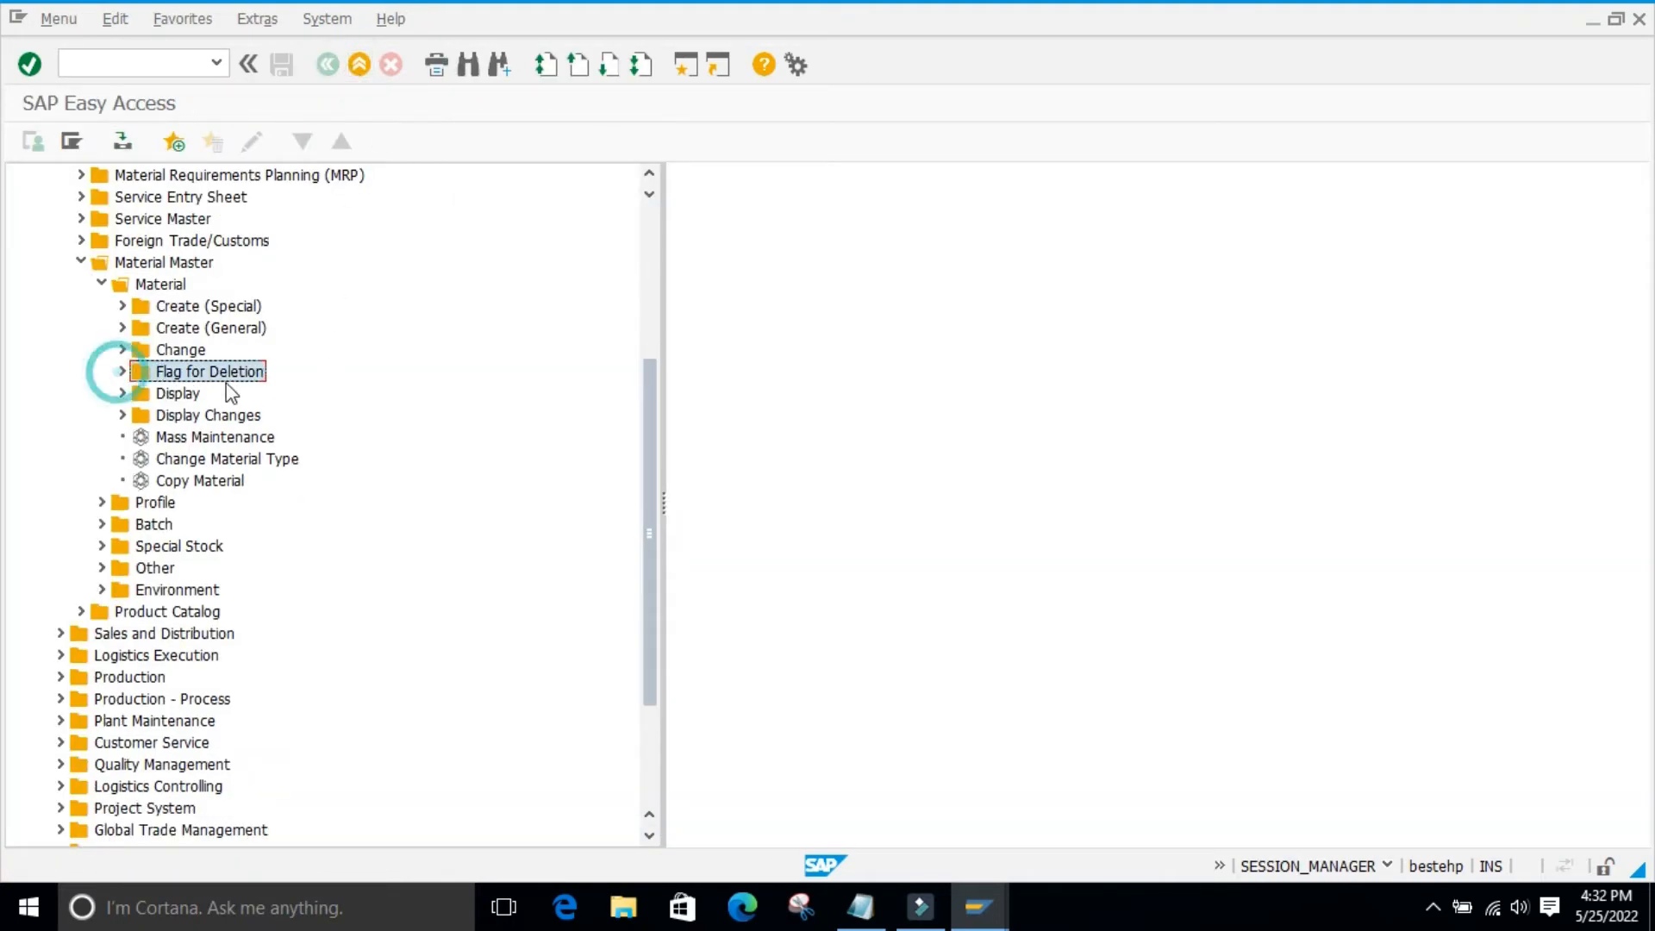
{"action": "left_click", "coordinate": [122, 372]}
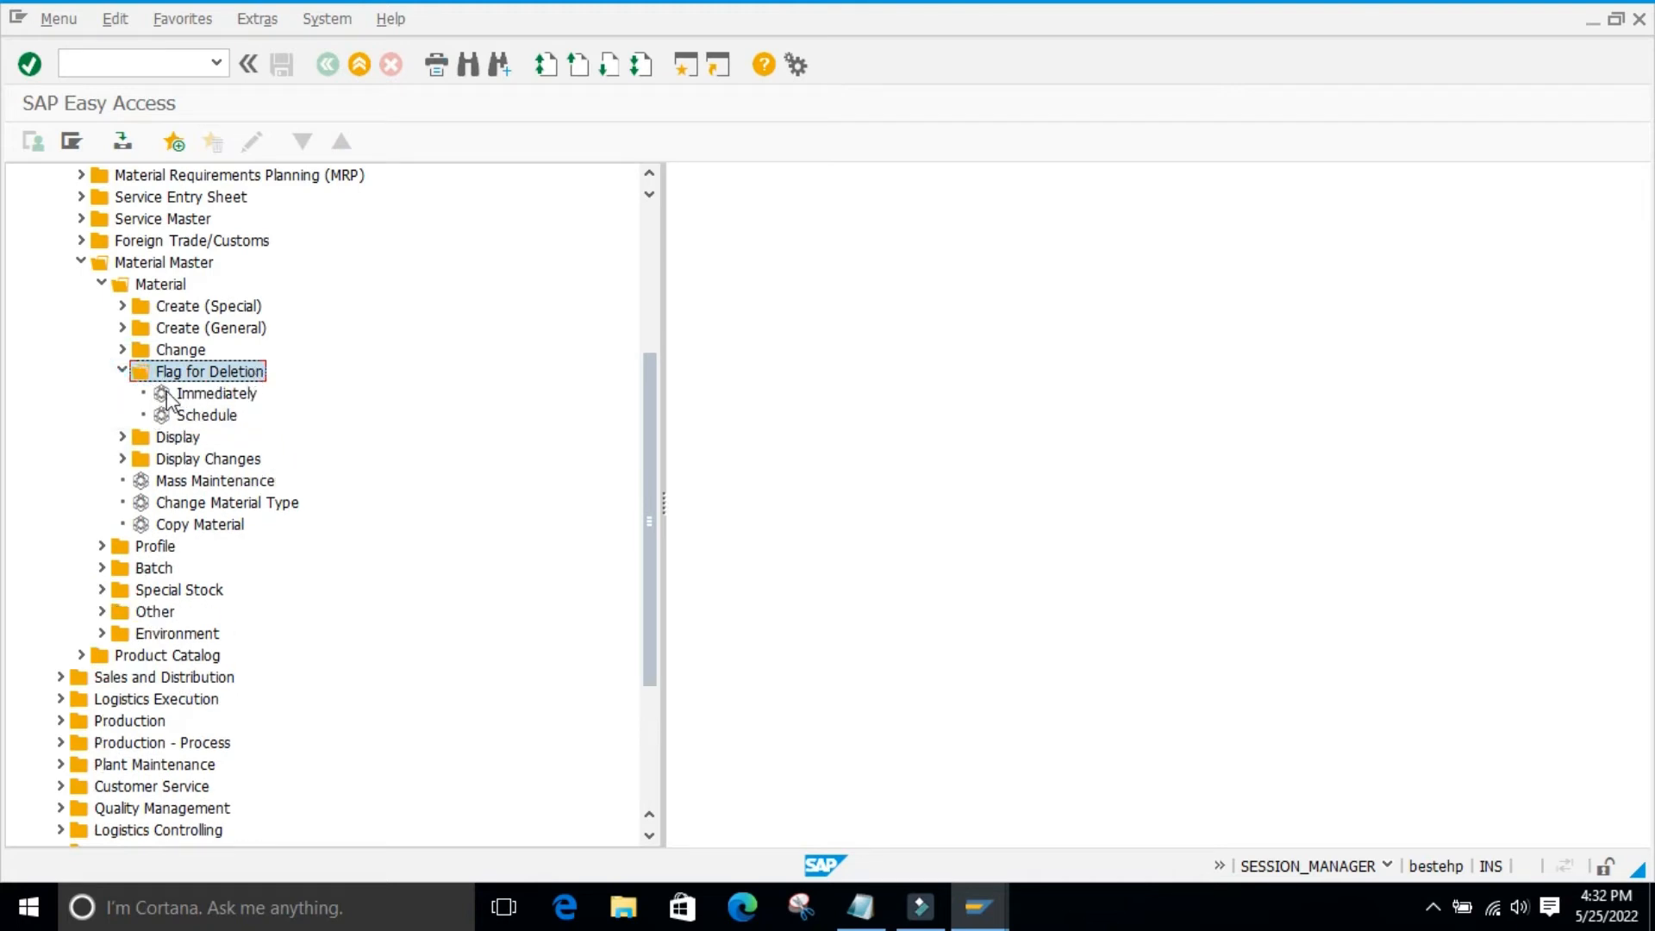
{"action": "double_click", "coordinate": [163, 395]}
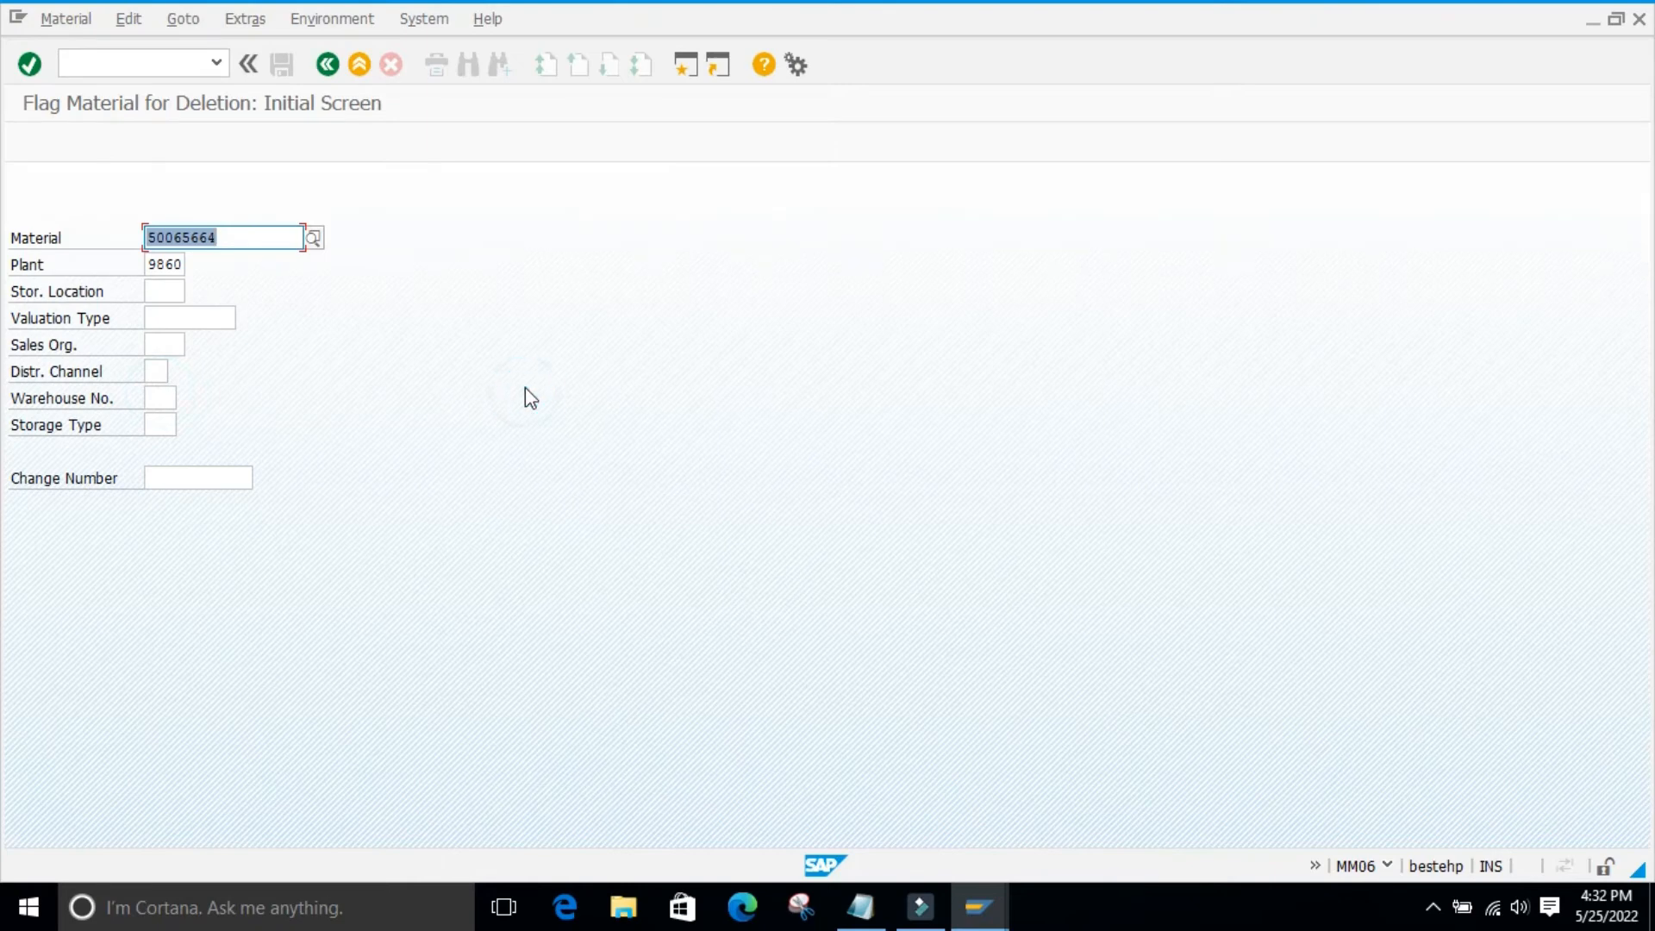
{"action": "key", "text": "Return"}
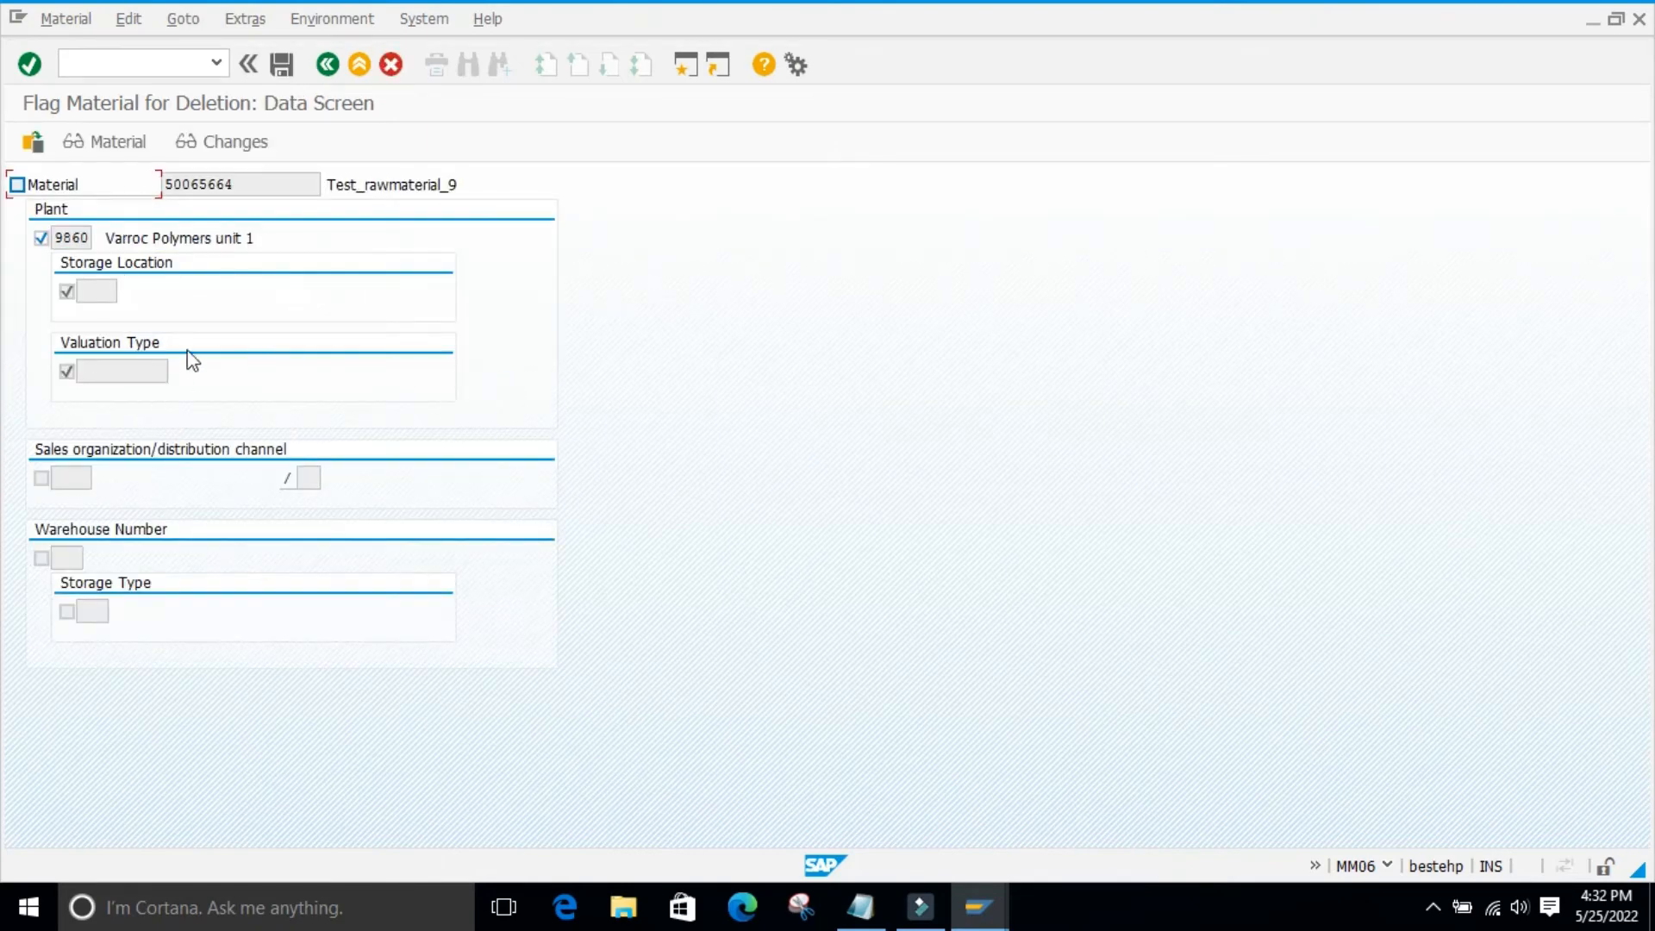
{"action": "left_click", "coordinate": [16, 185]}
{"action": "left_click", "coordinate": [282, 69]}
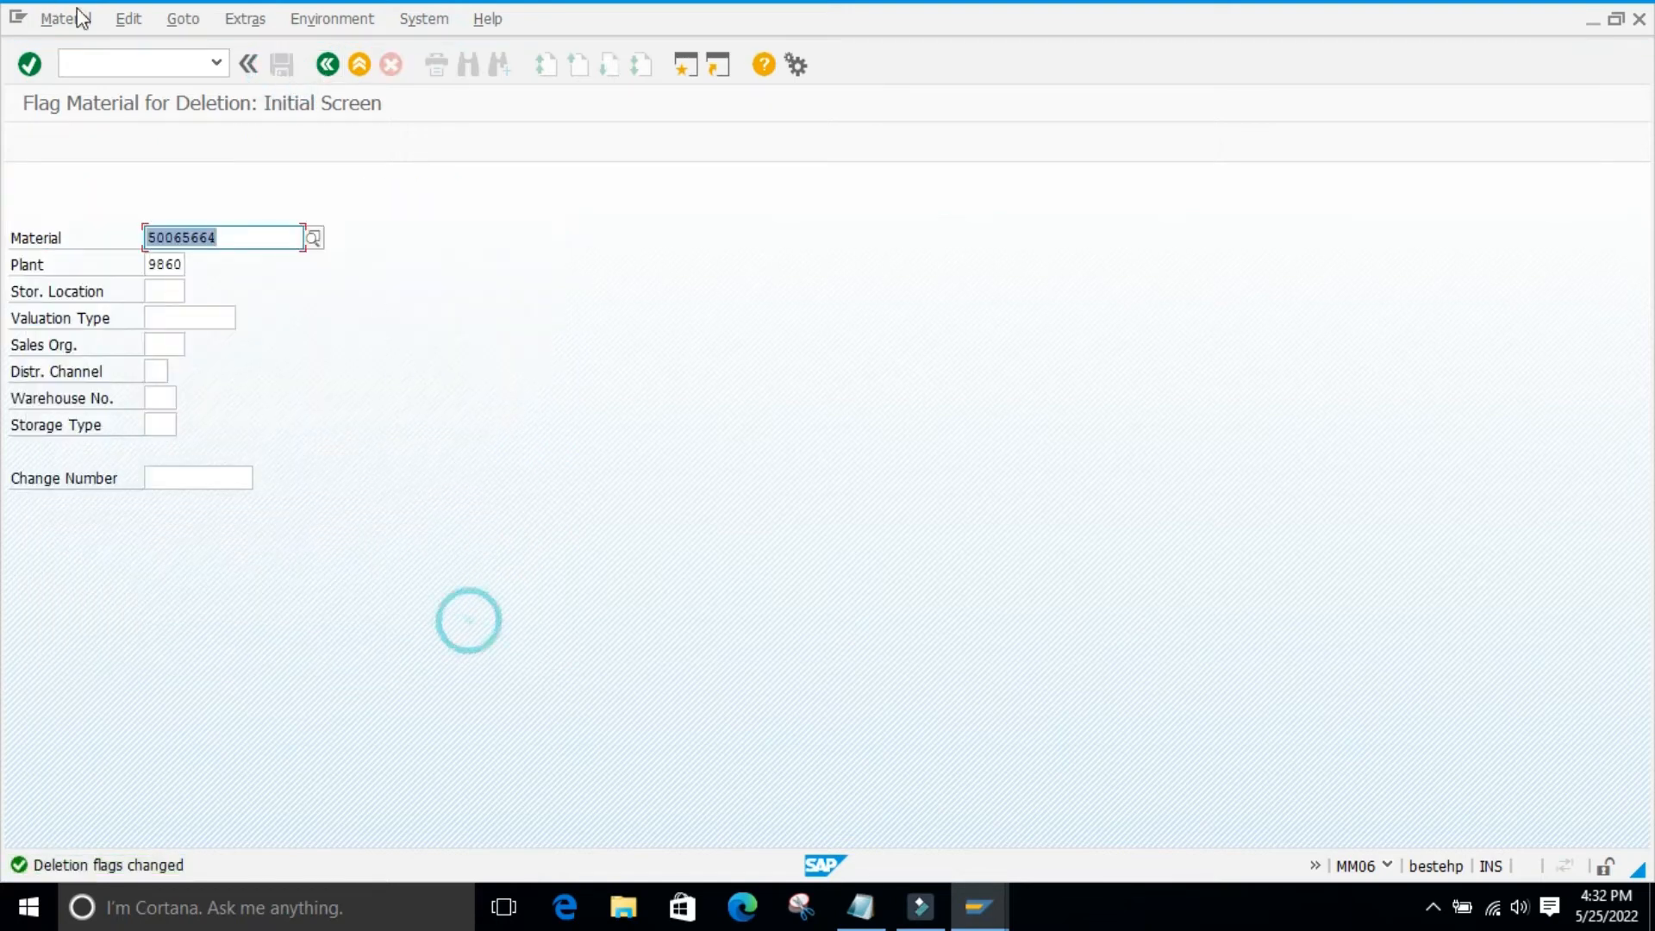
- Reopen material 50065664 in MM02 with the same views and organizational levels, read and accept the deletion warning, and go through to Purchasing
{"action": "left_click", "coordinate": [125, 64]}
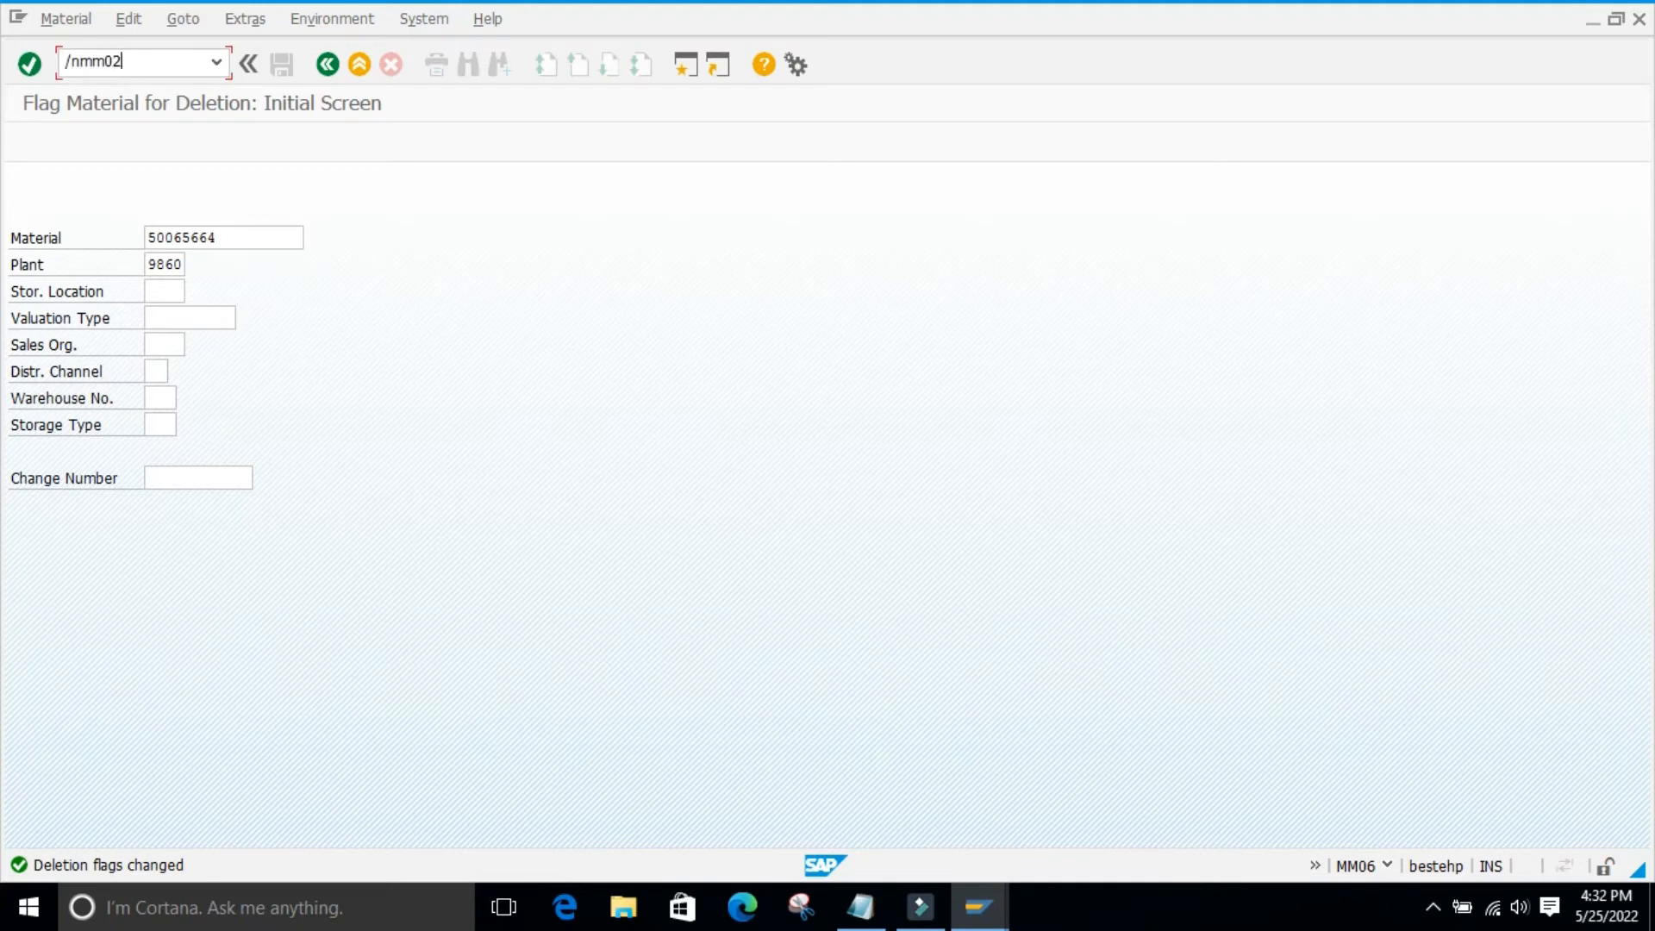
{"action": "key", "text": "Return"}
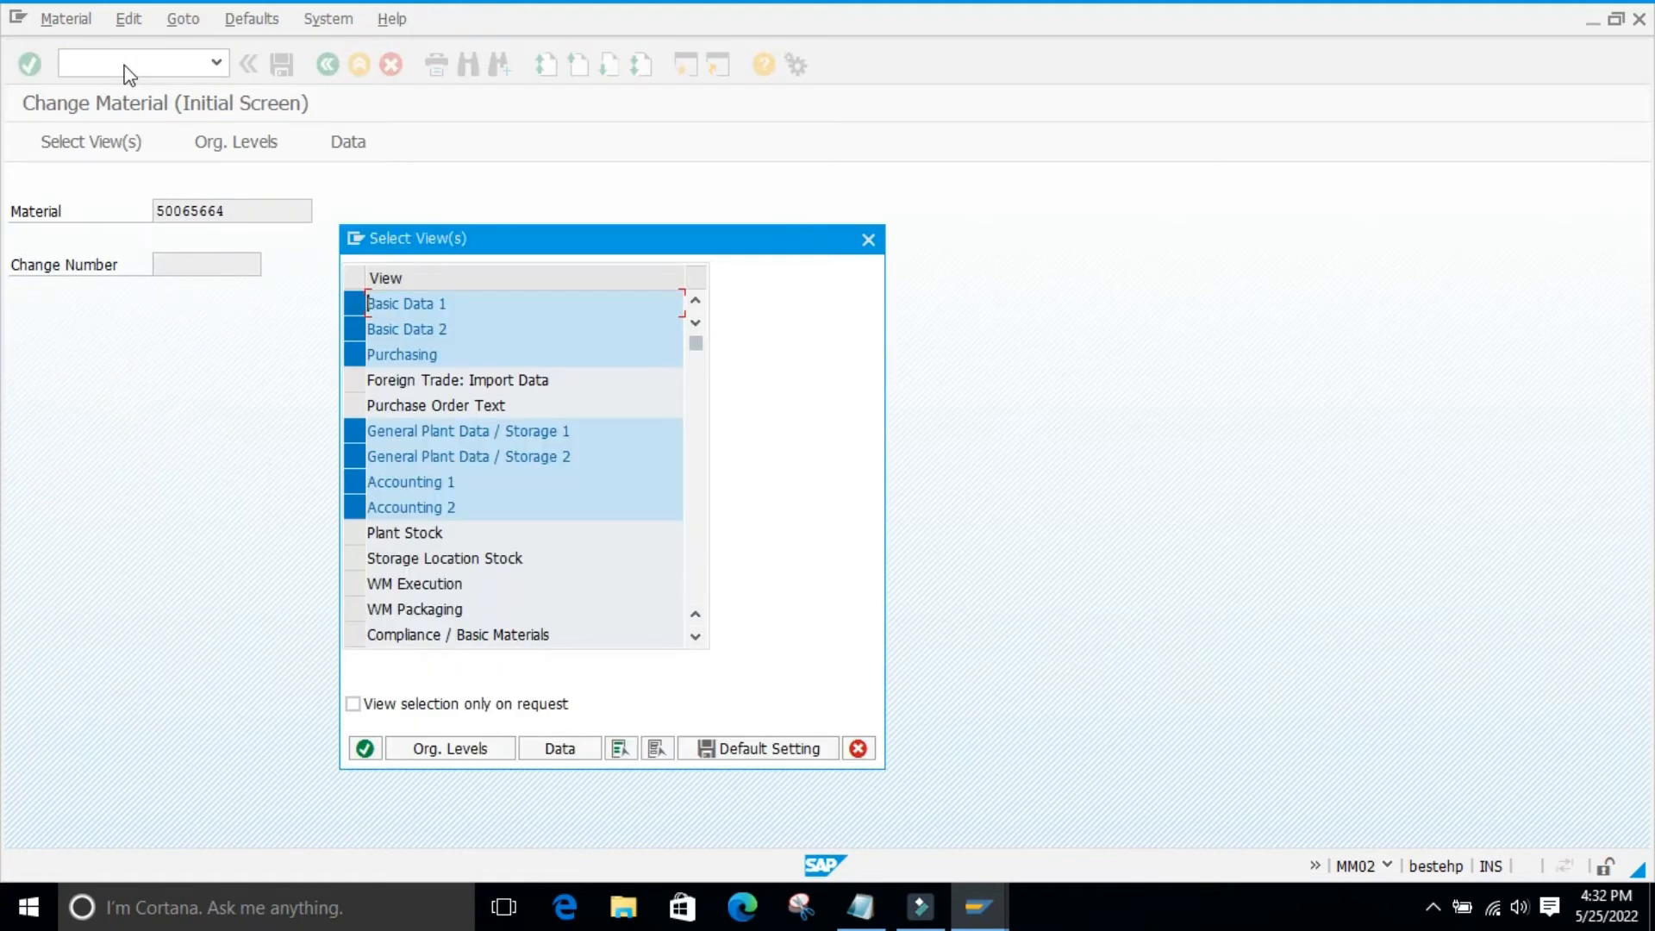
{"action": "key", "text": "Return"}
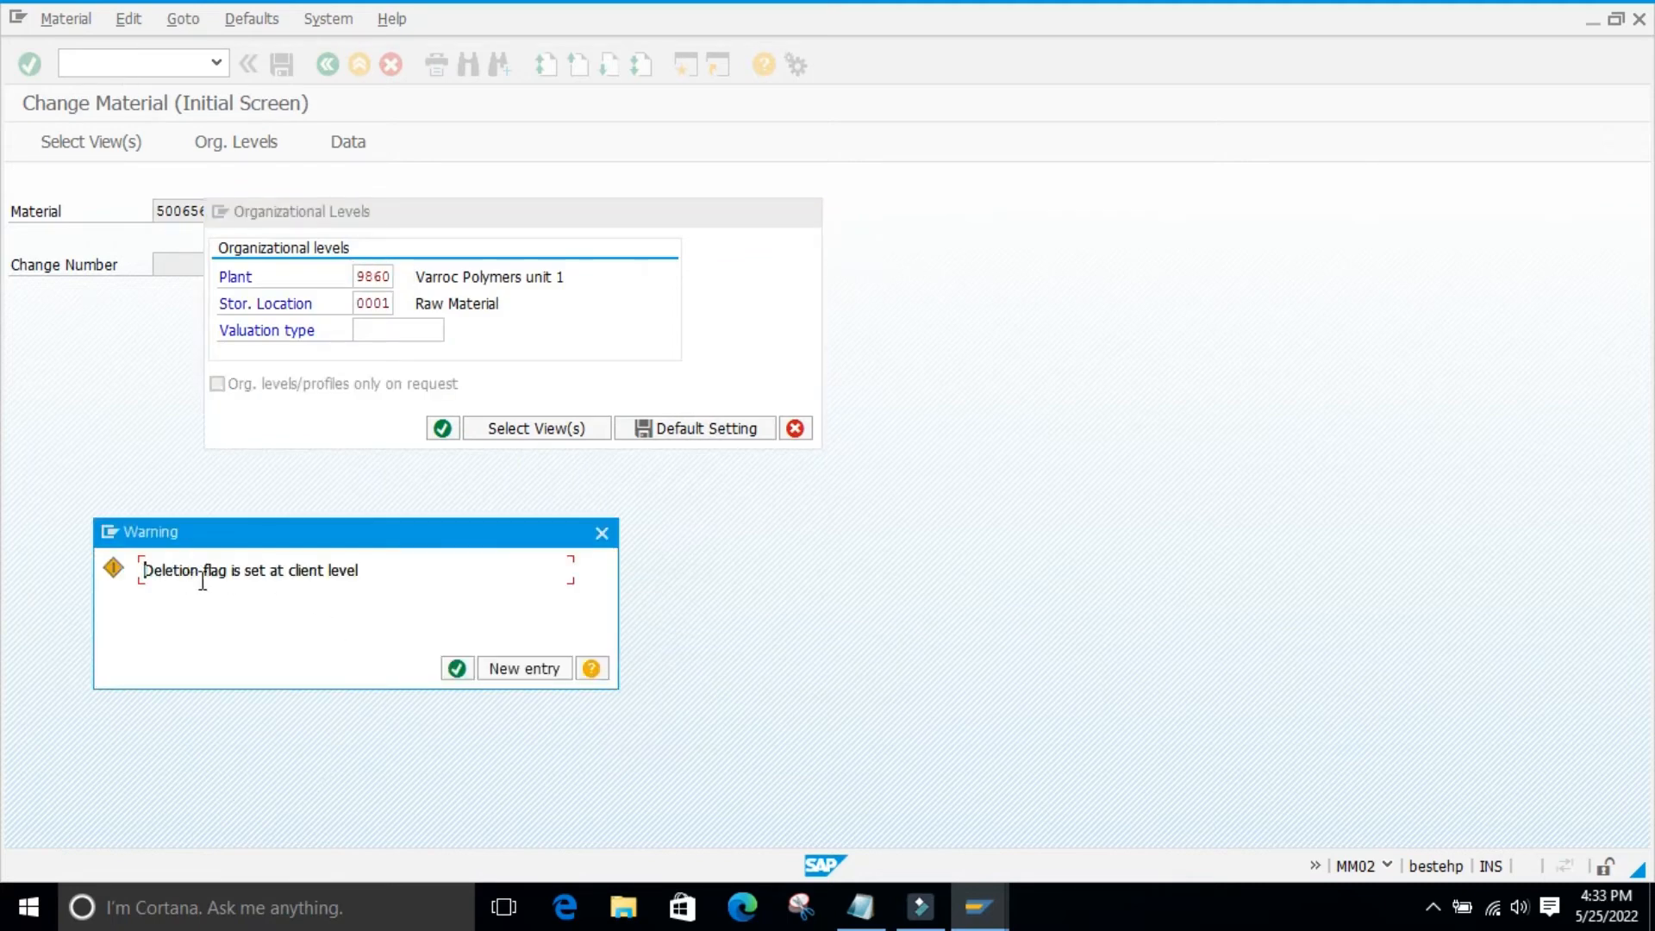
{"action": "left_click_drag", "start_coordinate": [209, 566], "coordinate": [407, 565]}
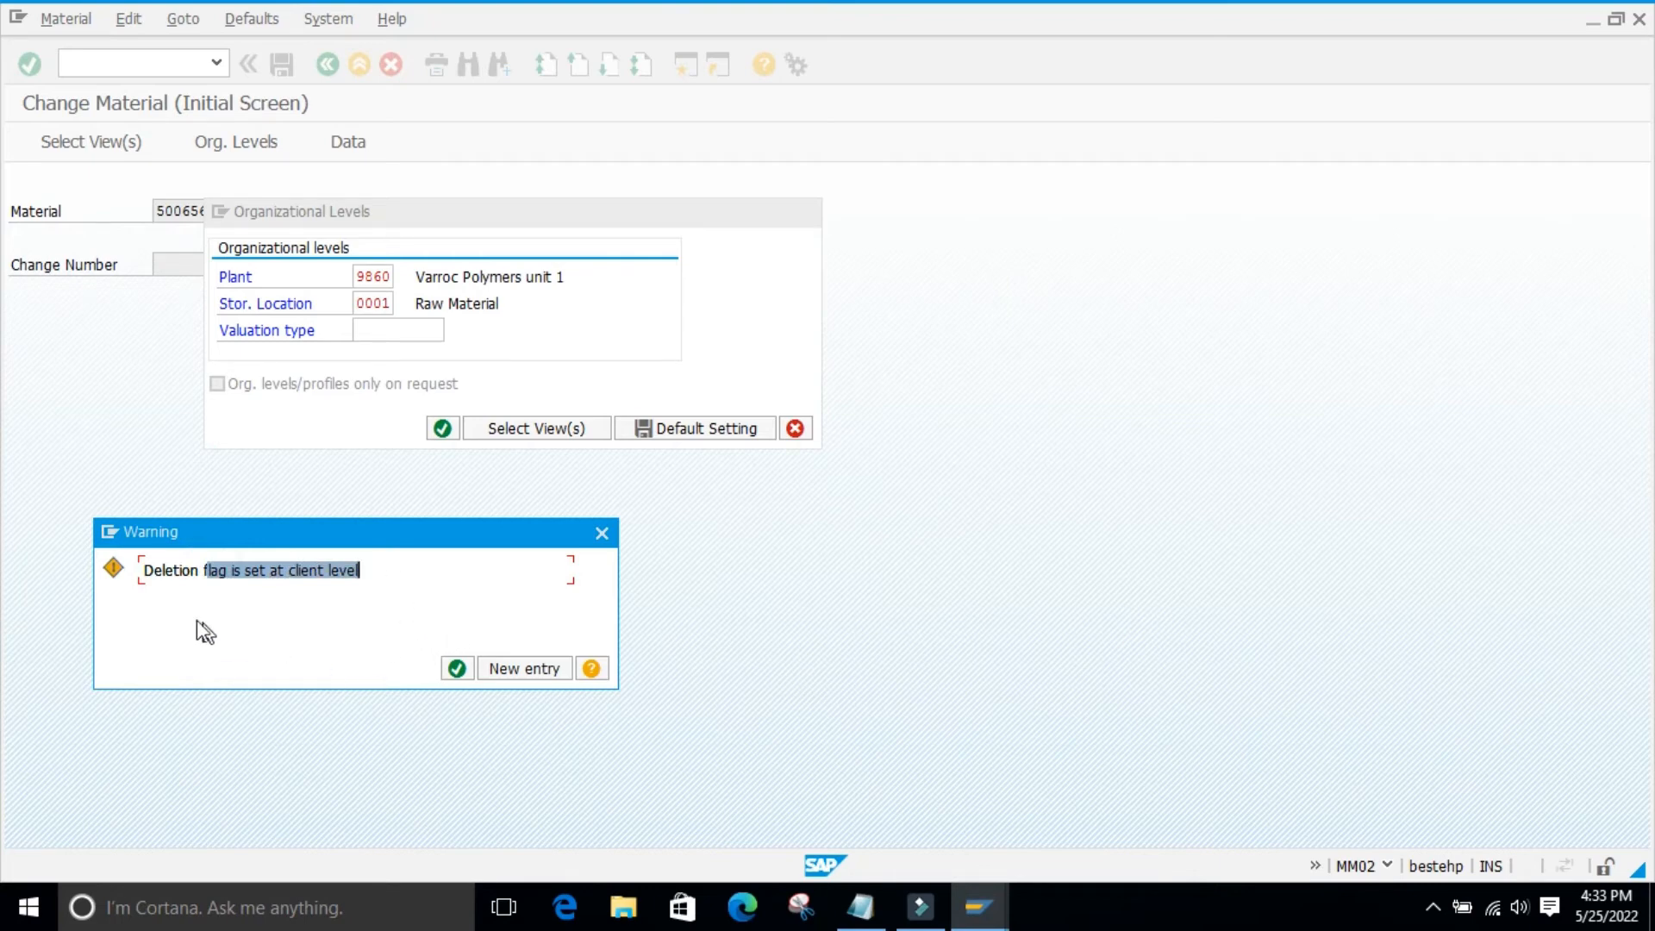
{"action": "left_click_drag", "start_coordinate": [145, 571], "coordinate": [381, 566]}
{"action": "left_click", "coordinate": [340, 634]}
{"action": "key", "text": "Return"}
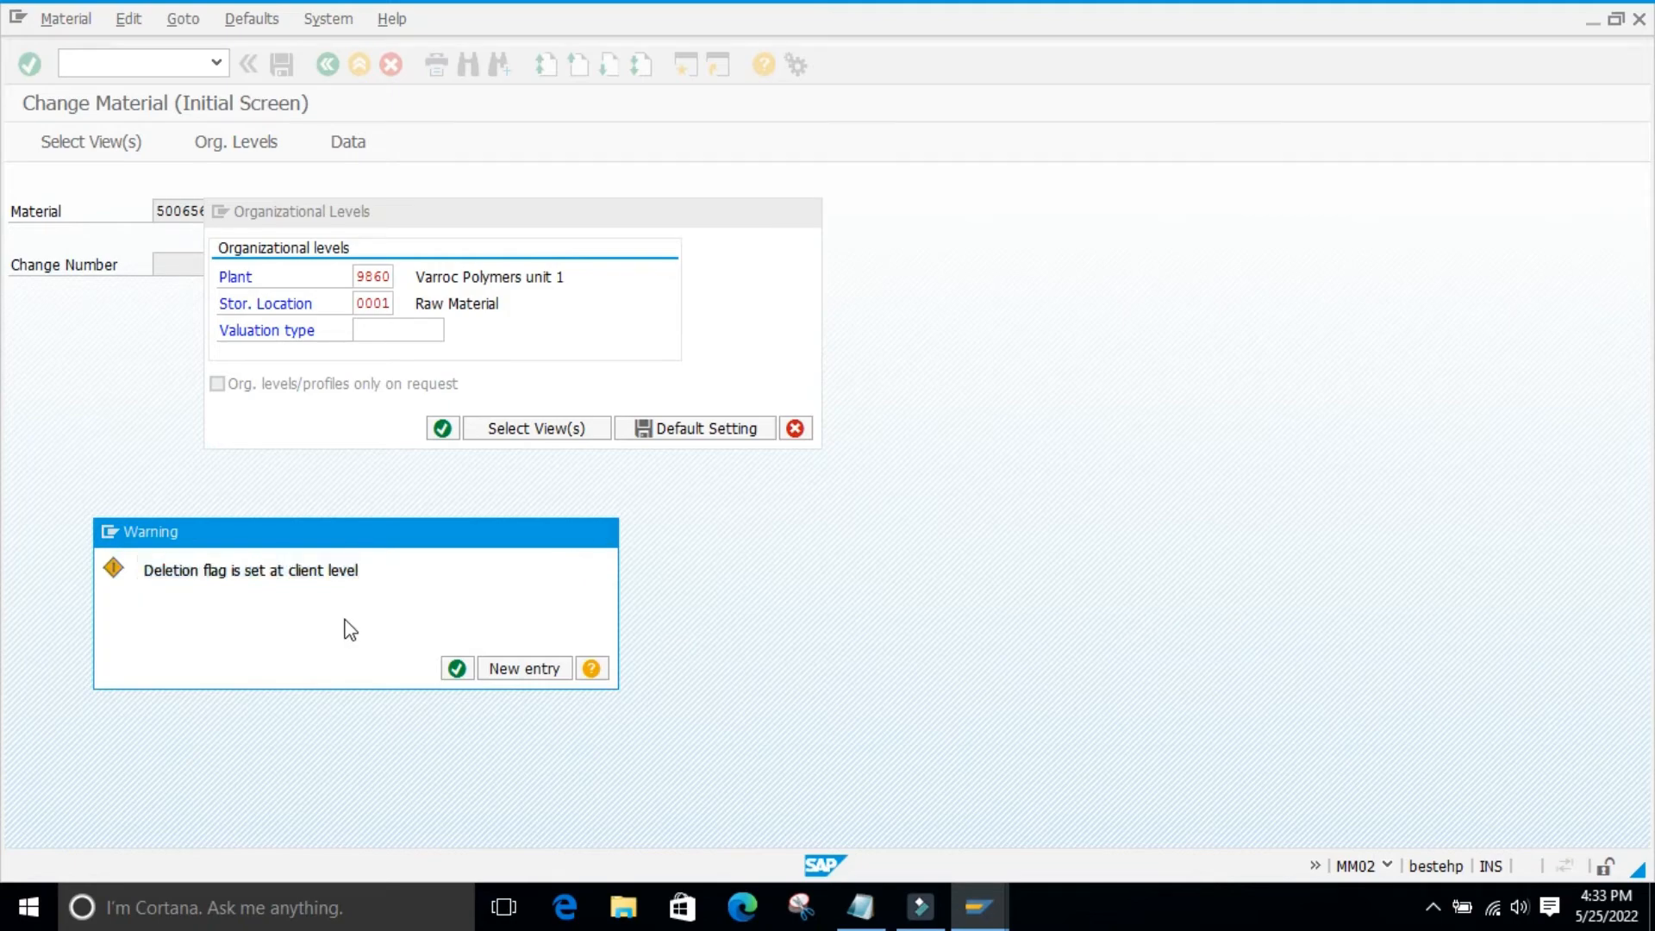
{"action": "key", "text": "Return"}
{"action": "key", "text": "Return"}
{"action": "key", "text": "Return"}
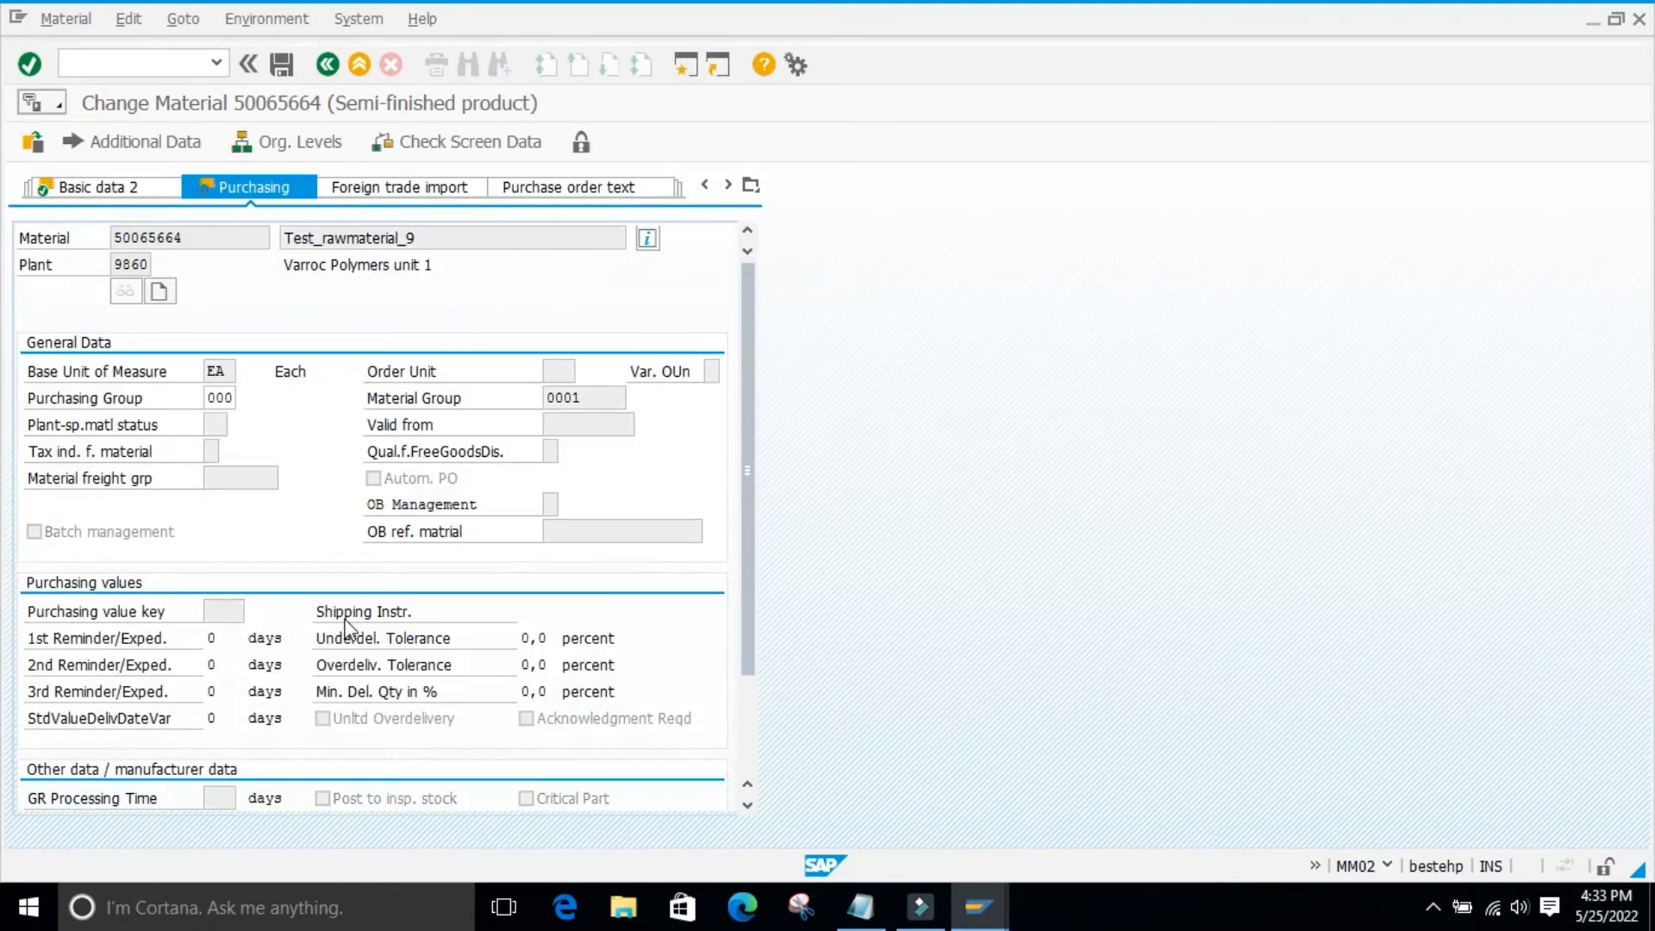
- Try to leave the Purchasing view, and copy the material number from its header
{"action": "left_click", "coordinate": [328, 65]}
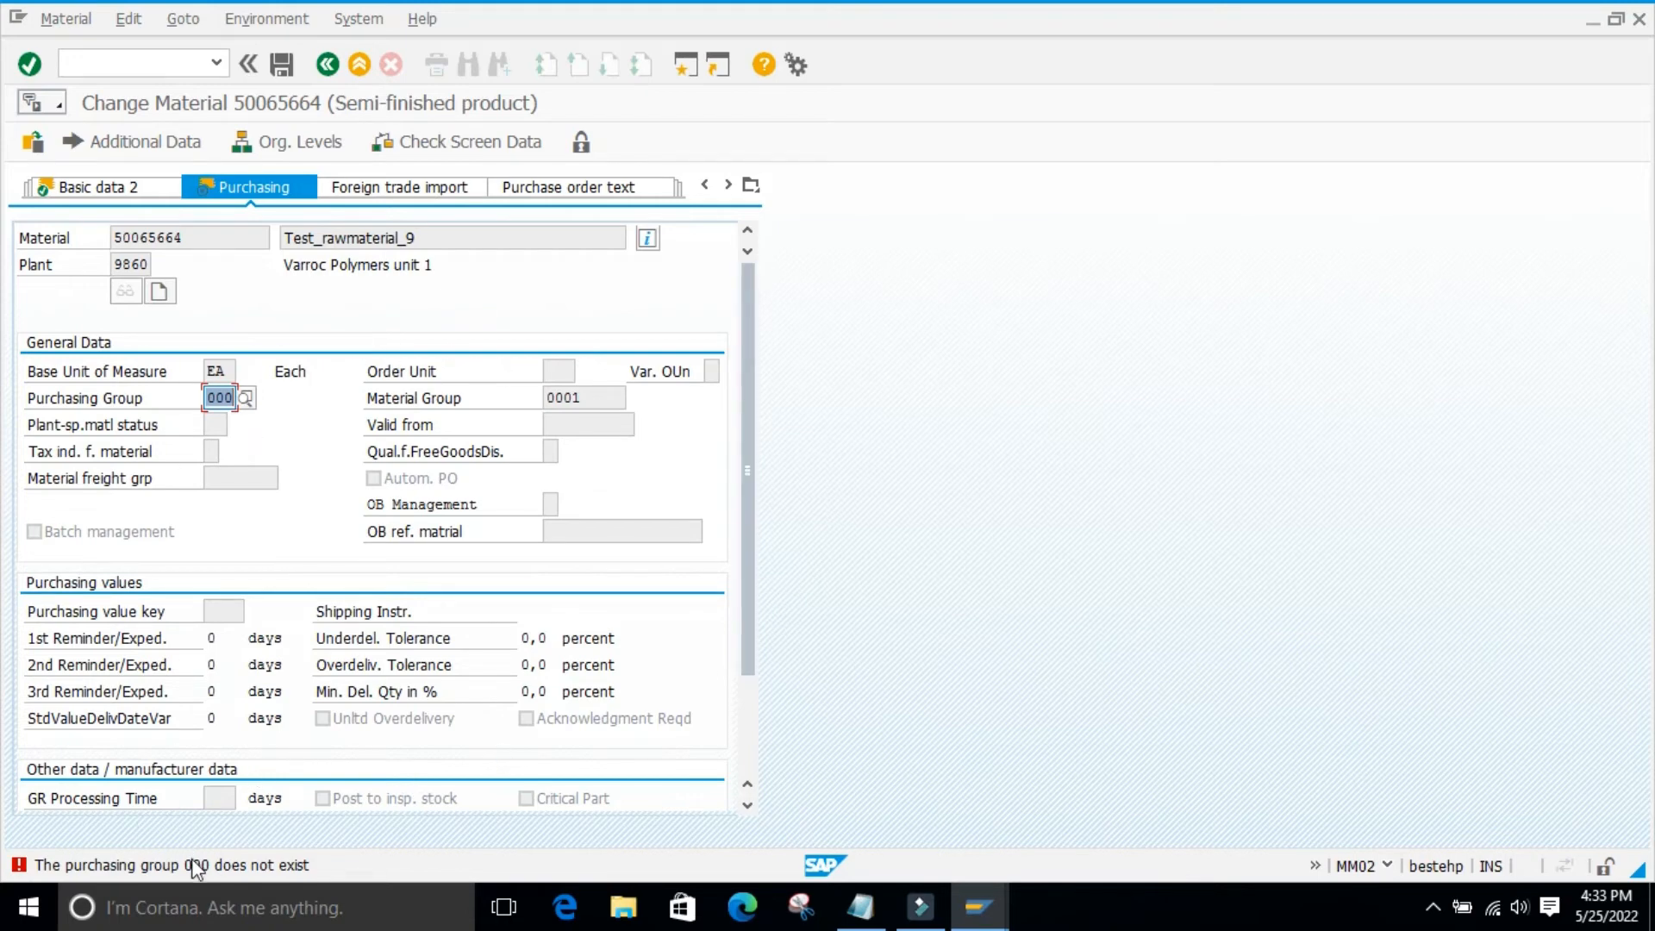
{"action": "left_click_drag", "start_coordinate": [182, 243], "coordinate": [104, 234]}
{"action": "key", "text": "ctrl+c"}
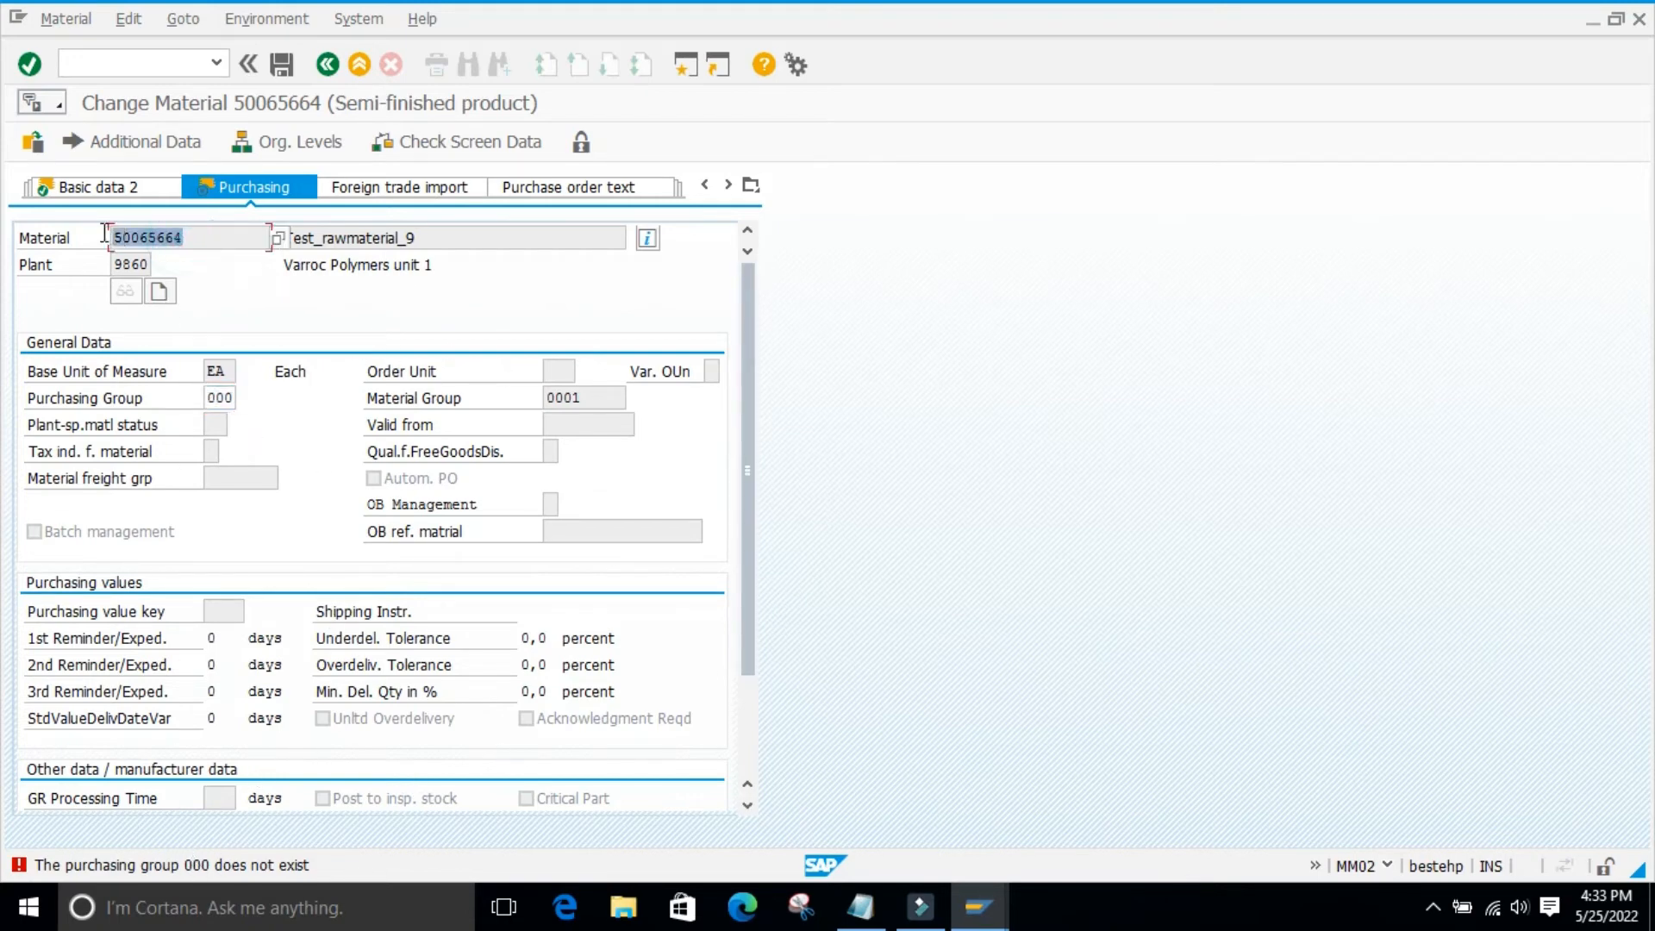
{"action": "left_click", "coordinate": [949, 409]}
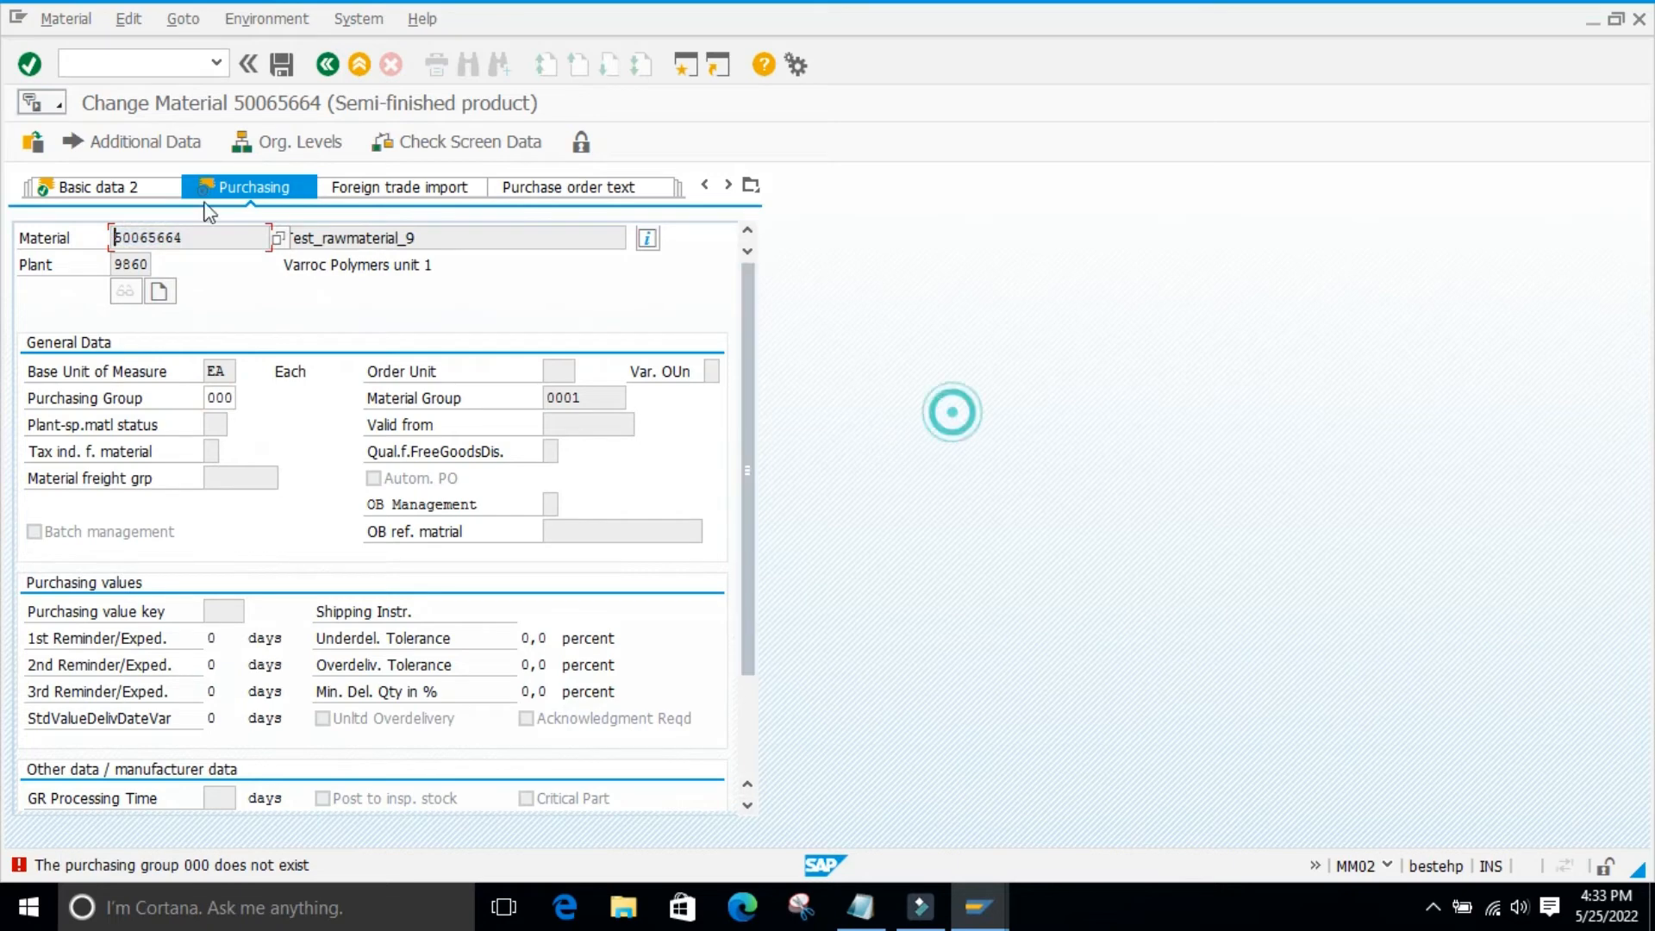
- Start a new purchase order with /nme21n and enter the copied material number 50065664 in the first item line
{"action": "left_click", "coordinate": [99, 63]}
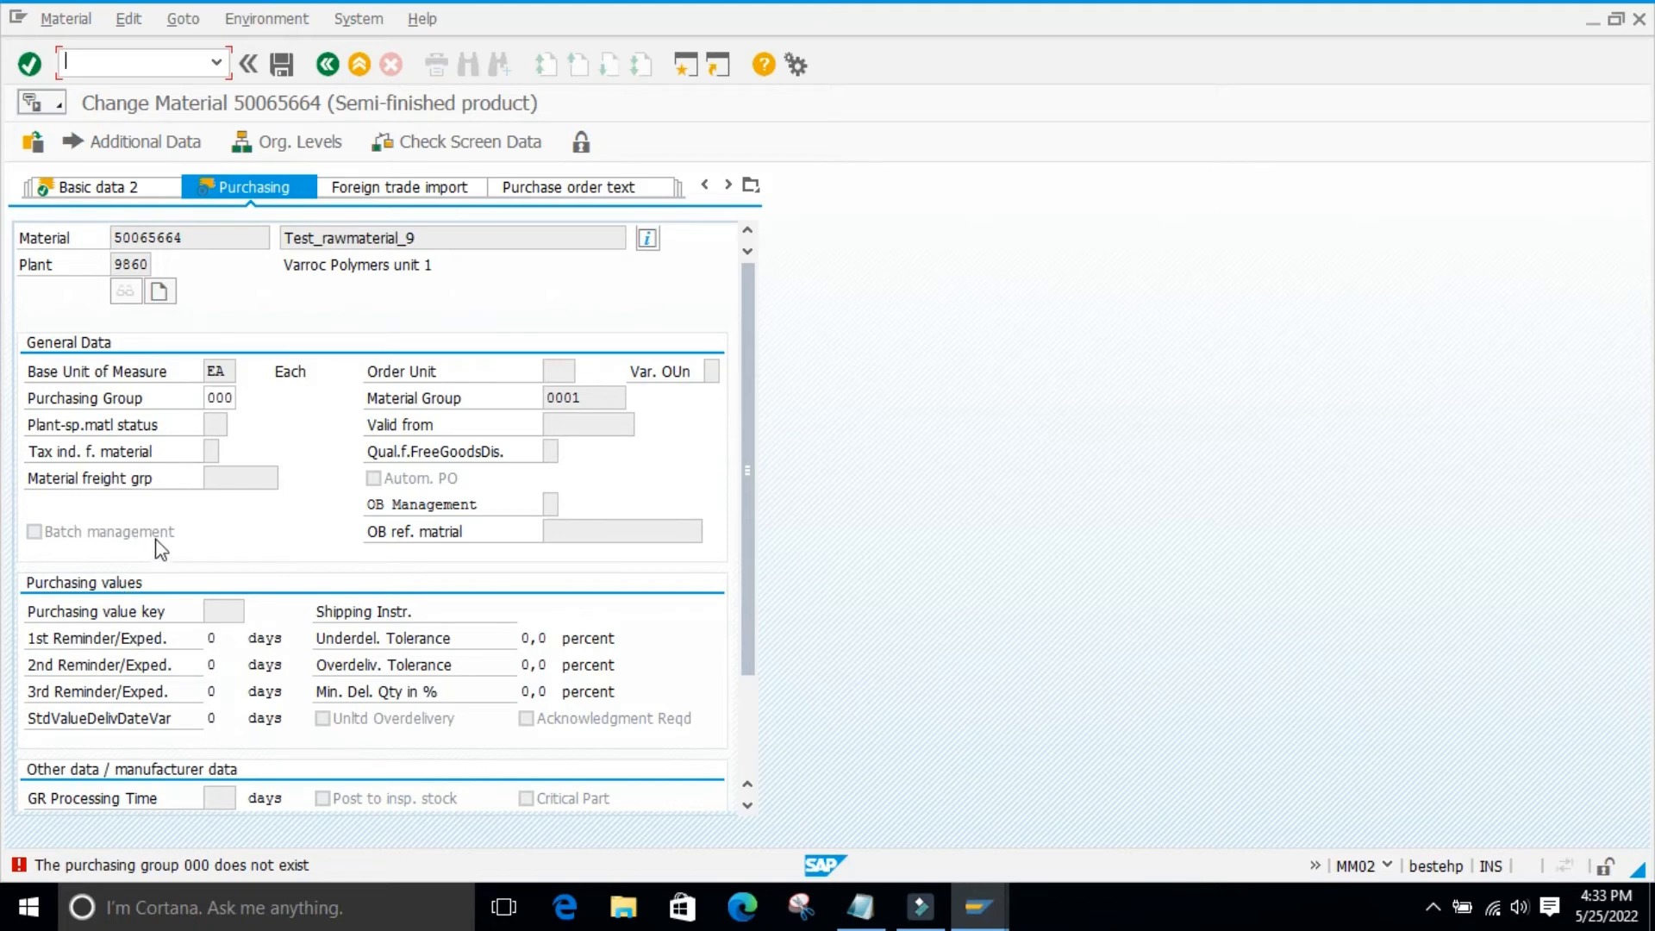
{"action": "left_click", "coordinate": [73, 62]}
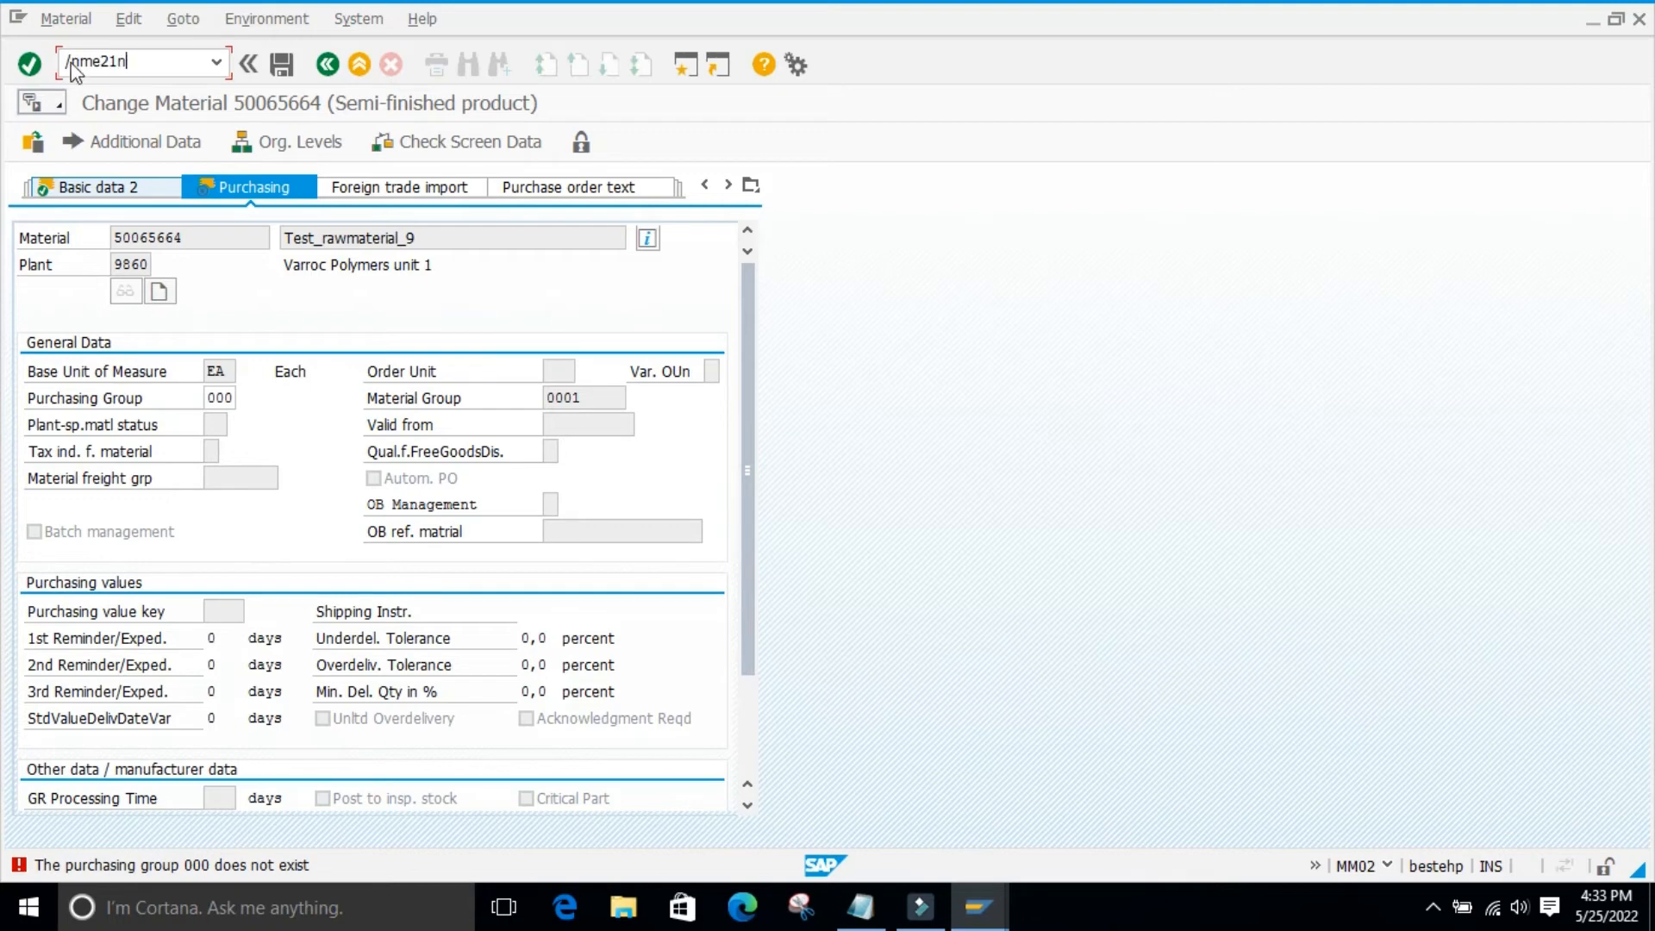
{"action": "key", "text": "Return"}
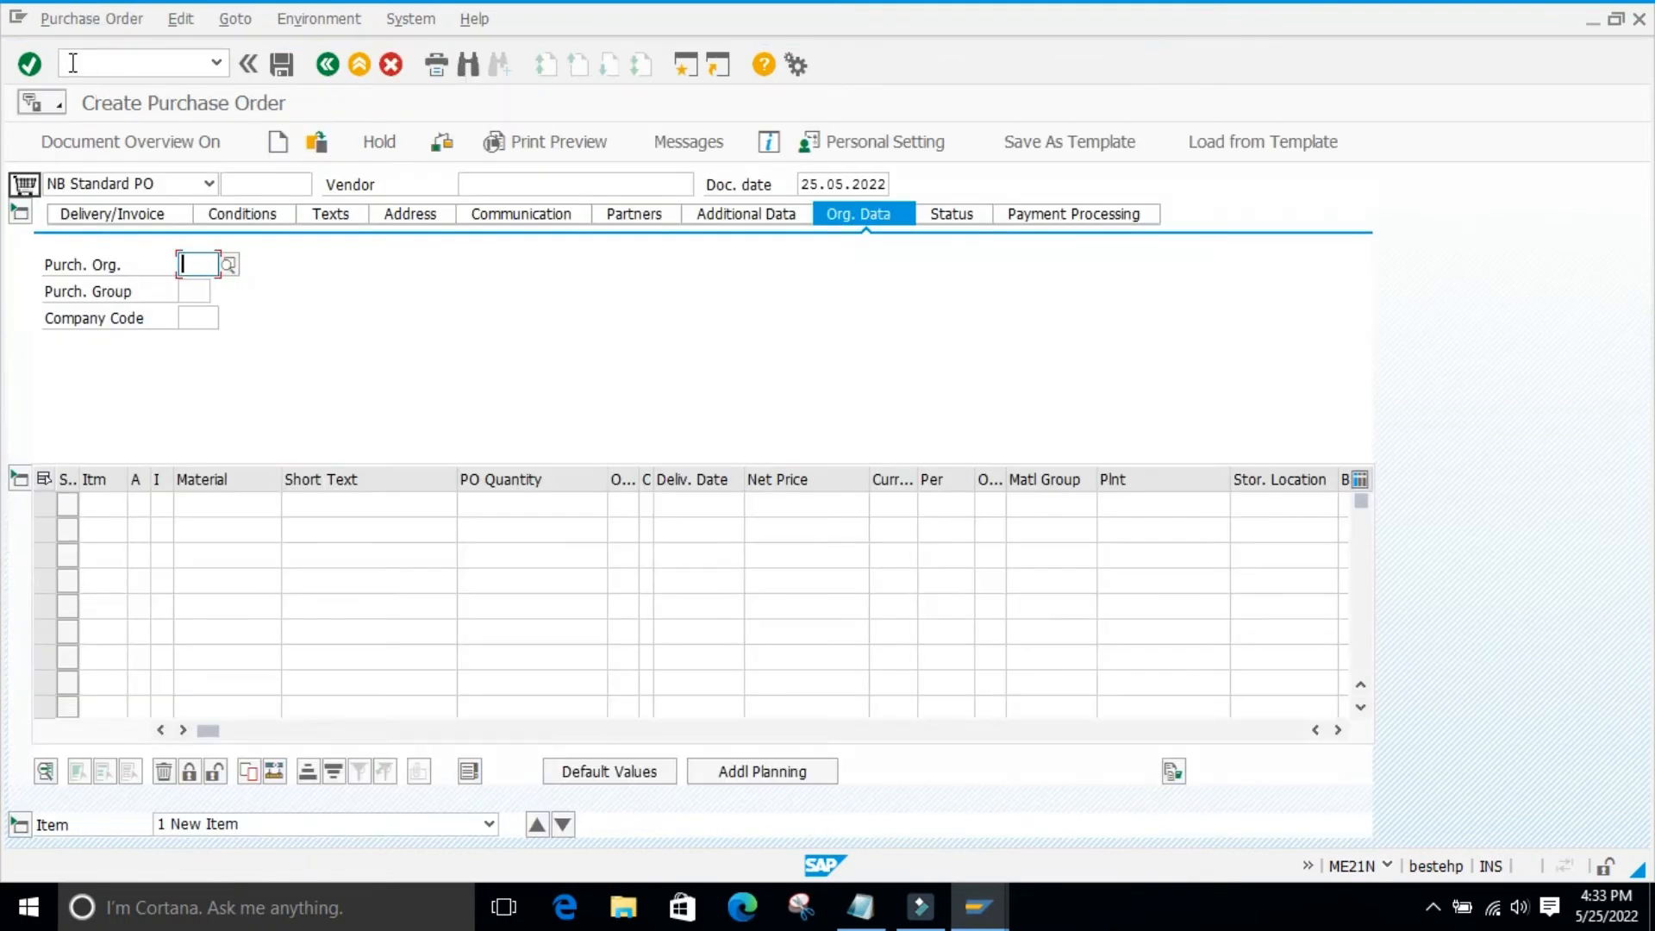
{"action": "left_click", "coordinate": [223, 514]}
{"action": "left_click", "coordinate": [215, 501]}
{"action": "key", "text": "ctrl+v"}
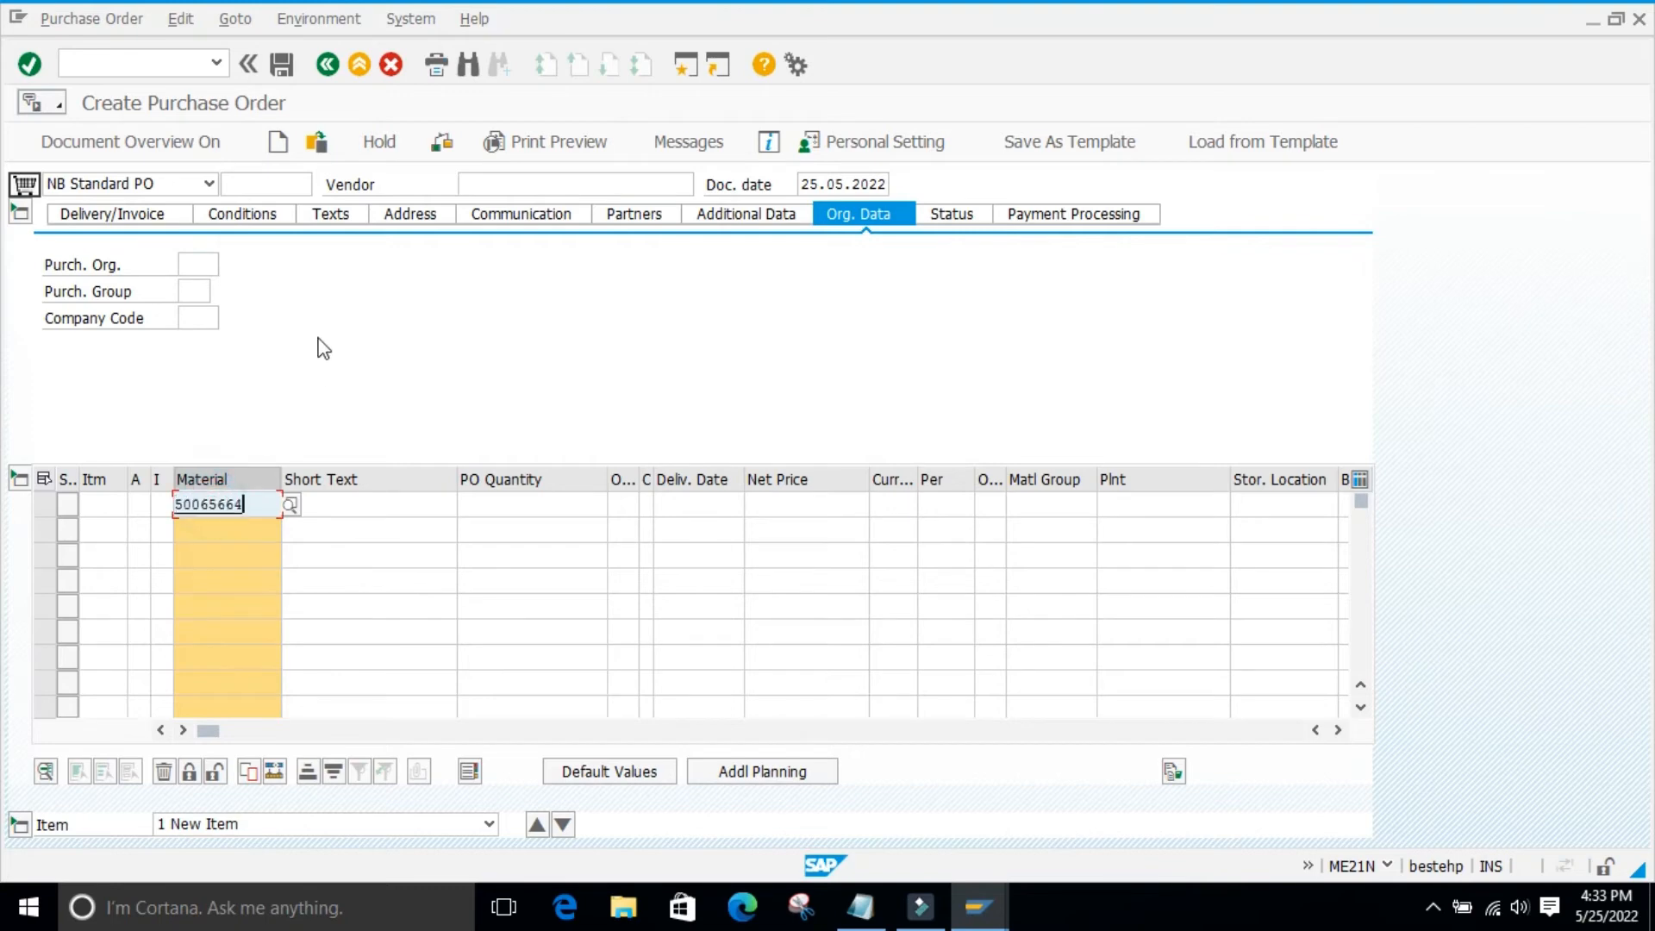
- Submit the item line, then set purchasing organization 9860, purchasing group 001 and company code 9860 in the order's organizational data
{"action": "key", "text": "Return"}
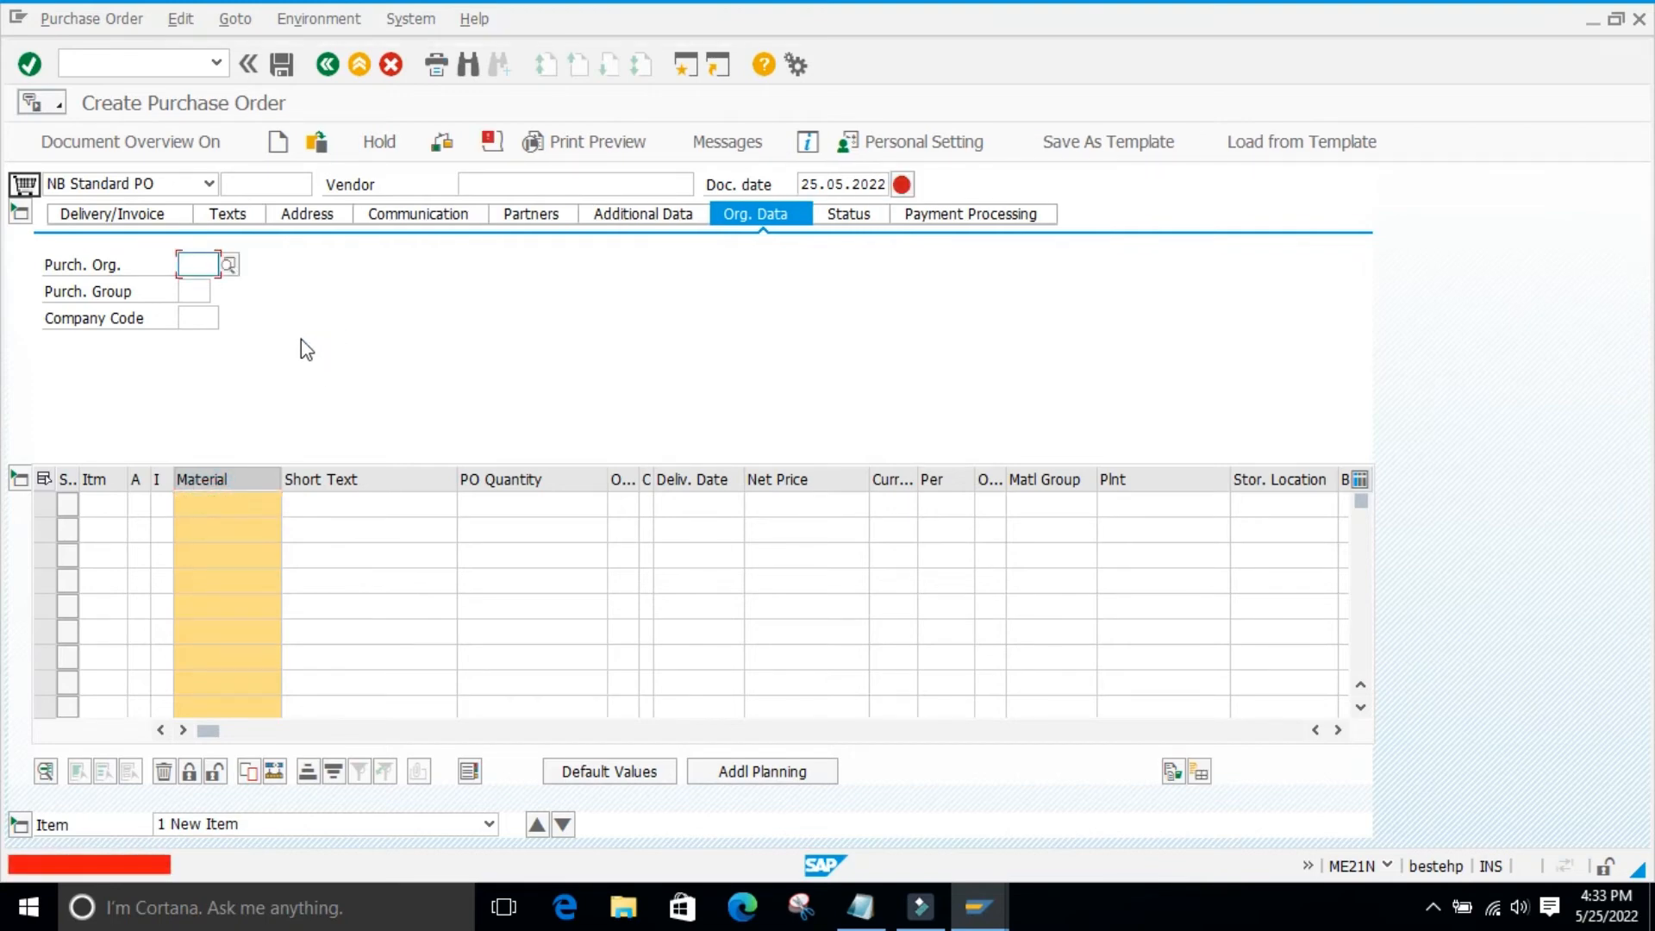
{"action": "type", "text": "9"}
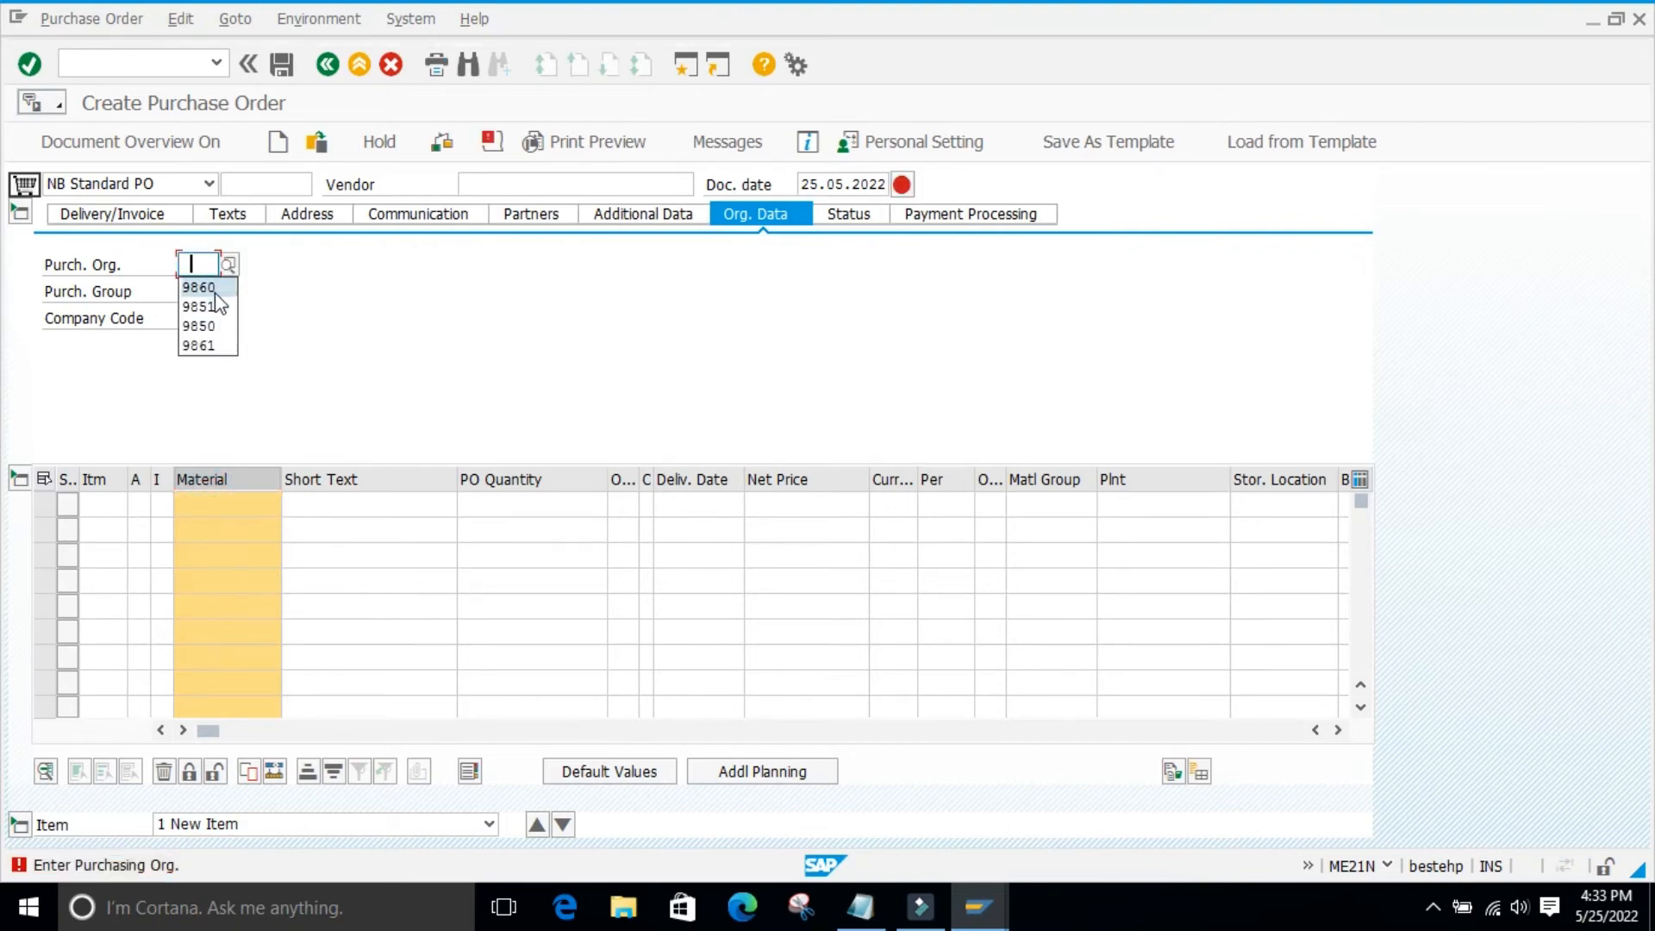
{"action": "left_click", "coordinate": [207, 288]}
{"action": "left_click", "coordinate": [212, 293]}
{"action": "left_click", "coordinate": [204, 318]}
{"action": "left_click", "coordinate": [205, 319]}
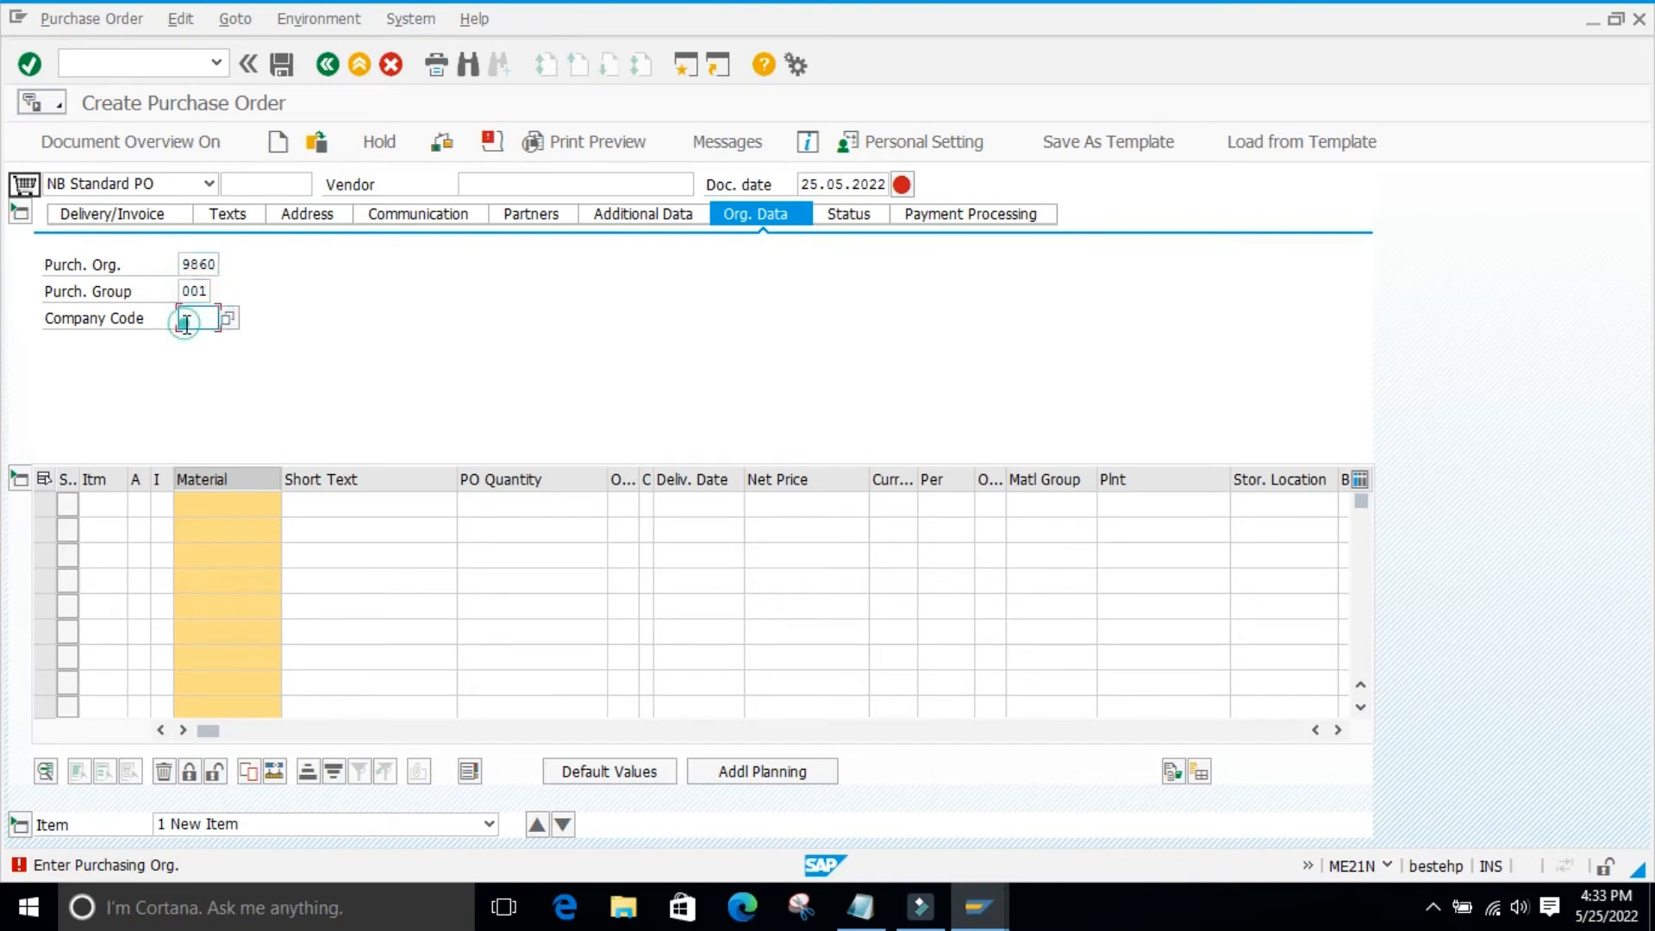
{"action": "left_click", "coordinate": [210, 341]}
- Set the purchase order's vendor to 300029, and enter the copied material number 50065664 again in the first item line
{"action": "left_click", "coordinate": [591, 184]}
{"action": "left_click", "coordinate": [591, 184]}
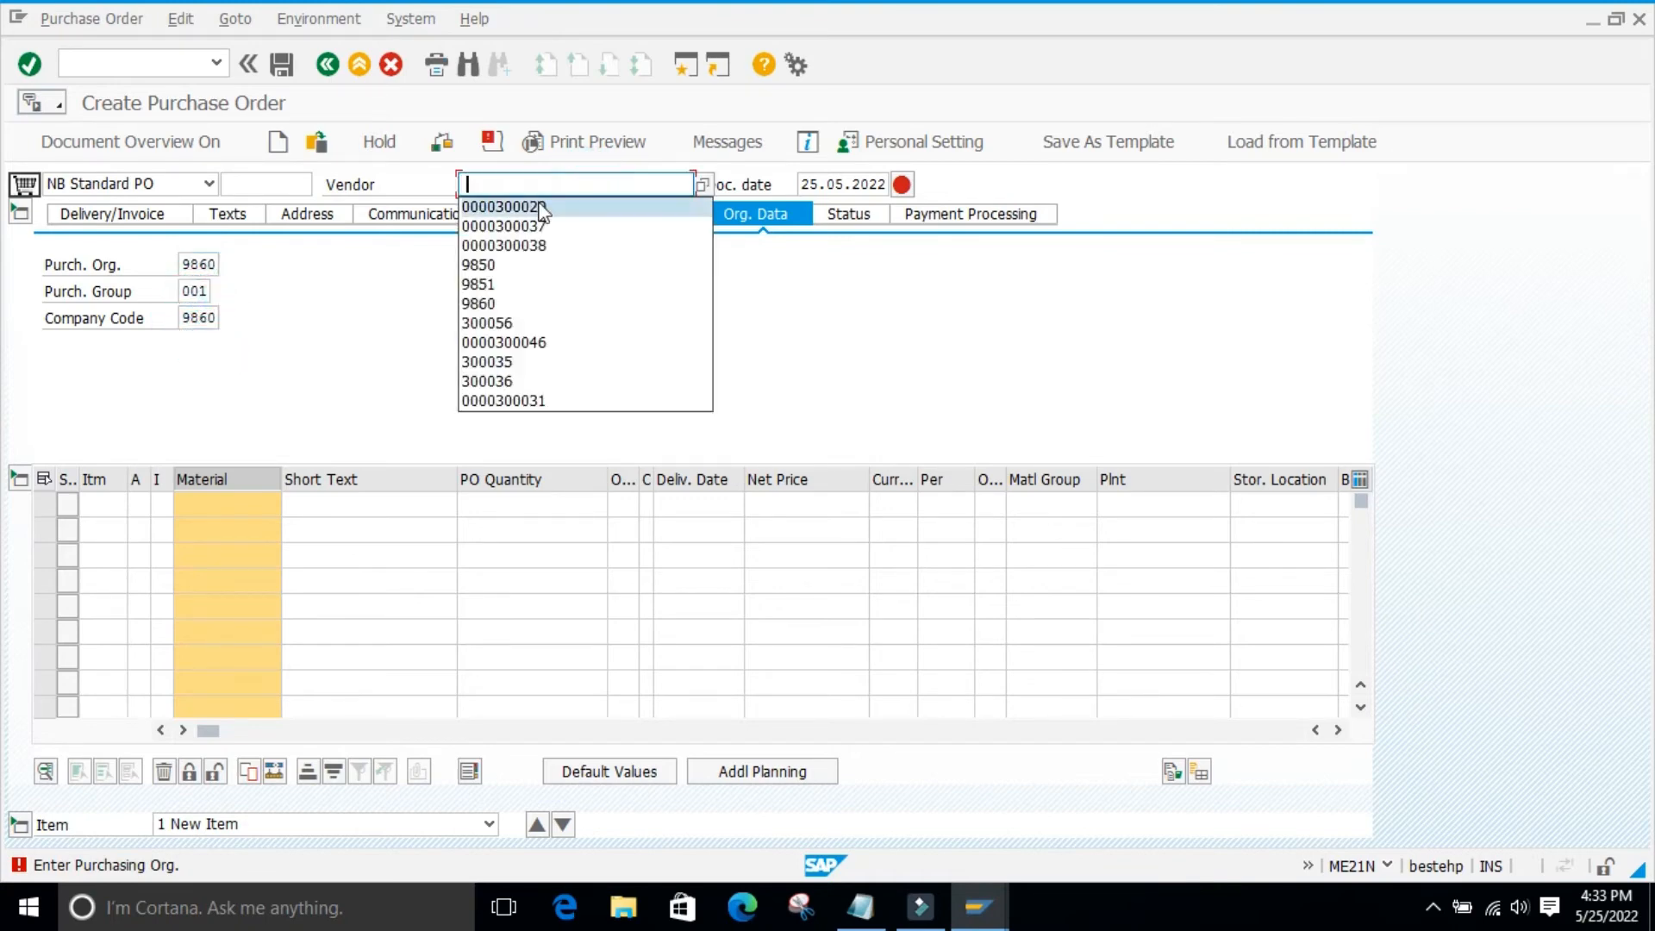
{"action": "left_click", "coordinate": [530, 205]}
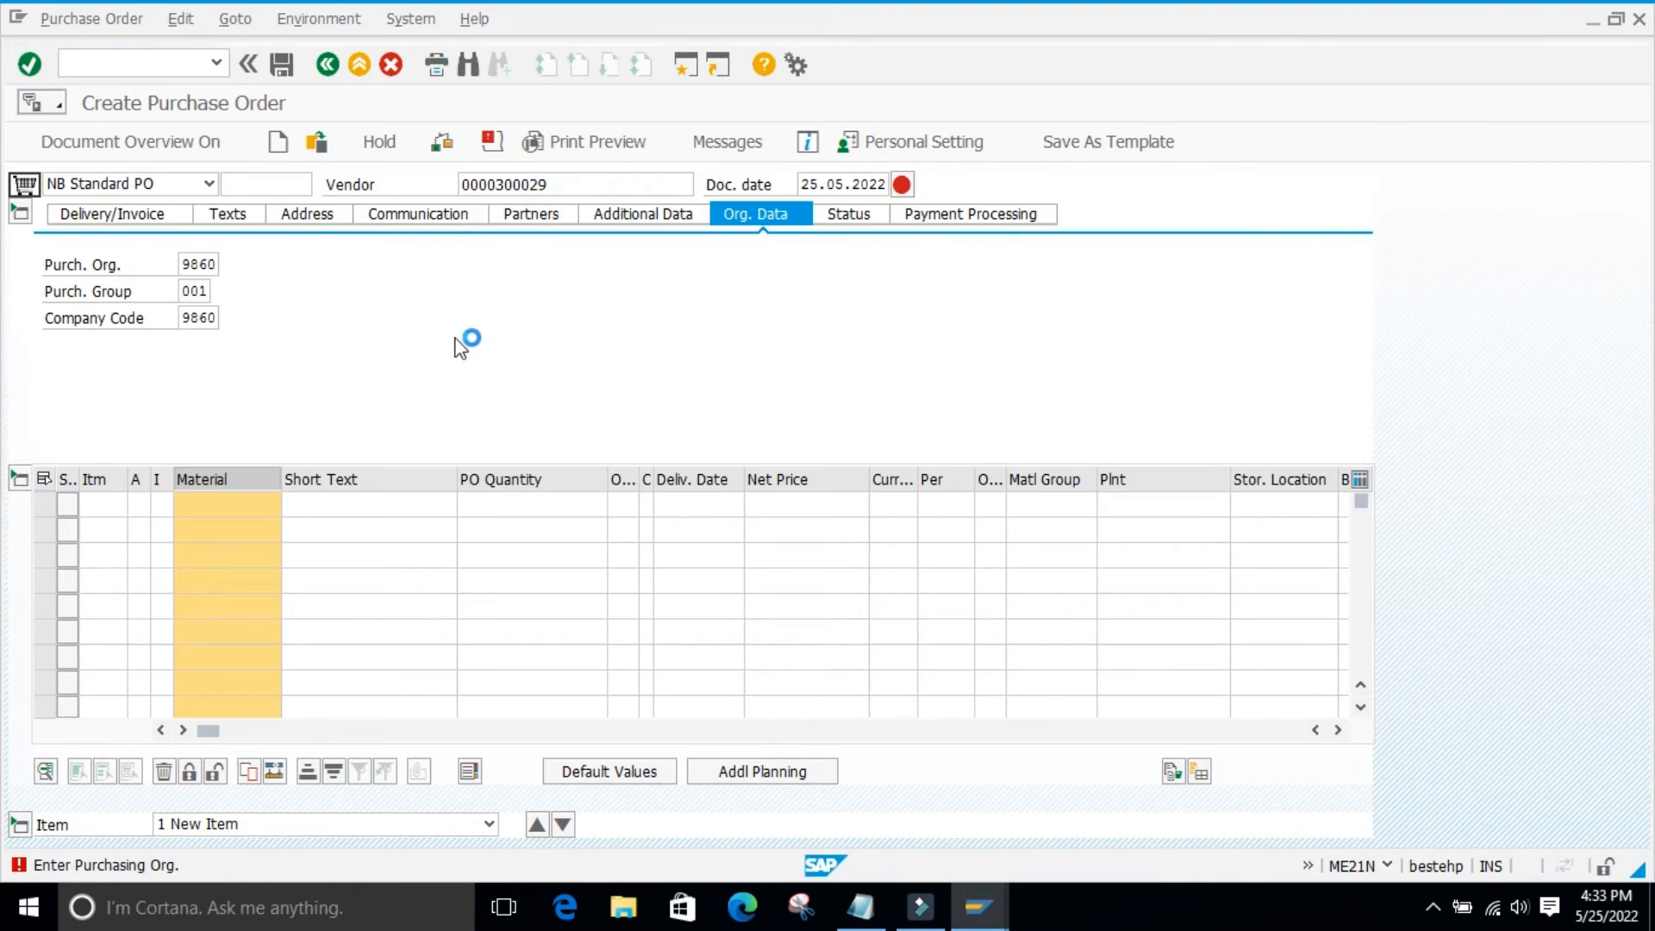
{"action": "key", "text": "Return"}
{"action": "left_click", "coordinate": [227, 504]}
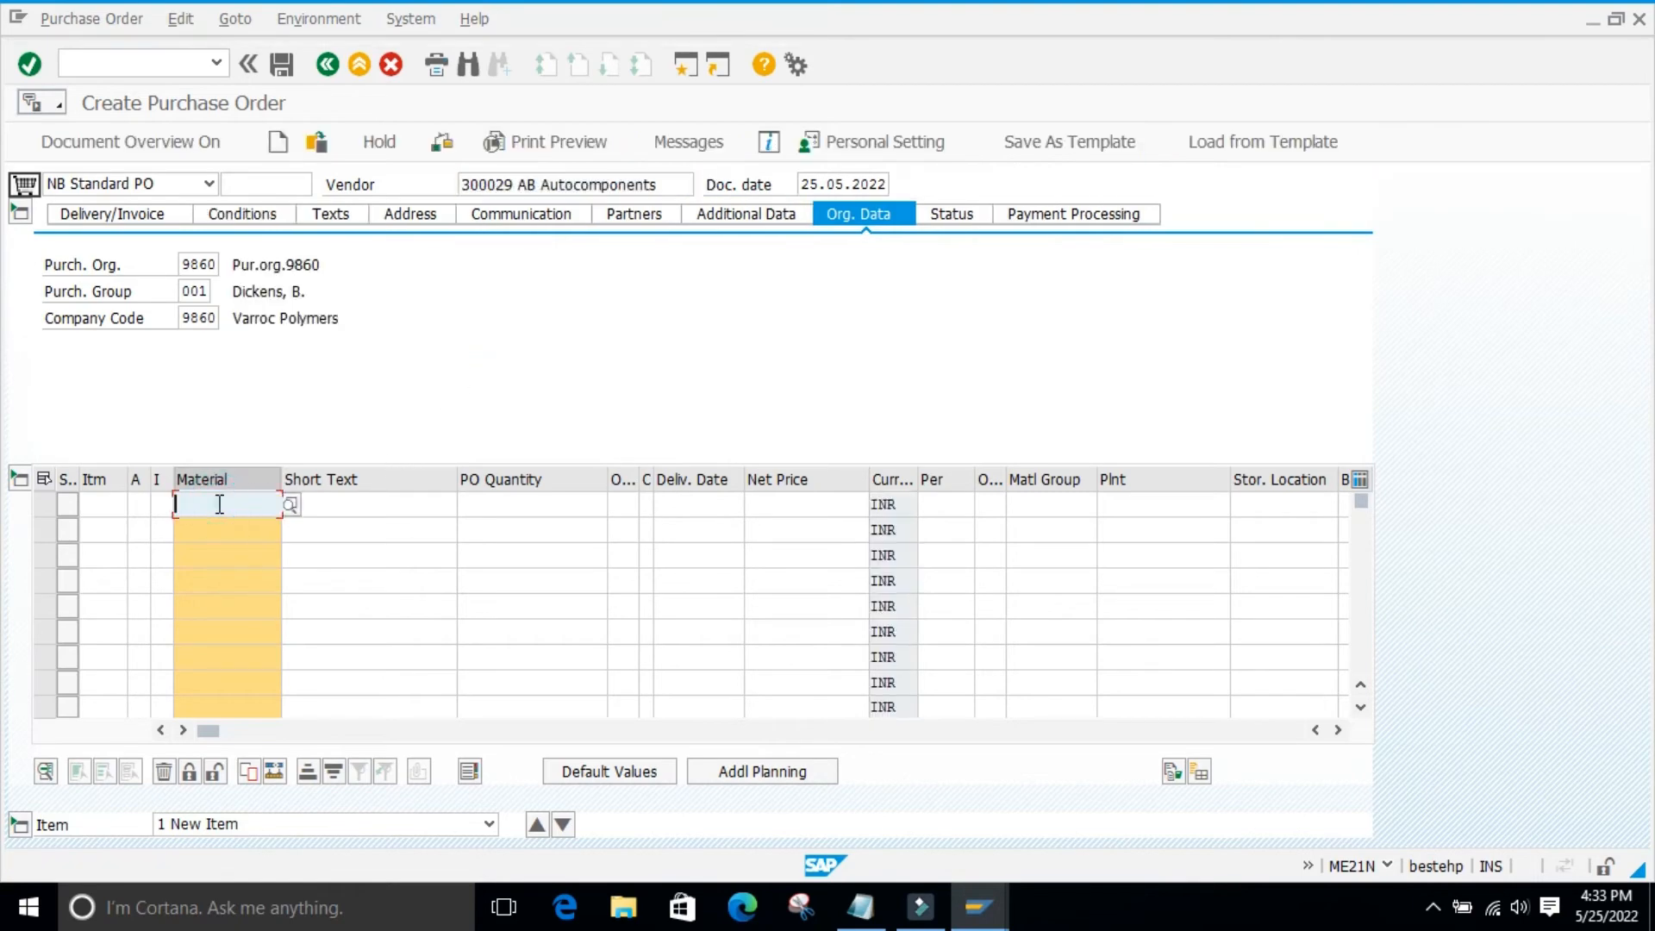
{"action": "key", "text": "ctrl+v"}
{"action": "key", "text": "Return"}
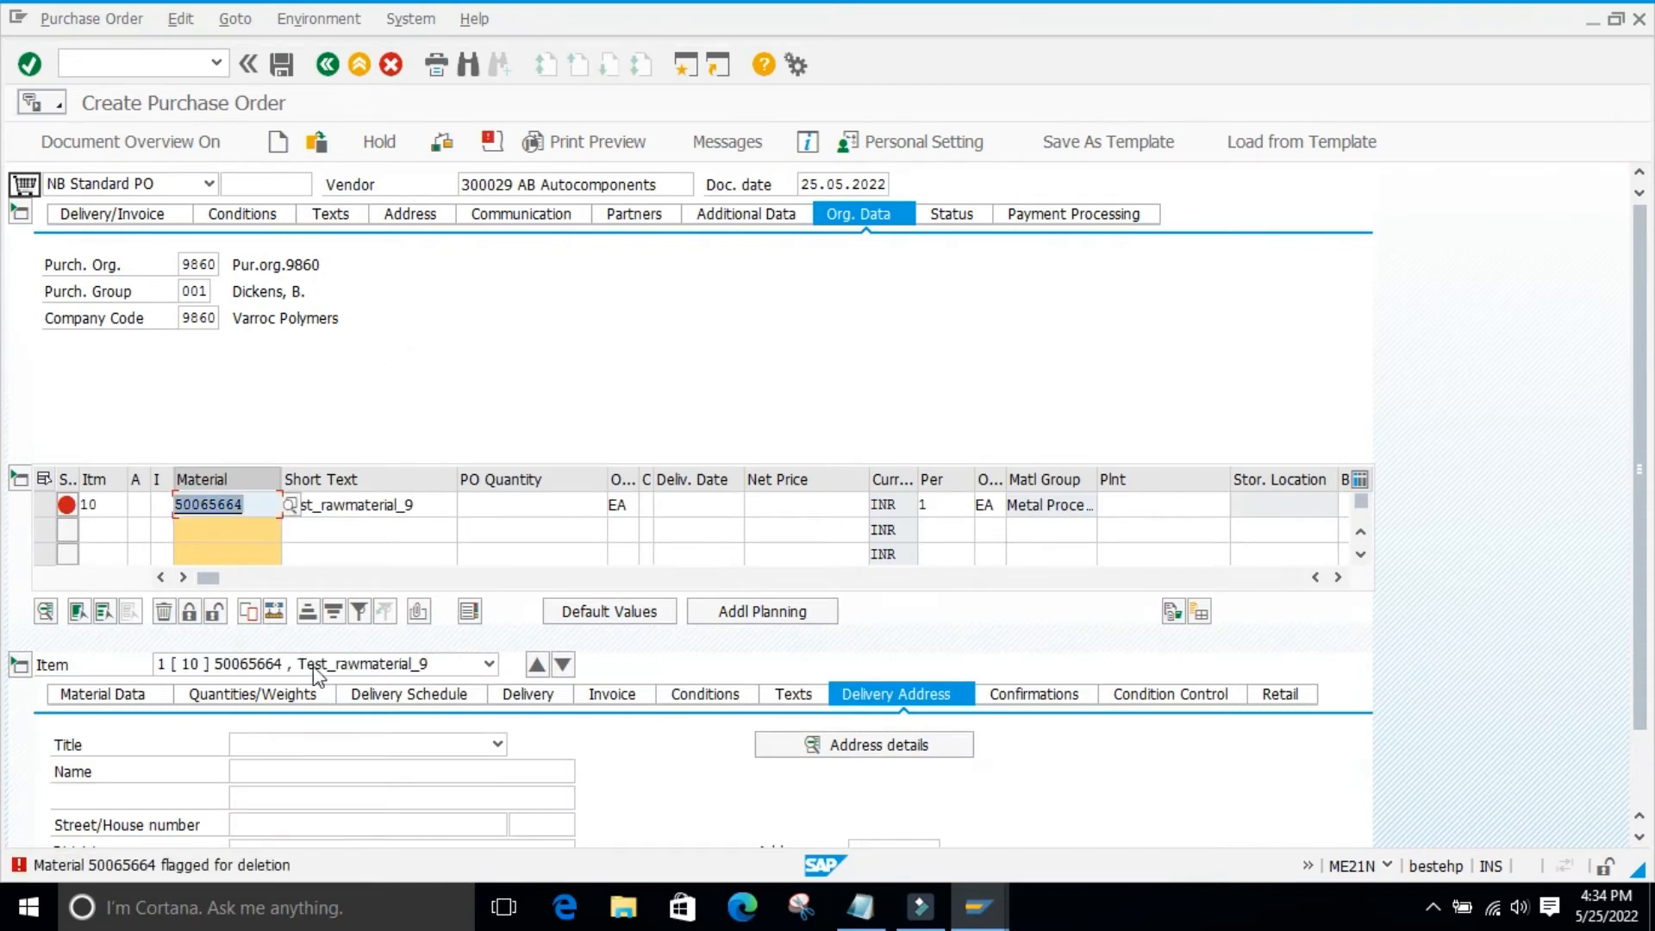
- Open the detailed help for the material's error message, examine its diagnosis and procedure, and close it
{"action": "double_click", "coordinate": [78, 867]}
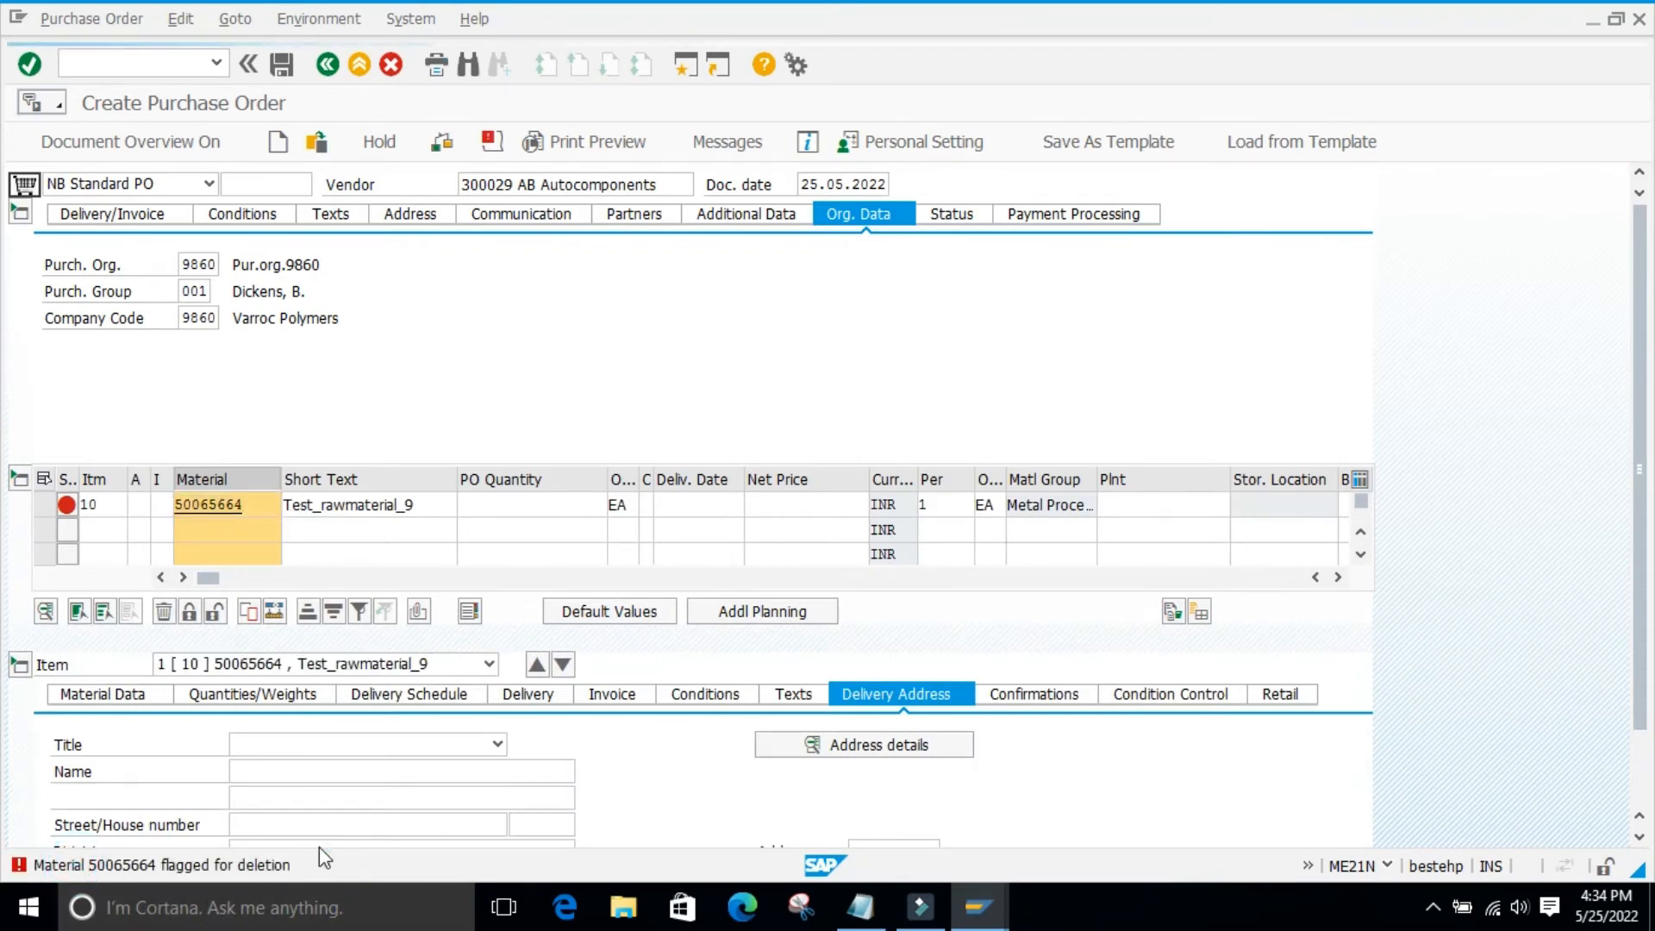
{"action": "left_click_drag", "start_coordinate": [36, 162], "coordinate": [402, 156]}
{"action": "left_click", "coordinate": [238, 702]}
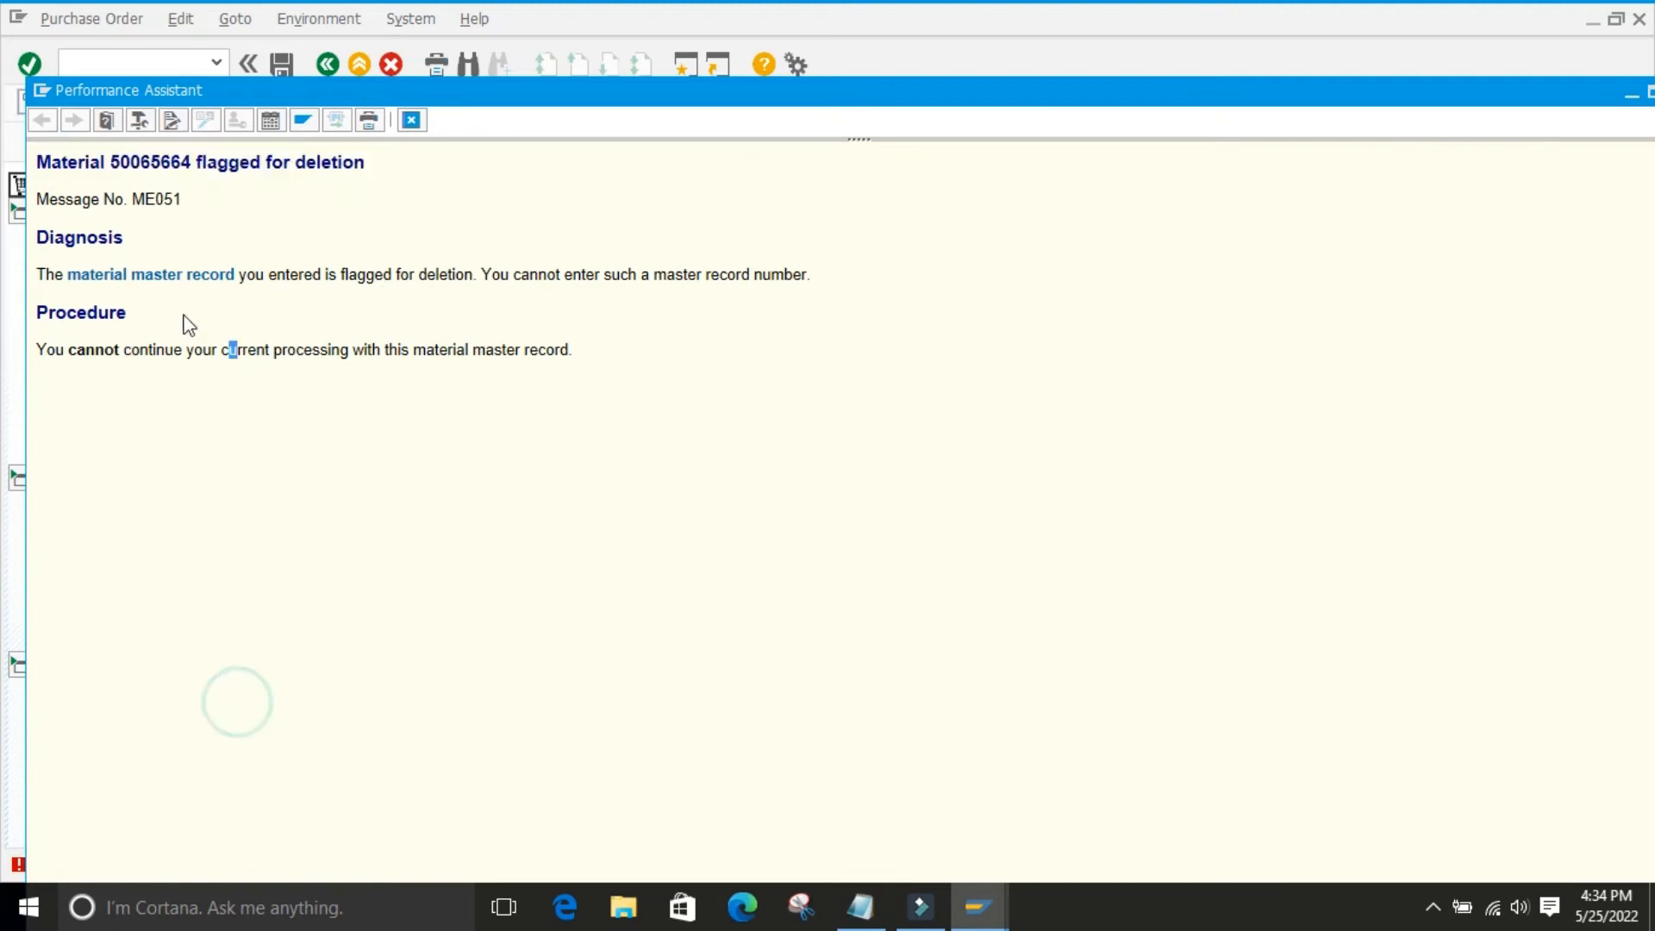
{"action": "left_click_drag", "start_coordinate": [251, 274], "coordinate": [803, 272]}
{"action": "left_click", "coordinate": [567, 344]}
{"action": "left_click", "coordinate": [762, 432]}
{"action": "left_click_drag", "start_coordinate": [126, 352], "coordinate": [660, 328]}
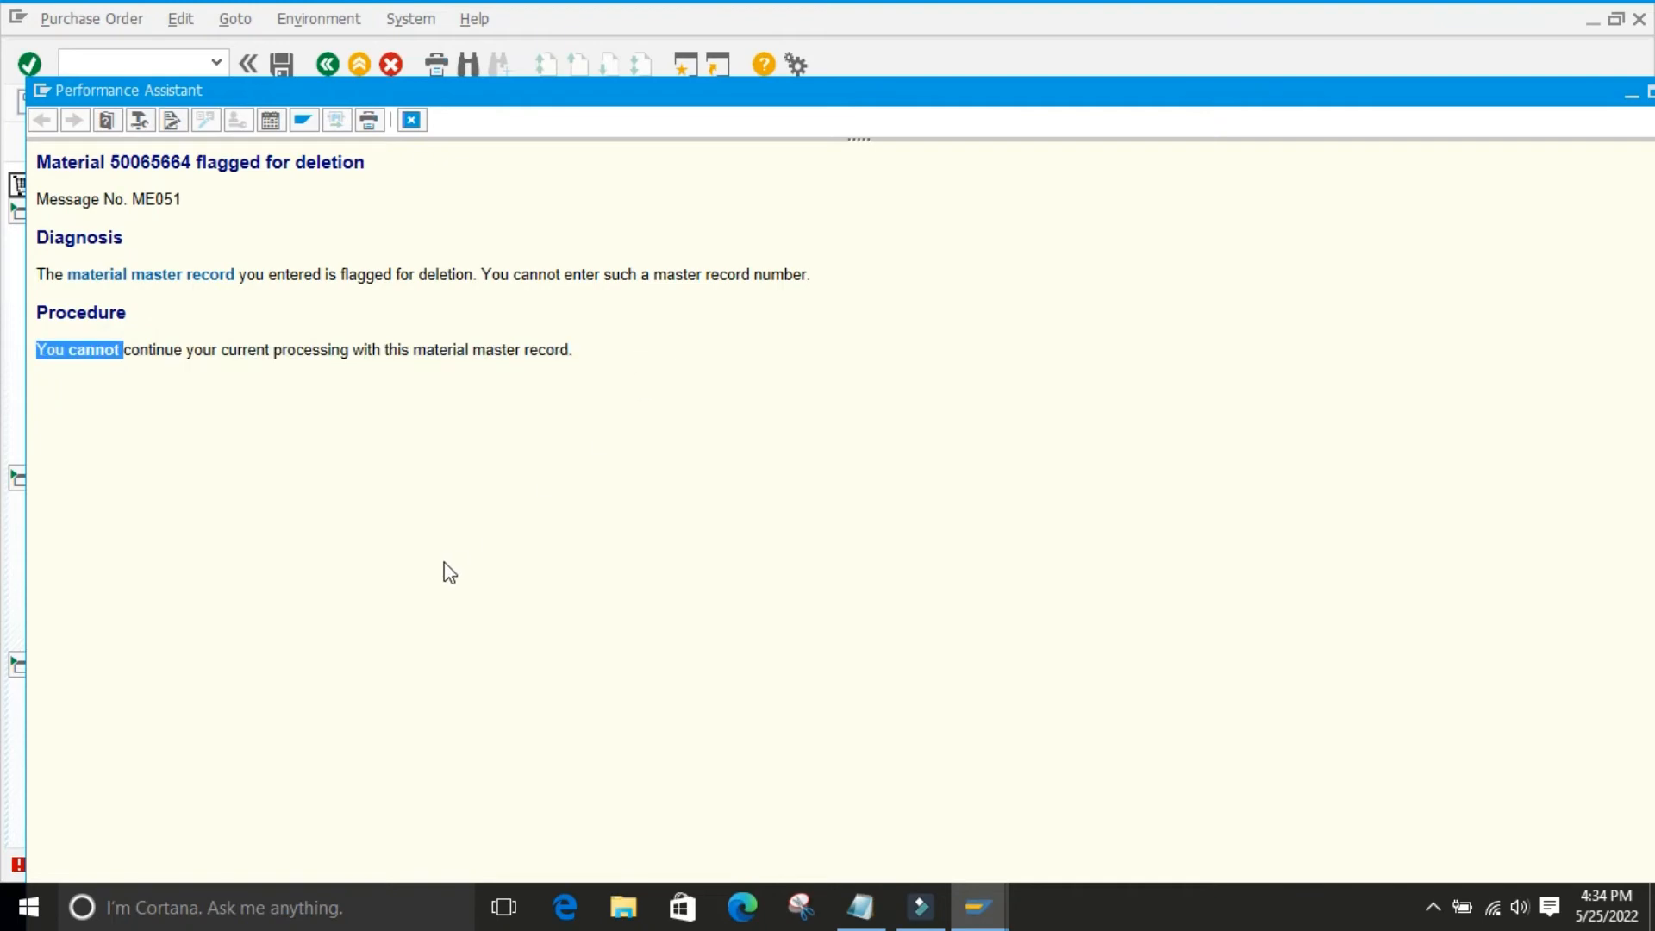
{"action": "left_click_drag", "start_coordinate": [273, 352], "coordinate": [569, 340]}
{"action": "left_click", "coordinate": [593, 466]}
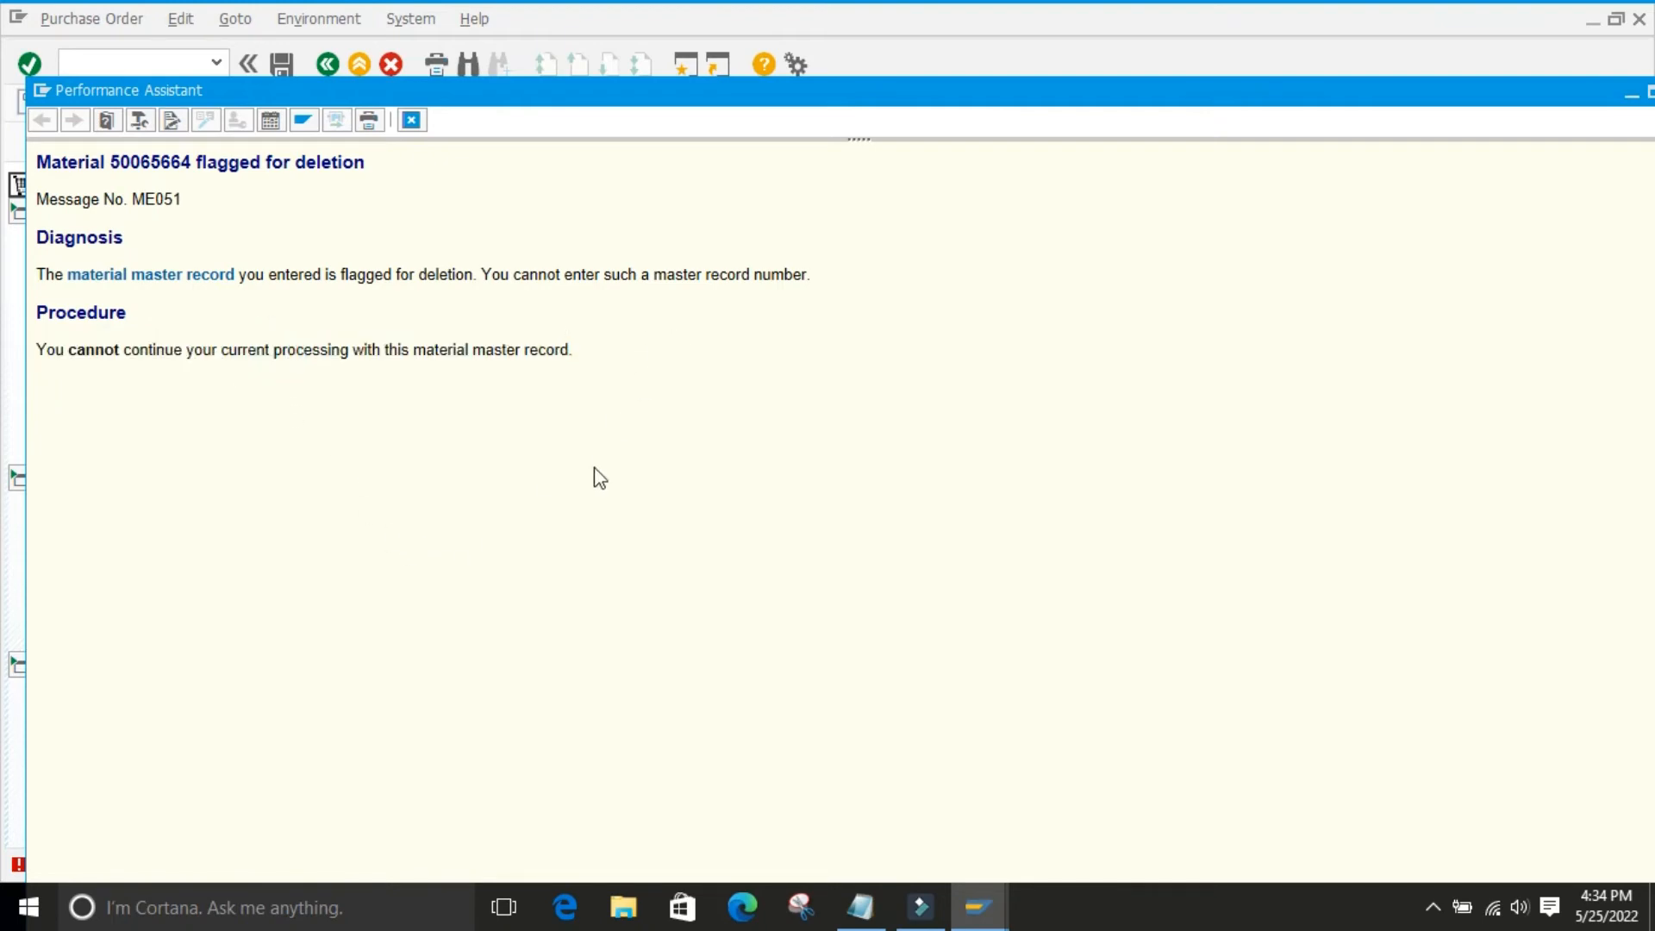
{"action": "left_click", "coordinate": [564, 335]}
{"action": "left_click", "coordinate": [412, 120]}
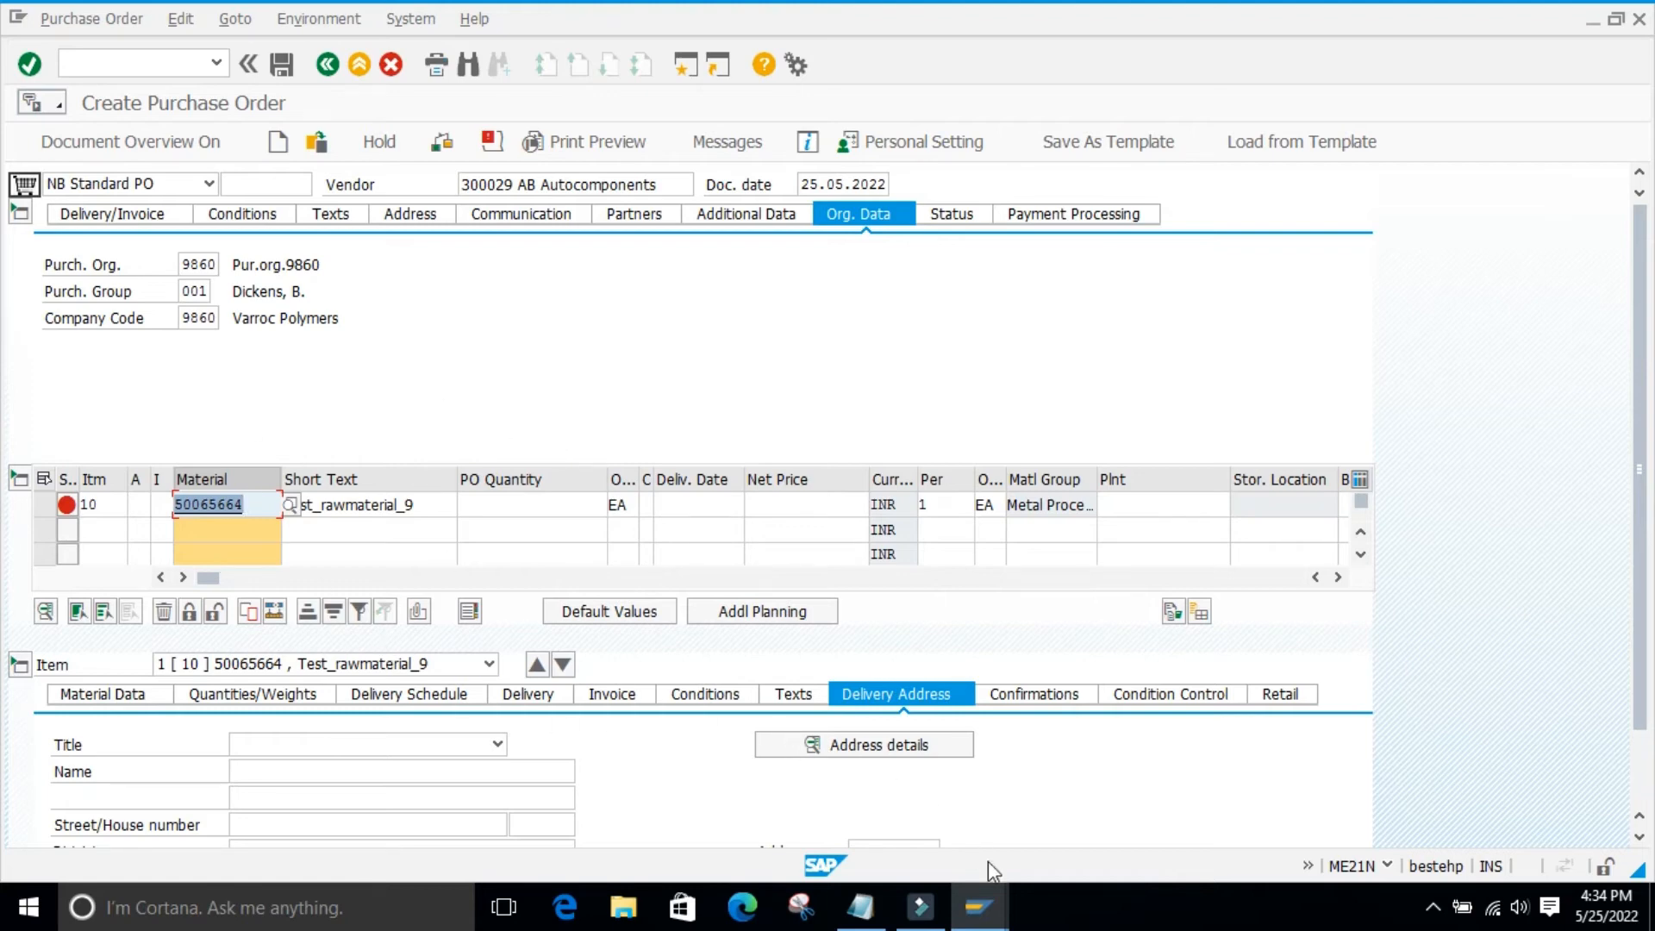
{"action": "mouse_move", "coordinate": [979, 920]}
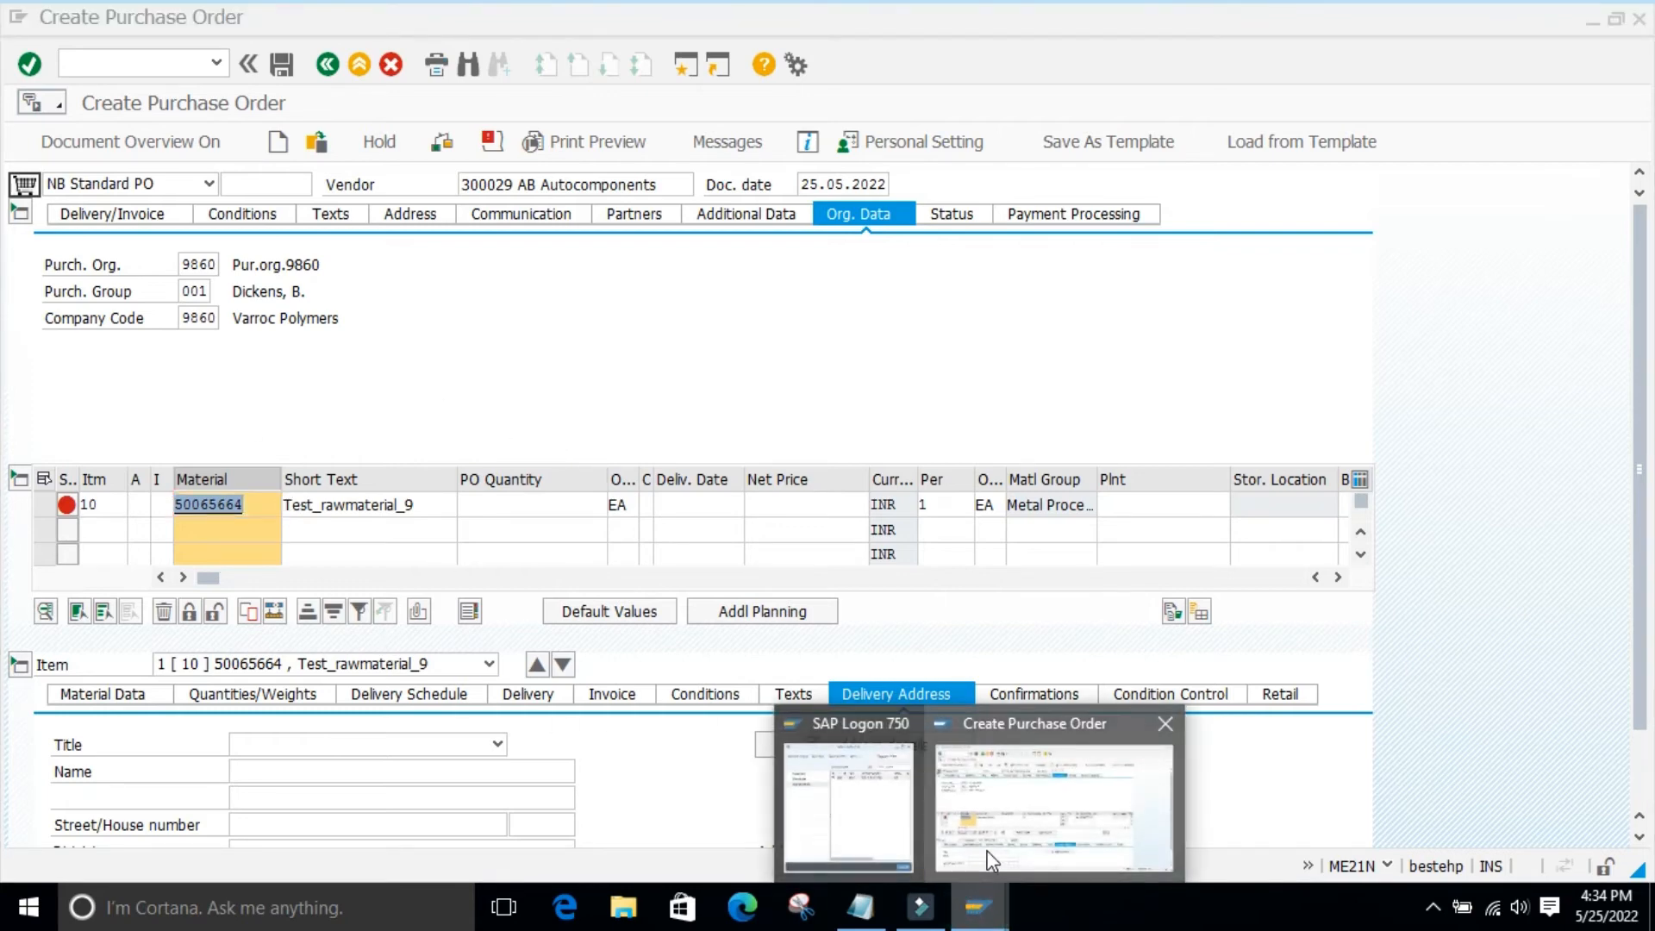
{"action": "left_click", "coordinate": [984, 908]}
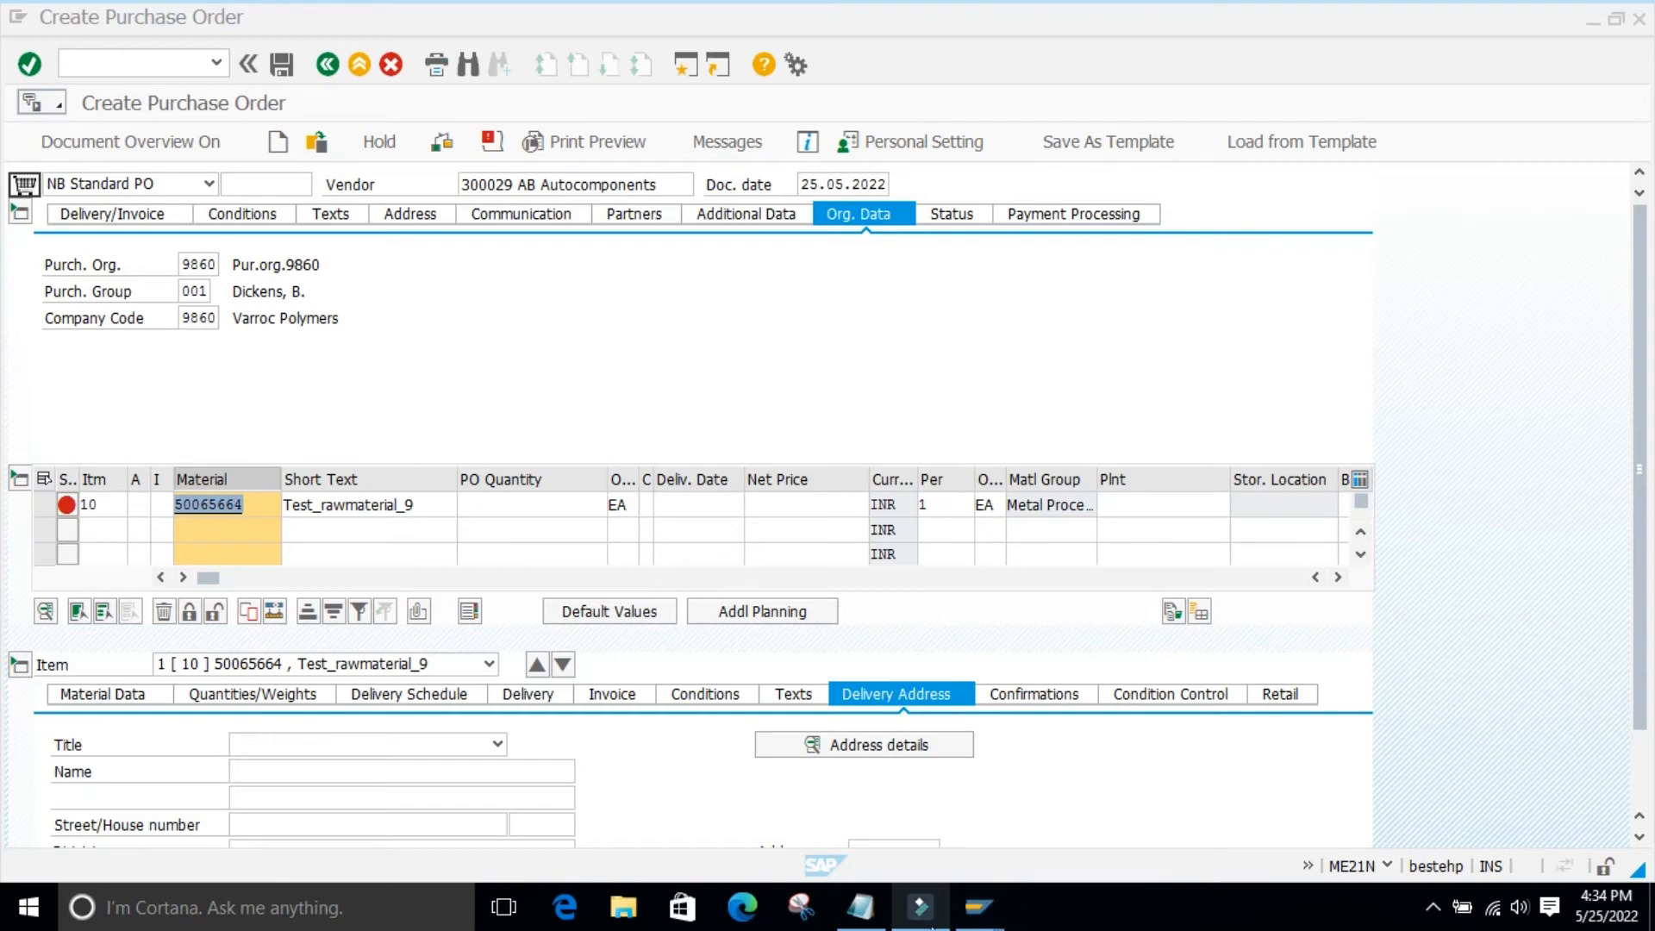
{"action": "mouse_move", "coordinate": [976, 919]}
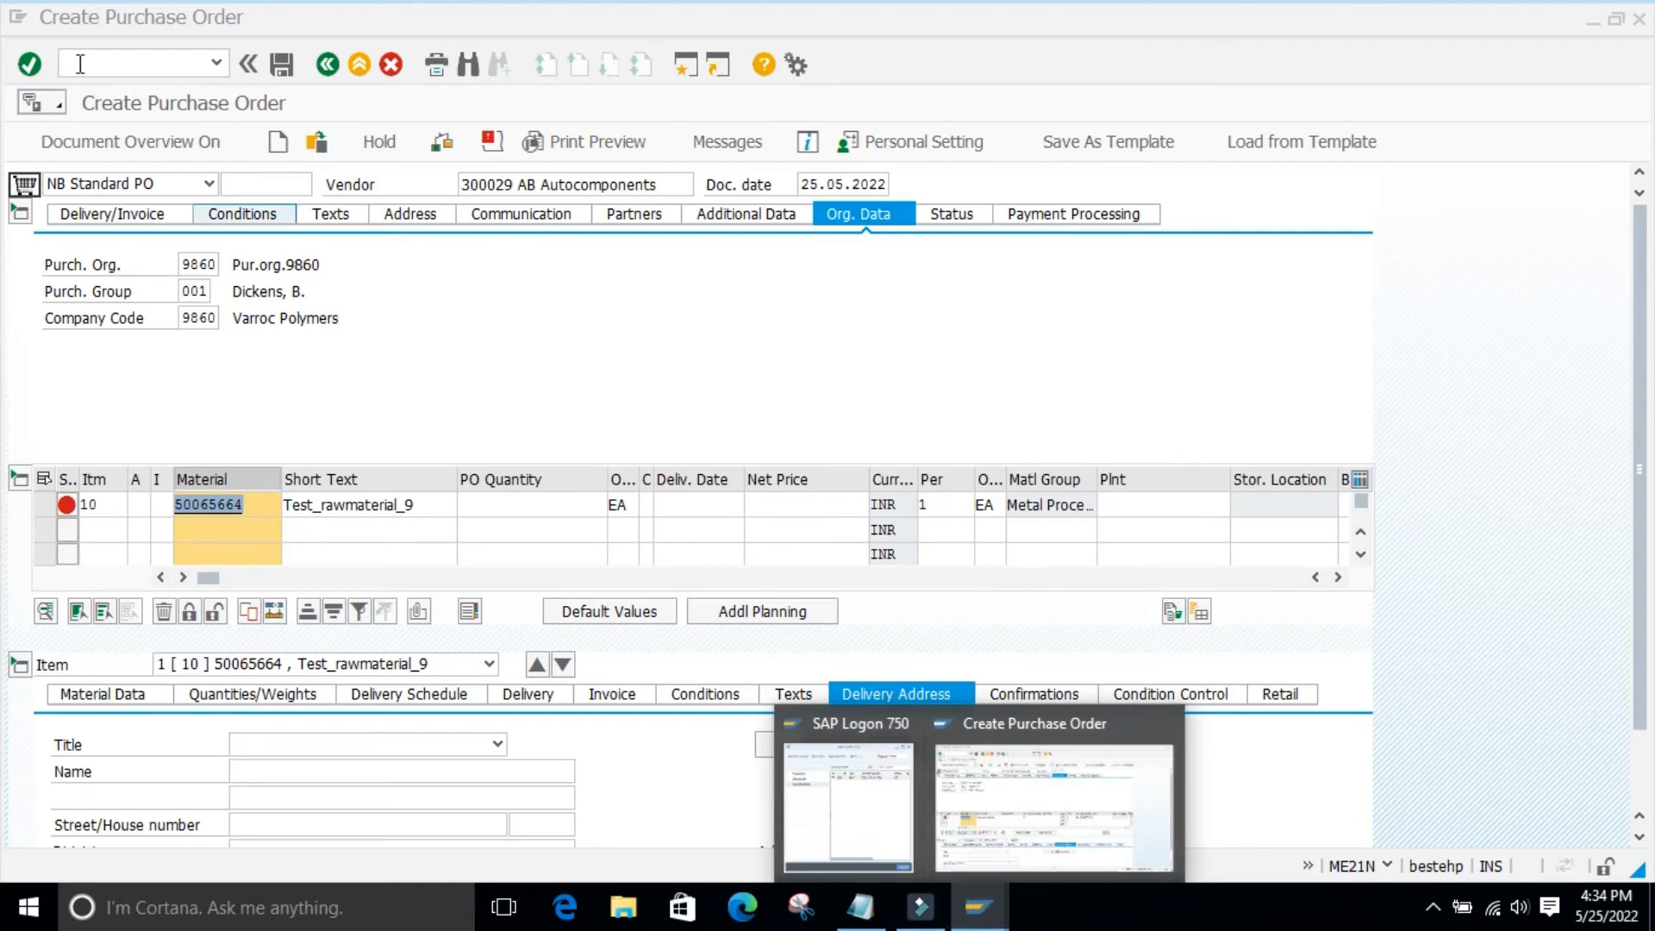
- Leave the purchase order with /n and open the scheduled variant of flagging a material for deletion
{"action": "left_click", "coordinate": [80, 63]}
{"action": "type", "text": "/n"}
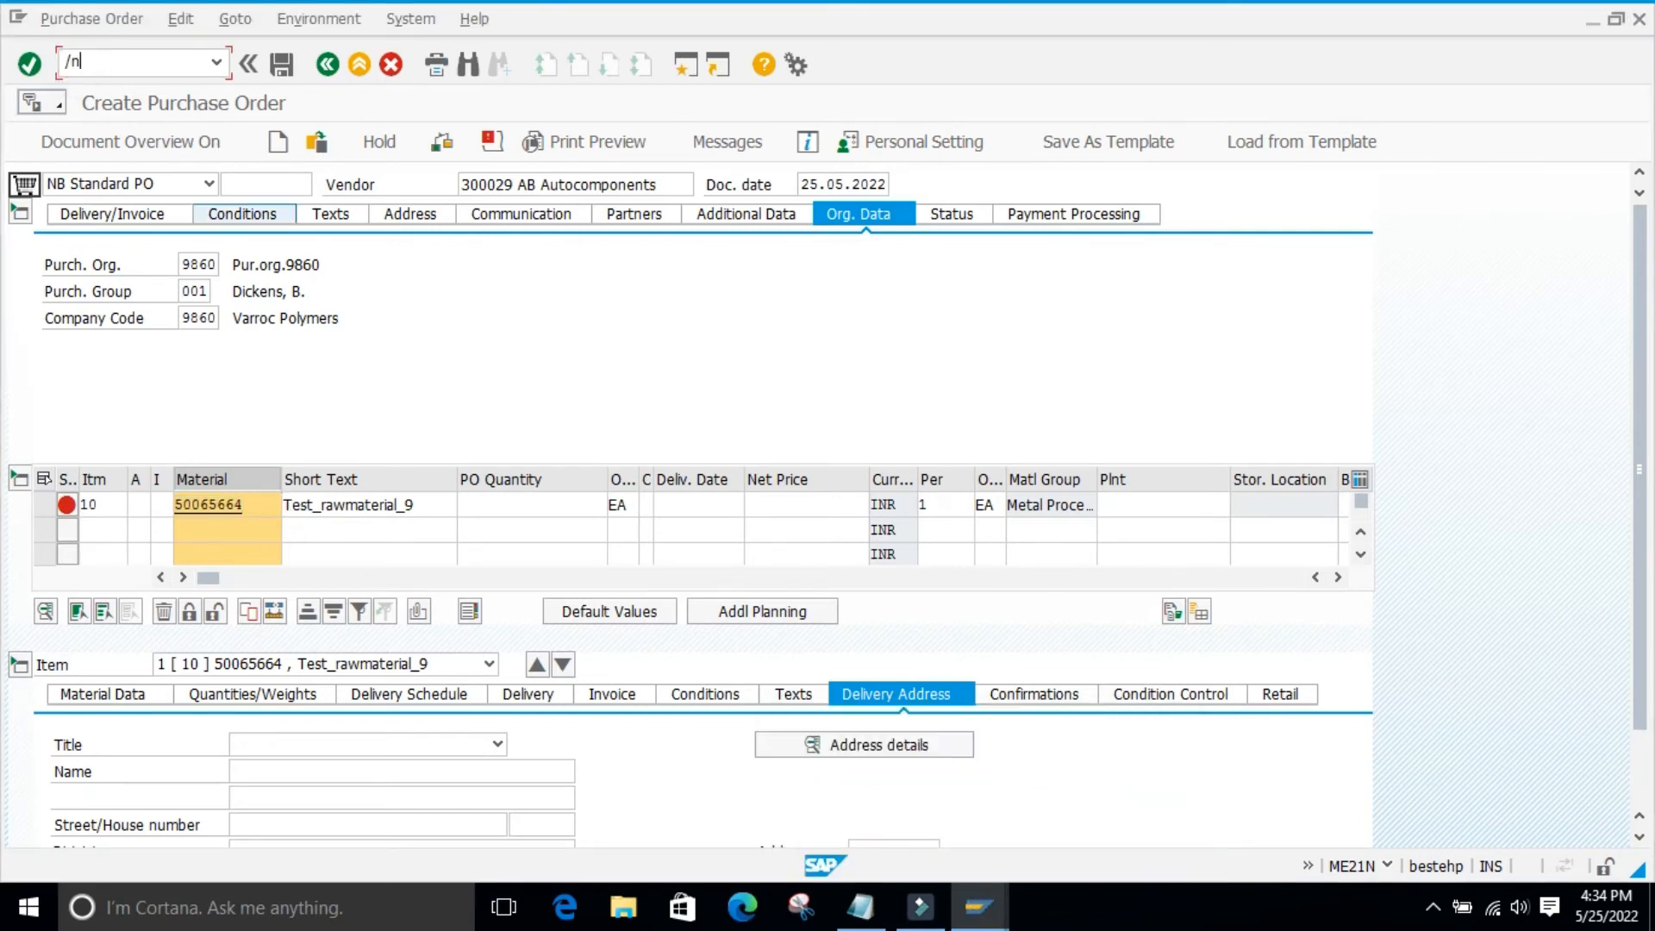
{"action": "key", "text": "Return"}
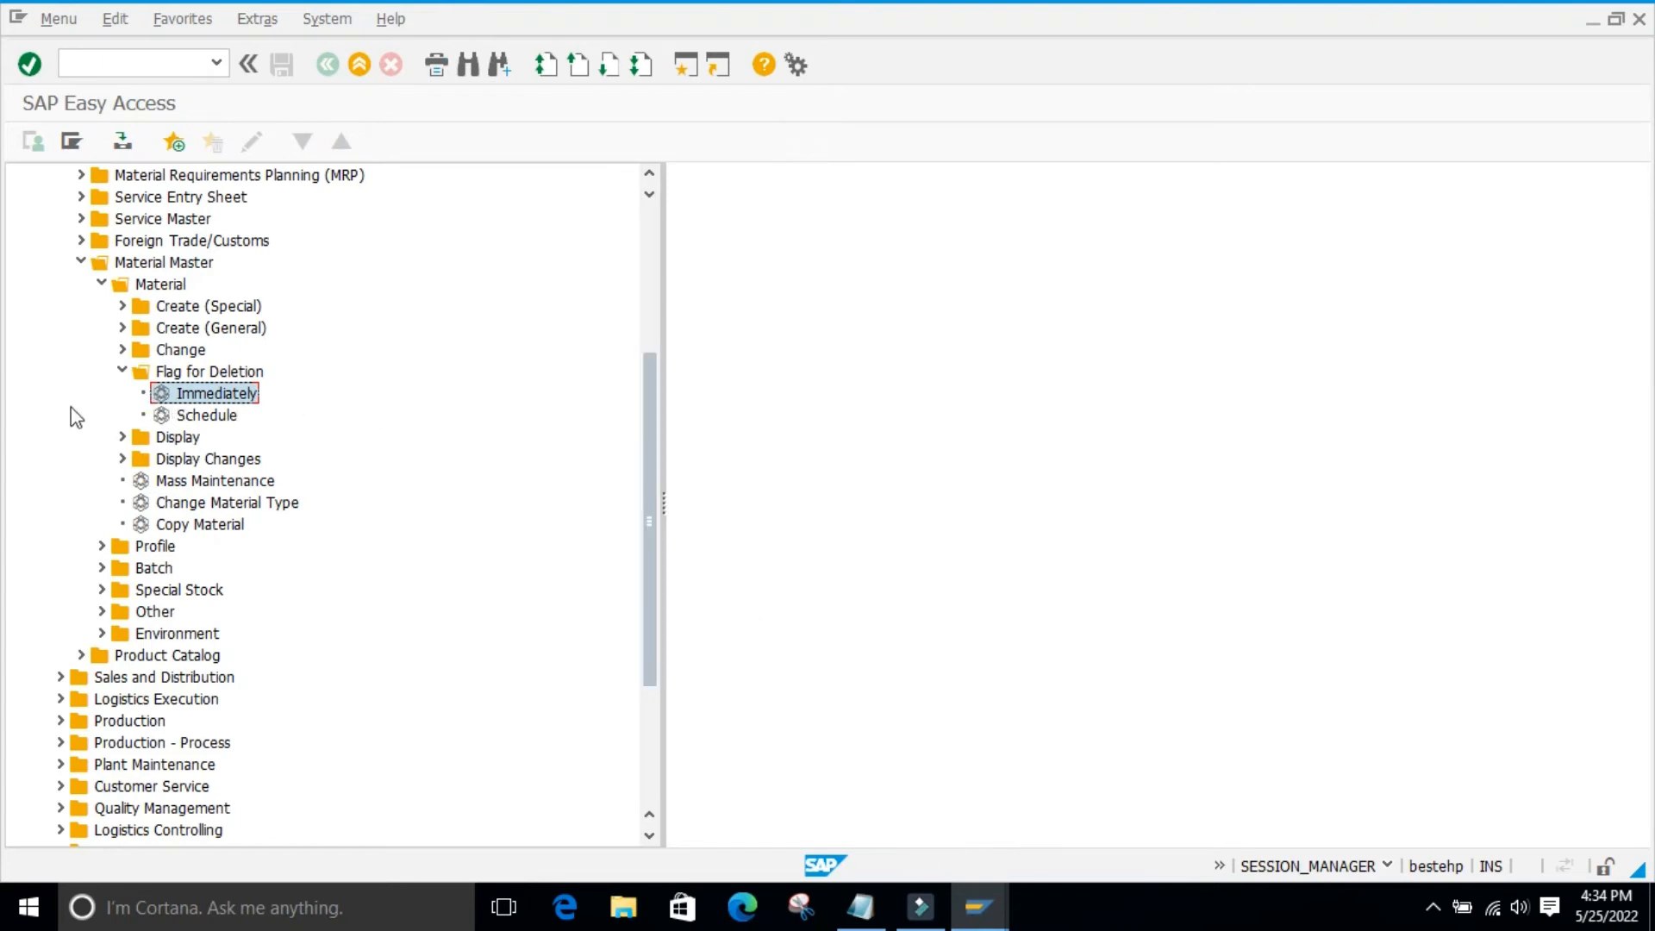
{"action": "double_click", "coordinate": [160, 418]}
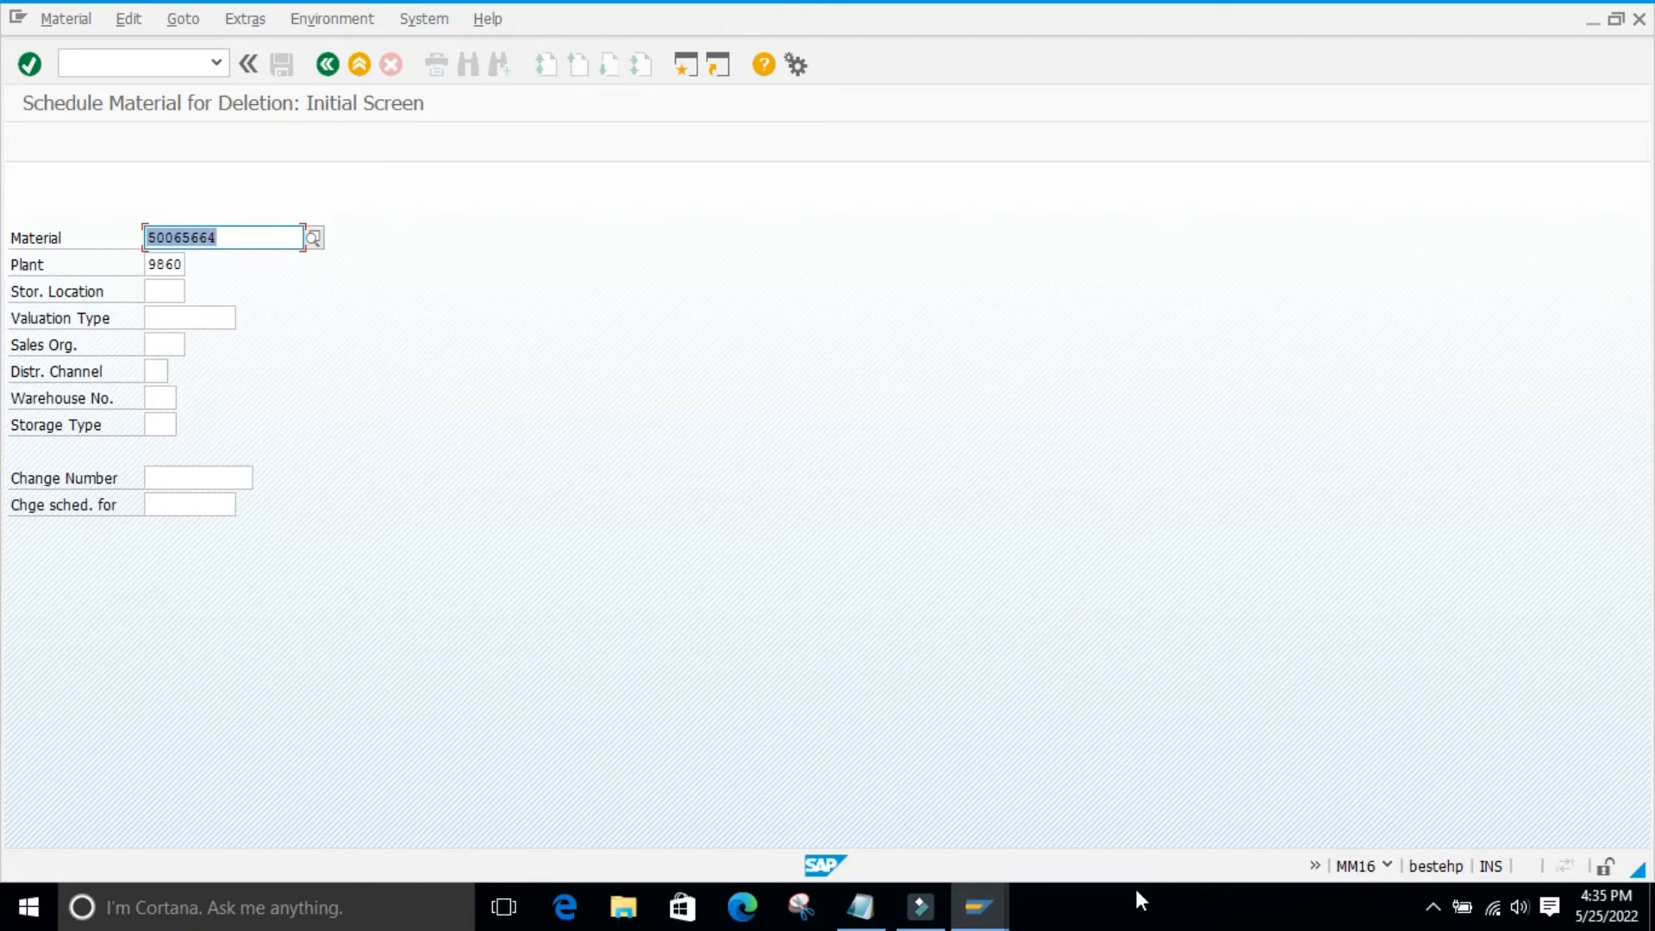
- Switch to Notepad, remove the material number 50065664 from the last line of the notes, and move the window higher
{"action": "mouse_move", "coordinate": [865, 915]}
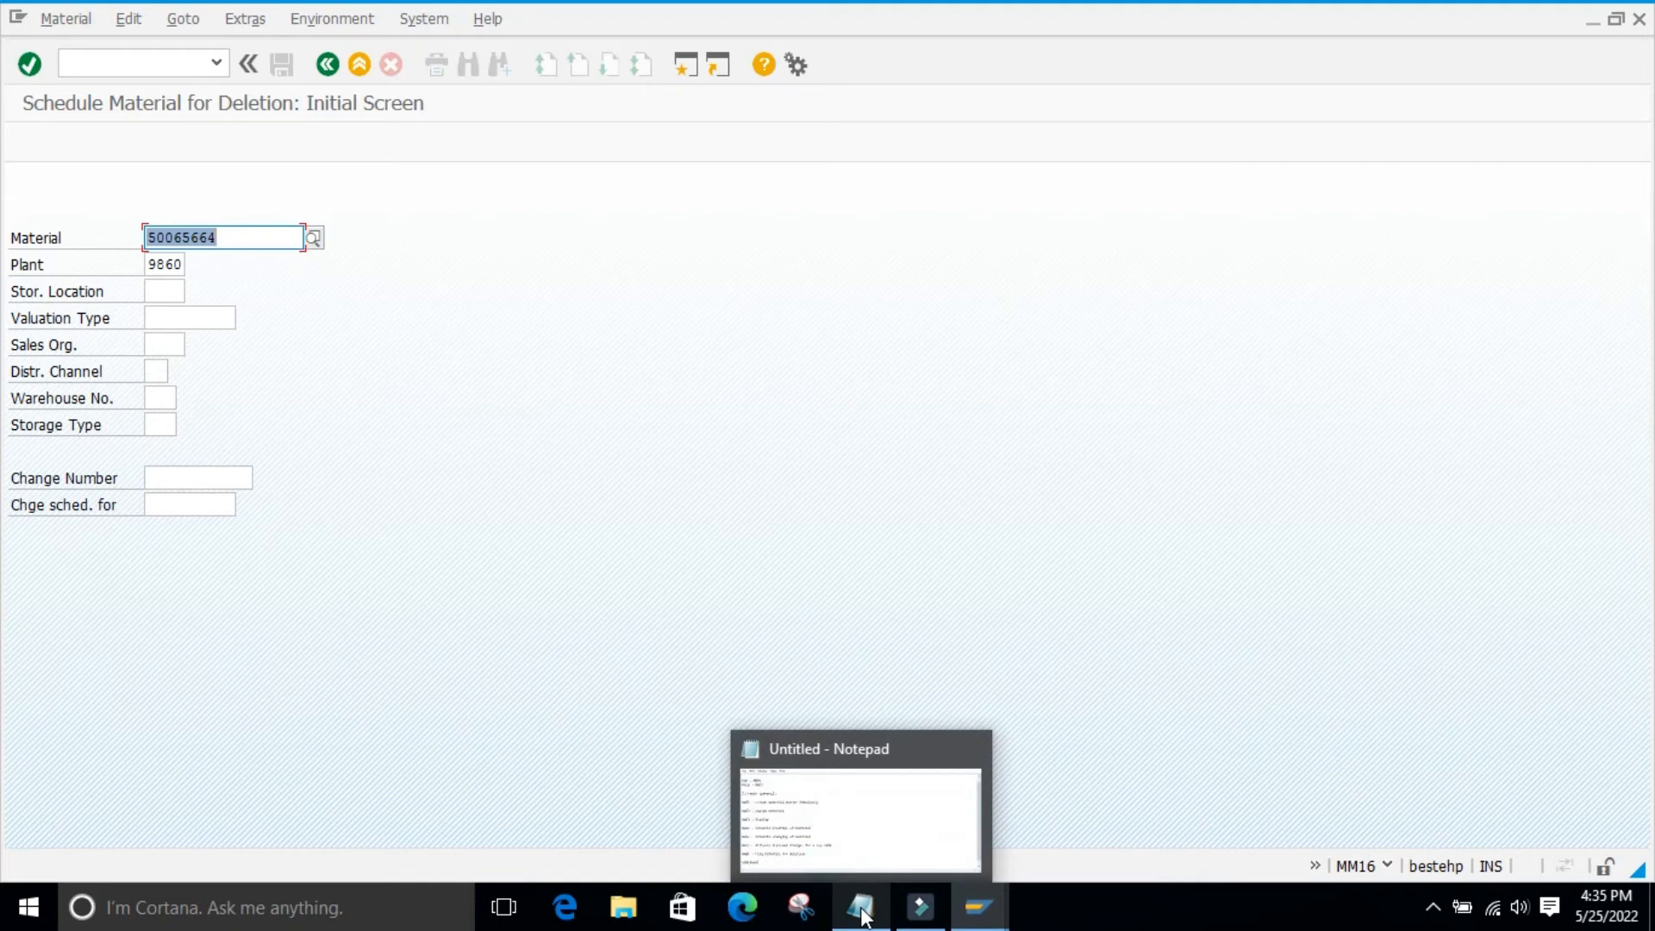
{"action": "left_click", "coordinate": [864, 916]}
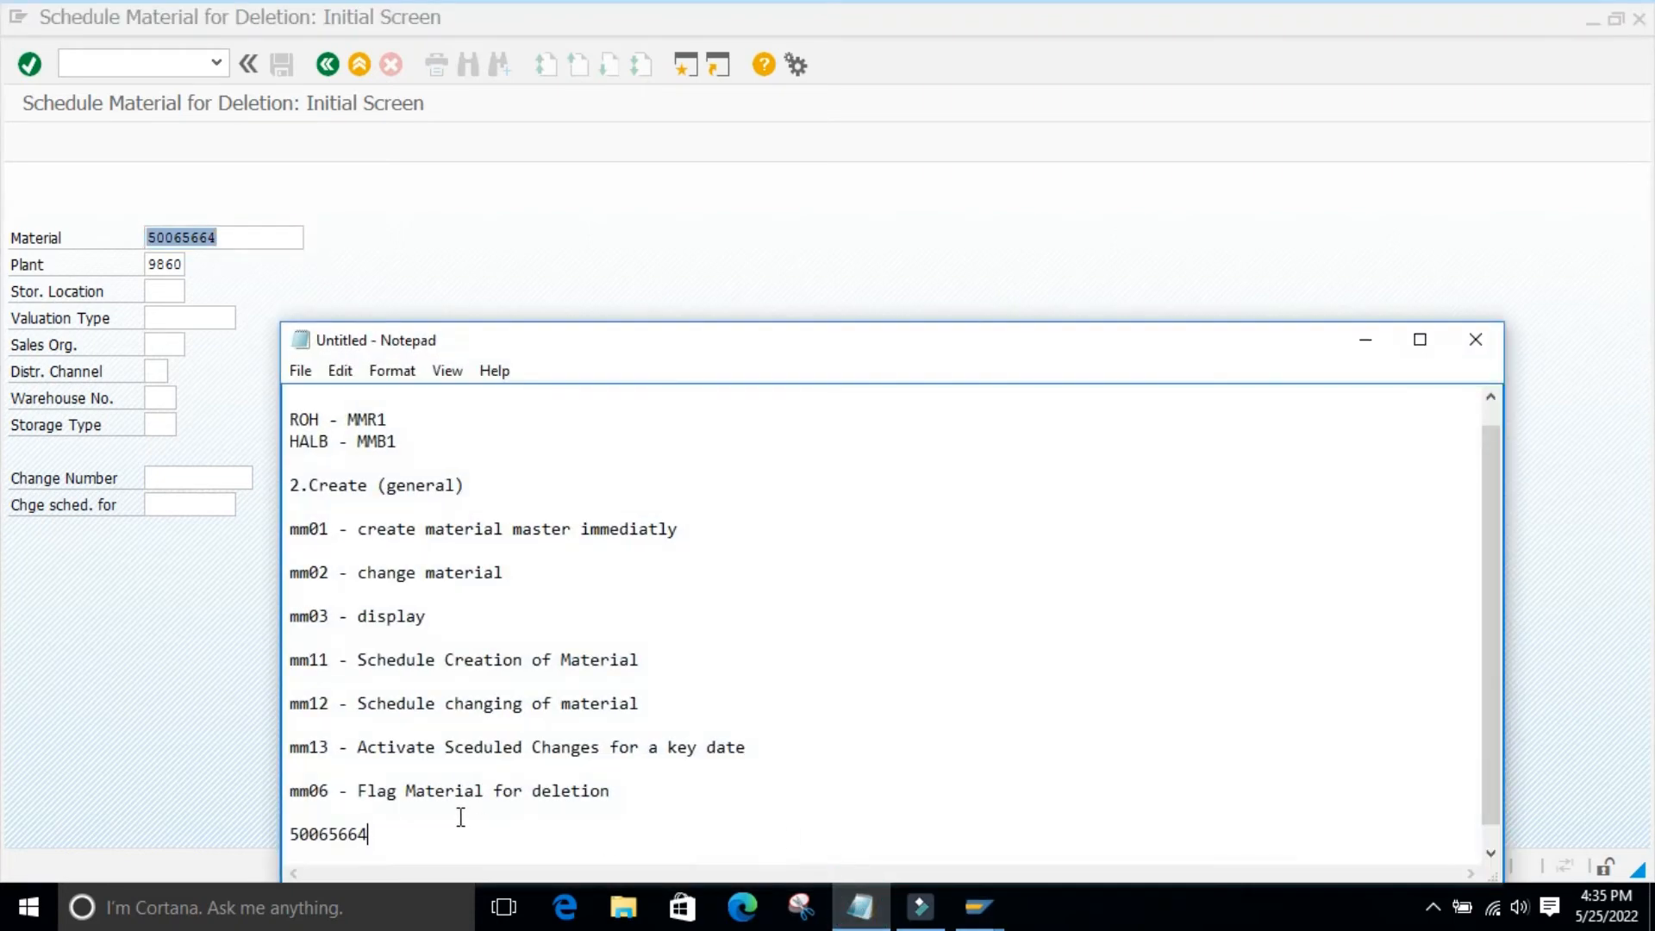
{"action": "left_click_drag", "start_coordinate": [380, 833], "coordinate": [250, 833]}
{"action": "key", "text": "BackSpace"}
{"action": "left_click_drag", "start_coordinate": [1068, 336], "coordinate": [1199, 220]}
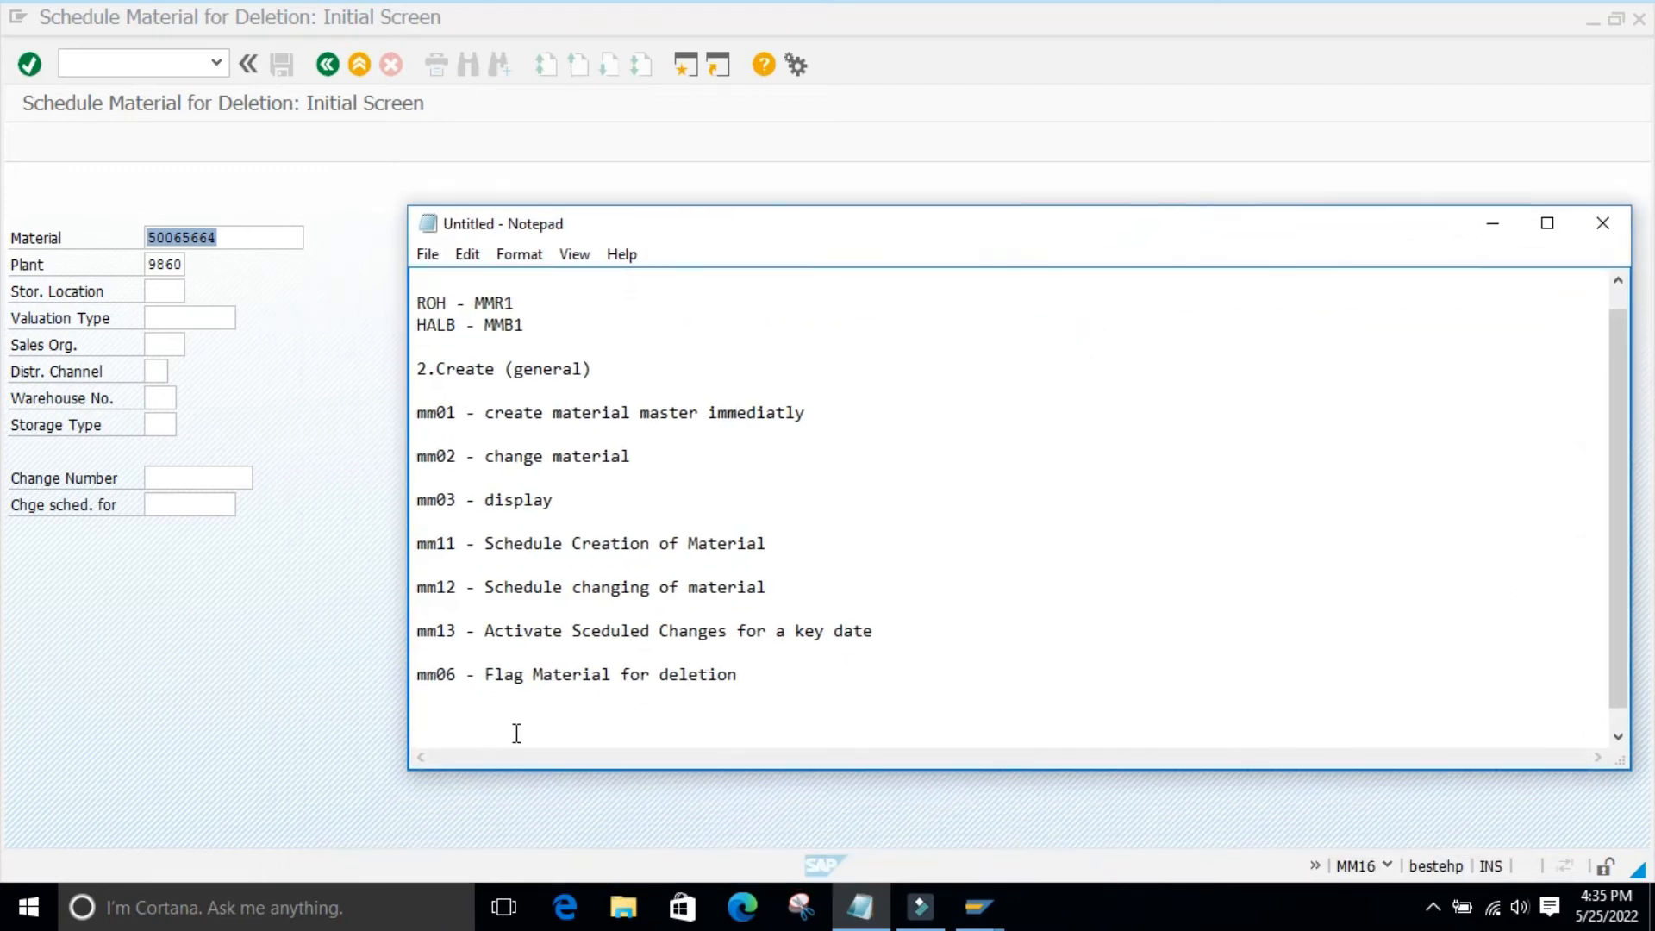
- Add the line "mm16 - Scedule material for deletion" below the mm06 note, and return to SAP
{"action": "left_click", "coordinate": [419, 701]}
{"action": "type", "text": "mm16 - Scedule material for d"}
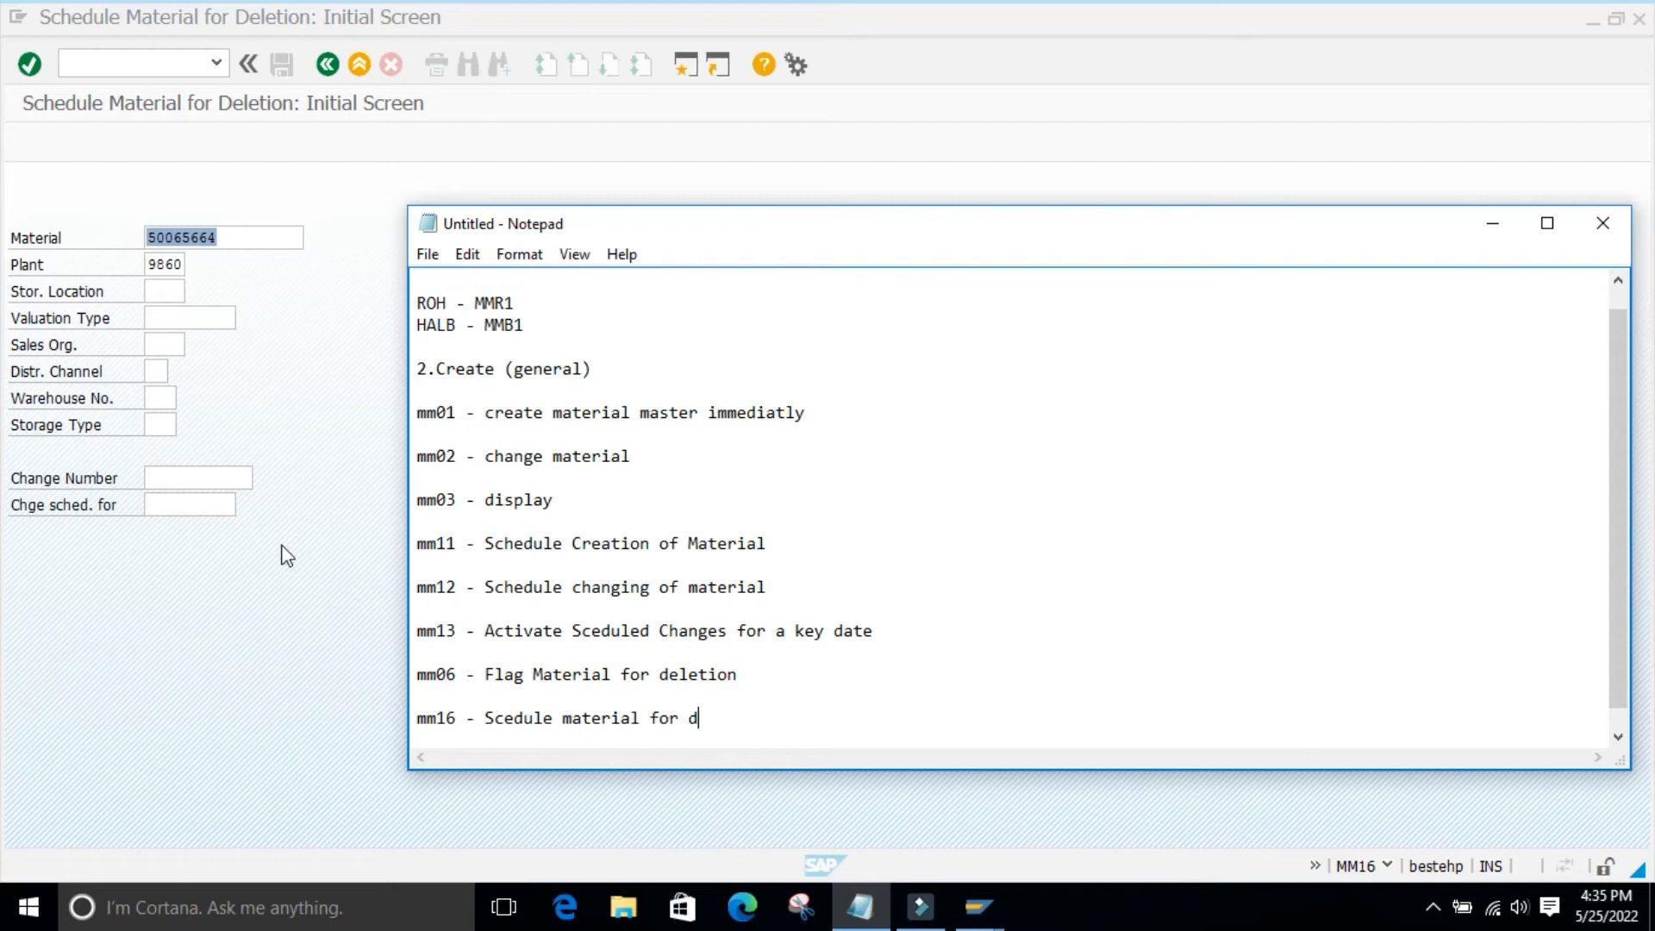
{"action": "type", "text": "eletion"}
{"action": "left_click", "coordinate": [1497, 225]}
{"action": "left_click", "coordinate": [518, 619]}
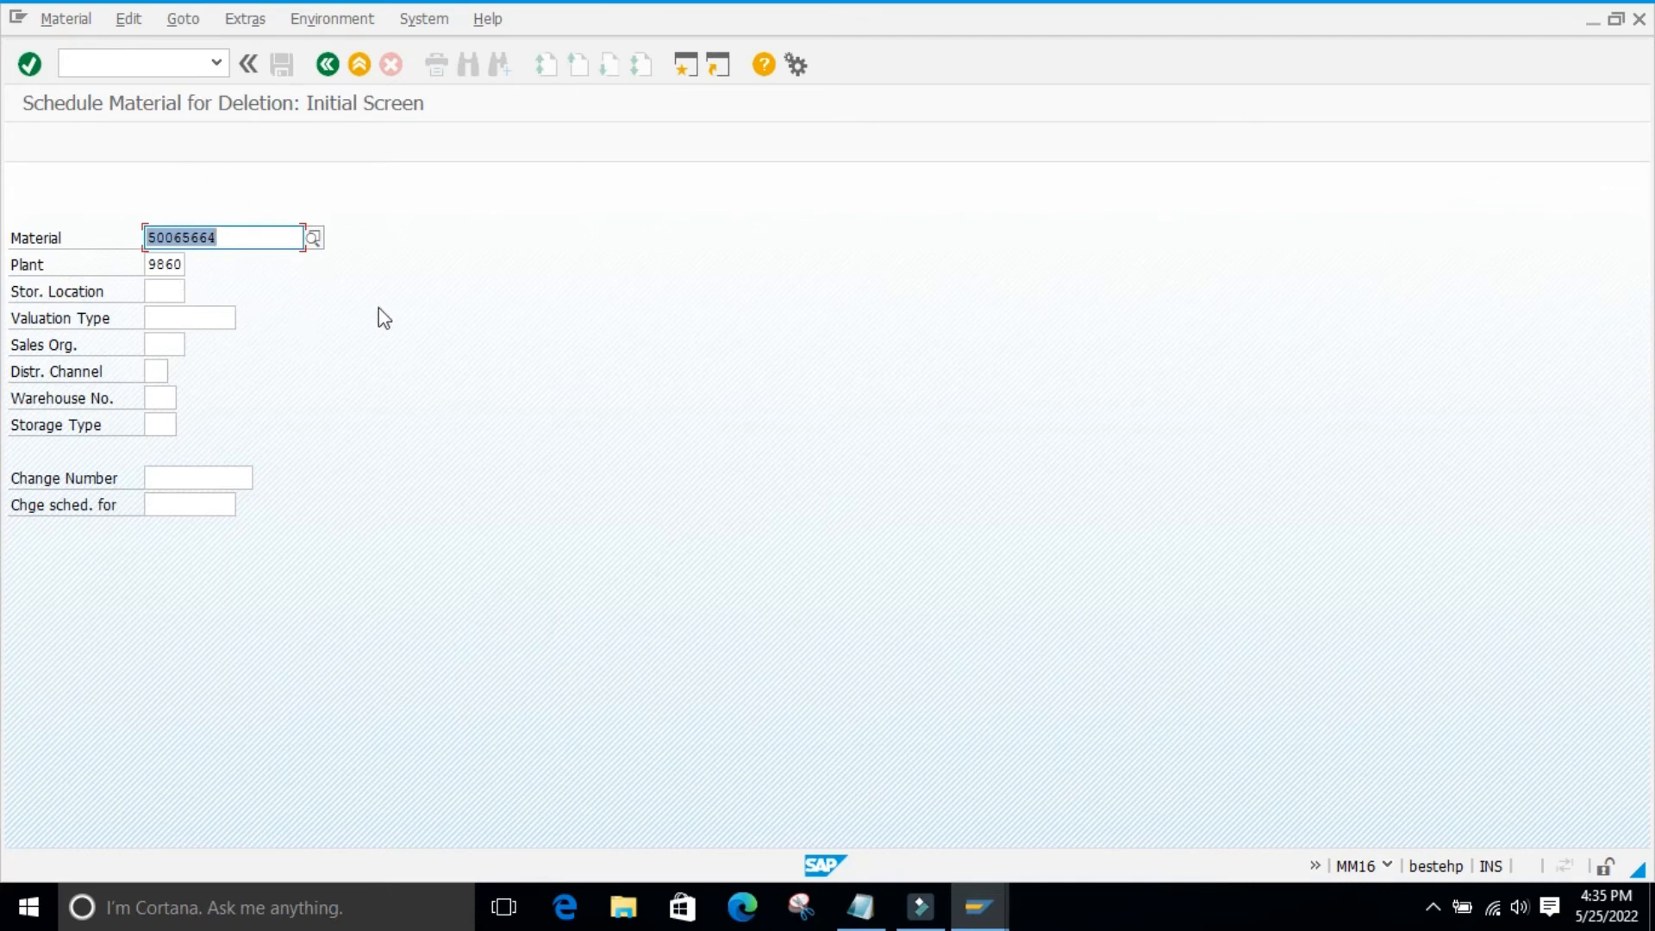
- Schedule the deletion of material 50065664 in plant 9860 for 26.05.2022 and continue to the data screen
{"action": "left_click", "coordinate": [181, 615]}
{"action": "left_click", "coordinate": [183, 504]}
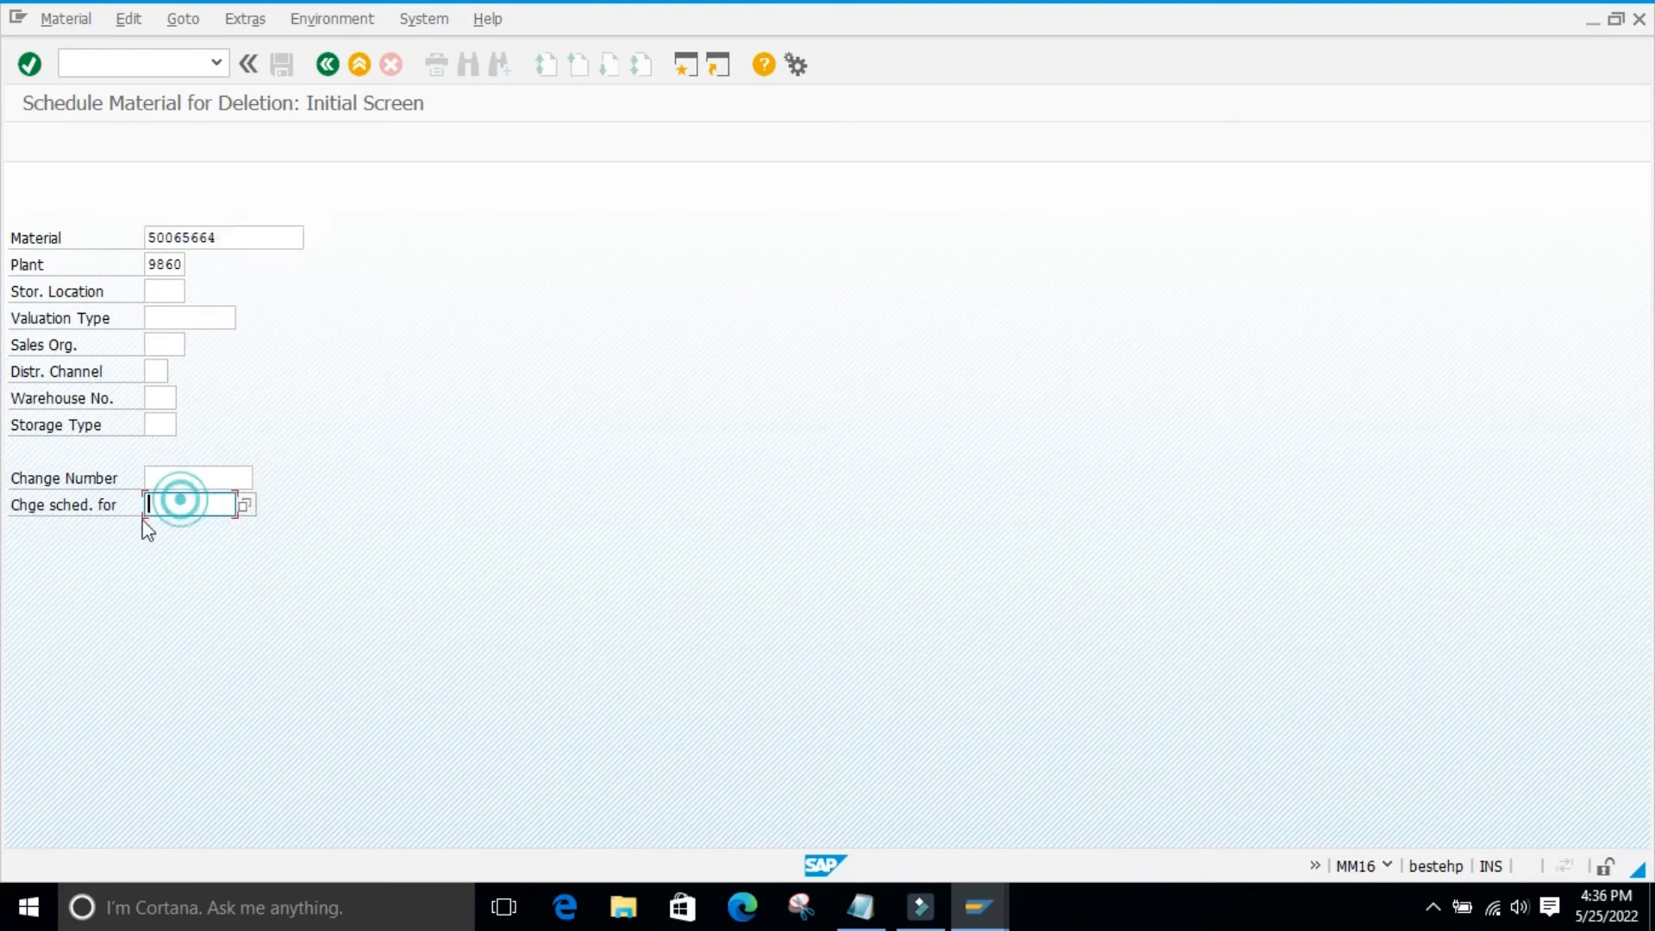
{"action": "left_click", "coordinate": [244, 505]}
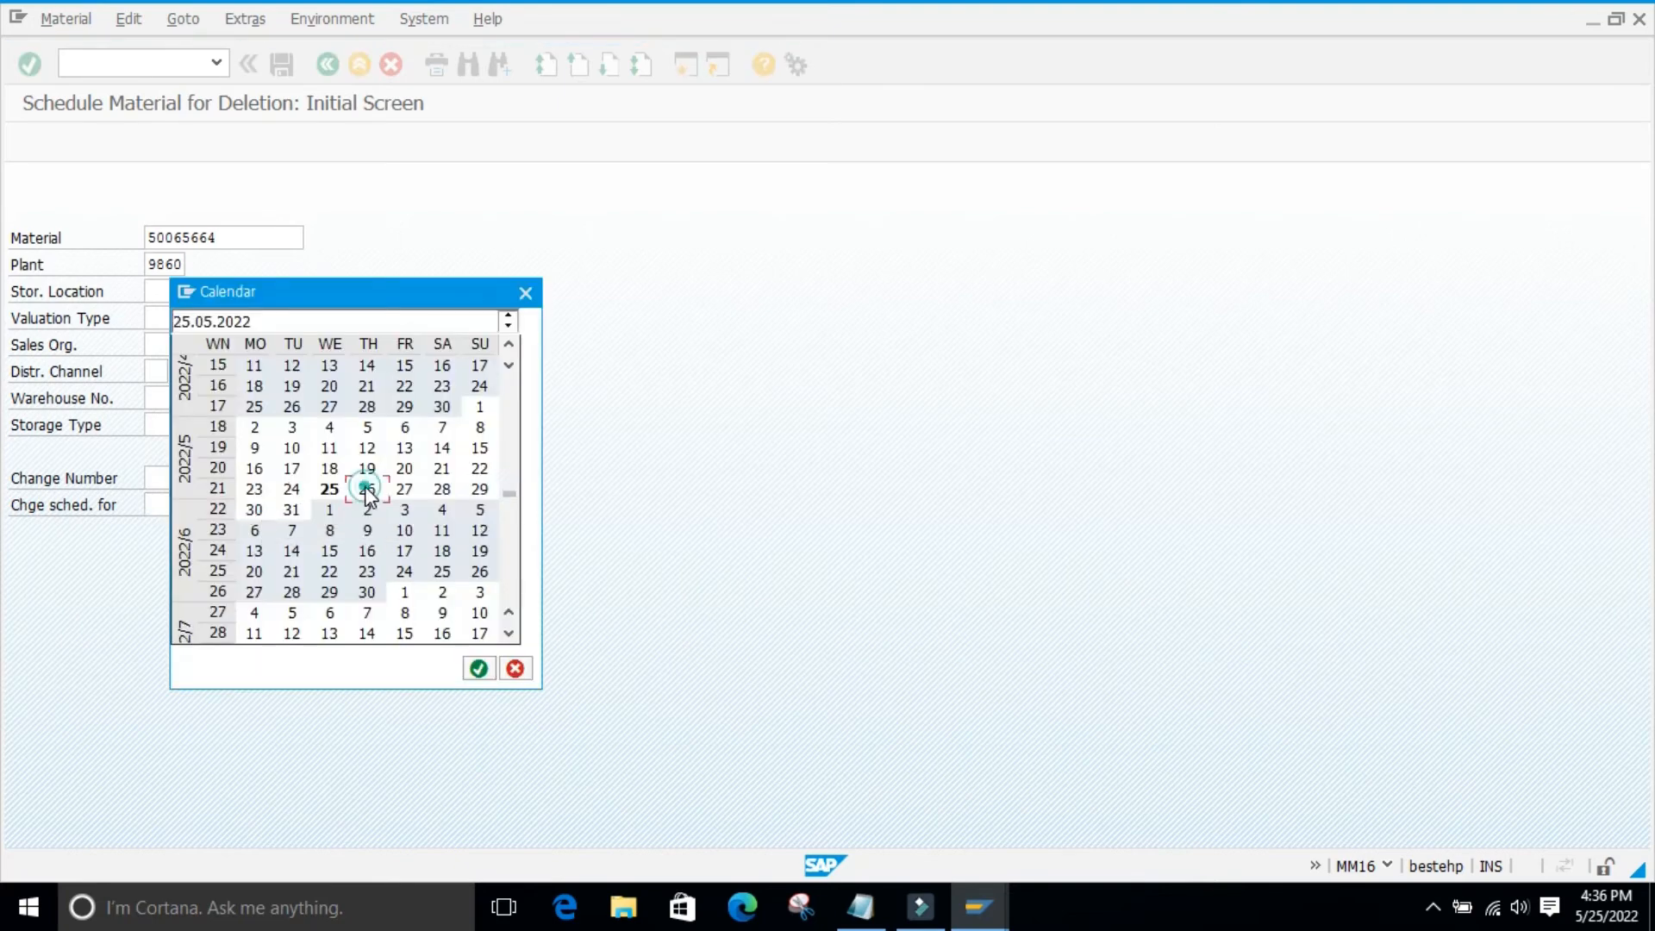
{"action": "double_click", "coordinate": [364, 485]}
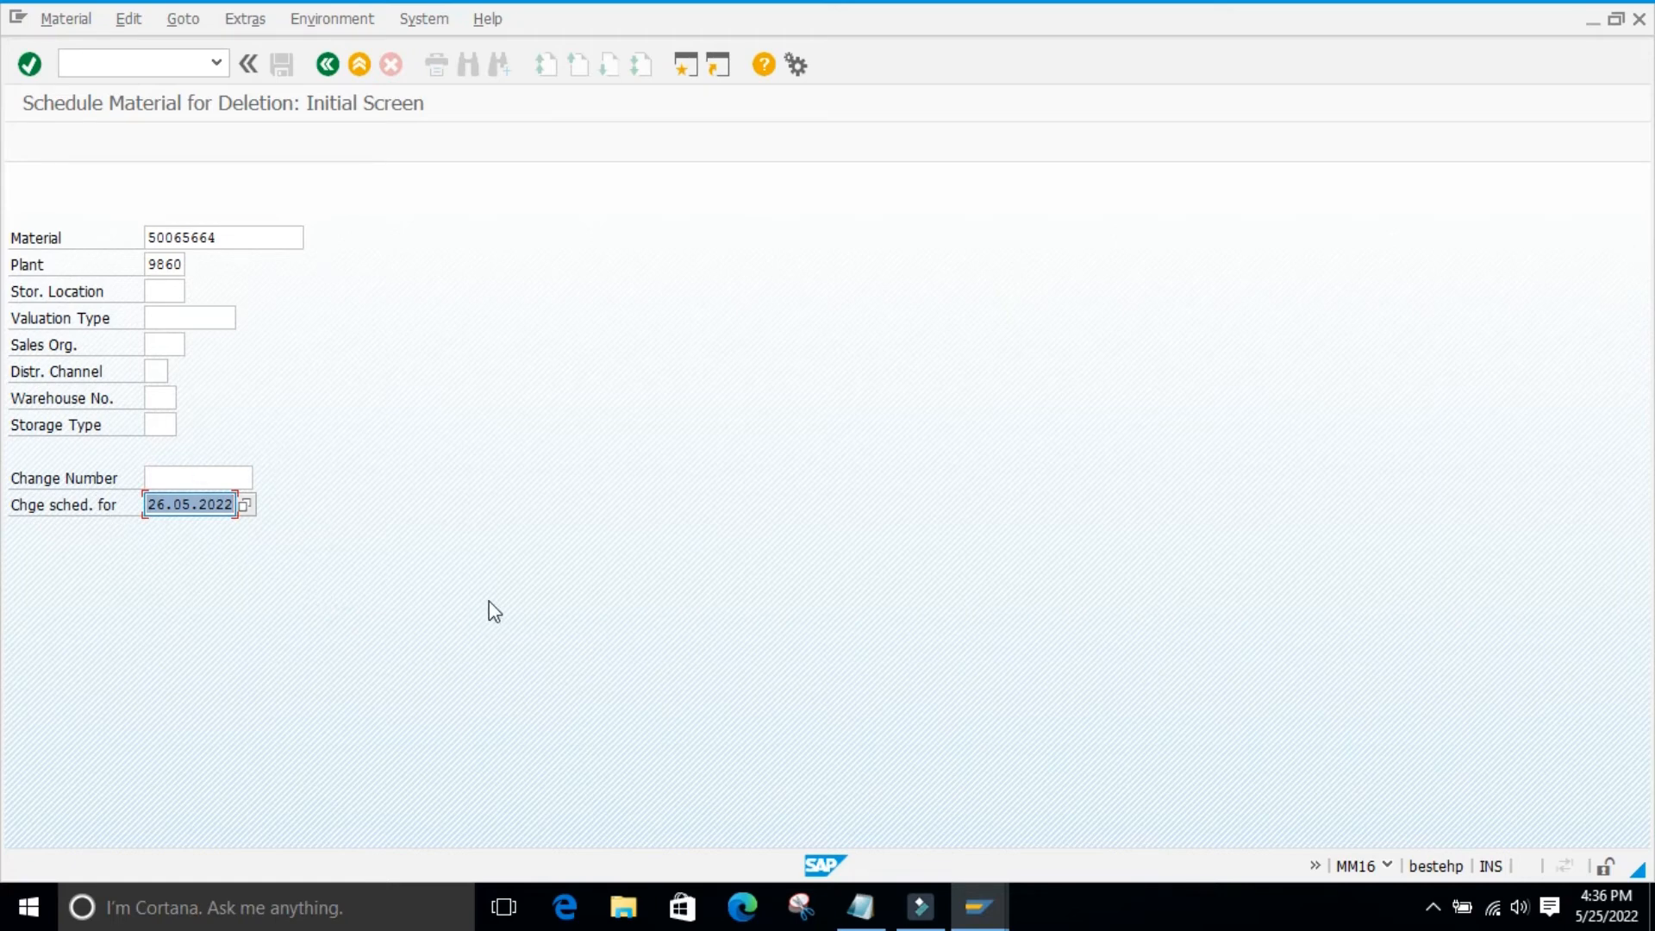
{"action": "key", "text": "Return"}
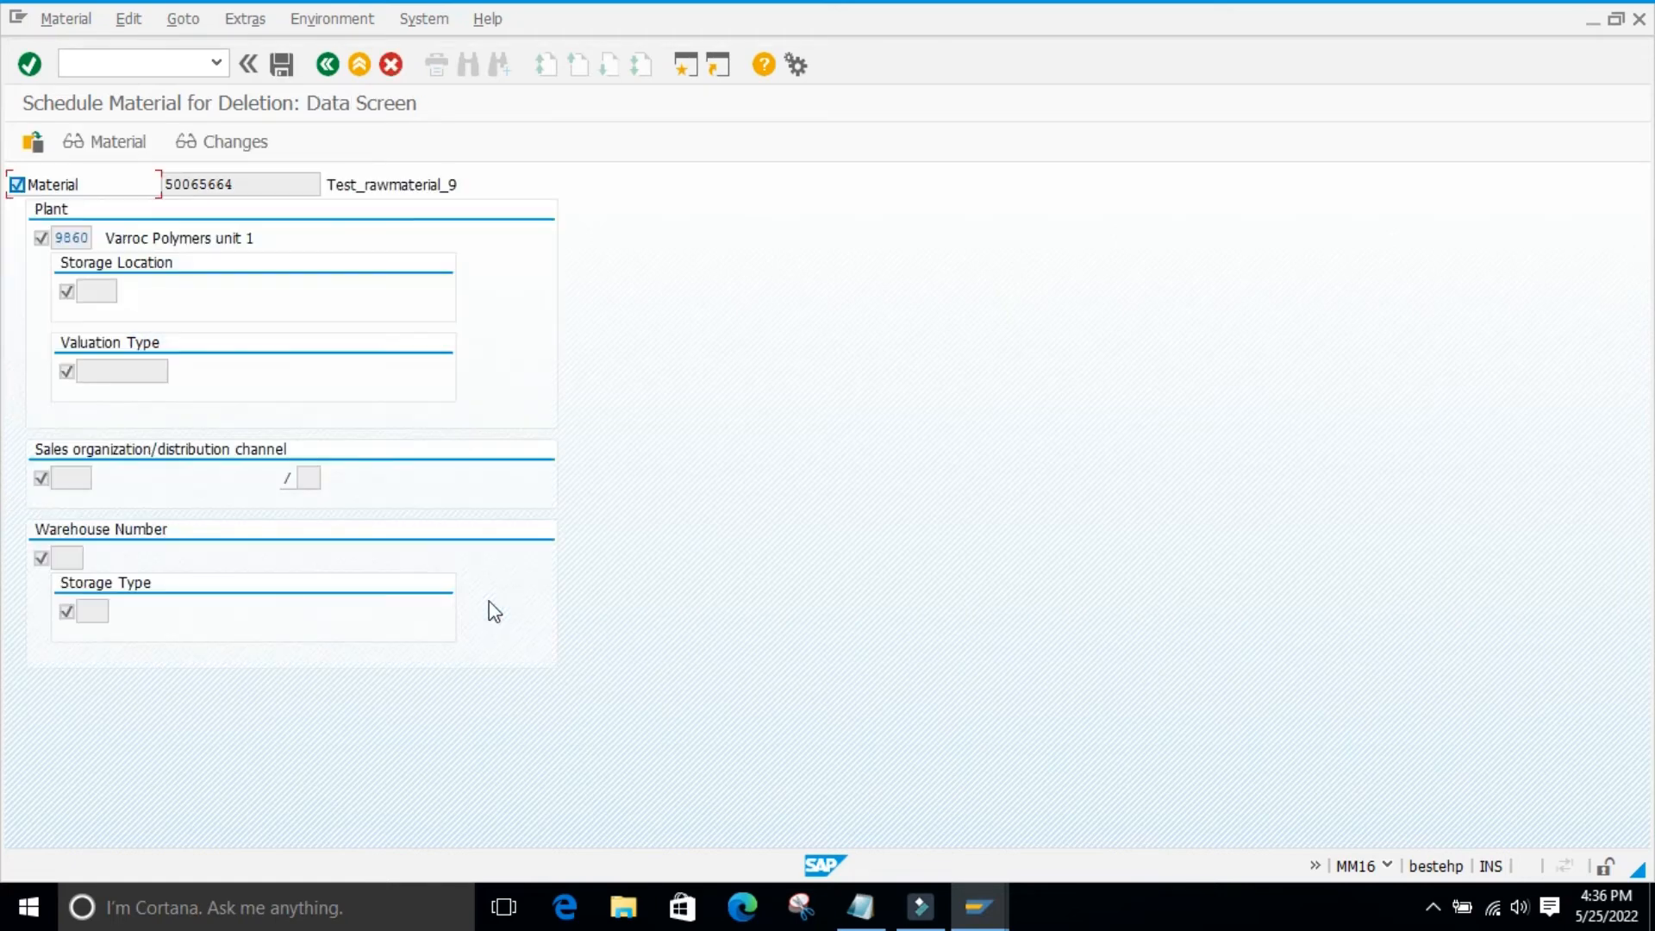
- Go through the deletion flags for the material and plant 9860, leaving the material flag set, and save the scheduled deletion
{"action": "left_click", "coordinate": [17, 184]}
{"action": "left_click", "coordinate": [40, 238]}
{"action": "left_click", "coordinate": [17, 185]}
{"action": "left_click", "coordinate": [282, 63]}
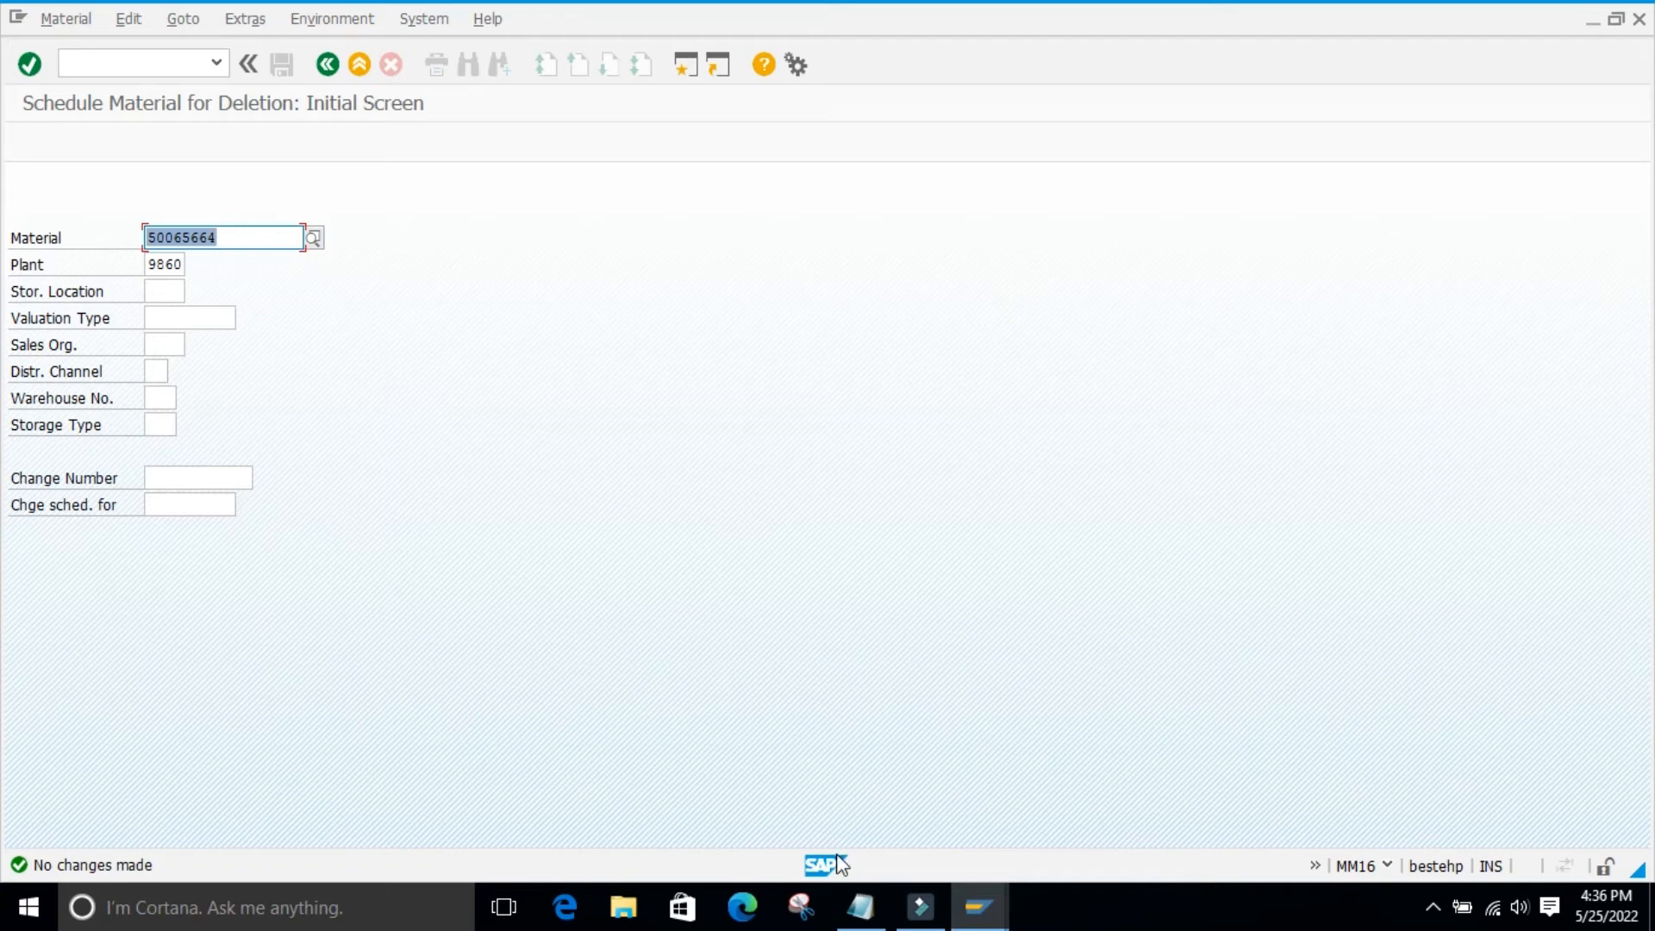
- Switch to Notepad, start a new line after the mm16 note, and return to SAP
{"action": "left_click", "coordinate": [863, 907]}
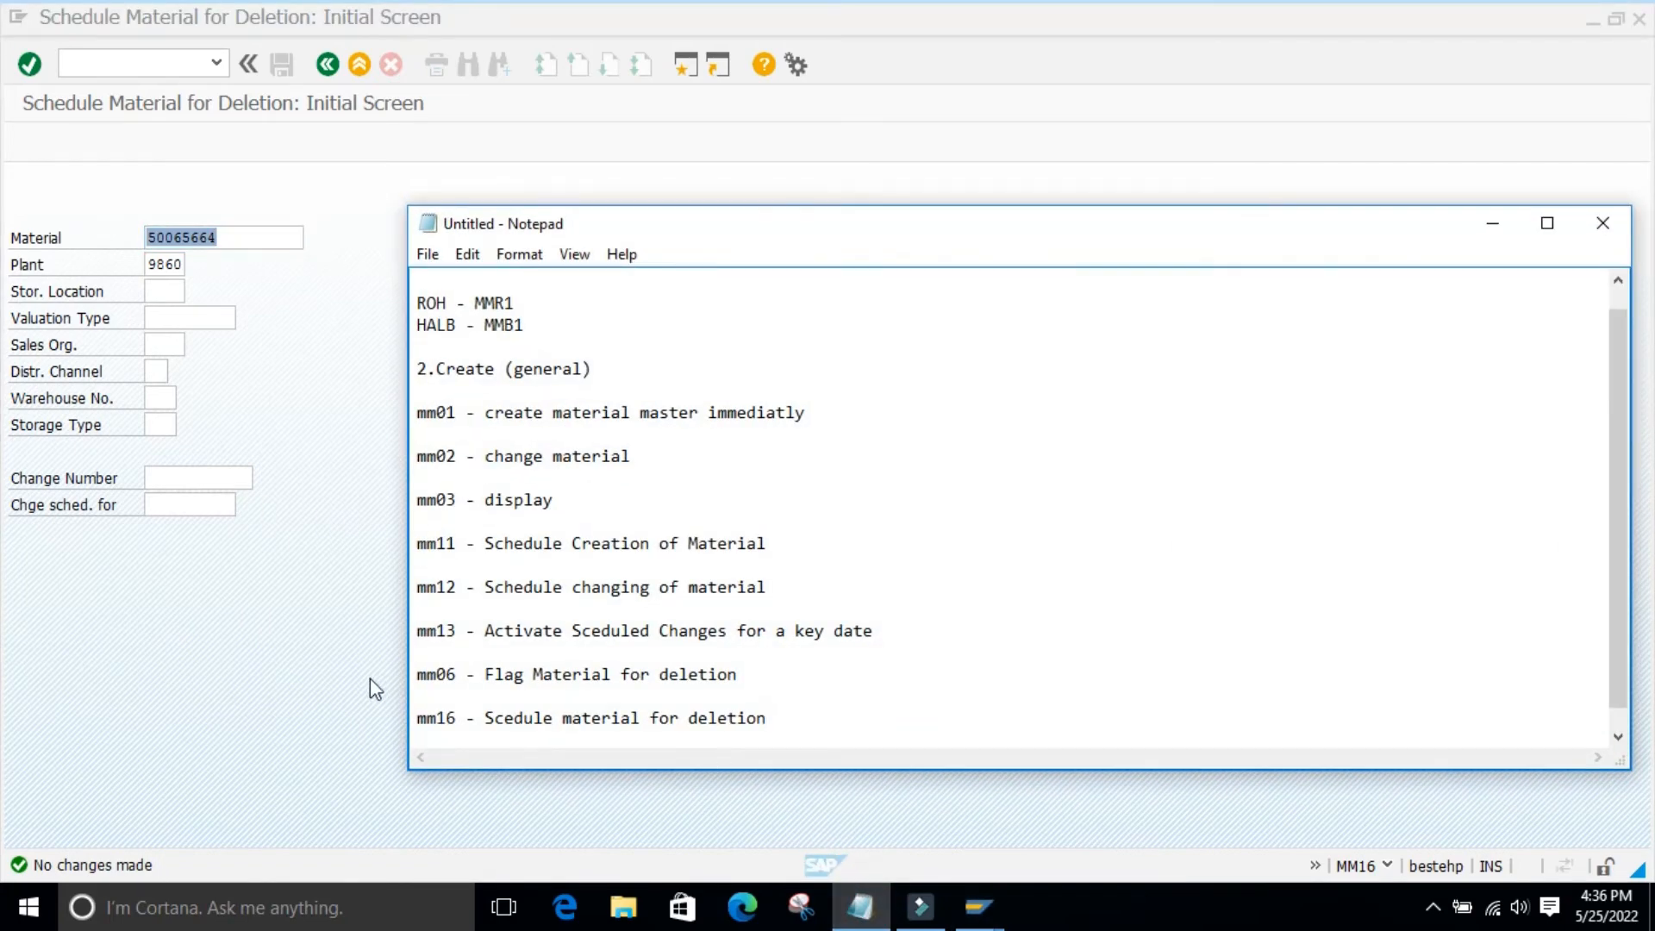
{"action": "left_click", "coordinate": [776, 723]}
{"action": "key", "text": "Return"}
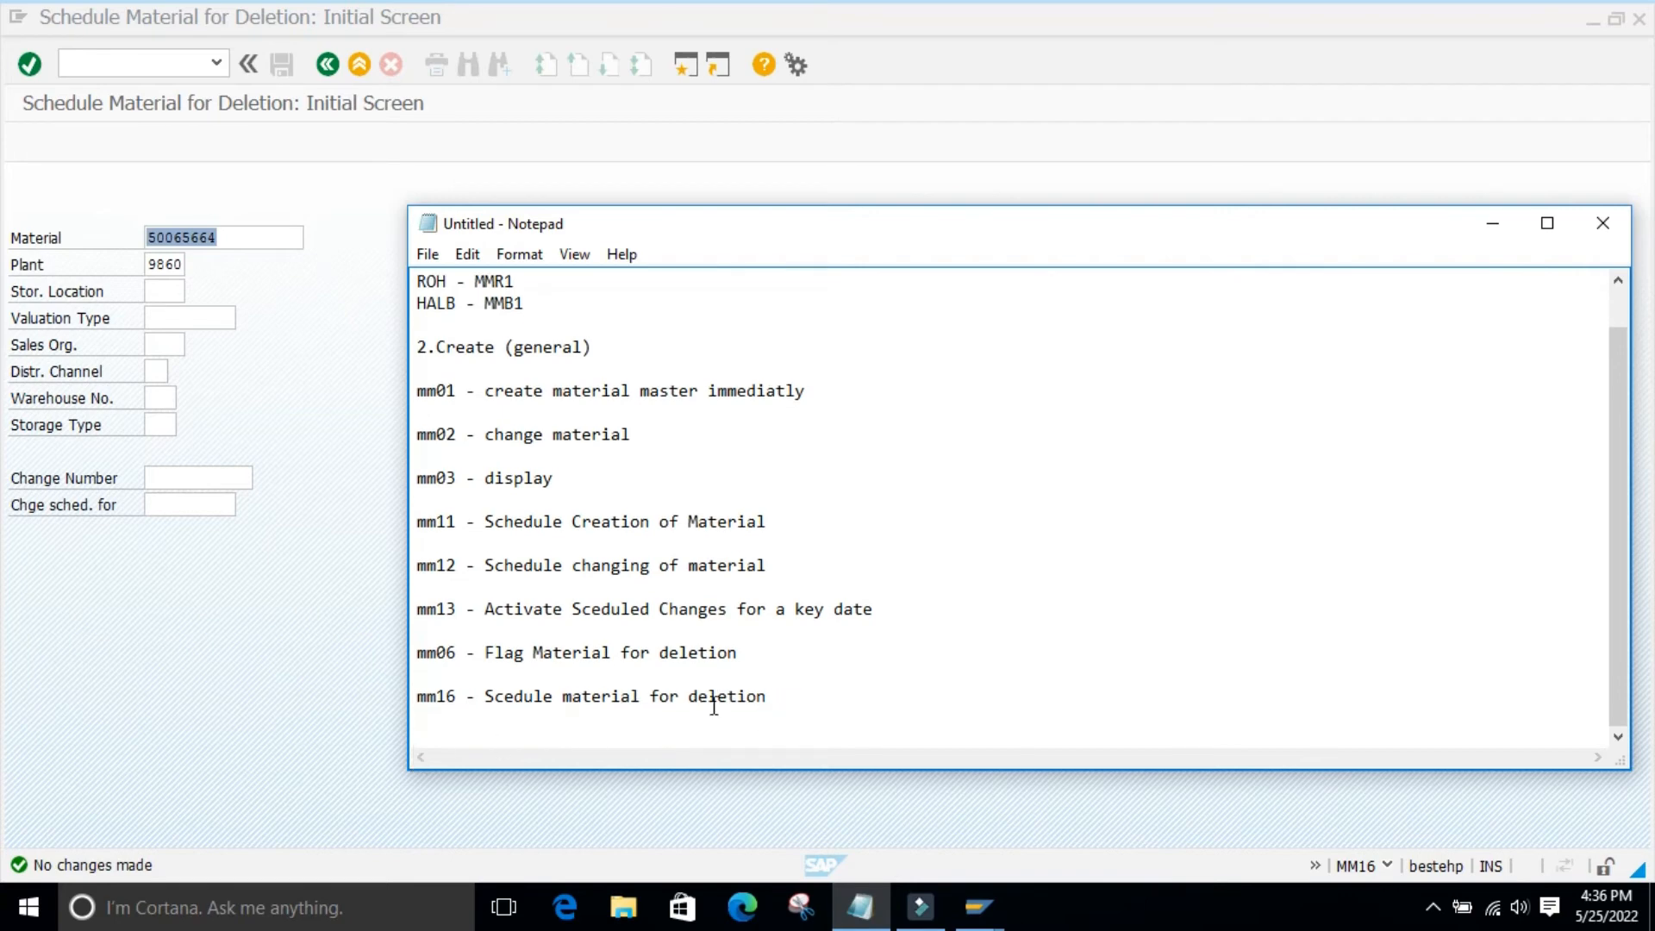
{"action": "left_click", "coordinate": [1489, 226]}
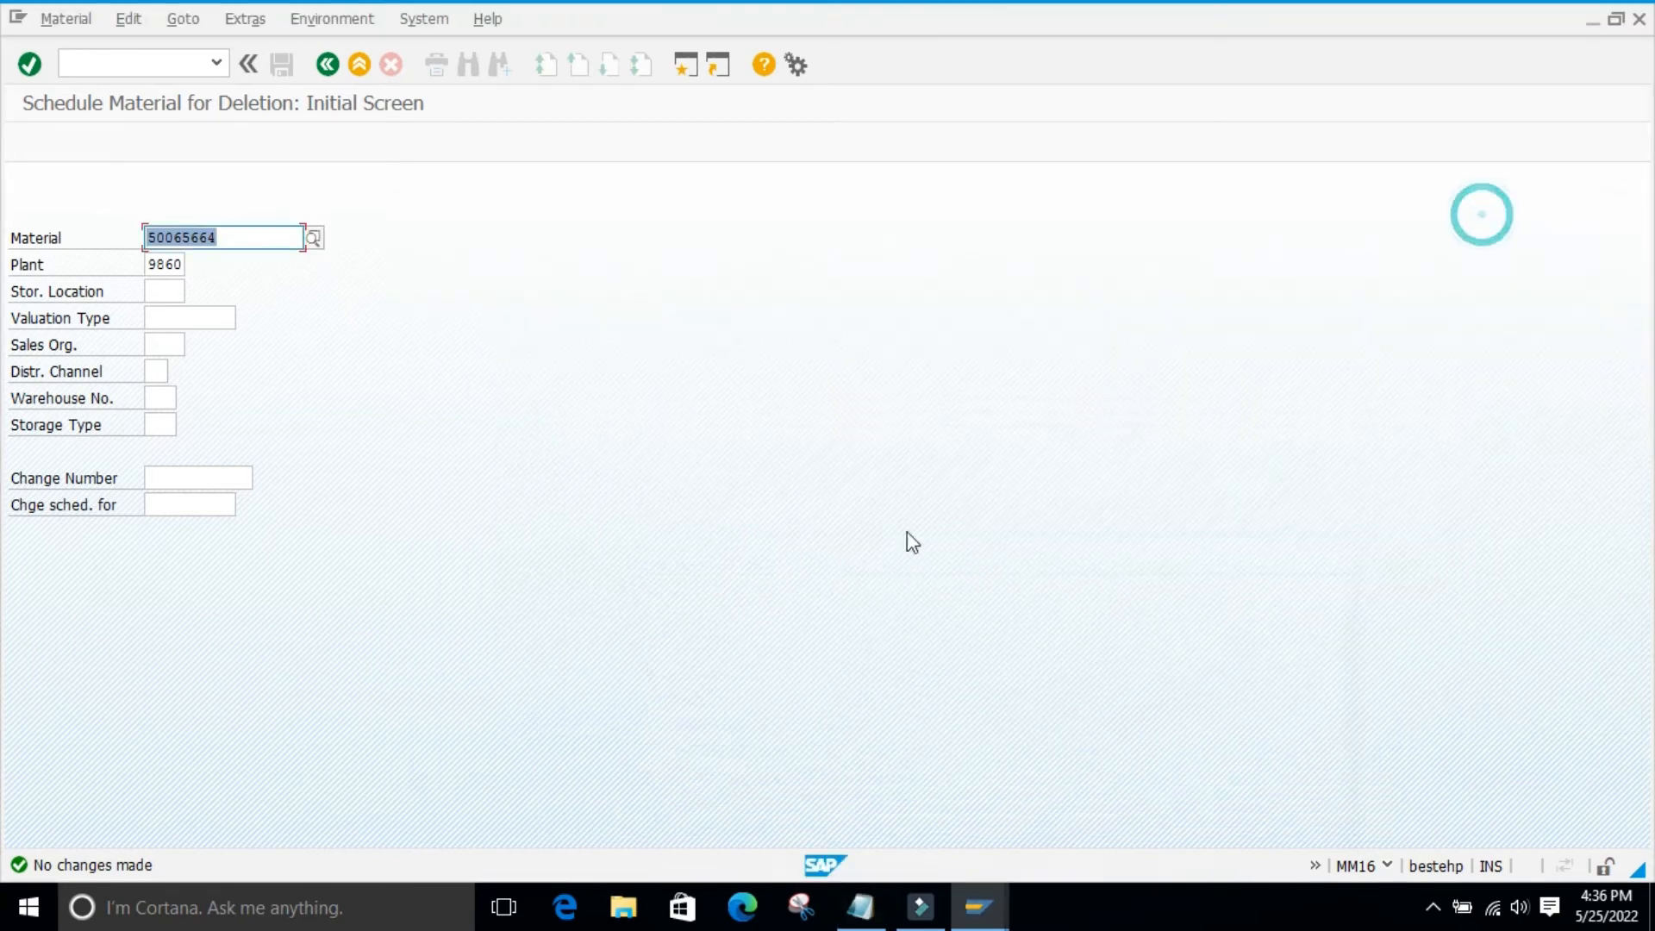
- Leave the scheduled deletion screen, collapse the Flag for Deletion folder, and open Display Current from the material's Display folder
{"action": "left_click", "coordinate": [329, 63]}
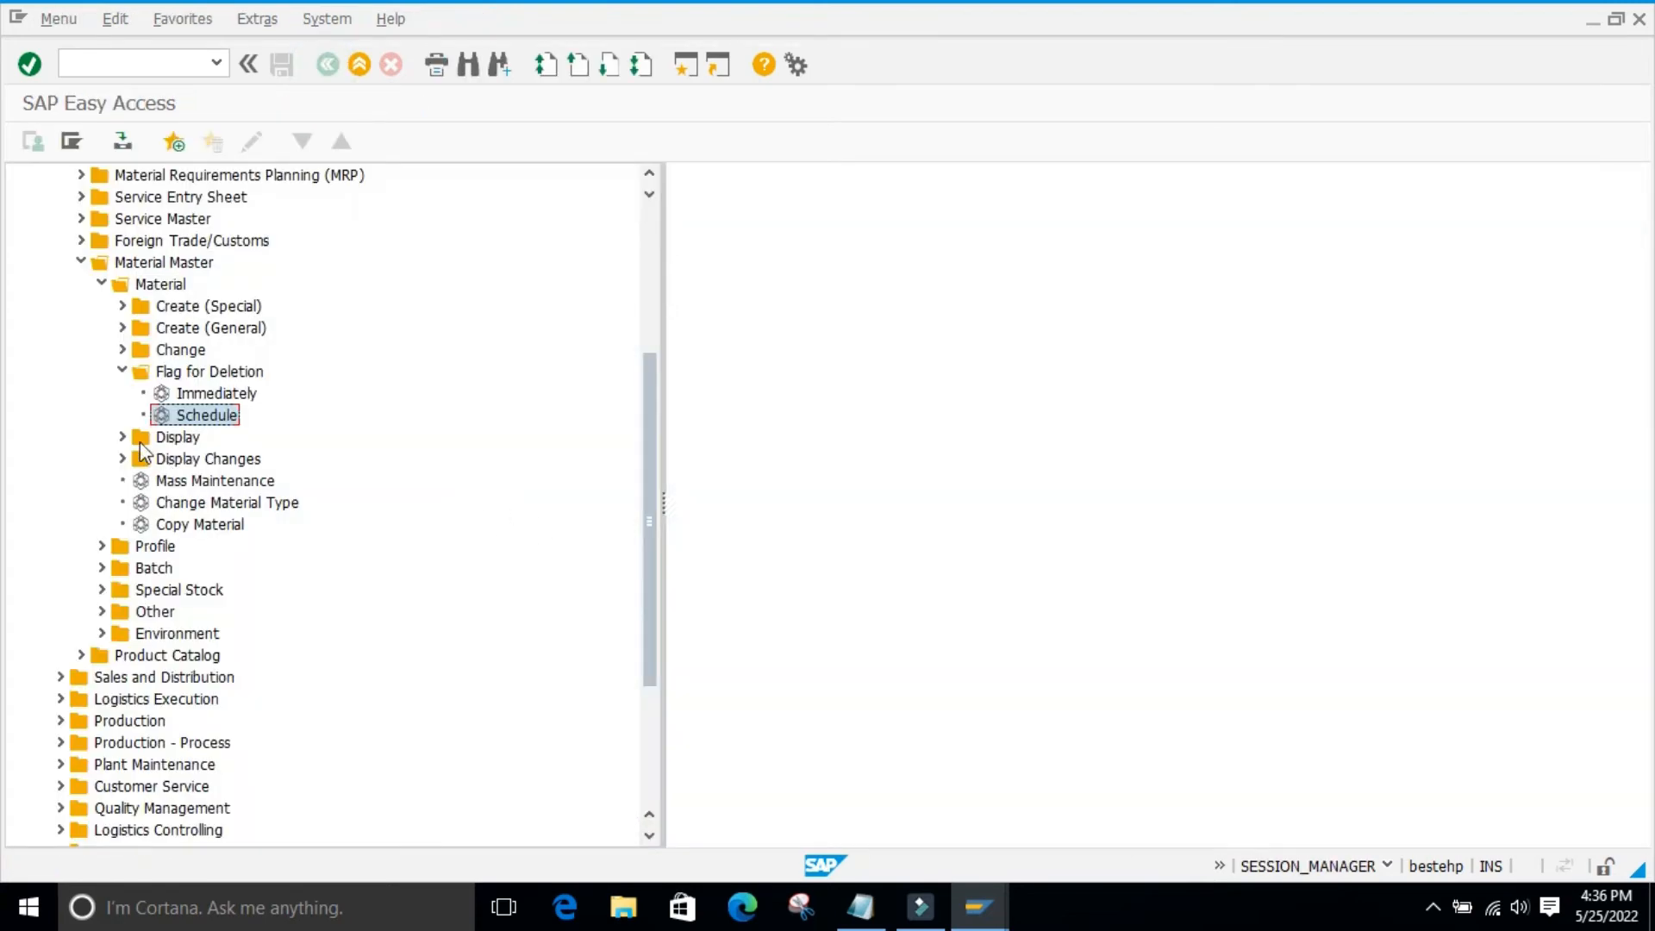
{"action": "left_click", "coordinate": [121, 375]}
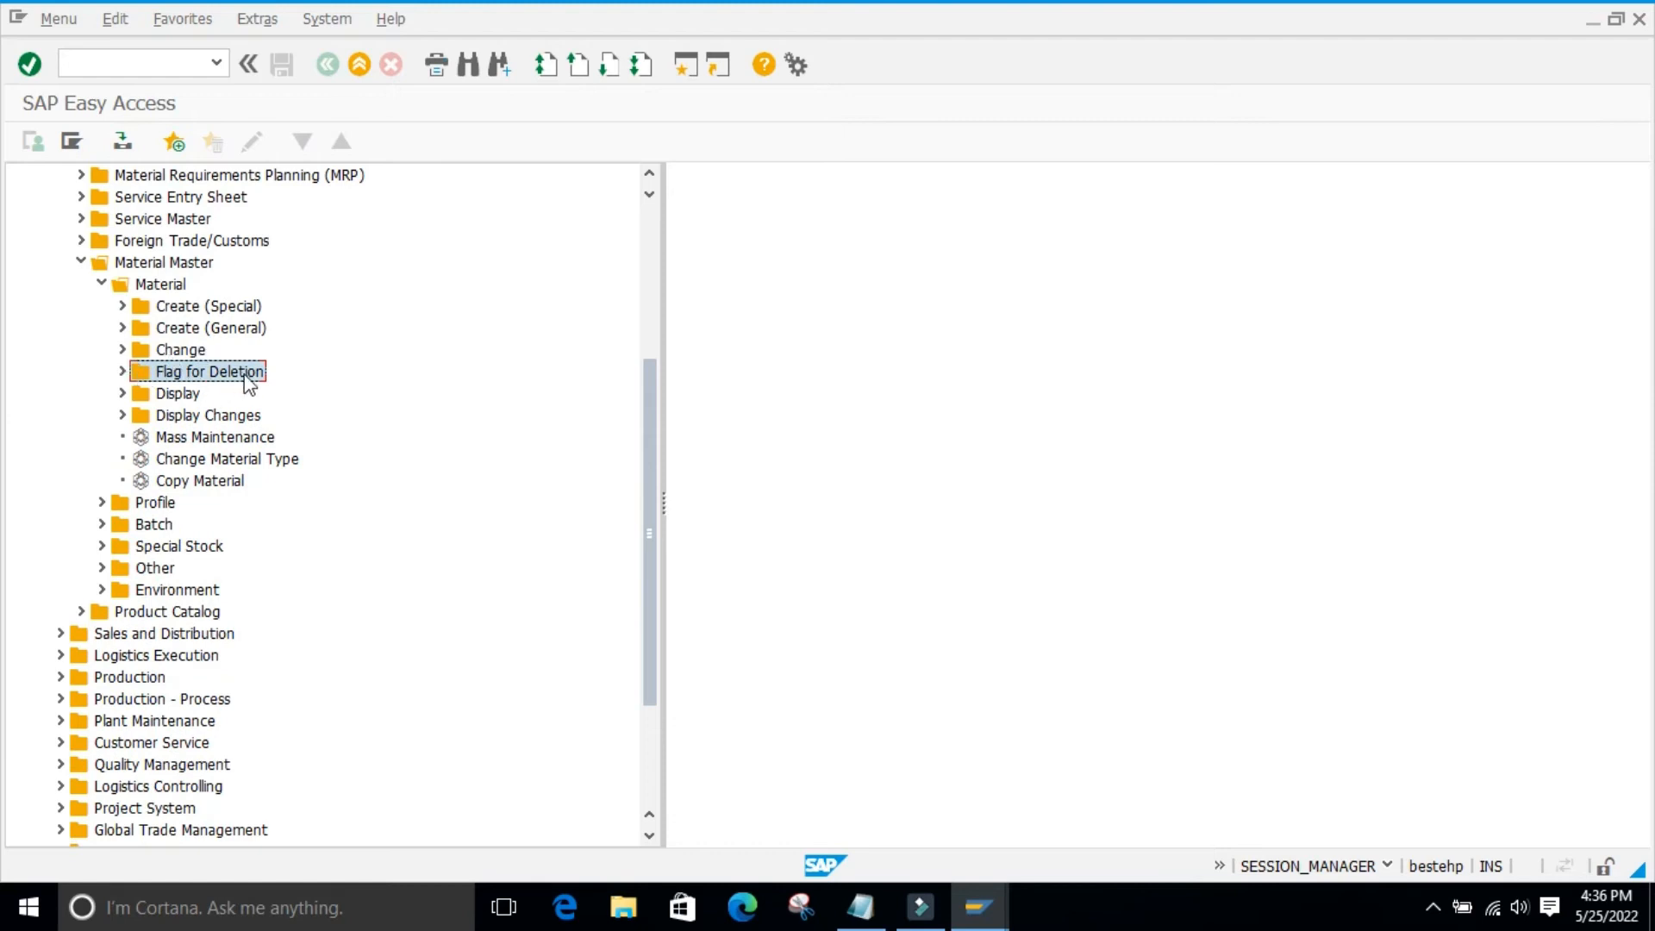
{"action": "left_click", "coordinate": [122, 394]}
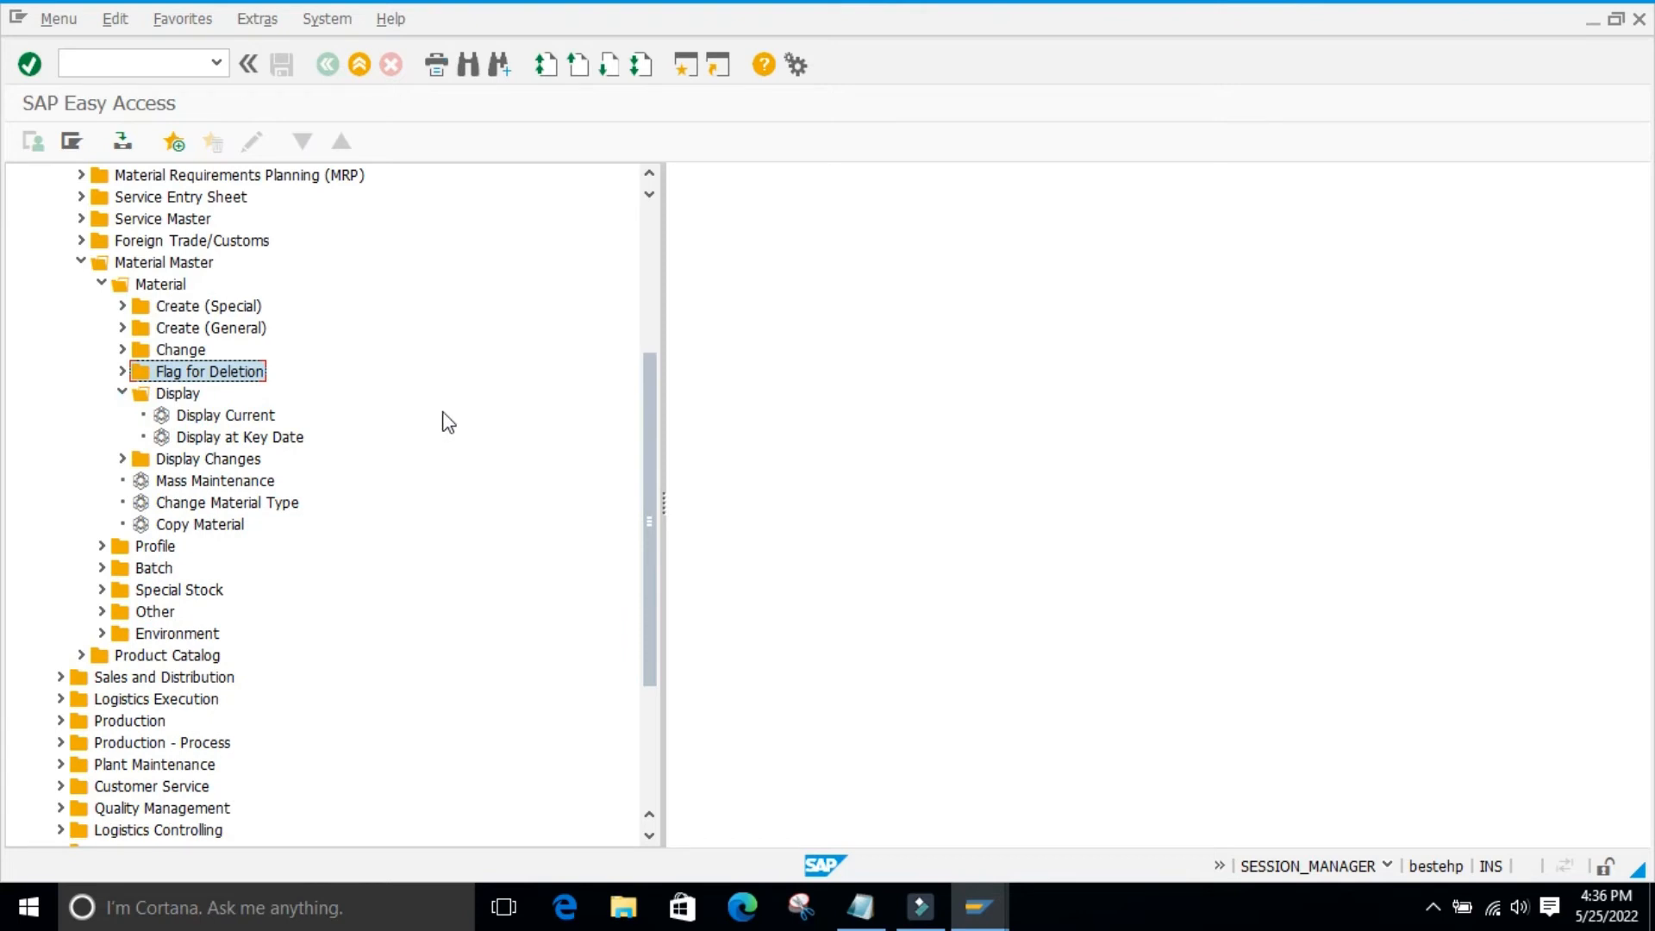
{"action": "left_click", "coordinate": [164, 421]}
{"action": "double_click", "coordinate": [164, 421]}
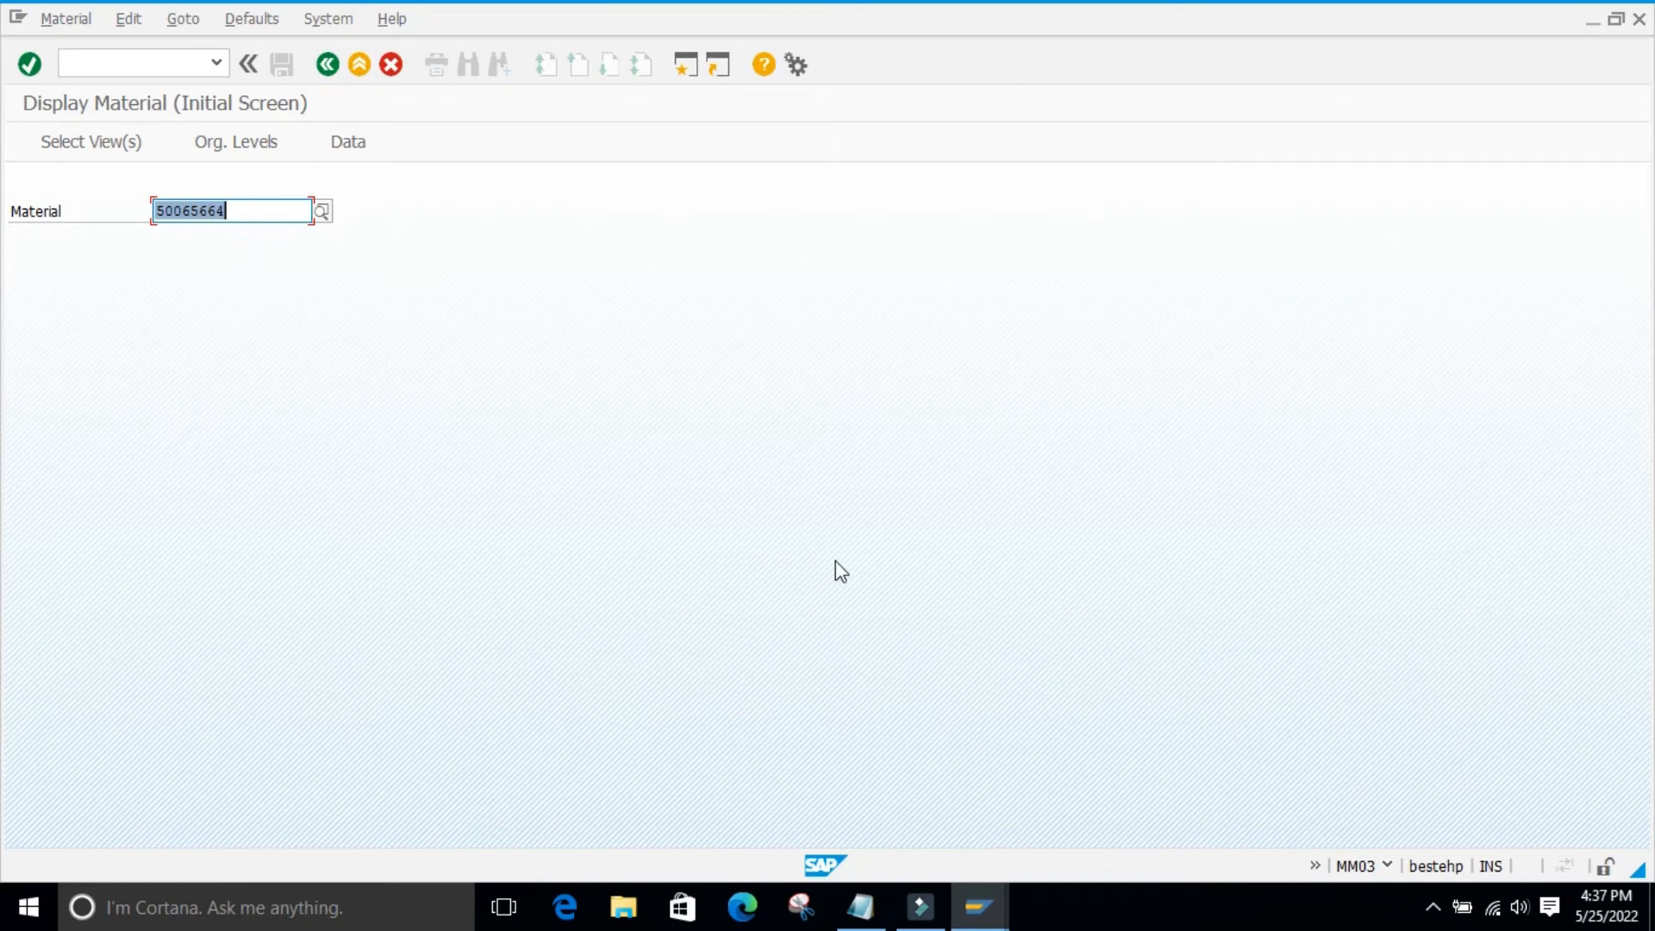
- Display material 50065664 for plant 9860 and storage location 0001, look over its basic data, and return to the menu
{"action": "key", "text": "Return"}
{"action": "key", "text": "Return"}
{"action": "key", "text": "Return"}
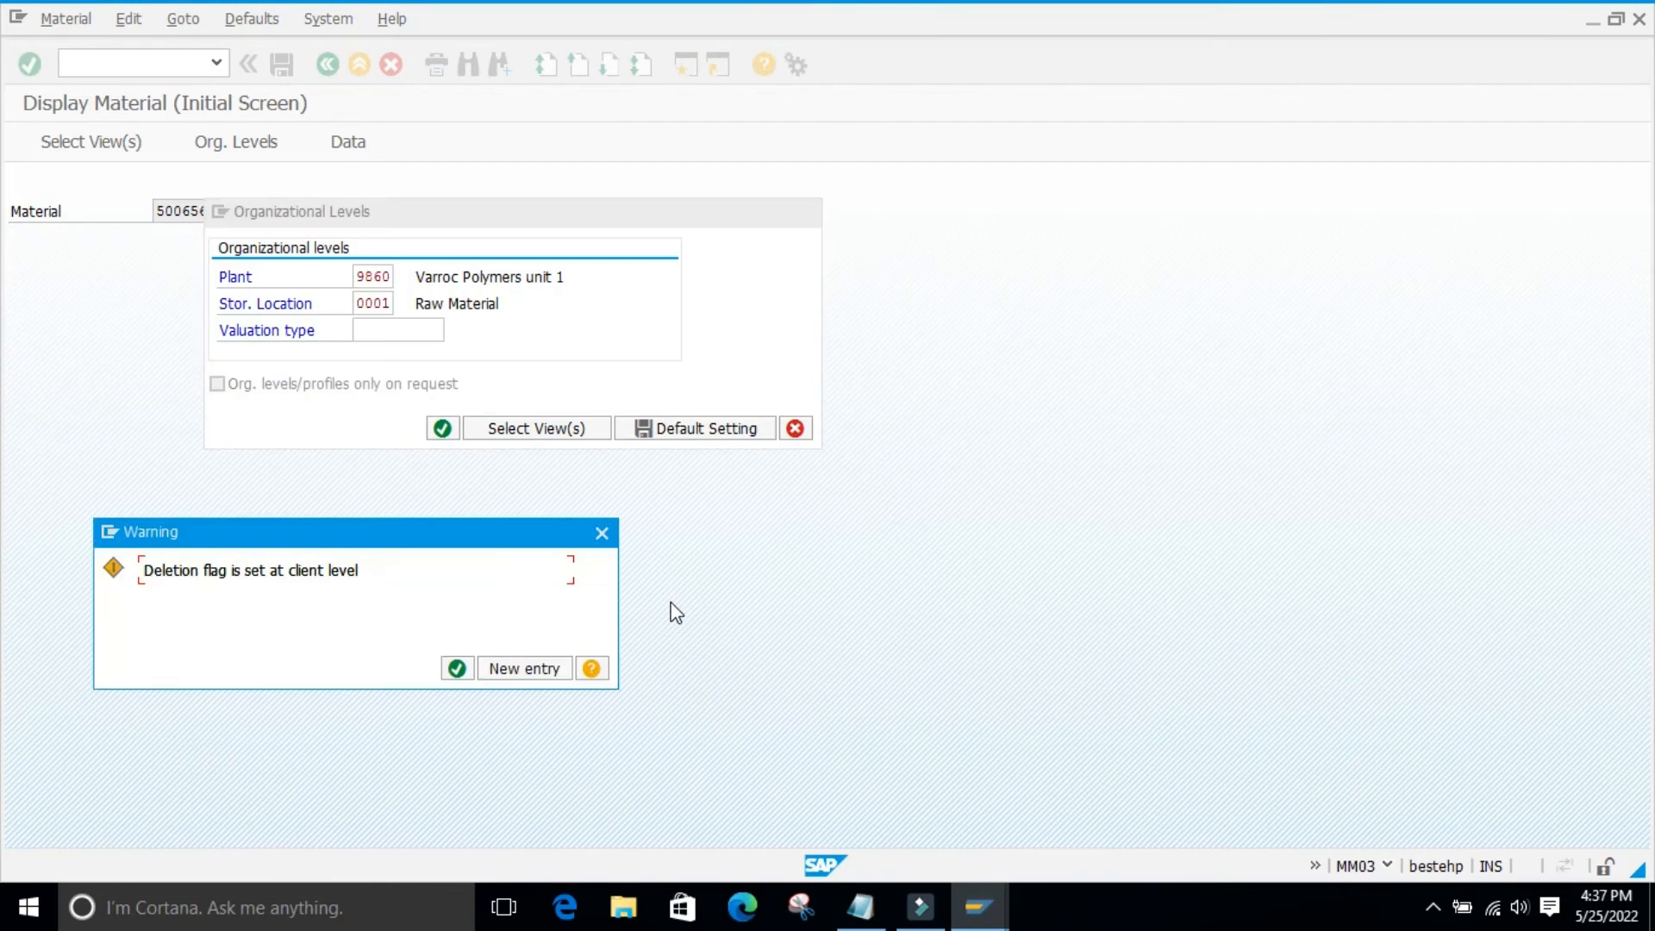
{"action": "left_click", "coordinate": [603, 534]}
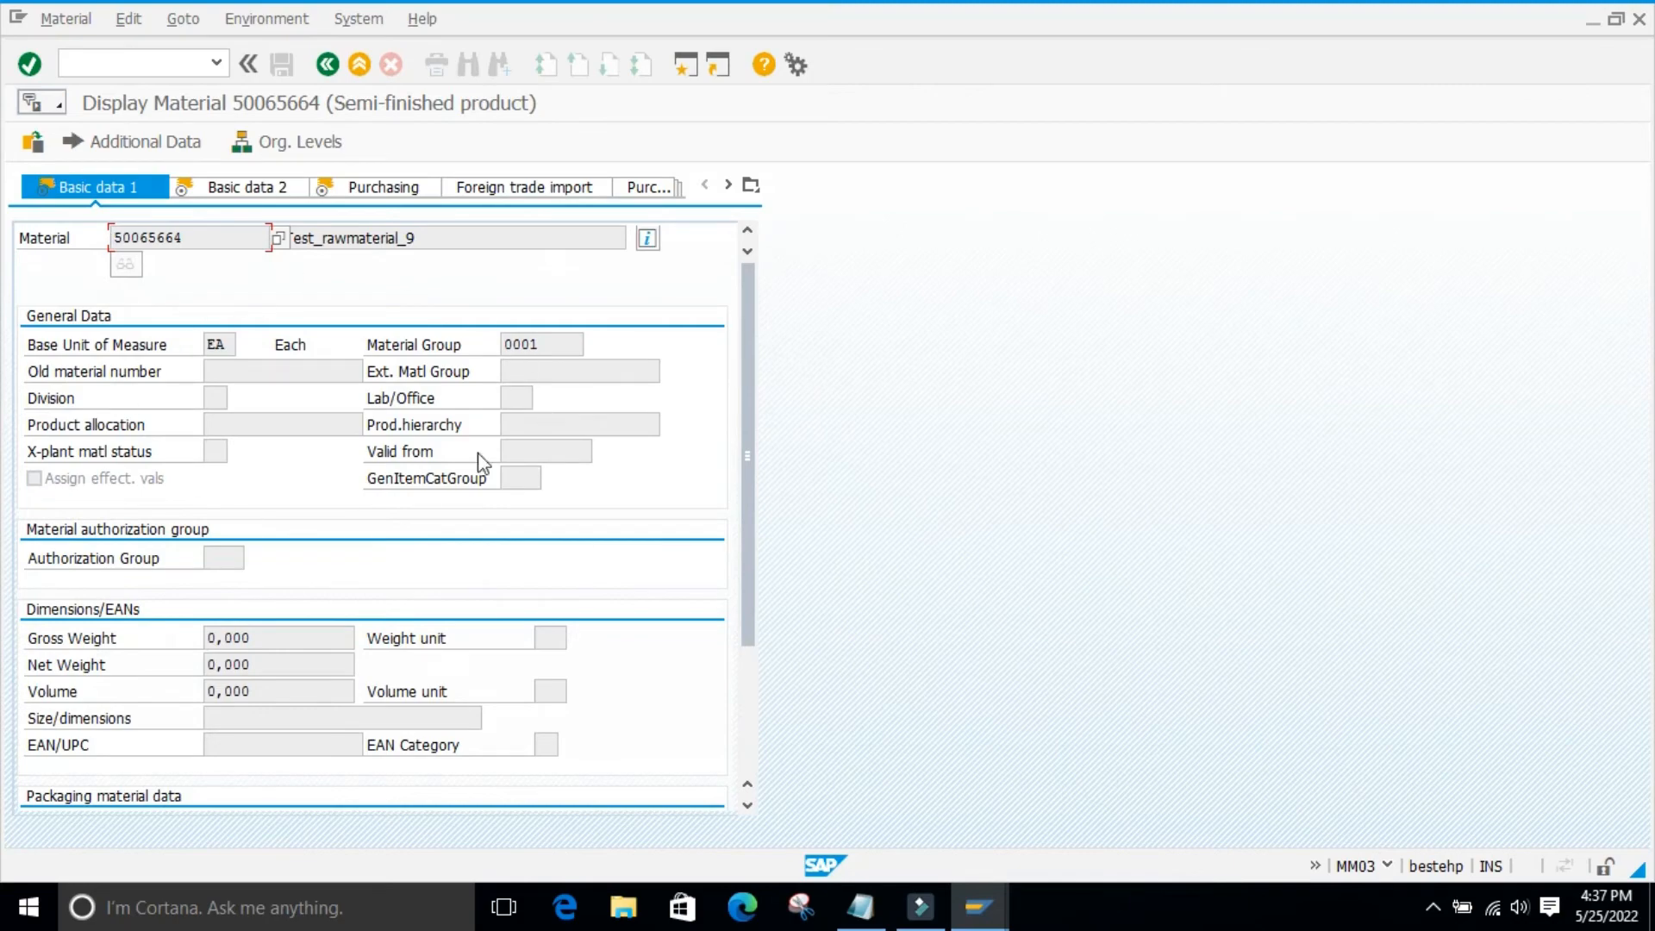
{"action": "scroll", "coordinate": [251, 492], "scroll_direction": "down", "scroll_amount": 2}
{"action": "scroll", "coordinate": [374, 543], "scroll_direction": "up", "scroll_amount": 2}
{"action": "left_click", "coordinate": [328, 65]}
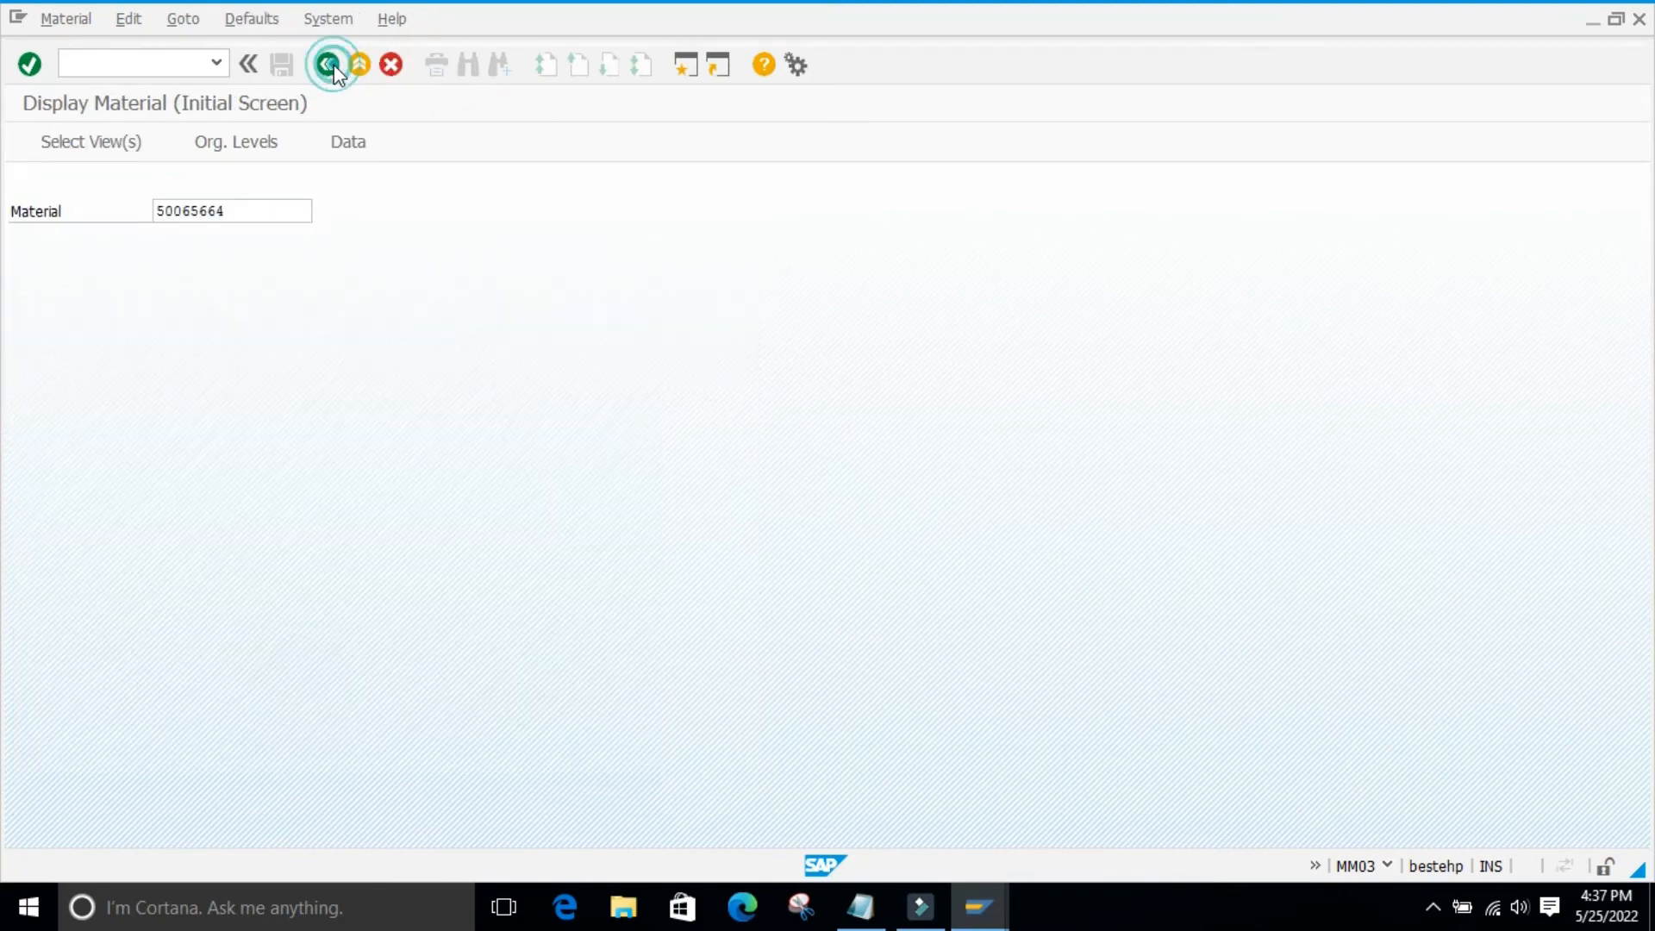
{"action": "left_click", "coordinate": [330, 66]}
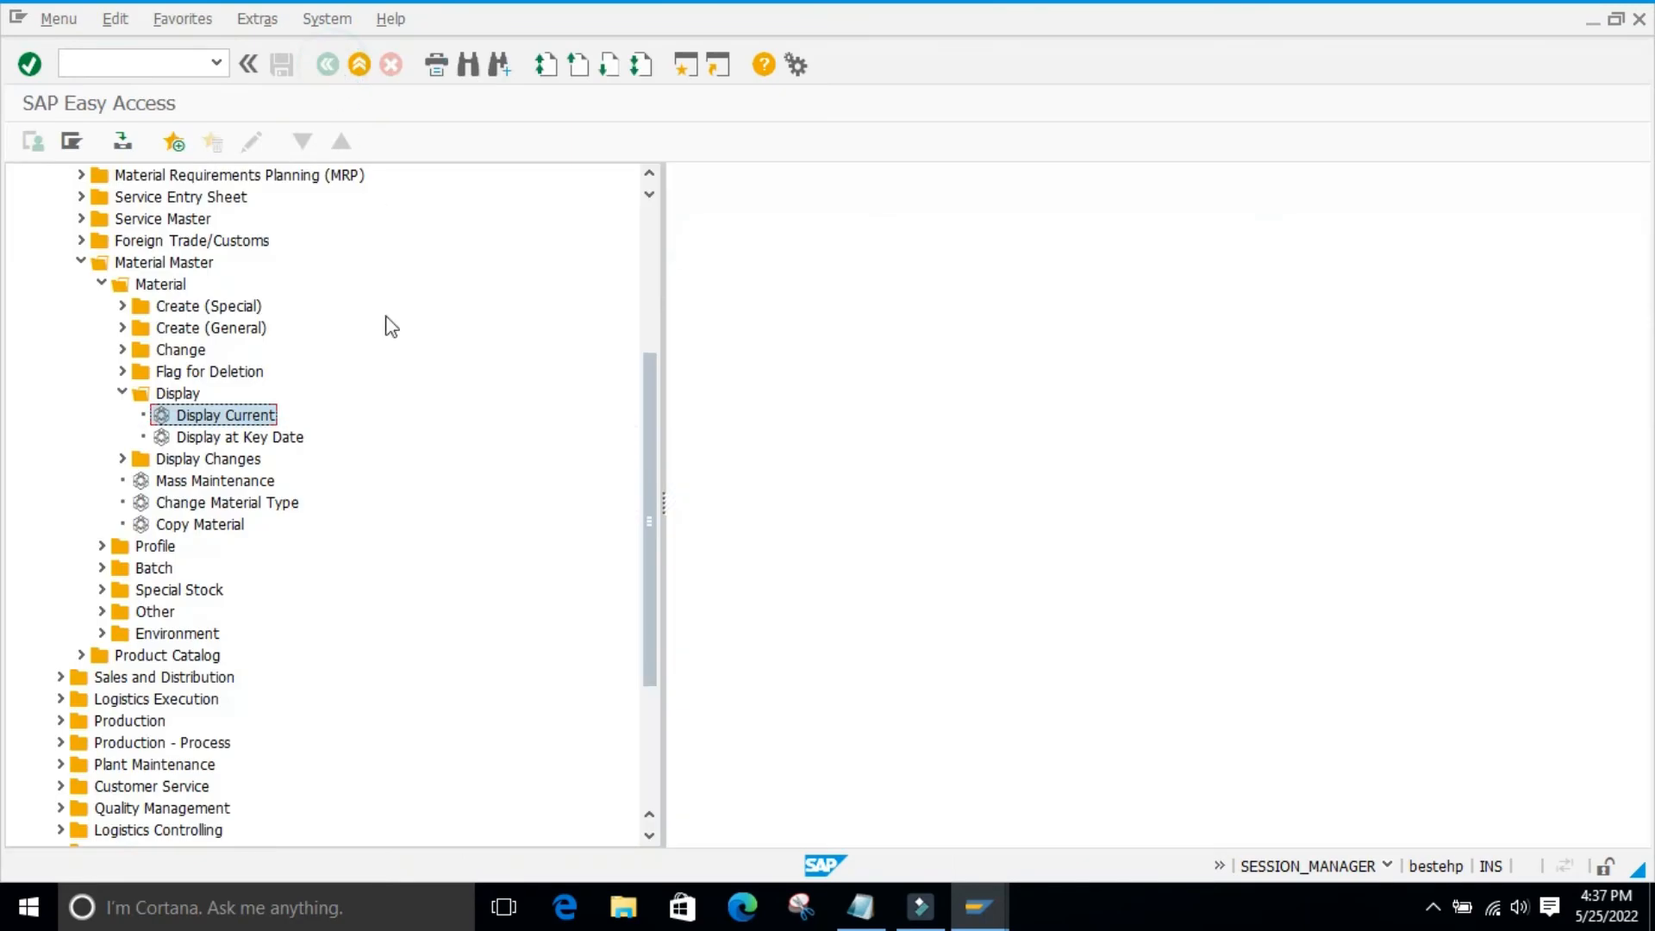
- Open Display at Key Date, add the line "mm19 - Display Material at key date" to the Notepad notes, and return to SAP
{"action": "double_click", "coordinate": [163, 437]}
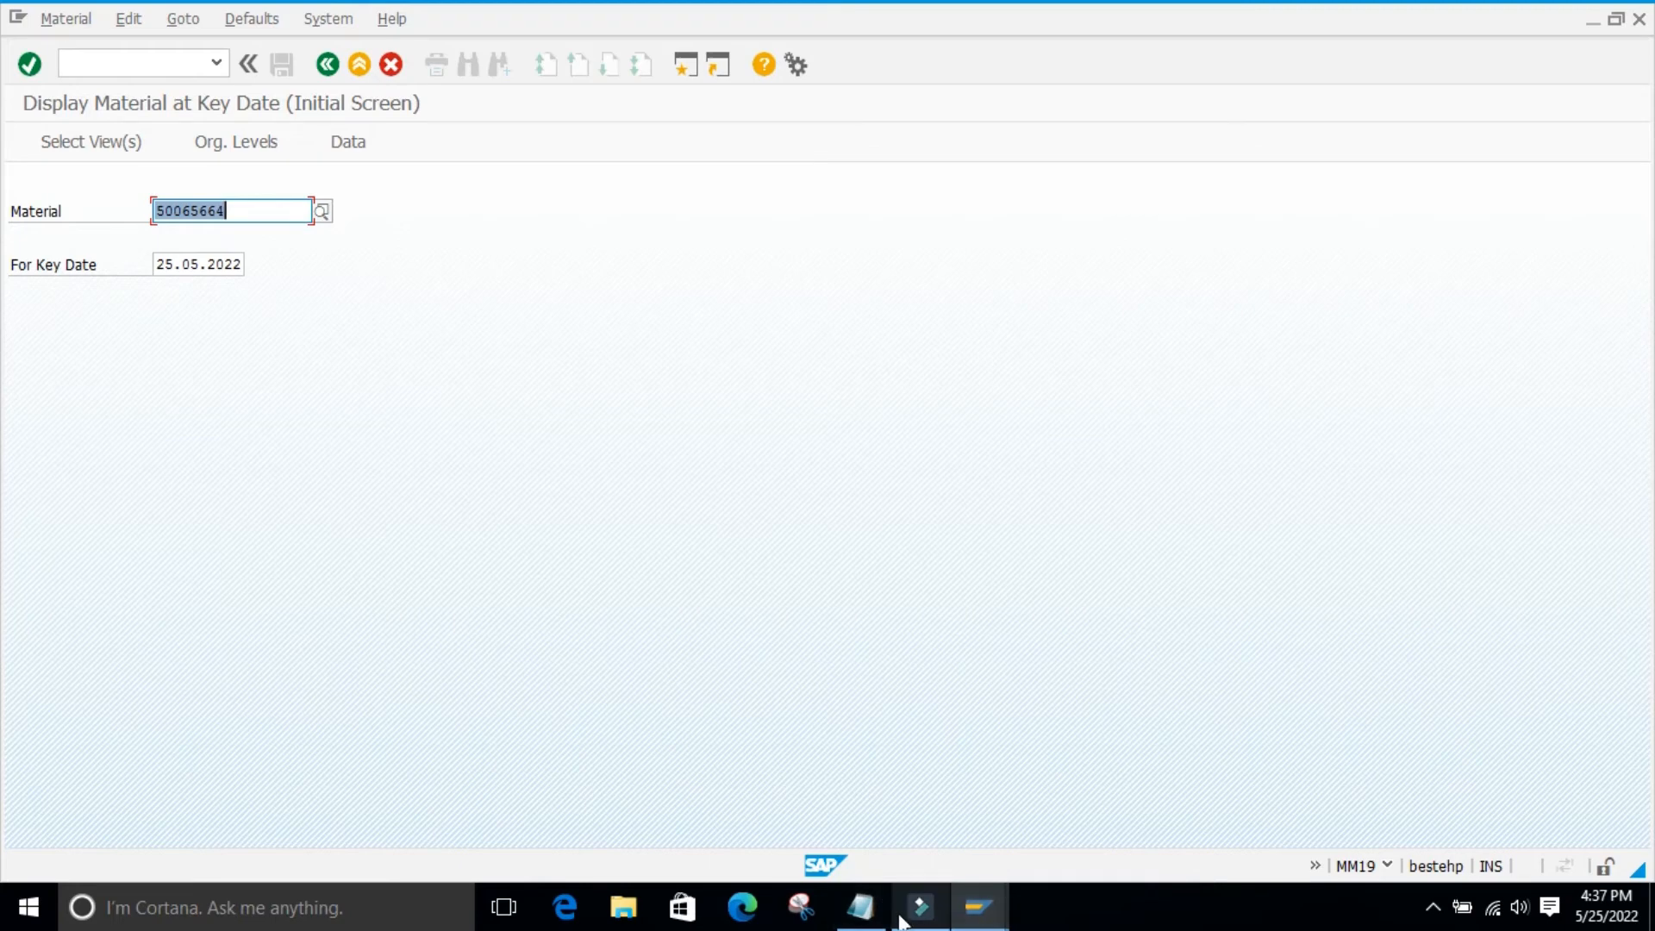
{"action": "left_click", "coordinate": [857, 908]}
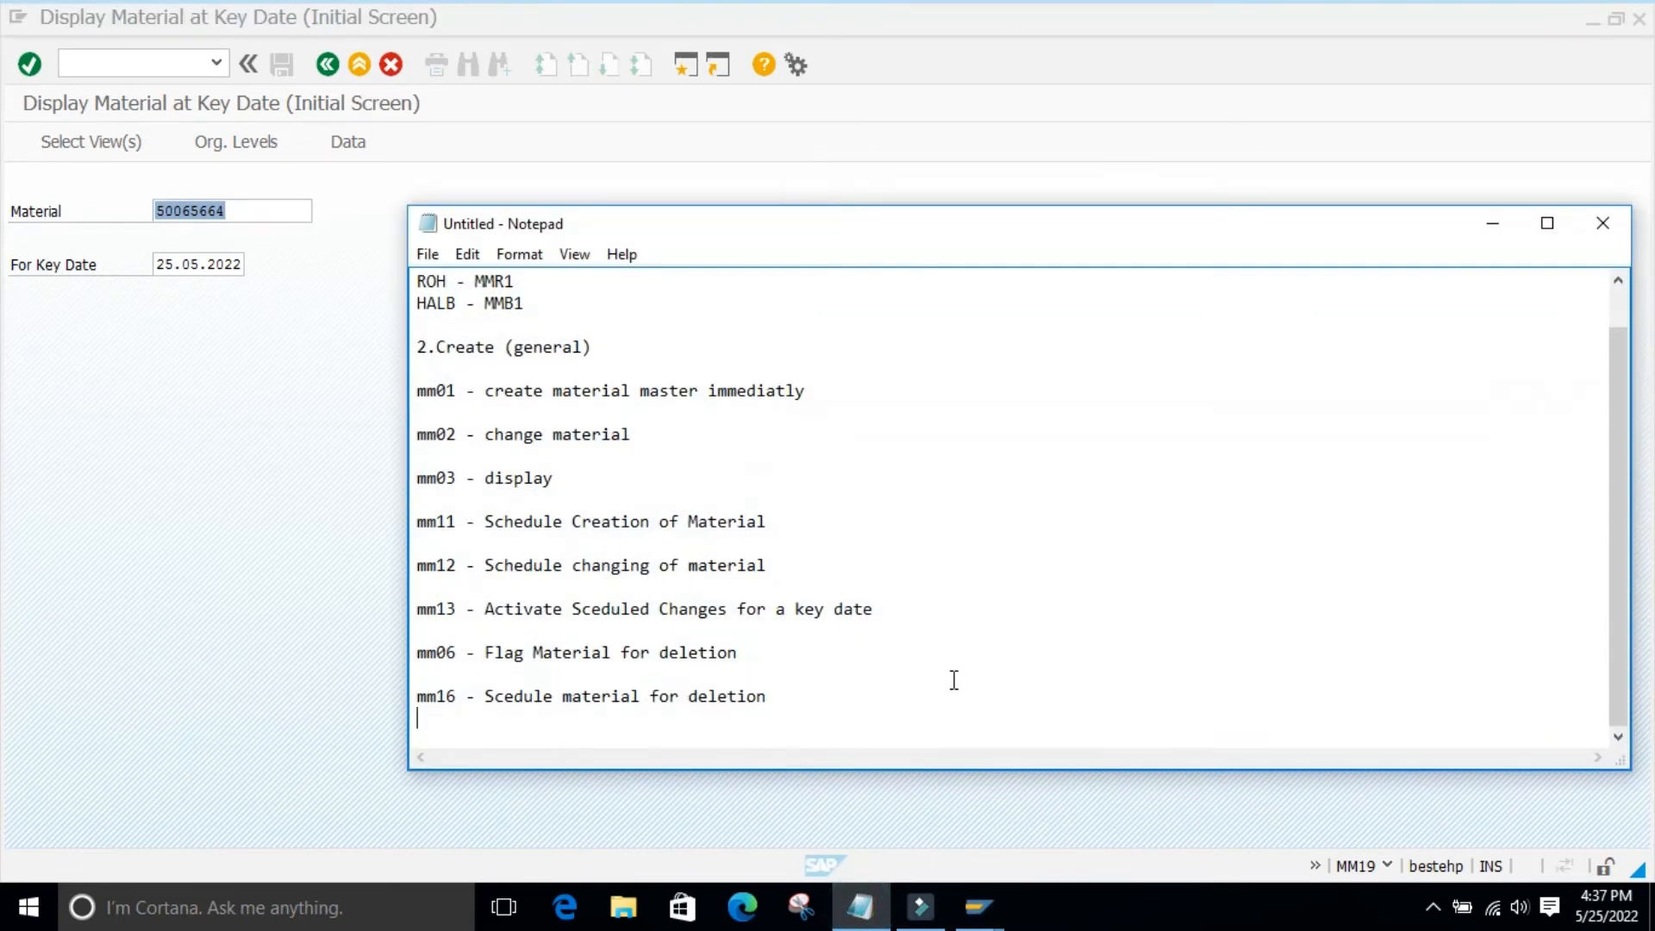
{"action": "key", "text": "Return"}
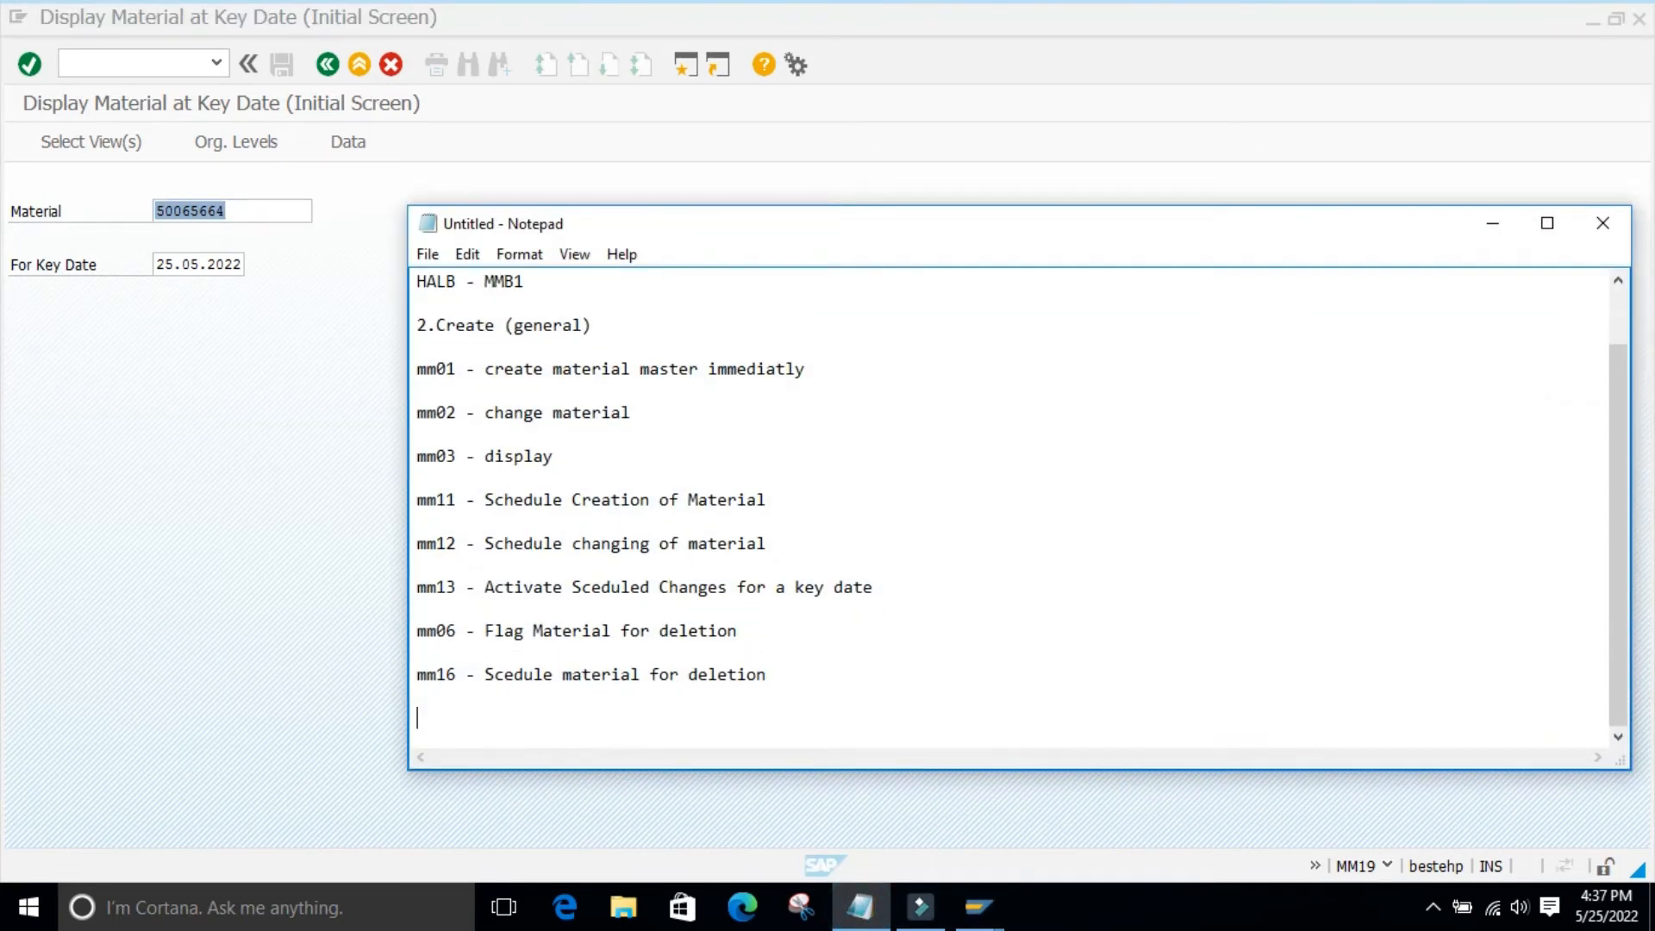
{"action": "type", "text": "mm19 - Display Materi"}
{"action": "type", "text": "al at key date"}
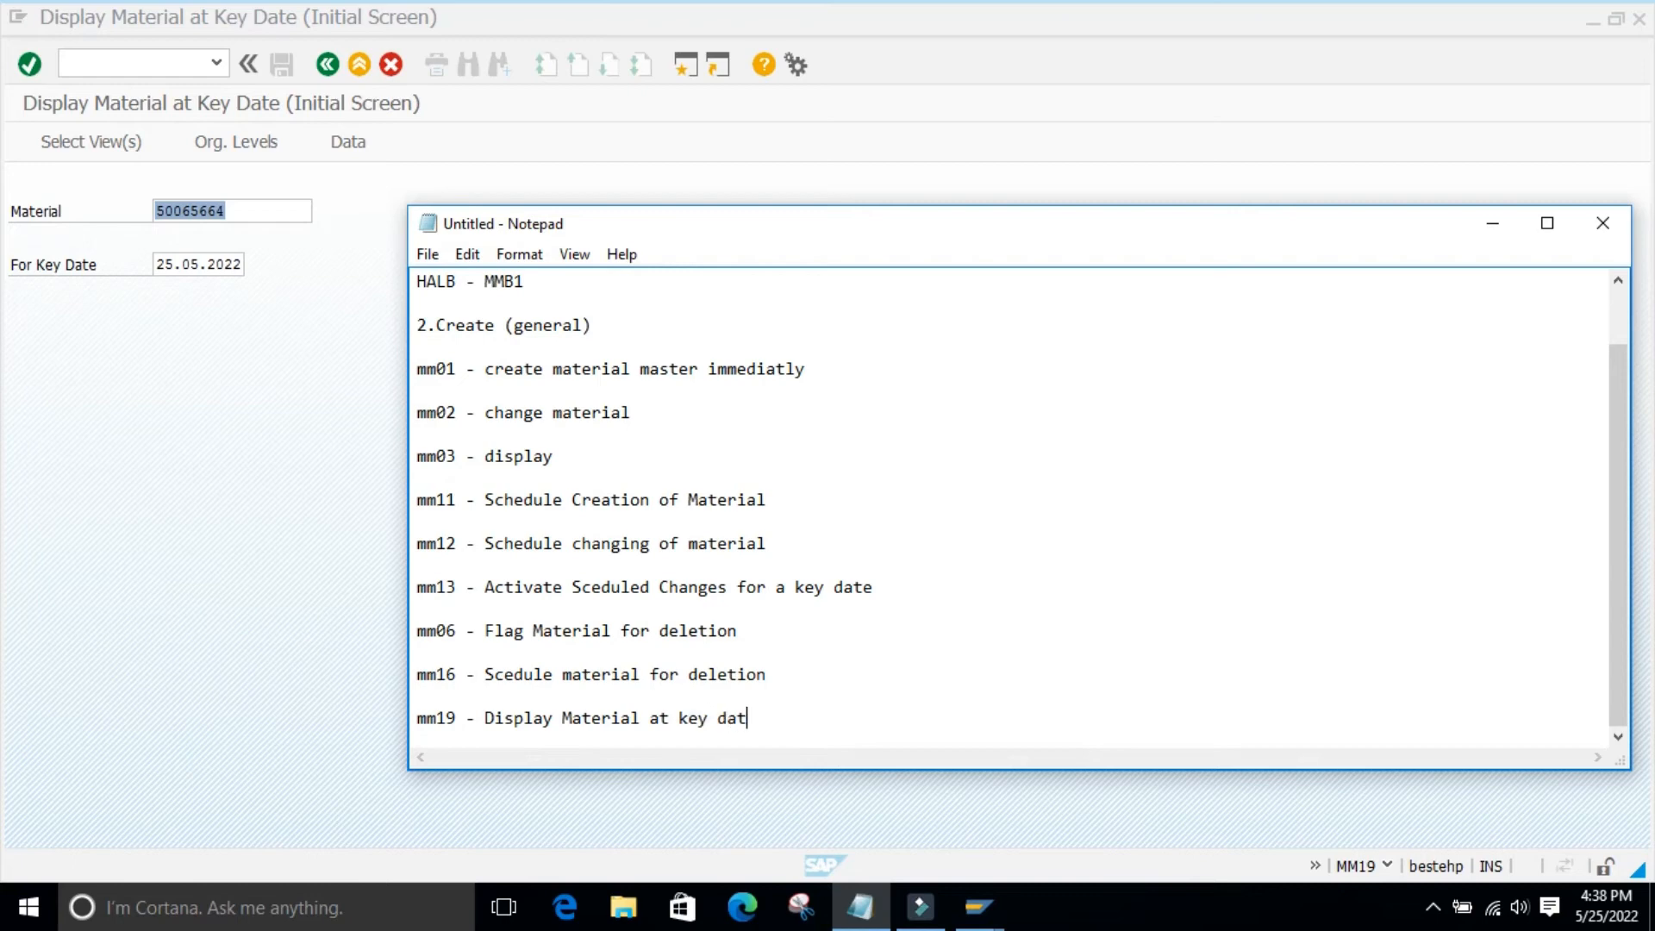
{"action": "left_click", "coordinate": [1497, 223]}
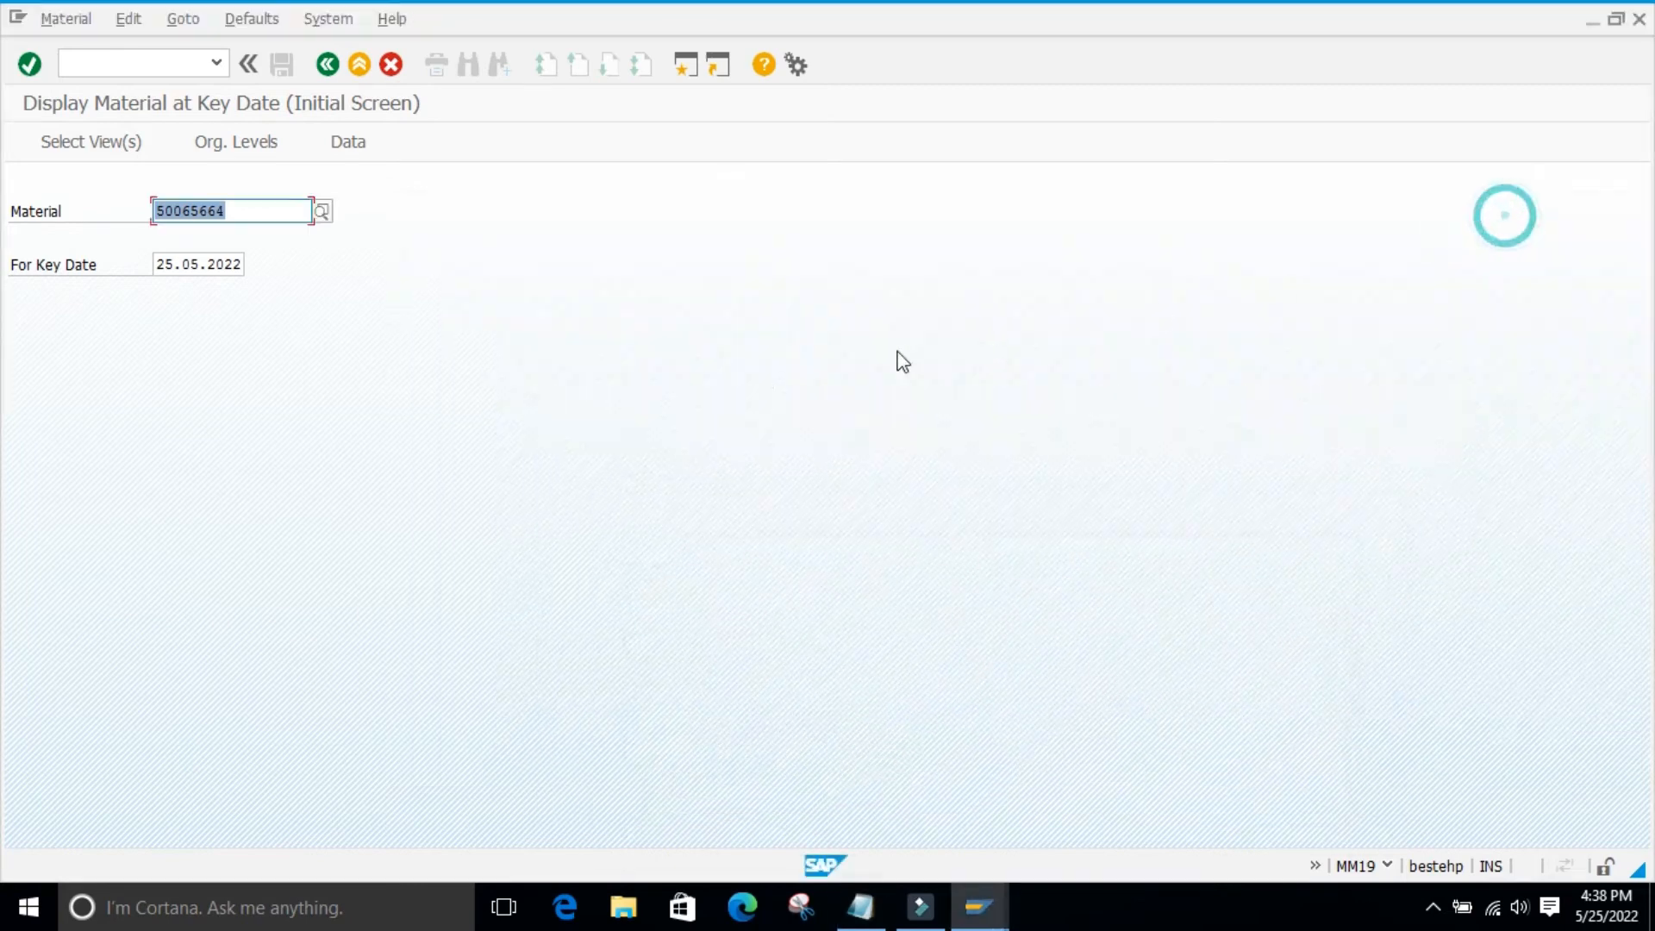
- Set the key date for the material display to 01.06.2022 using the calendar
{"action": "left_click", "coordinate": [160, 266]}
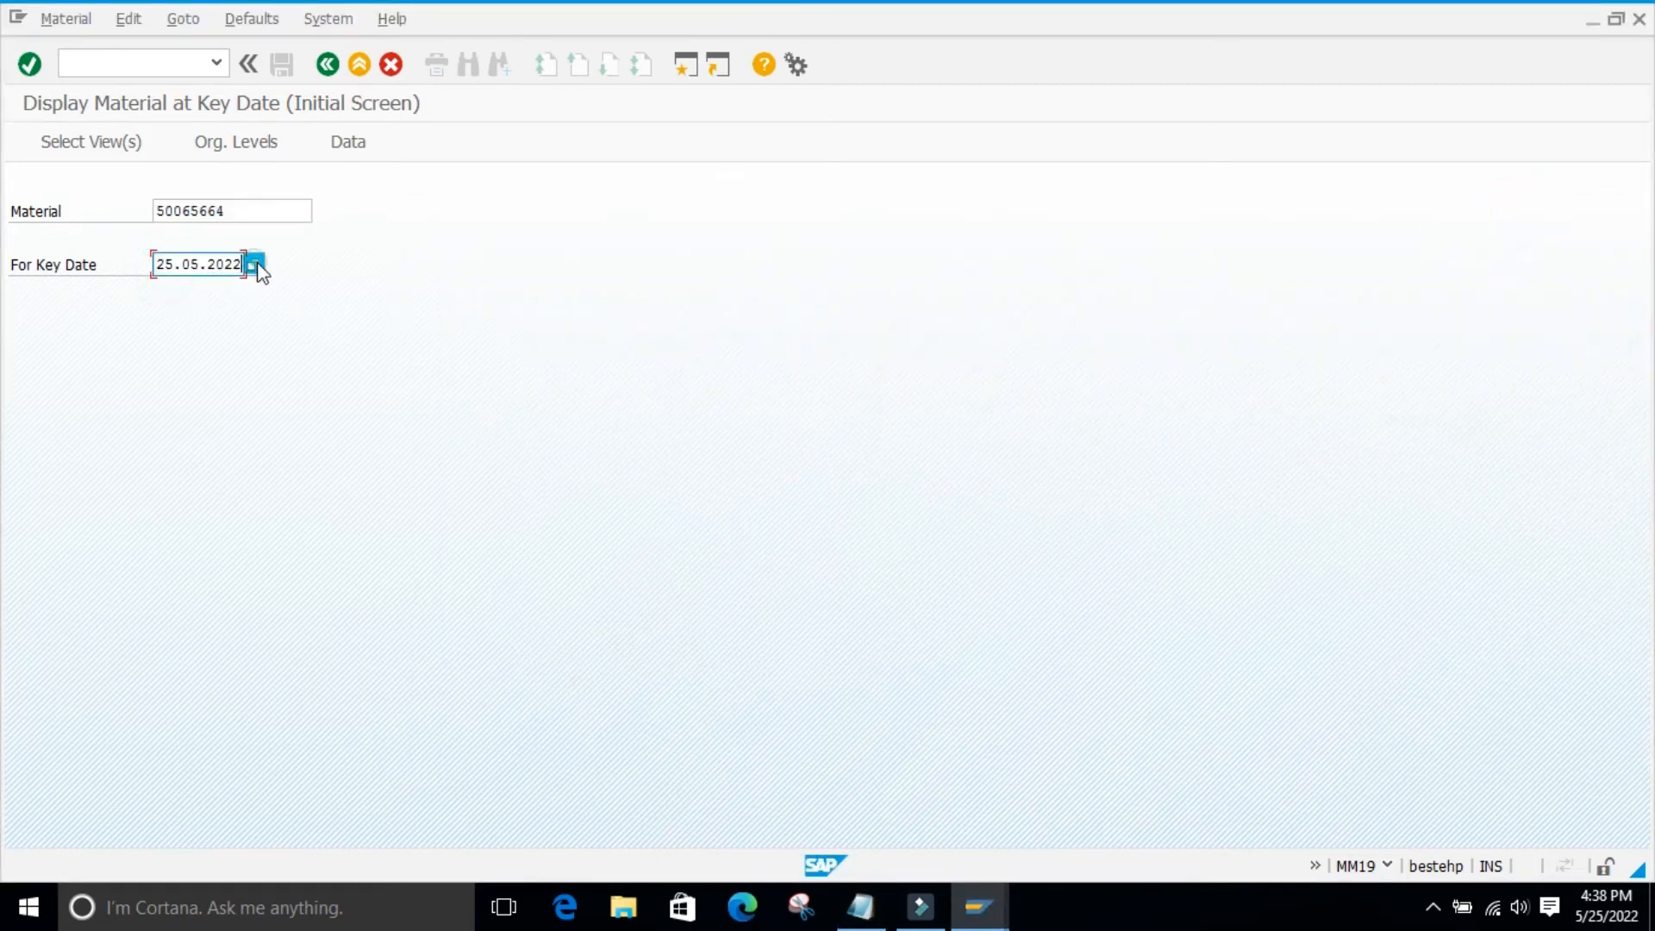
{"action": "left_click", "coordinate": [256, 267]}
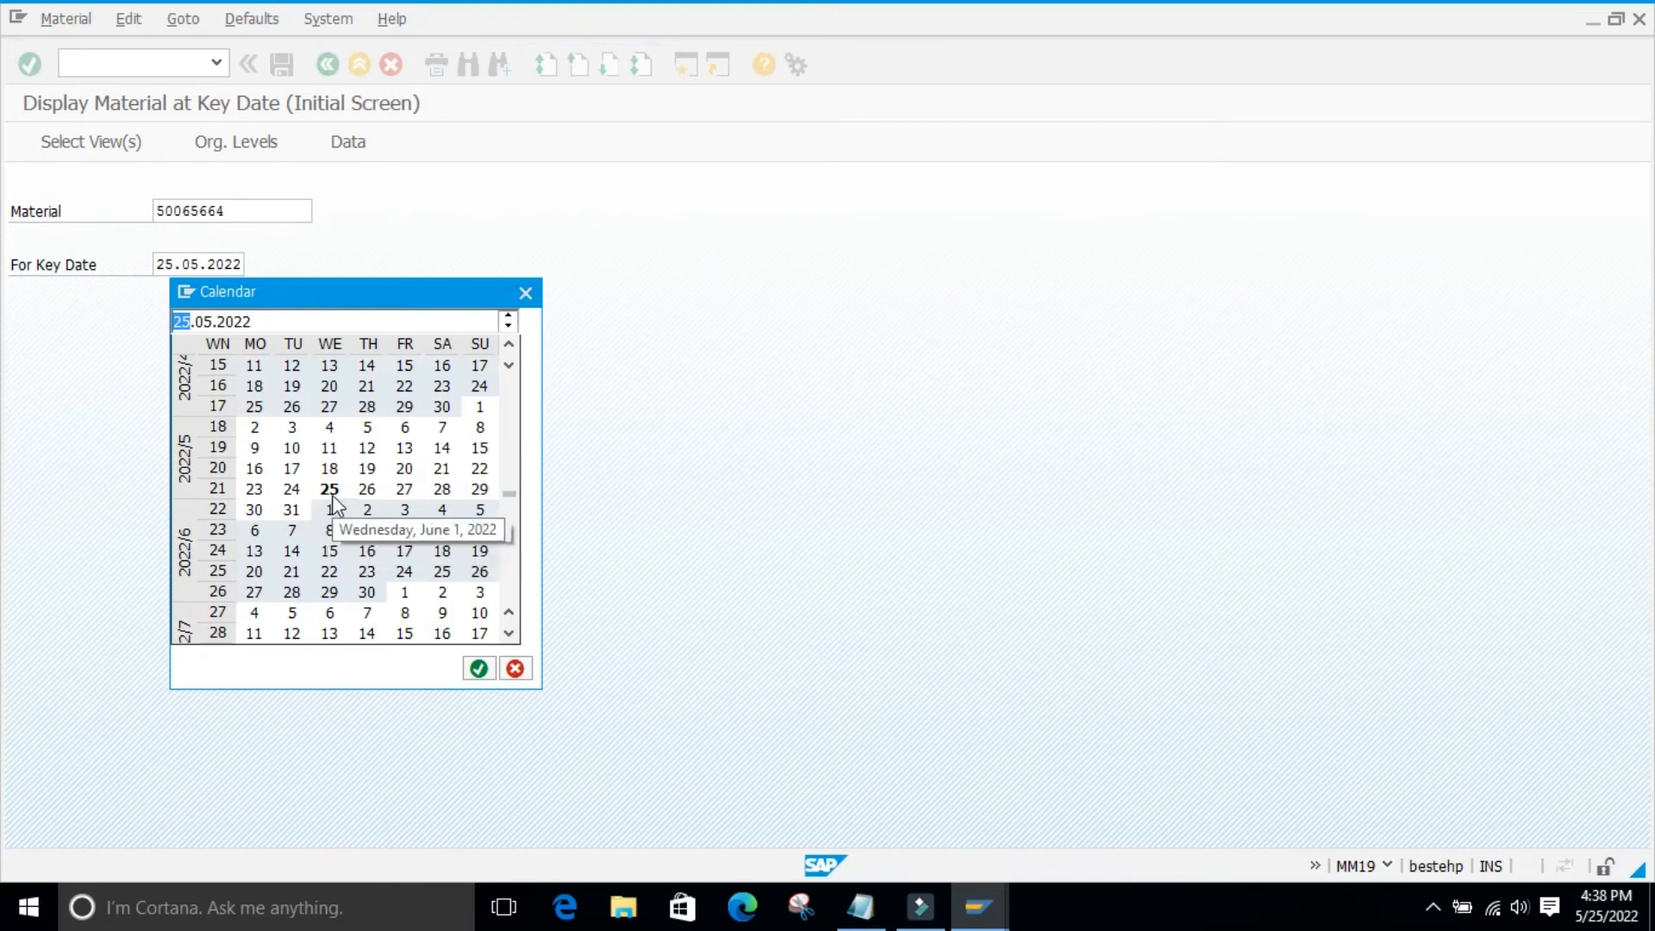
{"action": "double_click", "coordinate": [331, 510]}
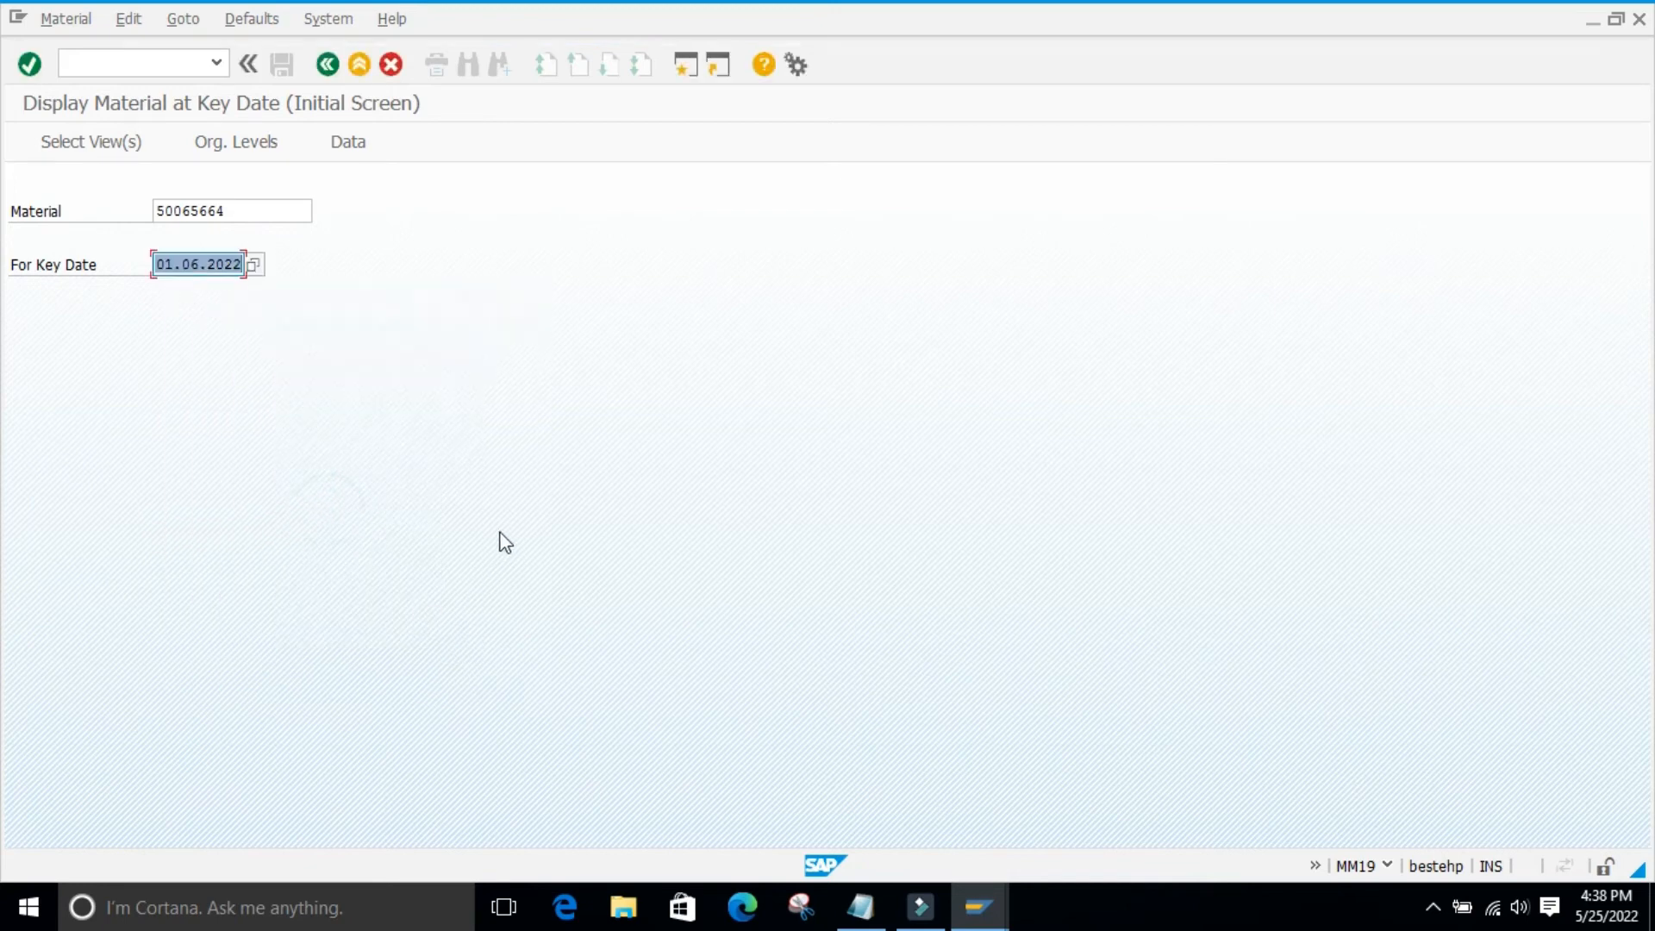
- Clear the material number, search plant 9860 materials by description, and select VALUATION TEST MATERIAL 1 (149)
{"action": "left_click", "coordinate": [240, 212]}
{"action": "key", "text": "Delete"}
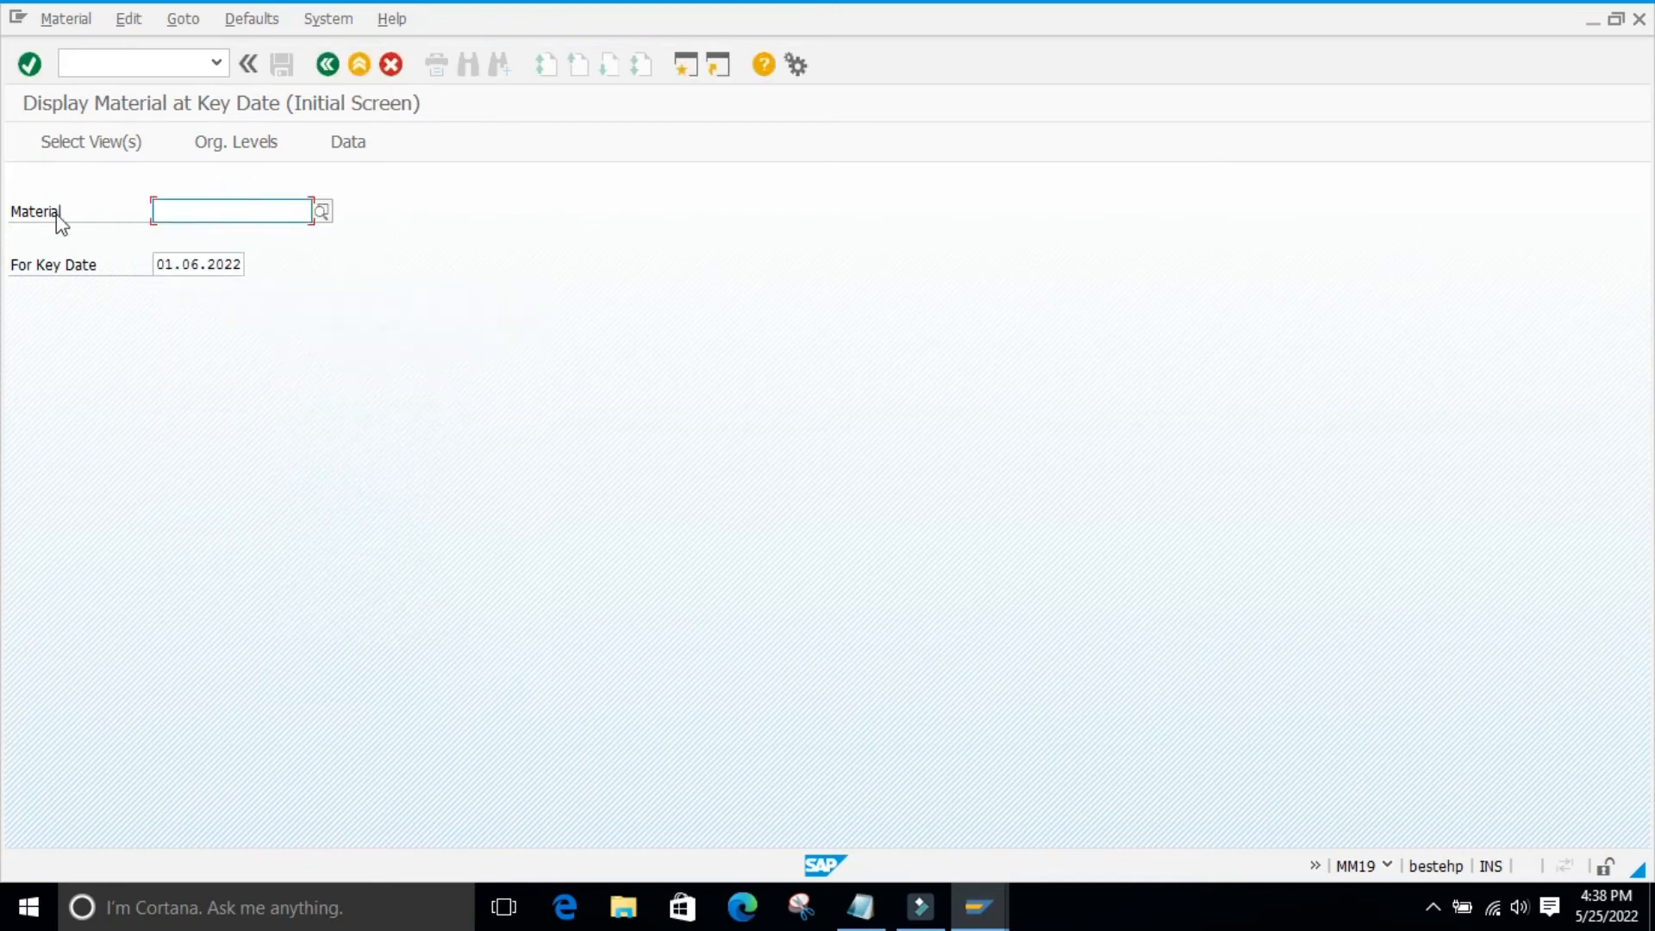
{"action": "key", "text": "Return"}
{"action": "left_click", "coordinate": [321, 210]}
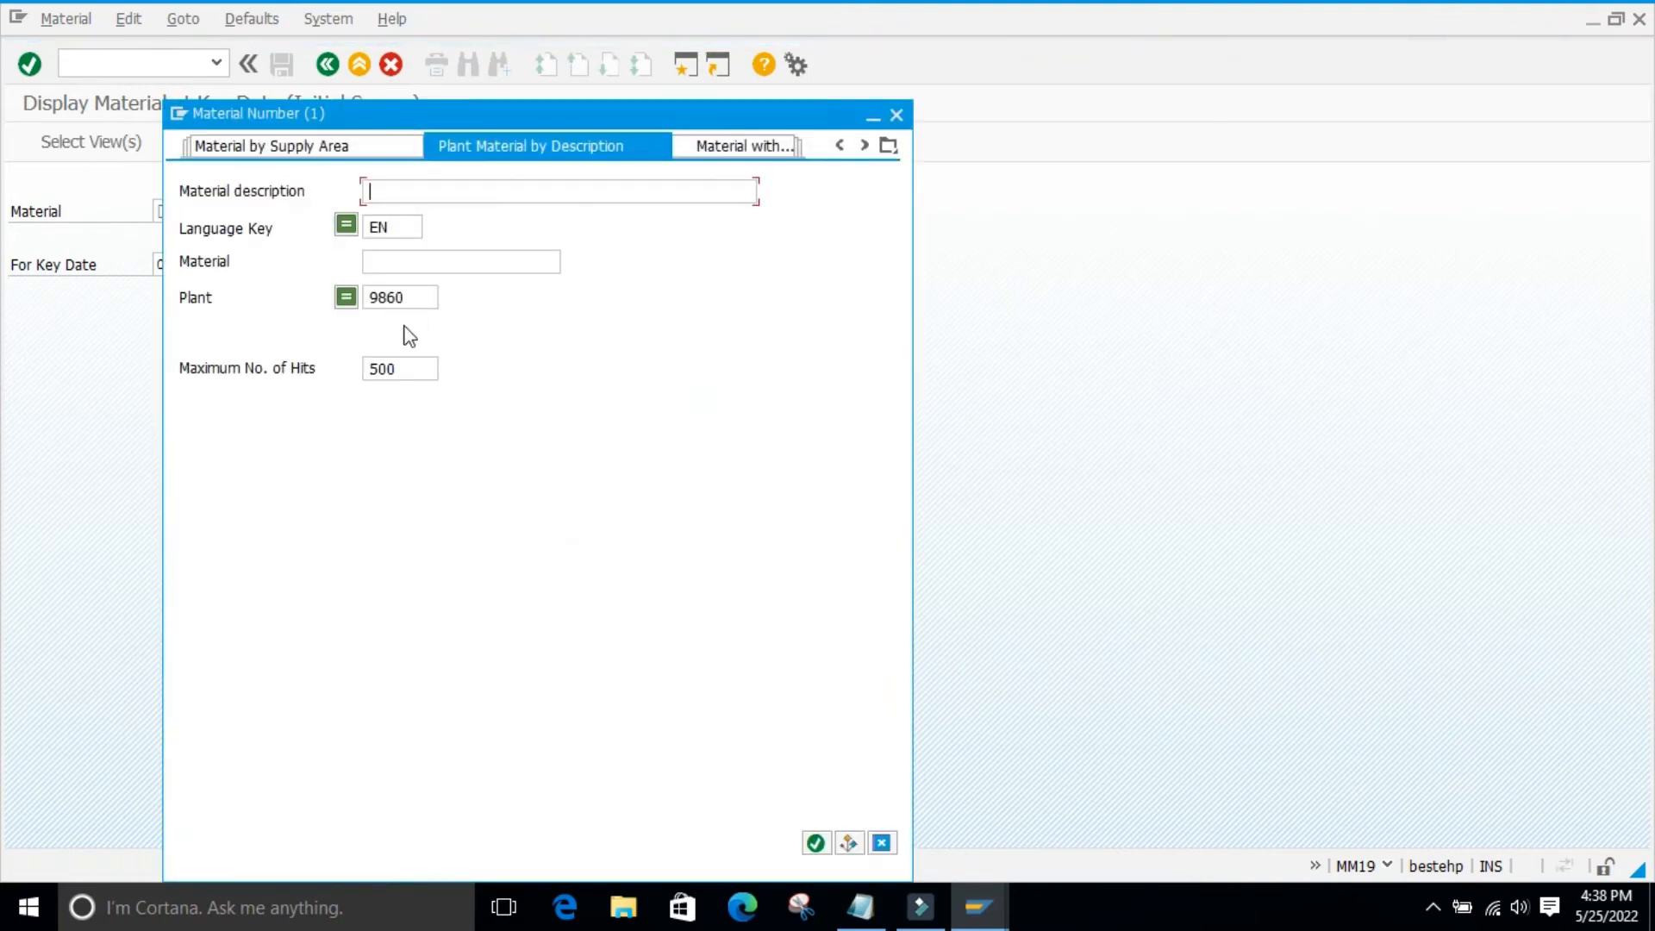
{"action": "left_click", "coordinate": [816, 843]}
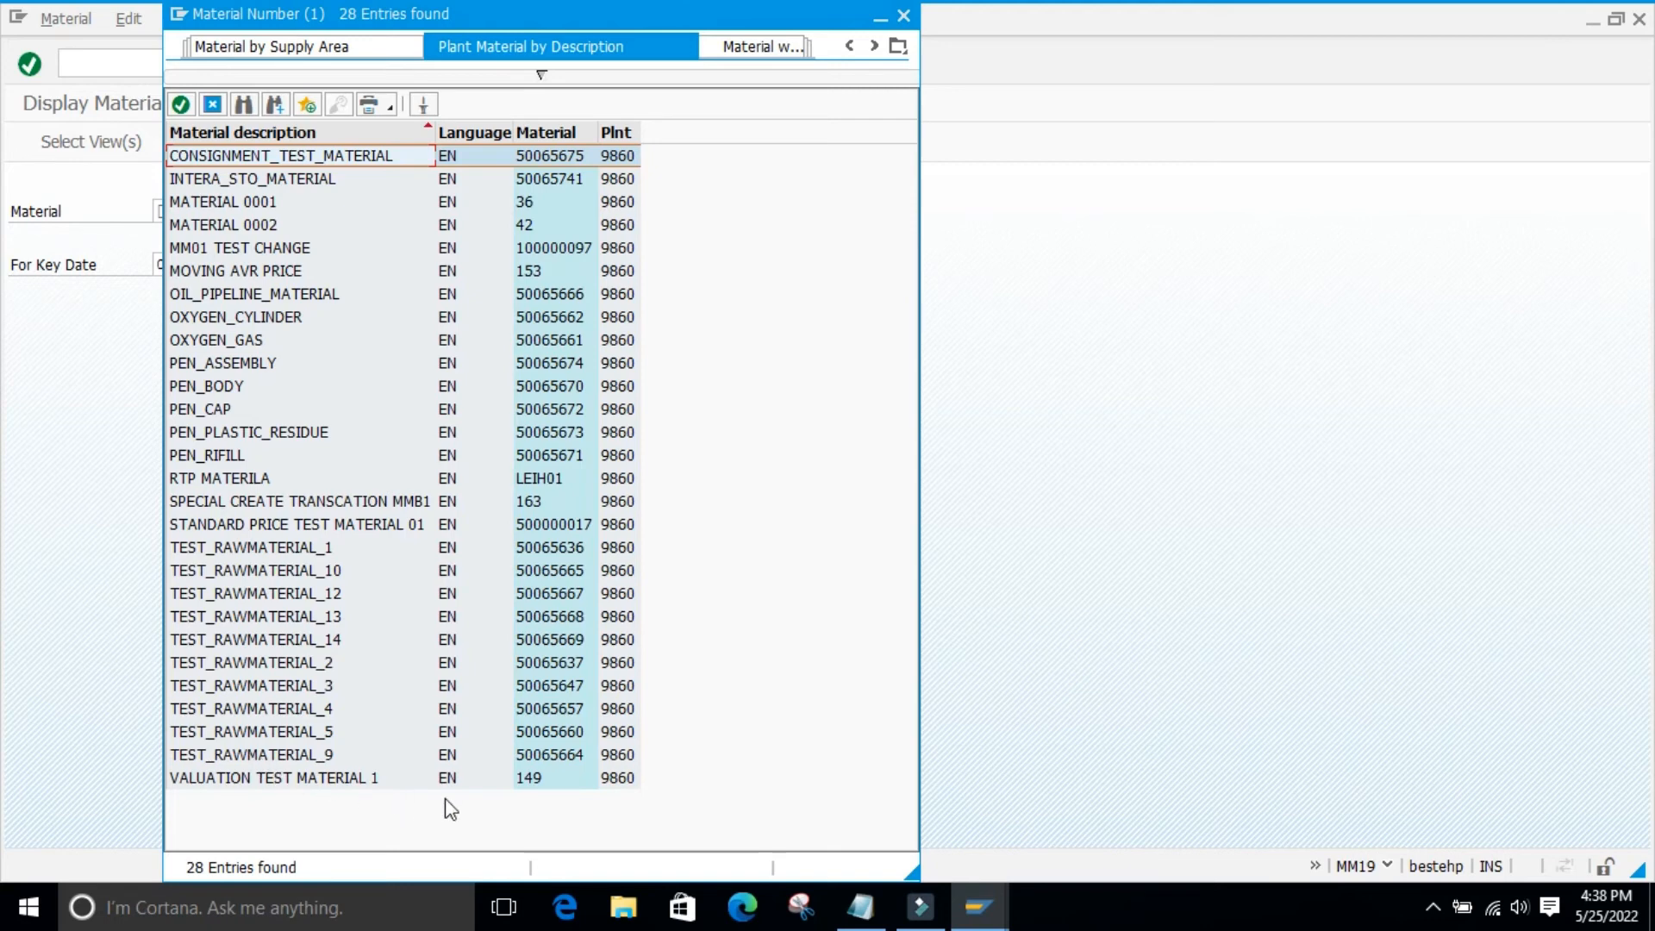
{"action": "left_click", "coordinate": [322, 778]}
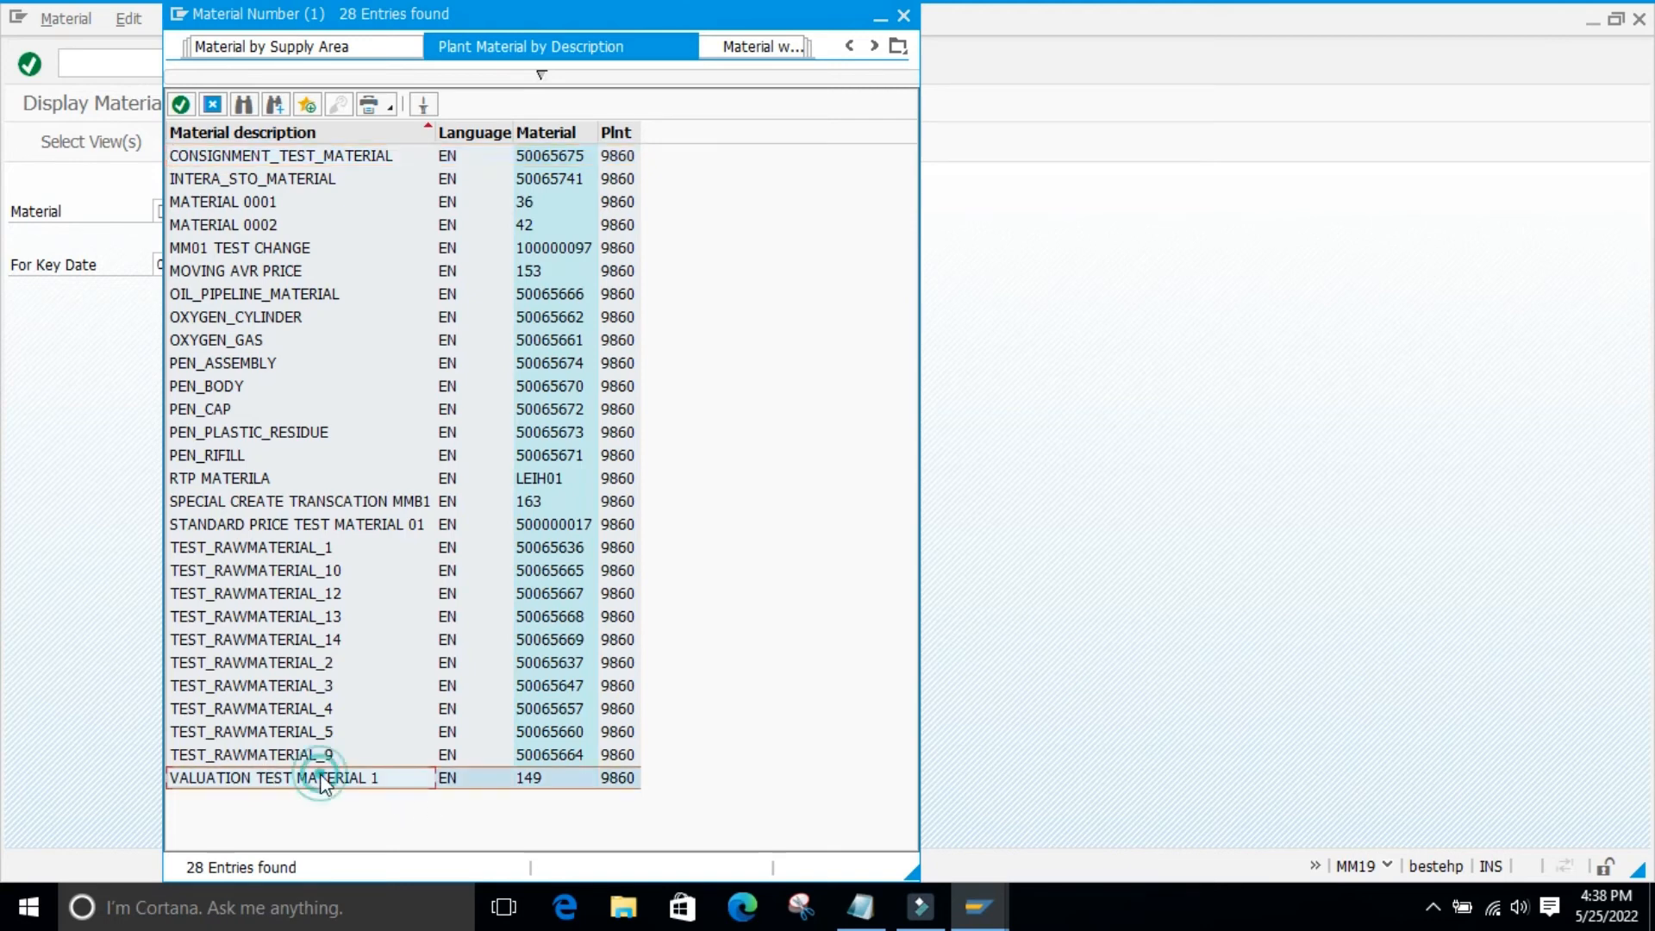
{"action": "left_click", "coordinate": [181, 104]}
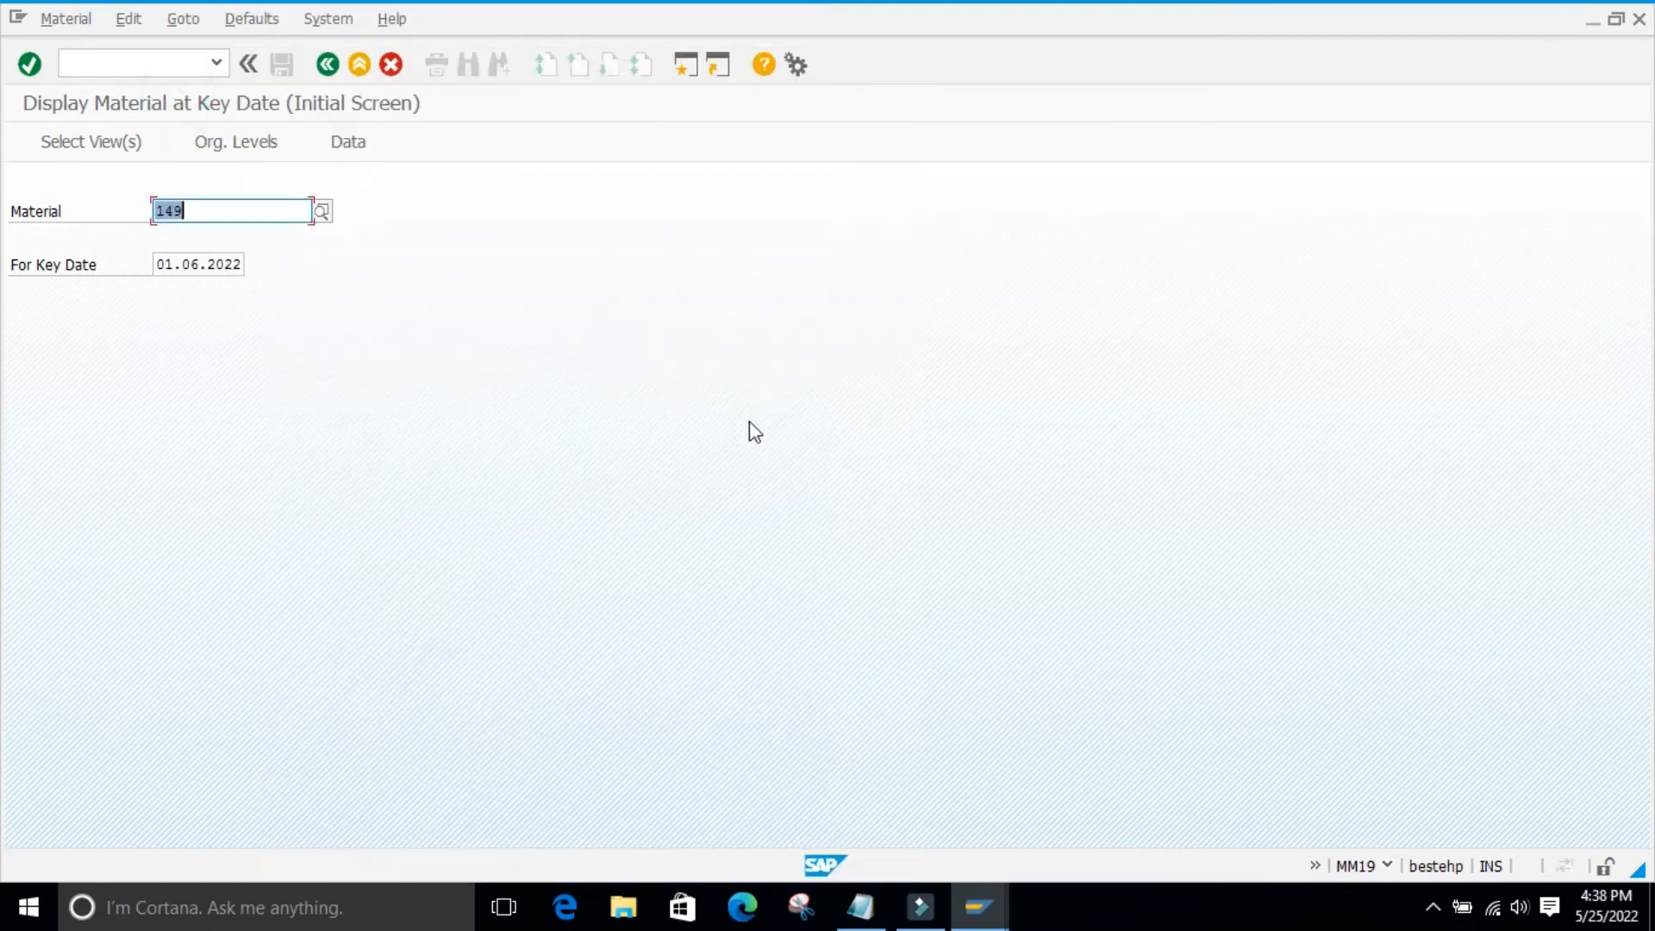
- Clear the preselected views and display material 149 with only the Basic Data 1 view chosen
{"action": "key", "text": "Return"}
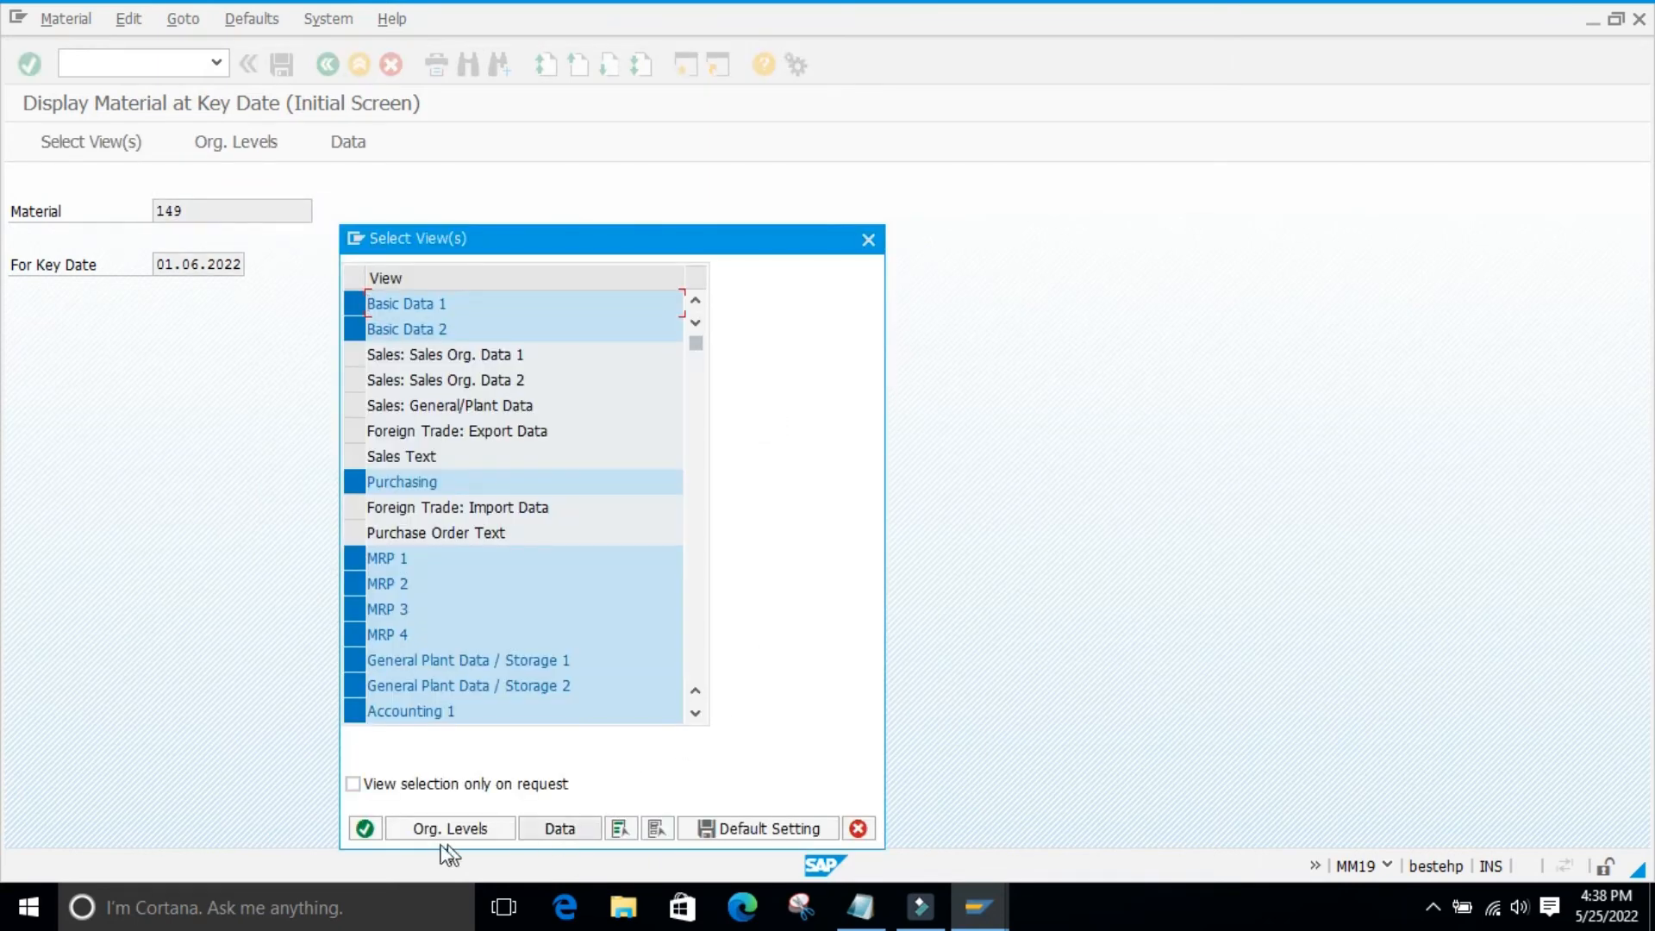
{"action": "left_click", "coordinate": [657, 828]}
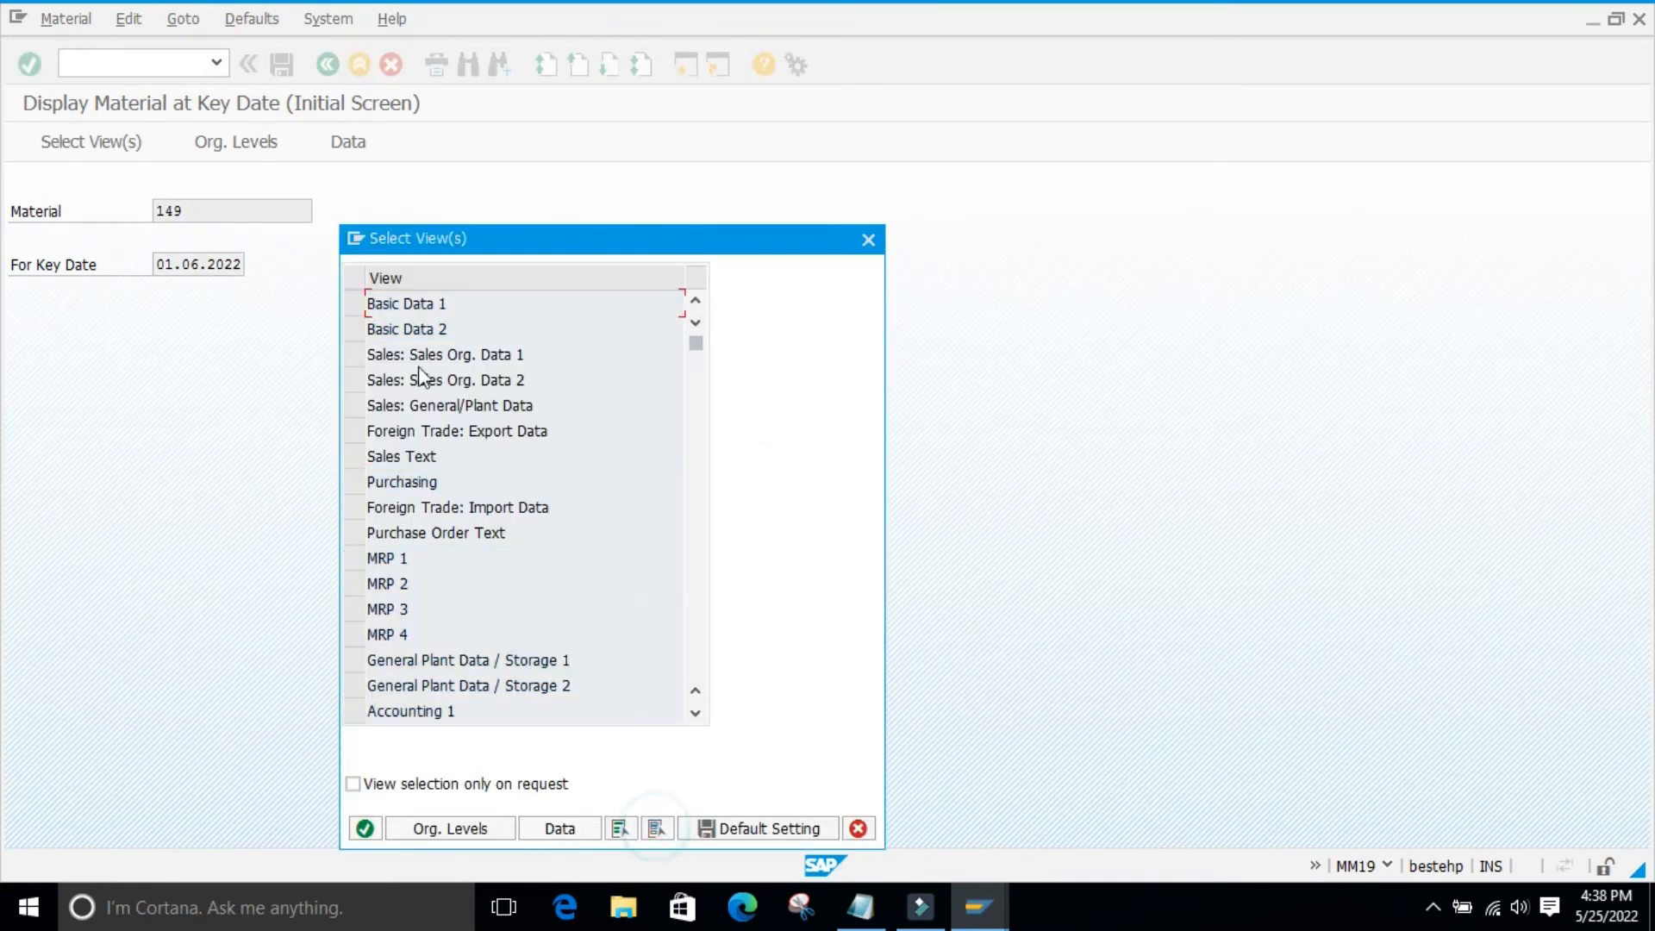
{"action": "left_click", "coordinate": [347, 303]}
{"action": "left_click", "coordinate": [365, 829]}
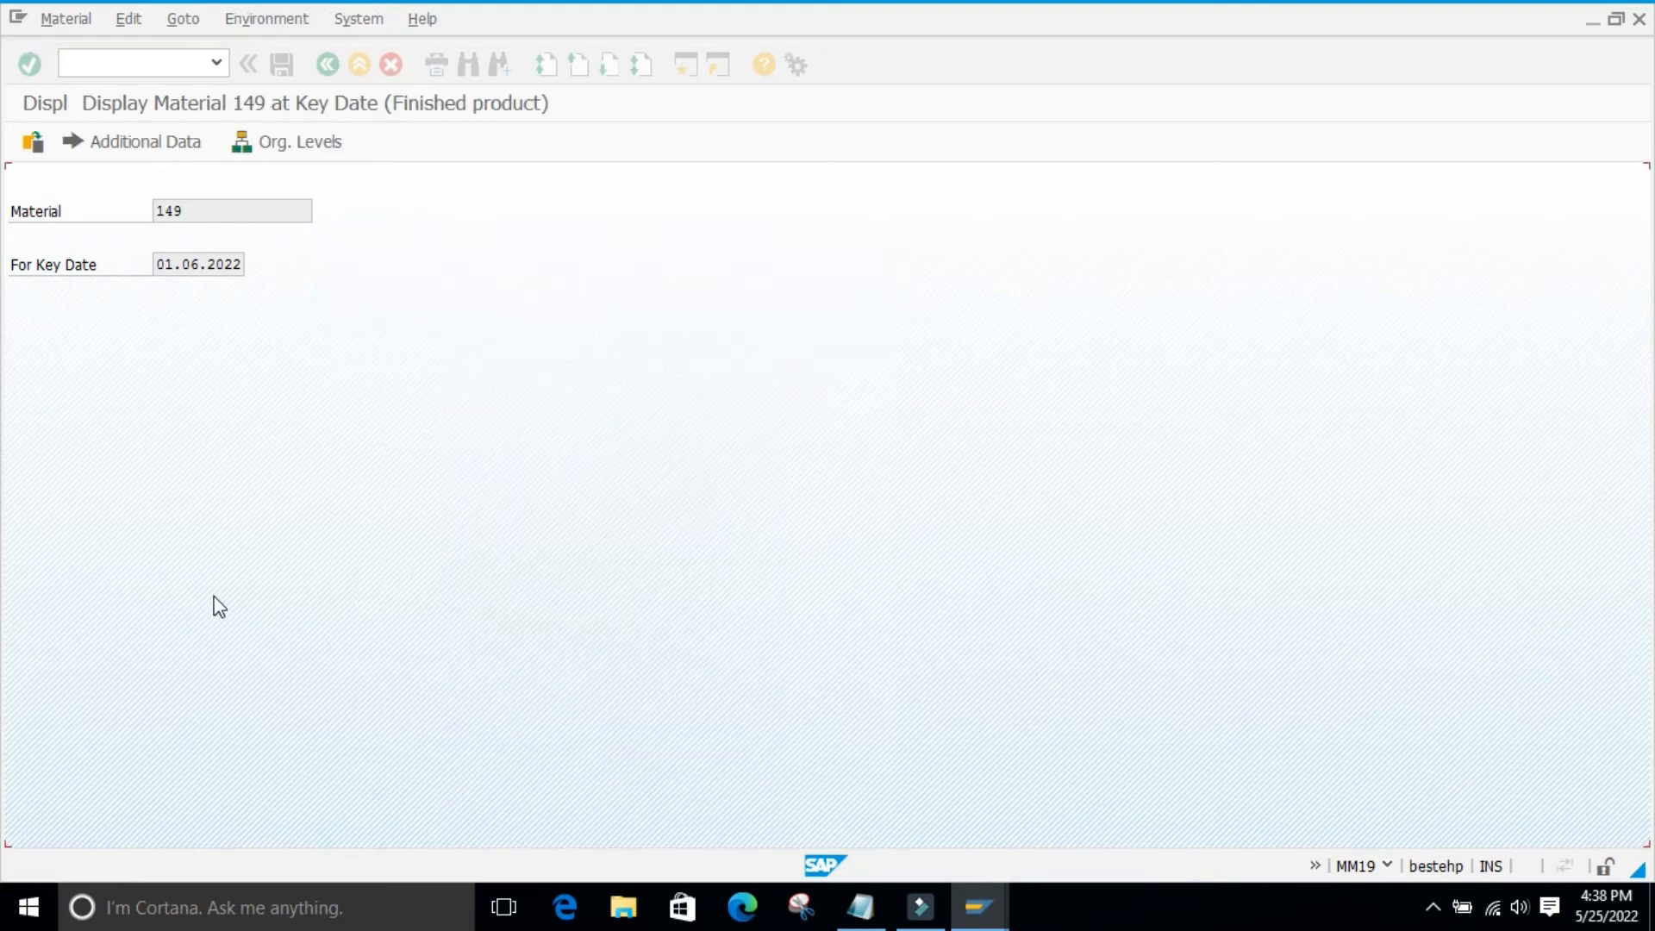
- Examine the description of material 149 in its basic data and return to the key date initial screen
{"action": "left_click", "coordinate": [472, 241]}
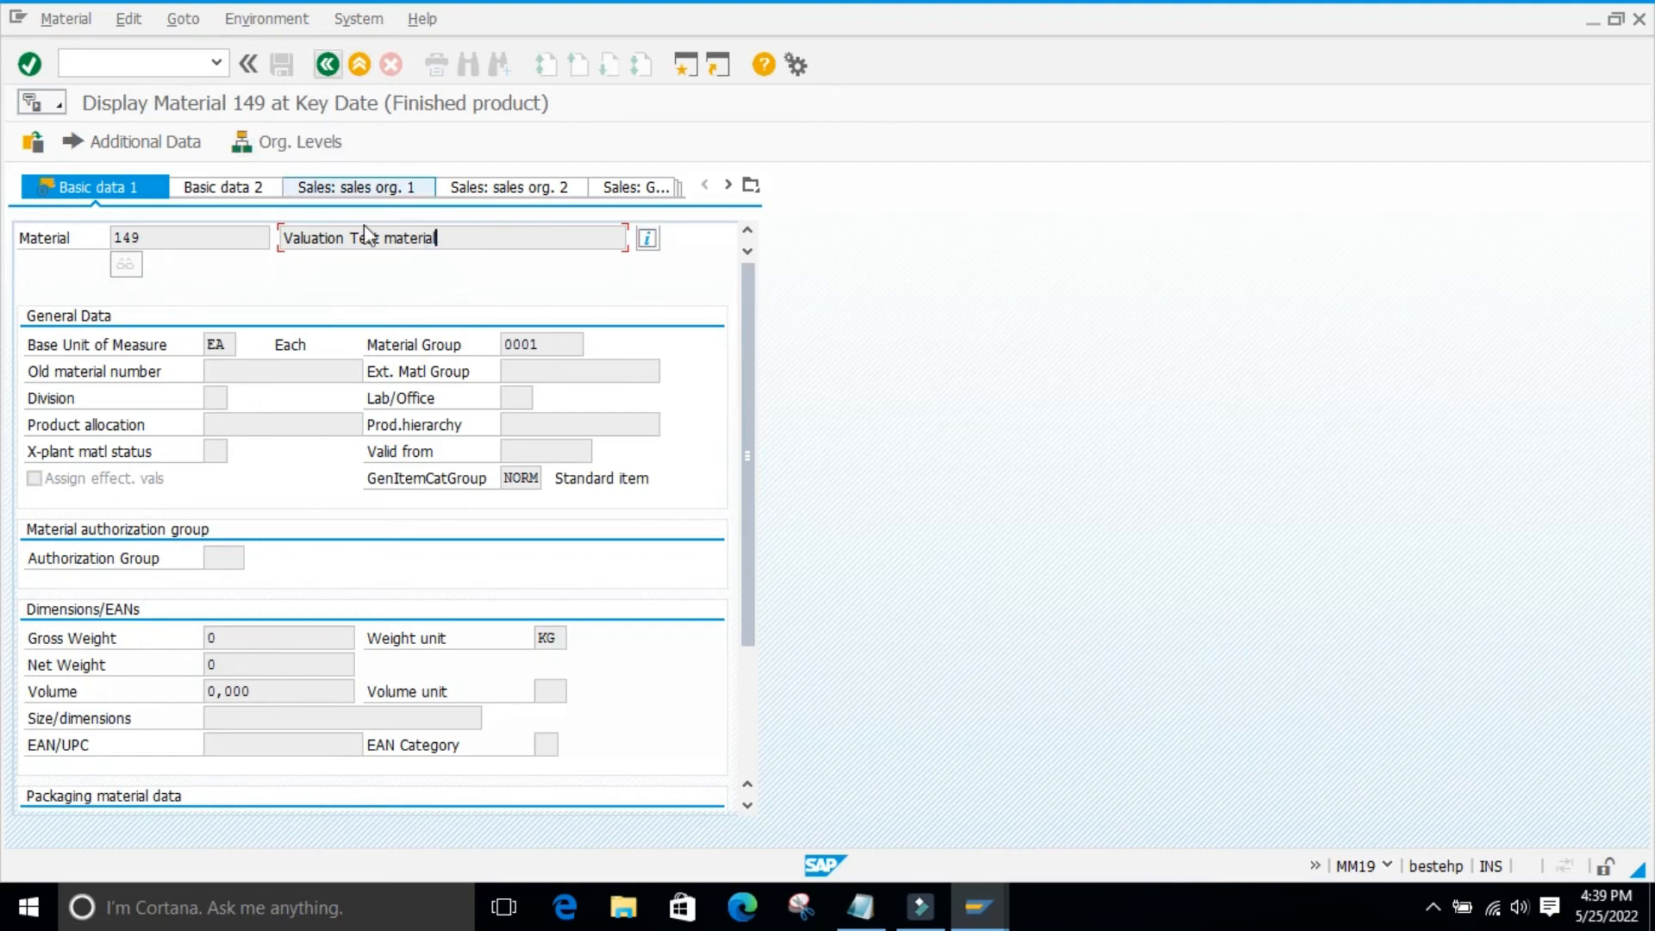
{"action": "left_click", "coordinate": [421, 283]}
{"action": "left_click", "coordinate": [422, 288]}
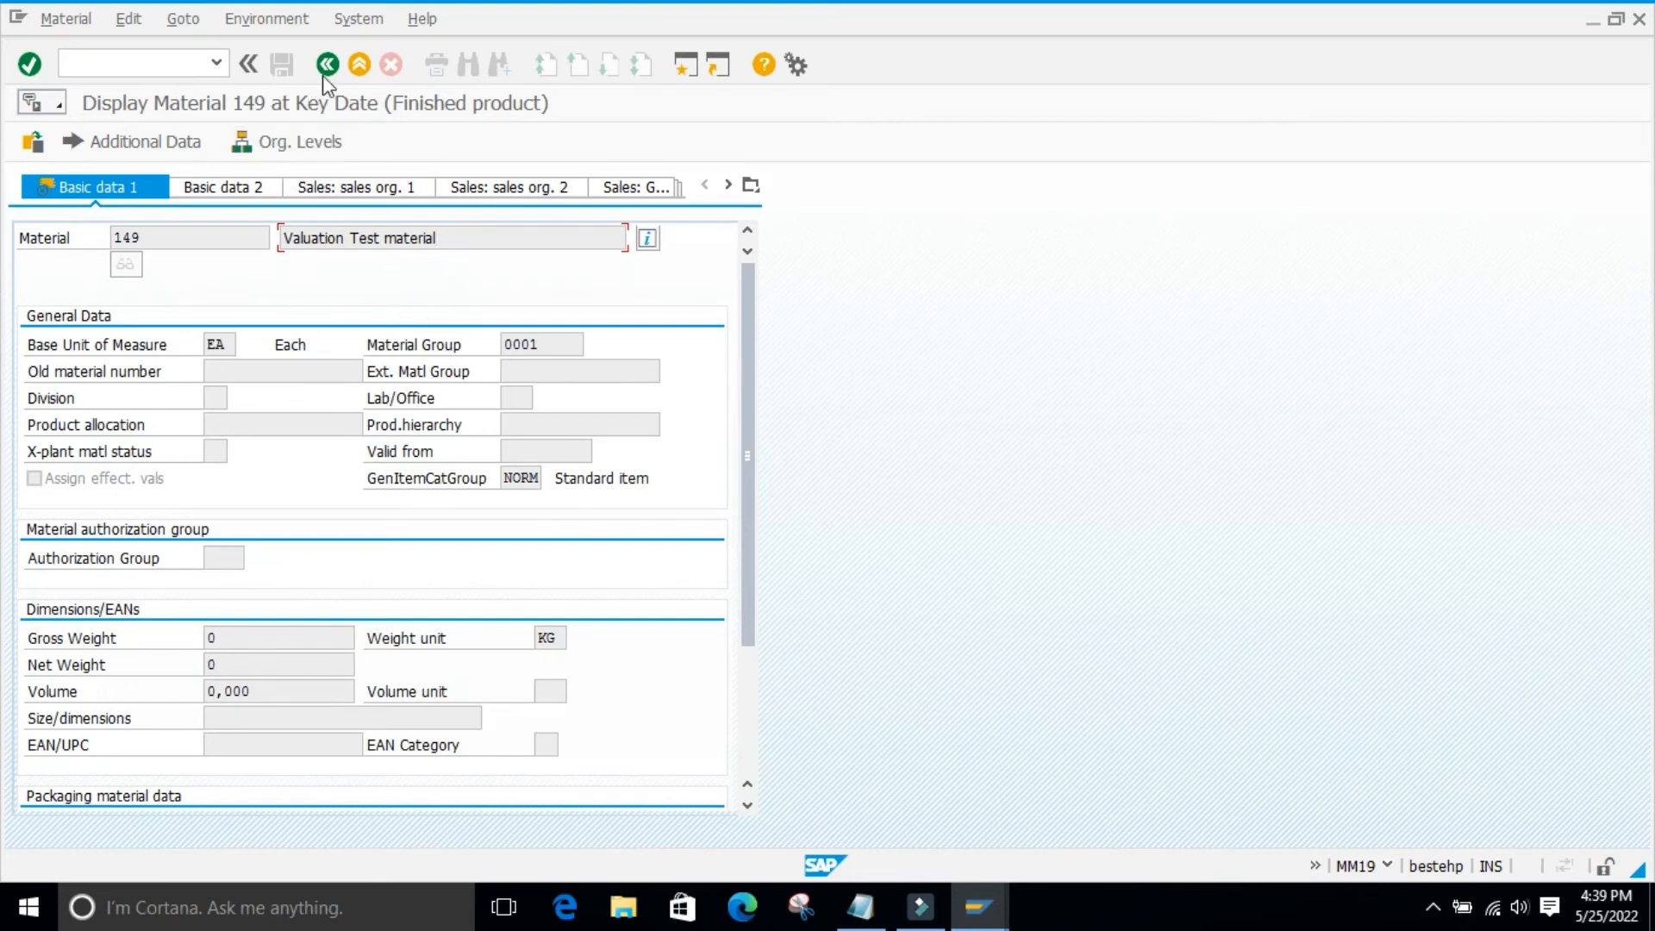
{"action": "left_click", "coordinate": [353, 270]}
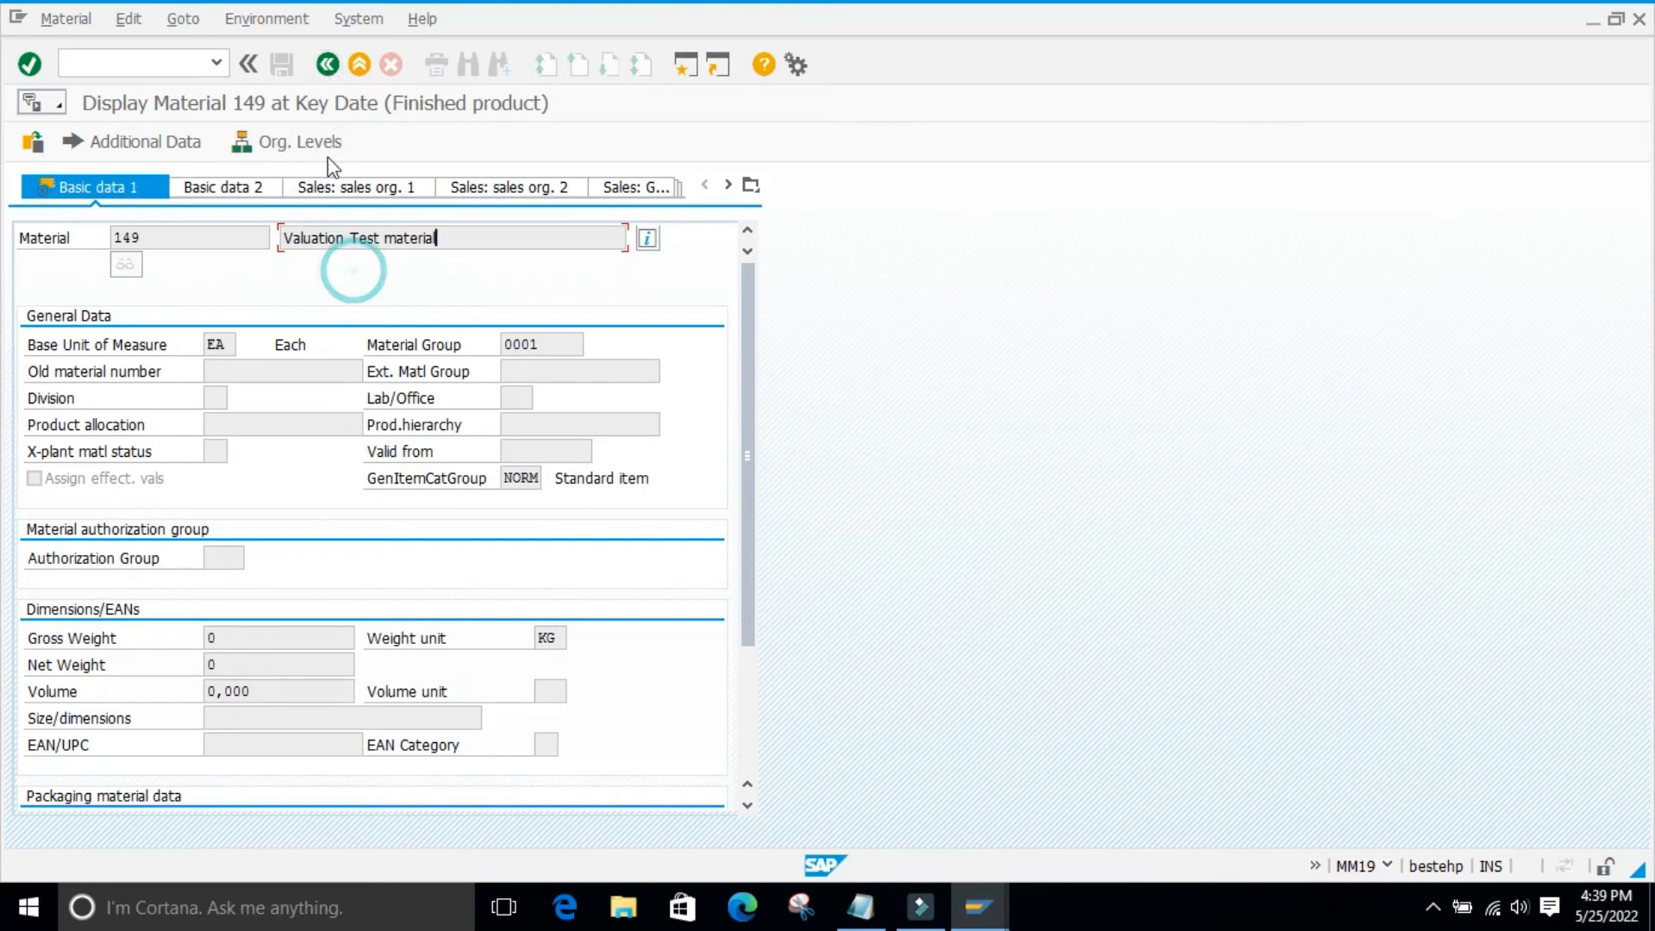
{"action": "left_click", "coordinate": [326, 66]}
{"action": "left_click", "coordinate": [304, 393]}
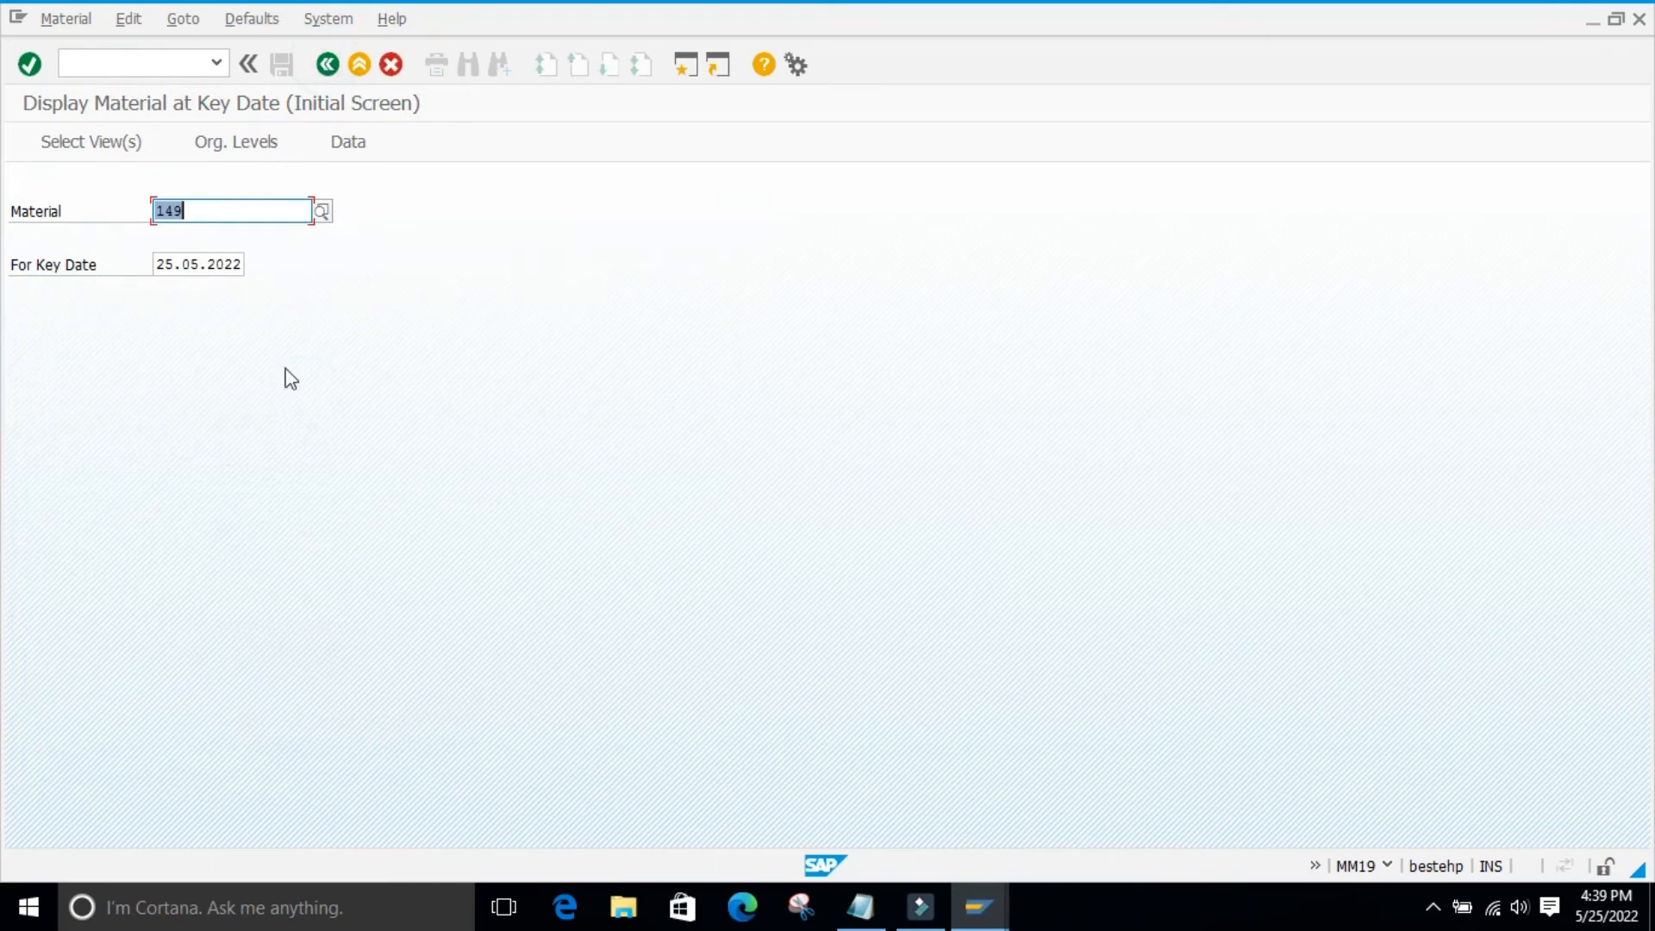
- Set the key date to 01.06.2022 for material 149 again and display its Basic Data 1 view
{"action": "left_click", "coordinate": [157, 264]}
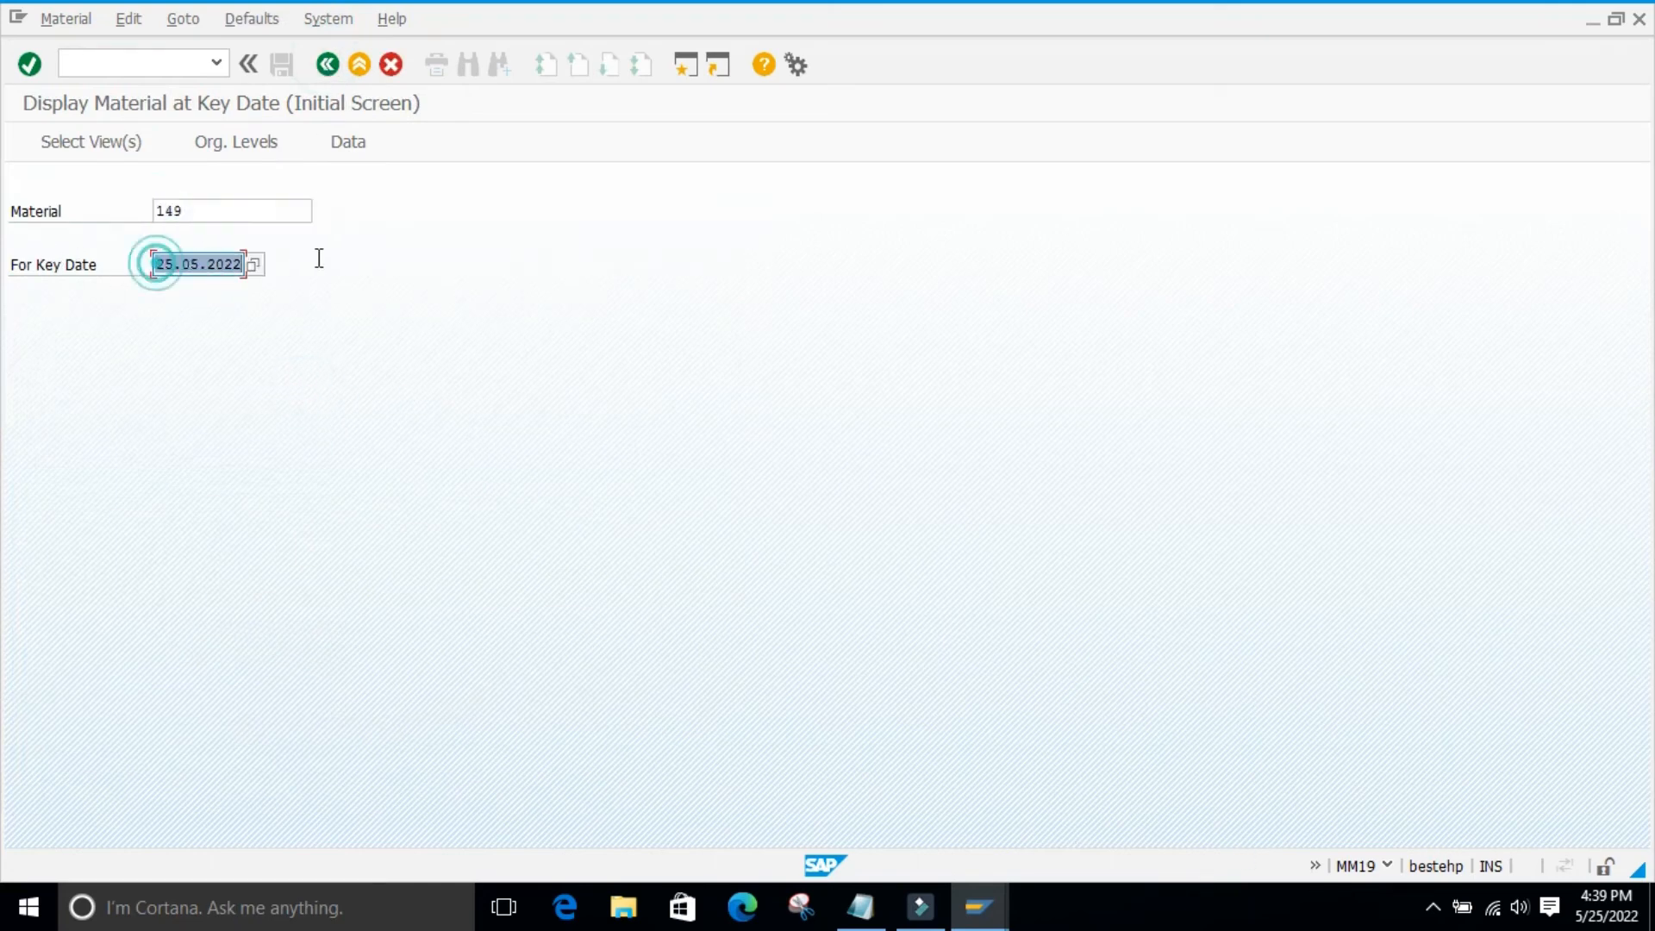
{"action": "left_click", "coordinate": [253, 265]}
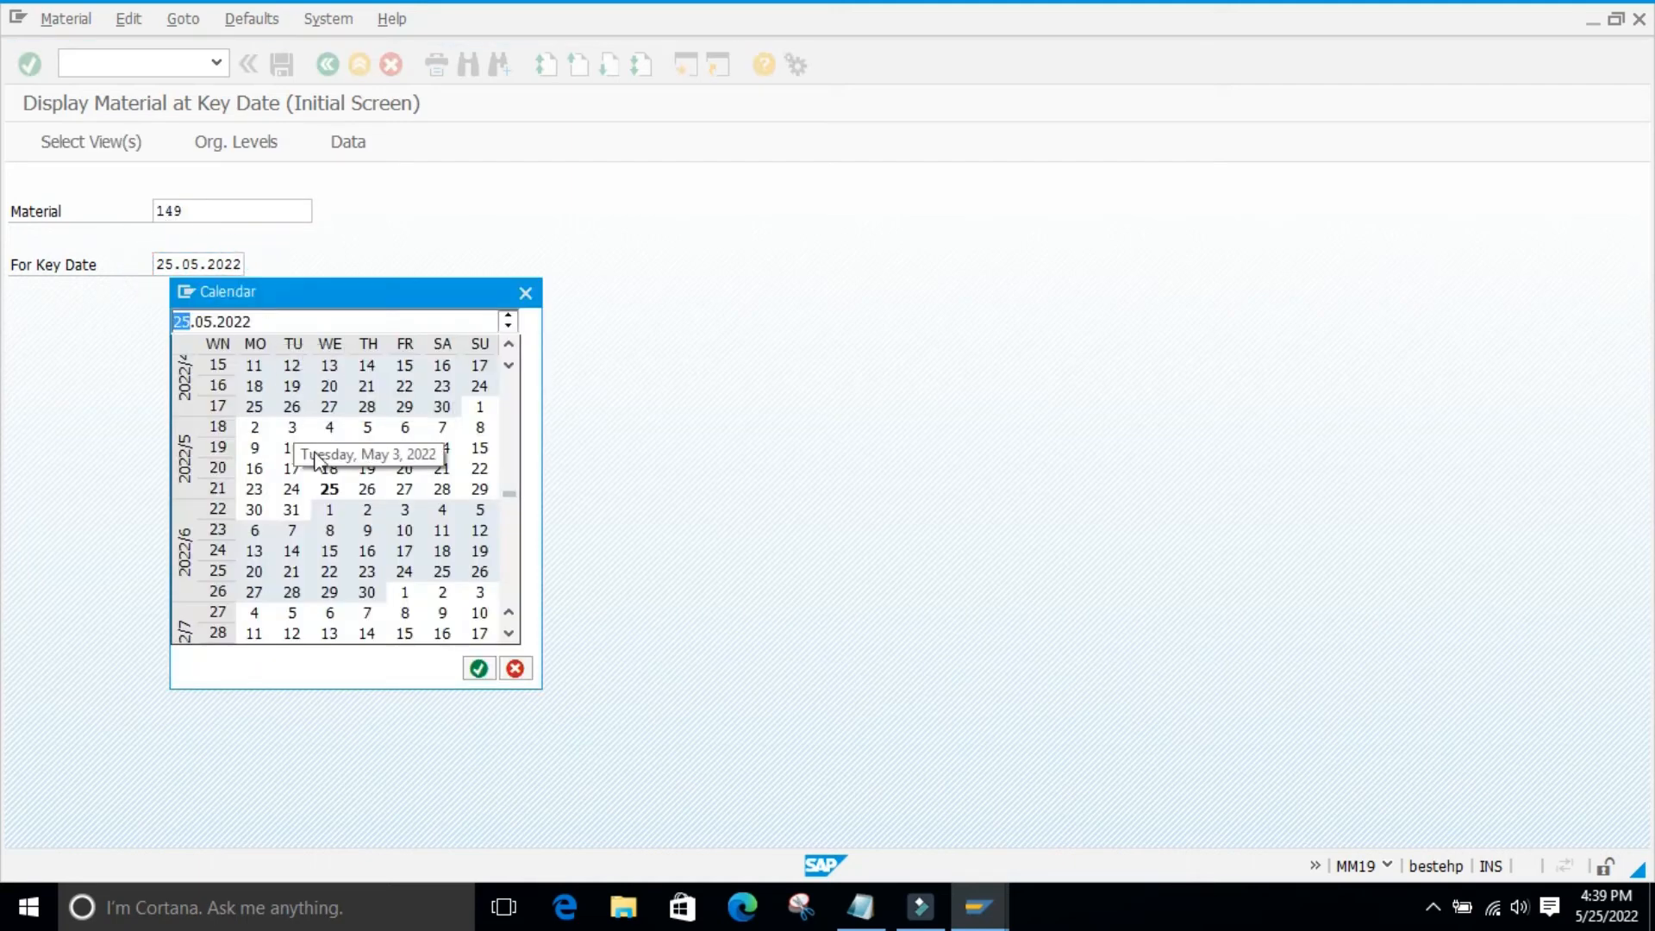
{"action": "double_click", "coordinate": [328, 508]}
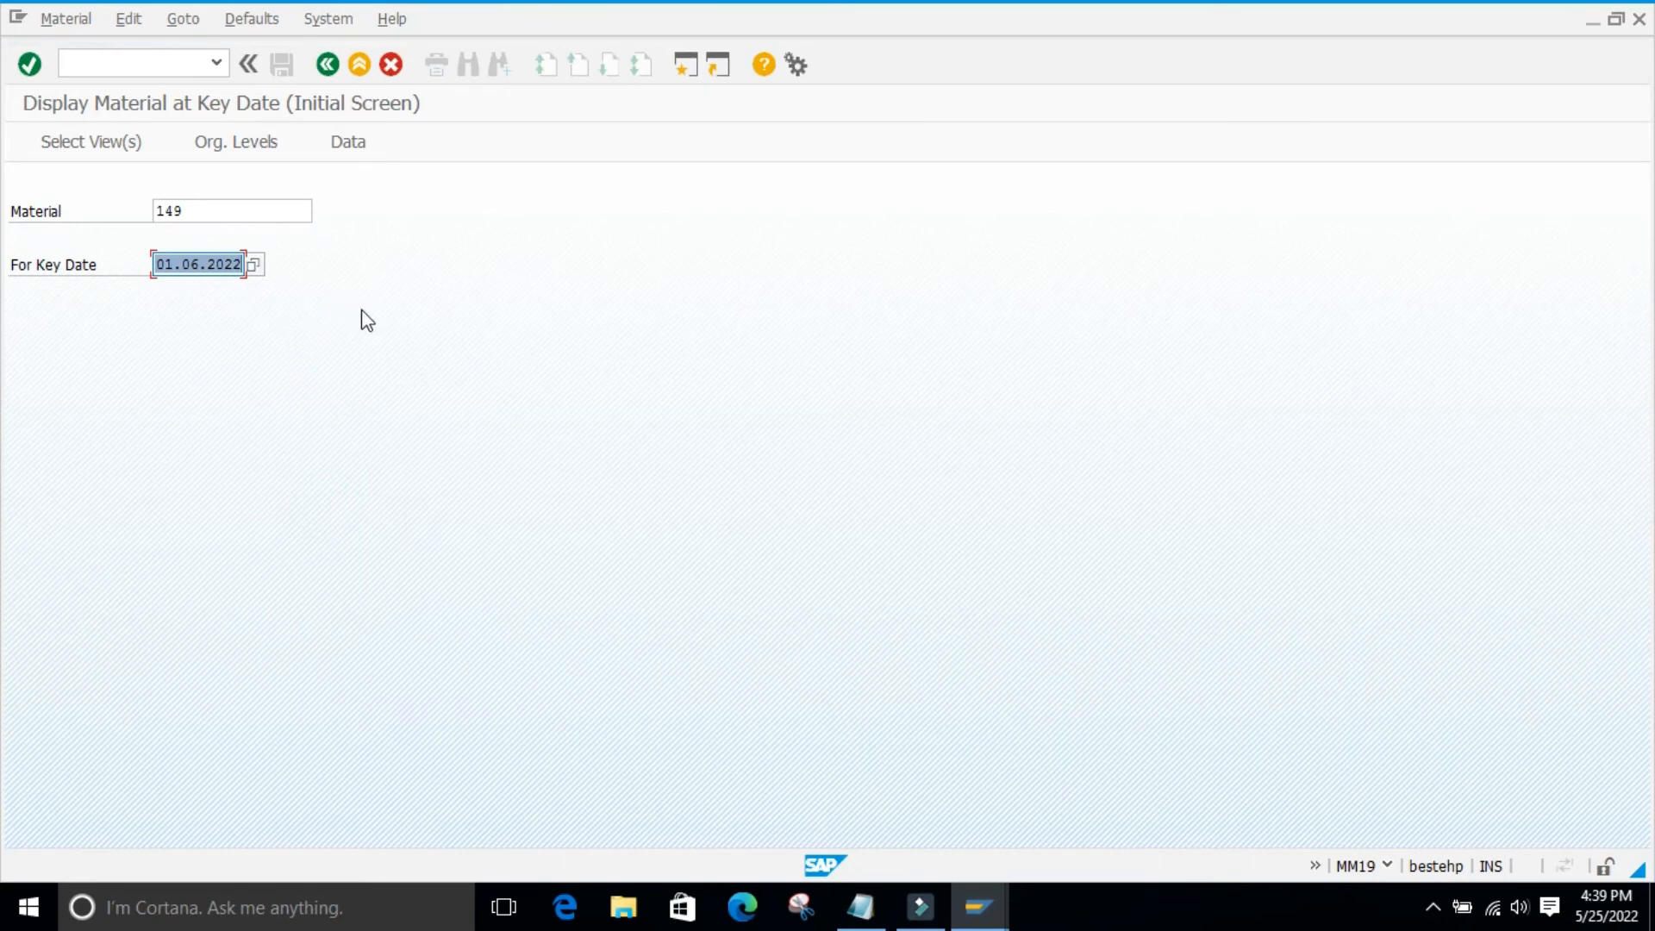
{"action": "key", "text": "Return"}
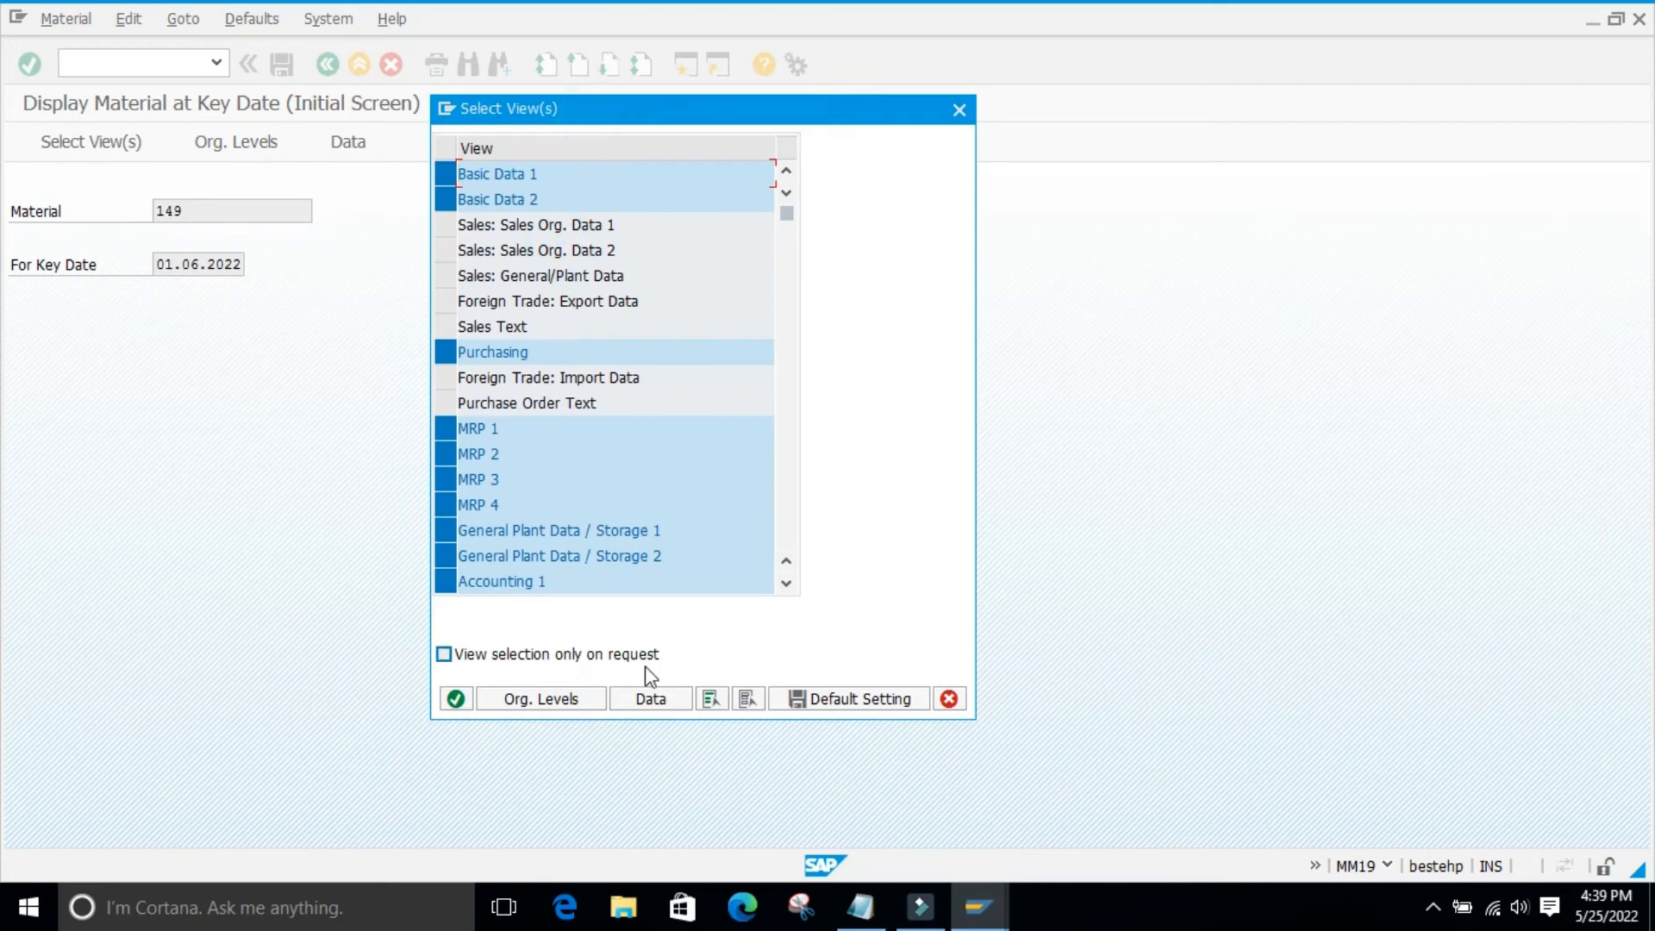
{"action": "left_click", "coordinate": [748, 699]}
{"action": "left_click", "coordinate": [456, 177]}
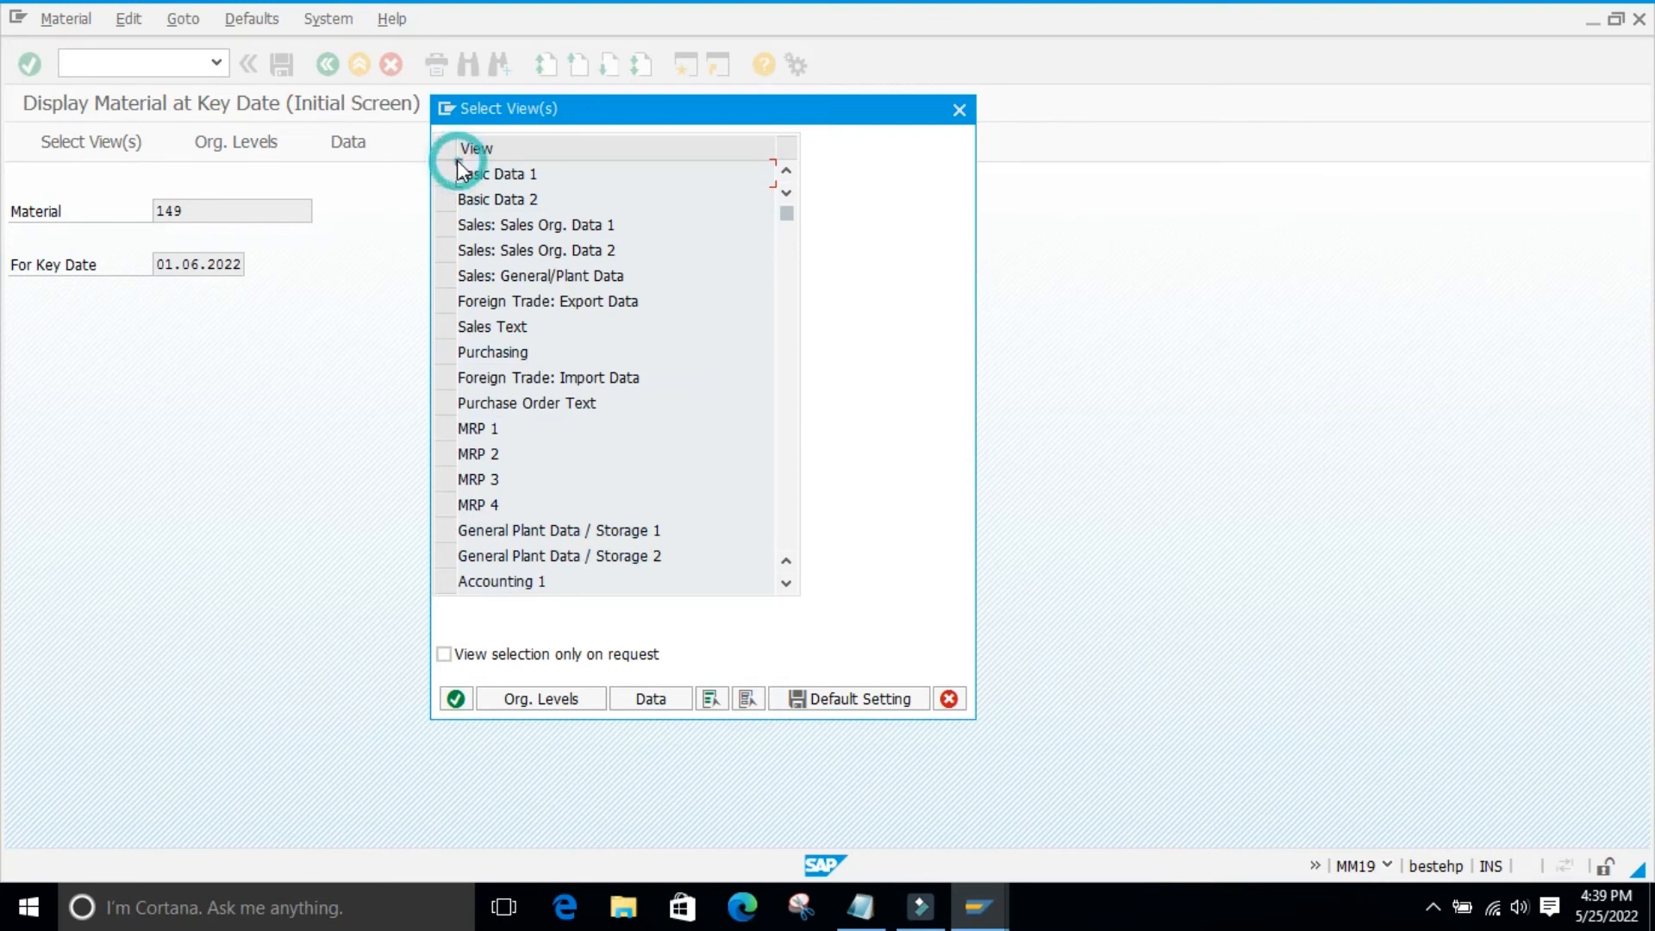
{"action": "left_click", "coordinate": [455, 699]}
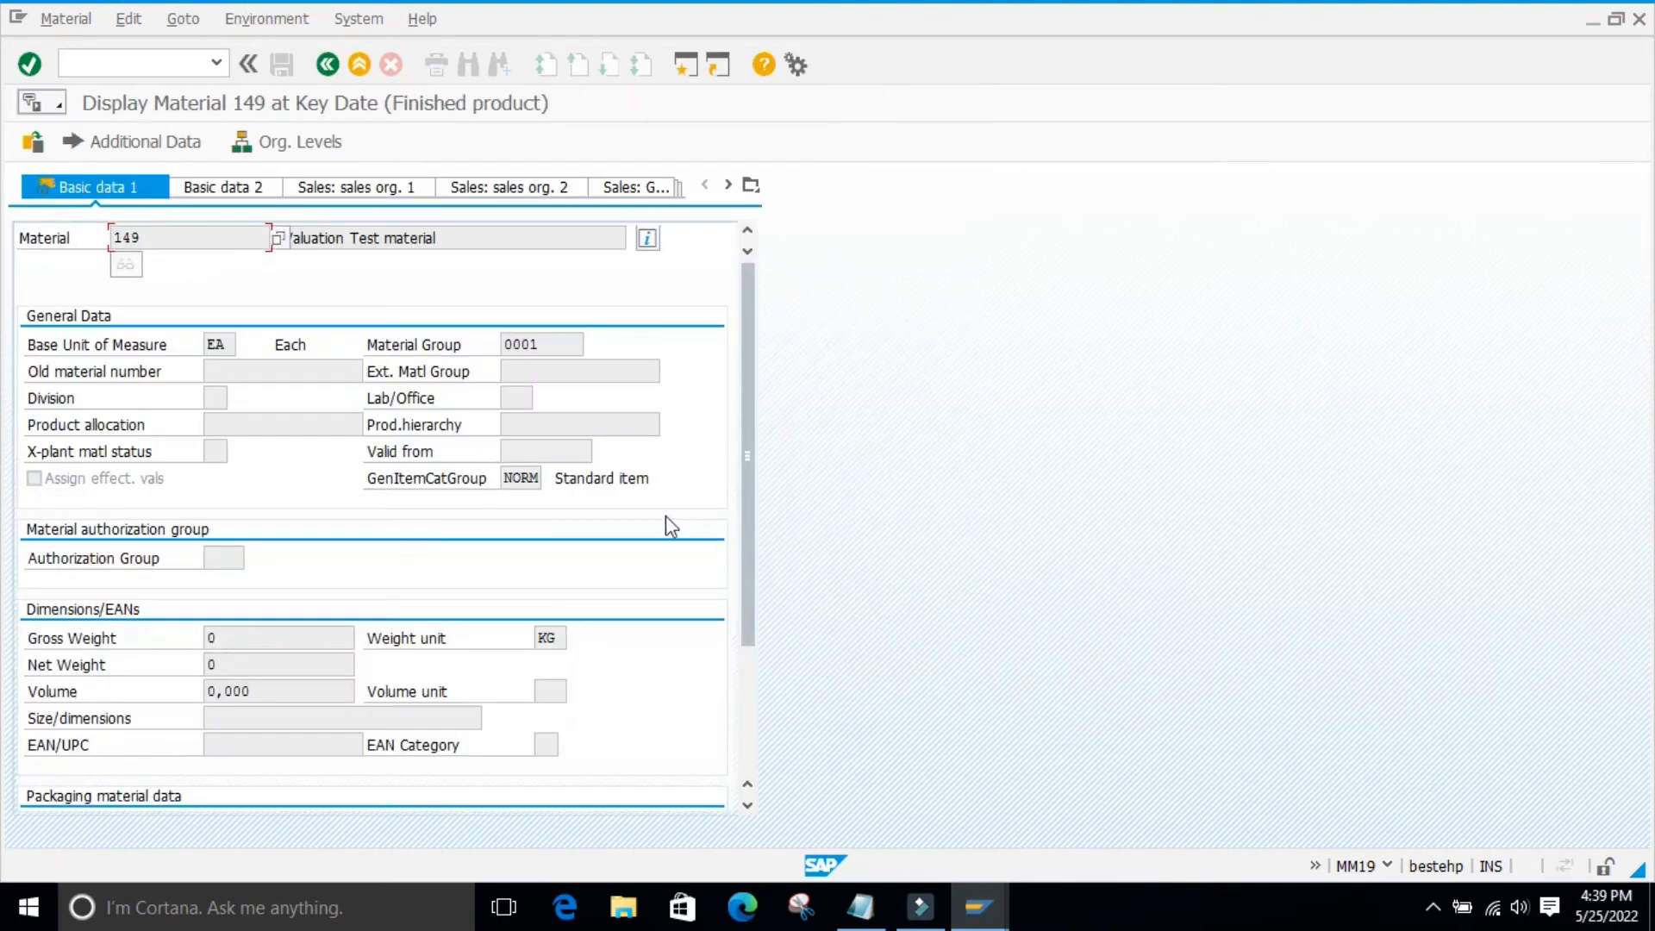
- Highlight the description of material 149 in the key date display and check it against the material number
{"action": "left_click", "coordinate": [441, 234]}
{"action": "left_click_drag", "start_coordinate": [454, 248], "coordinate": [271, 250]}
{"action": "left_click", "coordinate": [445, 237]}
{"action": "left_click_drag", "start_coordinate": [445, 237], "coordinate": [280, 246]}
{"action": "left_click", "coordinate": [939, 407]}
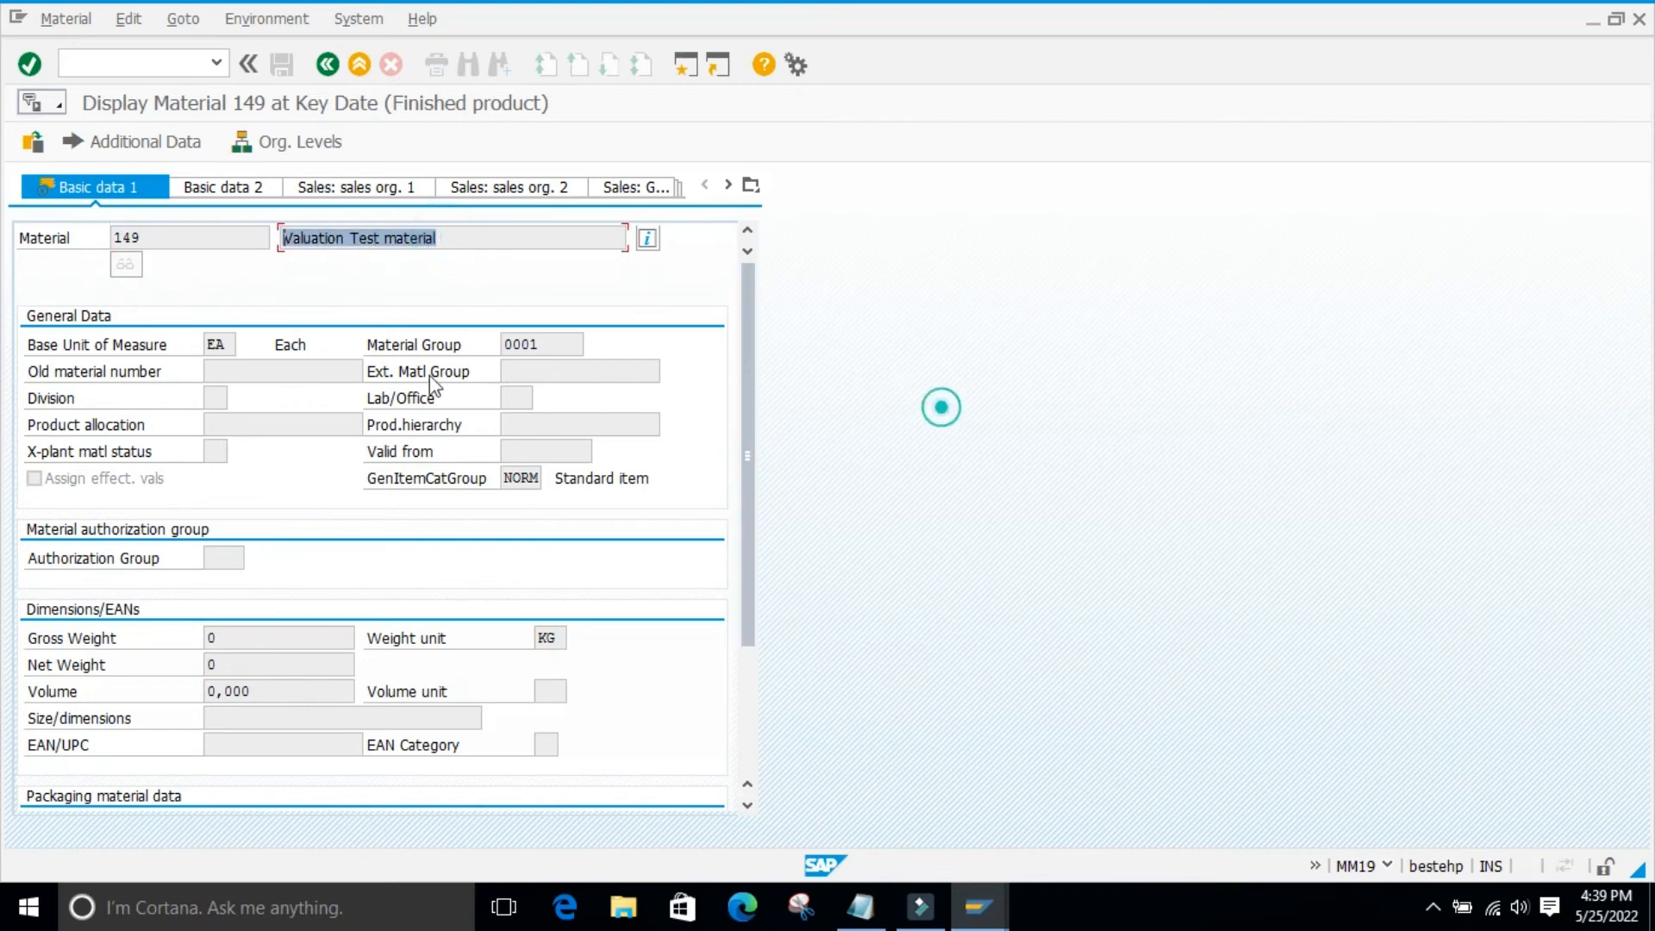
{"action": "left_click", "coordinate": [155, 229]}
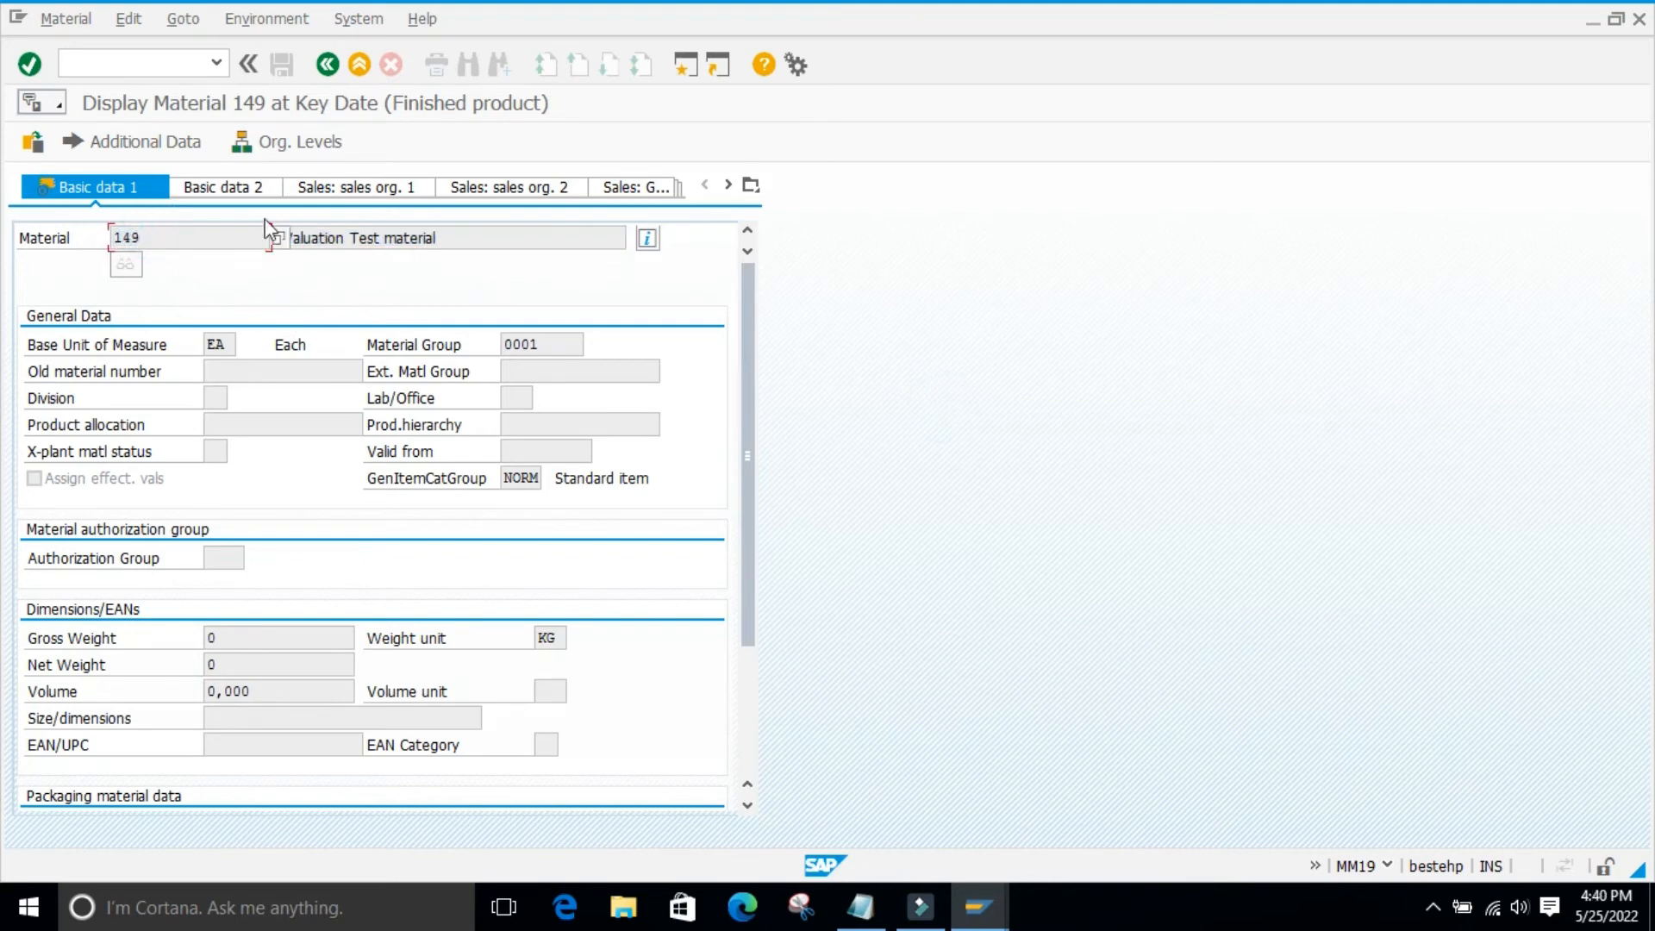
{"action": "left_click", "coordinate": [894, 437]}
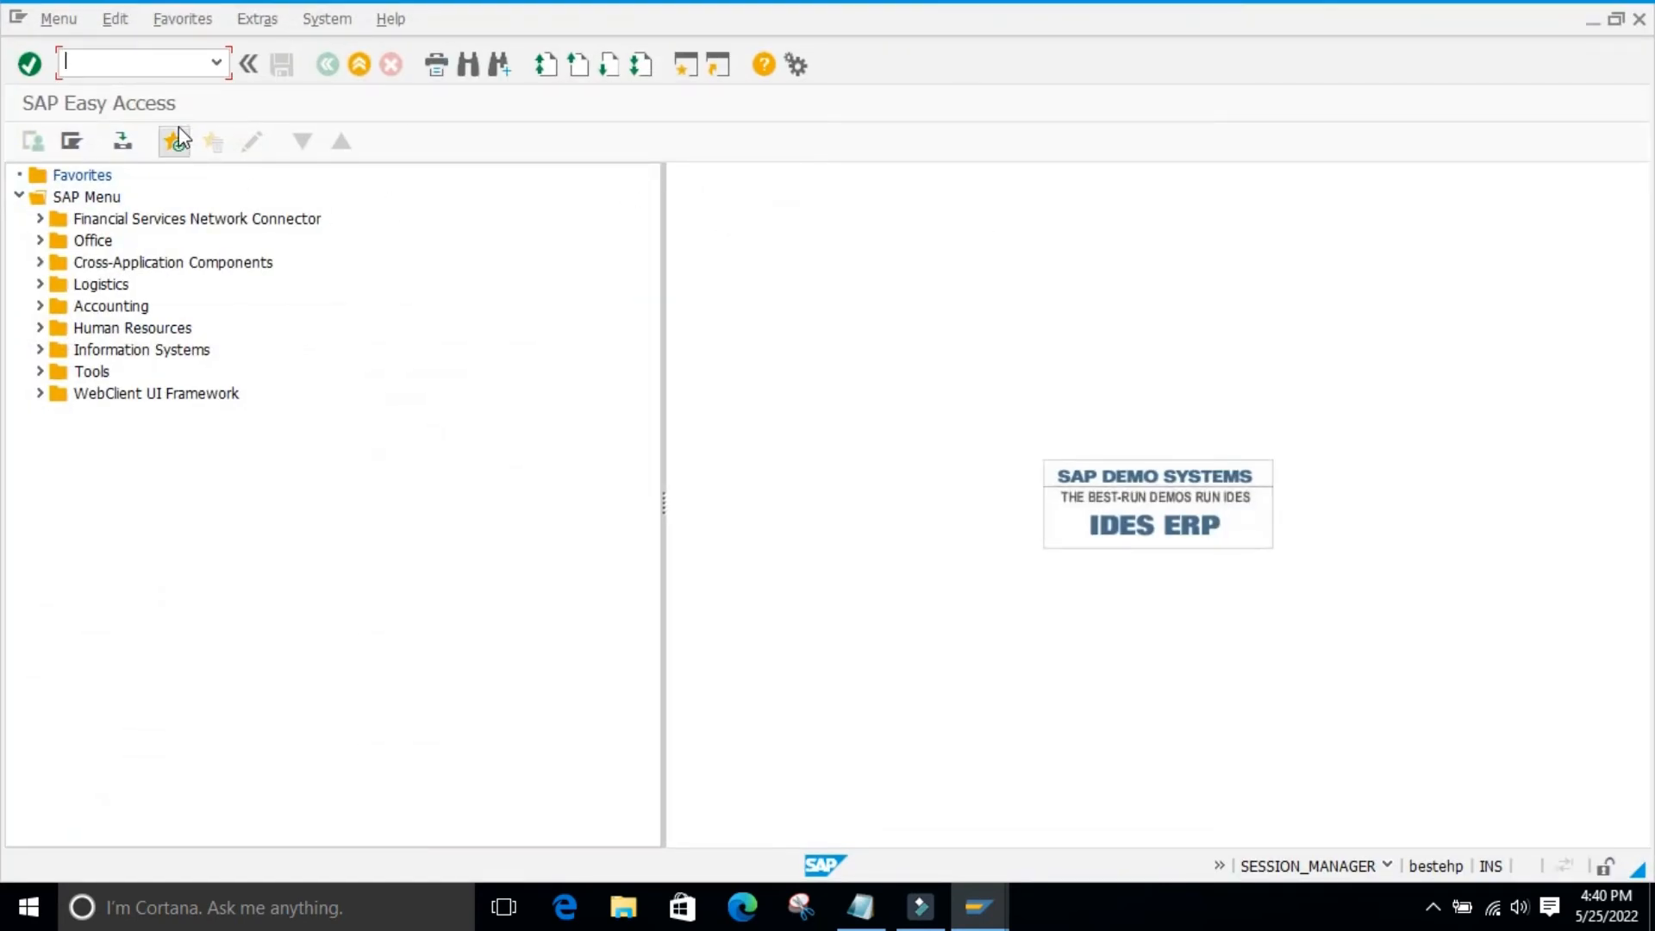
- Run transaction mm03 for material 149 and display it with only the Basic Data 1 view selected
{"action": "type", "text": "mm03"}
{"action": "key", "text": "Return"}
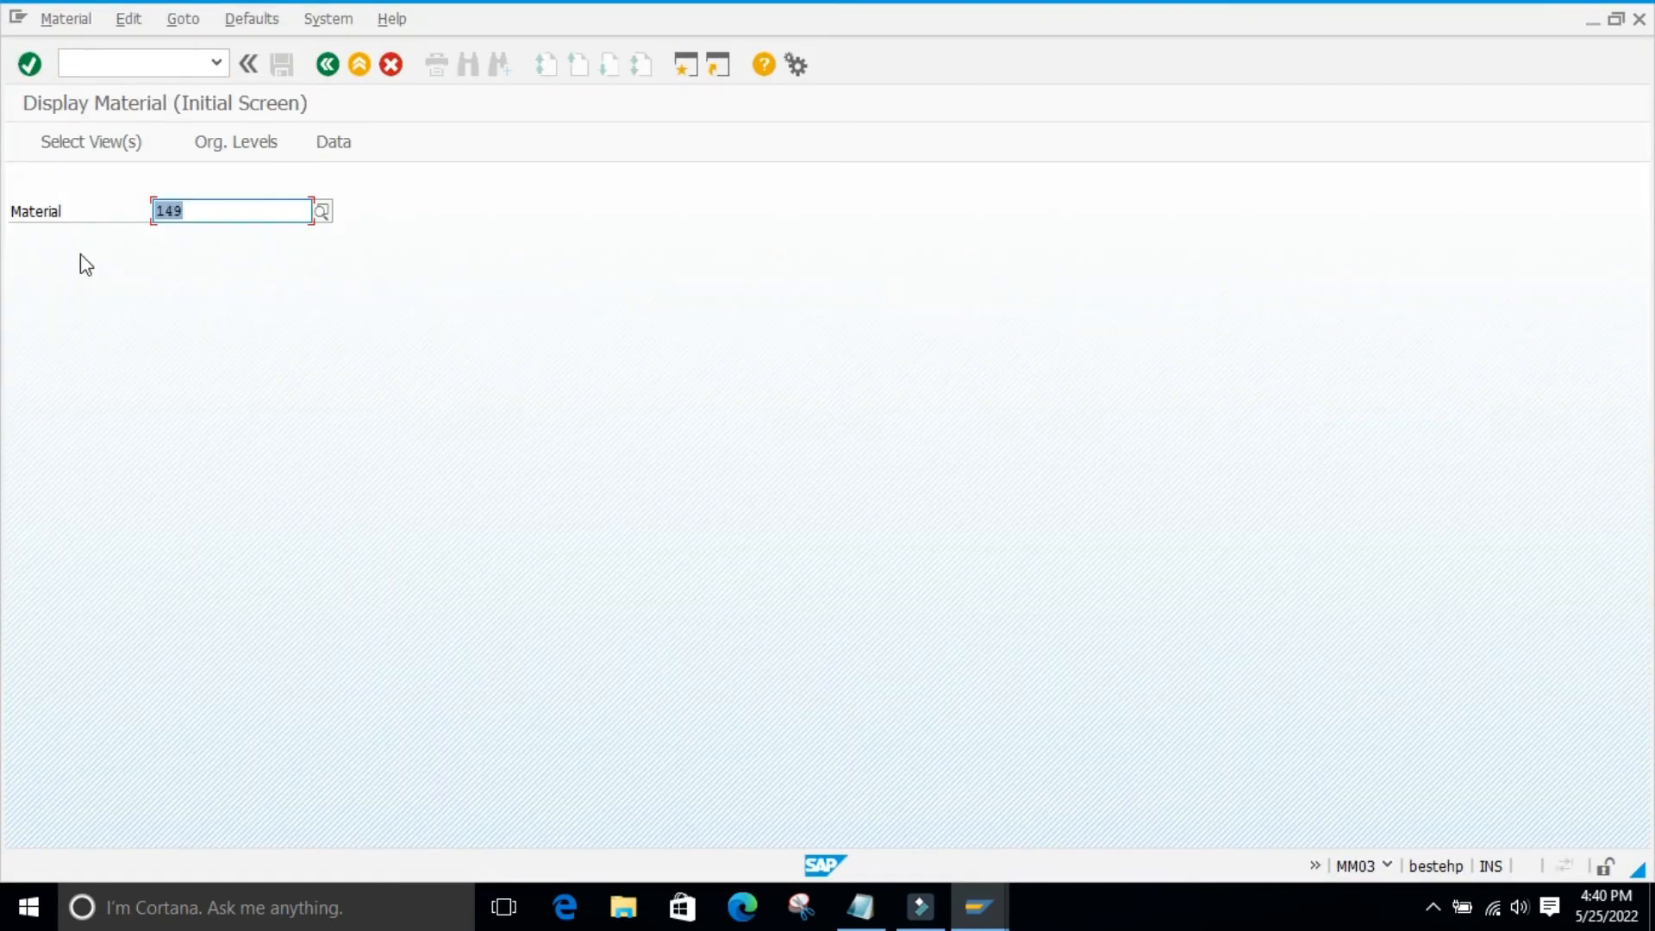
{"action": "key", "text": "Return"}
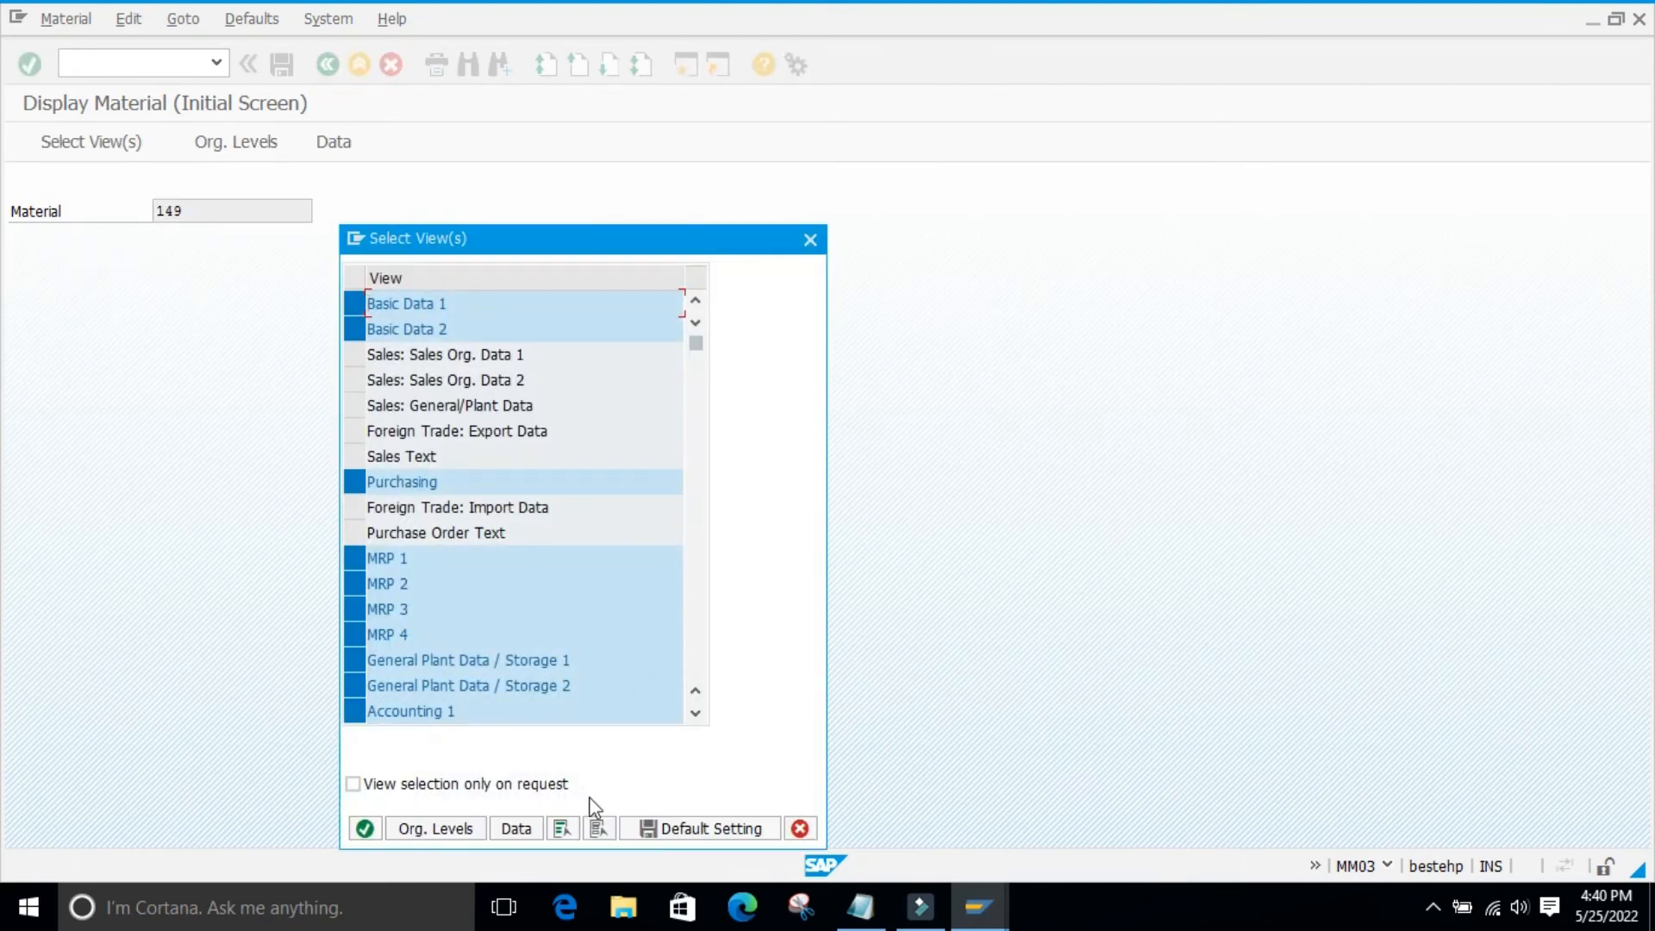
{"action": "left_click", "coordinate": [600, 829]}
{"action": "left_click", "coordinate": [353, 304]}
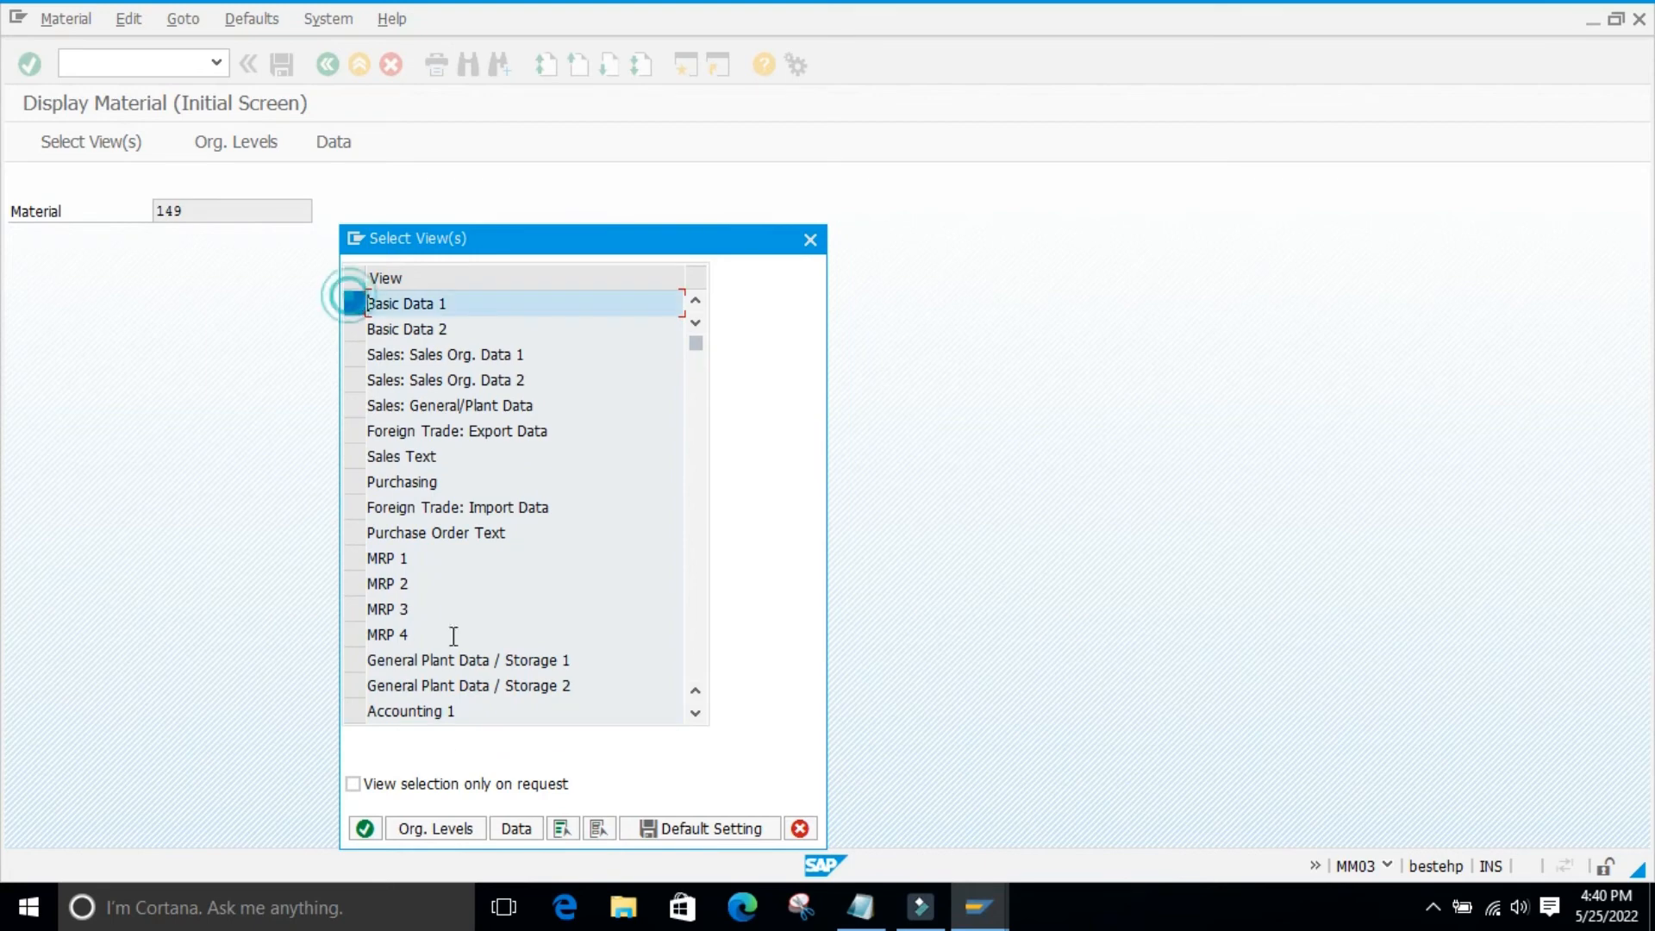
{"action": "left_click", "coordinate": [366, 829]}
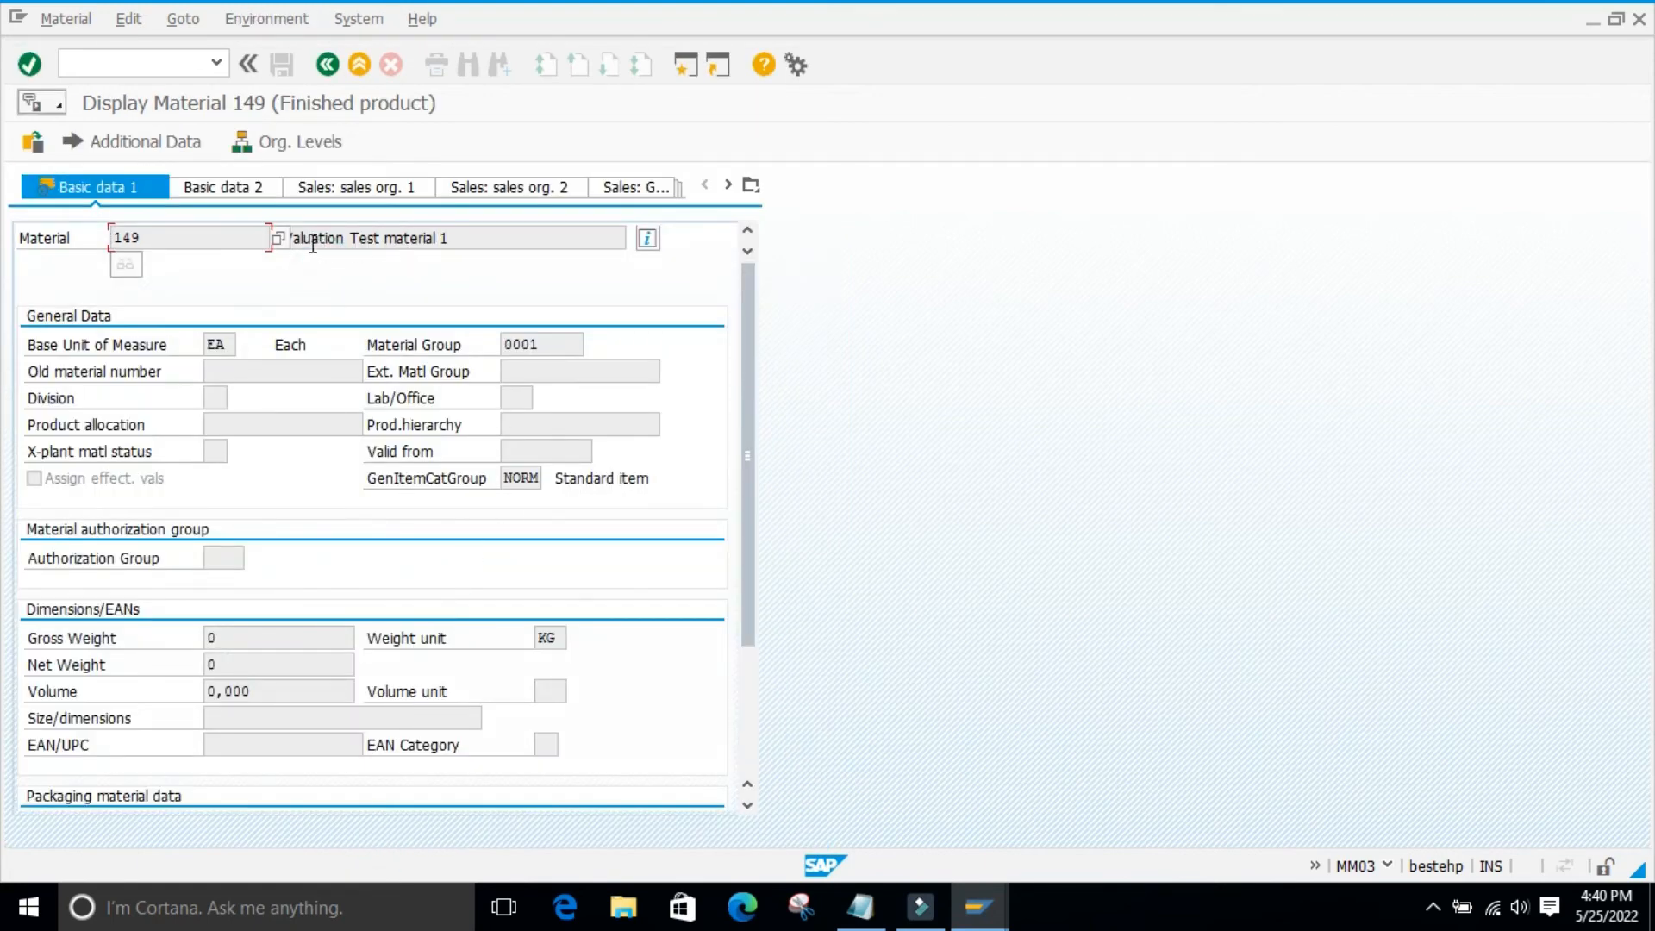
- Highlight the description of material 149 in its current display and again in the key date session
{"action": "left_click_drag", "start_coordinate": [310, 243], "coordinate": [443, 241]}
{"action": "left_click", "coordinate": [1042, 324]}
{"action": "mouse_move", "coordinate": [976, 906]}
{"action": "left_click", "coordinate": [923, 793]}
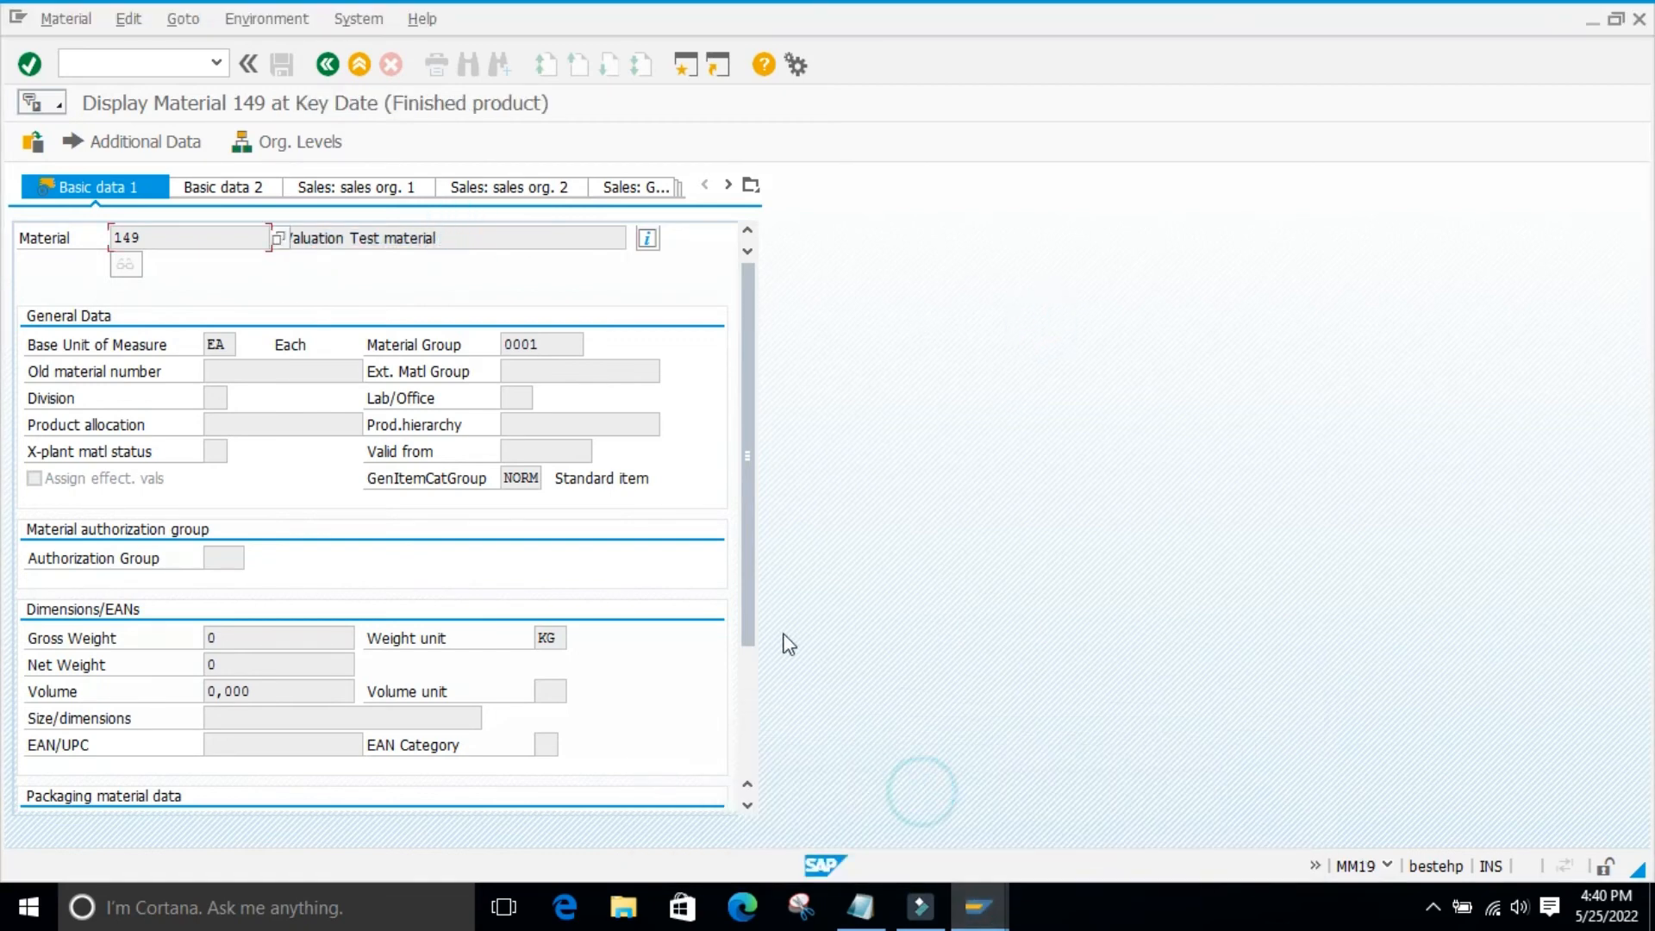
{"action": "left_click", "coordinate": [223, 97]}
{"action": "left_click", "coordinate": [338, 103]}
{"action": "left_click", "coordinate": [376, 286]}
{"action": "left_click_drag", "start_coordinate": [441, 235], "coordinate": [284, 239]}
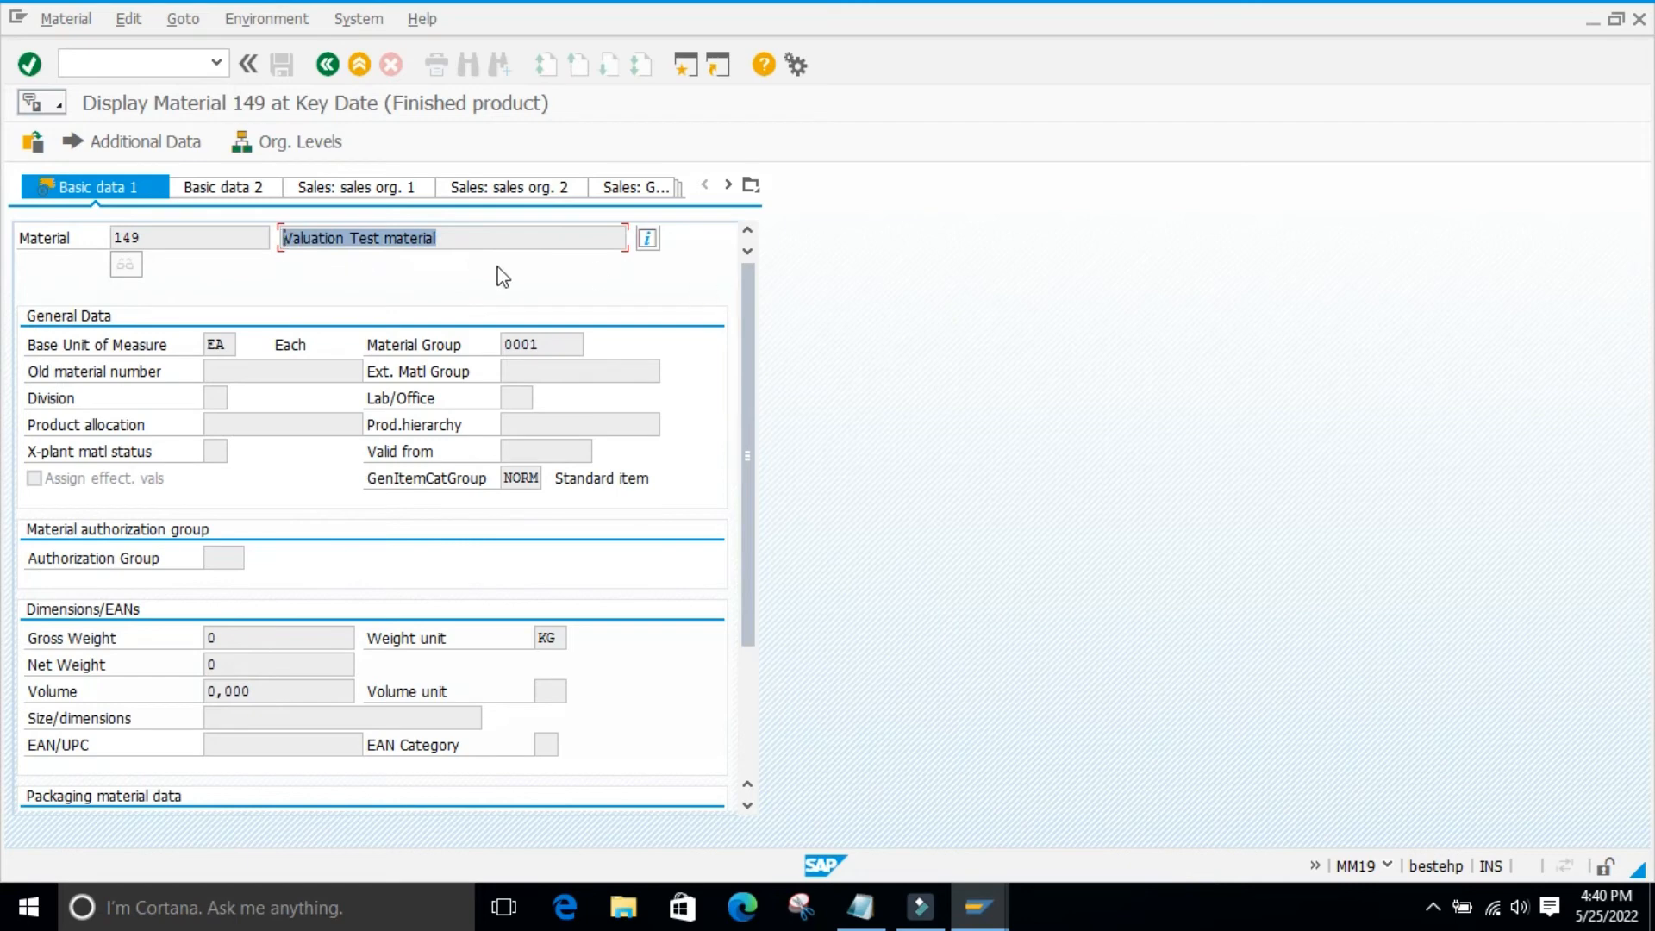
- Compare the description of material 149 between the key date display and the current display by alternating between both sessions
{"action": "left_click", "coordinate": [342, 267]}
{"action": "left_click", "coordinate": [819, 460]}
{"action": "left_click", "coordinate": [958, 464]}
{"action": "left_click", "coordinate": [358, 289]}
{"action": "left_click", "coordinate": [473, 262]}
{"action": "left_click", "coordinate": [983, 904]}
{"action": "left_click", "coordinate": [1150, 791]}
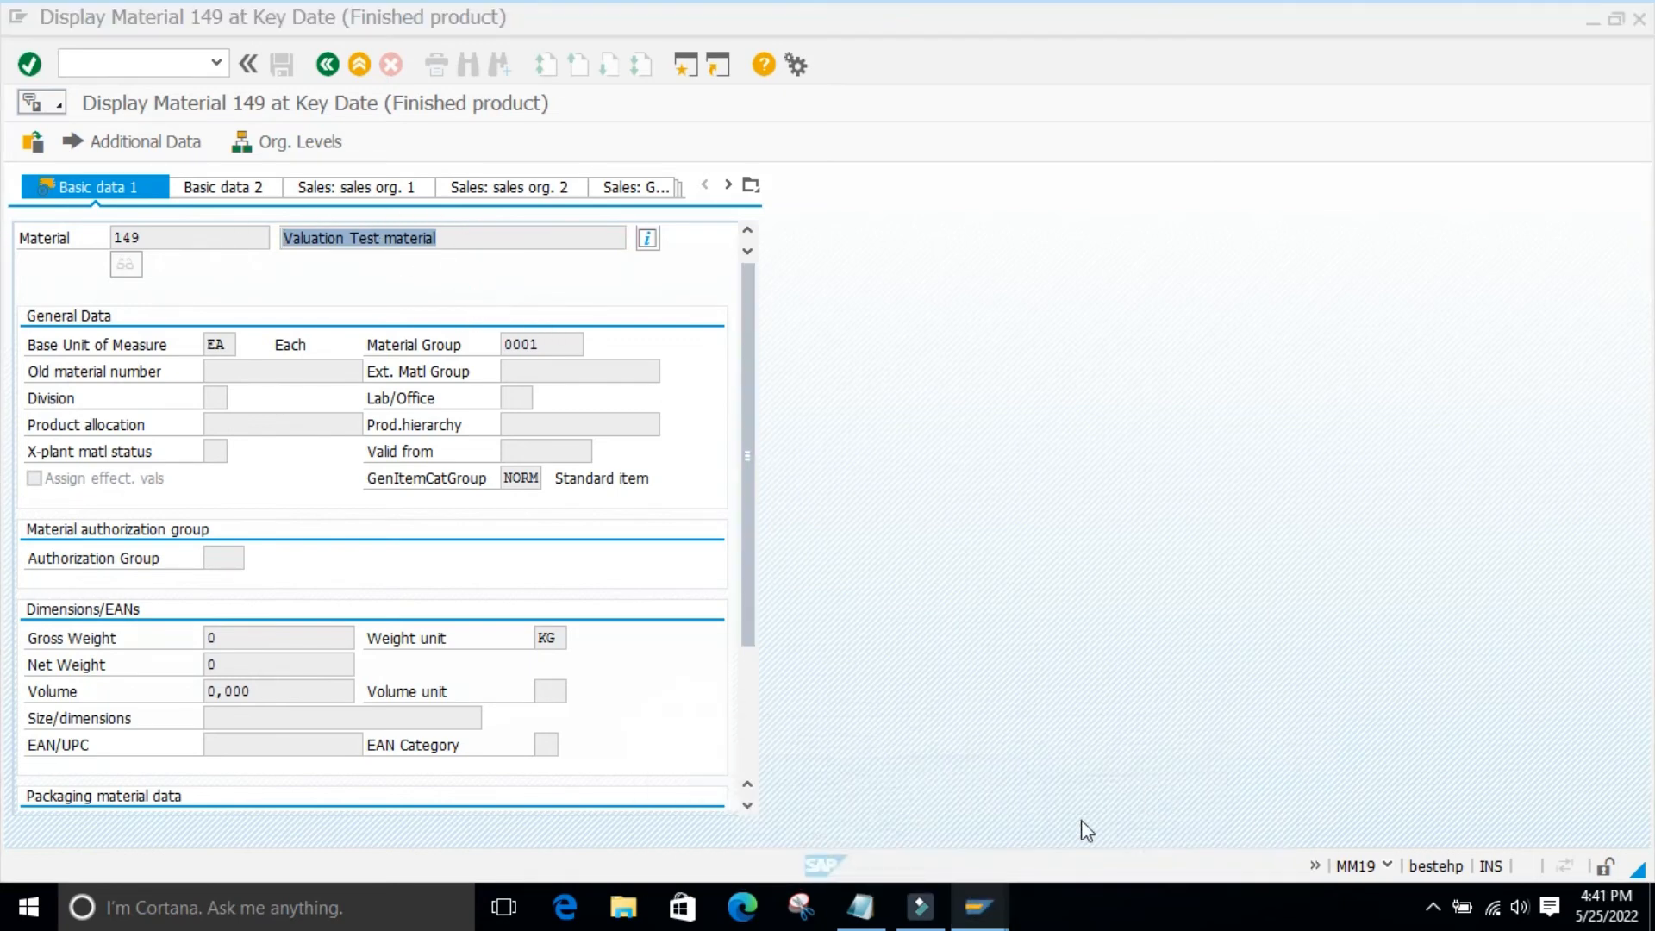
{"action": "mouse_move", "coordinate": [979, 905]}
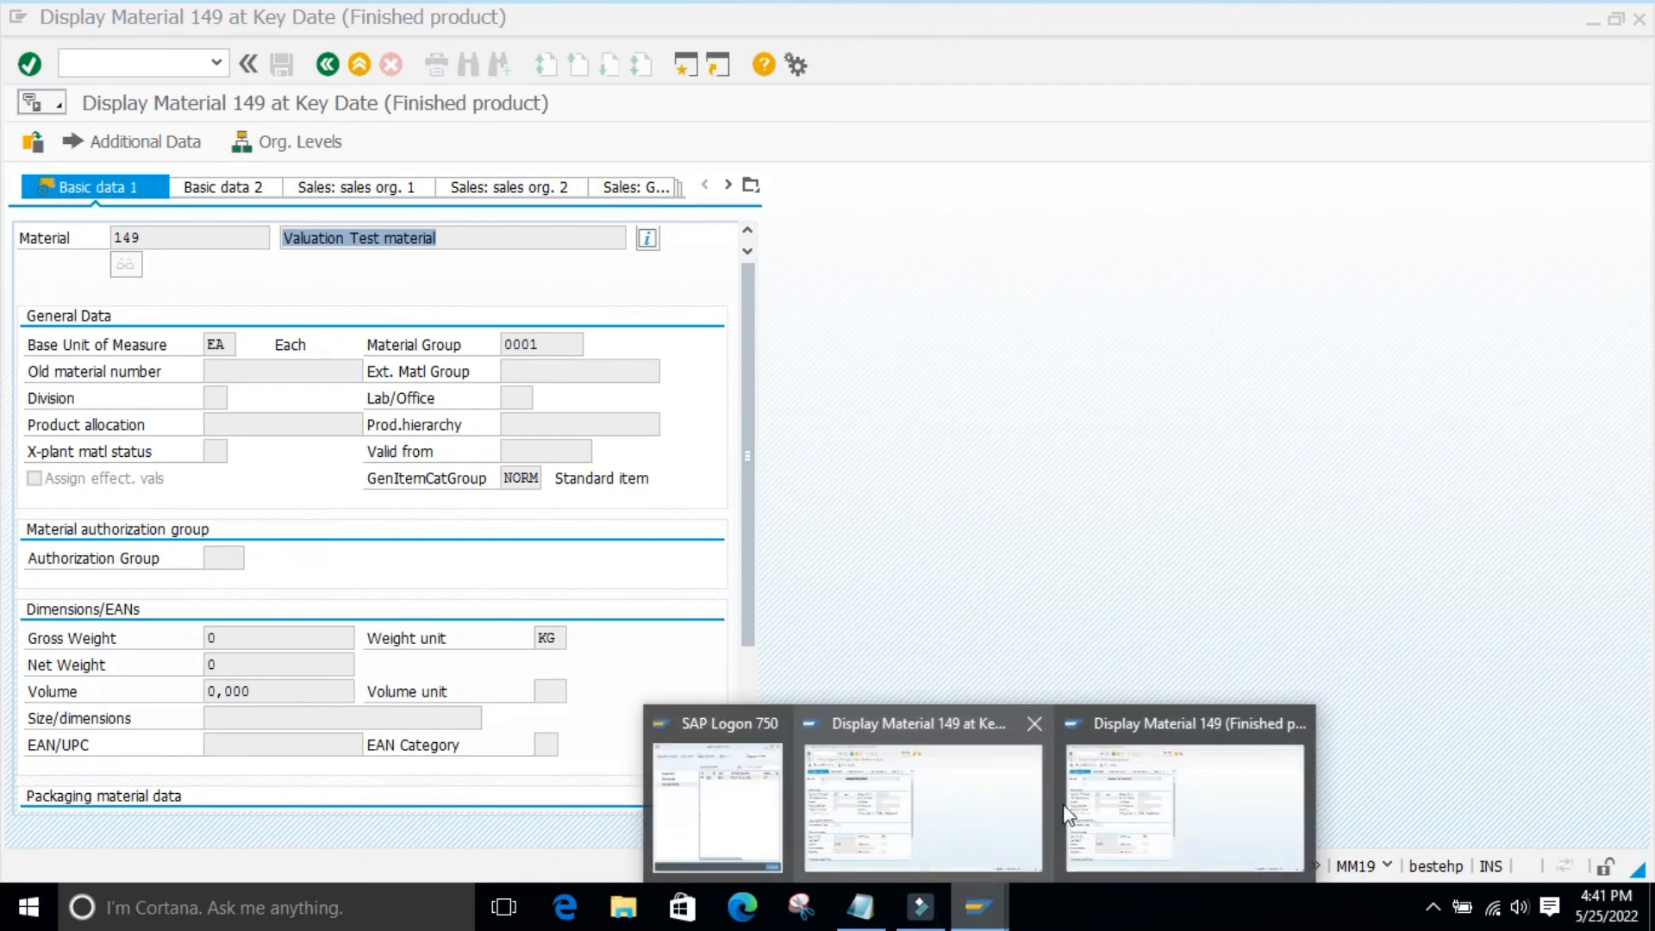
{"action": "left_click", "coordinate": [1123, 814]}
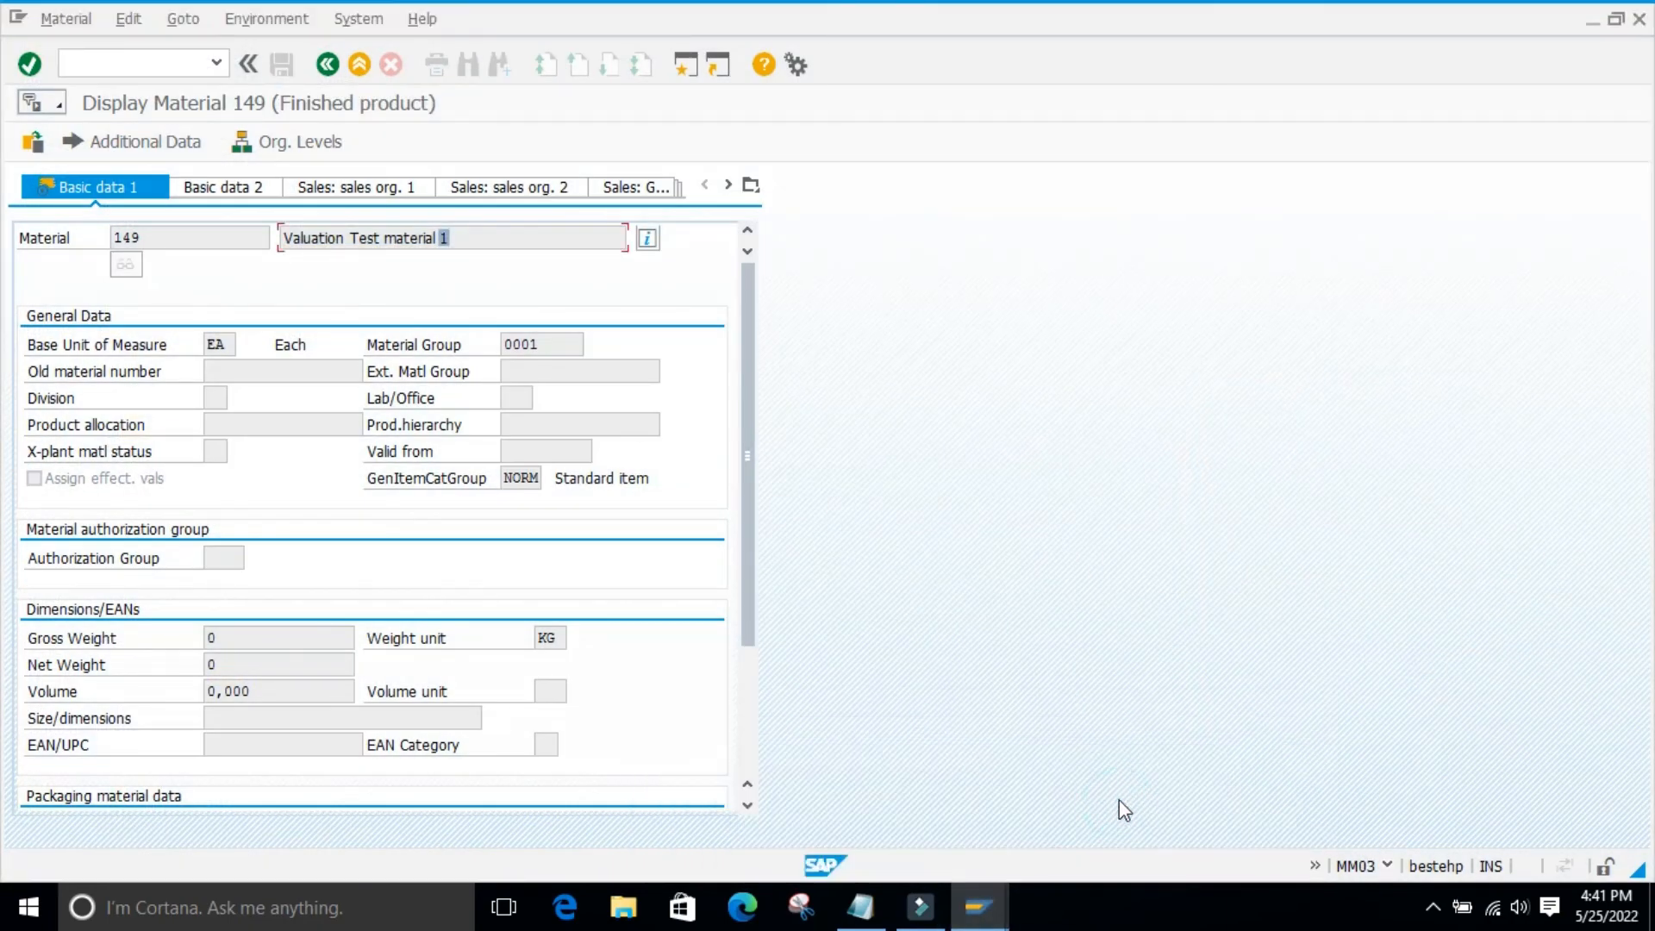
{"action": "mouse_move", "coordinate": [983, 897]}
{"action": "left_click", "coordinate": [917, 809]}
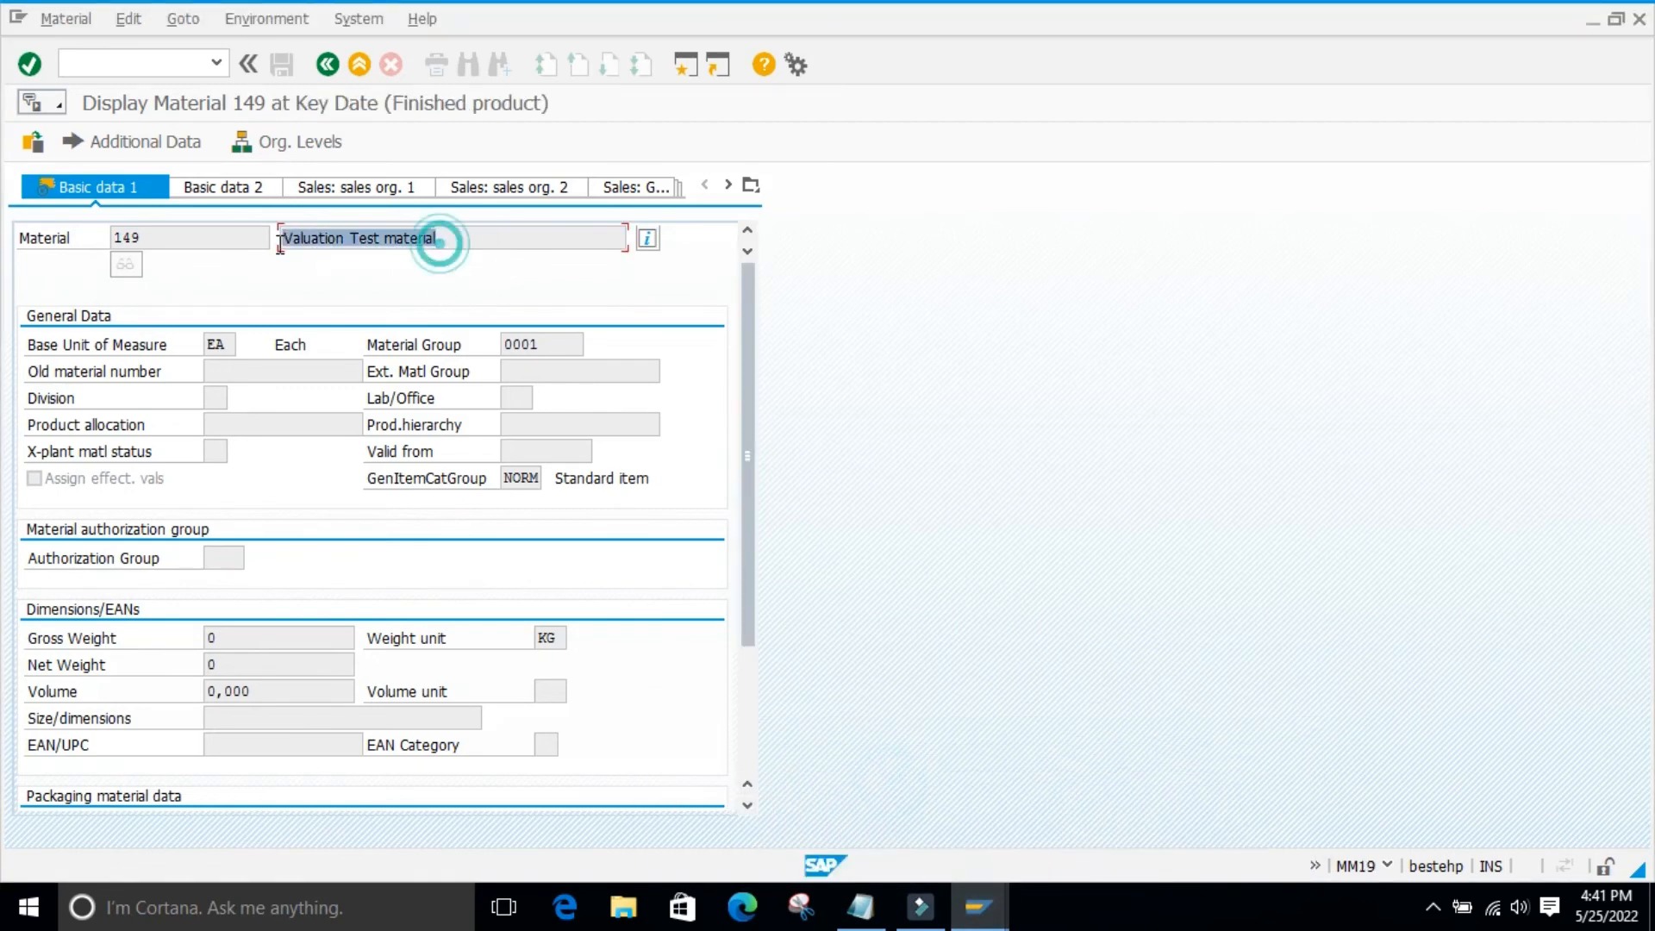
{"action": "mouse_move", "coordinate": [972, 921]}
{"action": "left_click", "coordinate": [1188, 823]}
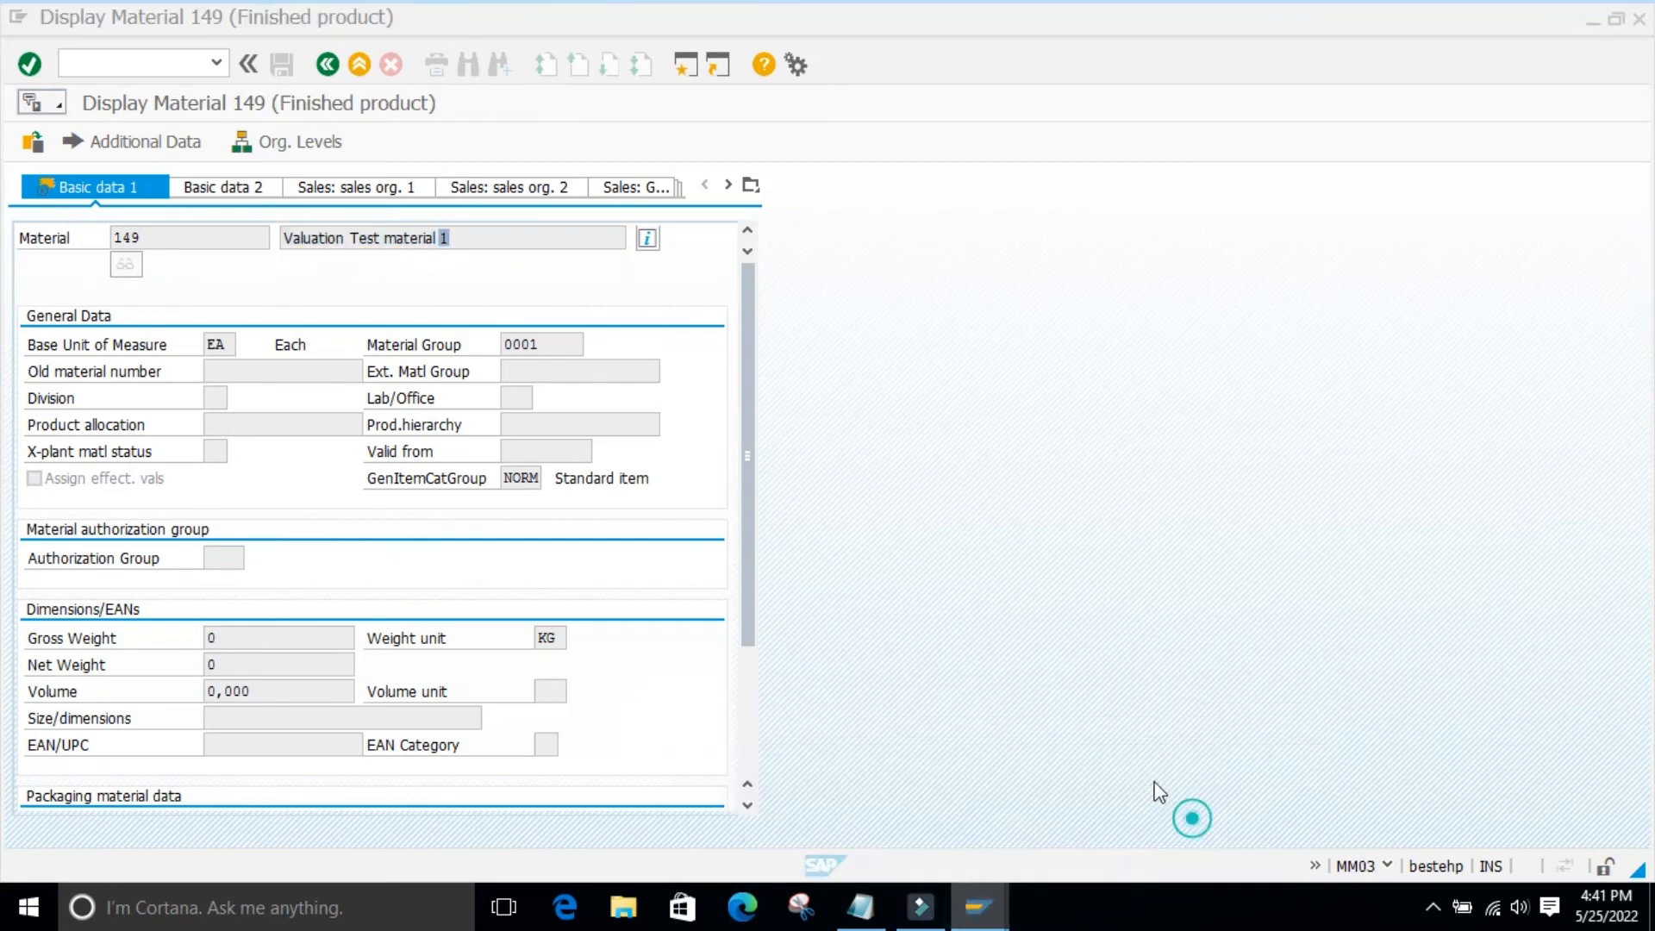
{"action": "left_click", "coordinate": [496, 280]}
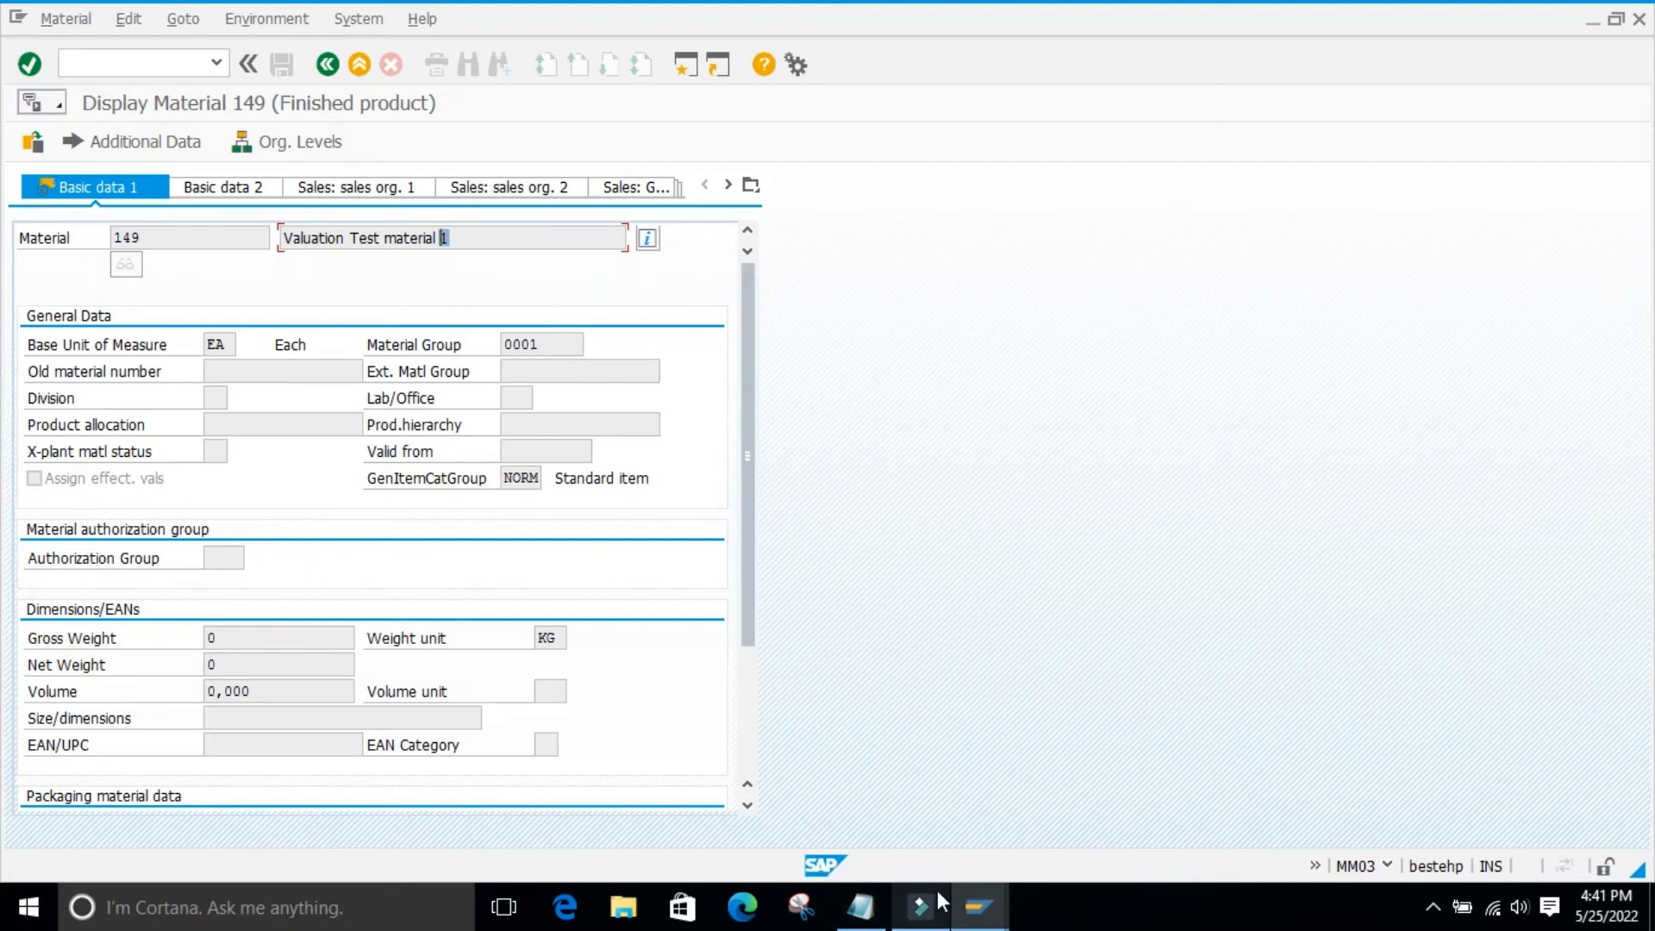
- Leave the key date display of material 149 and open Active Changes under Display Changes in the material master folder
{"action": "left_click", "coordinate": [973, 907]}
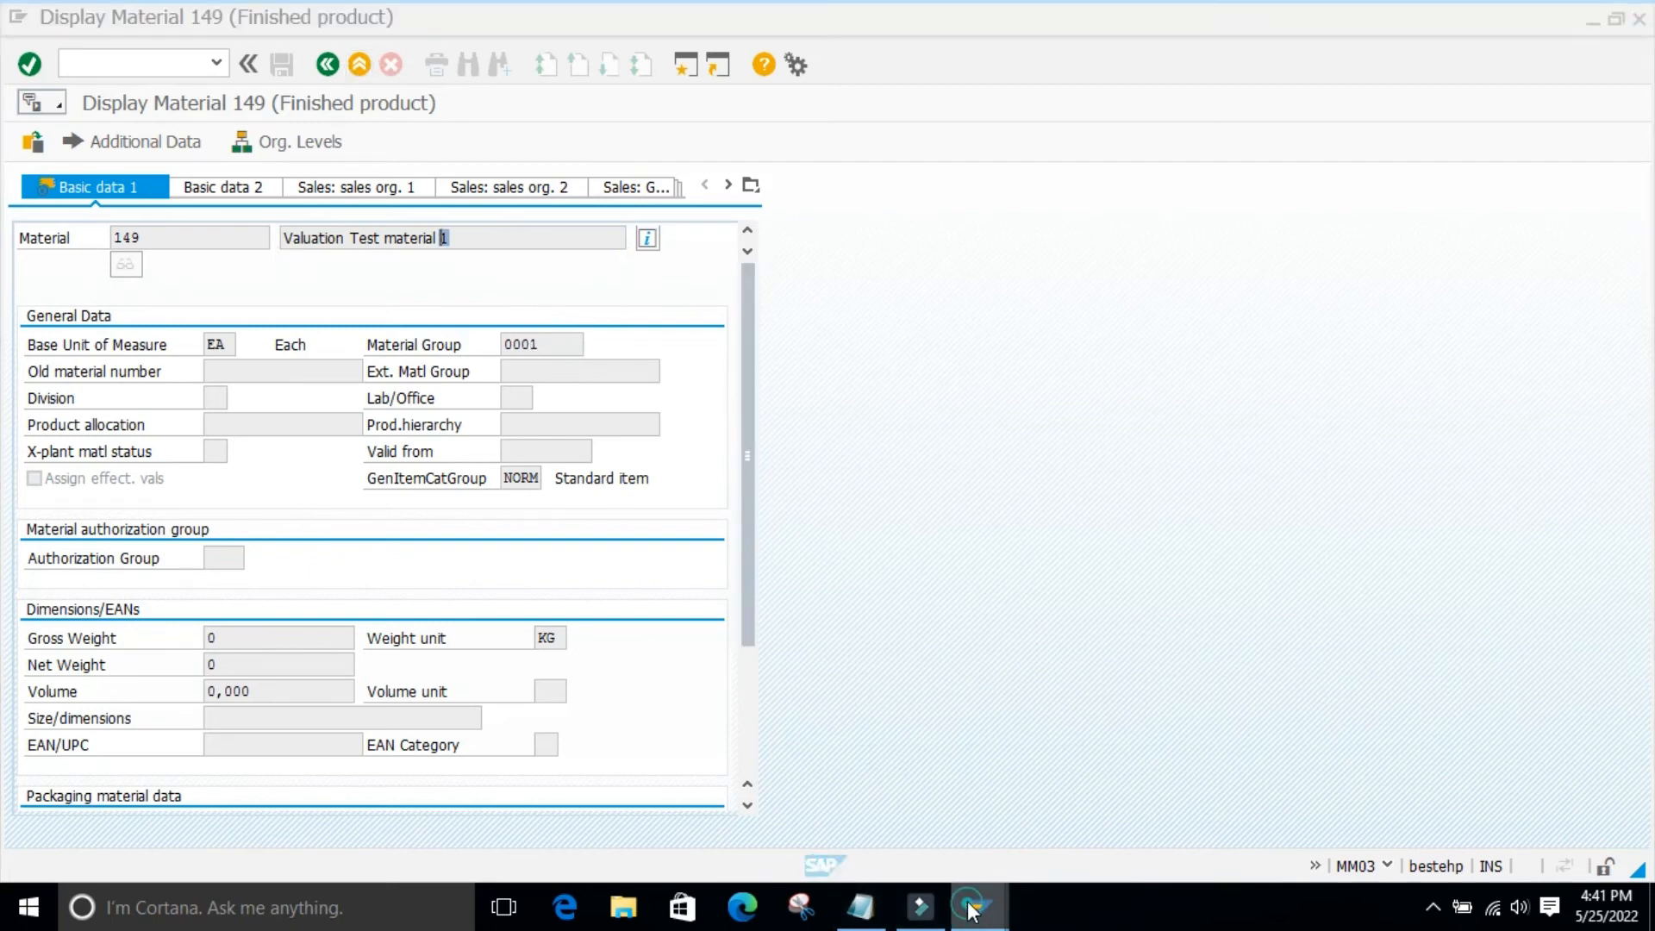
{"action": "left_click", "coordinate": [908, 789]}
{"action": "left_click", "coordinate": [327, 64]}
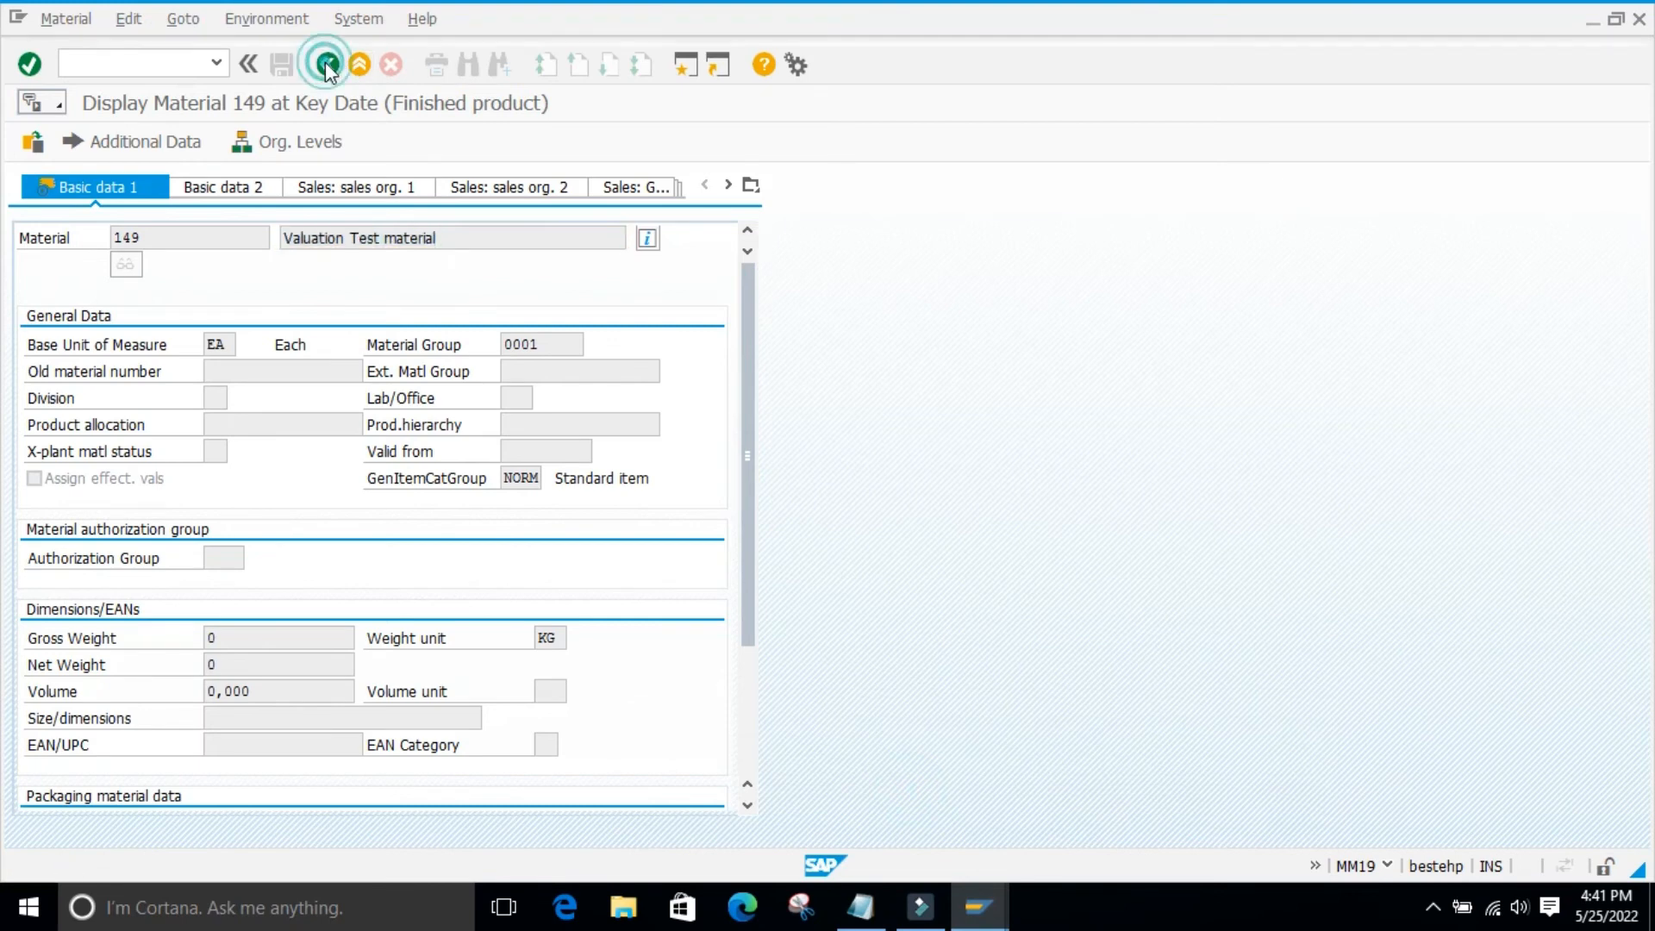
{"action": "left_click", "coordinate": [327, 64]}
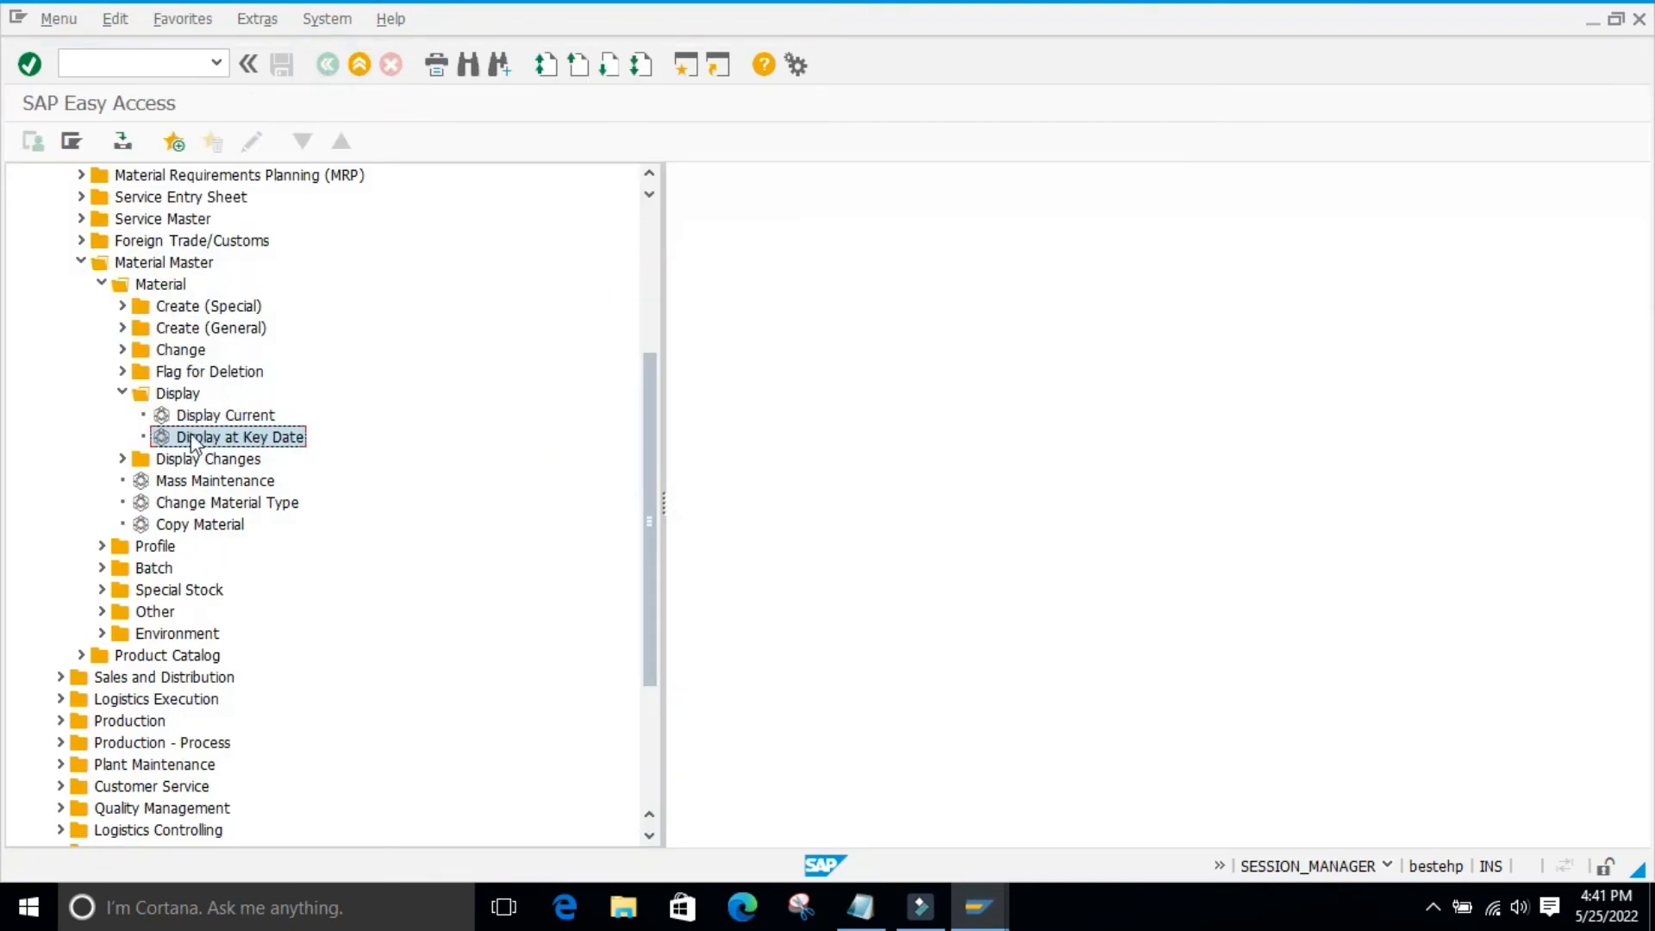
{"action": "left_click", "coordinate": [122, 393]}
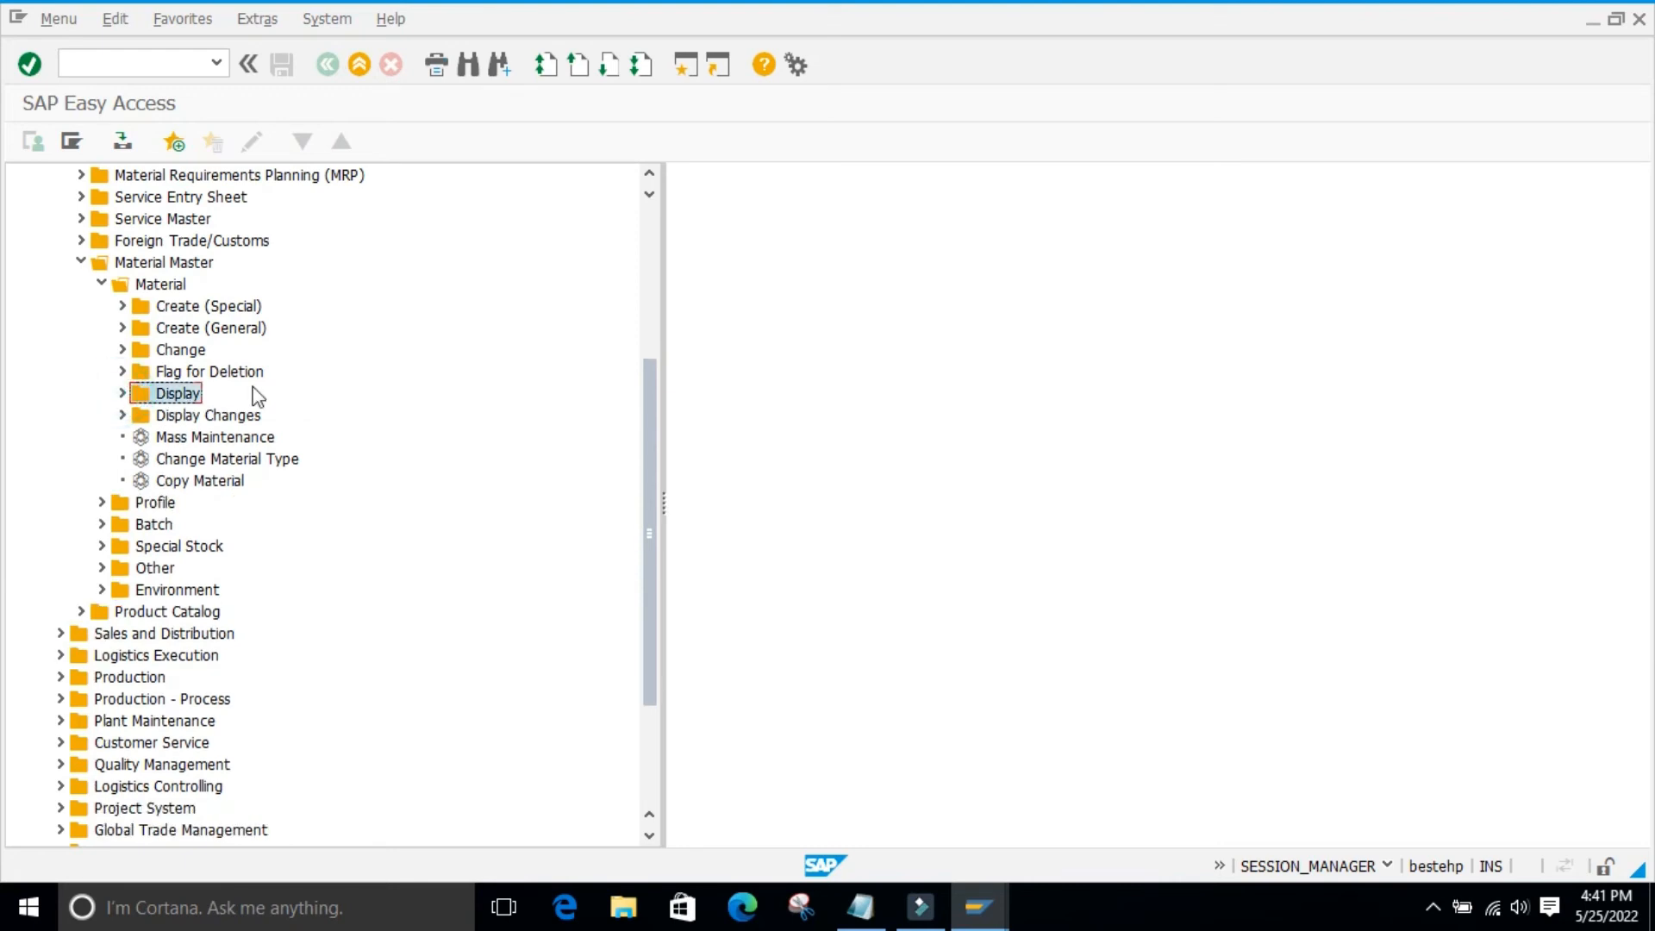
{"action": "left_click", "coordinate": [122, 415]}
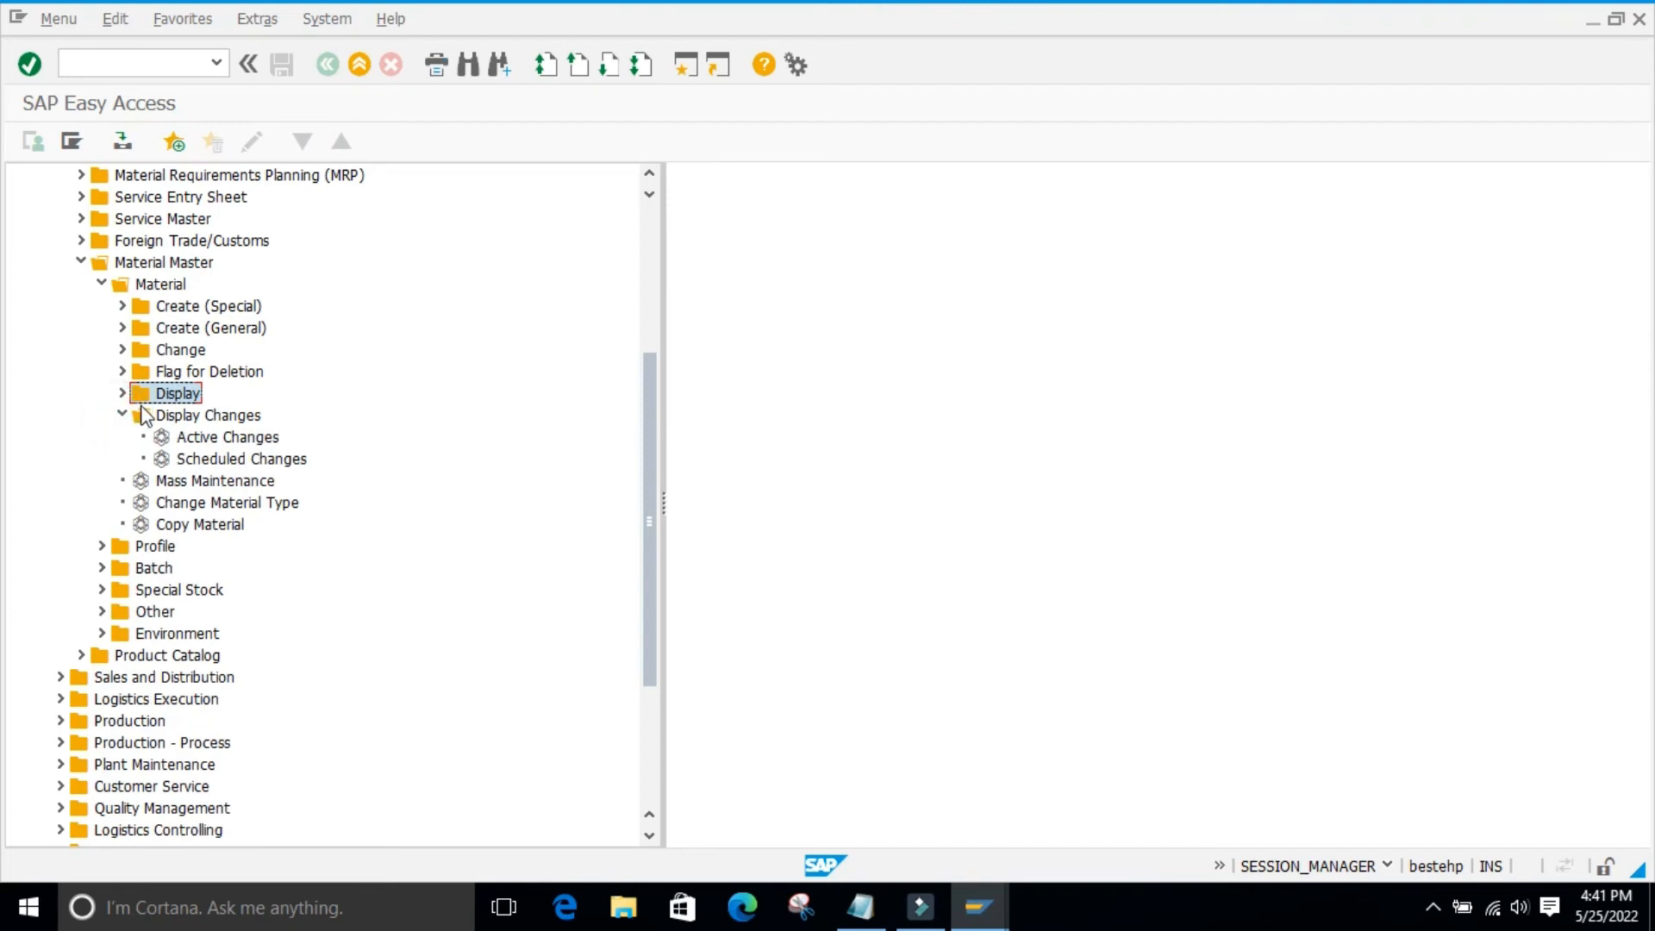
{"action": "double_click", "coordinate": [198, 438]}
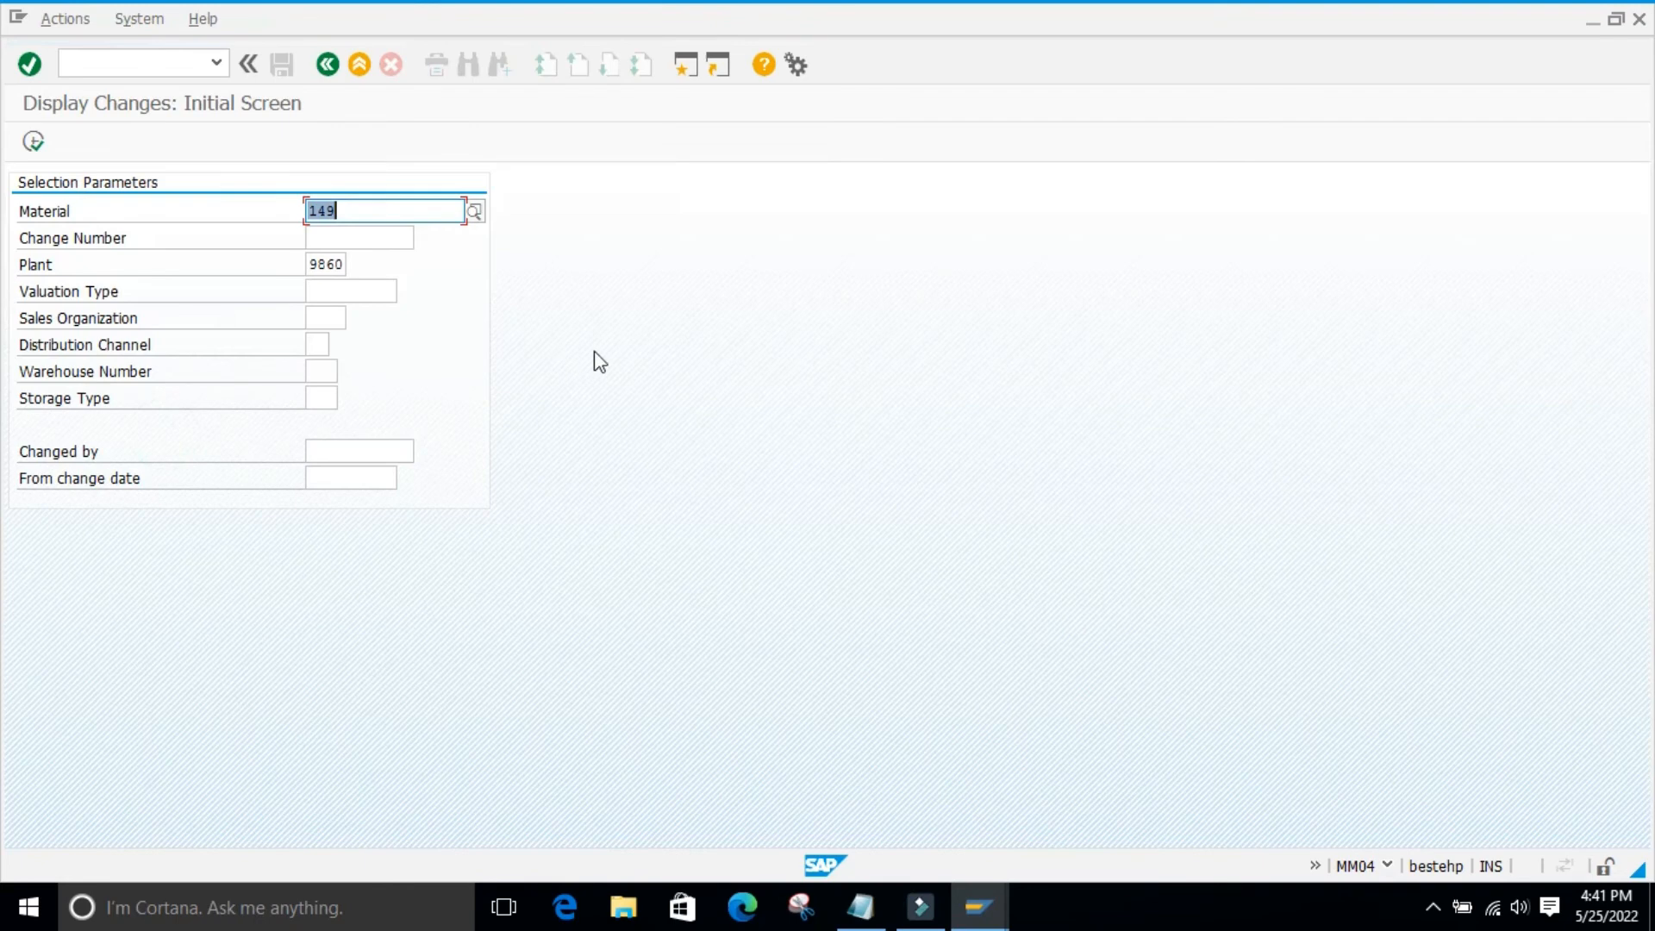
- Run the active changes list for material 149 in plant 9860
{"action": "left_click", "coordinate": [594, 351]}
{"action": "left_click", "coordinate": [32, 140]}
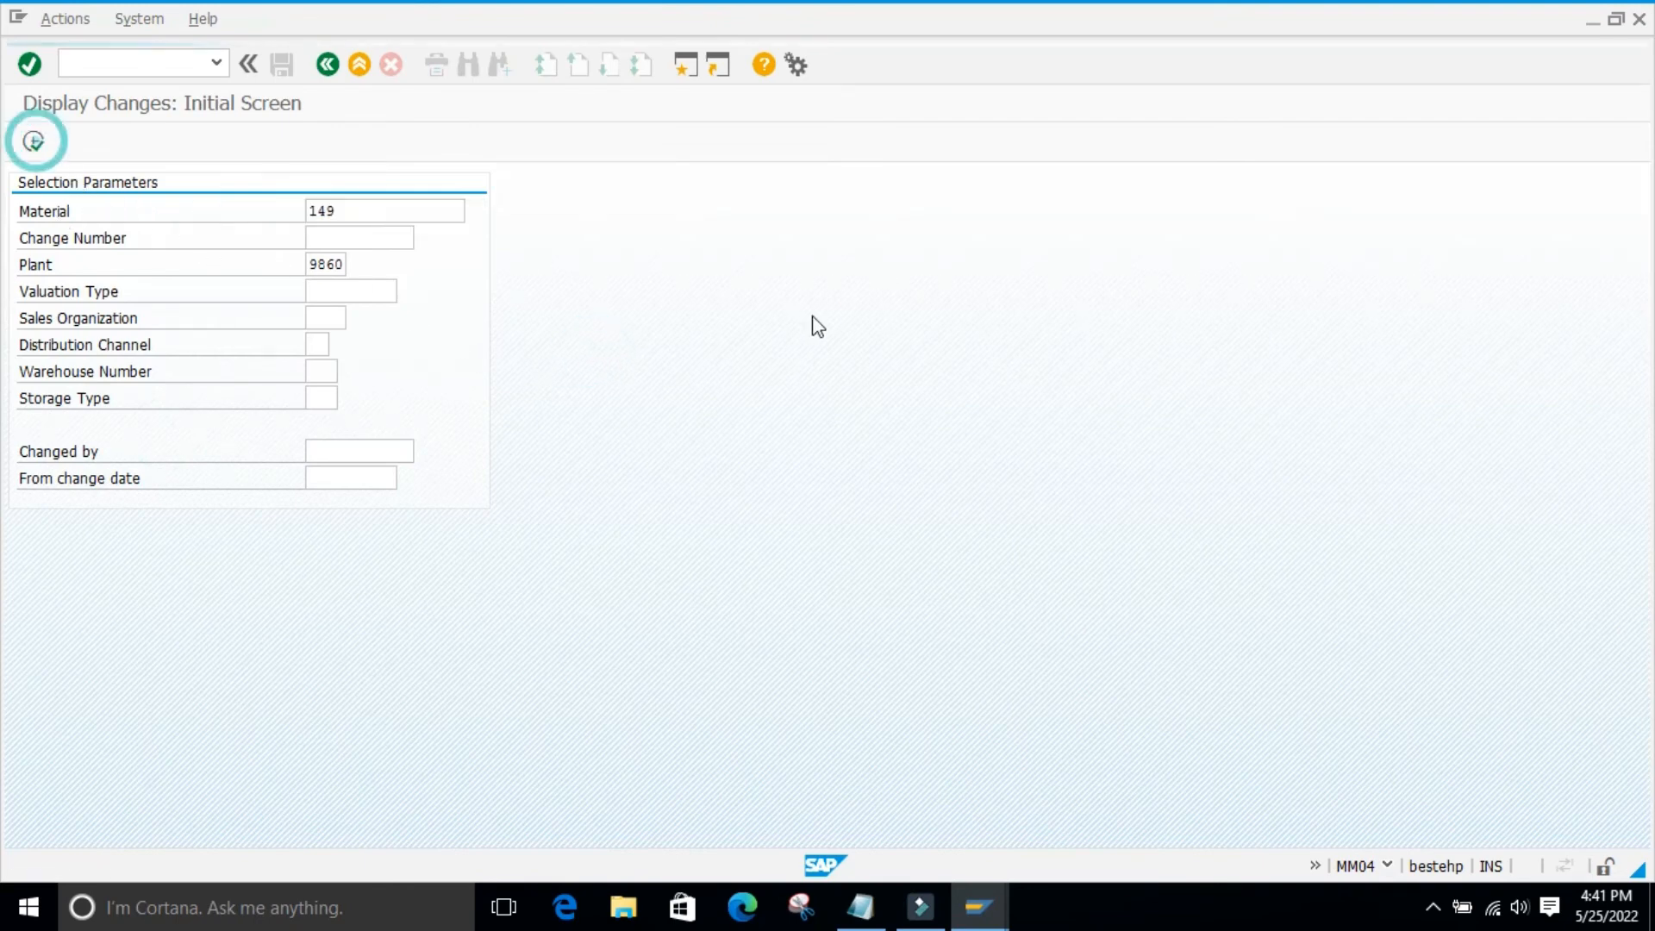
{"action": "left_click", "coordinate": [339, 436]}
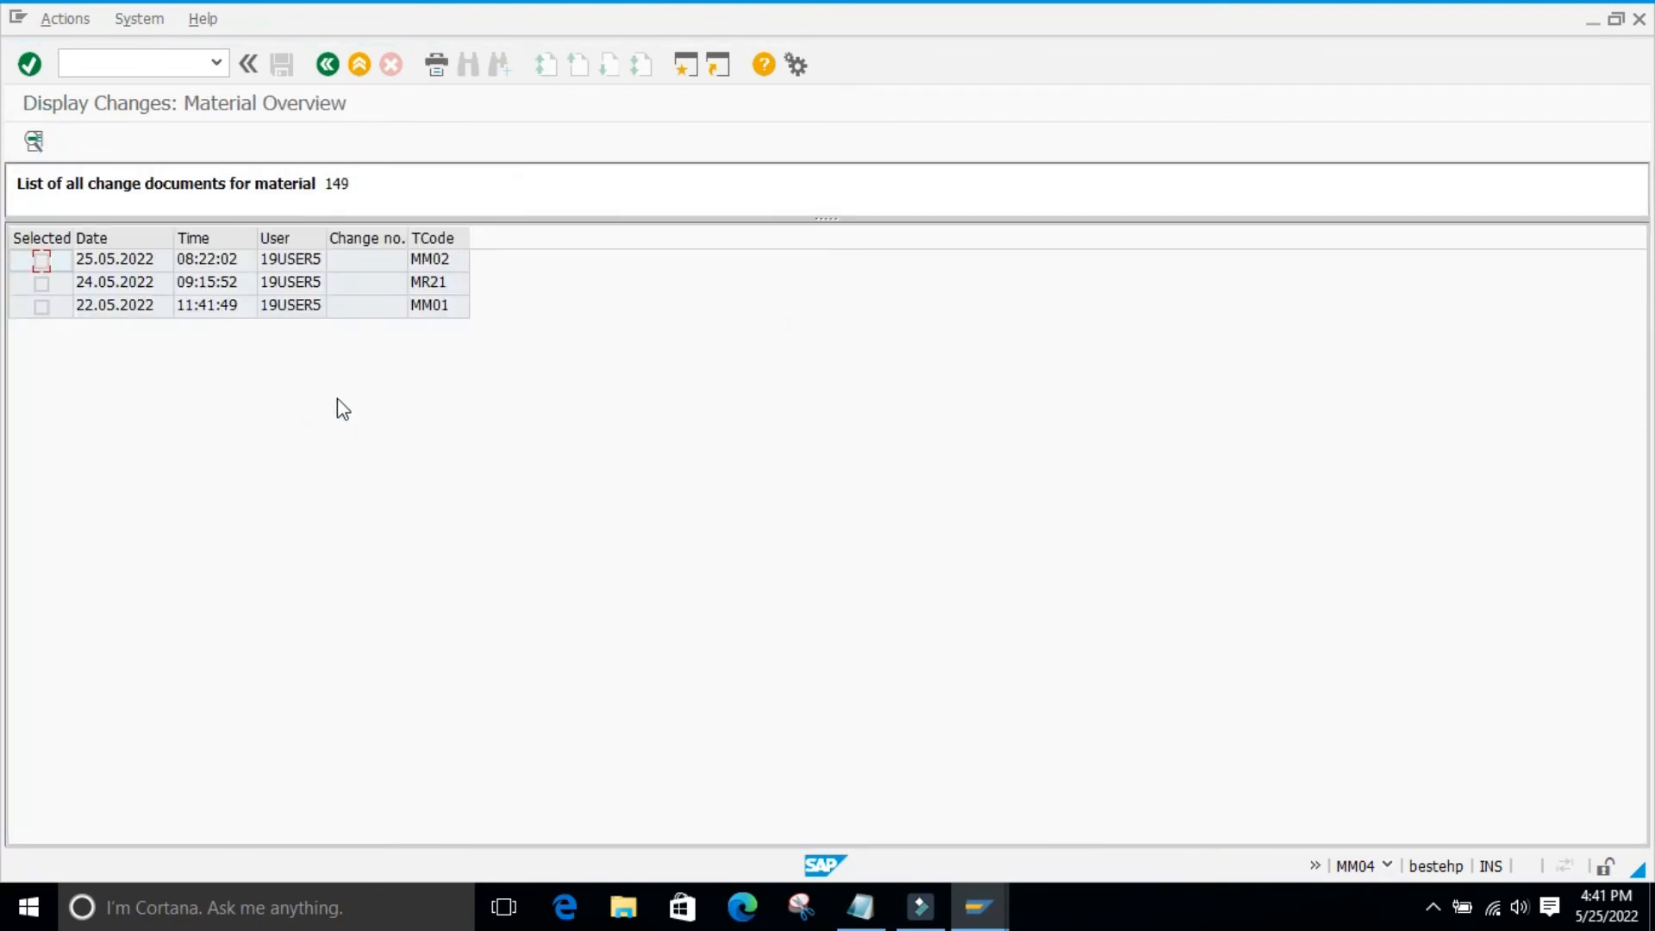
- Examine the overview of change documents for material 149, from its heading to the Date column
{"action": "left_click", "coordinate": [603, 343]}
{"action": "left_click_drag", "start_coordinate": [15, 190], "coordinate": [376, 188]}
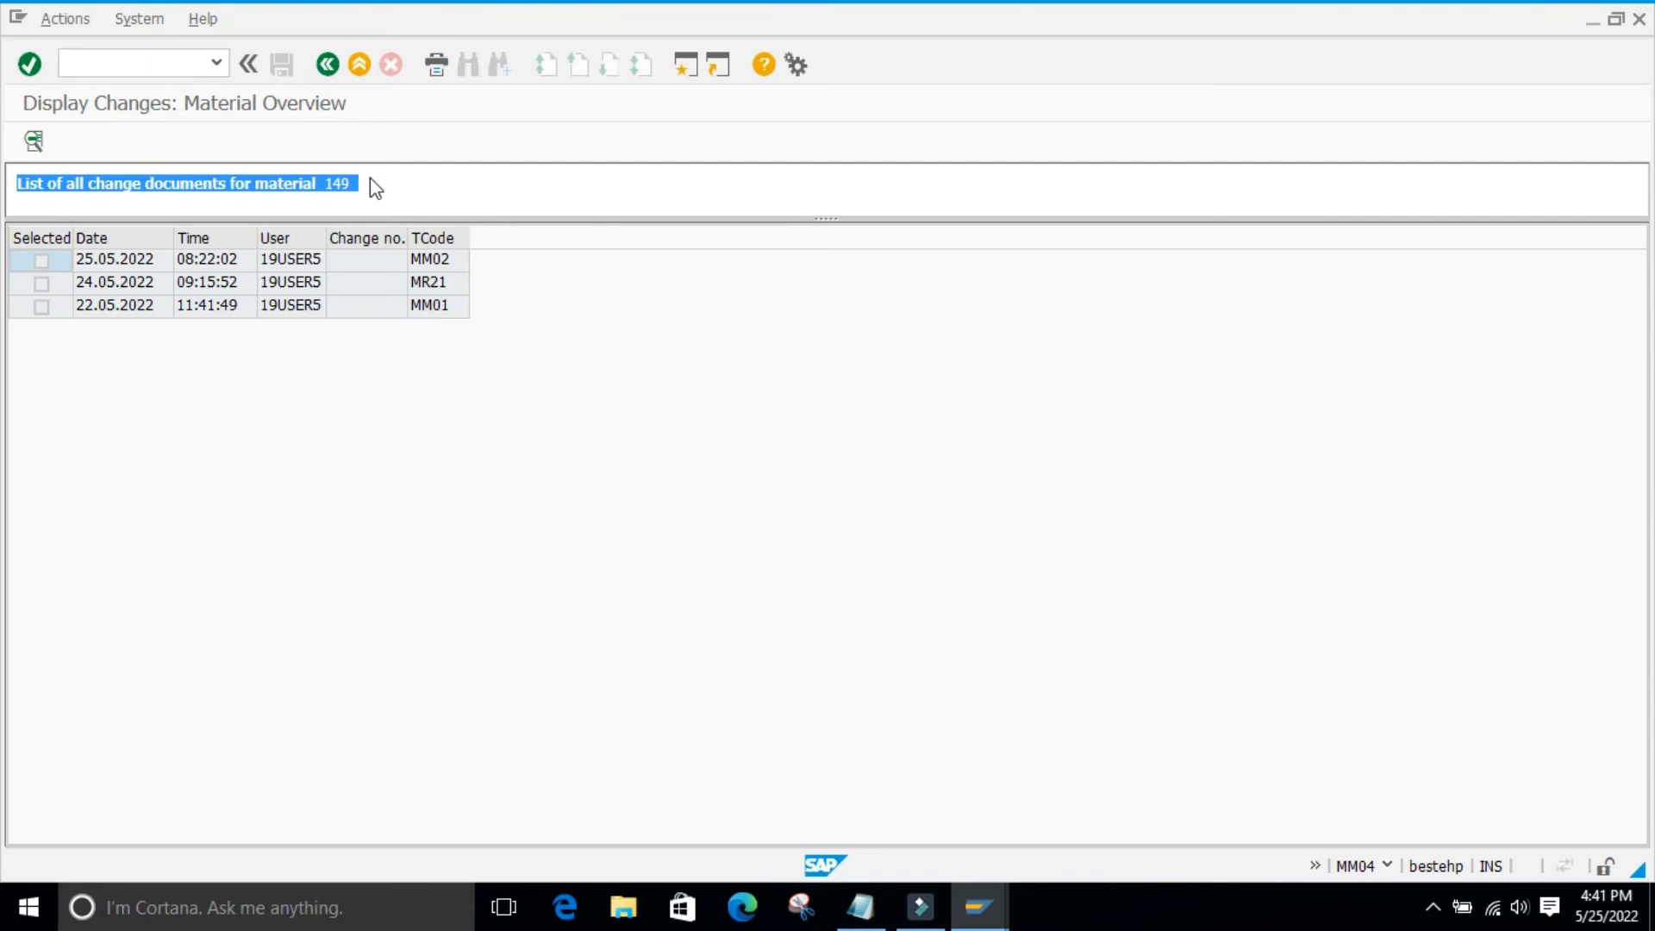
{"action": "left_click", "coordinate": [345, 182]}
{"action": "left_click", "coordinate": [458, 462]}
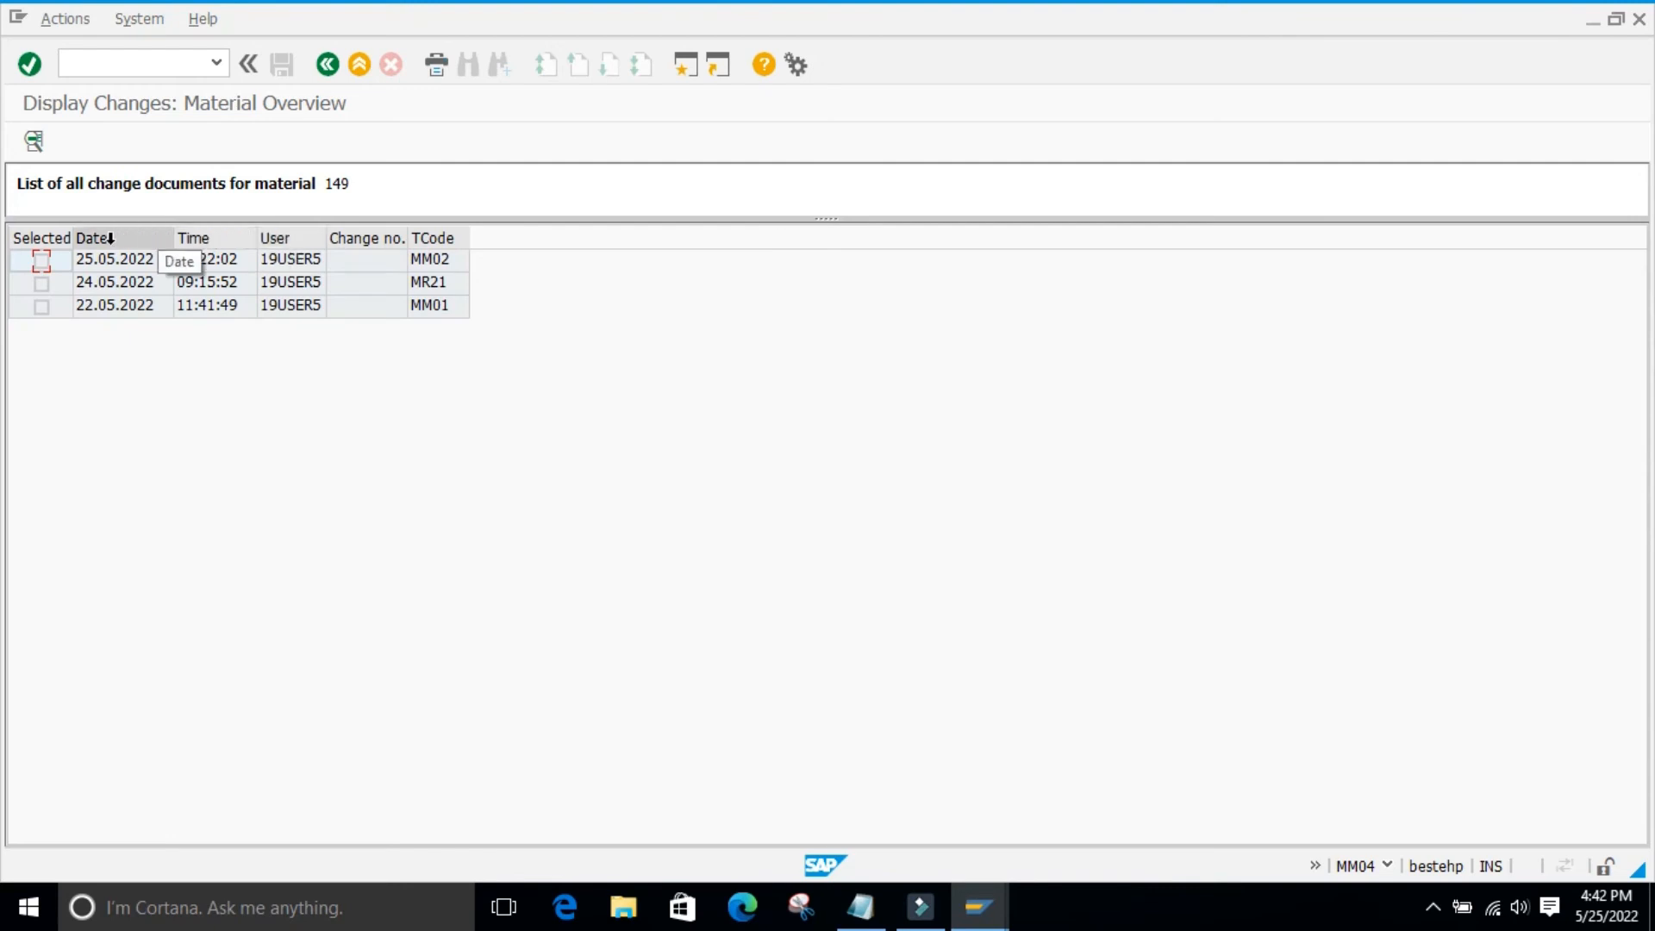
{"action": "left_click", "coordinate": [173, 429]}
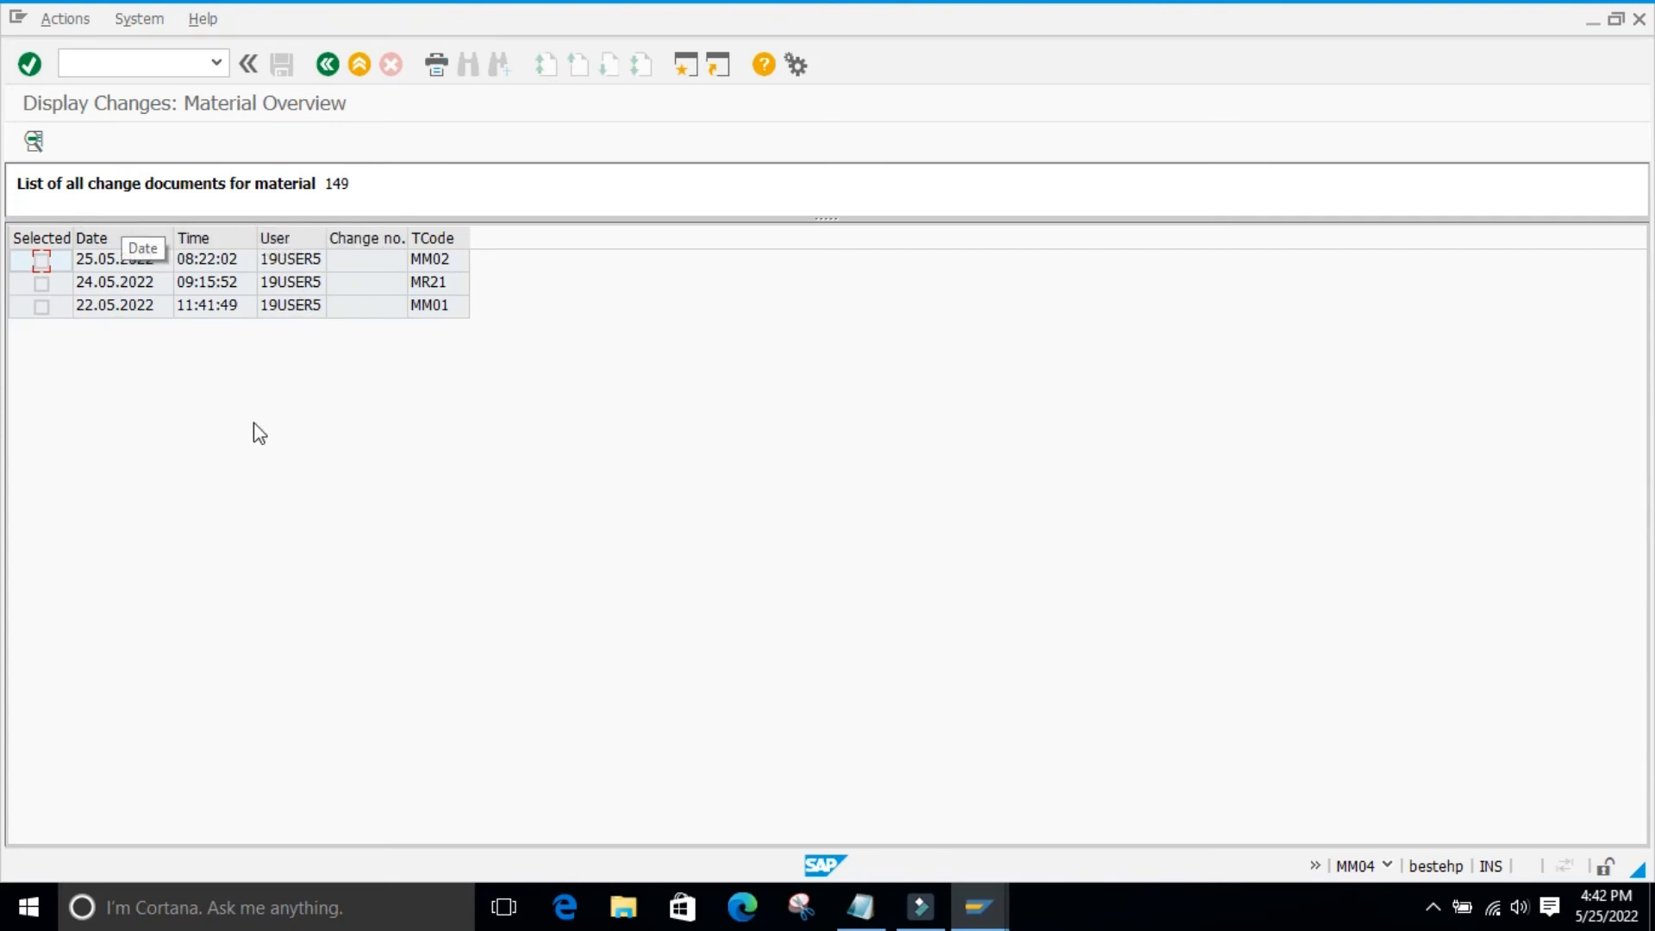
{"action": "left_click", "coordinate": [288, 422]}
- Open the MM02 change document of 25.05.2022 and widen its Old Value, New Value and Field Desc. columns
{"action": "left_click", "coordinate": [69, 260]}
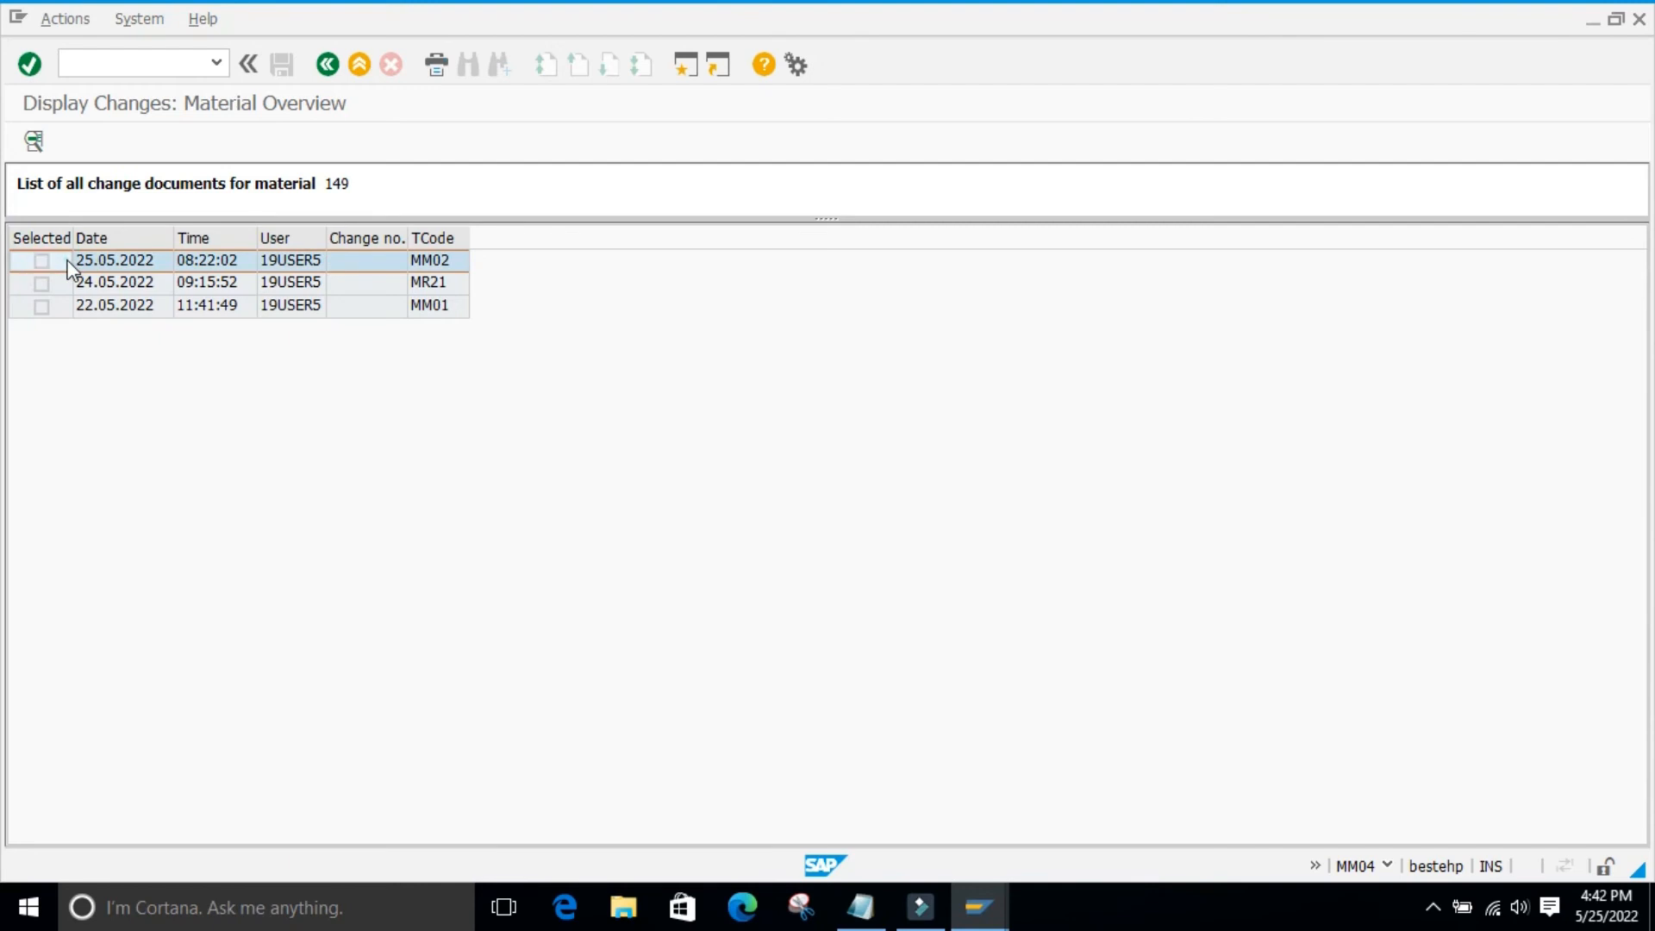
{"action": "double_click", "coordinate": [68, 262]}
{"action": "left_click", "coordinate": [359, 430]}
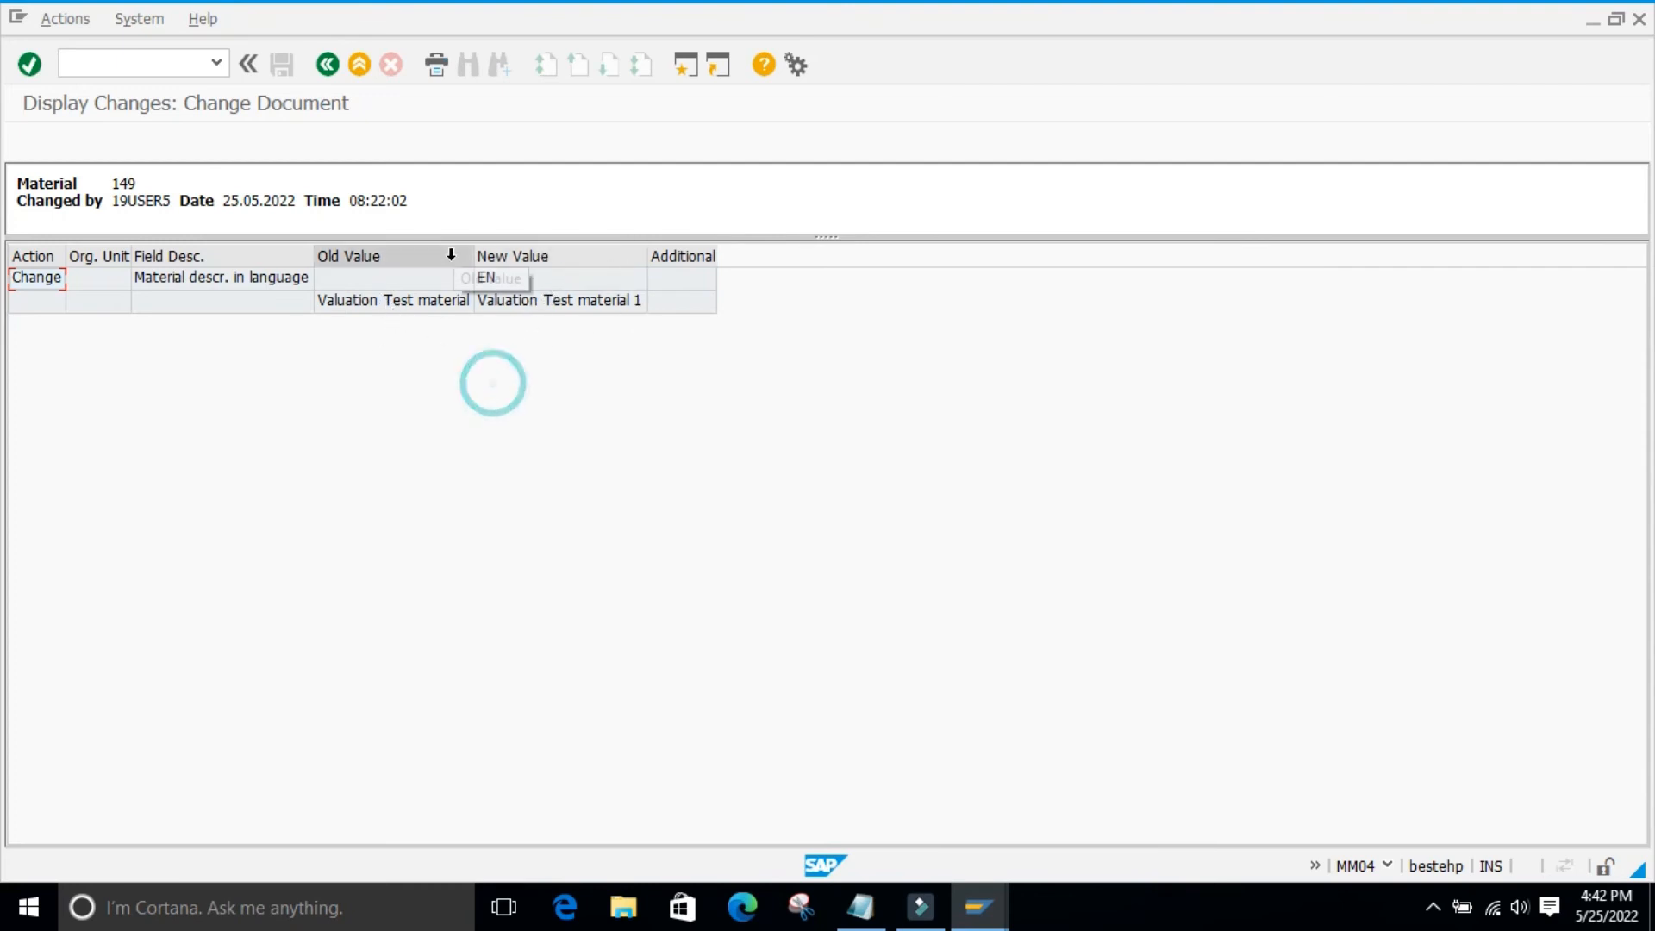
{"action": "left_click_drag", "start_coordinate": [473, 256], "coordinate": [566, 256]}
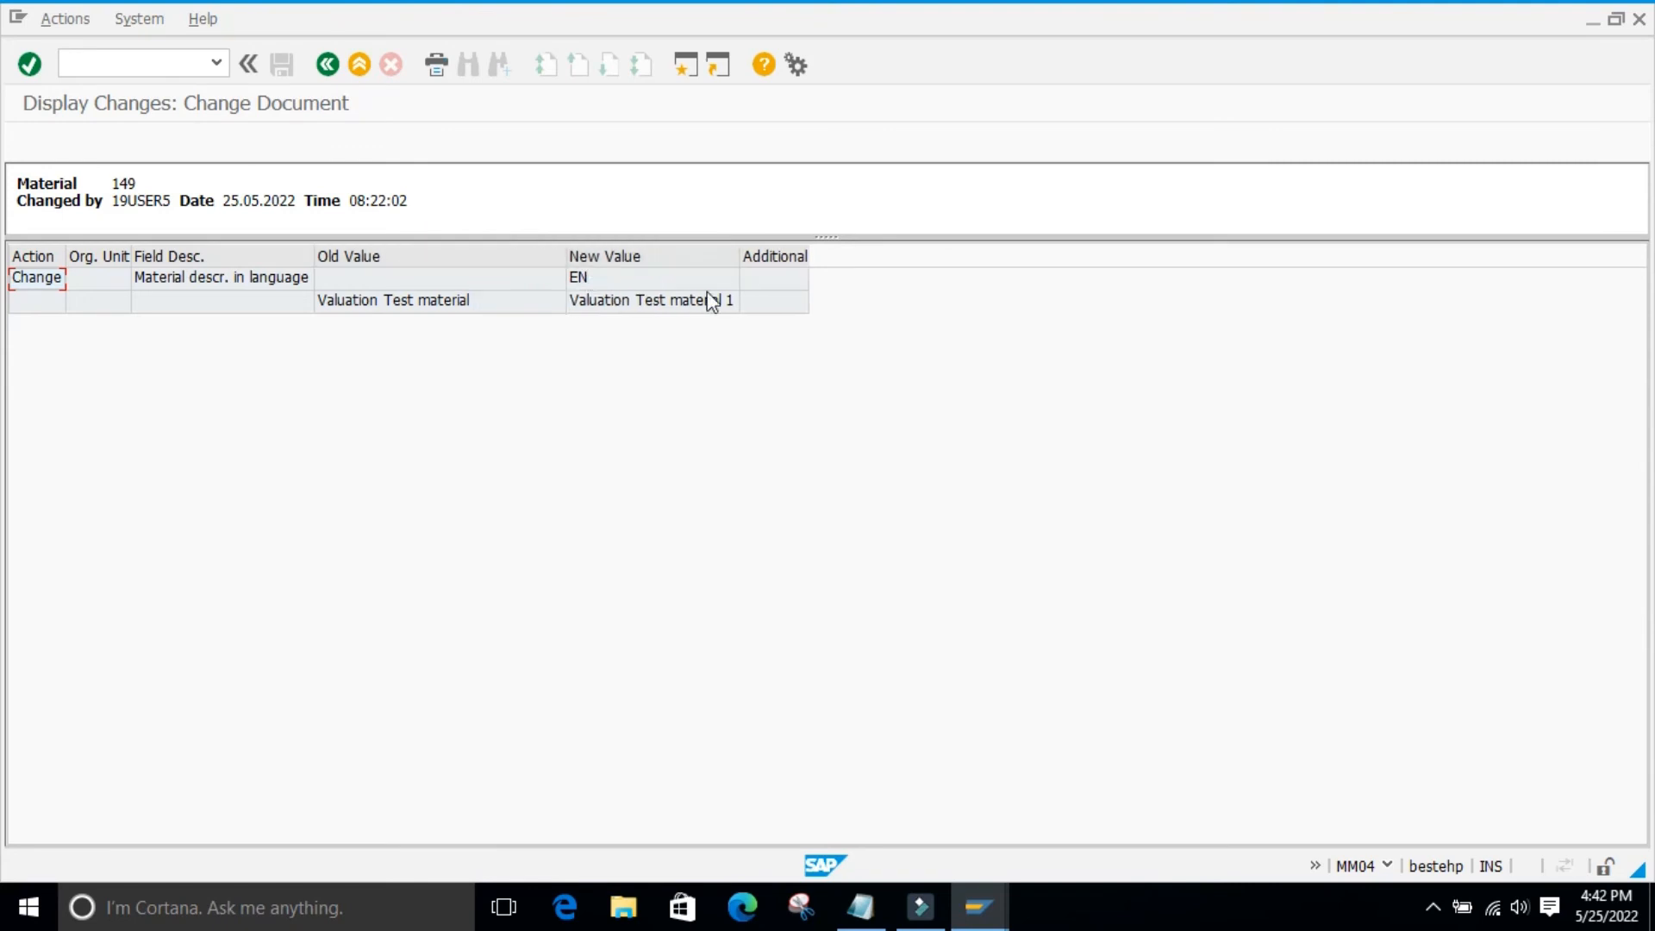
{"action": "left_click_drag", "start_coordinate": [740, 250], "coordinate": [854, 270]}
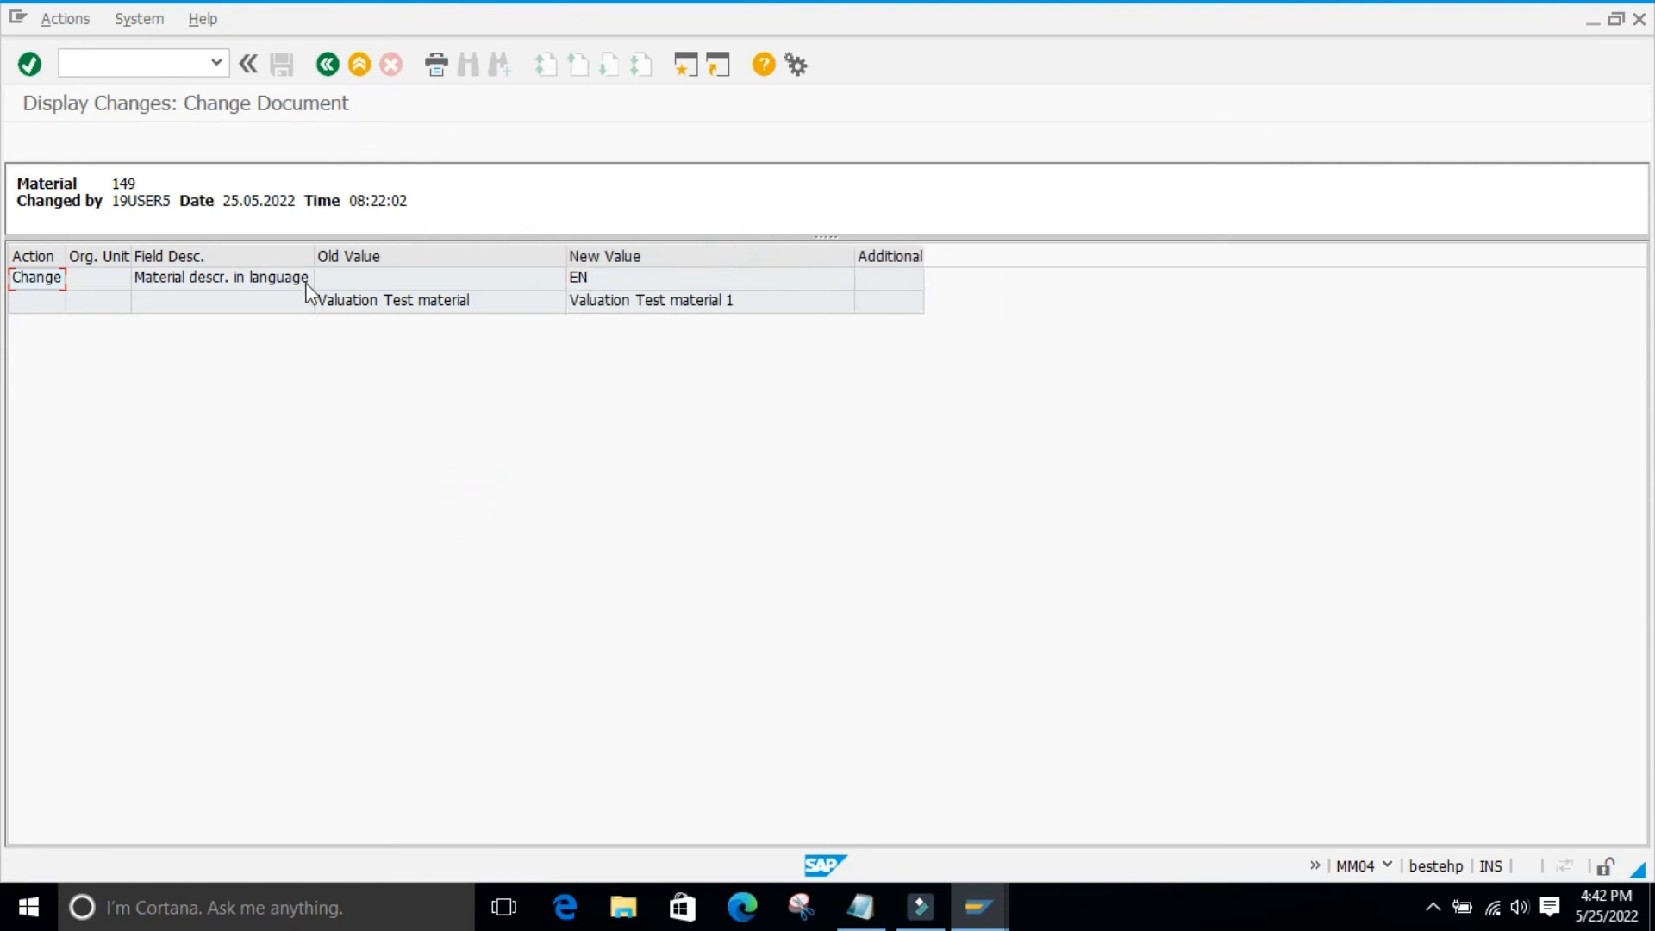
{"action": "left_click_drag", "start_coordinate": [314, 254], "coordinate": [350, 259]}
{"action": "left_click", "coordinate": [247, 377]}
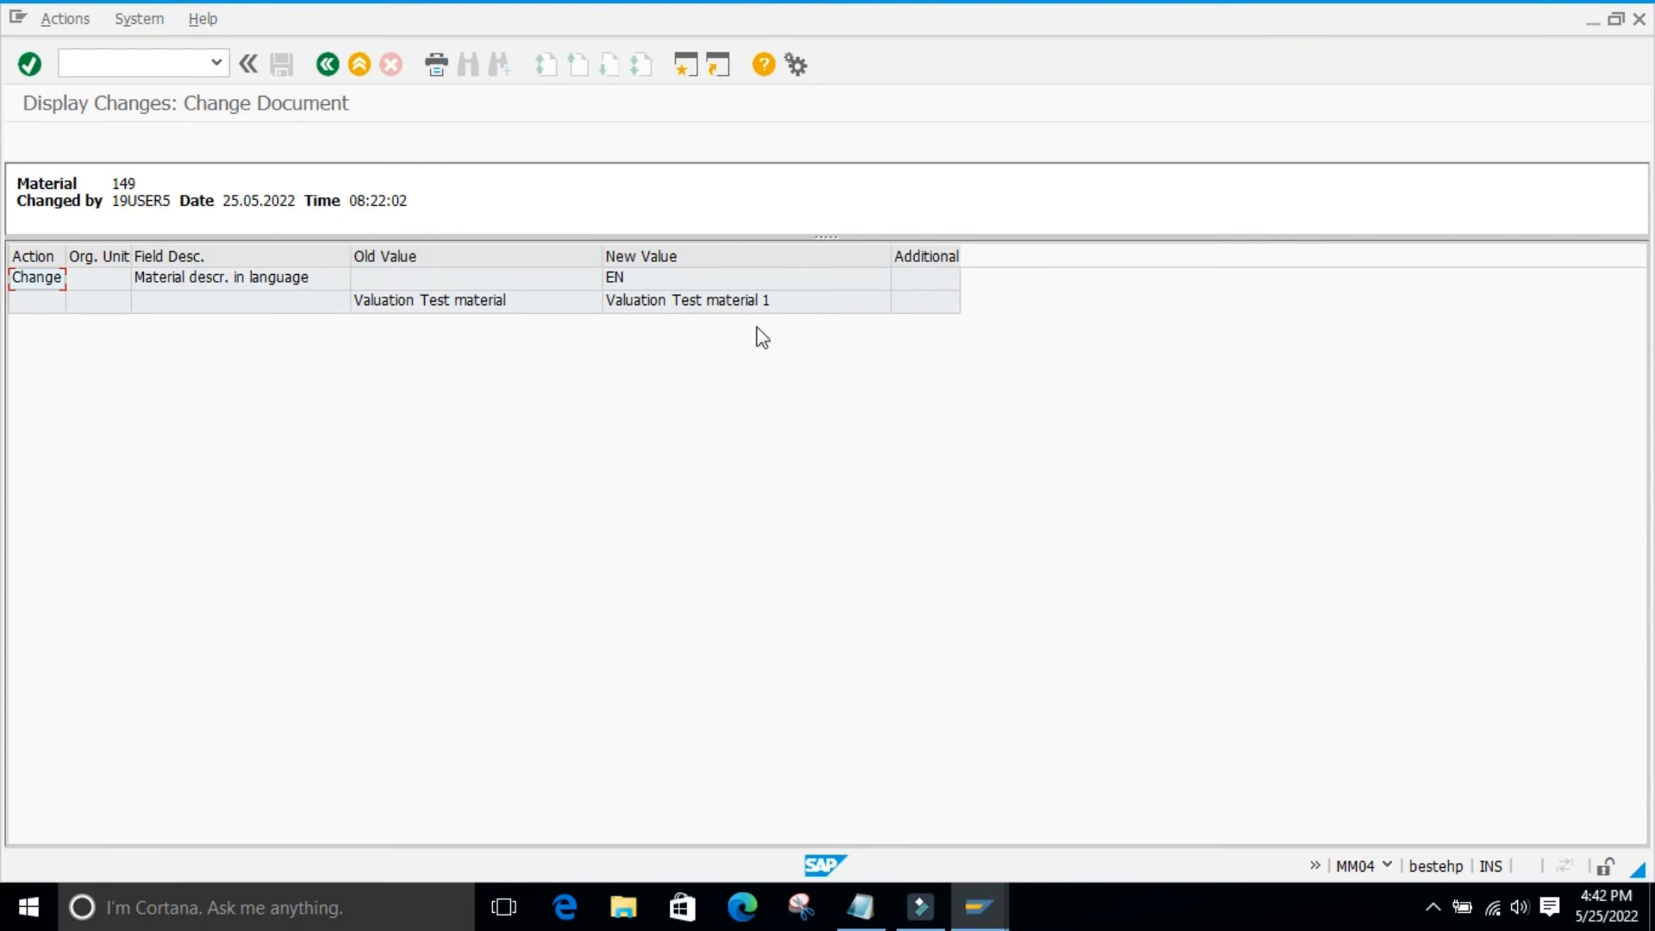
- Return to the change document overview and open the MR21 change dated 24.05.2022
{"action": "left_click", "coordinate": [710, 474]}
{"action": "left_click", "coordinate": [327, 64]}
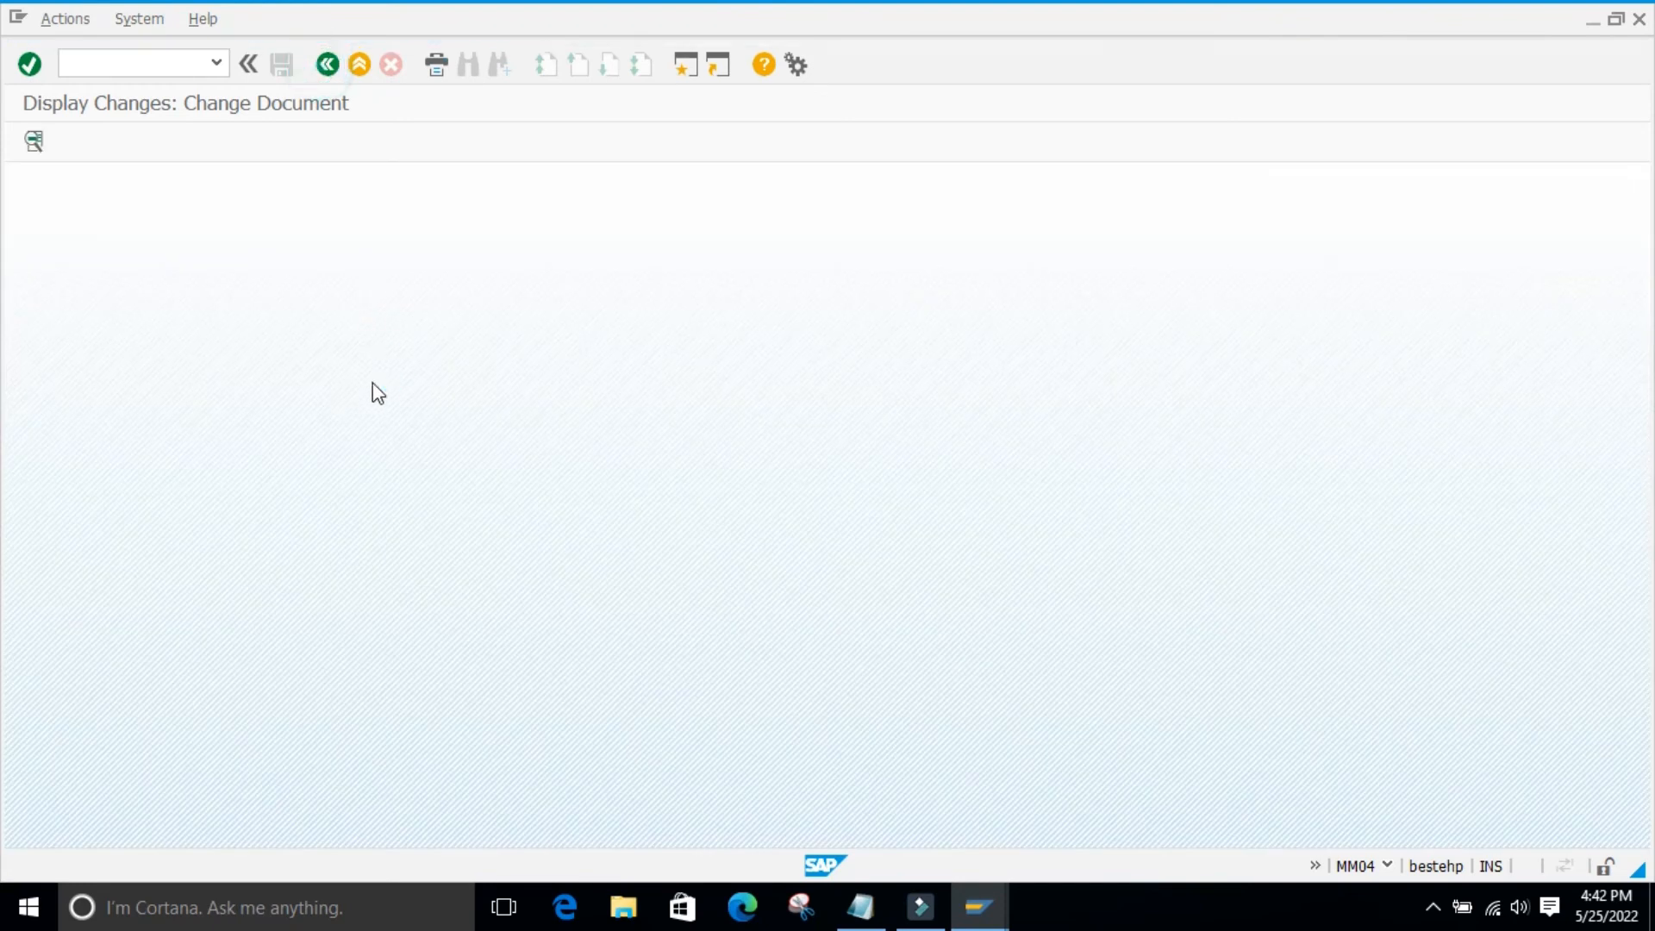
{"action": "left_click", "coordinate": [187, 367]}
{"action": "left_click", "coordinate": [42, 285]}
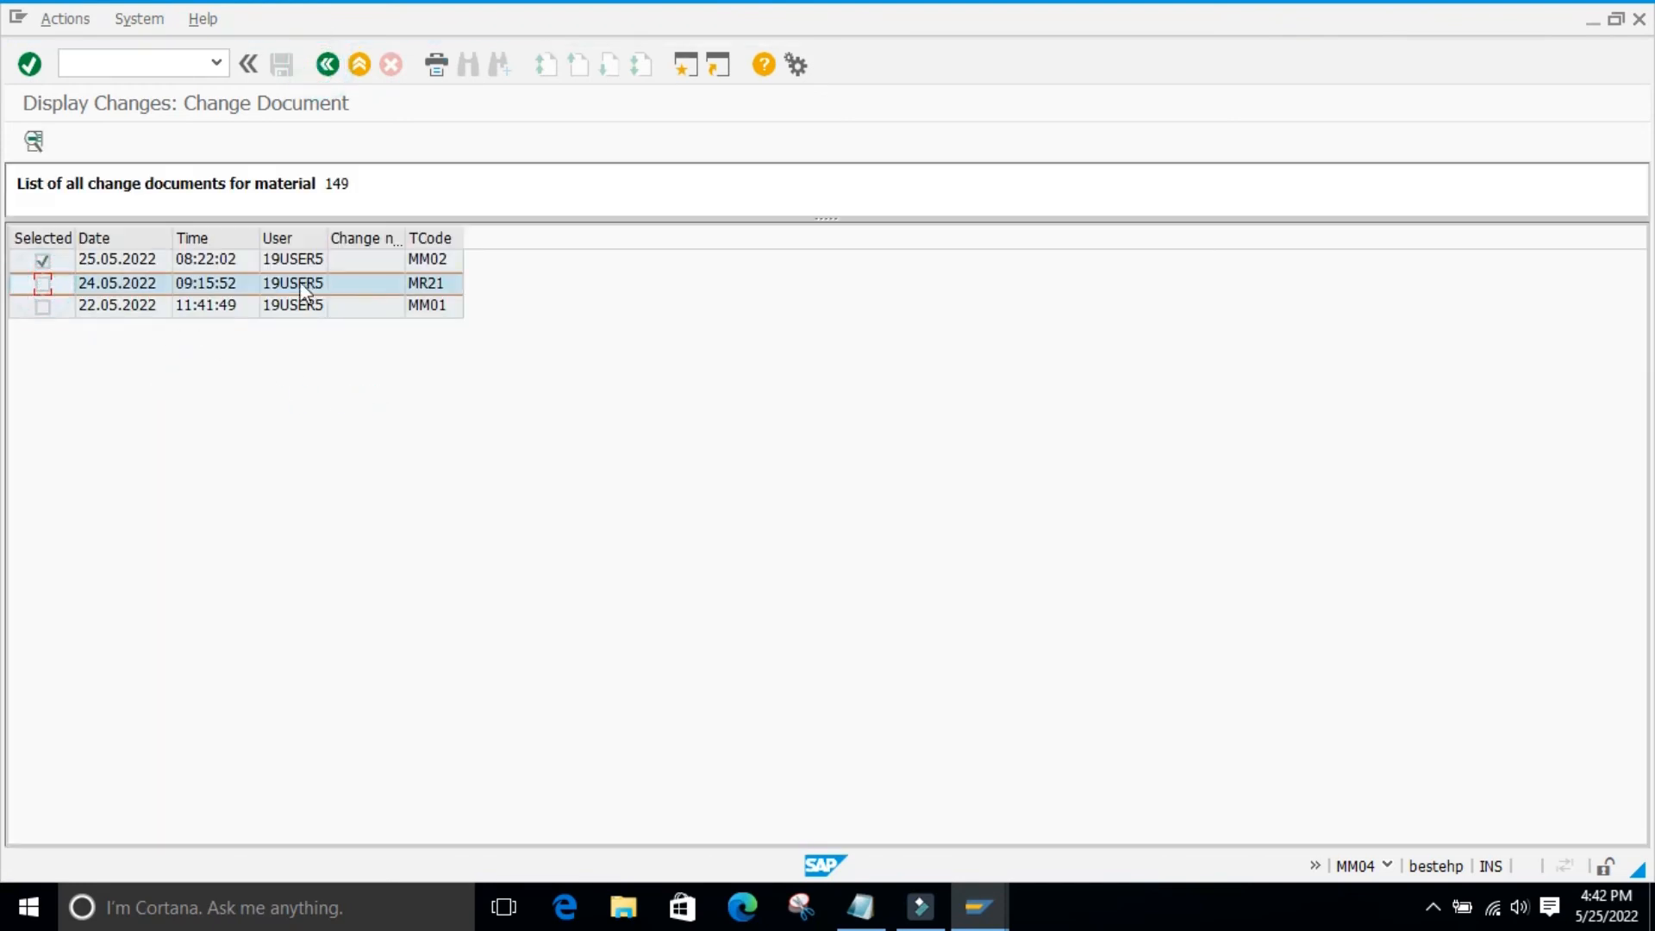
{"action": "left_click", "coordinate": [33, 141]}
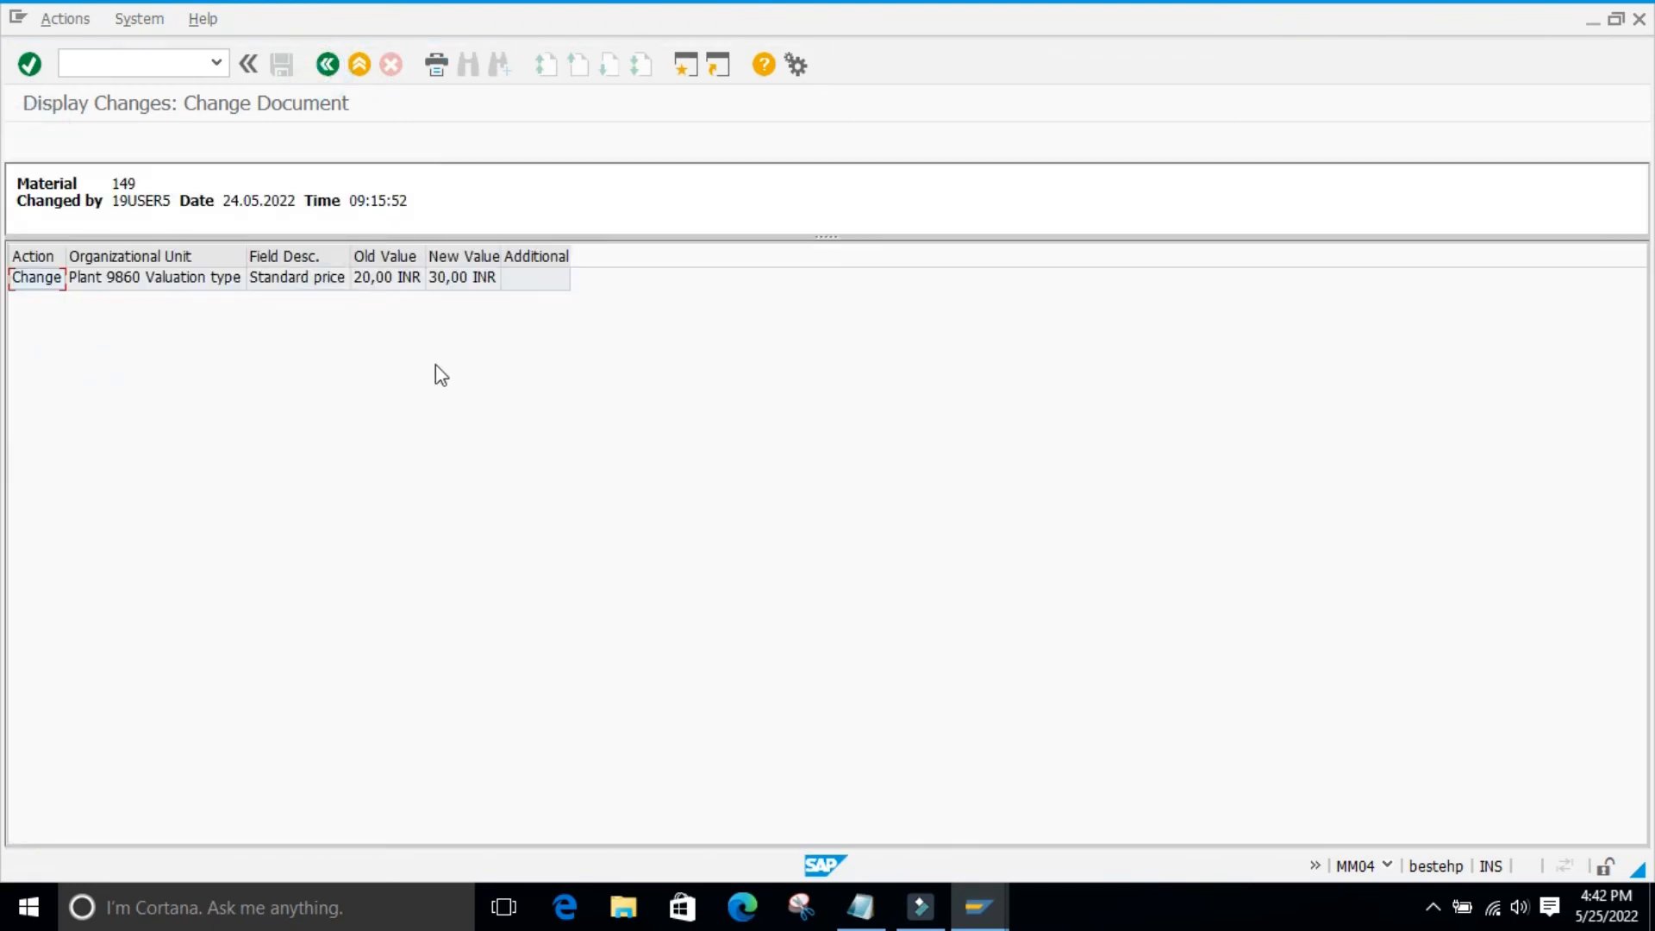
- Widen the Action, Field Desc. and Old Value columns of the 24.05.2022 change document and review its entries
{"action": "left_click", "coordinate": [414, 370]}
{"action": "left_click_drag", "start_coordinate": [348, 252], "coordinate": [547, 359]}
{"action": "left_click_drag", "start_coordinate": [66, 260], "coordinate": [92, 259]}
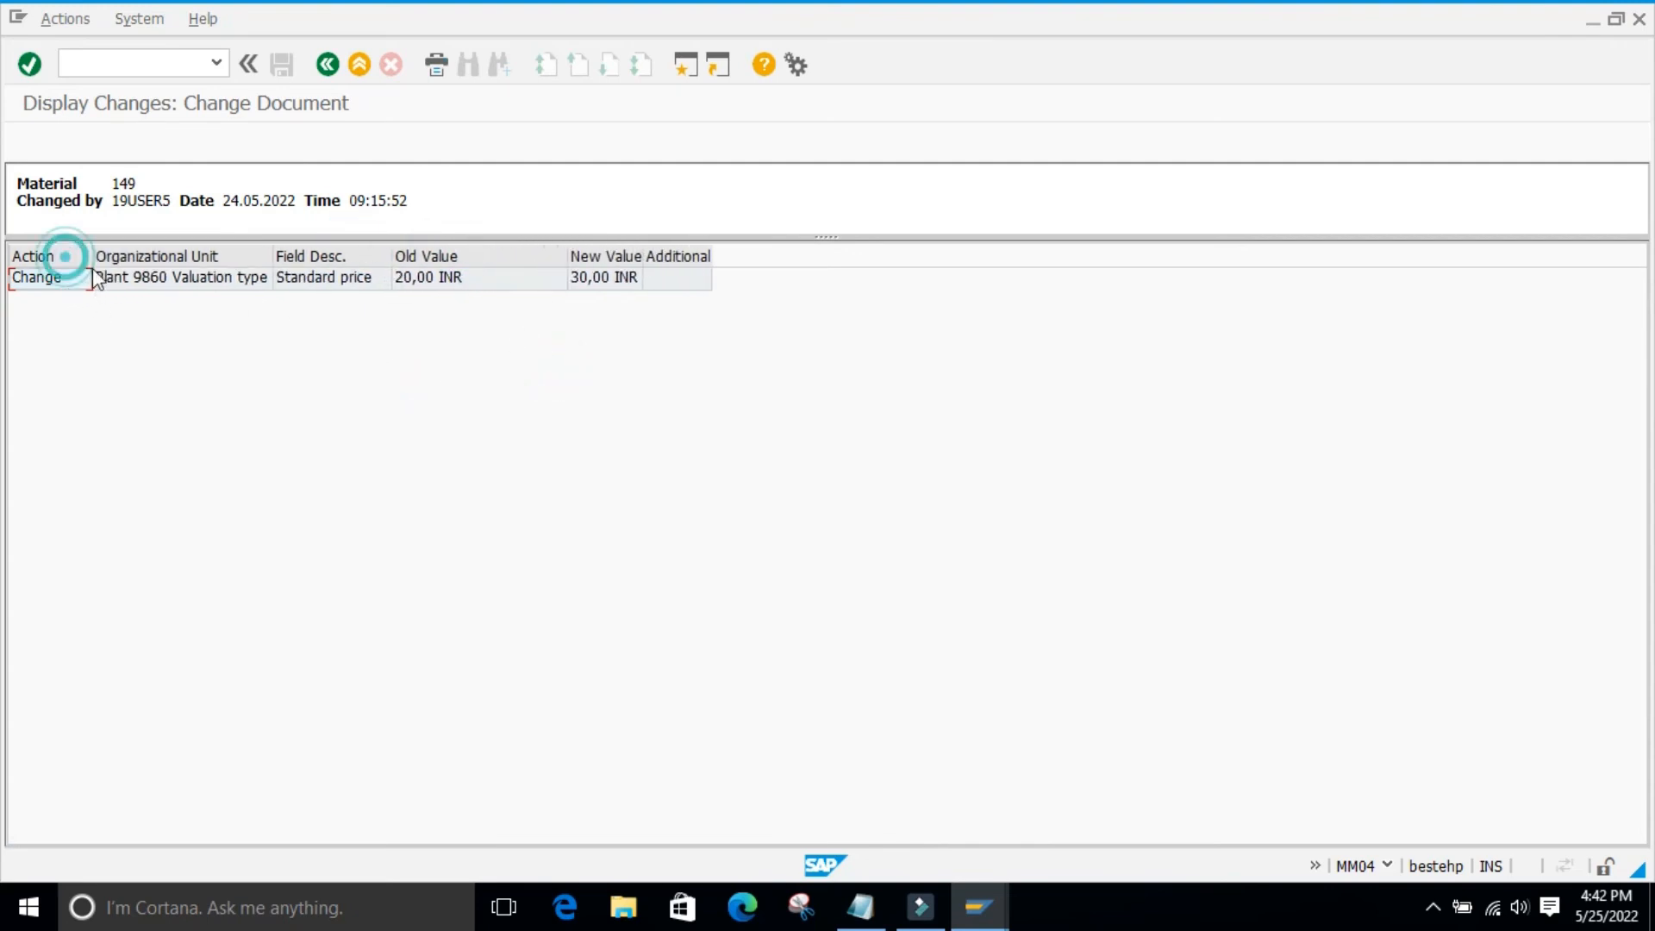
{"action": "left_click", "coordinate": [211, 365]}
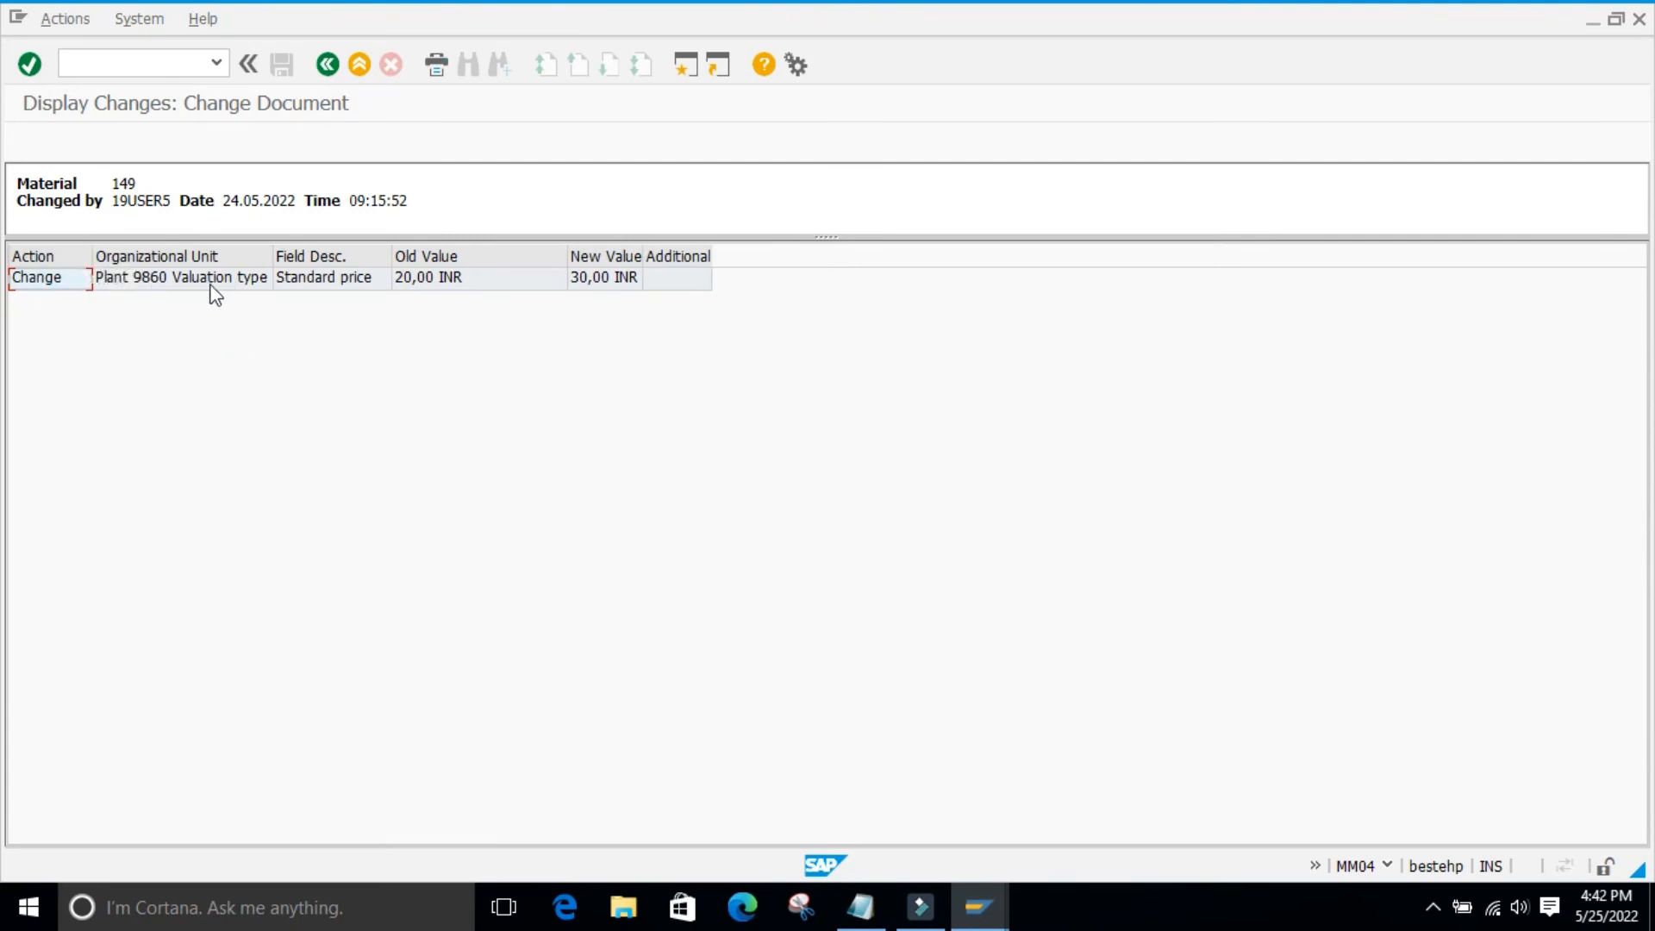
{"action": "left_click", "coordinate": [290, 324]}
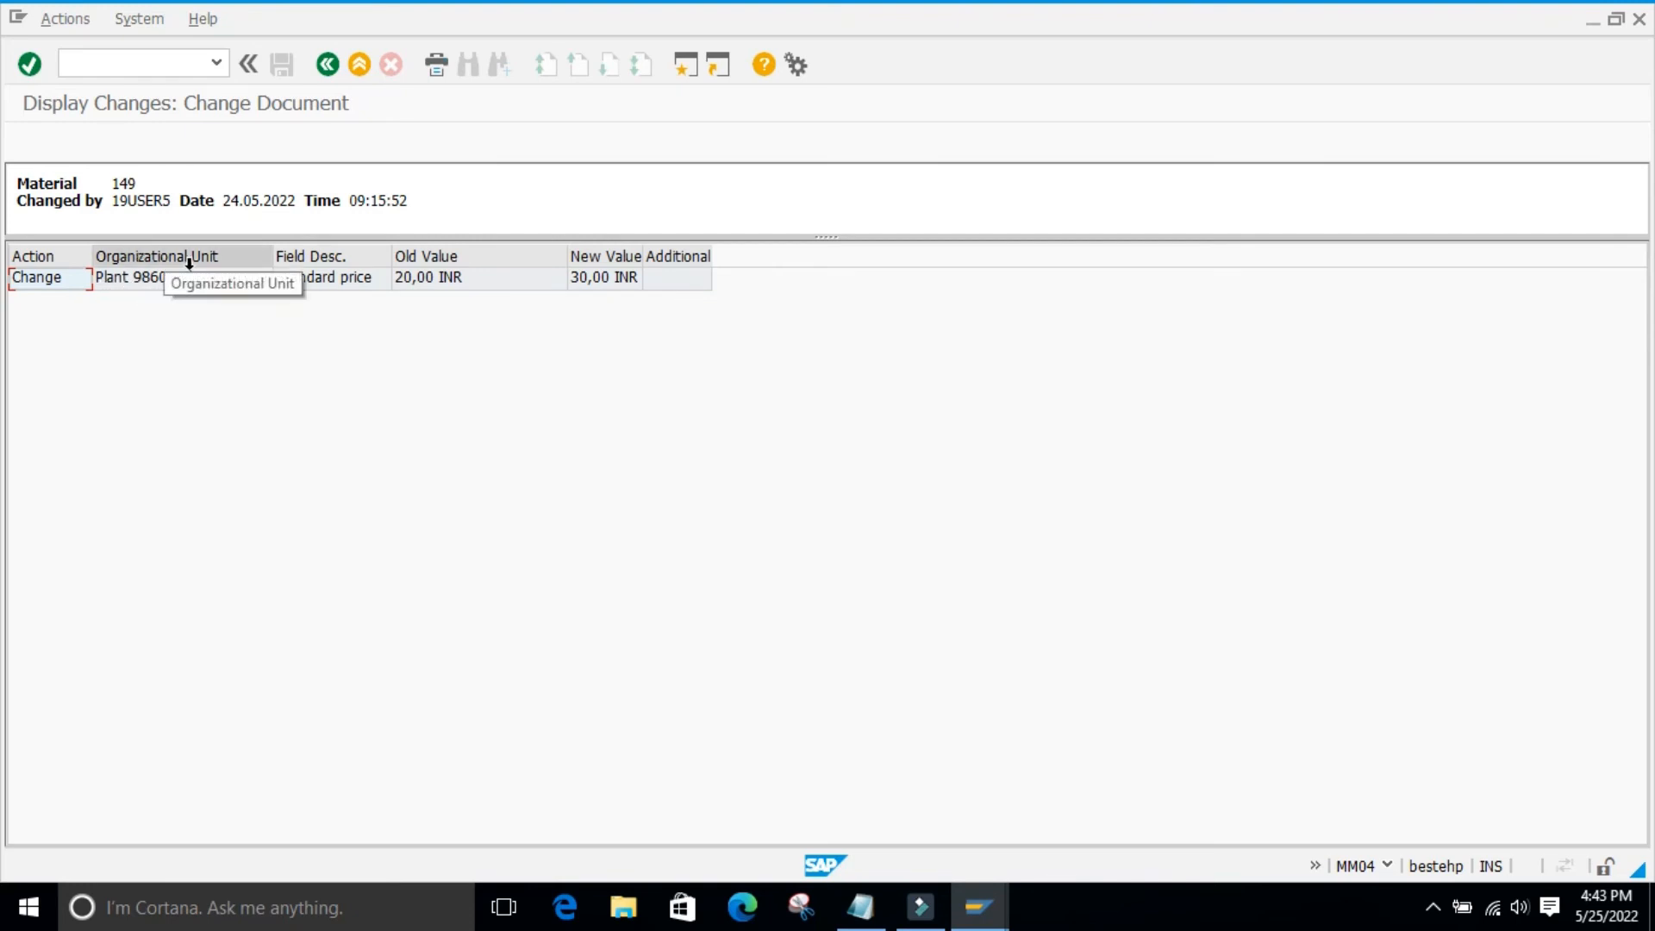
{"action": "left_click", "coordinate": [210, 363]}
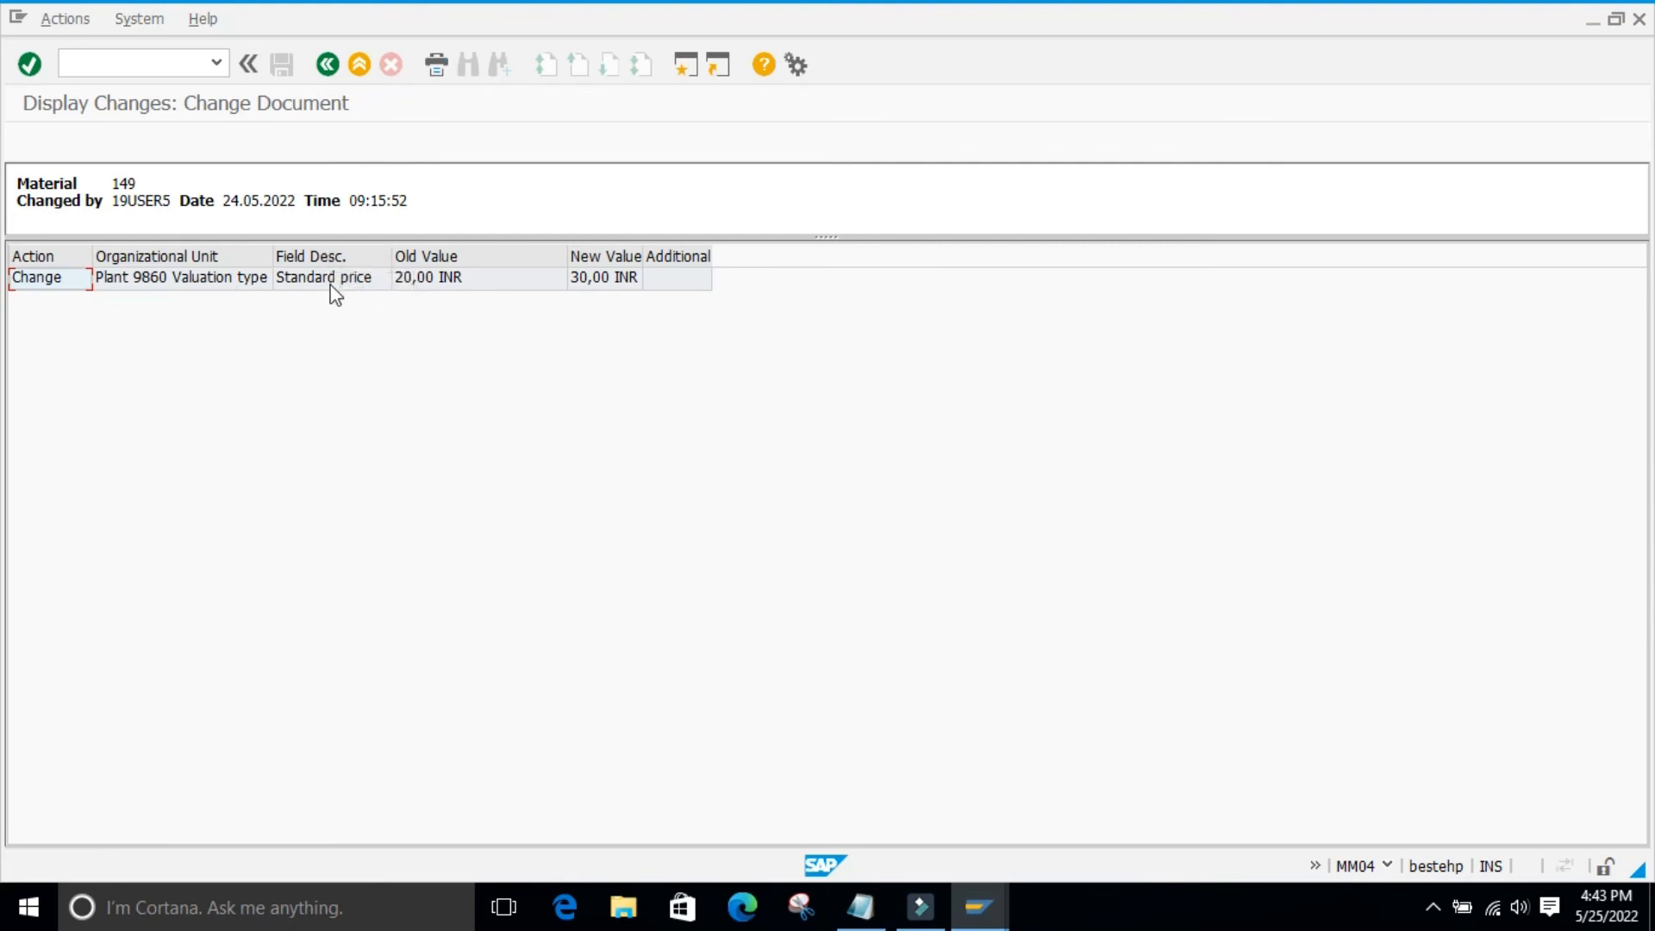
- Finish reviewing the 24.05.2022 price change, return to the overview and open the MM01 change document of 22.05.2022
{"action": "left_click", "coordinate": [349, 380]}
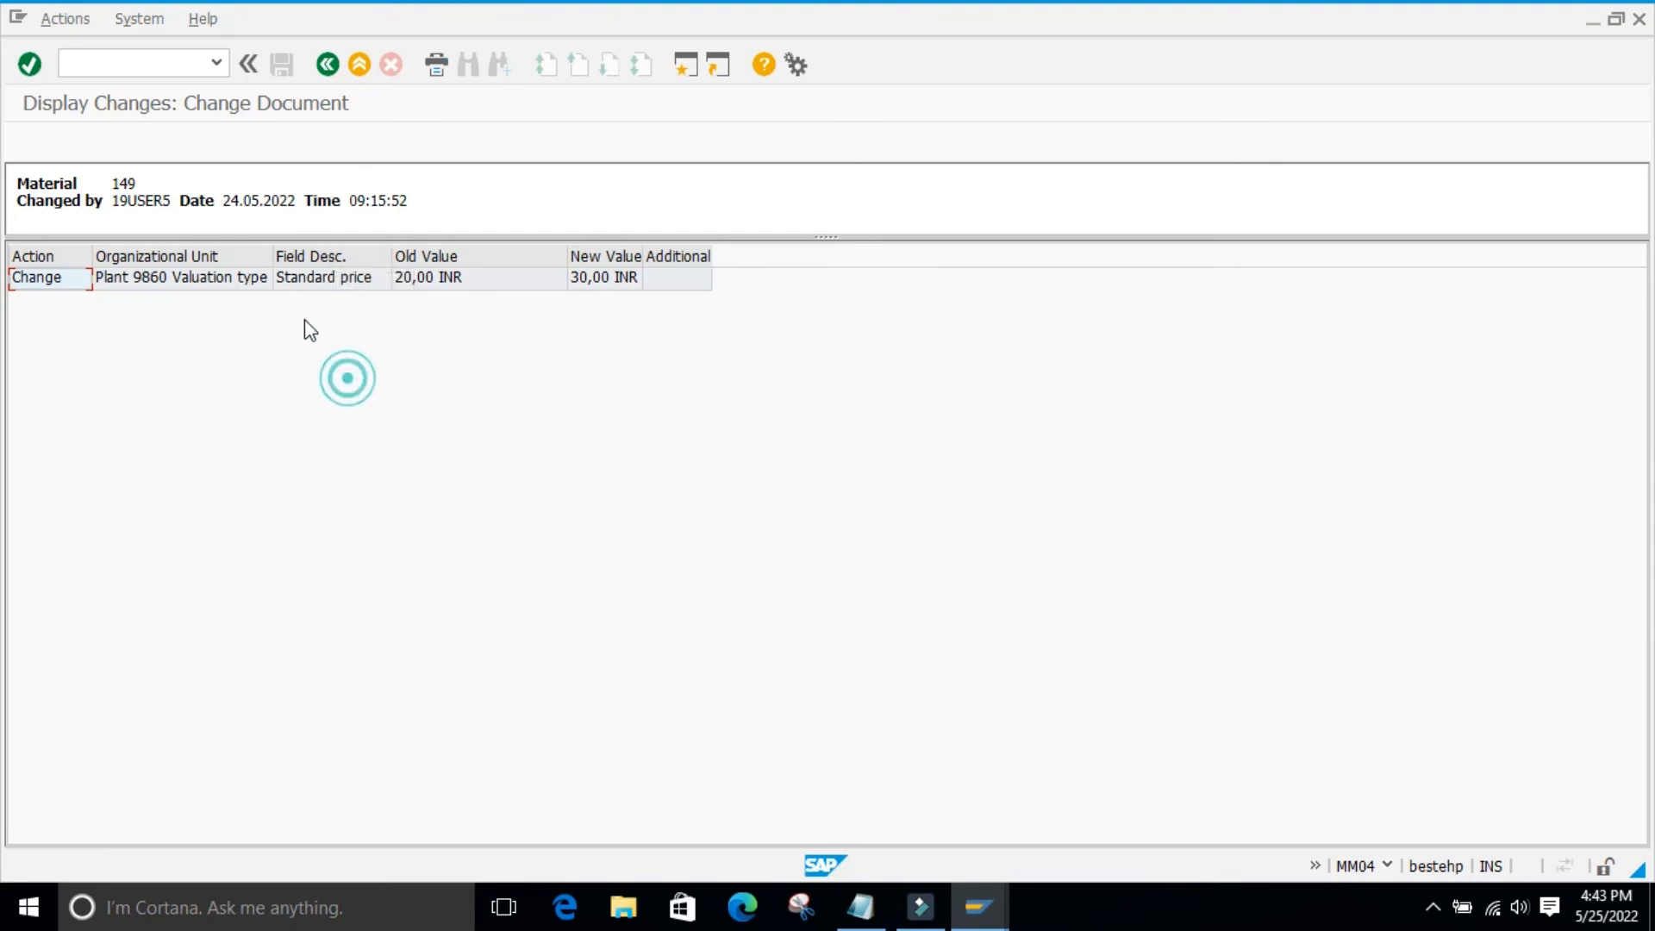
{"action": "left_click", "coordinate": [458, 346]}
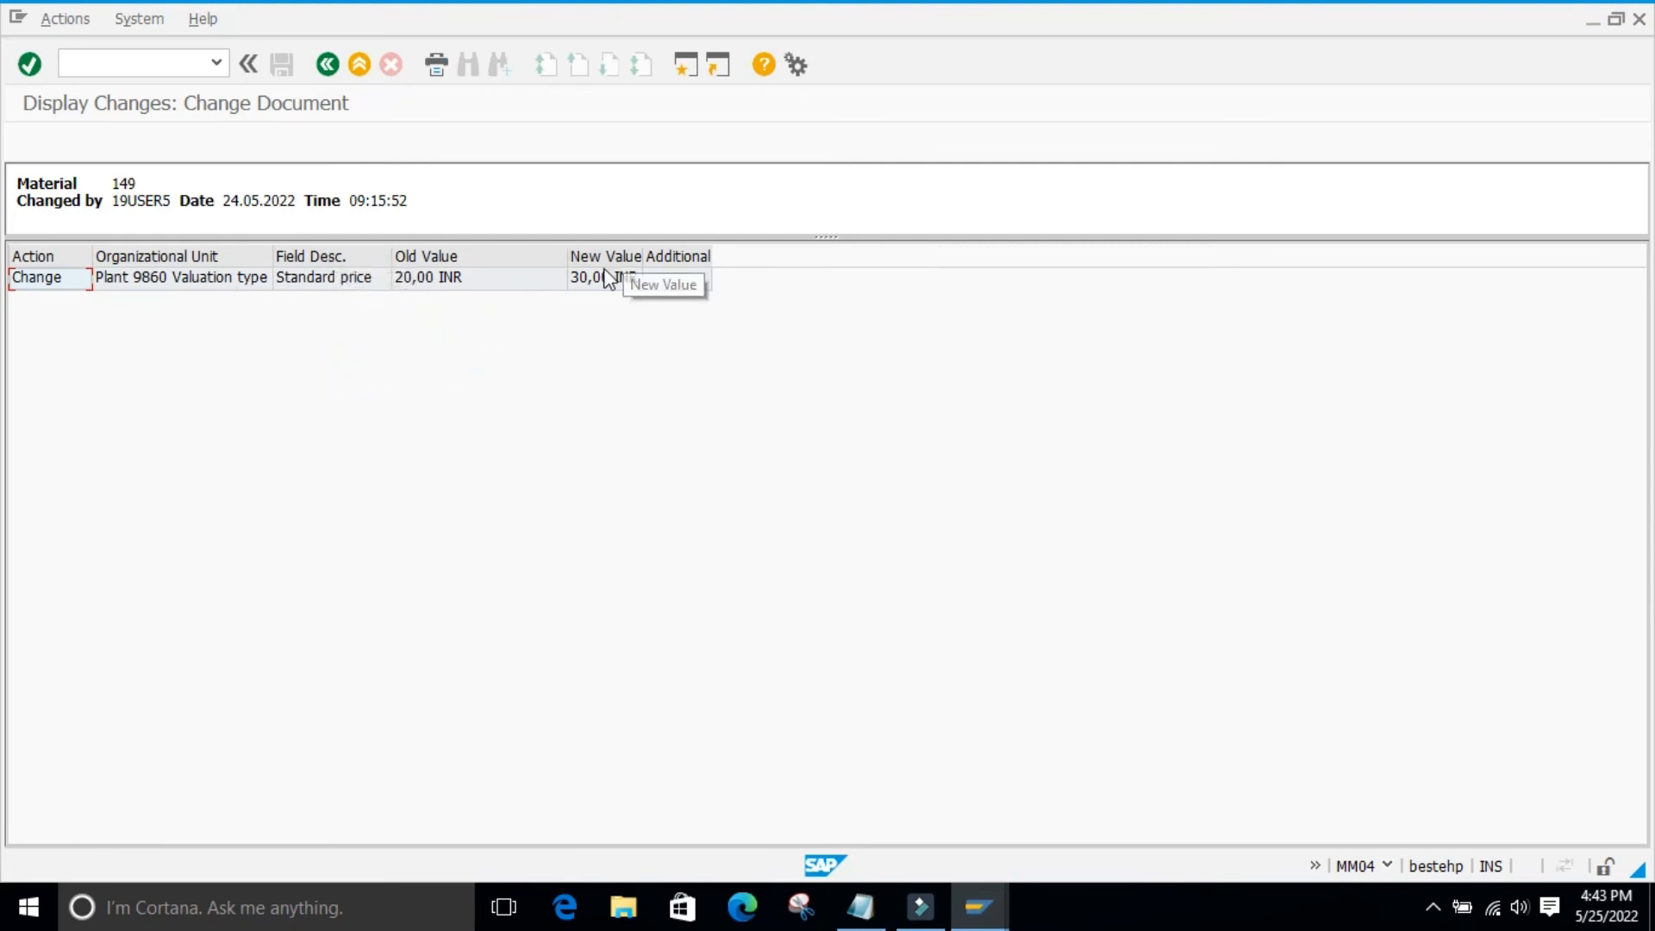
{"action": "left_click", "coordinate": [574, 422]}
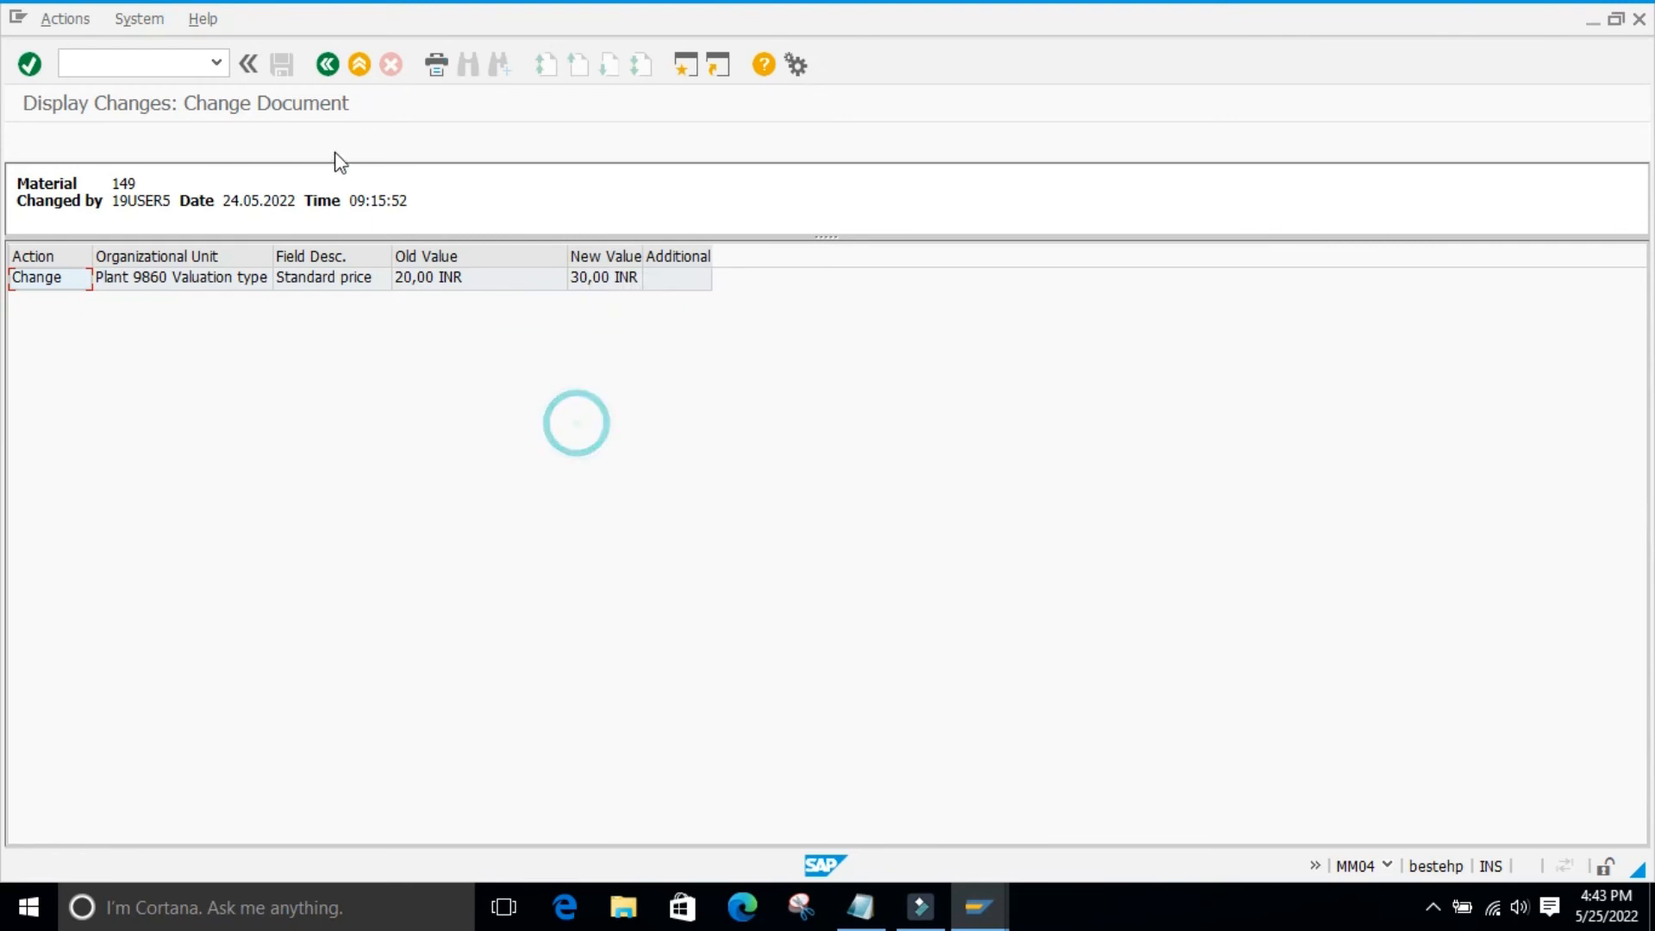
{"action": "left_click", "coordinate": [327, 68]}
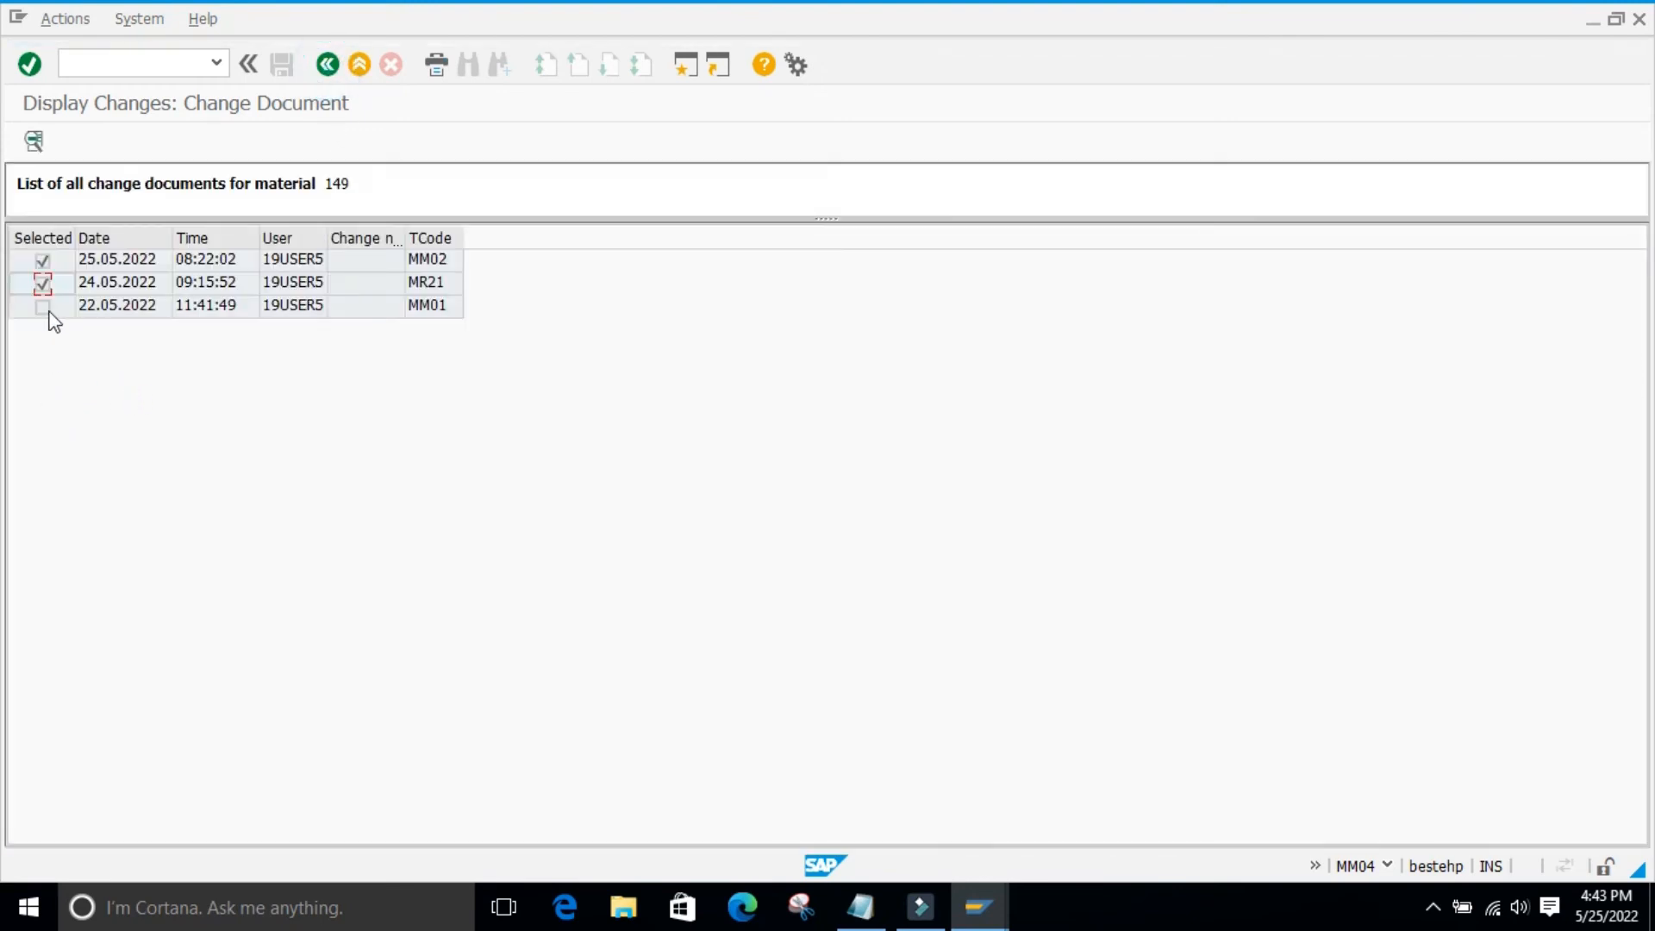
{"action": "left_click", "coordinate": [44, 307]}
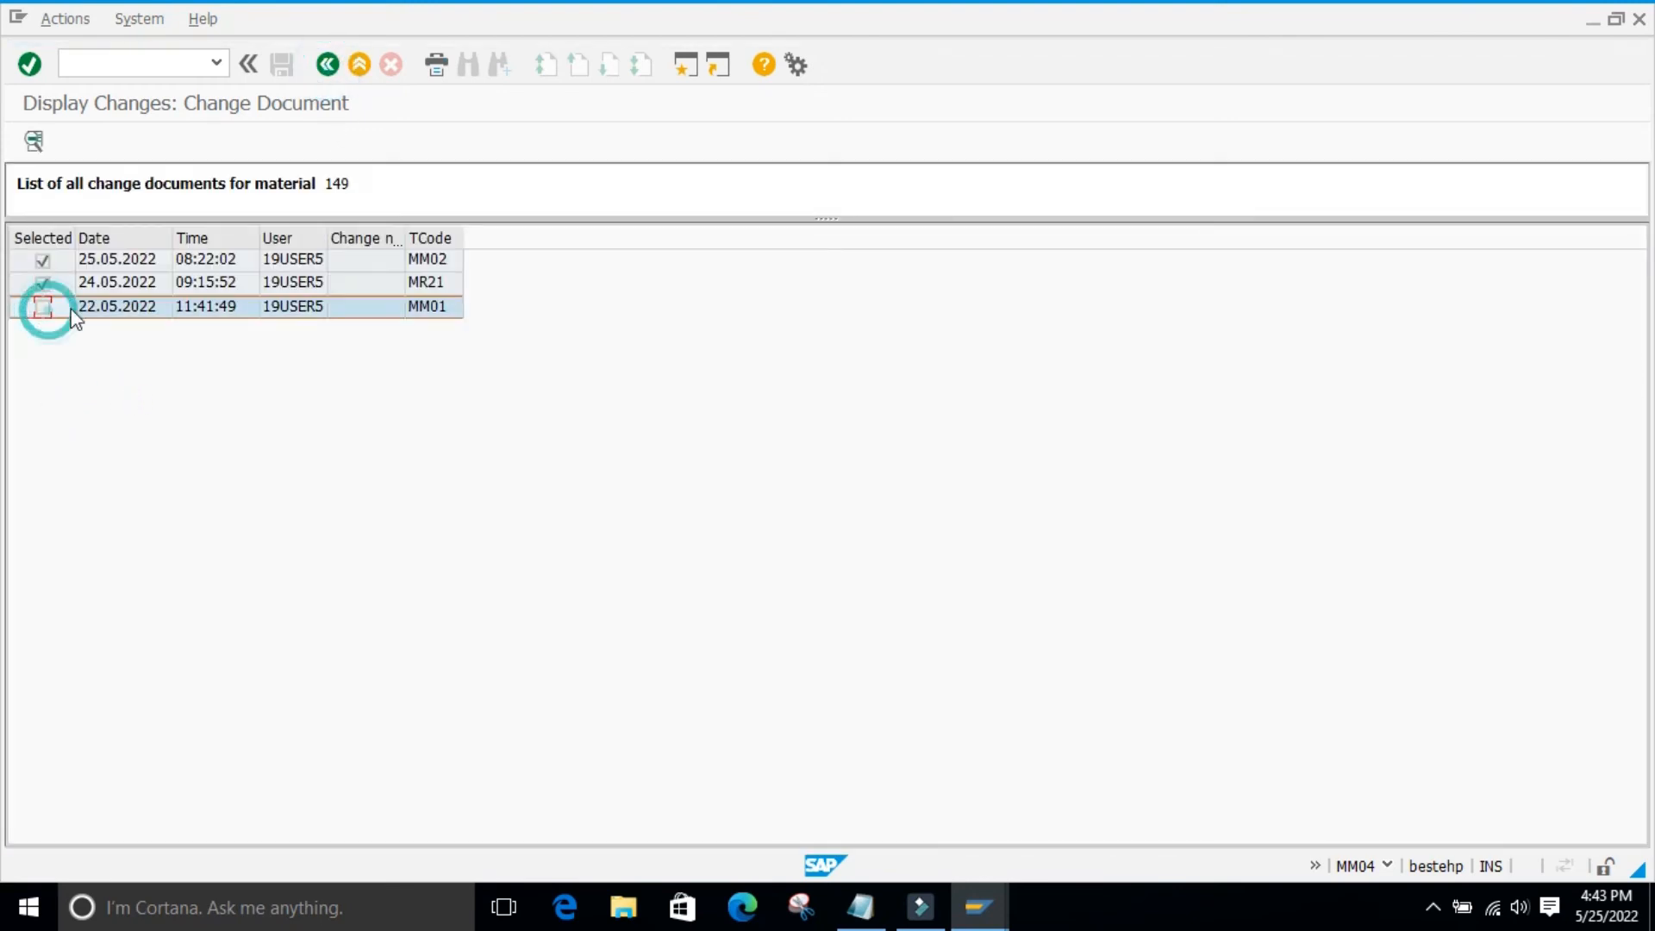
{"action": "left_click", "coordinate": [33, 143]}
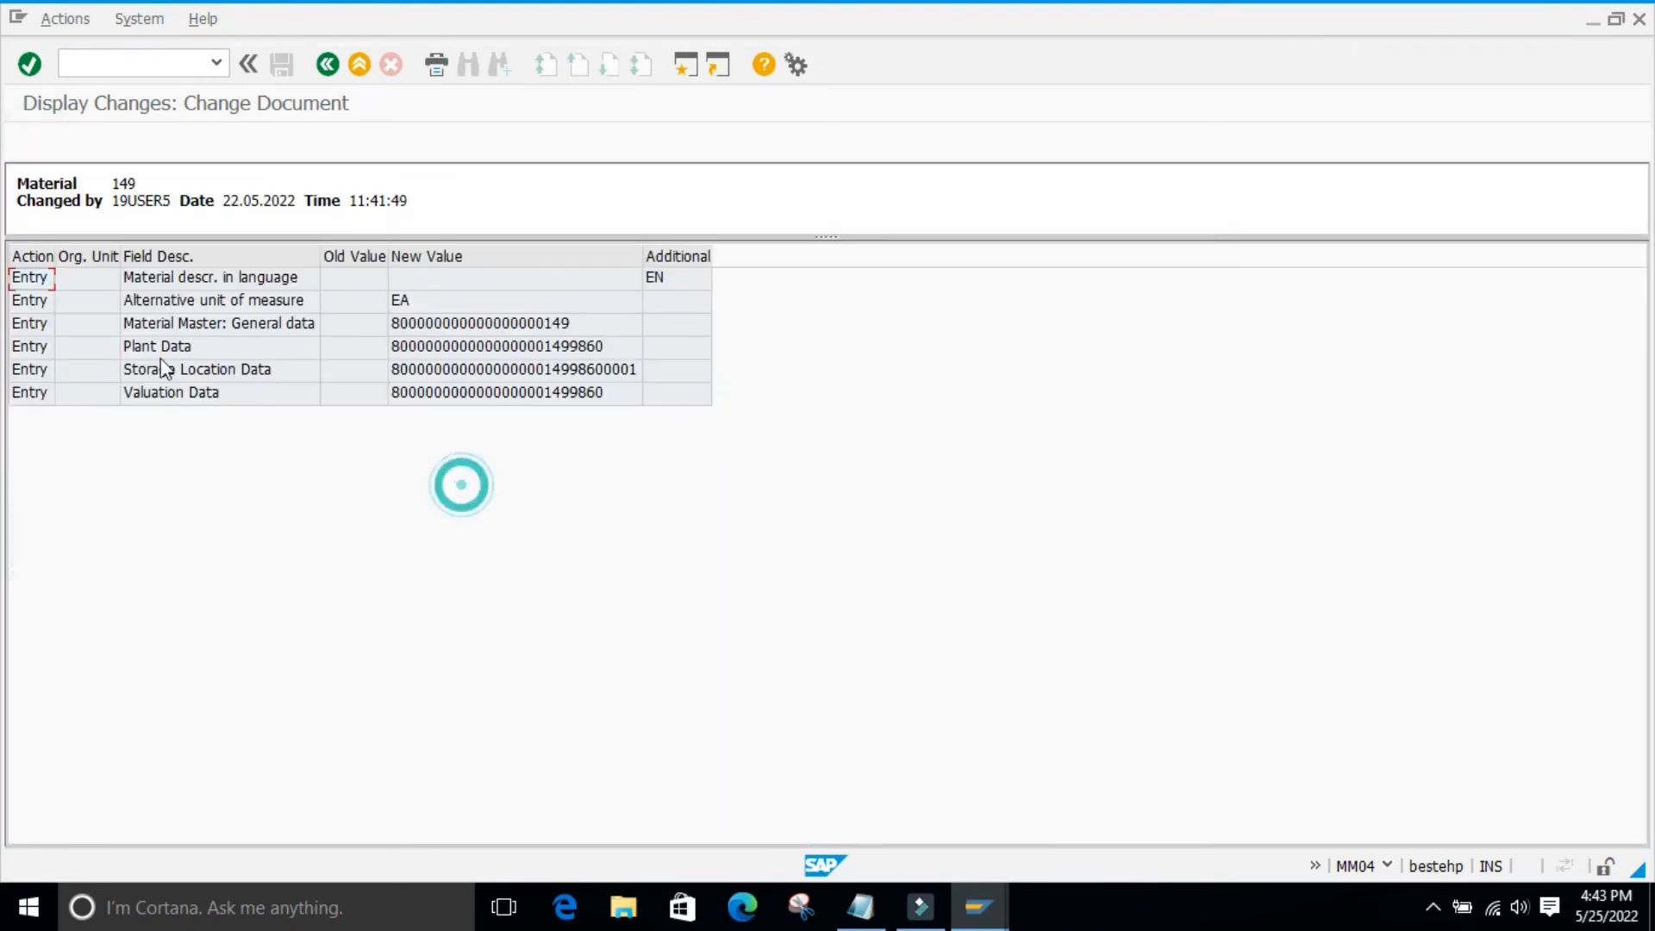
- Examine the 22.05.2022 change document's entries and its header user, date and time, and return to the overview
{"action": "left_click", "coordinate": [583, 474]}
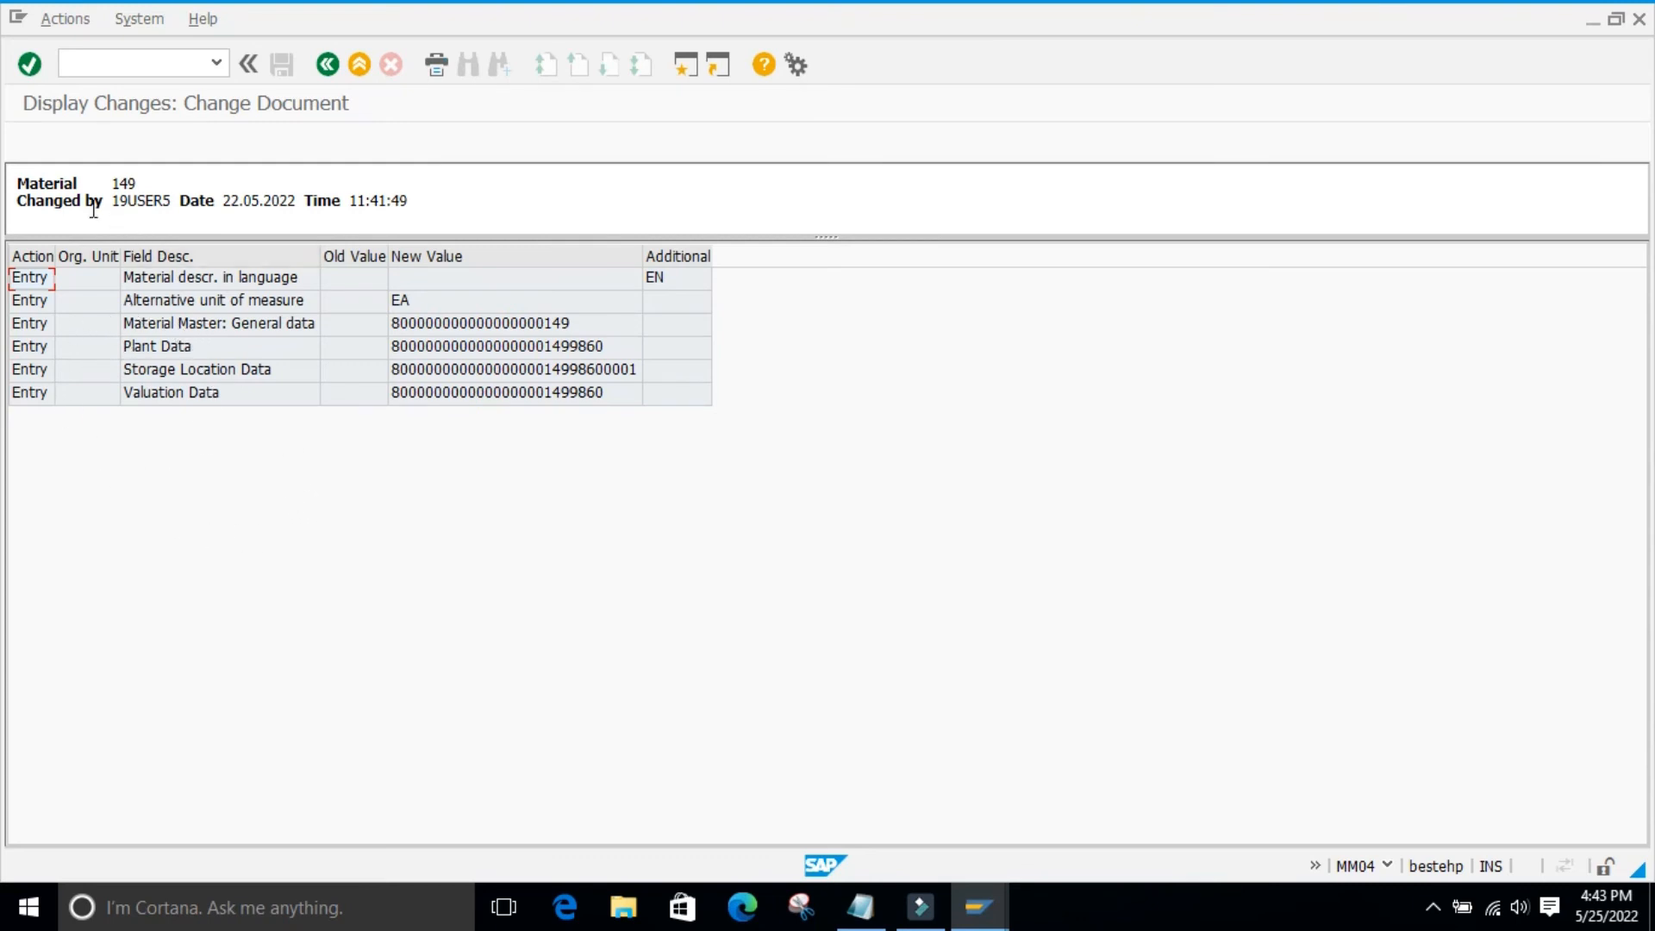
{"action": "left_click_drag", "start_coordinate": [117, 200], "coordinate": [425, 200]}
{"action": "left_click", "coordinate": [210, 226]}
{"action": "left_click", "coordinate": [412, 230]}
{"action": "left_click", "coordinate": [479, 236]}
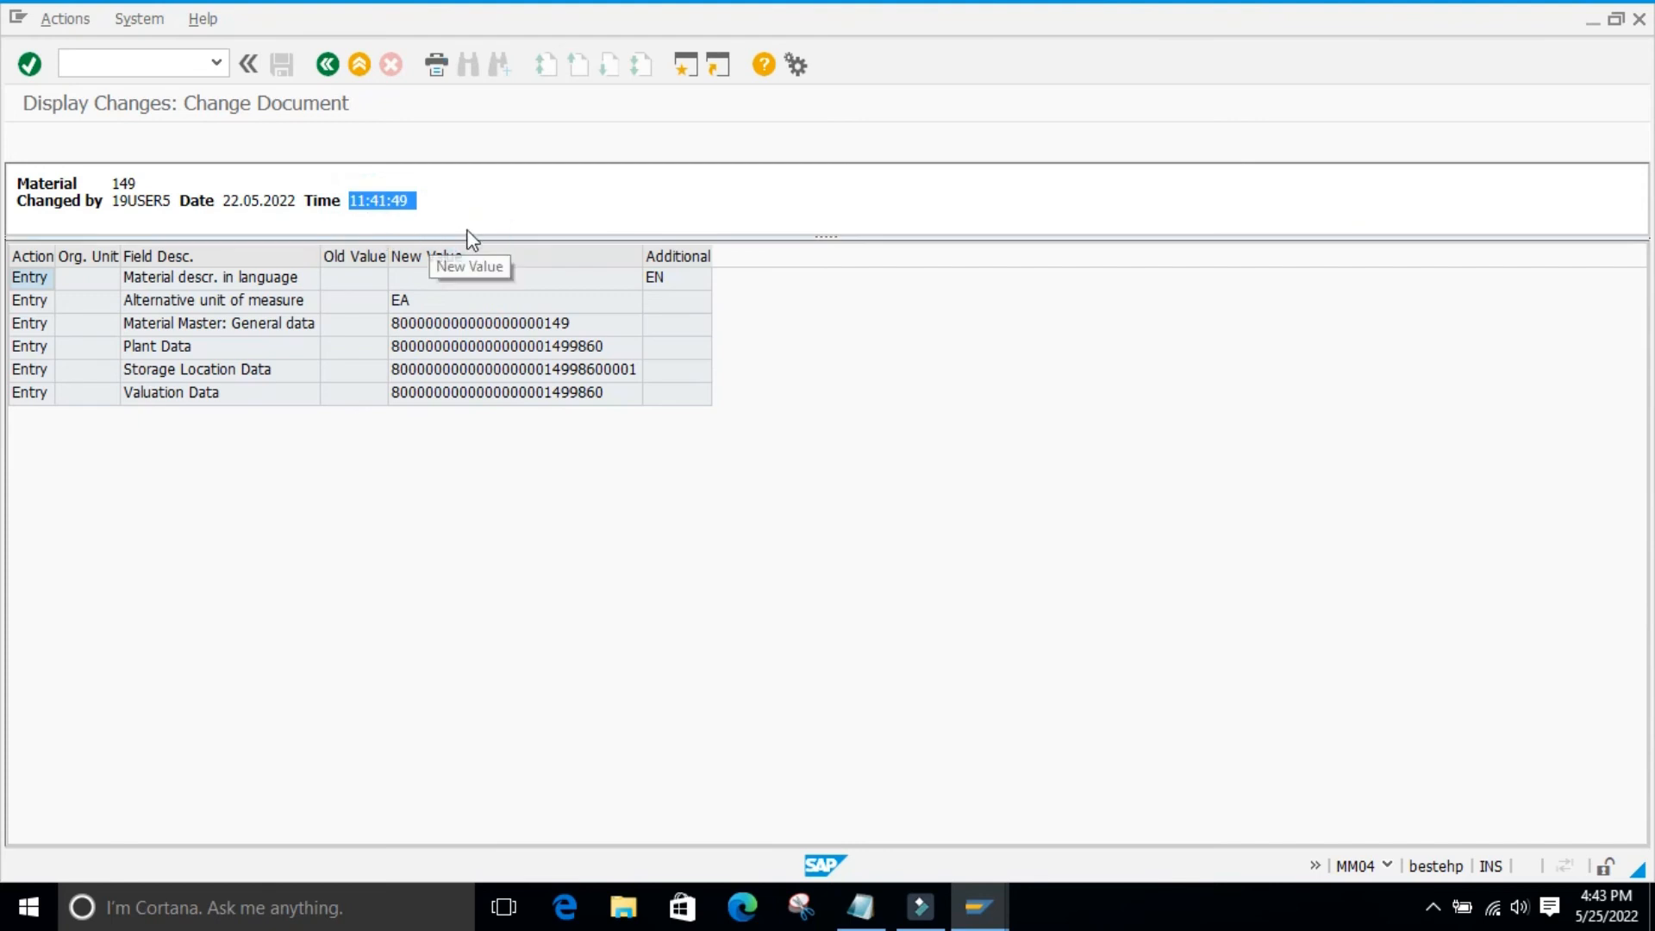
{"action": "left_click", "coordinate": [500, 658]}
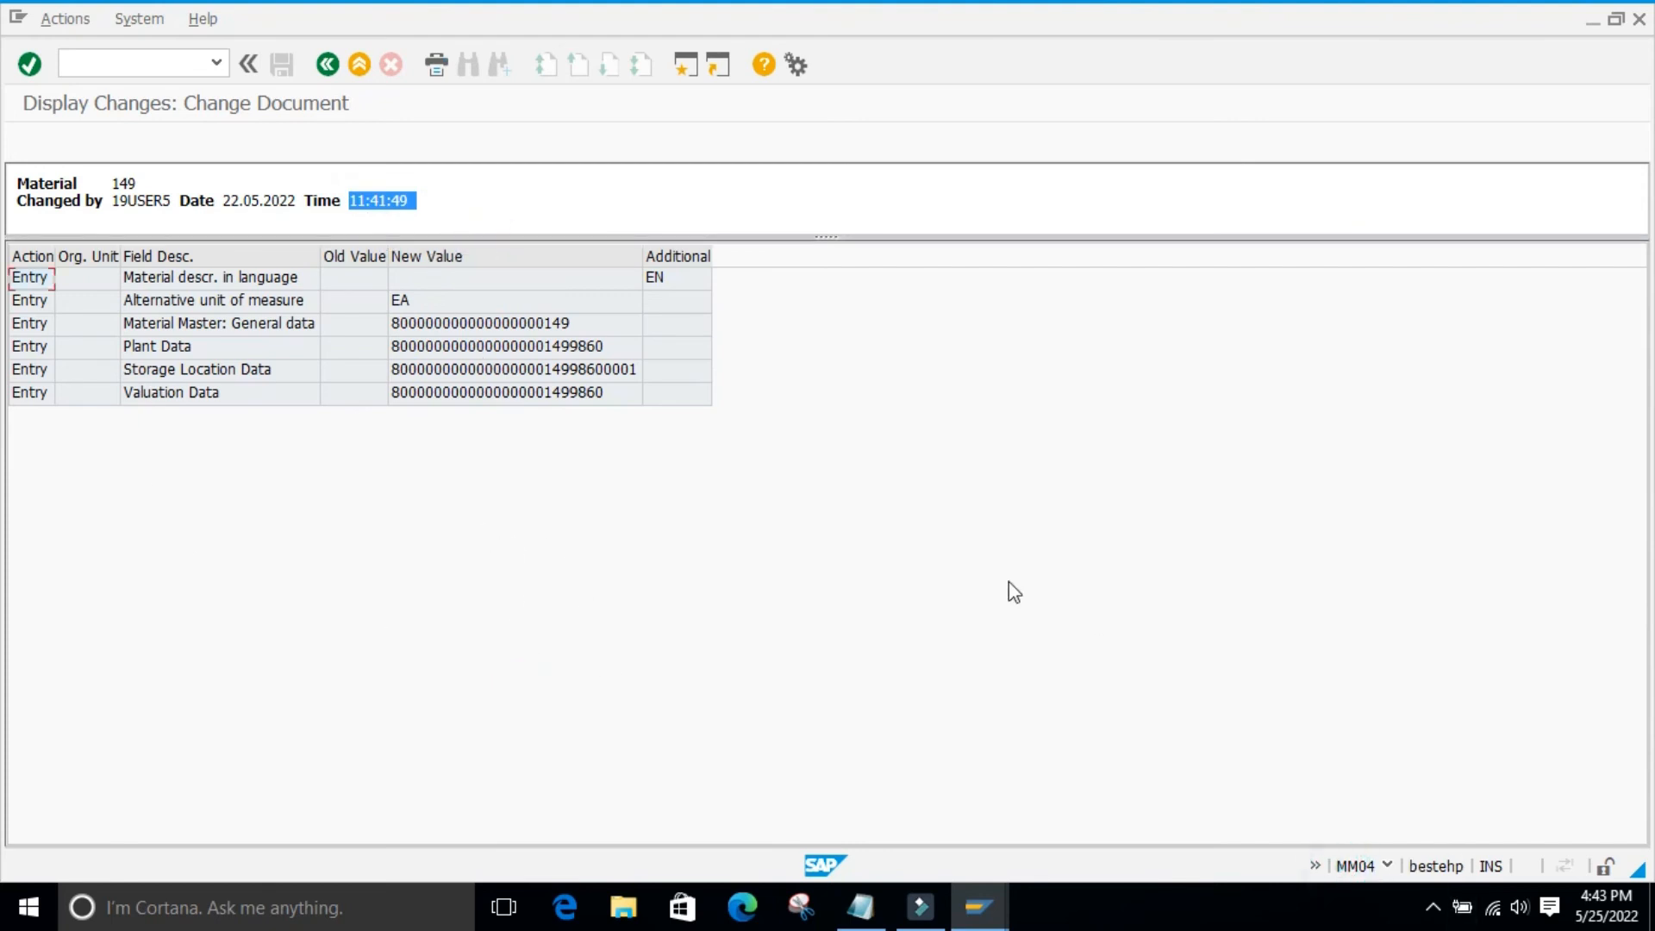
{"action": "left_click", "coordinate": [327, 64]}
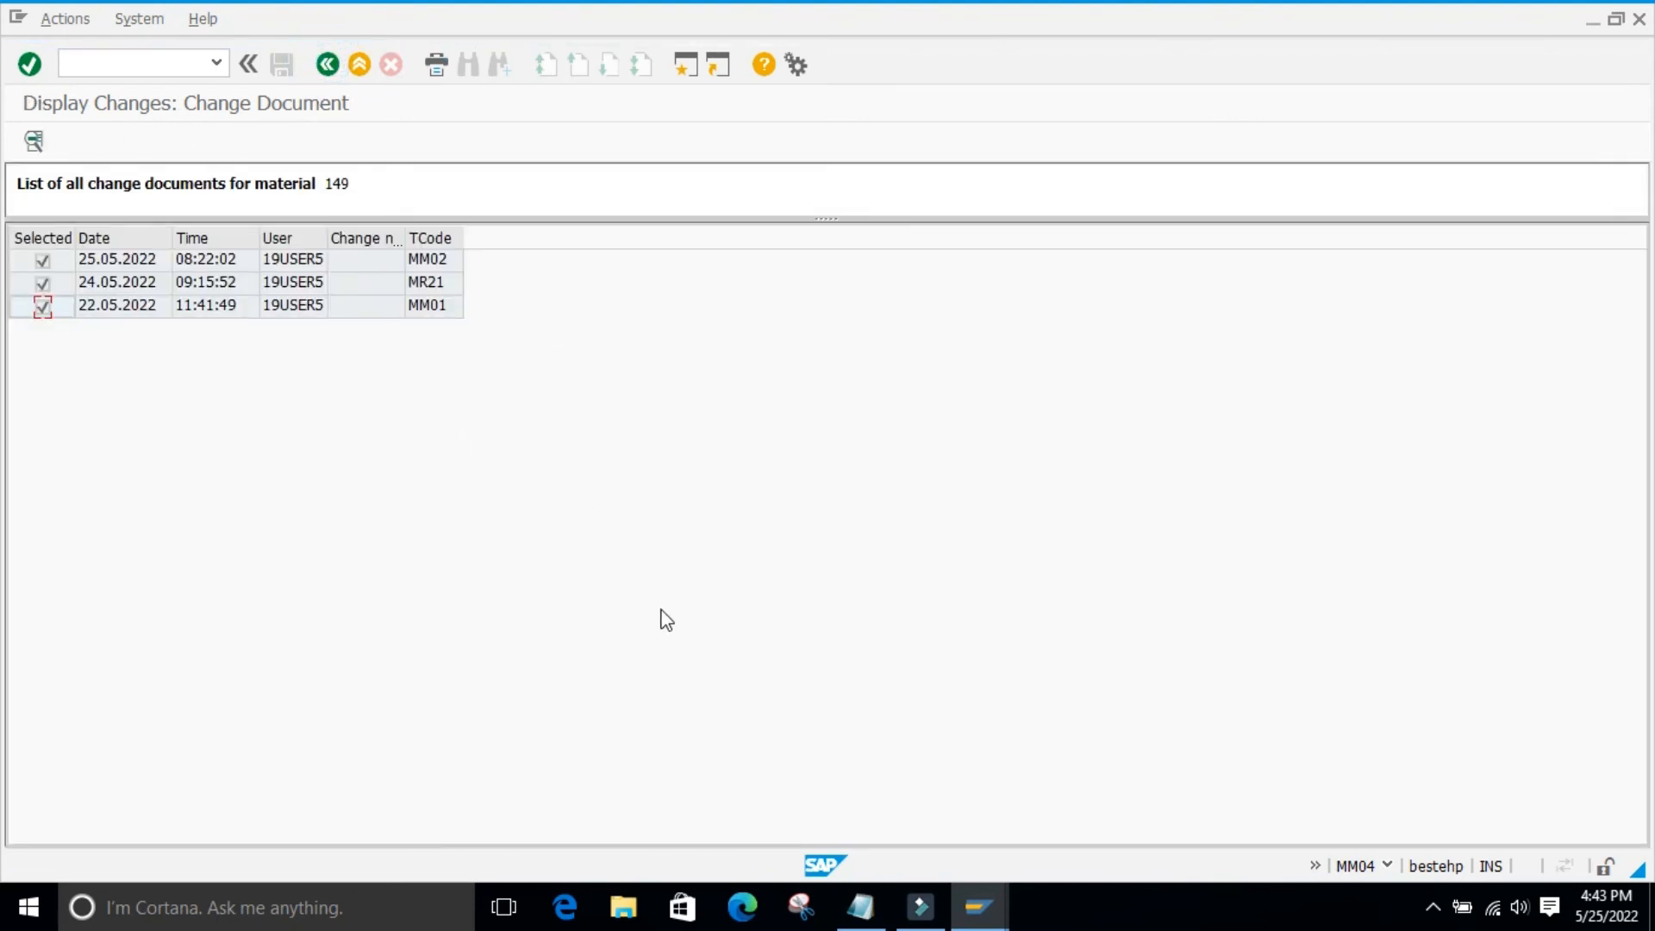
- Switch to the Notepad notes and add the line "mm04 - Display Changes" below the mm03 entry
{"action": "left_click", "coordinate": [878, 914]}
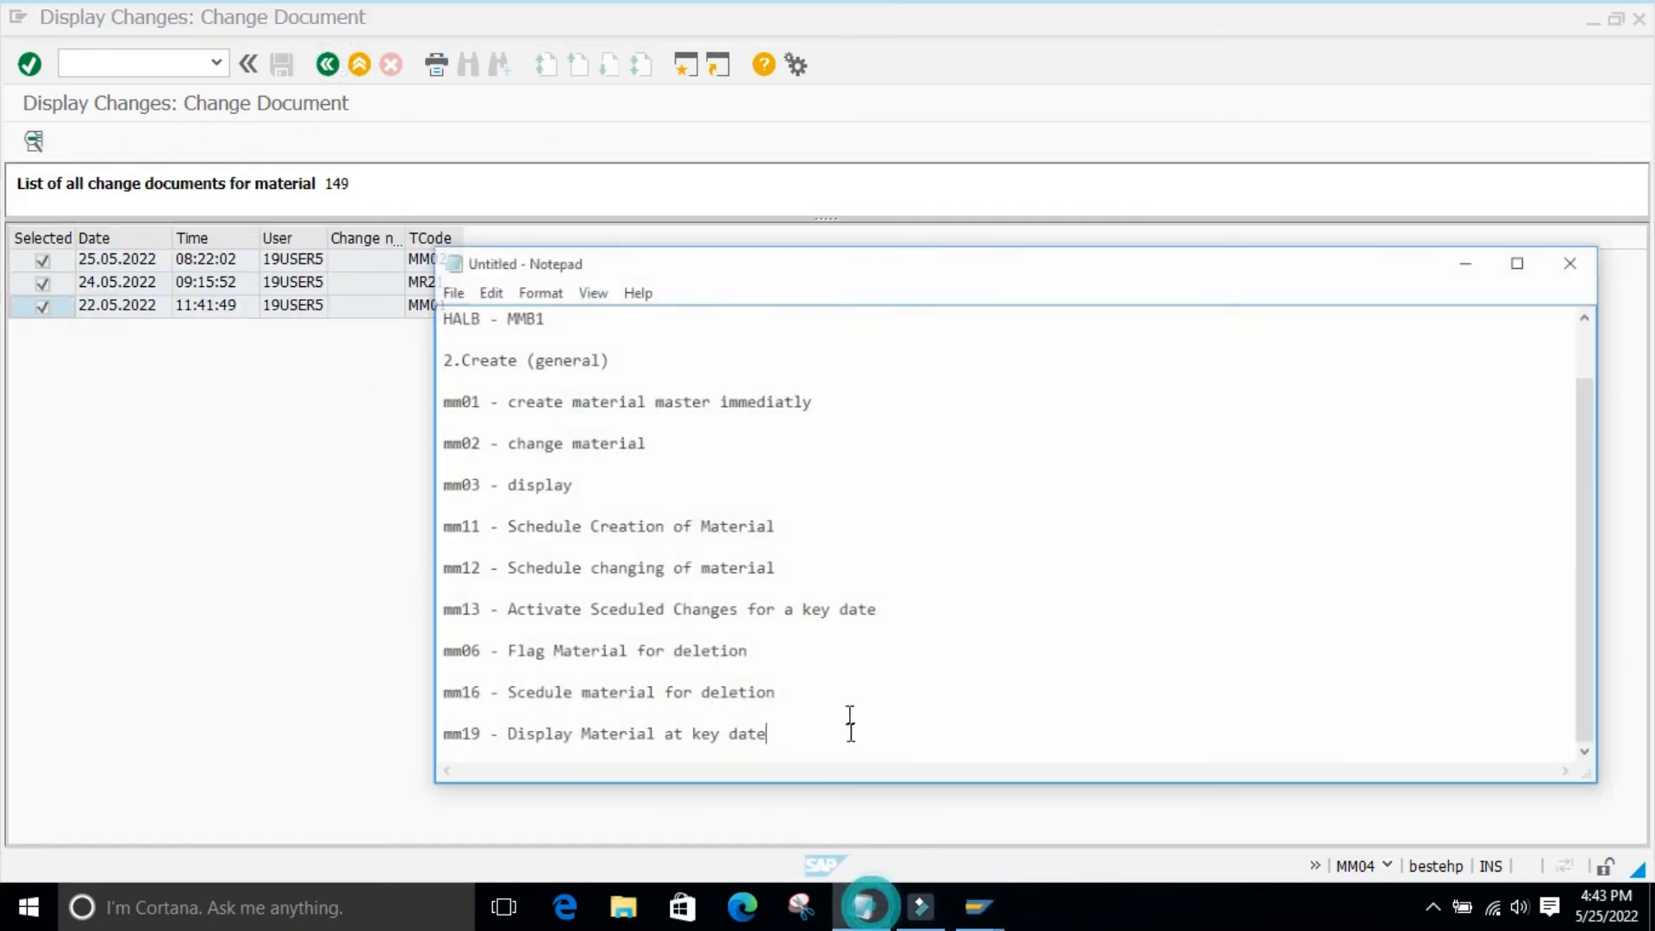
{"action": "key", "text": "Return"}
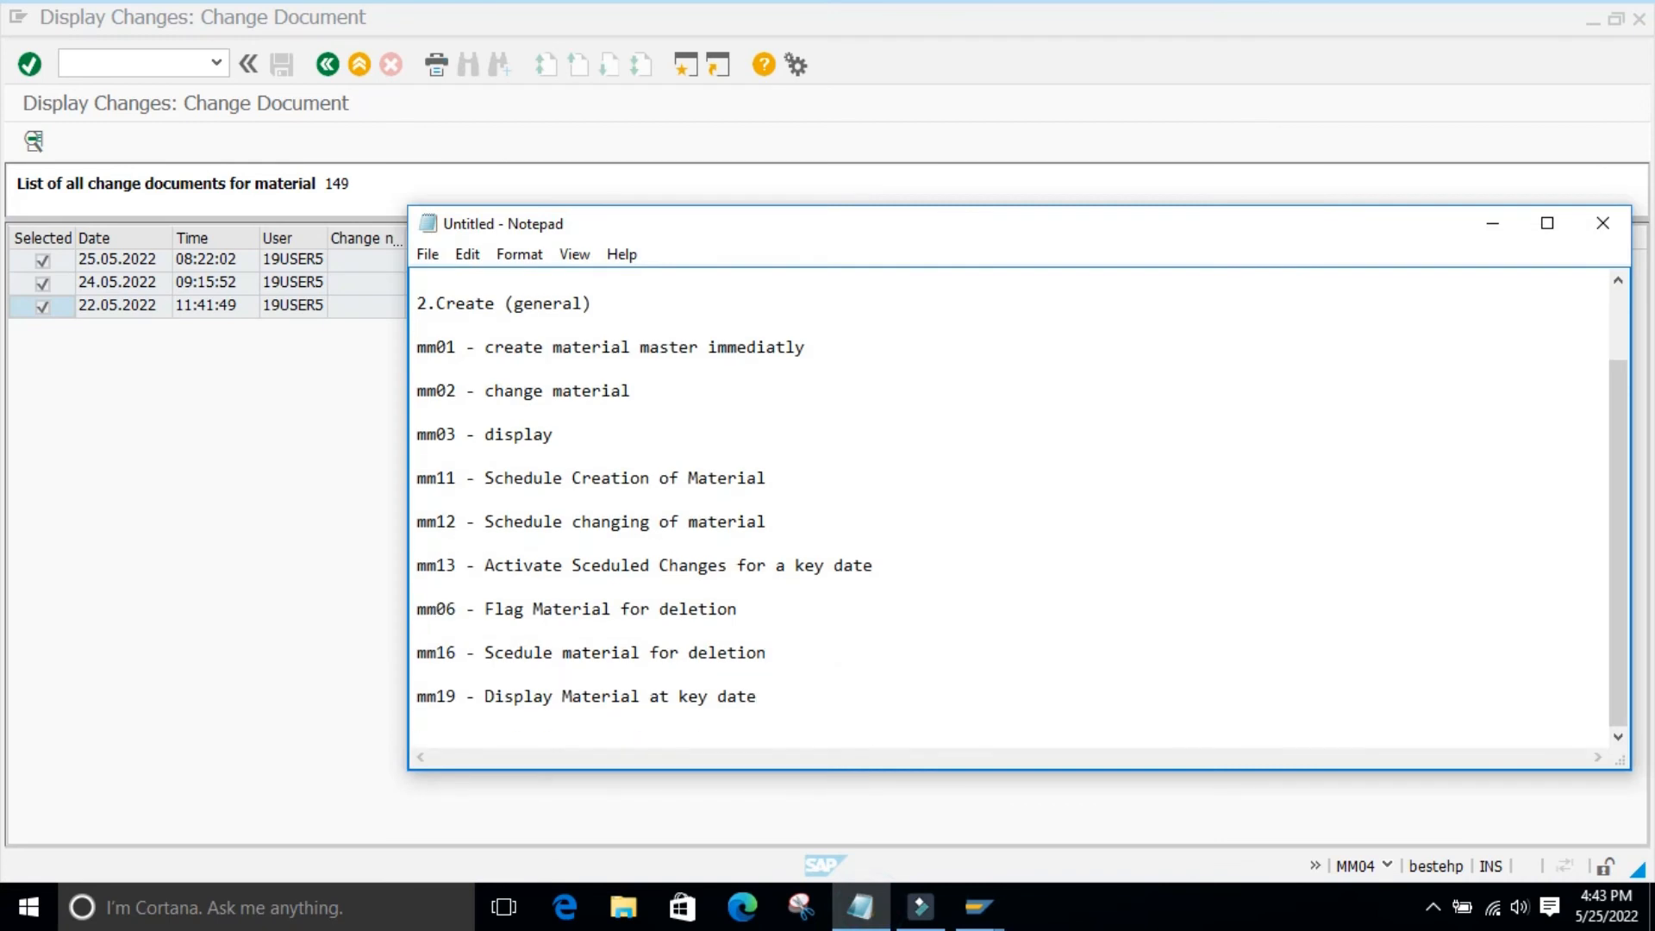
{"action": "left_click", "coordinate": [556, 437]}
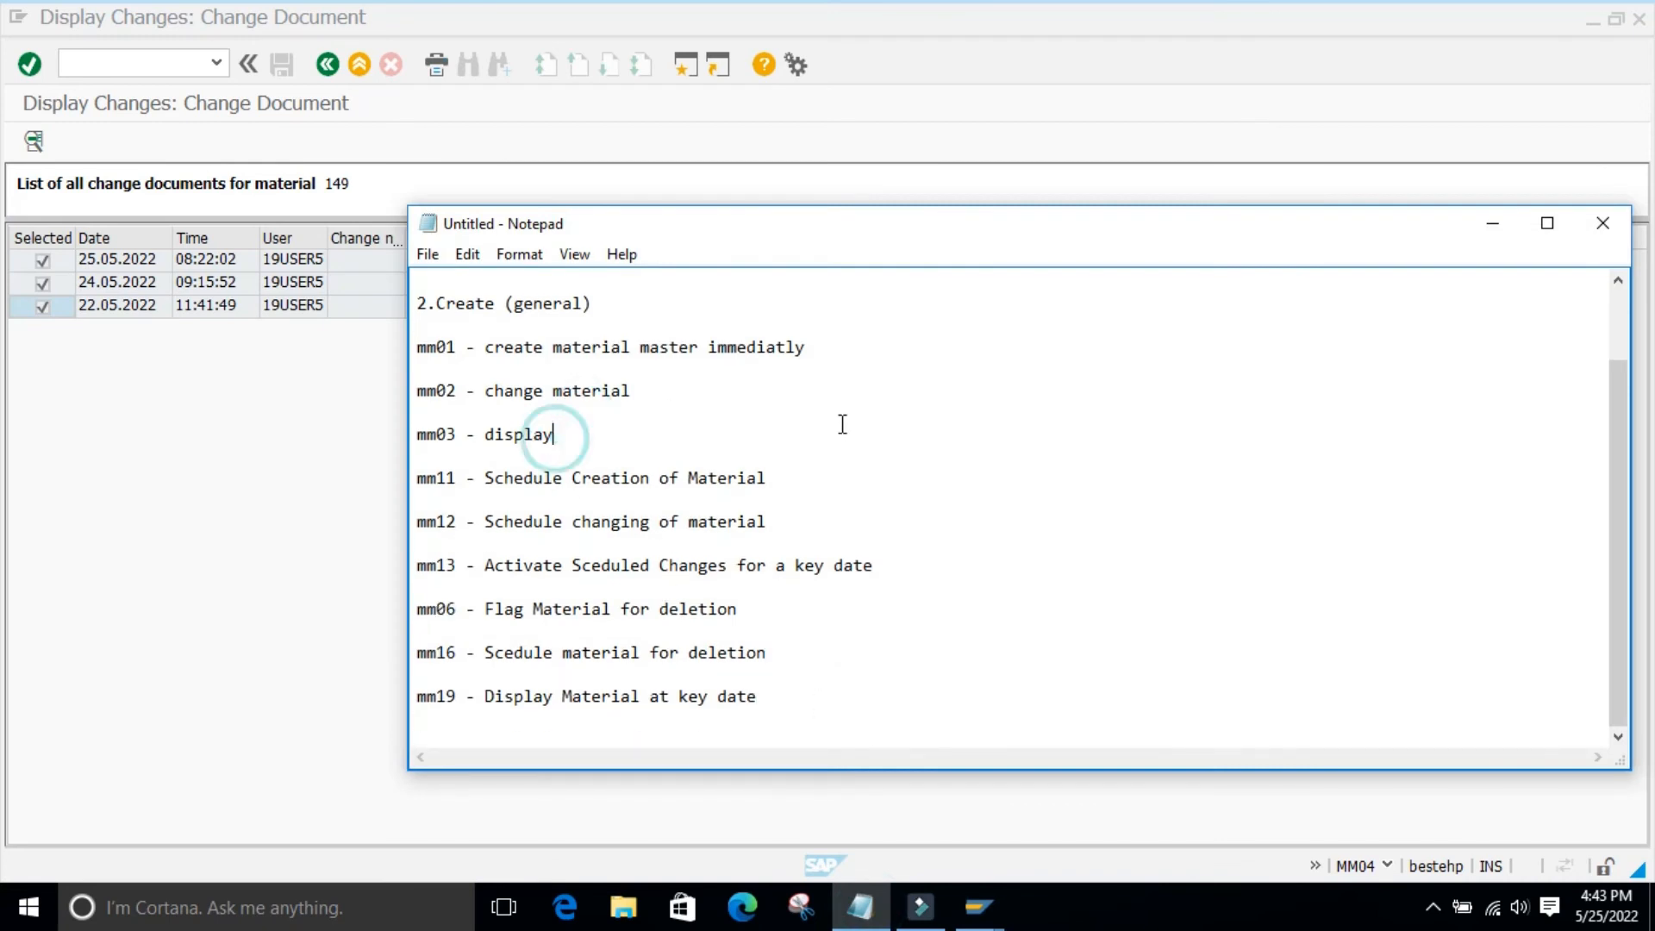
{"action": "key", "text": "Return"}
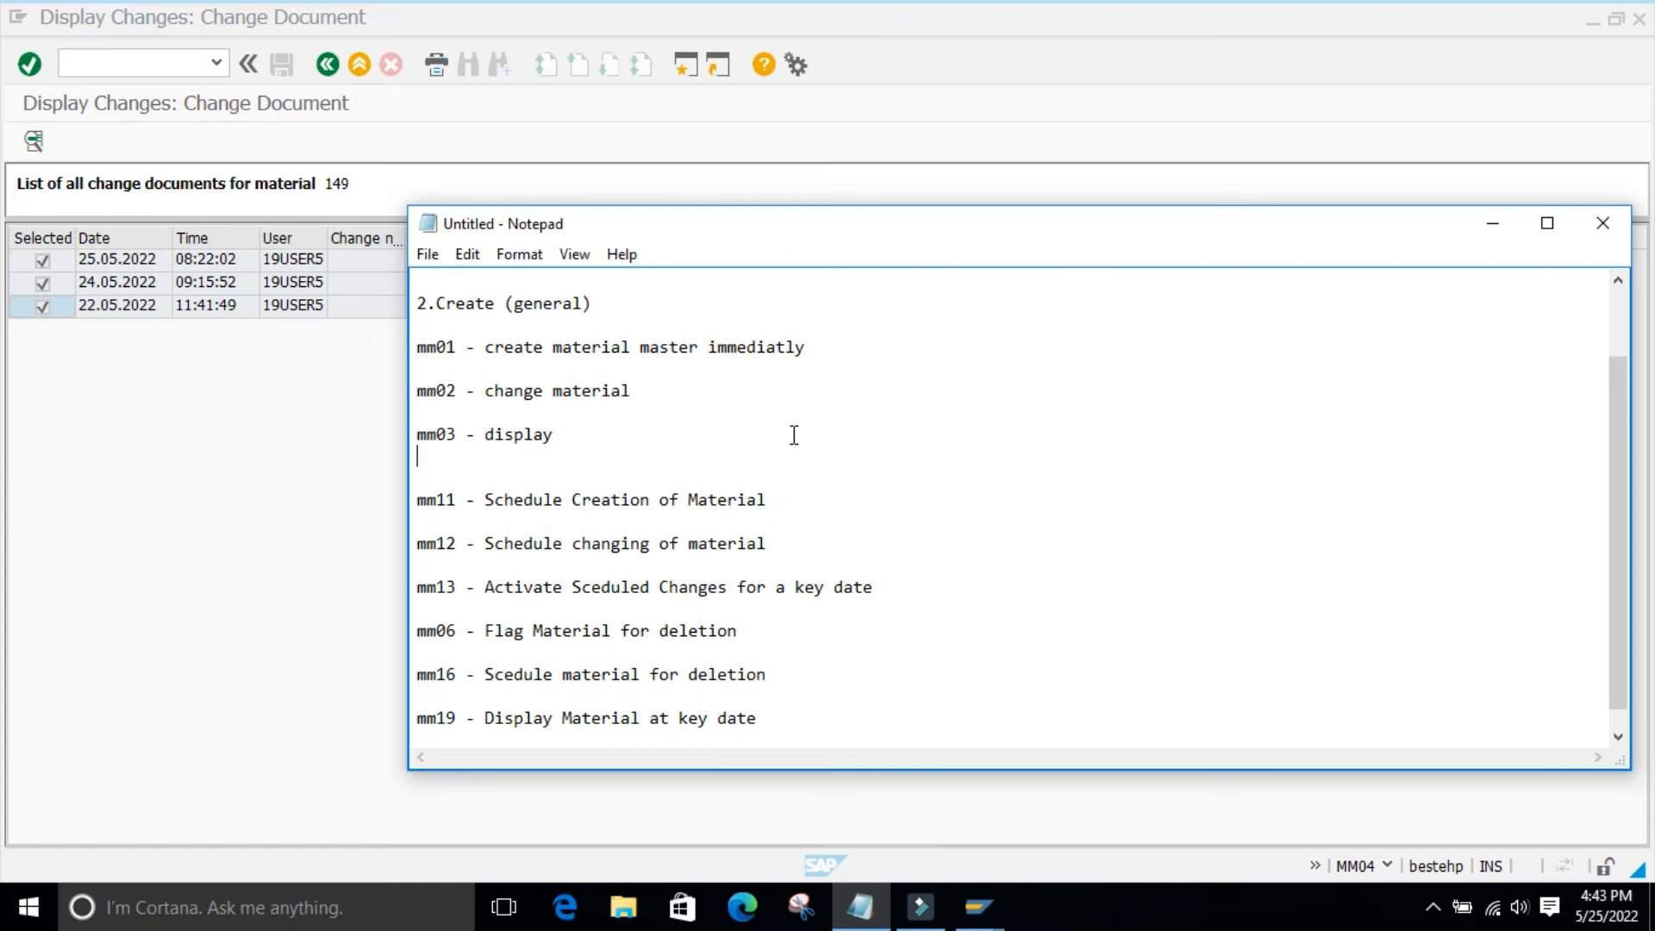
{"action": "key", "text": "Return"}
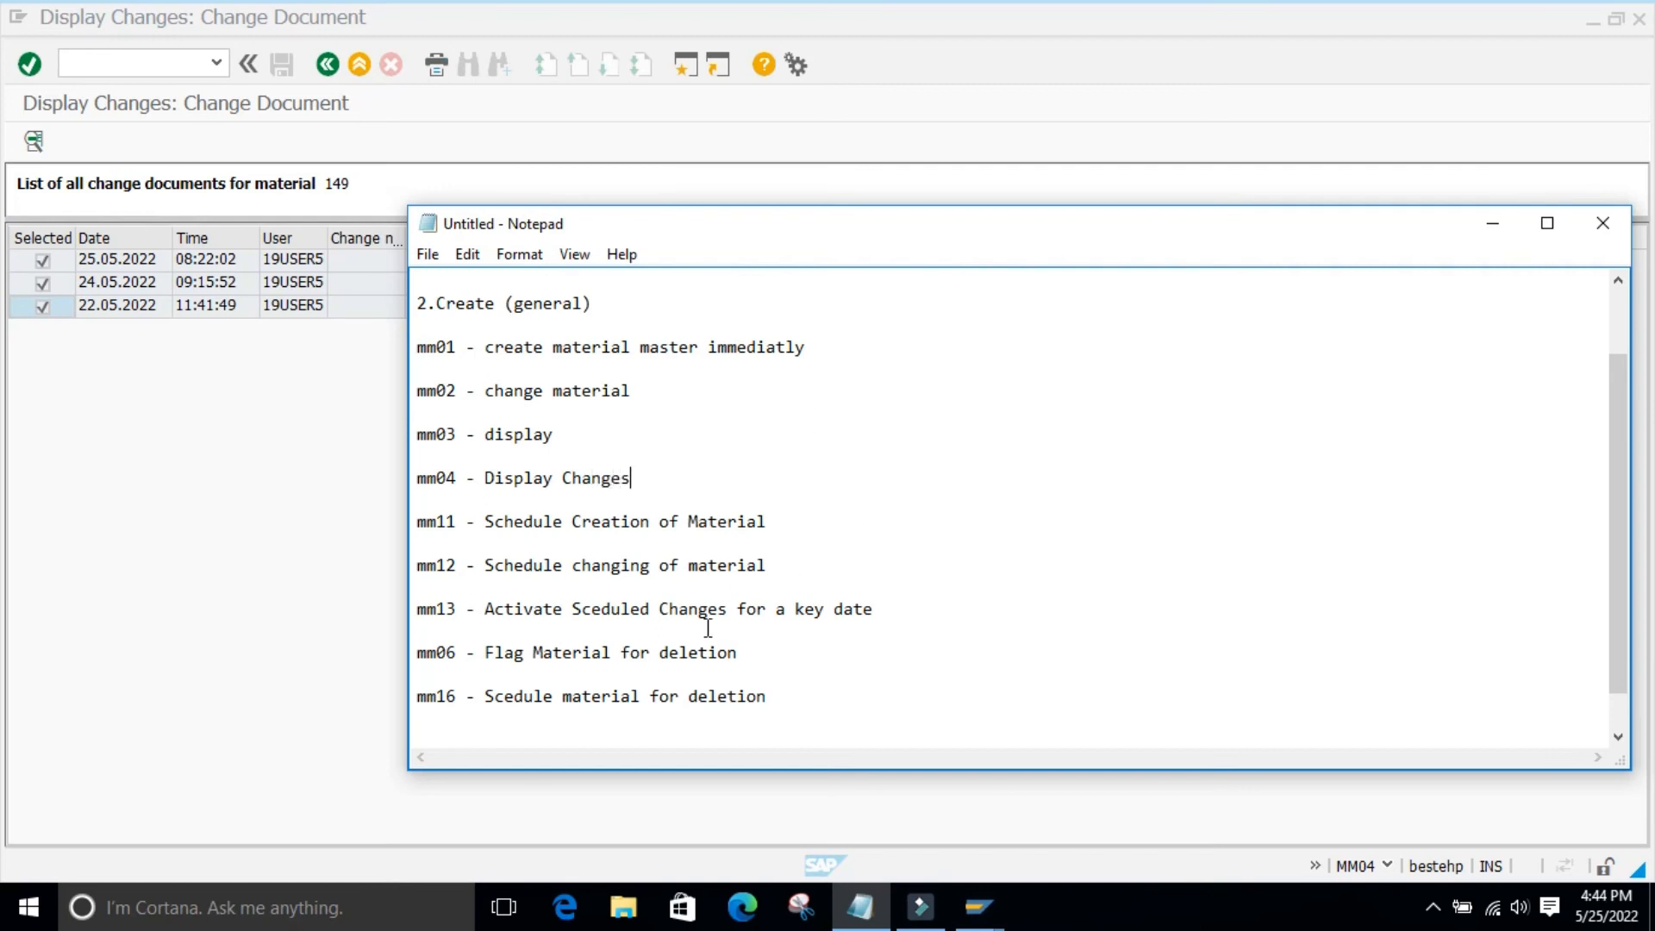
{"action": "left_click", "coordinate": [1493, 223]}
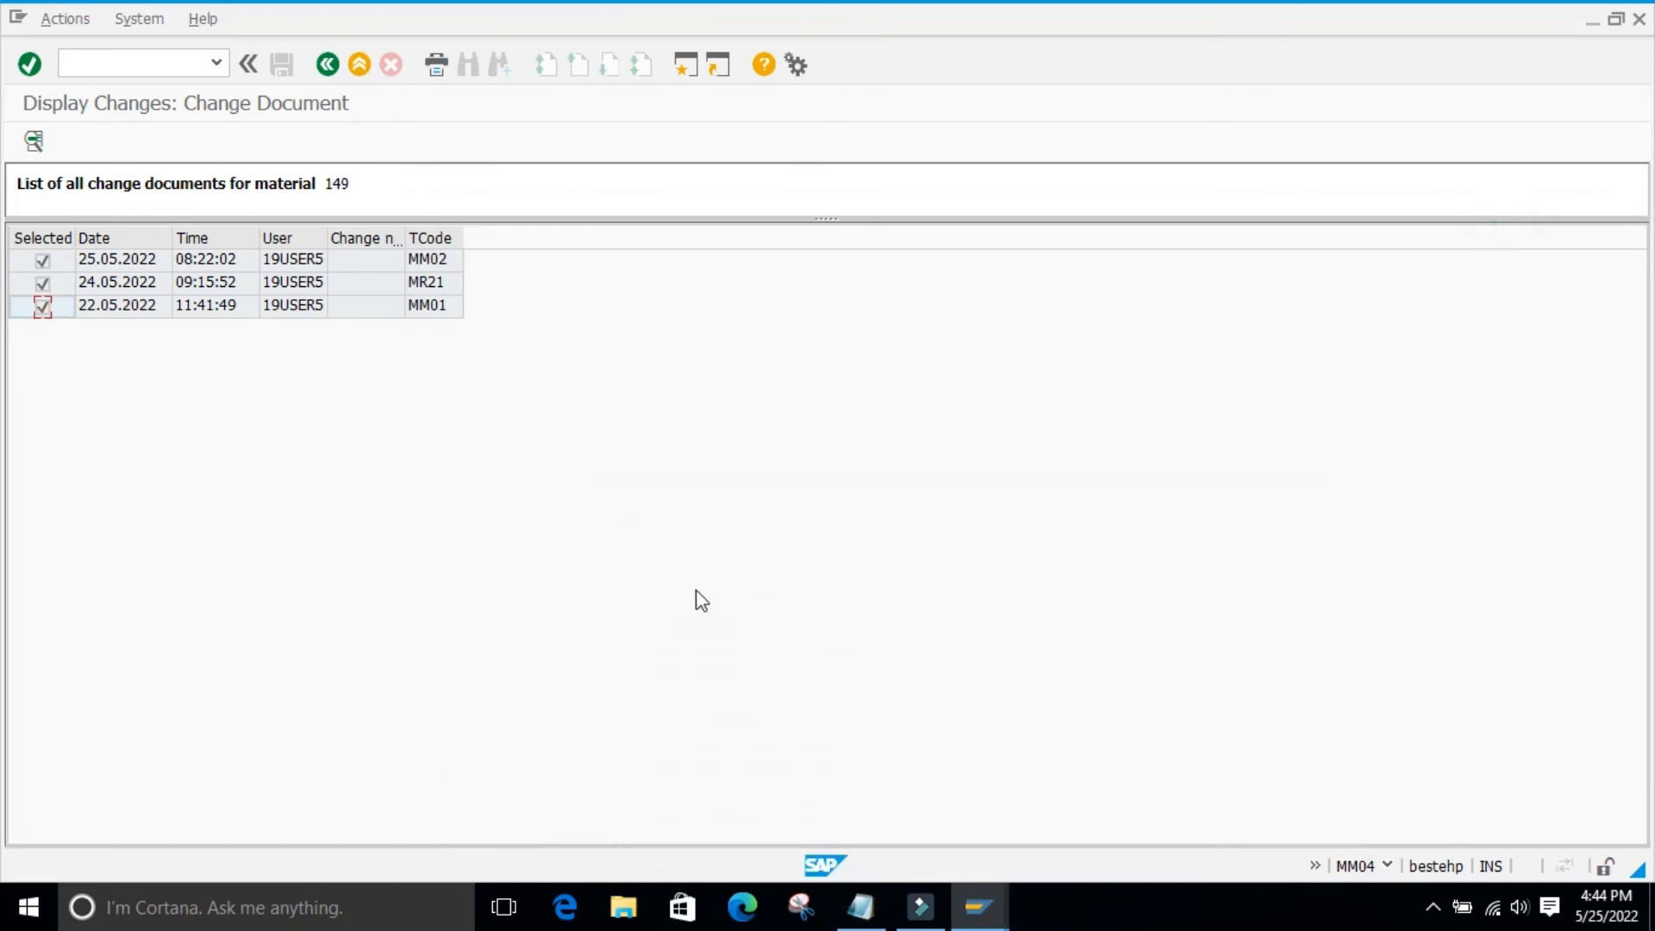
- Leave MM04 in SAP and list the scheduled changes for material 149 in plant 9860, scheduled until 31.12.9999
{"action": "left_click", "coordinate": [327, 64]}
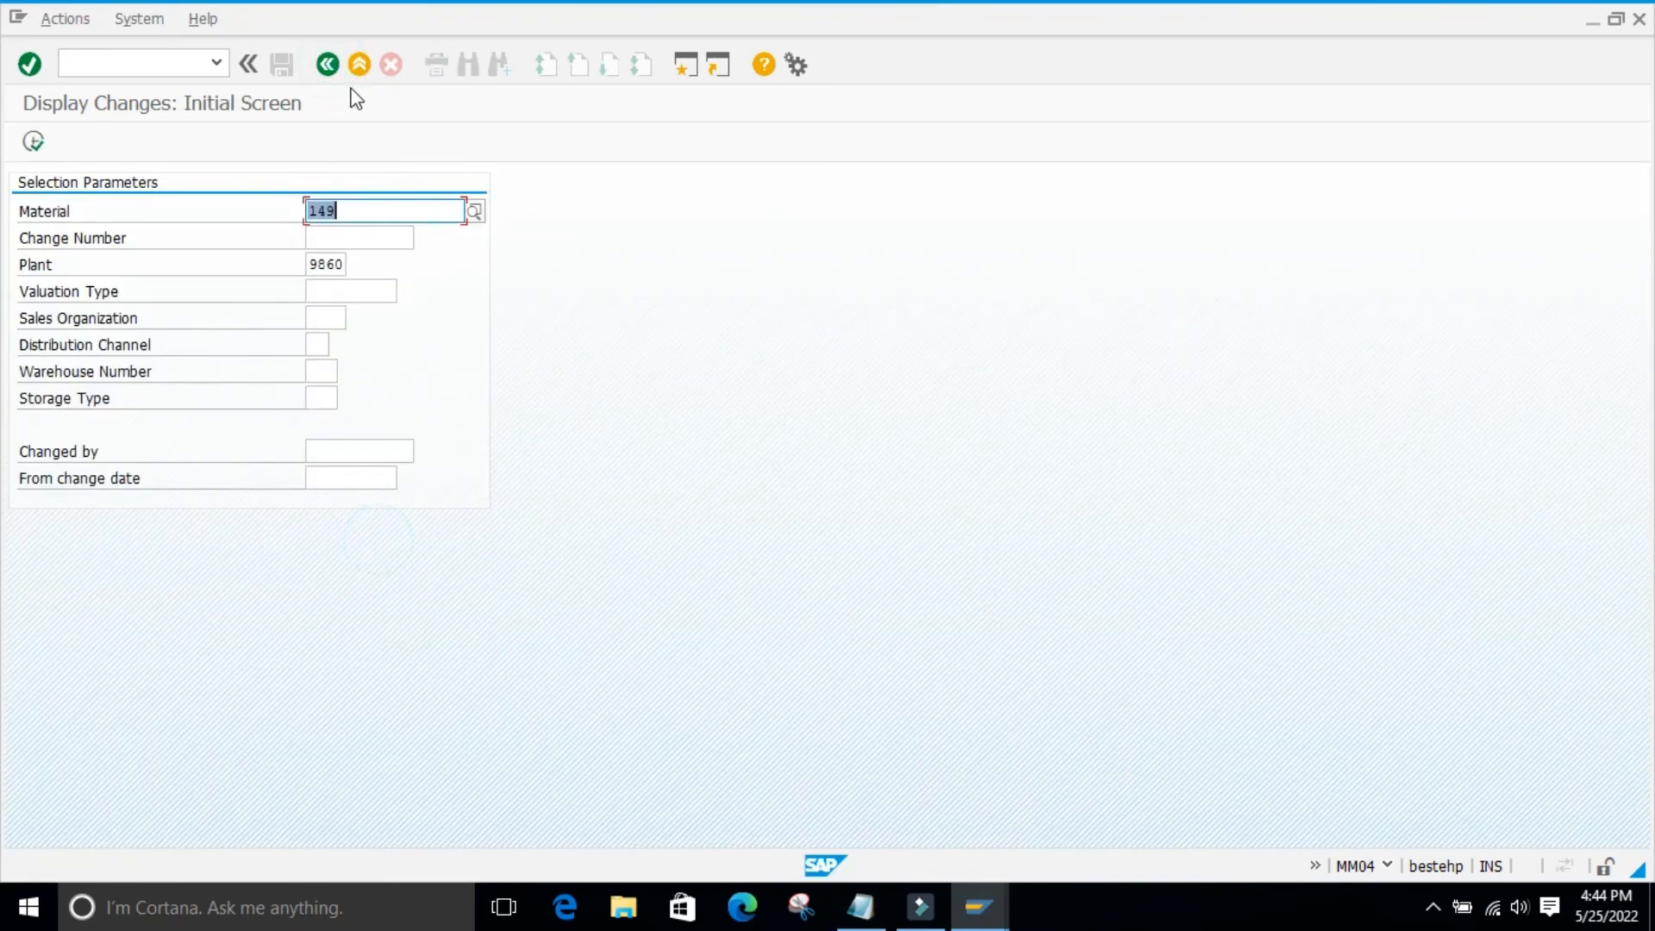
{"action": "left_click", "coordinate": [313, 66]}
{"action": "left_click", "coordinate": [328, 65]}
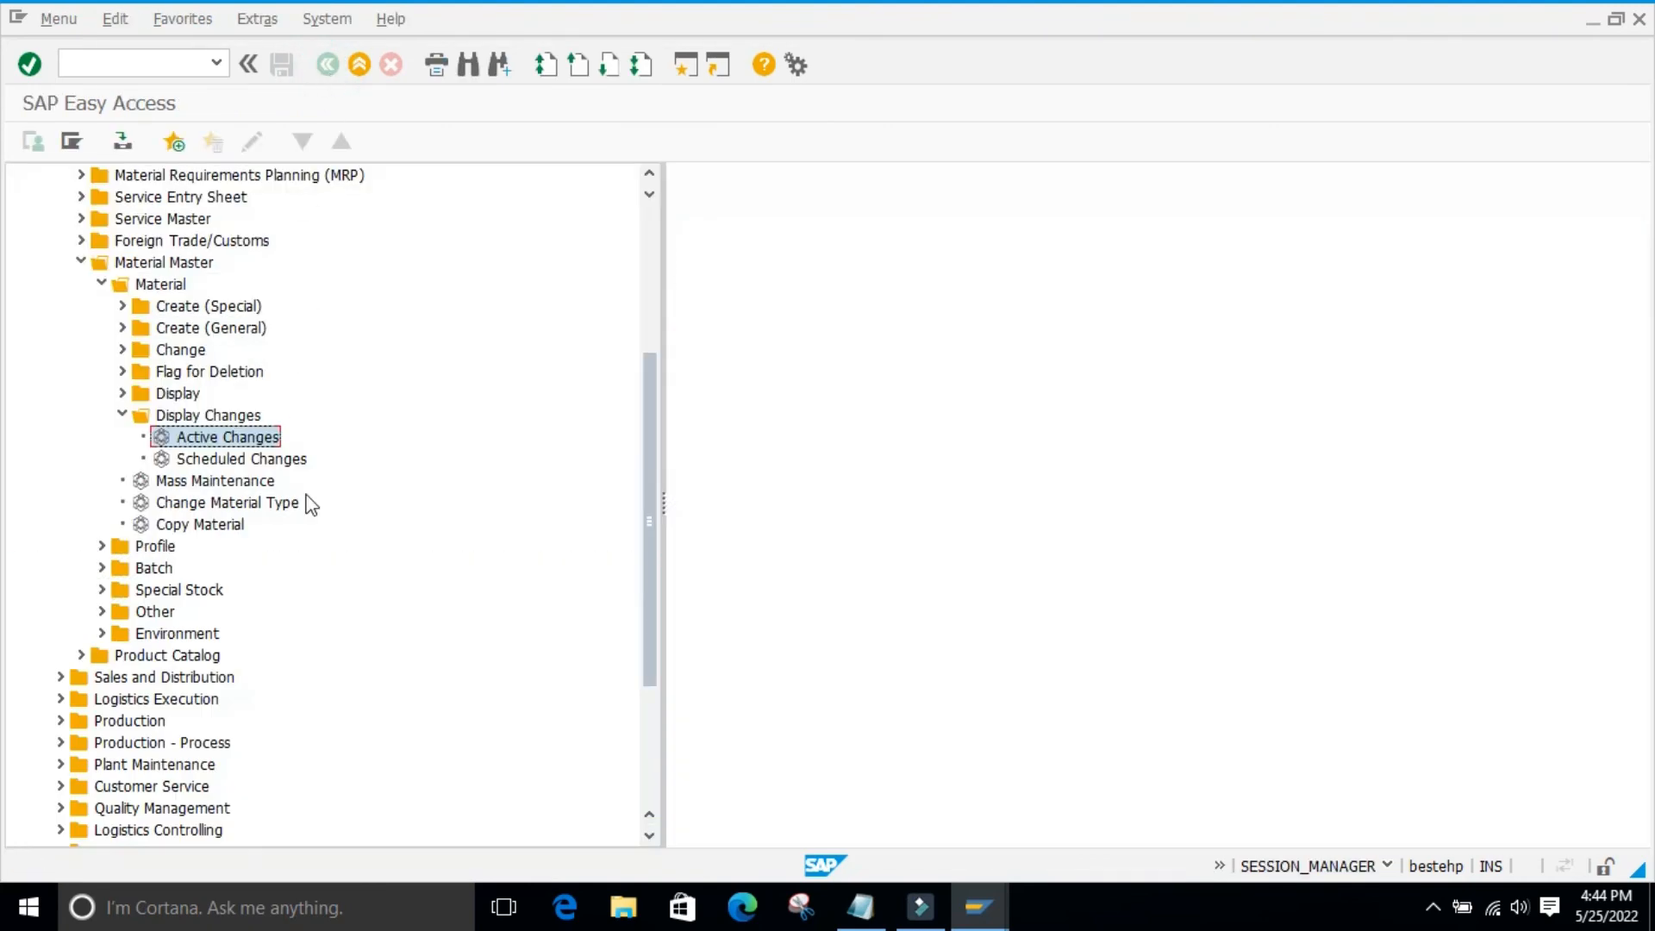
{"action": "scroll", "coordinate": [362, 436], "scroll_direction": "down", "scroll_amount": 2}
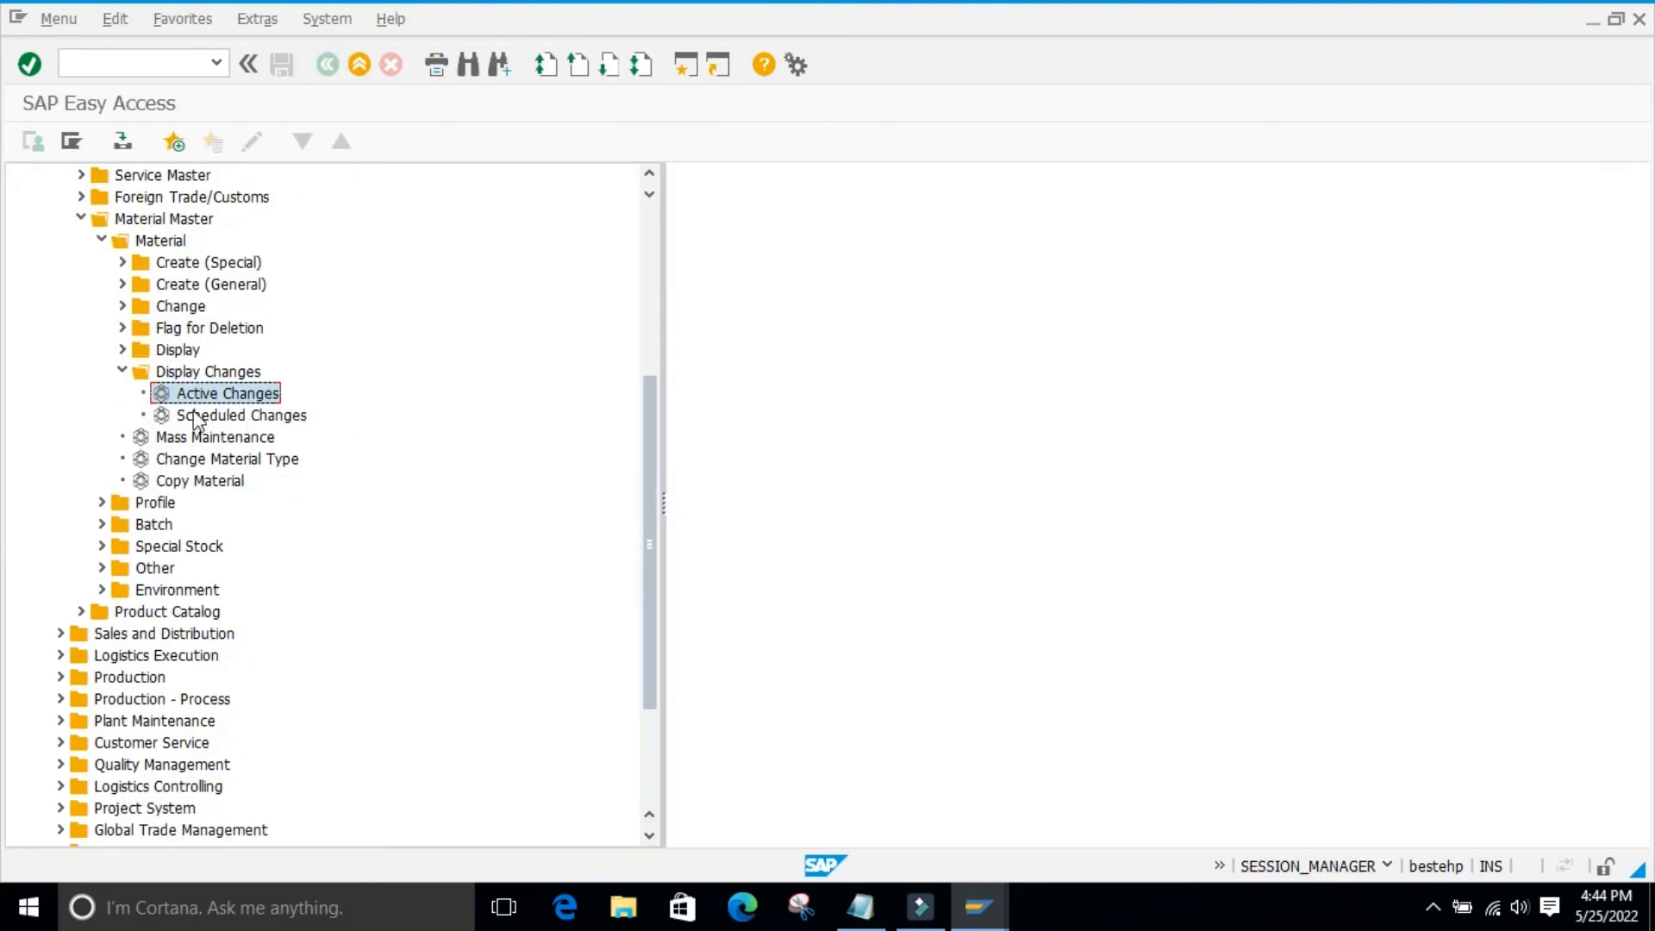
{"action": "double_click", "coordinate": [160, 417]}
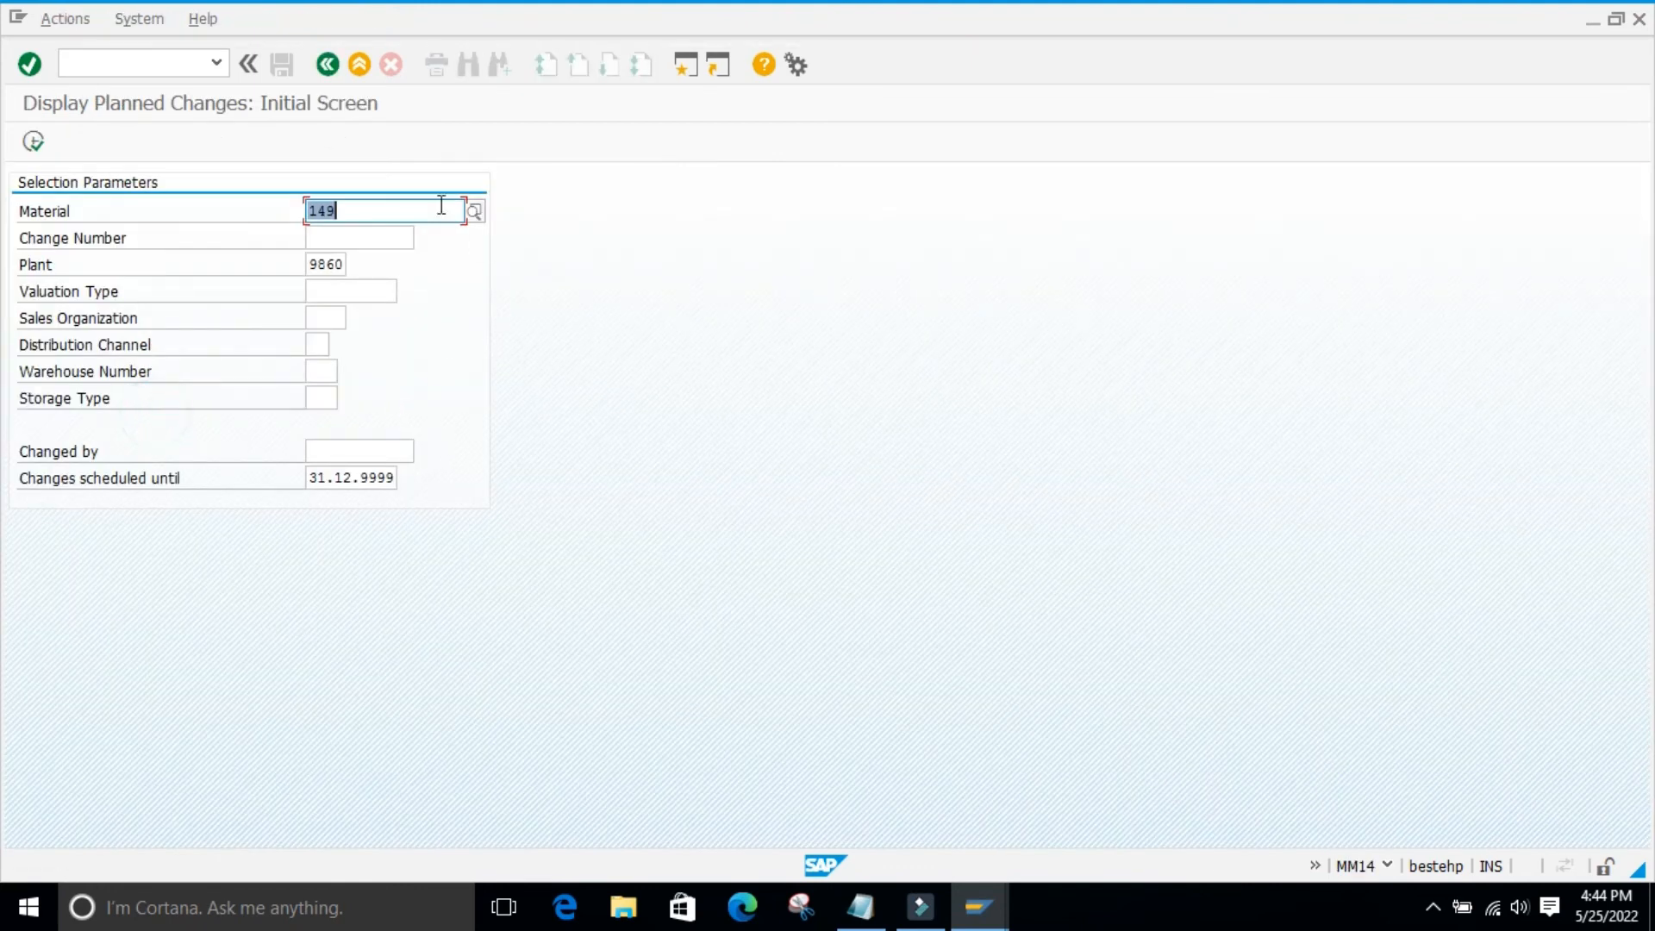
{"action": "left_click", "coordinate": [434, 651]}
{"action": "left_click", "coordinate": [32, 145]}
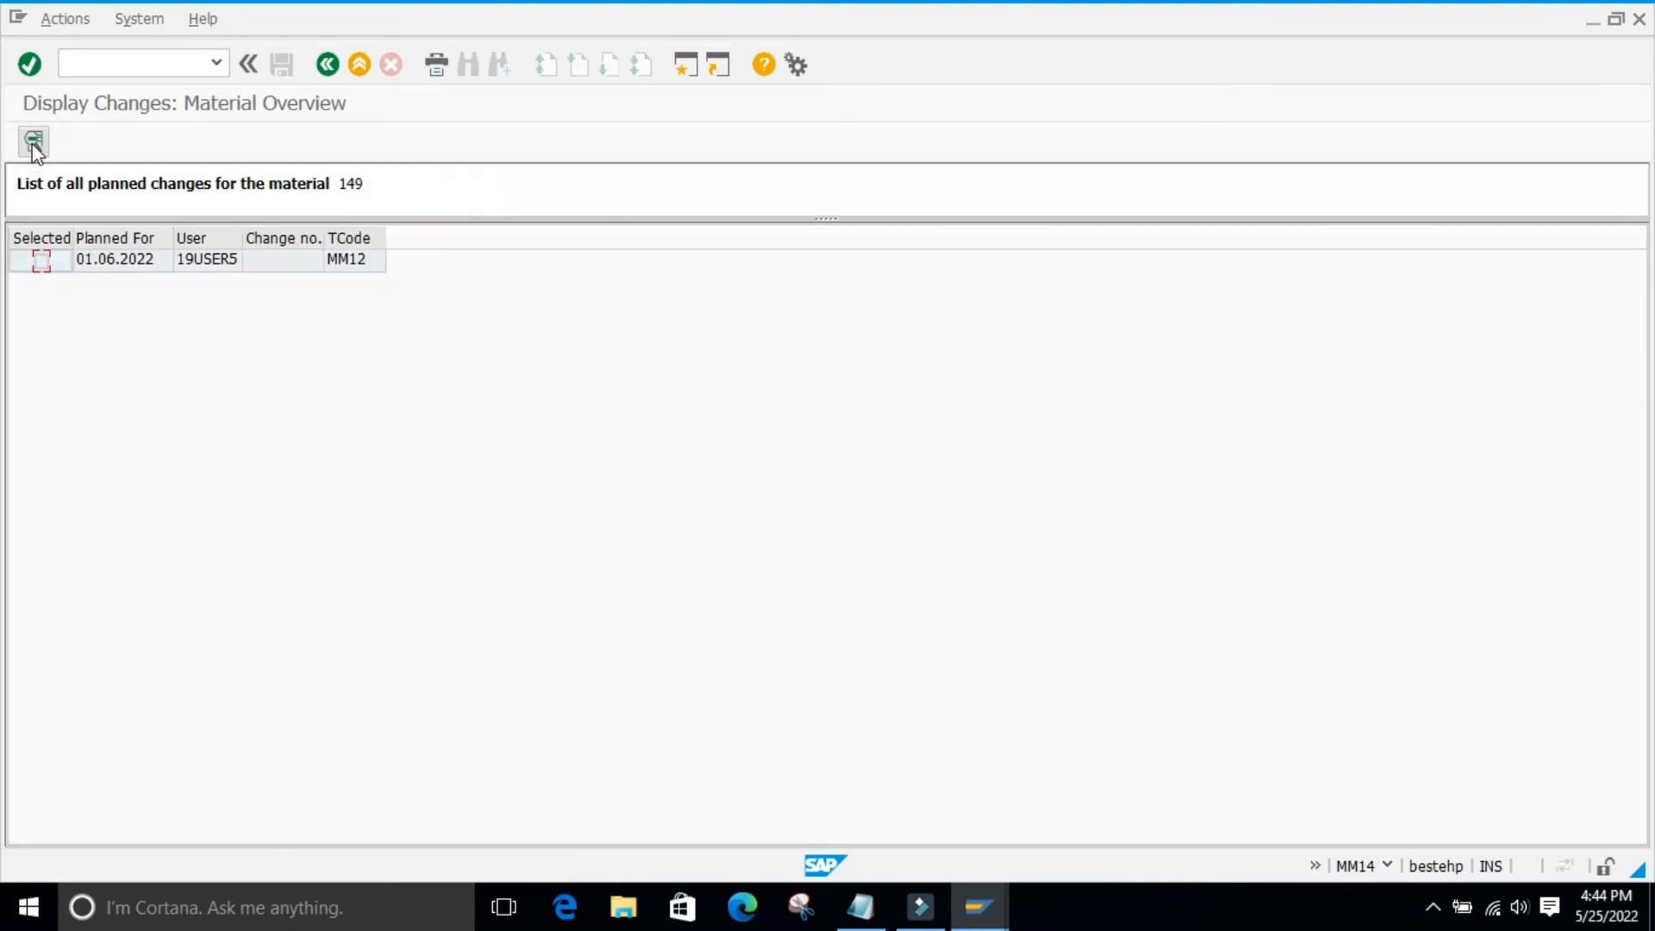
- Check the MM12 change planned for 01.06.2022, select it and open its change document
{"action": "left_click", "coordinate": [352, 261]}
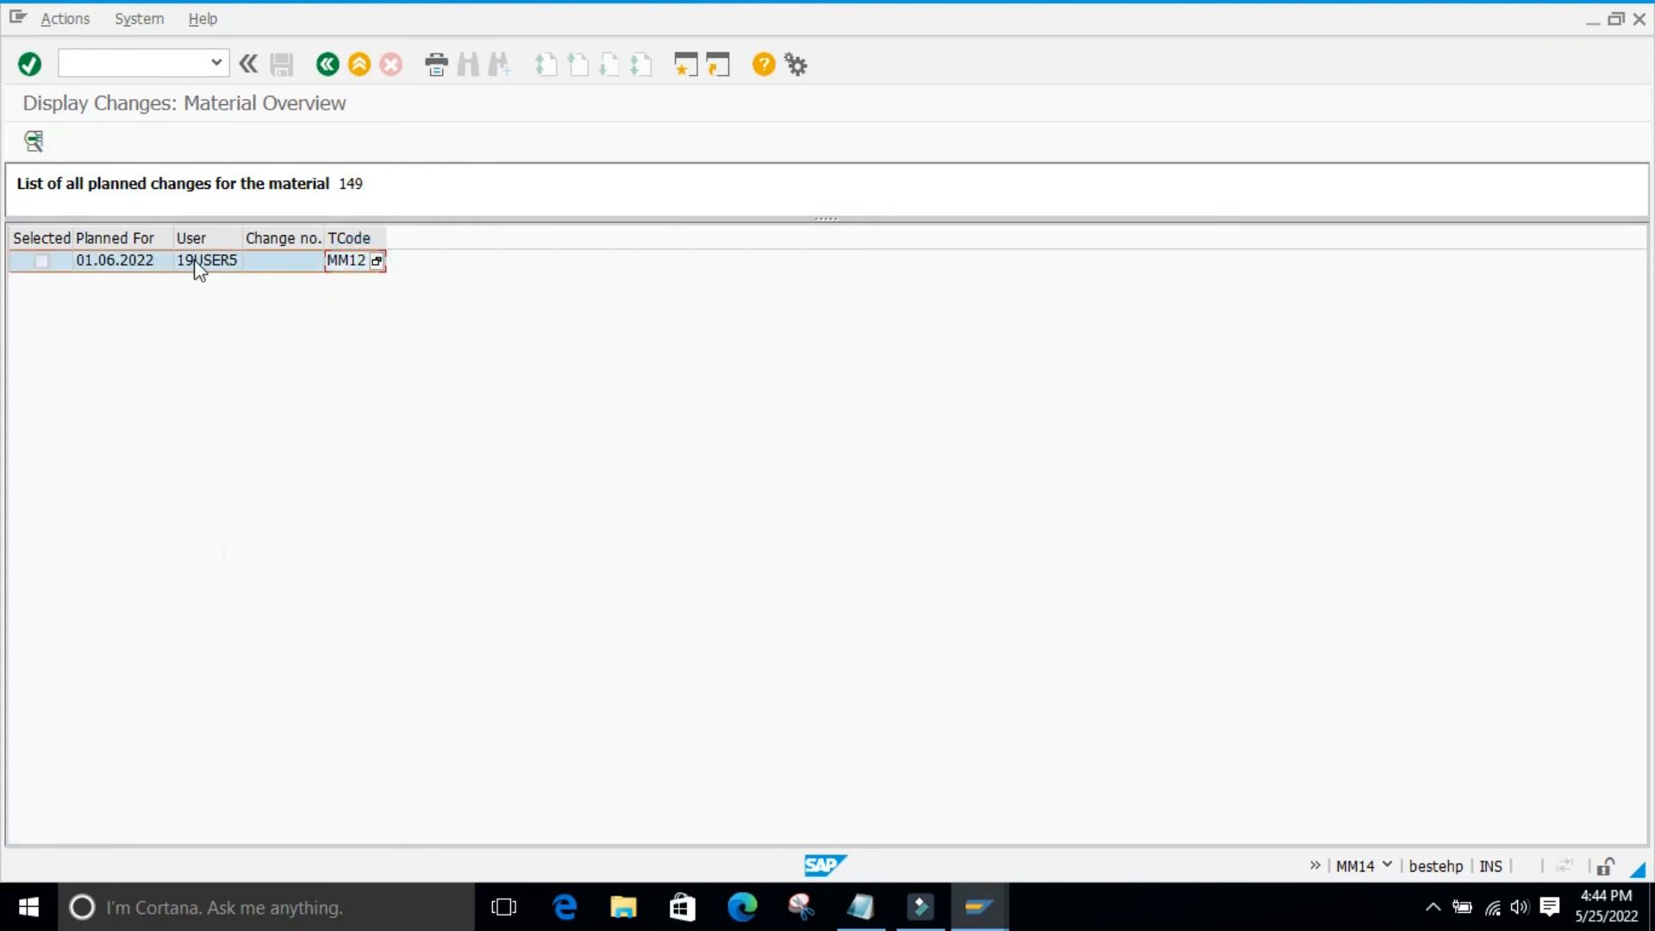
{"action": "left_click", "coordinate": [132, 342]}
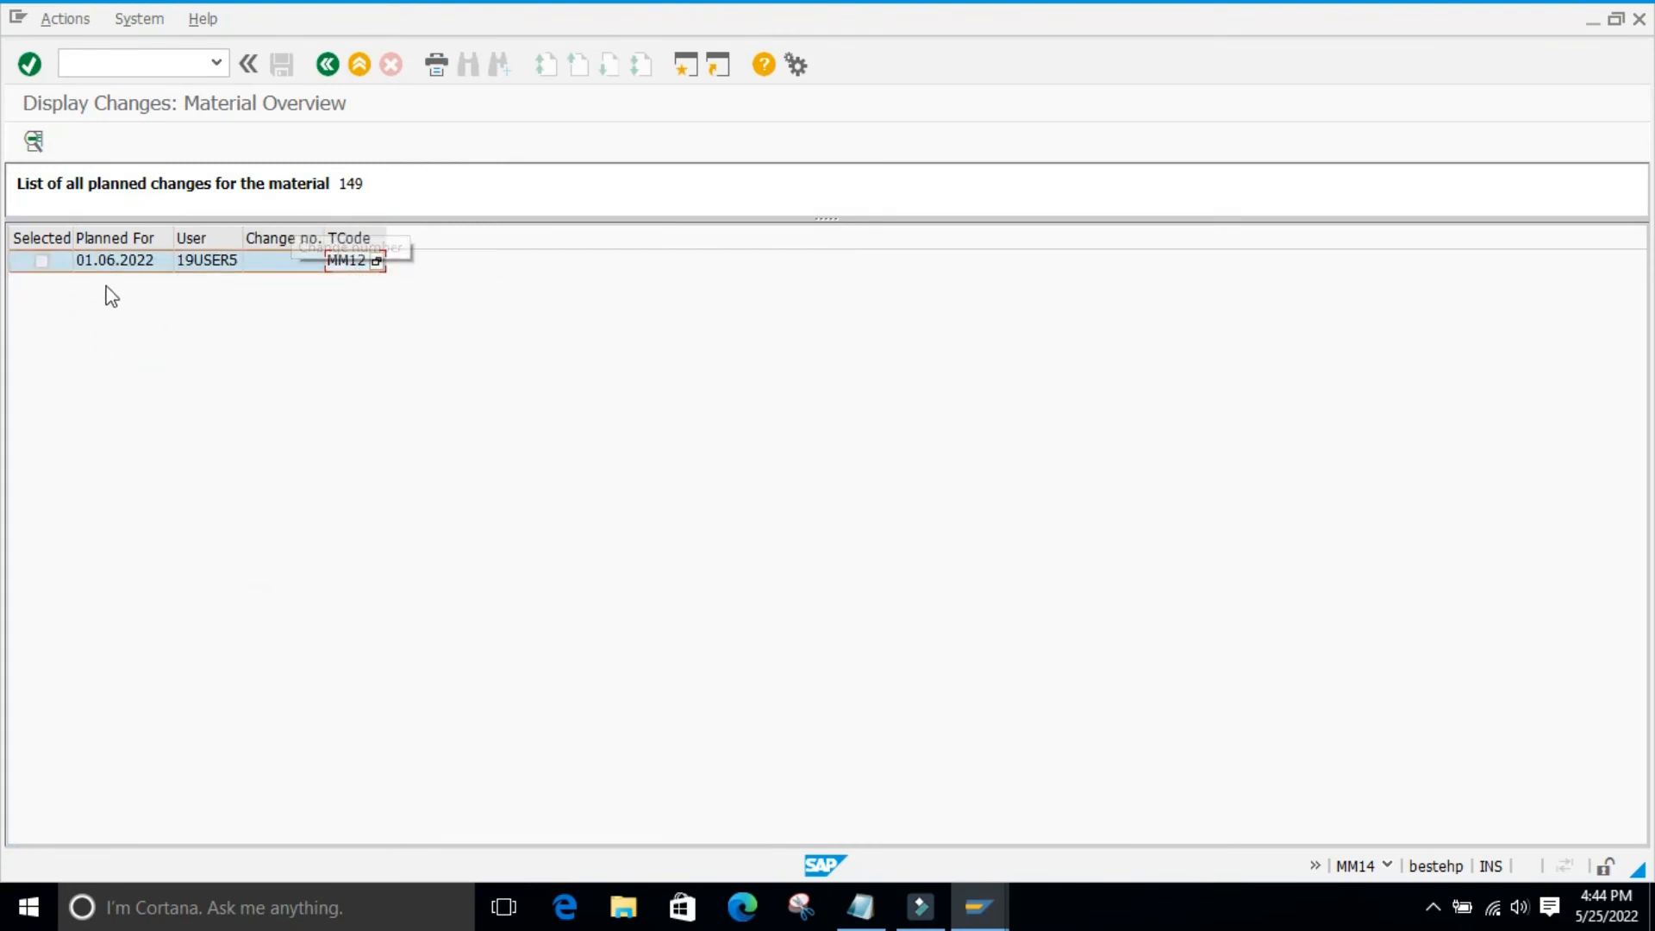
{"action": "left_click", "coordinate": [40, 260]}
{"action": "left_click", "coordinate": [34, 140]}
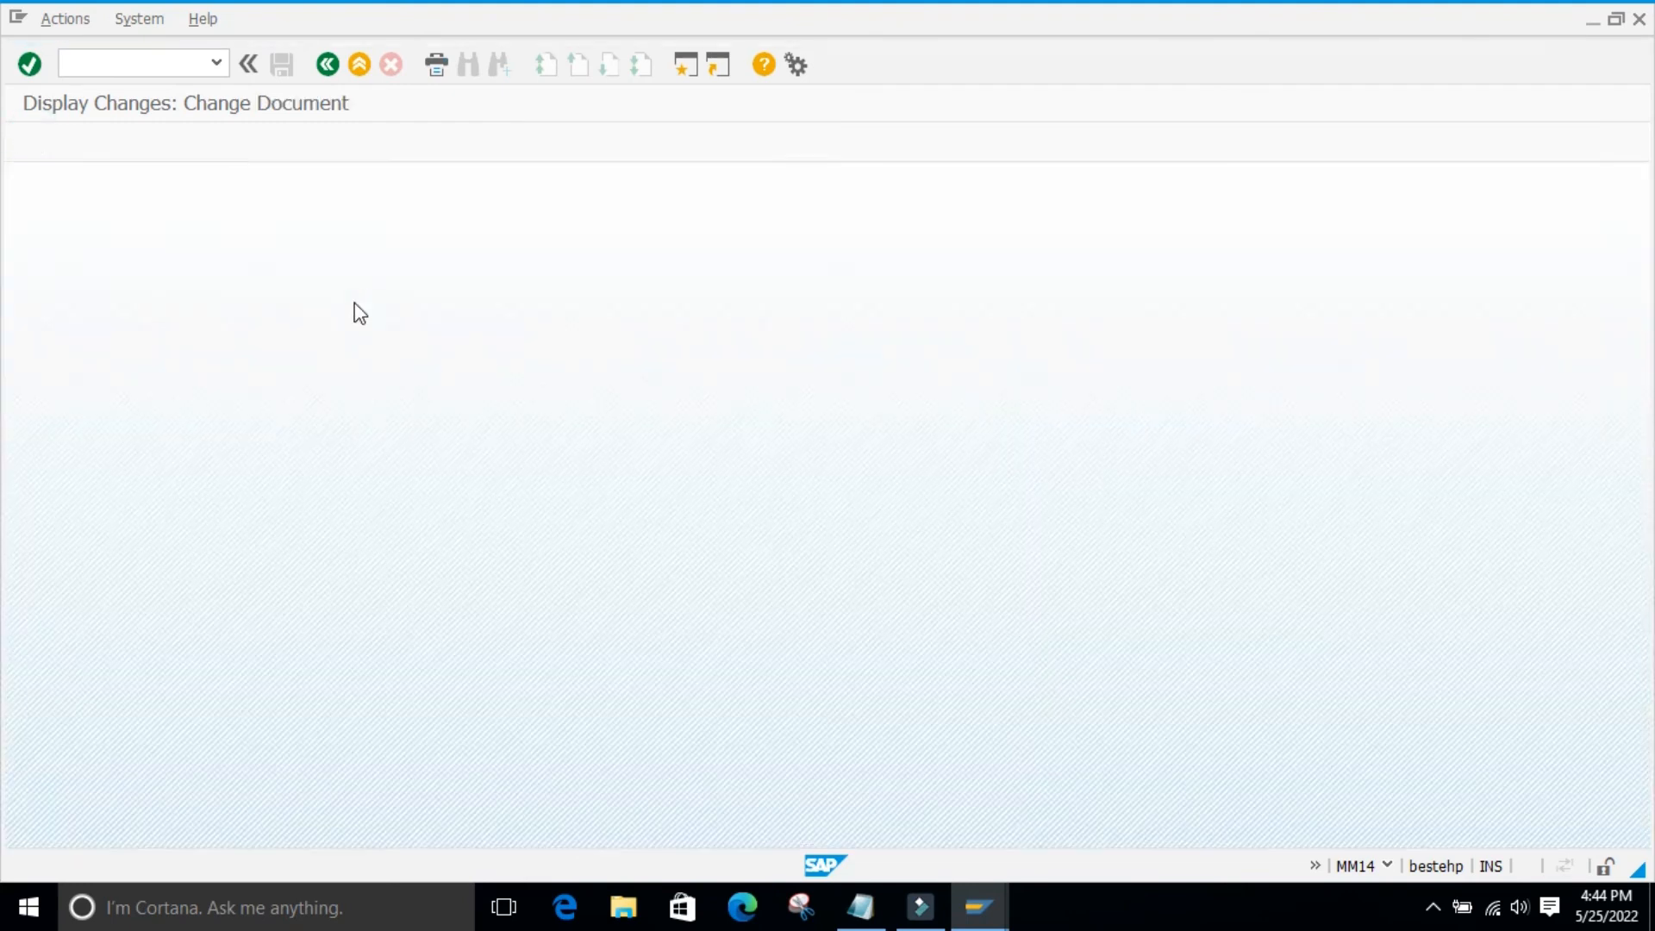
- Compare the old and new material descriptions in the planned change document and return to the planned changes selection
{"action": "left_click", "coordinate": [435, 366]}
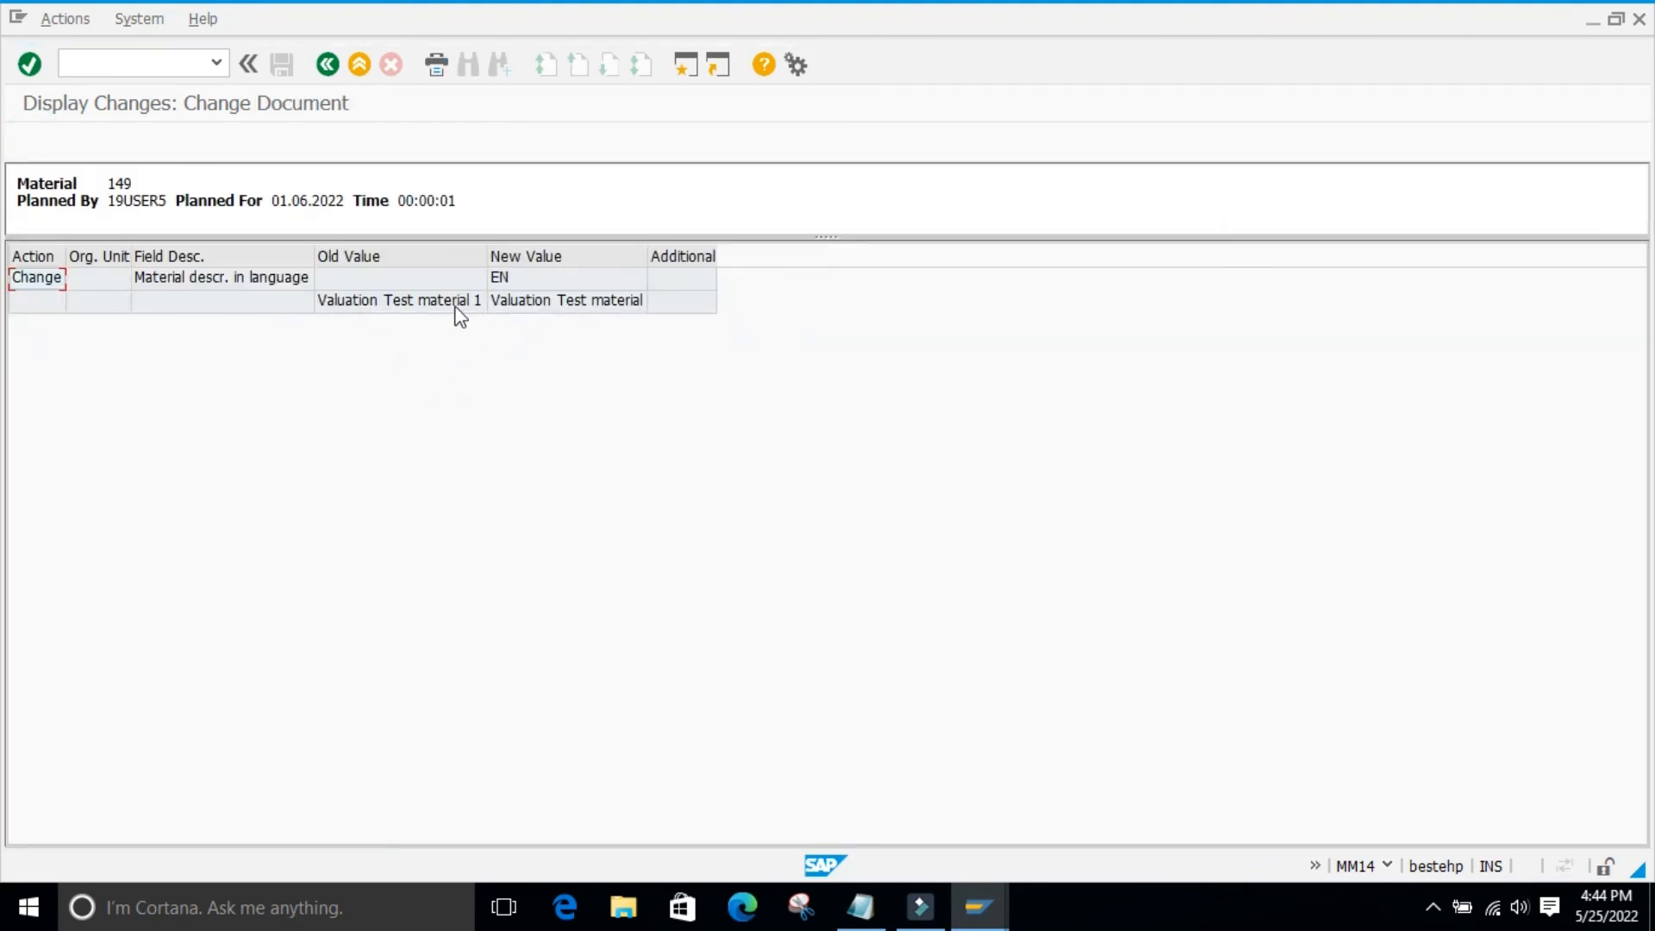
{"action": "left_click", "coordinate": [442, 404]}
{"action": "left_click", "coordinate": [609, 344]}
{"action": "left_click", "coordinate": [327, 64]}
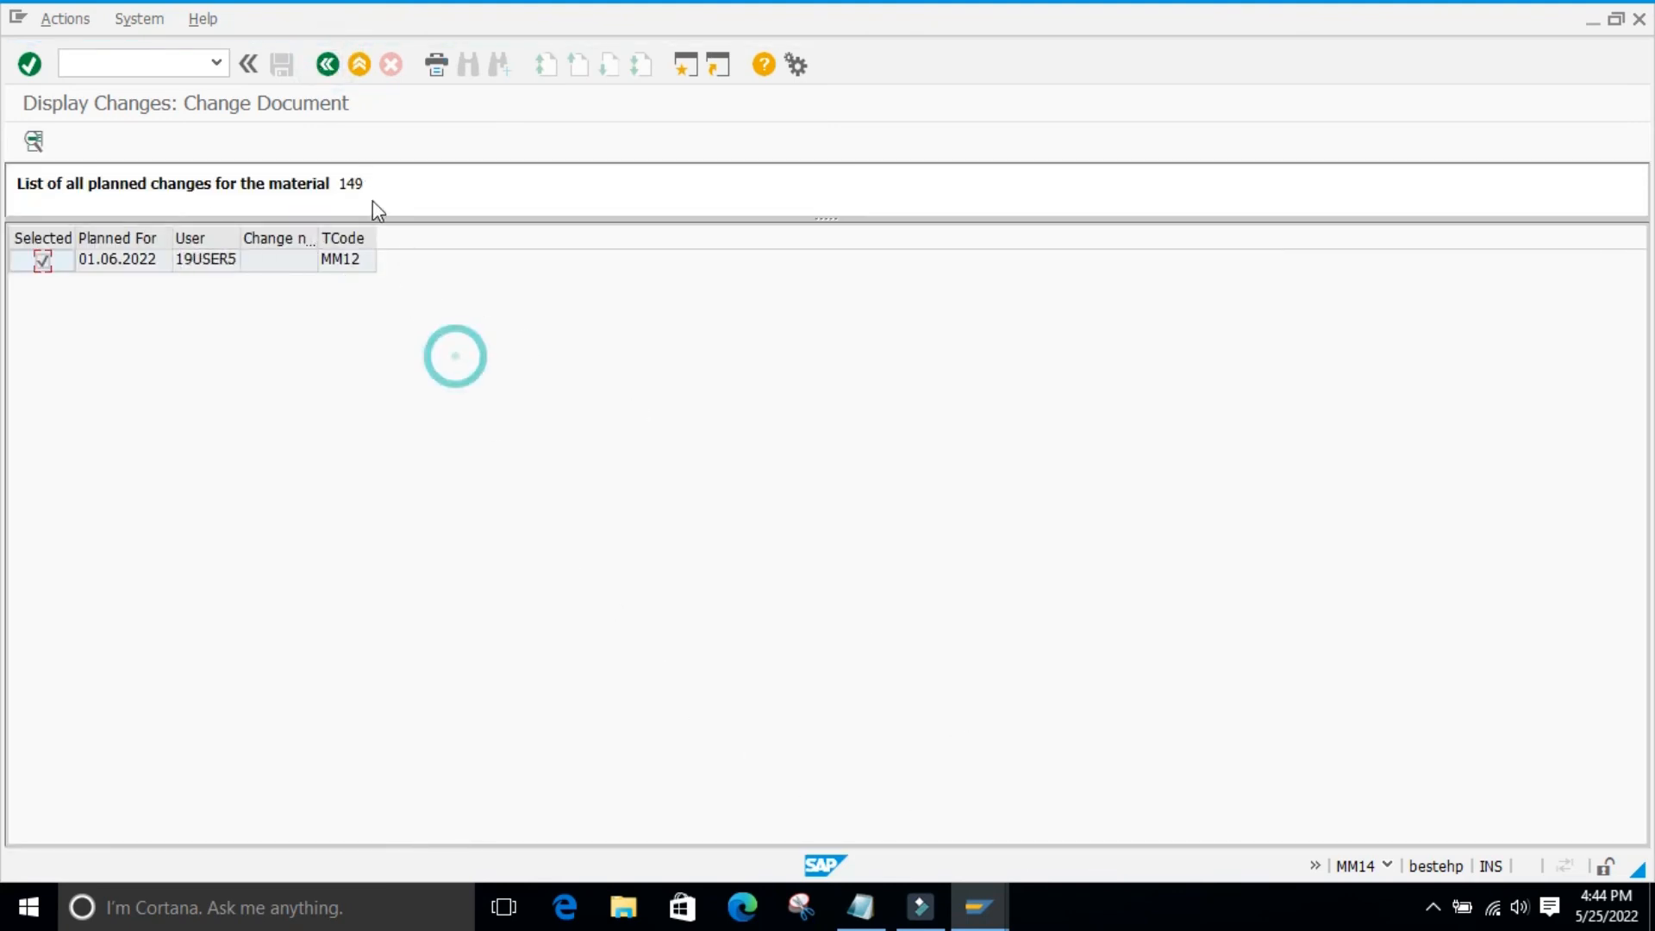
{"action": "left_click", "coordinate": [326, 66]}
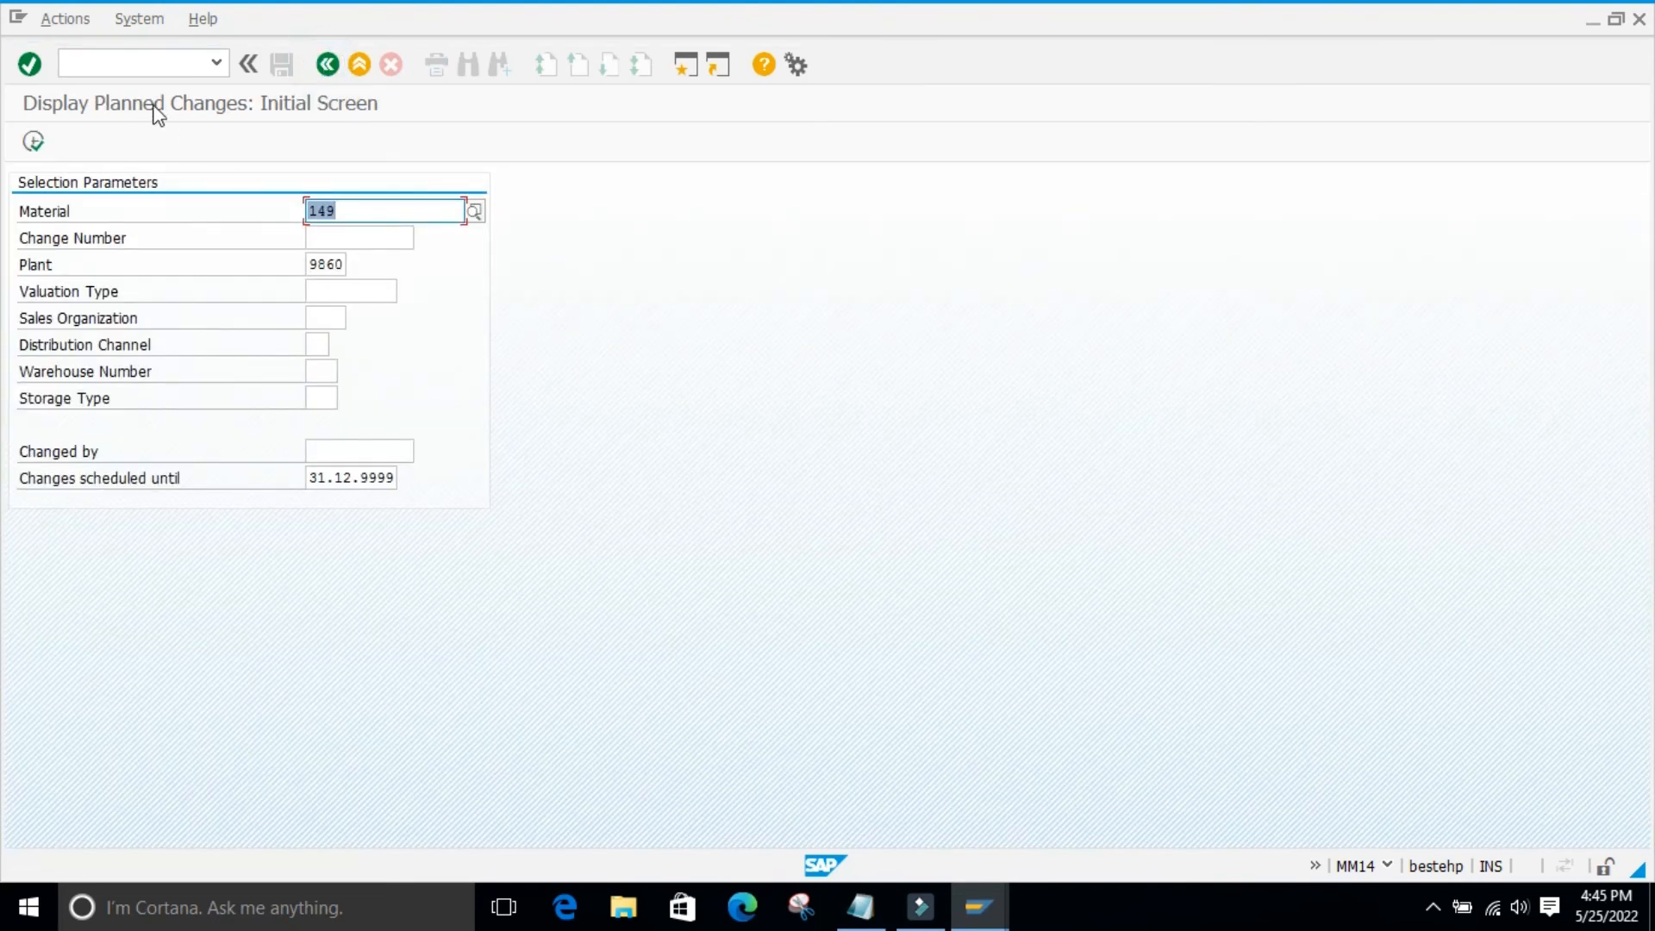
- Switch to the Notepad notes and add the line "mm14 - Display Planned Changes" below the mm13 entry
{"action": "left_click", "coordinate": [879, 915]}
{"action": "left_click", "coordinate": [839, 695]}
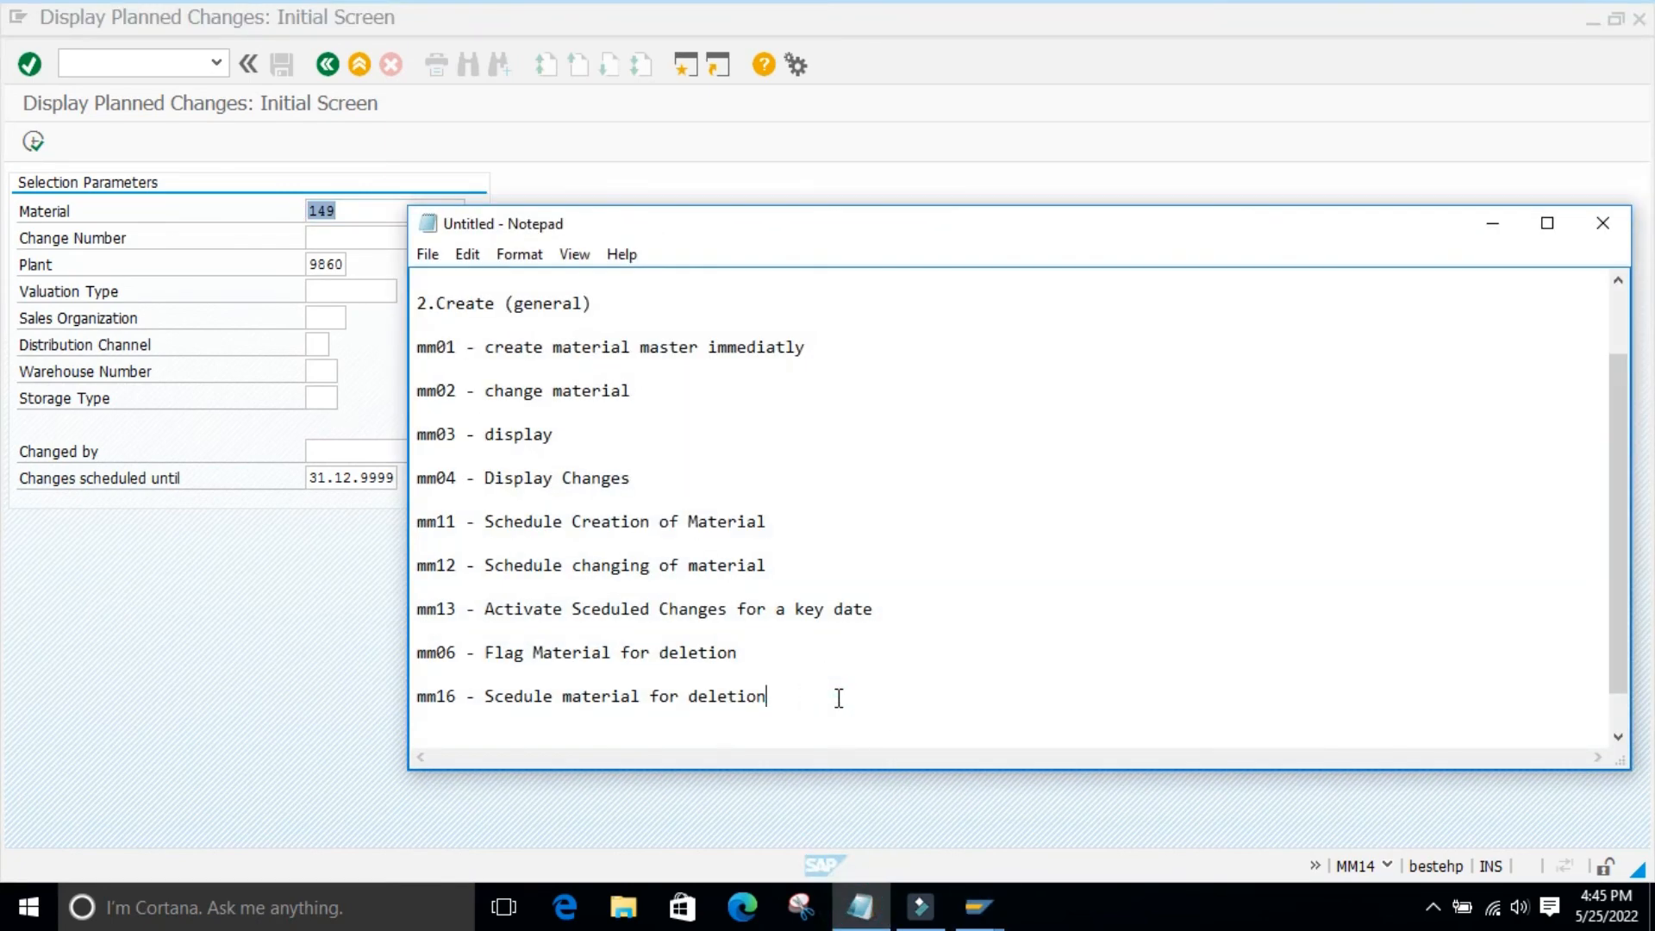
{"action": "left_click", "coordinate": [799, 653]}
{"action": "left_click", "coordinate": [890, 603]}
{"action": "key", "text": "Return"}
{"action": "key", "text": "Return"}
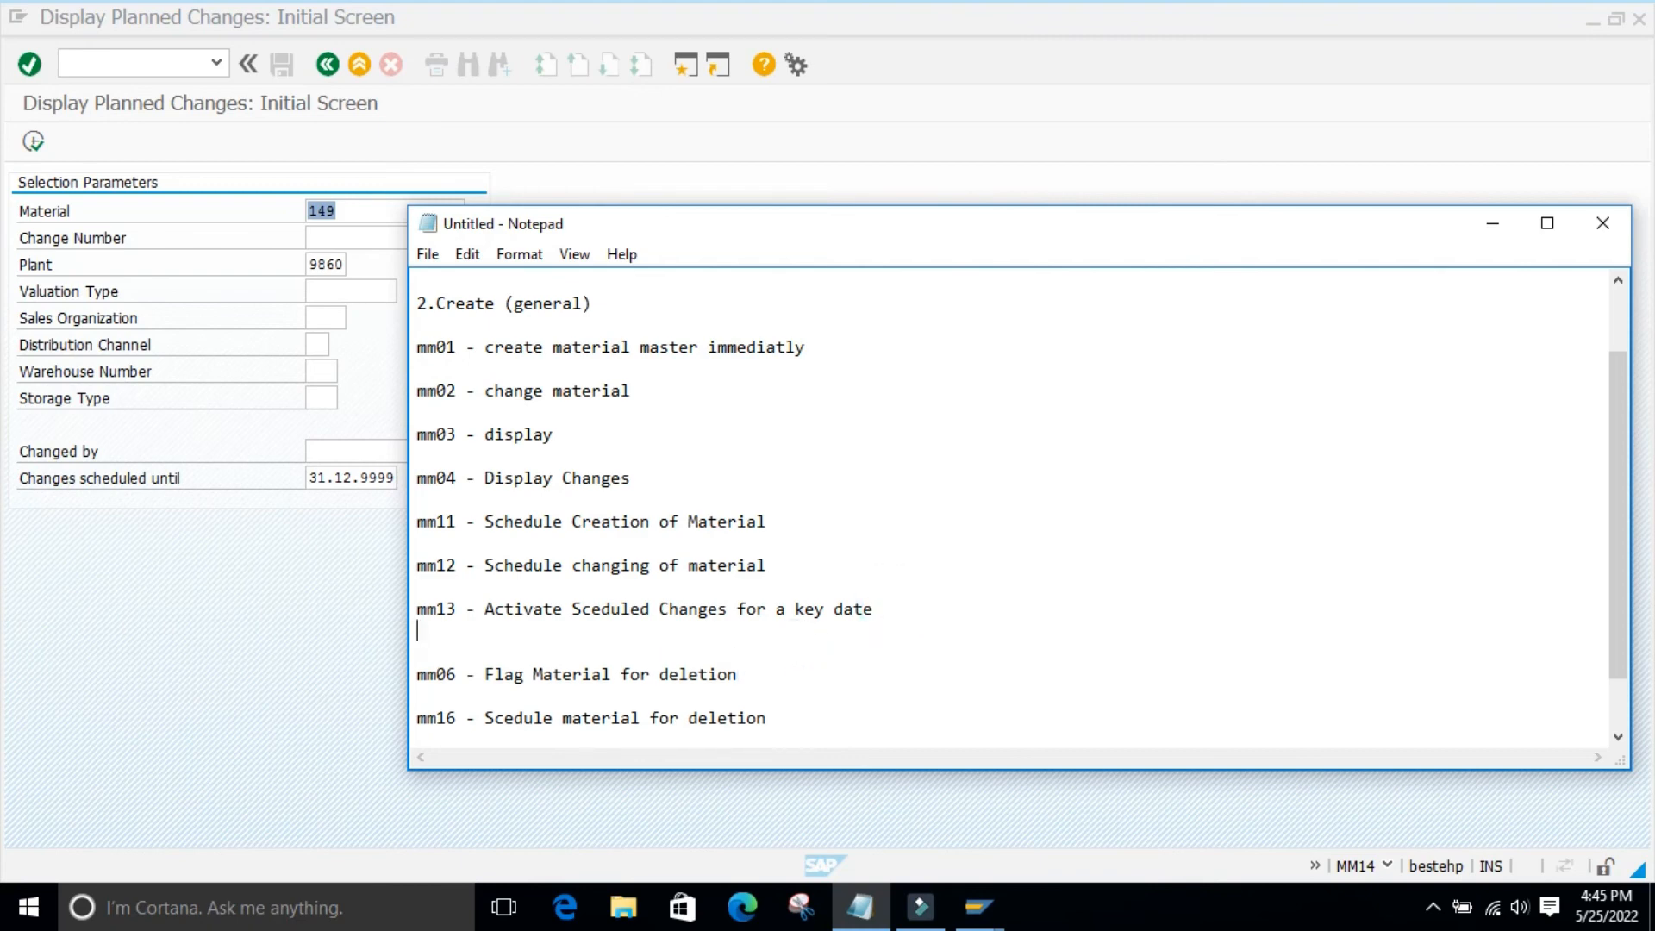
{"action": "type", "text": "mm"}
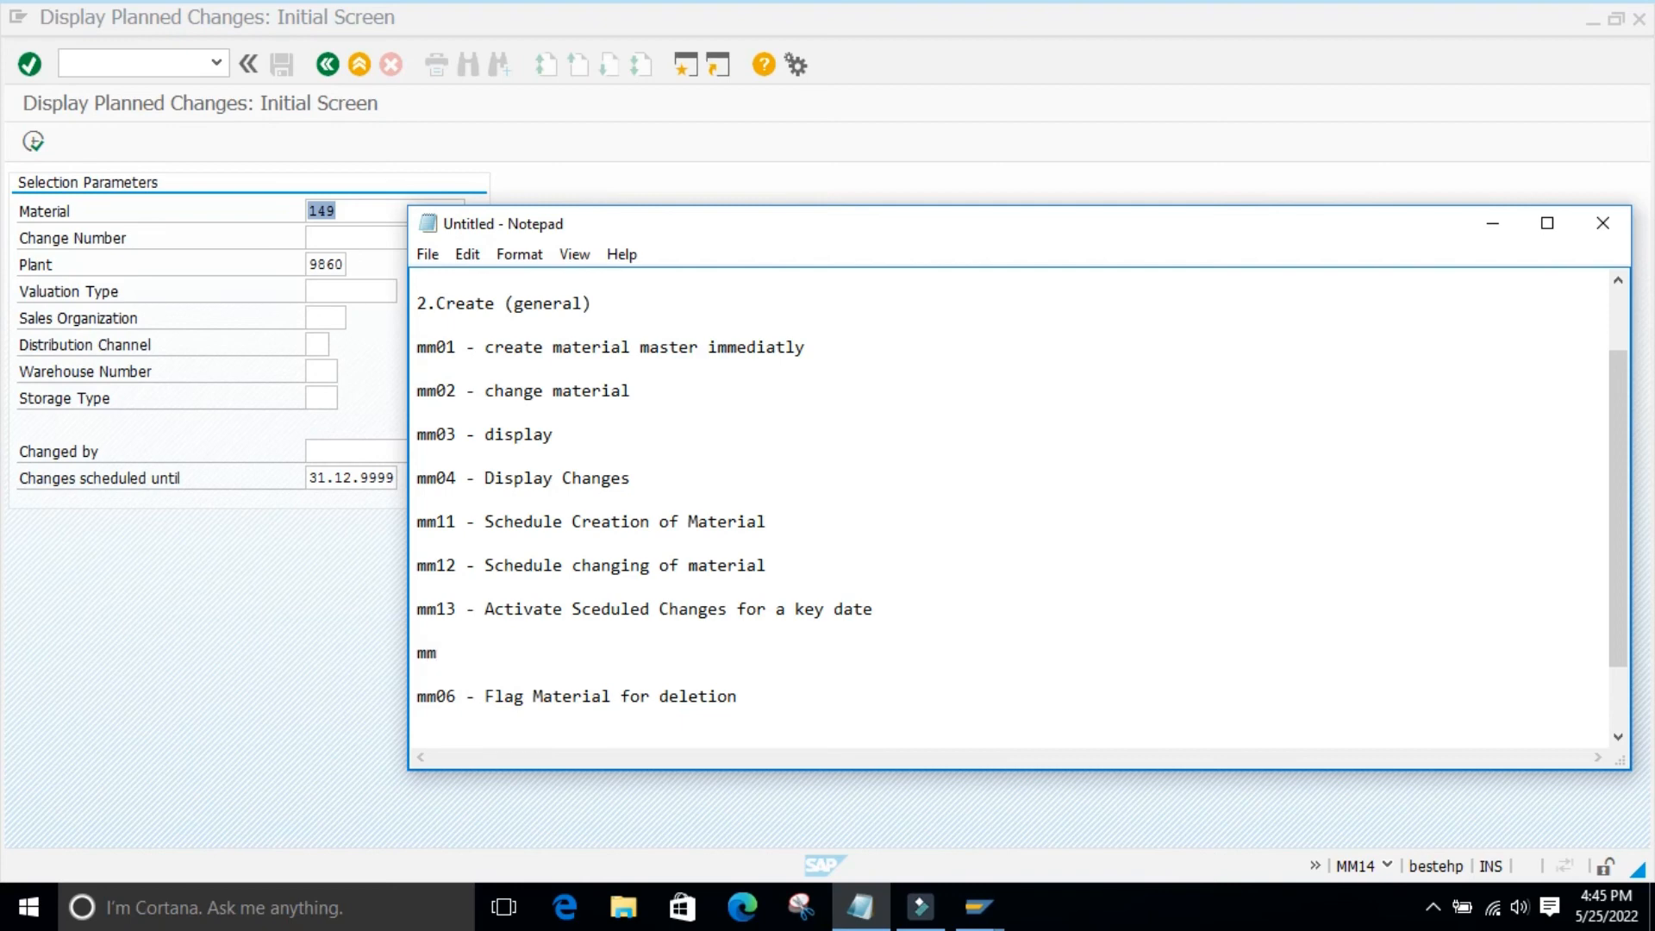
{"action": "type", "text": "14 - Display Planned"}
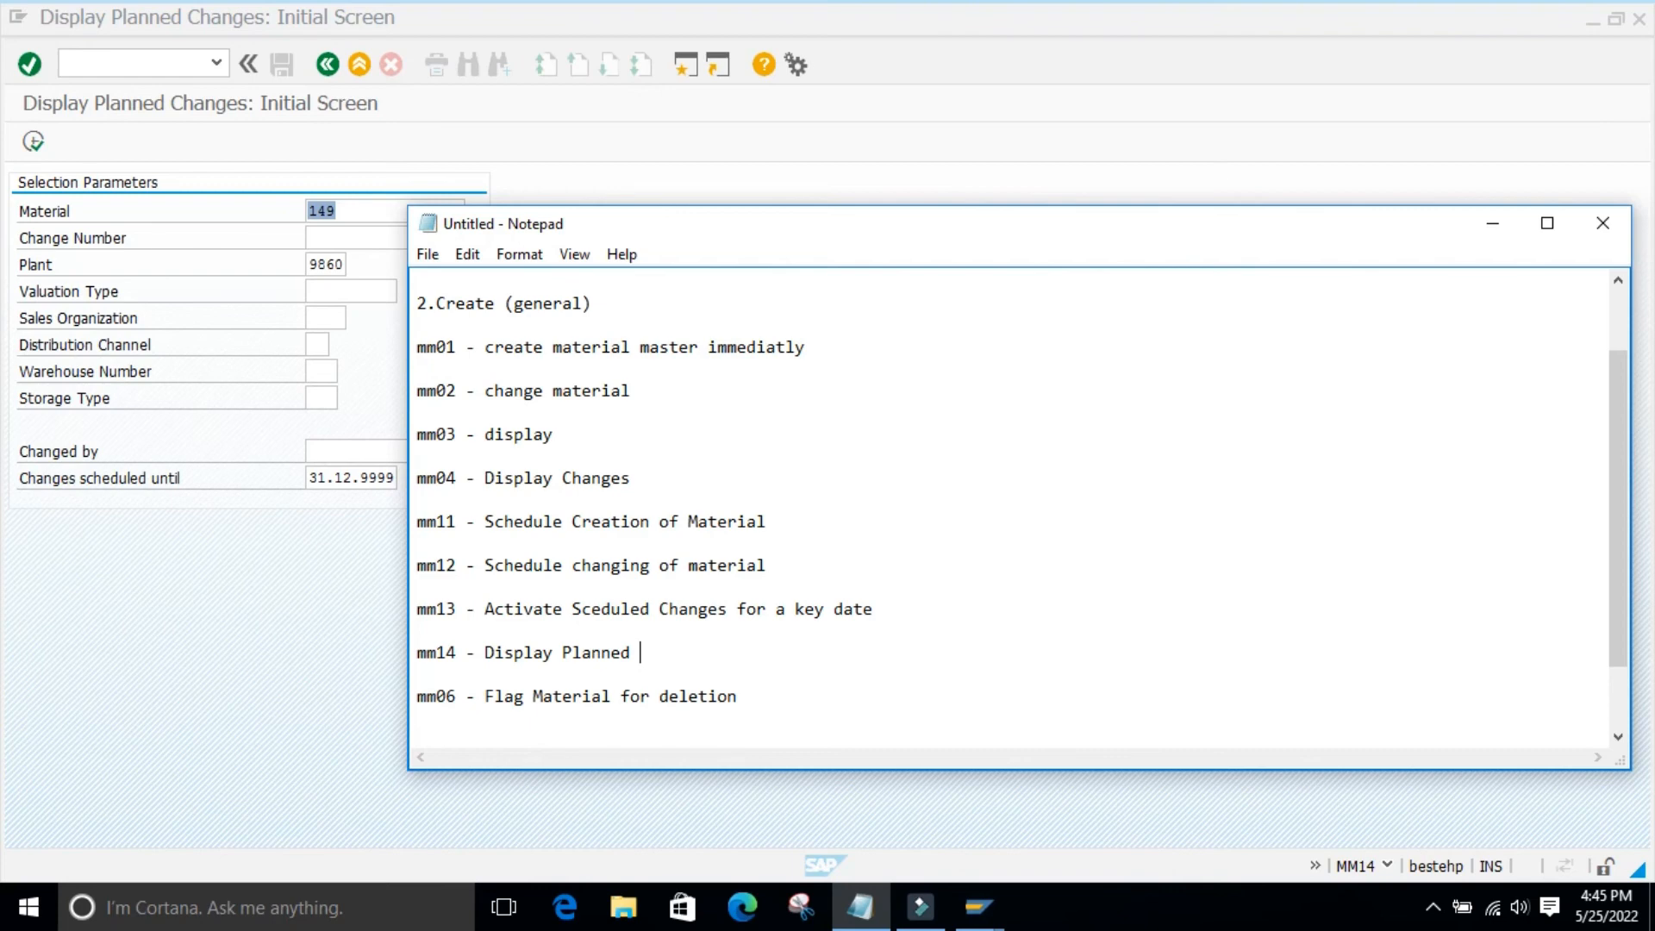
{"action": "type", "text": " Changes"}
- Move the line "mm06 - Flag Material for deletion" to directly below the mm04 entry
{"action": "left_click_drag", "start_coordinate": [759, 694], "coordinate": [404, 686]}
{"action": "key", "text": "ctrl+c"}
{"action": "key", "text": "BackSpace"}
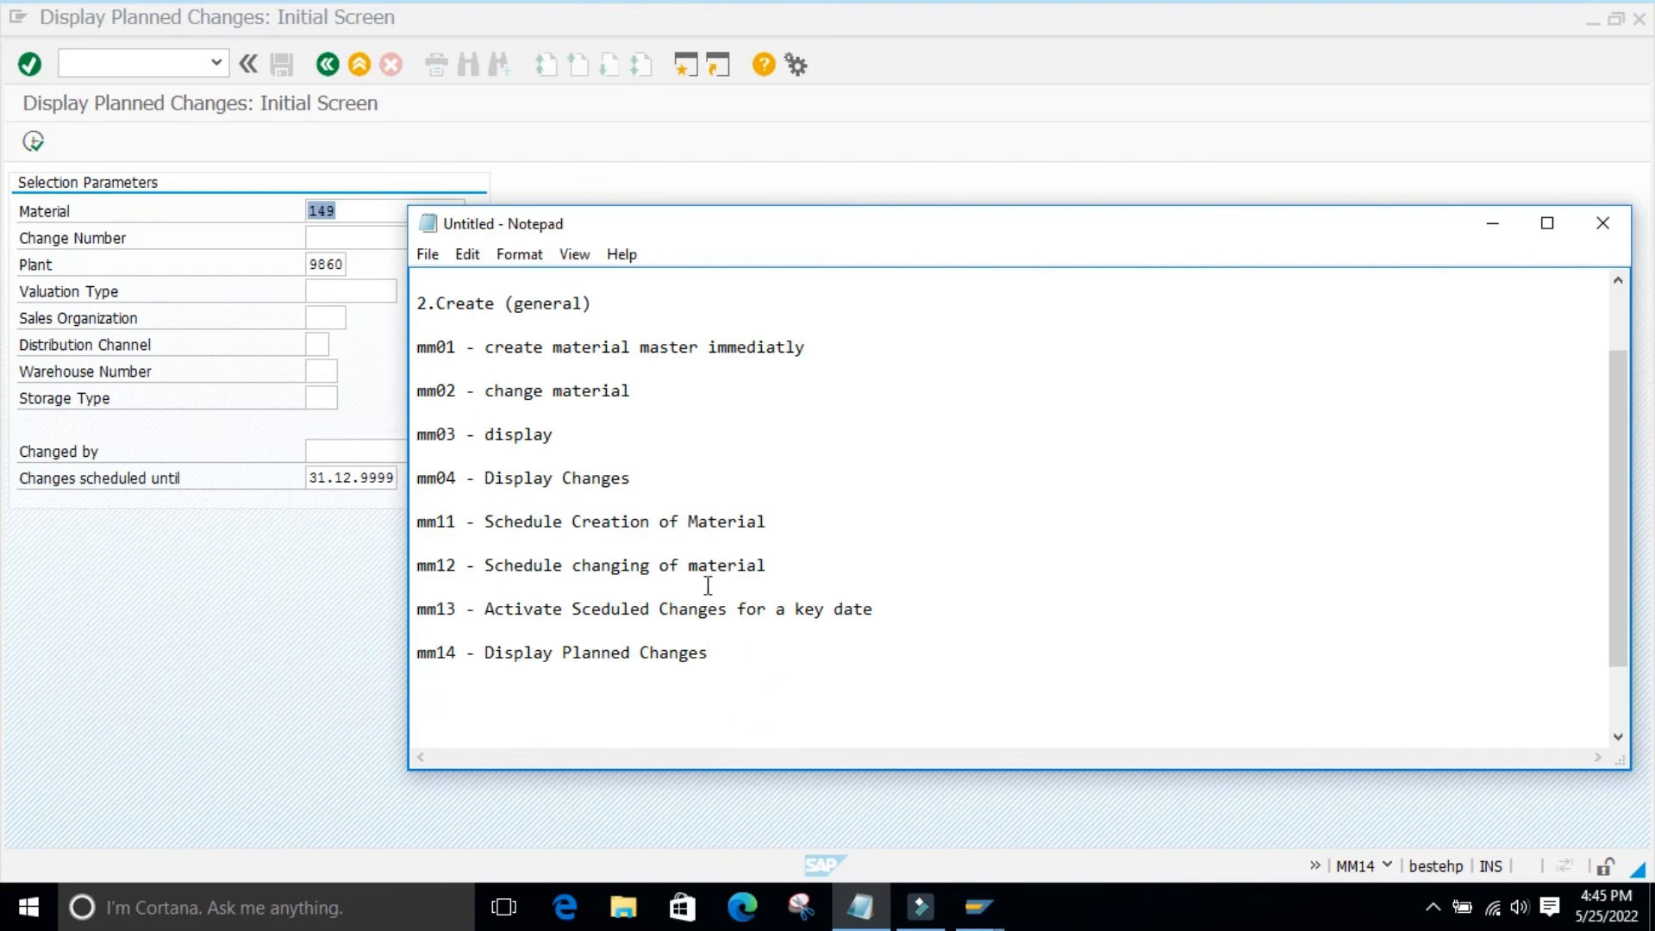
{"action": "left_click", "coordinate": [651, 476]}
{"action": "key", "text": "Return"}
{"action": "key", "text": "Return"}
{"action": "key", "text": "ctrl+v"}
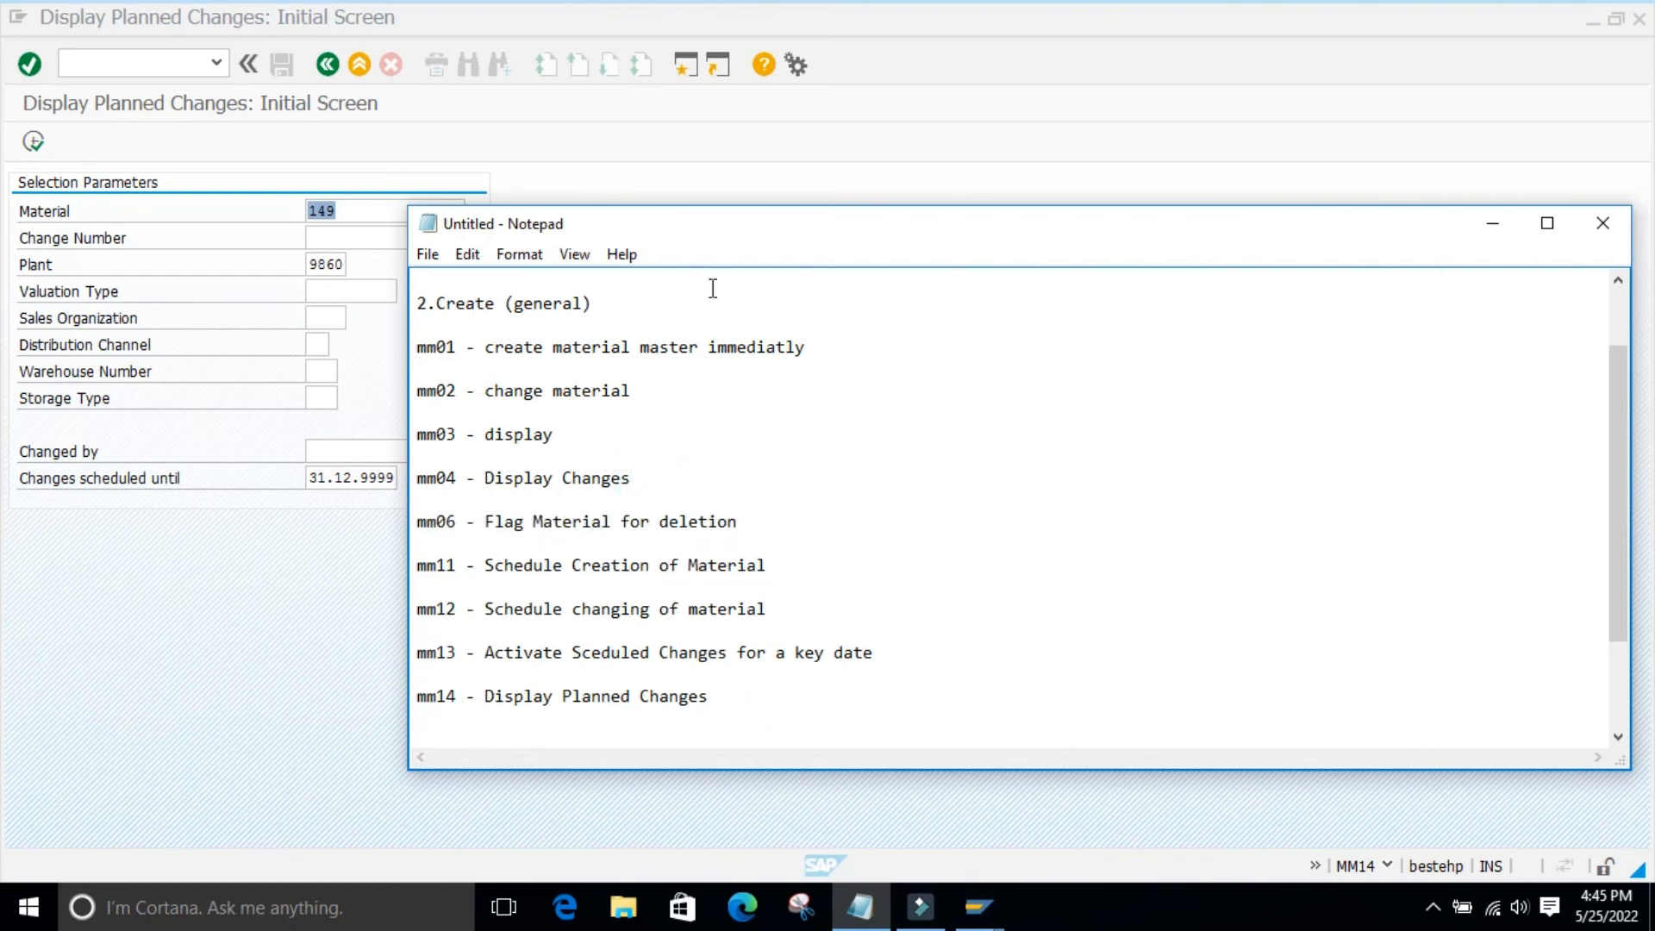
- Put the notes away, switch back to SAP and leave MM14 for the SAP Easy Access menu
{"action": "left_click", "coordinate": [850, 712]}
{"action": "left_click", "coordinate": [1501, 222]}
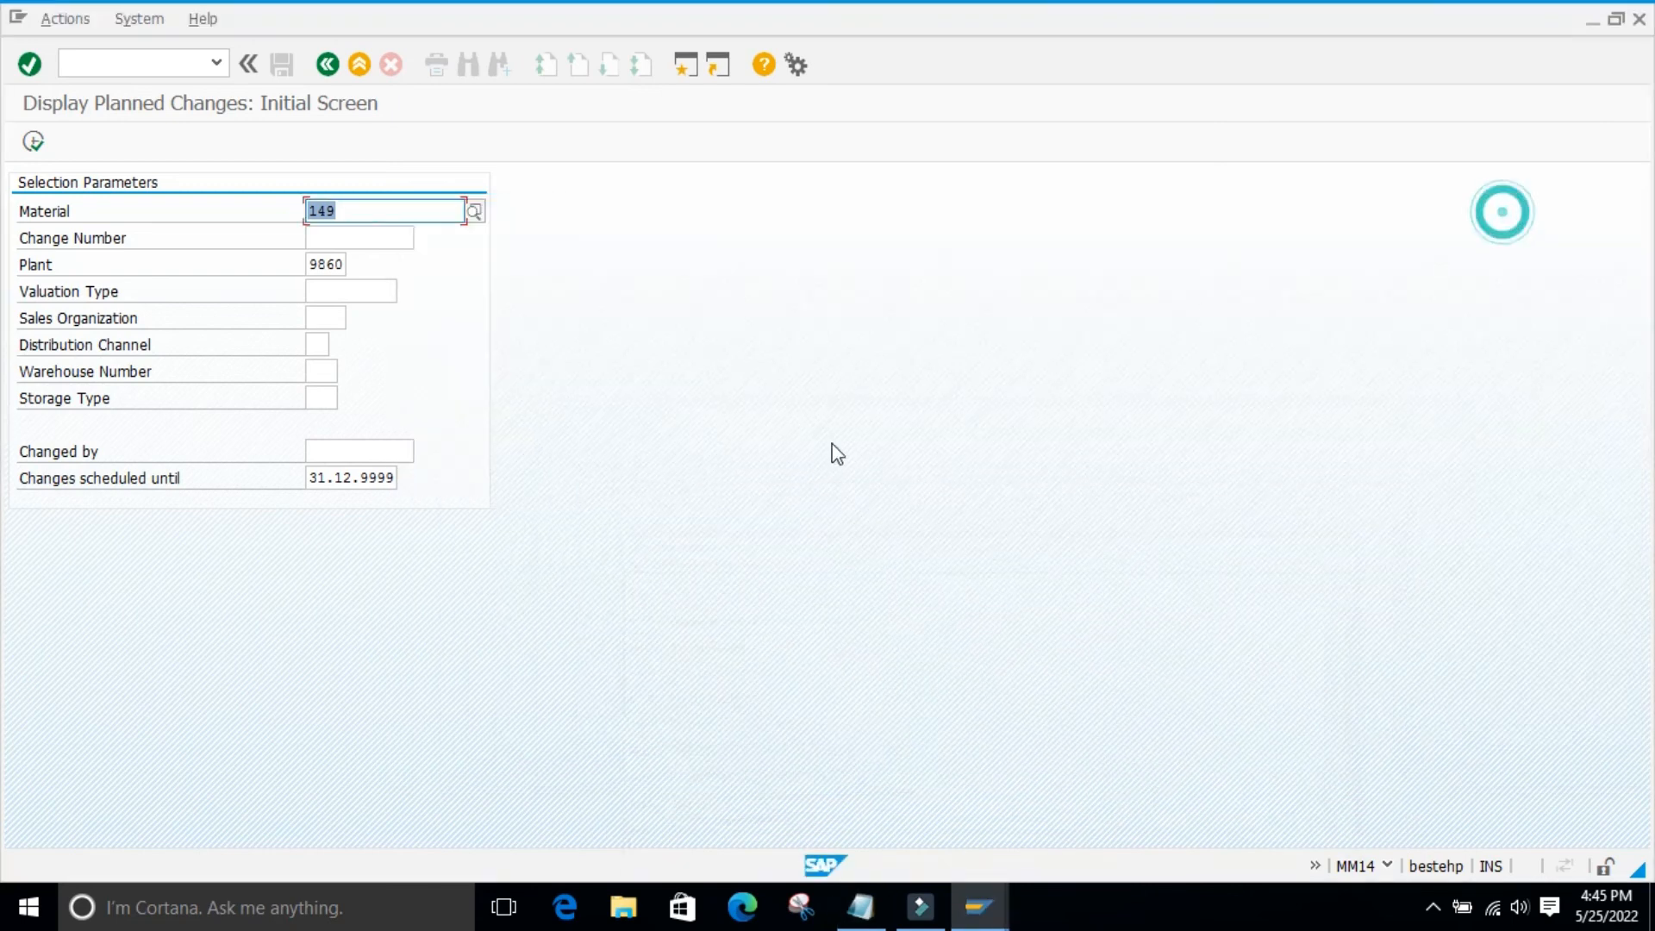
{"action": "left_click", "coordinate": [327, 64]}
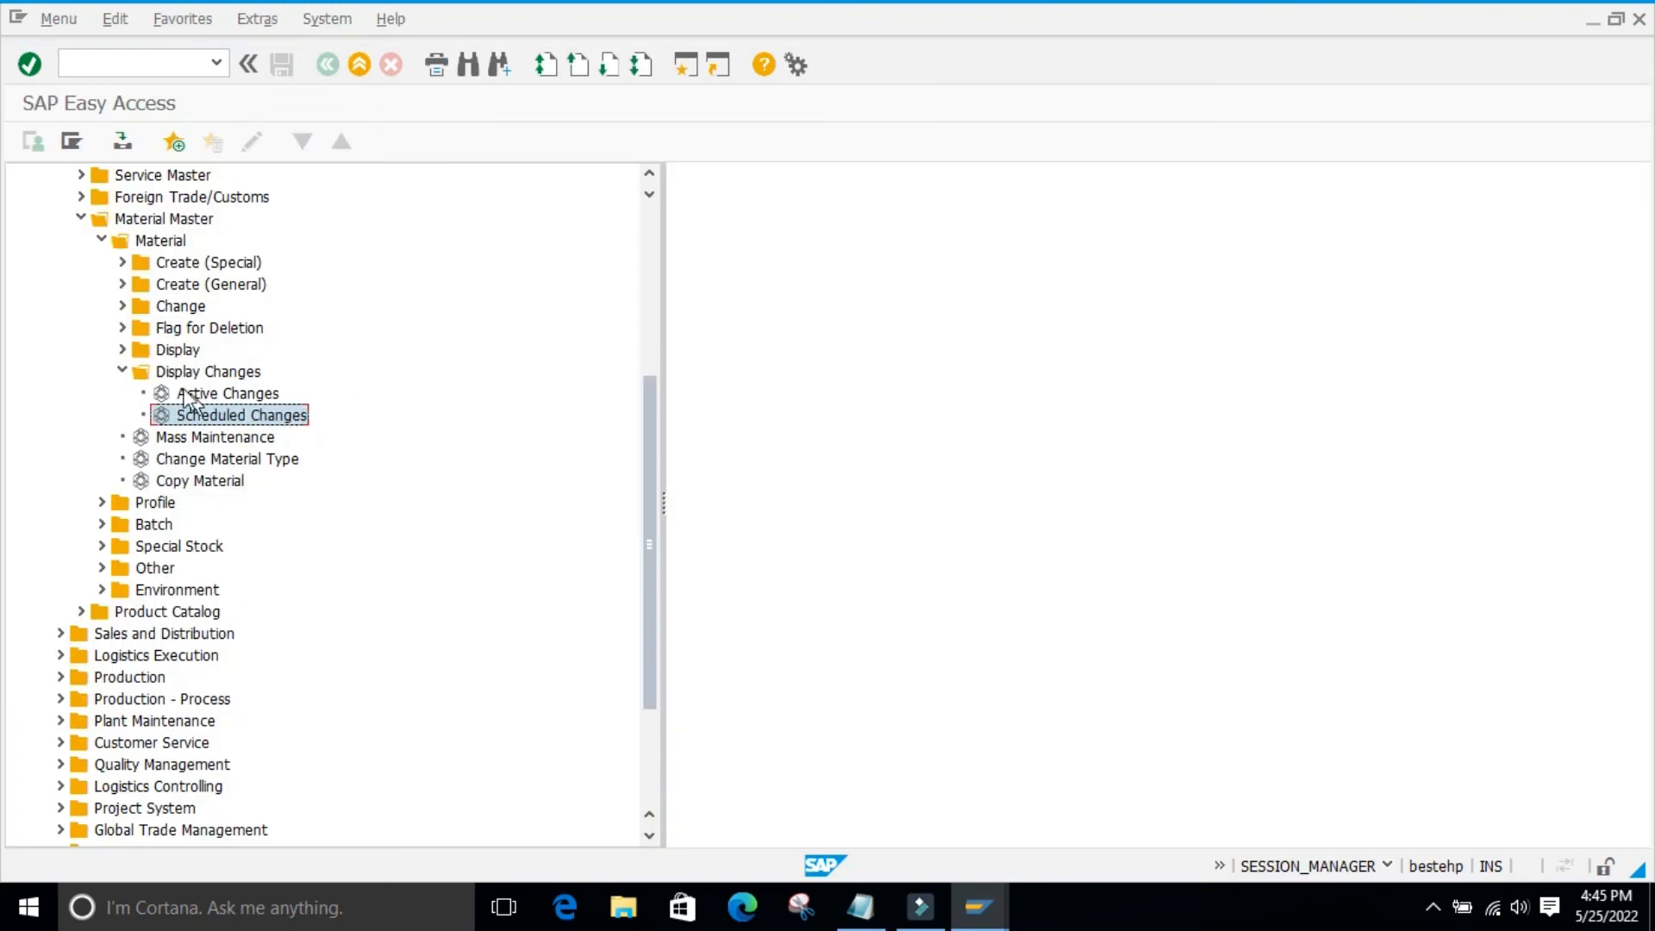
- Collapse the Display Changes folder, open Mass Maintenance for materials, dismiss the table selection information and check the transaction code
{"action": "left_click", "coordinate": [123, 371]}
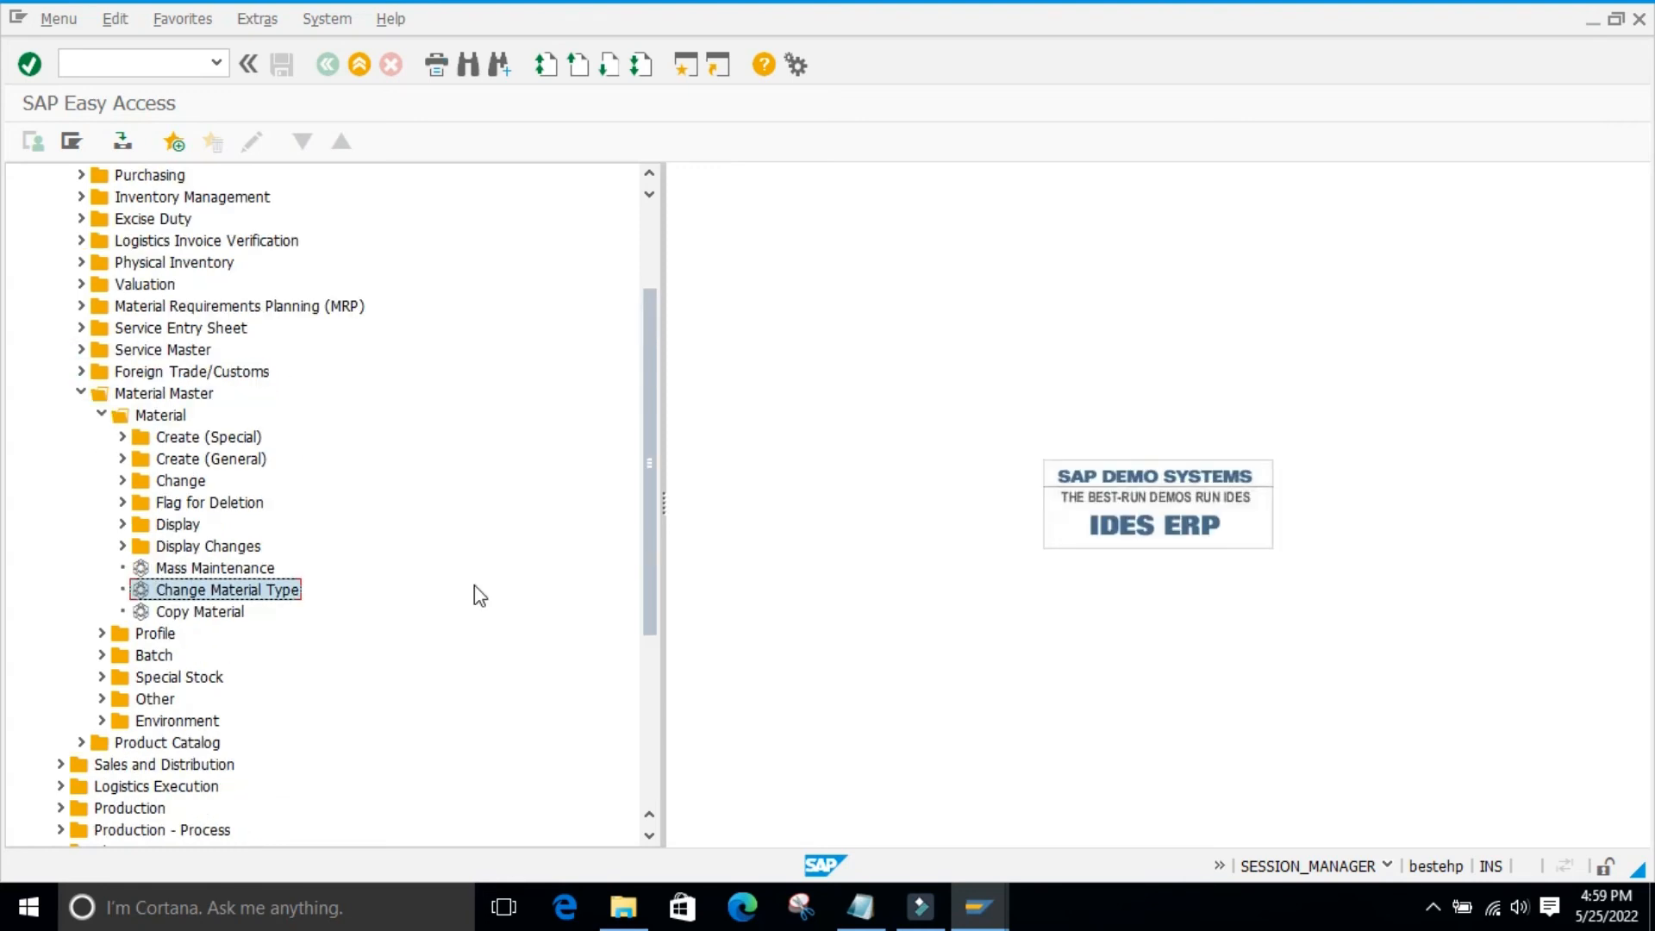
{"action": "double_click", "coordinate": [141, 567]}
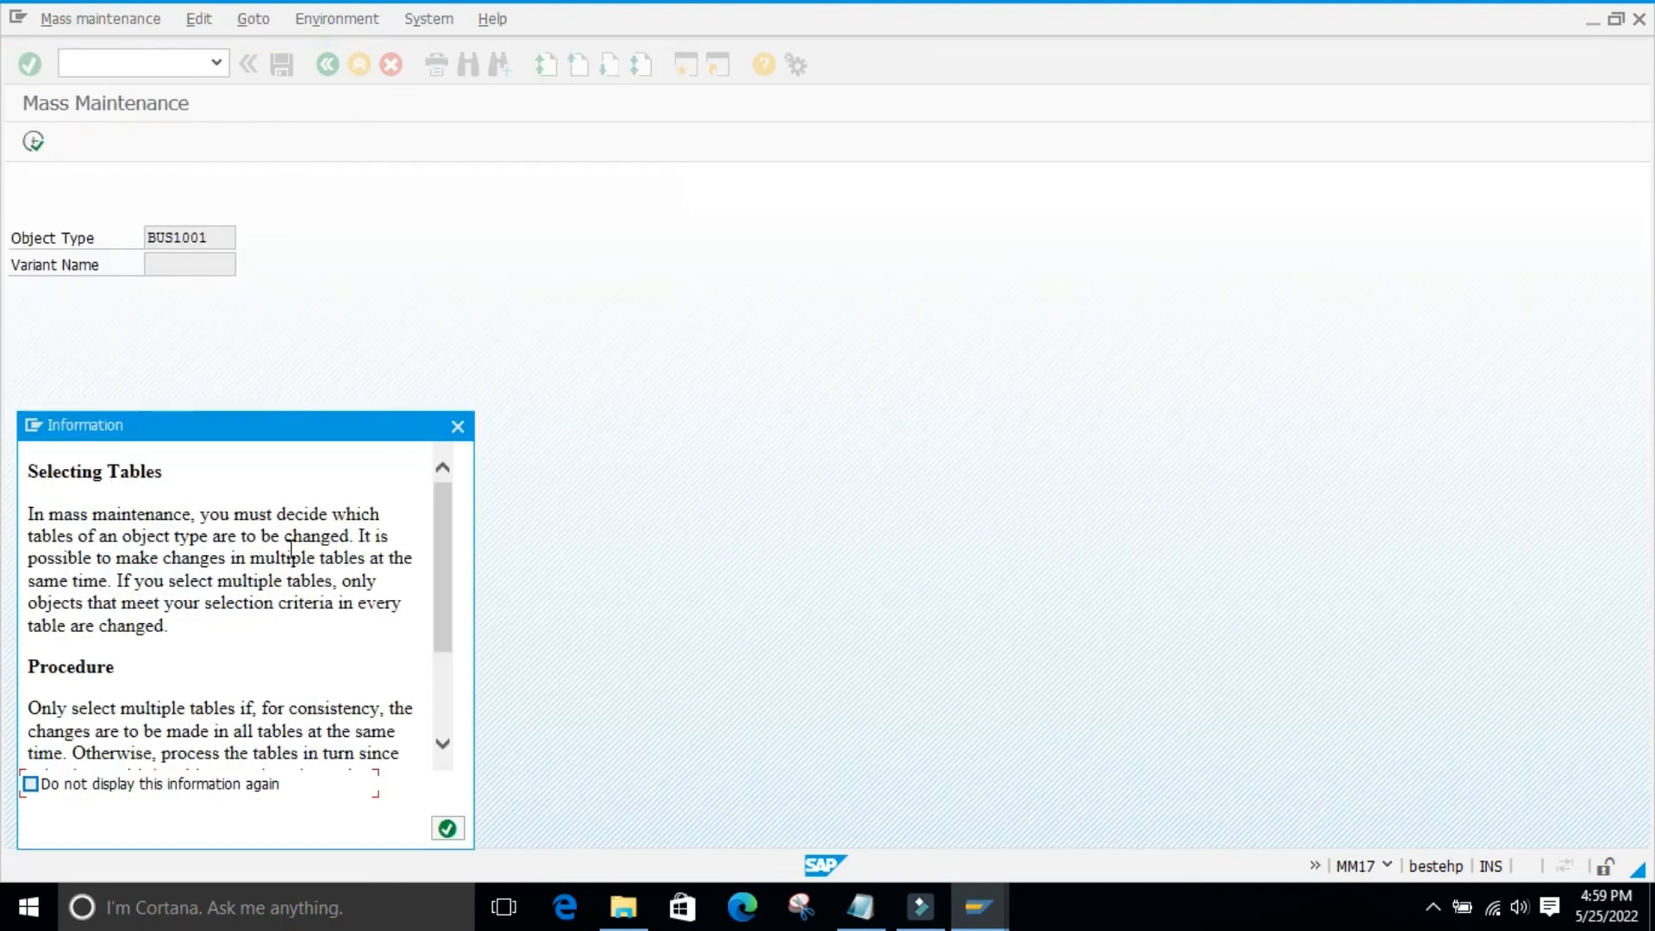
{"action": "left_click", "coordinate": [448, 832]}
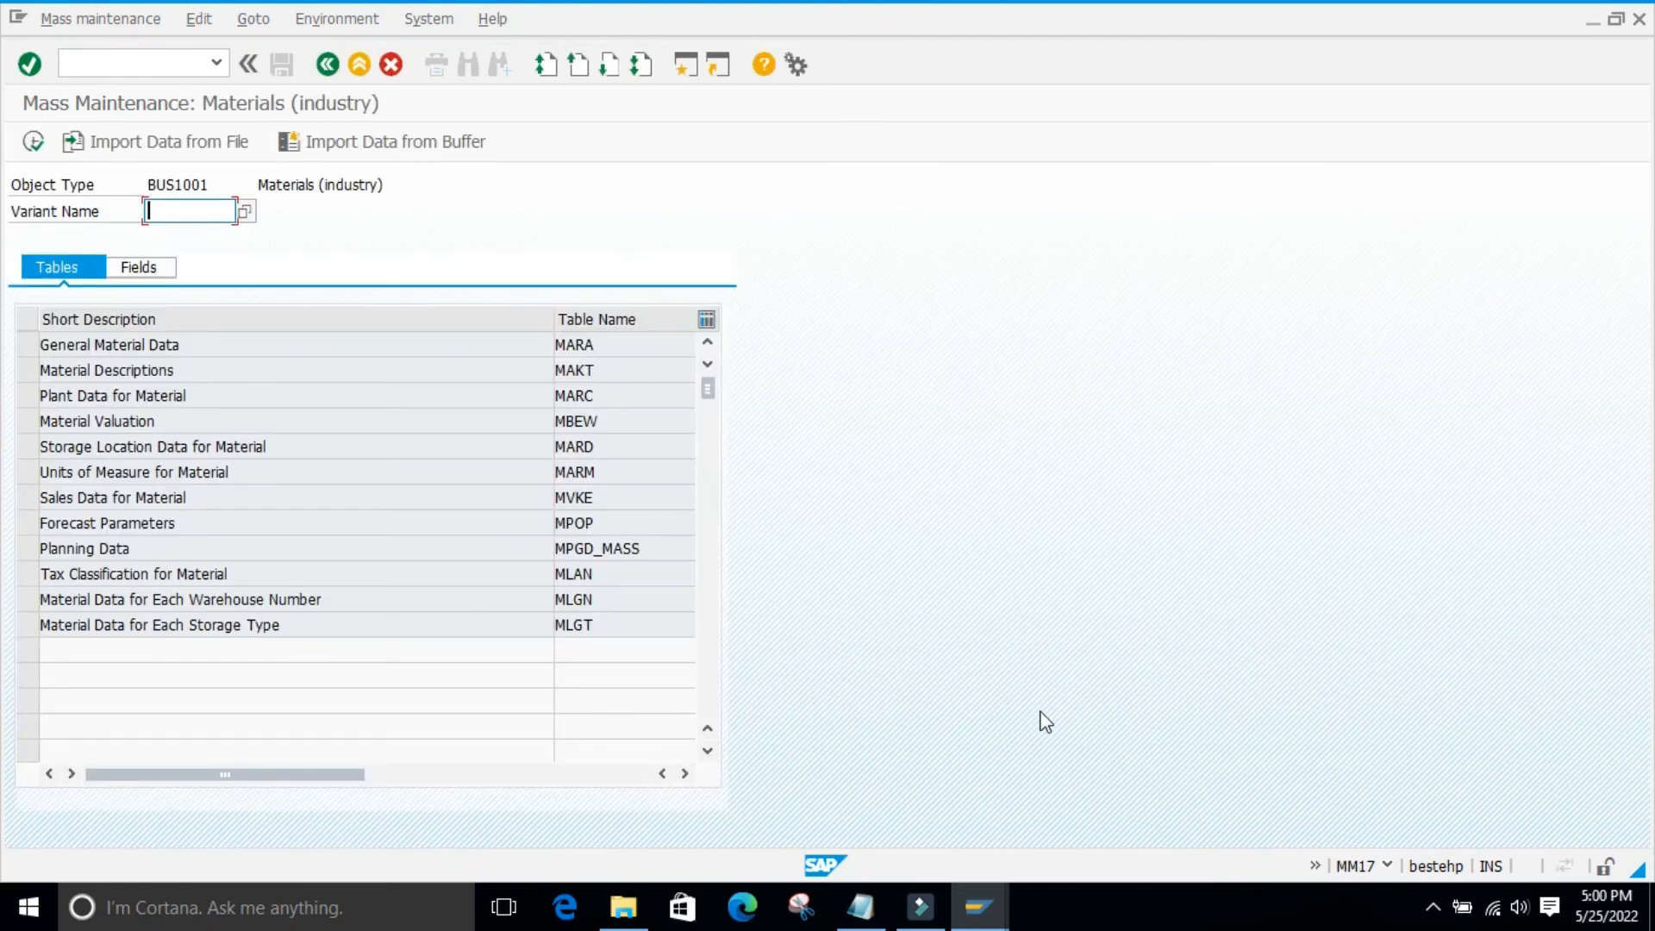
{"action": "left_click", "coordinate": [1343, 863]}
{"action": "left_click", "coordinate": [1262, 641]}
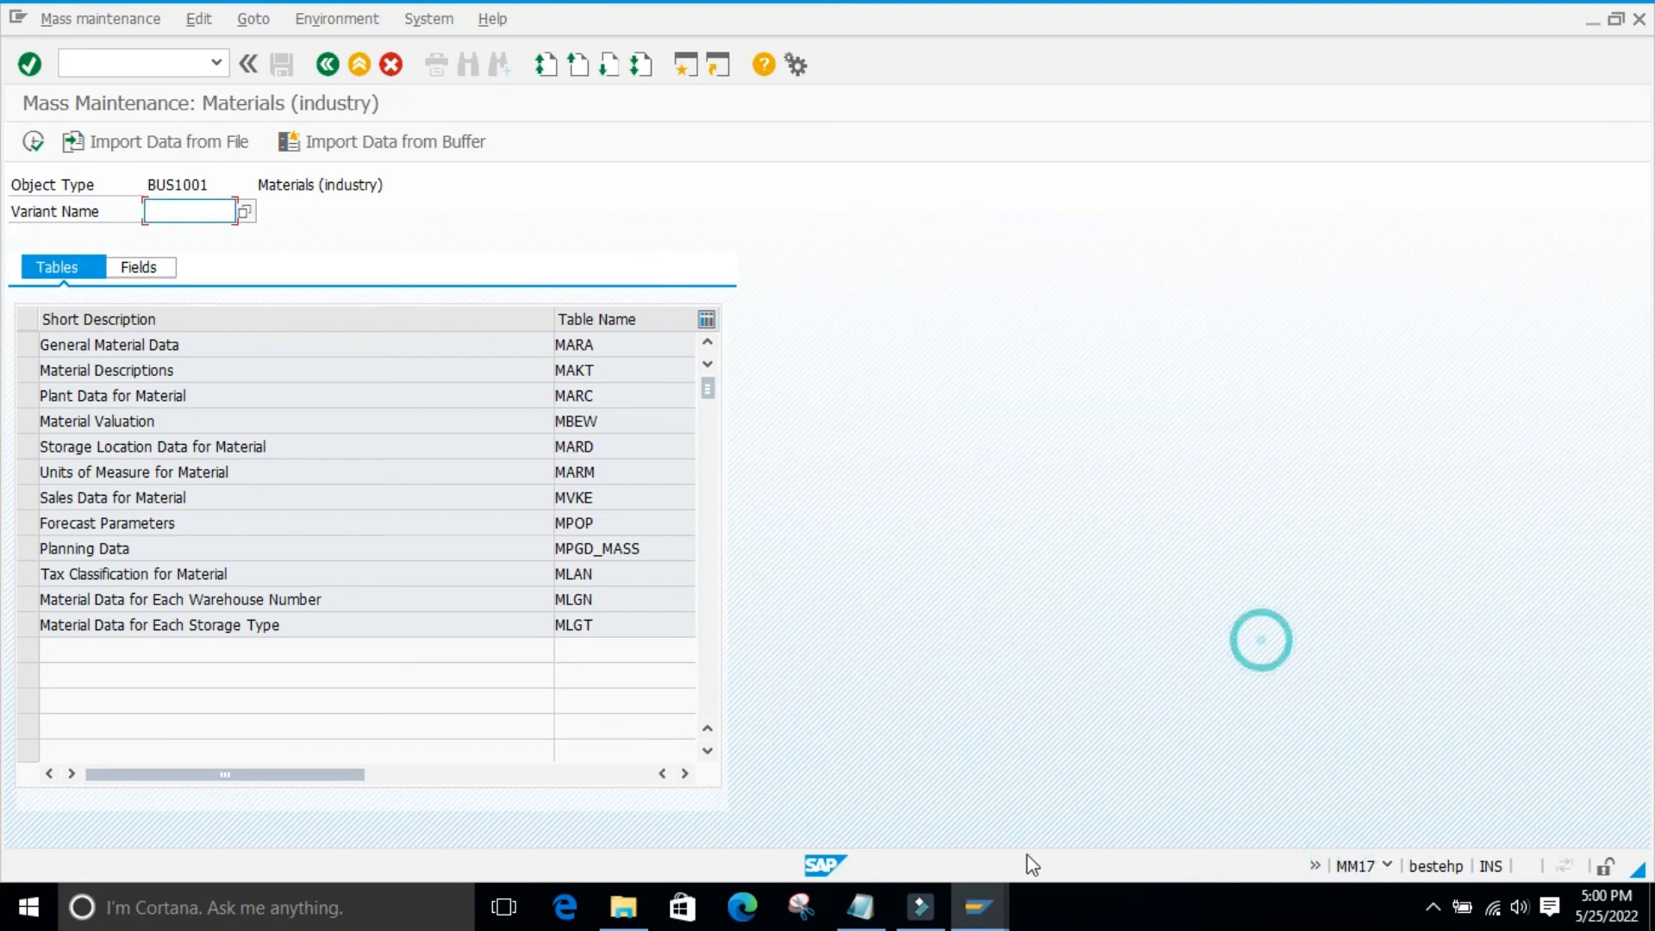
- Add the line "mm17 - Mass Maintenance" below the mm14 entry in the Notepad notes and return to SAP
{"action": "left_click", "coordinate": [859, 907]}
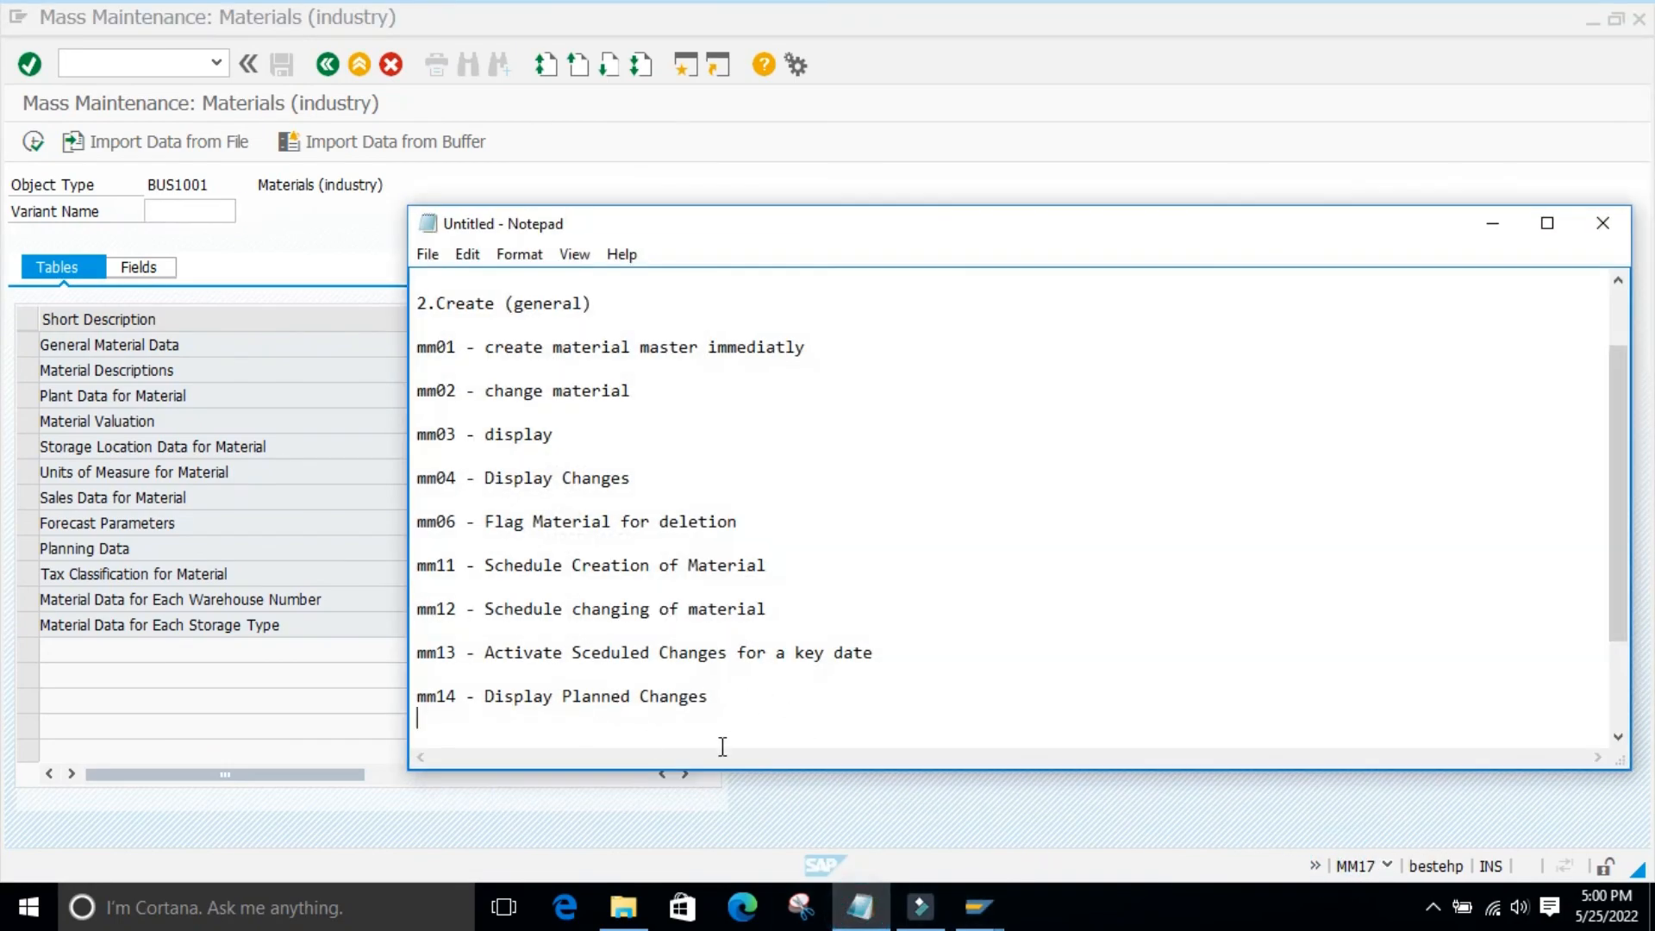
{"action": "key", "text": "Return"}
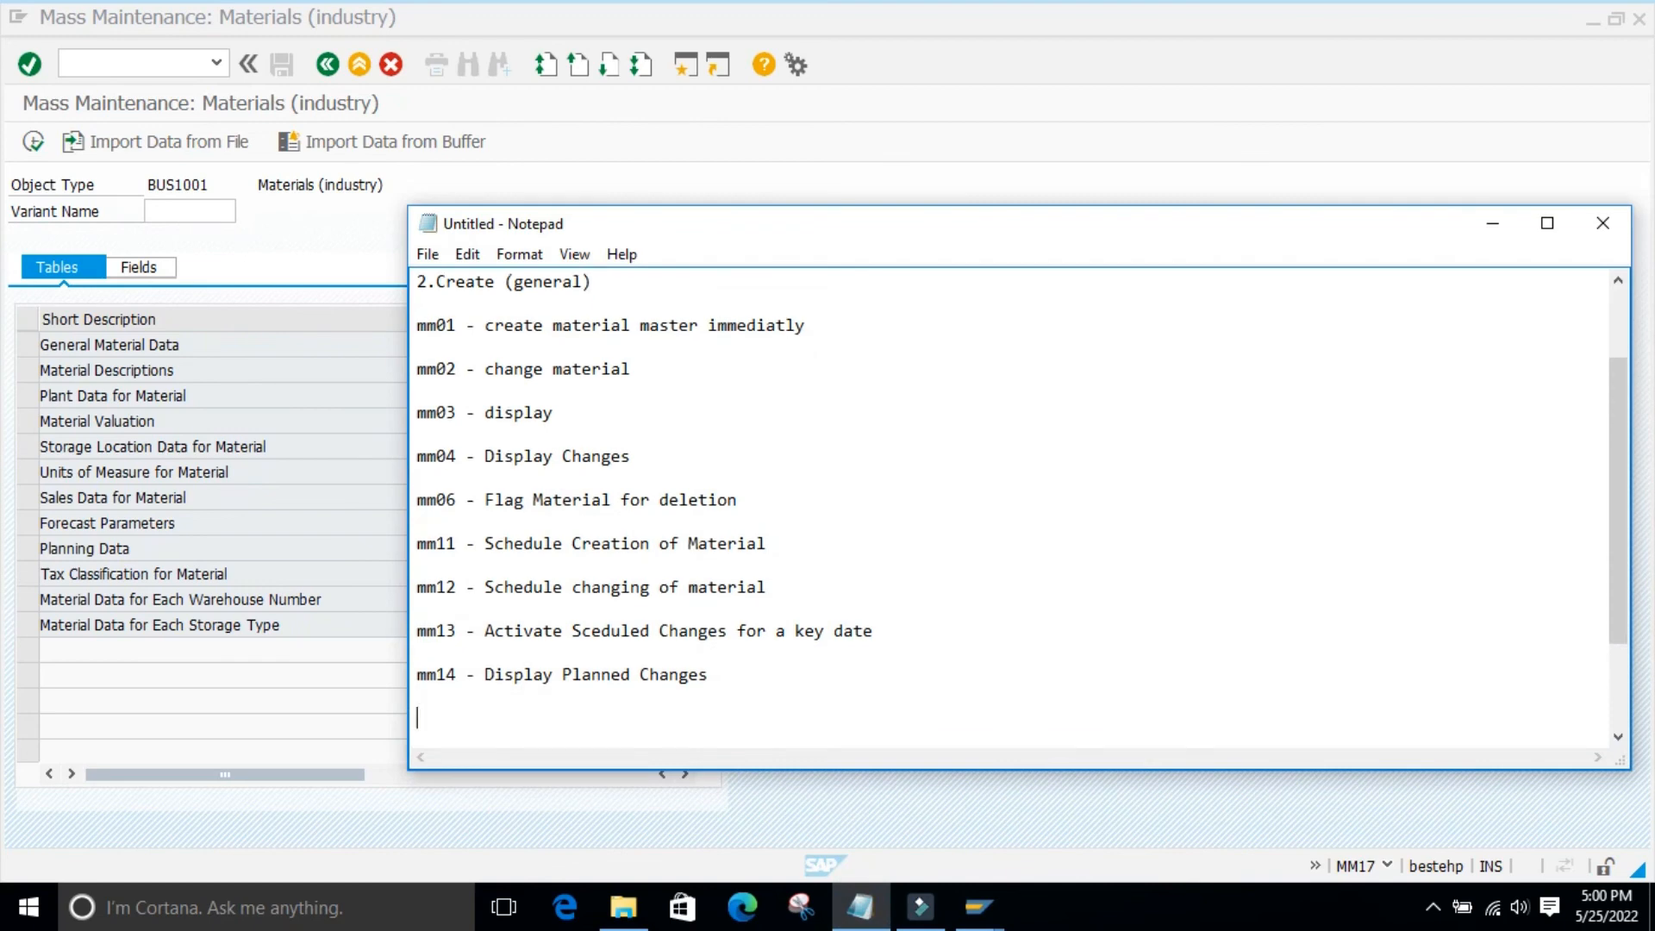
{"action": "type", "text": "mm17 - Mass Maintenan"}
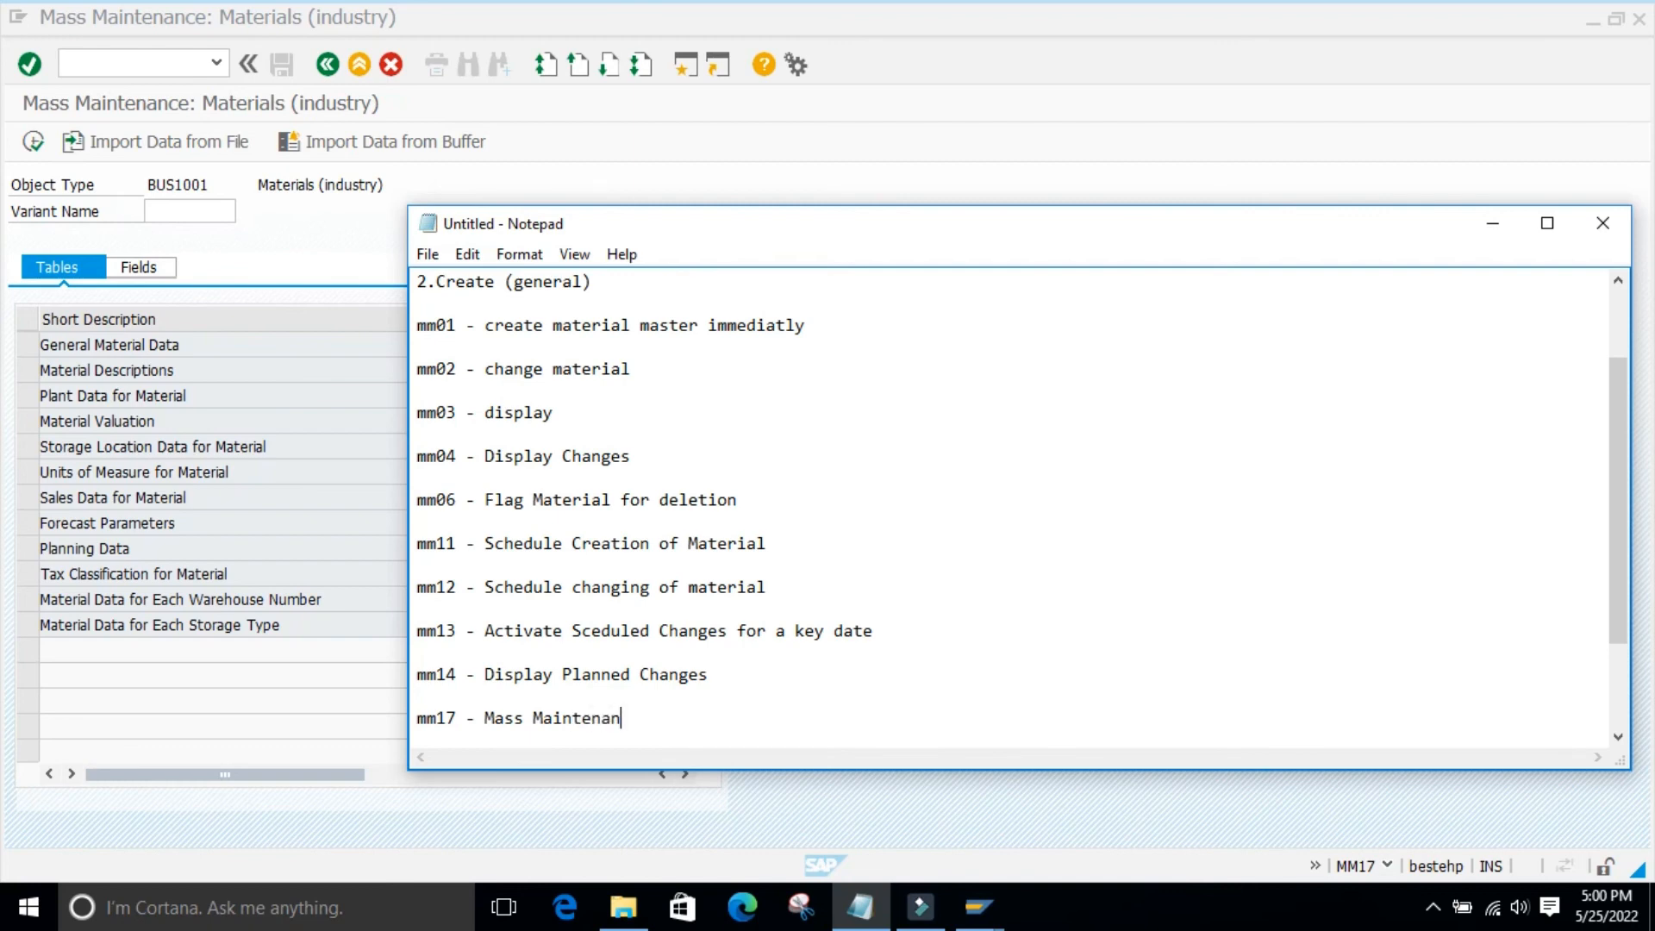
{"action": "type", "text": "ce"}
{"action": "left_click", "coordinate": [1493, 223]}
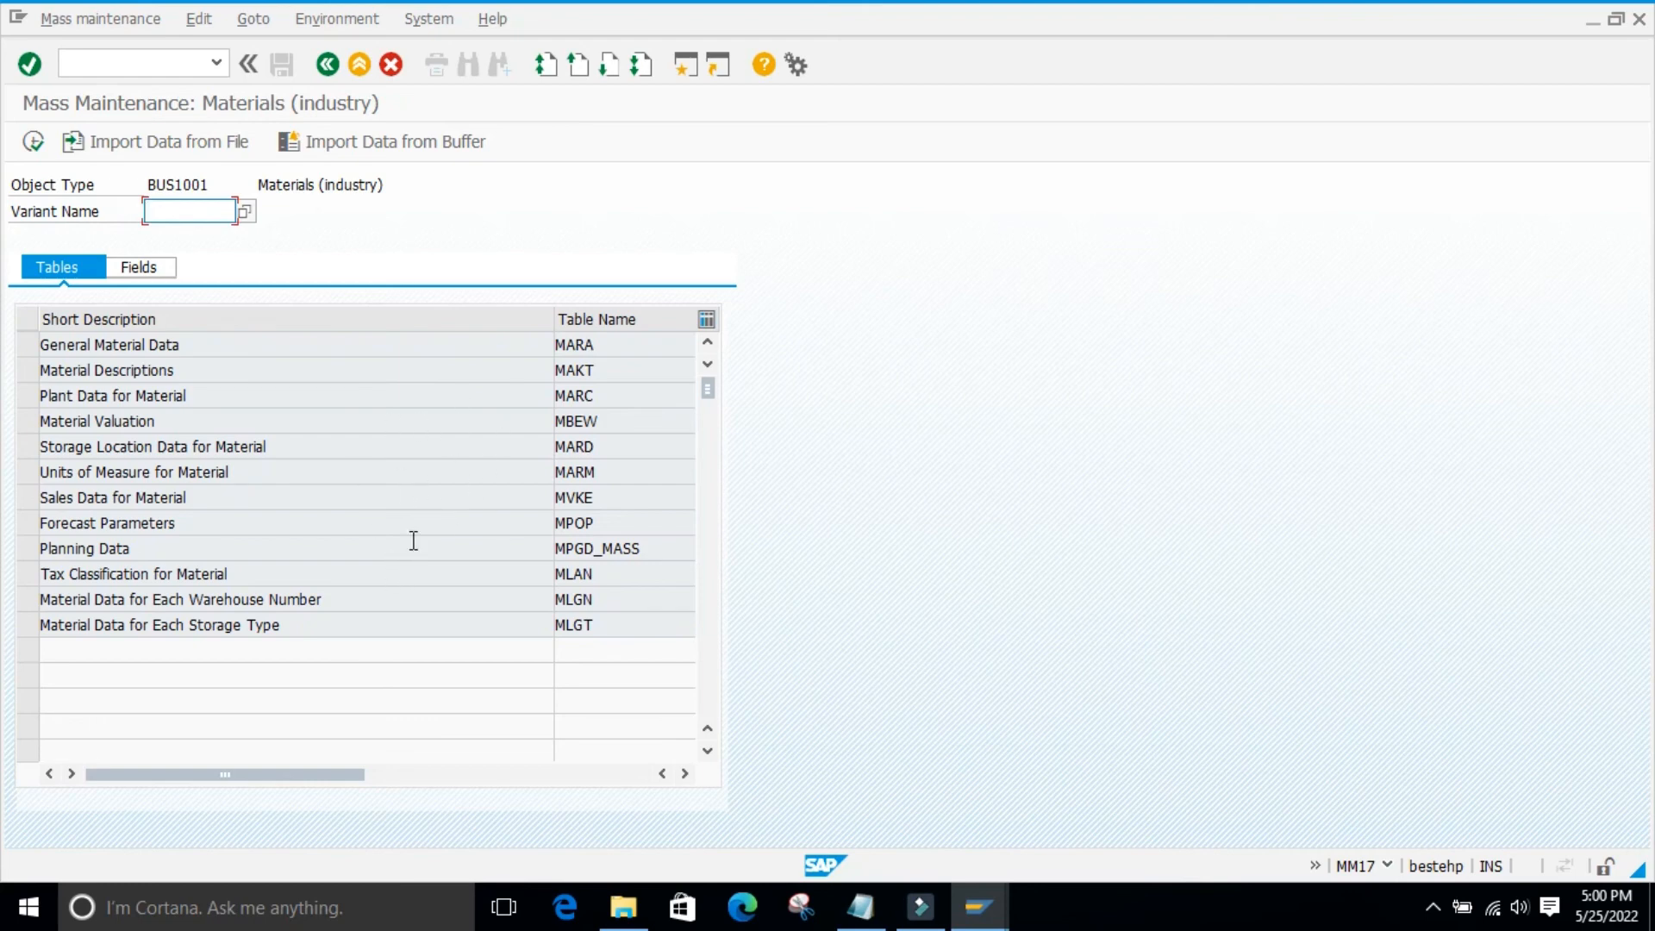
- Select the General Material Data table (MARA) for mass maintenance, execute it and accept the warning about simultaneous changes
{"action": "left_click", "coordinate": [920, 464]}
{"action": "left_click", "coordinate": [1011, 373]}
{"action": "left_click", "coordinate": [613, 343]}
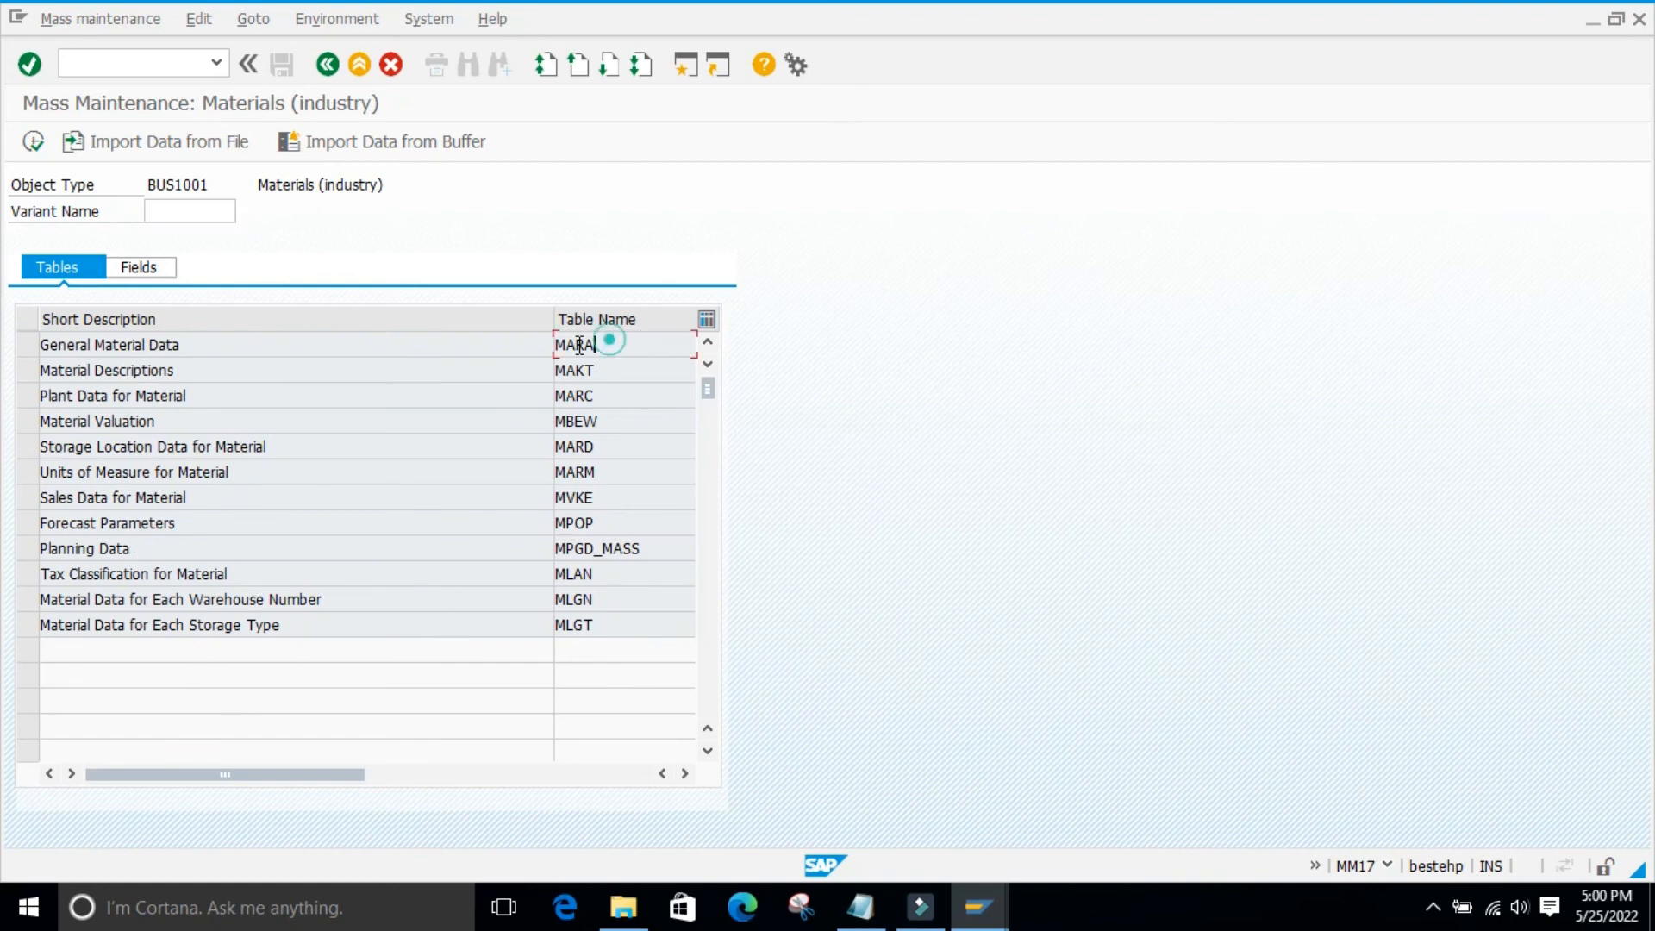
{"action": "left_click", "coordinate": [31, 345]}
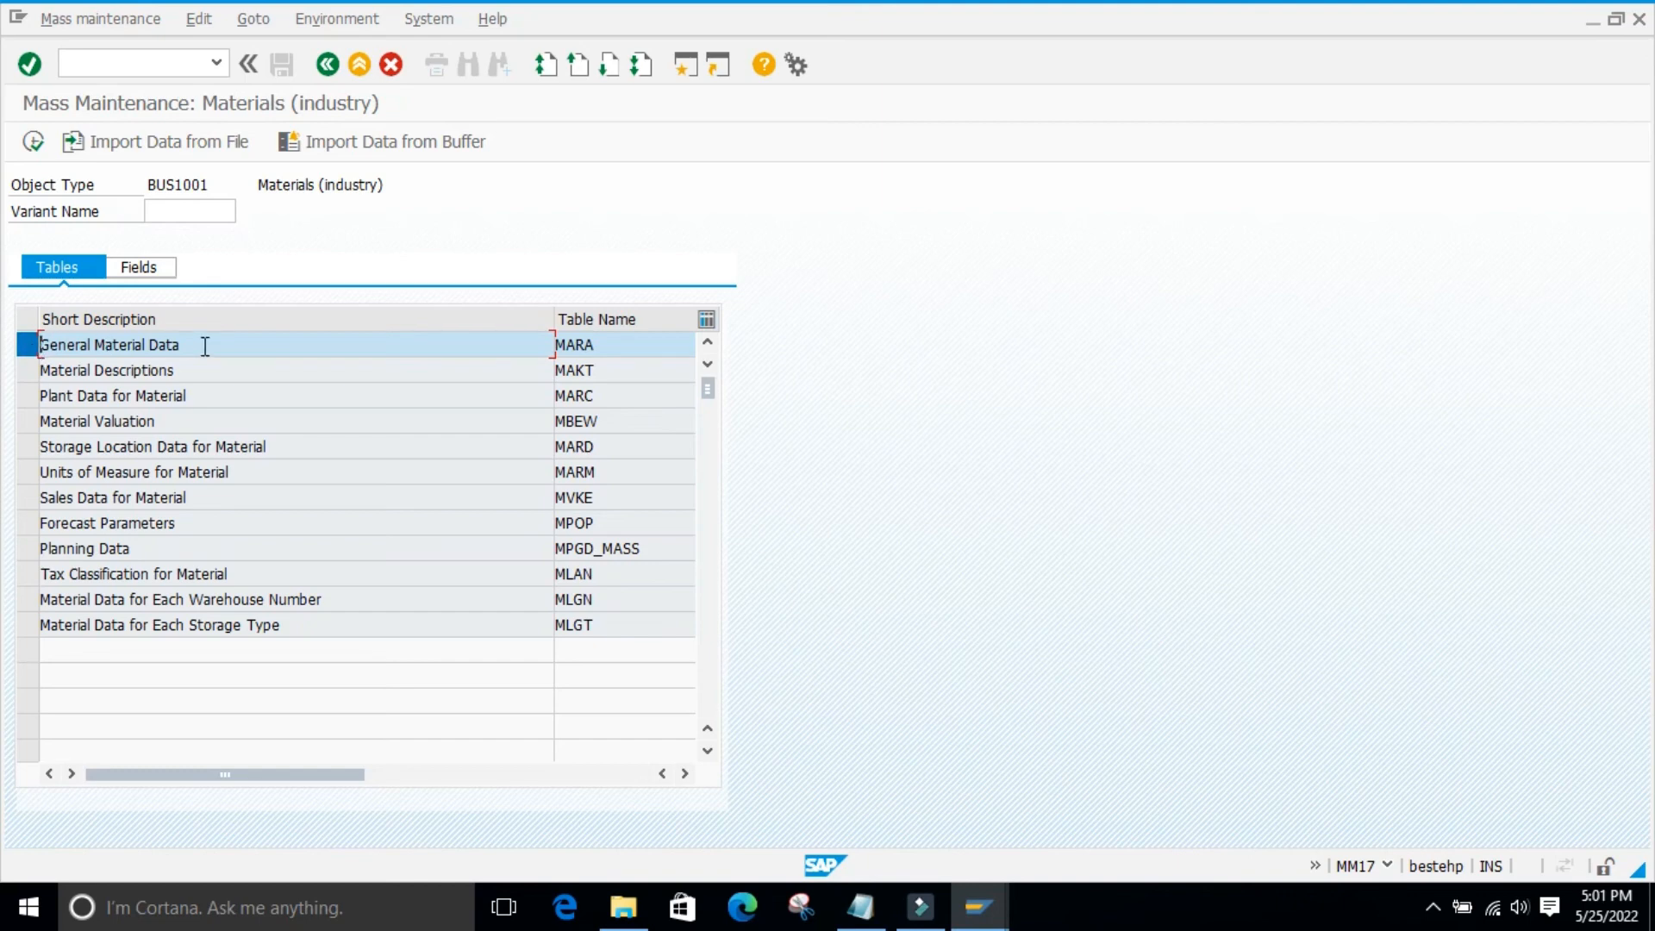
{"action": "left_click", "coordinate": [609, 348]}
{"action": "left_click", "coordinate": [891, 373]}
{"action": "left_click_drag", "start_coordinate": [612, 348], "coordinate": [537, 350]}
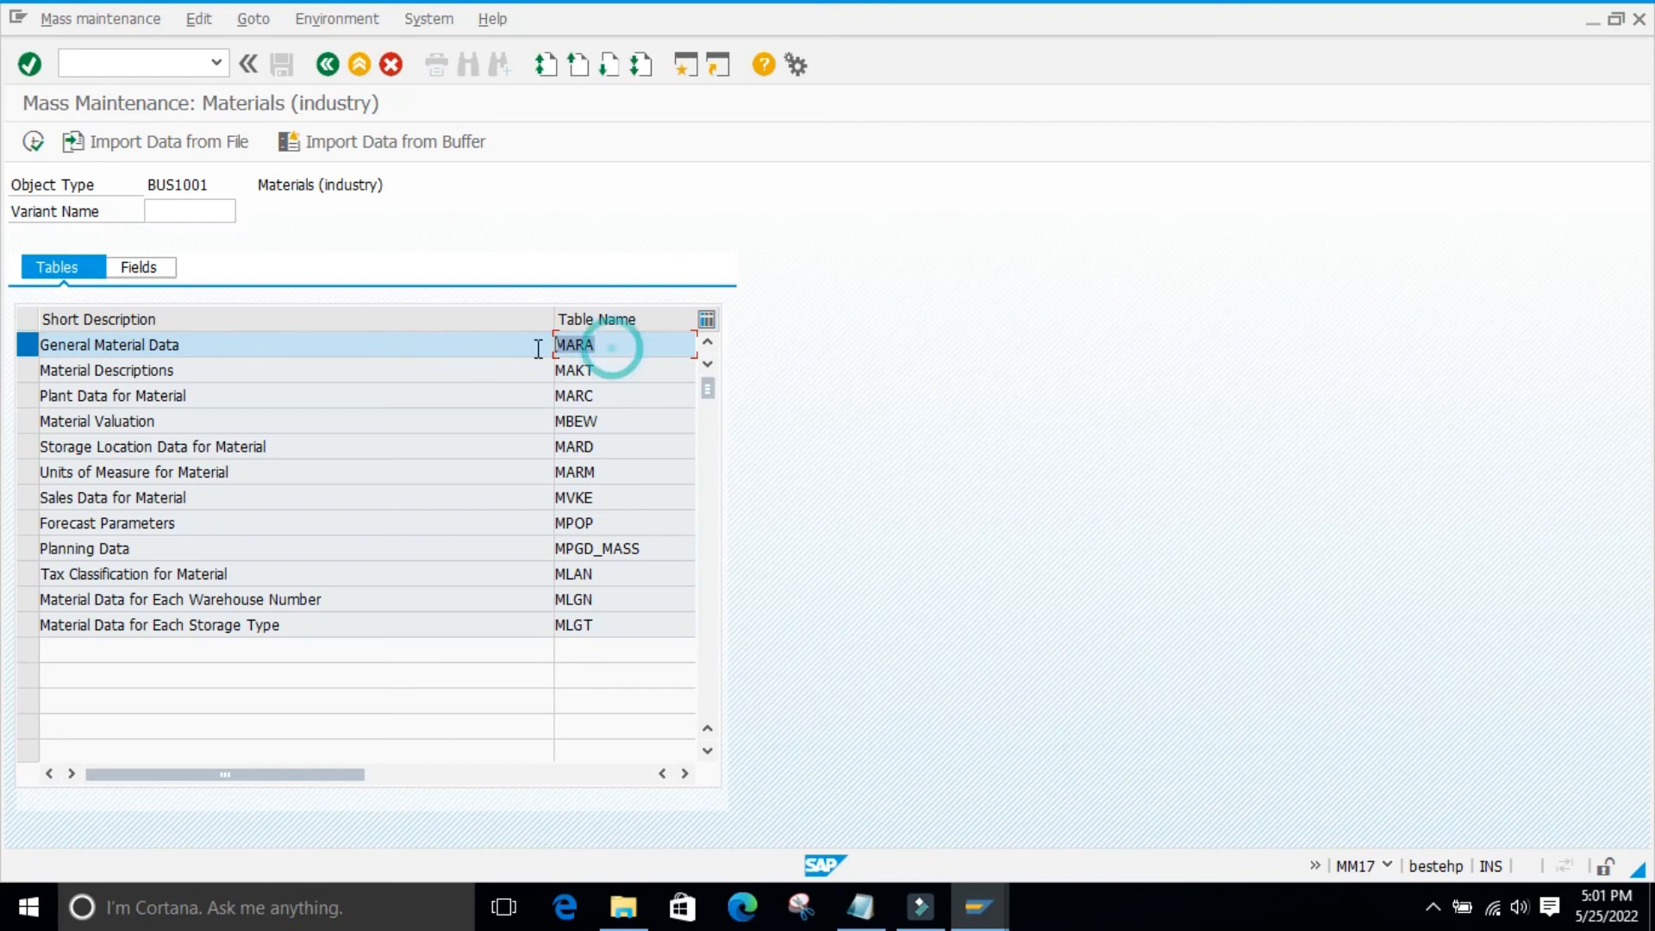
{"action": "left_click", "coordinate": [1004, 433]}
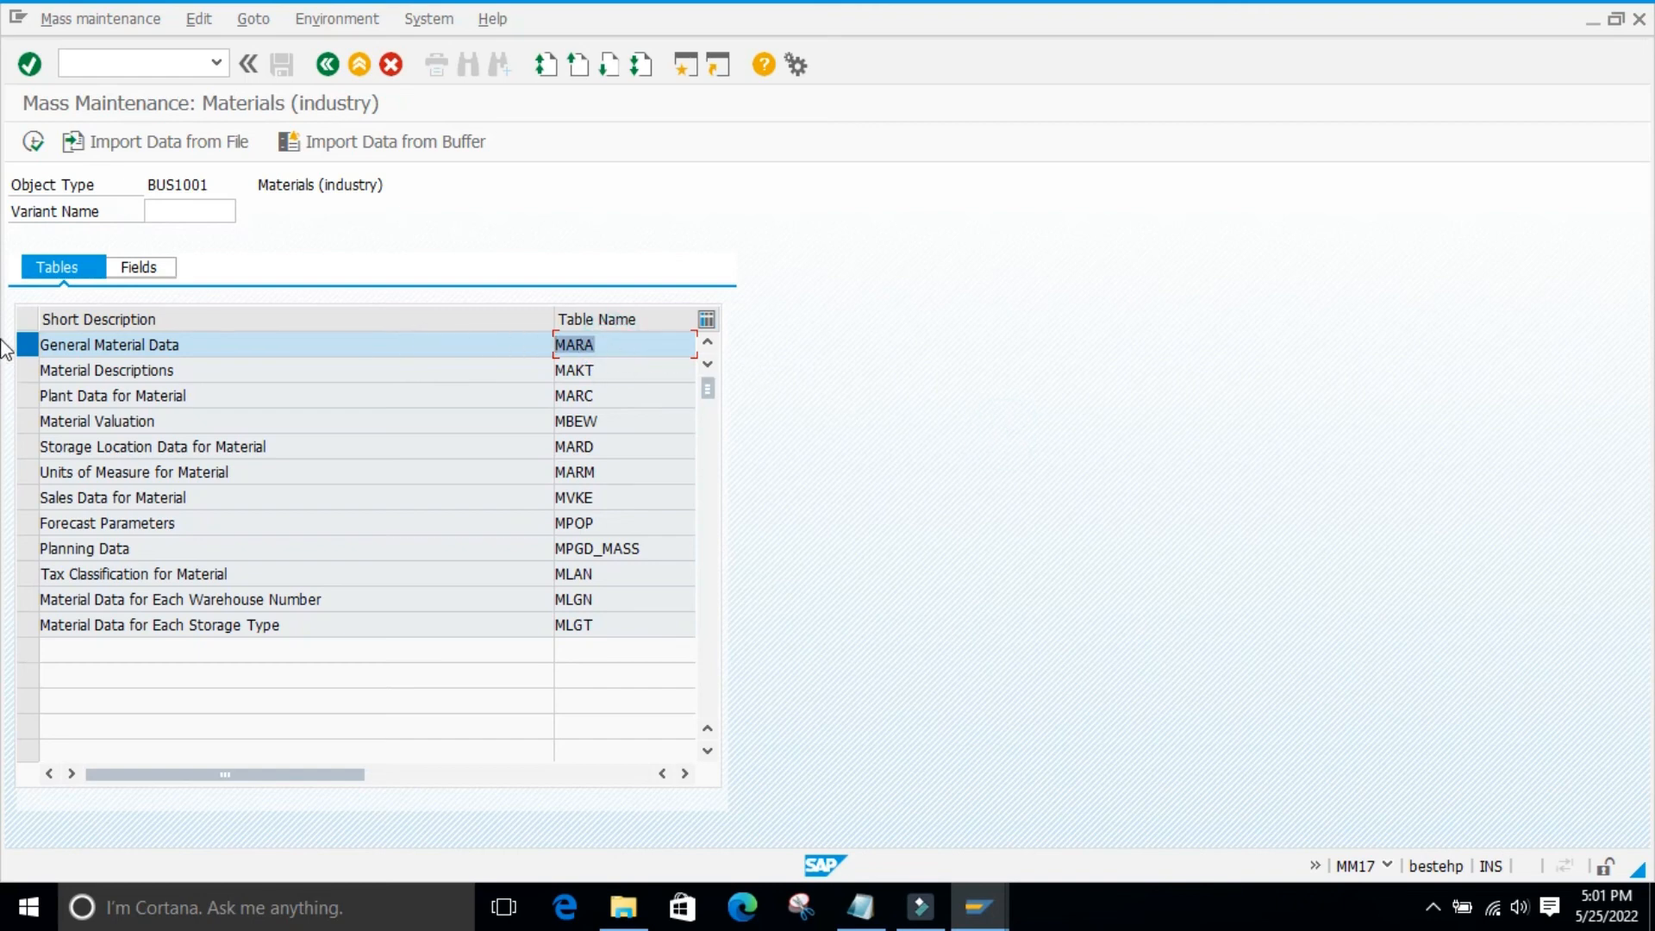
{"action": "left_click", "coordinate": [33, 141]}
{"action": "left_click", "coordinate": [410, 828]}
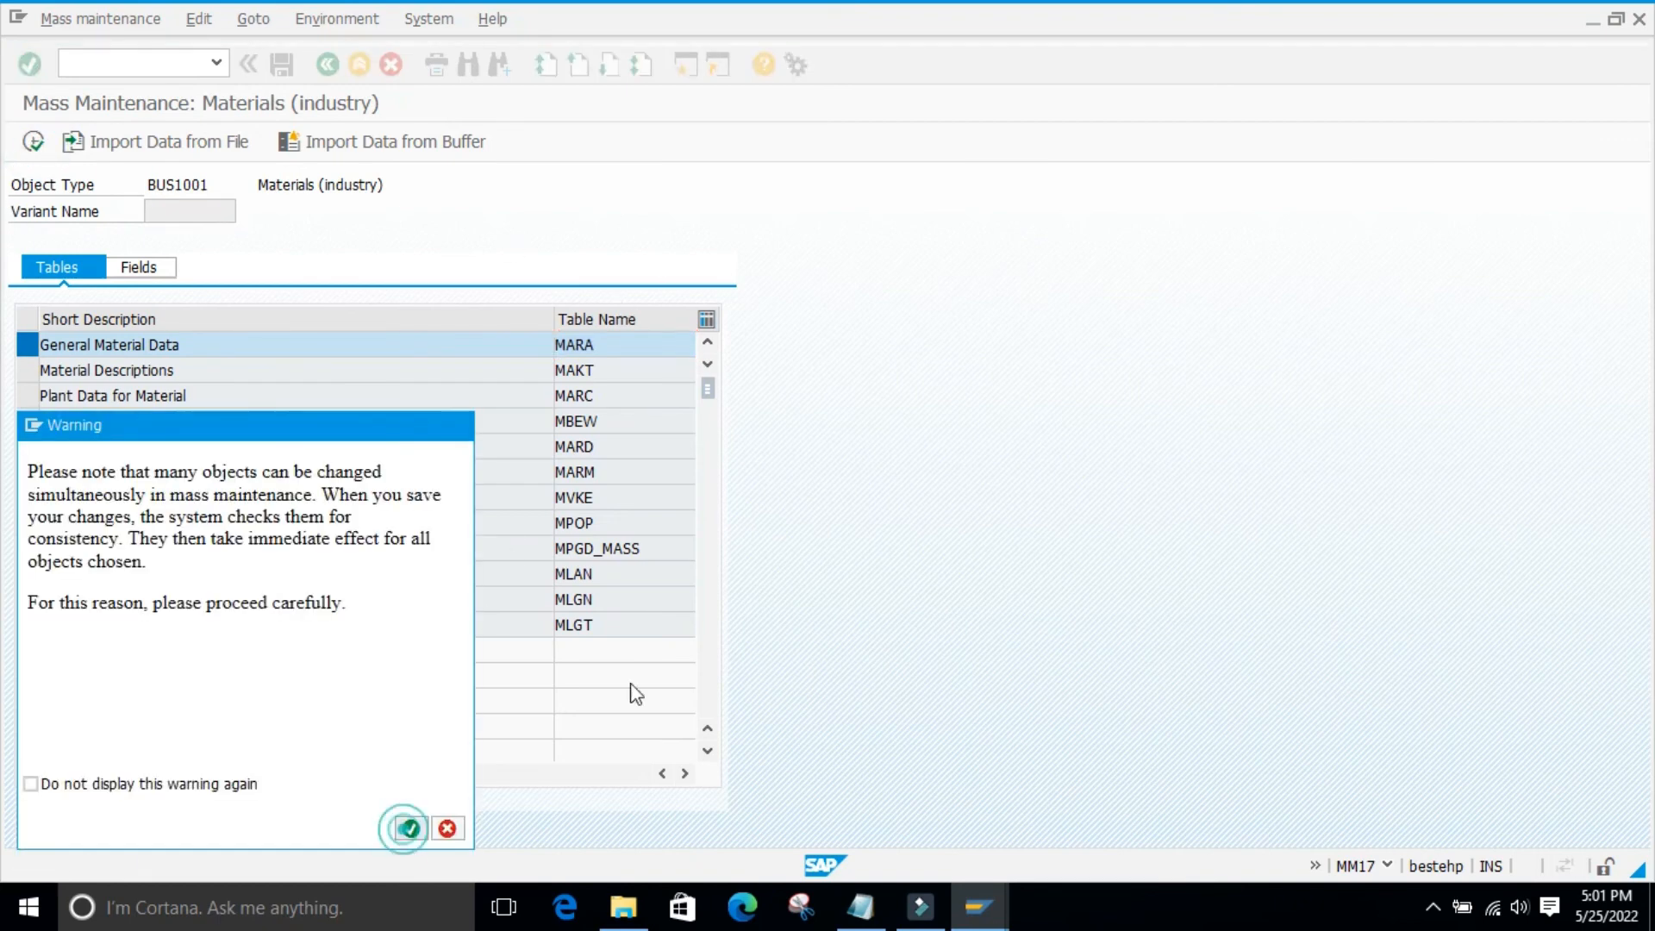
{"action": "left_click", "coordinate": [897, 449]}
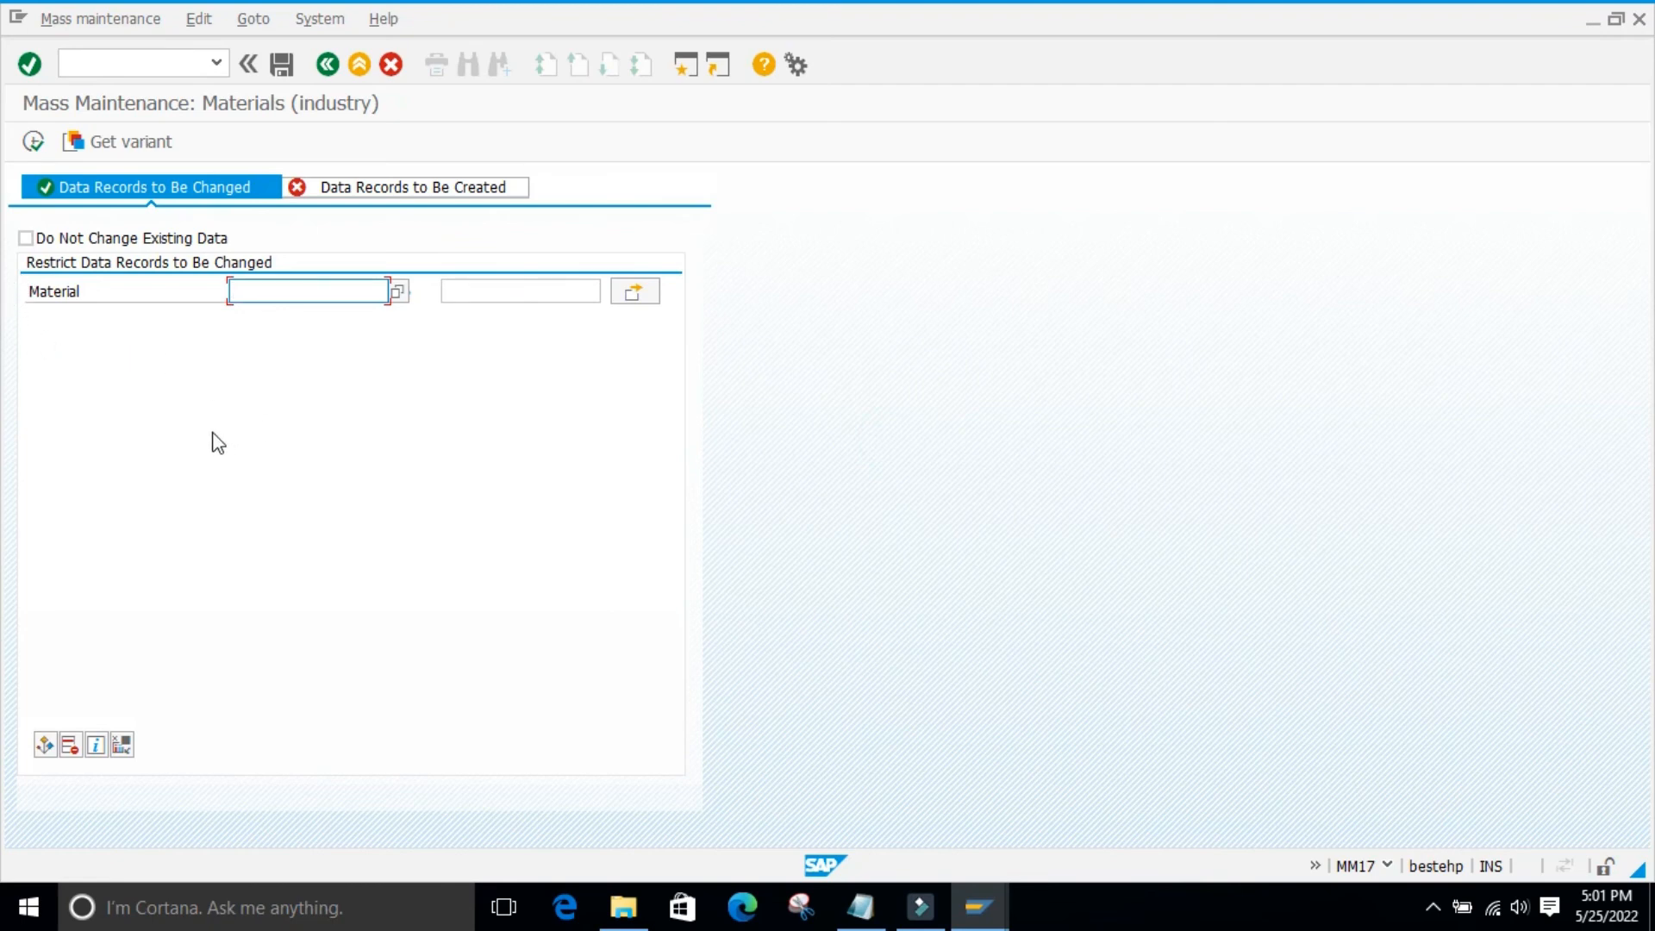
- Enter material 50065667 as the restriction and copy it into the second and third single-value rows of the multiple selection
{"action": "left_click", "coordinate": [384, 293]}
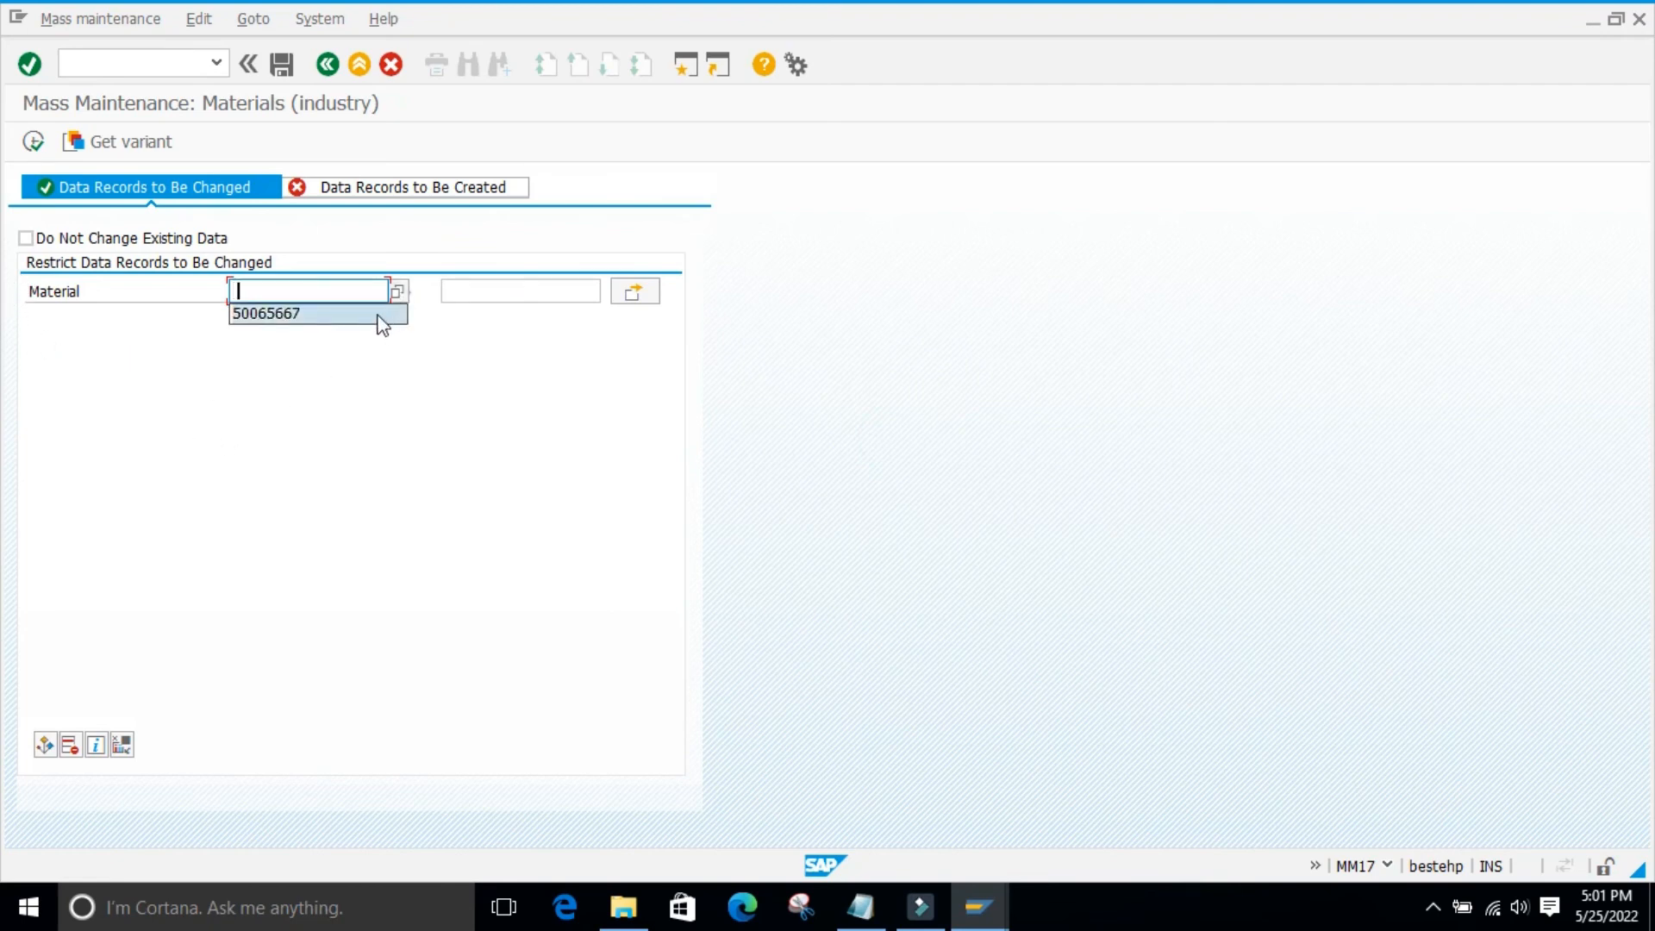
{"action": "left_click", "coordinate": [297, 315]}
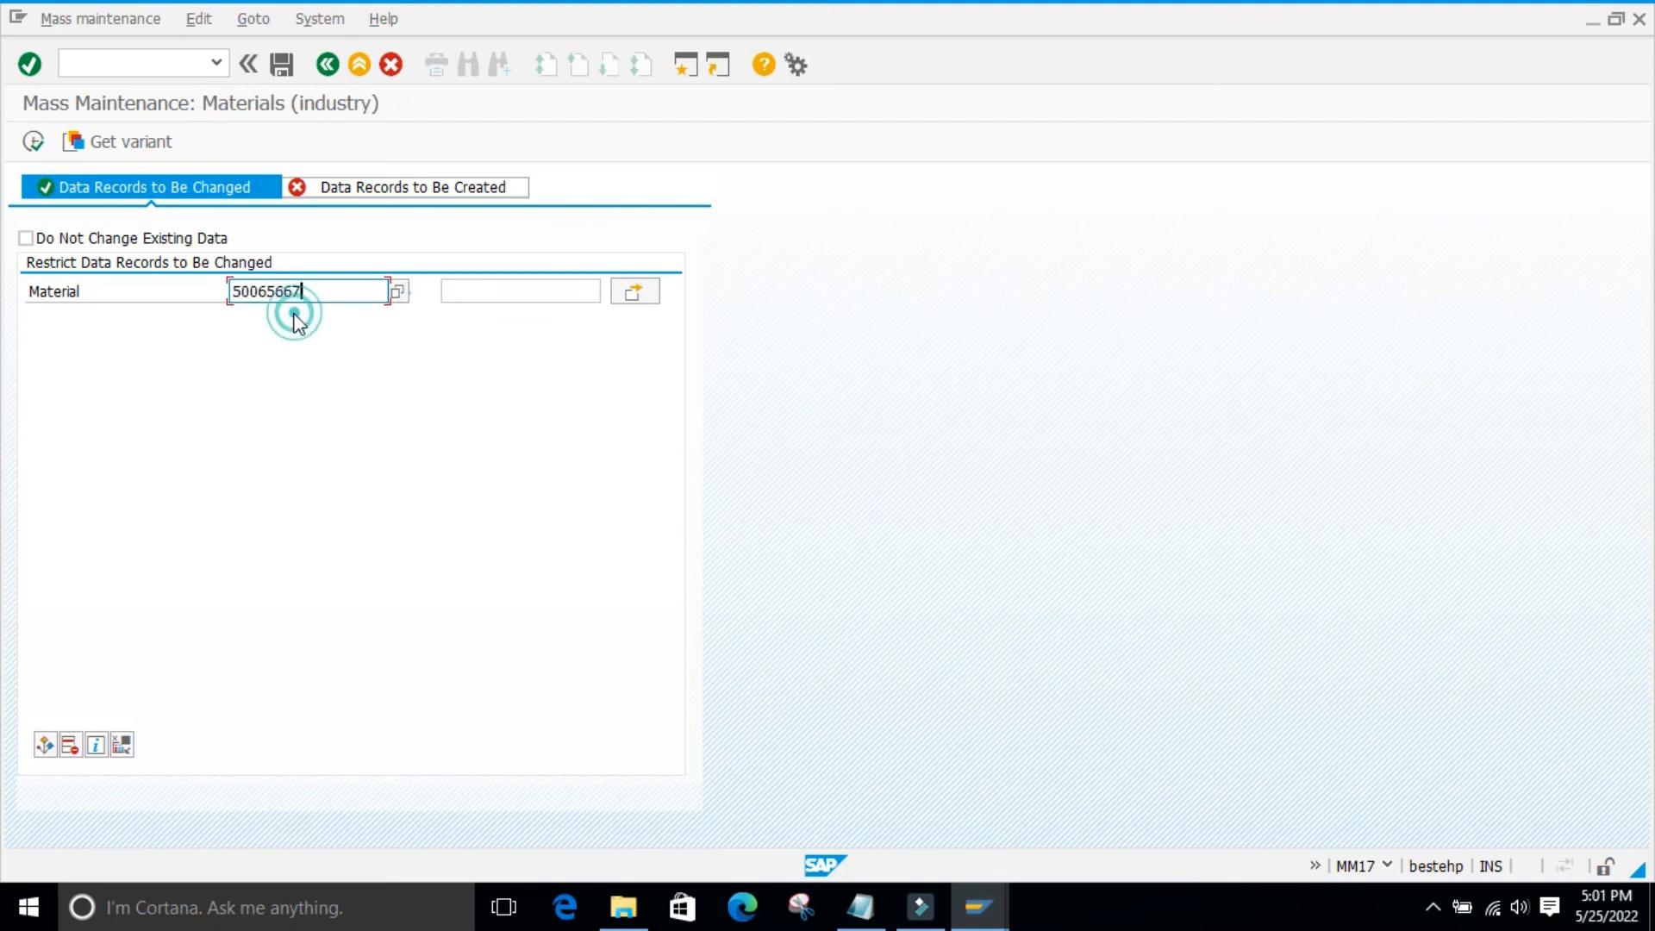
{"action": "left_click", "coordinate": [635, 291]}
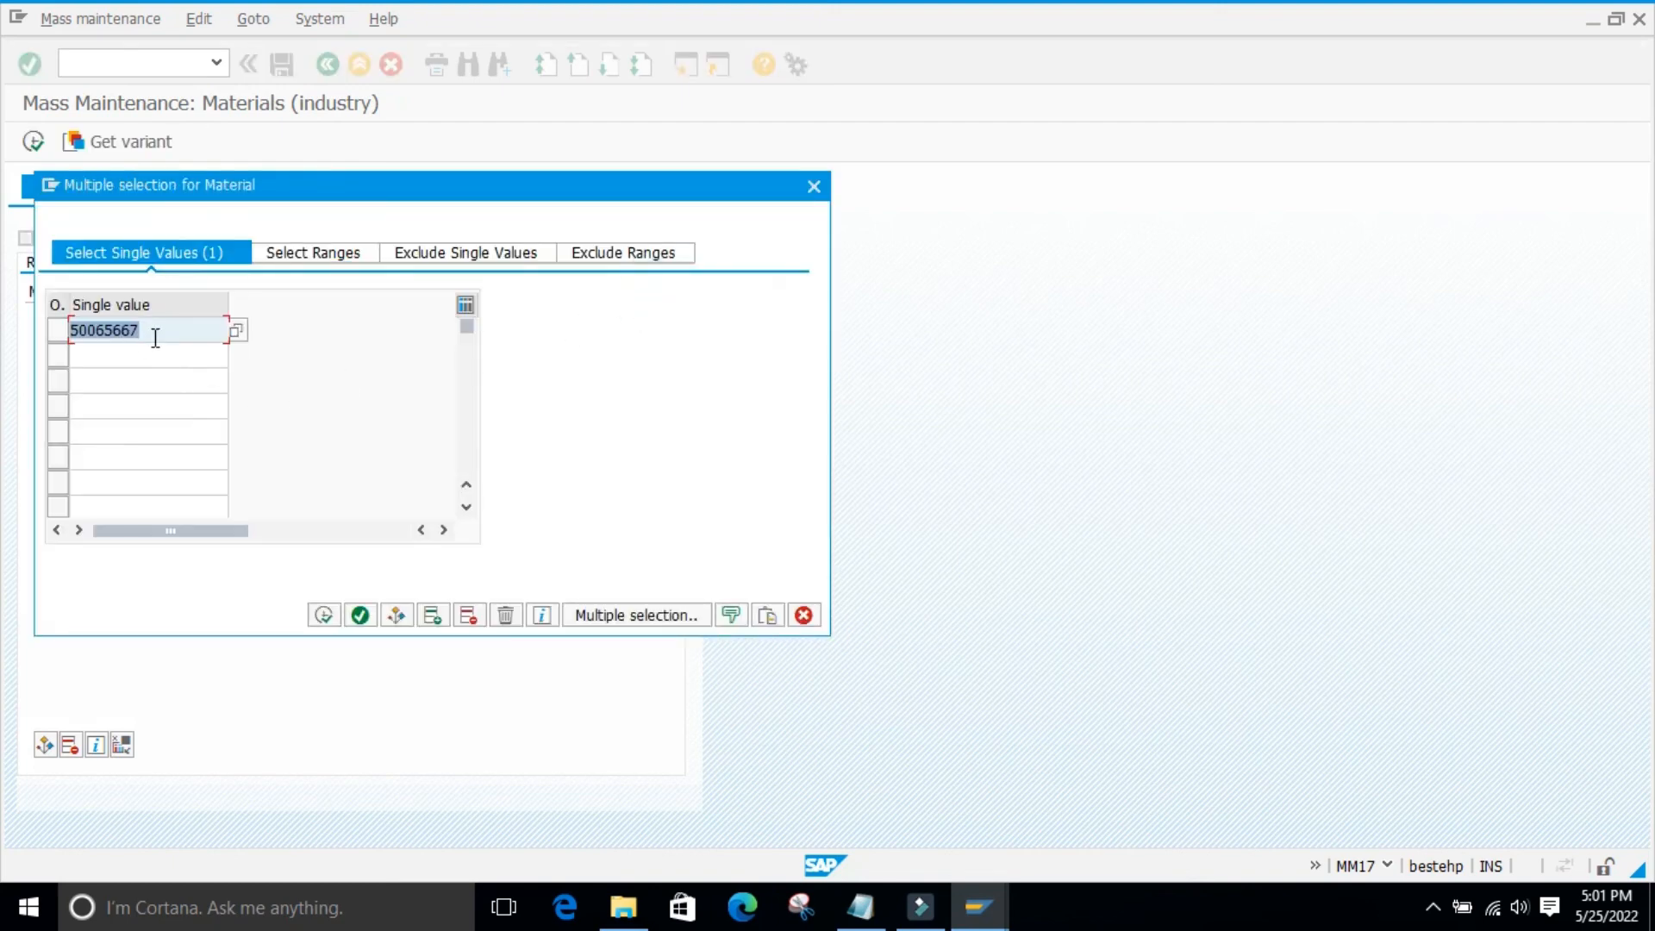
{"action": "left_click_drag", "start_coordinate": [151, 337], "coordinate": [58, 331]}
{"action": "key", "text": "ctrl+c"}
{"action": "left_click", "coordinate": [109, 351]}
{"action": "key", "text": "ctrl+v"}
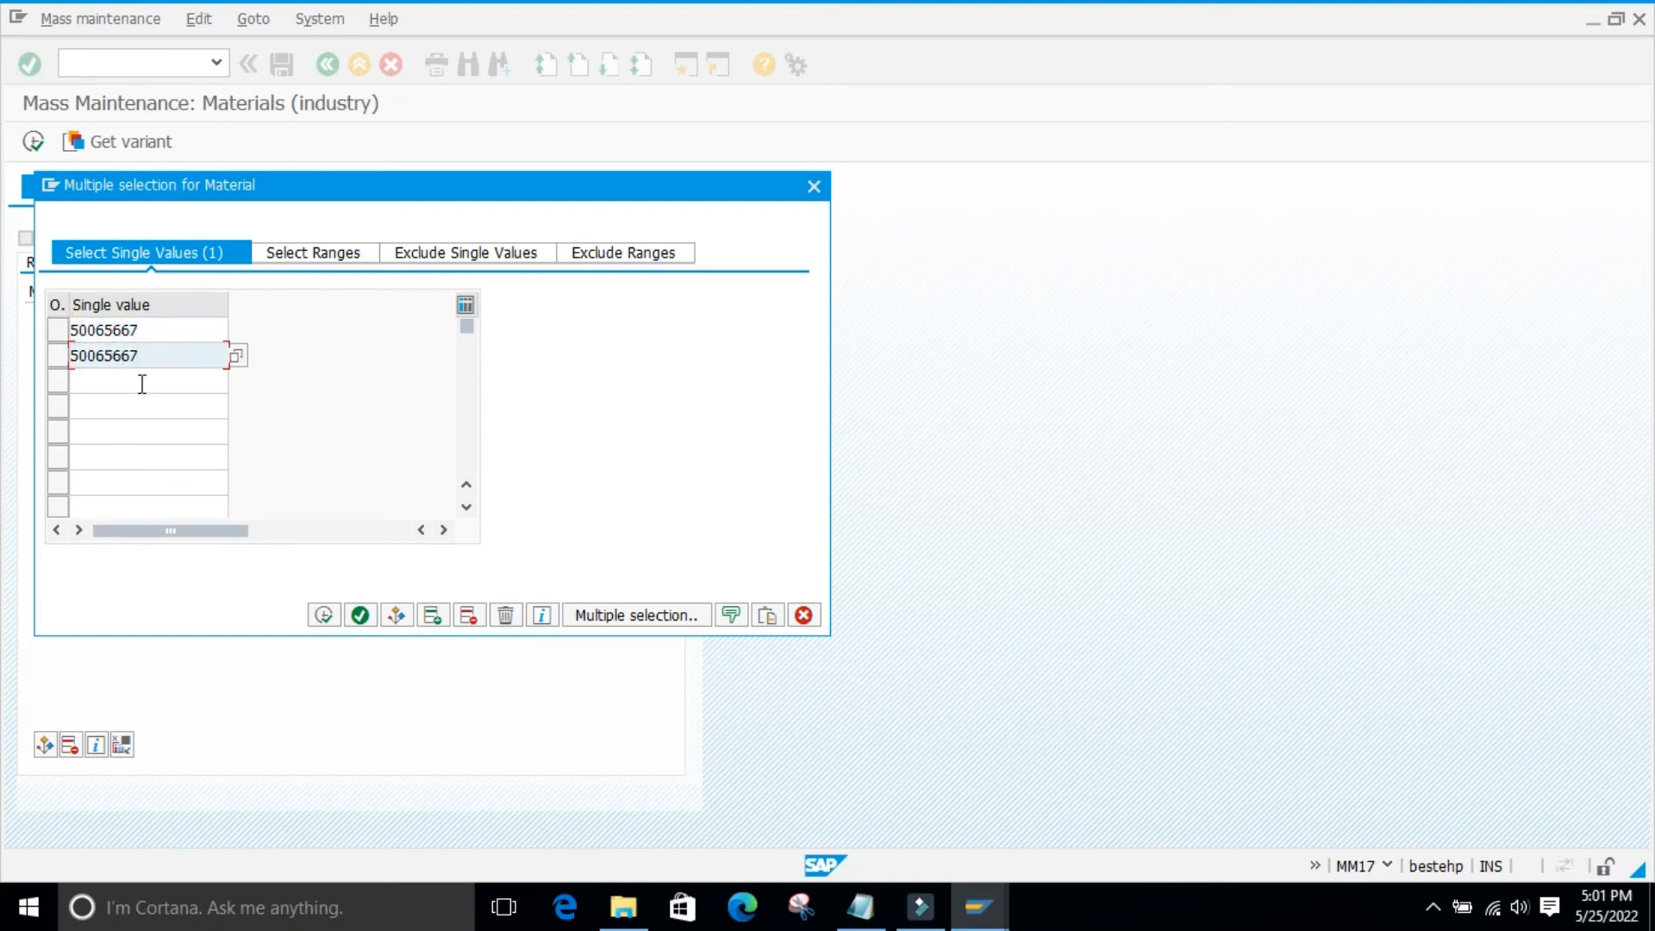
{"action": "left_click", "coordinate": [142, 384]}
{"action": "key", "text": "ctrl+v"}
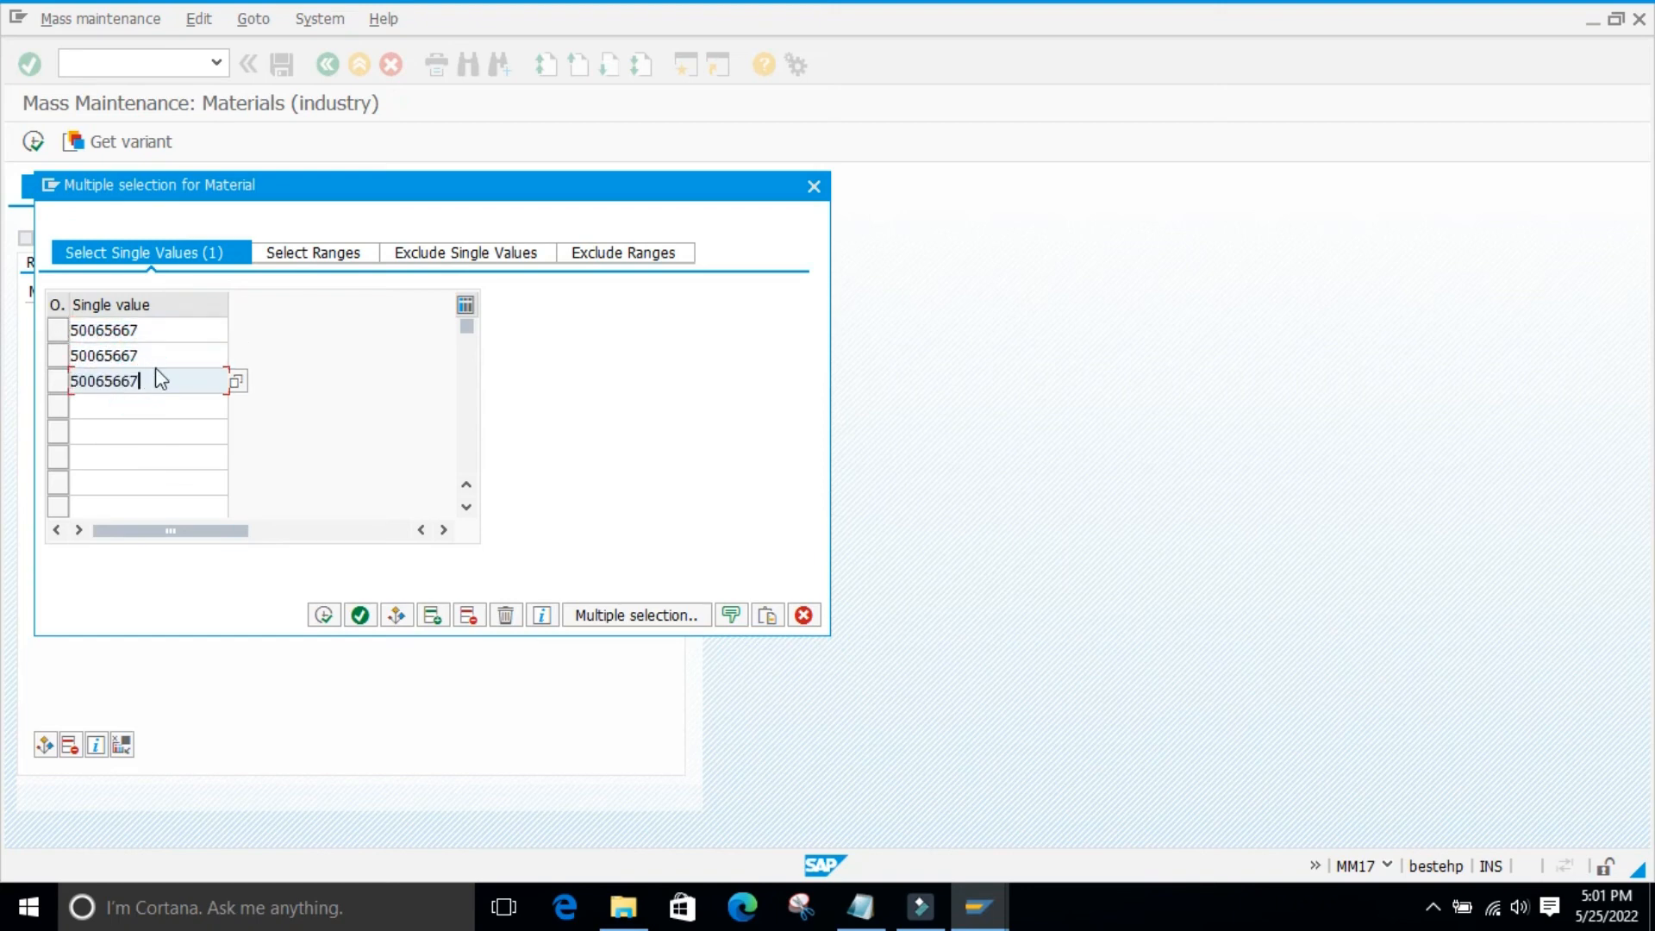
- Change the second single value to 50065668 and the third to 50065669, then apply the multiple selection
{"action": "left_click", "coordinate": [162, 356]}
{"action": "key", "text": "BackSpace"}
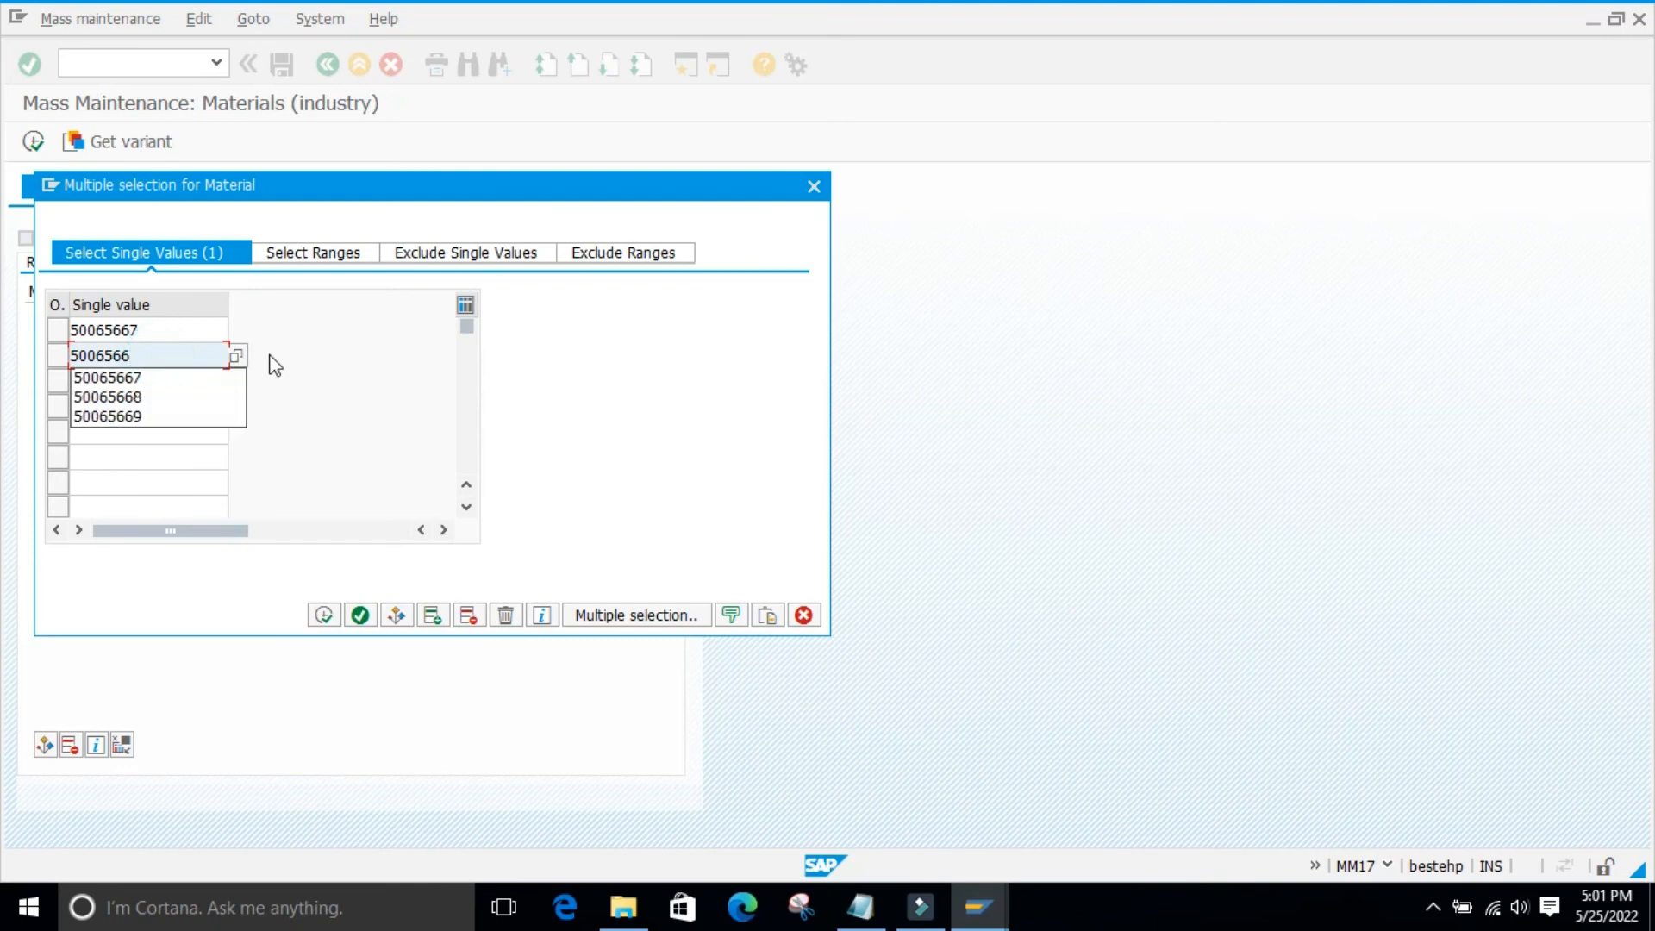
{"action": "type", "text": "8"}
{"action": "left_click", "coordinate": [158, 381]}
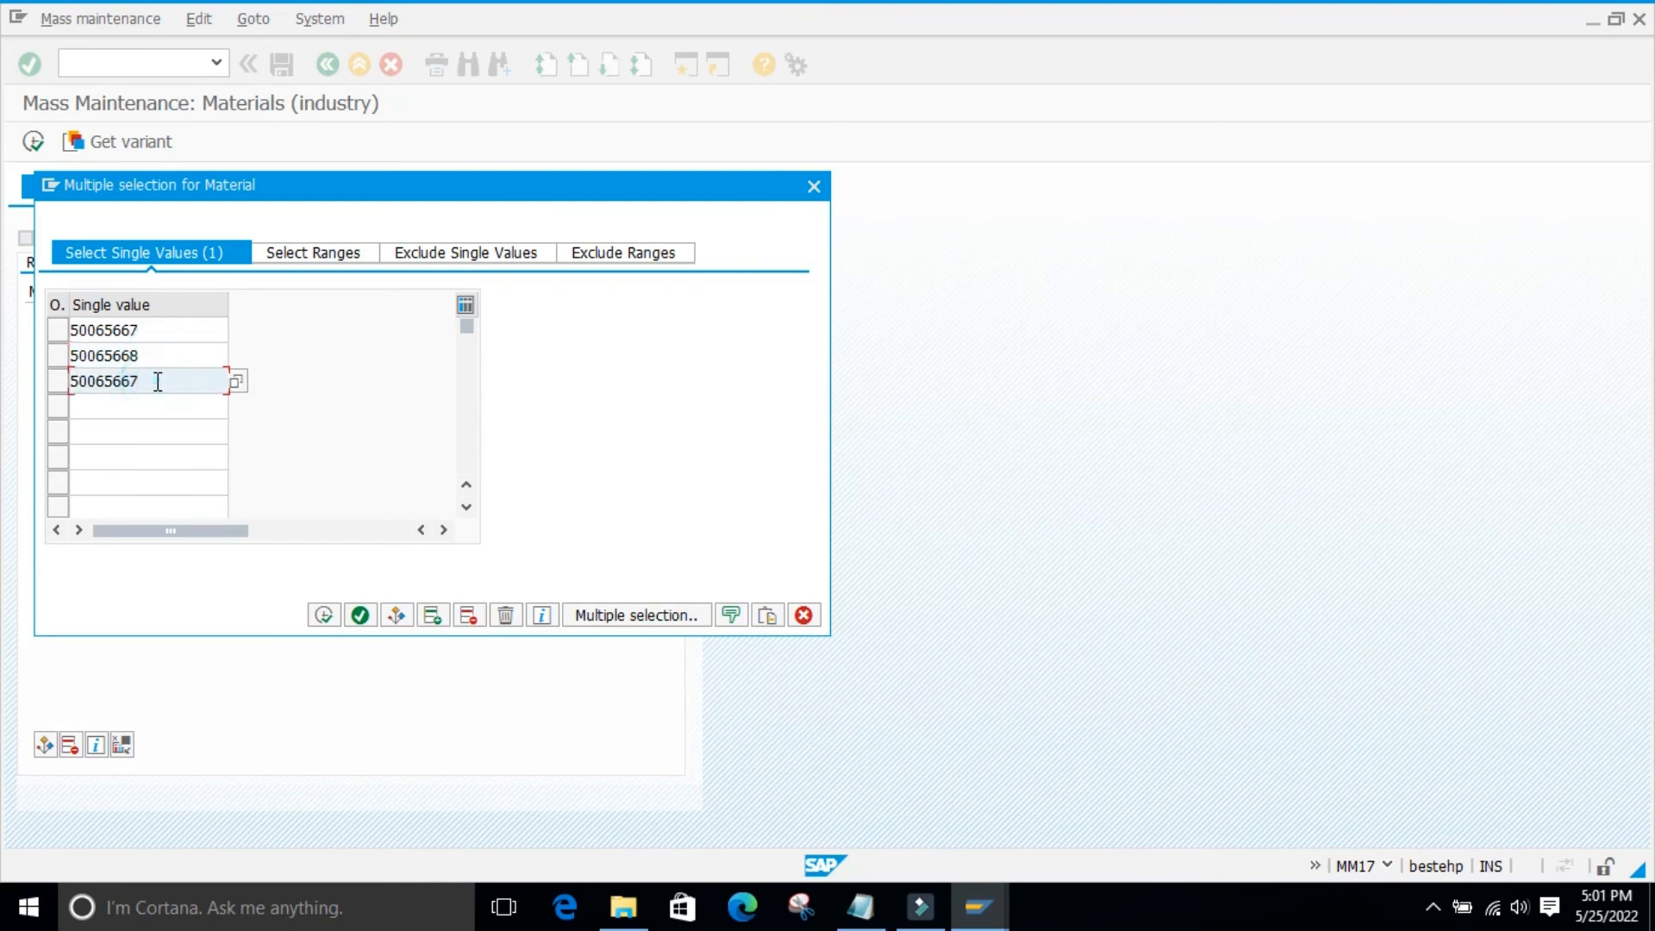
{"action": "key", "text": "BackSpace"}
{"action": "type", "text": "9"}
{"action": "left_click", "coordinate": [323, 614]}
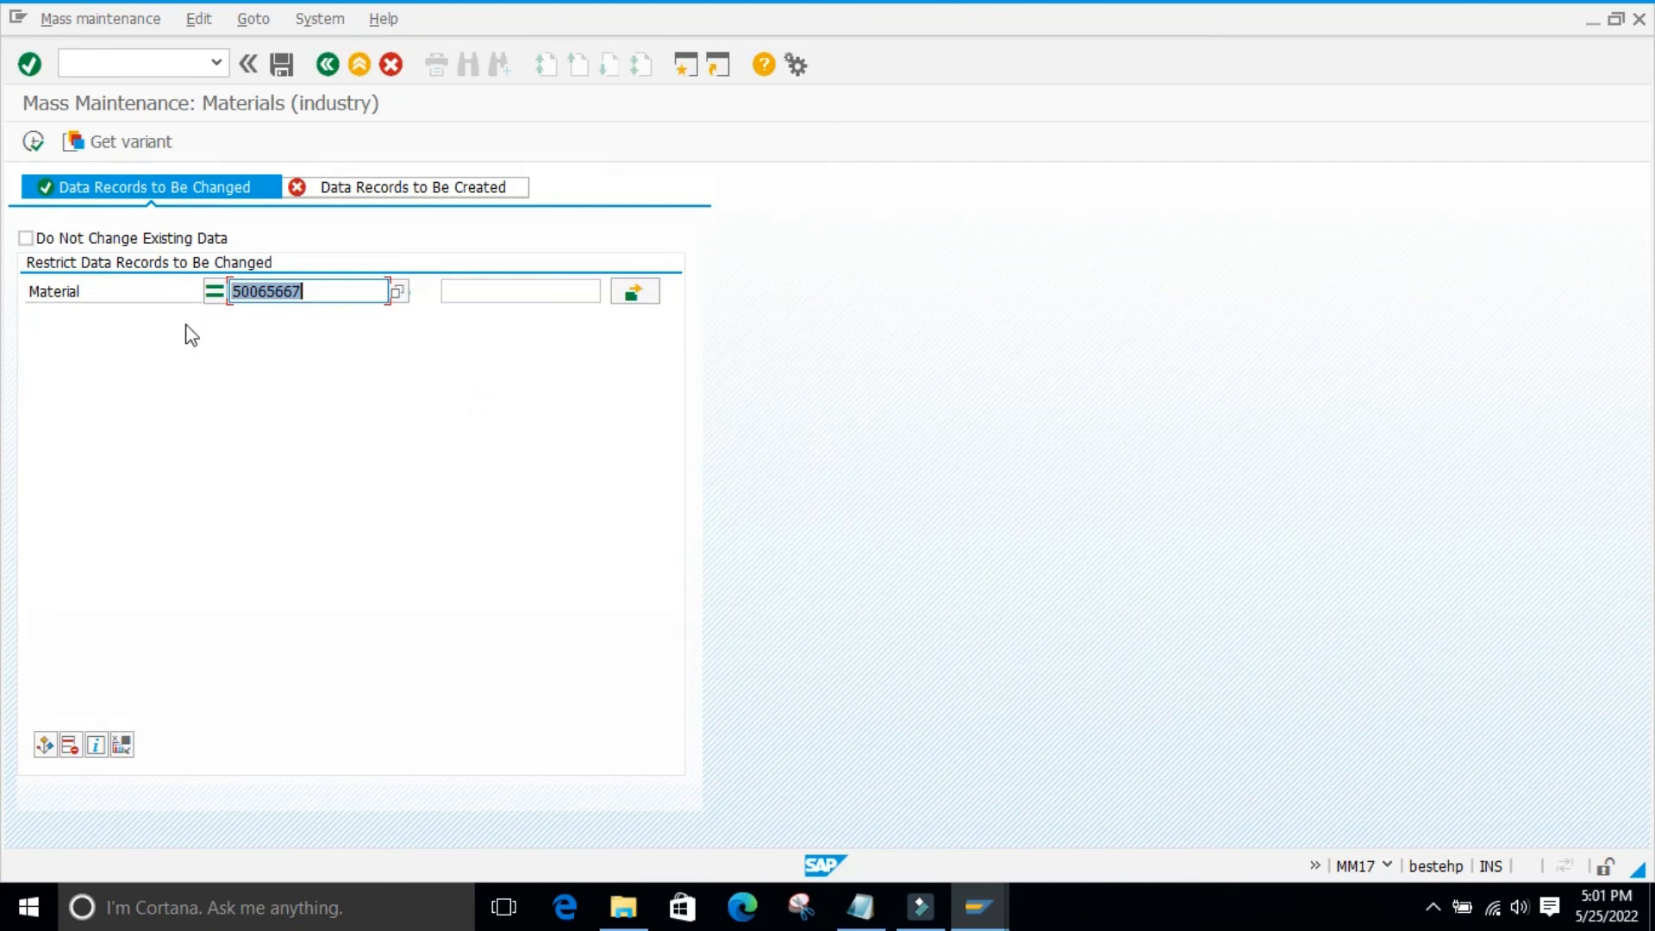
- Load the data records of the selected materials and check their descriptions
{"action": "key", "text": "F8"}
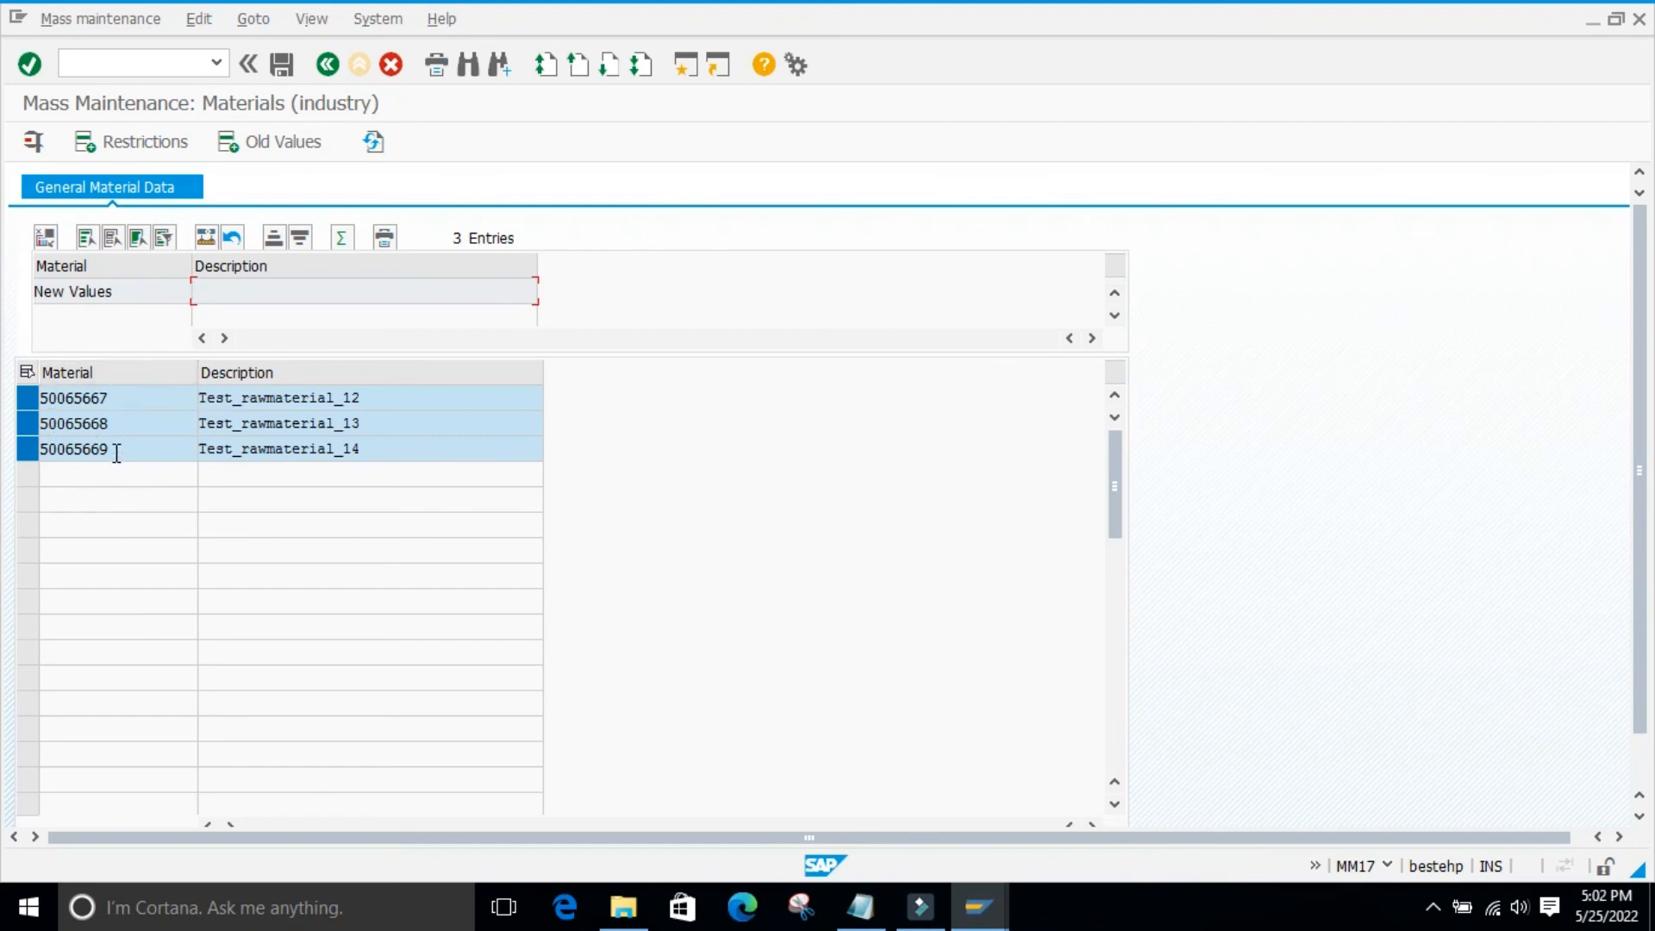
{"action": "left_click_drag", "start_coordinate": [360, 398], "coordinate": [202, 404]}
{"action": "left_click_drag", "start_coordinate": [377, 425], "coordinate": [218, 424]}
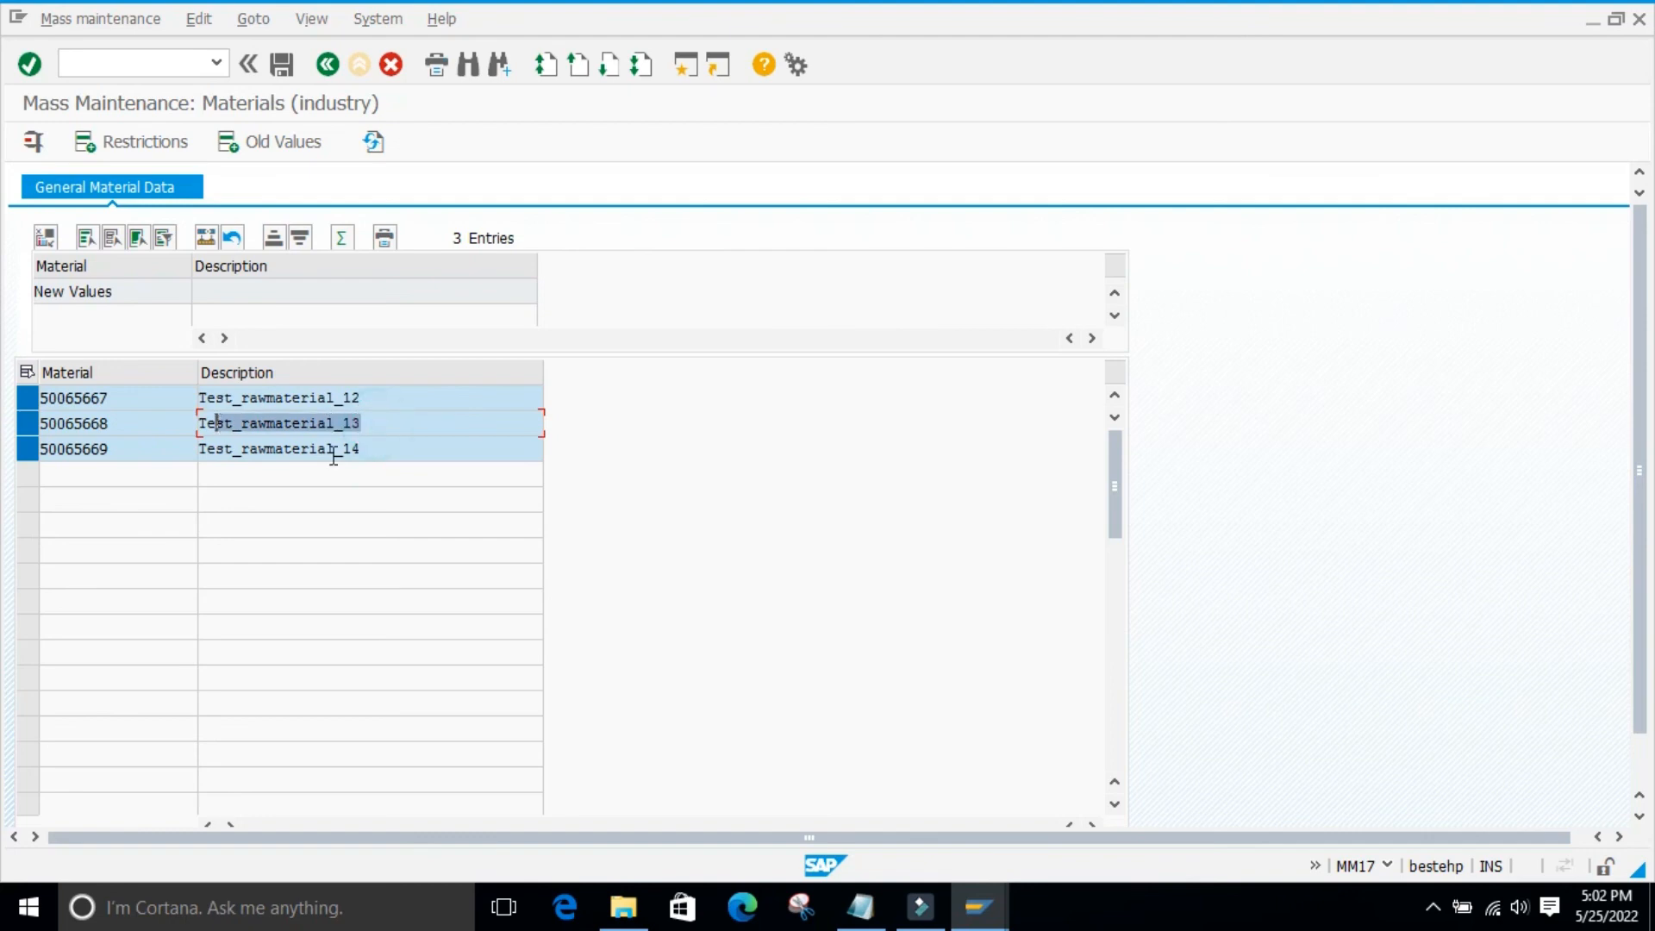
{"action": "left_click", "coordinate": [389, 454]}
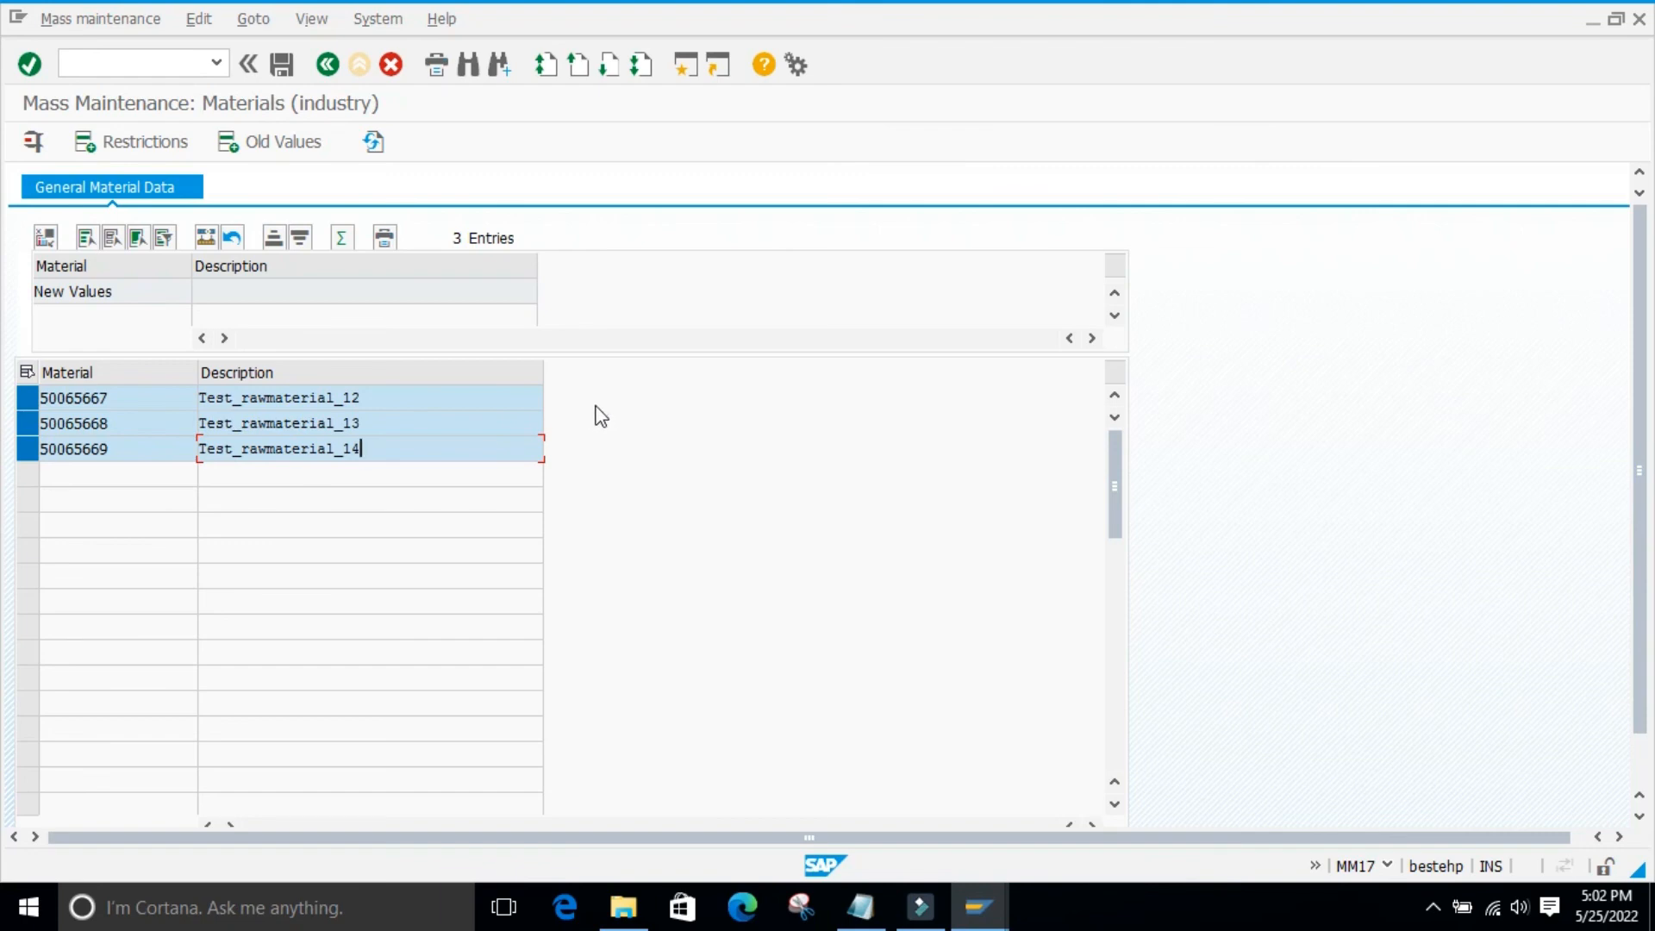
- Add the Base Unit of Measure field from the pool to the selected fields for the General Material Data records
{"action": "left_click", "coordinate": [45, 240]}
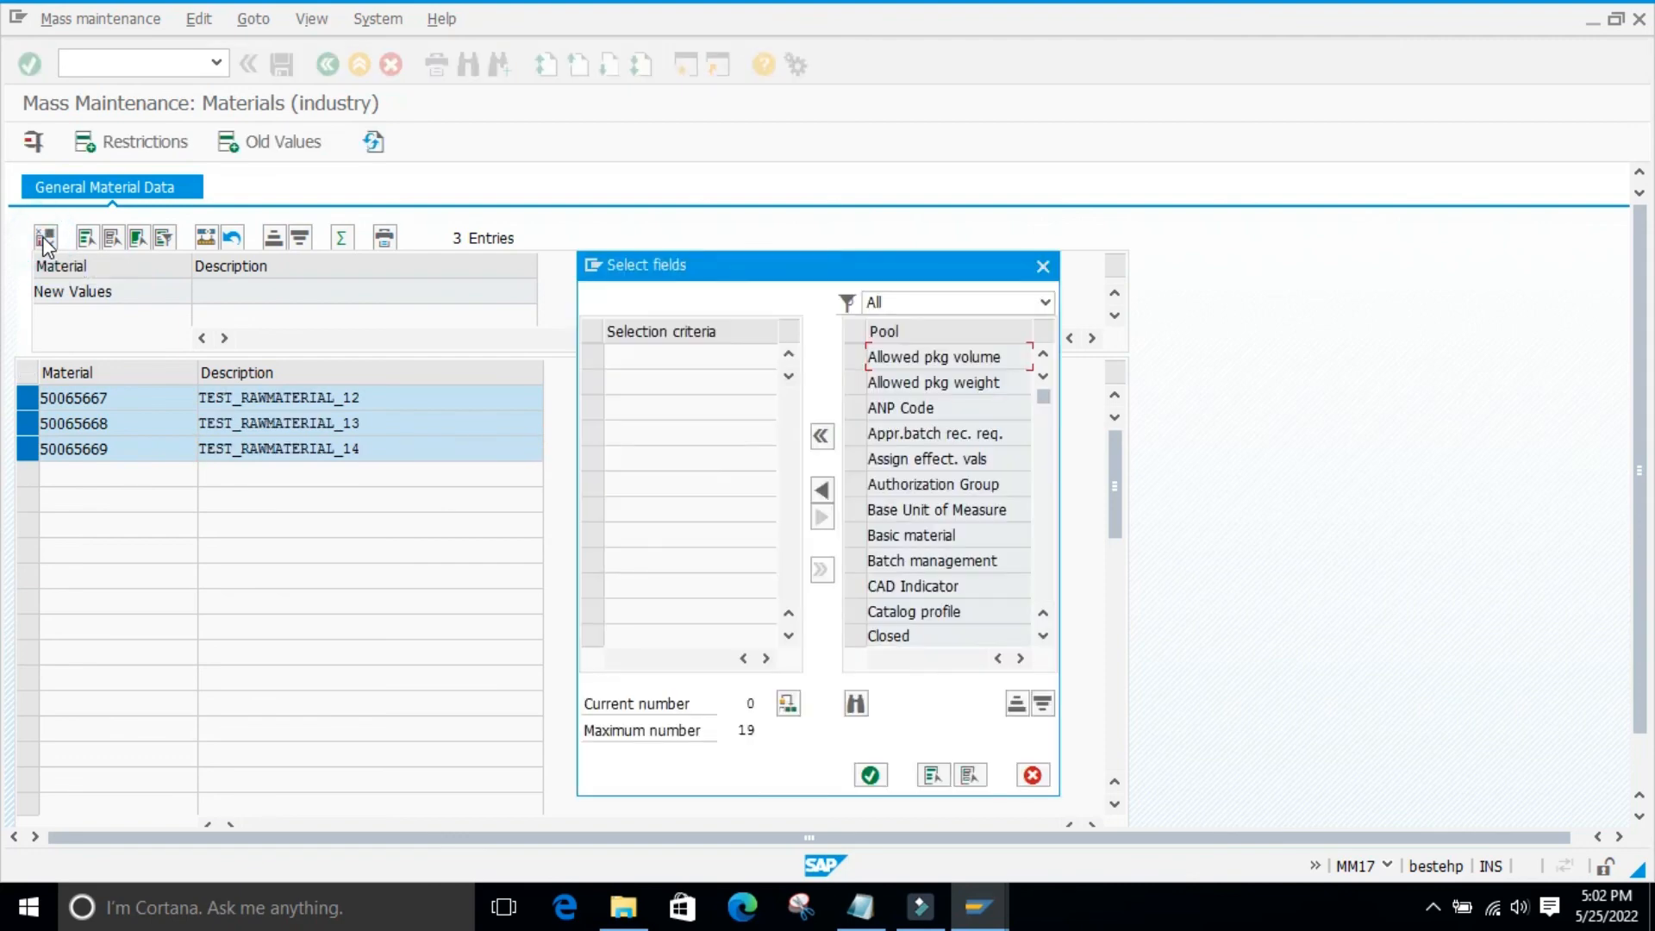
{"action": "left_click_drag", "start_coordinate": [786, 269], "coordinate": [947, 183]}
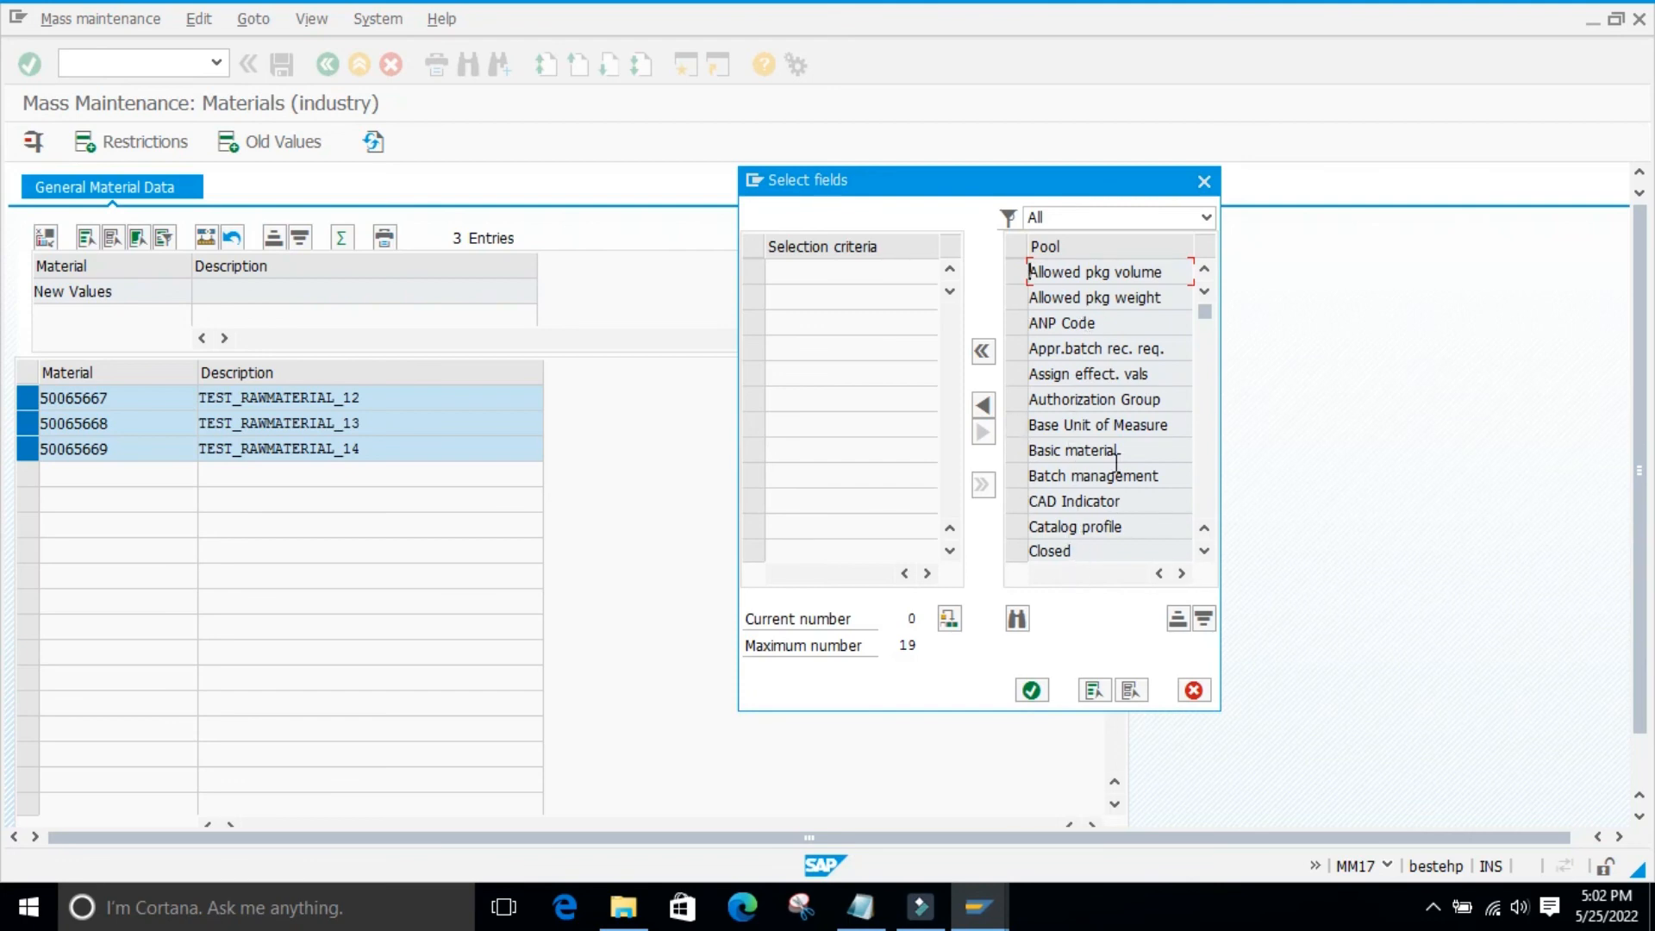
{"action": "left_click", "coordinate": [1018, 426]}
{"action": "left_click", "coordinate": [983, 405]}
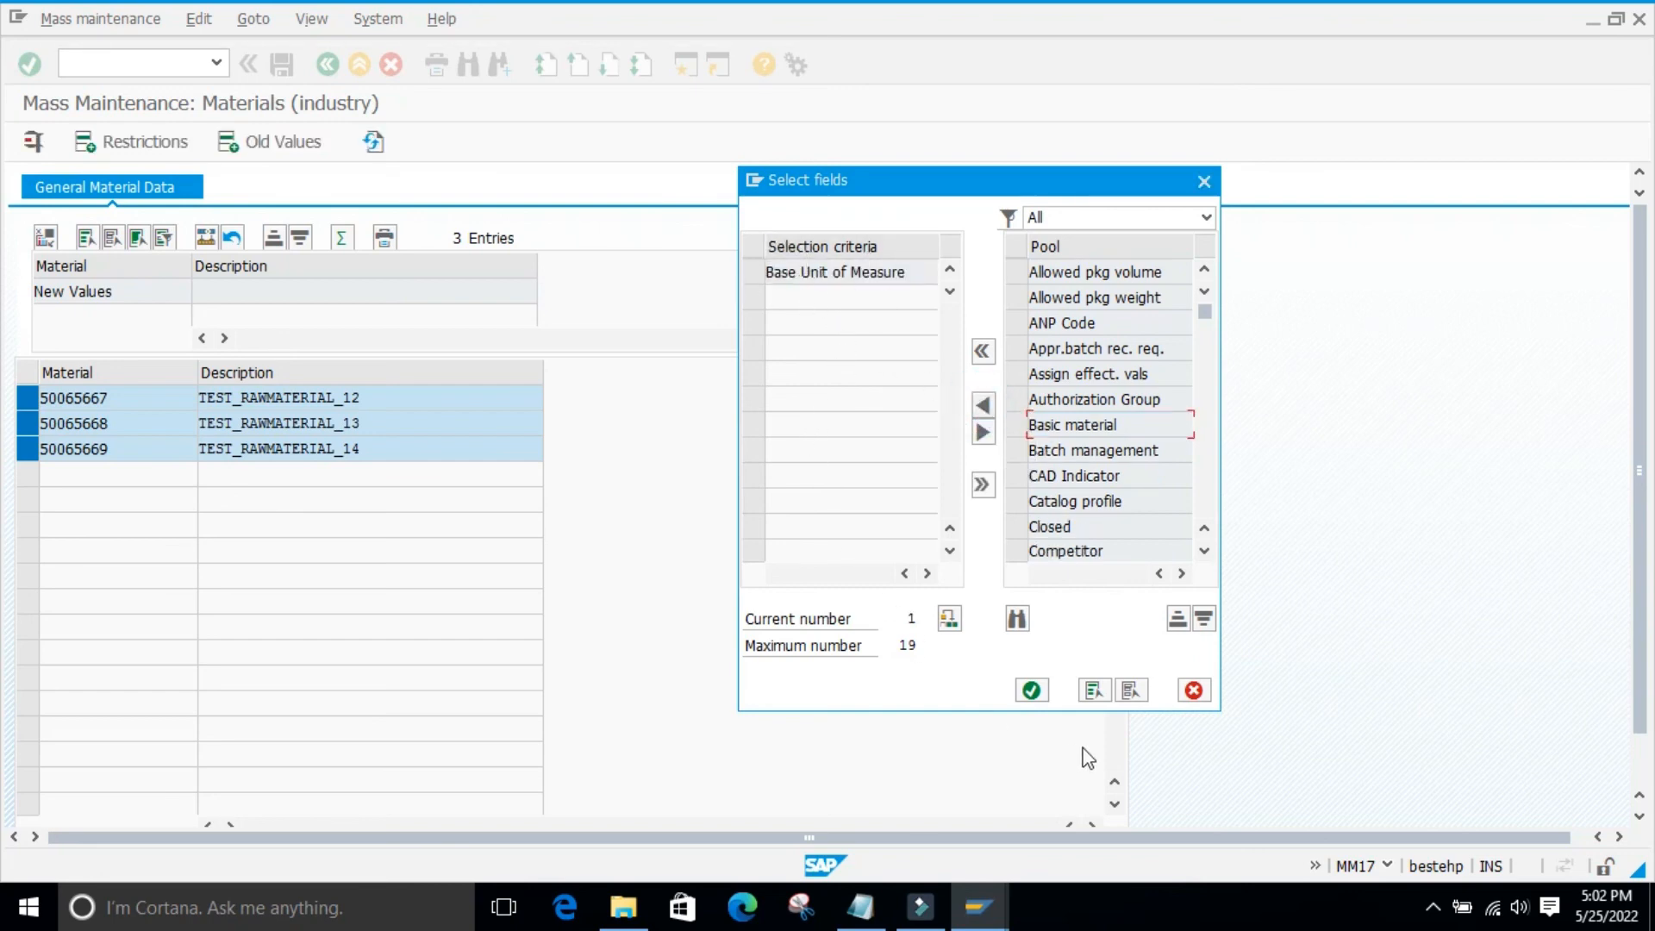
{"action": "left_click", "coordinate": [1033, 689]}
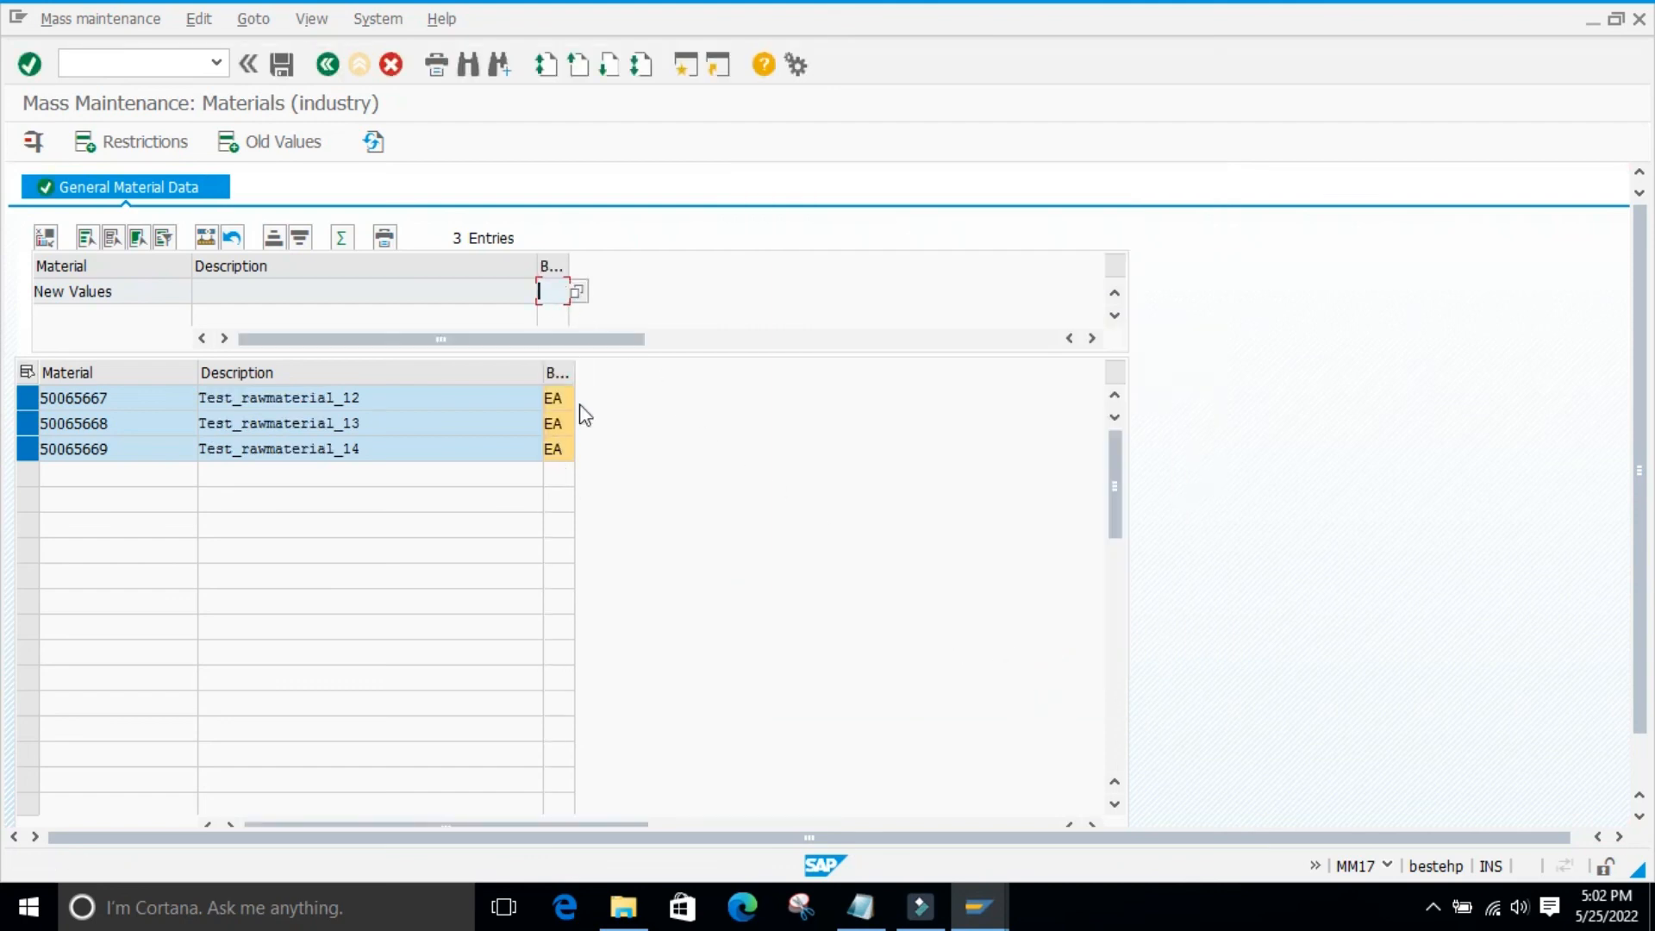
- Widen the Base Unit of Measure column in the material list, check the units and select the column
{"action": "left_click", "coordinate": [746, 450]}
{"action": "left_click_drag", "start_coordinate": [576, 374], "coordinate": [702, 376]}
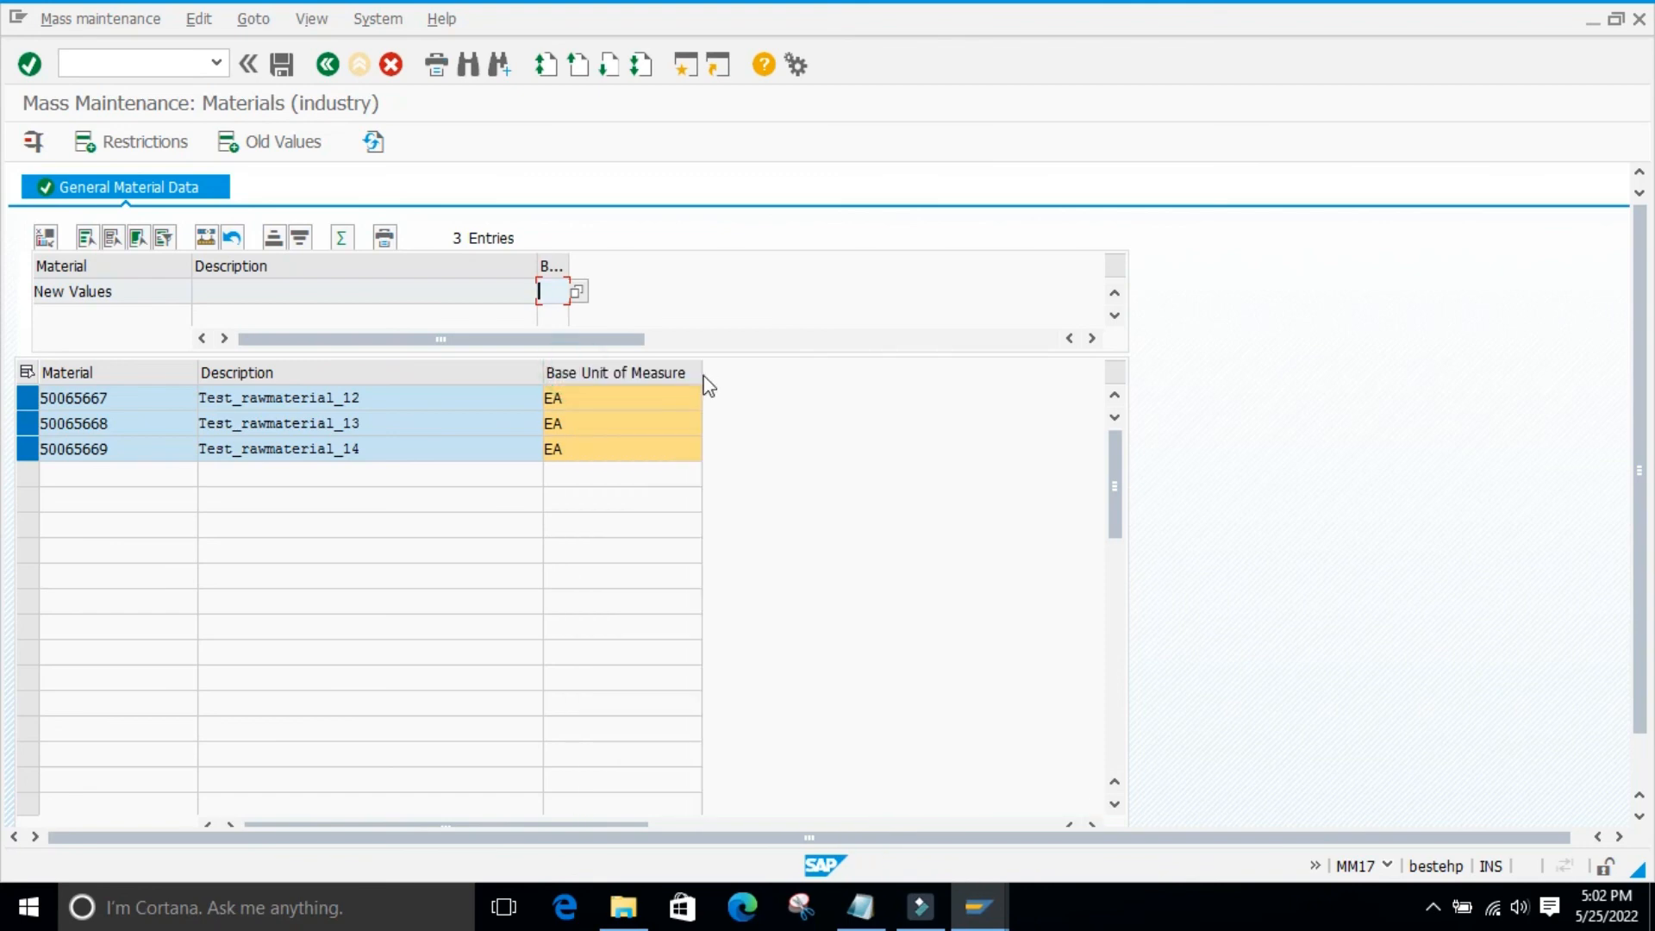
{"action": "double_click", "coordinate": [574, 395]}
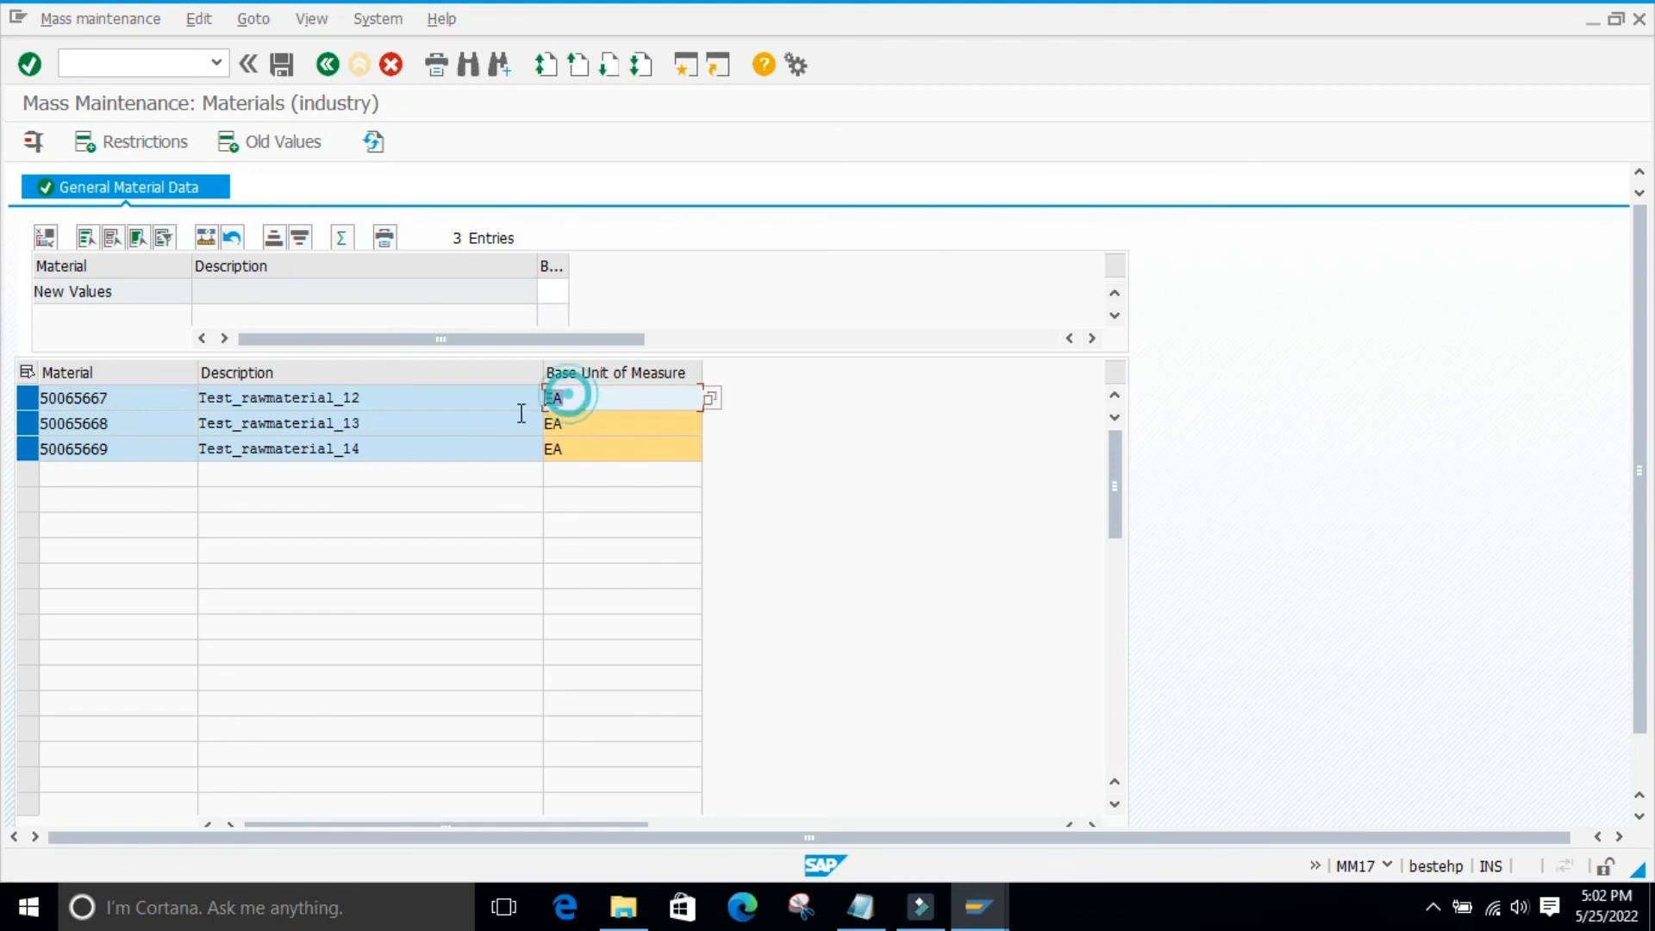
{"action": "left_click", "coordinate": [840, 443]}
{"action": "left_click", "coordinate": [582, 371]}
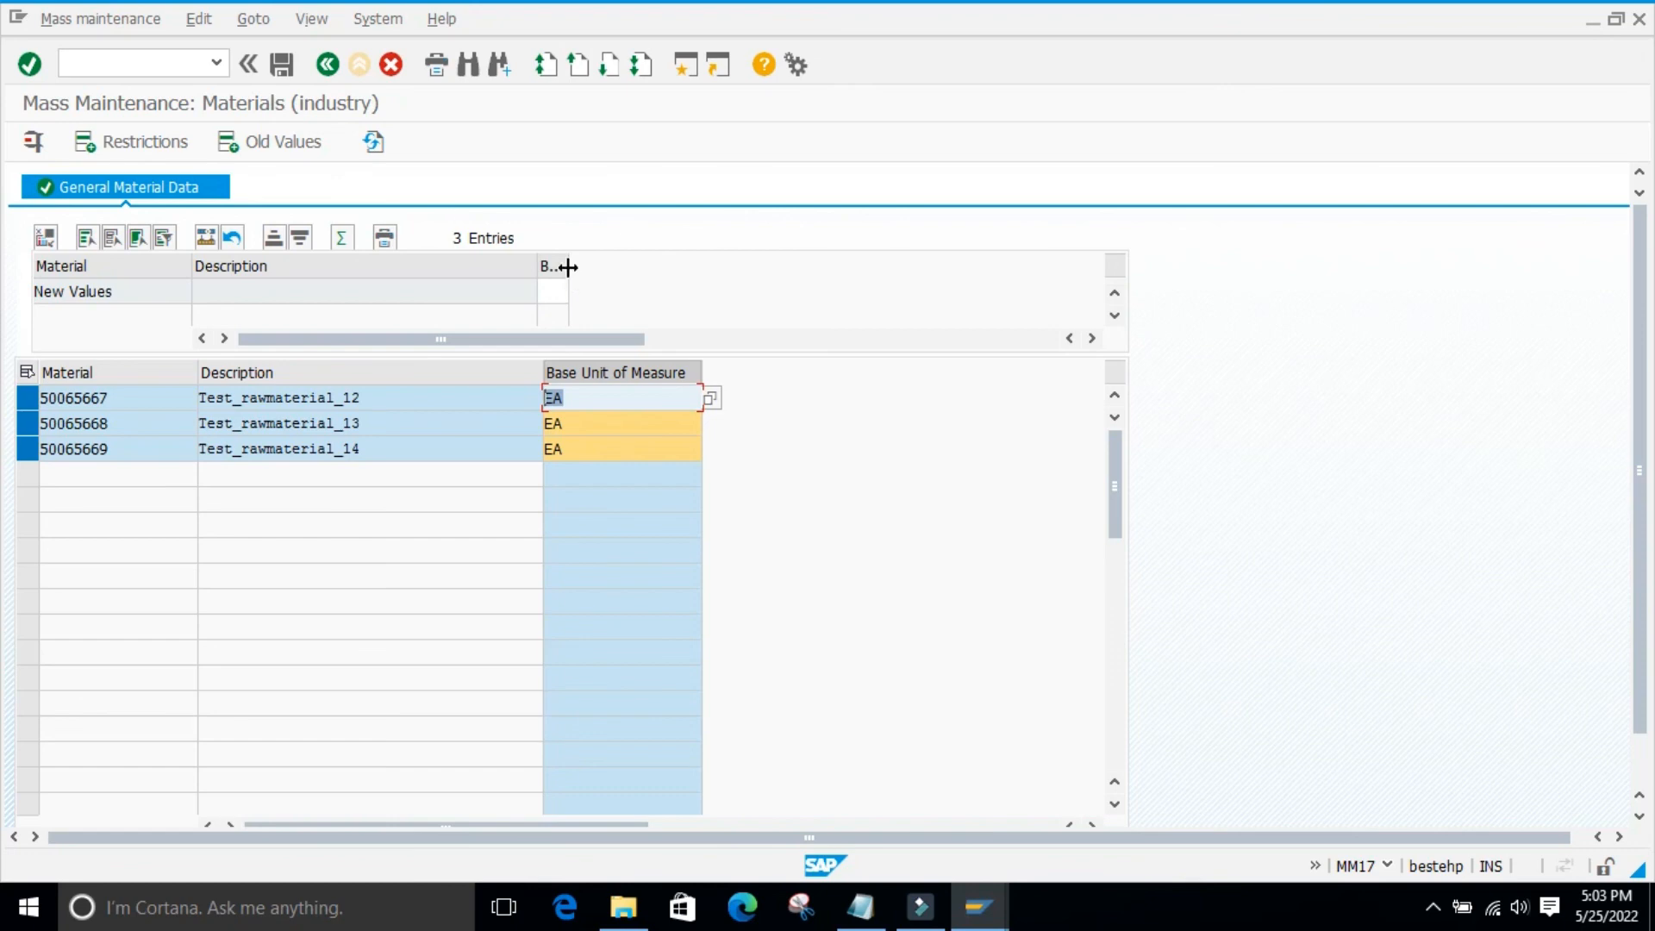
- Widen the new-values Base Unit of Measure column, enter BAG as the new value and apply it to all three materials
{"action": "left_click_drag", "start_coordinate": [568, 267], "coordinate": [709, 269]}
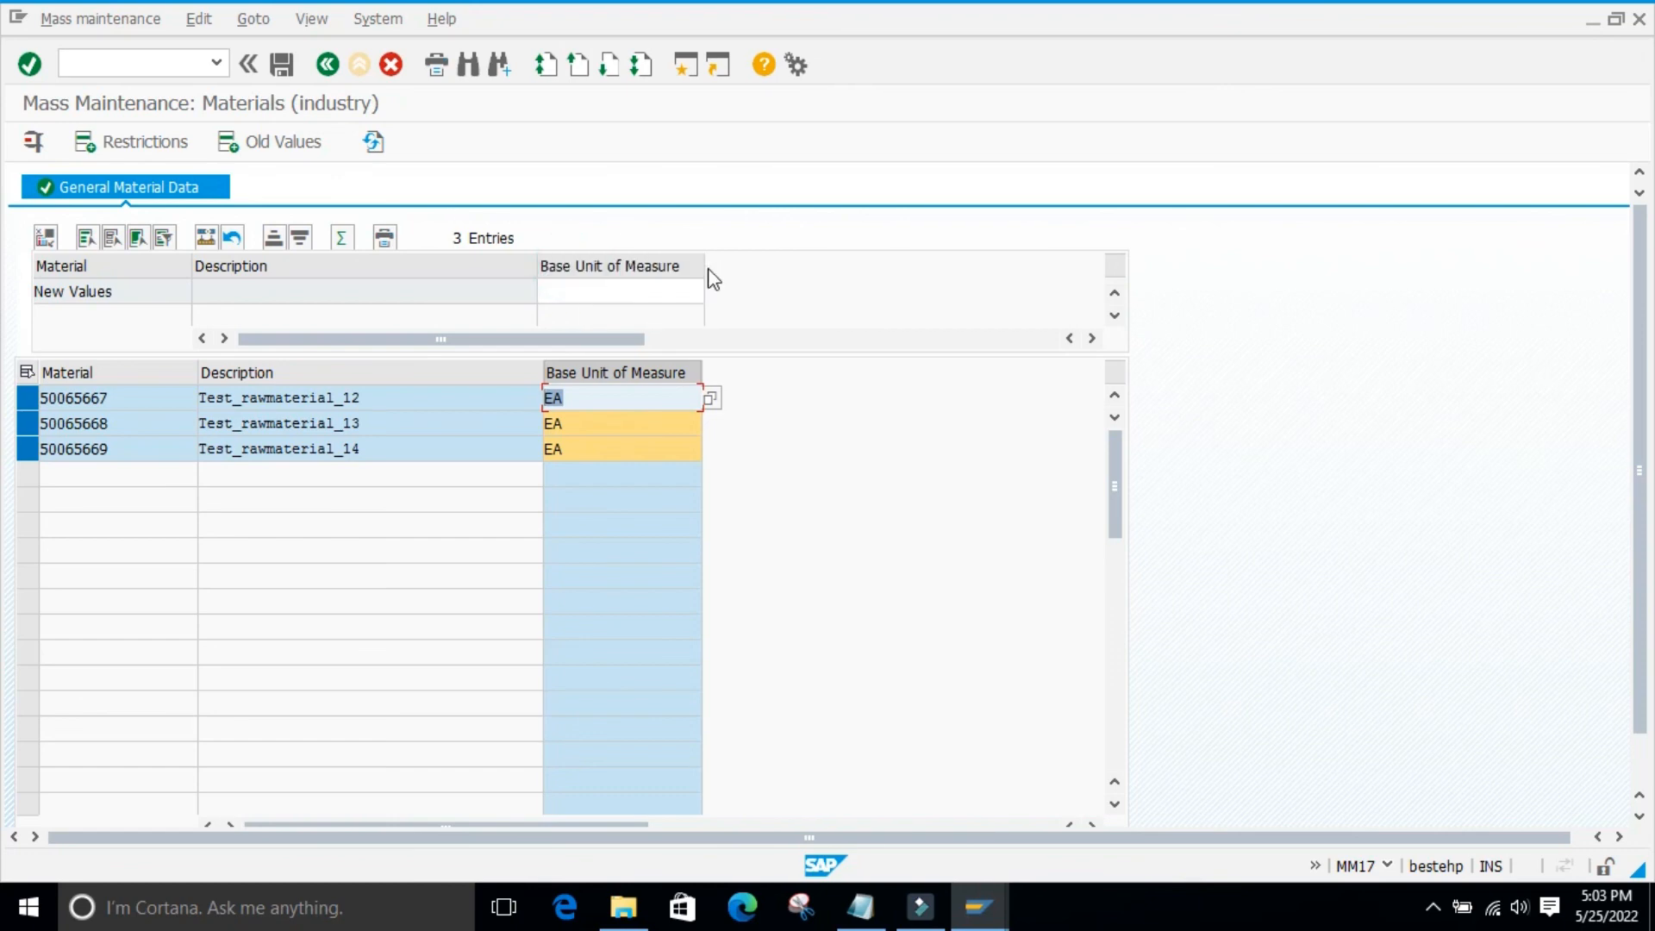
{"action": "left_click", "coordinate": [876, 539]}
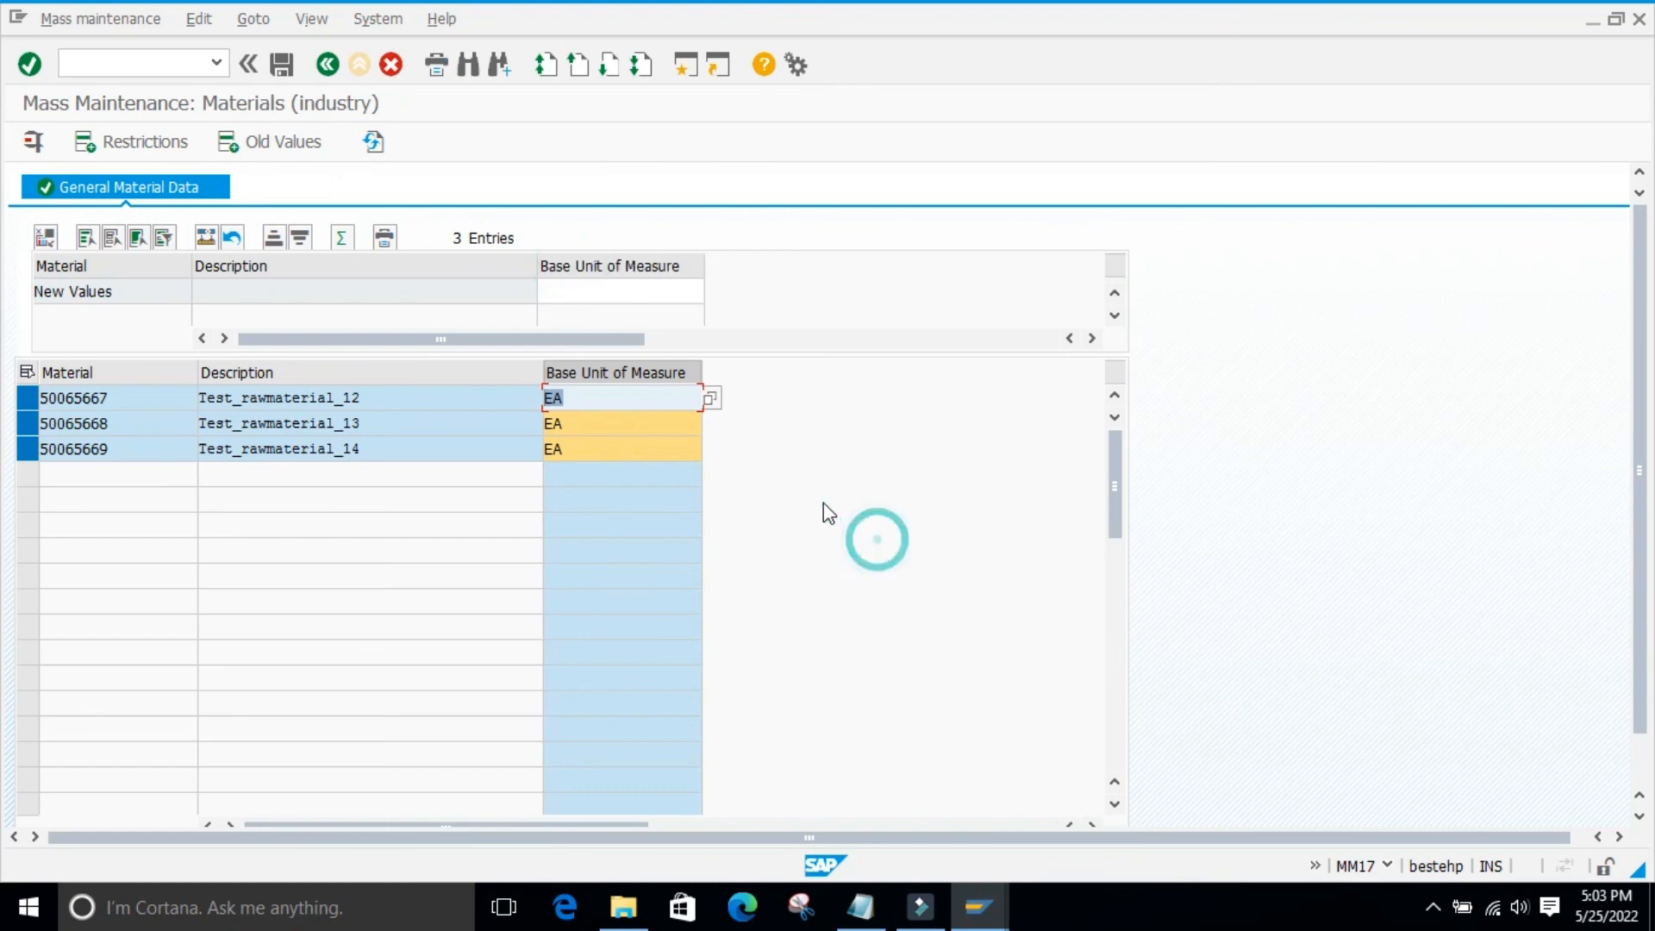
{"action": "left_click", "coordinate": [611, 293]}
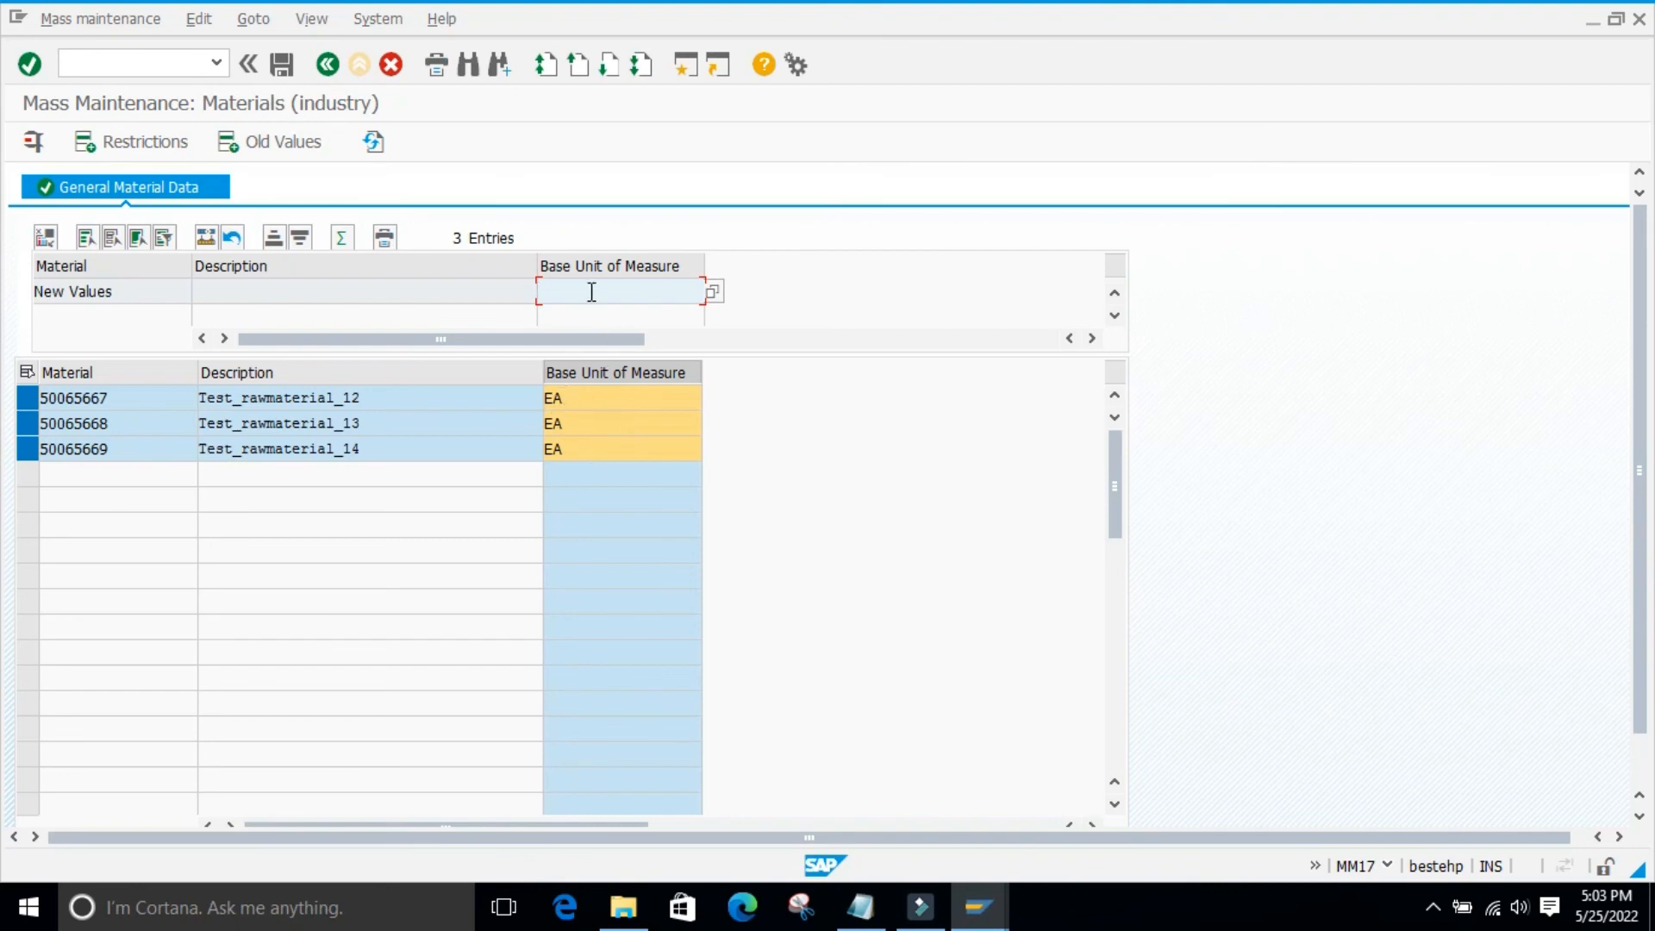
{"action": "type", "text": "ba"}
{"action": "key", "text": "Down"}
{"action": "key", "text": "Return"}
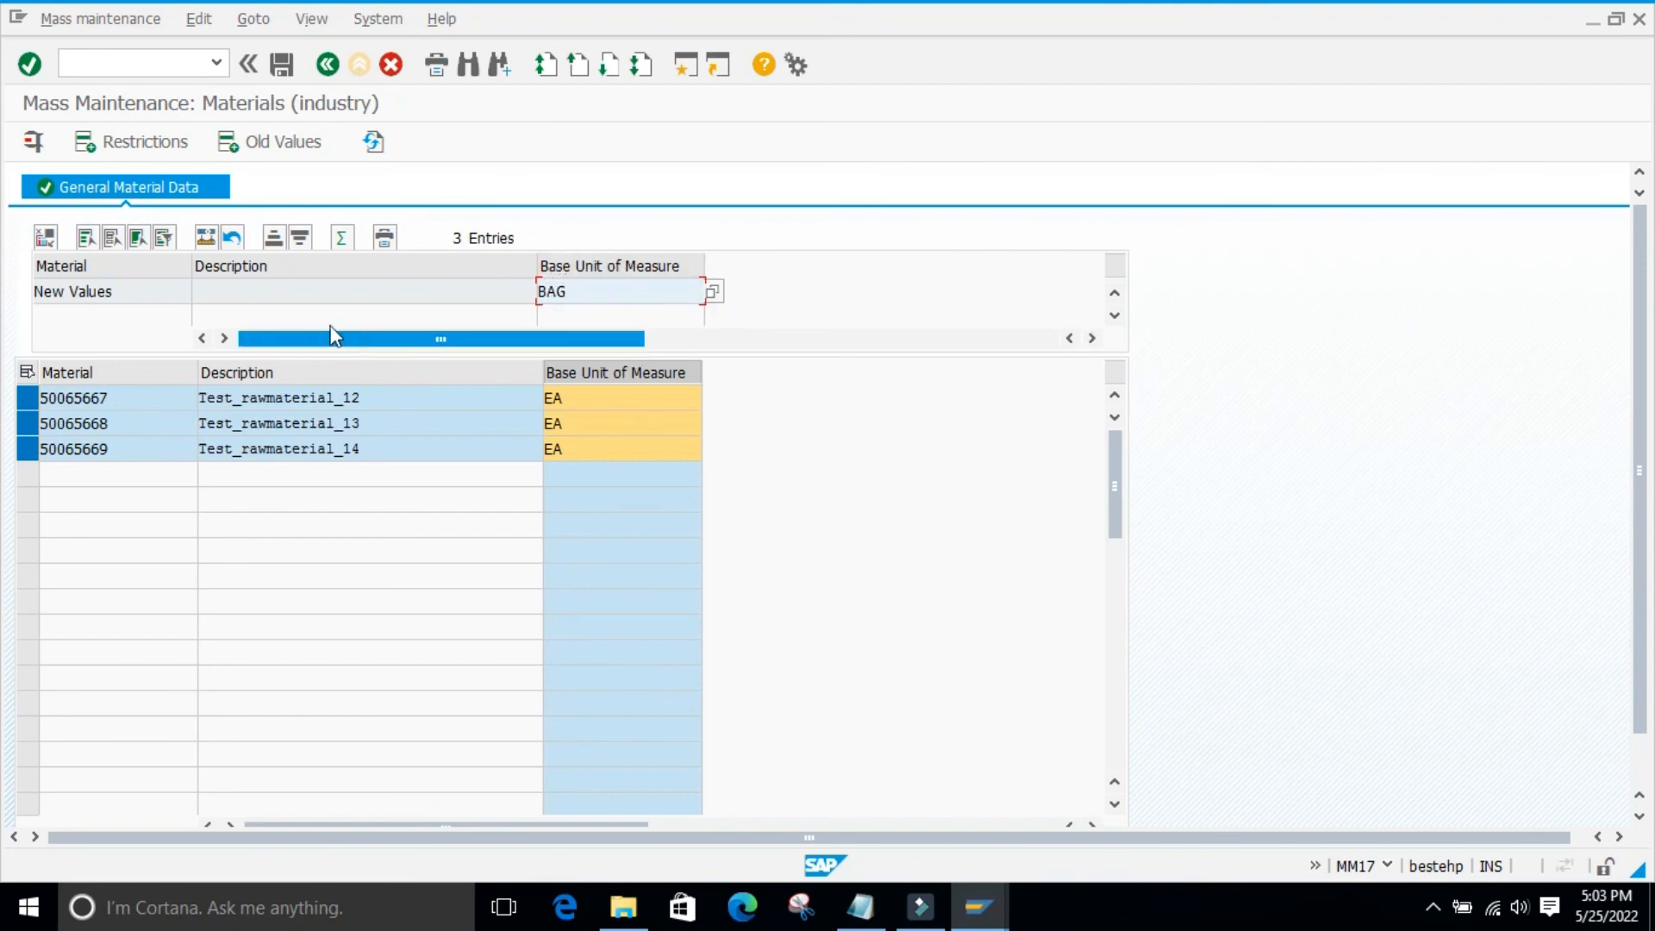
{"action": "left_click", "coordinate": [207, 242]}
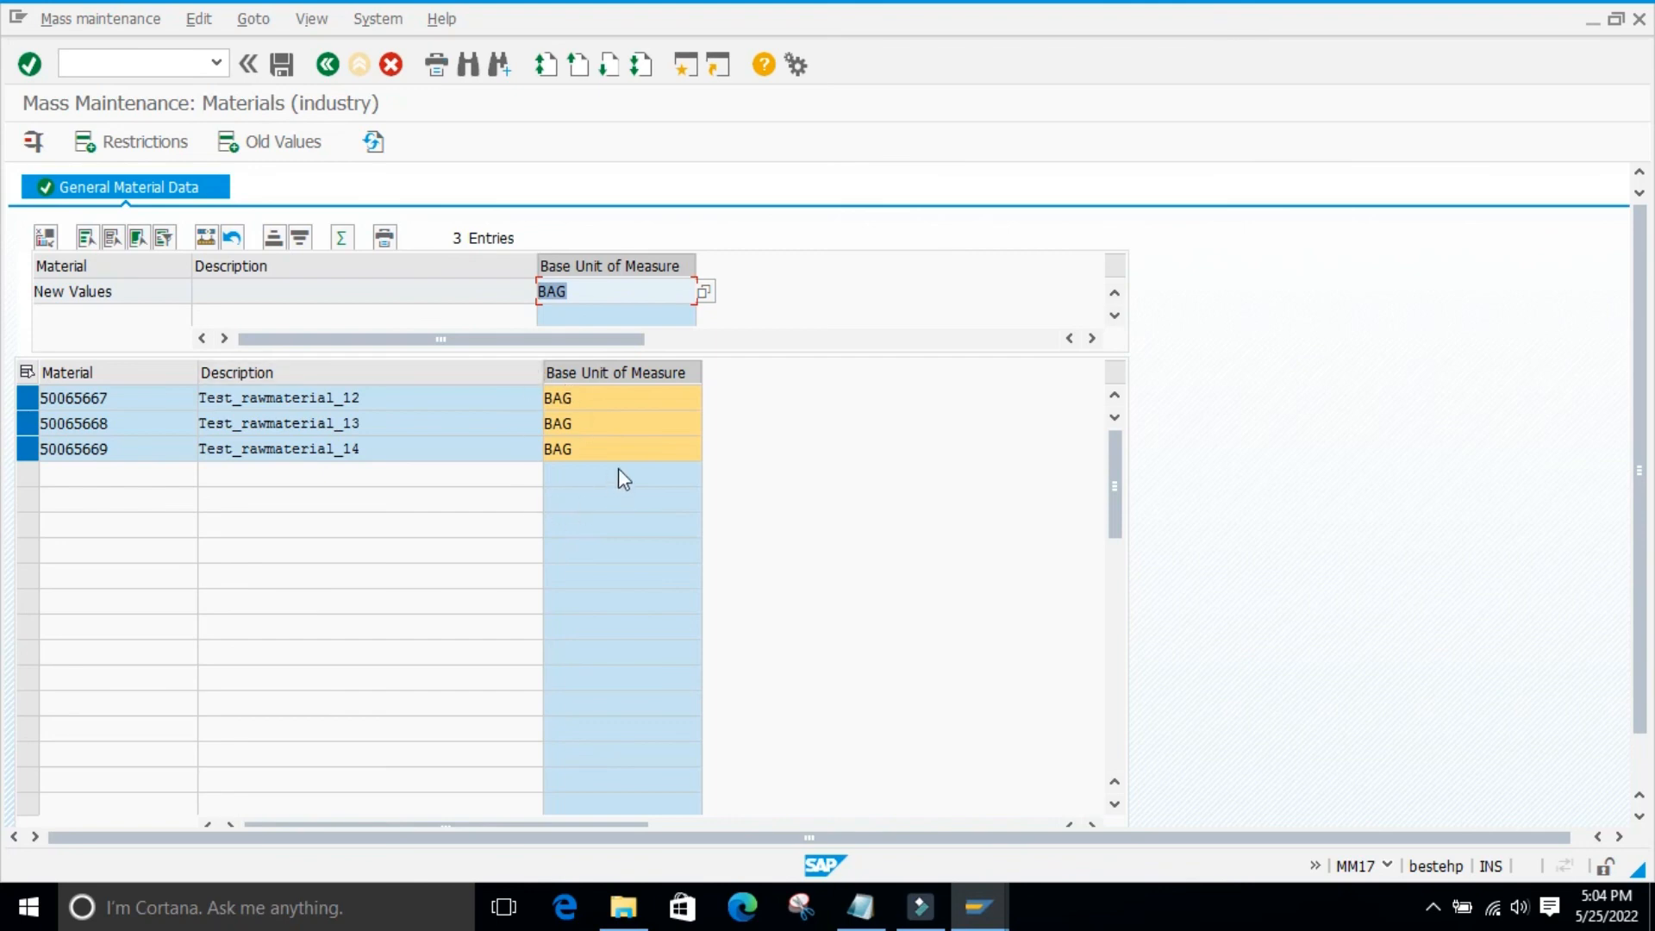
- Save the mass change, accept the immediate-effect warning and review the update messages for material 50065667
{"action": "left_click", "coordinate": [818, 450]}
{"action": "left_click", "coordinate": [280, 65]}
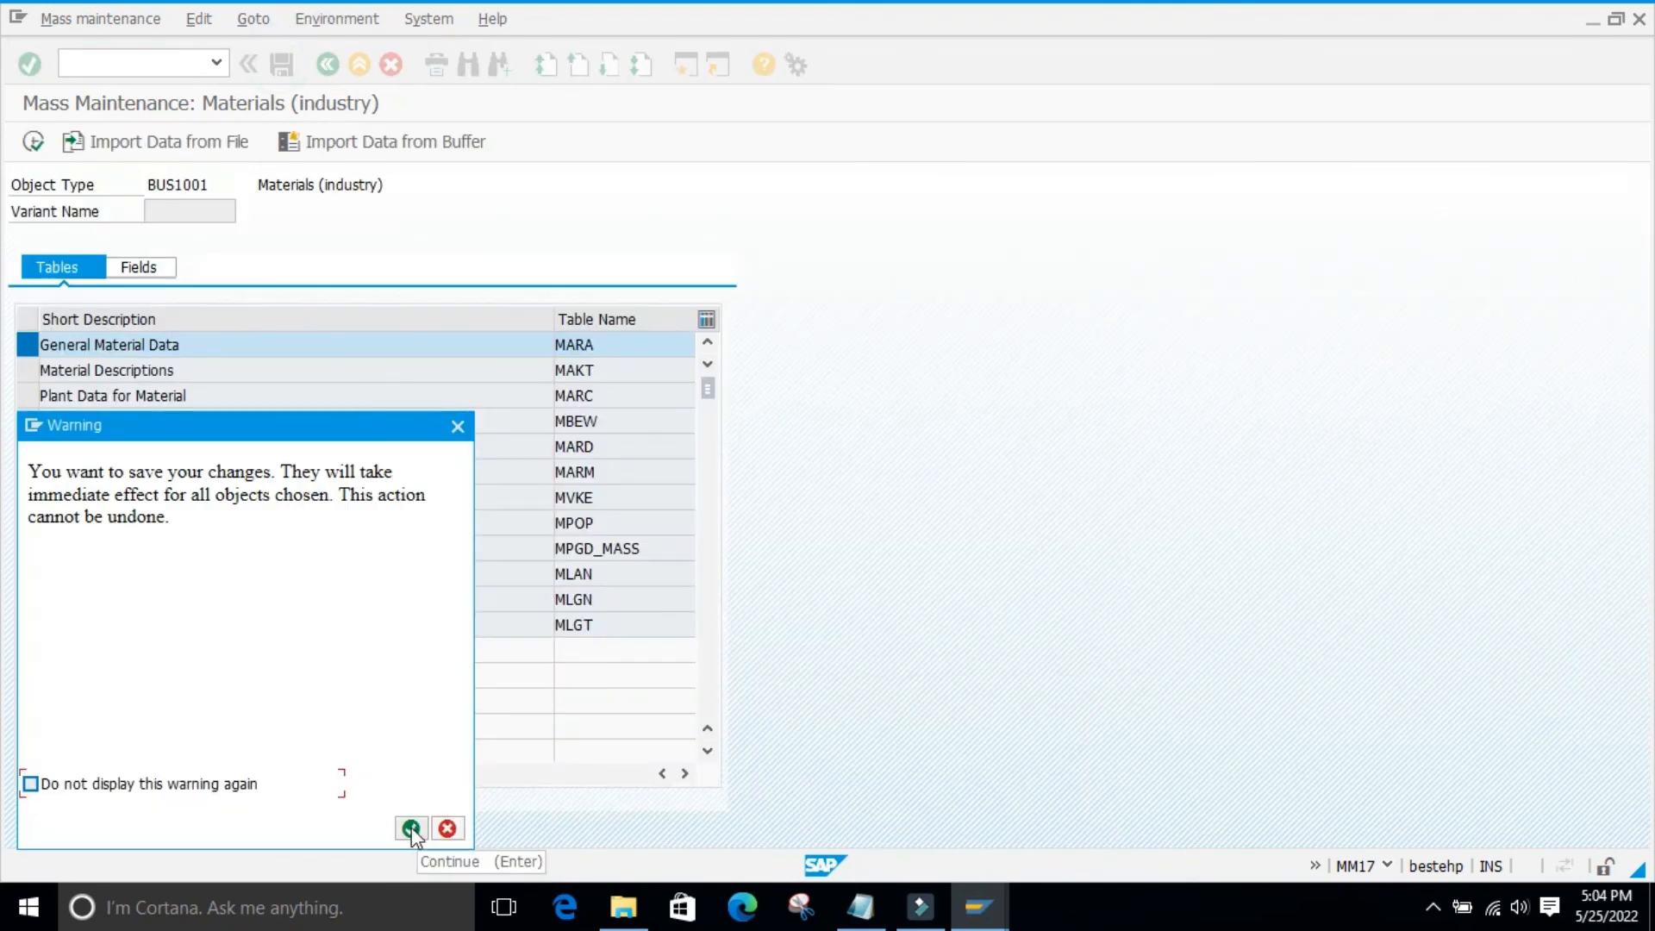
{"action": "left_click", "coordinate": [411, 828]}
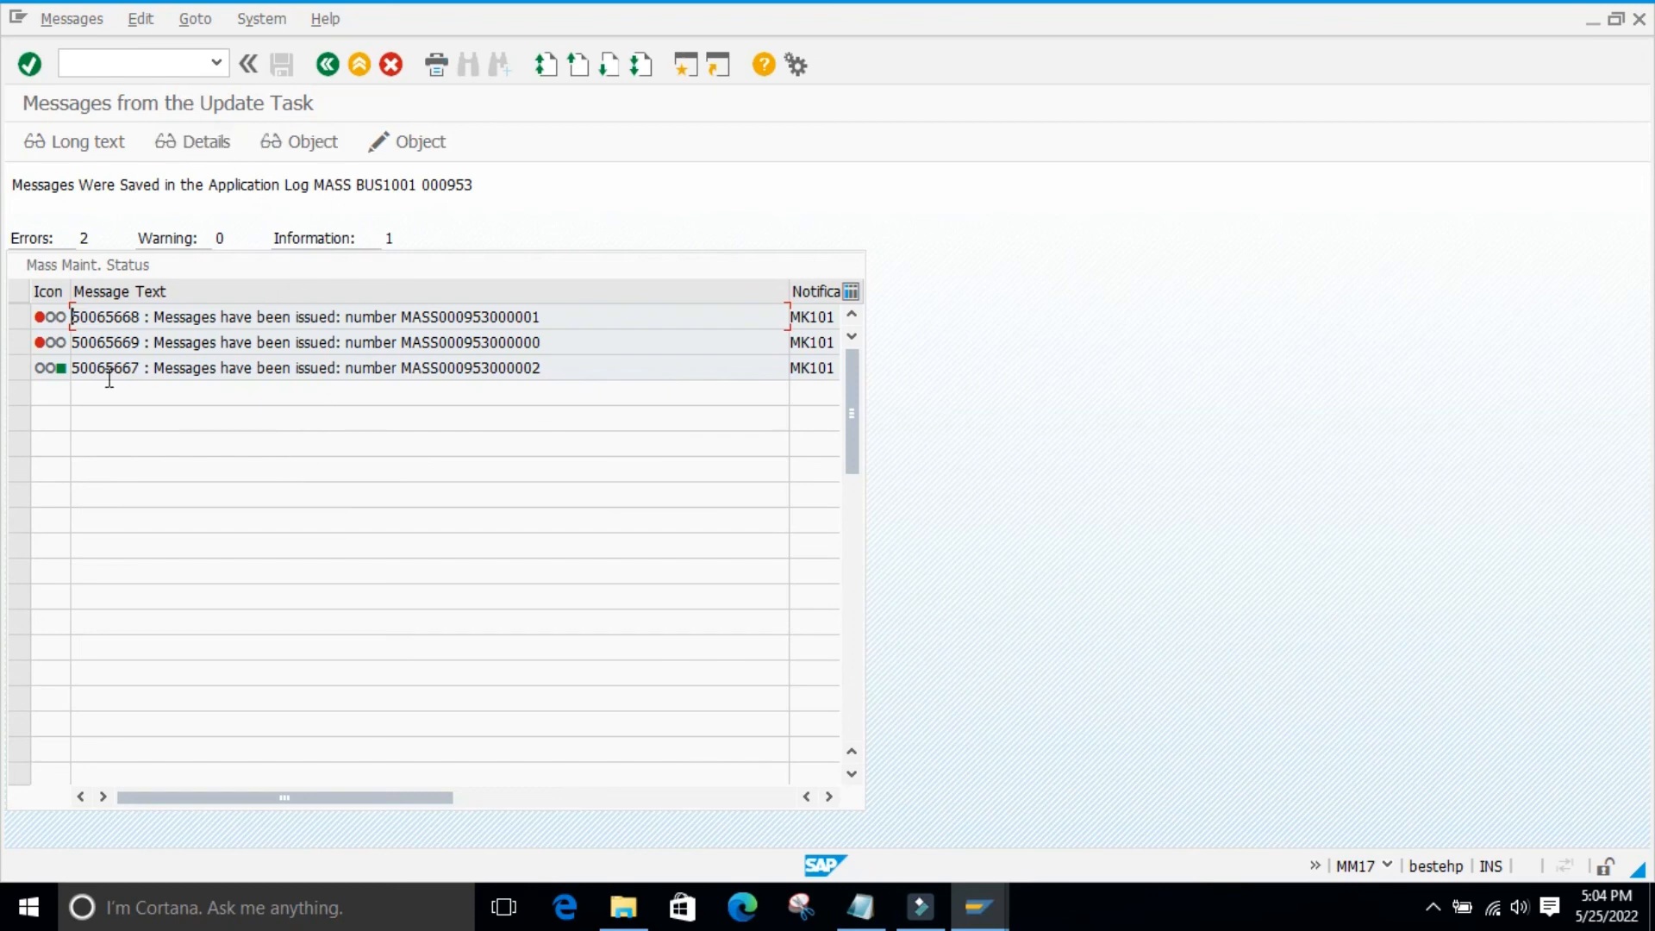
{"action": "left_click_drag", "start_coordinate": [137, 366], "coordinate": [74, 362]}
{"action": "left_click", "coordinate": [304, 424]}
- Start transaction MM03 and call up material 50065667 for display
{"action": "left_click", "coordinate": [102, 62]}
{"action": "type", "text": "/nmm03"}
{"action": "key", "text": "Return"}
{"action": "left_click", "coordinate": [215, 216]}
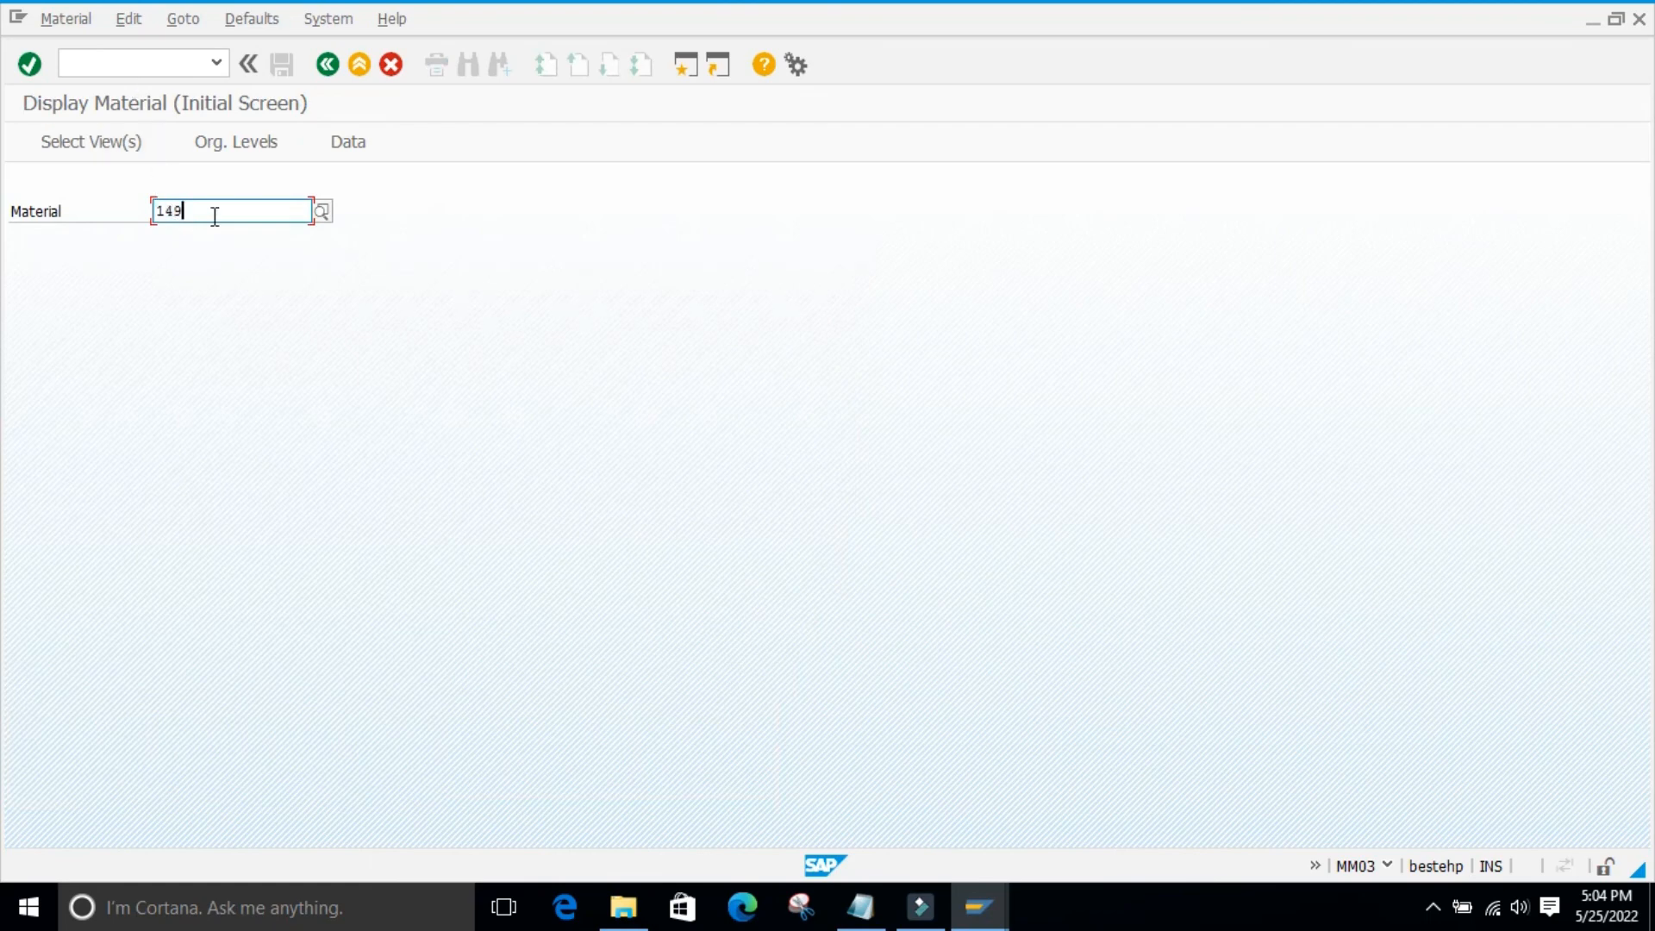
{"action": "left_click_drag", "start_coordinate": [215, 215], "coordinate": [126, 210]}
{"action": "type", "text": "50065667"}
{"action": "key", "text": "Return"}
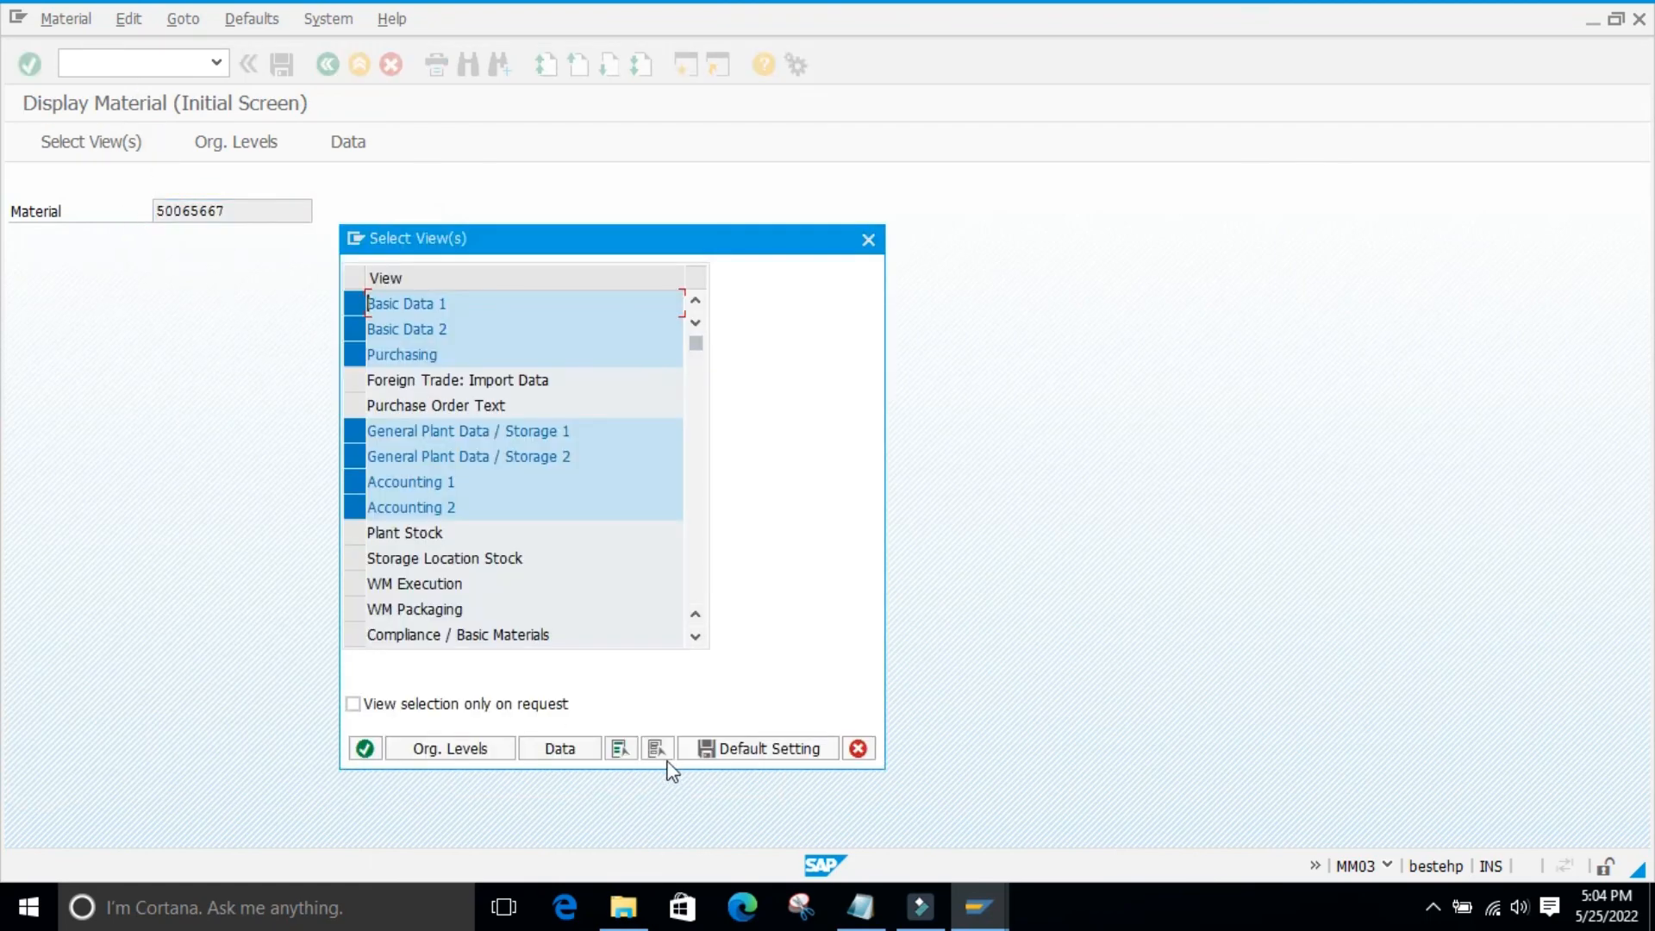
- Select only the Basic Data 1 view for display and check the material's Base Unit of Measure
{"action": "left_click", "coordinate": [655, 748]}
{"action": "left_click", "coordinate": [354, 303]}
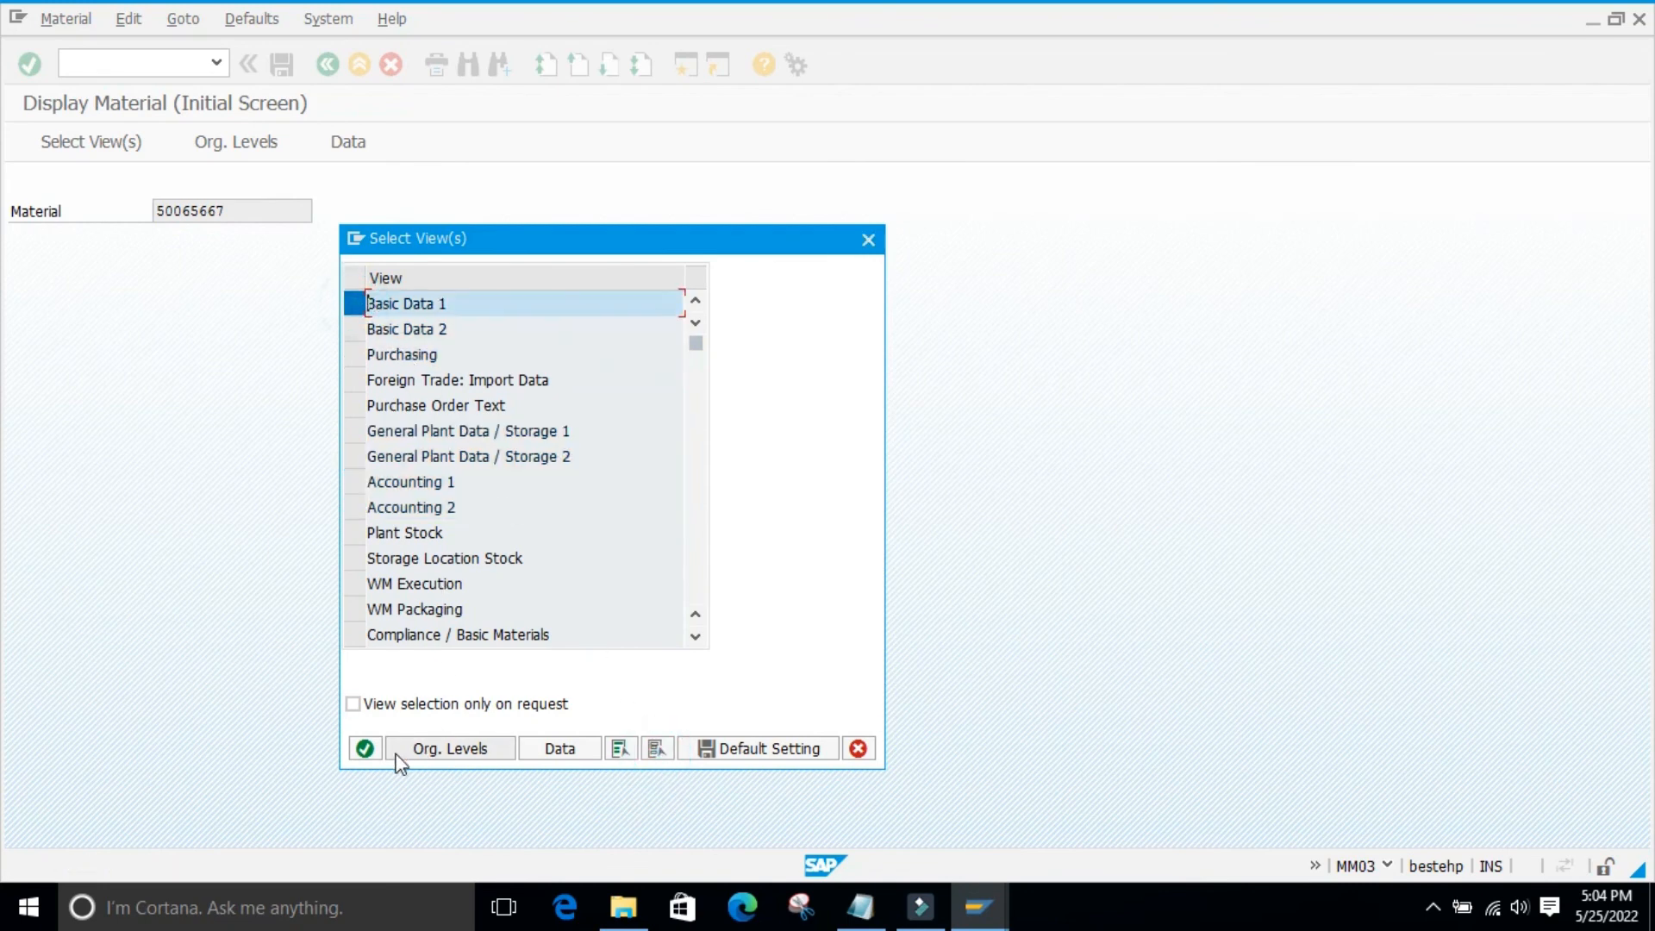
{"action": "left_click", "coordinate": [365, 749]}
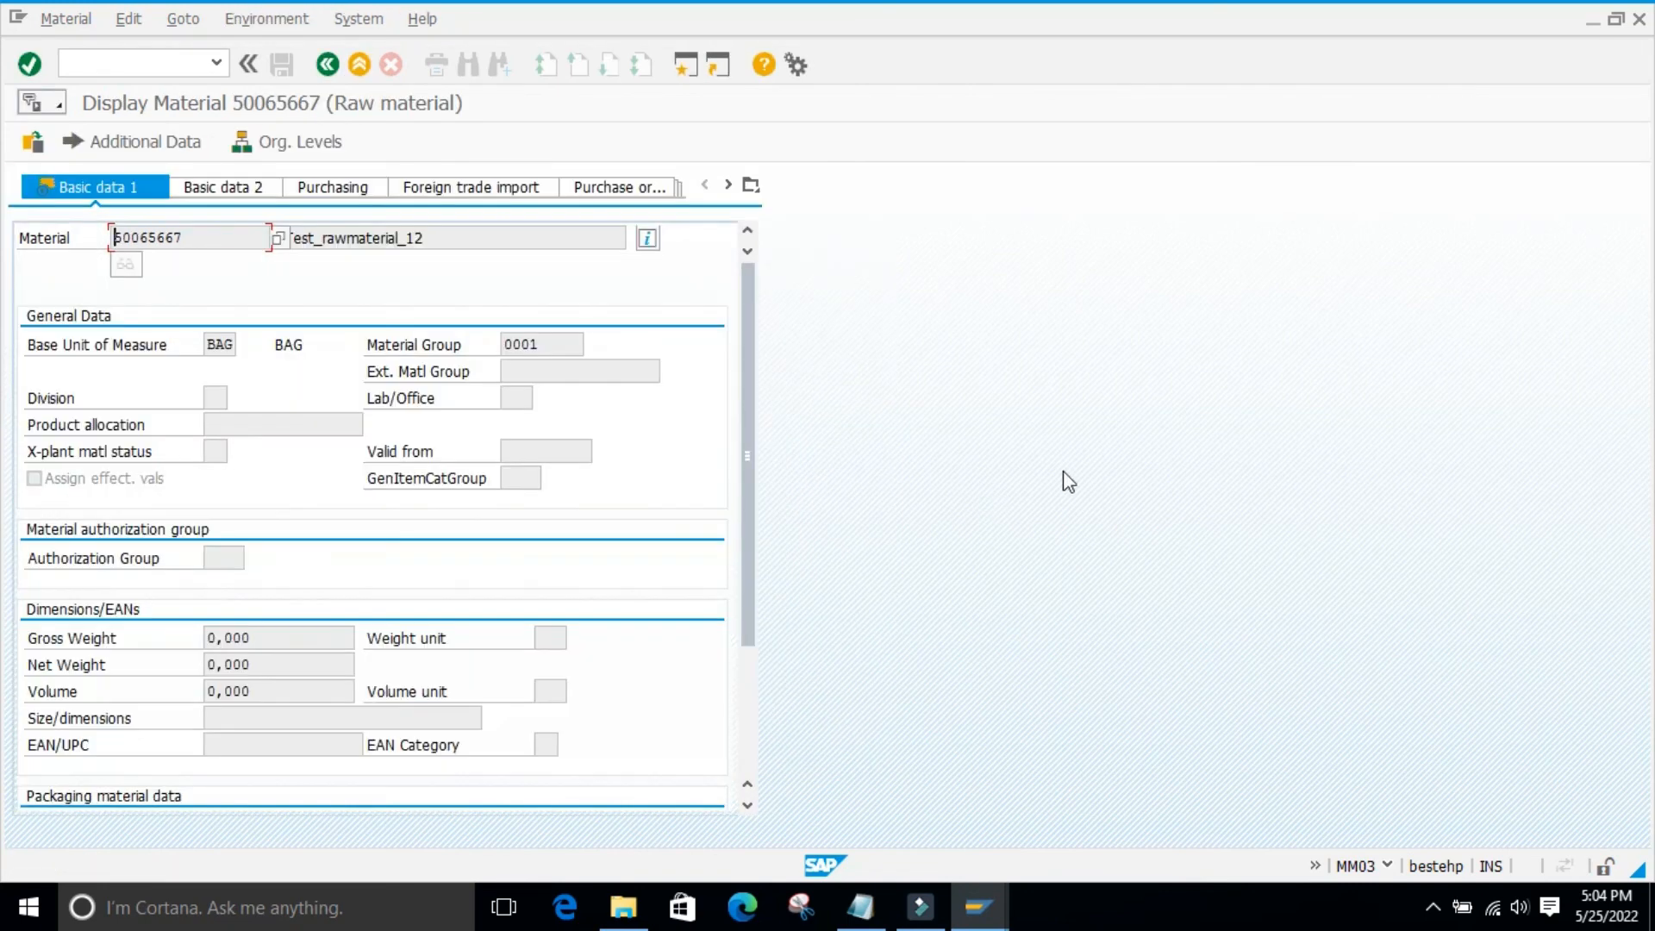
{"action": "double_click", "coordinate": [206, 344]}
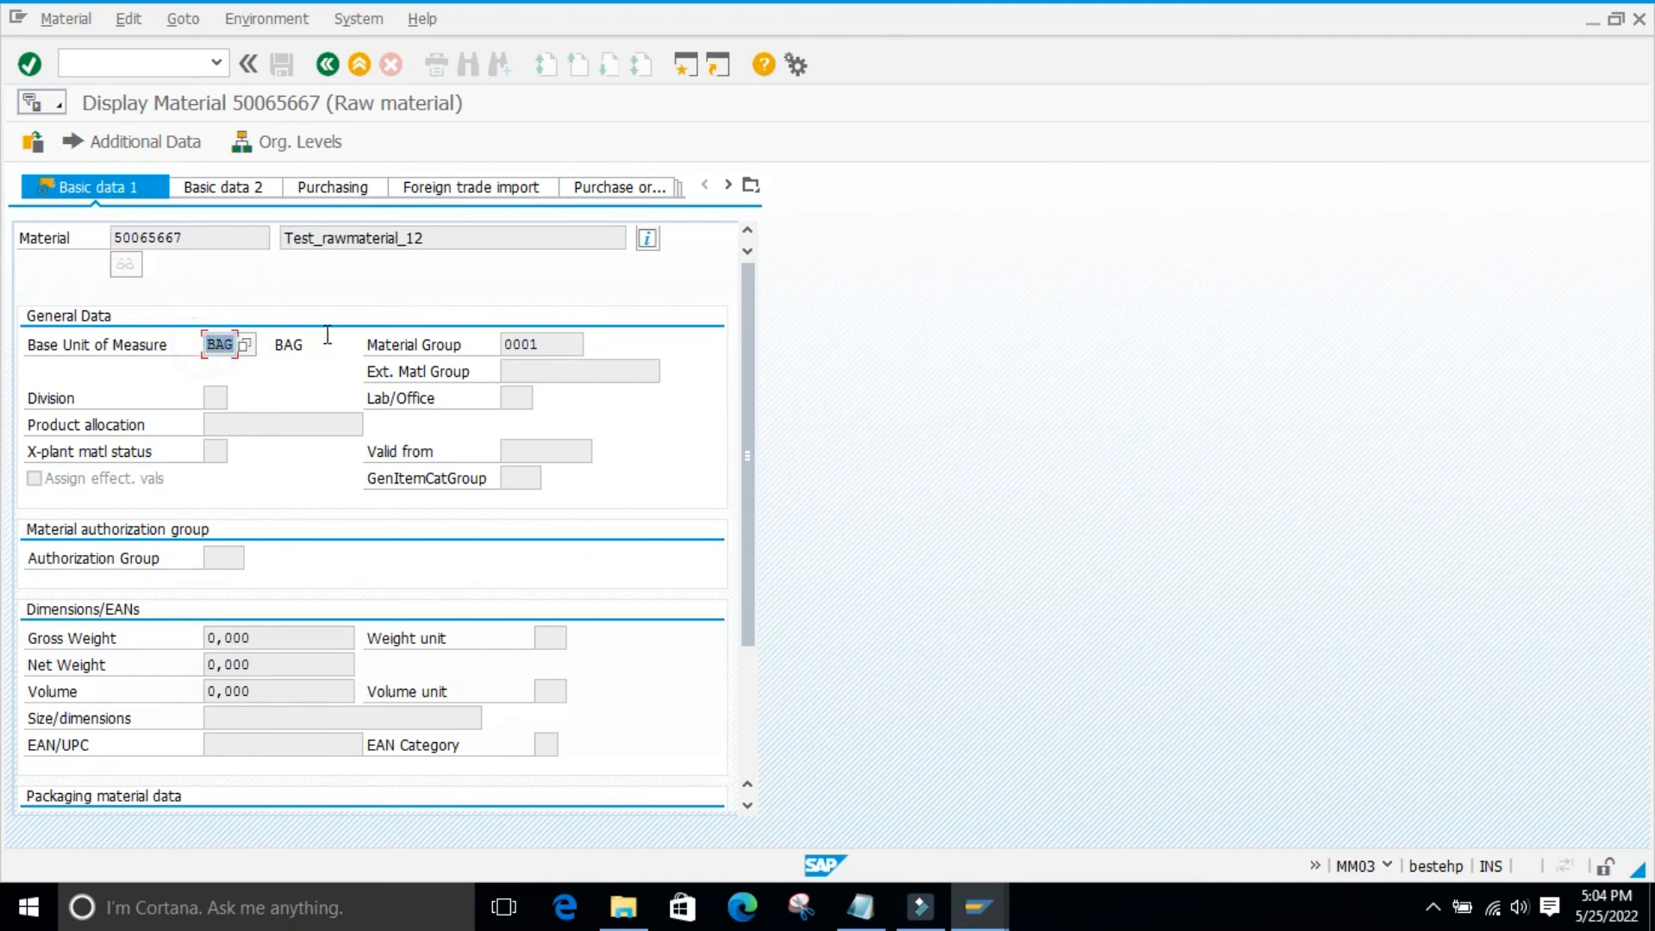
{"action": "left_click", "coordinate": [267, 389]}
- Return to SAP Easy Access and open the Change Material Type transaction under Material Master
{"action": "left_click", "coordinate": [328, 66]}
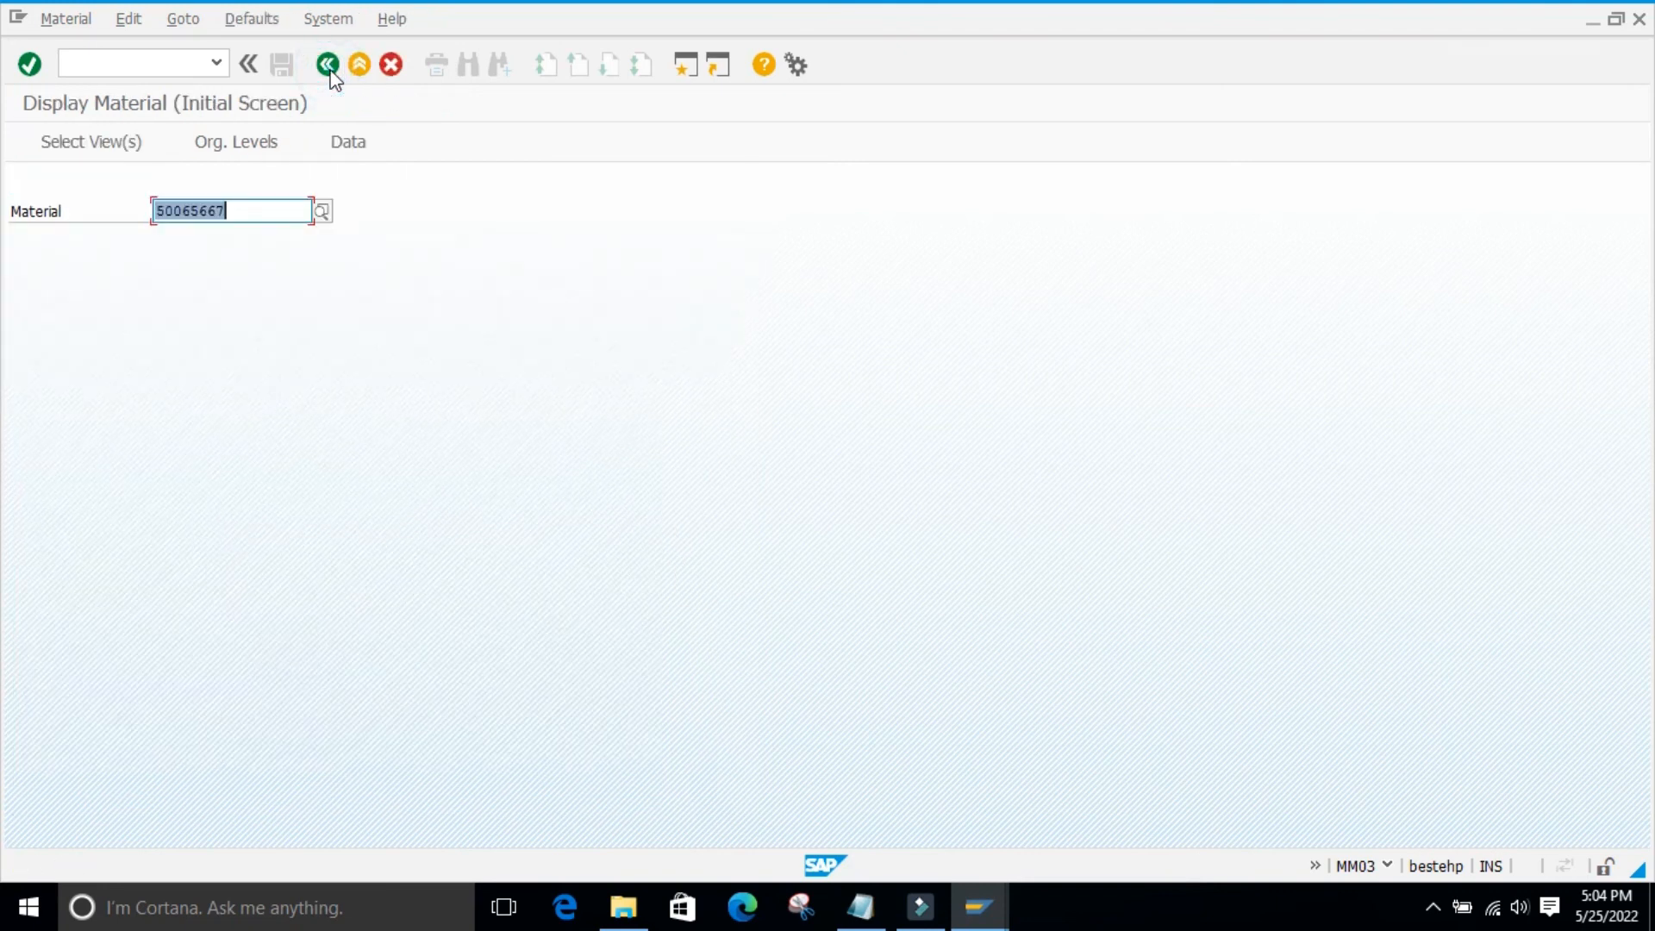
{"action": "left_click", "coordinate": [331, 73]}
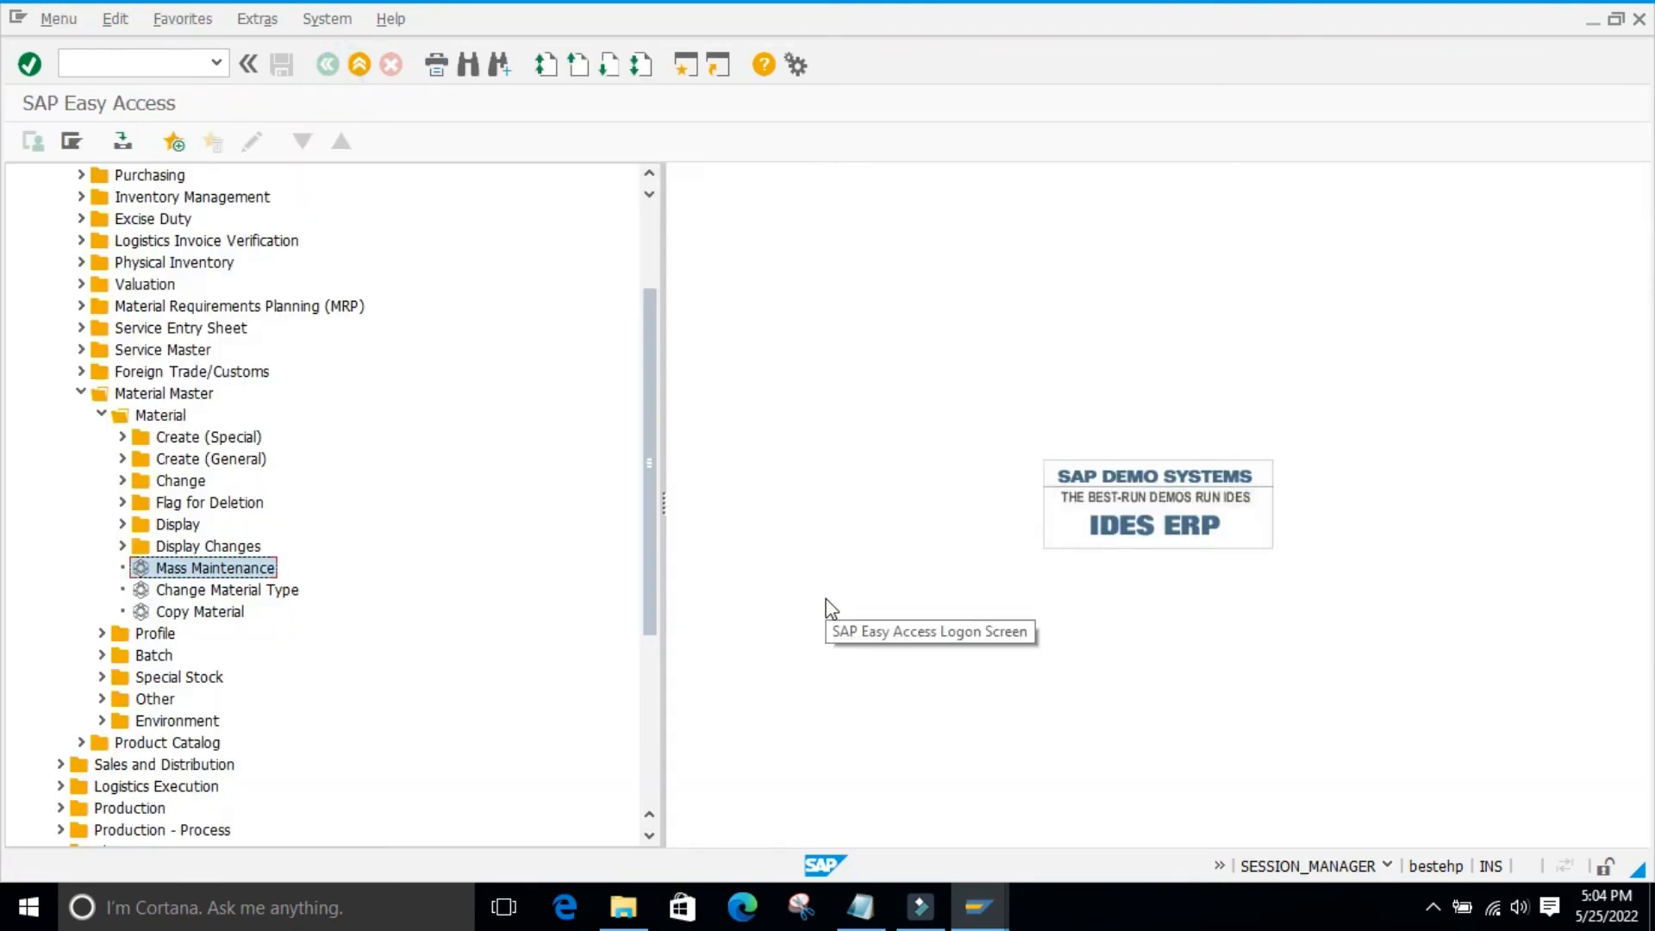
{"action": "left_click", "coordinate": [828, 608]}
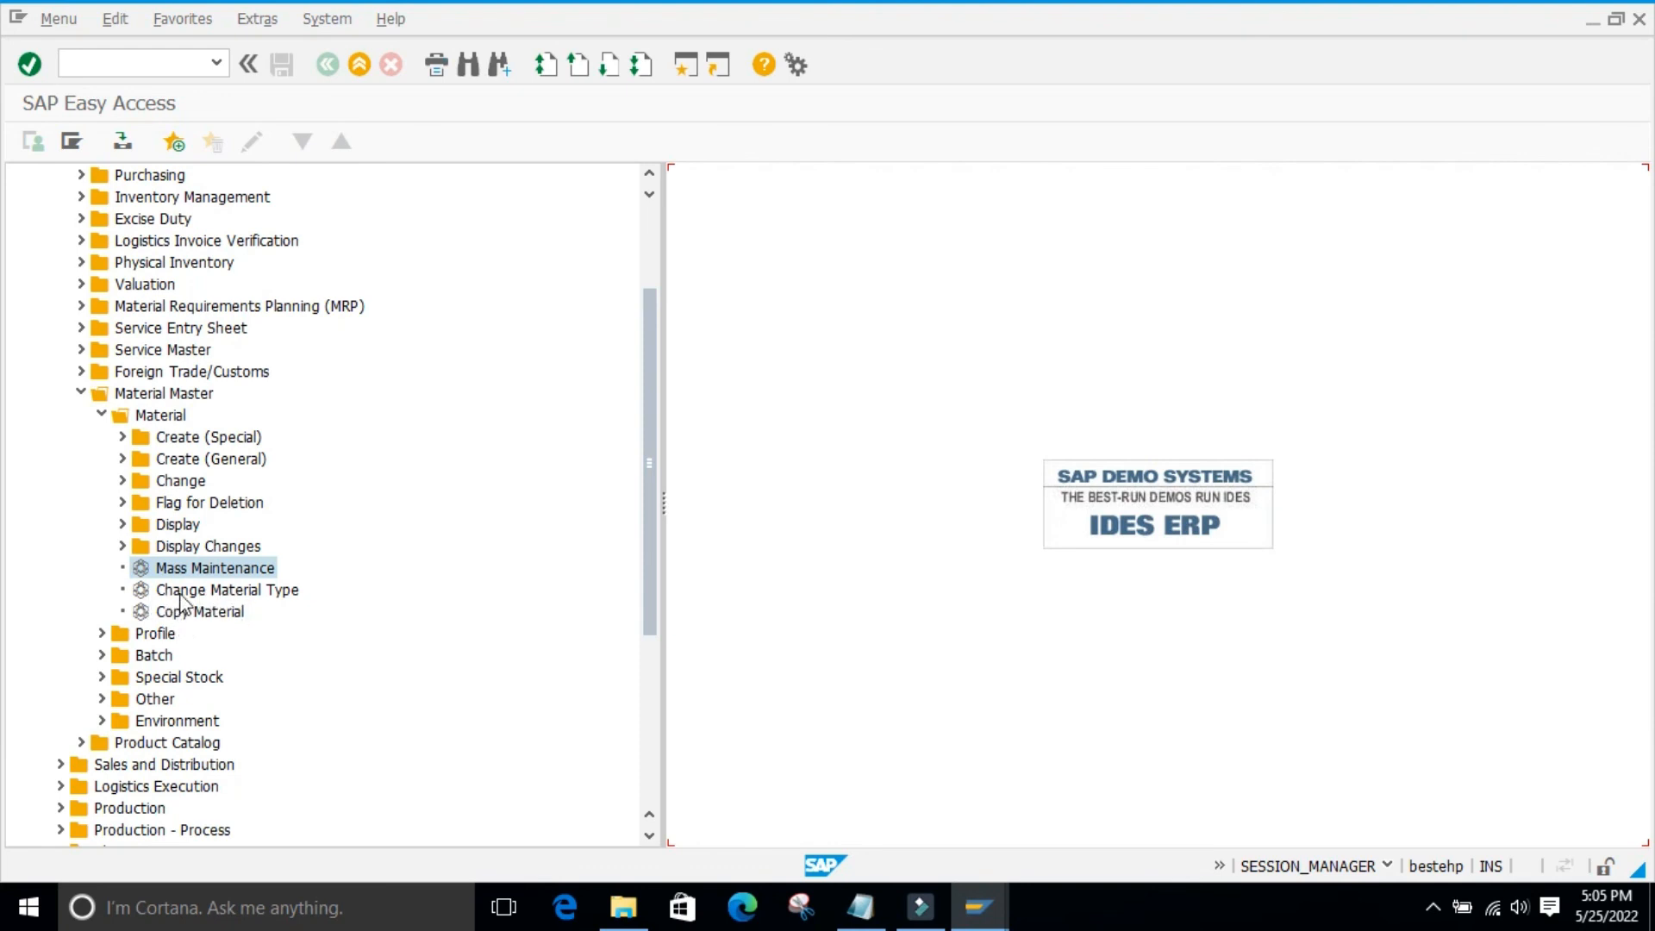
{"action": "double_click", "coordinate": [141, 591]}
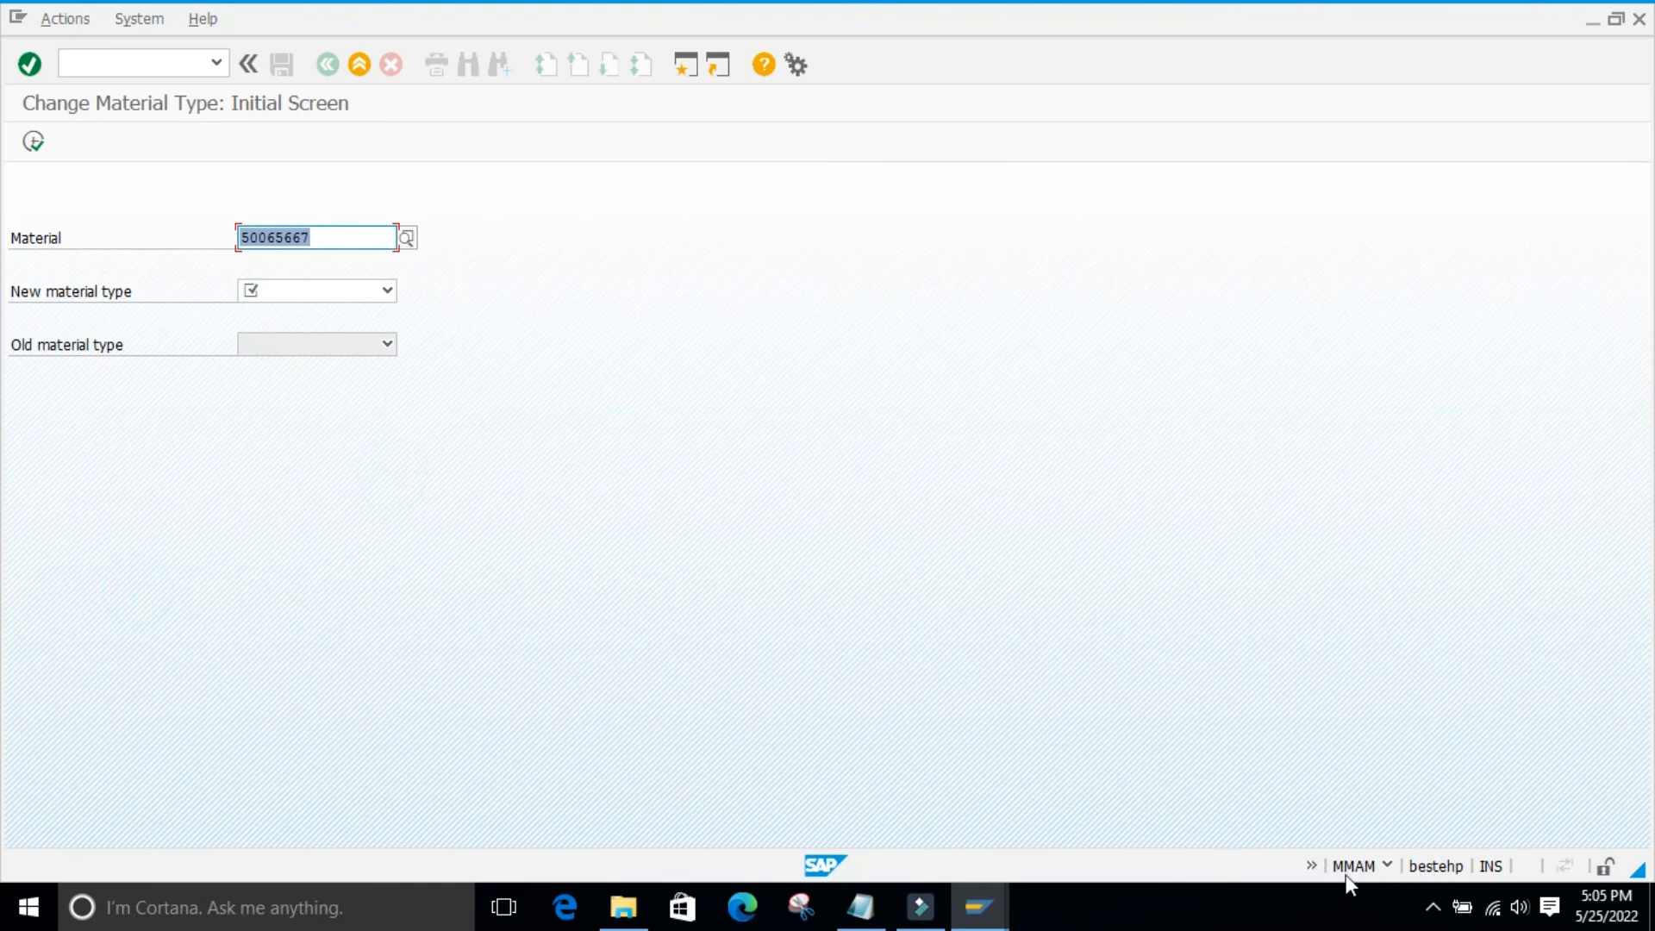
{"action": "left_click", "coordinate": [598, 631]}
- Switch to Notepad, add the line "mmam - Change Material Type" to the transaction list and minimise the window
{"action": "left_click", "coordinate": [860, 908]}
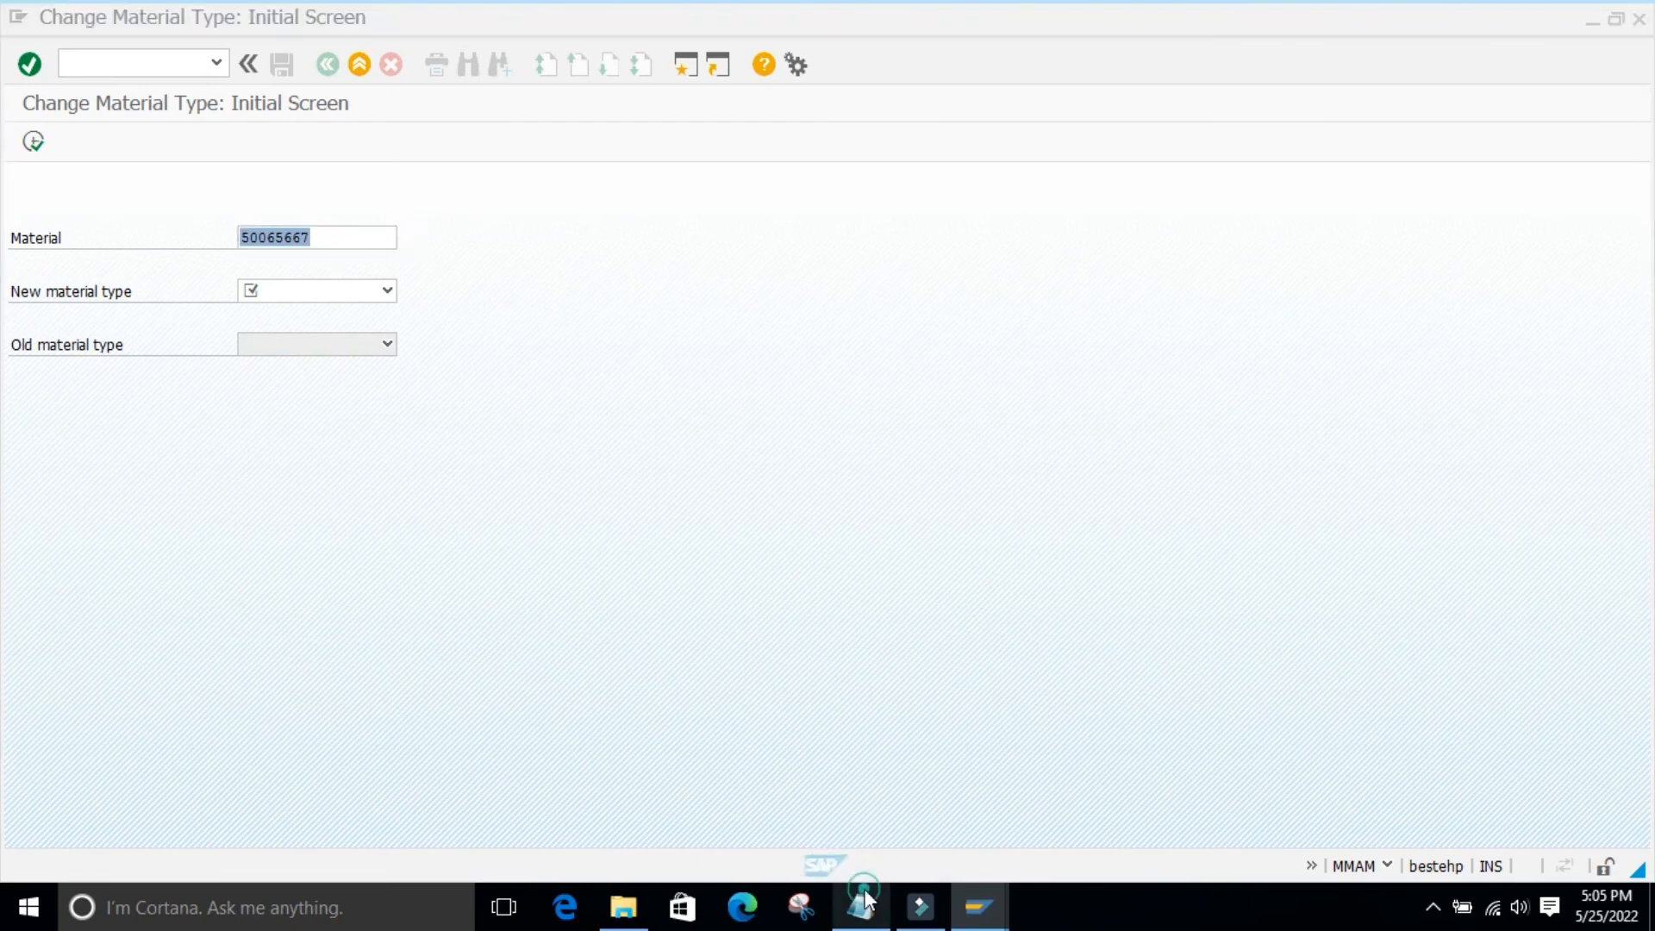
{"action": "left_click", "coordinate": [768, 736]}
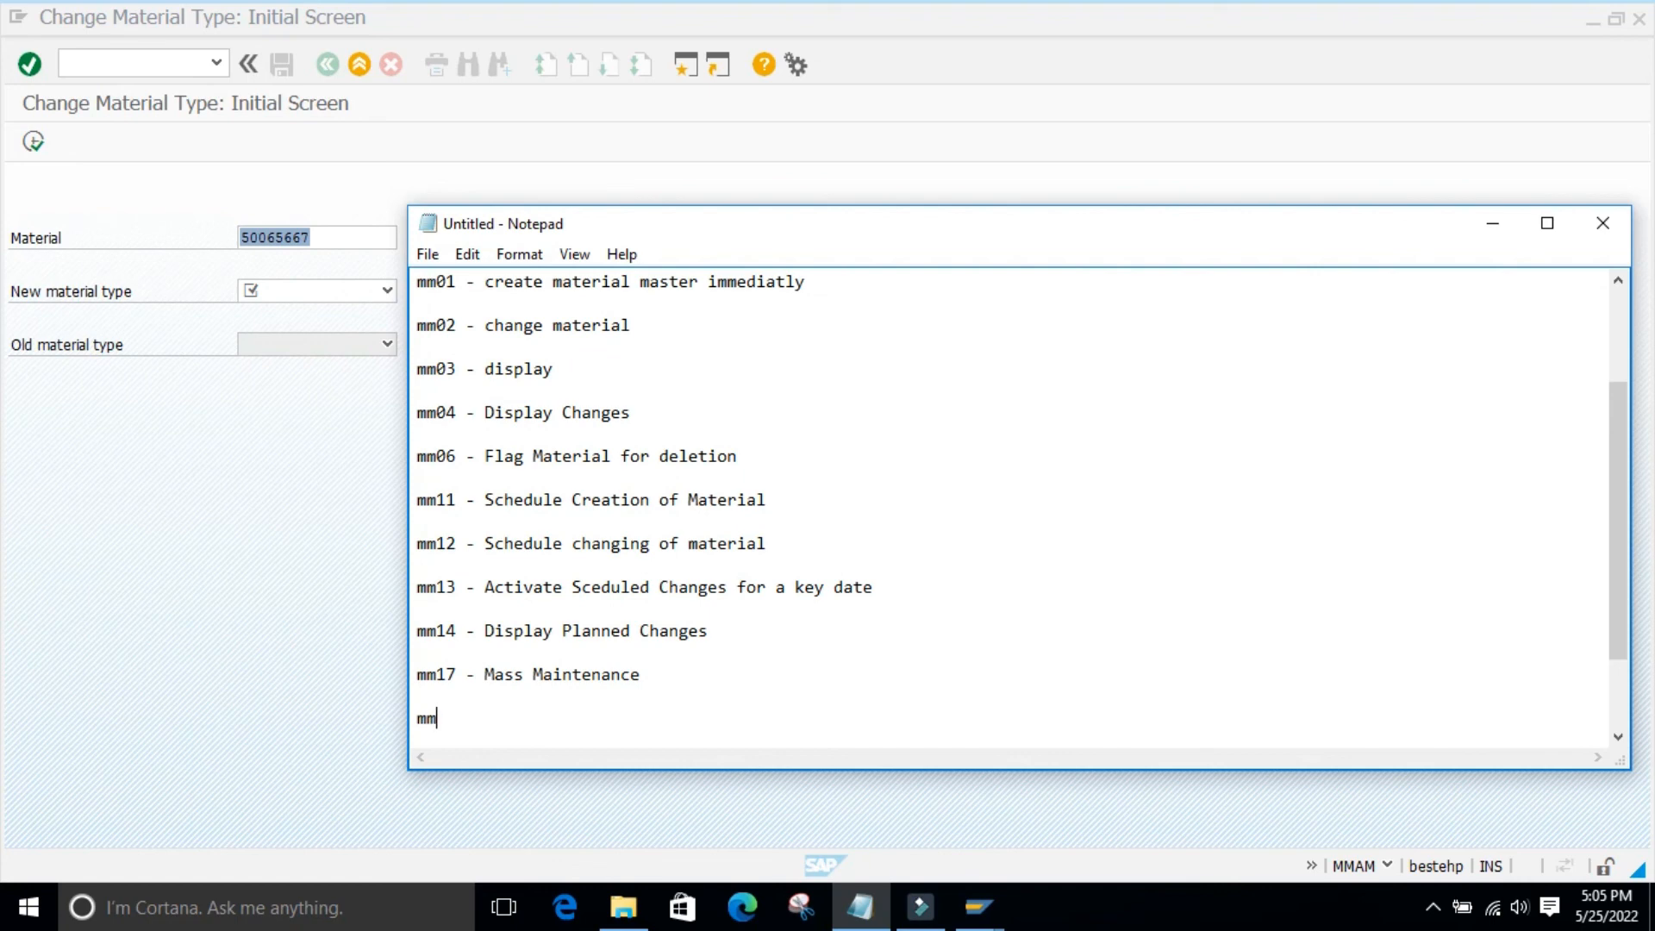
{"action": "type", "text": "- Change Material"}
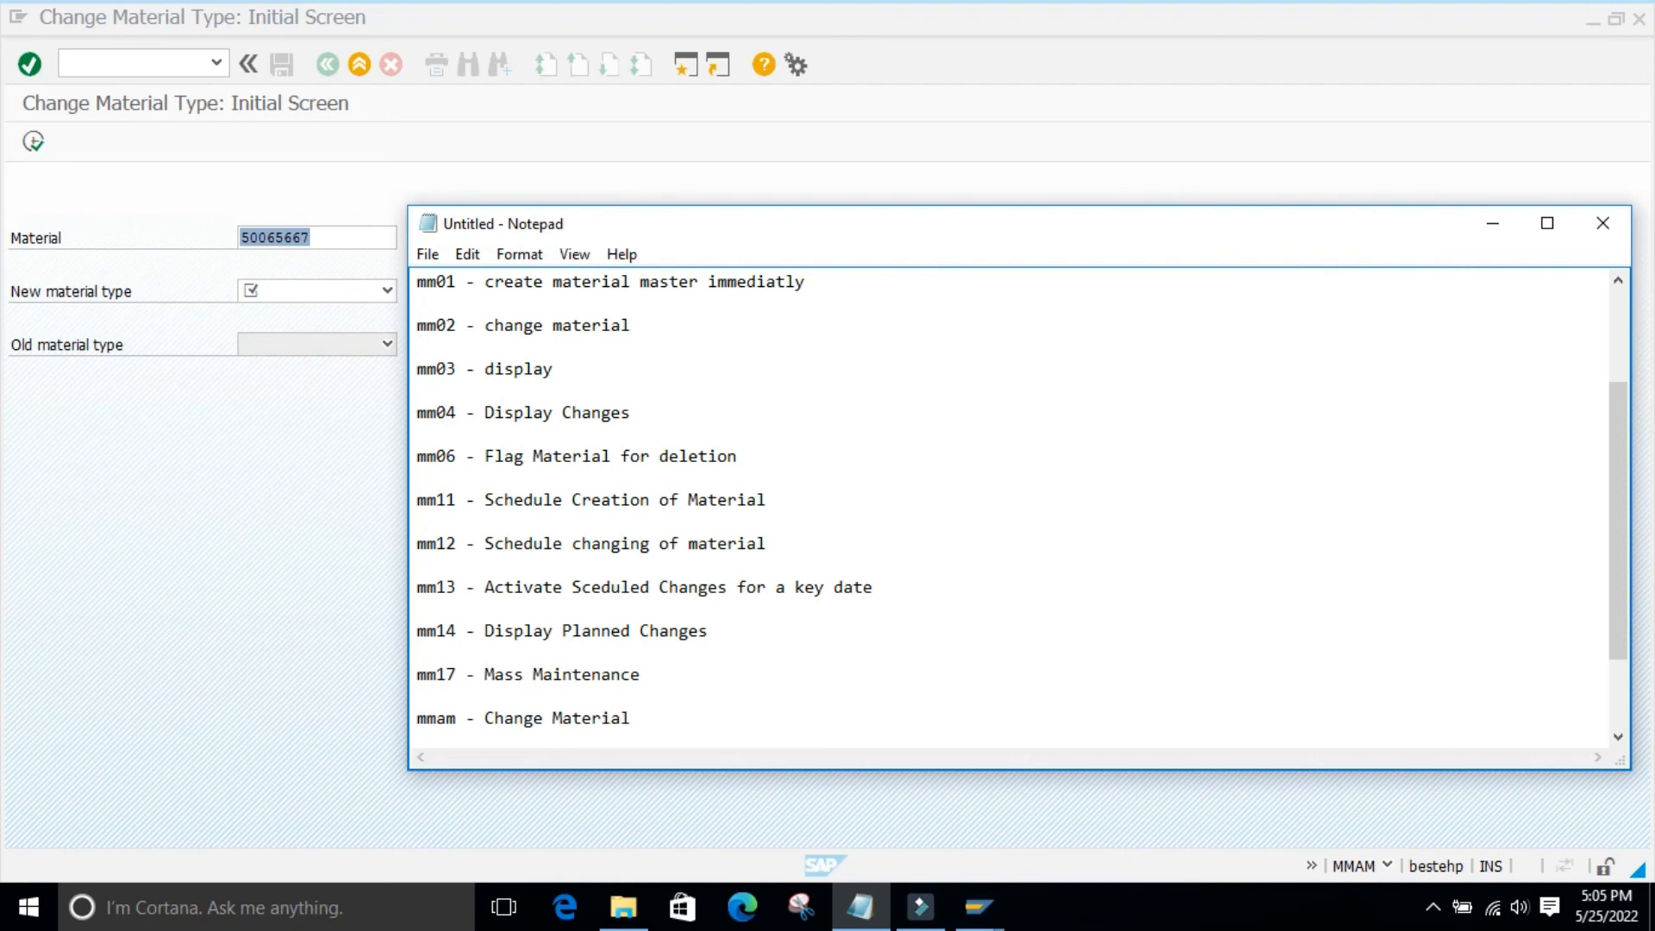
{"action": "type", "text": " Type"}
{"action": "double_click", "coordinate": [438, 717]}
{"action": "left_click", "coordinate": [1494, 217]}
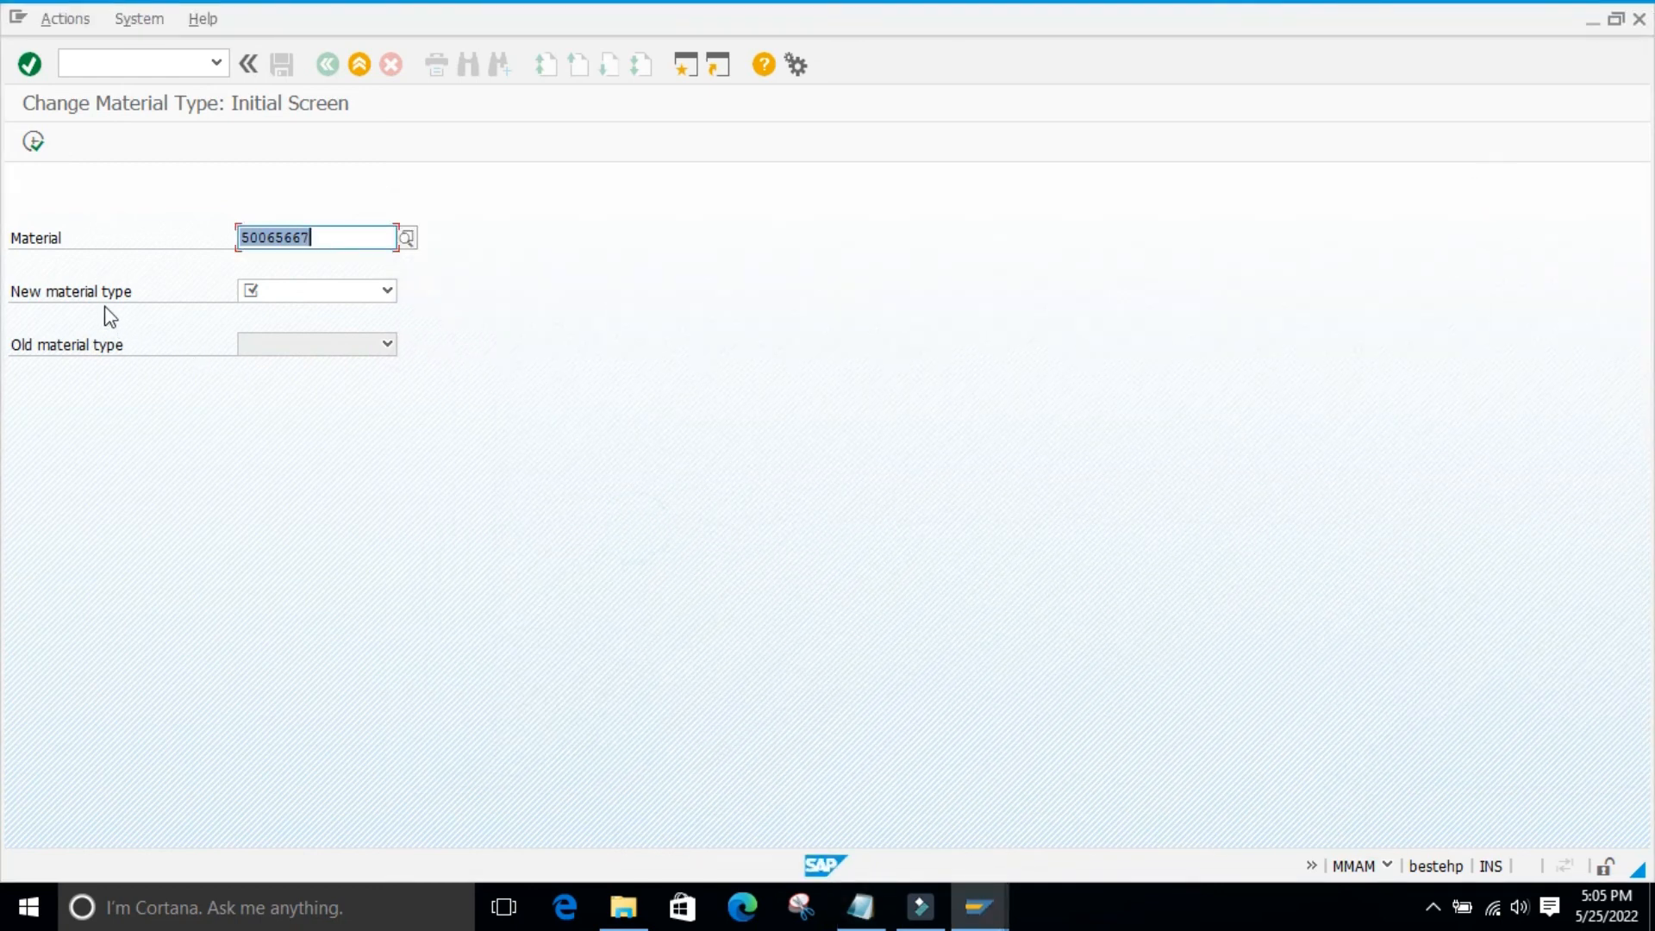
- Open a new SAP session, minimise it and return to the Change Material Type screen for material 50065667
{"action": "double_click", "coordinate": [318, 233]}
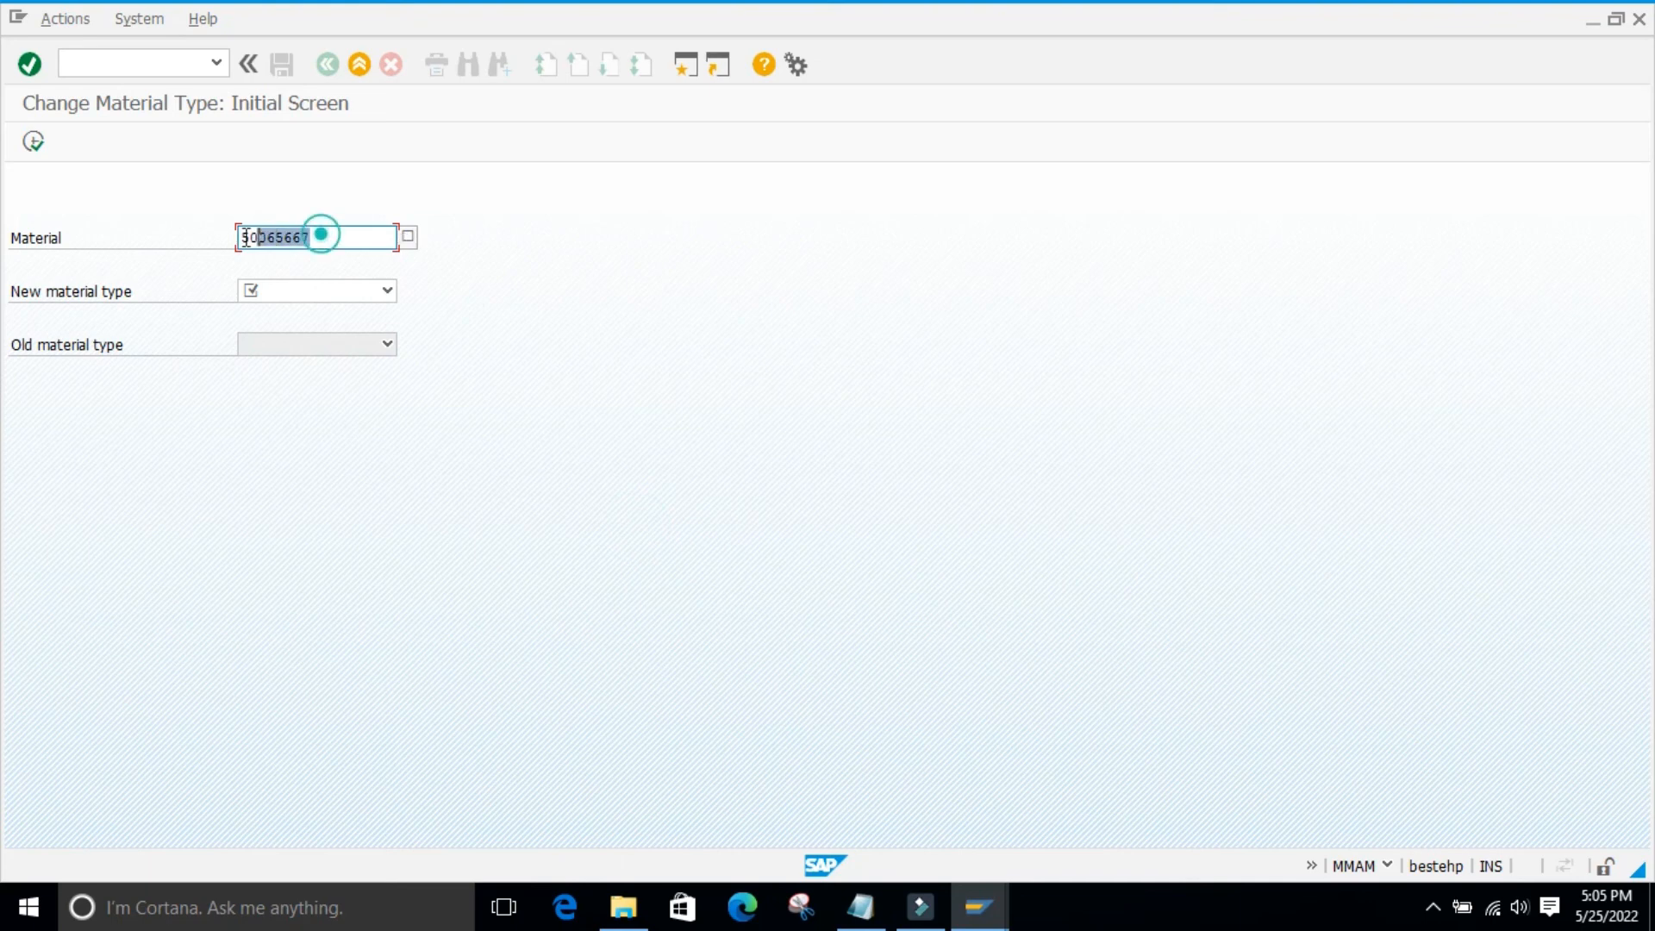
{"action": "left_click", "coordinate": [229, 464]}
{"action": "double_click", "coordinate": [331, 234]}
{"action": "double_click", "coordinate": [314, 234]}
{"action": "left_click", "coordinate": [685, 65]}
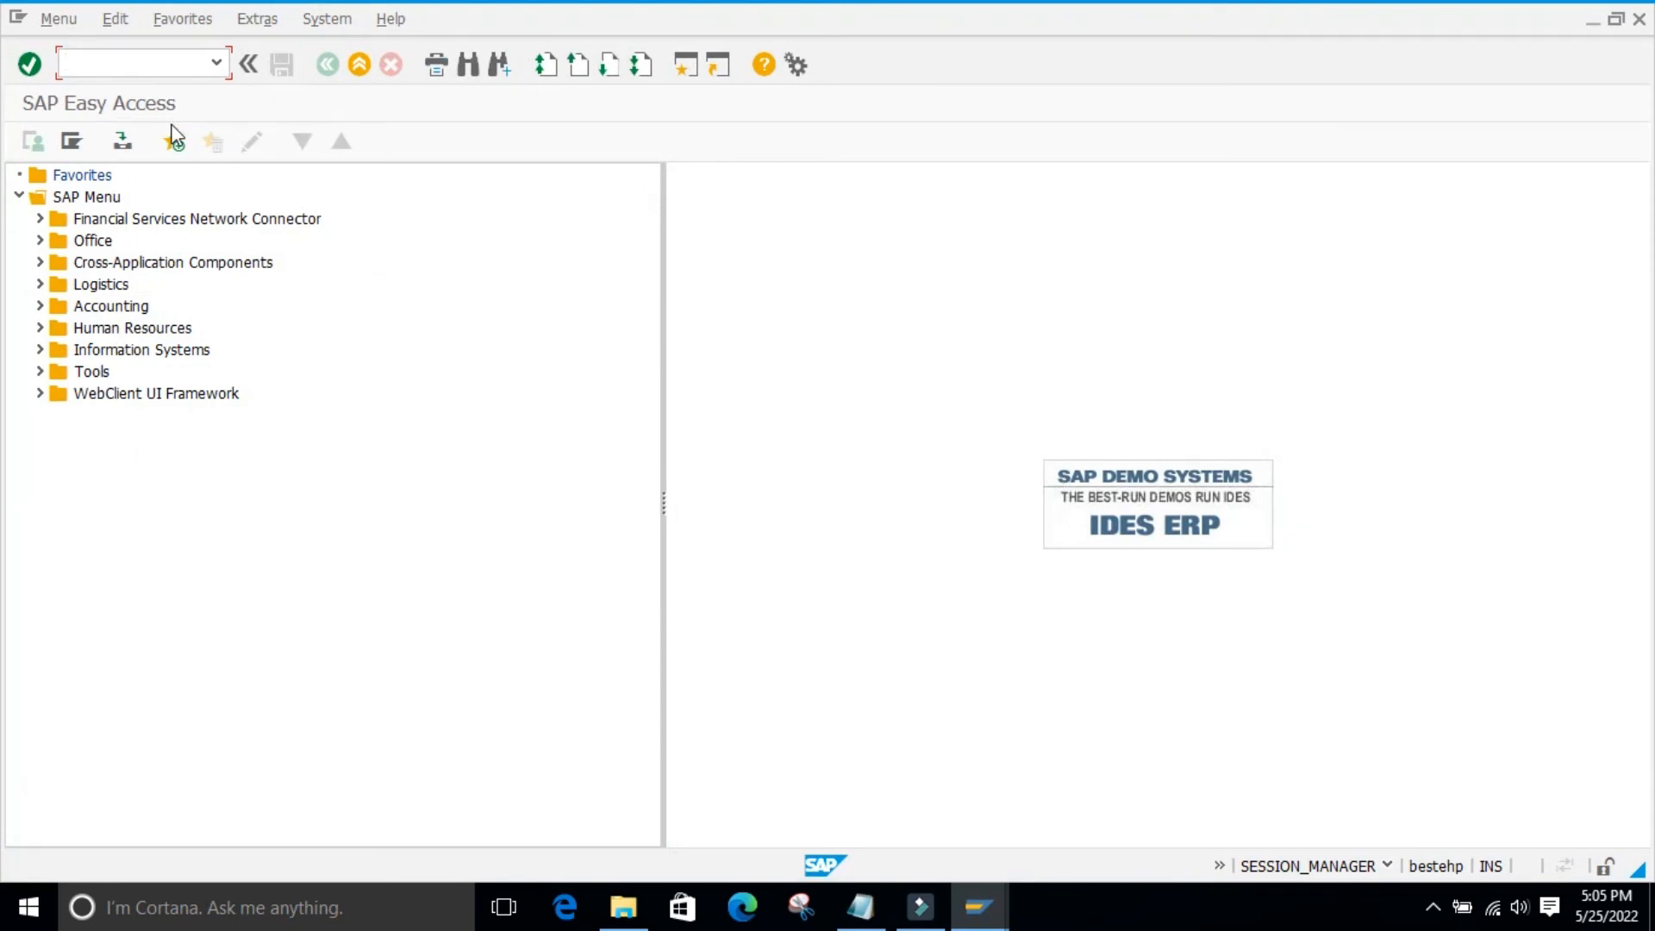
{"action": "left_click", "coordinate": [116, 64]}
{"action": "left_click", "coordinate": [1589, 21]}
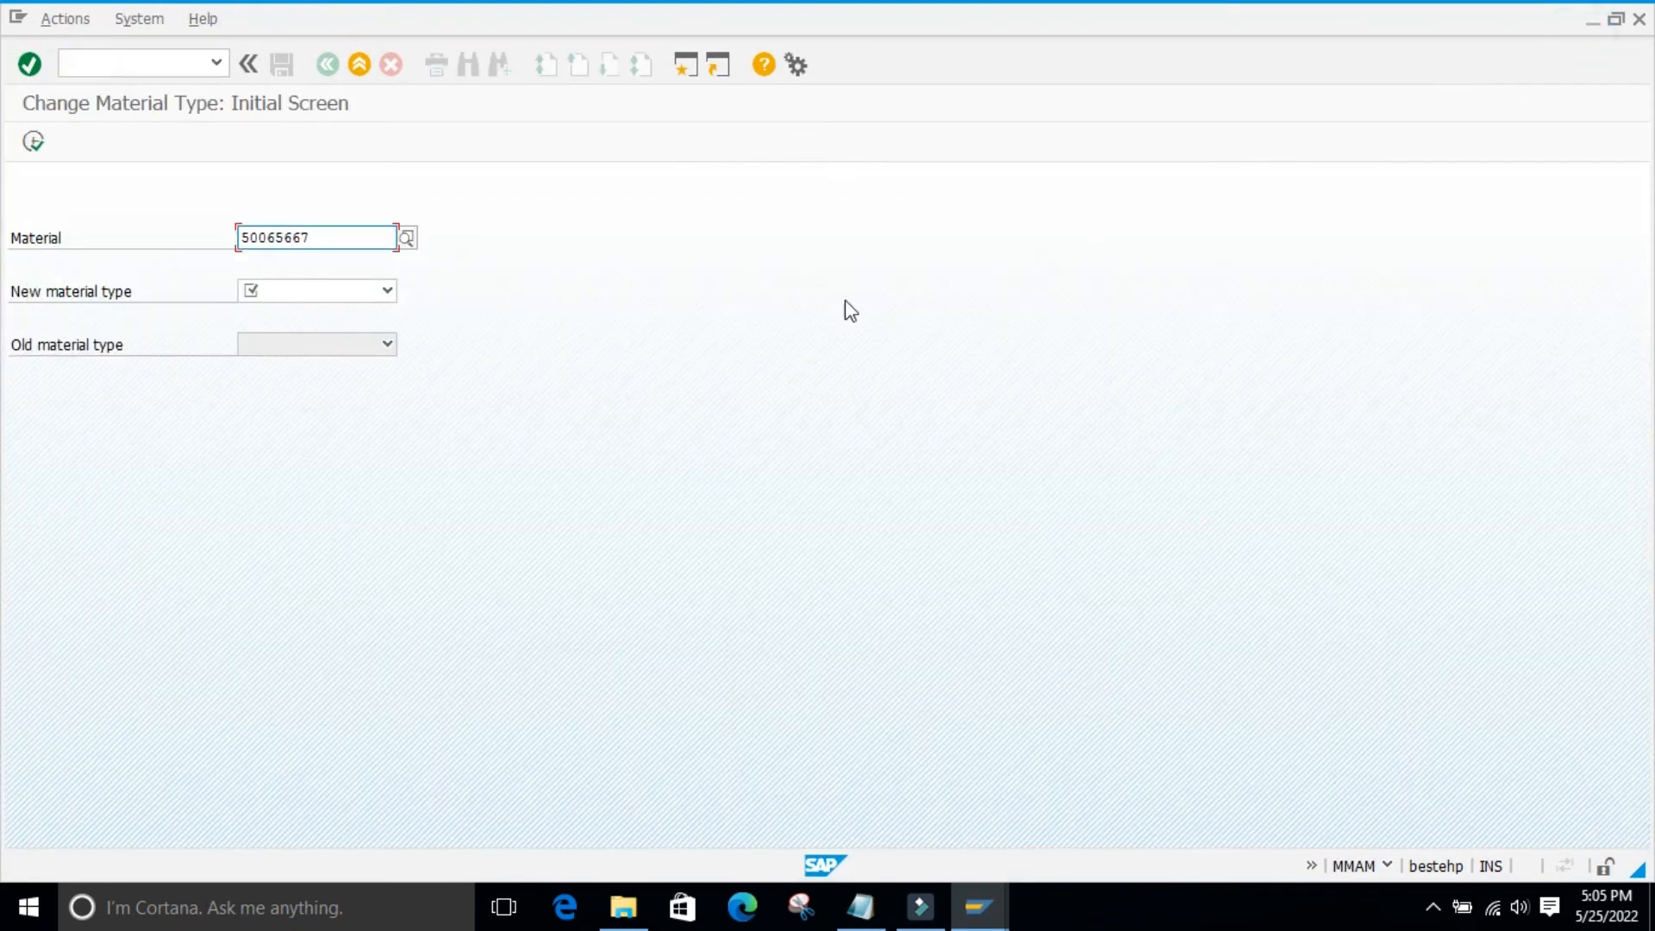
{"action": "left_click", "coordinate": [481, 406]}
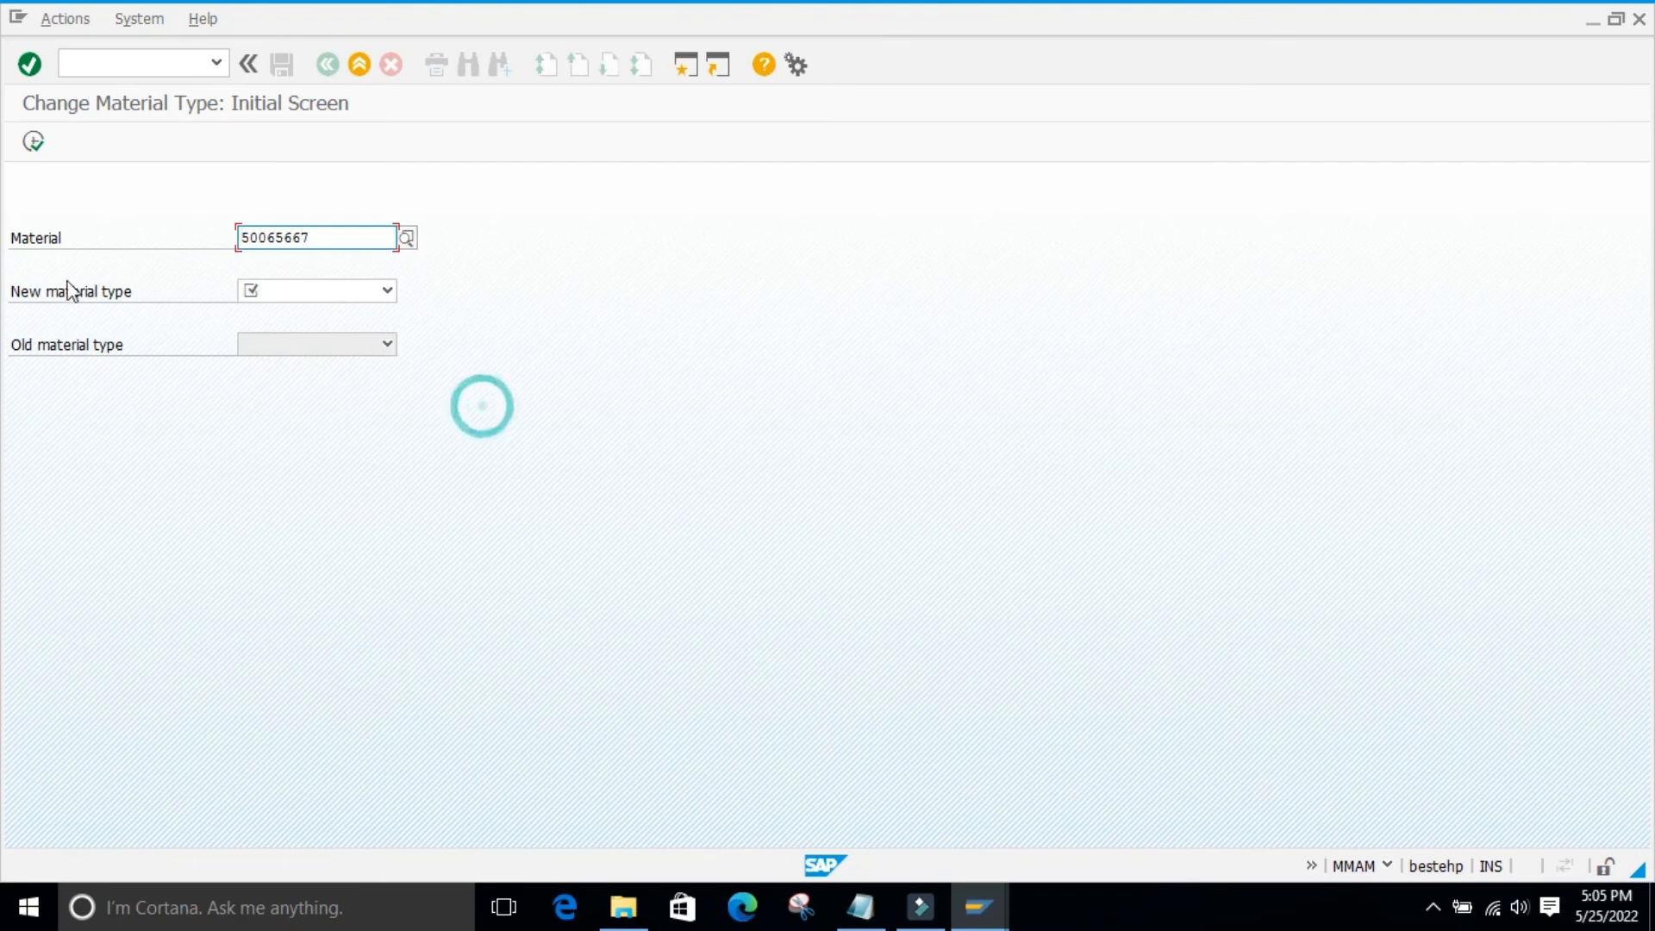
- Choose HALB Semi-finished product as the new material type for material 50065667 and load its old material type
{"action": "left_click", "coordinate": [298, 296]}
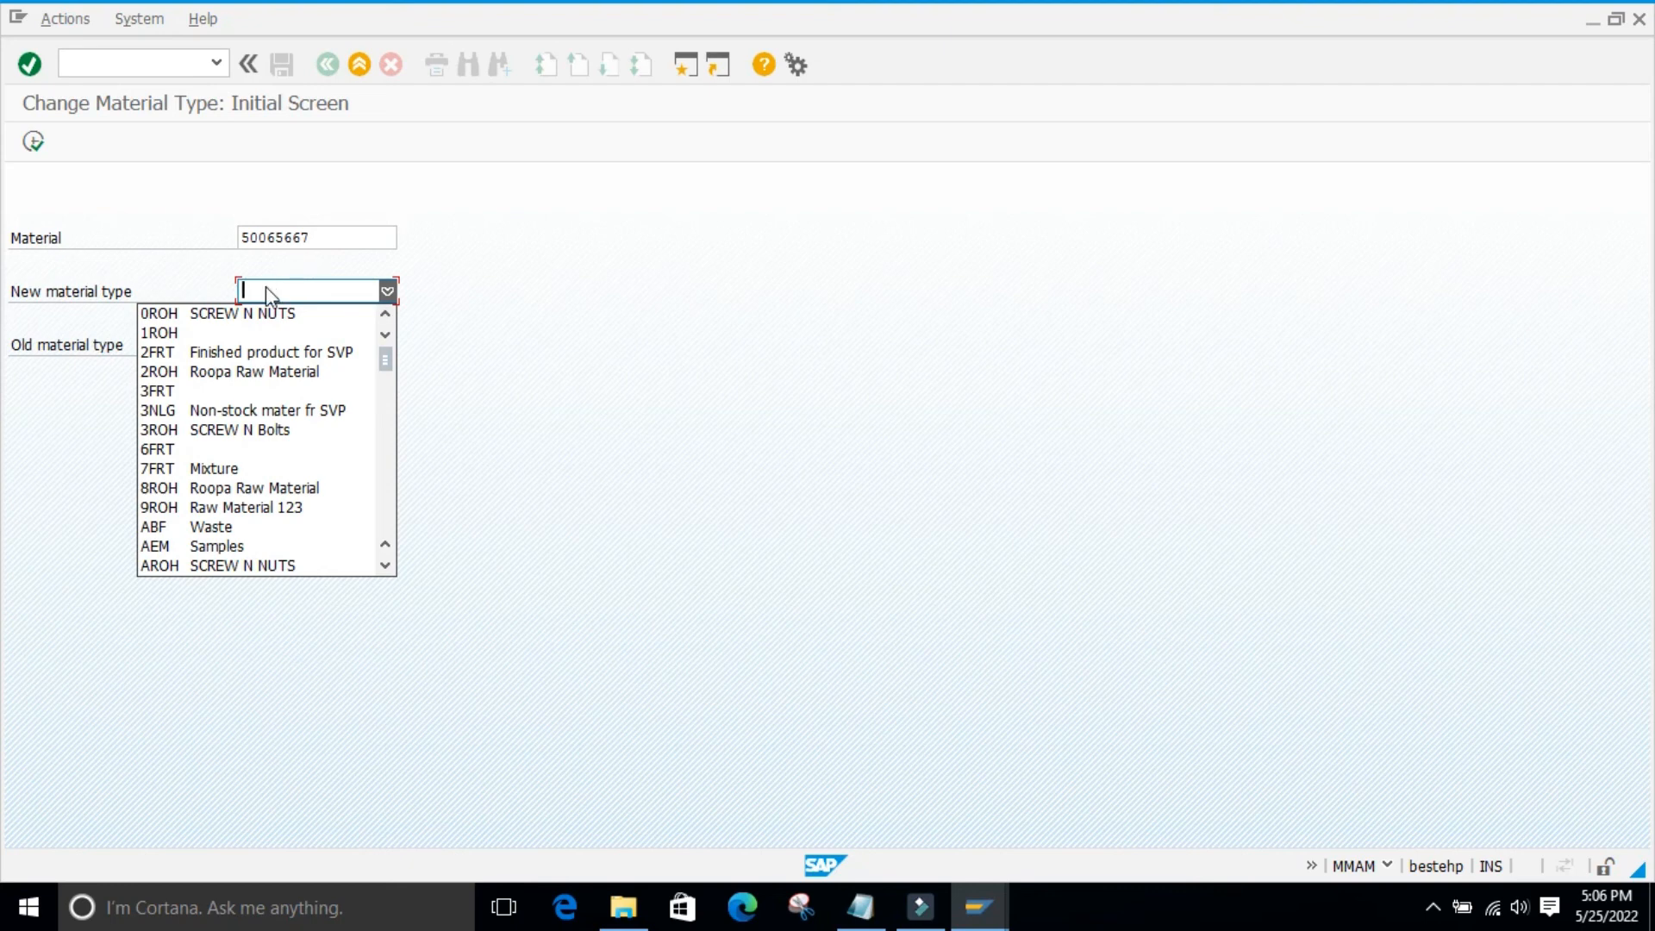
{"action": "key", "text": "h"}
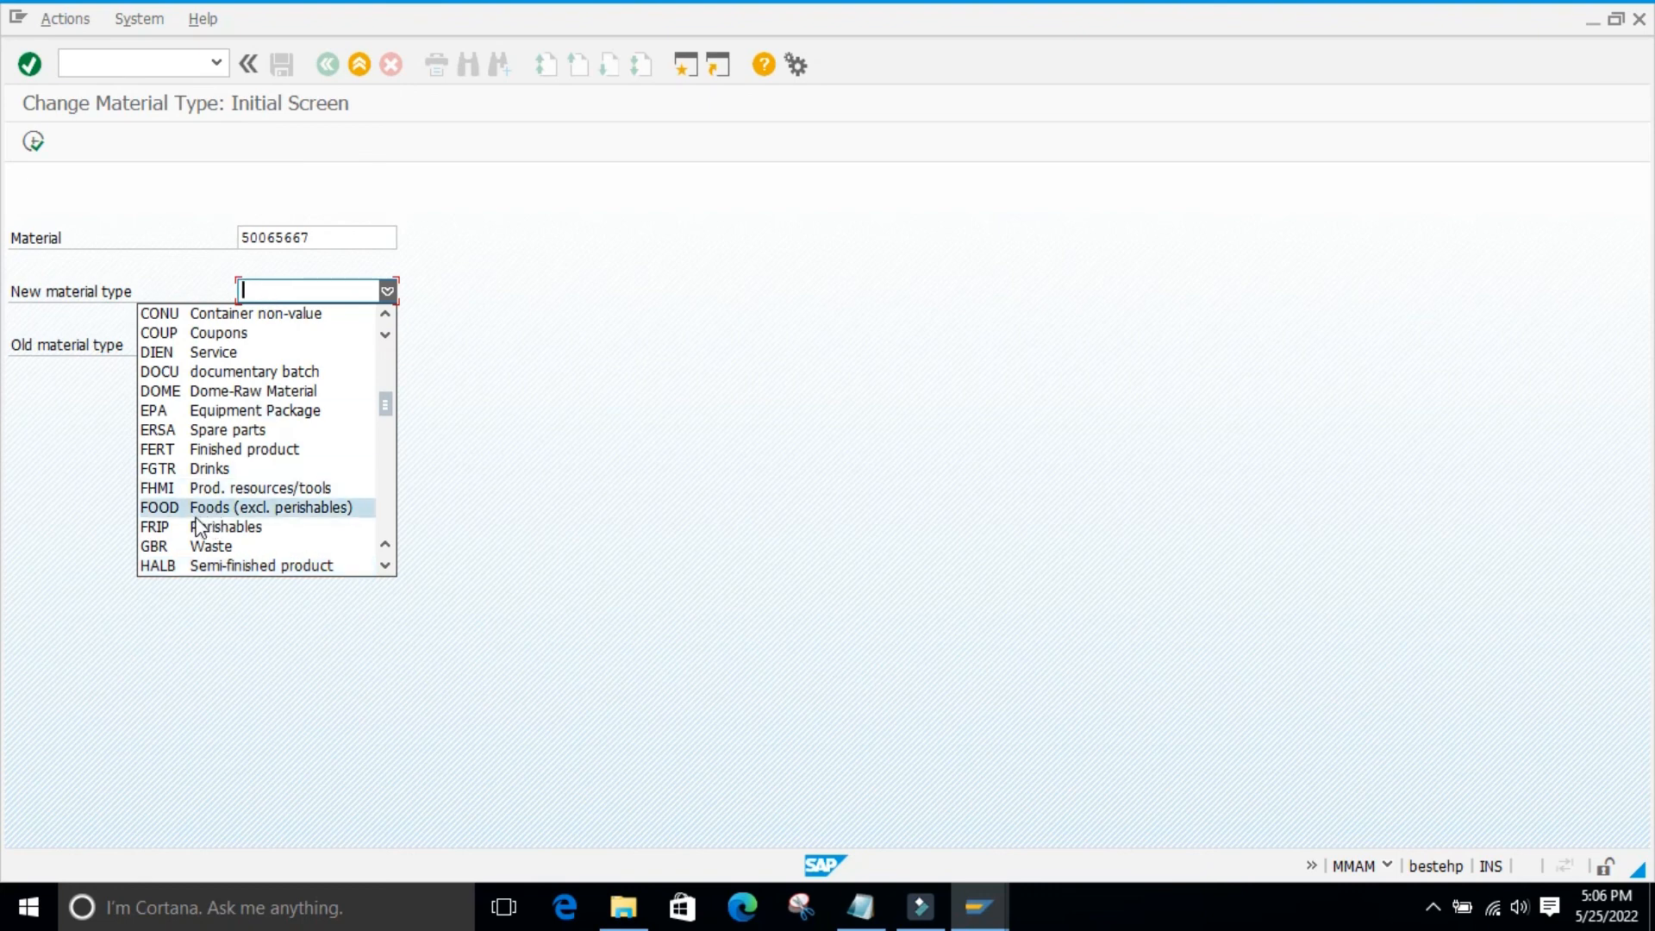
{"action": "left_click", "coordinate": [144, 571]}
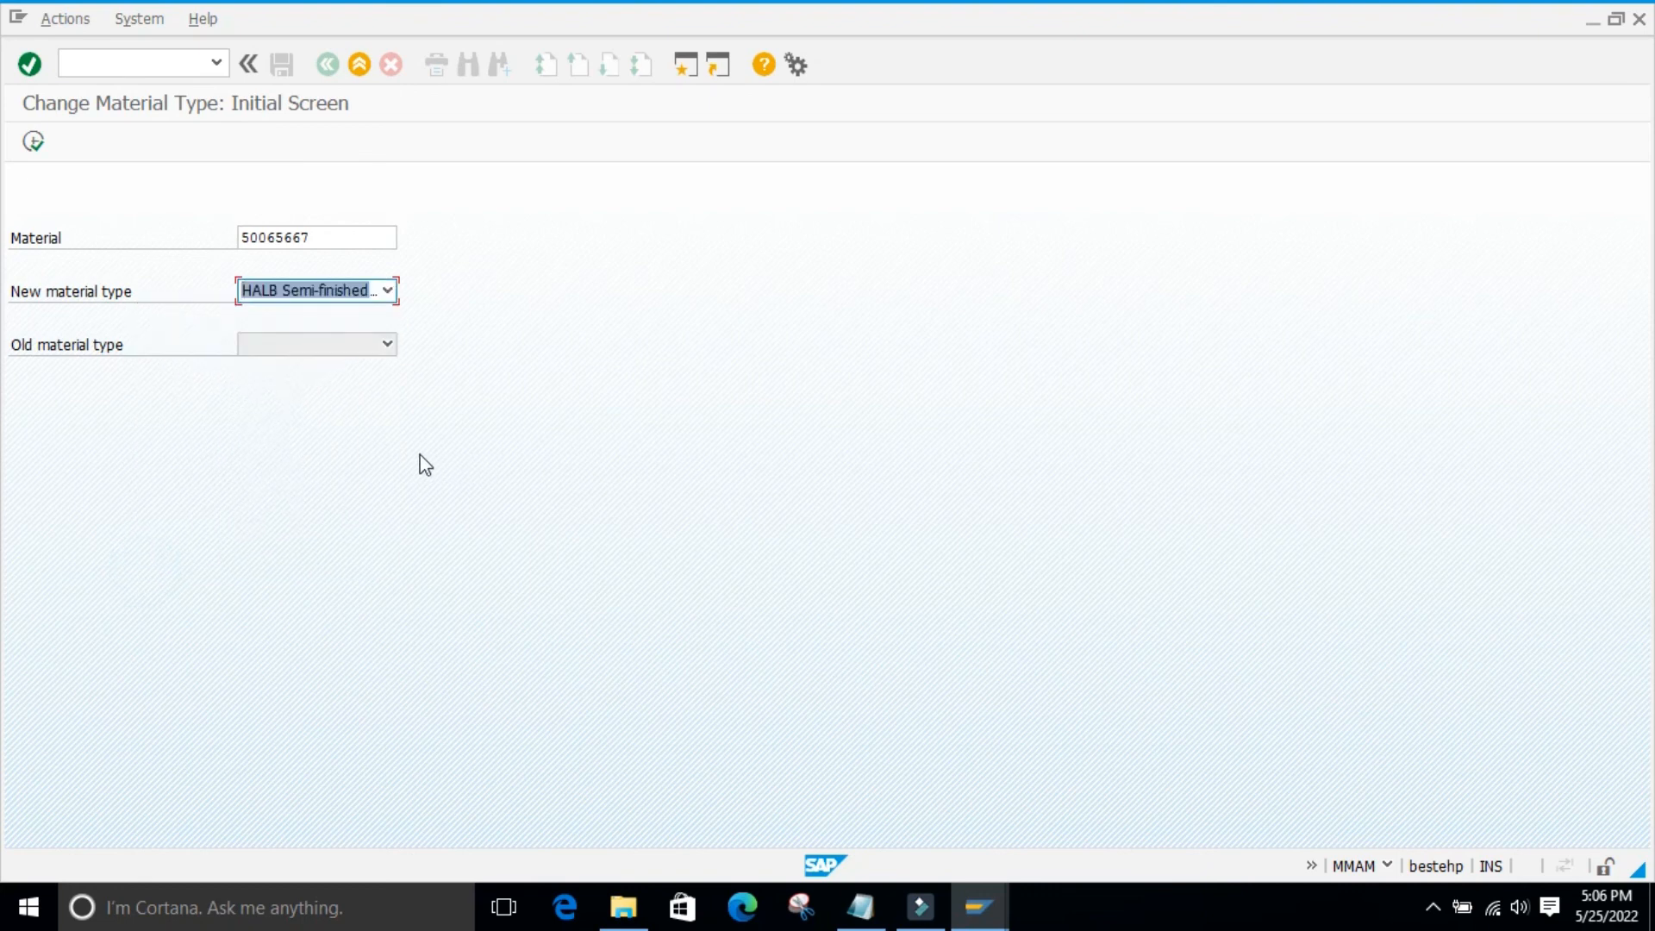
{"action": "key", "text": "Return"}
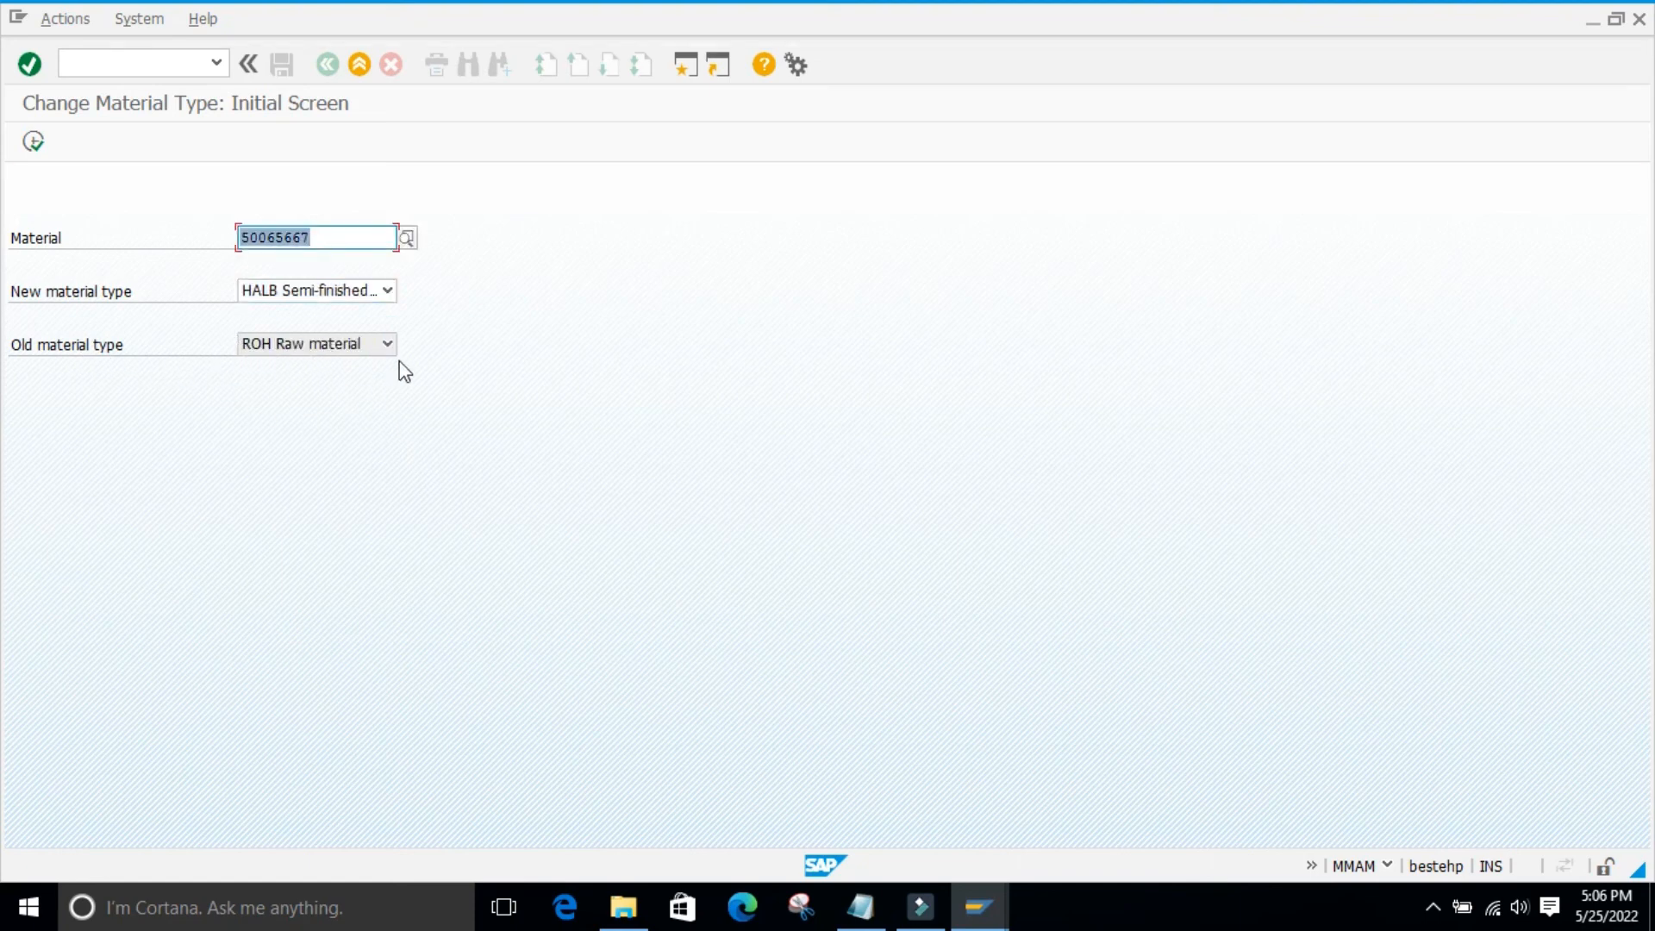
- Execute the material type change to HALB, check plant 9860 and accept its proposed valuation class 7900
{"action": "left_click", "coordinate": [33, 141]}
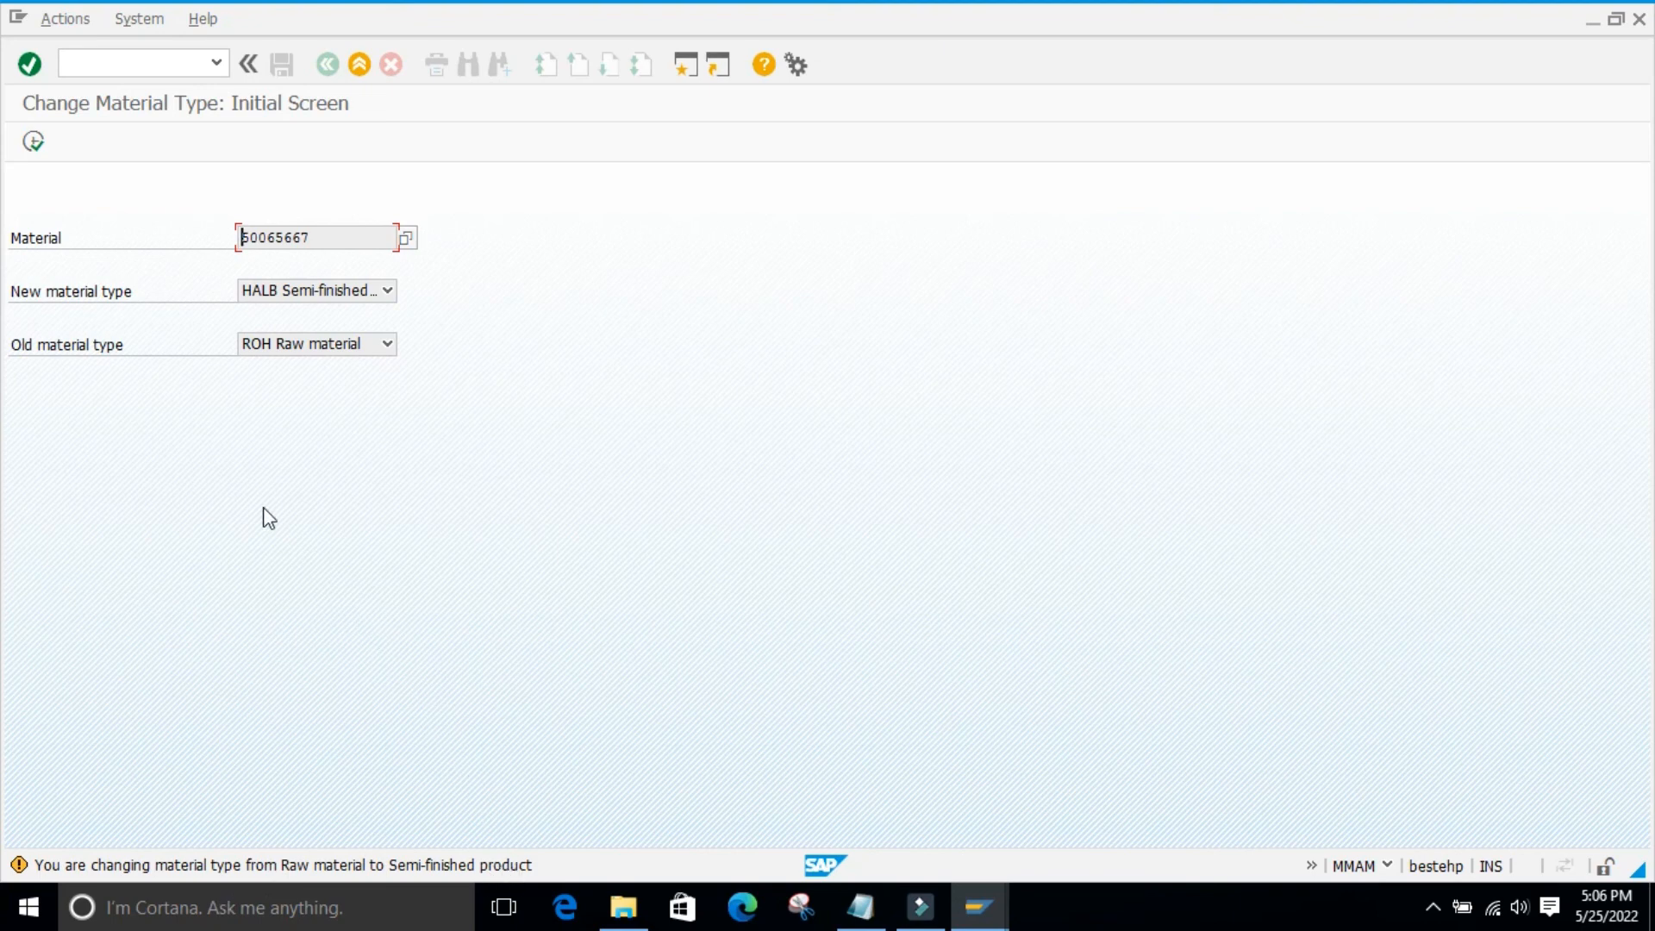
{"action": "key", "text": "Return"}
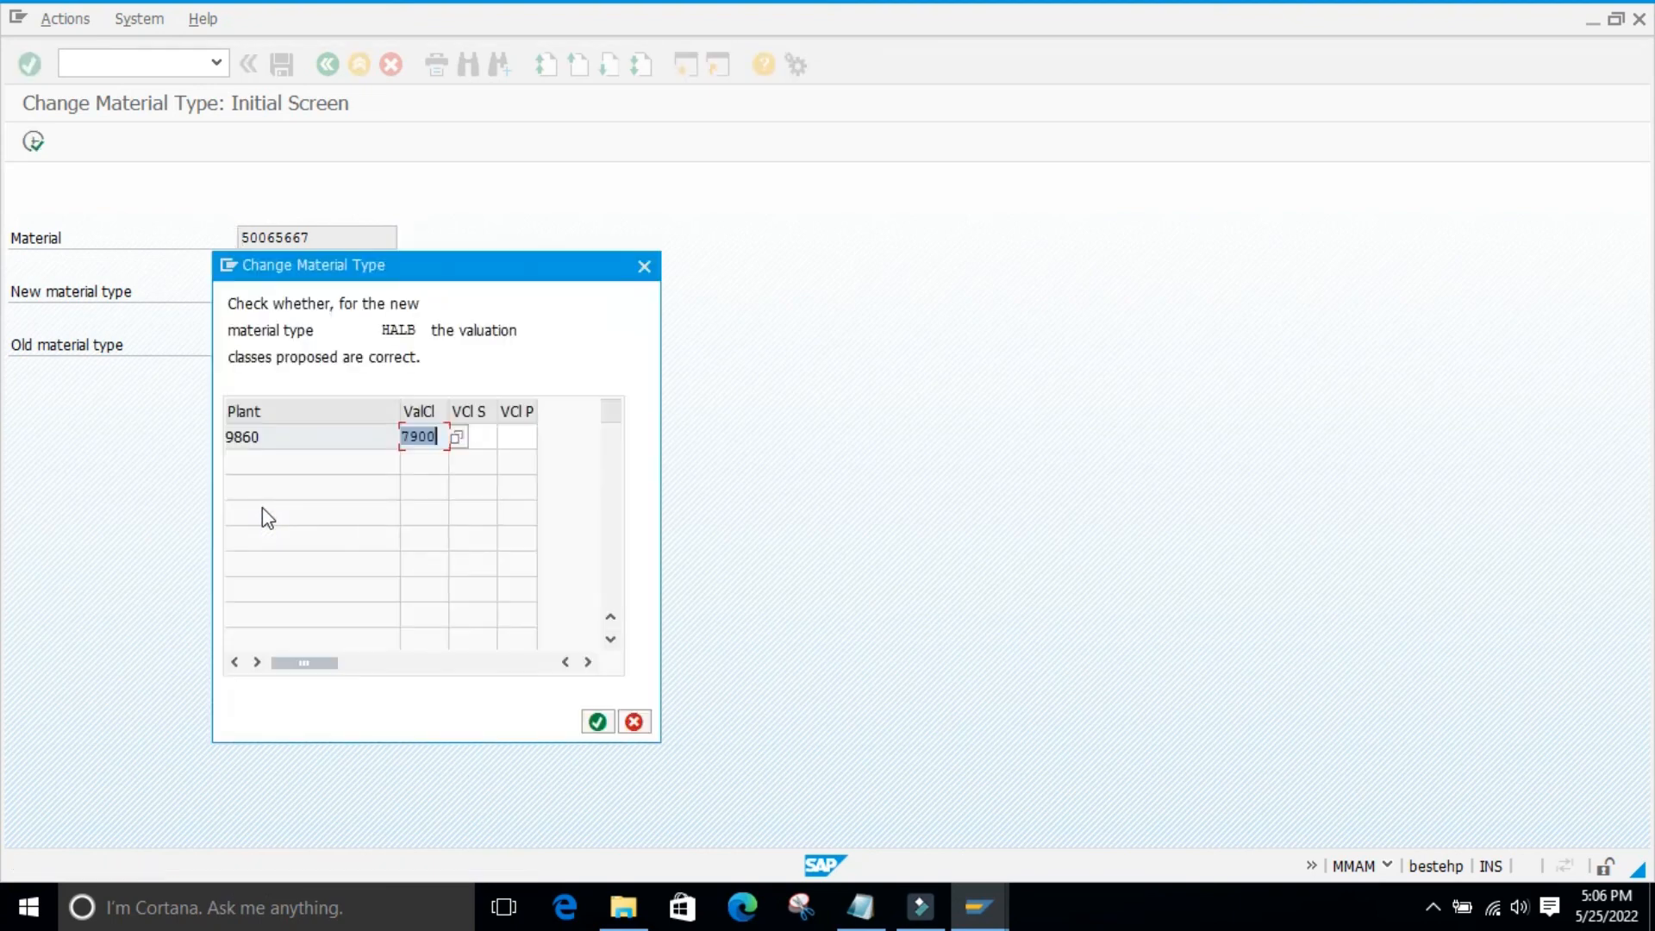
{"action": "left_click_drag", "start_coordinate": [499, 263], "coordinate": [987, 212]}
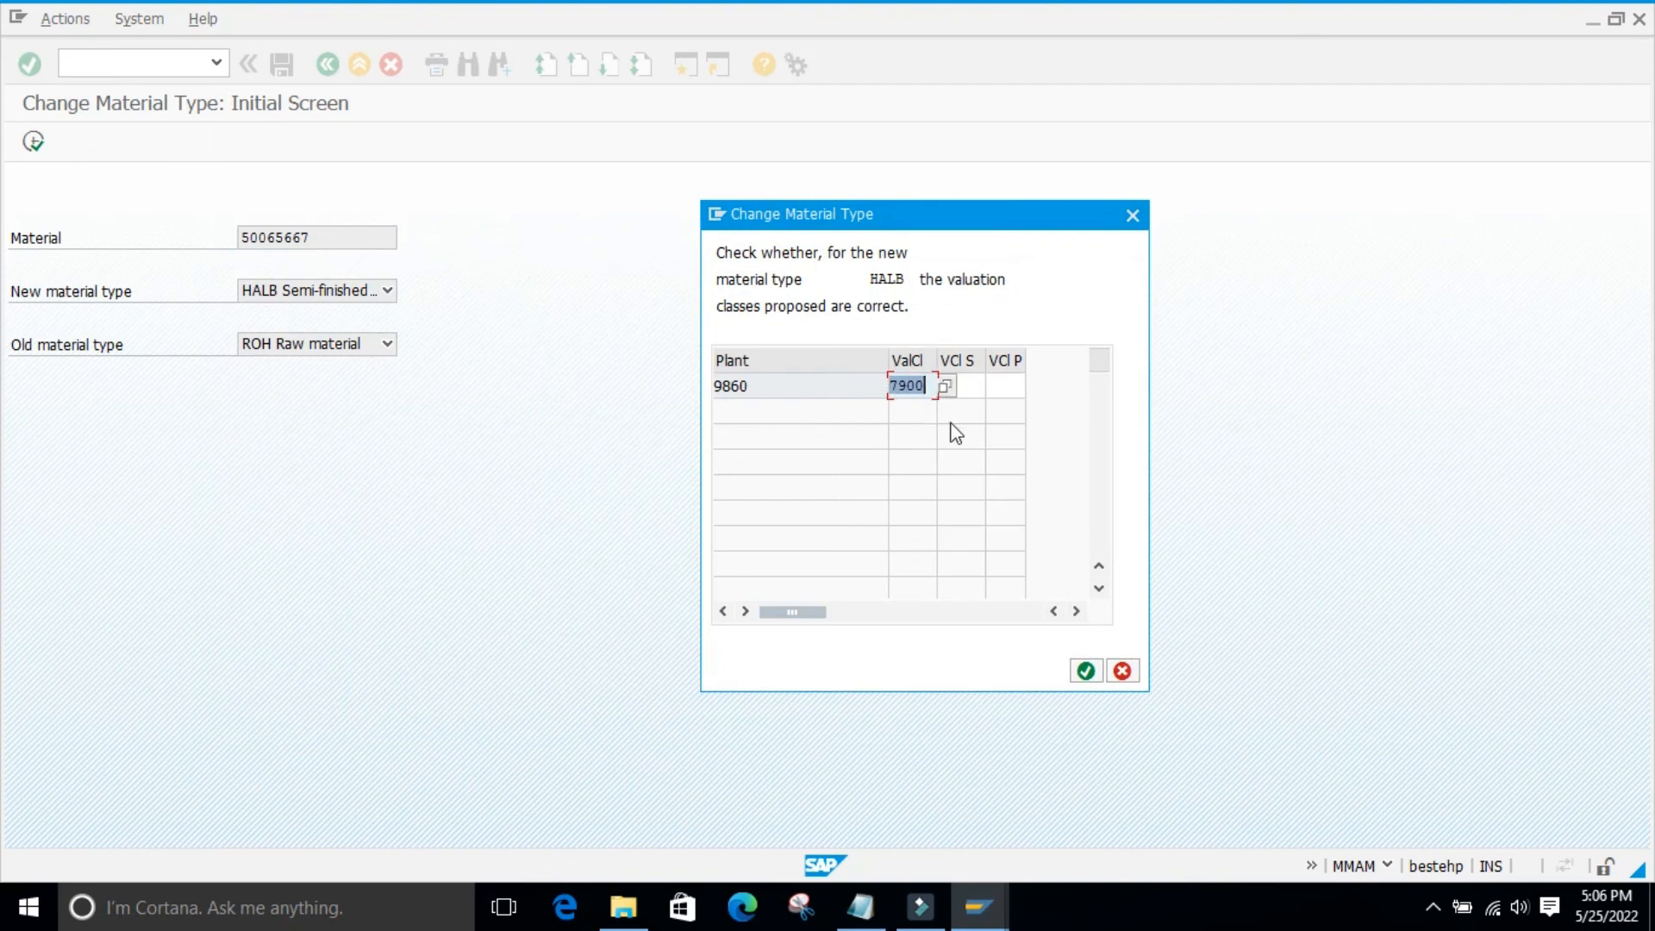
{"action": "left_click", "coordinate": [761, 386]}
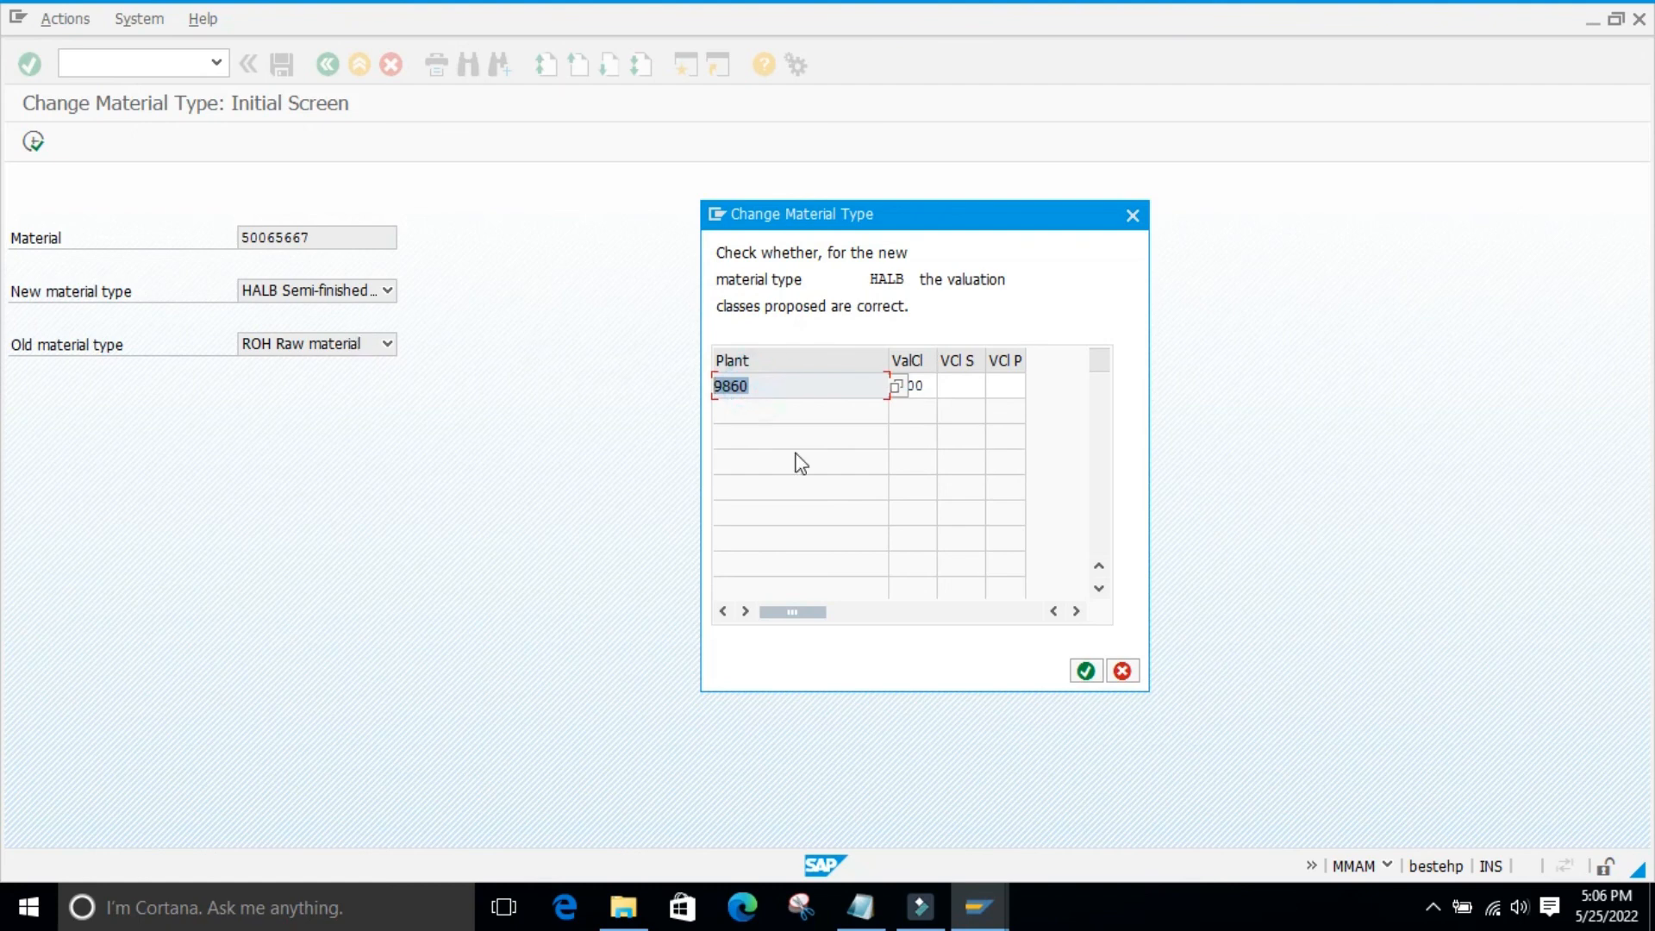
{"action": "left_click", "coordinate": [930, 386]}
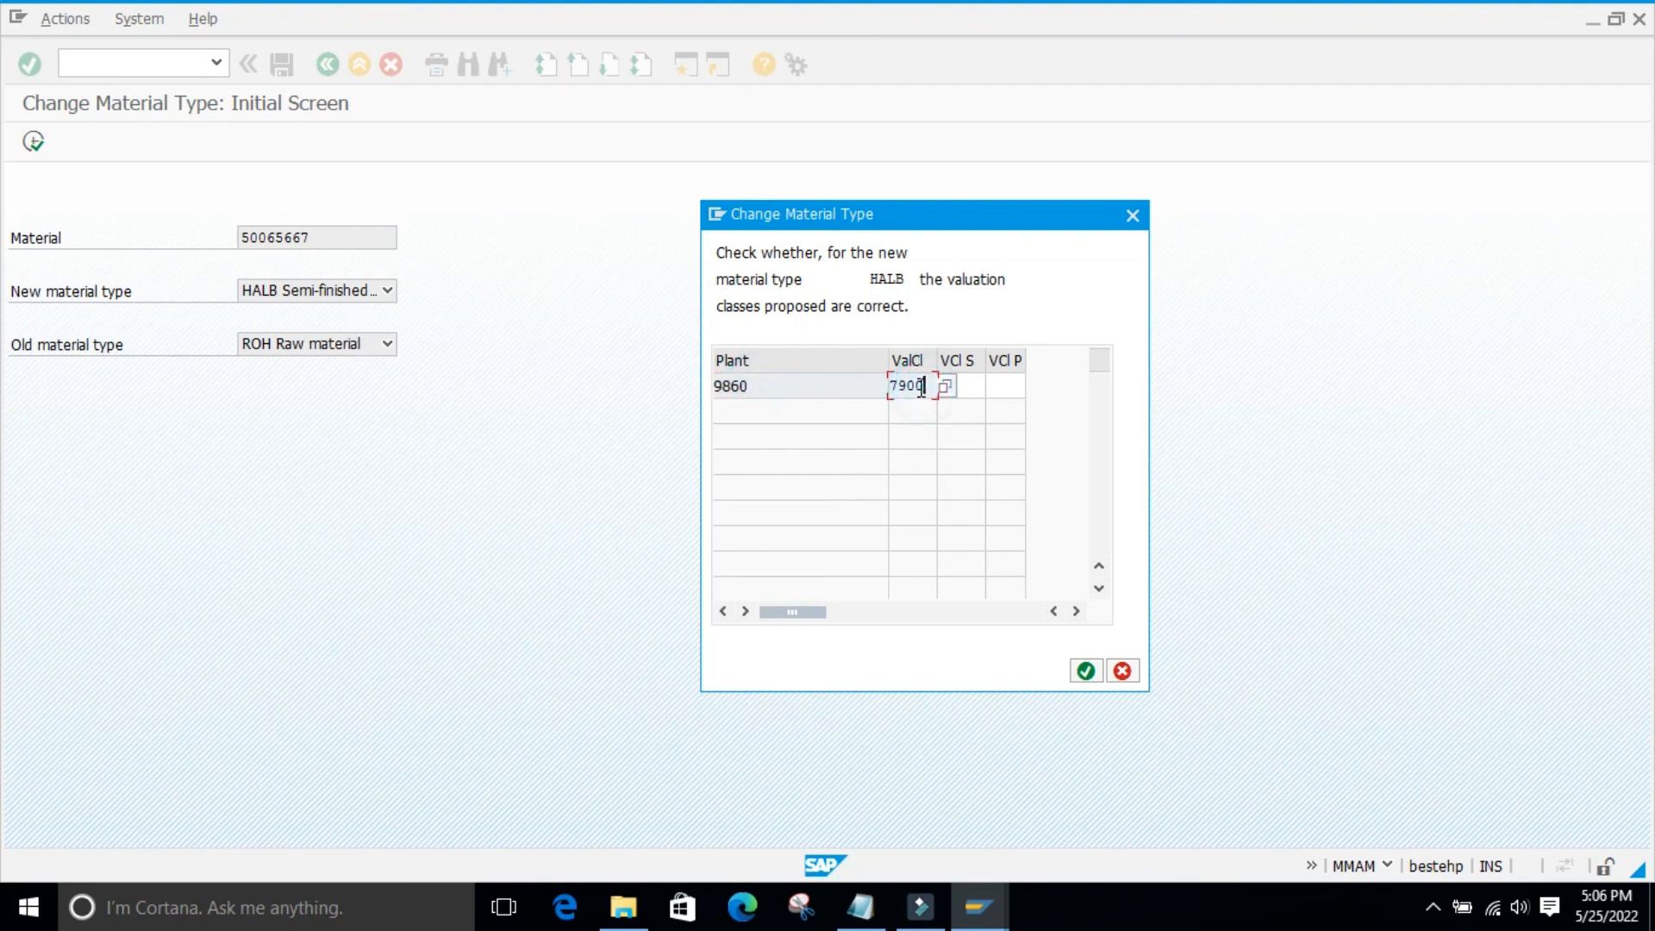
{"action": "left_click", "coordinate": [1085, 671]}
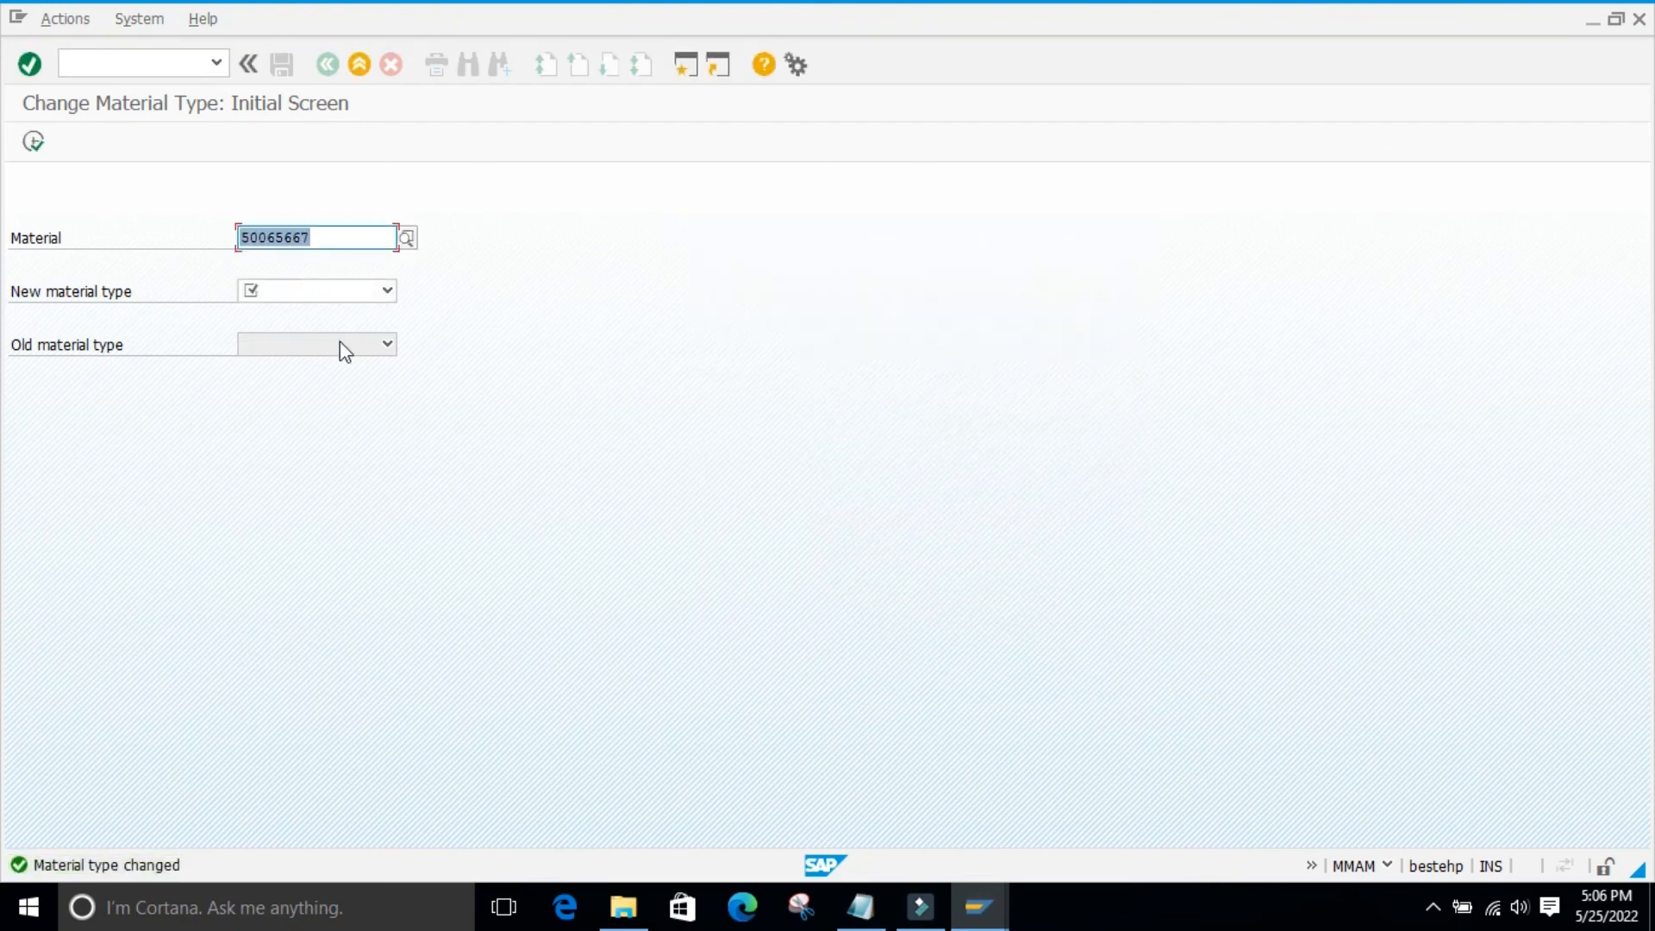
{"action": "double_click", "coordinate": [317, 239]}
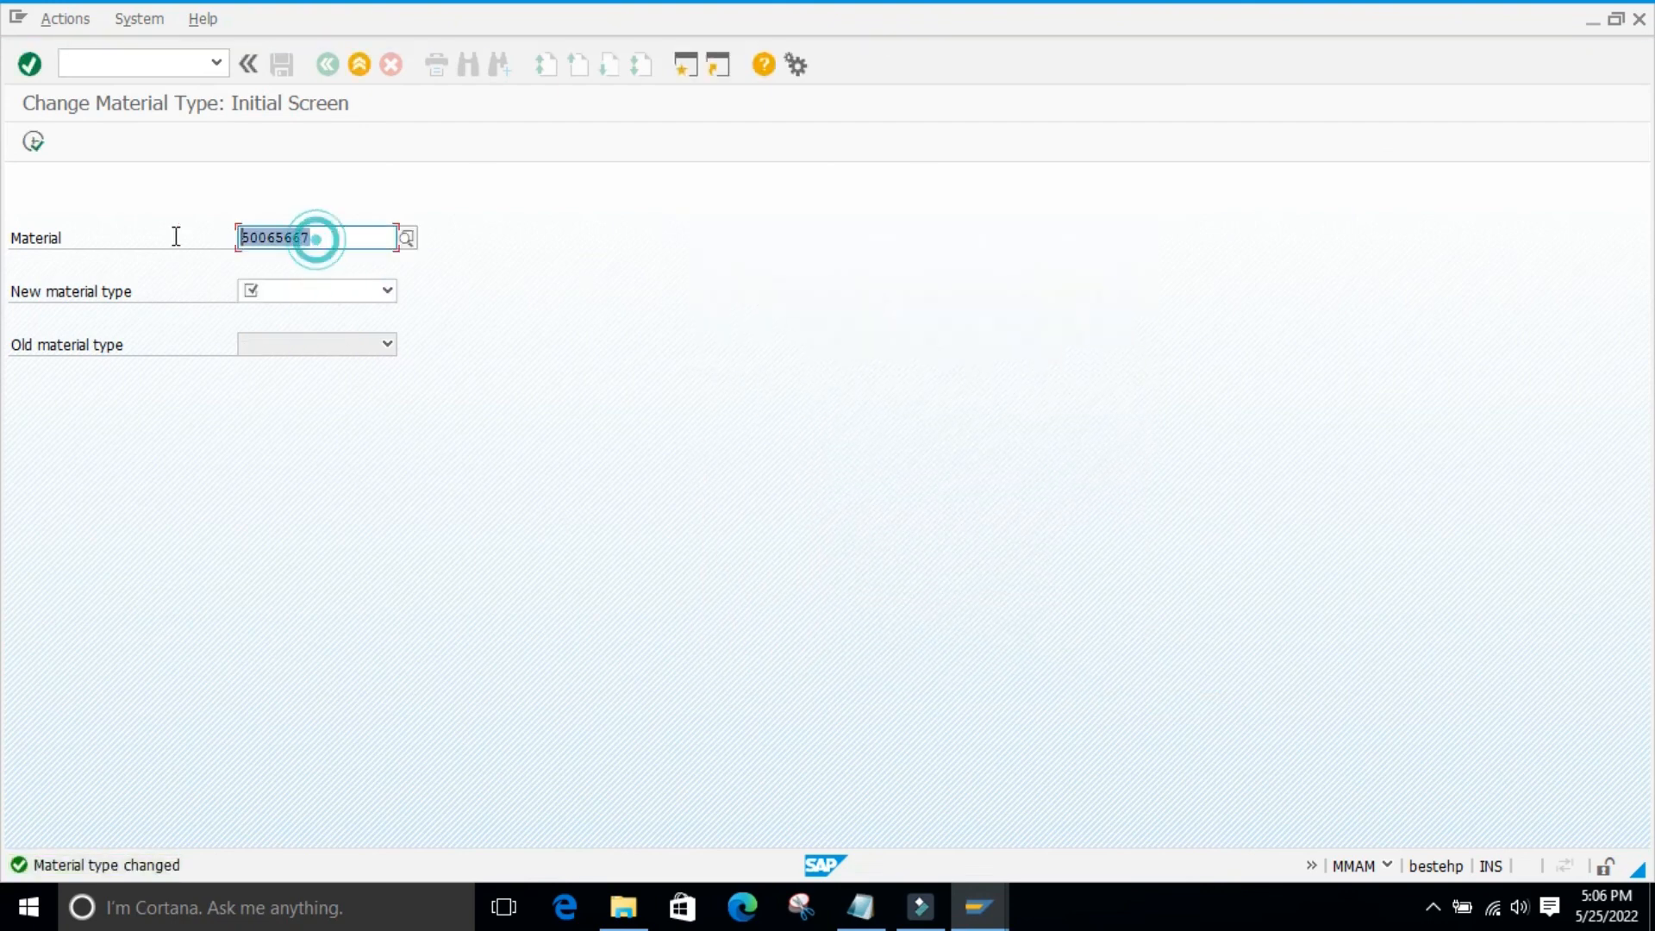
- Switch to the Mass Maintenance session and close its open Base Unit of Measure value list
{"action": "left_click", "coordinate": [747, 429]}
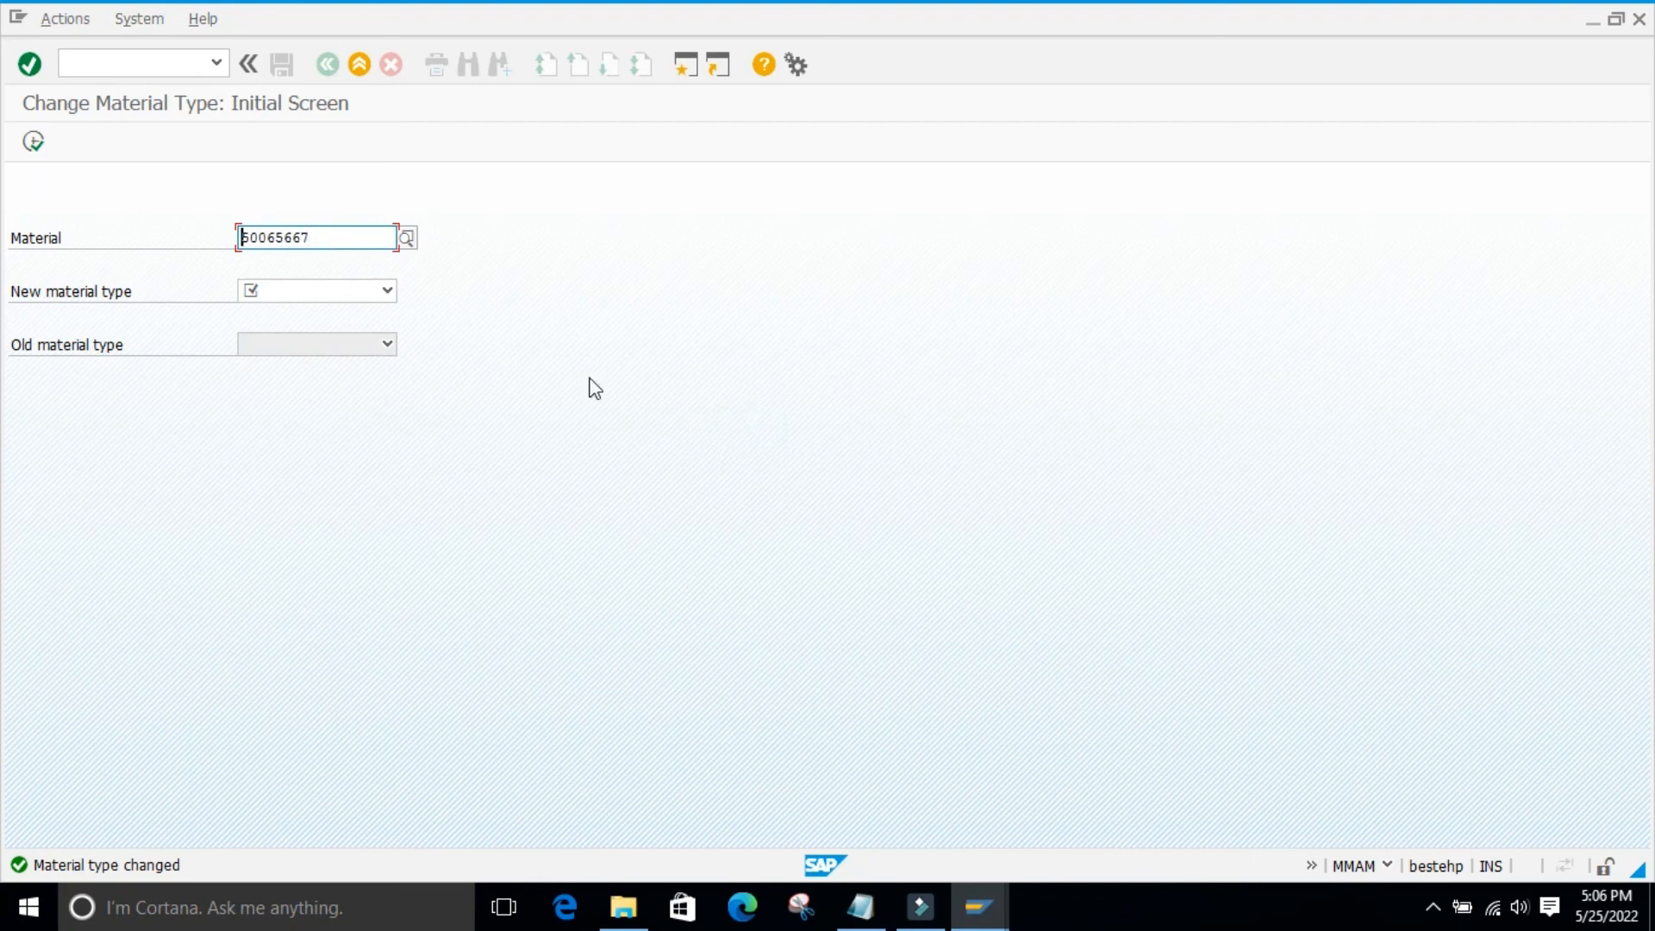
{"action": "left_click", "coordinate": [979, 907]}
{"action": "left_click", "coordinate": [1126, 802]}
{"action": "left_click", "coordinate": [983, 910]}
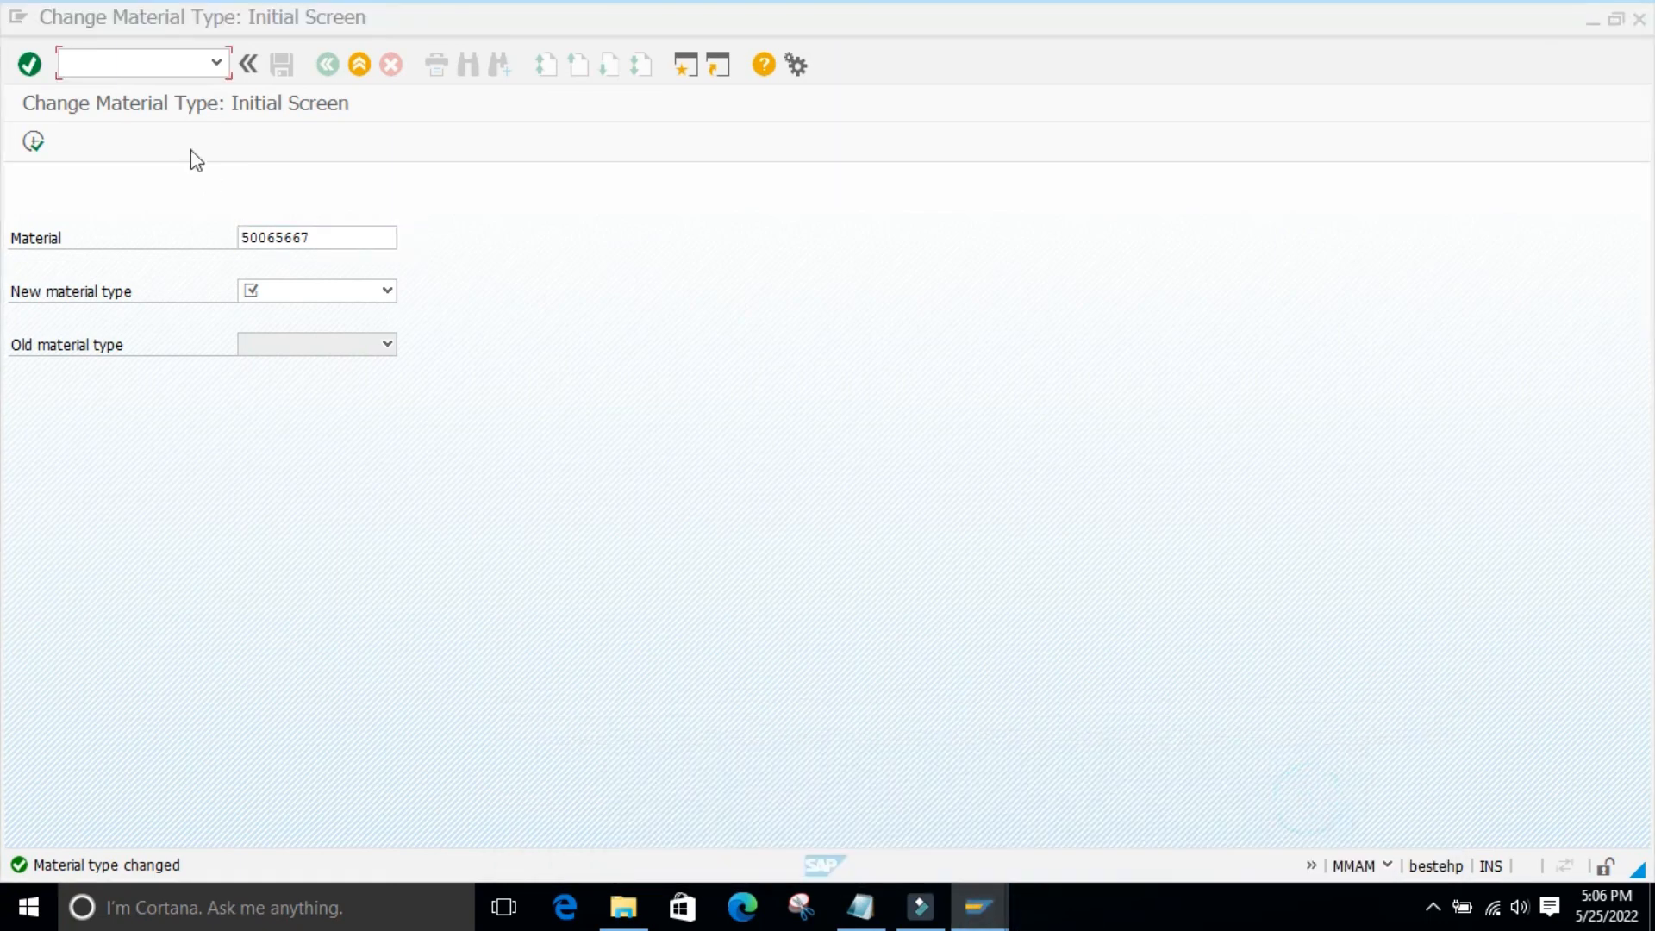
{"action": "left_click", "coordinate": [90, 61]}
{"action": "left_click", "coordinate": [978, 913]}
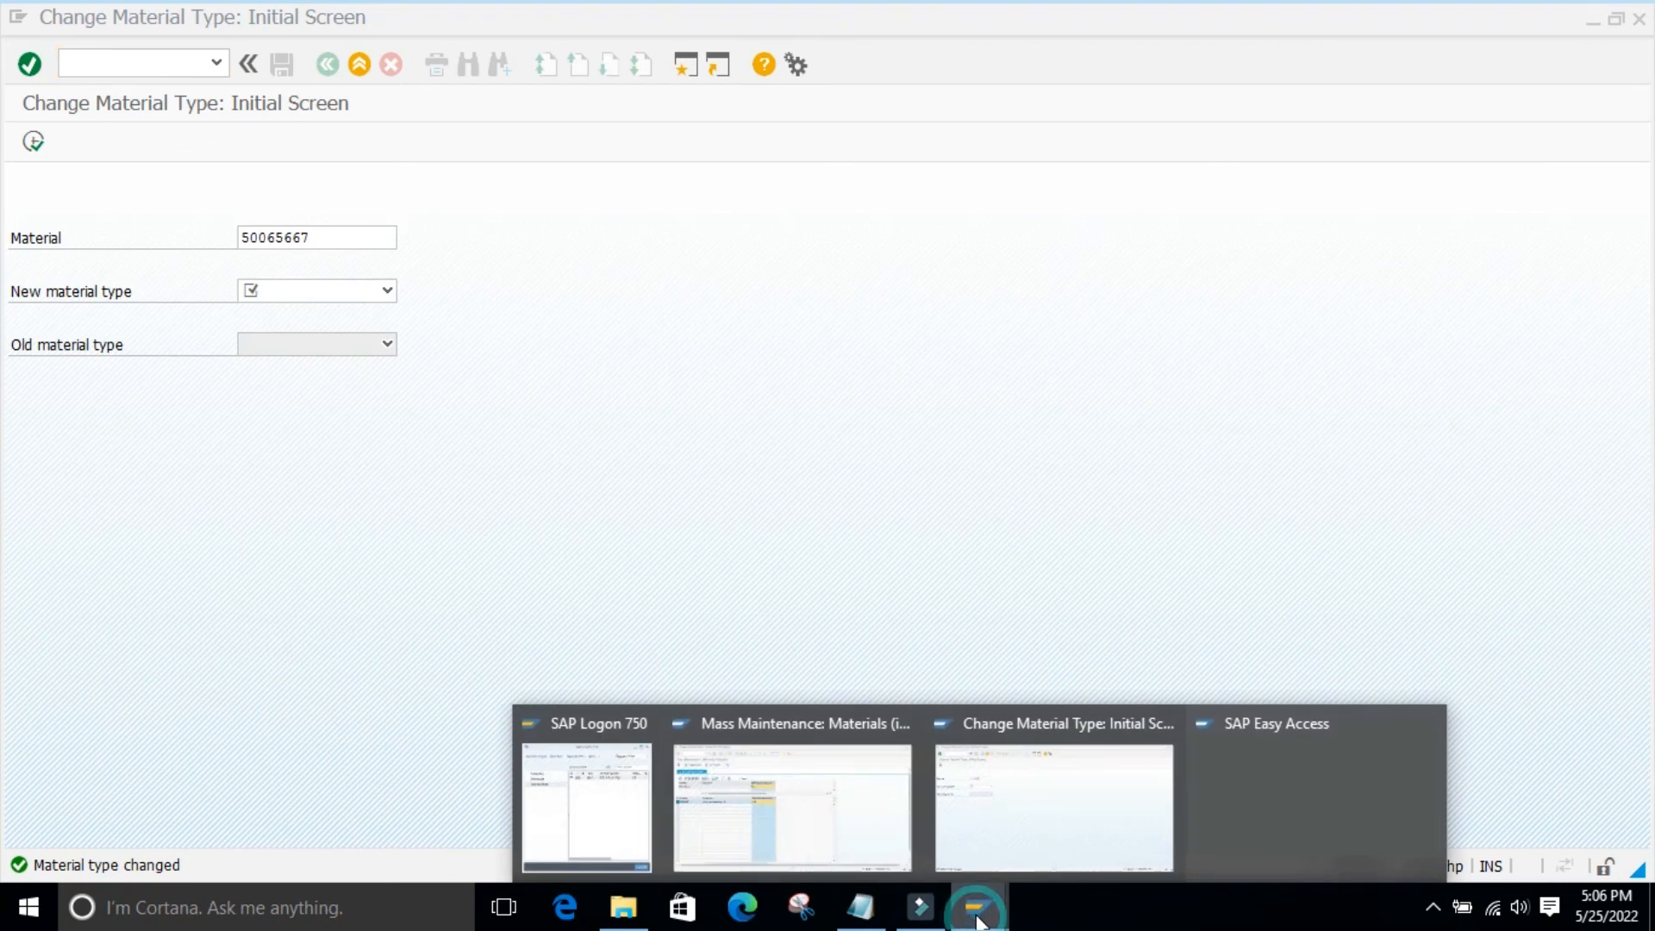
{"action": "left_click", "coordinate": [768, 817]}
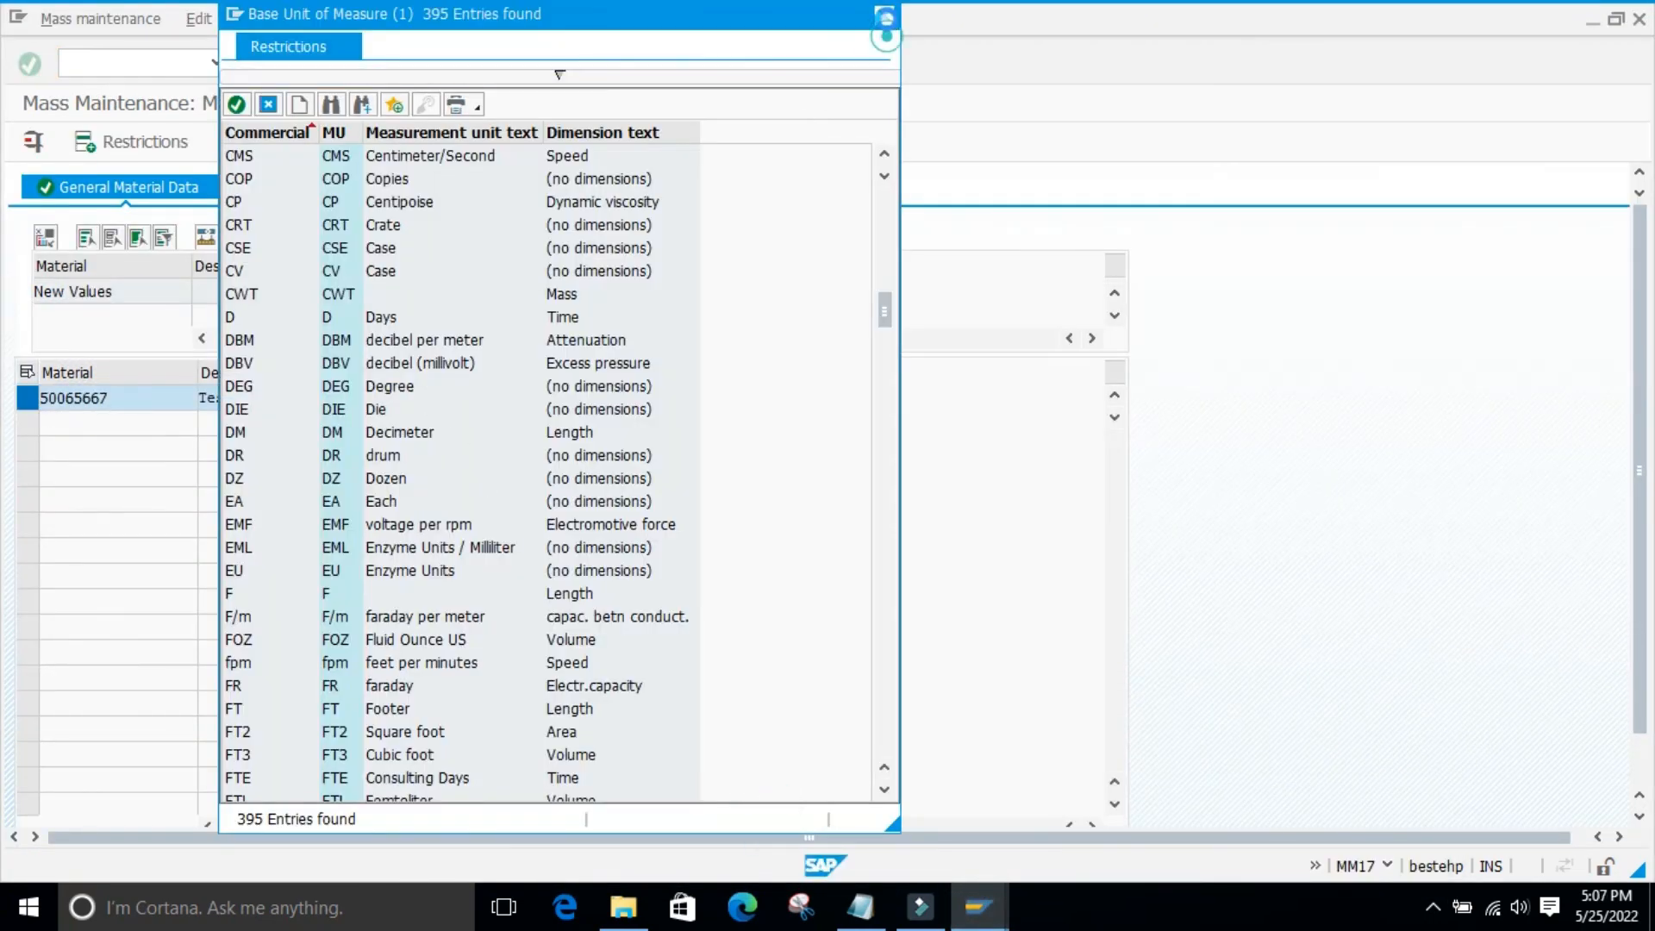
{"action": "left_click", "coordinate": [884, 15]}
- Start transaction MM03 with /nmm03 in this session and bring up the view selection for material 50065667
{"action": "left_click", "coordinate": [100, 63]}
{"action": "type", "text": "/"}
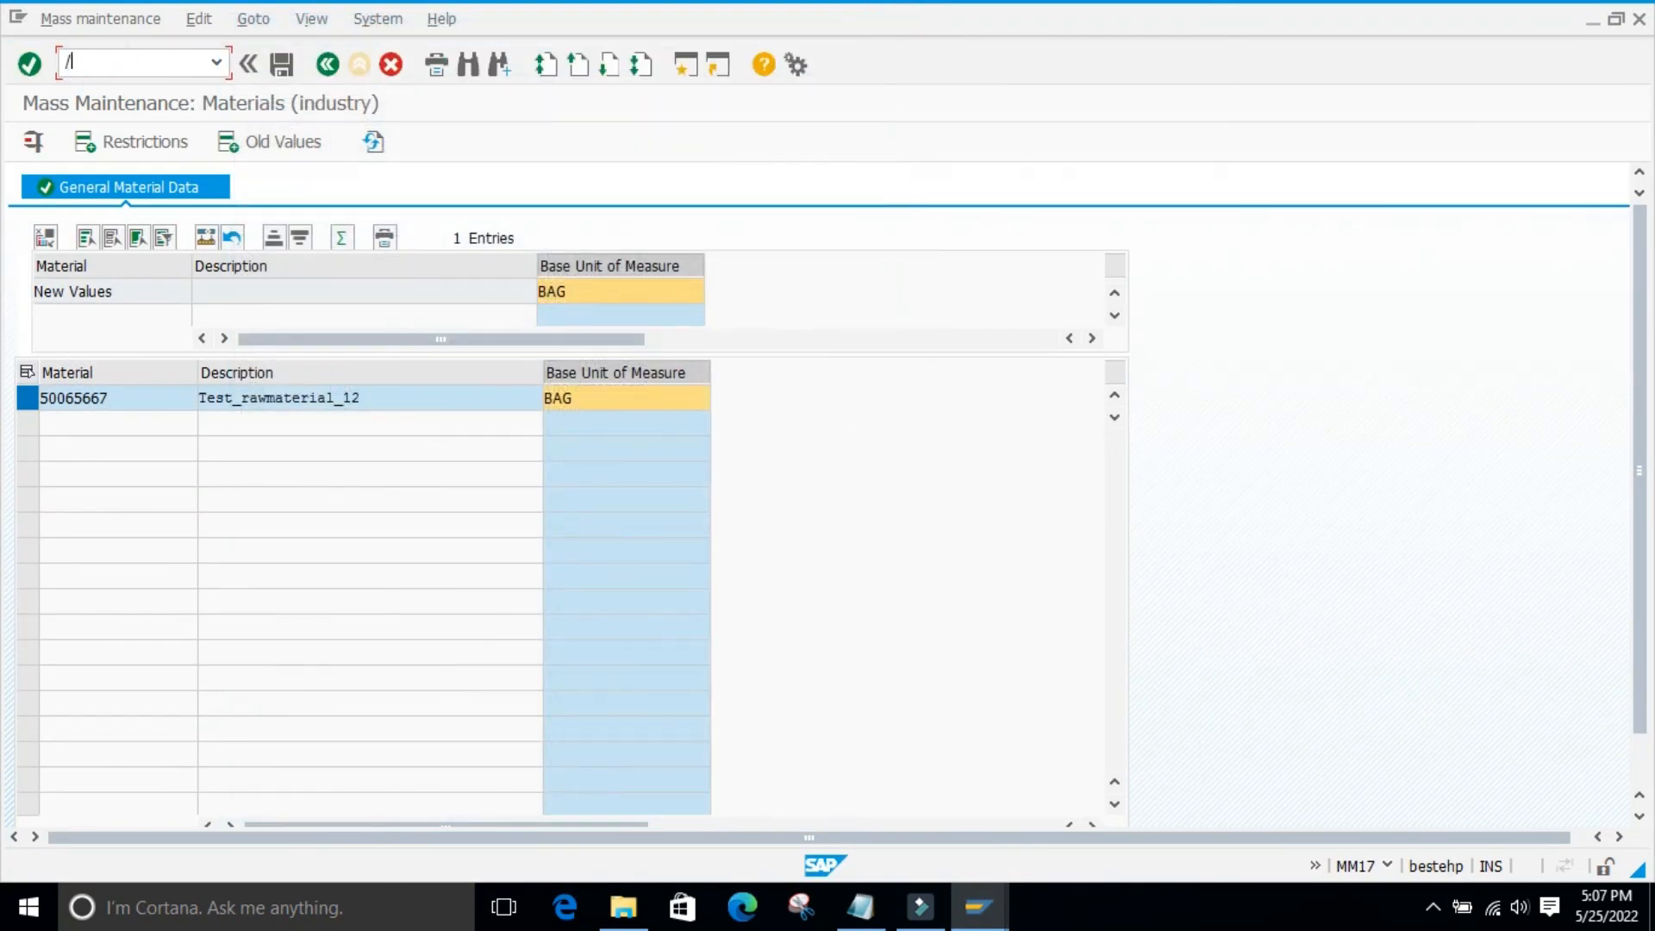
{"action": "type", "text": "nmm03"}
{"action": "key", "text": "Return"}
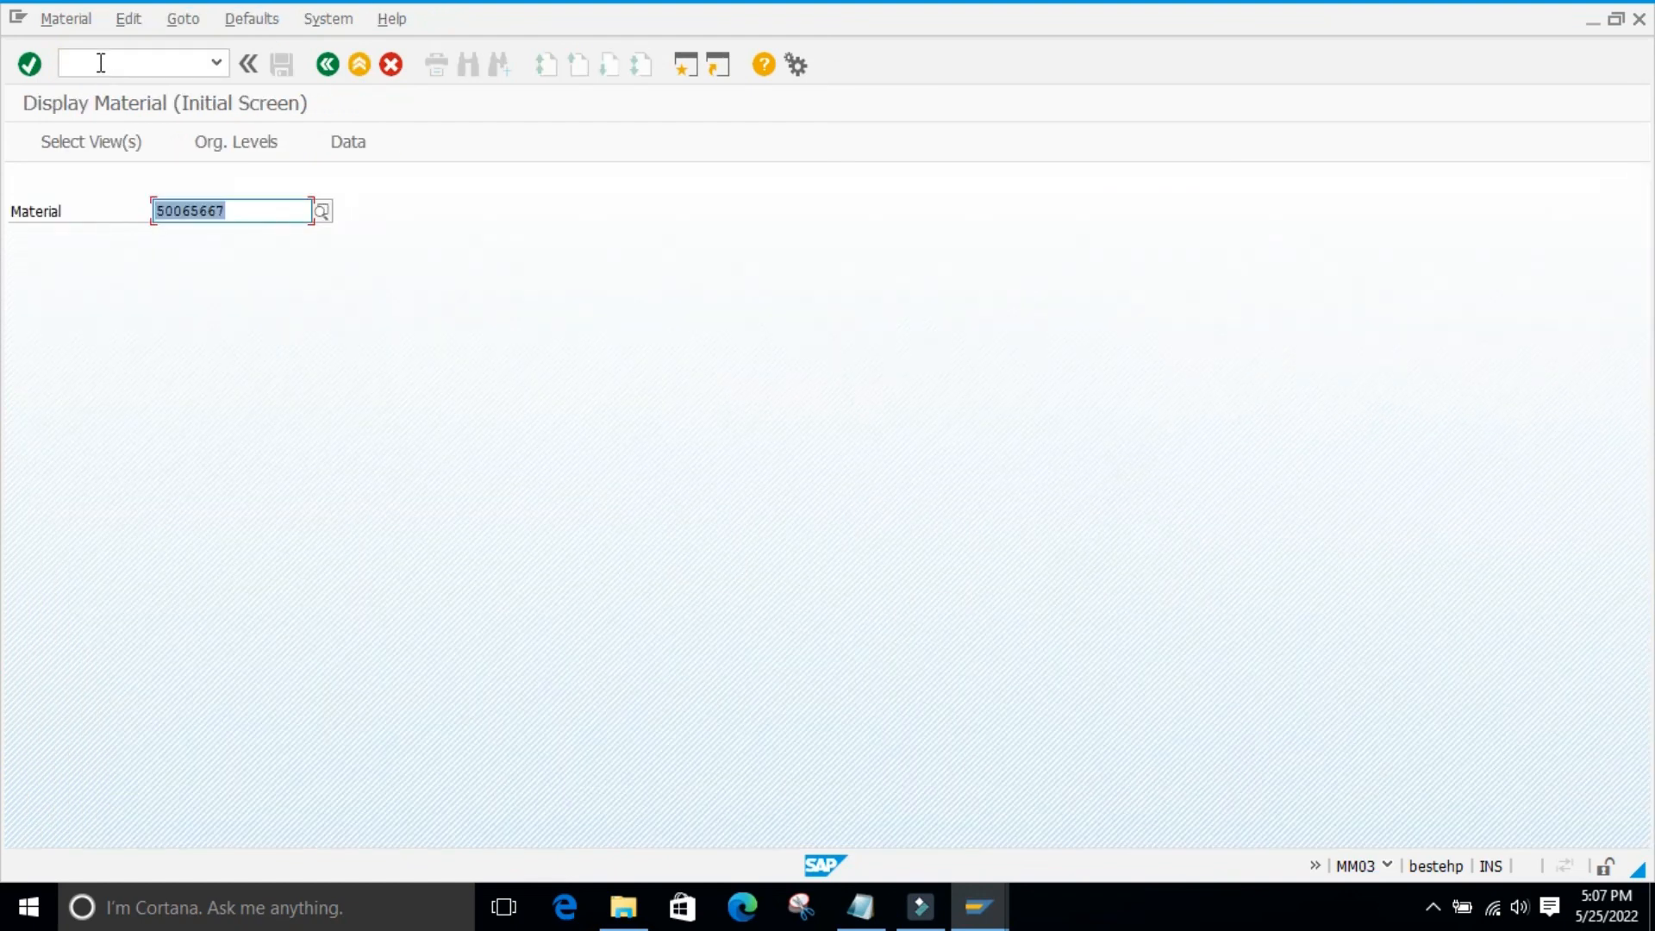
{"action": "key", "text": "Return"}
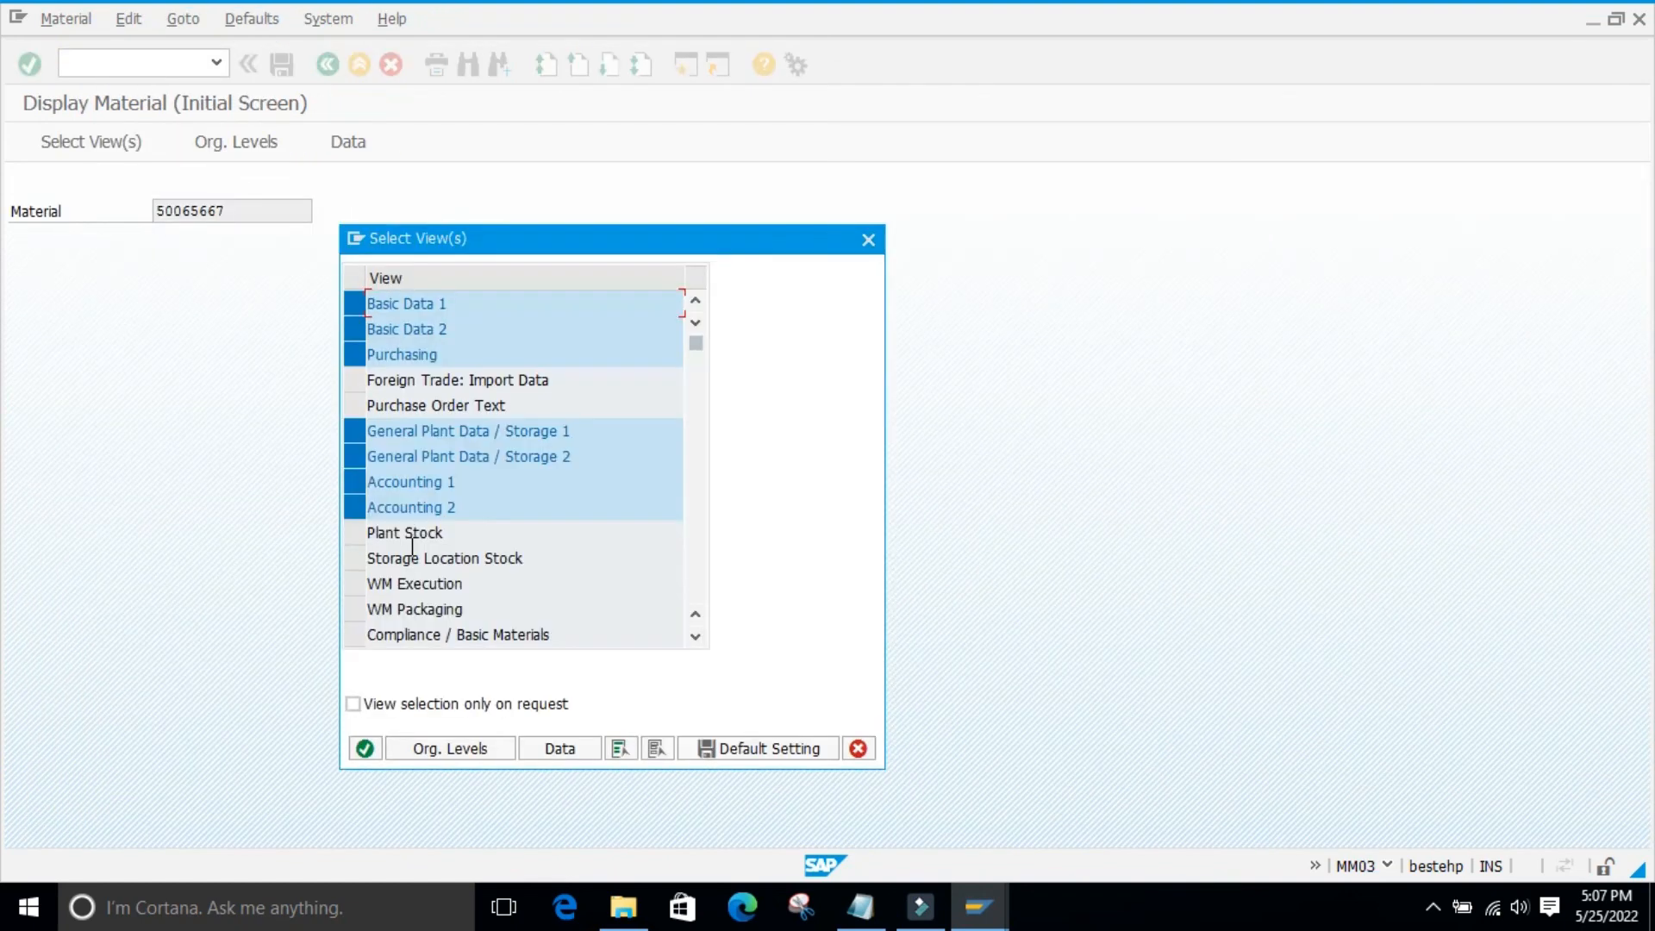
- Select only the Accounting 1 view of material 50065667, display it and check the valuation class
{"action": "left_click", "coordinate": [349, 481]}
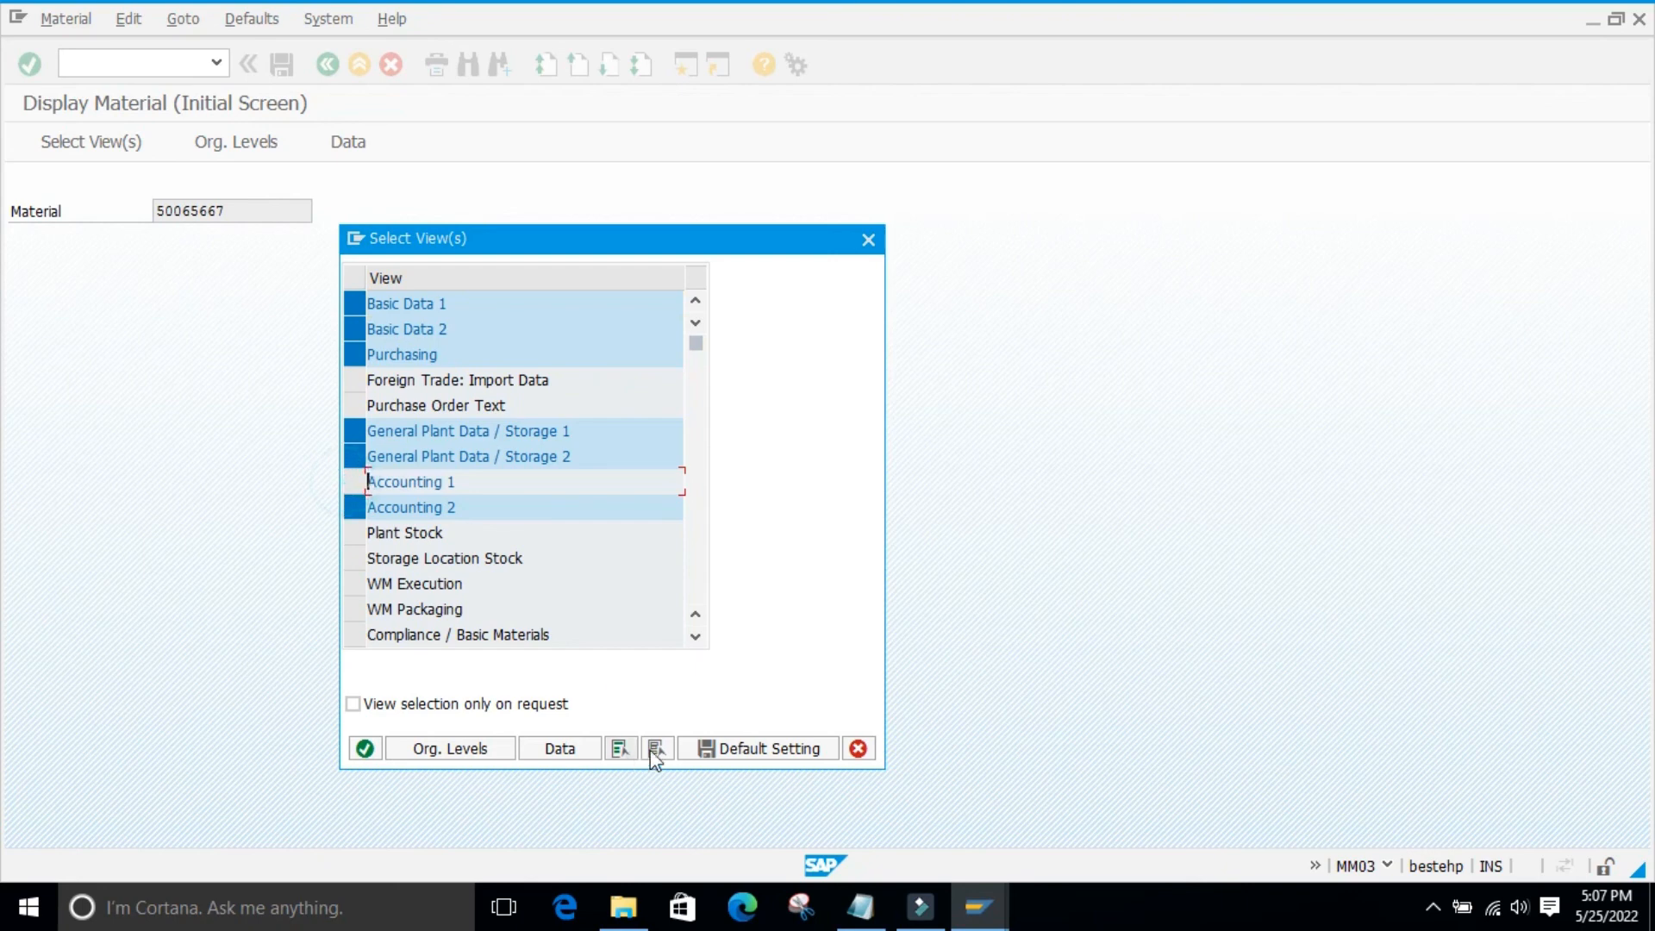
{"action": "left_click", "coordinate": [657, 748]}
{"action": "left_click", "coordinate": [354, 482]}
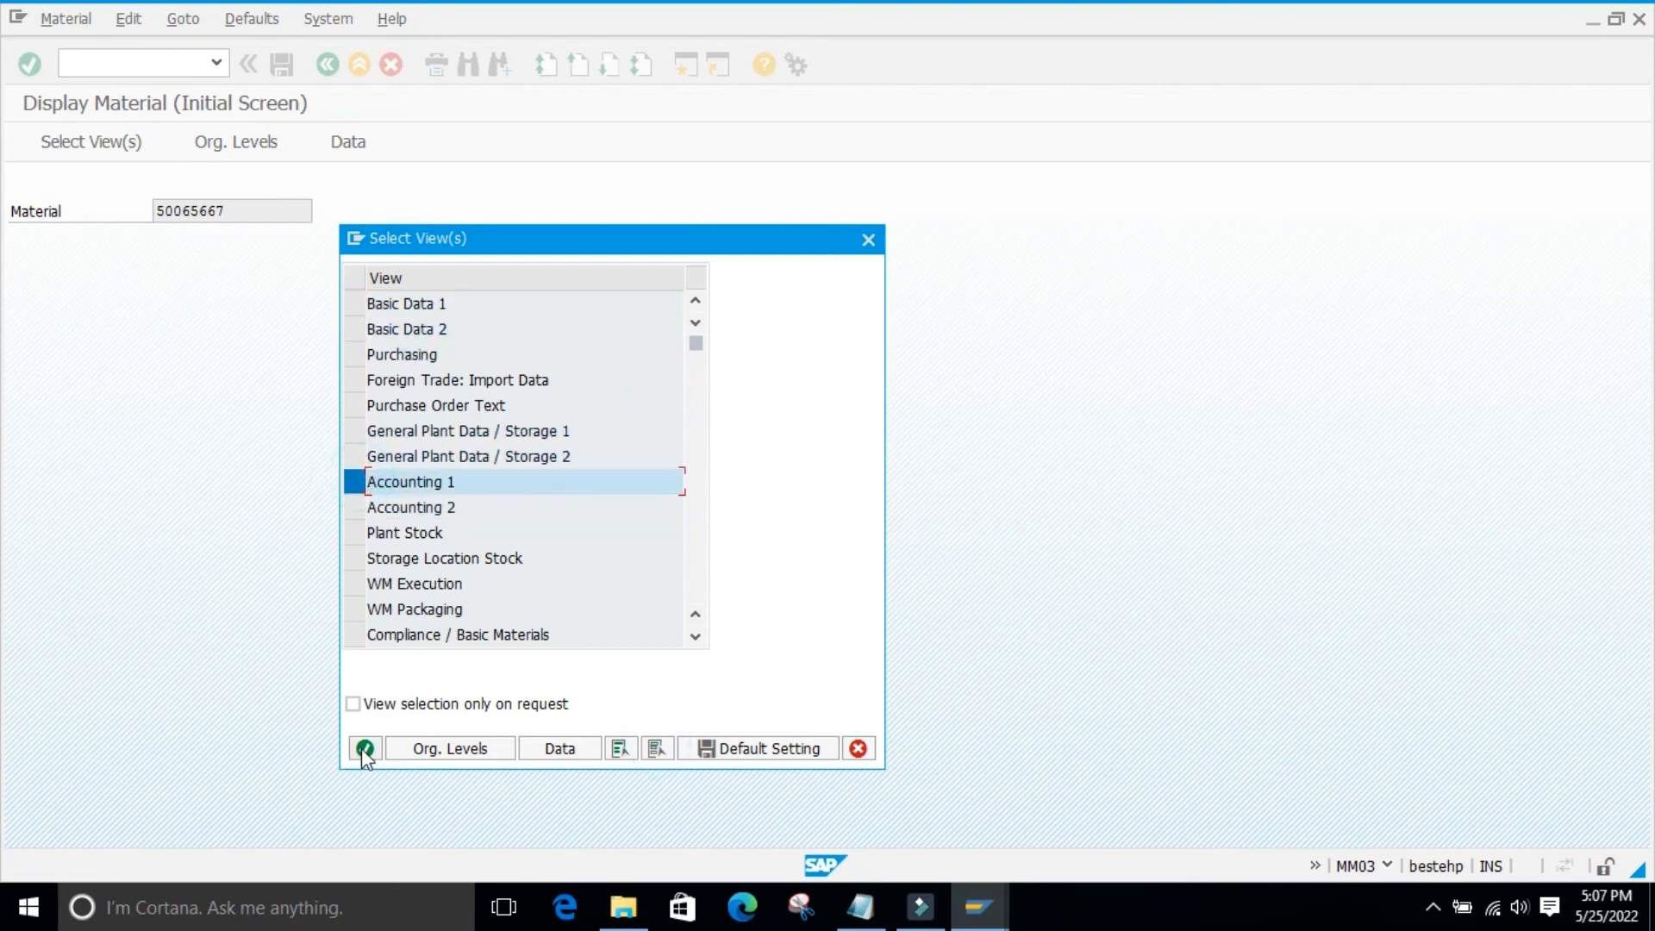
{"action": "left_click", "coordinate": [365, 749]}
{"action": "left_click", "coordinate": [441, 403]}
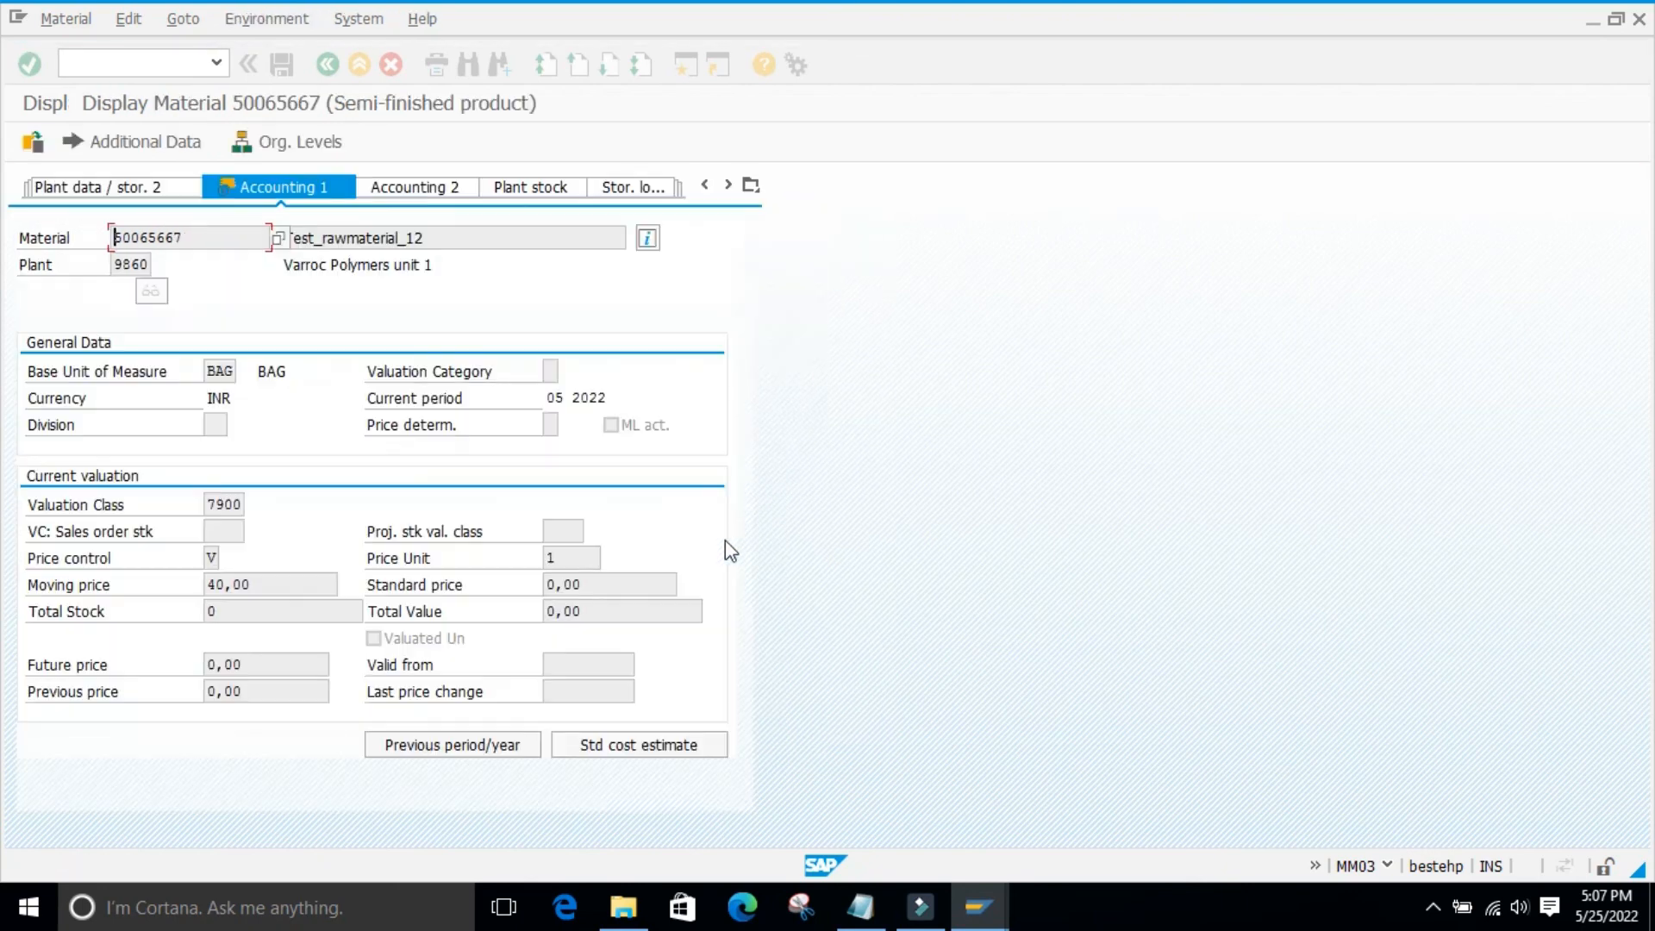
{"action": "double_click", "coordinate": [220, 505]}
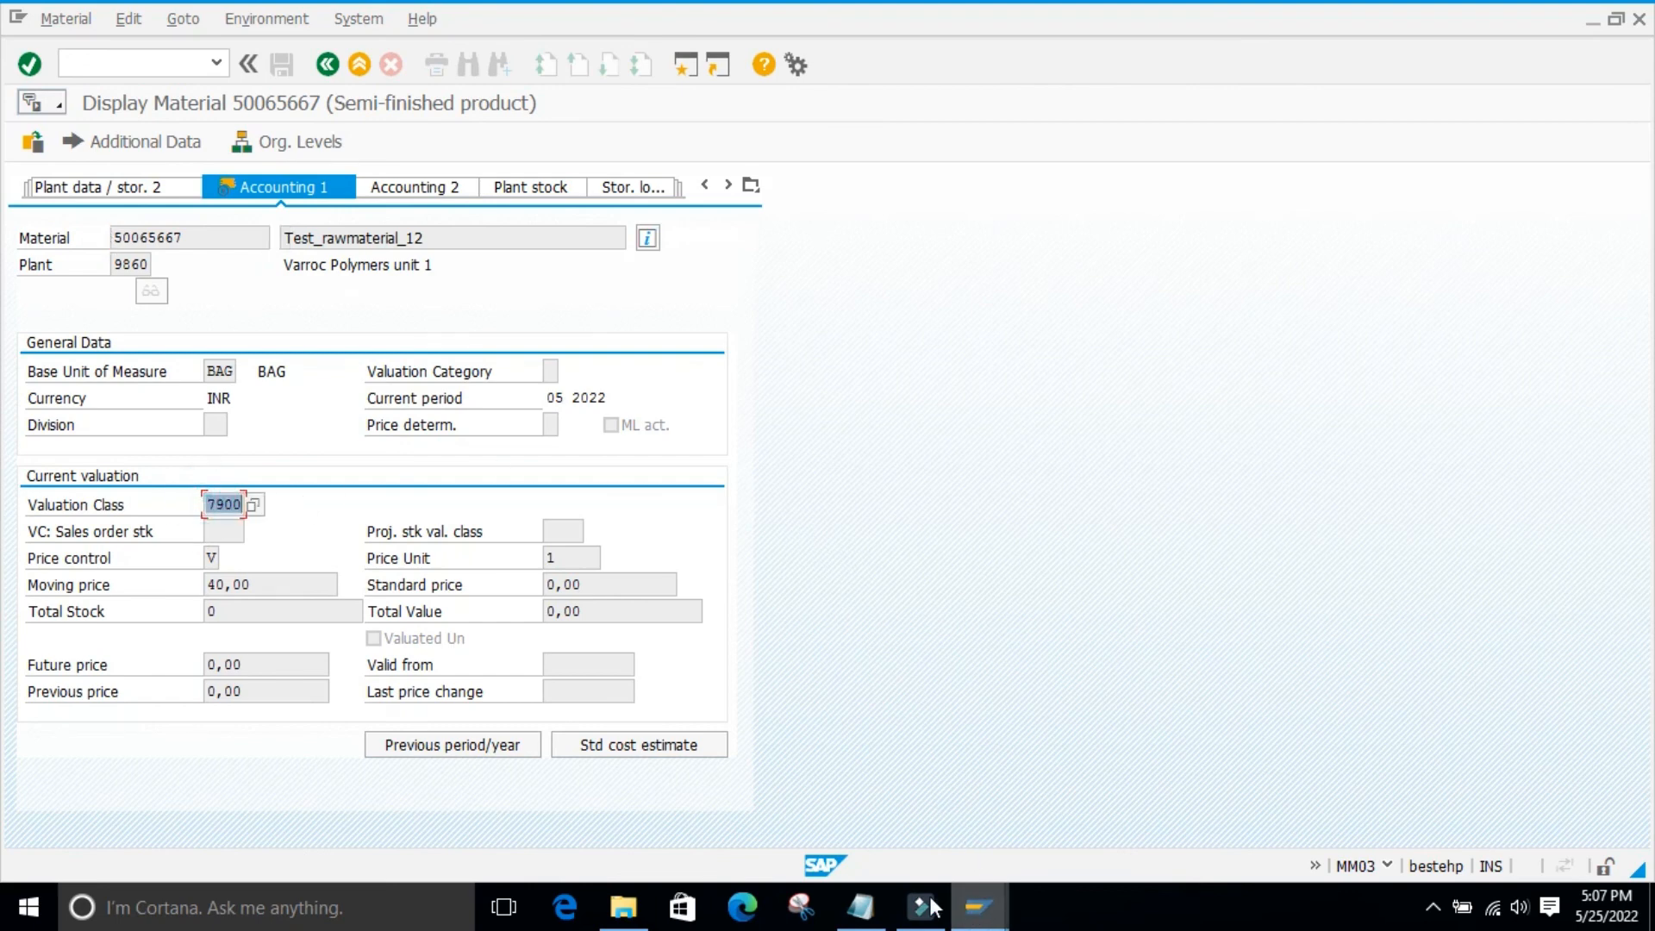
{"action": "left_click", "coordinate": [869, 905]}
{"action": "left_click", "coordinate": [869, 905]}
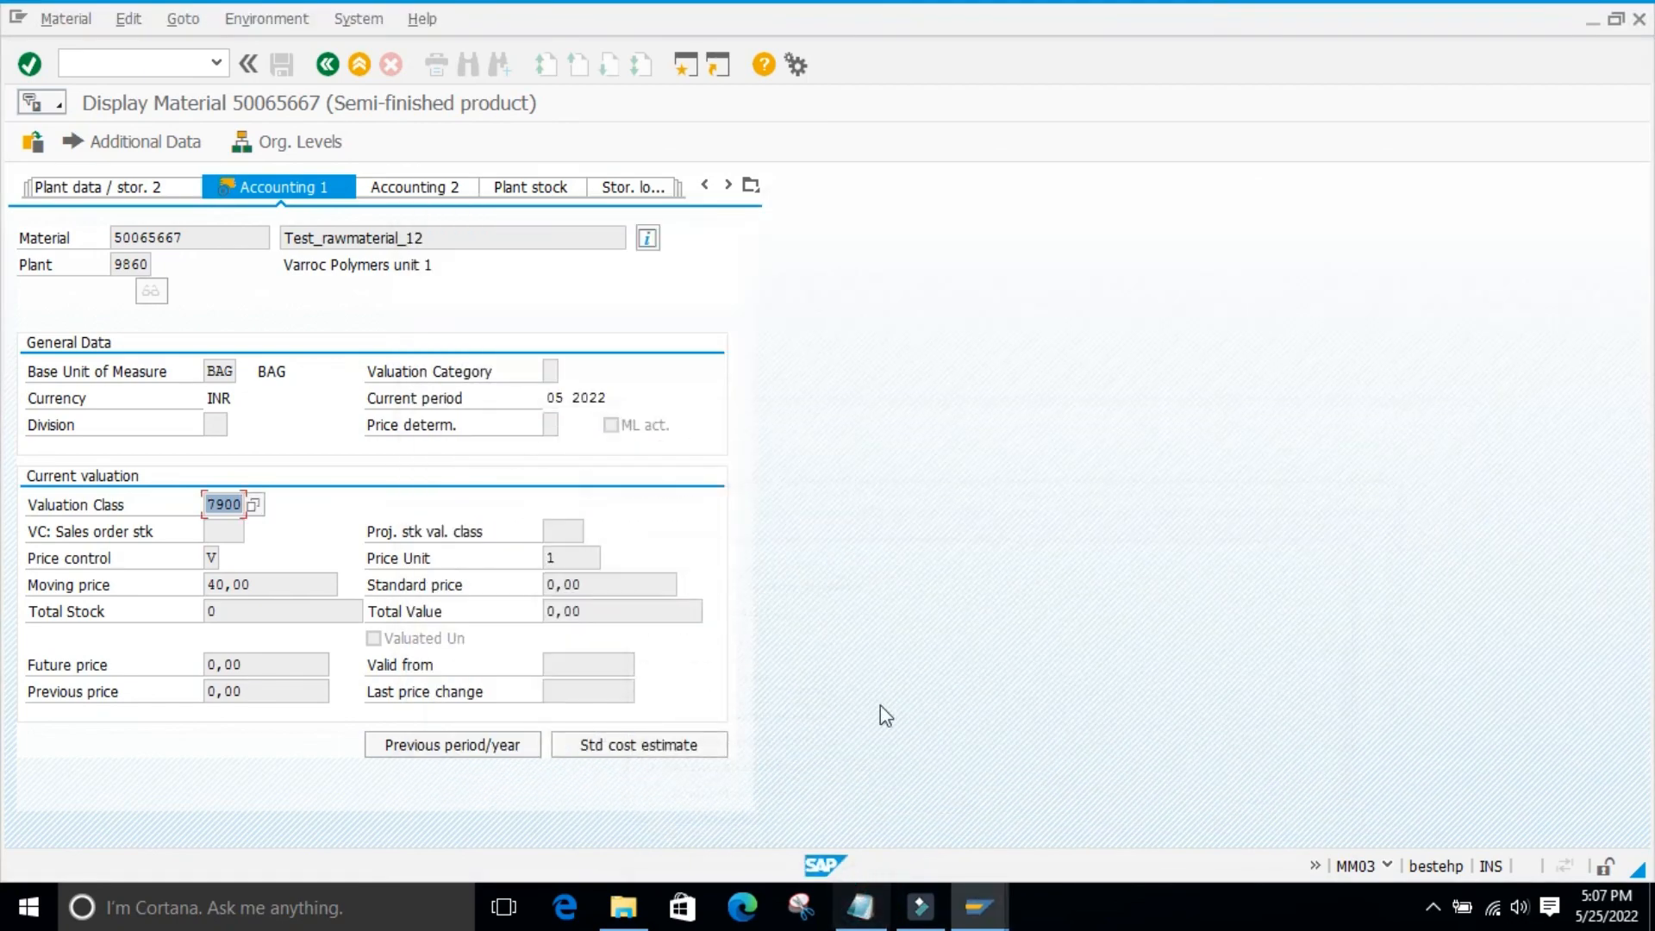
{"action": "mouse_move", "coordinate": [979, 907]}
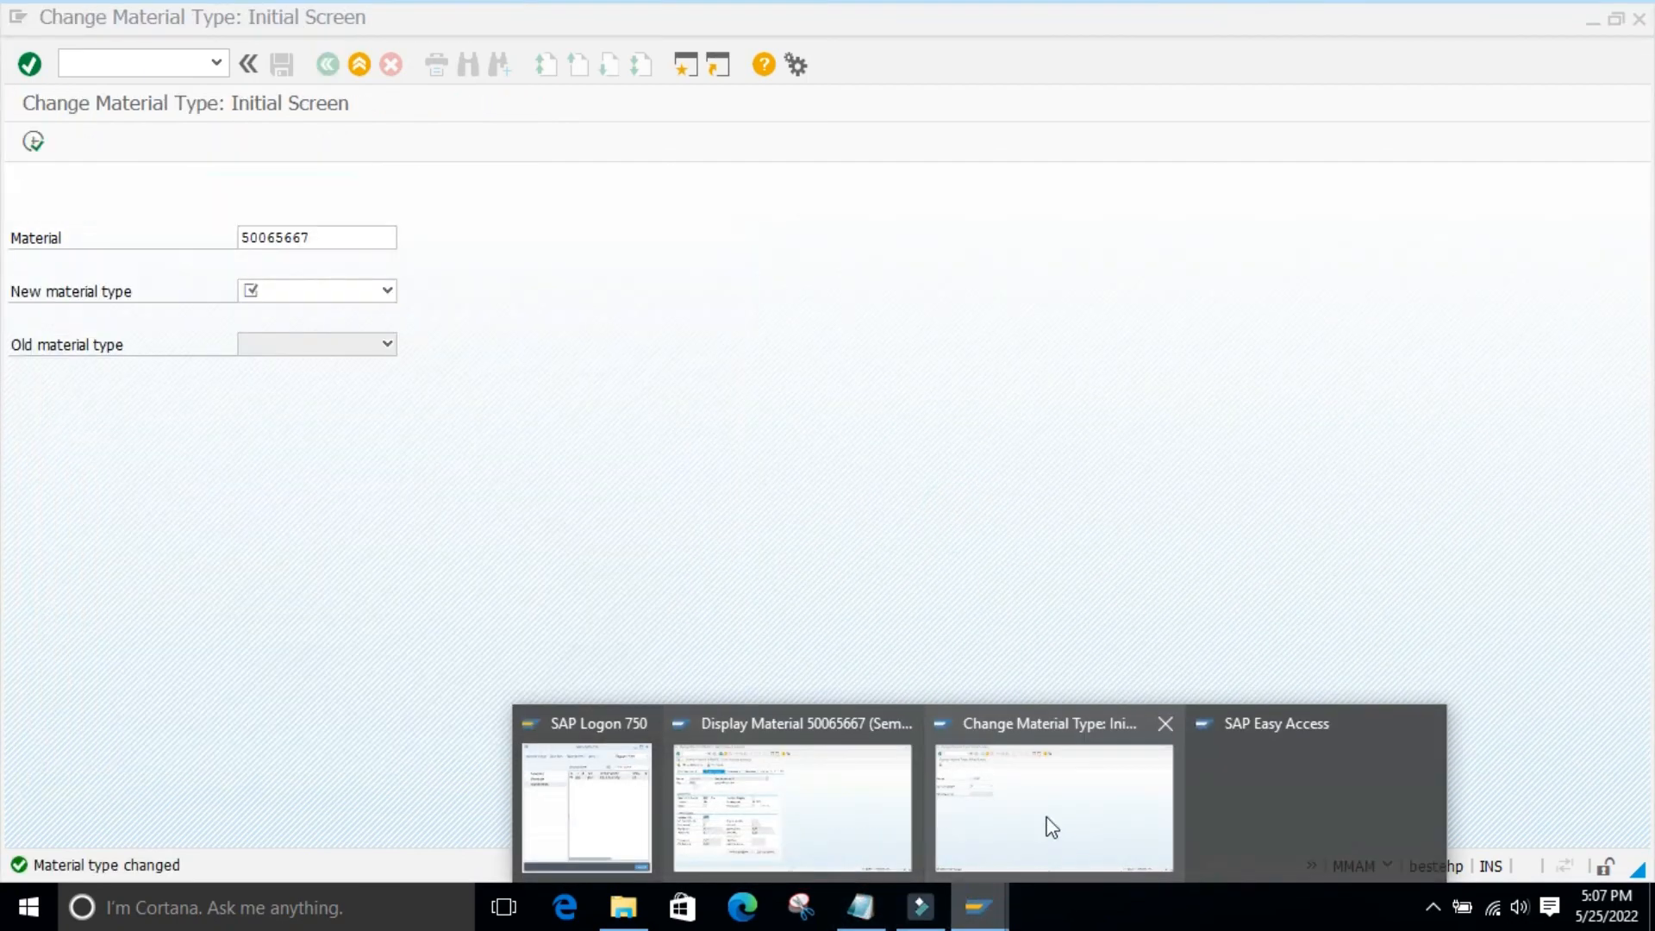
{"action": "left_click", "coordinate": [819, 776]}
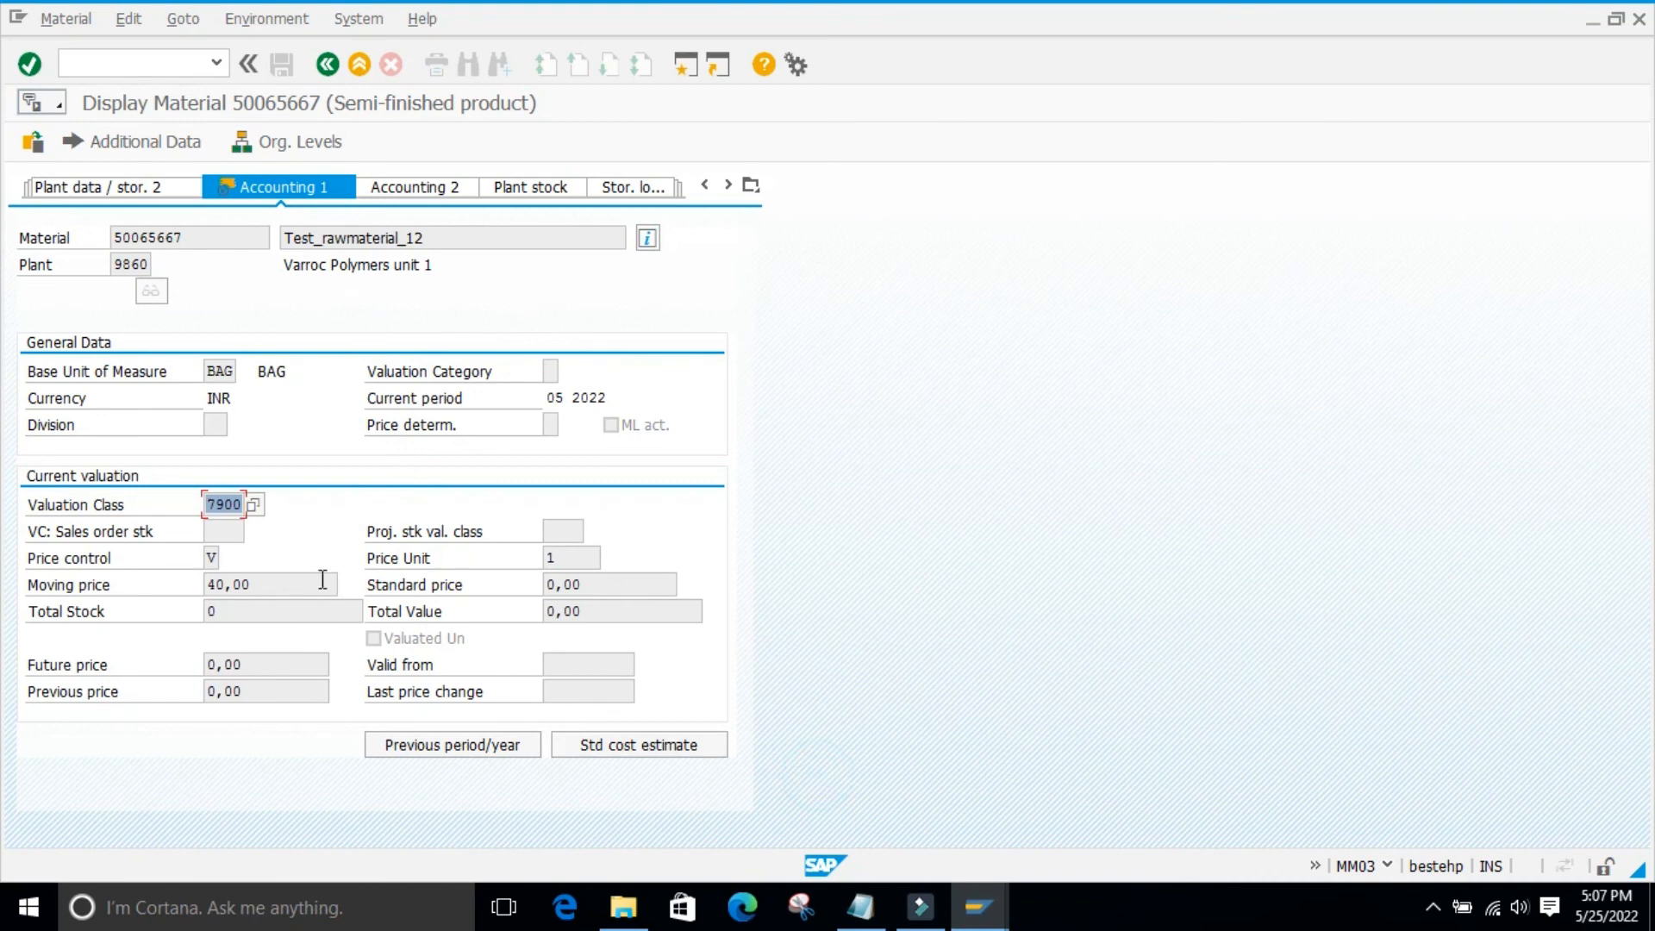
- Leave the material display for SAP Easy Access and open Change Material Type from the Material folder
{"action": "left_click", "coordinate": [324, 66]}
{"action": "left_click", "coordinate": [321, 65]}
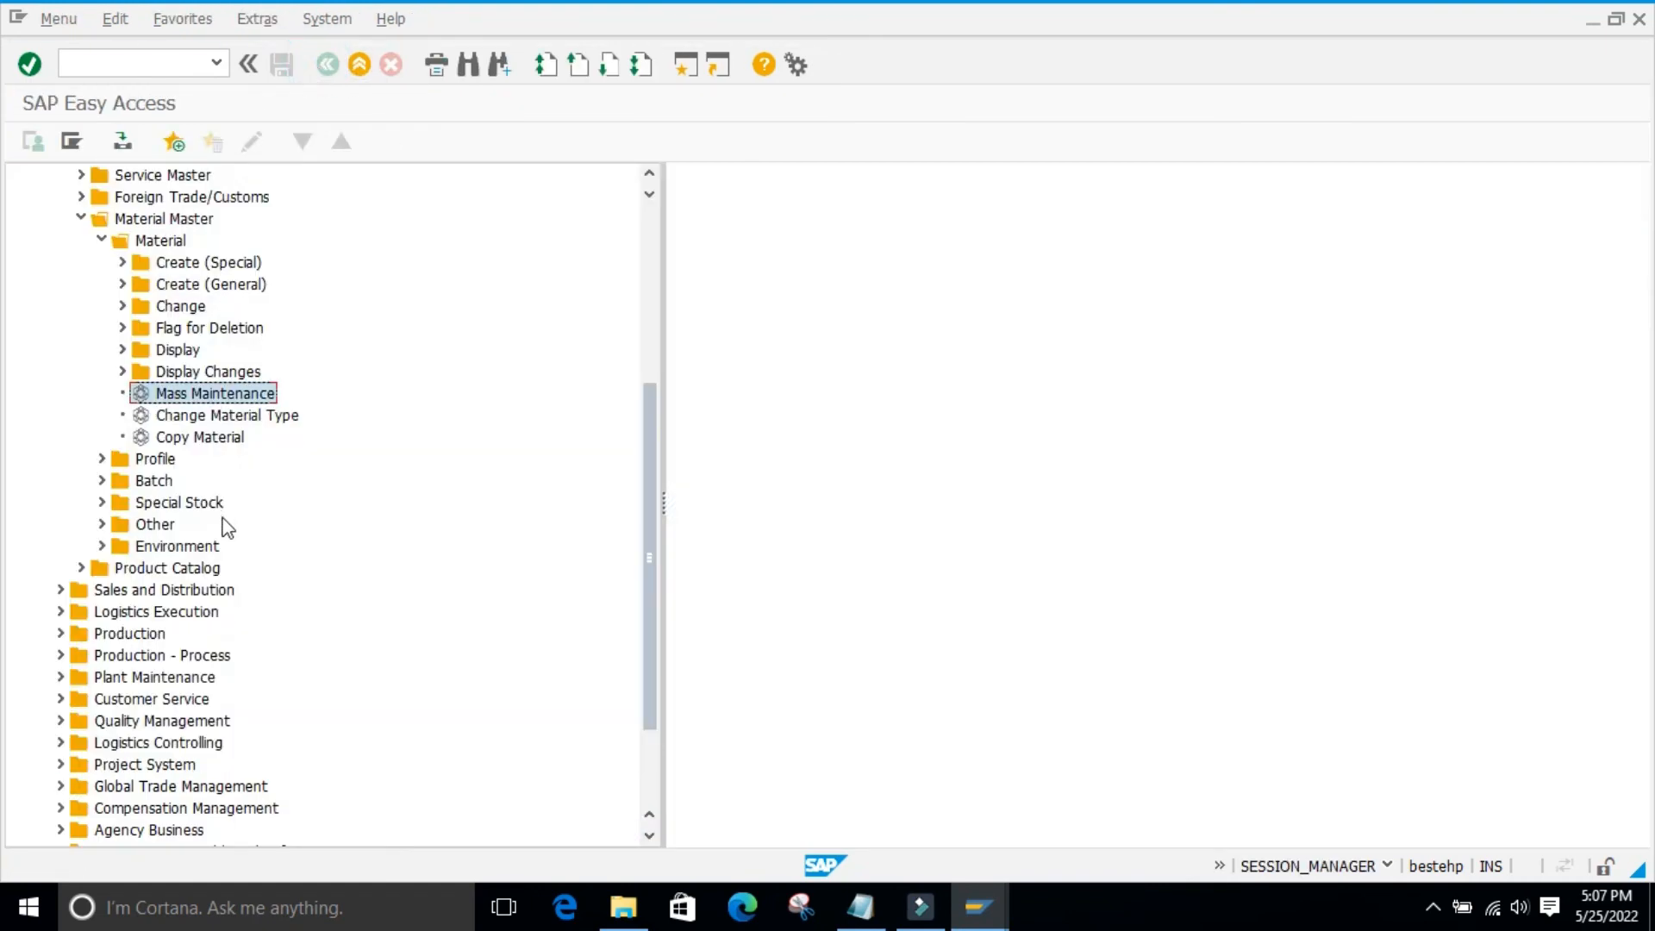
{"action": "left_click", "coordinate": [294, 416]}
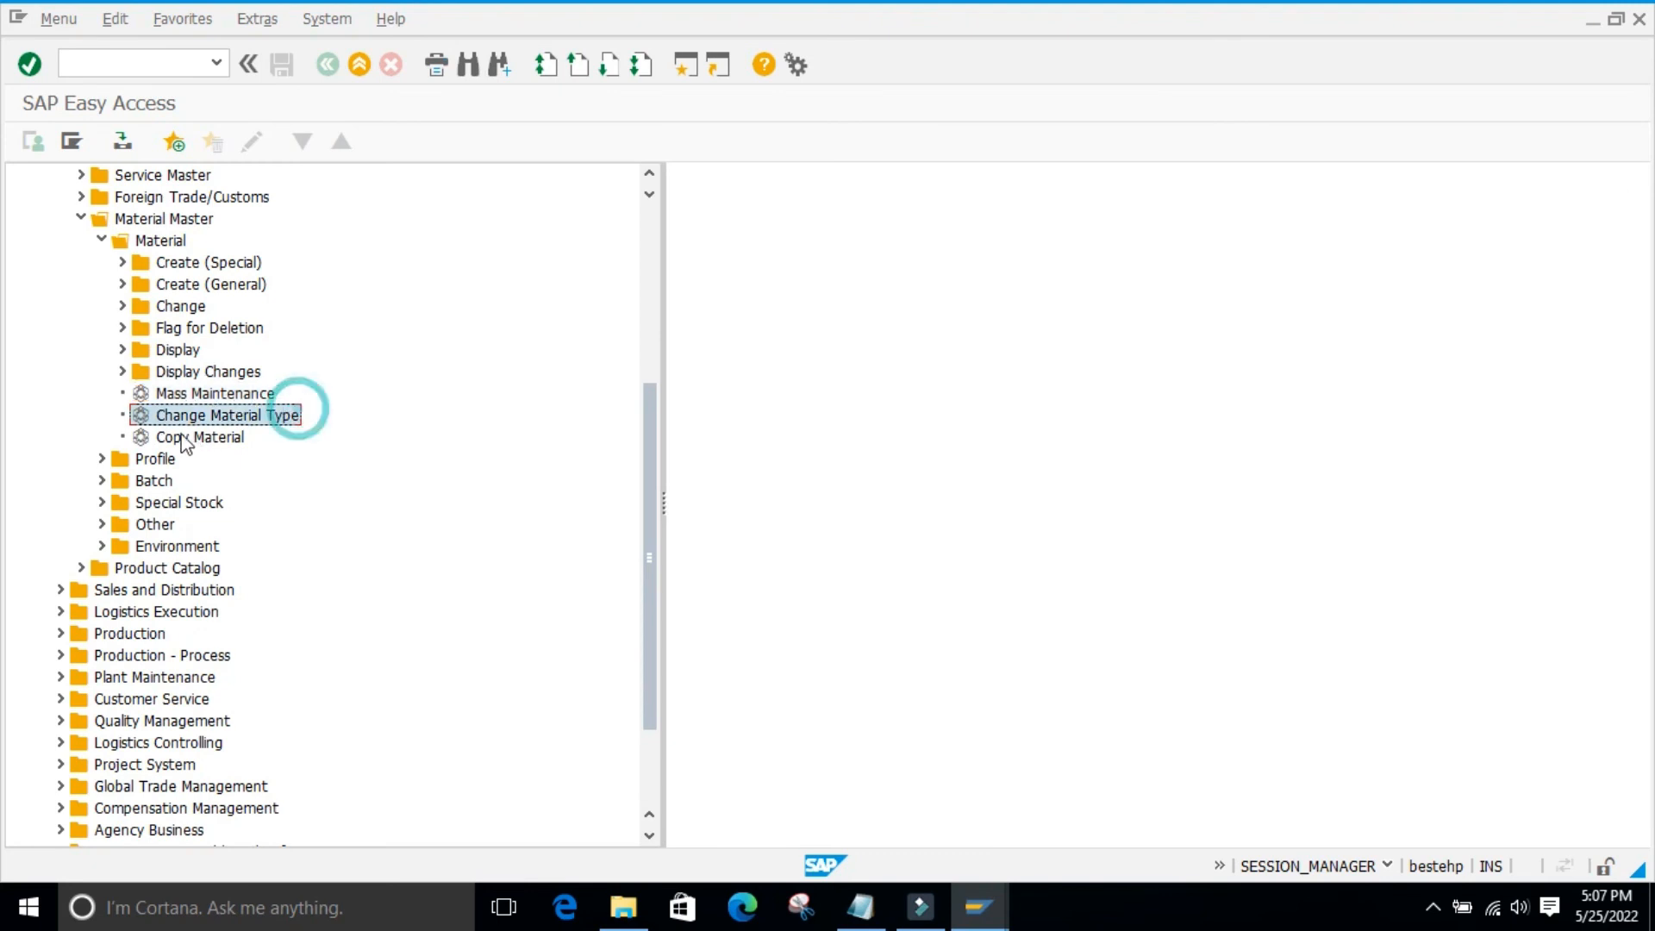
{"action": "left_click", "coordinate": [142, 438]}
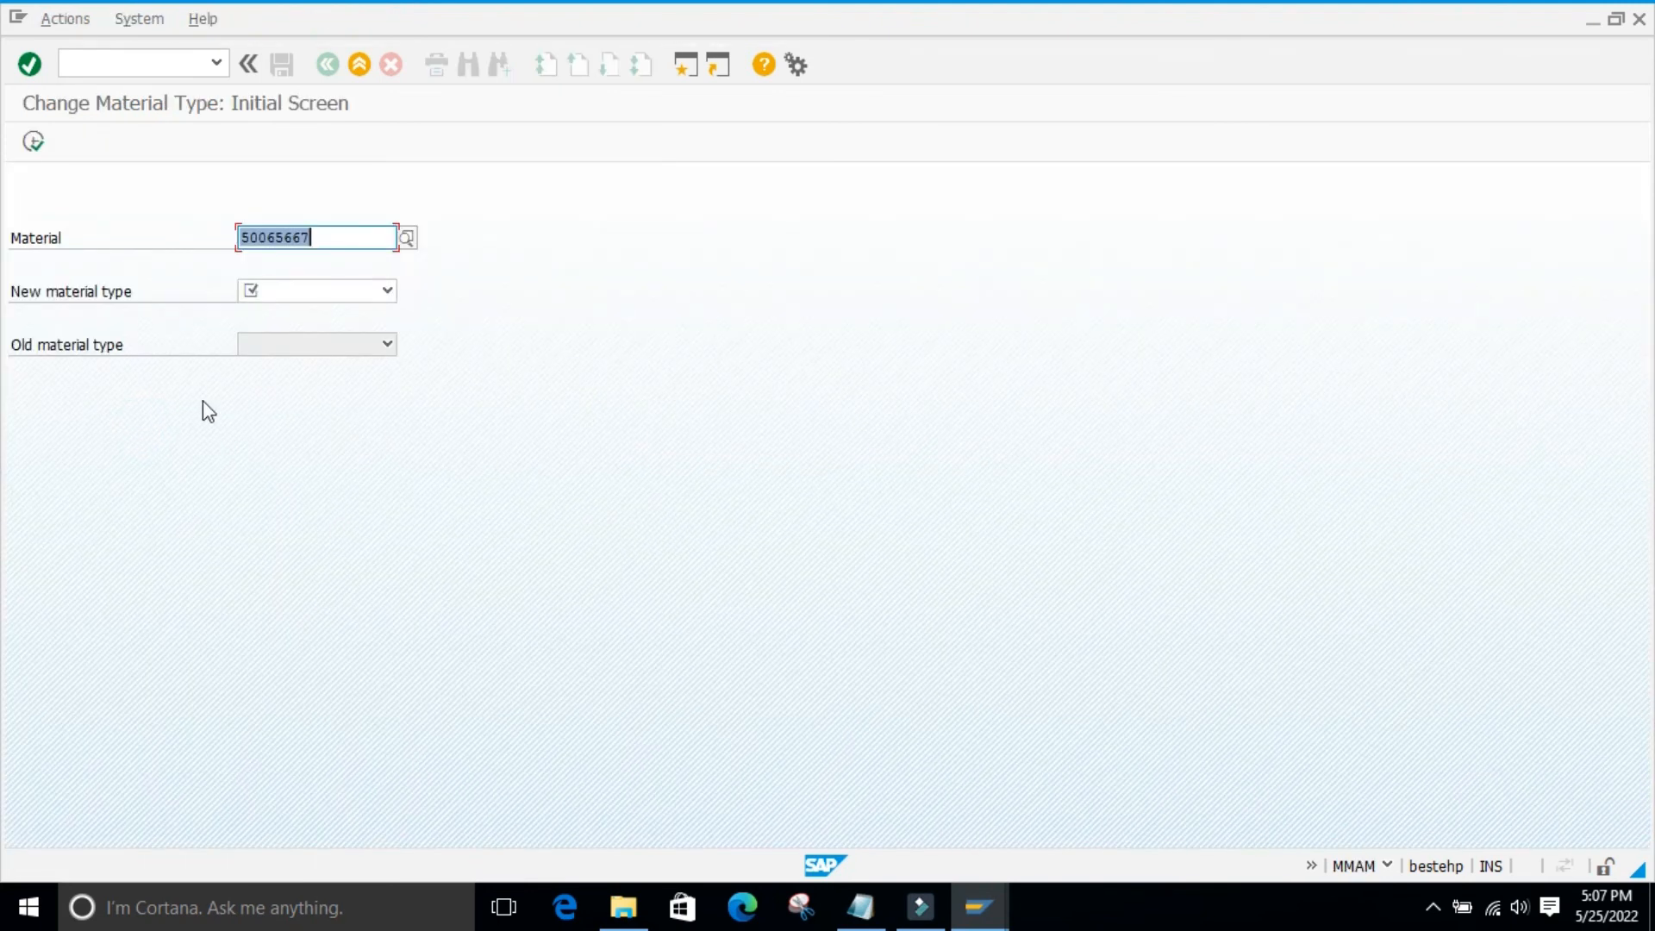
{"action": "left_click", "coordinate": [1327, 815]}
{"action": "left_click", "coordinate": [470, 466]}
{"action": "left_click", "coordinate": [981, 910]}
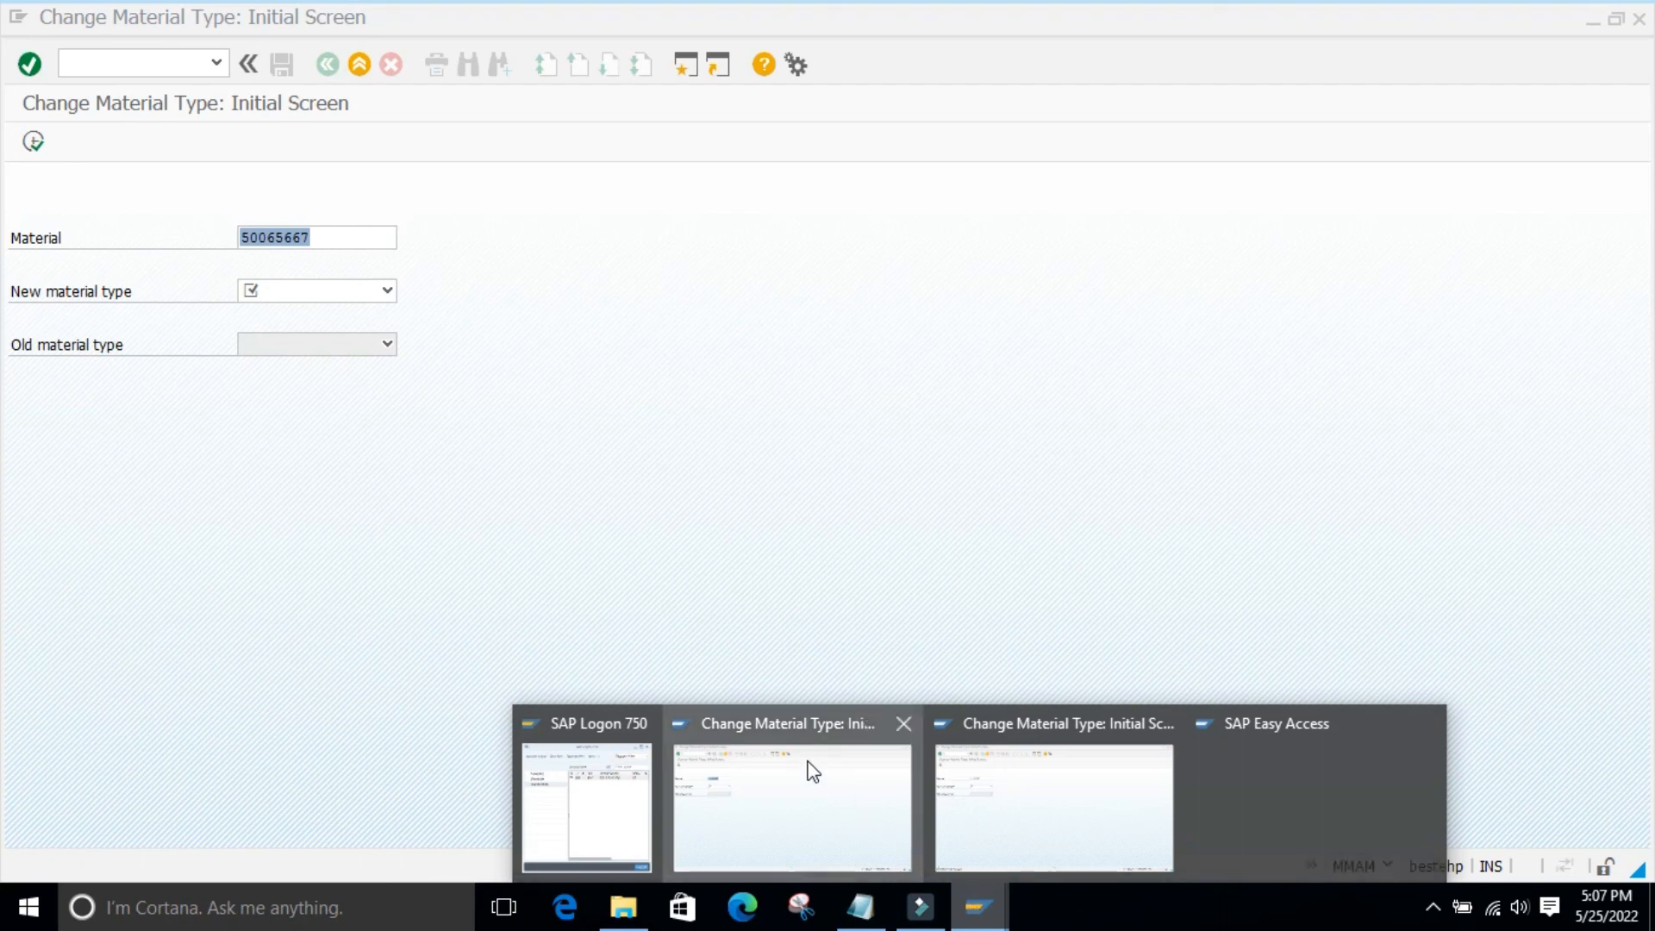
- Switch to Notepad and review the "mmam - Change Material Type" line at the end of the transaction list
{"action": "left_click", "coordinate": [860, 906]}
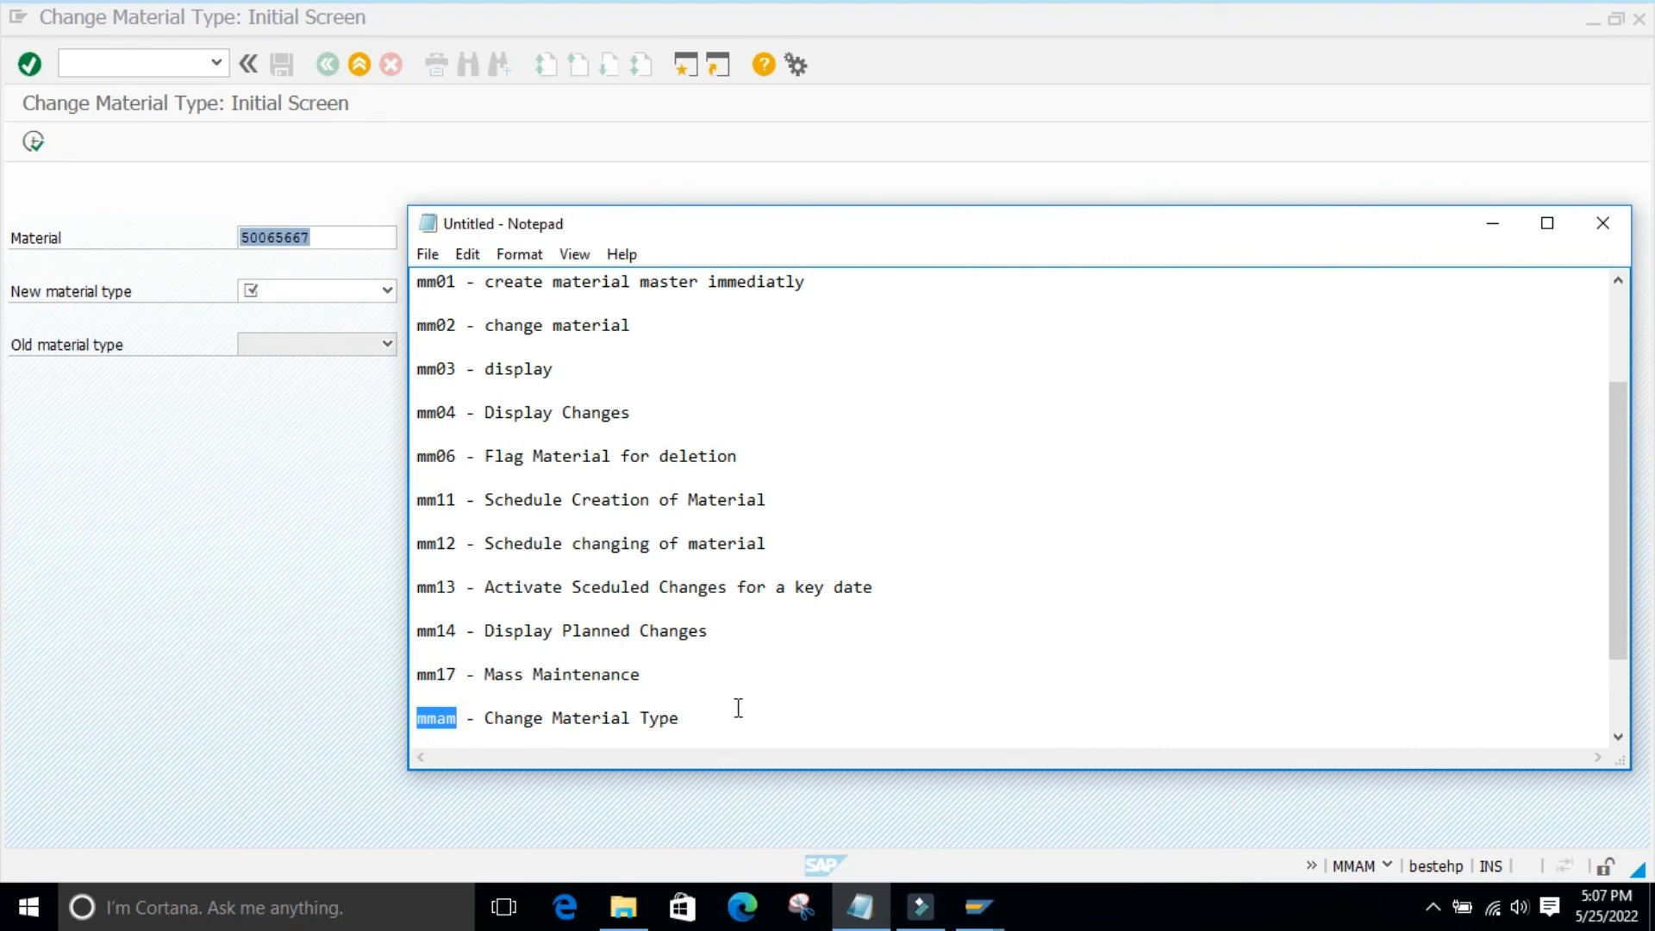
{"action": "left_click", "coordinate": [689, 717]}
{"action": "left_click_drag", "start_coordinate": [689, 718], "coordinate": [419, 700]}
{"action": "left_click", "coordinate": [765, 716]}
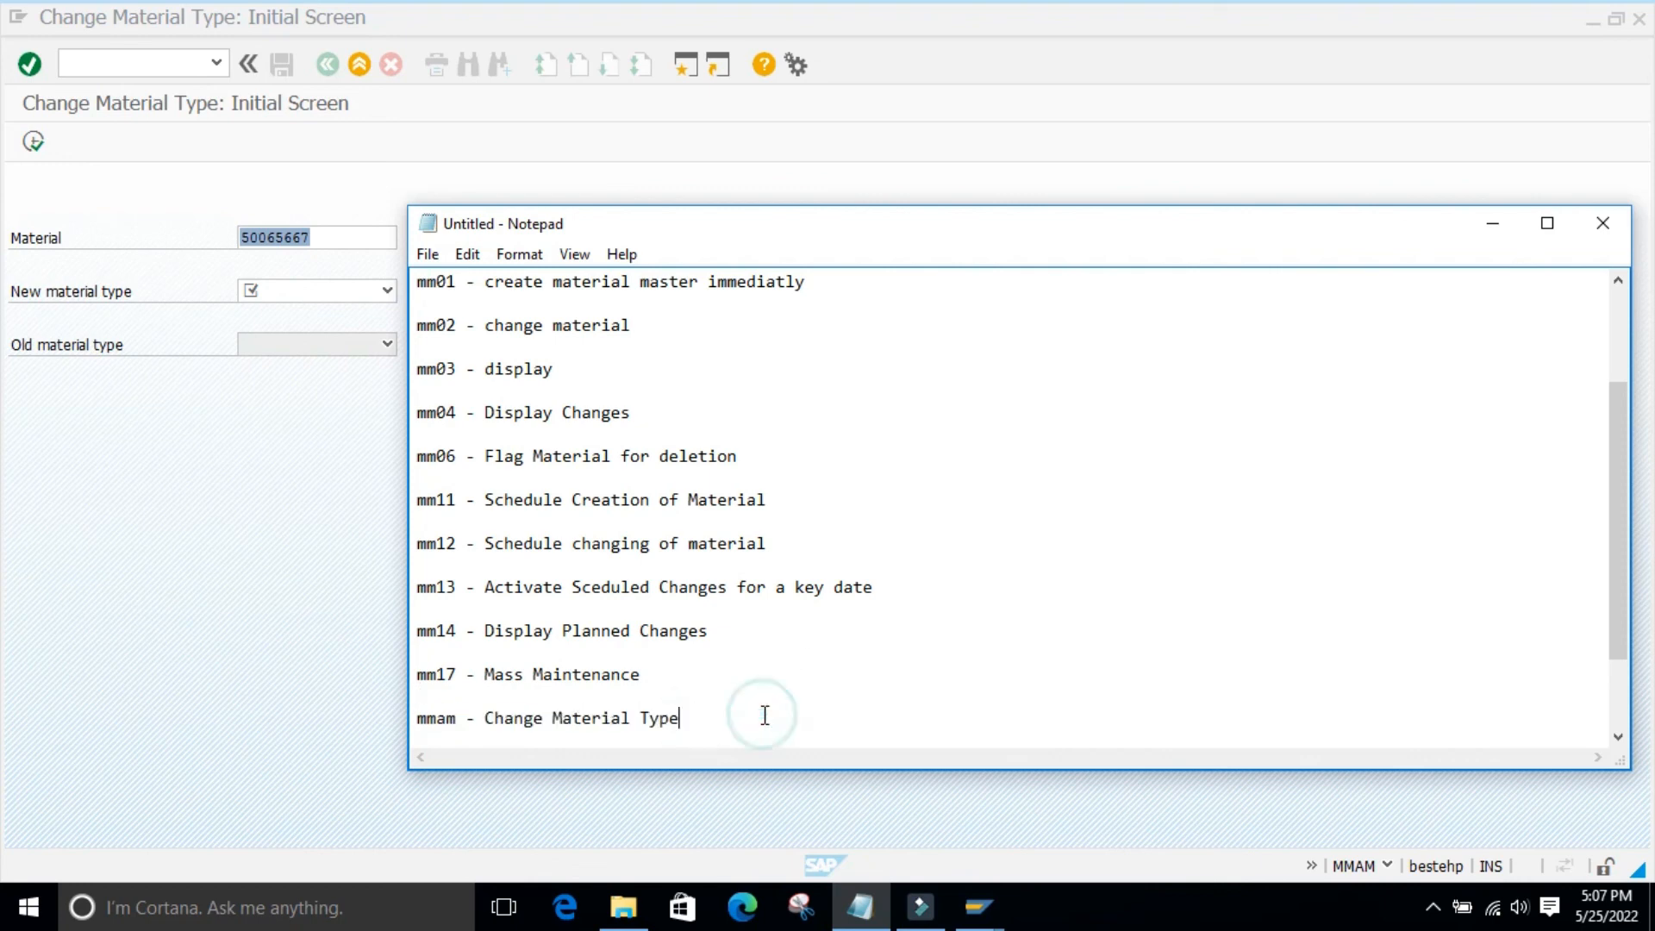